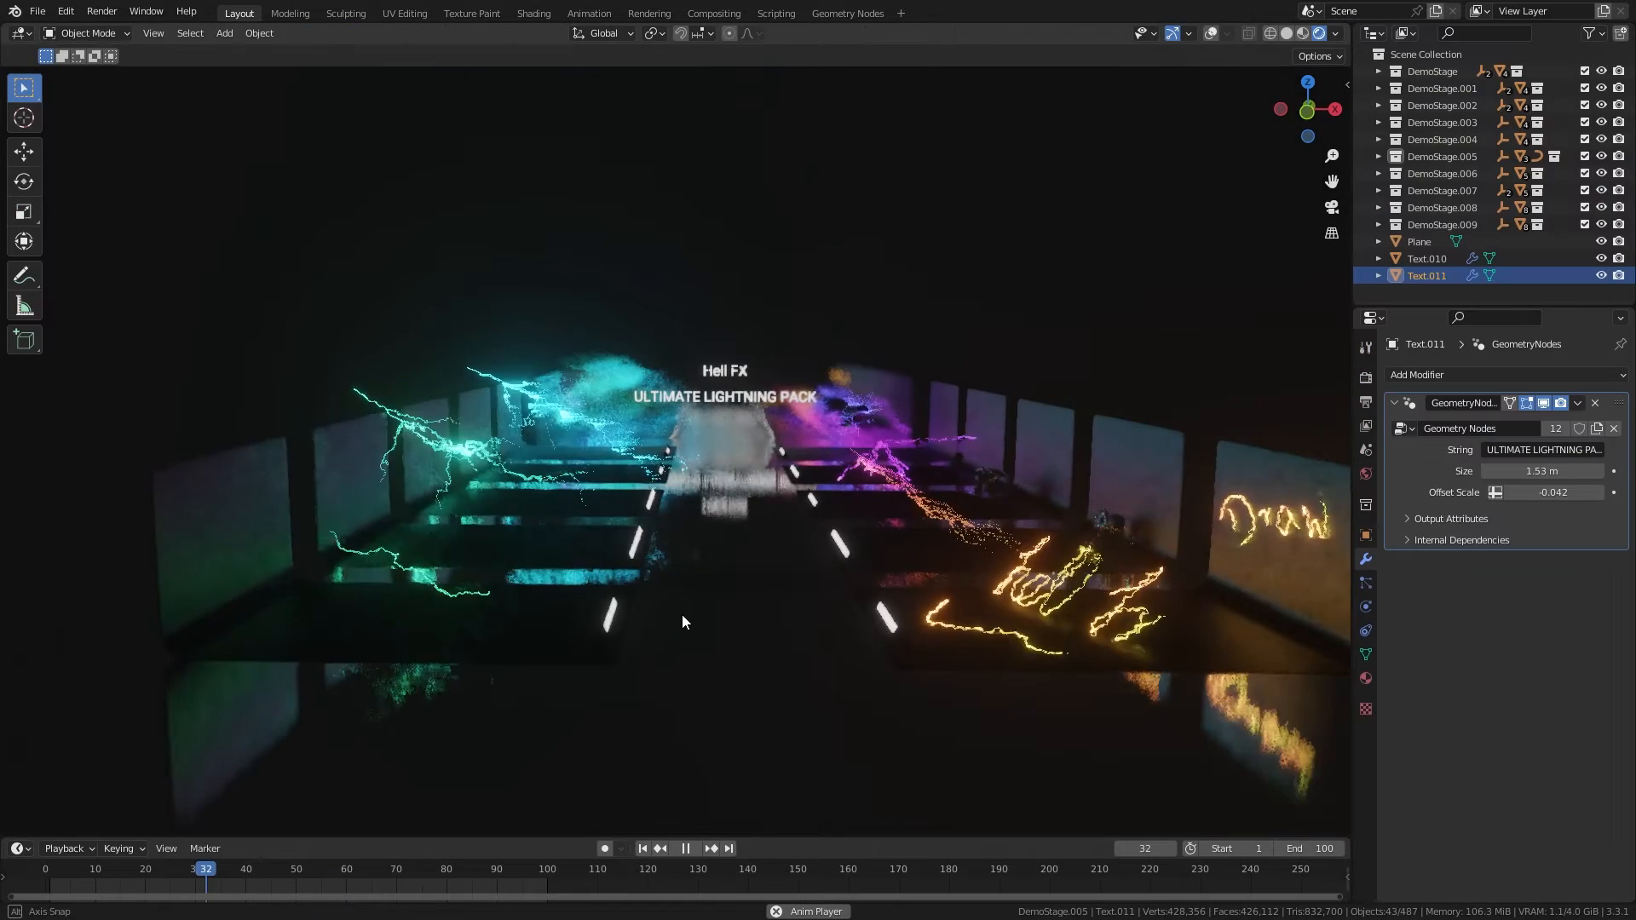
middle_drag(716, 615, 706, 565)
scroll(702, 549, up, 3)
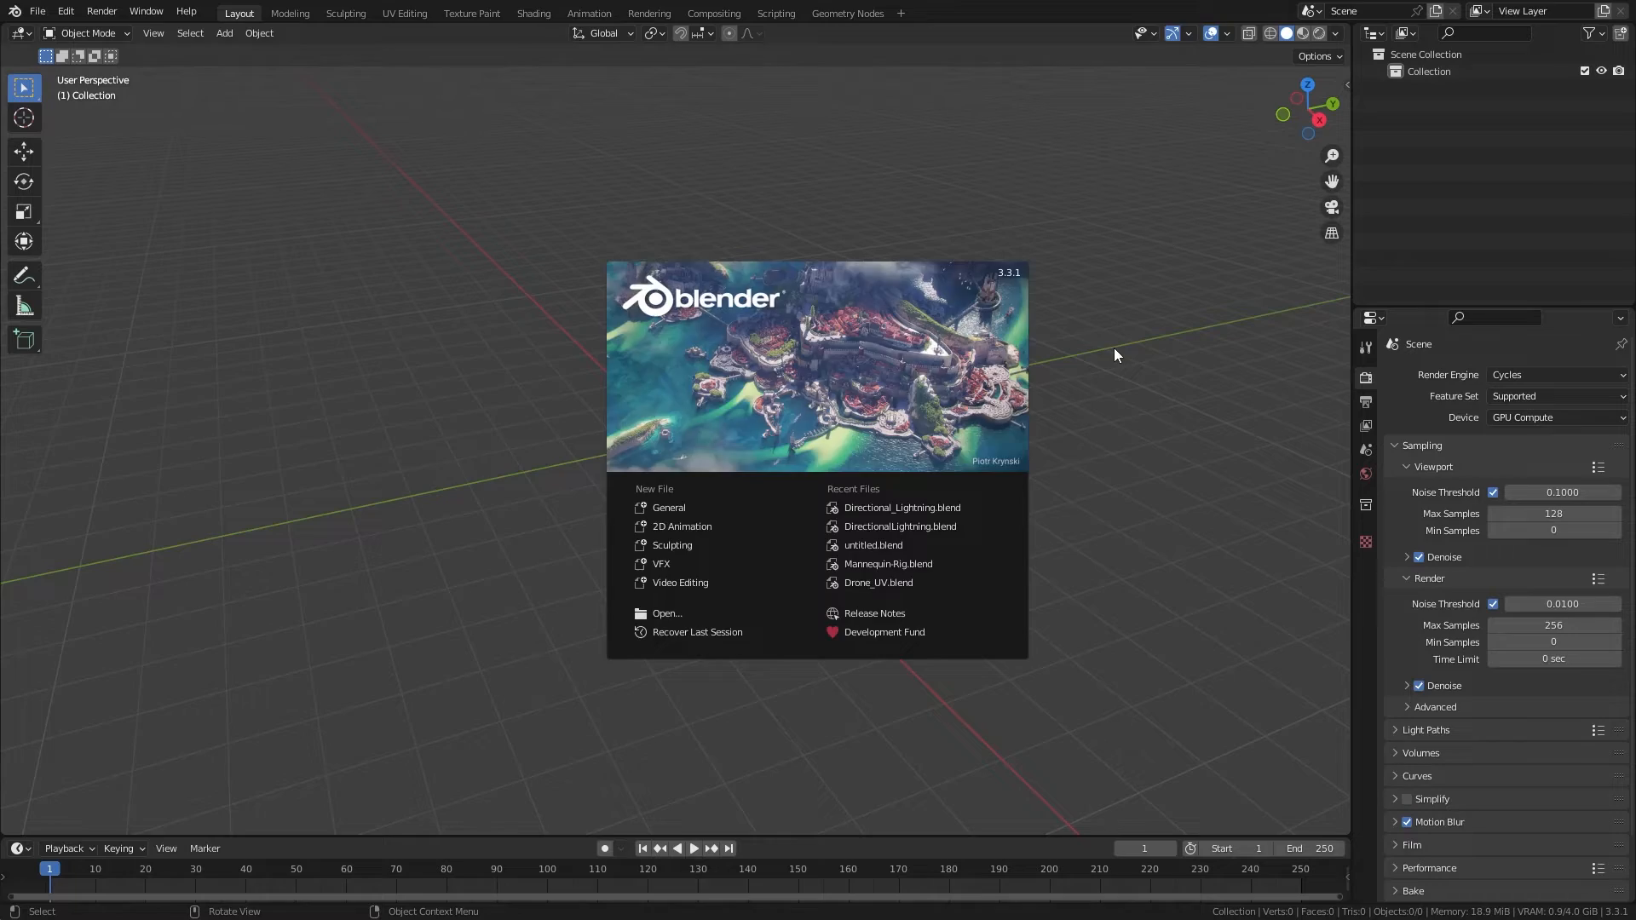
Step: Add a plane mesh to the empty scene and name it Directional Lightning
click(1113, 348)
key(shift+a)
mouse_move(661, 357)
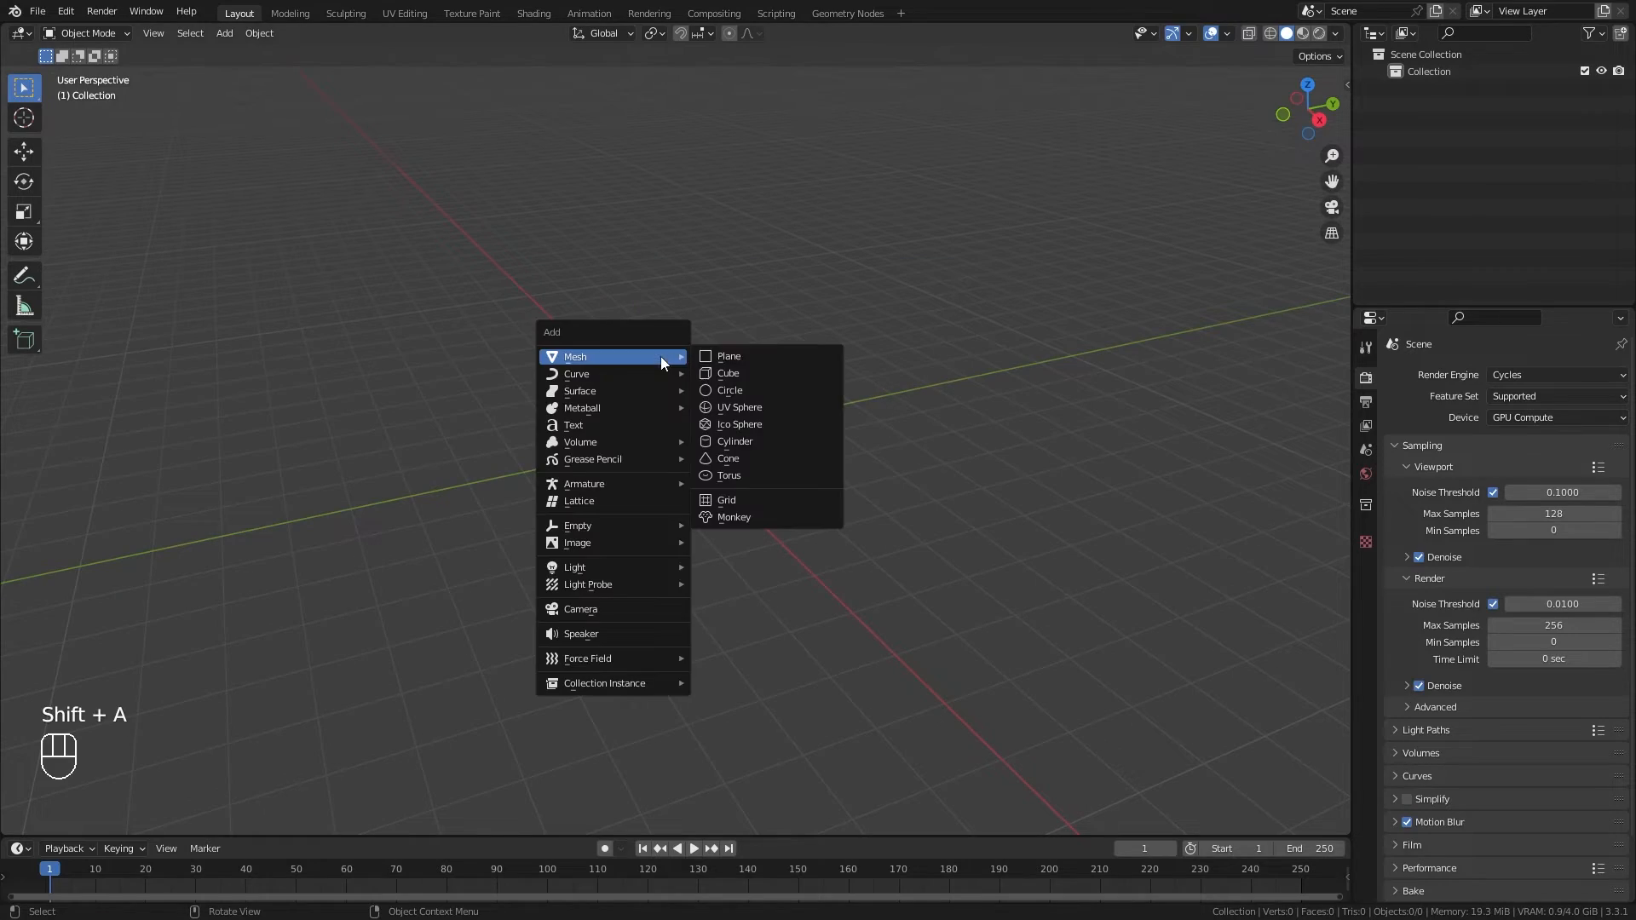
click(750, 355)
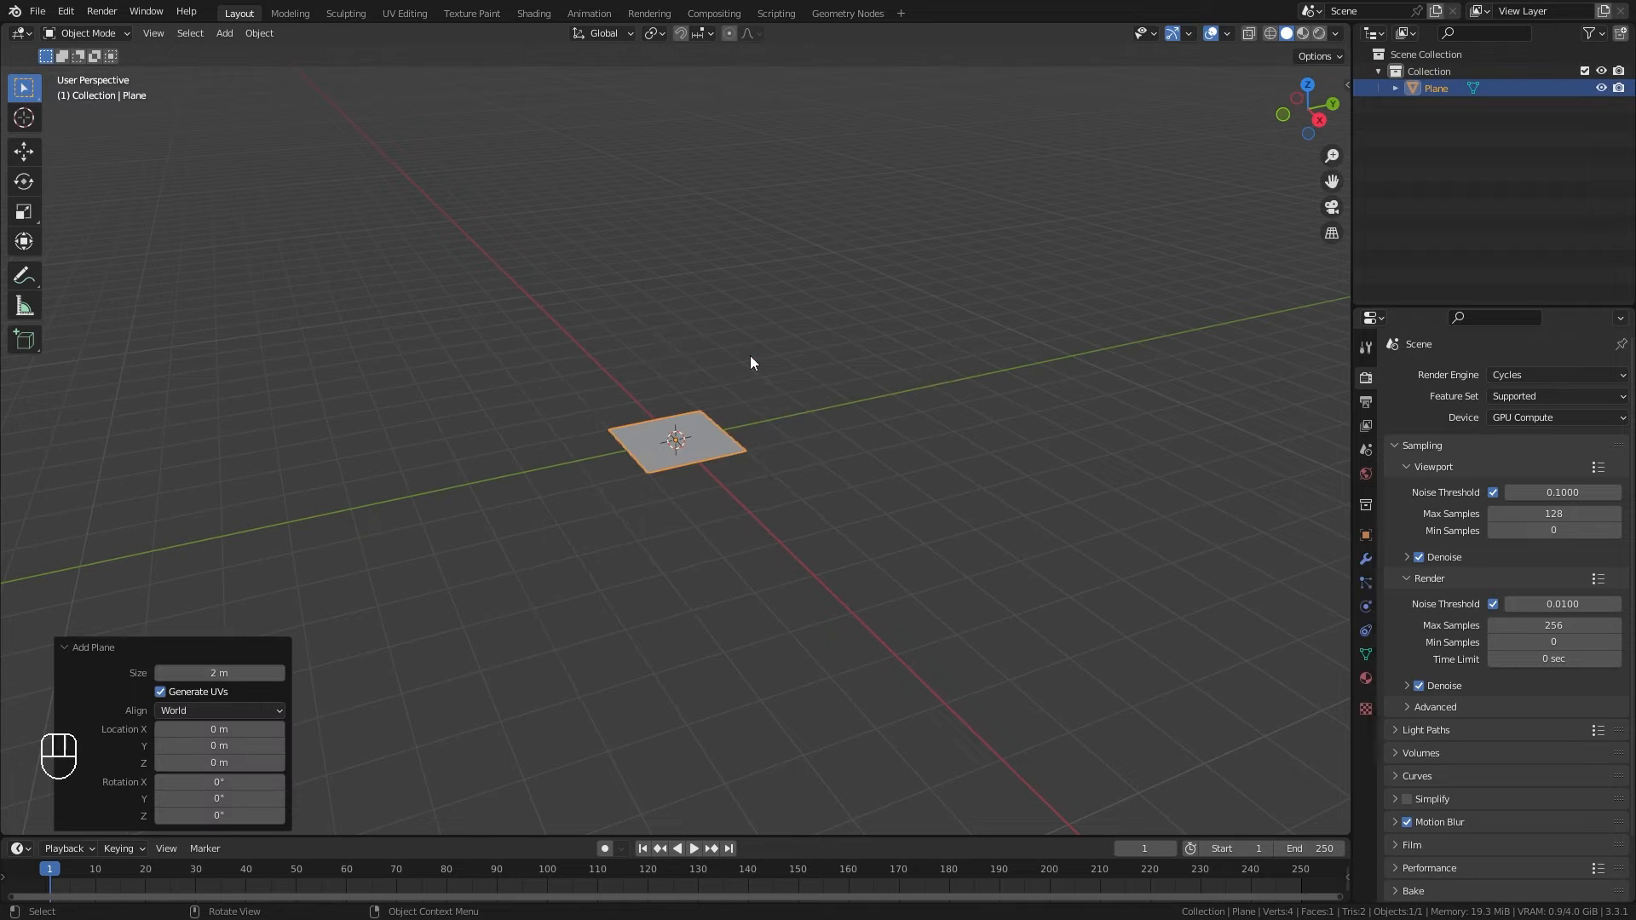
key(F2)
text(D)
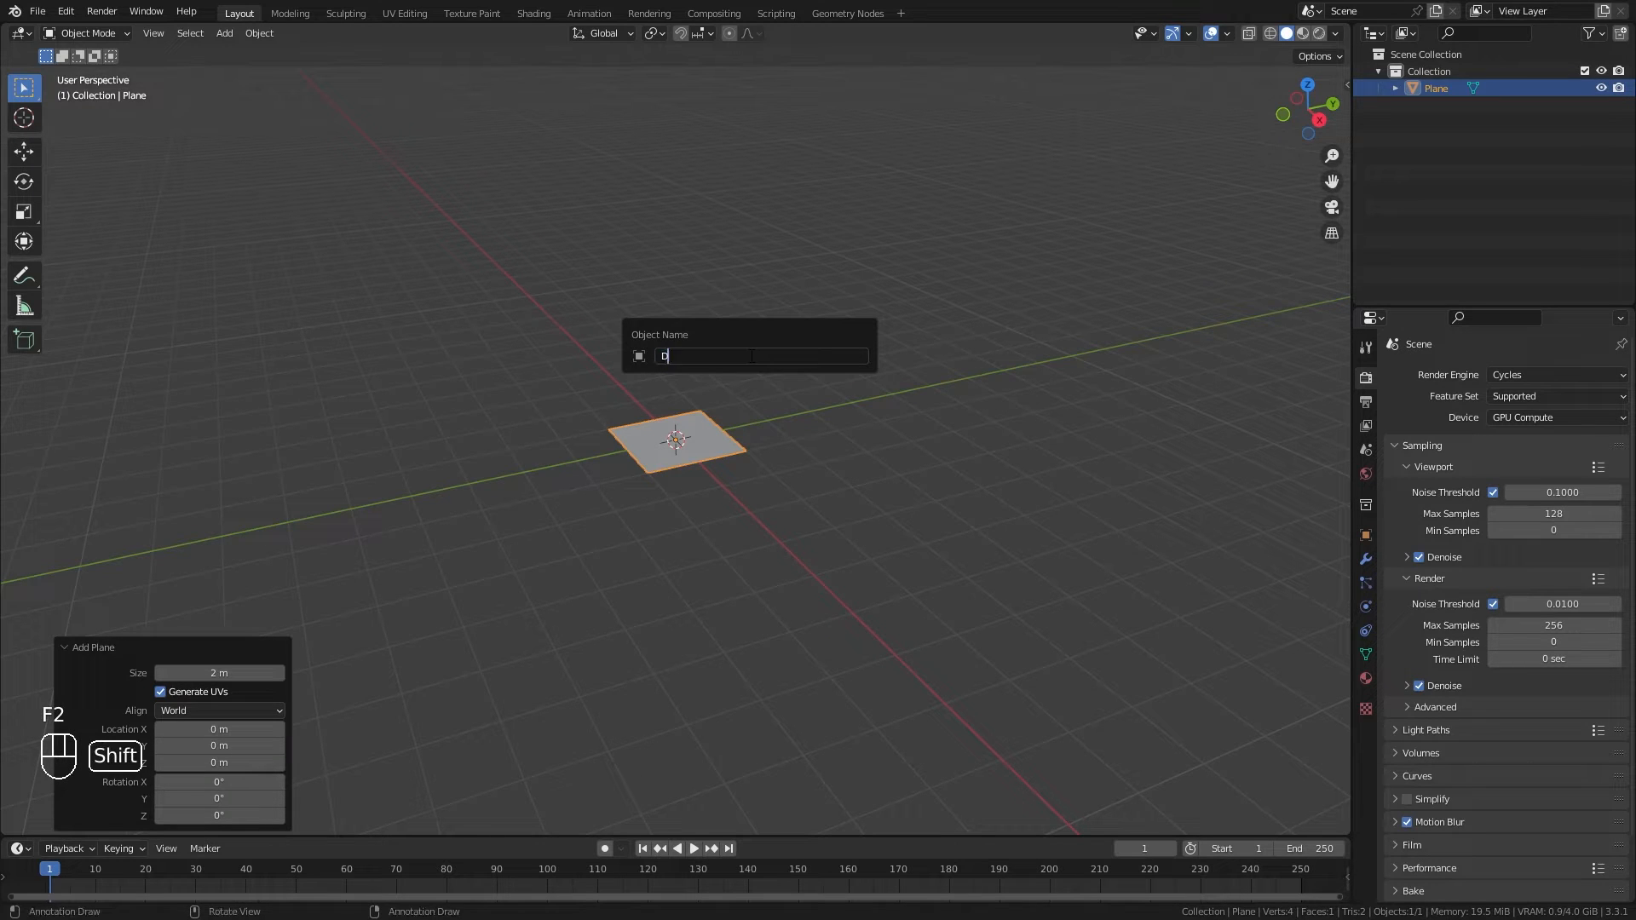
text(irectional Lightning)
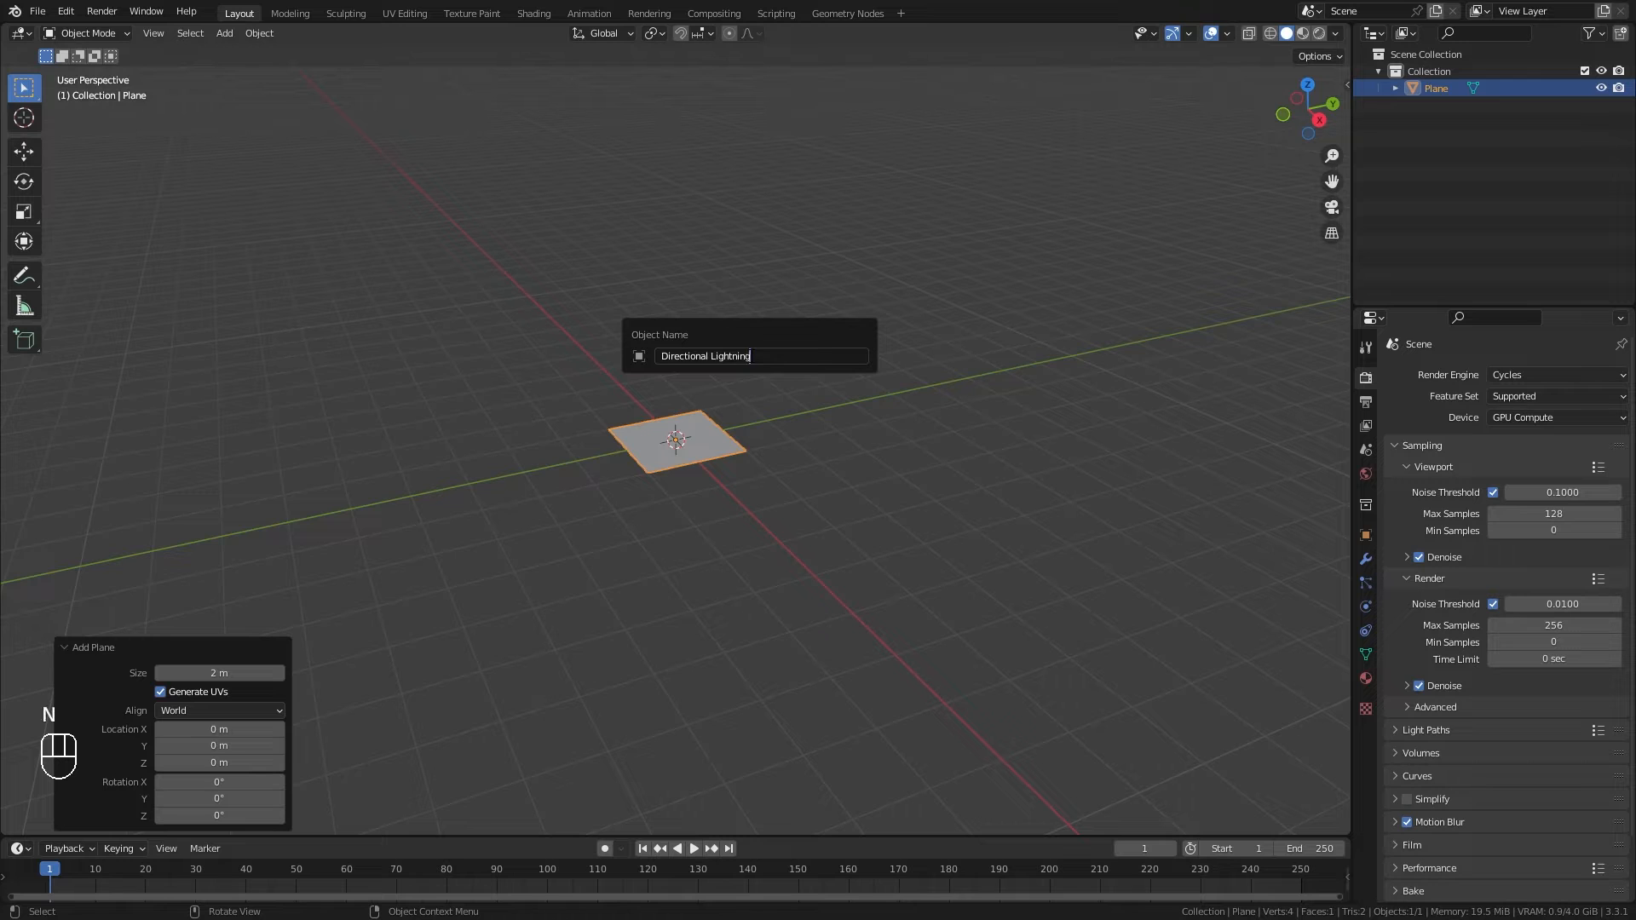
key(Return)
Step: Add a sphere-shaped empty at the world origin and name it Direction Target
key(shift+a)
mouse_move(733, 375)
mouse_move(674, 542)
click(812, 638)
key(F2)
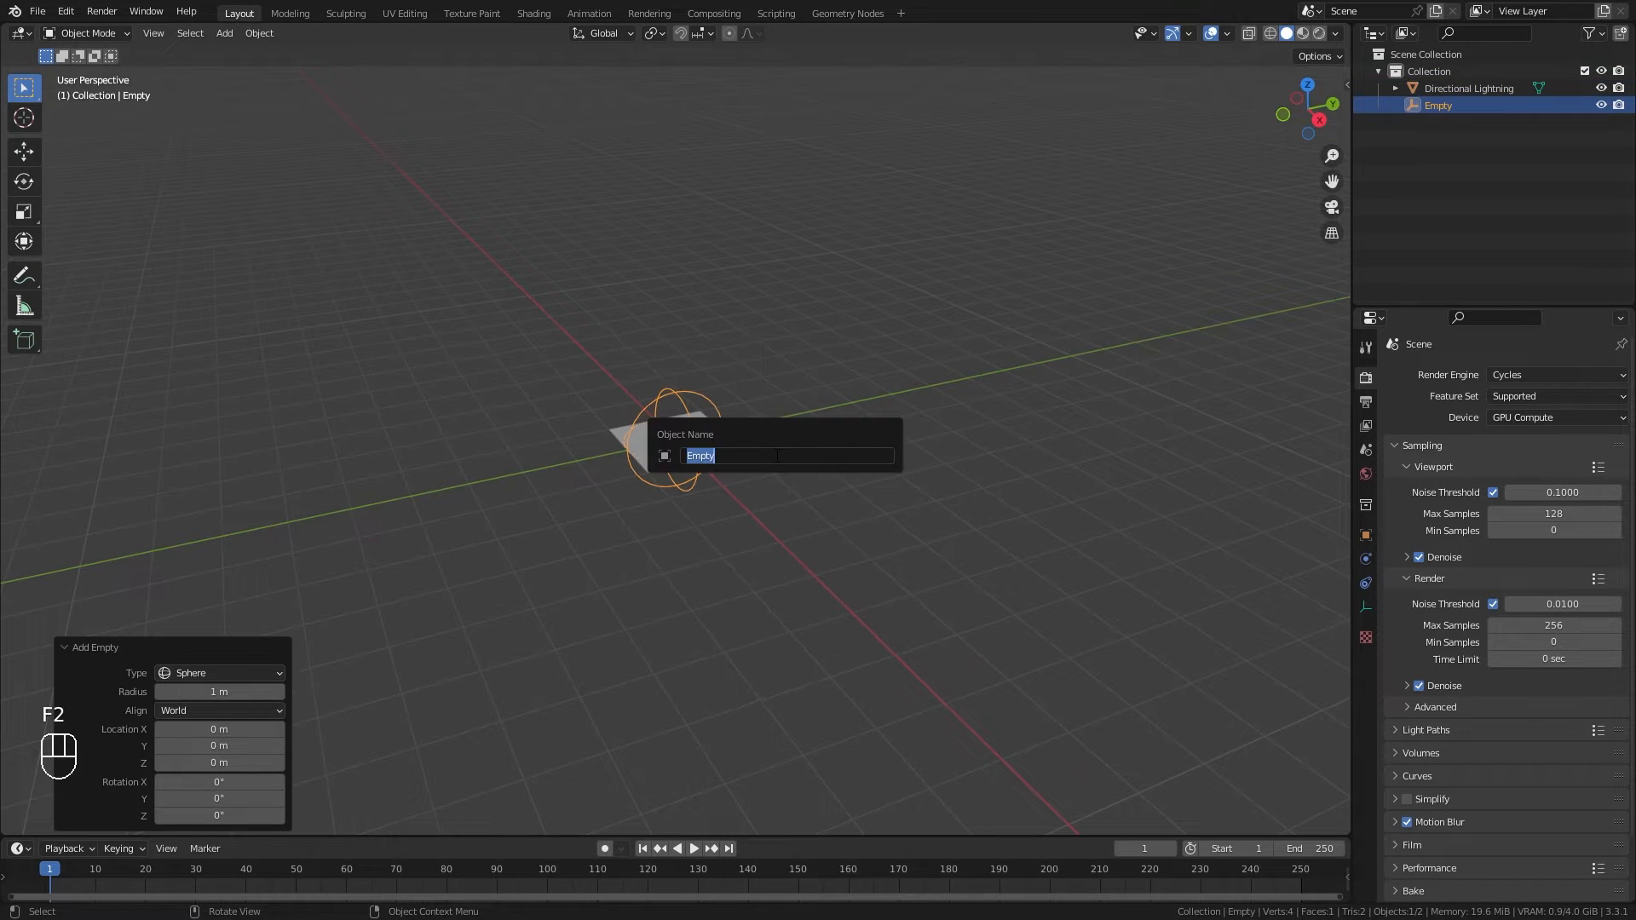
text(Direction Target)
key(Return)
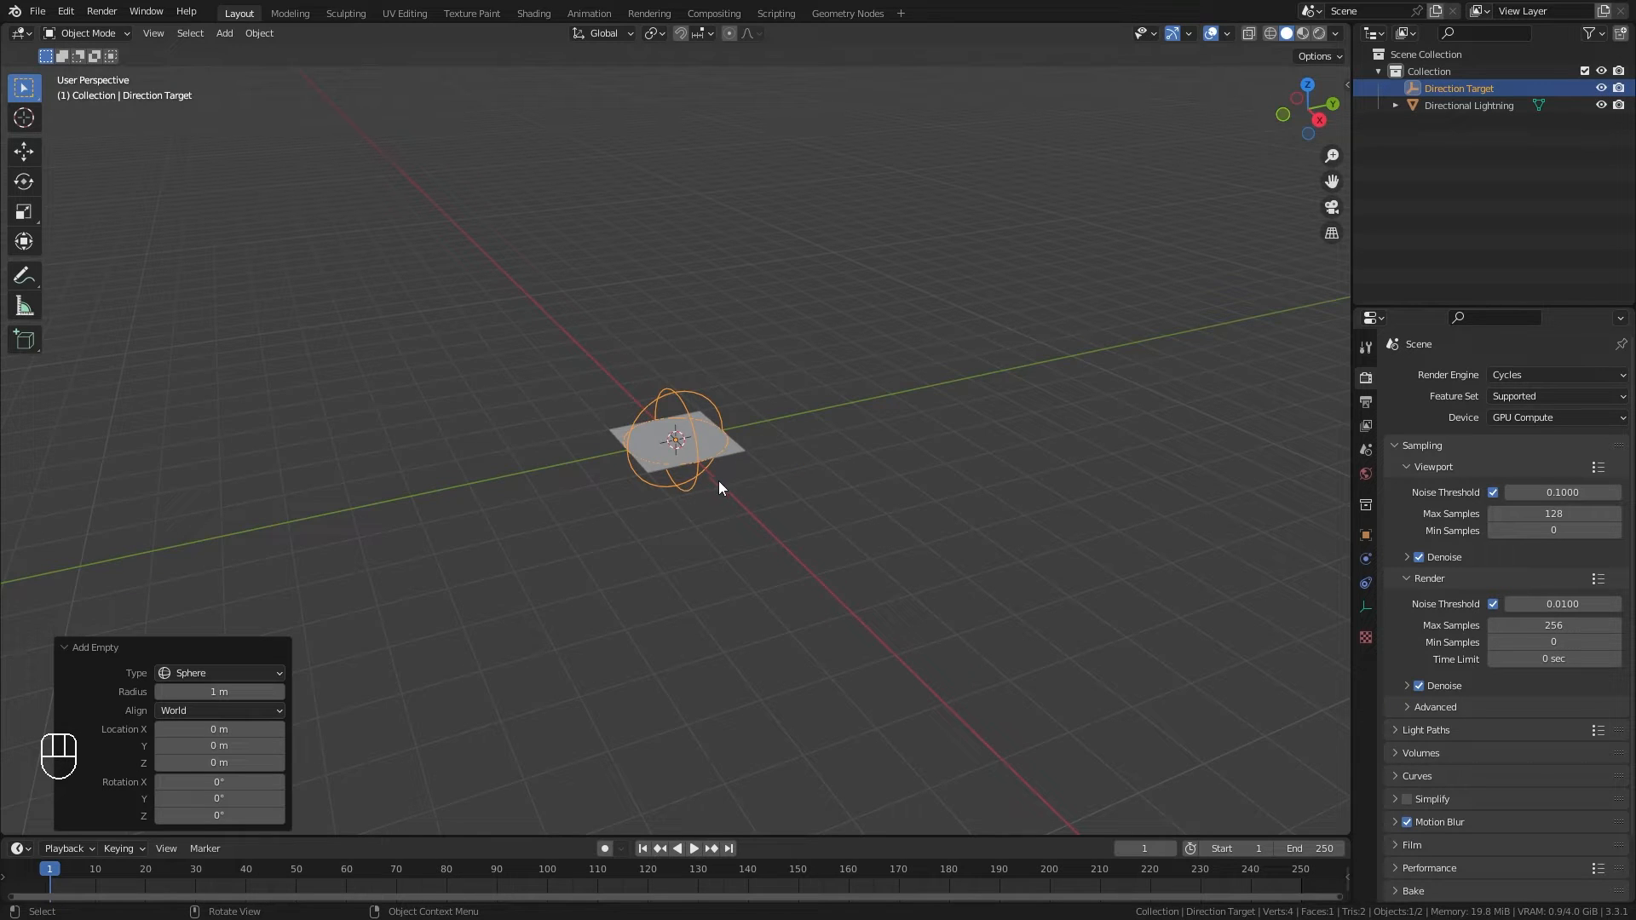
Step: In front view, move the Direction Target empty about 6.1 m along X and -2.5 m along Z, and scale it to about 0.59
key(KP_1)
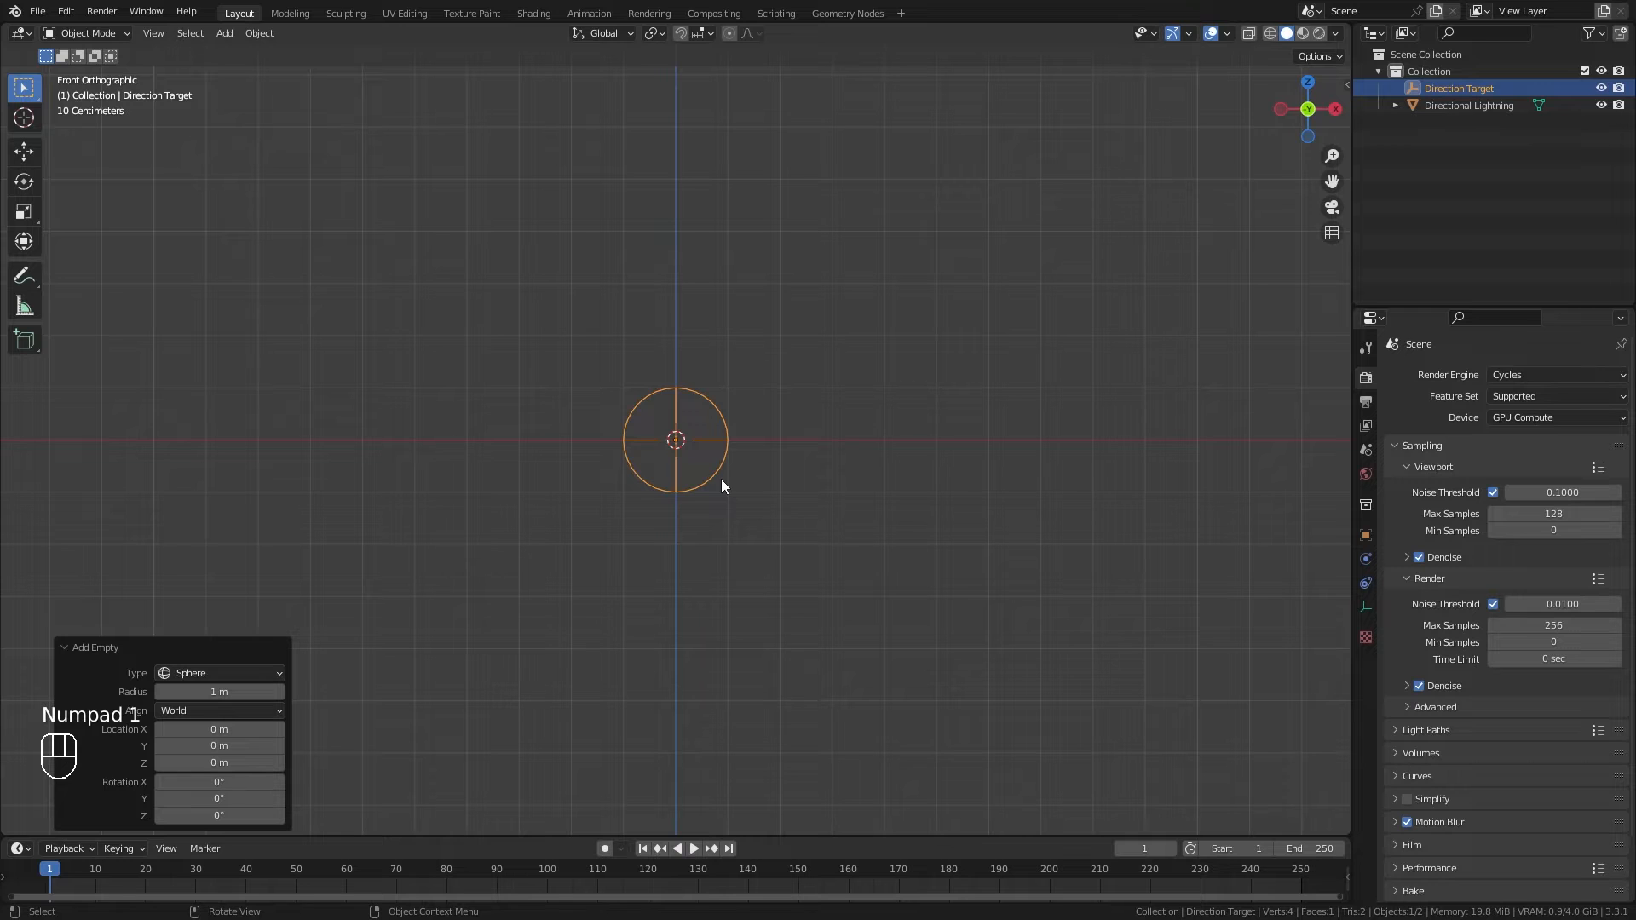
key(g)
click(1042, 618)
key(s)
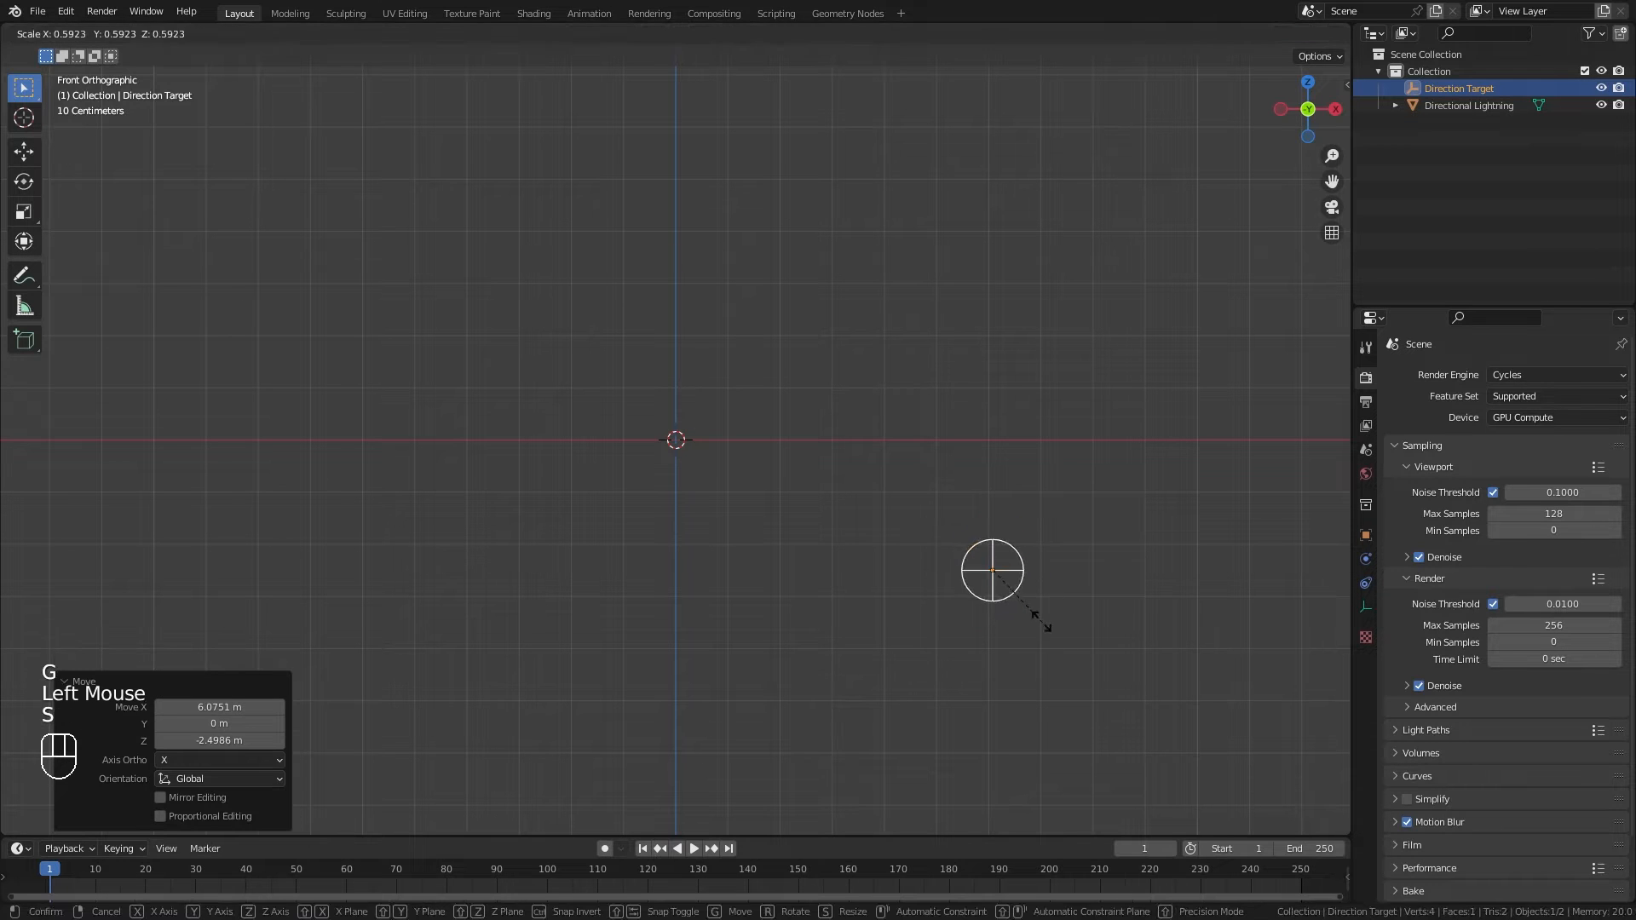
click(1049, 630)
Step: Move the Directional Lightning plane up and away from the origin, on the side opposite the Direction Target empty
click(1468, 105)
key(g)
click(556, 380)
middle_drag(556, 380, 866, 519)
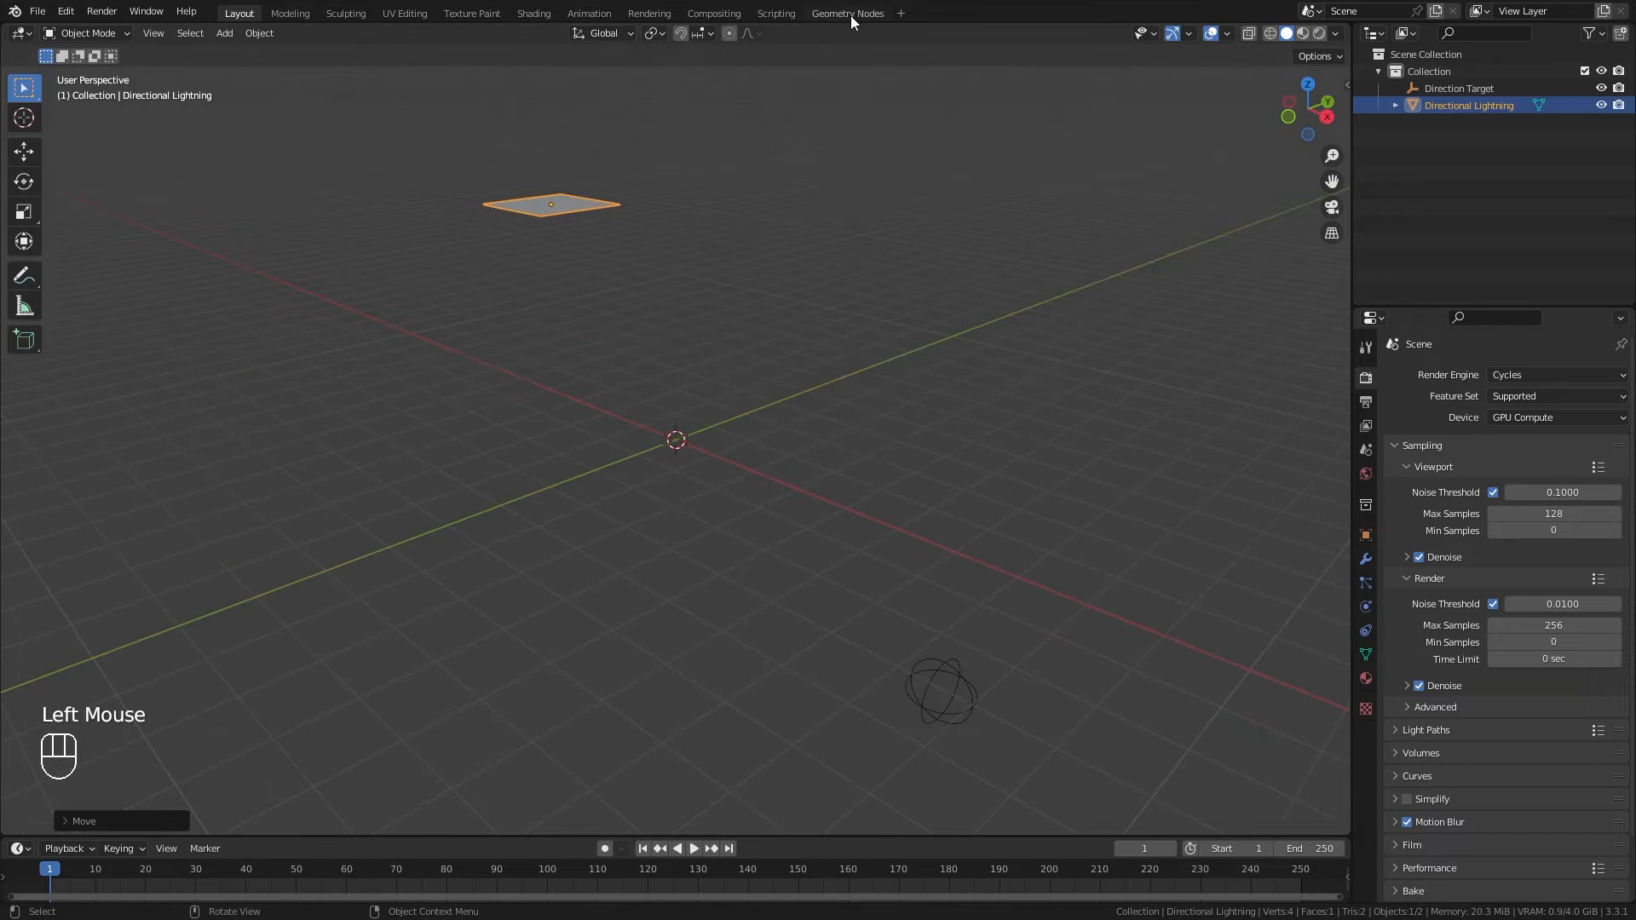
Step: Create a geometry node tree named Directional Lightning on the plane and pin it in the node editor
click(851, 16)
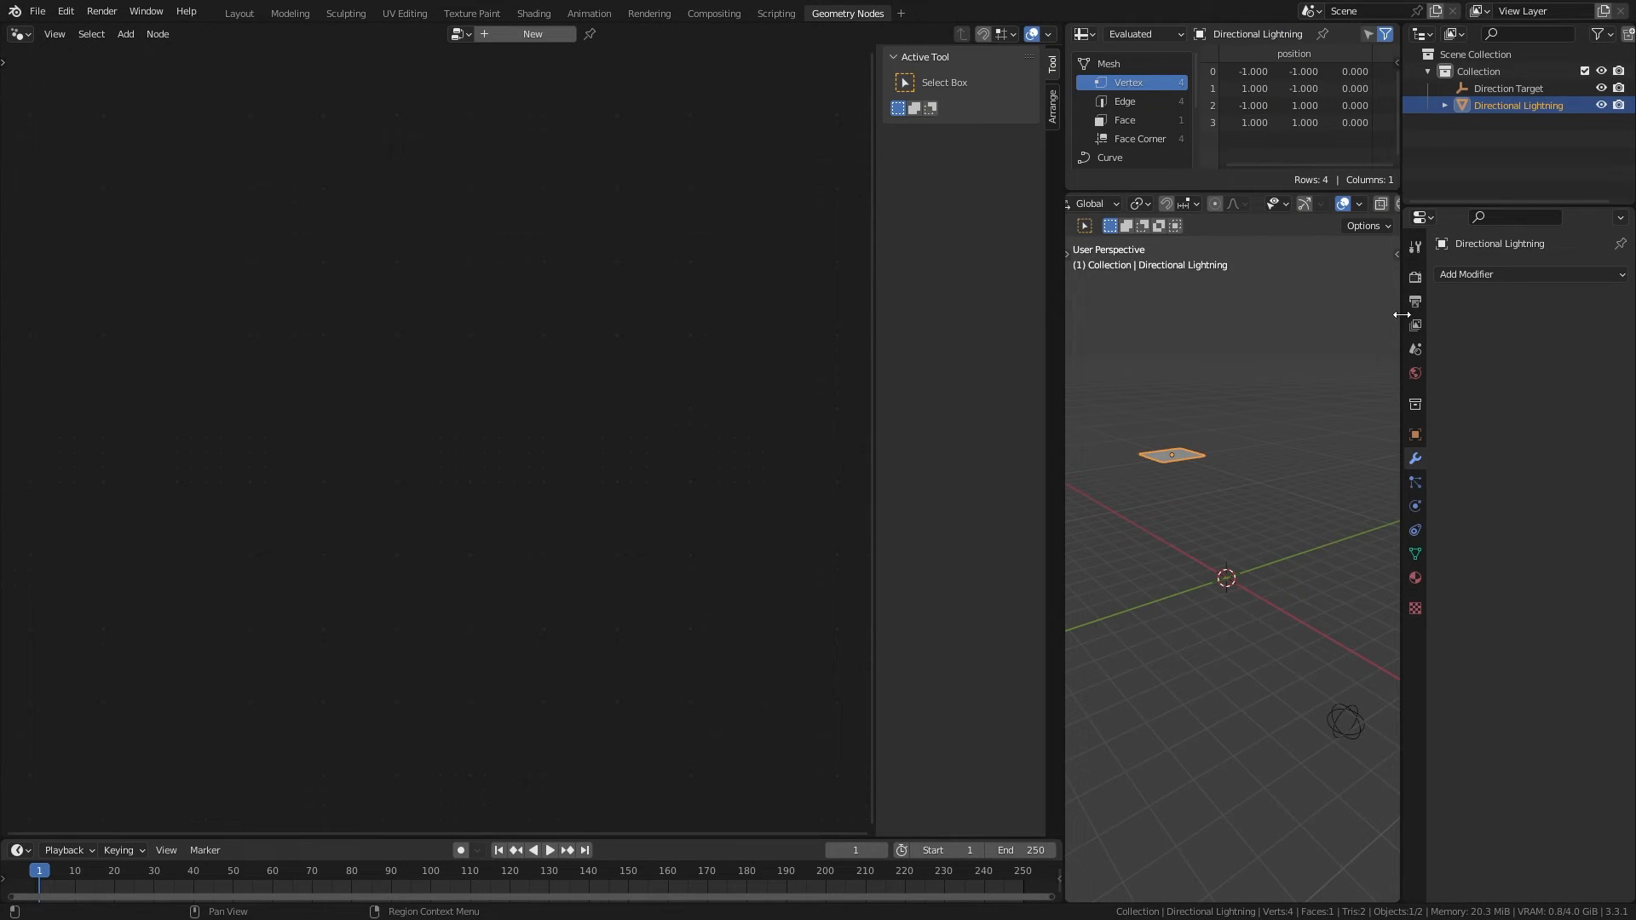
click(530, 36)
double_click(512, 34)
text(Directional Lightning)
key(Return)
click(615, 36)
Step: Hide the node editor sidebar and remove the Group Input node with its link, keeping only Group Output
middle_drag(451, 521, 621, 282)
key(n)
drag(337, 392, 148, 339)
drag(738, 396, 864, 361)
ctrl+right_drag(232, 247, 237, 400)
click(170, 347)
mouse_move(171, 347)
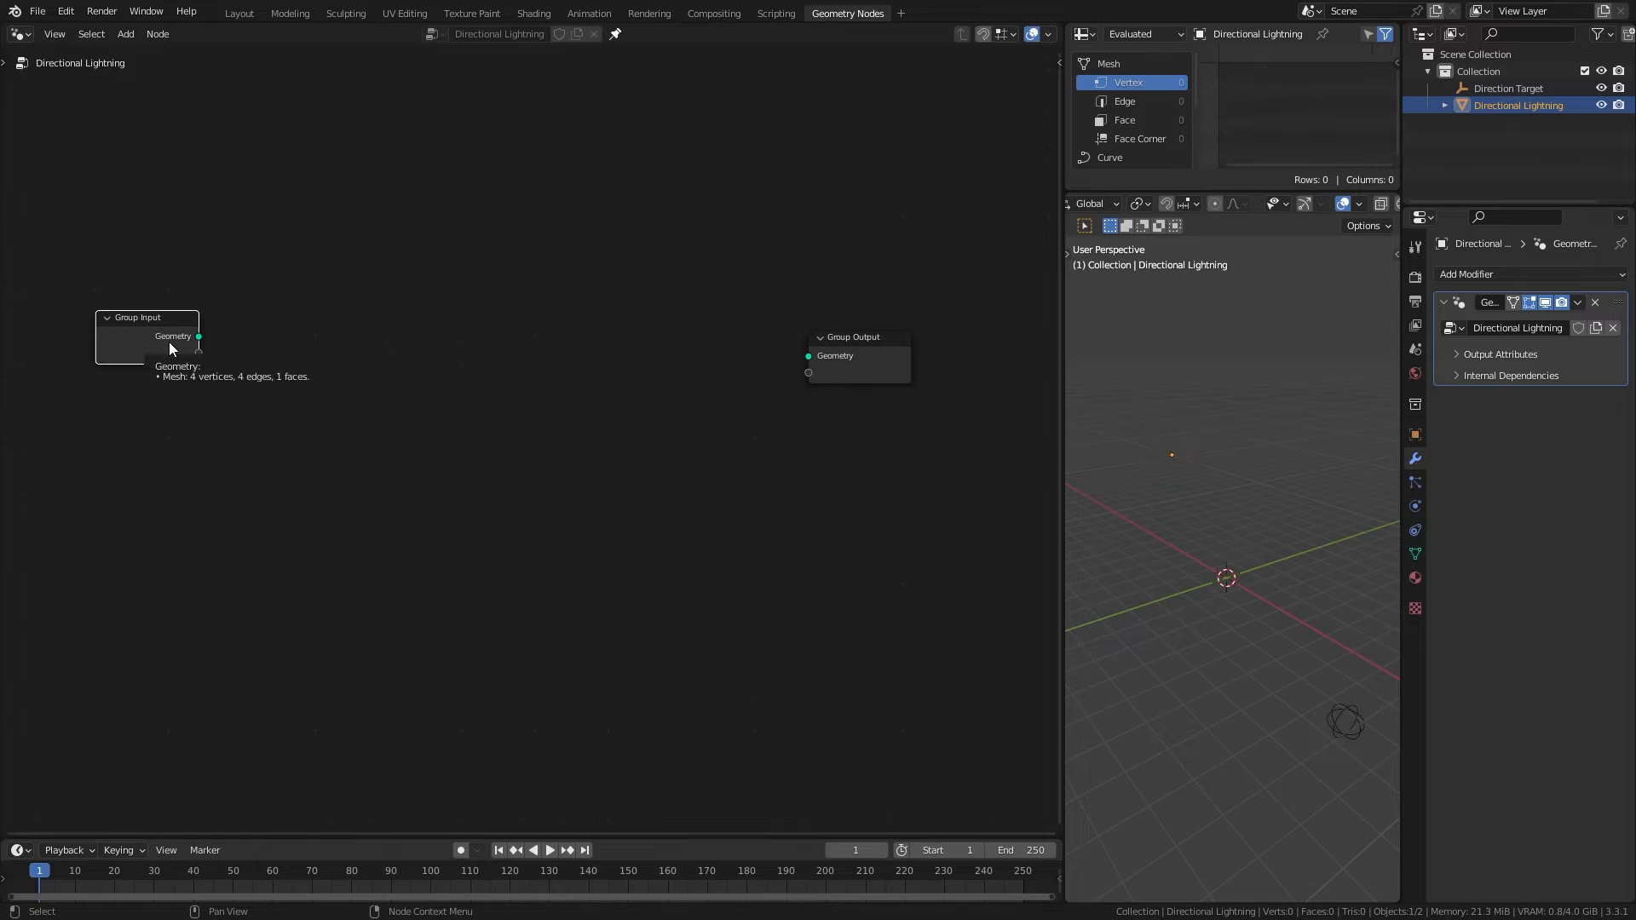
key(Delete)
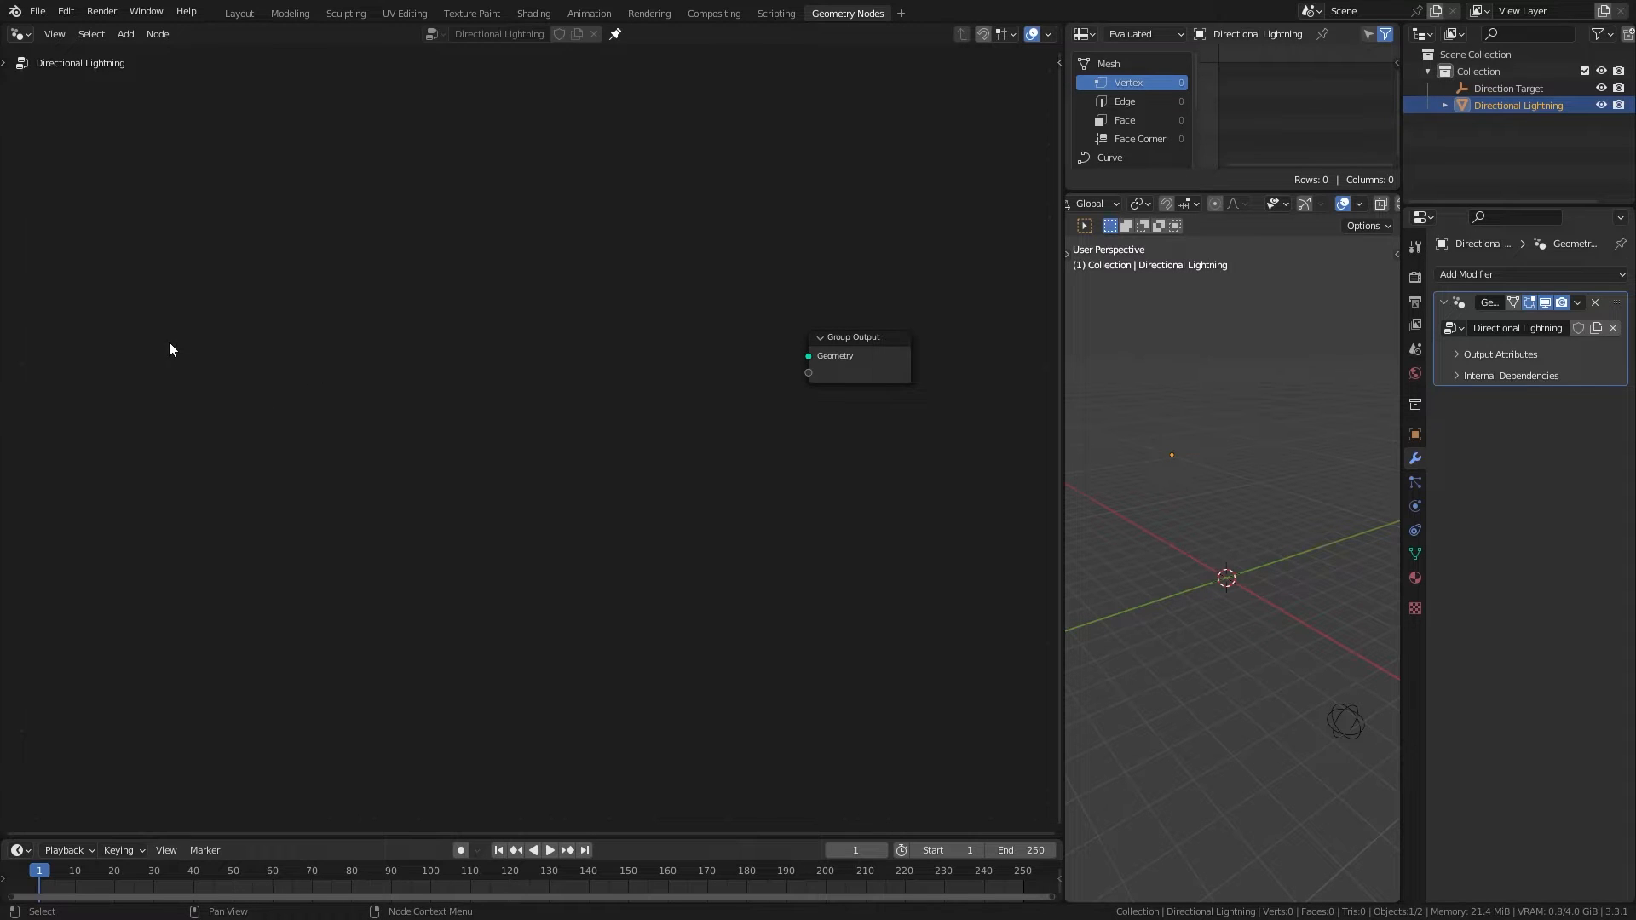
drag(824, 379, 864, 368)
Step: Add a Curve Line node and connect its Curve output to the Group Output's Geometry input
key(shift+a)
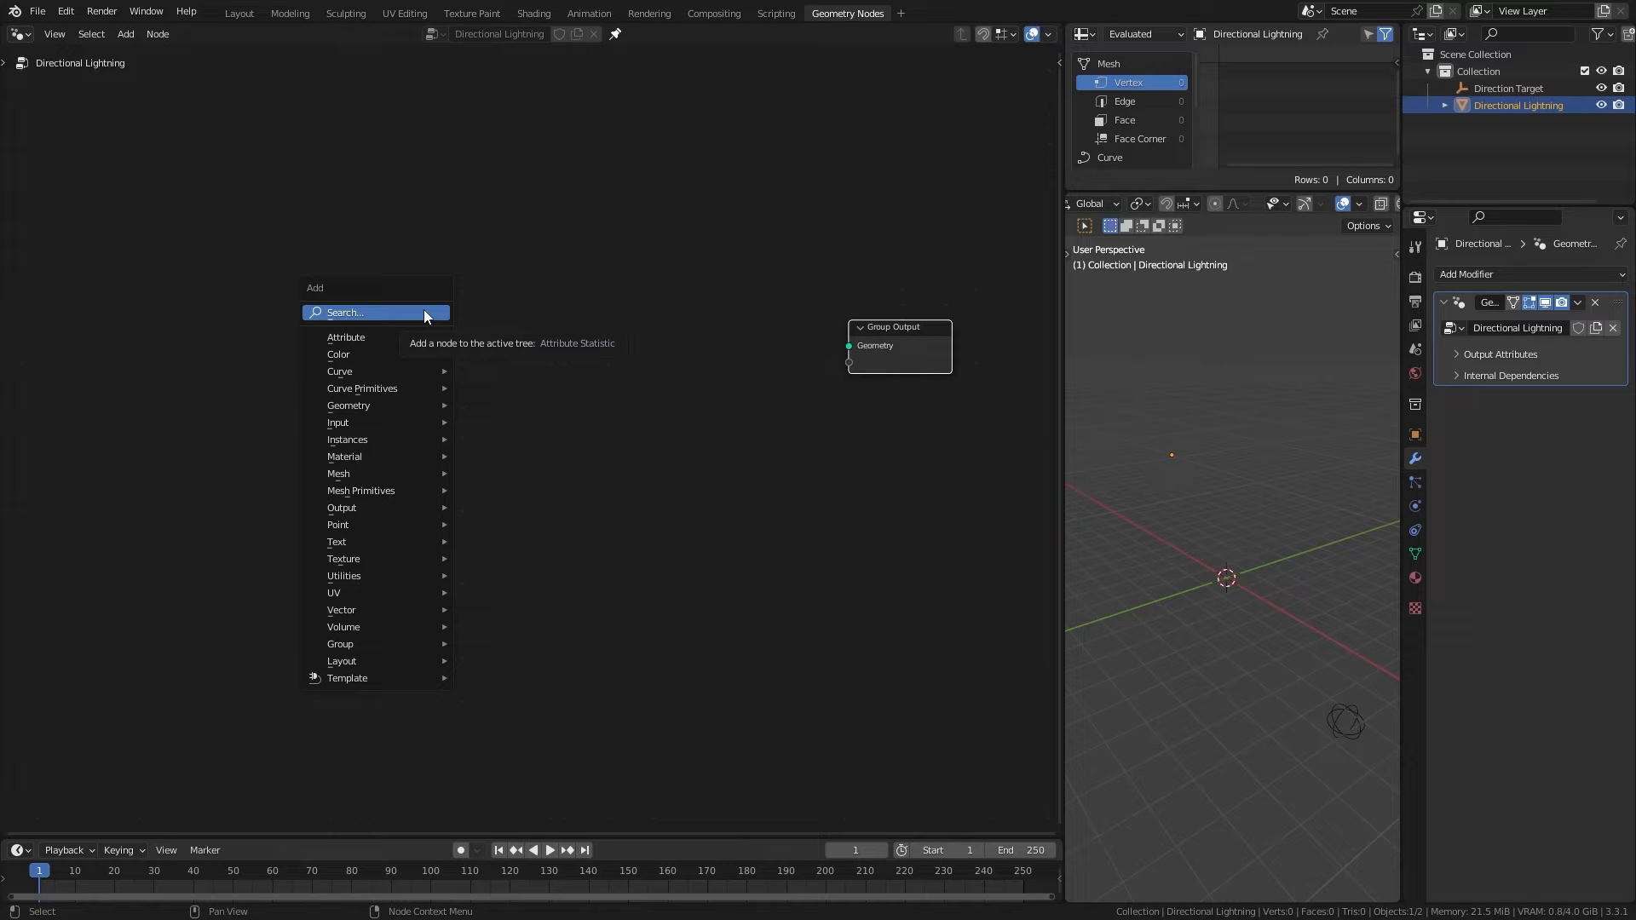
mouse_move(411, 385)
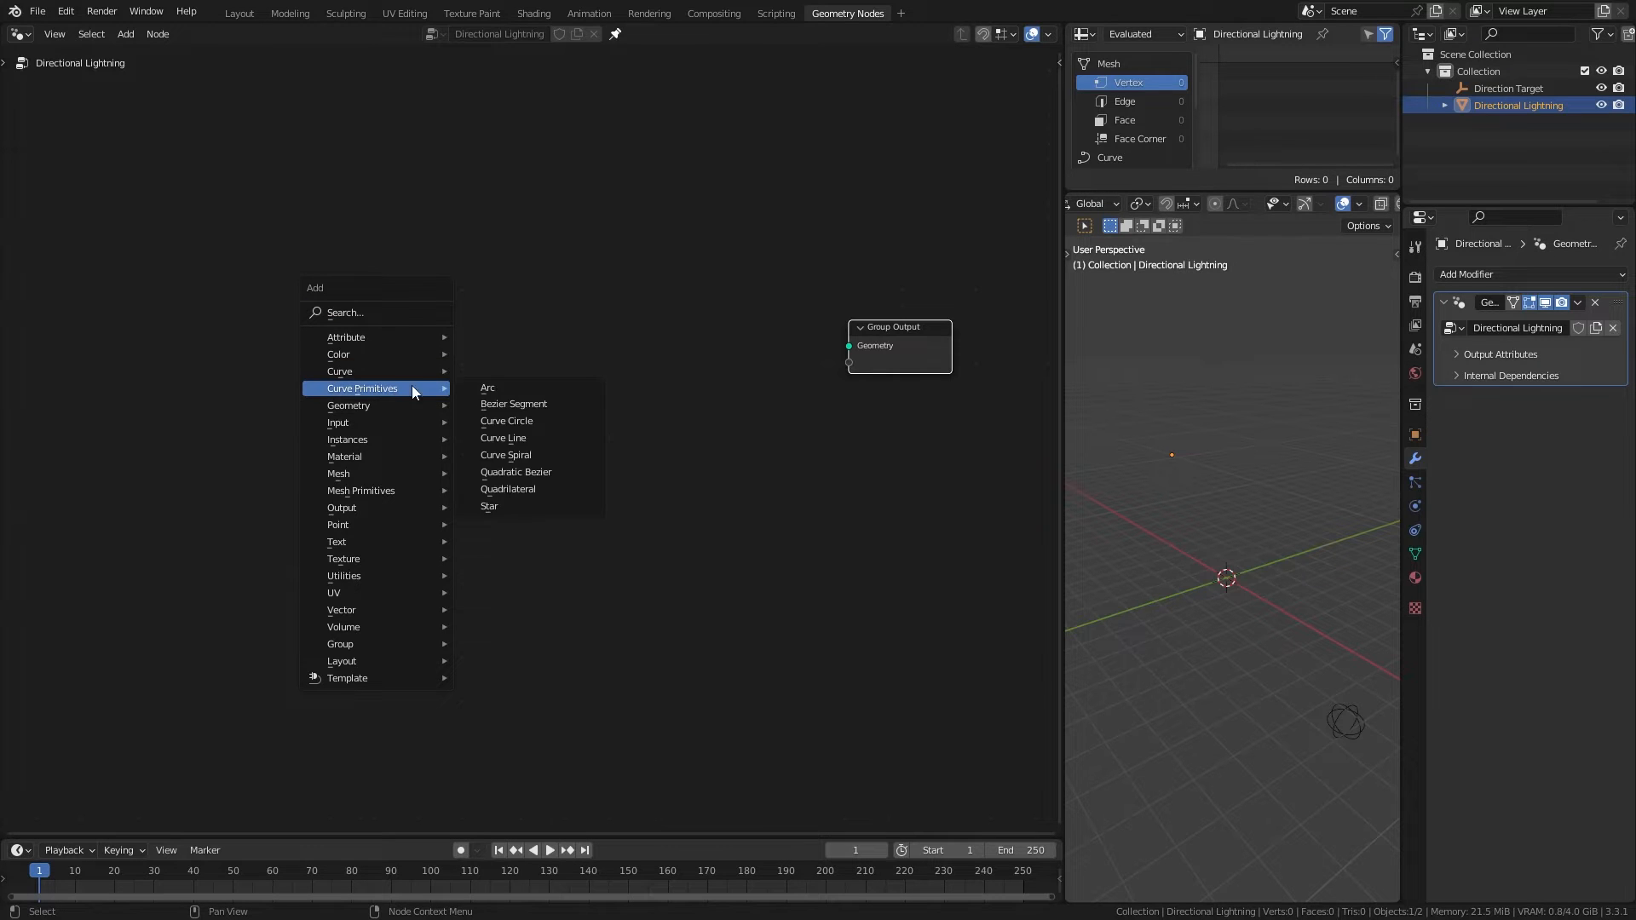
click(504, 437)
click(332, 391)
drag(424, 411, 879, 349)
drag(880, 351, 873, 351)
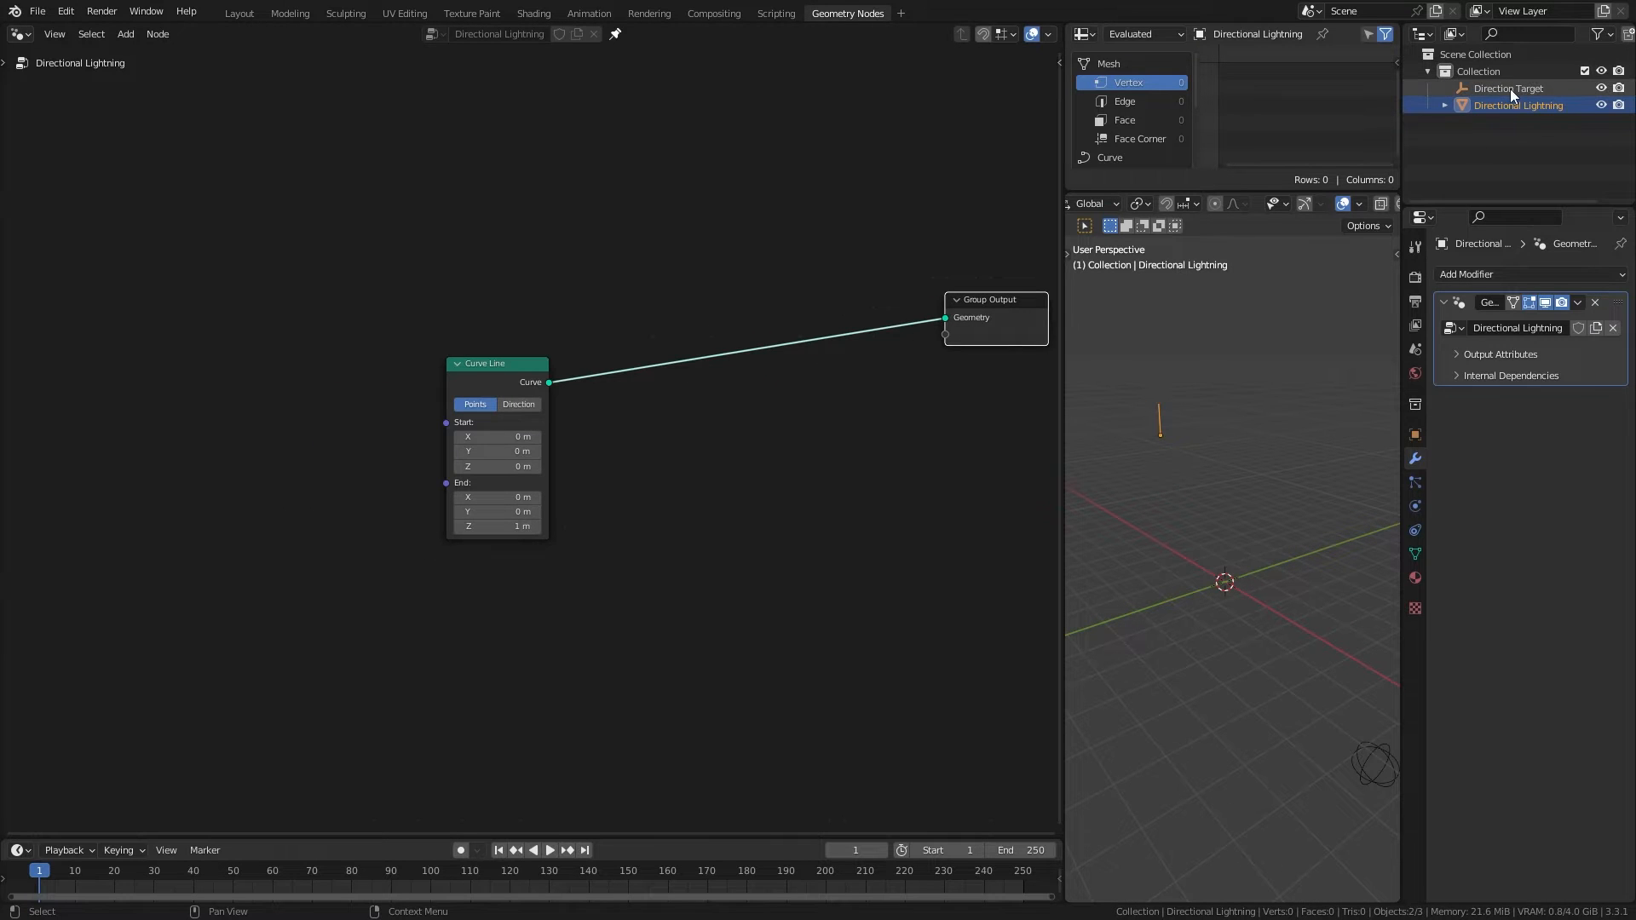
Step: Add an Object Info node for Direction Target, set it to Relative, and link its Location to the Curve Line's End
drag(1510, 89, 140, 521)
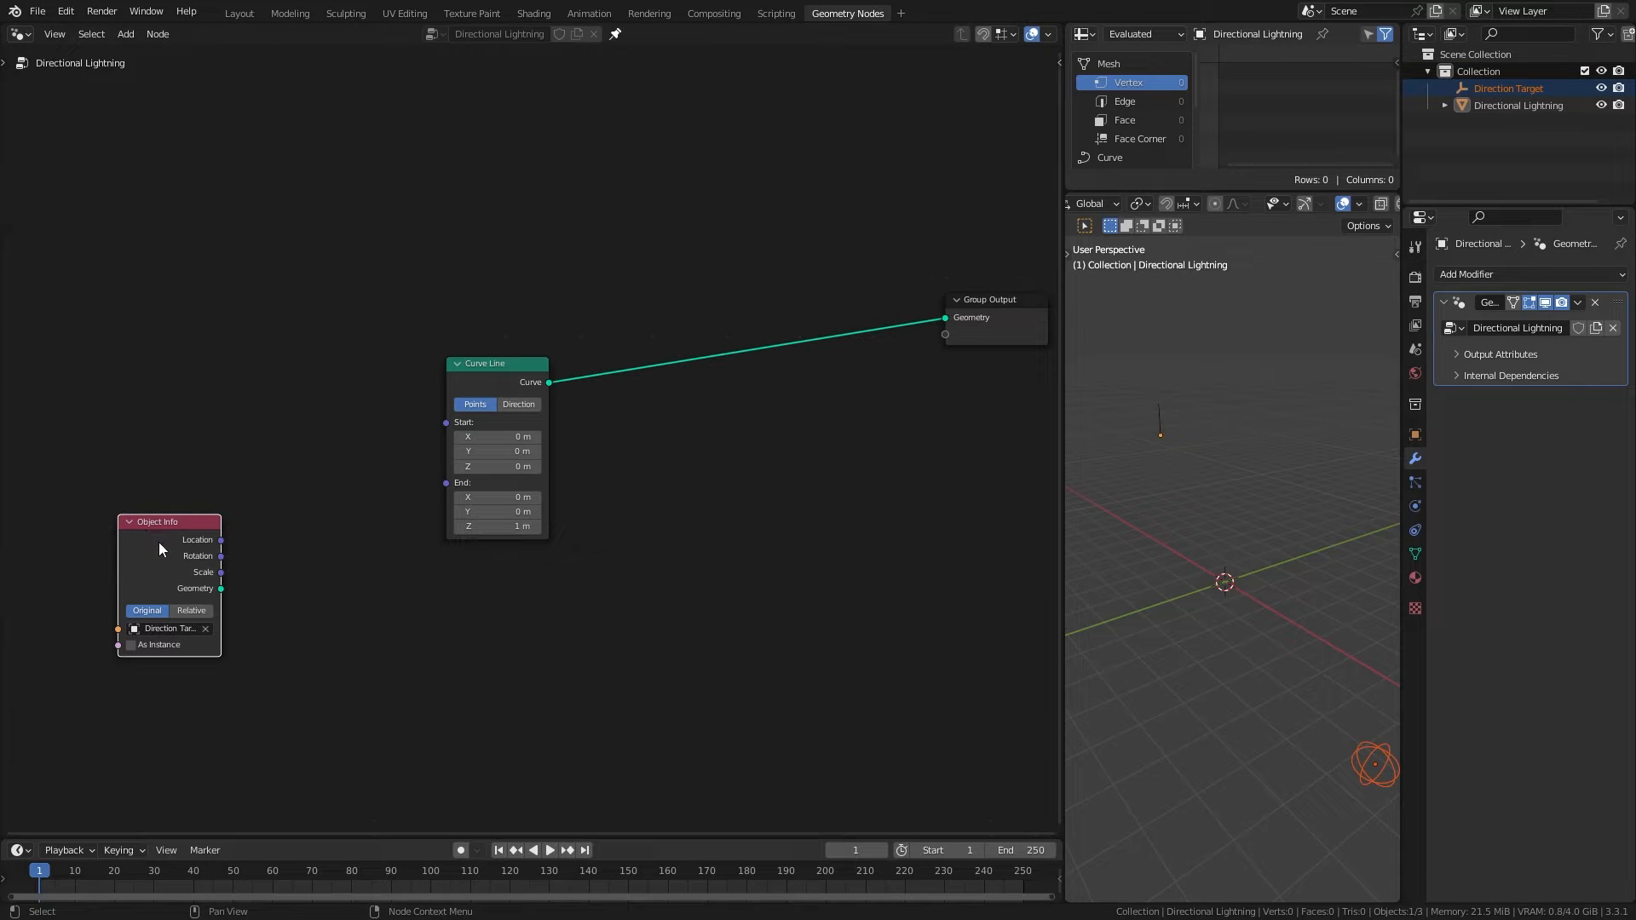
click(194, 611)
drag(224, 546, 450, 484)
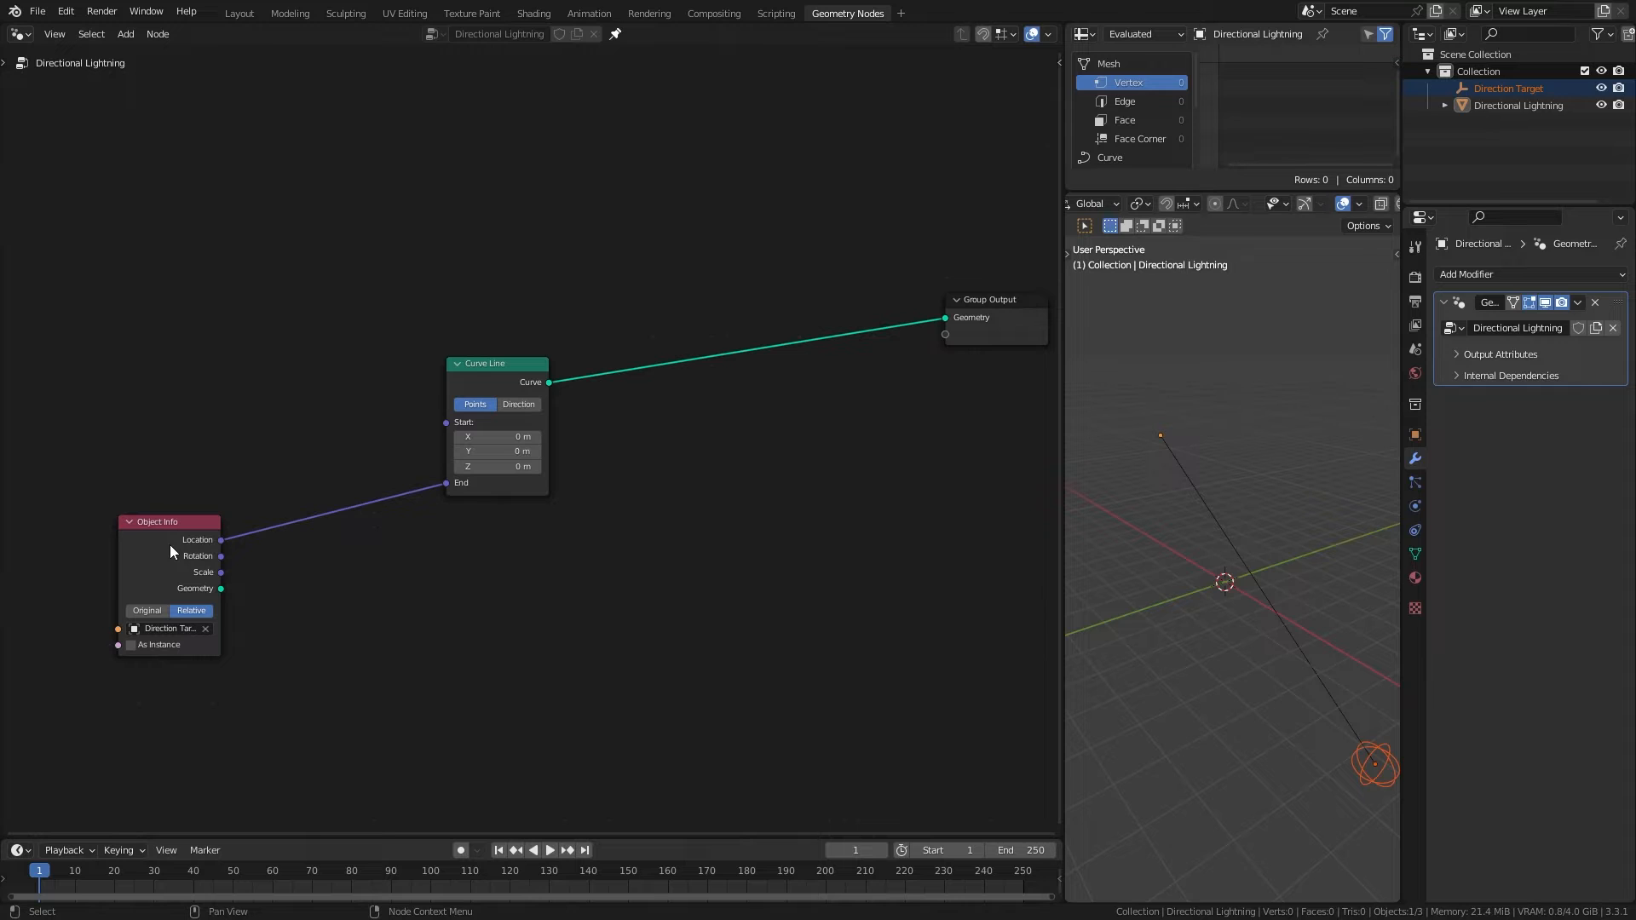
Step: Duplicate the Object Info node, clear the copy's object, and link its Location to the Curve Line's Start
drag(169, 545, 160, 575)
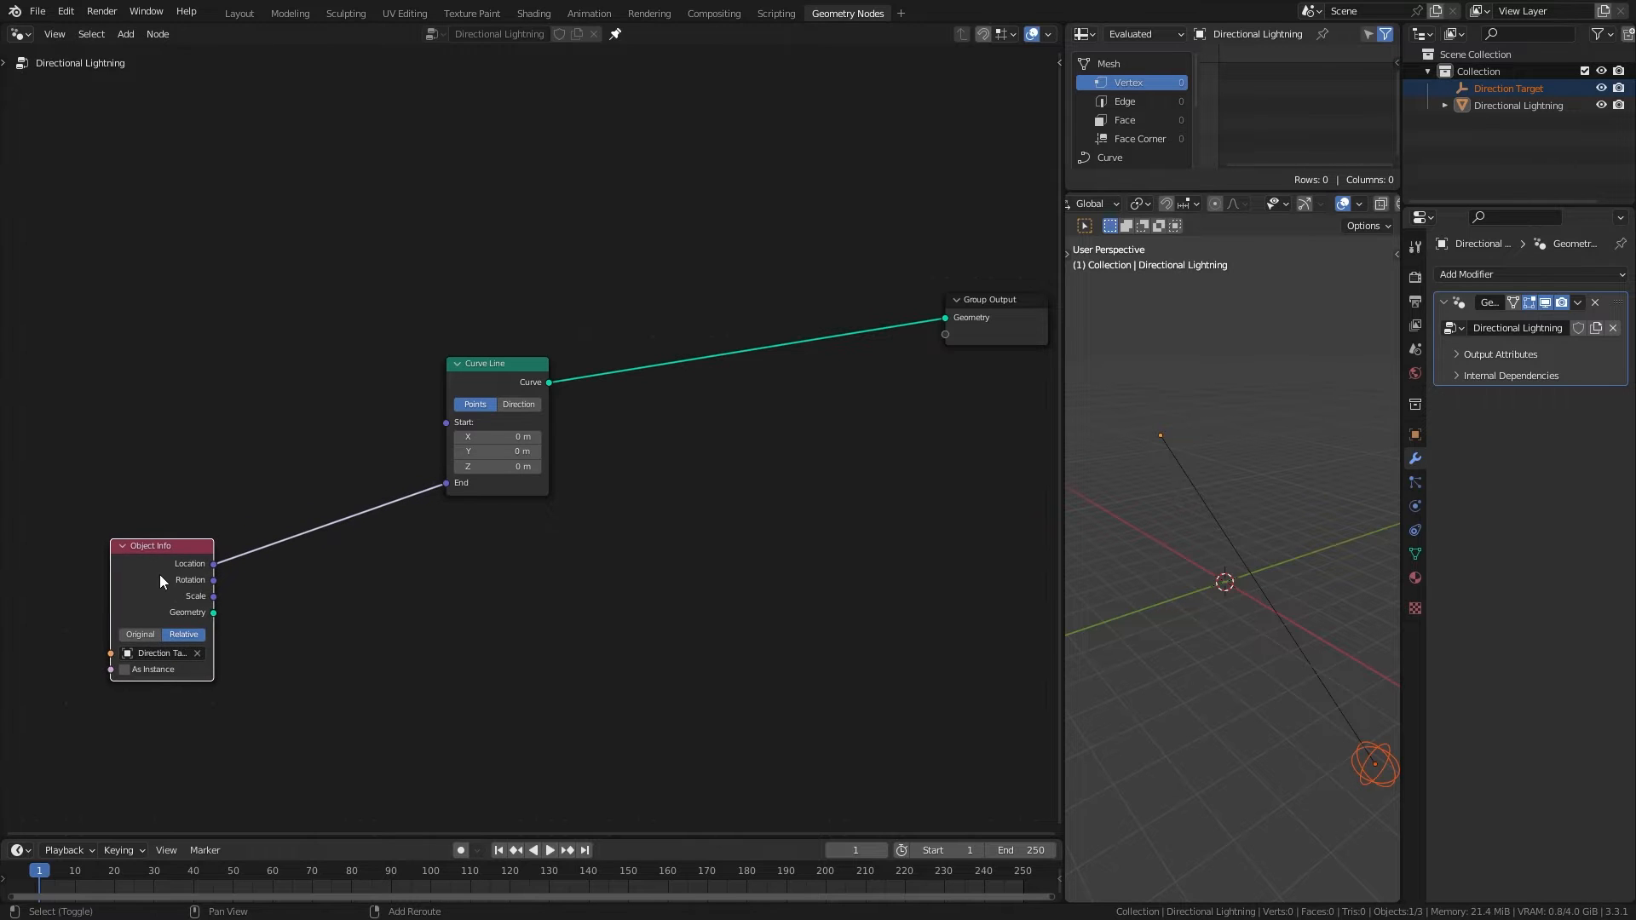
key(shift+d)
click(158, 388)
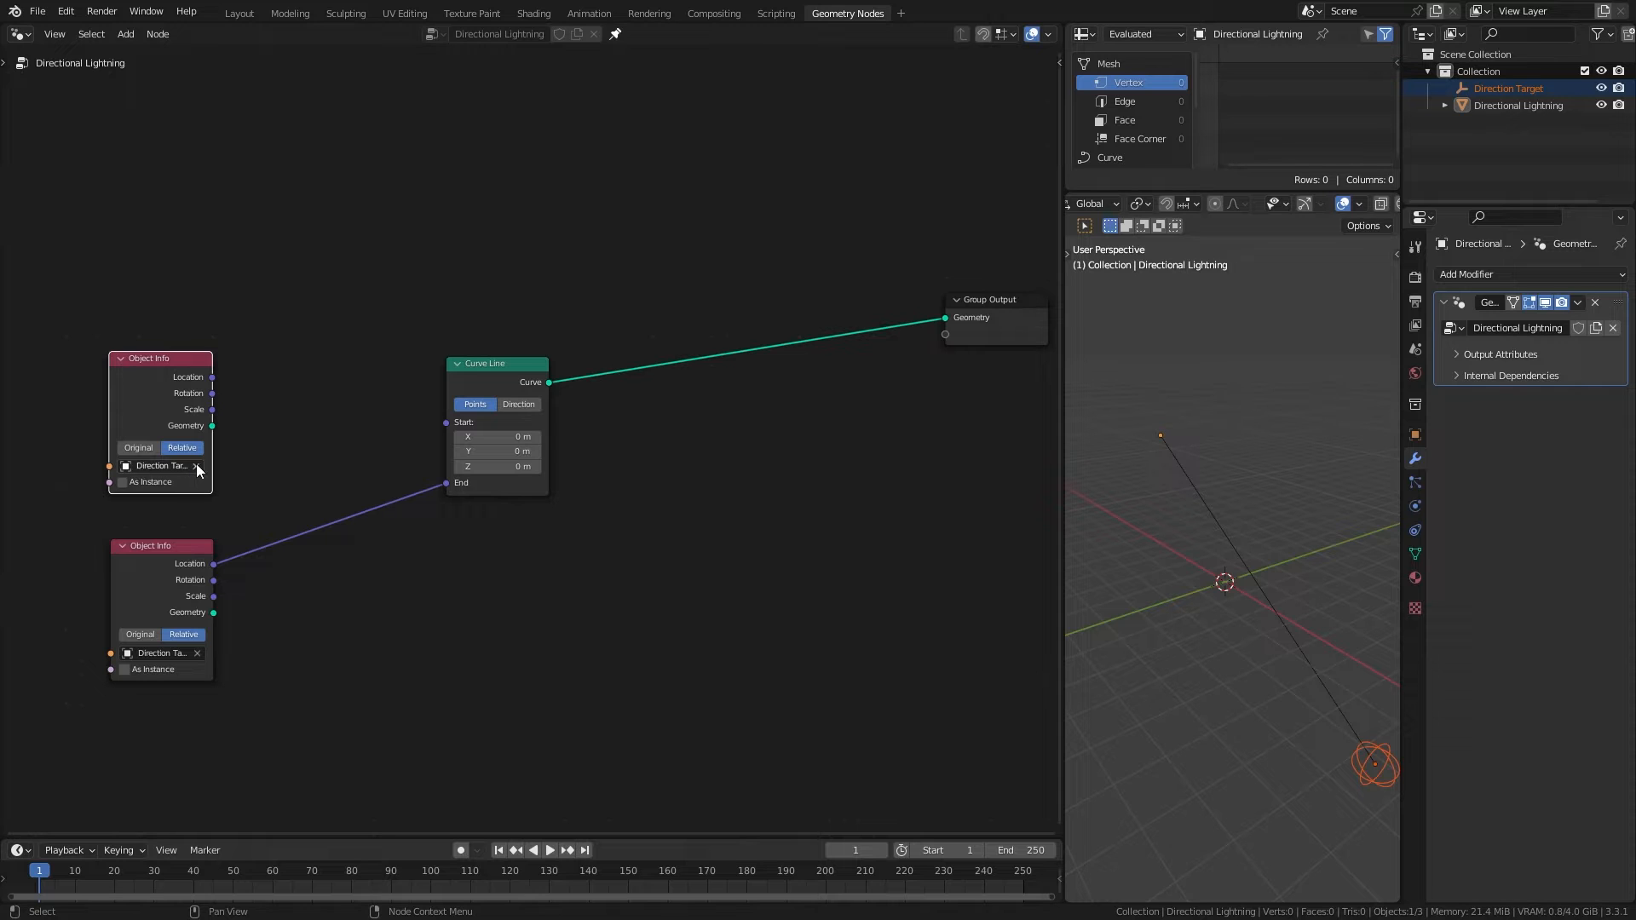
drag(212, 376, 446, 423)
drag(148, 383, 153, 409)
drag(477, 367, 370, 366)
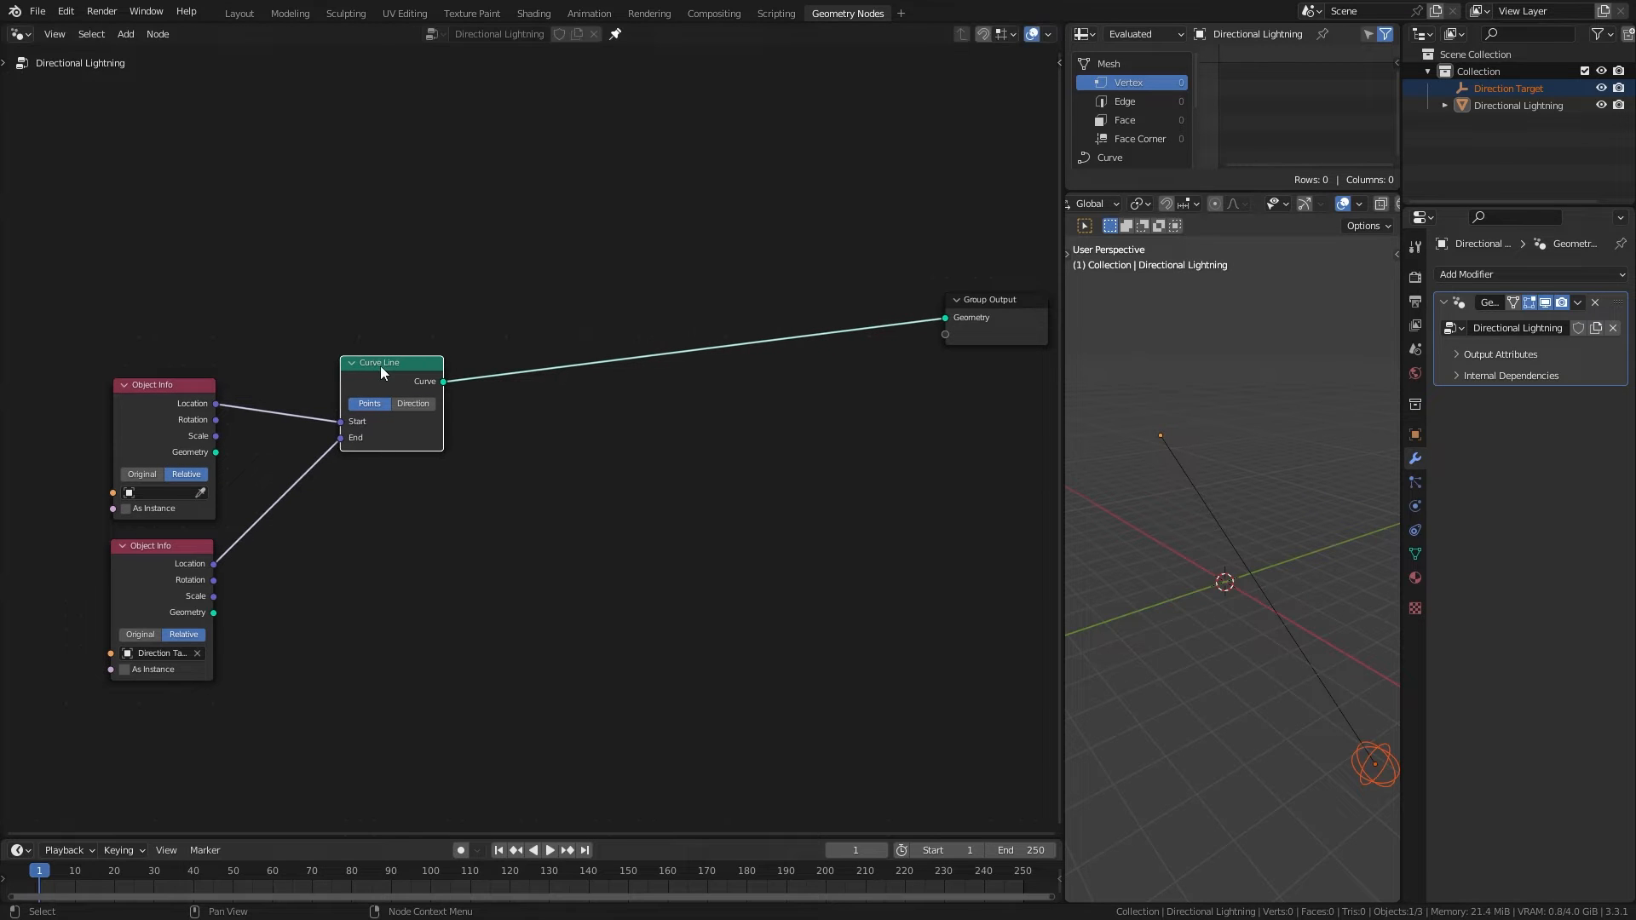
Step: Widen the 3D viewport and switch the Curve Line node to Direction mode, leaving room for nodes before it
middle_drag(1134, 617, 1203, 621)
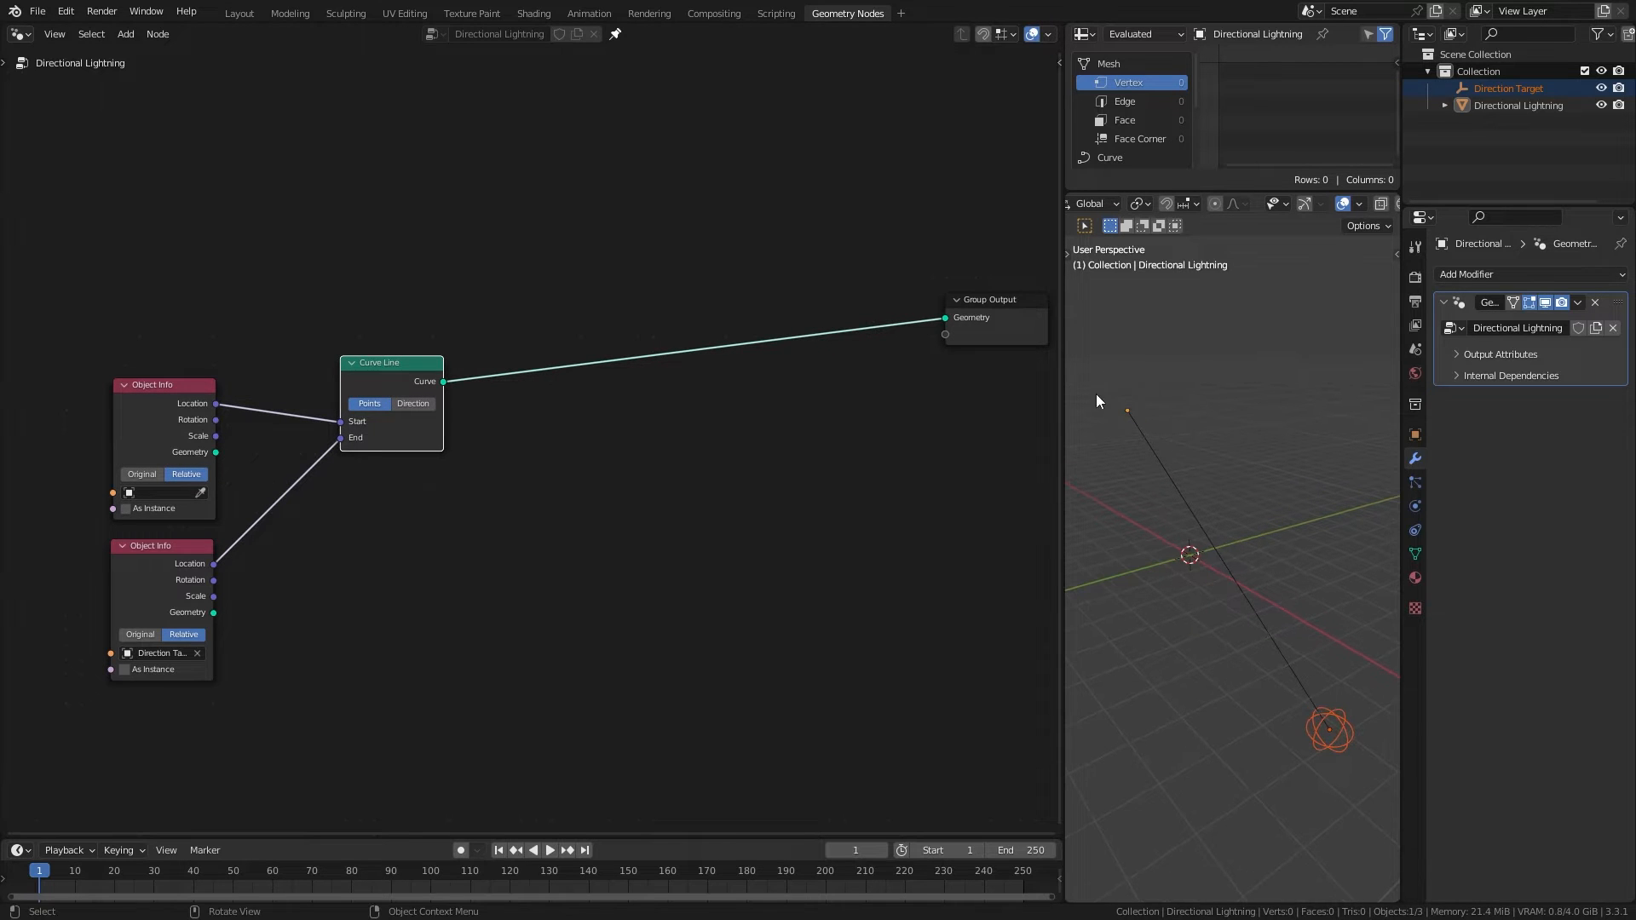
drag(1062, 439, 1020, 438)
drag(356, 376, 402, 354)
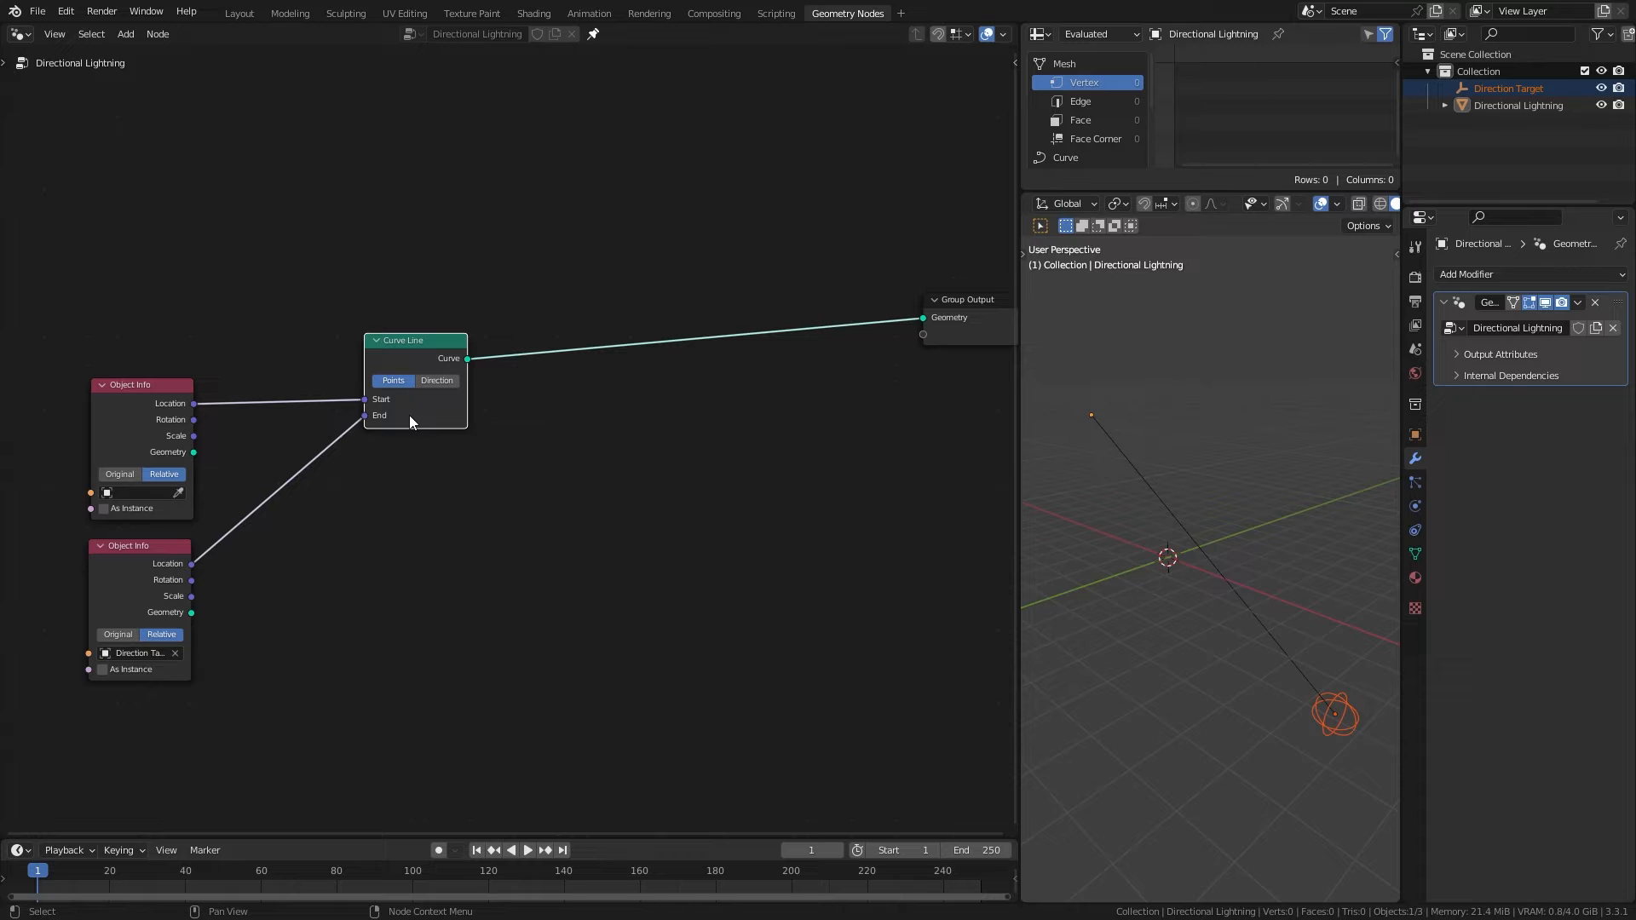
click(438, 384)
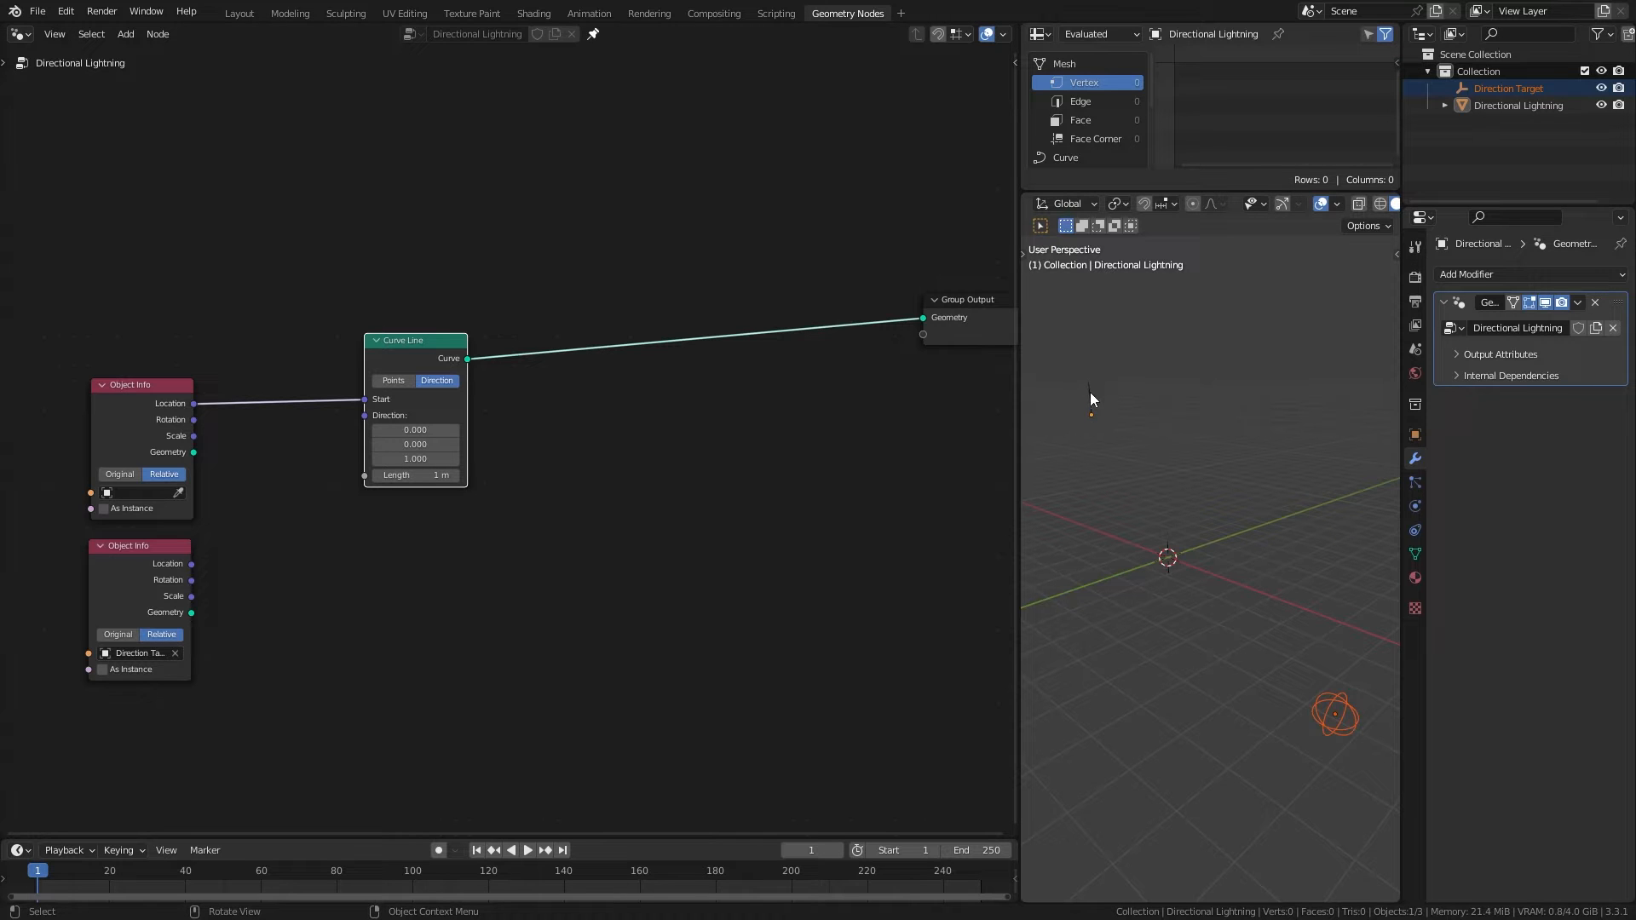
drag(424, 340, 575, 343)
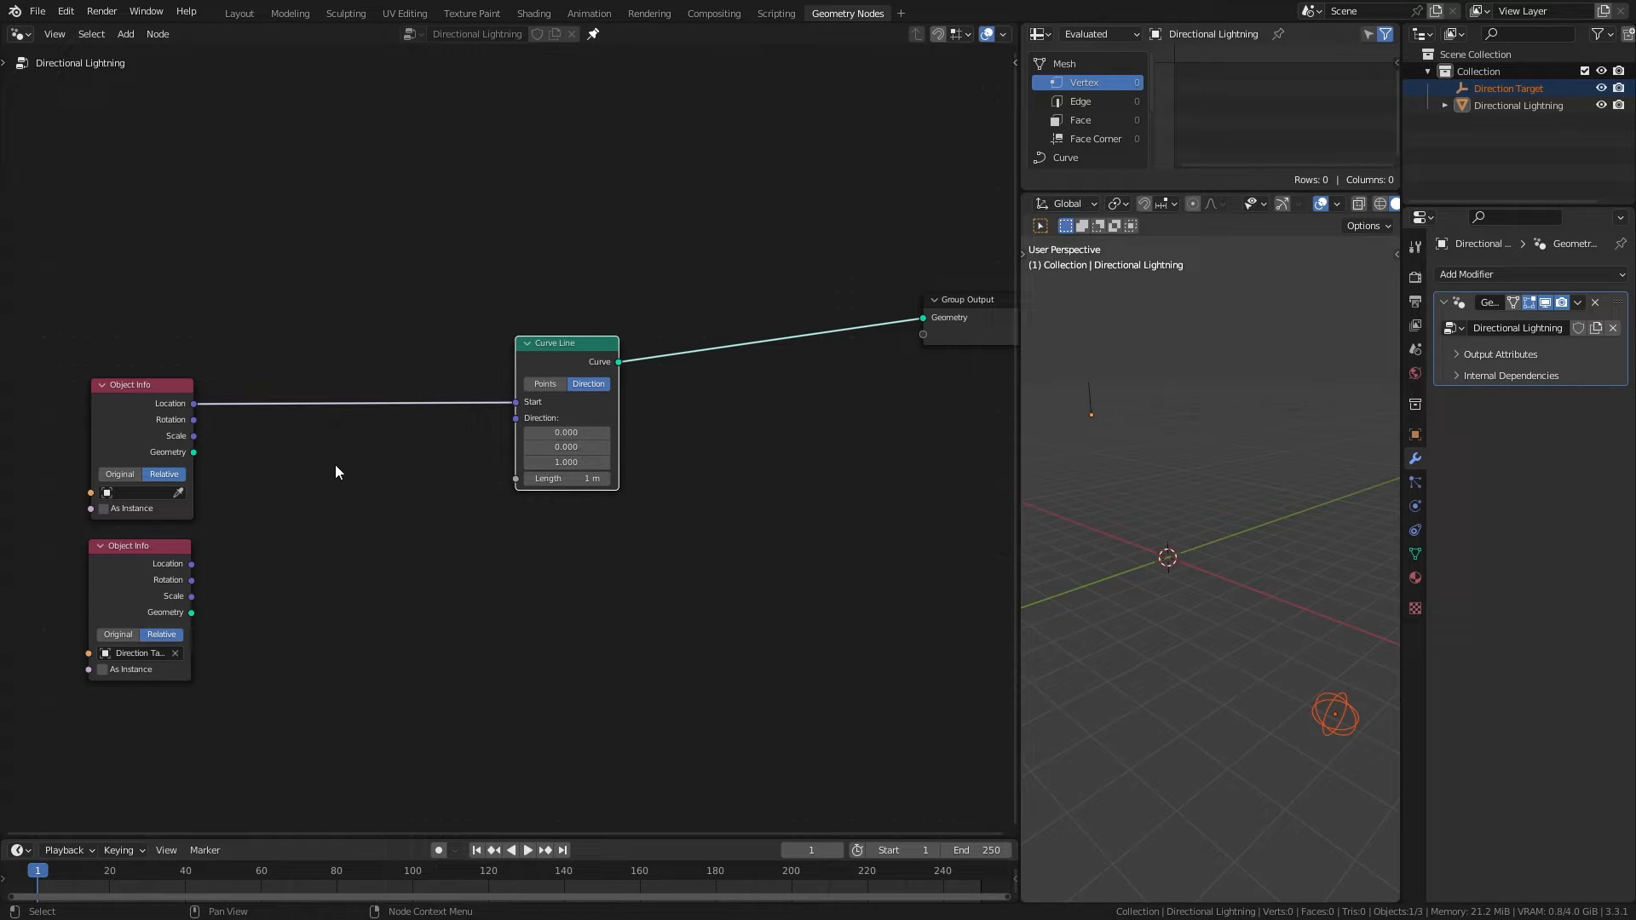
Step: Subtract the Direction Target's location from the empty Object Info's location with a Vector Math node and feed the result into the Curve Line's Direction
mouse_move(140, 404)
mouse_down()
mouse_move(207, 385)
mouse_move(157, 408)
mouse_up()
click(196, 563)
drag(171, 550, 154, 570)
click(298, 550)
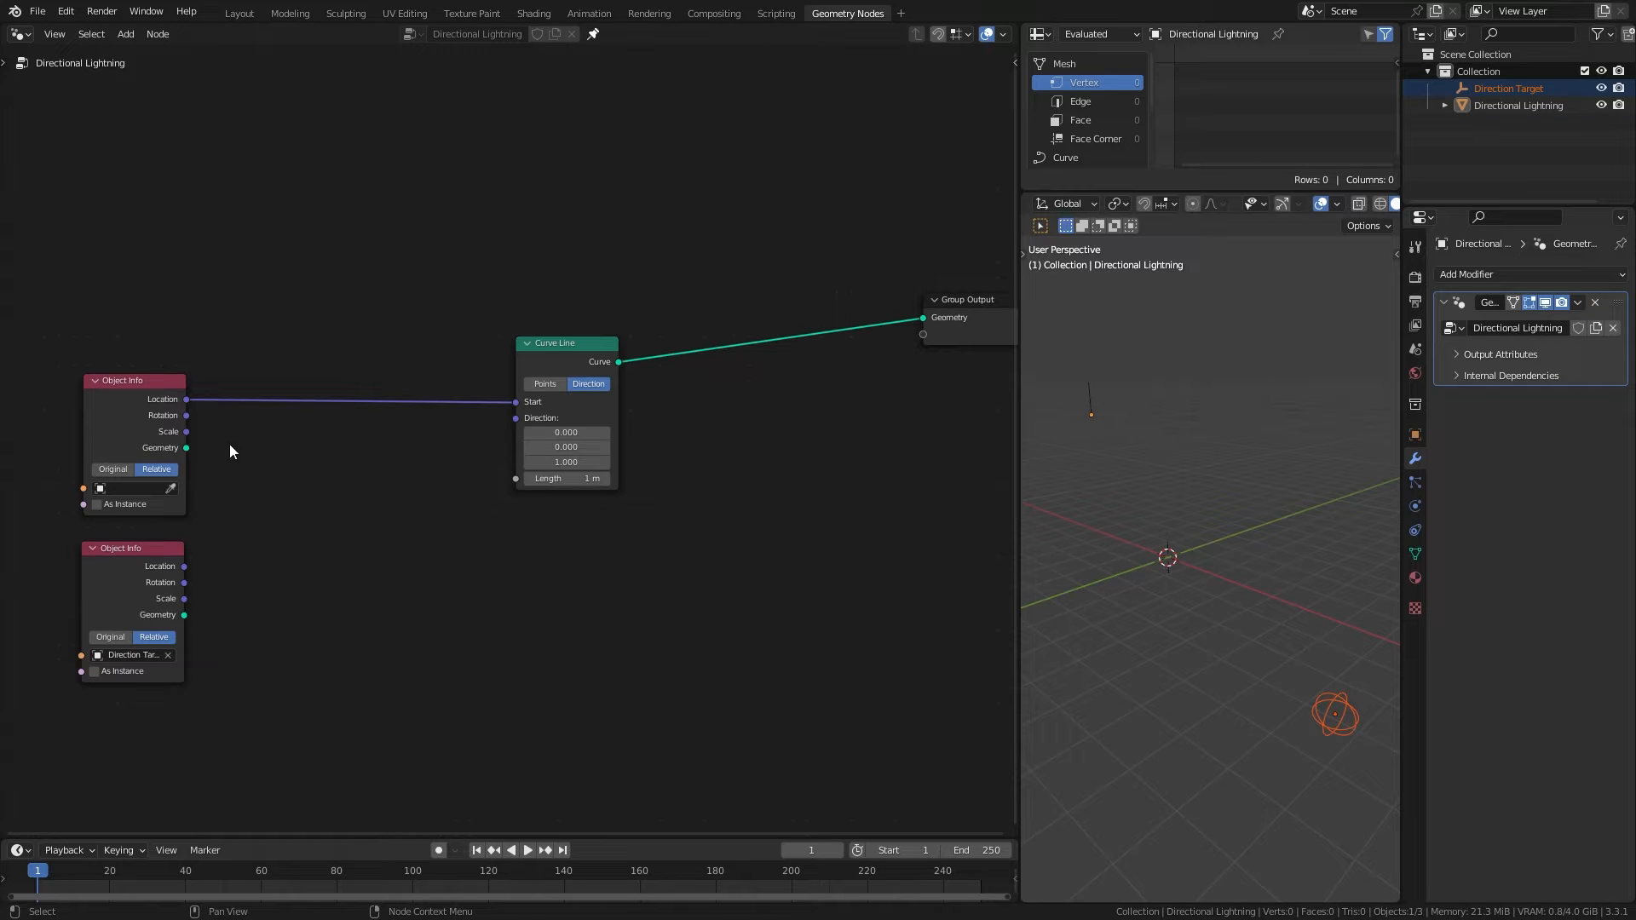
drag(200, 401, 335, 494)
text(subtr)
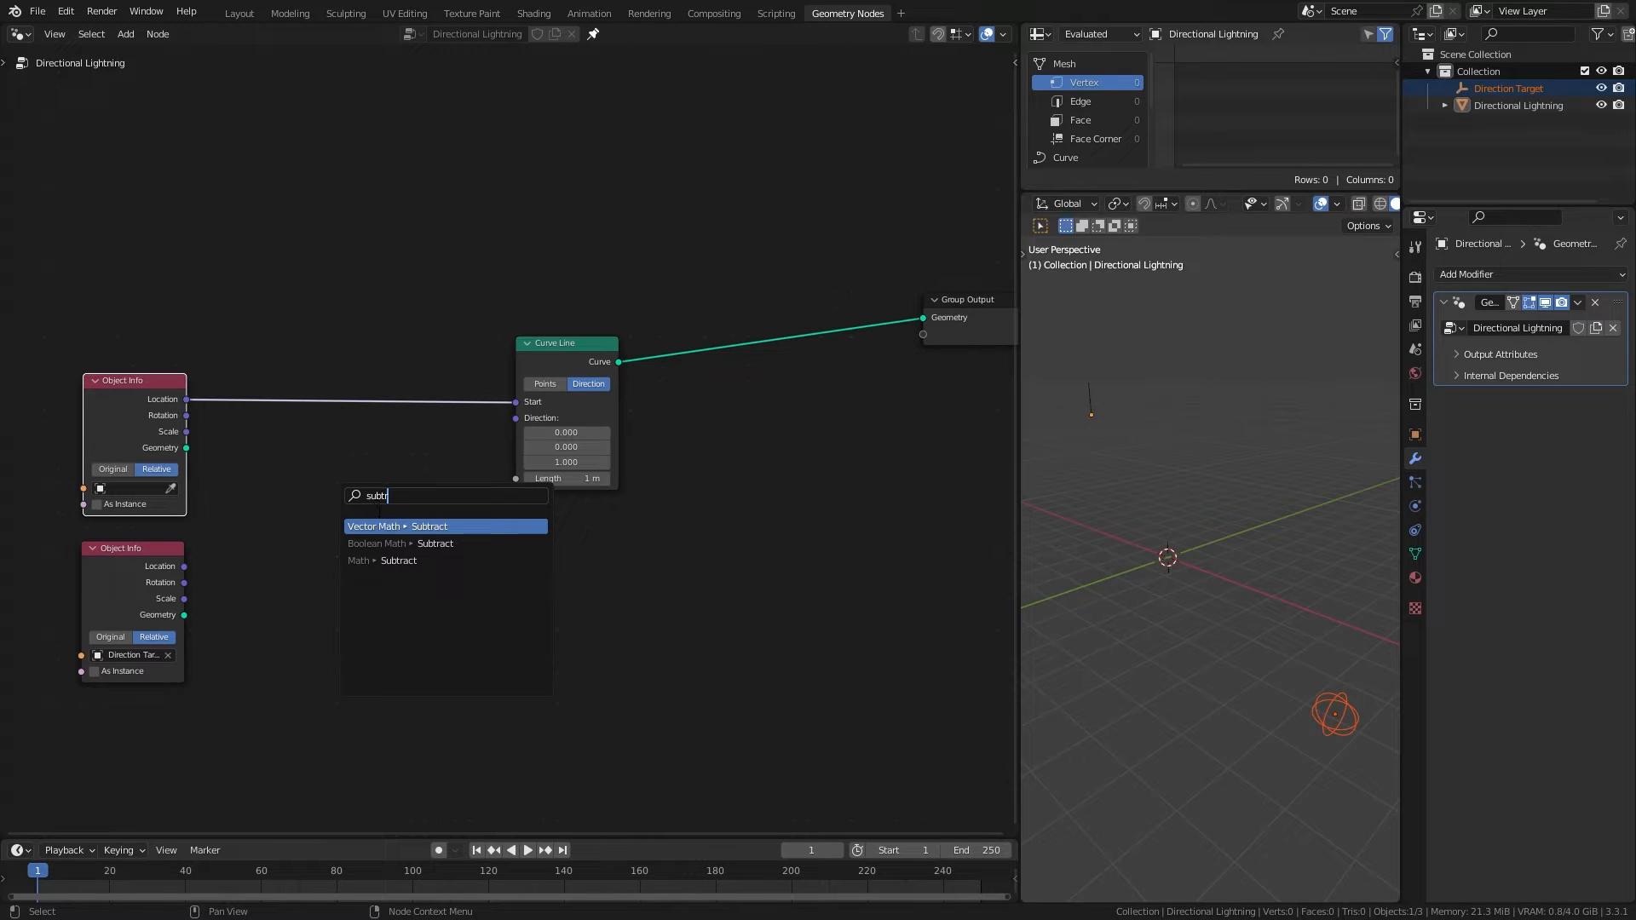
click(397, 526)
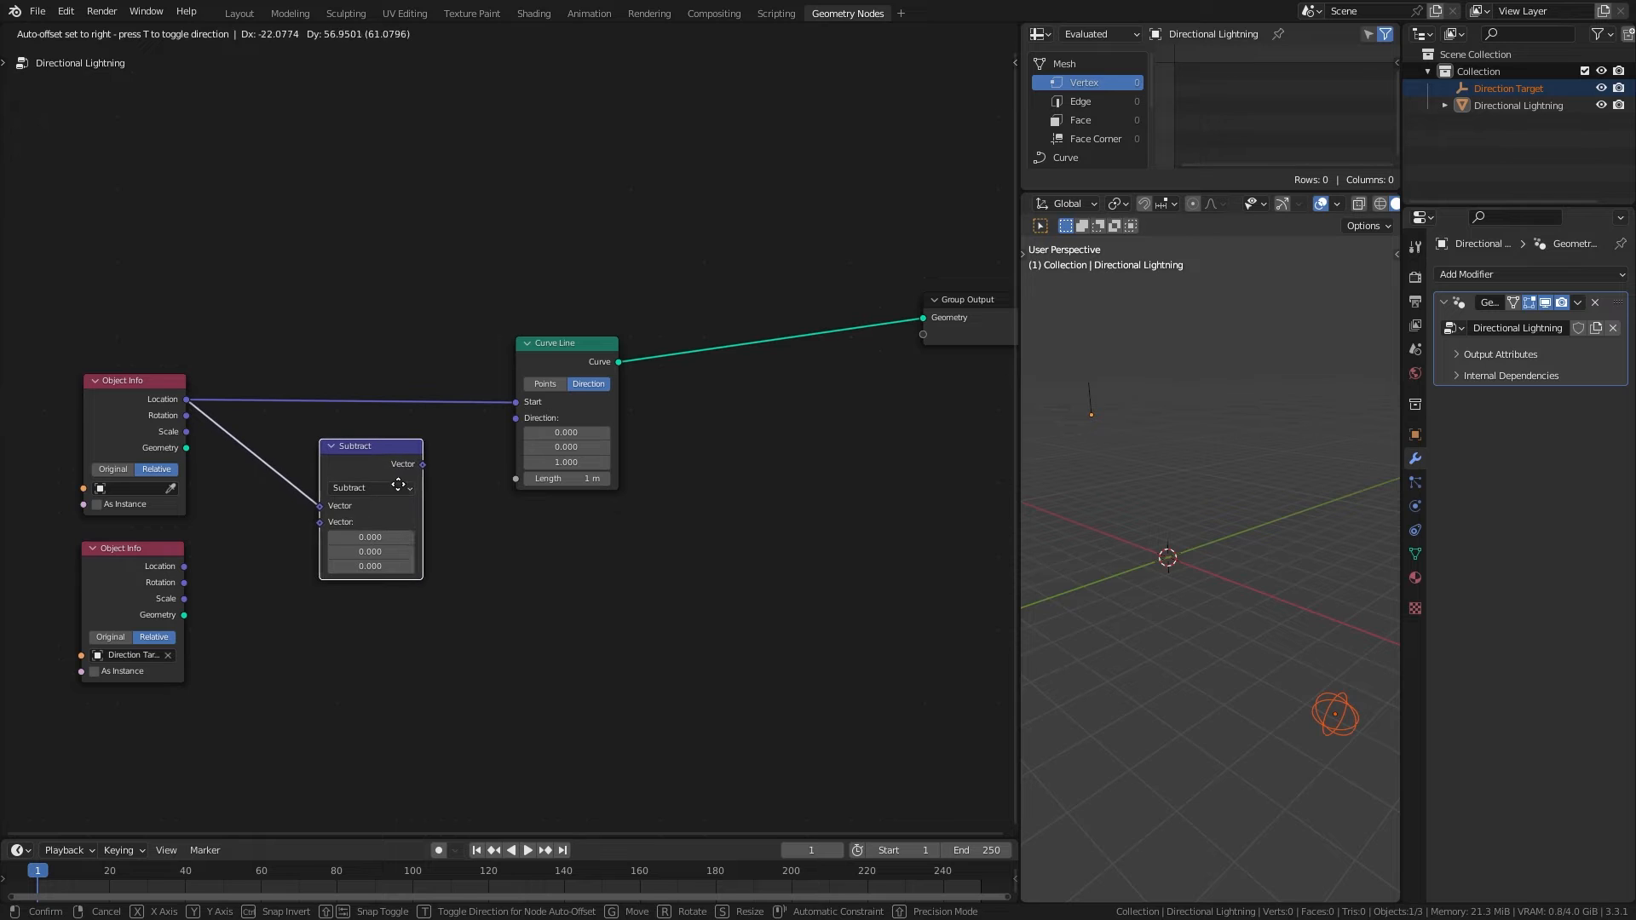
click(397, 487)
drag(184, 566, 328, 523)
drag(421, 464, 521, 423)
middle_drag(1210, 650, 1262, 617)
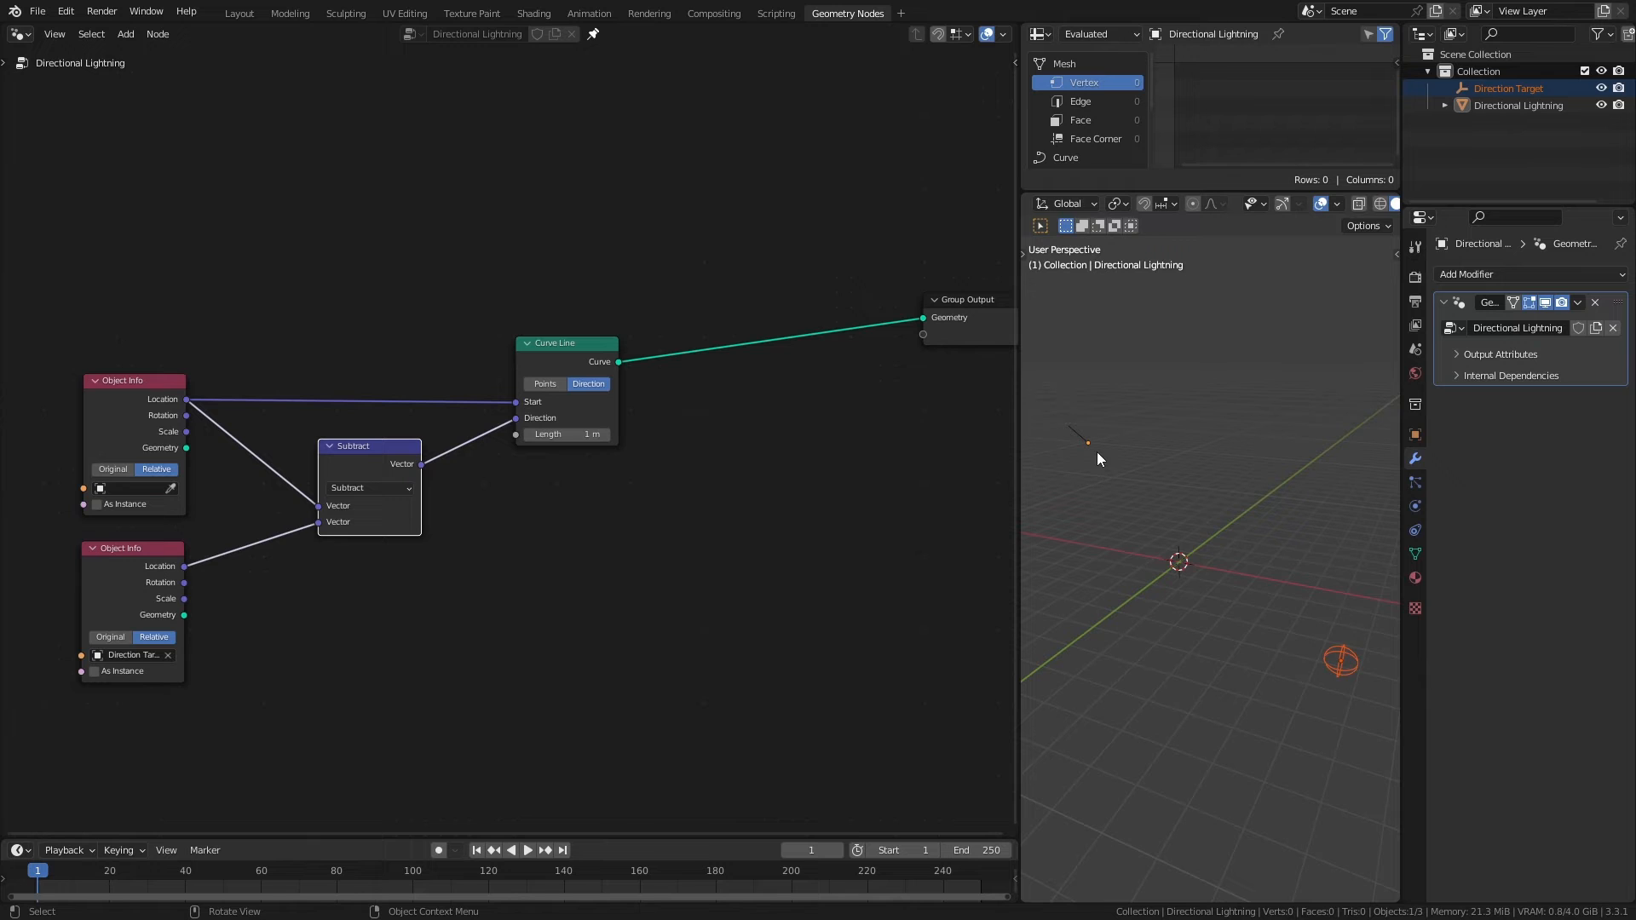
Step: Swap the two inputs of the Subtract node and set the Curve Line's length to 6.9 m
drag(549, 434, 573, 435)
middle_drag(1163, 568, 1196, 571)
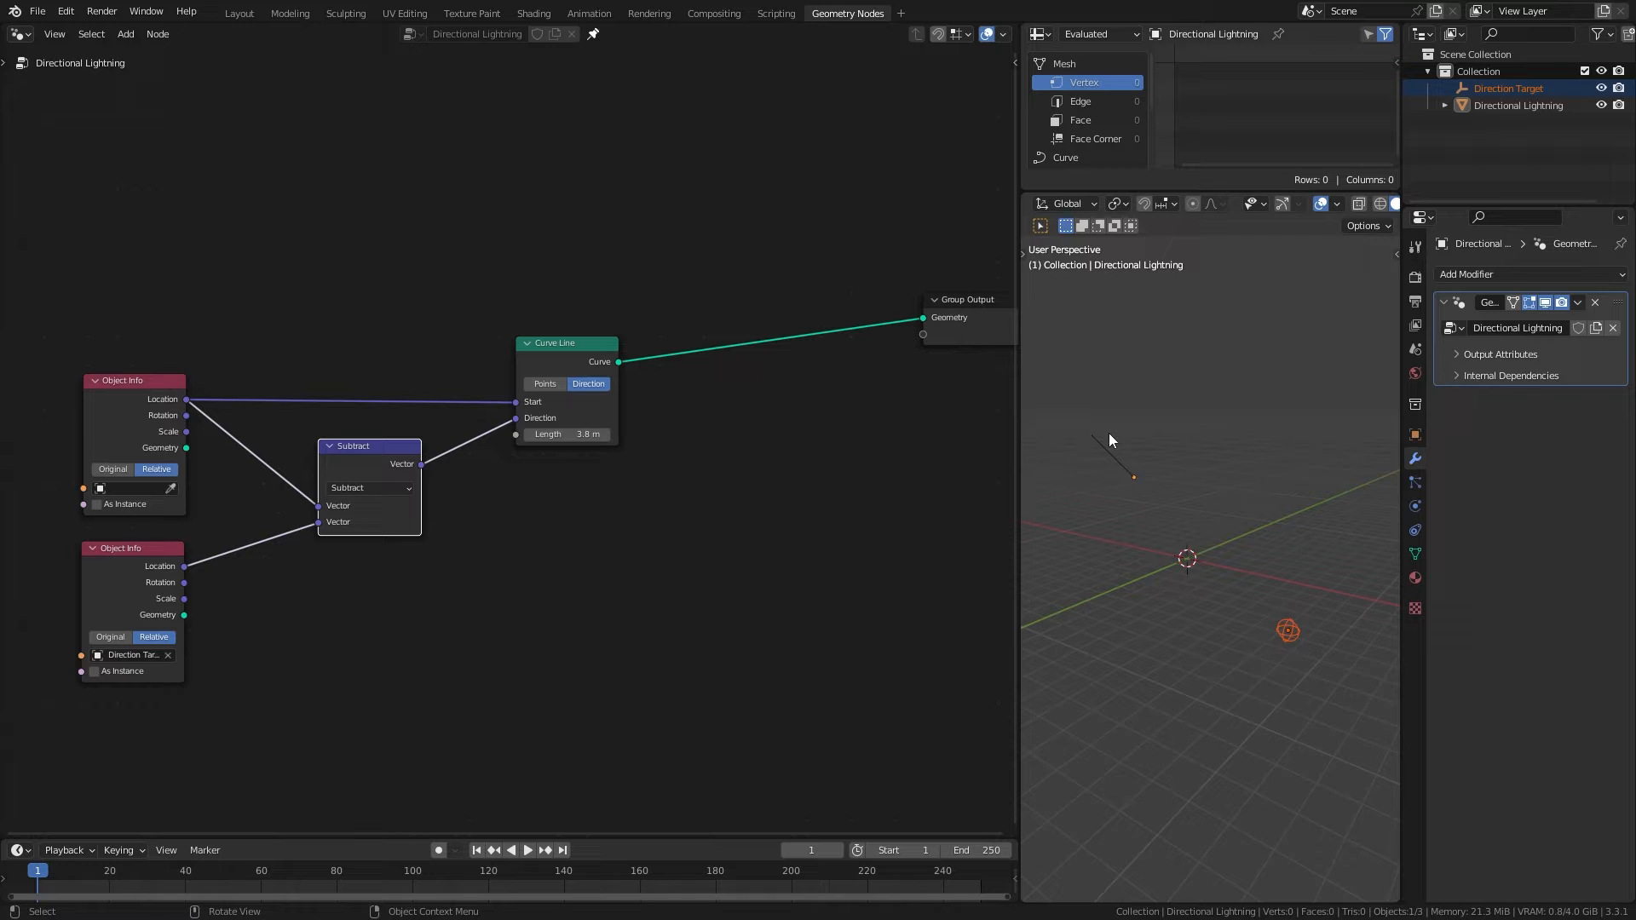
drag(320, 508, 320, 523)
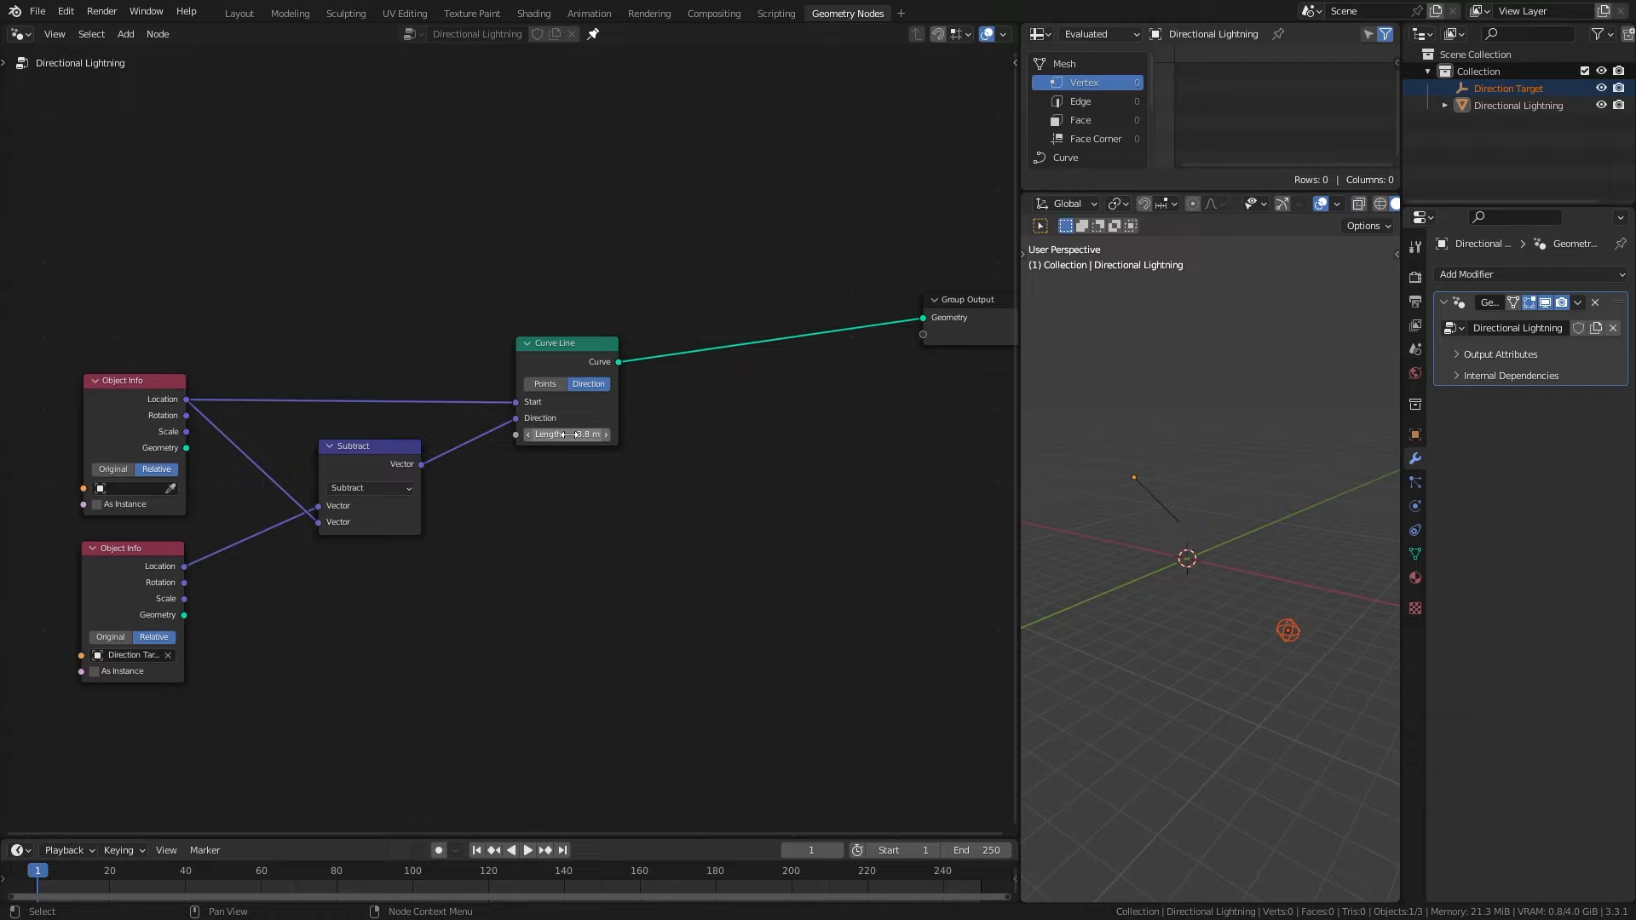
drag(564, 434, 844, 435)
Step: Reposition the Subtract node nearer the Object Info nodes and duplicate it with its input links kept, placing the copy below
drag(419, 490, 415, 469)
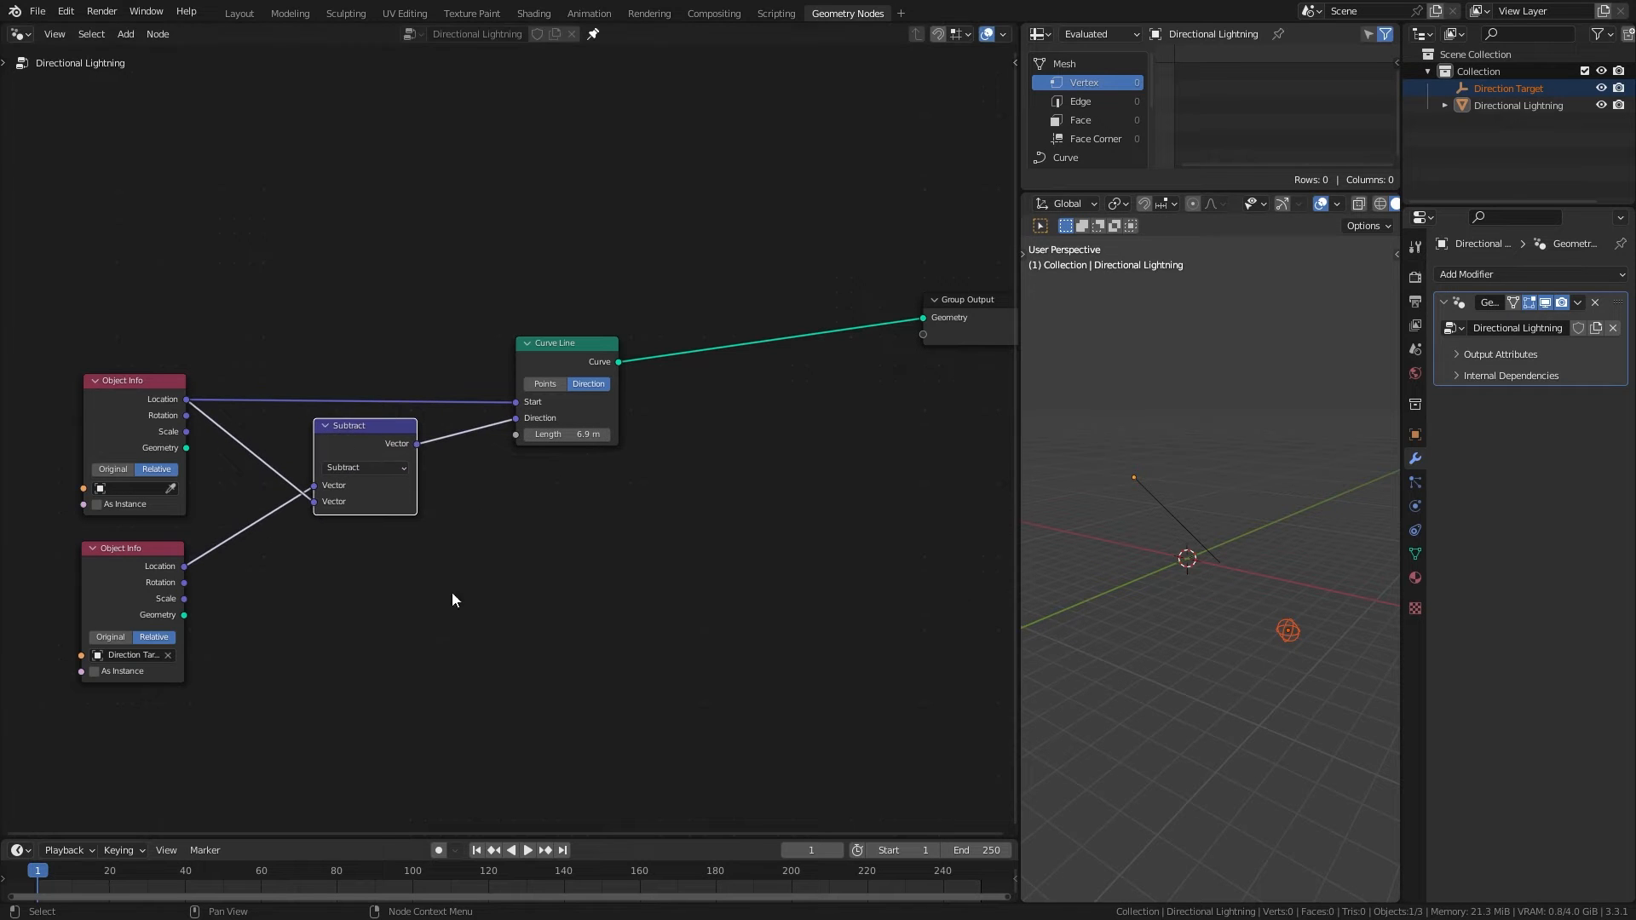
click(157, 559)
drag(312, 433, 305, 427)
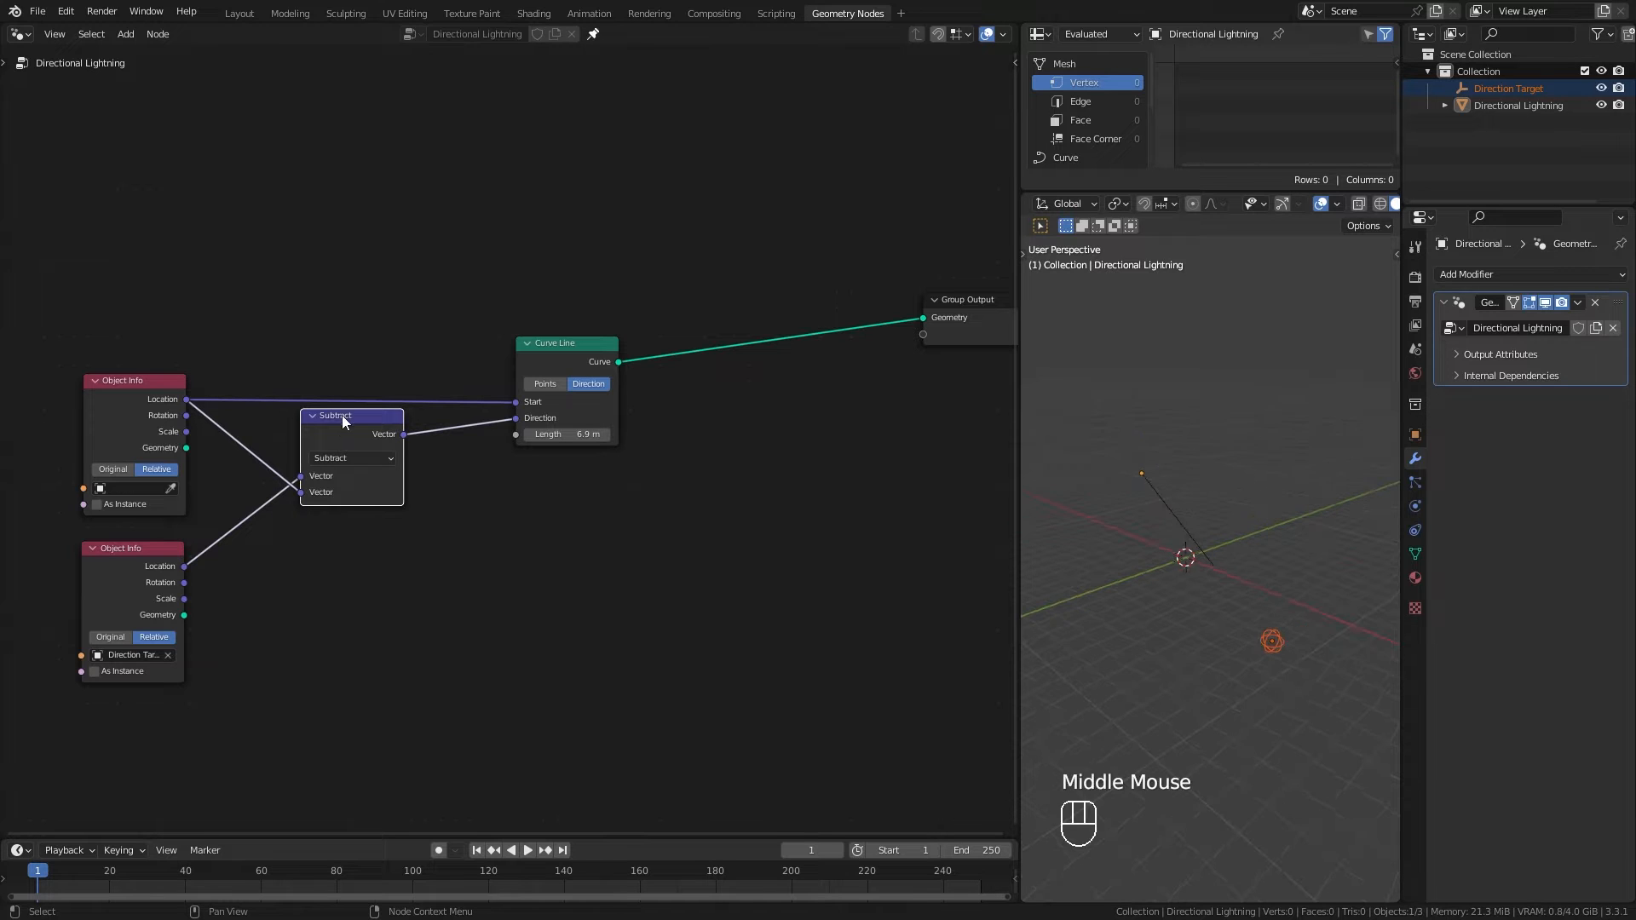
drag(341, 417, 336, 424)
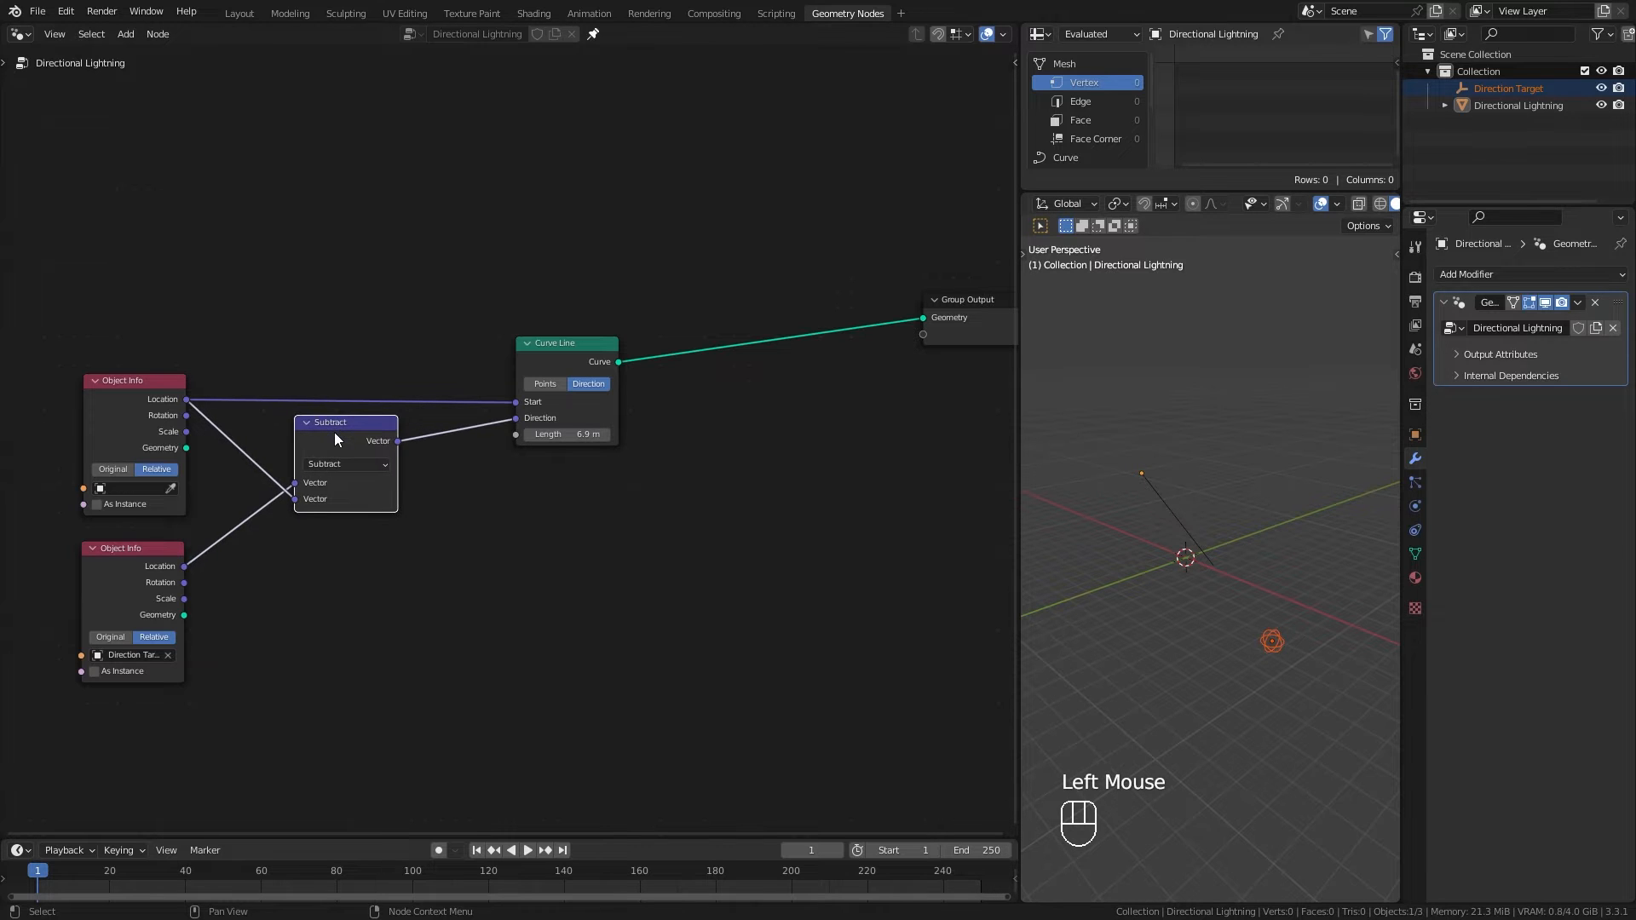
key(ctrl+shift+d)
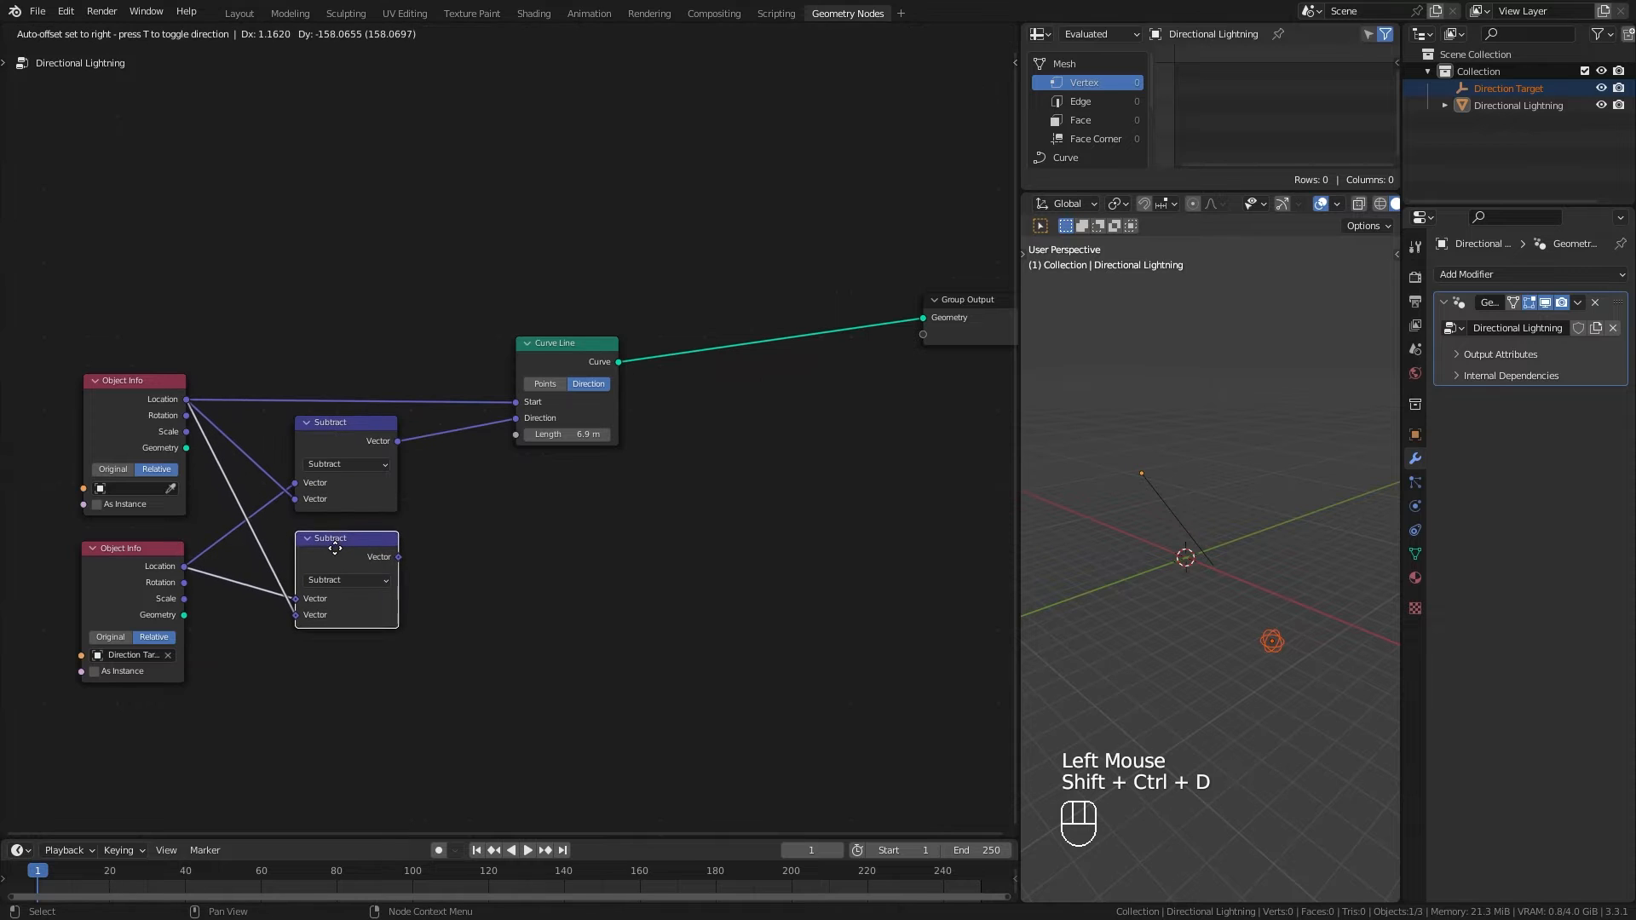
click(329, 544)
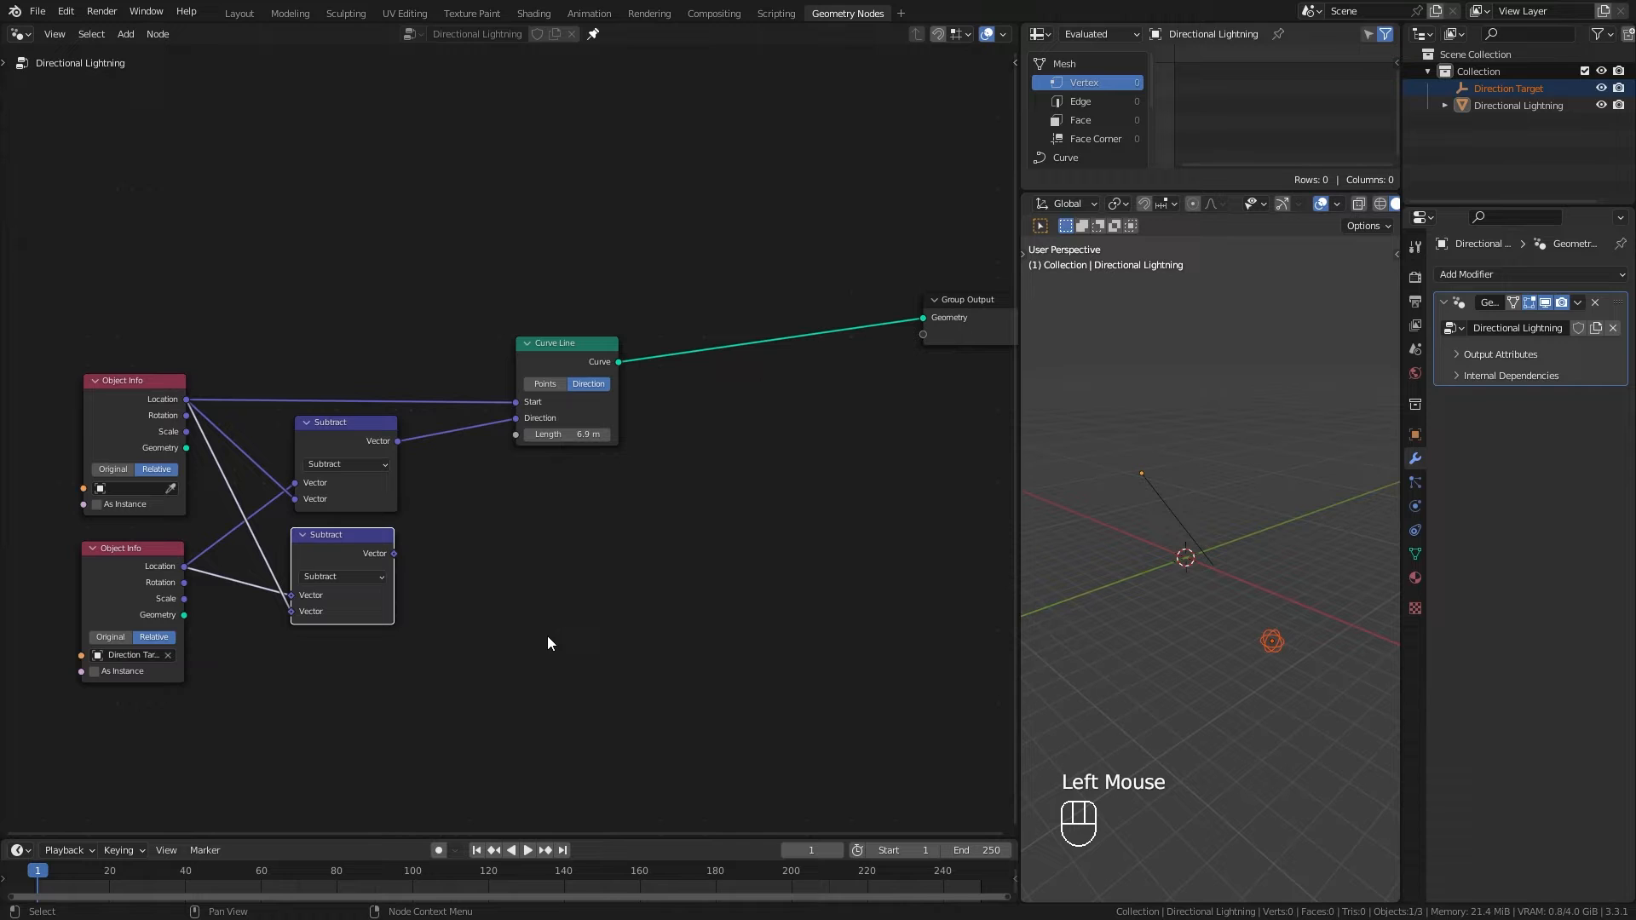
Step: Change the duplicated Subtract node to Distance and feed its Value into the Curve Line's Length
click(341, 579)
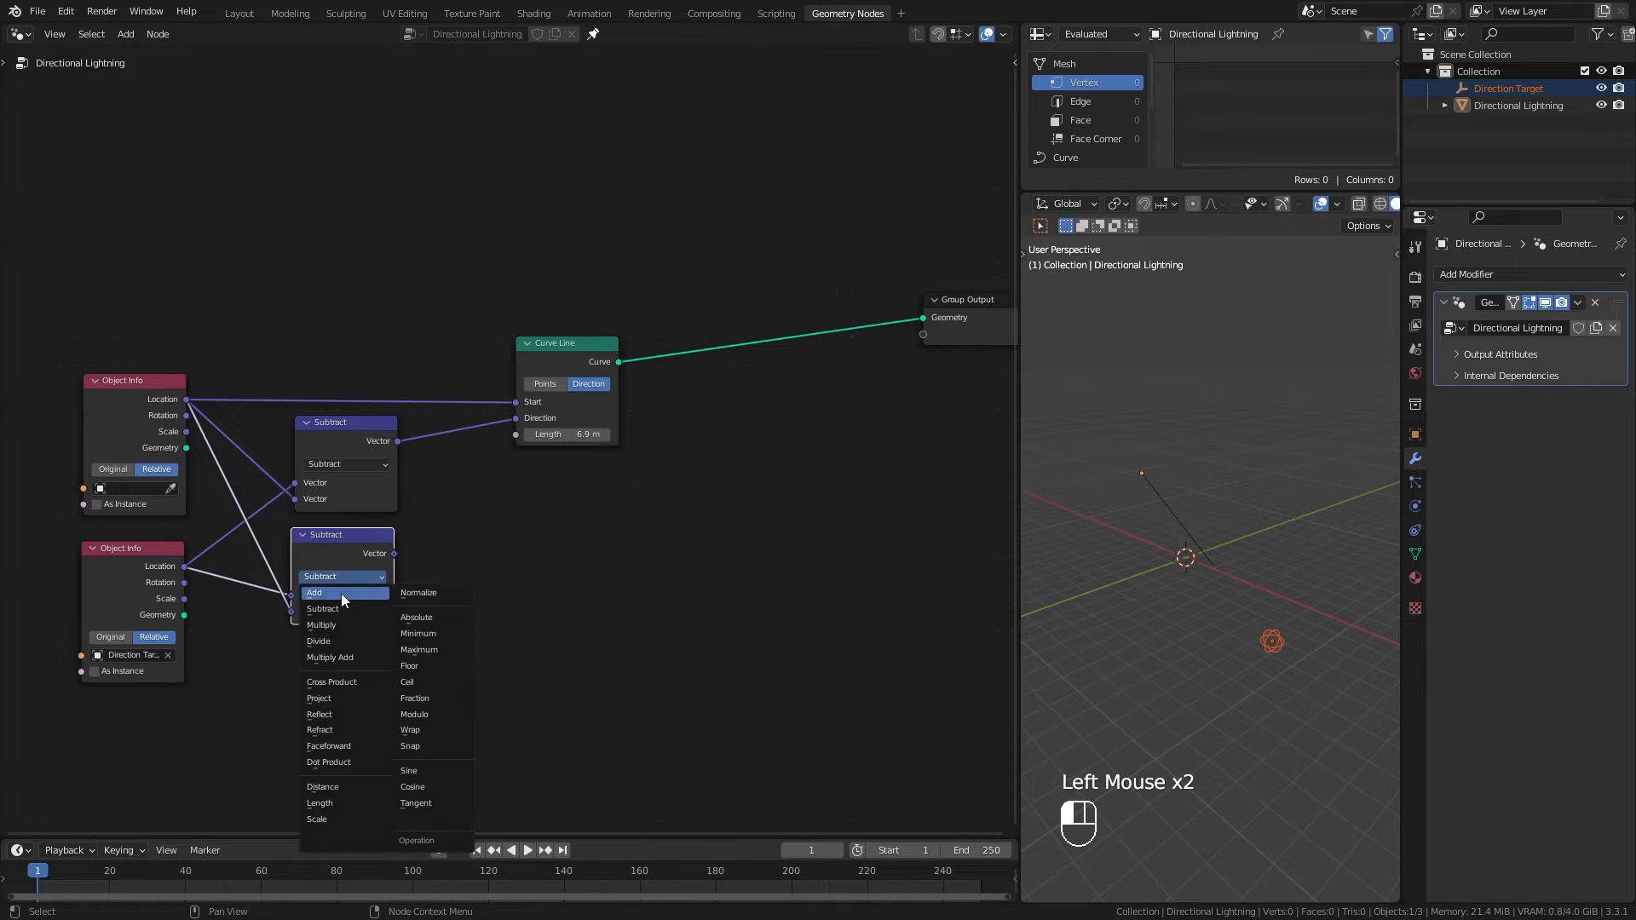
click(329, 776)
drag(324, 548, 326, 550)
click(127, 401)
click(141, 566)
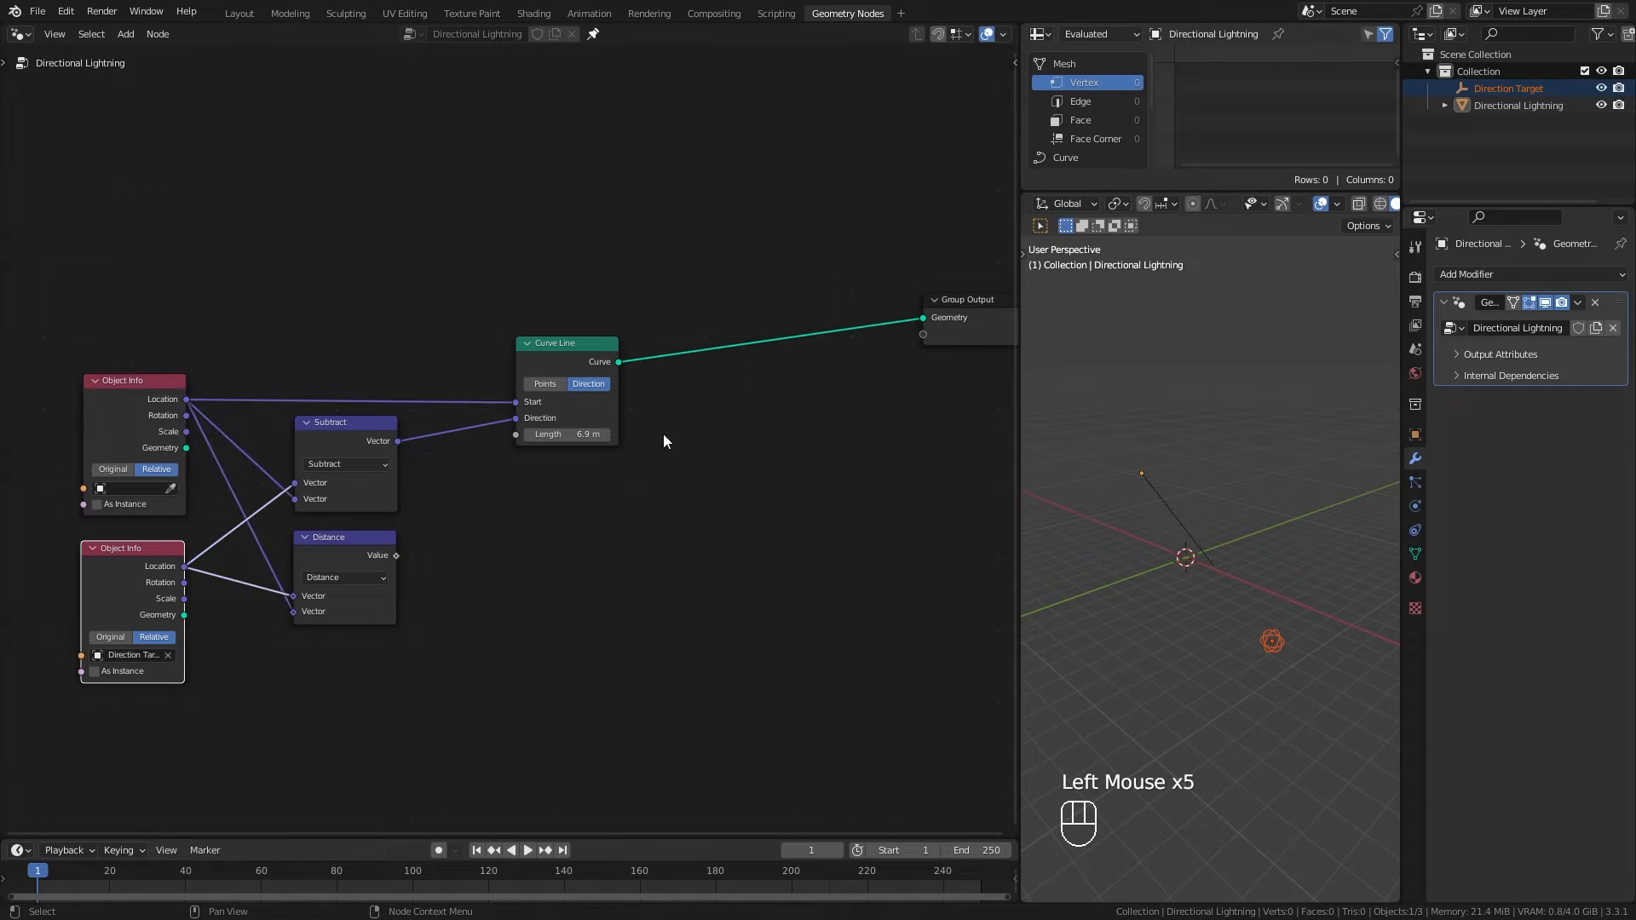
drag(396, 556, 531, 430)
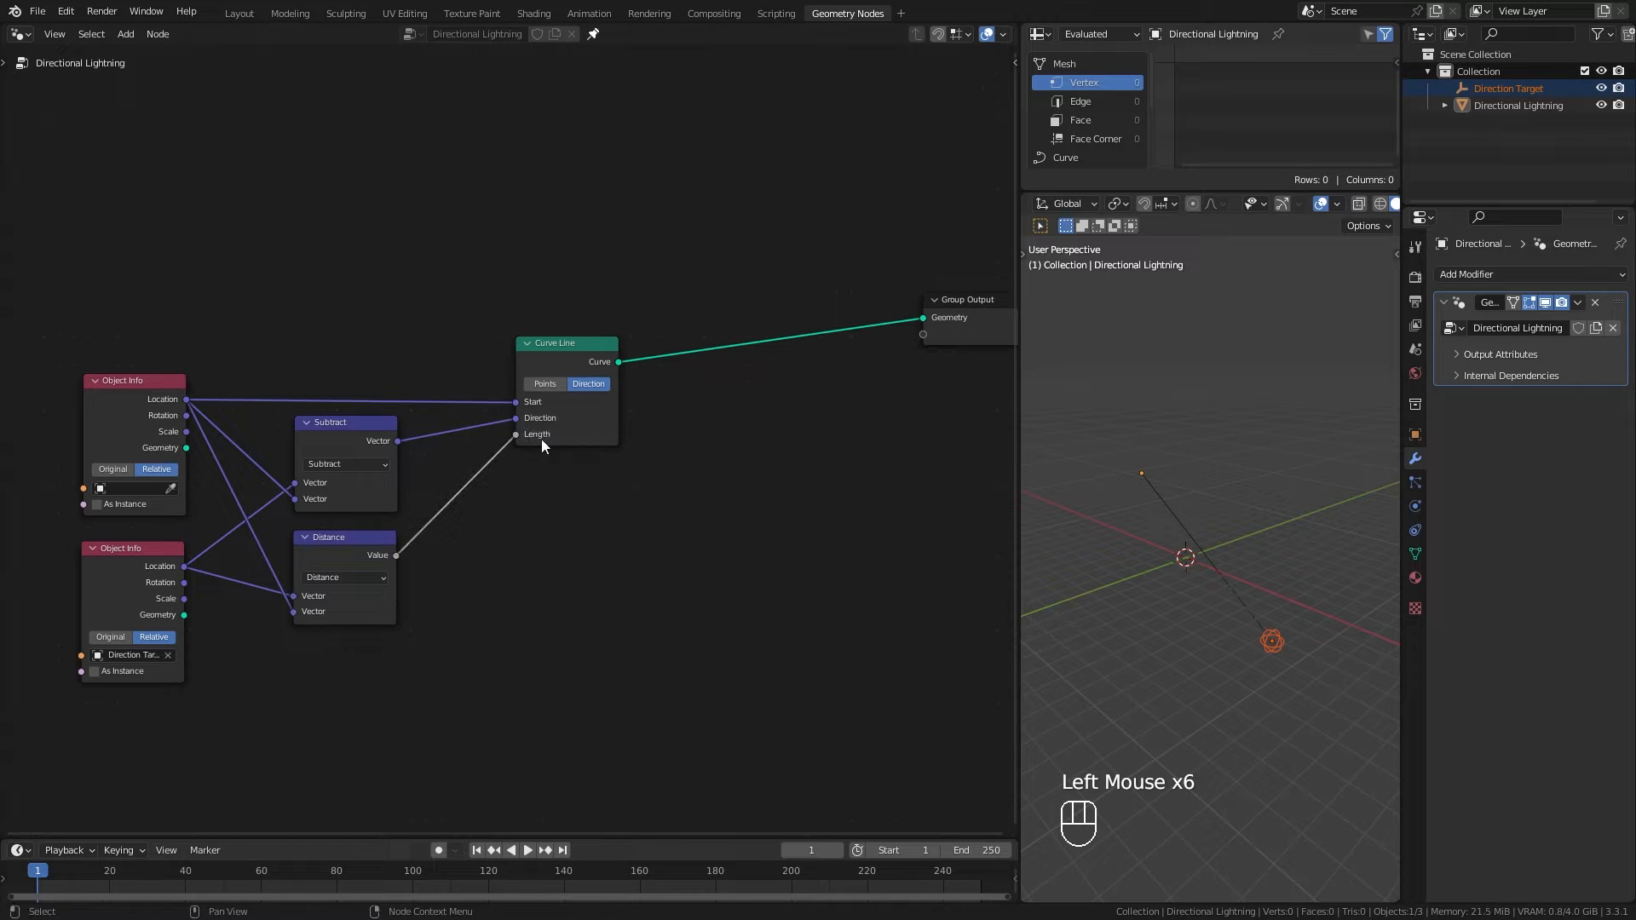
Step: Try moving the Direction Target empty around to test how the curve line follows it, and cancel the move
click(1273, 644)
mouse_move(1200, 687)
middle_down()
mouse_move(1263, 678)
mouse_move(1209, 697)
middle_up()
key(g)
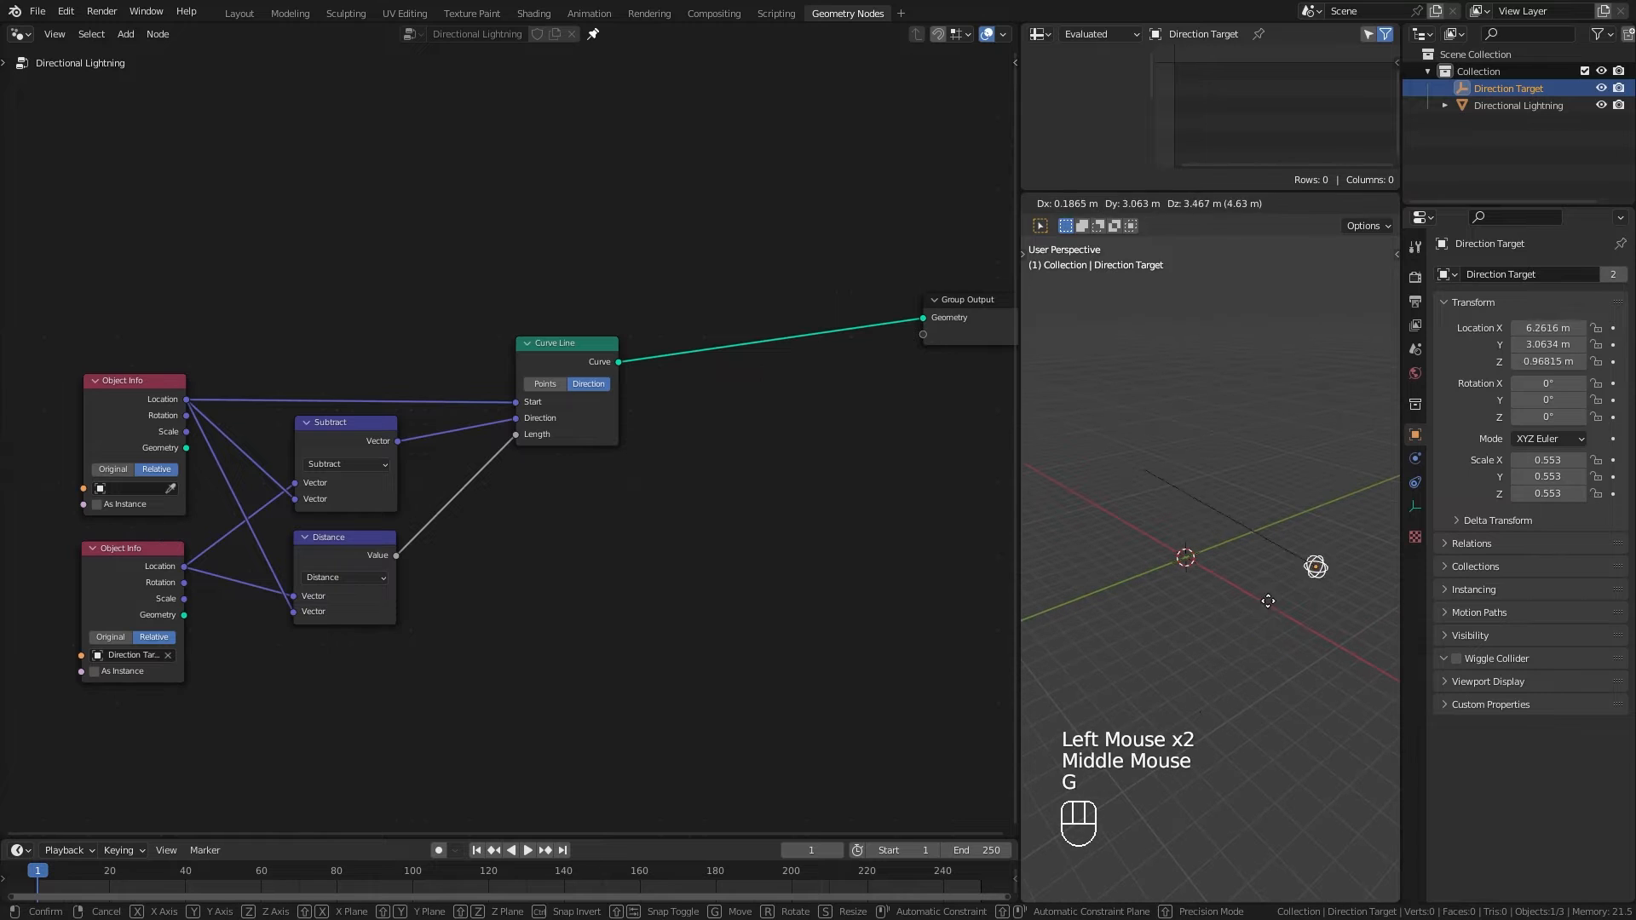
right_click(1169, 701)
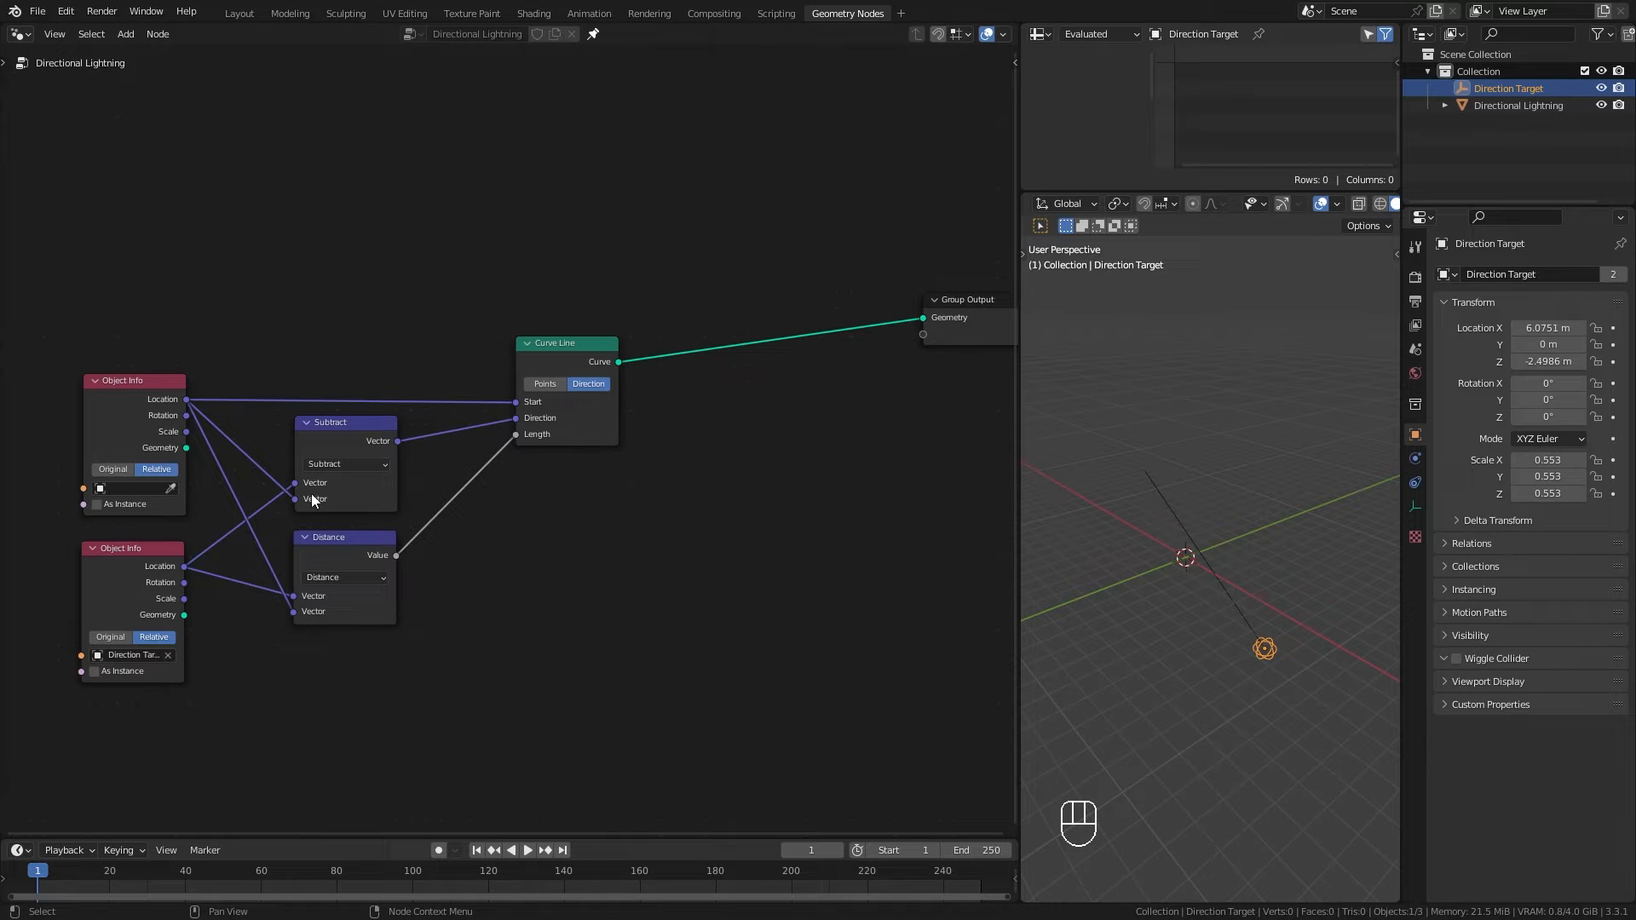
Step: Tidy the layout by bringing the Curve Line closer to the math nodes and the two Object Info nodes closer together
drag(546, 365, 510, 362)
drag(355, 559, 354, 561)
drag(130, 410, 129, 413)
click(121, 571)
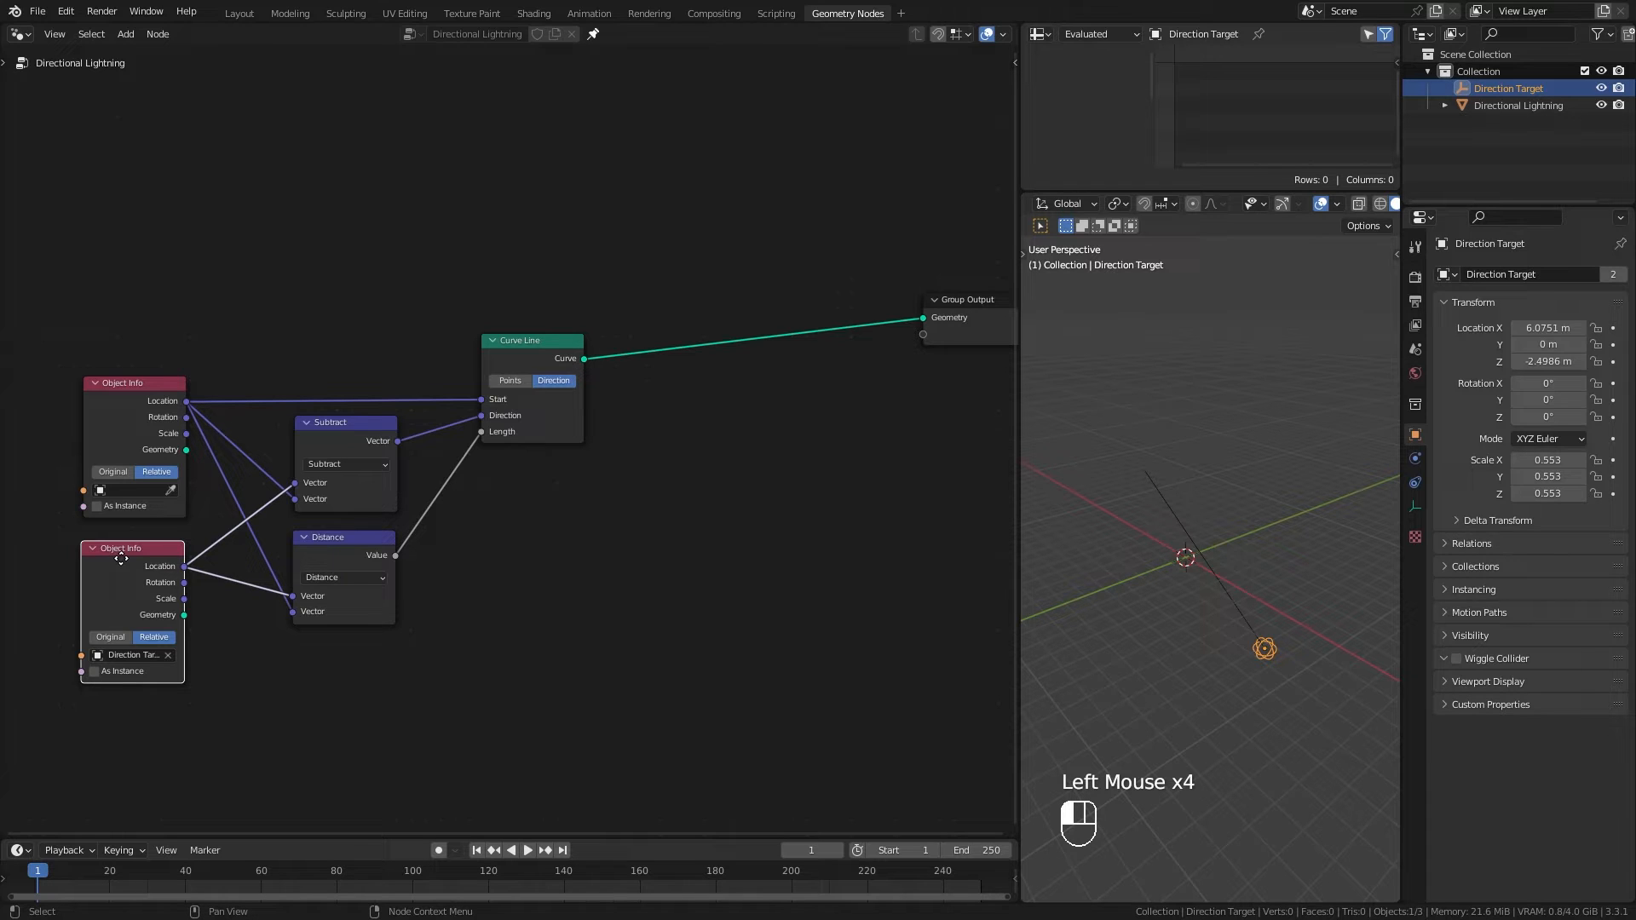
drag(121, 558, 121, 550)
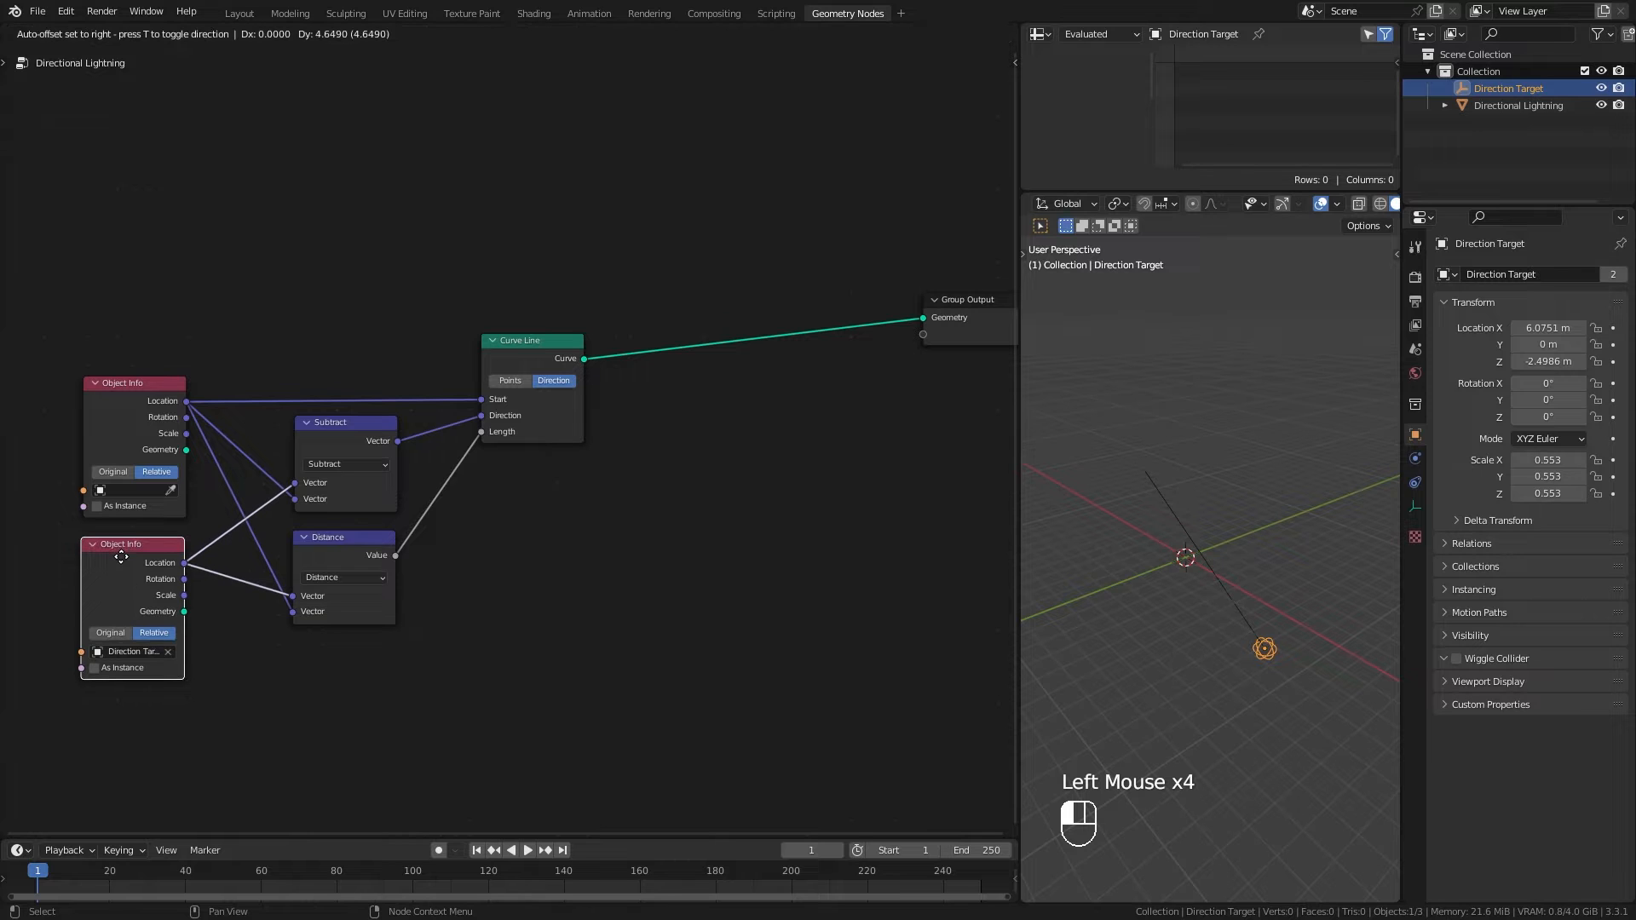
click(537, 352)
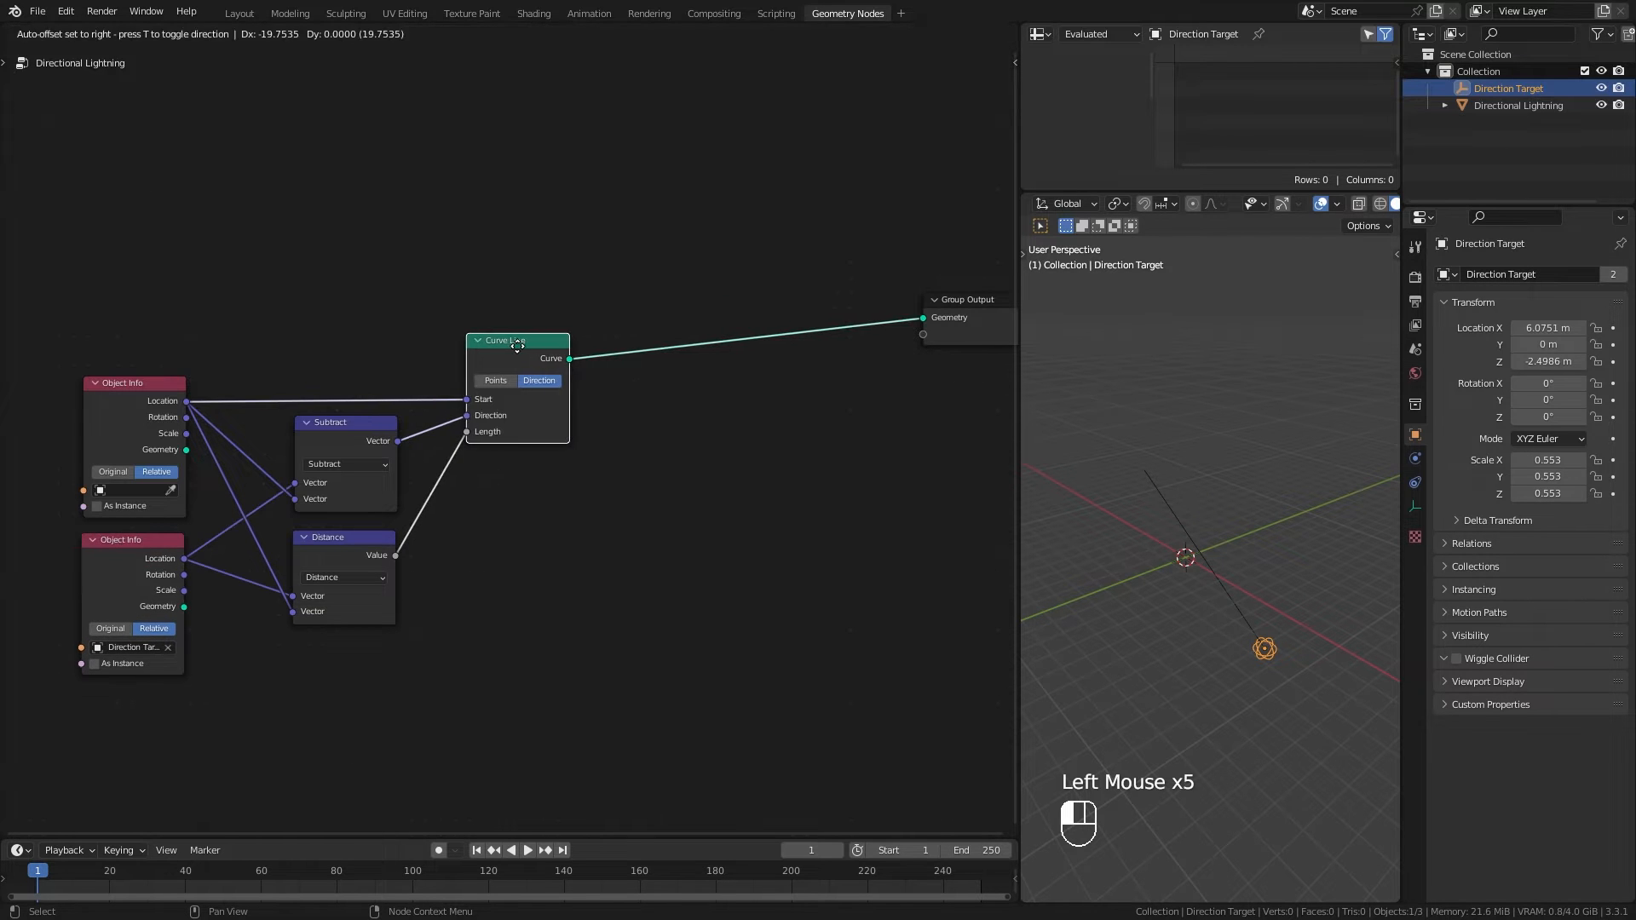
Step: Move the Group Output node farther away from the Curve Line to make room for more nodes
scroll(511, 448, down, 2)
middle_drag(729, 545, 477, 547)
drag(648, 350, 862, 360)
middle_drag(355, 571, 596, 540)
drag(489, 339, 483, 345)
middle_drag(687, 468, 446, 479)
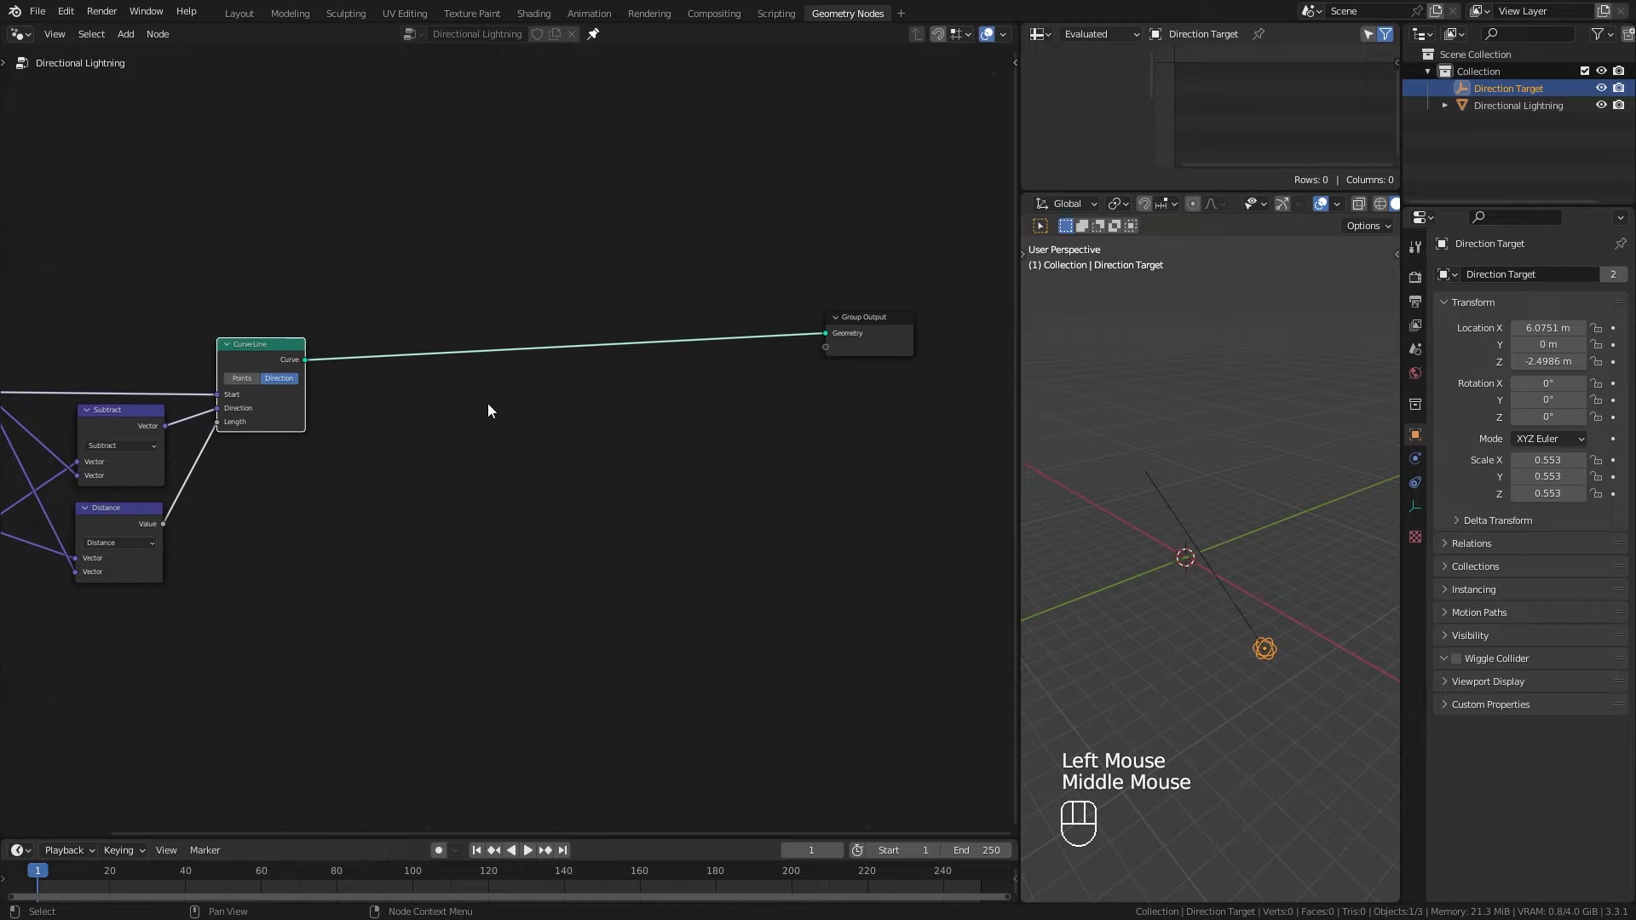
Step: Insert a Resample Curve node on the link between the Curve Line and the Group Output, close to the Curve Line
key(shift+a)
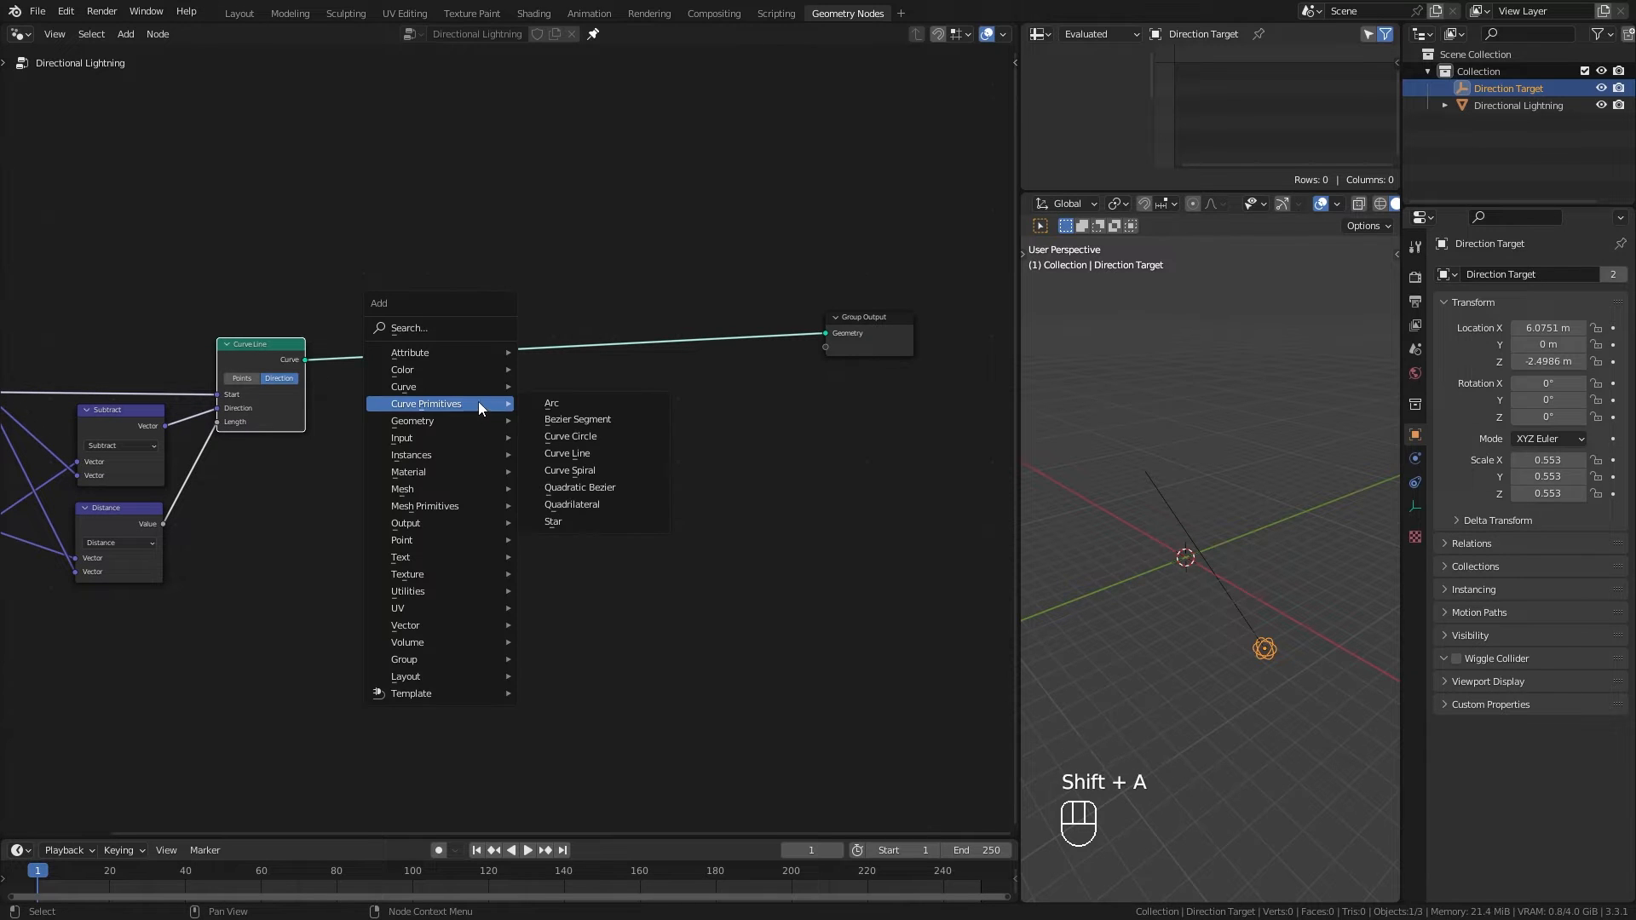
mouse_move(437, 386)
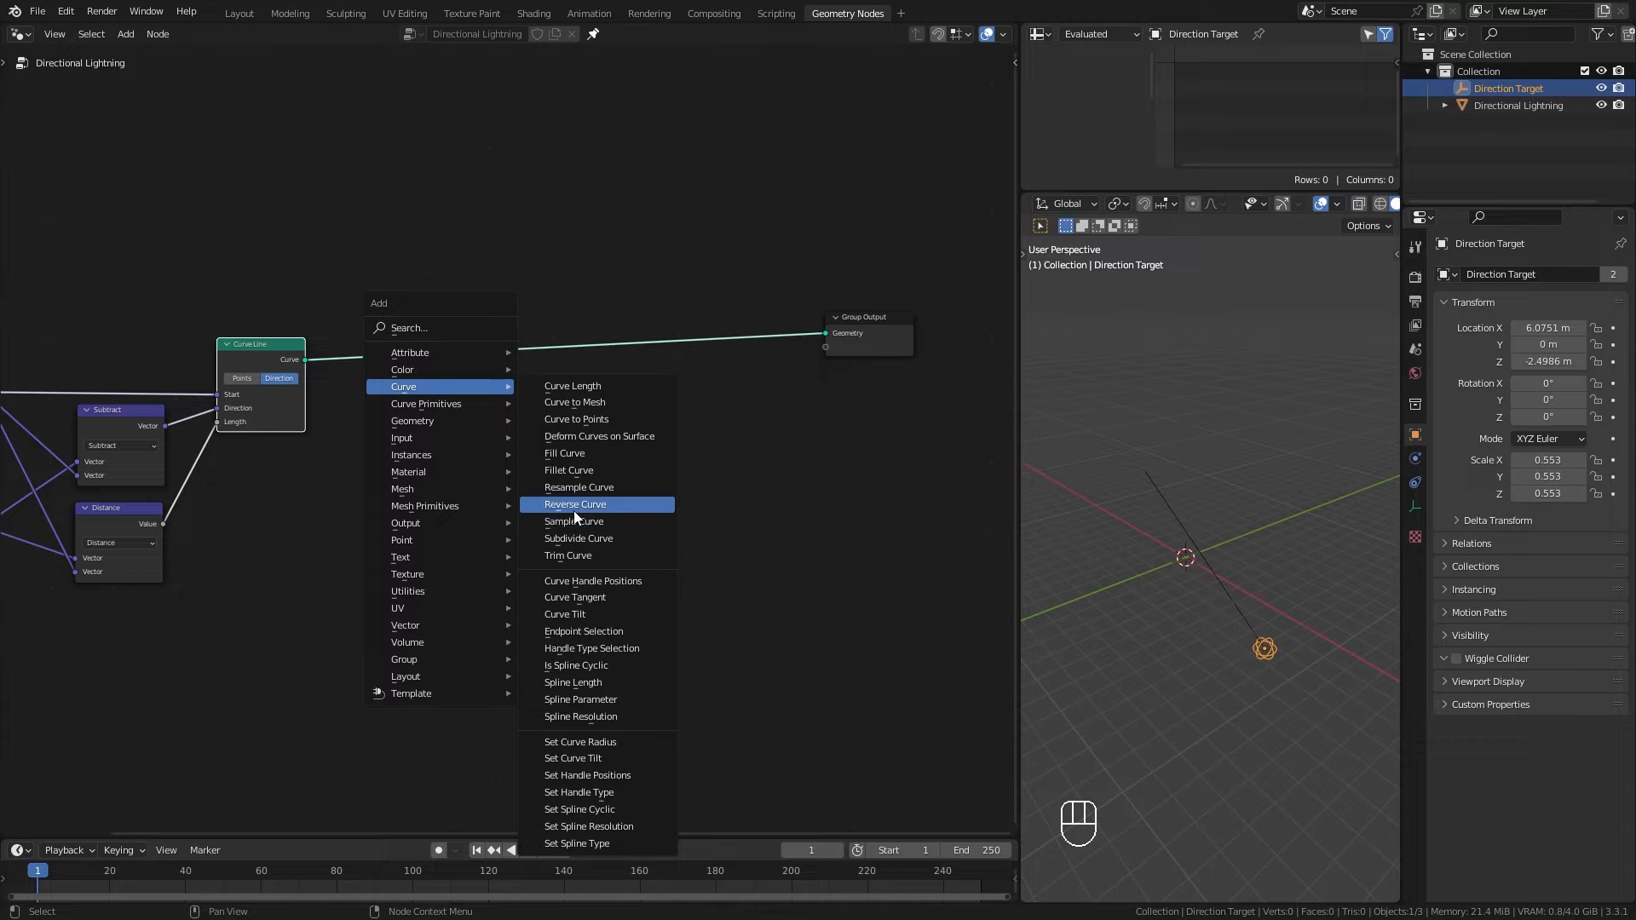
click(580, 487)
click(378, 338)
drag(378, 337, 374, 352)
middle_drag(307, 503, 479, 519)
scroll(501, 418, up, 2)
drag(573, 377, 568, 375)
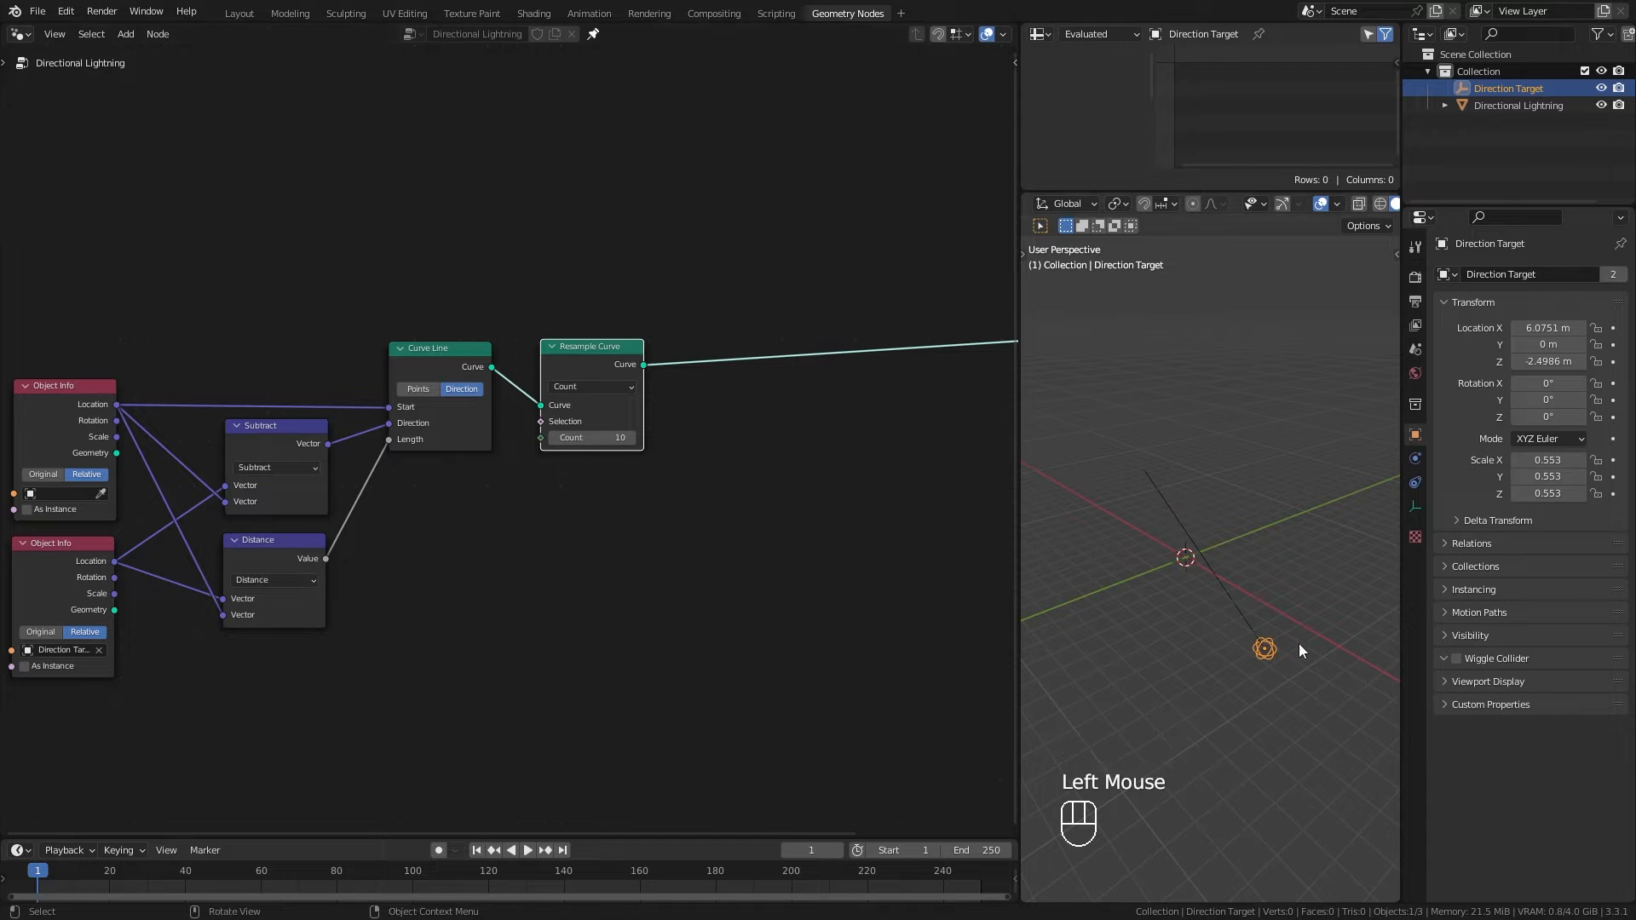
Step: Switch the Resample Curve node to Length mode
scroll(1254, 731, up, 2)
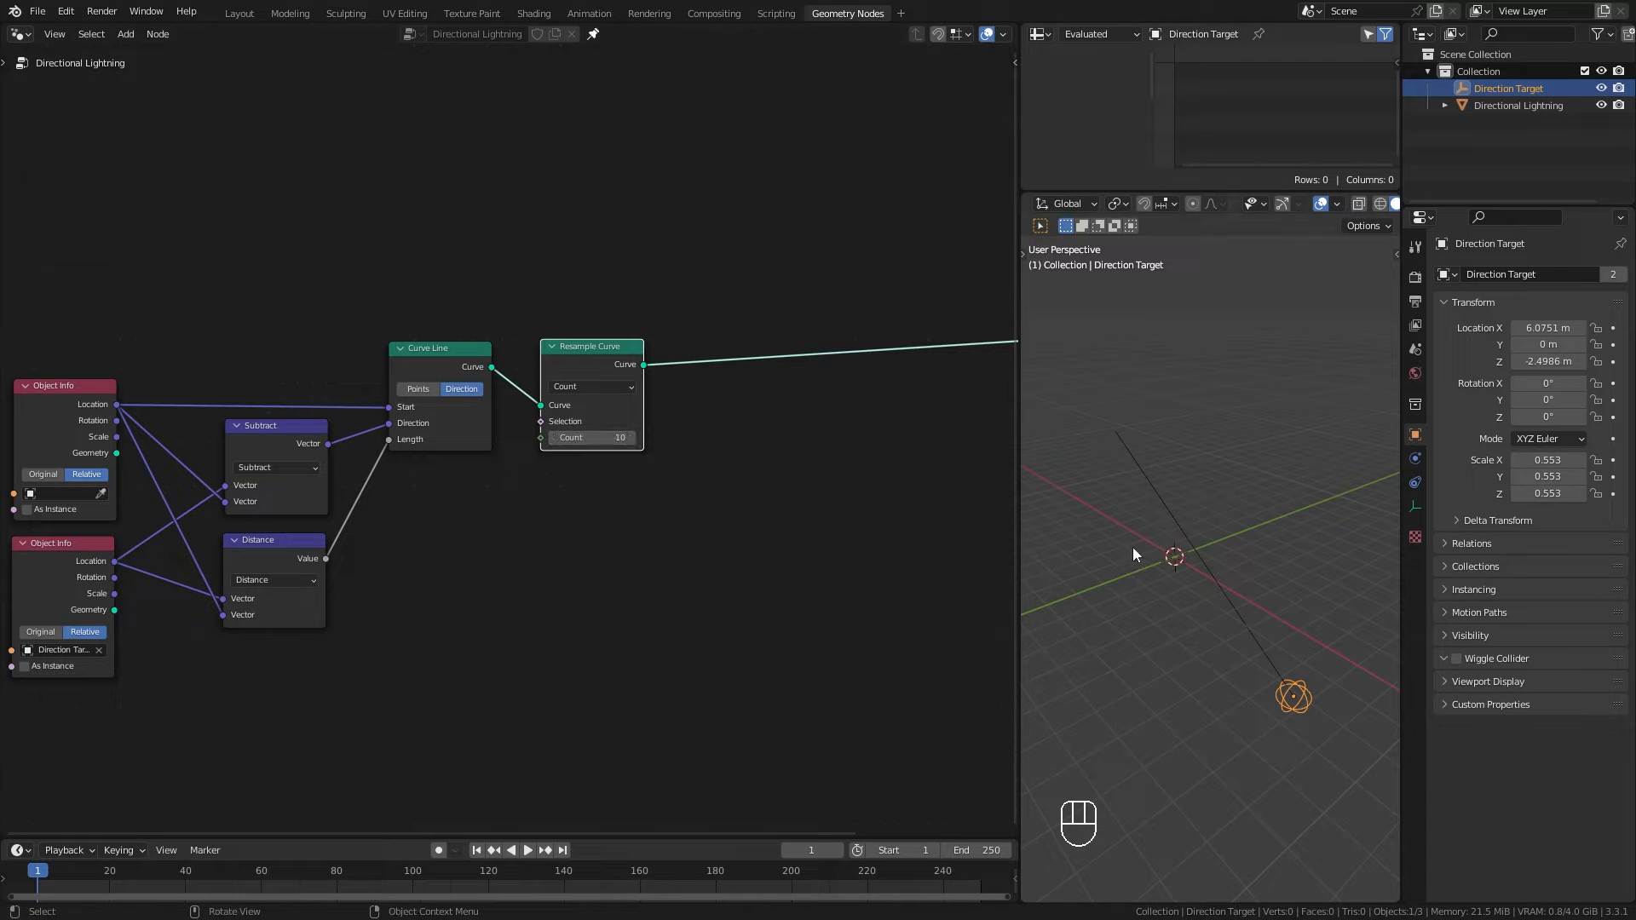
click(608, 388)
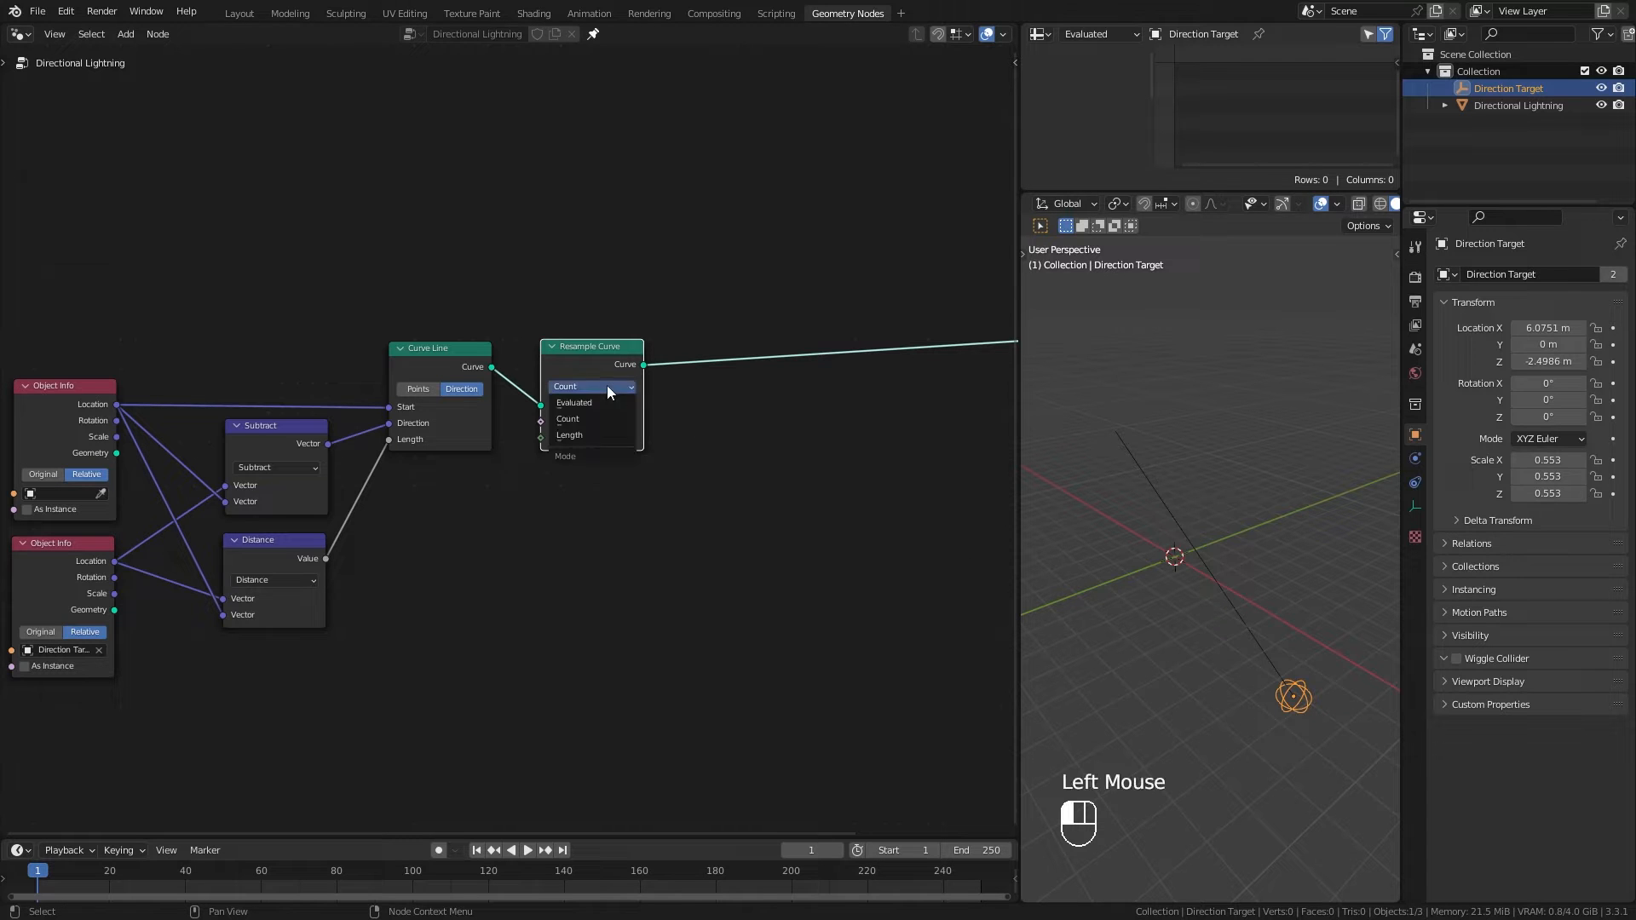
click(589, 437)
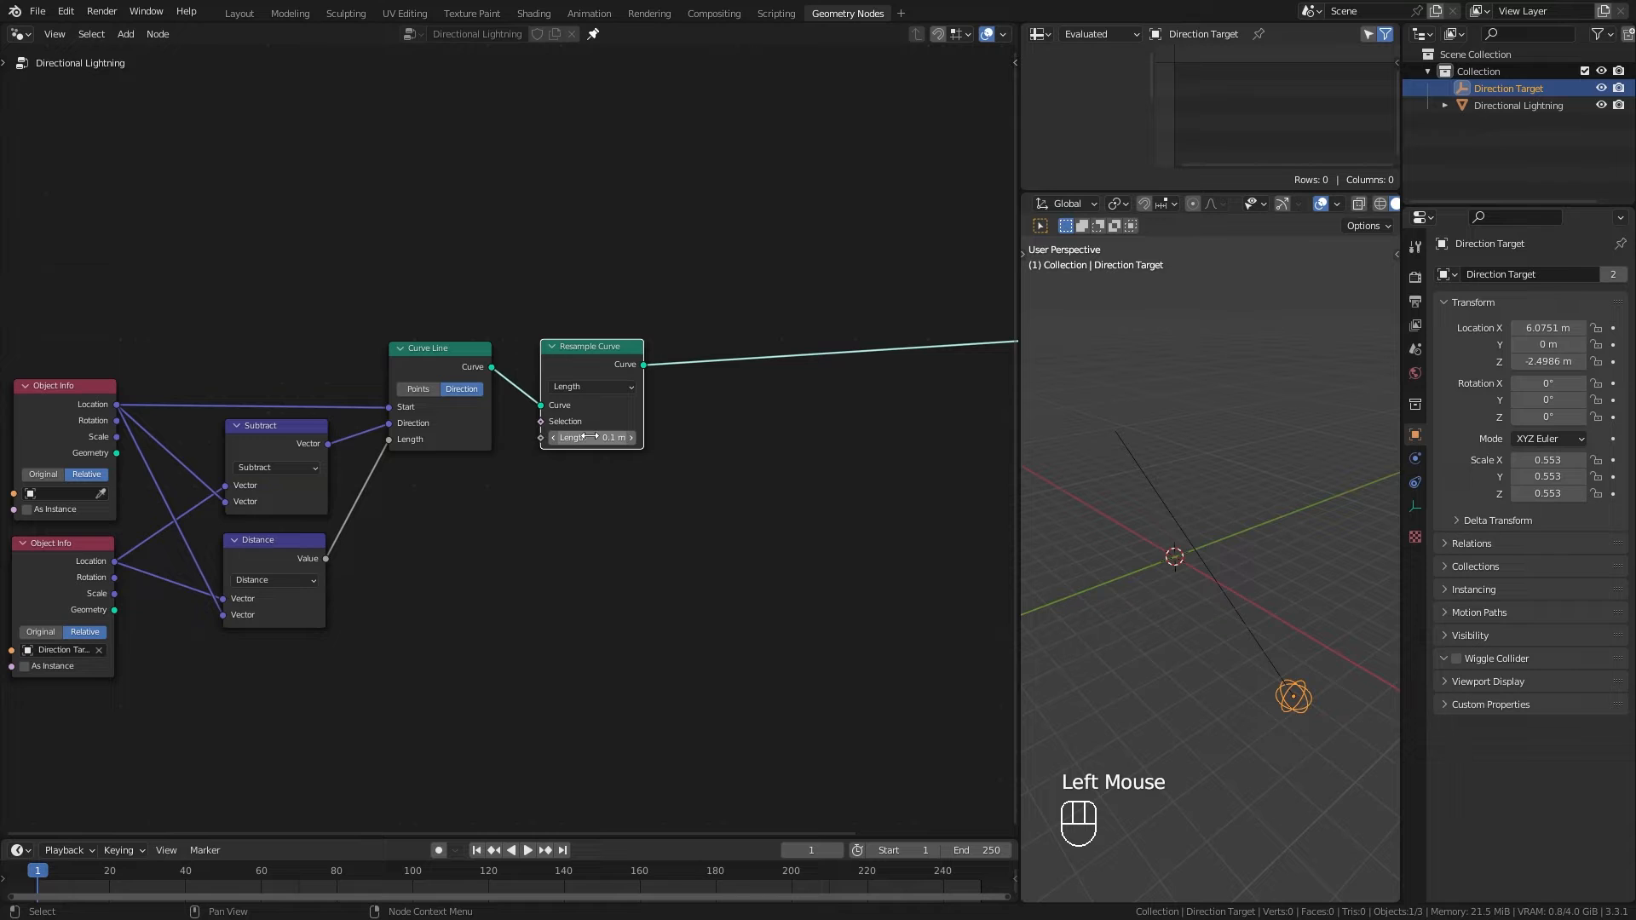
Step: Attach a Viewer node to the Resample Curve, enlarge the spreadsheet and show the curve's Control Point data
ctrl+shift+click(585, 358)
drag(758, 386, 829, 413)
drag(1130, 189, 1142, 326)
click(1099, 175)
drag(1150, 175, 1165, 193)
drag(804, 398, 840, 402)
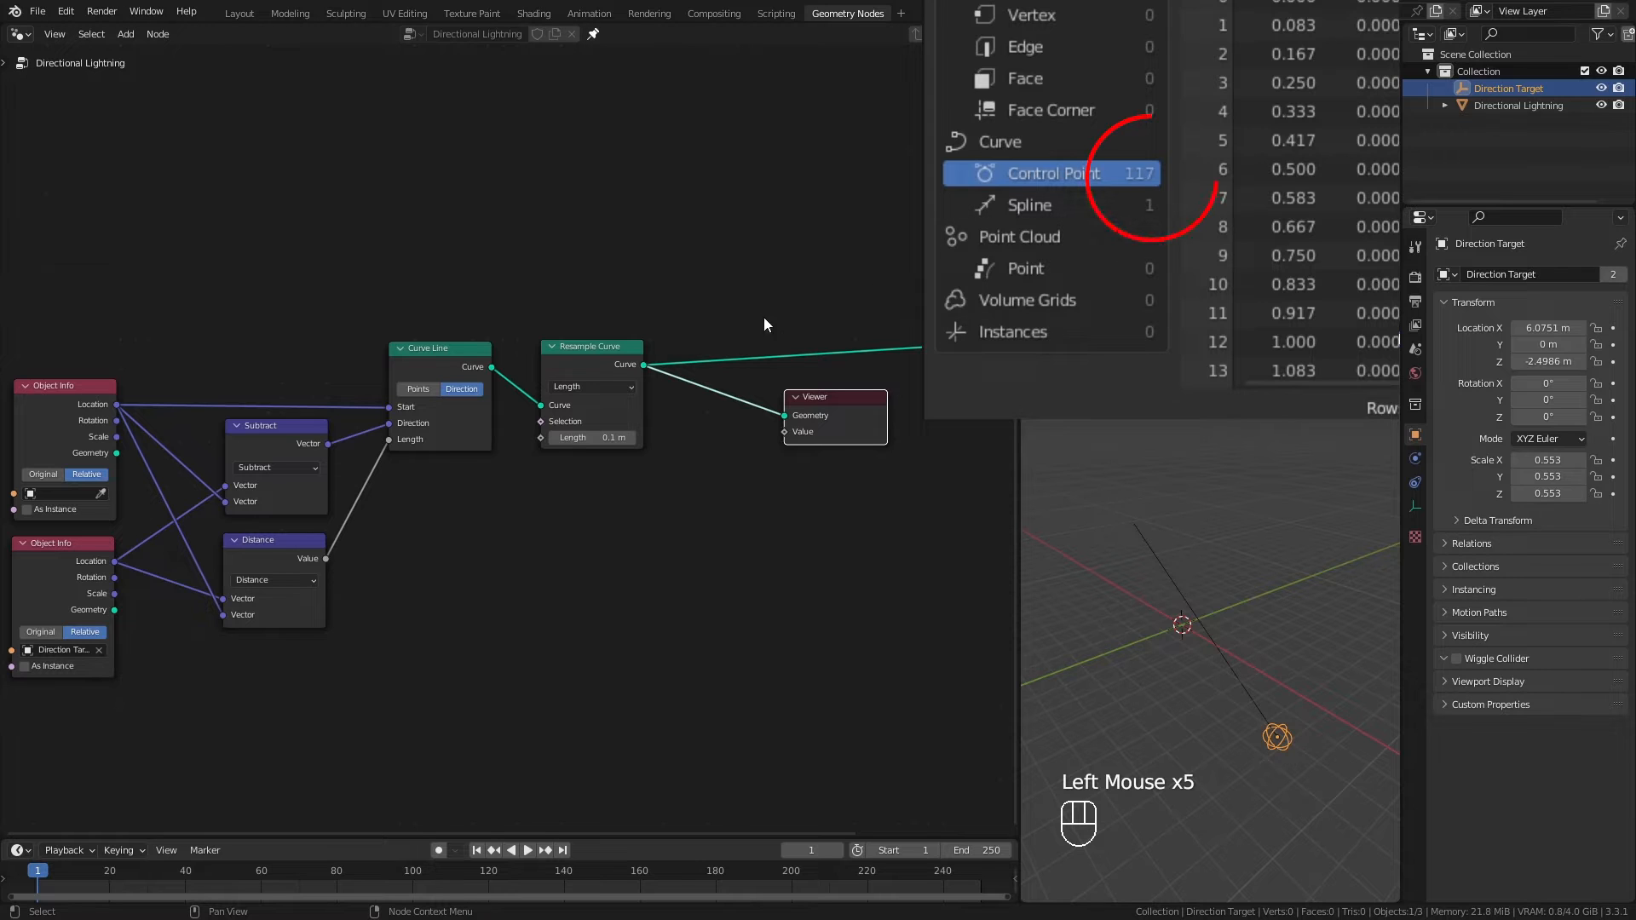
Step: Compare the control points of the Curve Line and the Resample Curve by viewing each node's output in turn
click(603, 356)
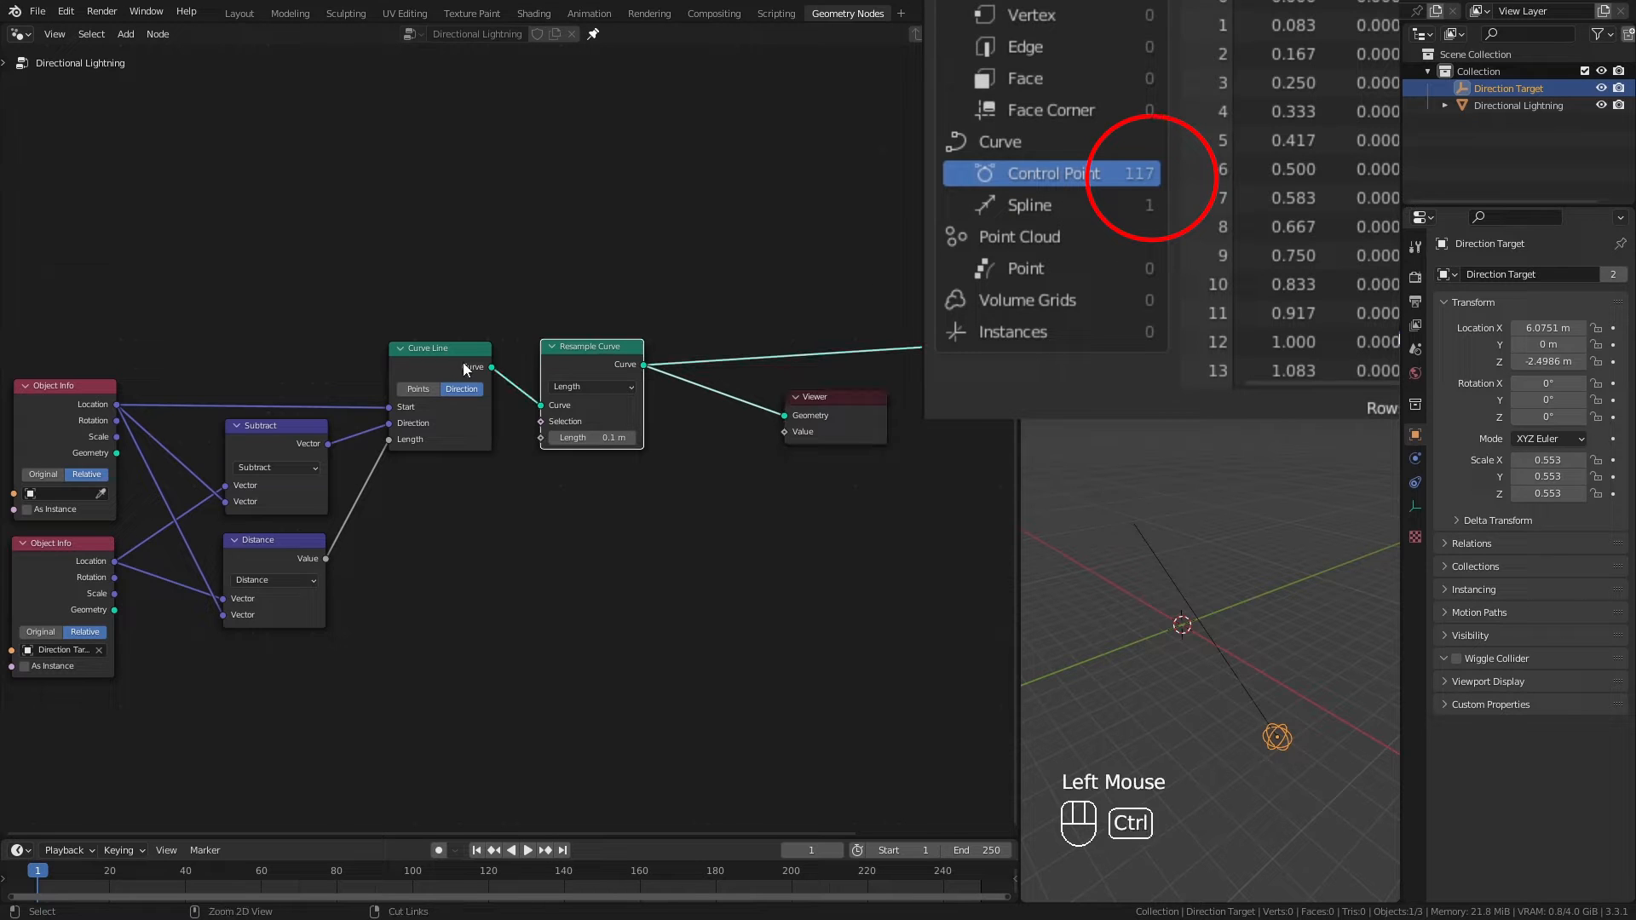
ctrl+shift+click(459, 361)
ctrl+shift+click(611, 356)
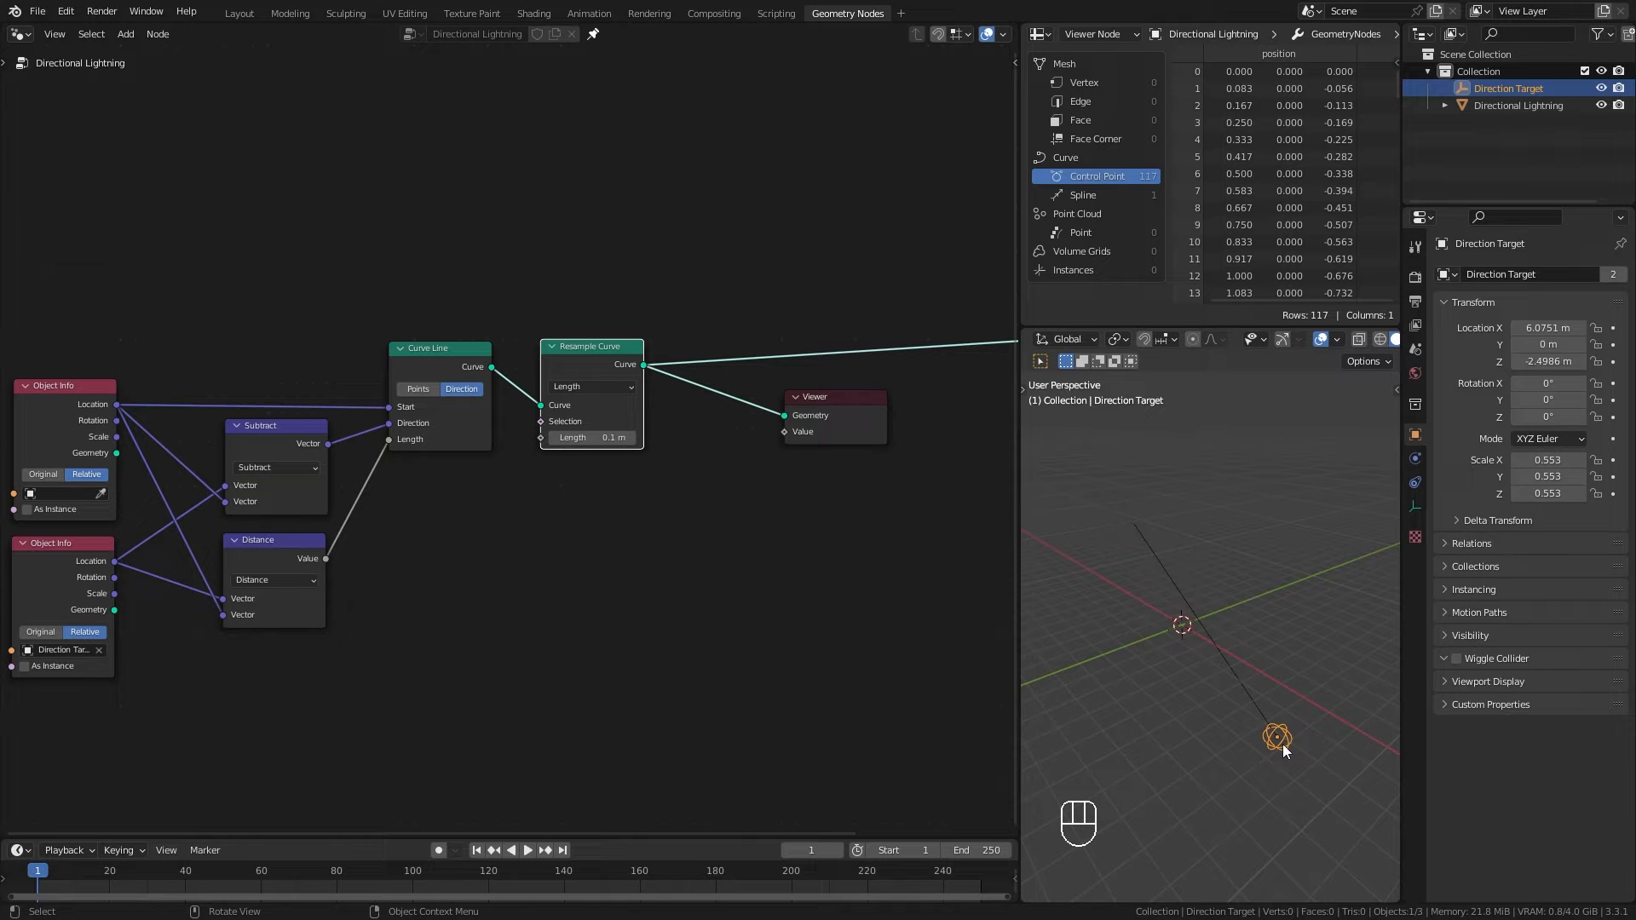
Step: Try moving the Direction Target empty to check how the control point count responds to distance, and cancel the move
click(1283, 745)
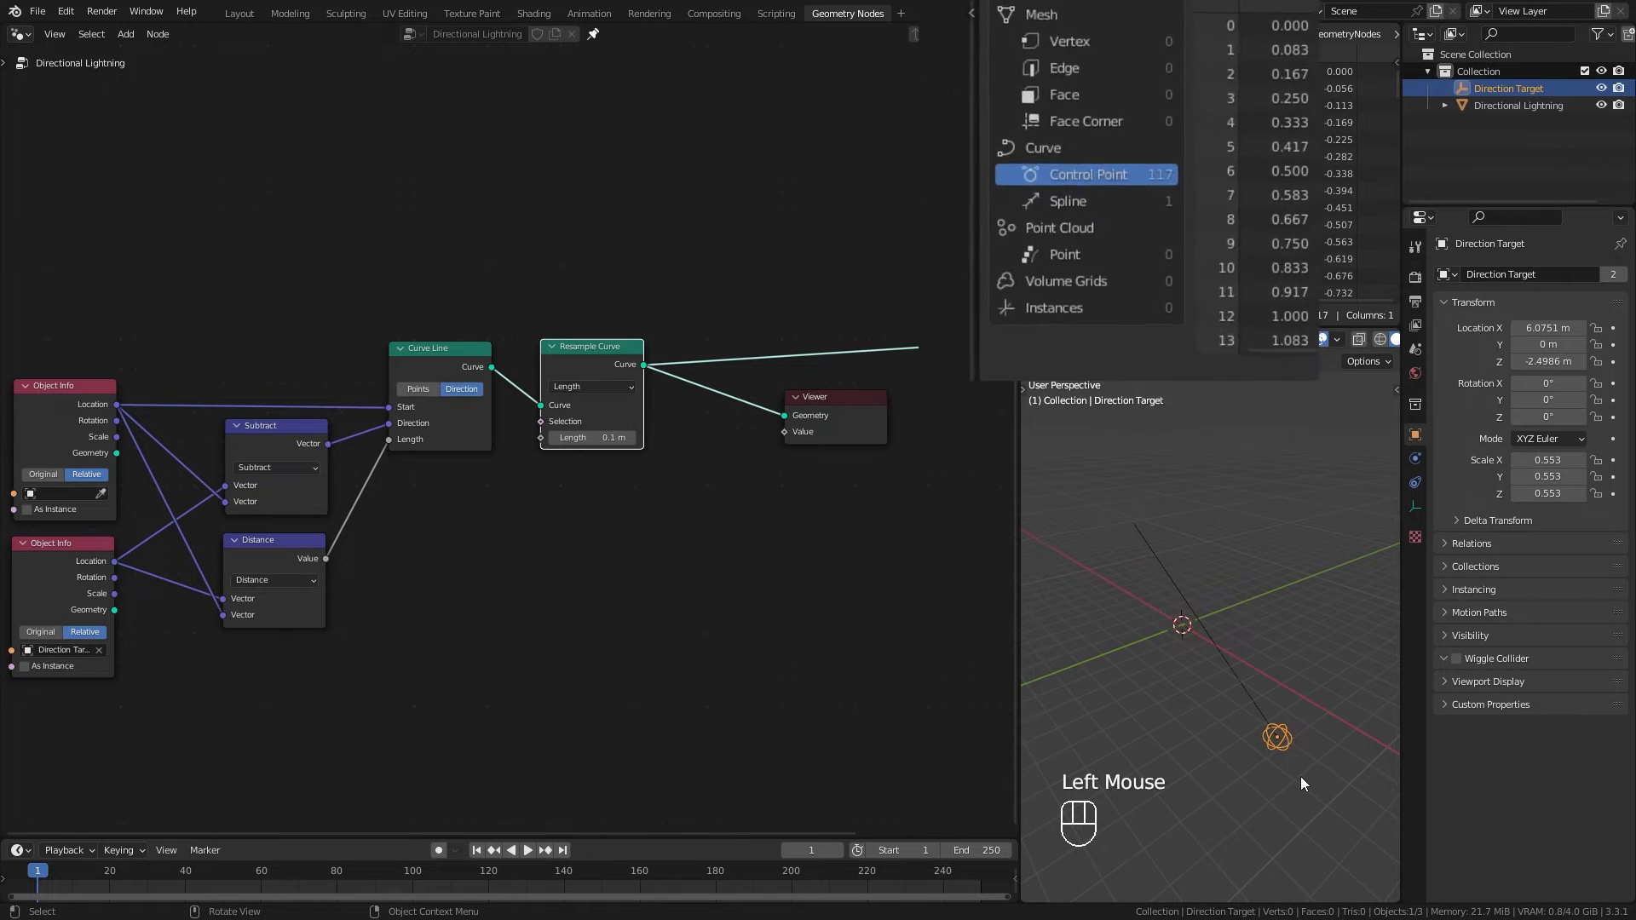
key(g)
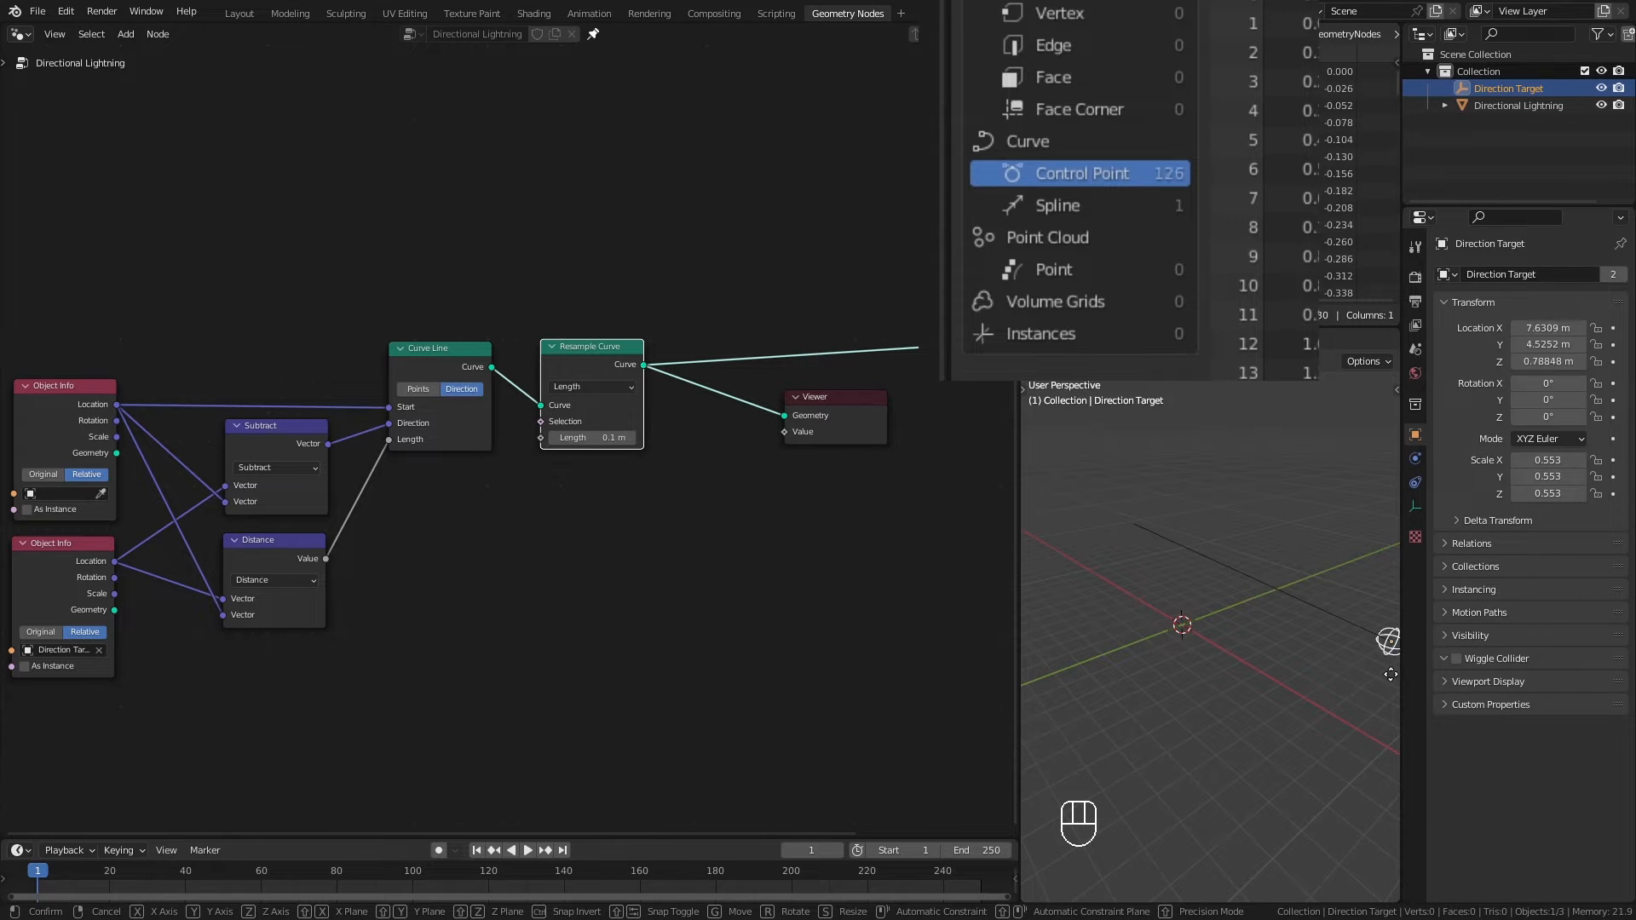
right_click(1190, 617)
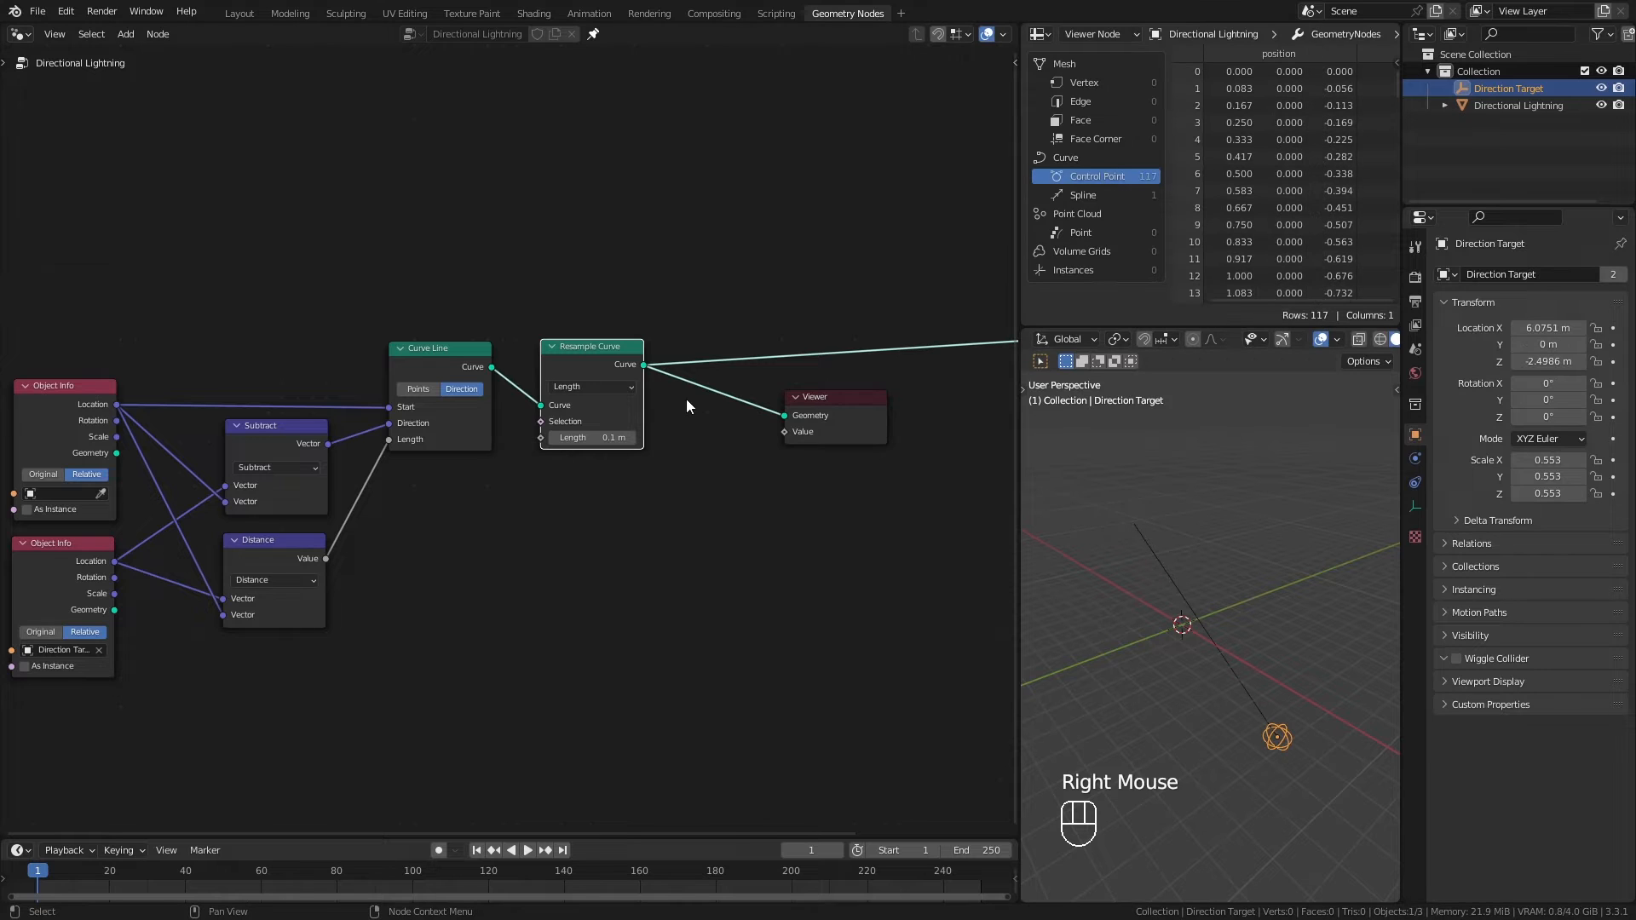
Step: Move the Viewer node farther away and reposition the Resample Curve node closer to the Curve Line
click(582, 388)
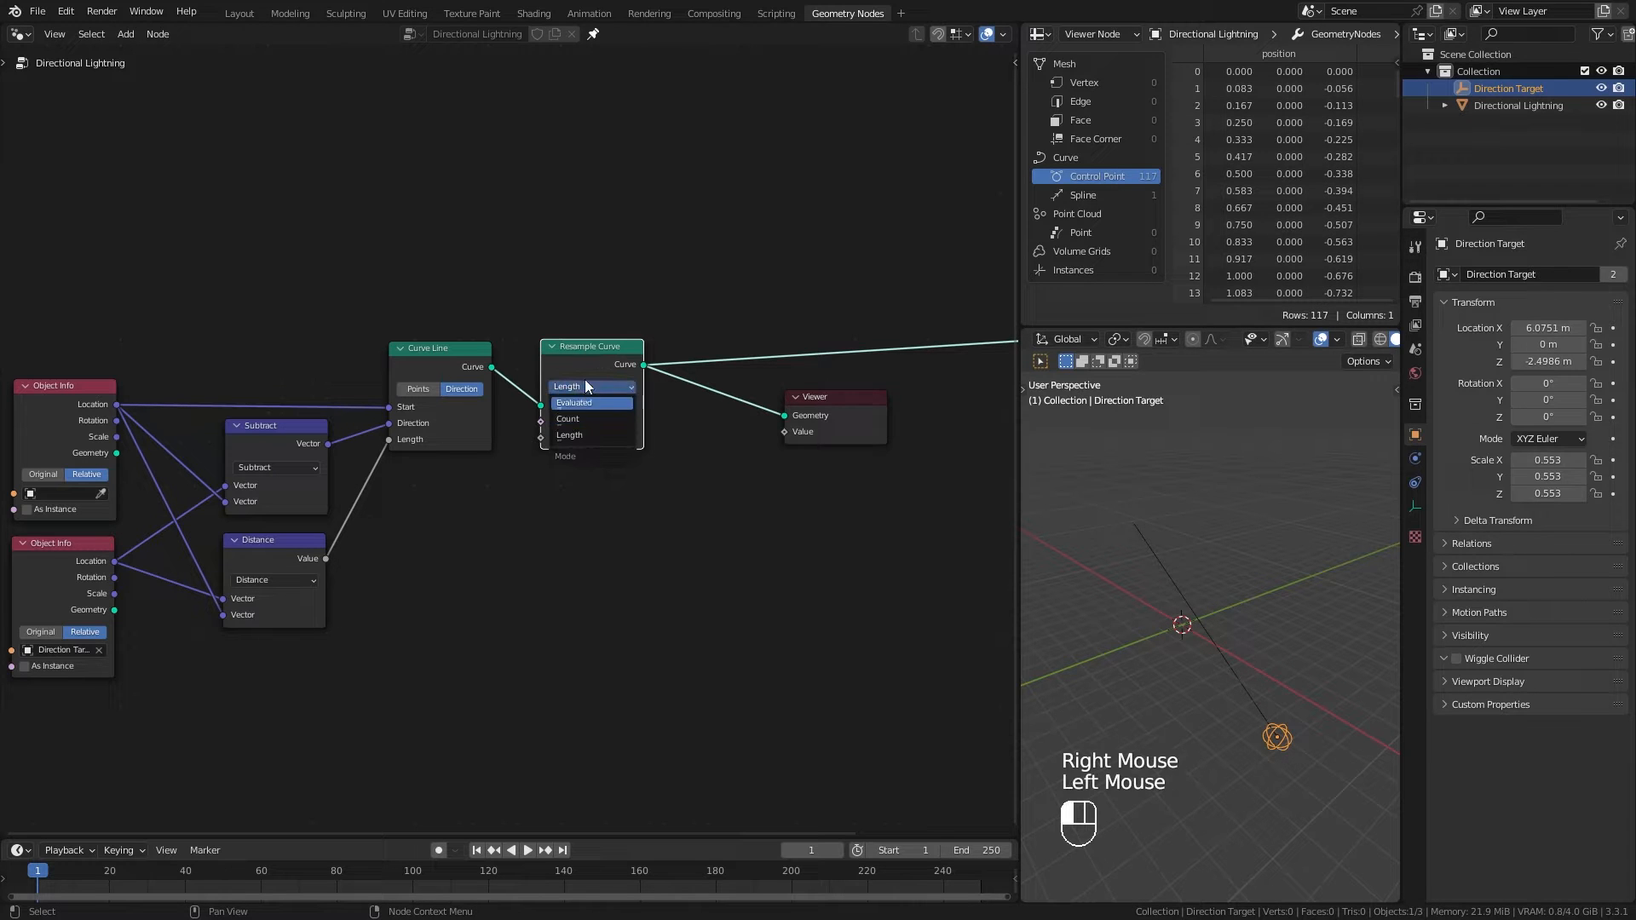
drag(837, 415, 921, 420)
drag(616, 351, 623, 351)
scroll(634, 522, down, 3)
middle_drag(606, 534, 661, 501)
drag(210, 263, 625, 650)
drag(607, 343, 517, 334)
click(541, 450)
Step: Wrap the nodes from the Object Info nodes through Resample Curve in a frame labelled Main Branch
drag(85, 252, 574, 637)
key(shift+p)
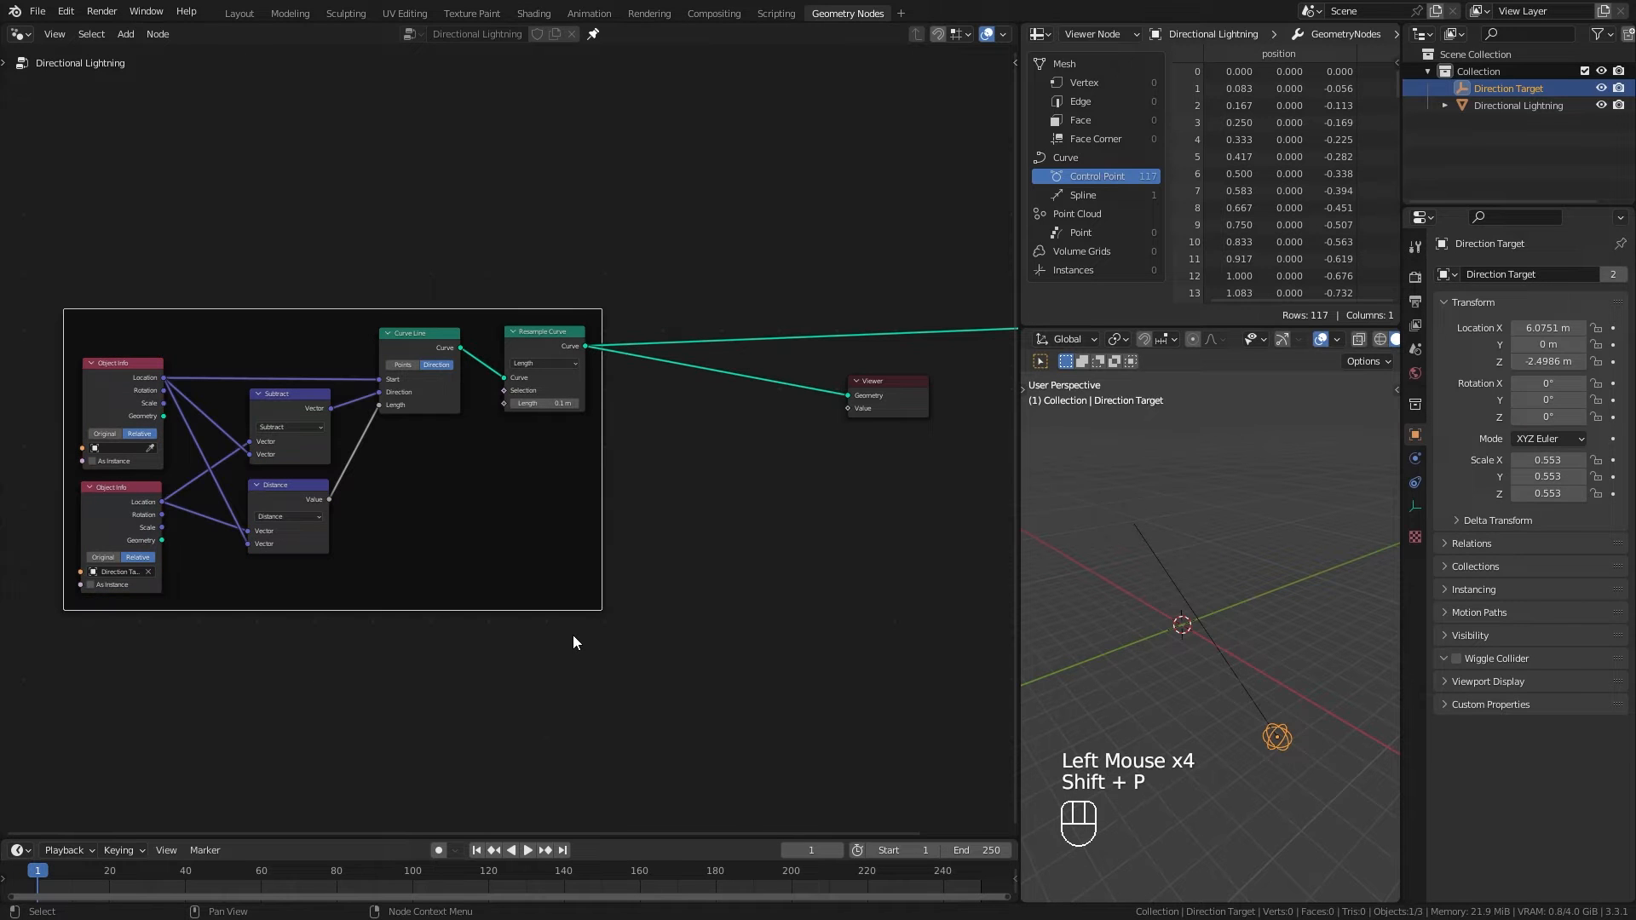
key(F2)
text(Main Branch)
key(Return)
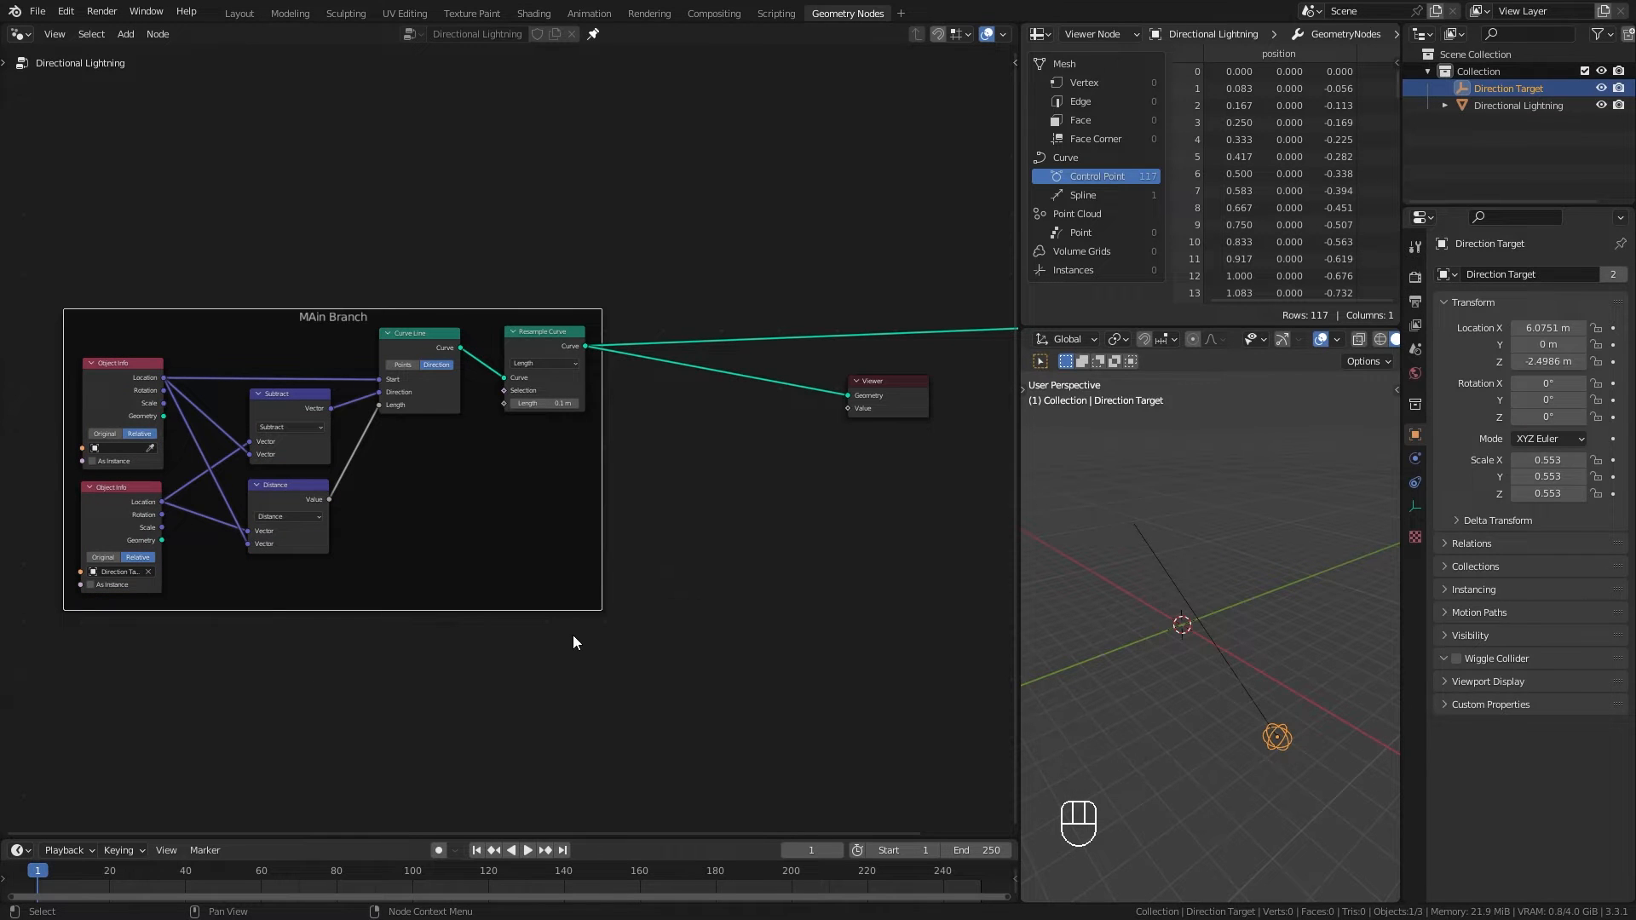
Step: Enable a custom colour for the Main Branch frame and make it a very dark blue, about H 0.633, S 0.925, V 0.040
key(n)
click(1007, 66)
click(874, 161)
click(862, 161)
click(911, 185)
click(952, 227)
drag(998, 264, 998, 322)
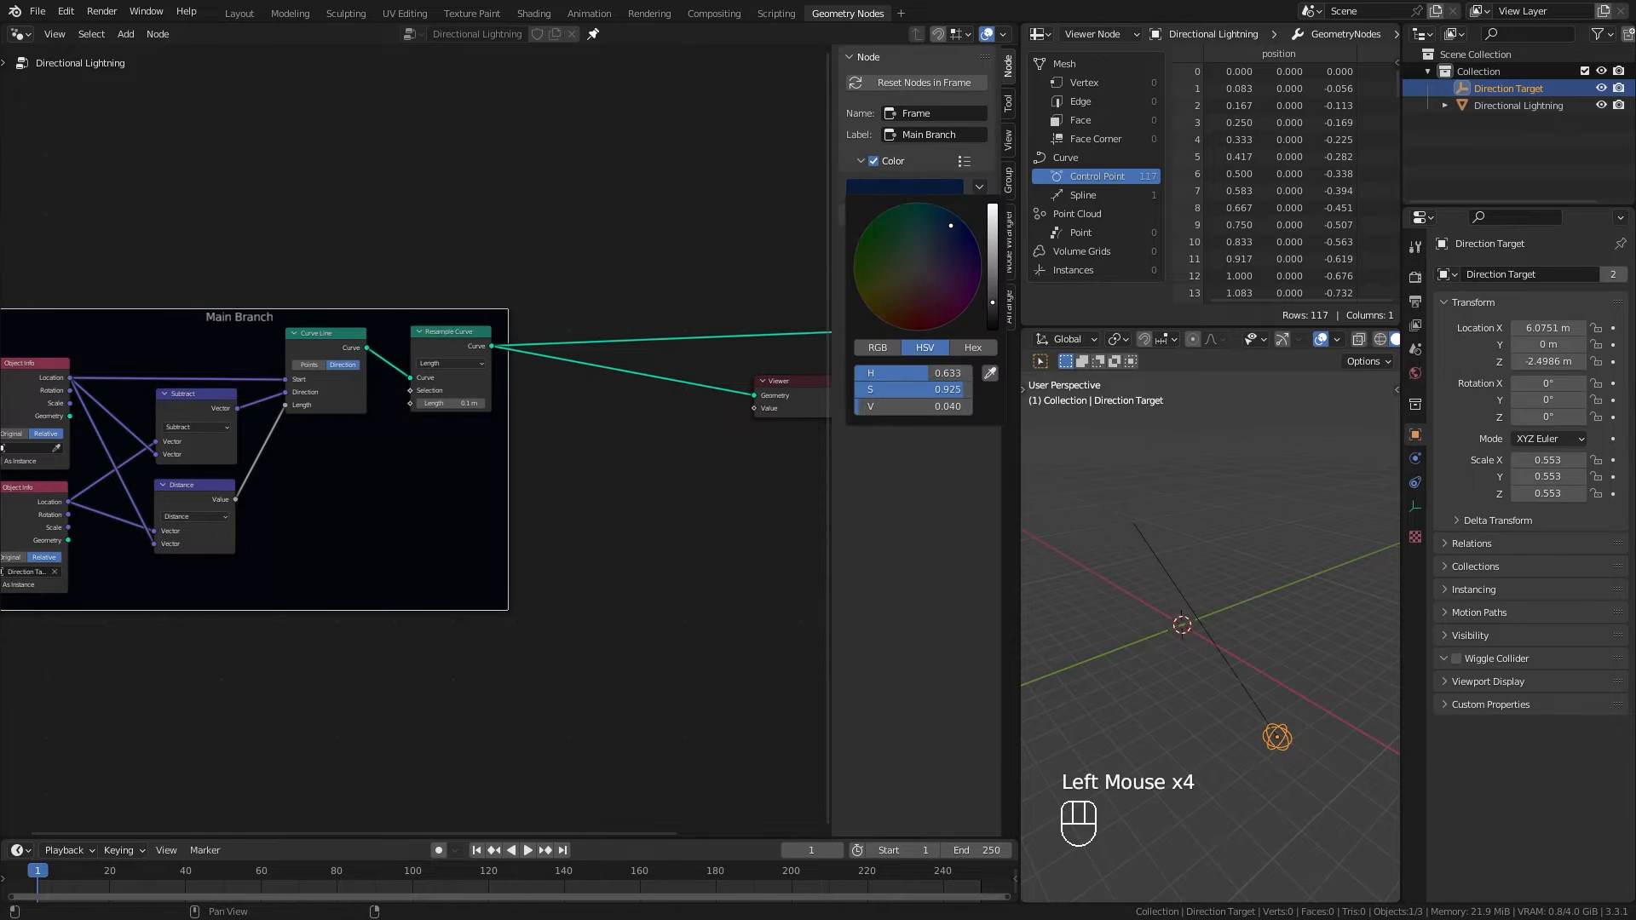
drag(887, 241, 938, 241)
key(n)
Step: Delete the Viewer node outside the Main Branch frame
click(647, 526)
middle_drag(647, 526, 596, 446)
click(652, 367)
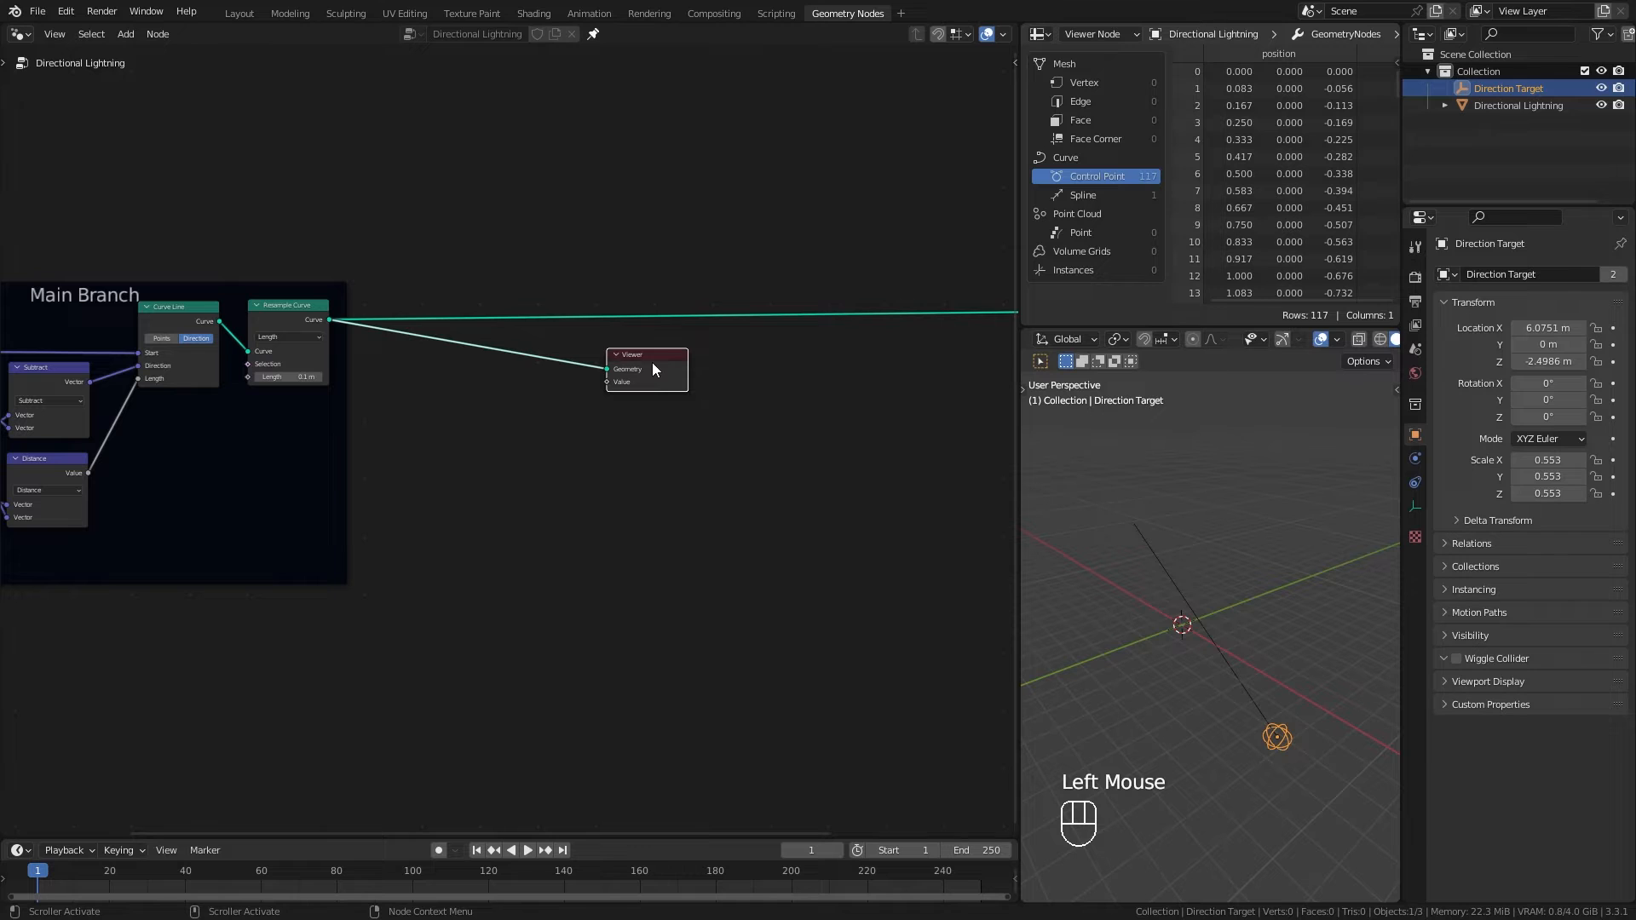
key(x)
Step: Insert a Set Position node on the link just before the Group Output, leaving space after the Main Branch frame
middle_drag(666, 377, 500, 416)
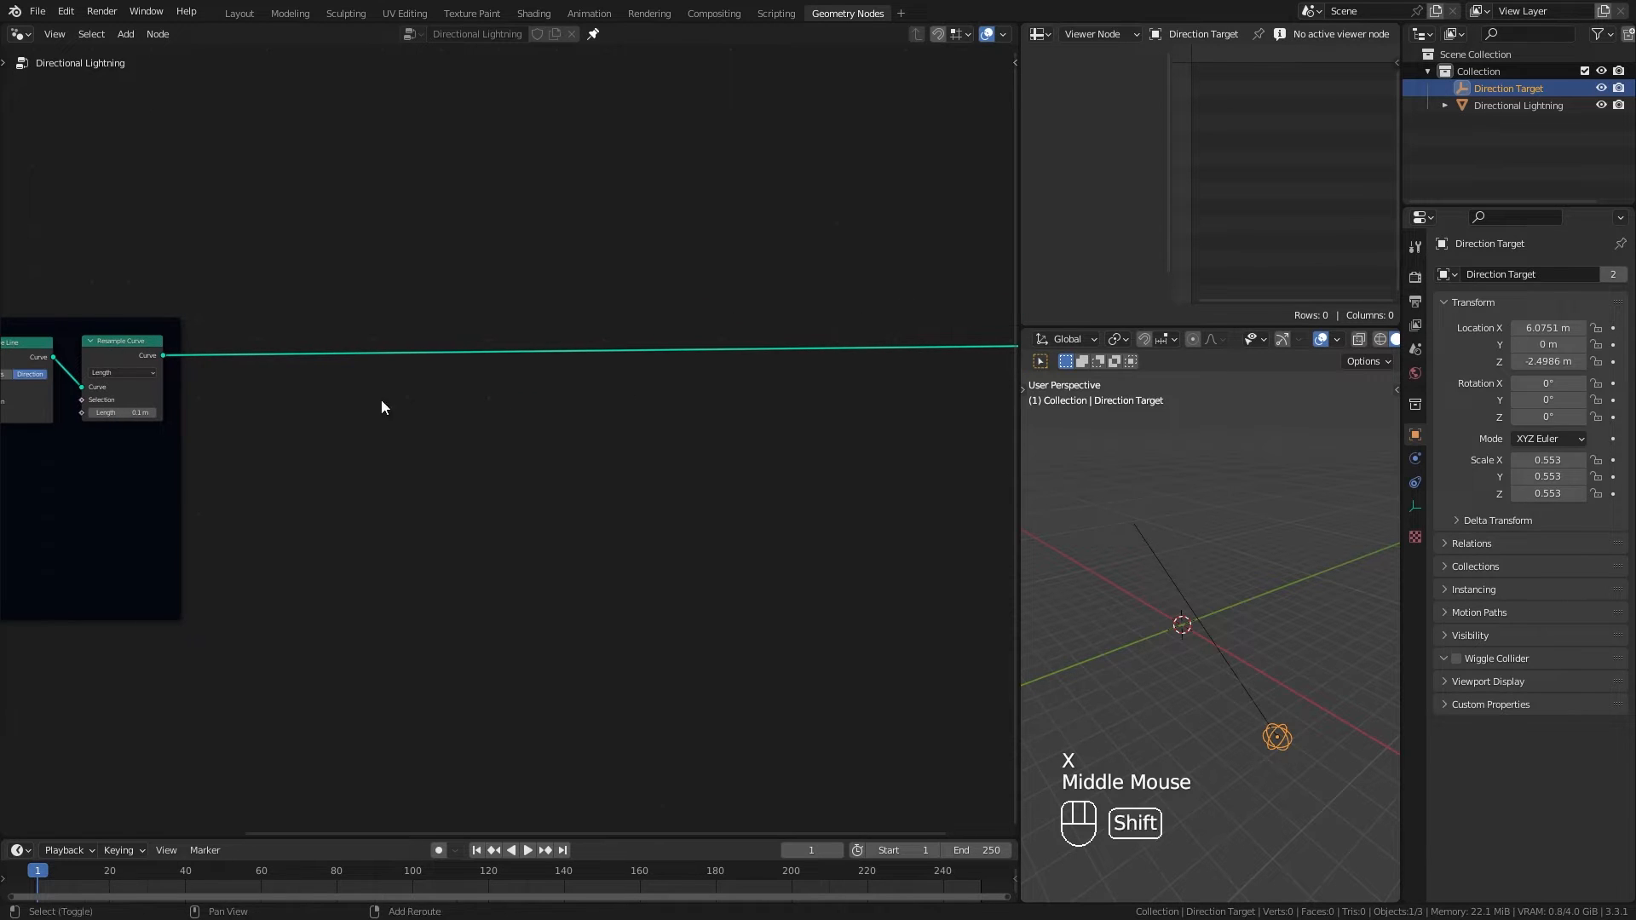
key(shift+a)
mouse_move(365, 406)
click(481, 658)
click(820, 317)
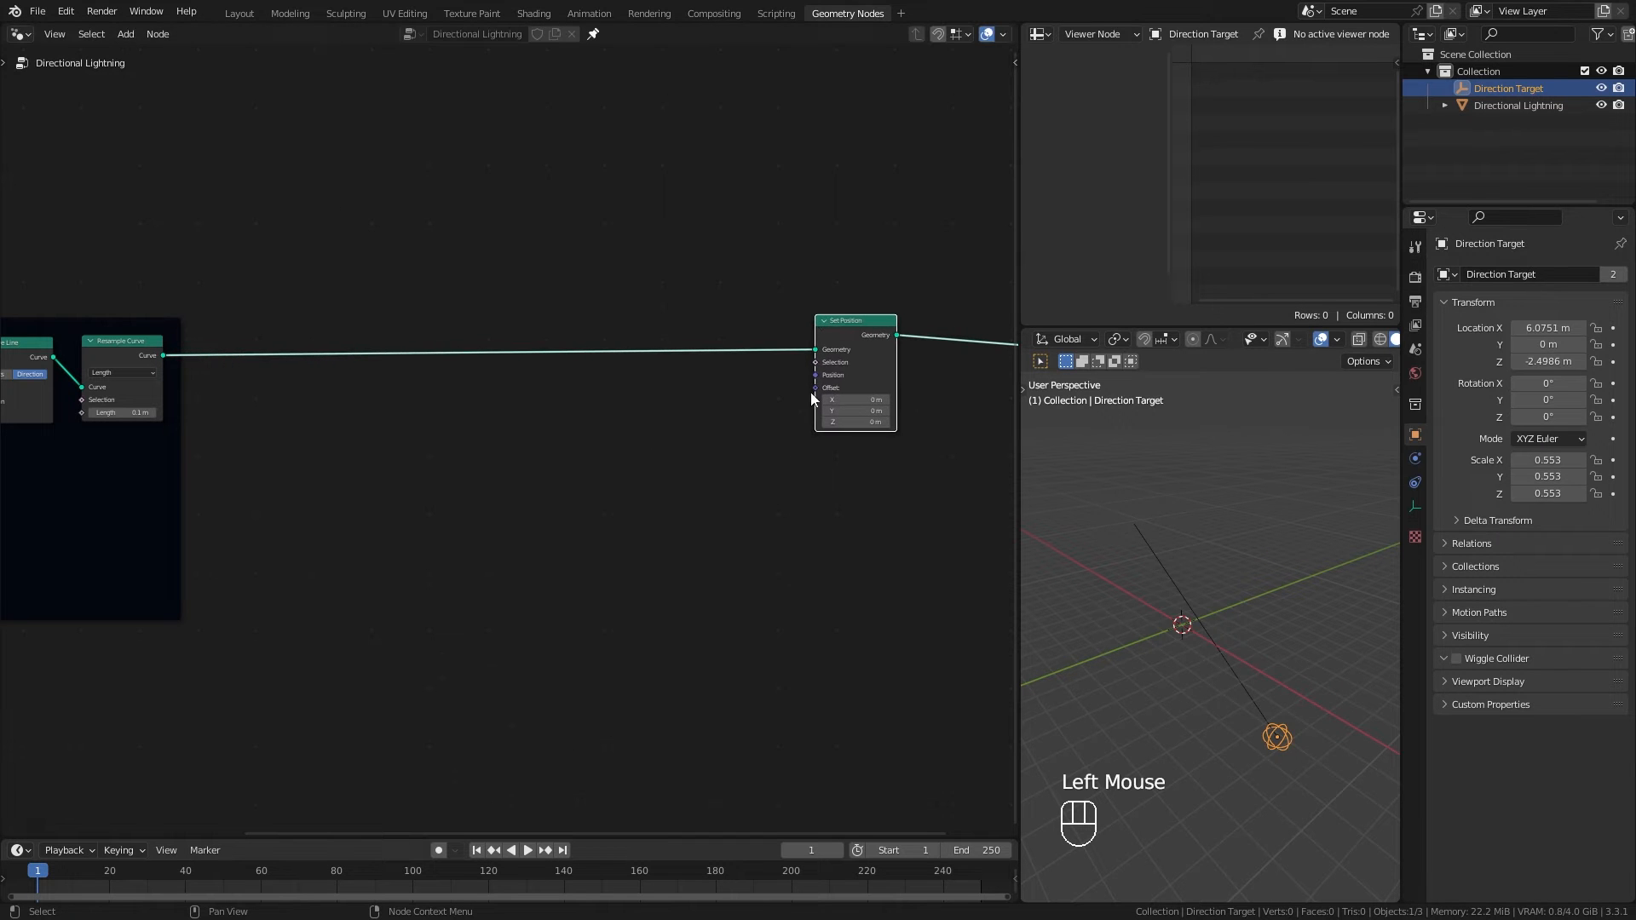
Step: Add a Noise Texture node below the curve link and set its dimensions to 4D
key(shift+a)
mouse_move(411, 617)
click(545, 700)
click(517, 492)
scroll(601, 623, up, 2)
click(578, 600)
click(566, 662)
drag(565, 560, 521, 561)
Step: Connect the Noise Texture's Color to a new vector Map Range node and set all three To Min values to -1
drag(586, 578, 688, 523)
text(map)
key(BackSpace)
key(BackSpace)
text(ap ra)
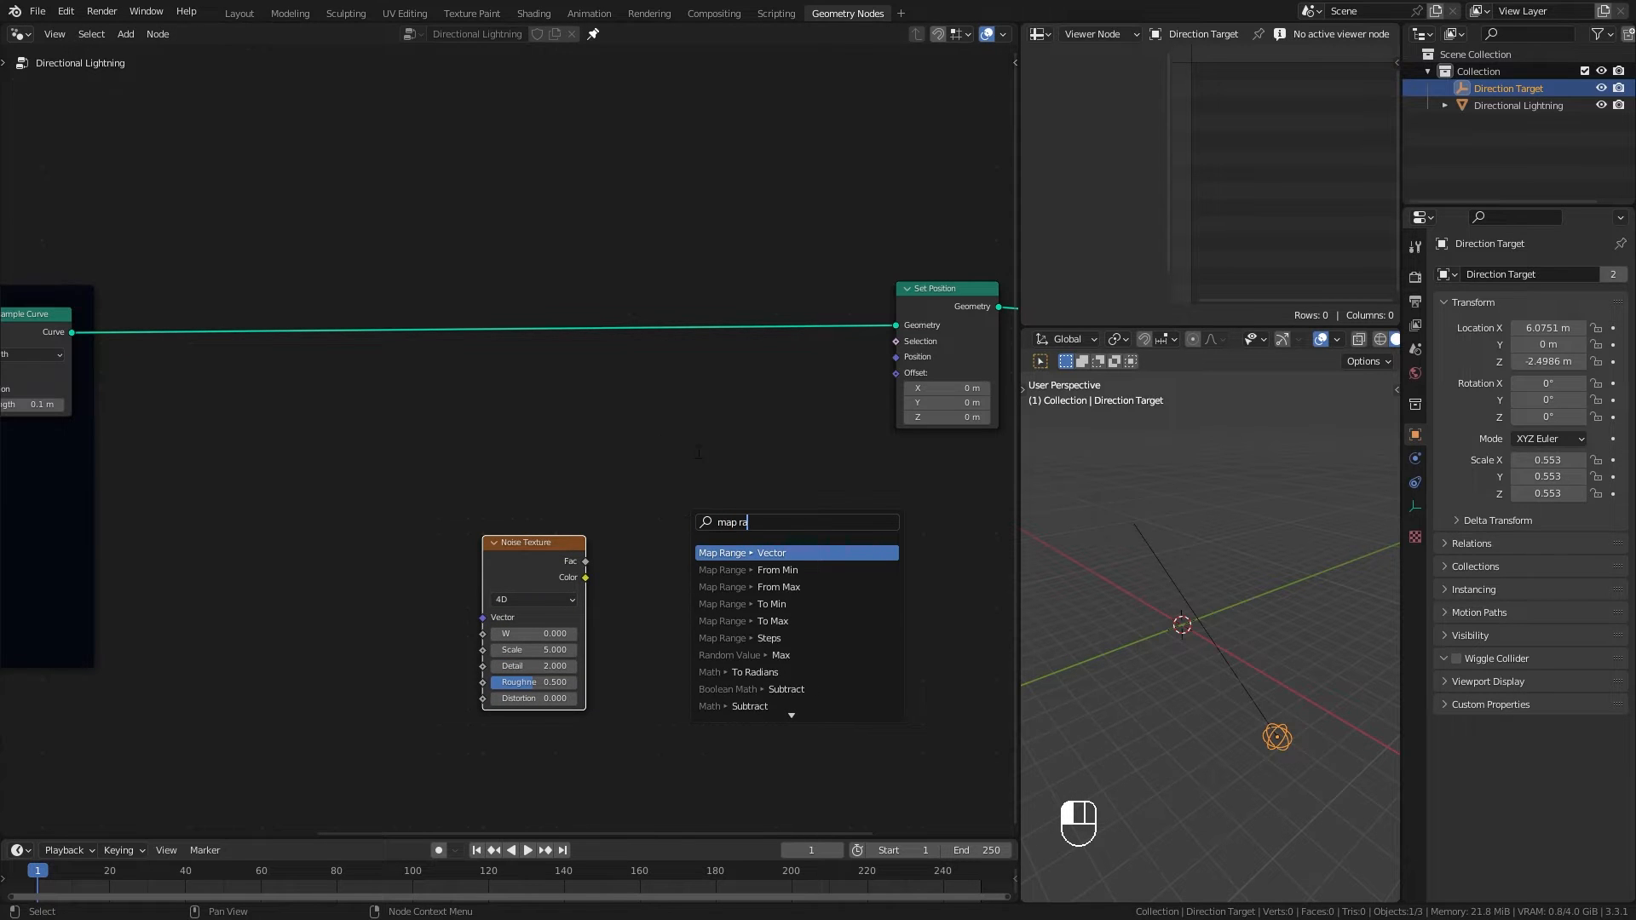
key(Return)
click(690, 463)
drag(710, 685, 710, 713)
text(-1)
key(Return)
Step: Place the Map Range beside the Noise Texture and feed its Vector output into the Set Position node's Offset
drag(671, 465, 659, 499)
scroll(761, 610, down, 3)
middle_drag(756, 612, 731, 544)
drag(628, 401, 792, 320)
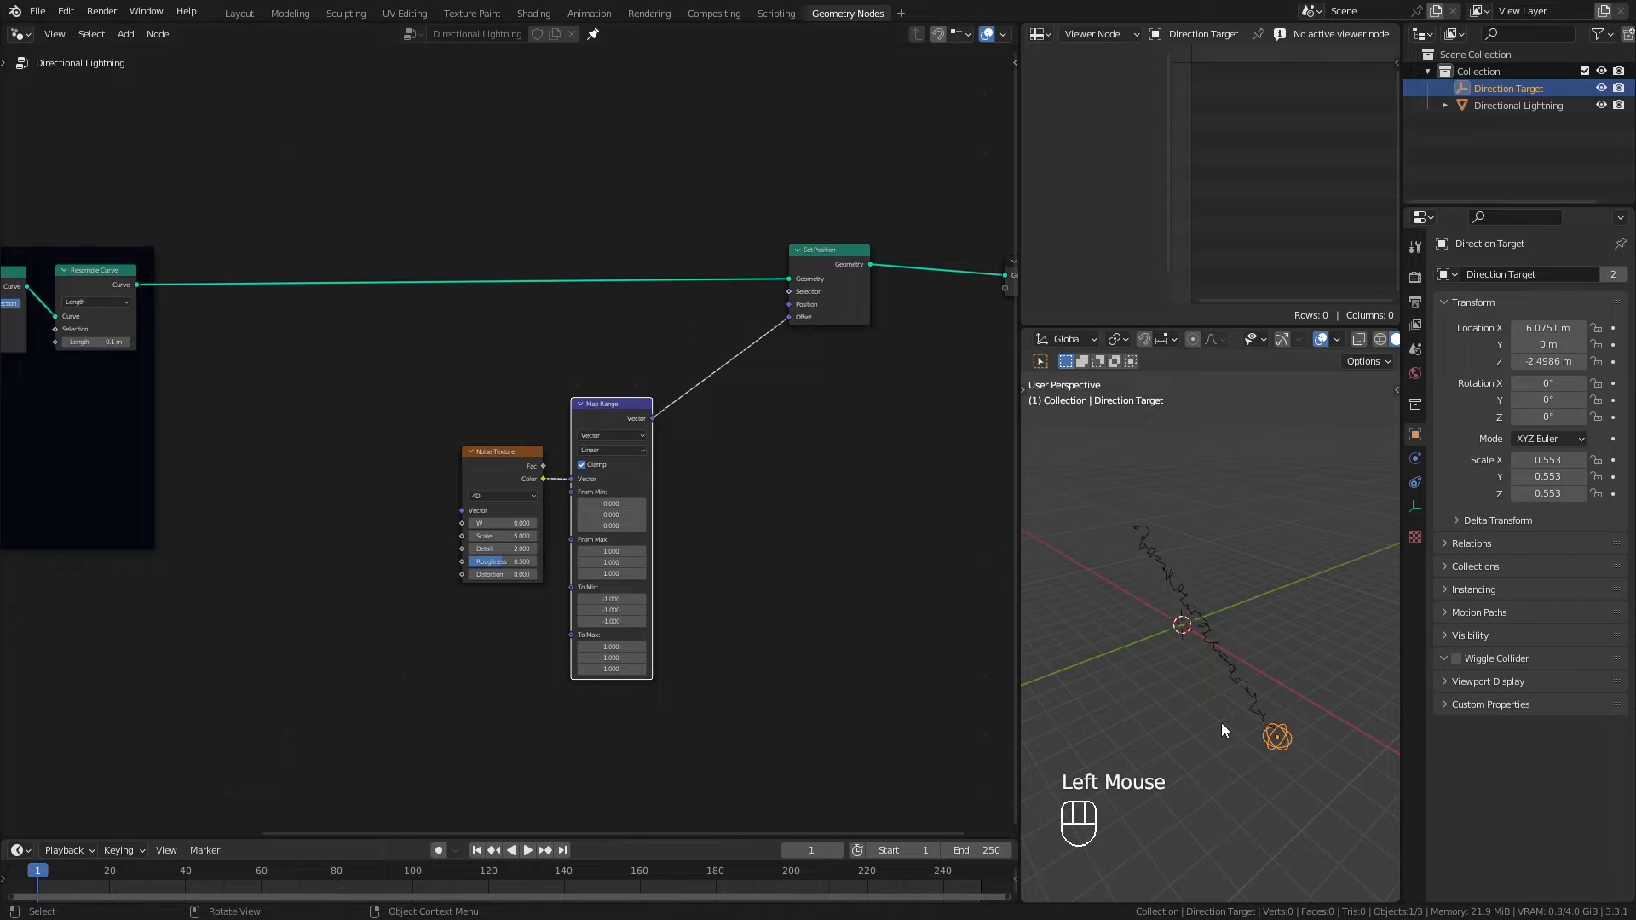
Step: Set the Noise Texture's Scale to 0.4, Detail to 0.1 and Roughness to 0.125
scroll(1220, 723, up, 2)
drag(507, 536, 454, 536)
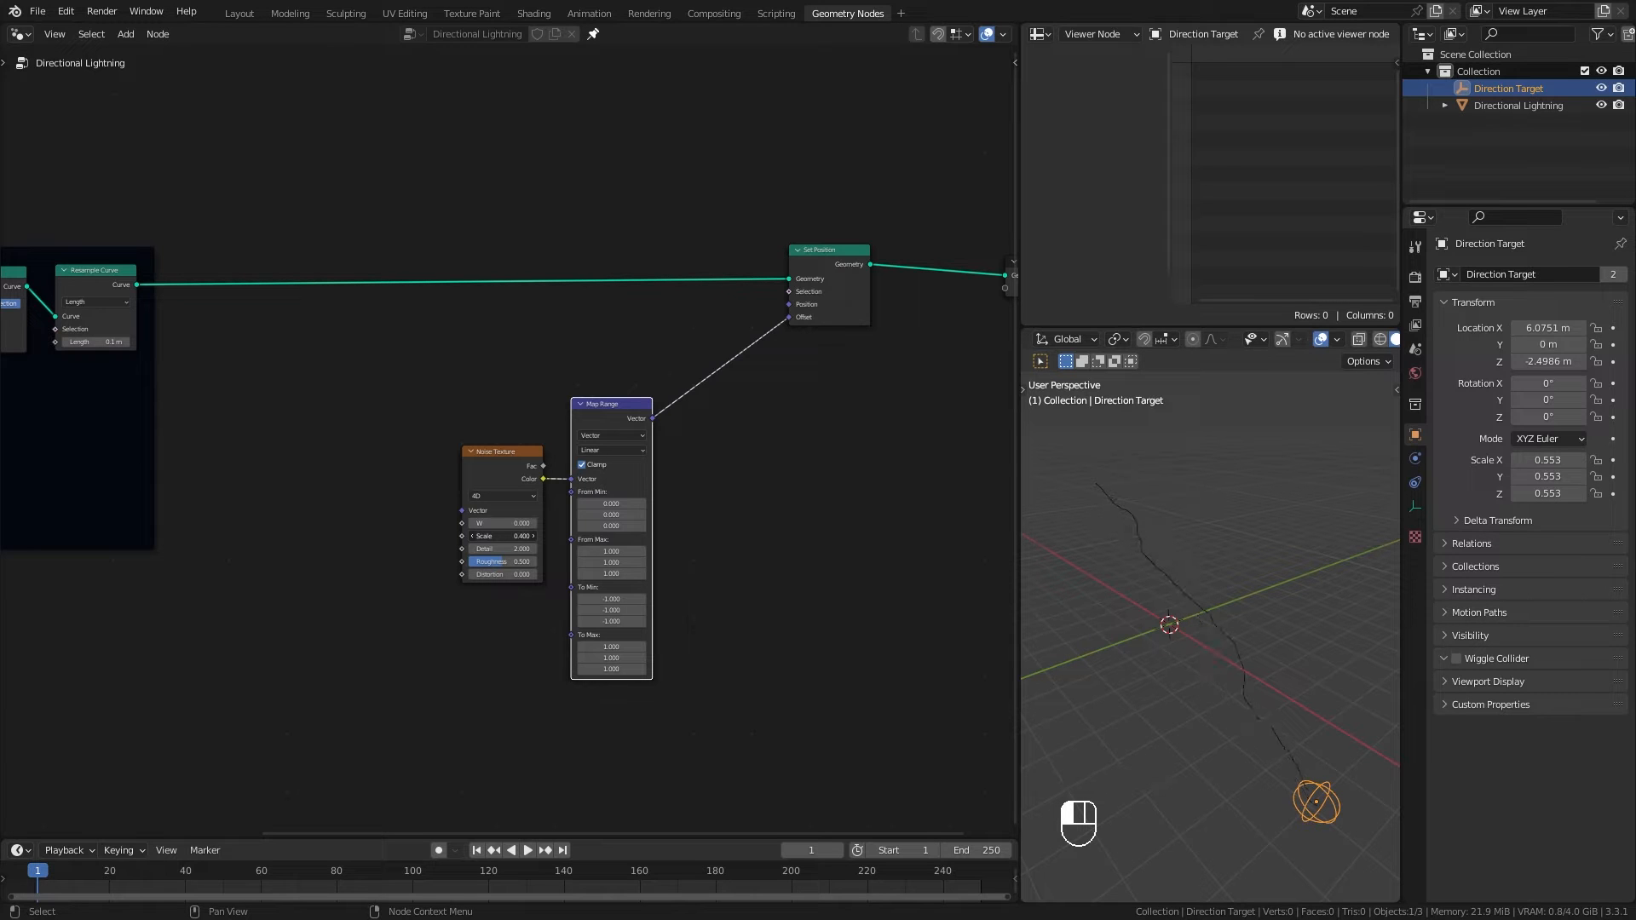
click(518, 597)
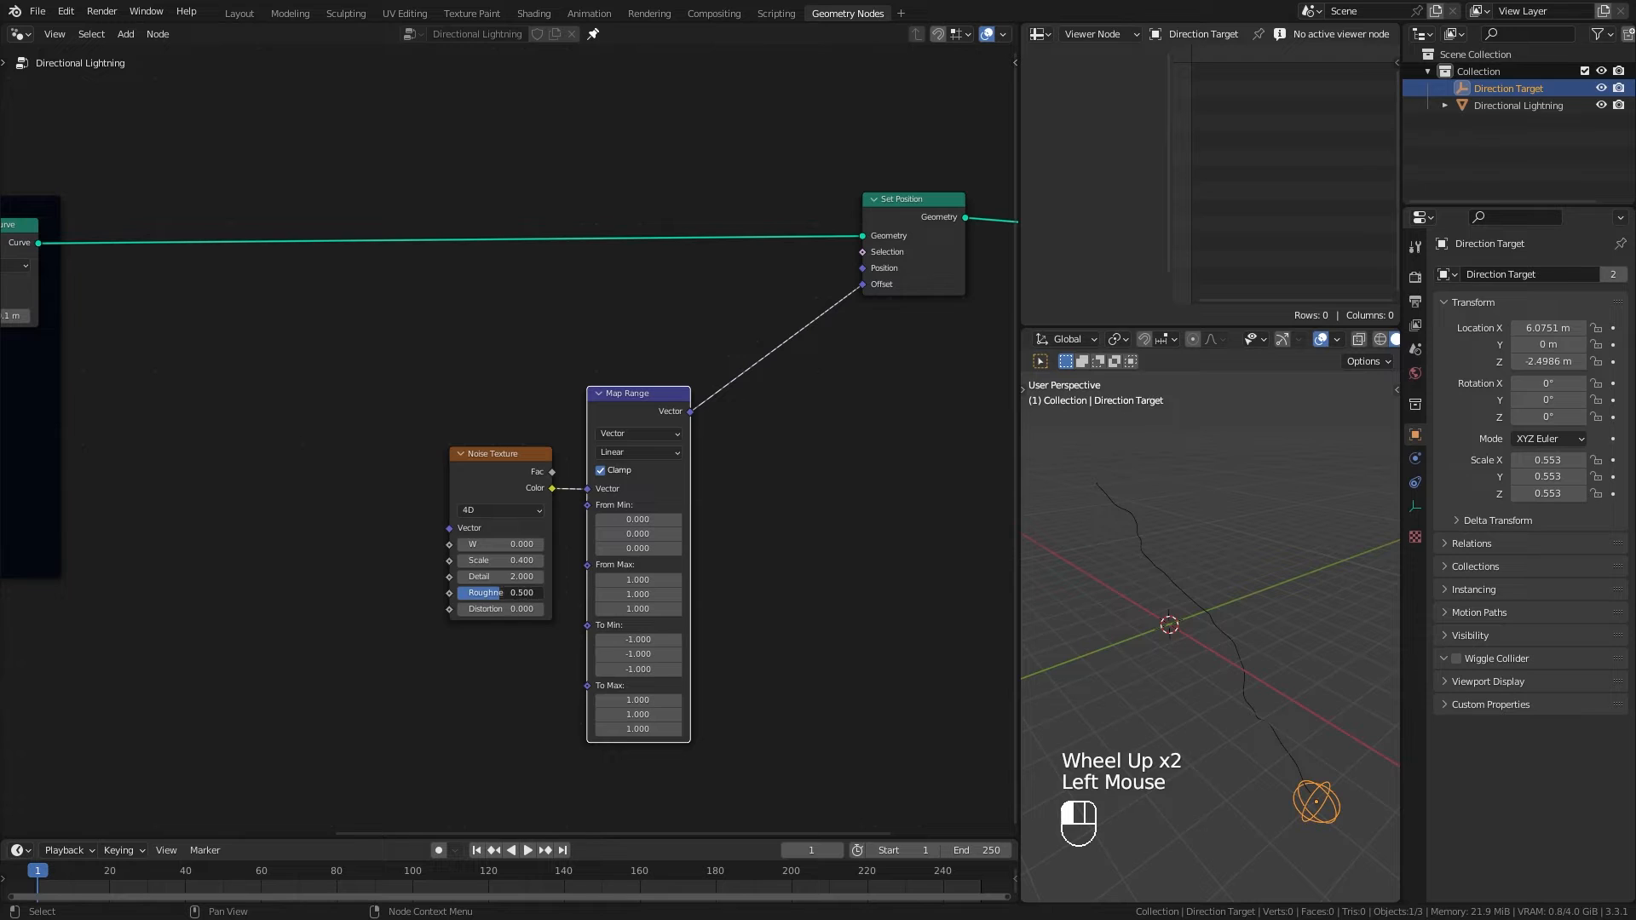
drag(469, 595, 467, 594)
click(497, 579)
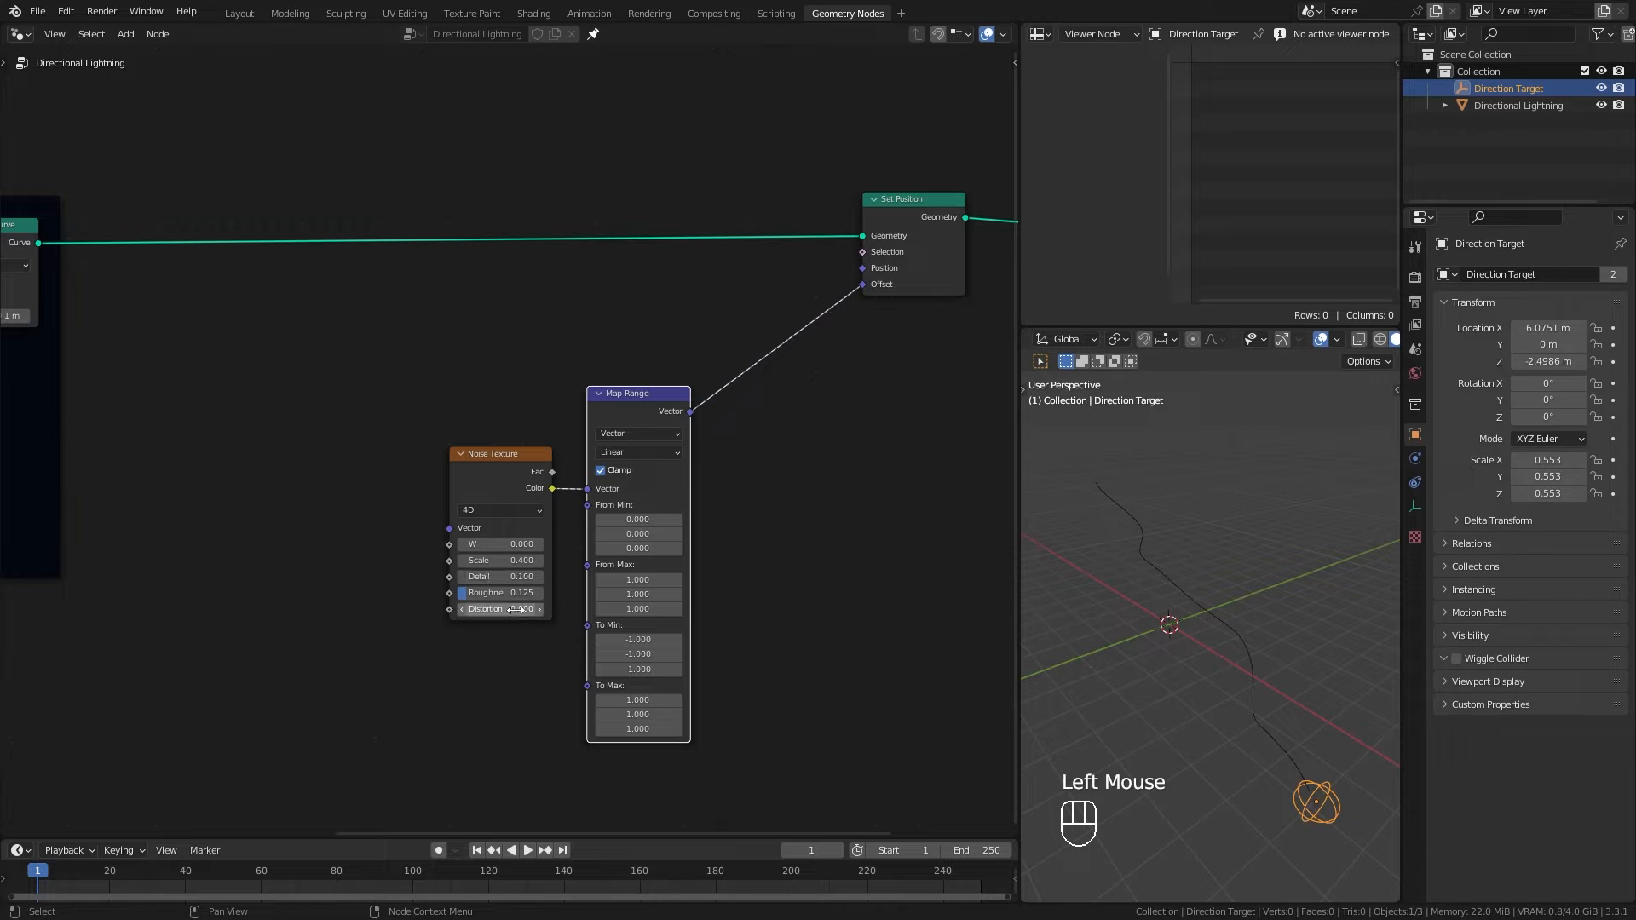
Step: Insert a vector Scale node between the Map Range's Vector output and the Set Position's Offset, with Scale set to 1.1
middle_drag(779, 608, 657, 632)
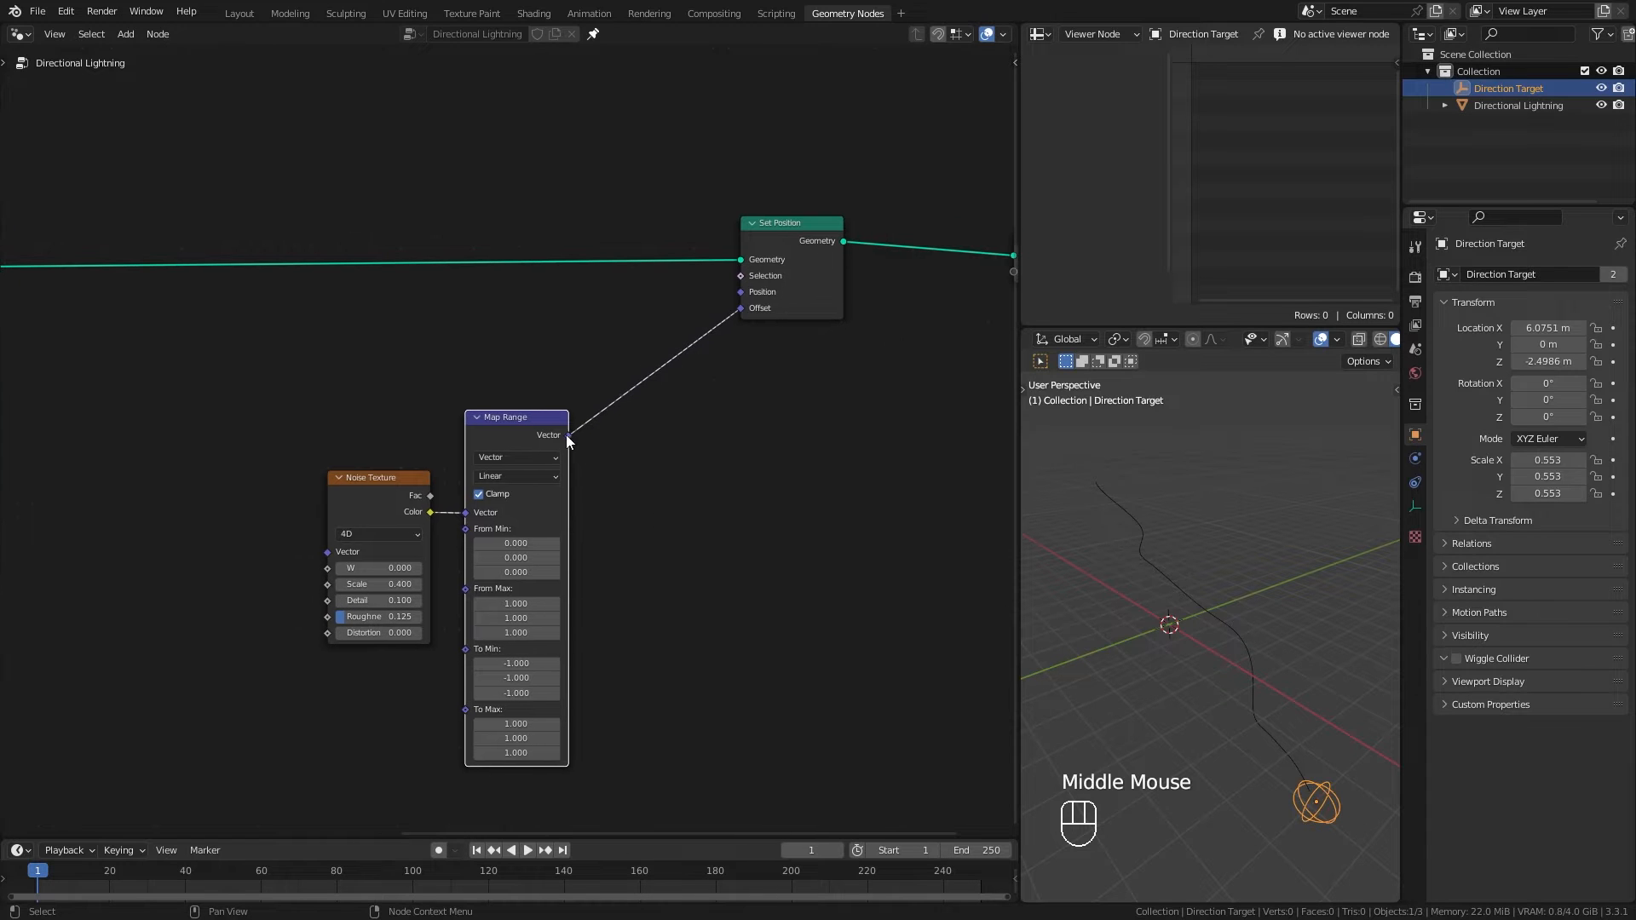
drag(566, 435, 743, 442)
click(793, 475)
click(774, 414)
drag(850, 400, 742, 308)
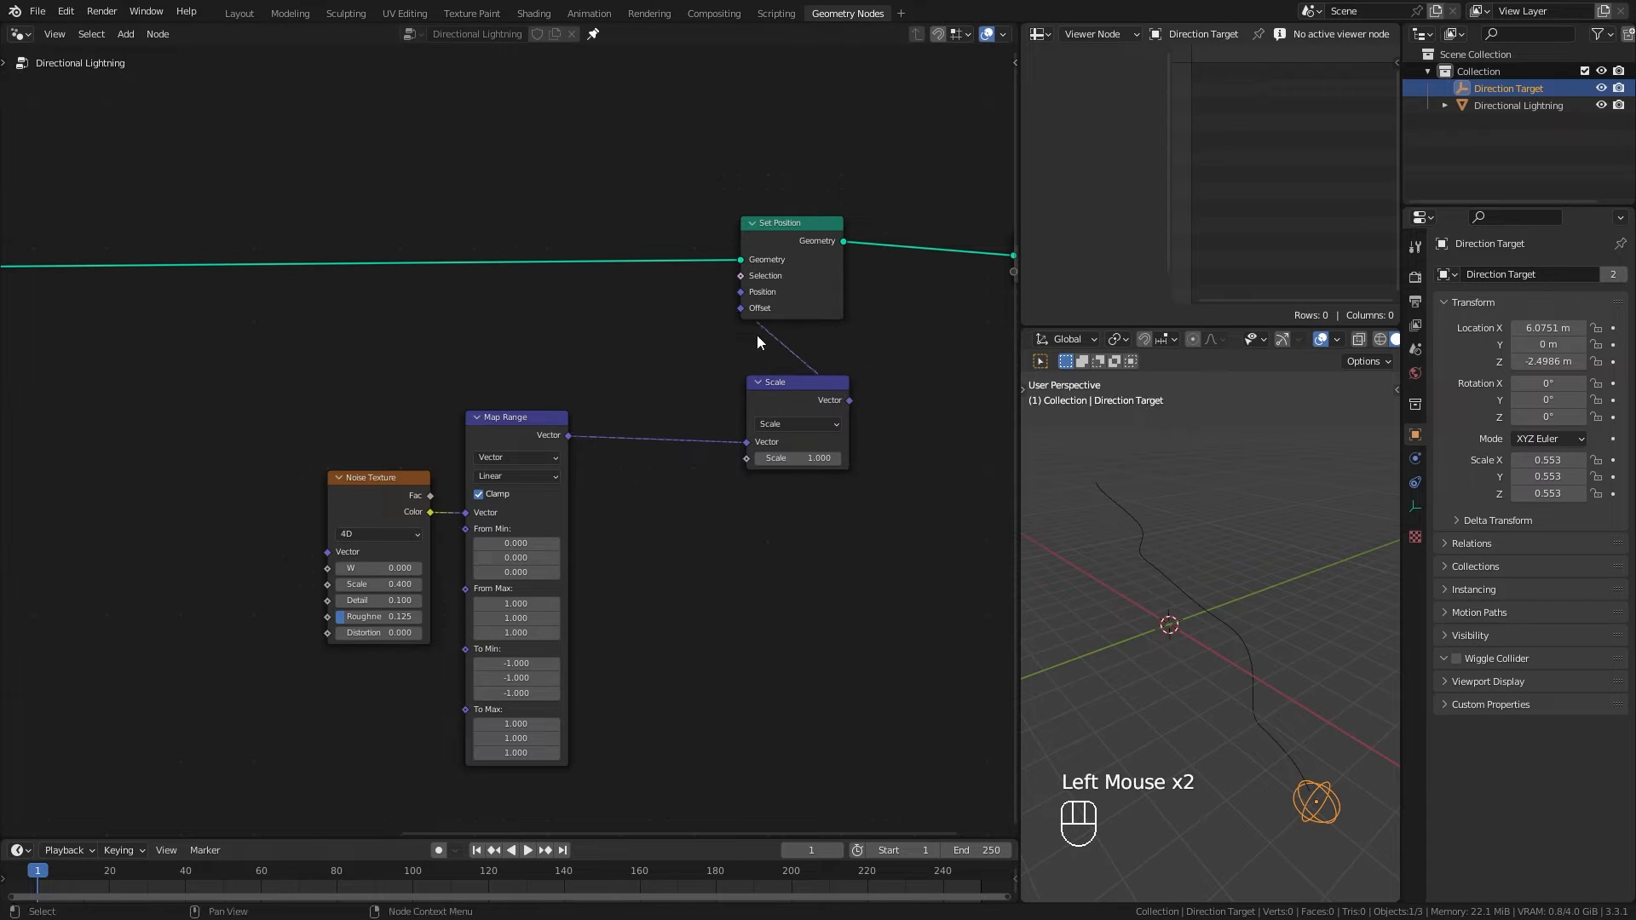
click(797, 458)
drag(797, 457, 806, 458)
middle_drag(708, 583, 724, 490)
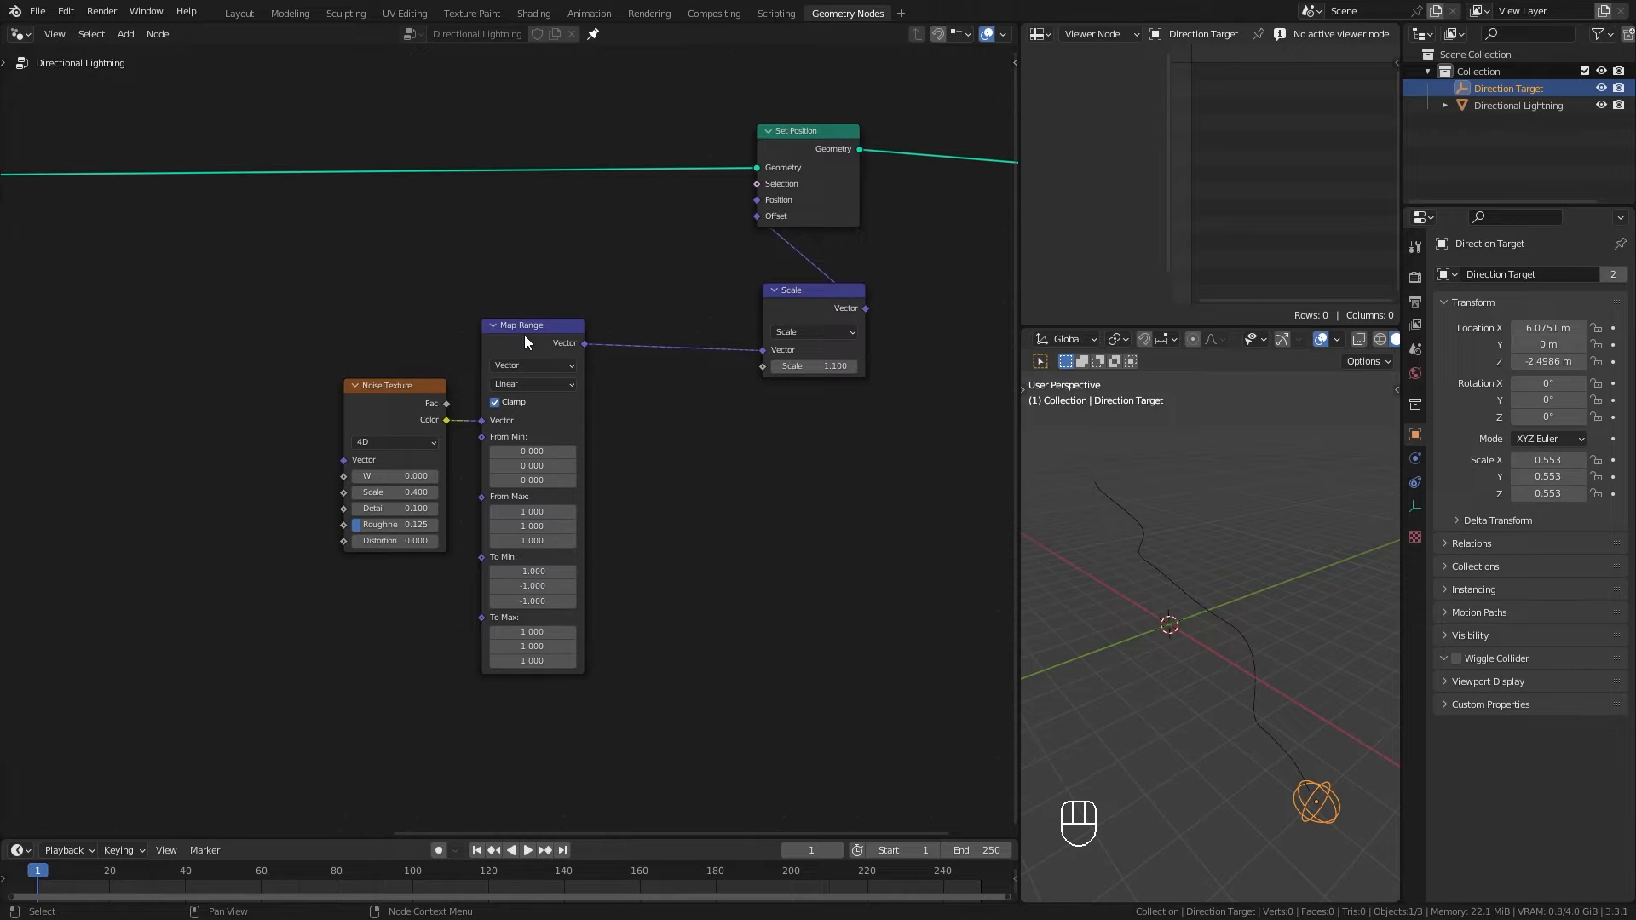
Step: Arrange the Map Range directly below the Scale node and place the Noise Texture beside it
drag(524, 340, 796, 398)
middle_drag(634, 516, 586, 434)
drag(354, 305, 640, 369)
middle_drag(561, 308, 519, 393)
middle_drag(419, 381, 448, 385)
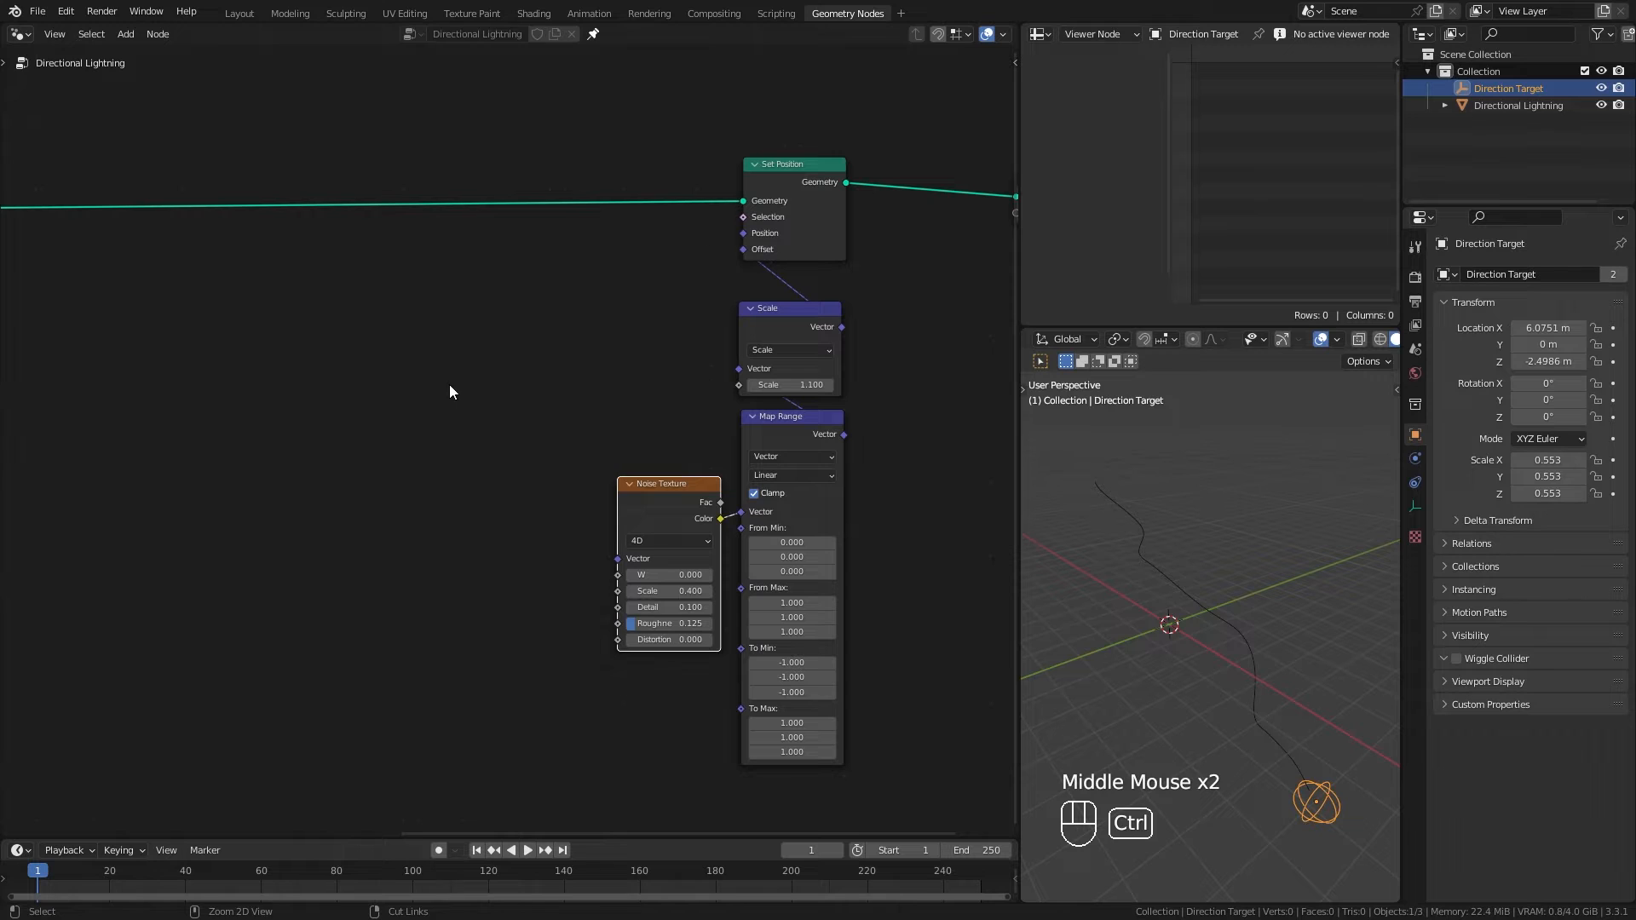
Step: Add a Spline Parameter node and feed its Factor through a Math Multiply node into the Scale node's Scale input
key(shift+a)
mouse_move(383, 138)
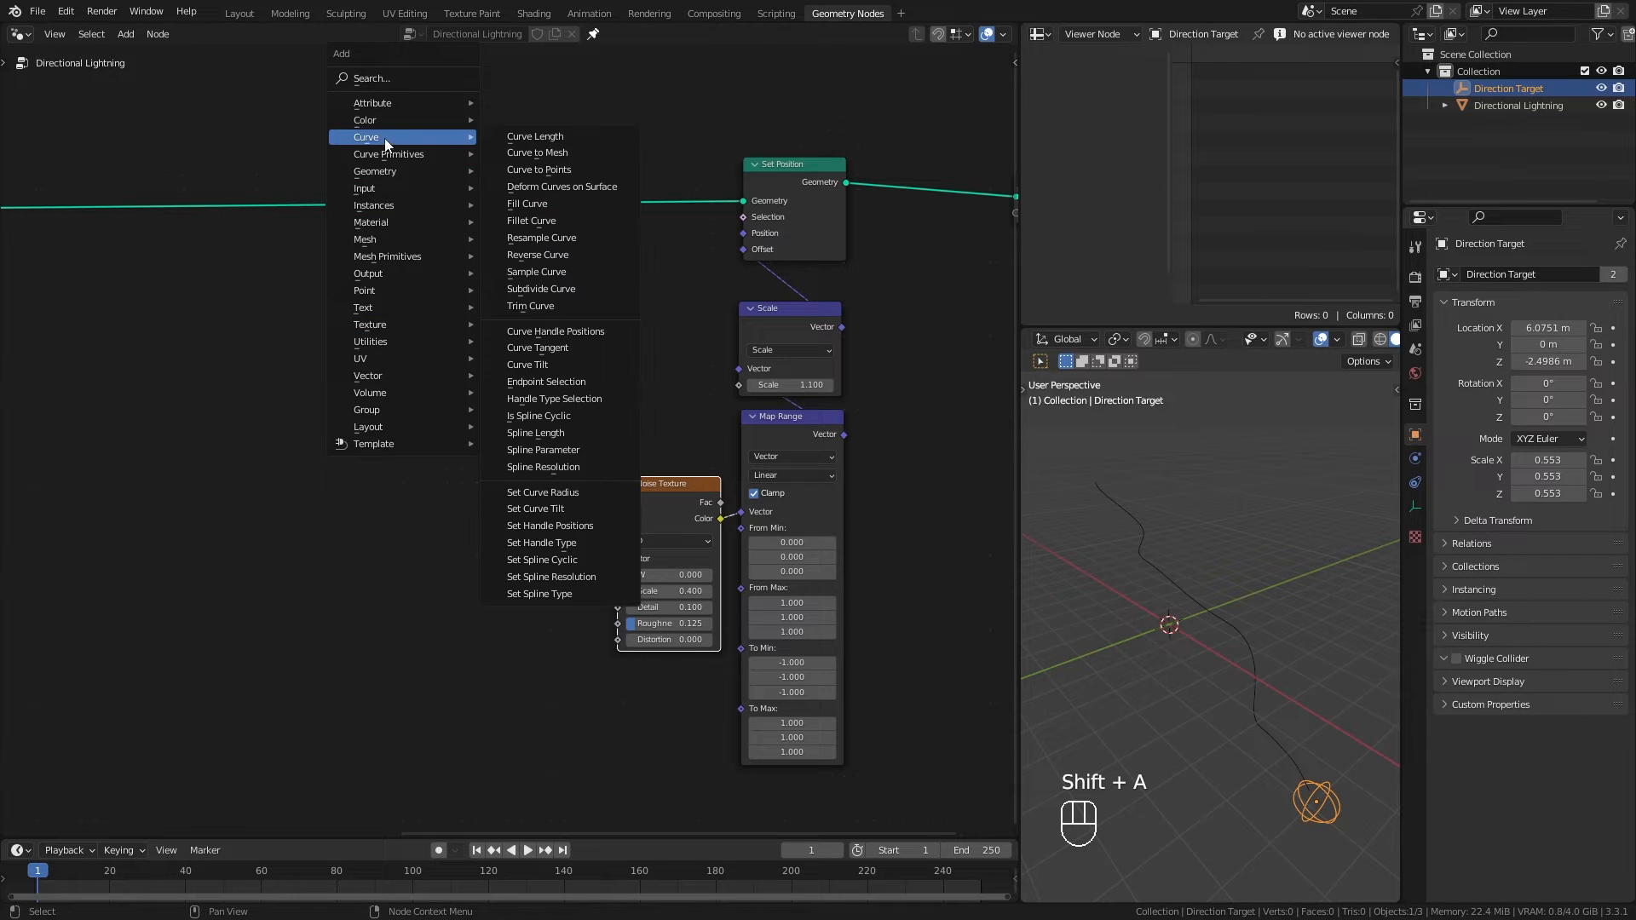
click(535, 467)
click(472, 397)
drag(469, 403, 534, 357)
text(mul)
click(577, 391)
click(578, 373)
drag(633, 350, 747, 389)
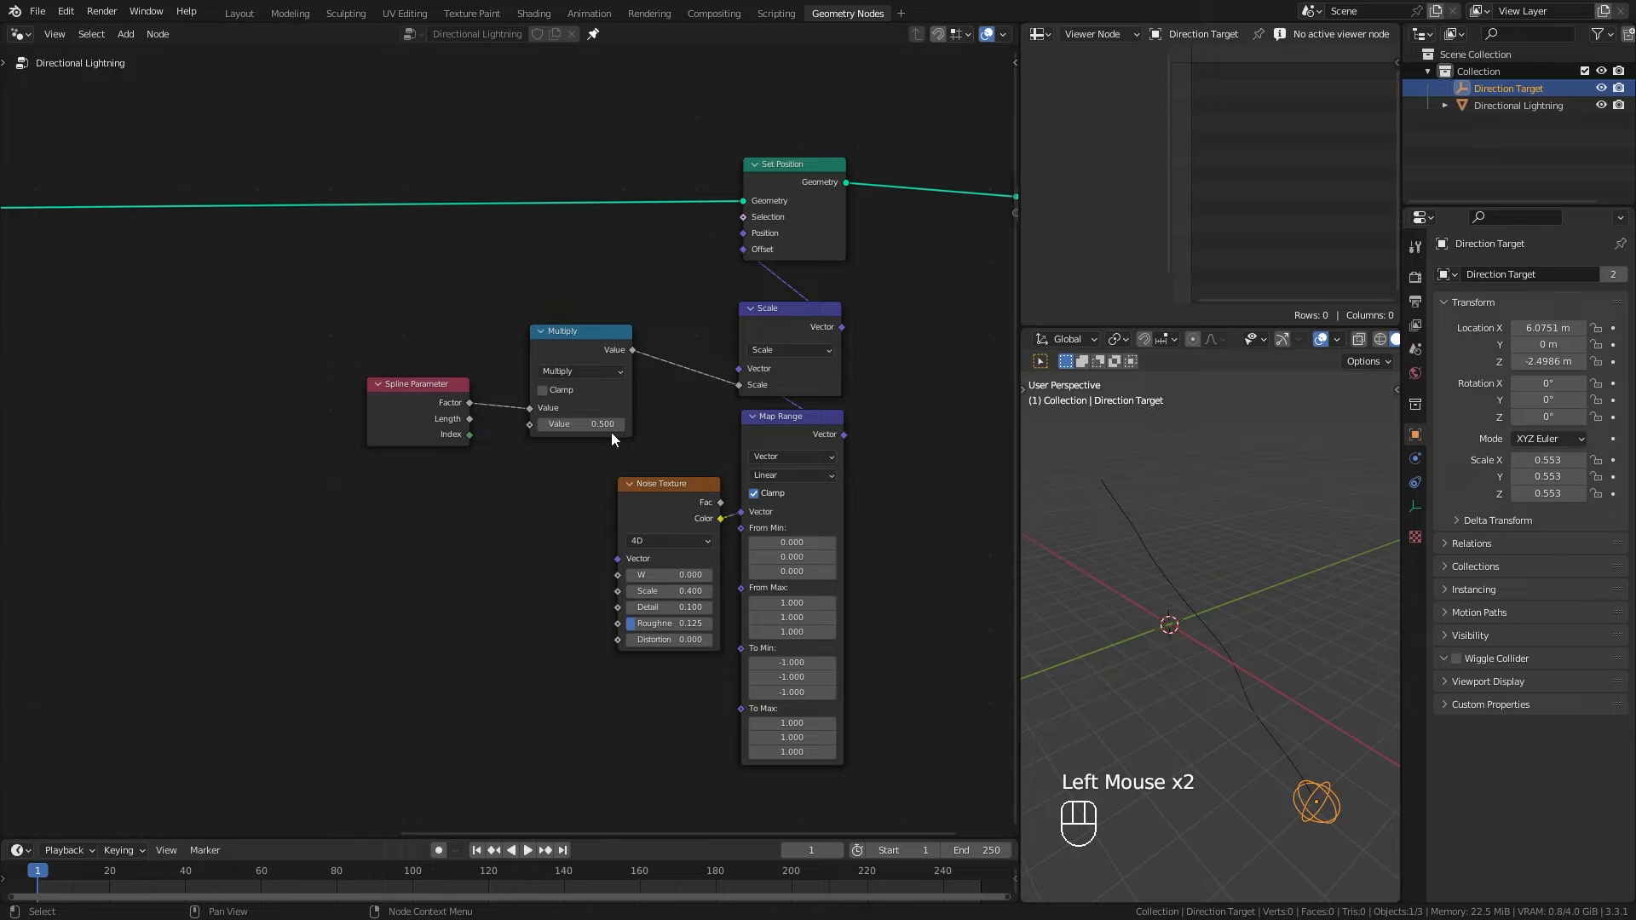
Step: Set the Multiply node's value to 2.8 and inspect the displaced curve near the Direction Target
drag(582, 425, 646, 425)
mouse_move(415, 412)
mouse_down()
mouse_move(385, 409)
mouse_move(422, 426)
mouse_up()
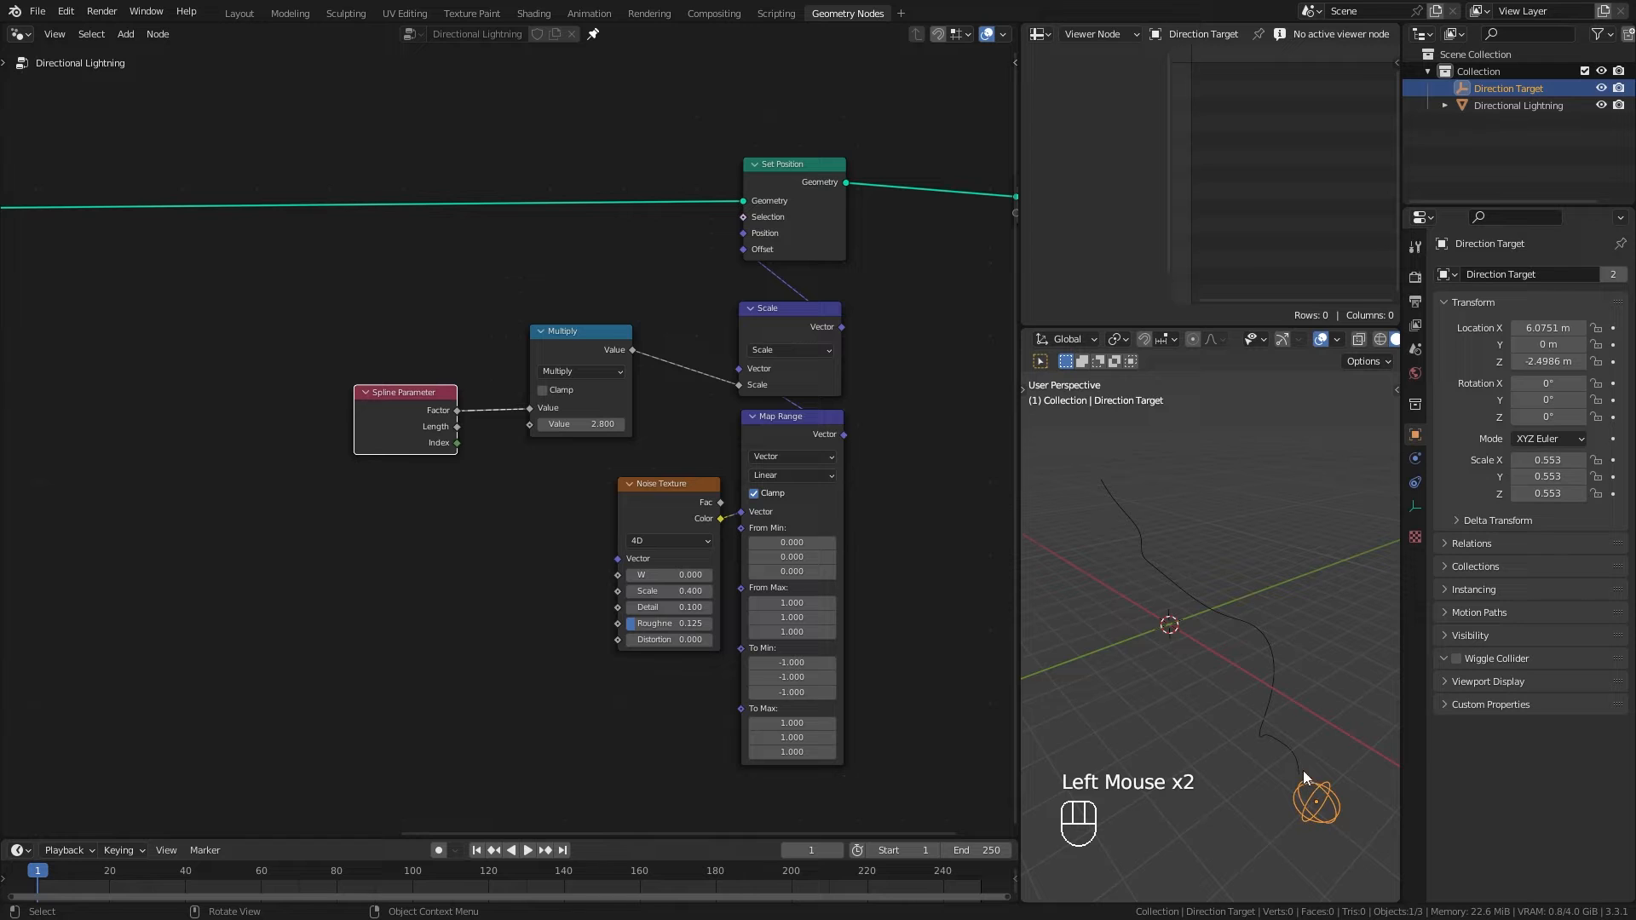
middle_drag(1267, 749, 1242, 641)
scroll(1275, 709, up, 2)
scroll(1238, 565, down, 2)
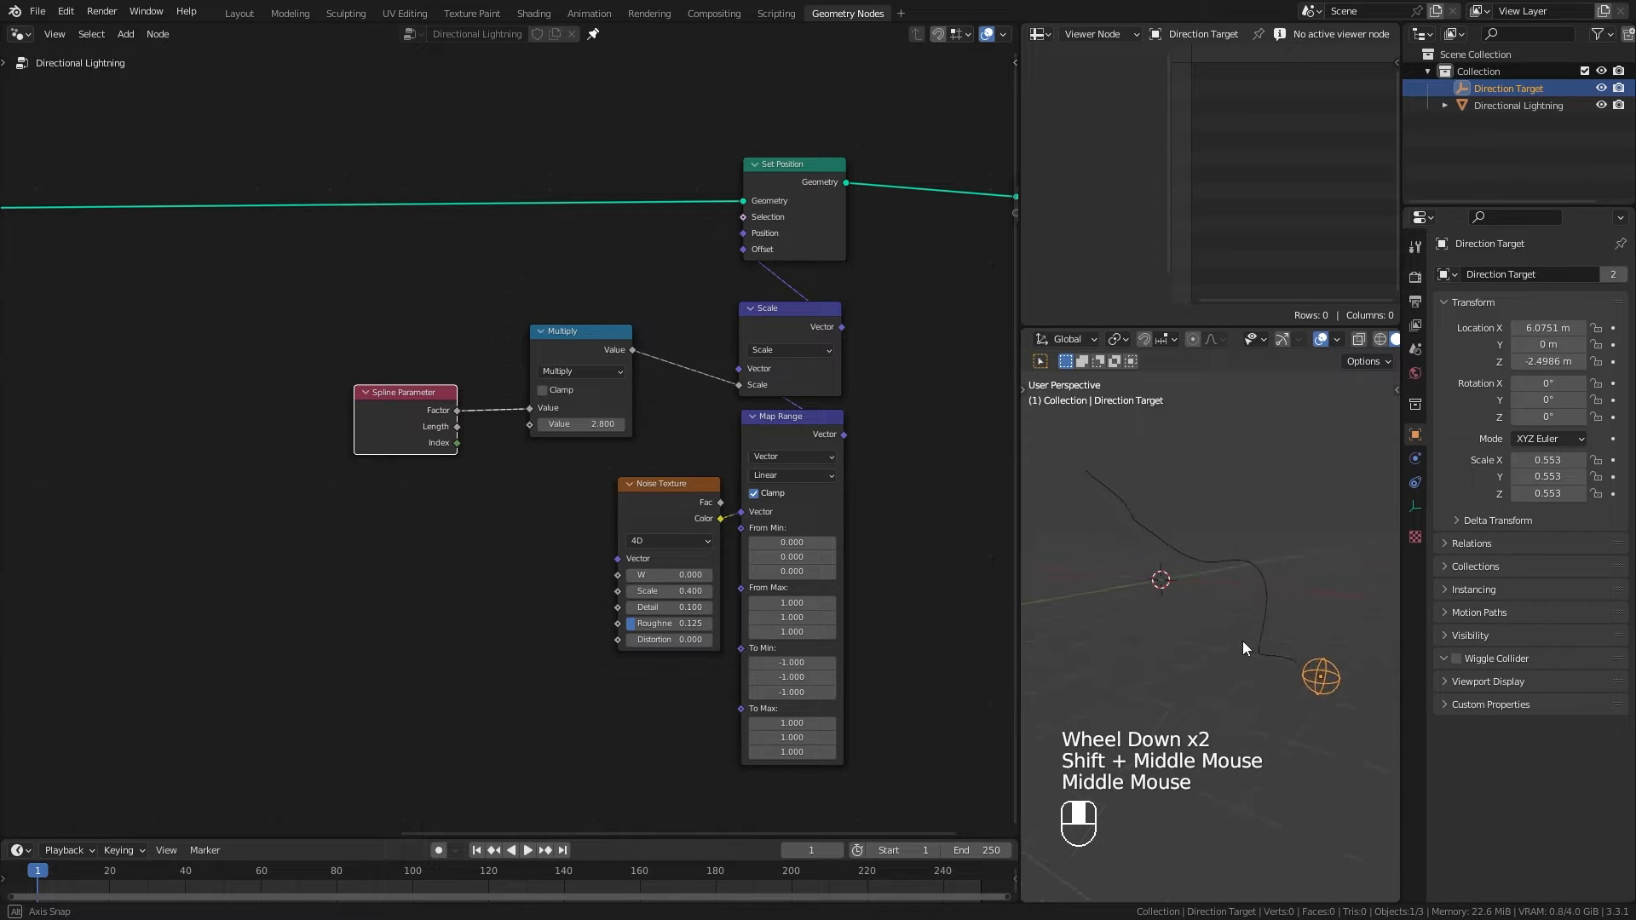
Step: Insert a Float Curve between the Spline Parameter's Factor and the first Value input of the Multiply node
drag(418, 408, 350, 548)
text(flo)
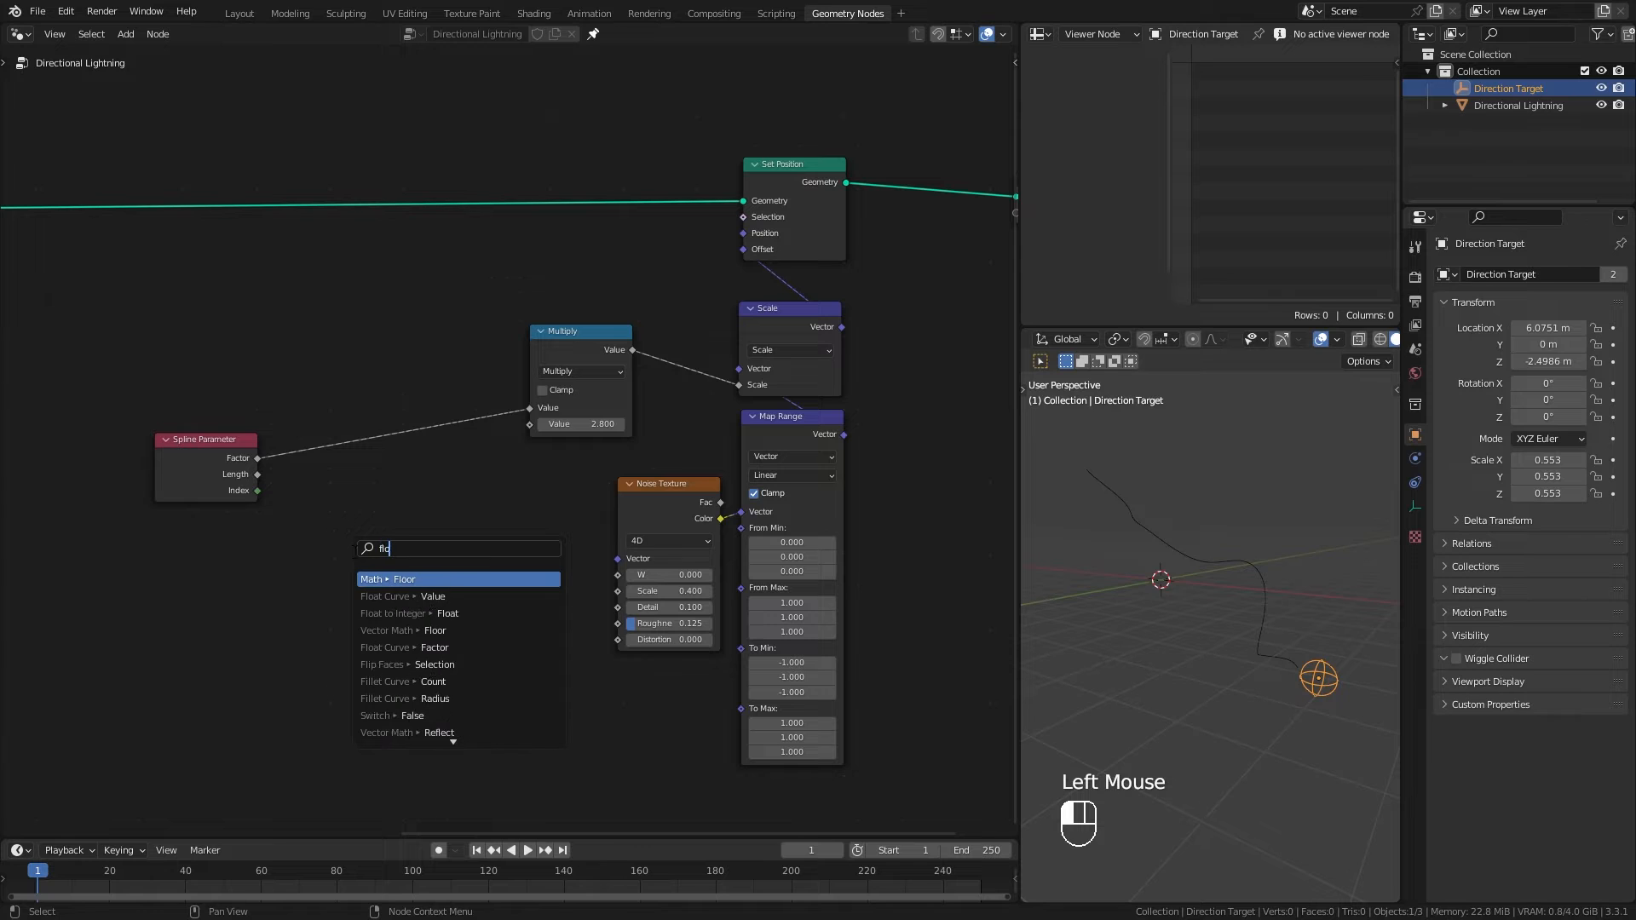
click(400, 597)
click(392, 381)
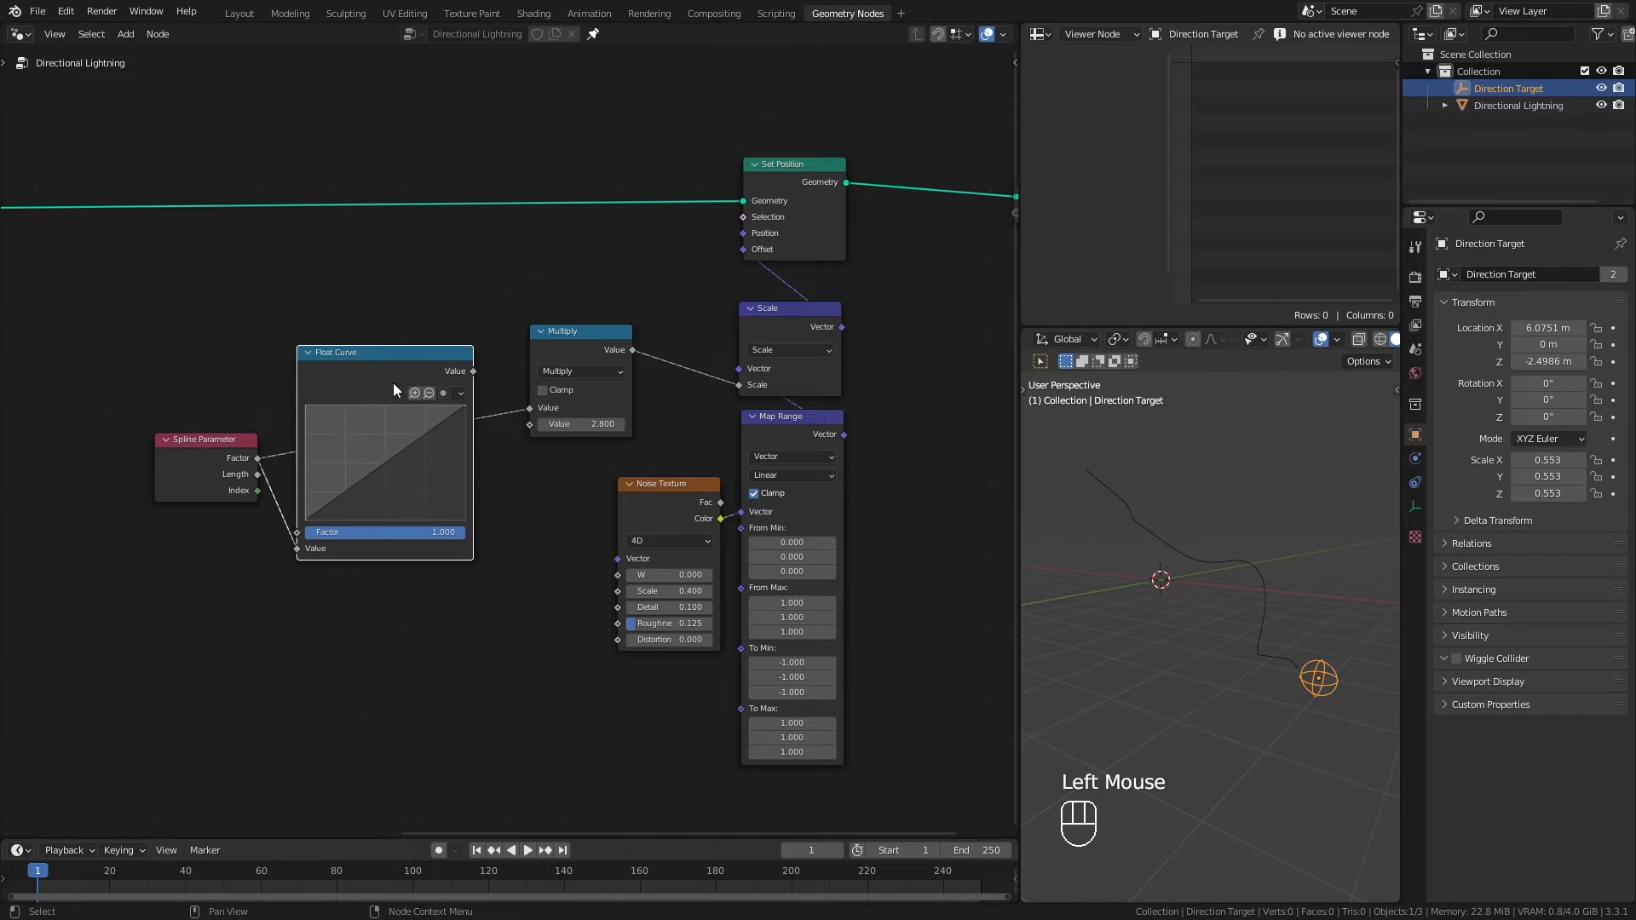
drag(473, 371, 531, 408)
click(534, 423)
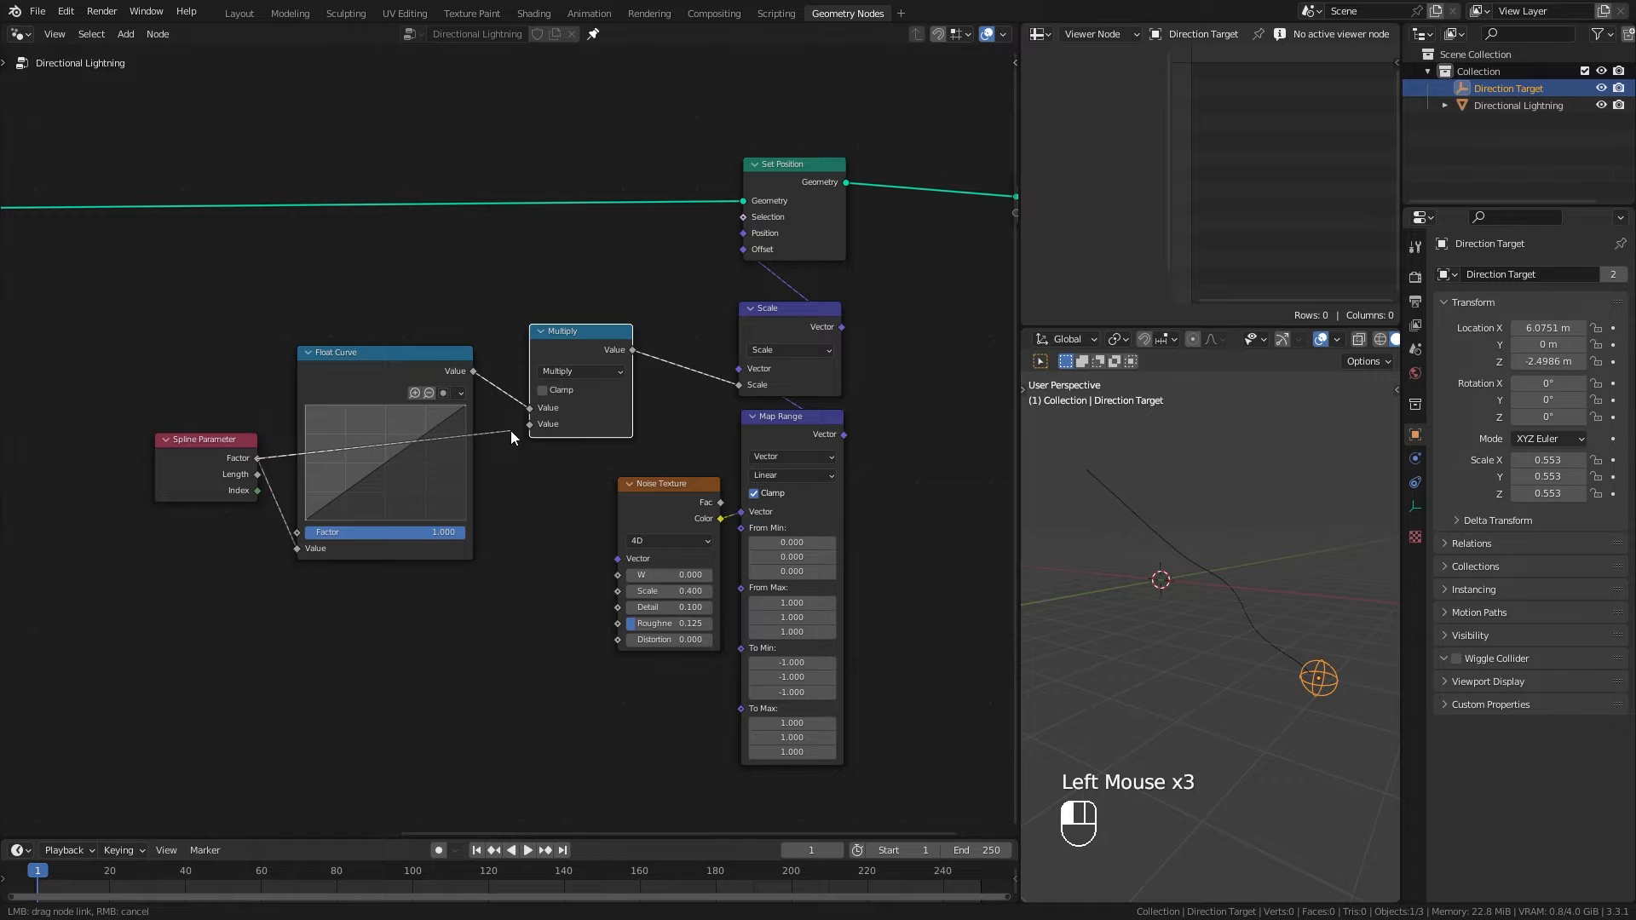
Step: Bow the Float Curve upward with a point at about 0.38, 0.68, set Multiply to 1.04 and vary the noise's W
drag(408, 368, 423, 370)
drag(406, 462, 385, 446)
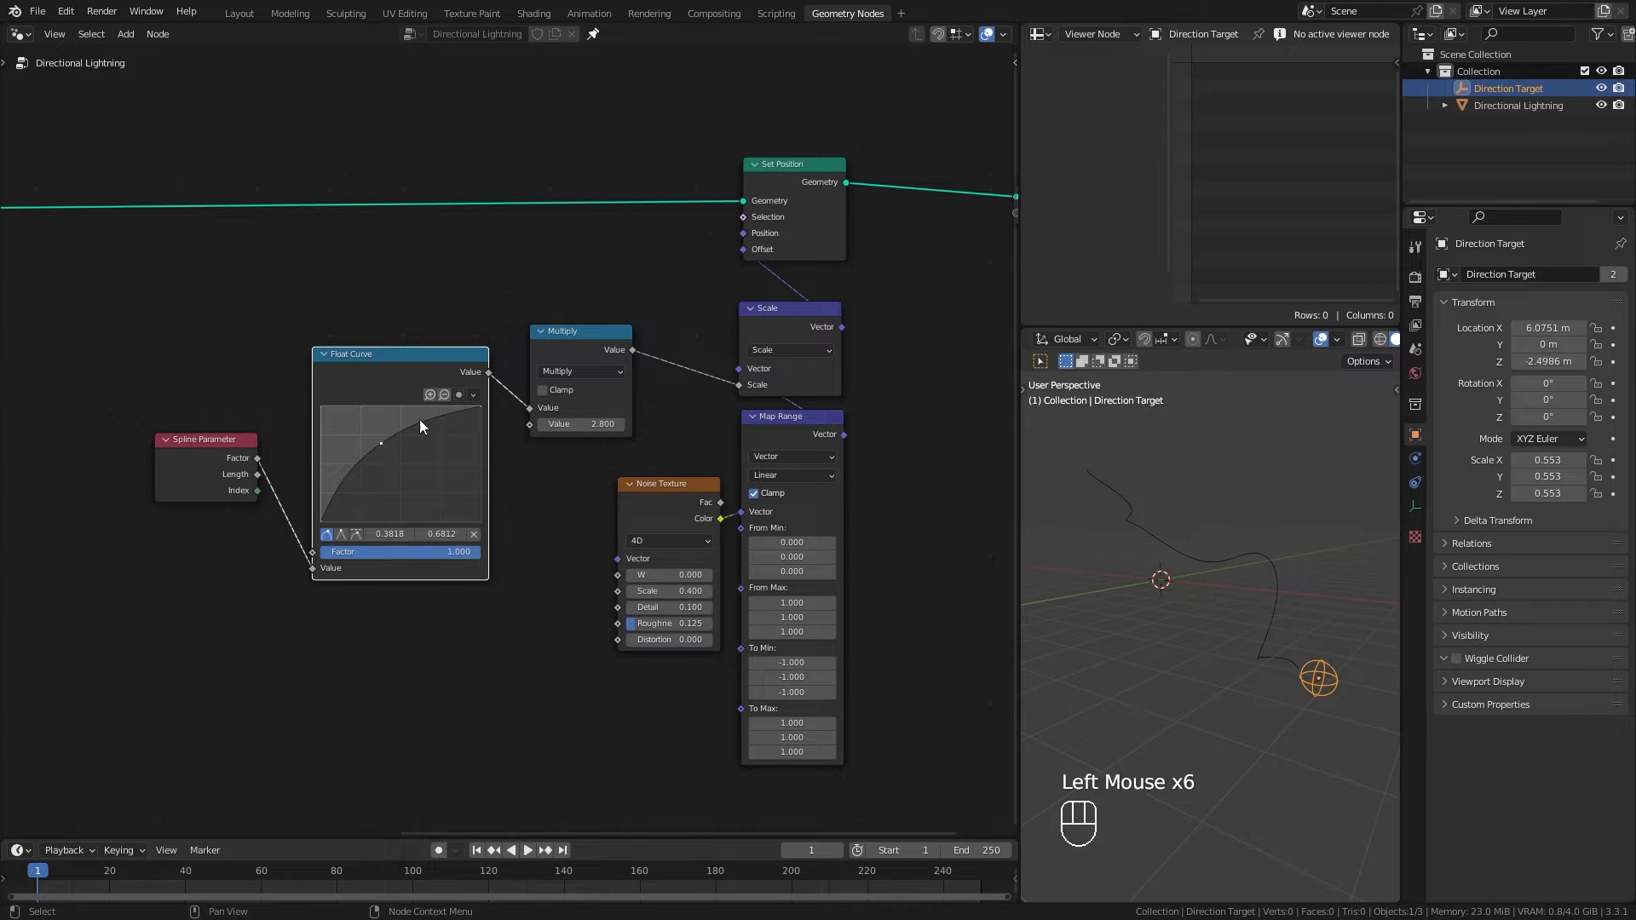
shift+drag(581, 425, 512, 424)
drag(682, 574, 733, 575)
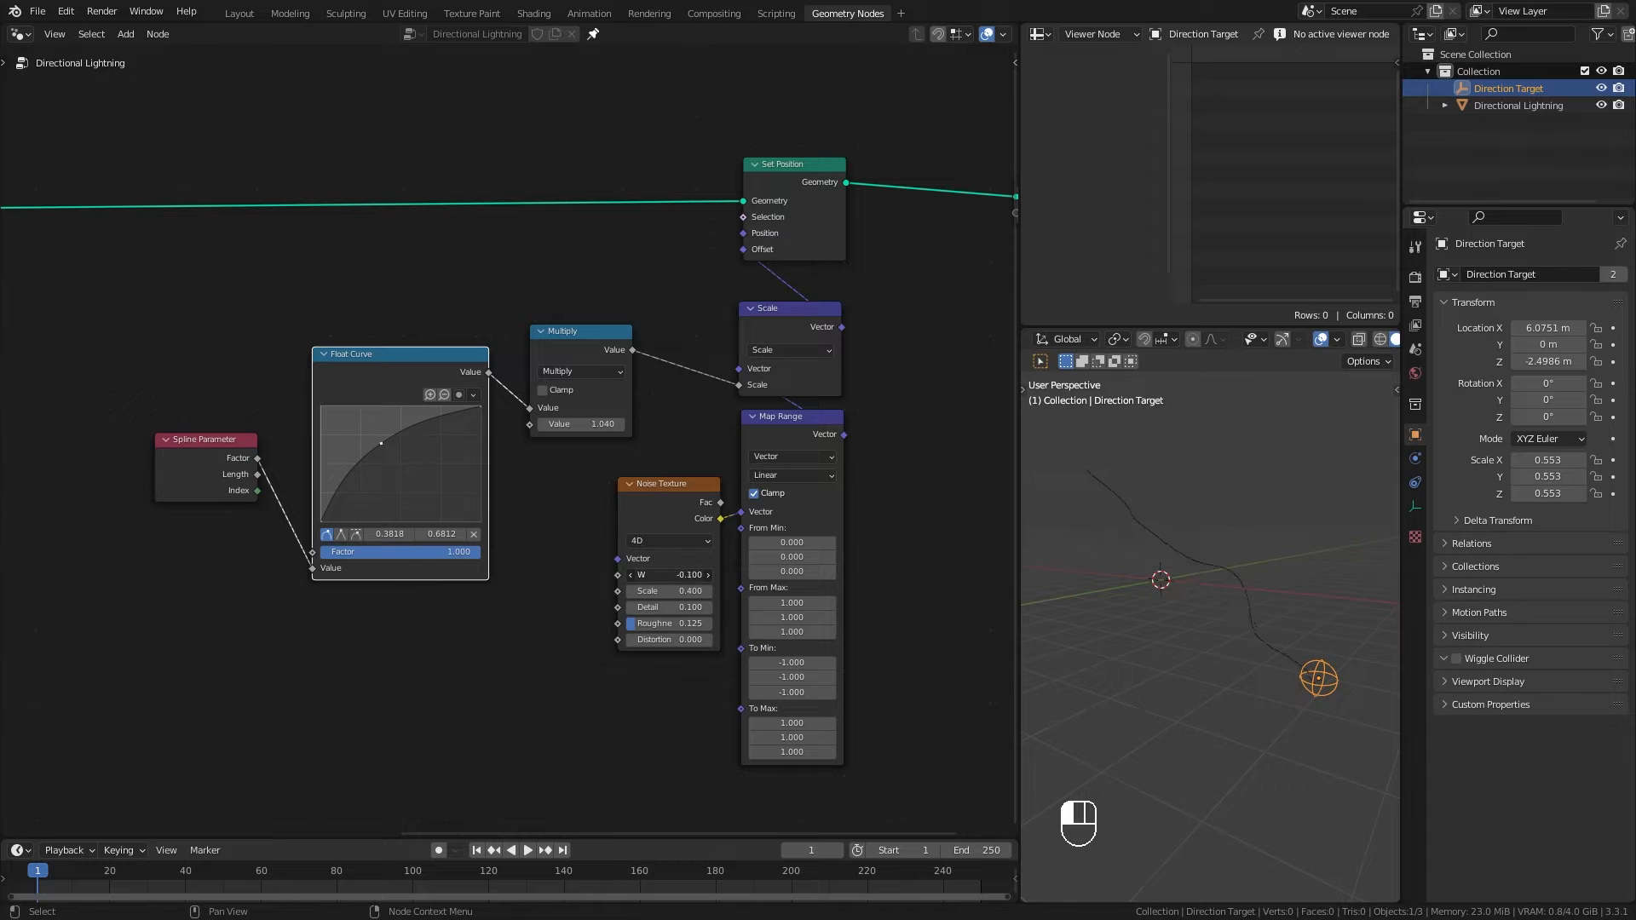
Step: Space out the Spline Parameter, Float Curve, Multiply and Noise Texture nodes to tidy the displacement setup
drag(201, 440, 239, 510)
drag(401, 355, 412, 320)
drag(582, 332, 621, 351)
middle_drag(597, 528, 574, 388)
drag(638, 344, 593, 408)
scroll(494, 494, up, 2)
Step: Add a Scene Time node, connect its Seconds output to the Noise Texture's W, and move to frame 2
key(shift+a)
text(scen)
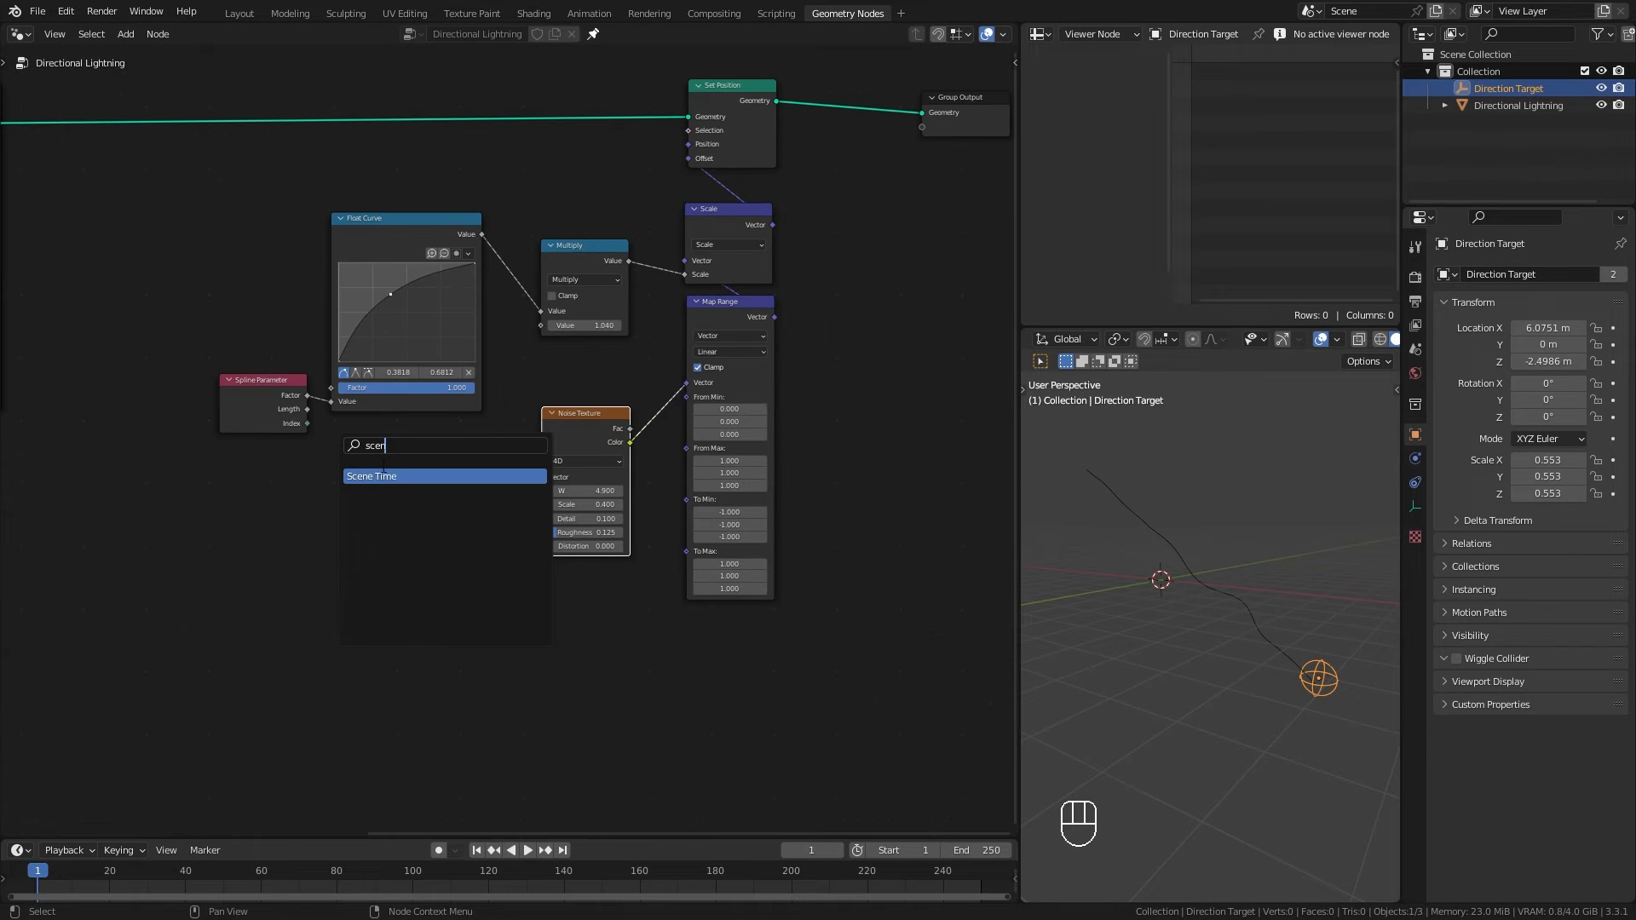
key(Return)
click(334, 520)
drag(343, 522, 543, 490)
mouse_move(39, 872)
mouse_down()
mouse_move(714, 873)
mouse_move(41, 871)
mouse_up()
Step: Insert a Math Multiply node between Scene Time's Seconds output and the Noise Texture's W input
drag(302, 511, 254, 498)
key(q)
click(341, 524)
click(387, 491)
click(419, 517)
click(418, 583)
Step: Set the Scene Time multiplier to 32.8 and play the animation to preview the moving noise
drag(256, 512, 284, 515)
drag(402, 490, 397, 468)
drag(415, 541, 465, 541)
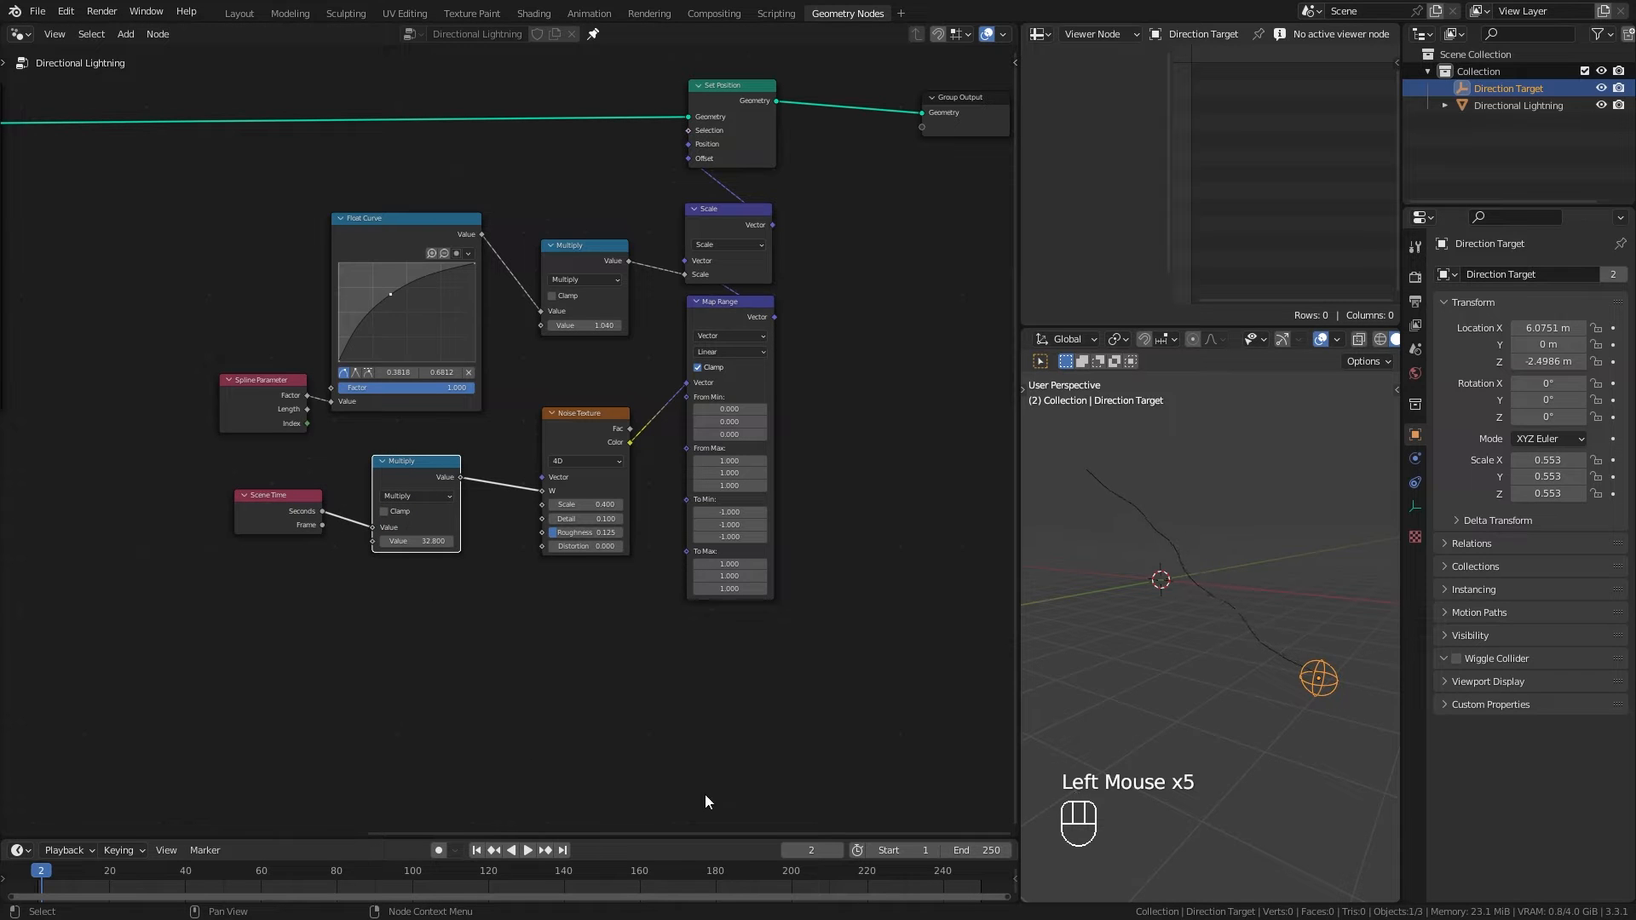
key(space)
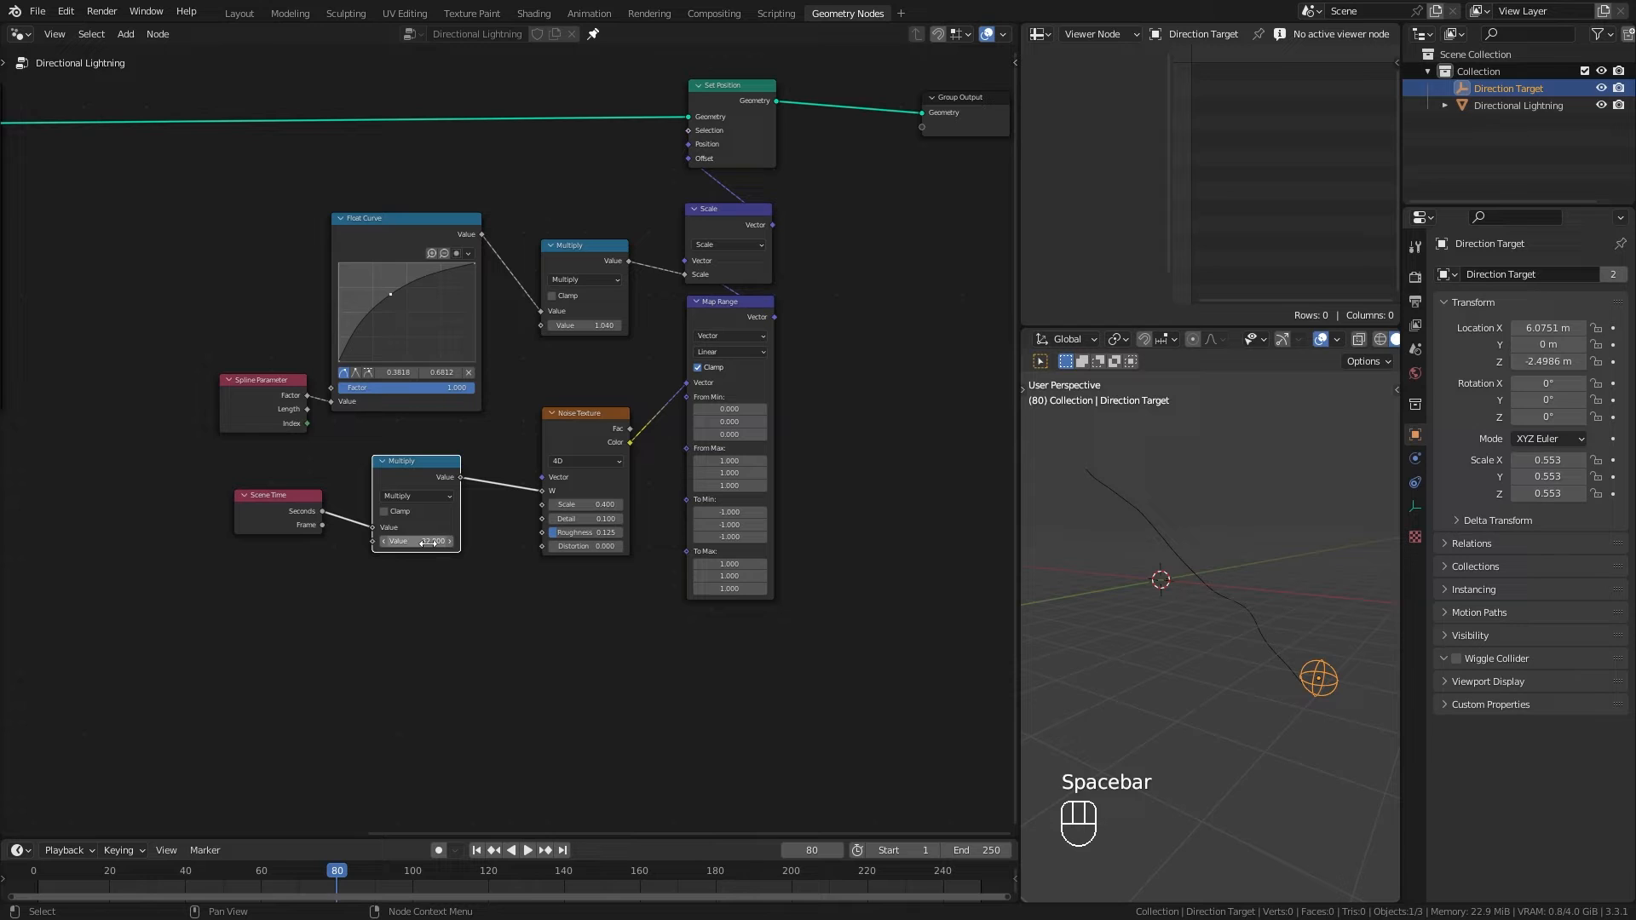
Step: Set the Scene Time multiplier to 0, return to the first frame, and line up the Scene Time and Multiply nodes
click(428, 542)
key(Return)
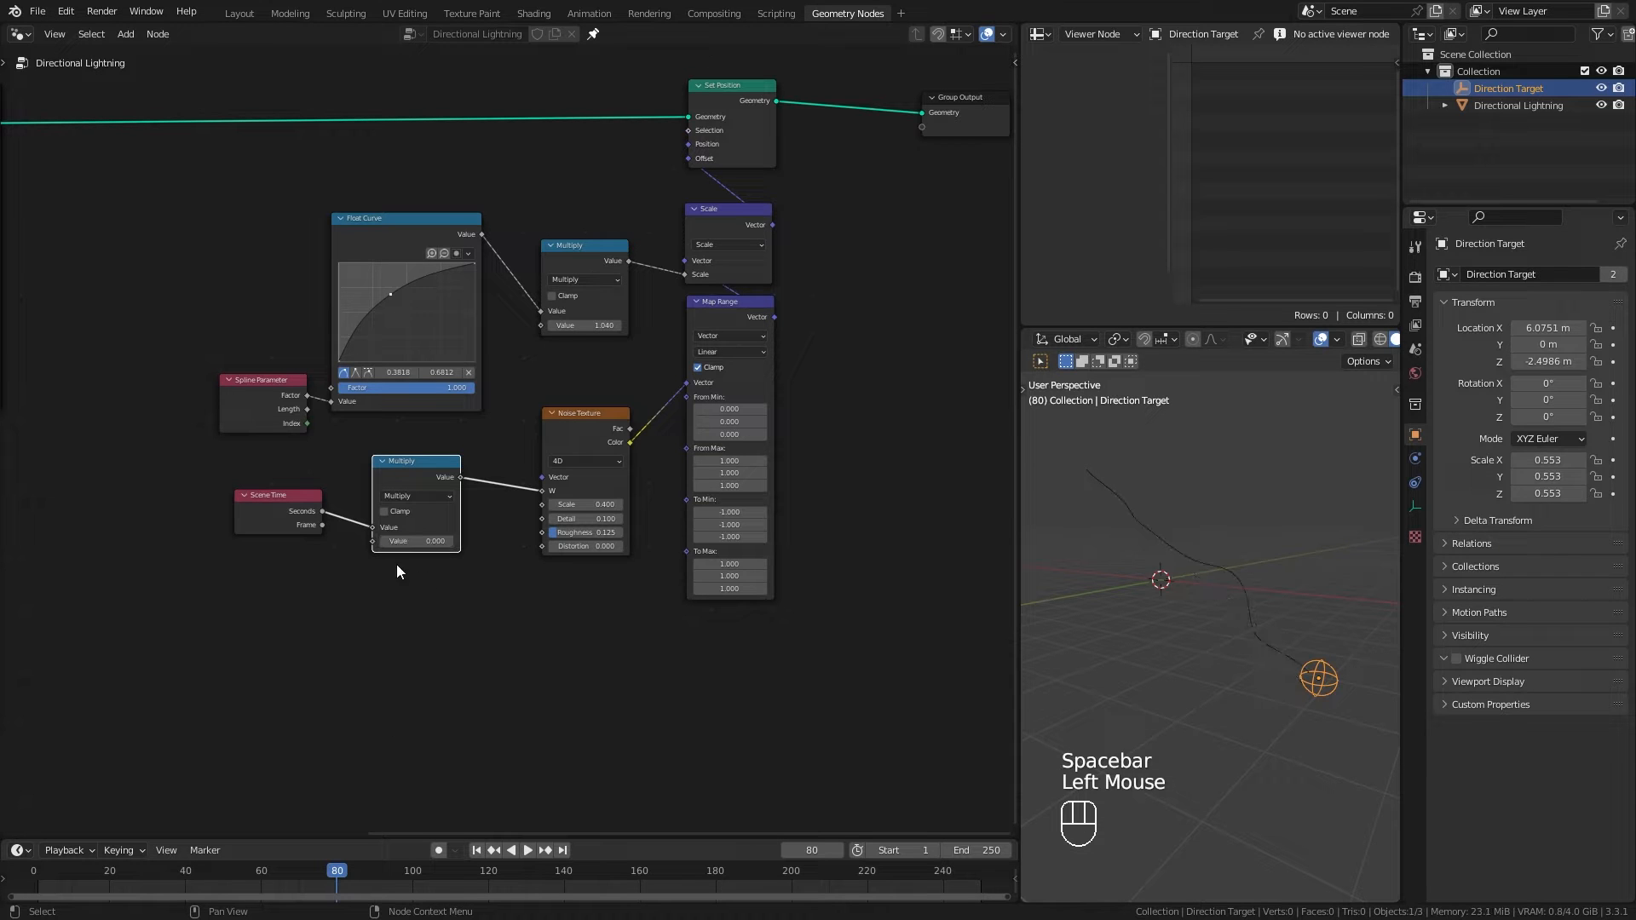
drag(269, 509, 285, 520)
click(476, 851)
drag(287, 526, 294, 527)
drag(386, 474, 420, 475)
drag(290, 534, 302, 542)
Step: Move the displacement nodes closer to the Main Branch frame and shift the Group Output farther away to make room
scroll(302, 542, down, 2)
middle_drag(302, 537, 397, 543)
drag(364, 160, 668, 675)
drag(669, 250, 563, 250)
click(716, 367)
middle_drag(869, 264, 713, 297)
drag(716, 291, 944, 290)
Step: Duplicate all the displacement nodes and insert the copied Set Position on the link before the Group Output
middle_drag(414, 632, 530, 606)
drag(563, 667, 229, 182)
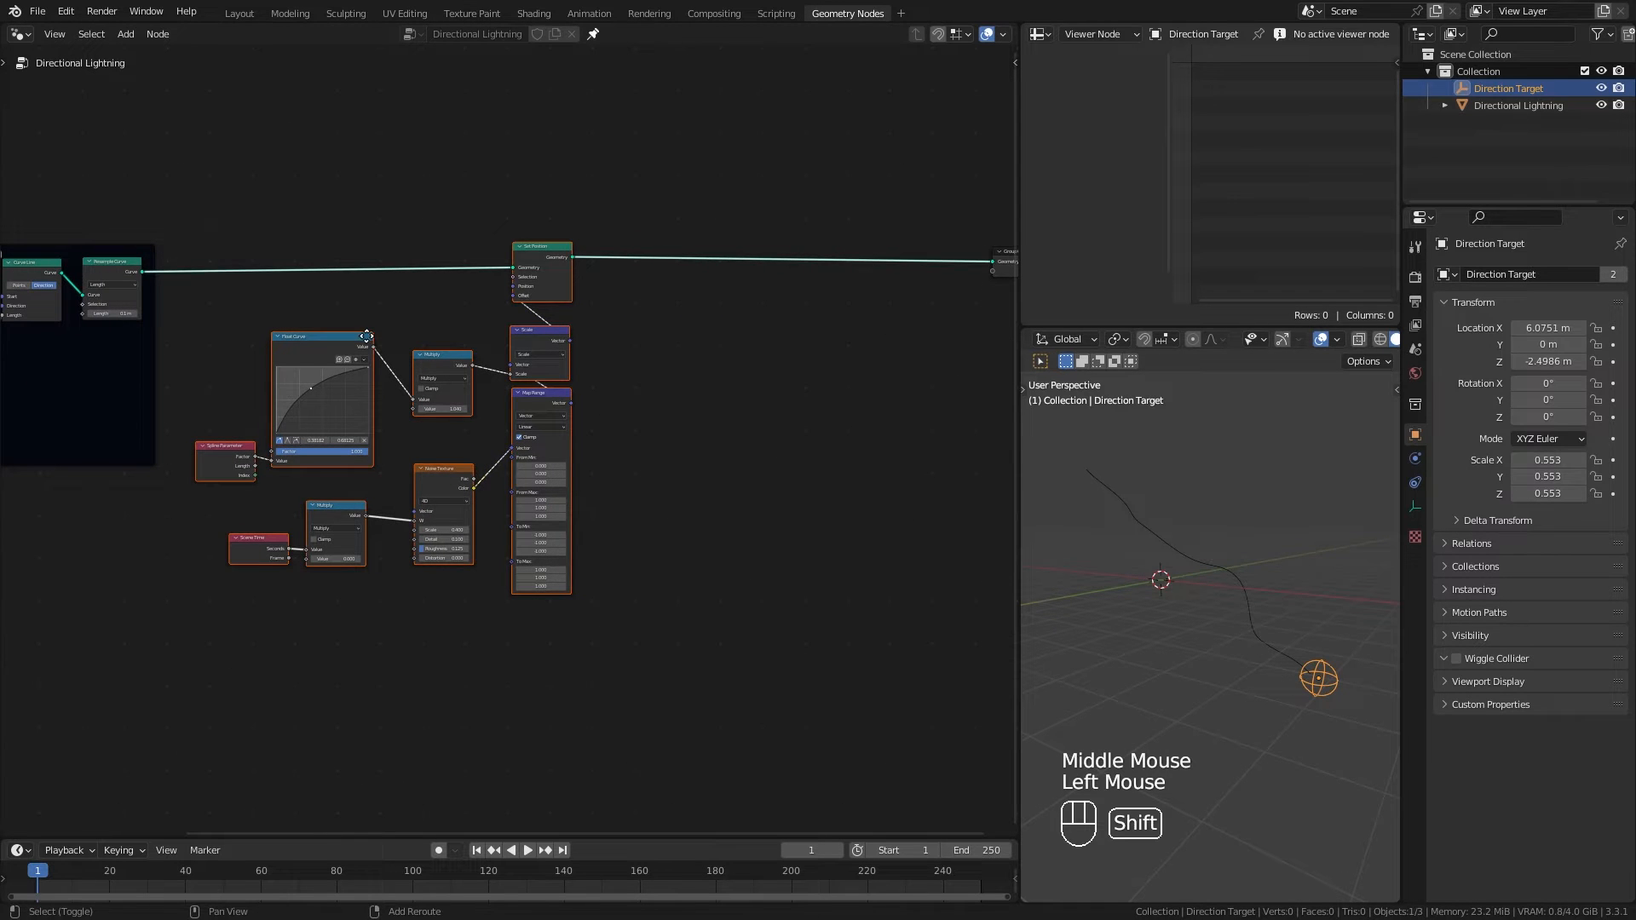
key(shift+d)
click(811, 310)
middle_drag(812, 313, 573, 400)
click(335, 339)
shift+drag(711, 331, 780, 348)
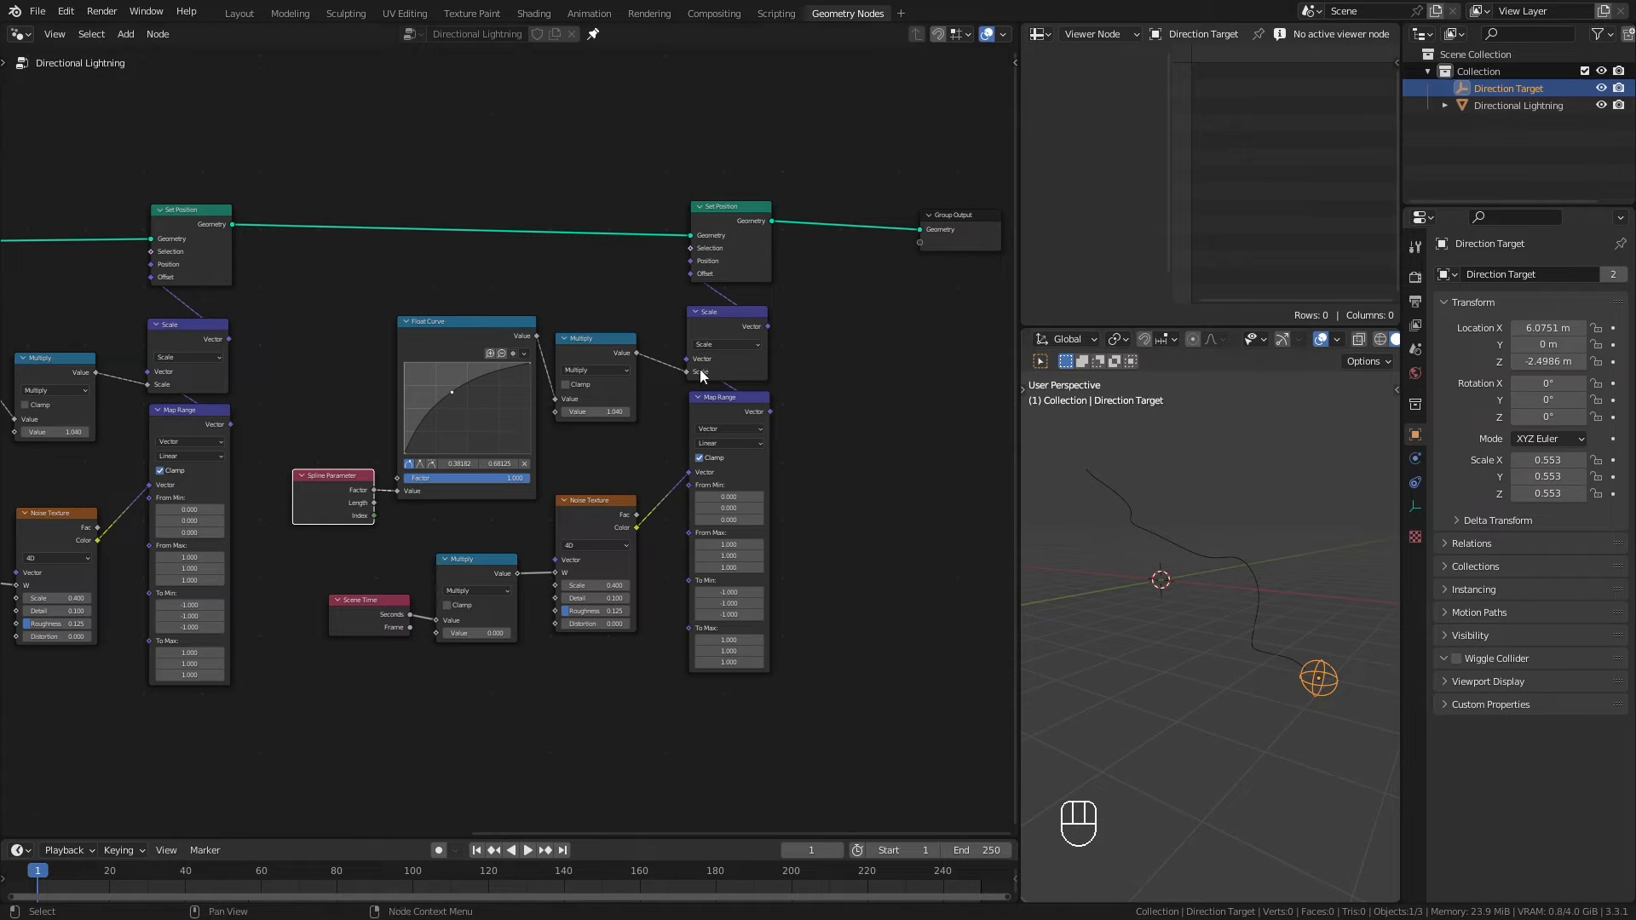
mouse_move(699, 372)
mouse_down()
mouse_move(641, 371)
mouse_move(687, 372)
mouse_up()
Step: Move the duplicated Float Curve's point to about 0.177, 1.0 and give it a vector handle
drag(446, 390, 427, 361)
click(420, 464)
scroll(587, 595, up, 1)
Step: Set the duplicated Noise Texture's Scale to 6.2 and the Multiply value after the duplicated Float Curve to 0.12
drag(615, 609, 740, 610)
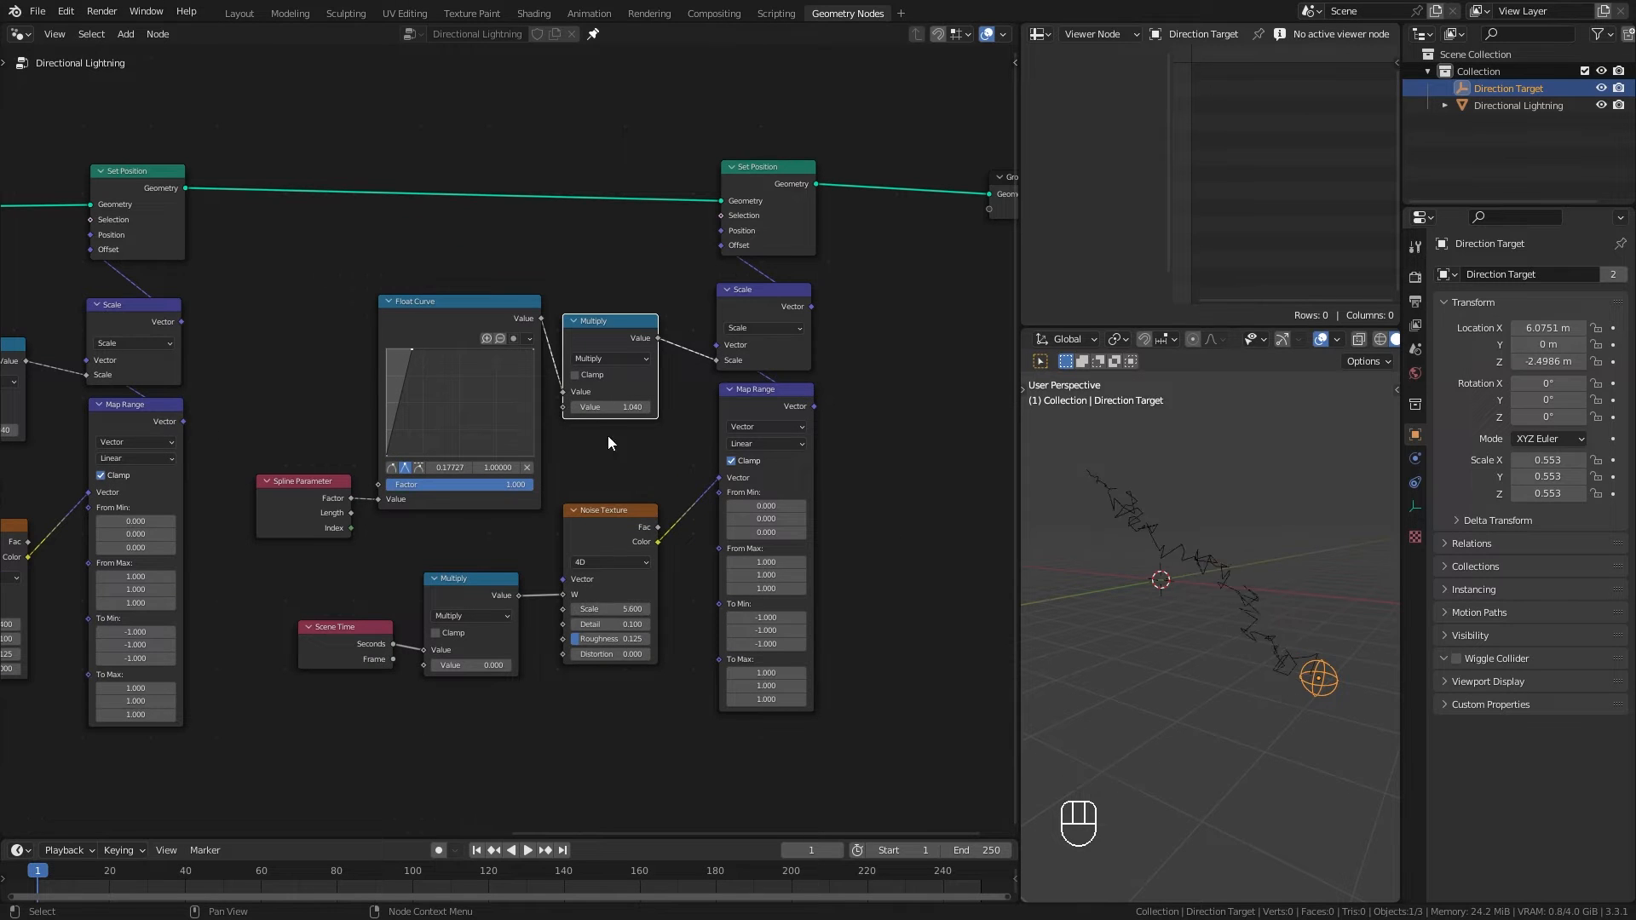
shift+drag(610, 406, 588, 407)
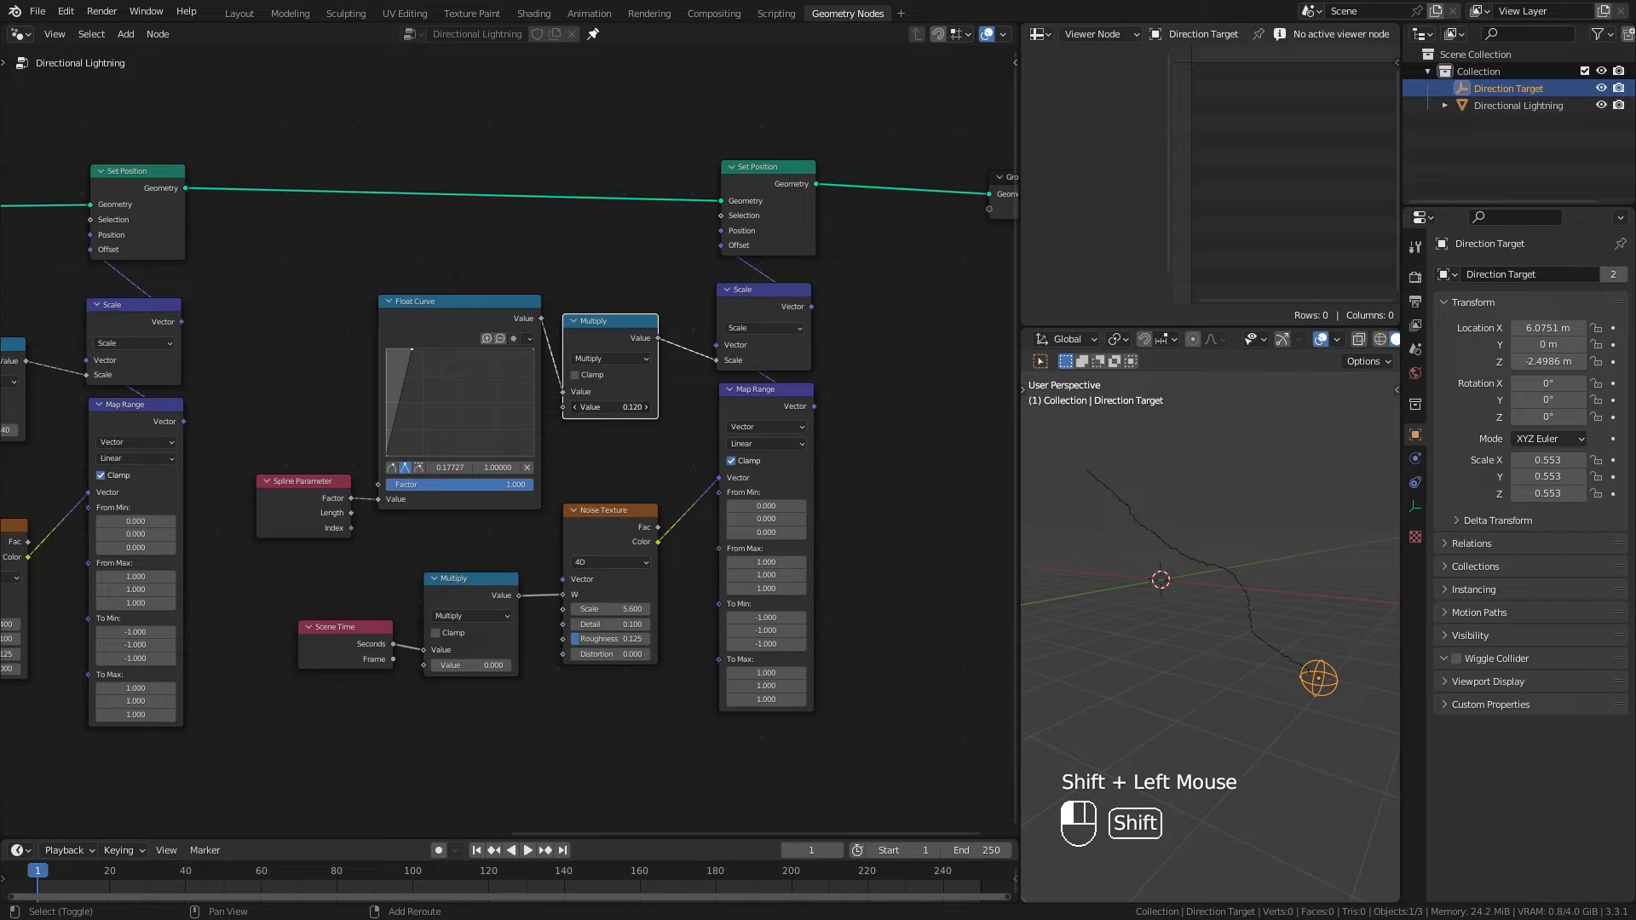
middle_drag(1273, 713, 1236, 677)
scroll(1144, 677, down, 2)
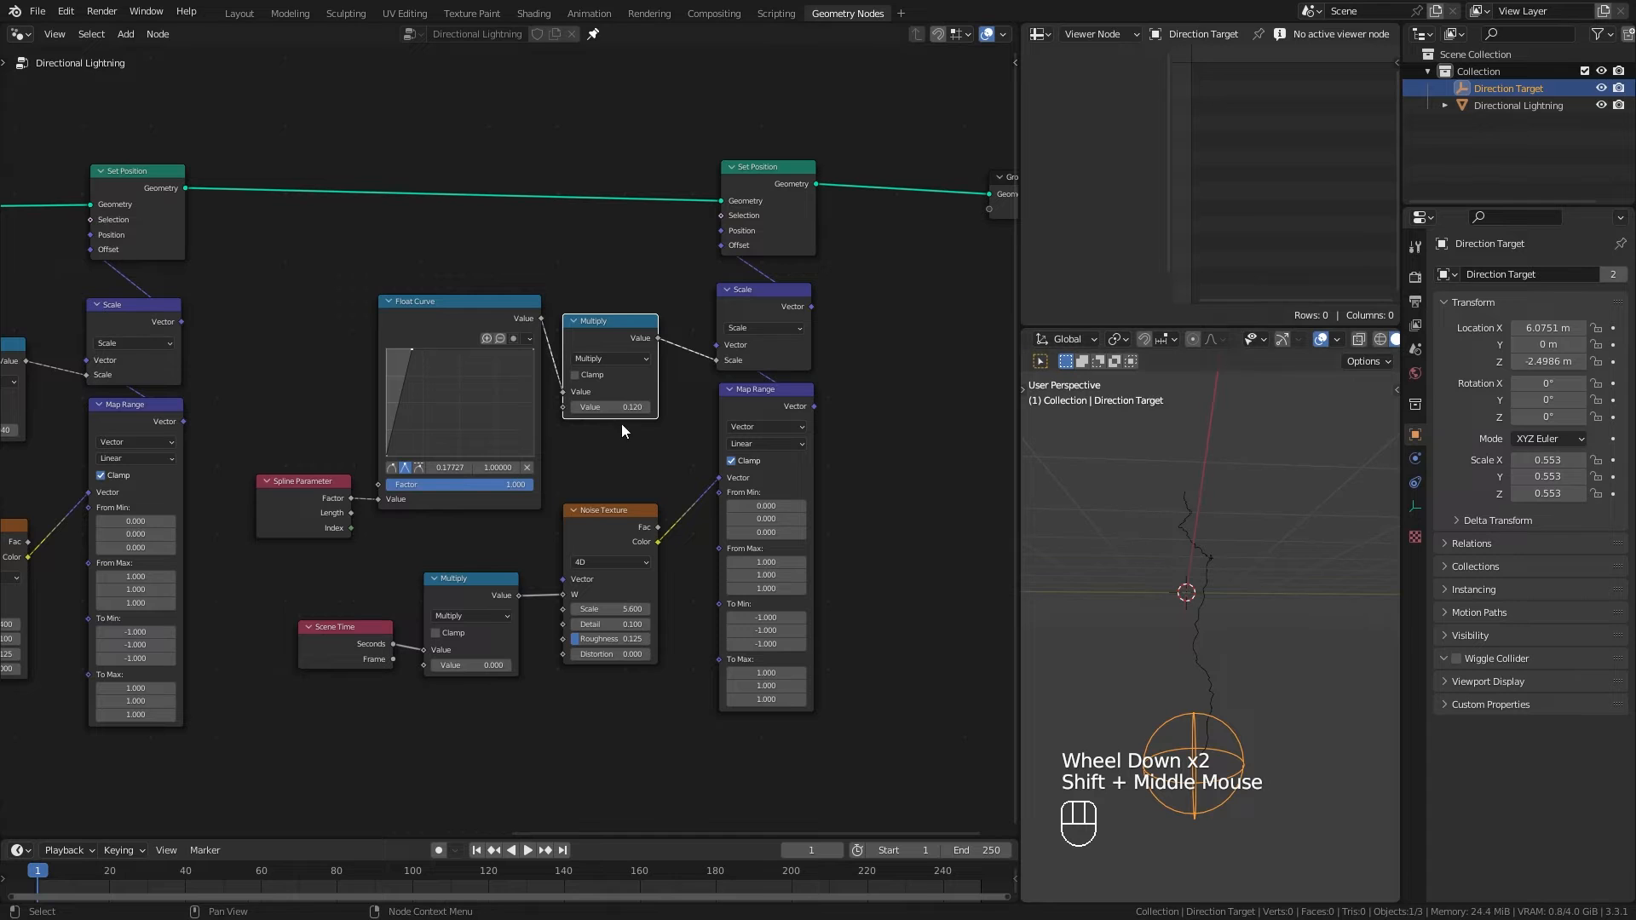
drag(610, 608, 641, 608)
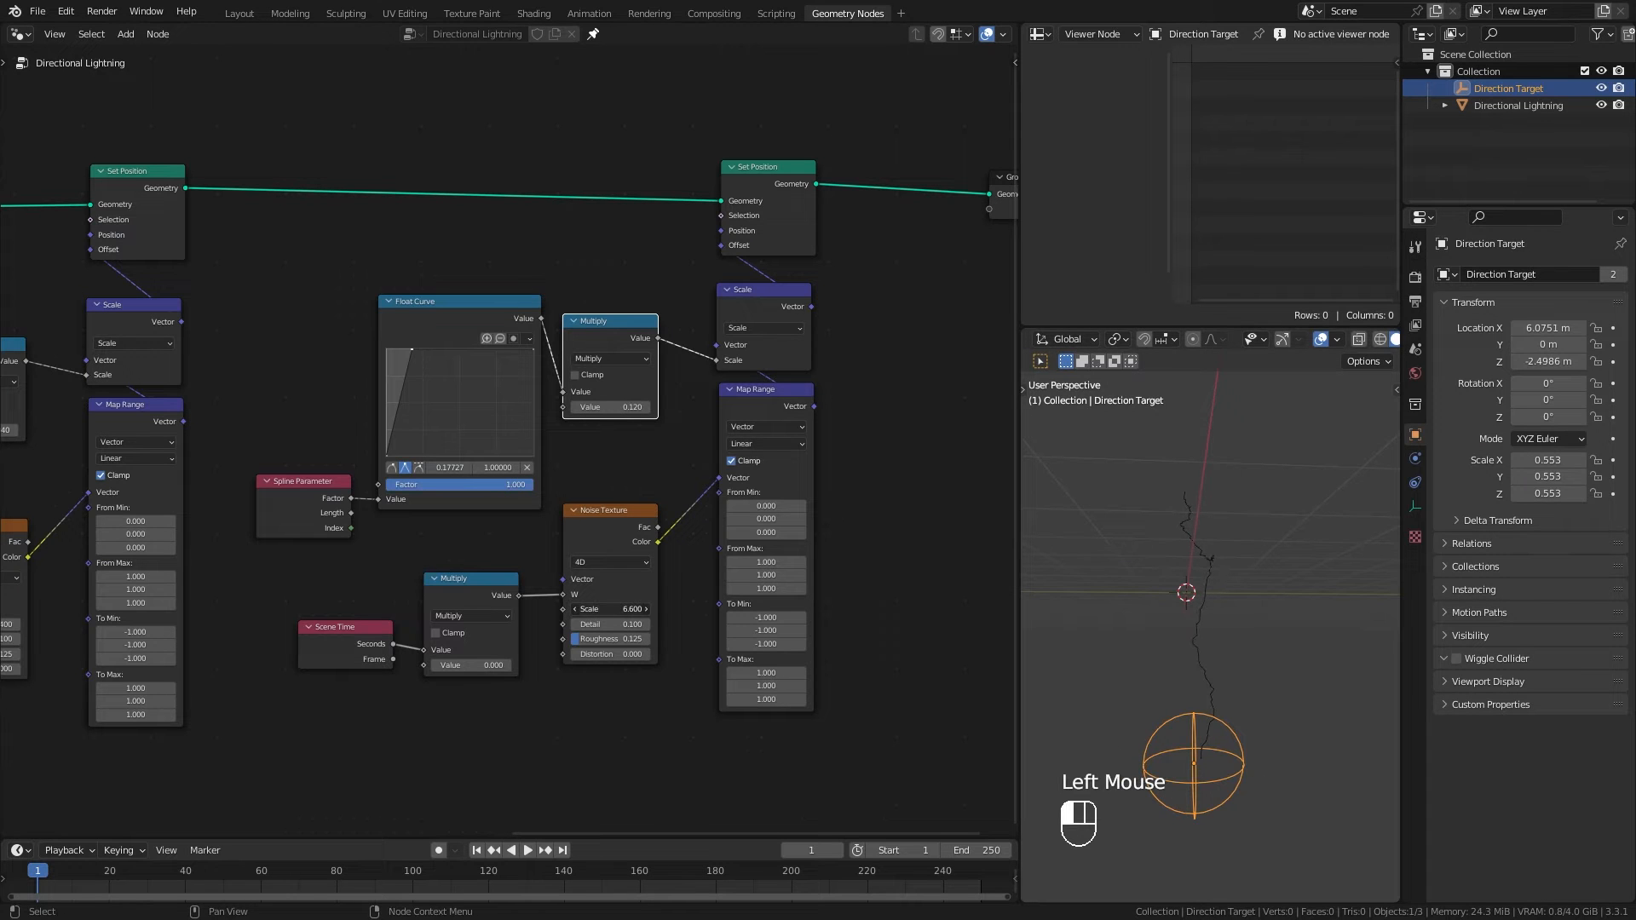
middle_drag(1167, 612, 1151, 652)
Step: Tidy the duplicated Noise Texture, Multiply and Scene Time nodes, and shift the duplicated Float Curve's upper point slightly right
drag(607, 512, 620, 511)
drag(469, 579, 504, 581)
drag(340, 629, 379, 635)
drag(411, 349, 432, 349)
Step: Move the Group Output far to the right, leaving a wide space after the second Set Position node
scroll(494, 451, down, 5)
drag(759, 319, 1001, 319)
middle_drag(980, 426, 848, 426)
middle_drag(1266, 720, 1301, 687)
scroll(1301, 687, up, 1)
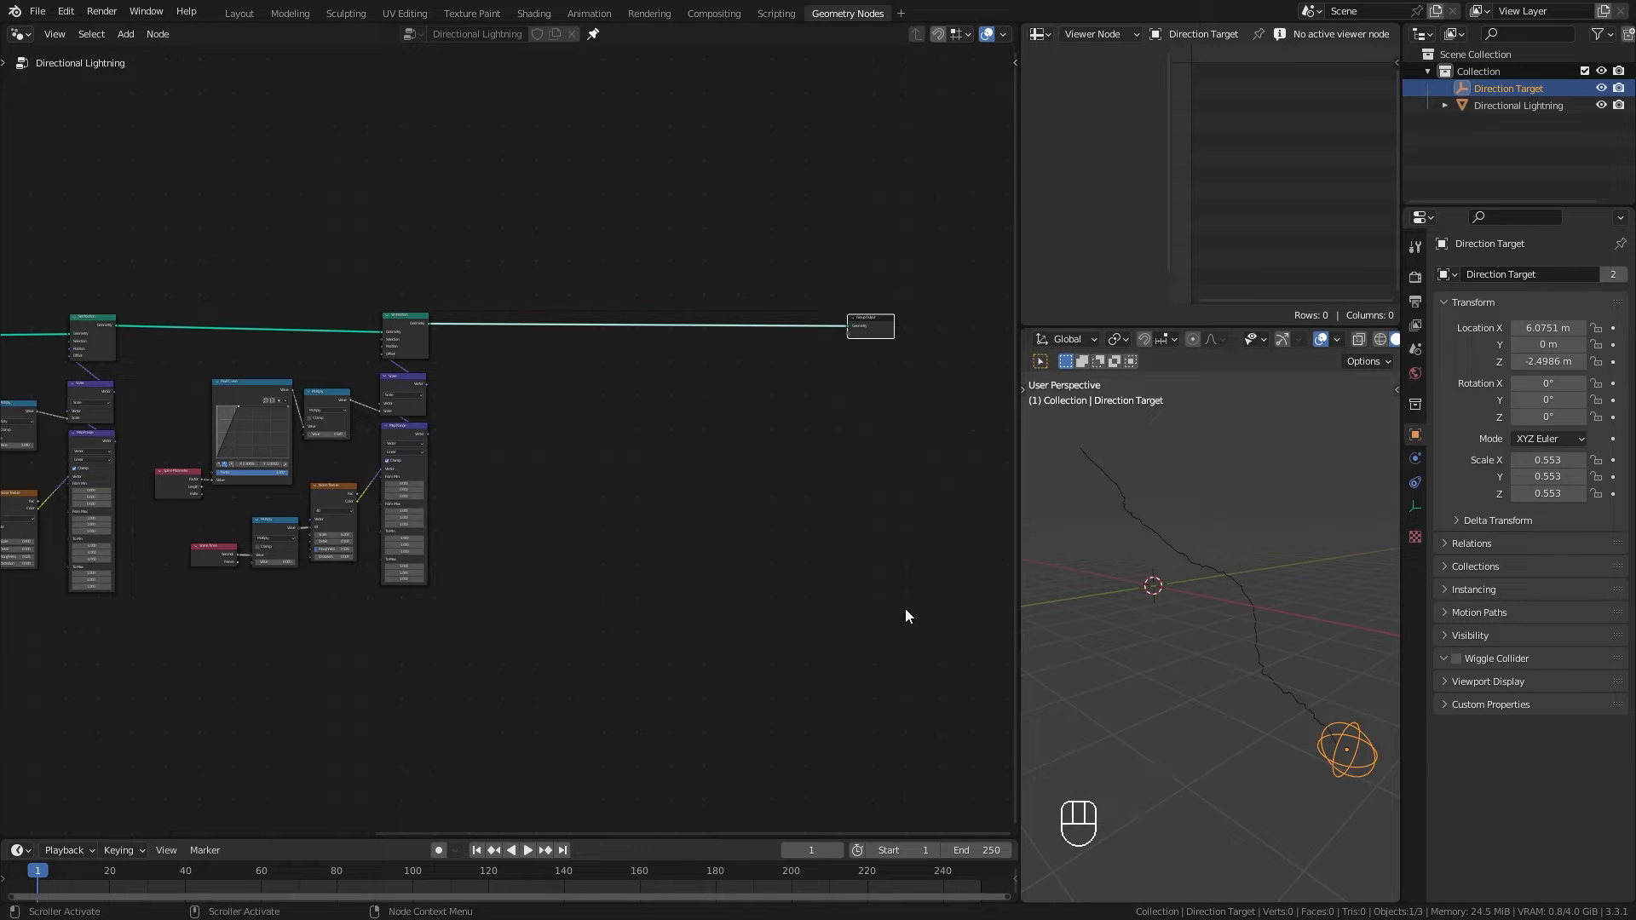
middle_drag(698, 519, 620, 517)
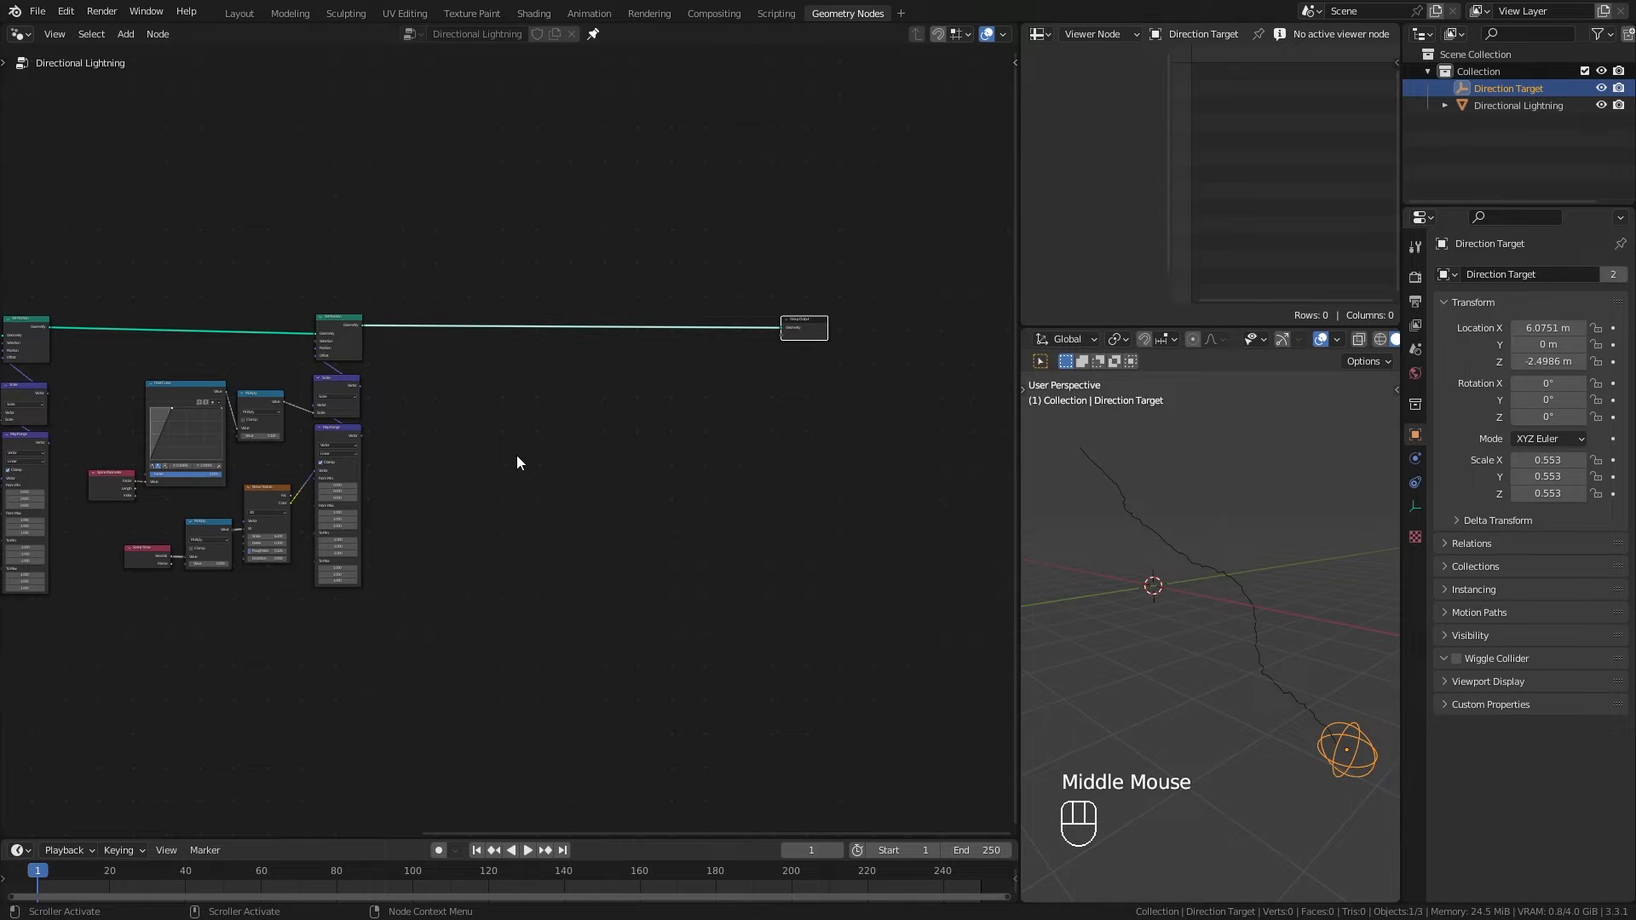
scroll(516, 455, up, 1)
middle_drag(530, 468, 440, 456)
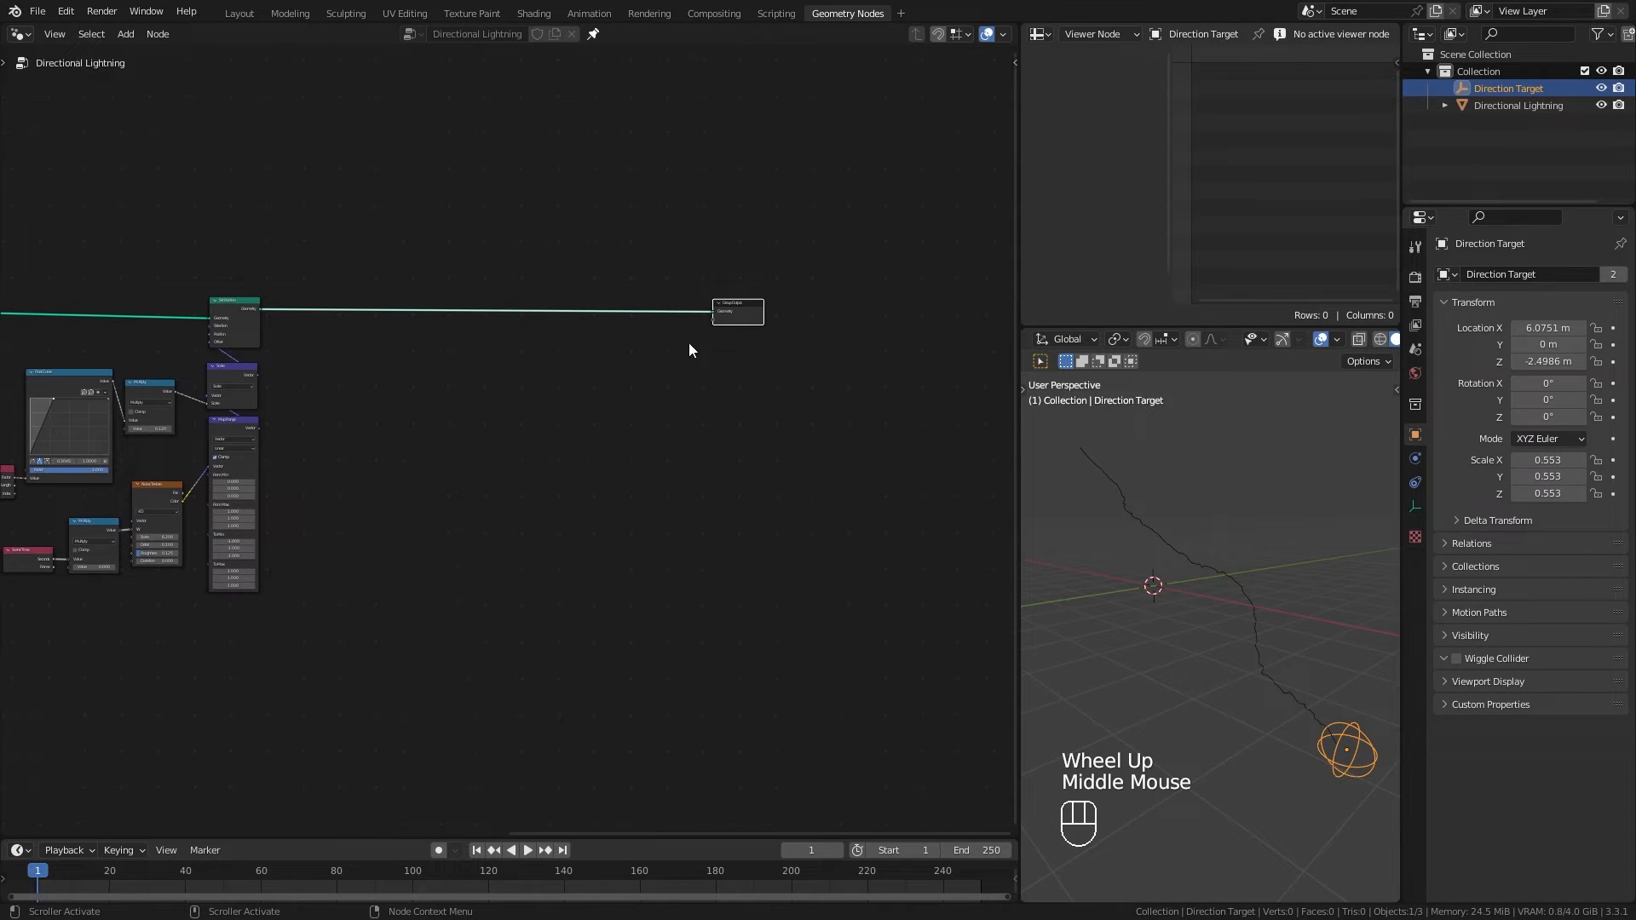
drag(736, 317, 809, 323)
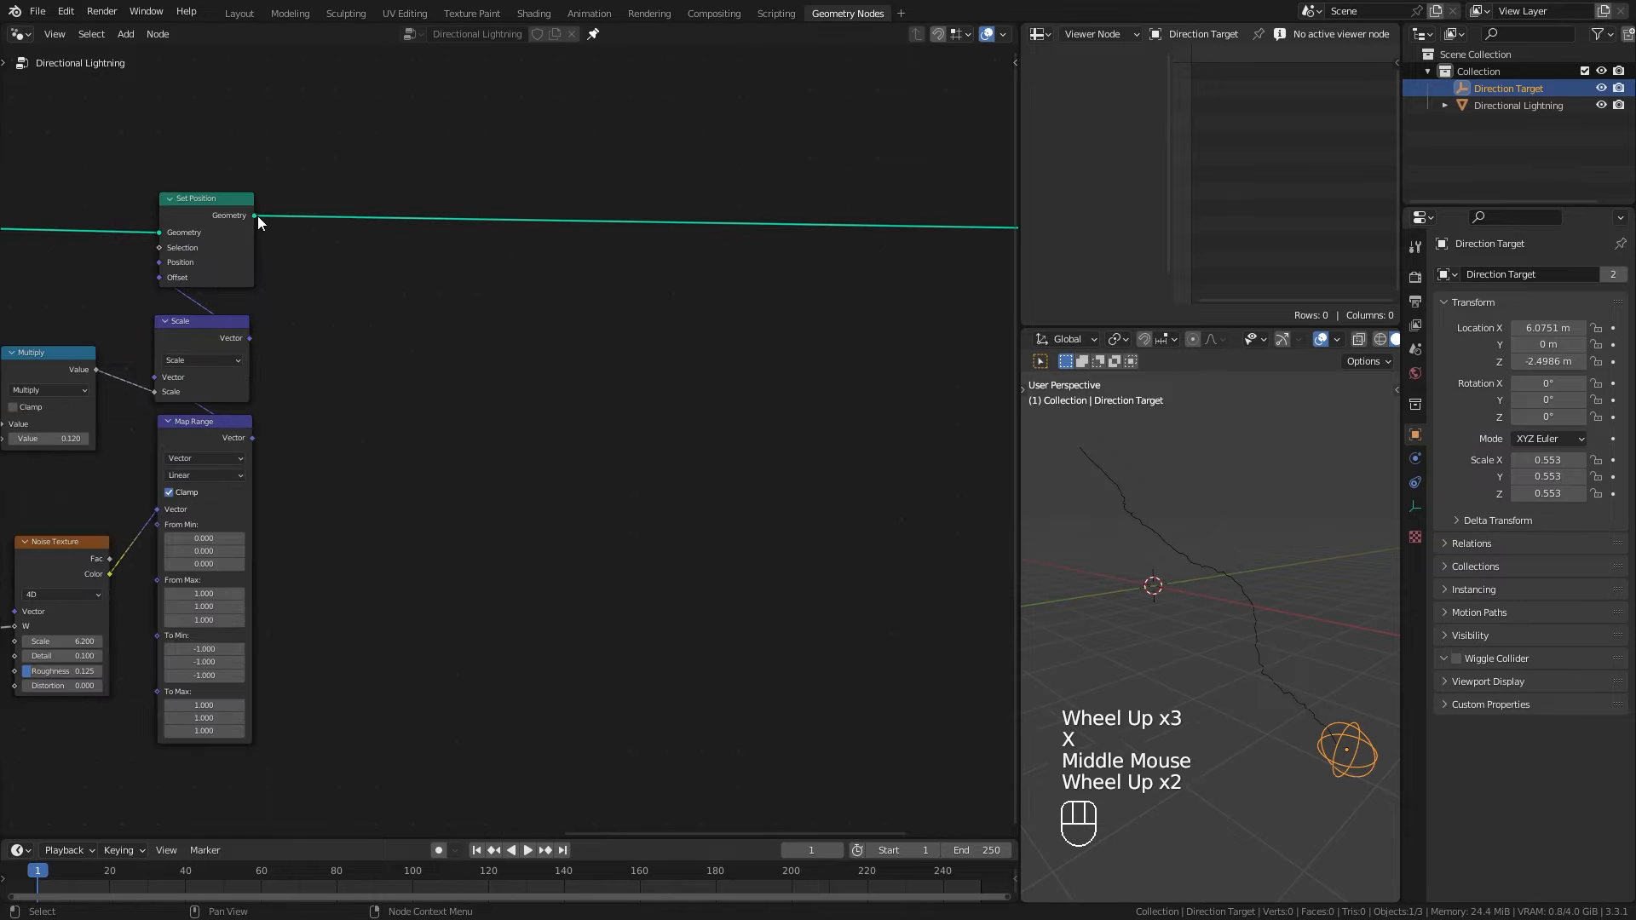
Step: Branch an Instance on Points node off the second Set Position's Geometry and place it below the main link
drag(256, 216, 630, 376)
text(i)
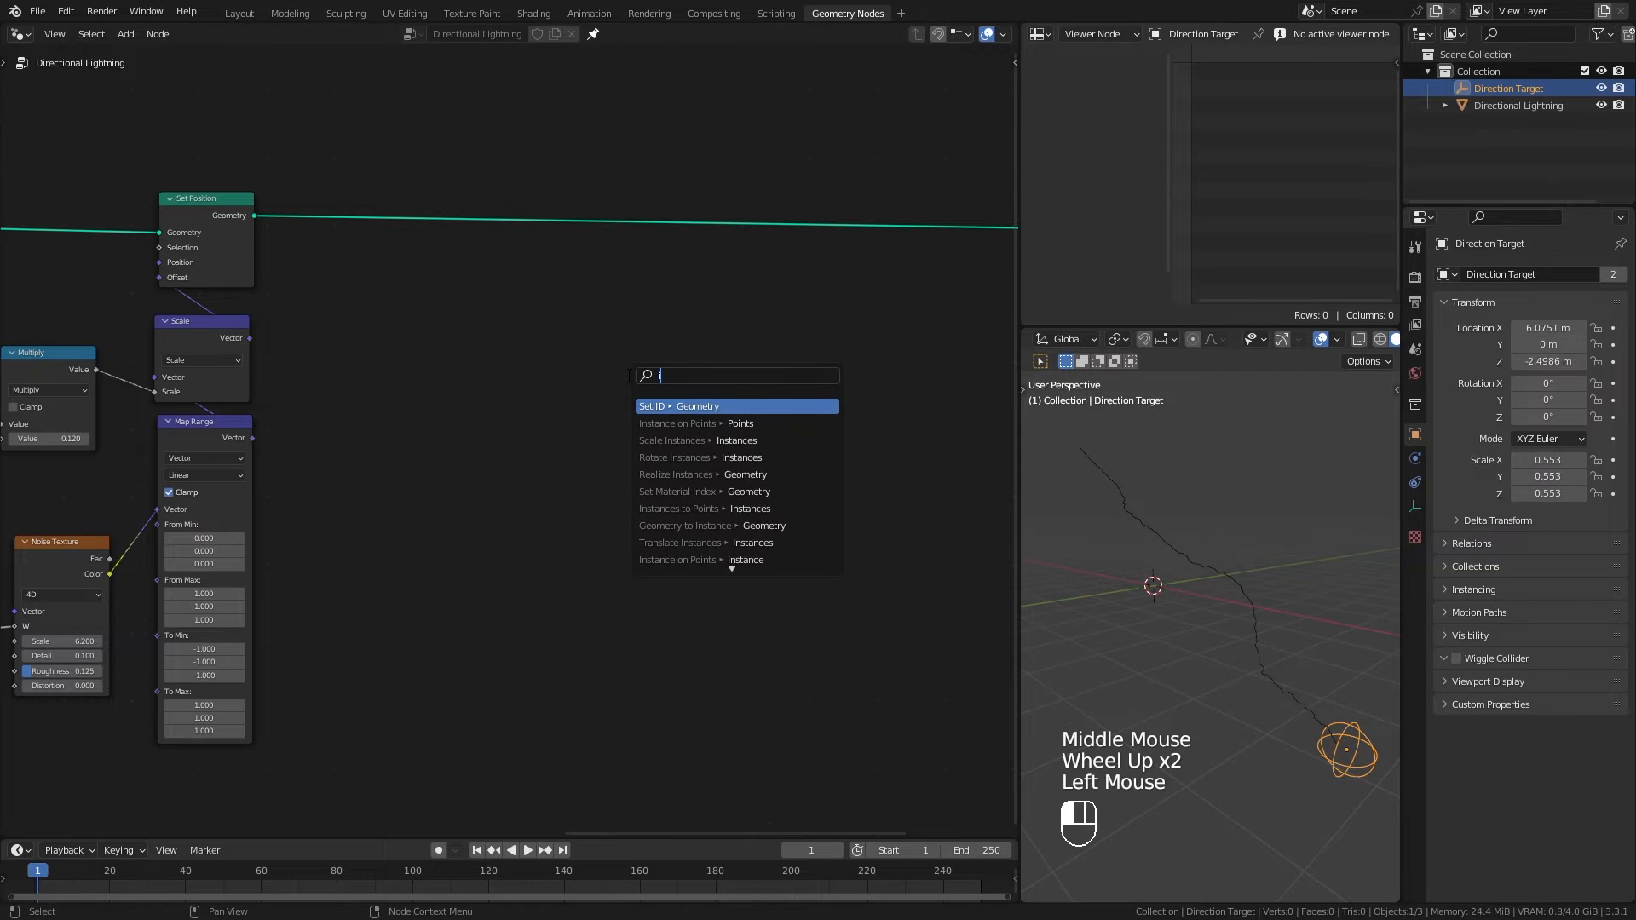
text(nsta)
key(Return)
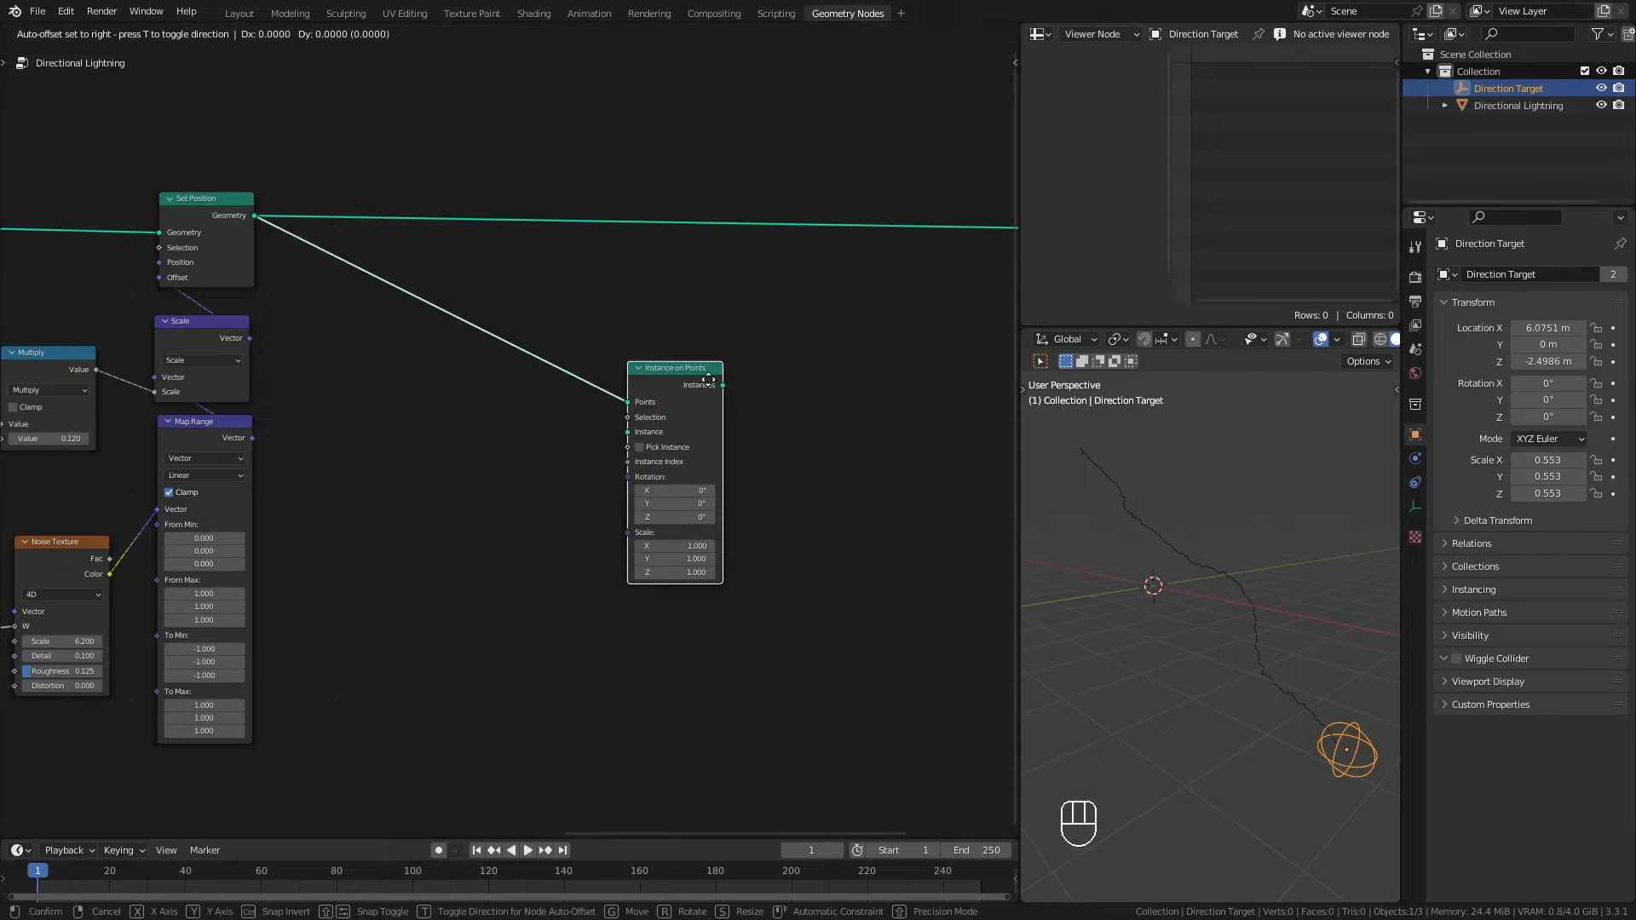
click(764, 351)
key(shift+a)
mouse_move(557, 474)
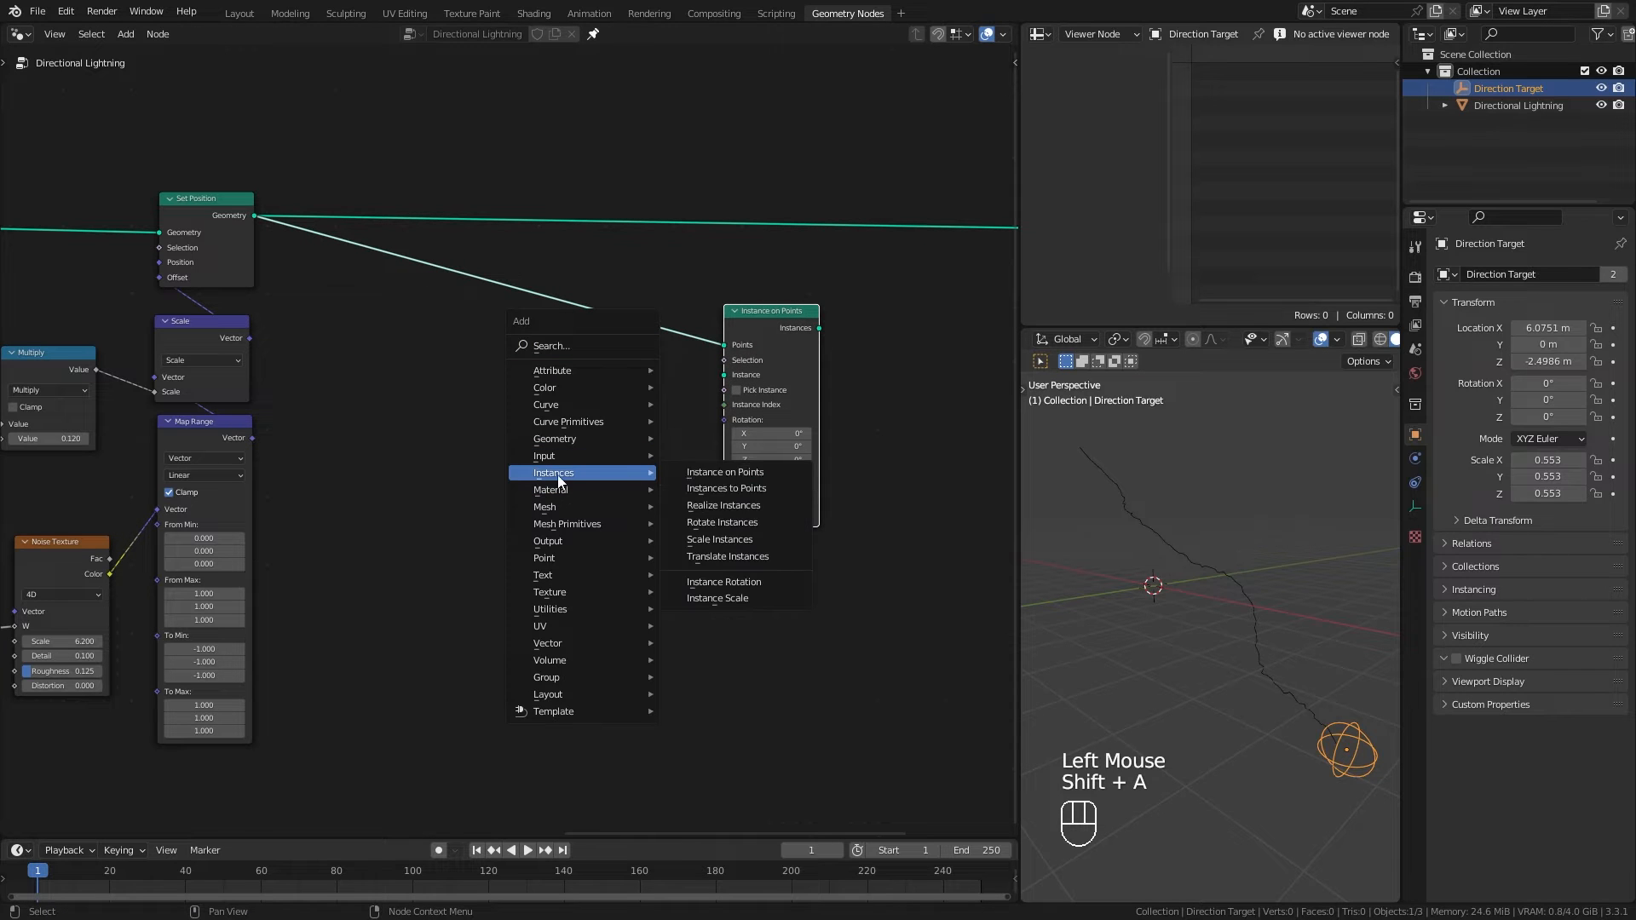
click(762, 478)
click(528, 408)
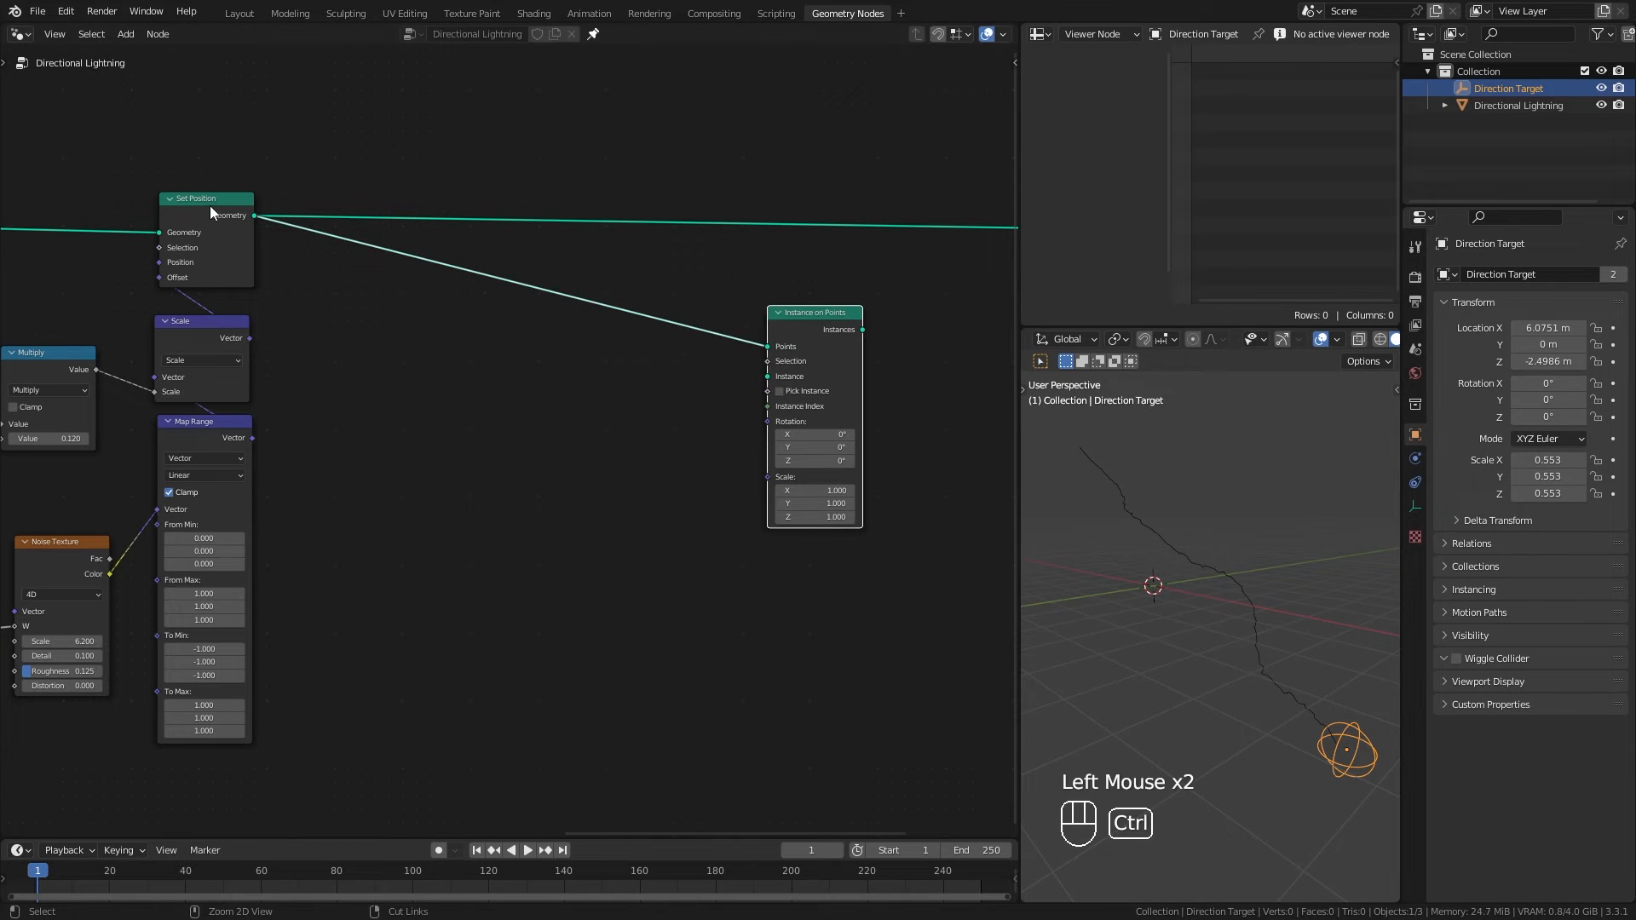
Step: Connect a Viewer node to the second Set Position's Geometry and place it above the main link
ctrl+shift+click(208, 205)
drag(347, 211, 446, 159)
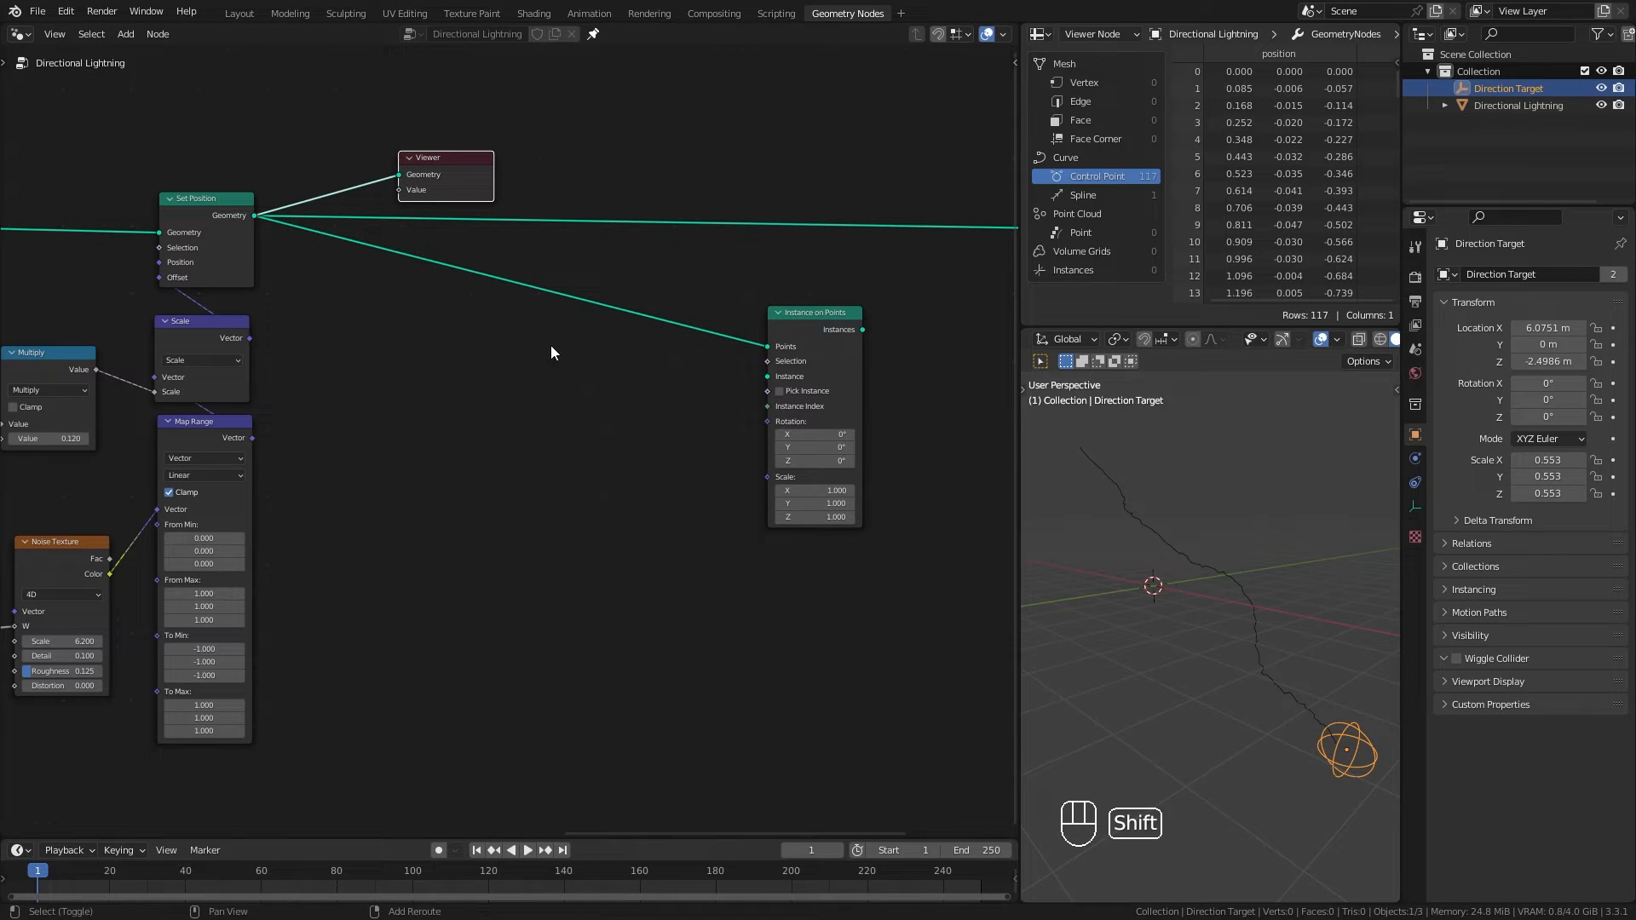
Step: Delete the Viewer node and move the Group Output and Instance on Points nodes farther right to widen the gap
click(457, 190)
key(x)
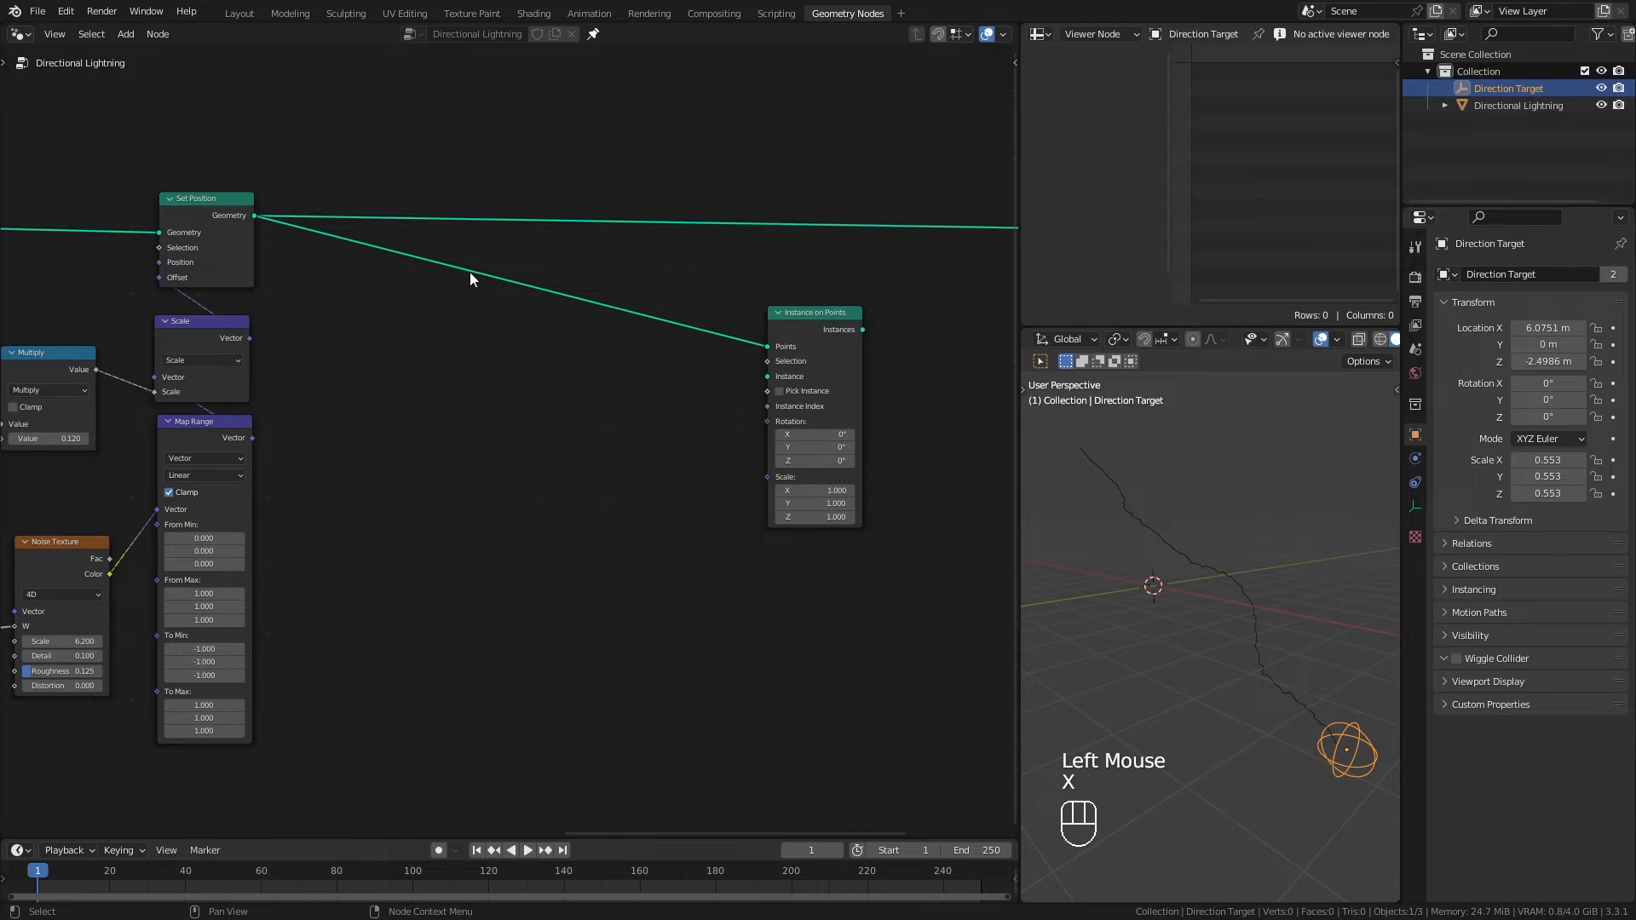
scroll(615, 509, down, 3)
middle_drag(615, 509, 346, 518)
drag(772, 291, 874, 268)
drag(453, 360, 855, 362)
scroll(810, 494, up, 3)
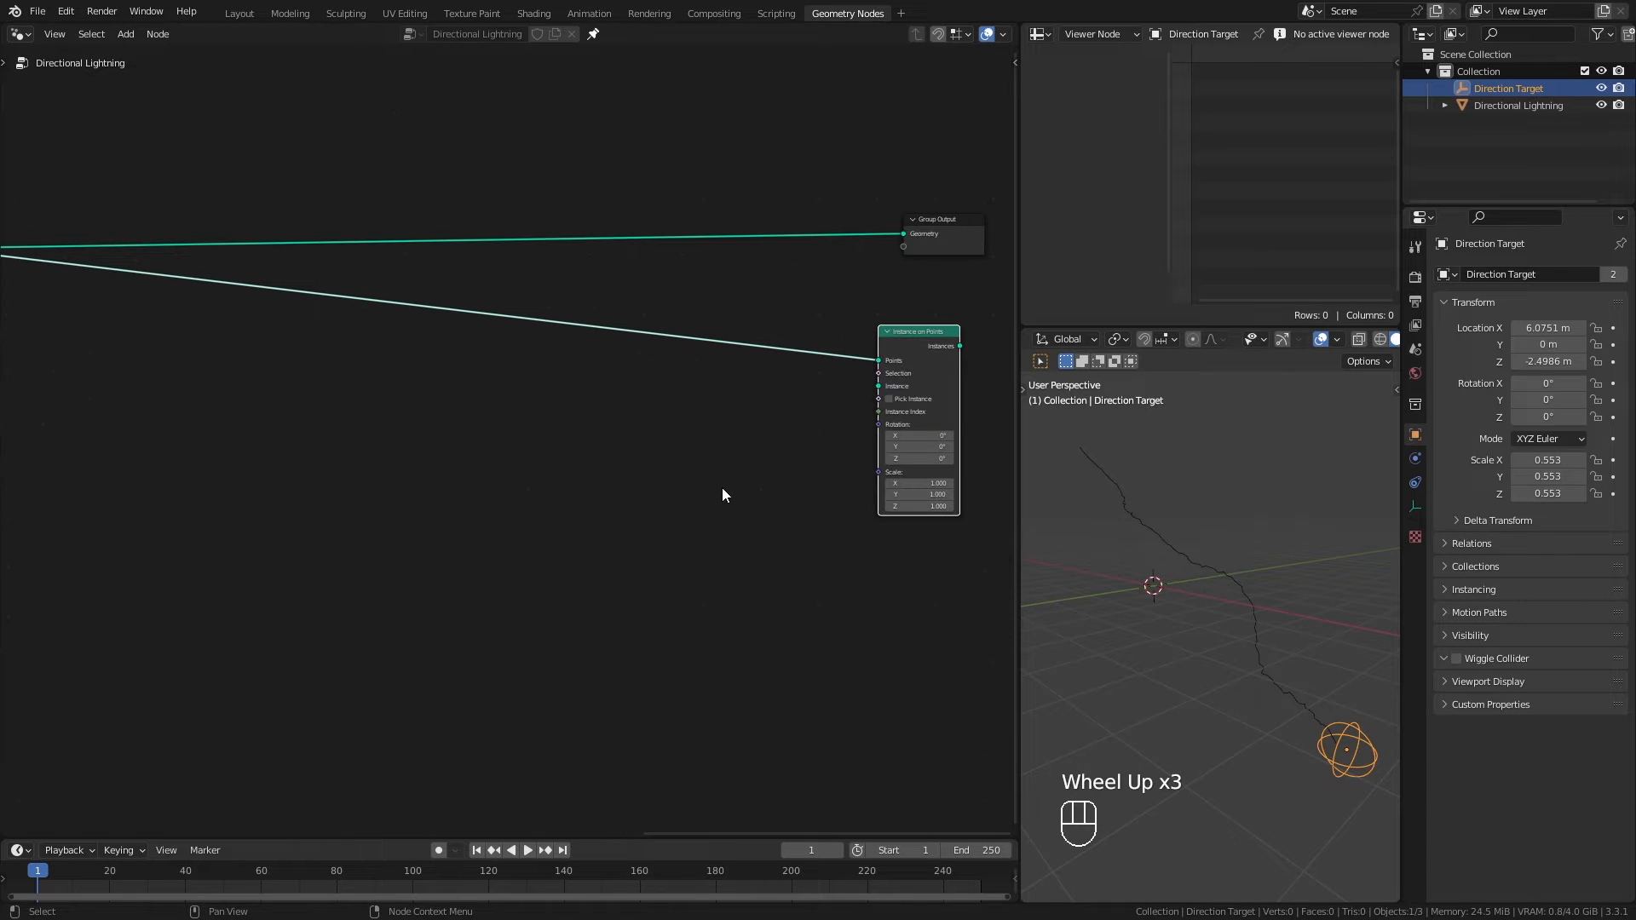
drag(915, 334, 860, 331)
scroll(592, 433, up, 1)
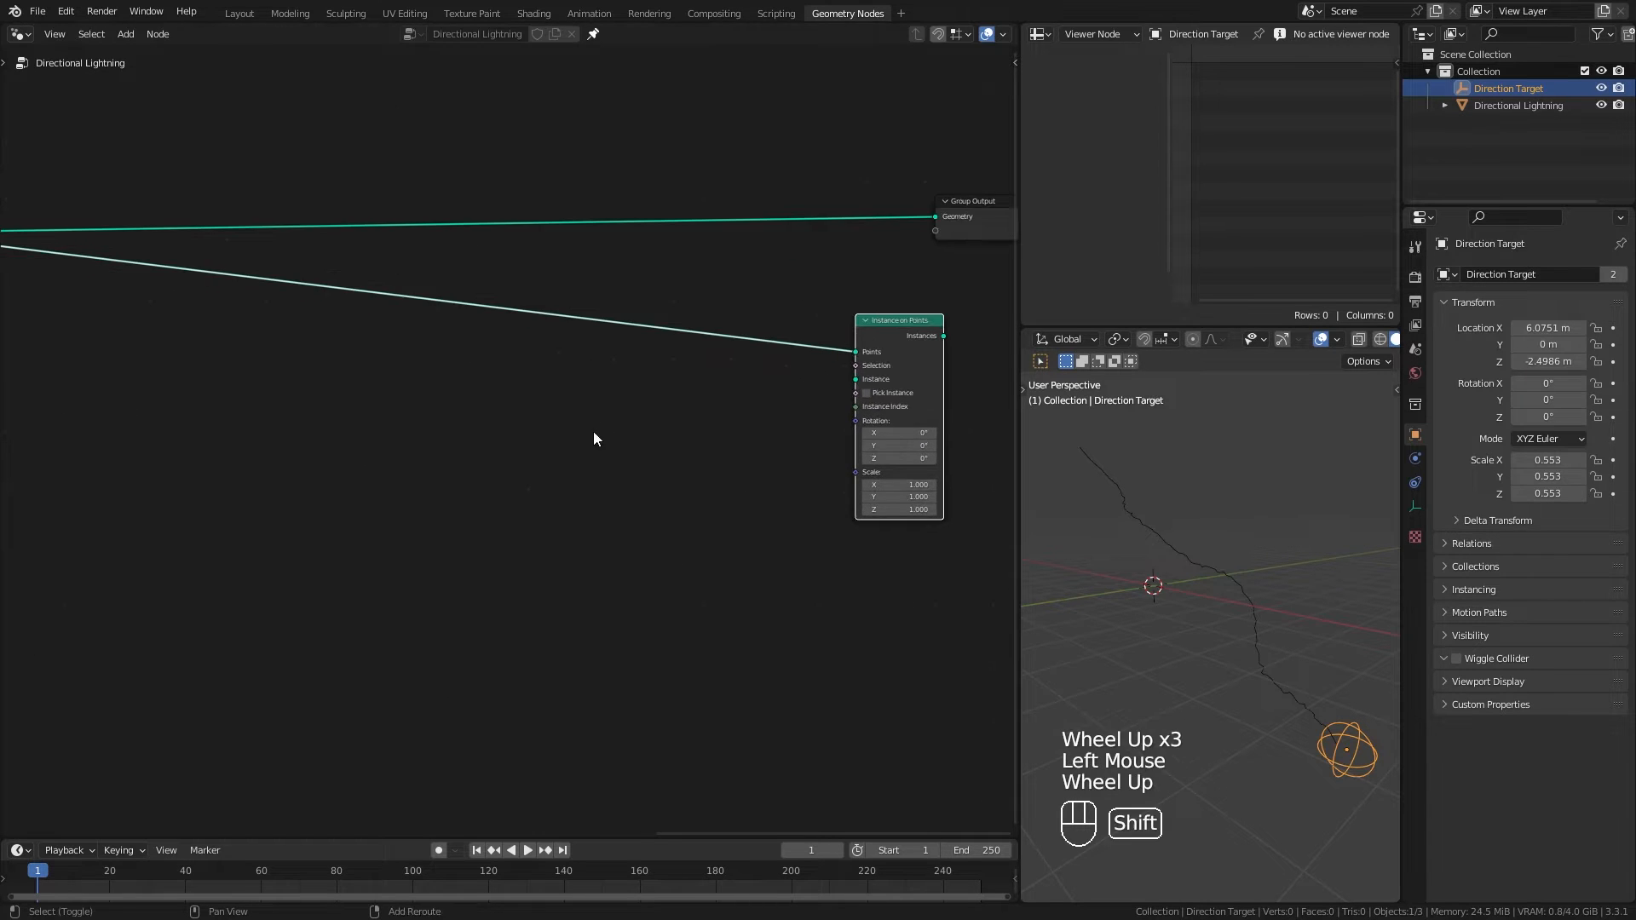
Step: Add a Curve Line node, connect its Curve to the Instance input of Instance on Points, and pull that node slightly left
key(shift+a)
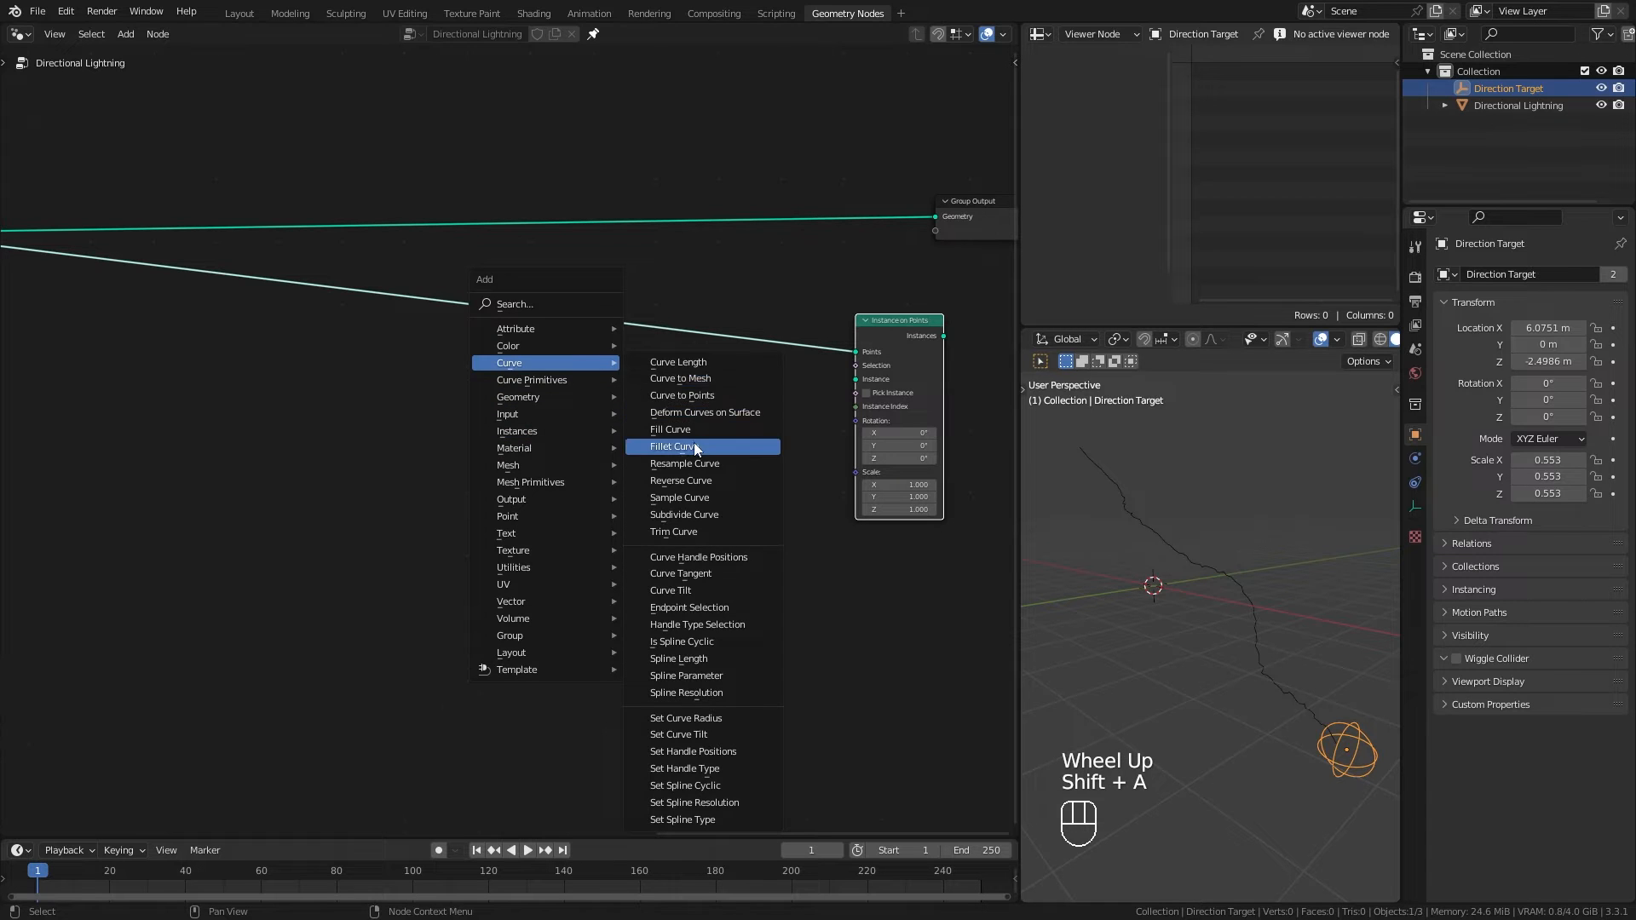
mouse_move(525, 379)
click(673, 417)
click(682, 473)
drag(684, 473, 856, 379)
drag(903, 325, 783, 330)
Step: Preview the Instance on Points result through the Group Output, and reconnect the second Set Position's Geometry to the output
middle_drag(781, 331, 682, 394)
shift+double_click(647, 394)
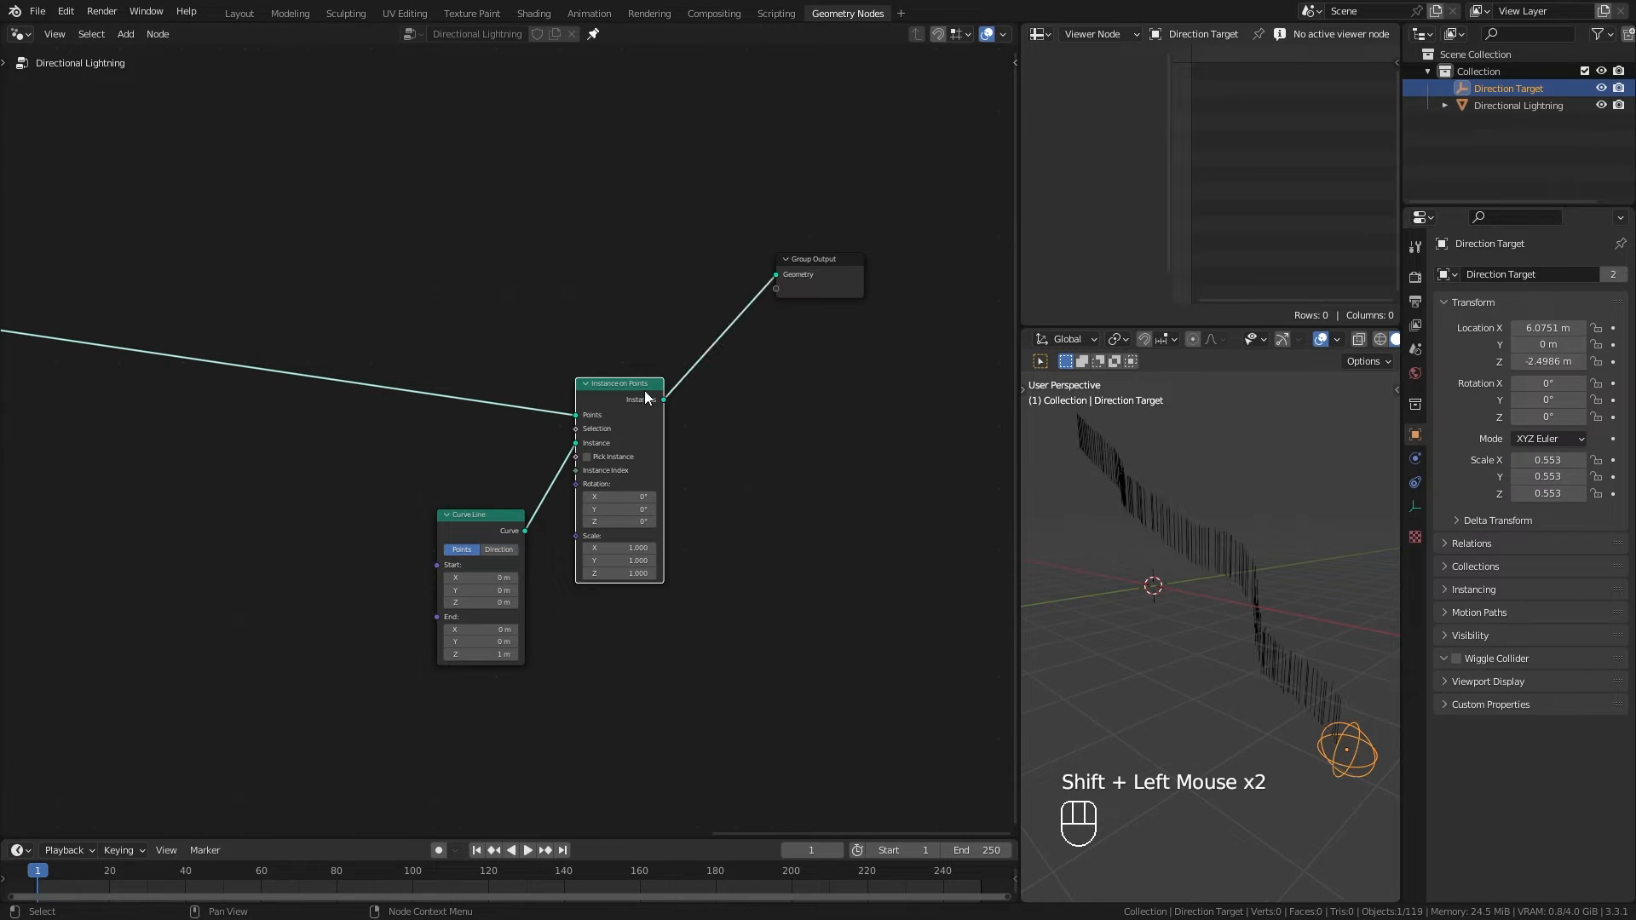
mouse_move(1117, 559)
middle_down()
mouse_move(1343, 560)
mouse_move(1081, 573)
mouse_move(1180, 561)
mouse_move(1108, 559)
middle_up()
scroll(585, 358, down, 1)
scroll(464, 379, down, 1)
middle_drag(463, 379, 668, 382)
click(133, 341)
shift+double_click(130, 341)
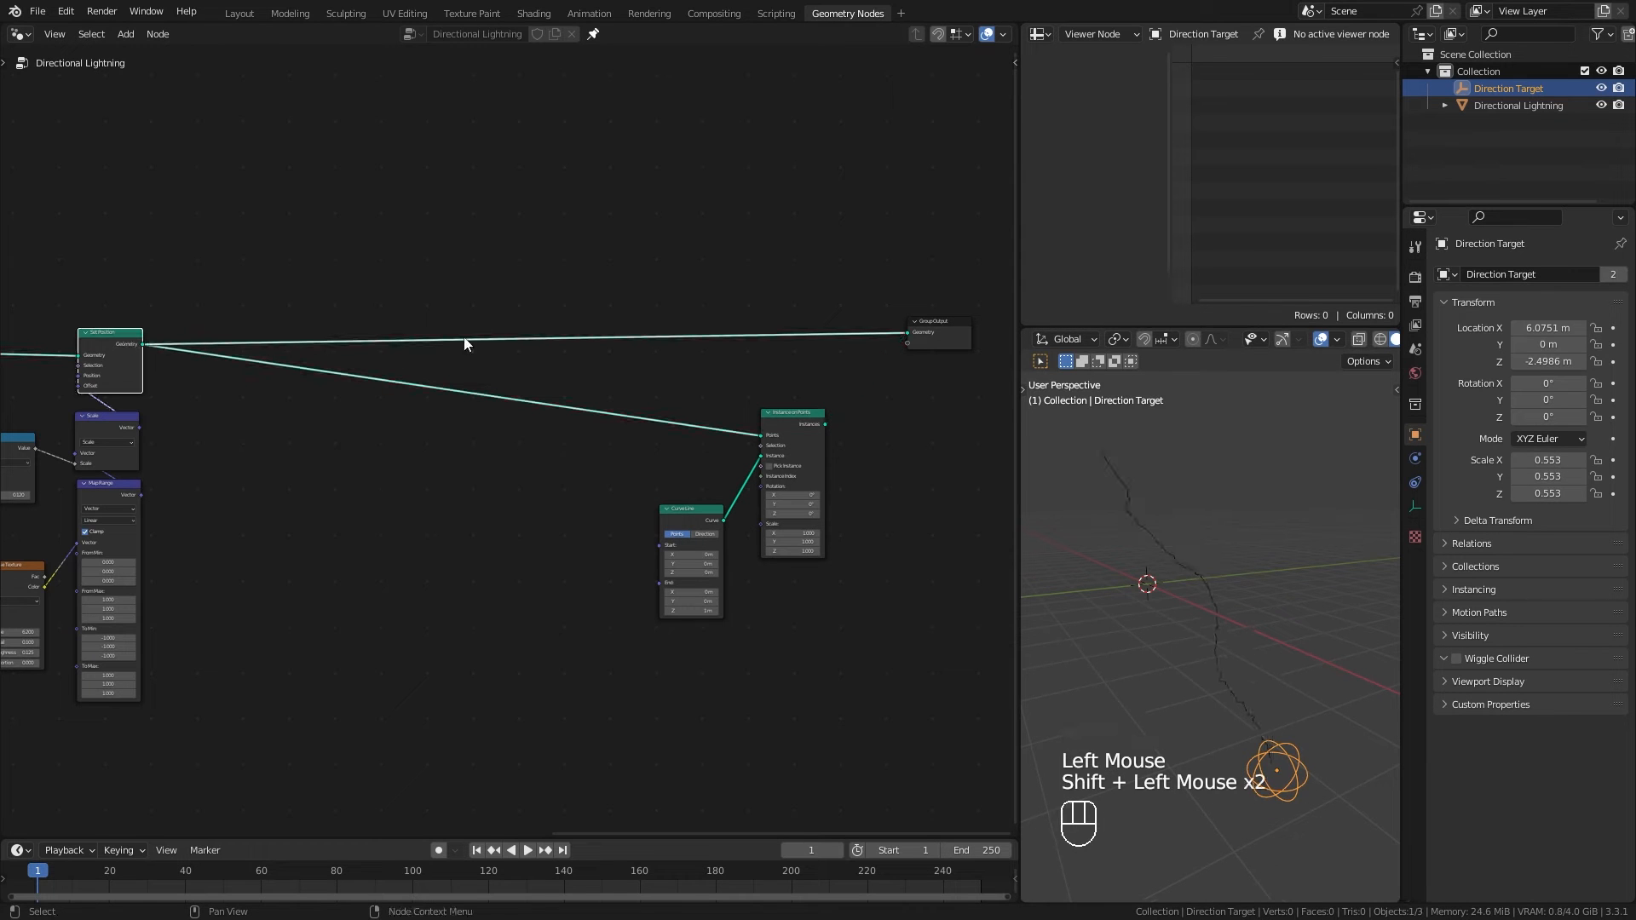
Step: Insert a Join Geometry node before the Group Output and connect the Instances output of Instance on Points to it
middle_drag(820, 349, 672, 405)
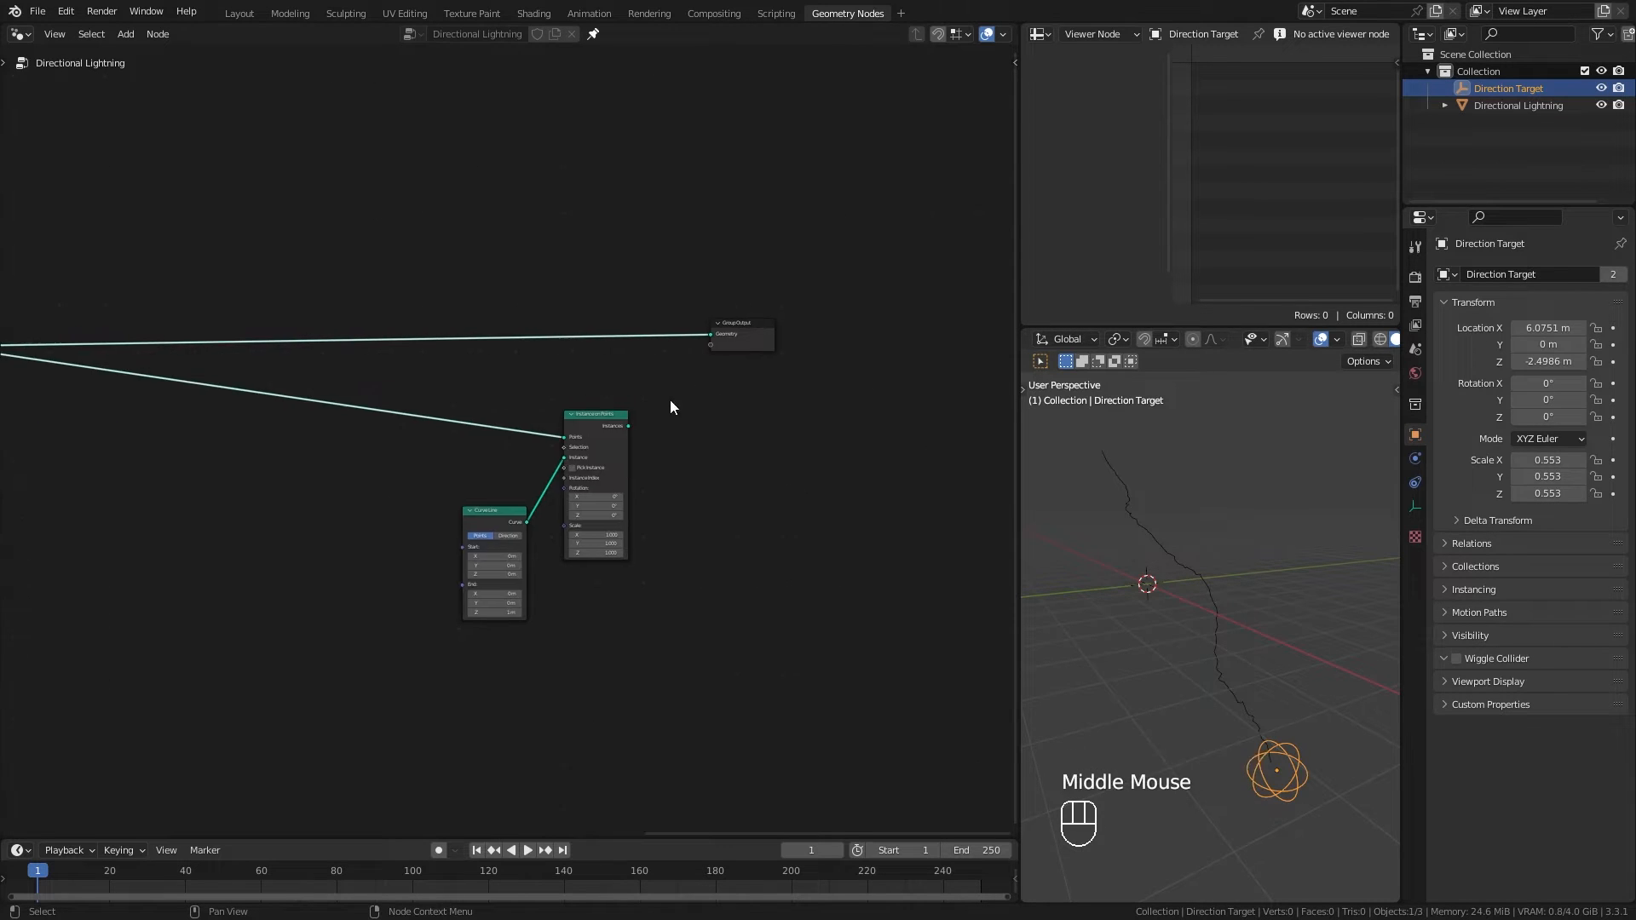
scroll(680, 438, up, 2)
drag(788, 317, 837, 335)
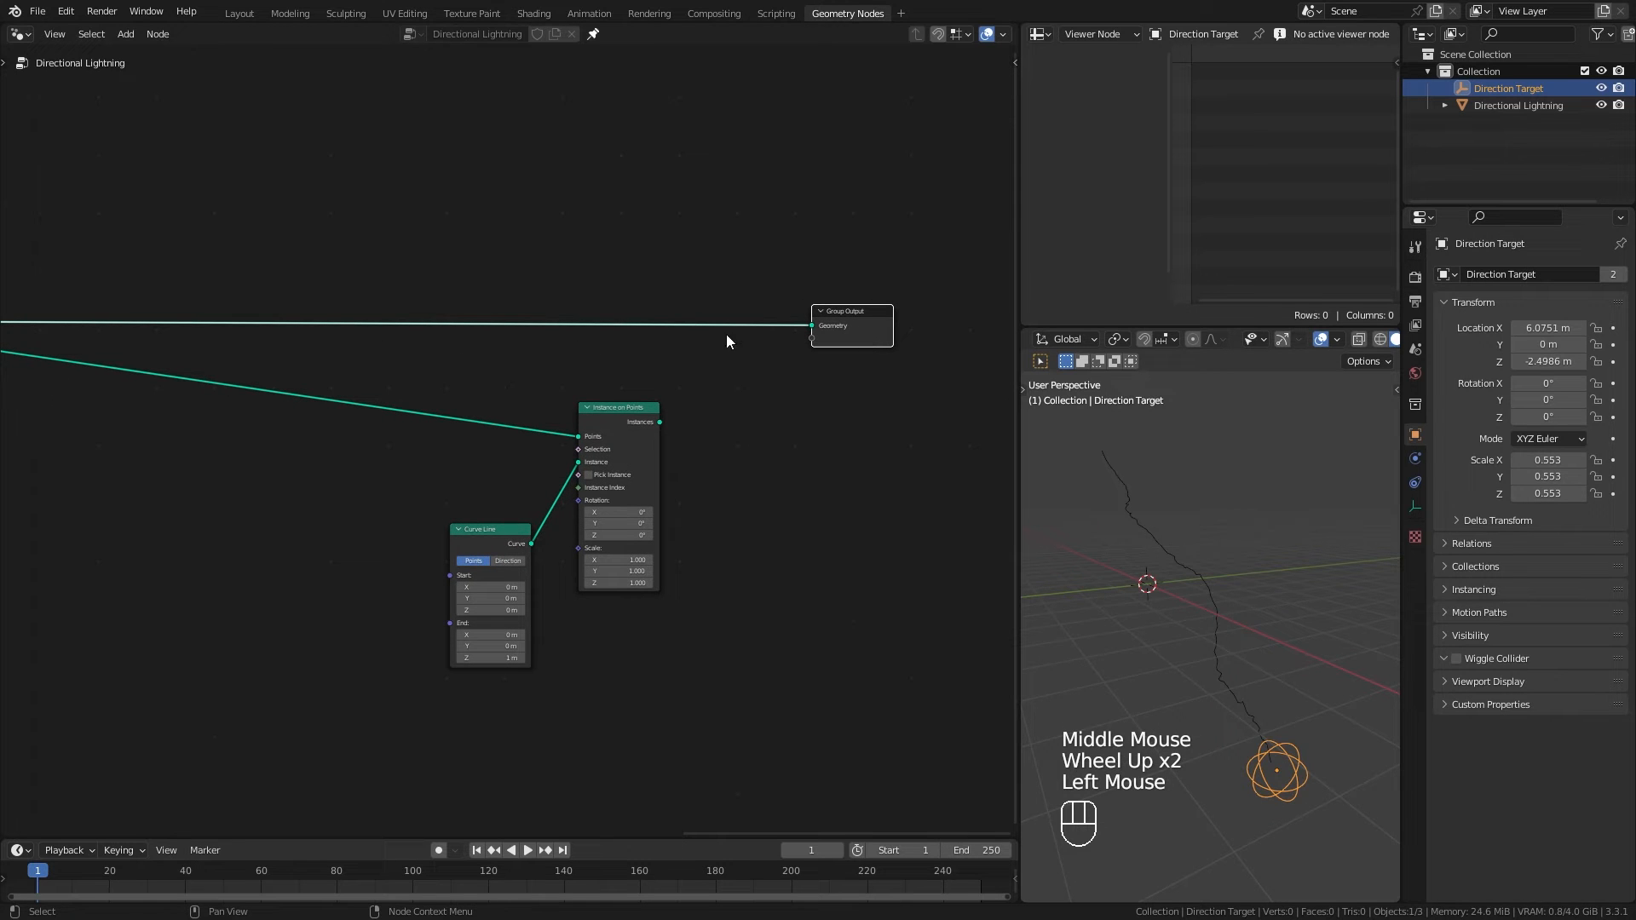
key(shift+a)
mouse_move(624, 309)
mouse_move(583, 324)
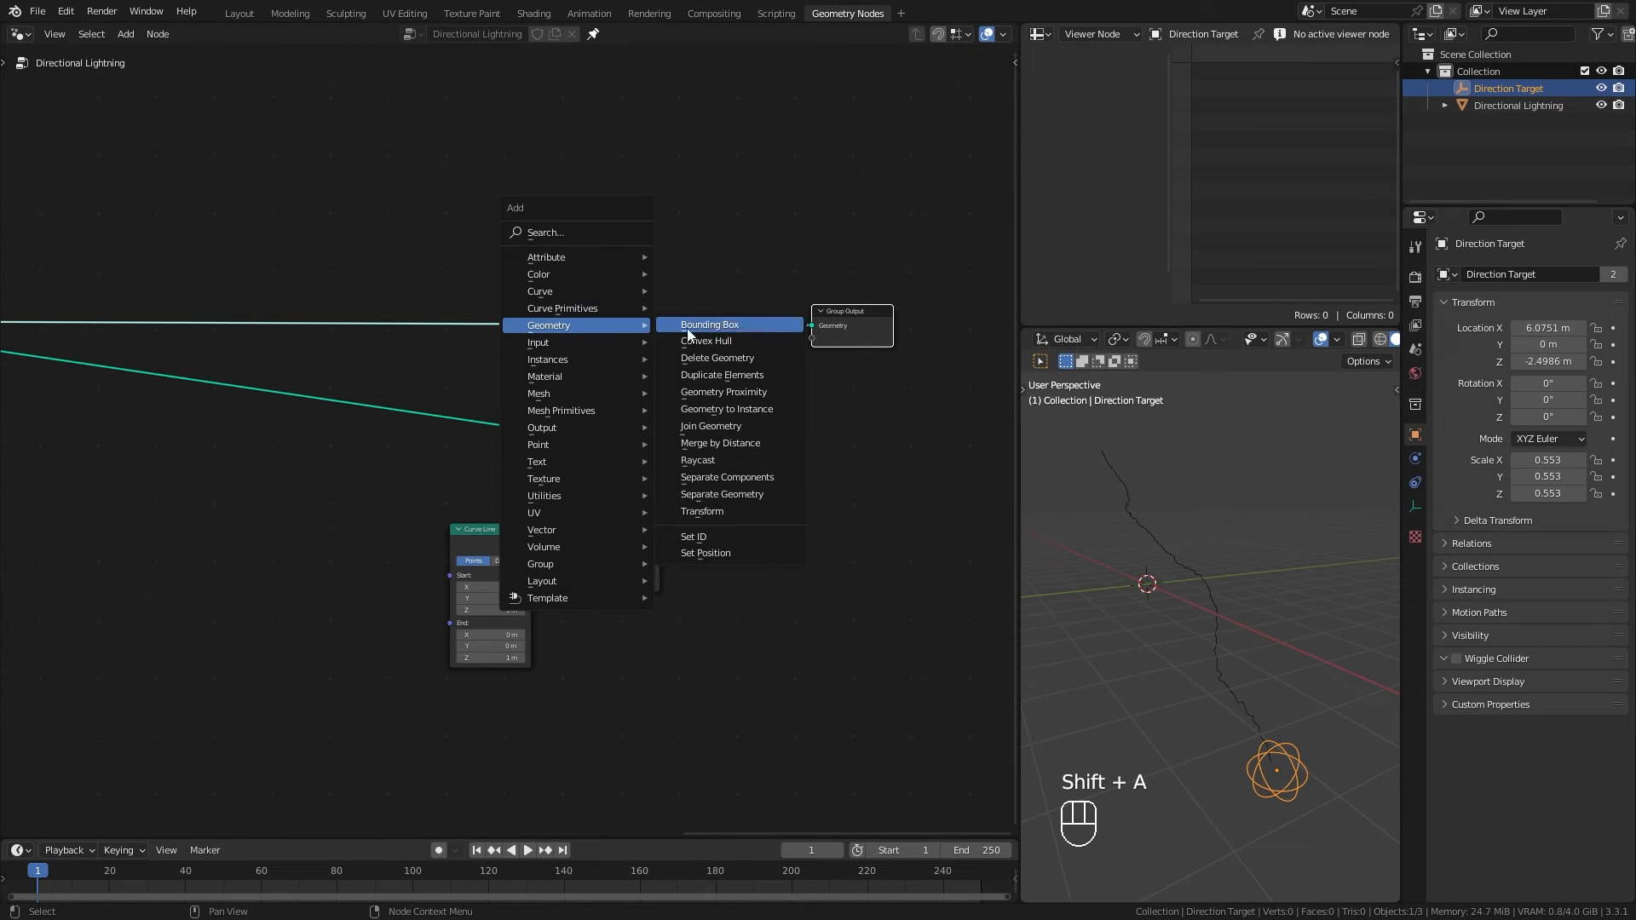
click(713, 427)
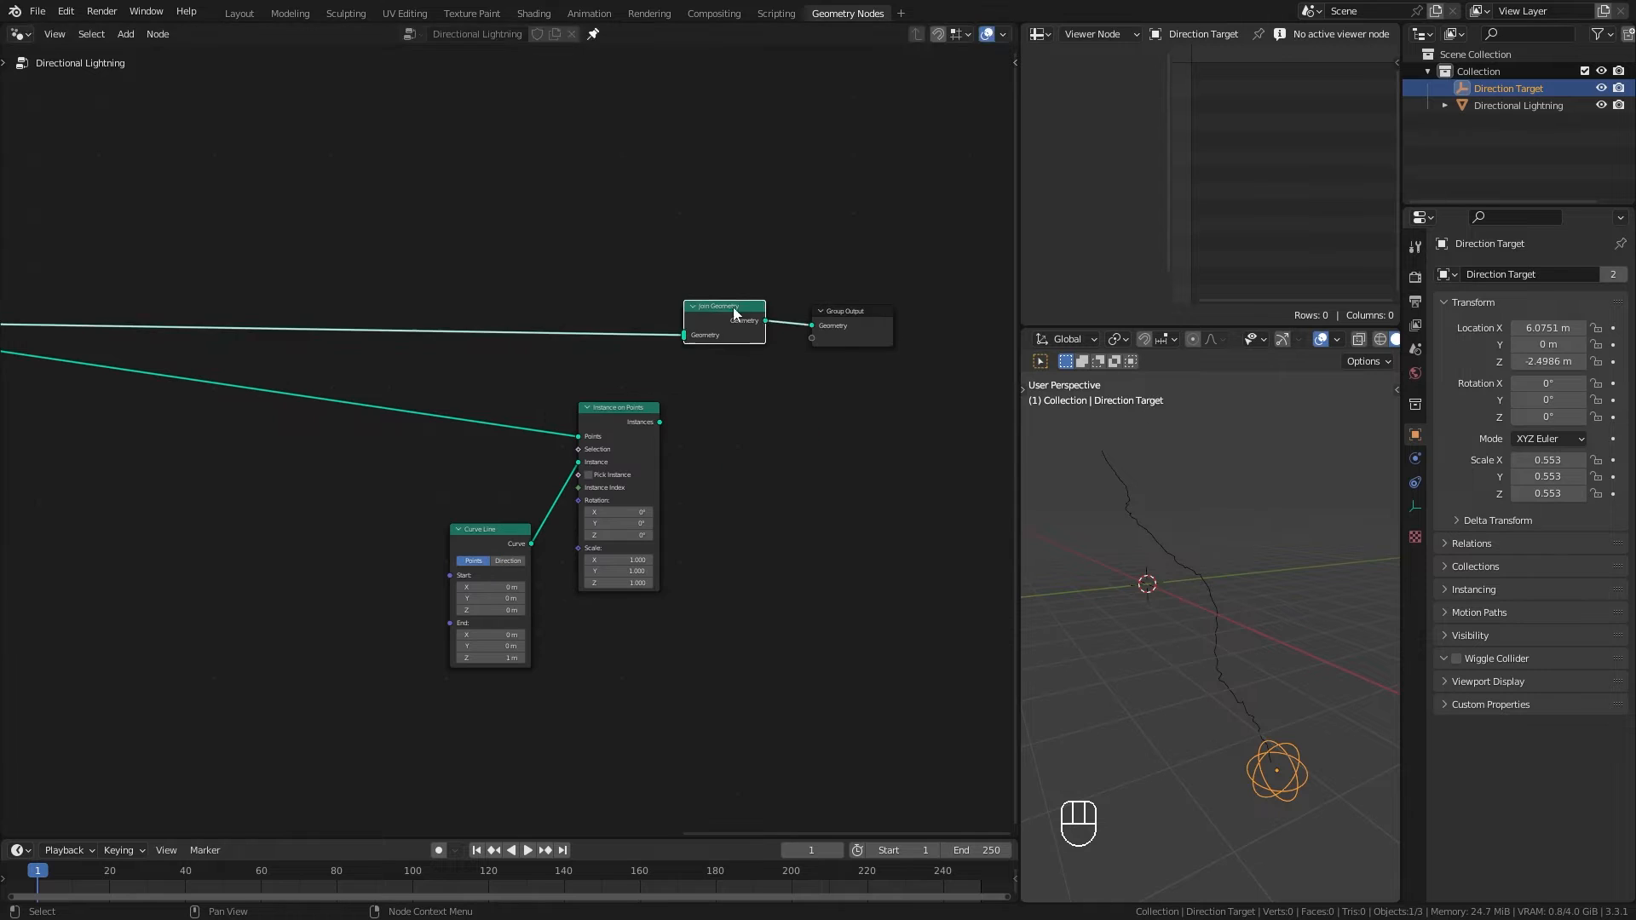
click(740, 314)
drag(659, 421, 709, 331)
middle_drag(1125, 627, 1163, 606)
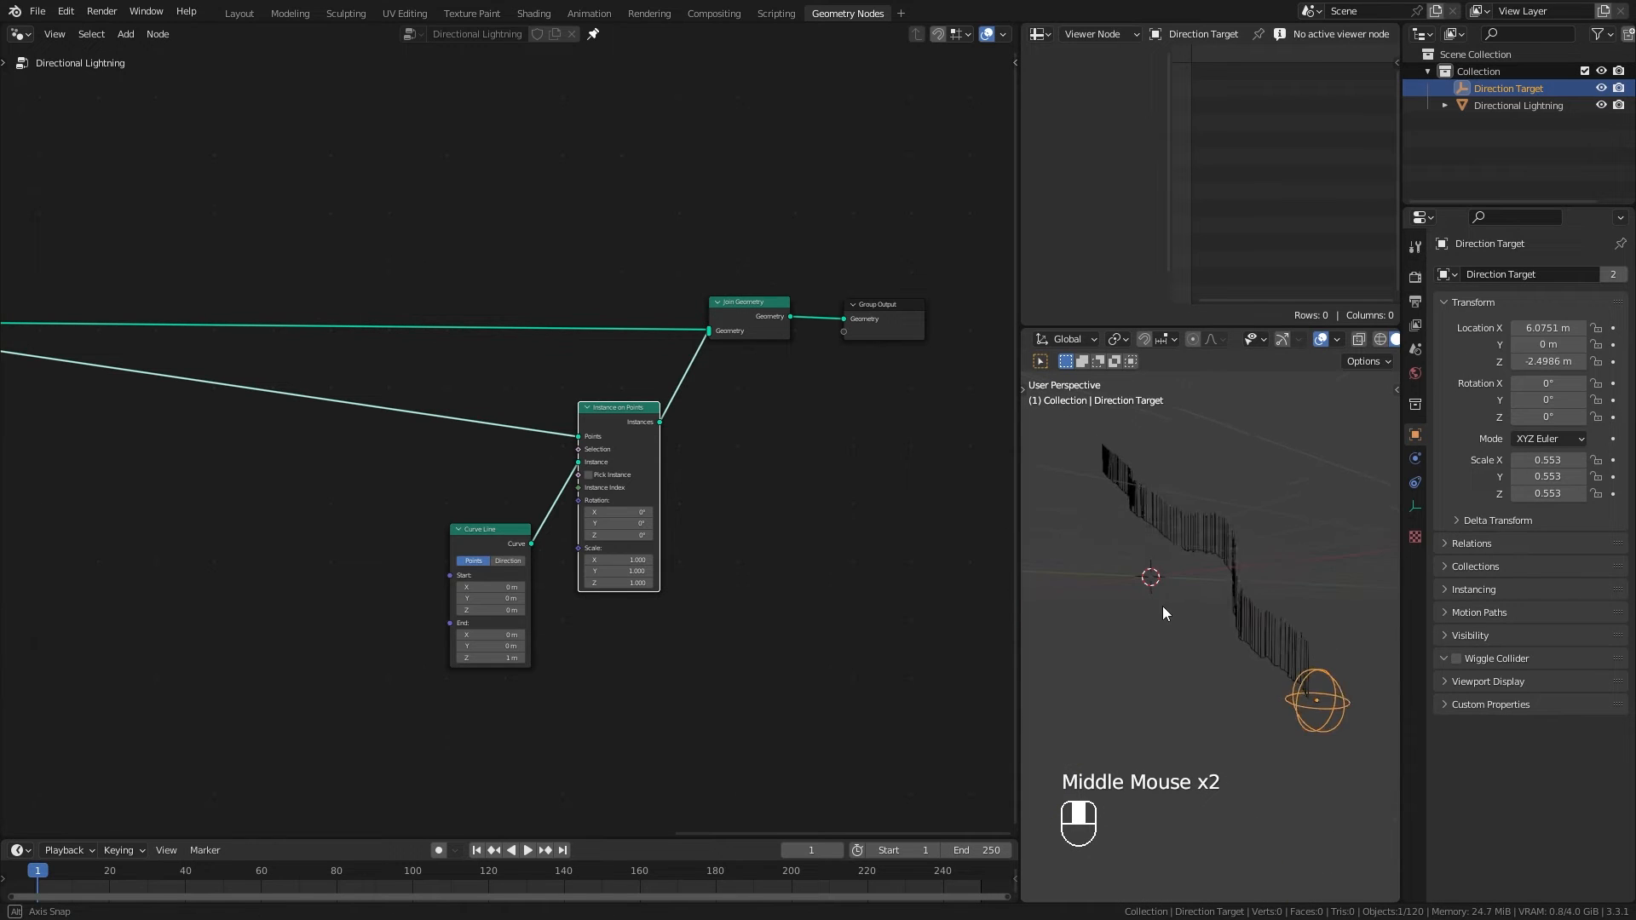
Step: Move Instance on Points closer to Join Geometry and place the Curve Line node below and to its left
drag(627, 409, 646, 388)
middle_drag(1125, 596, 1257, 600)
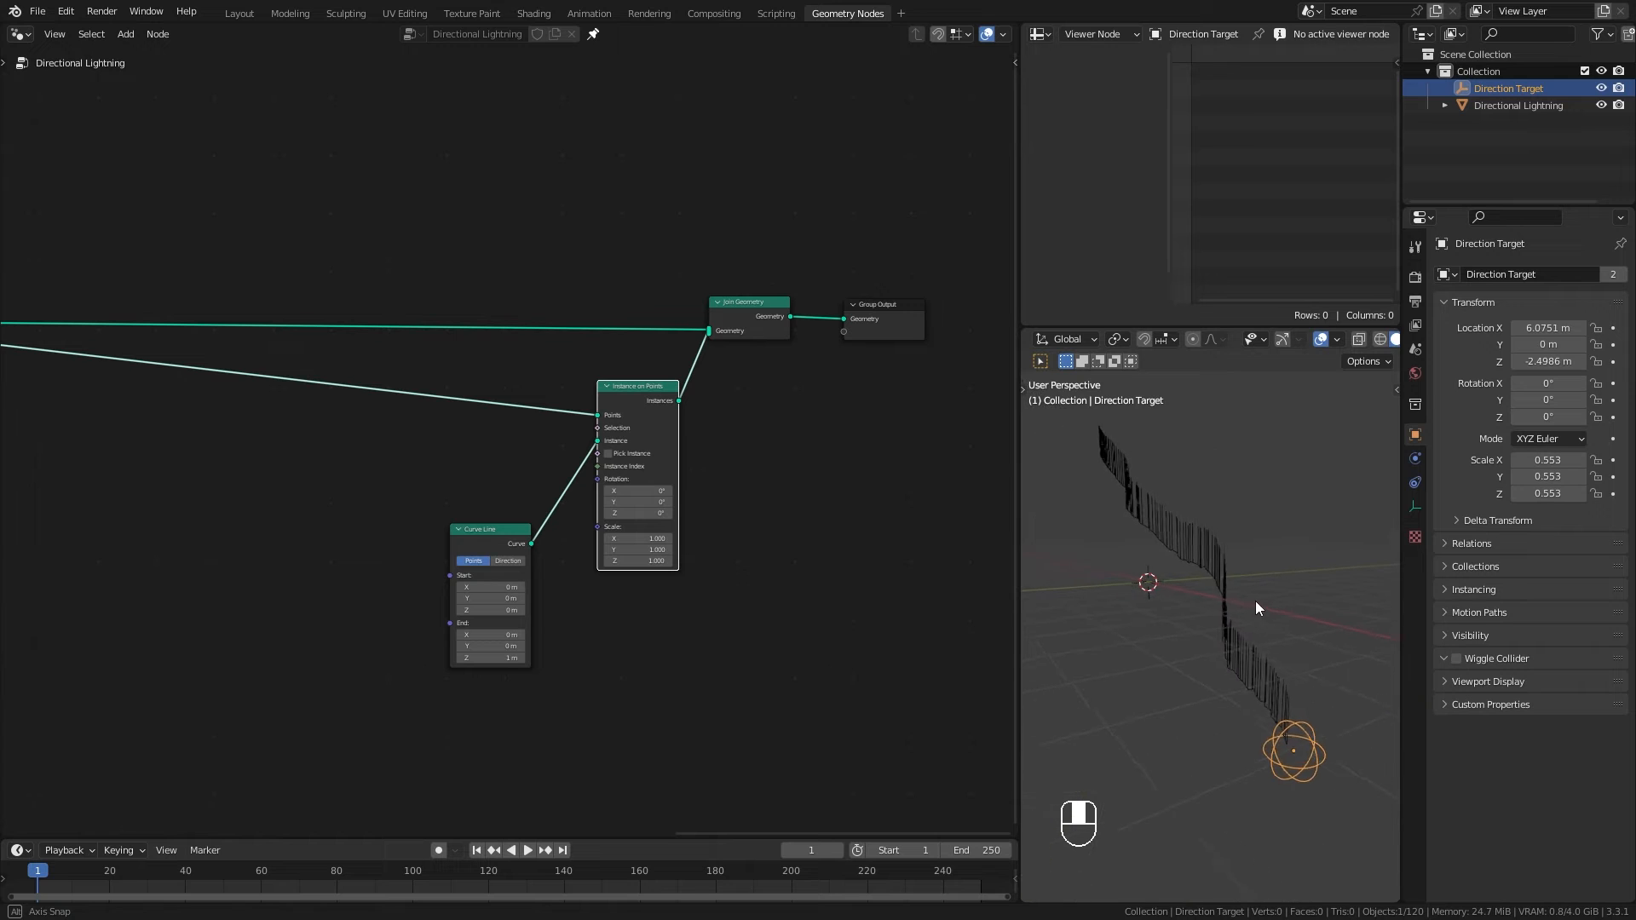
drag(488, 524, 505, 481)
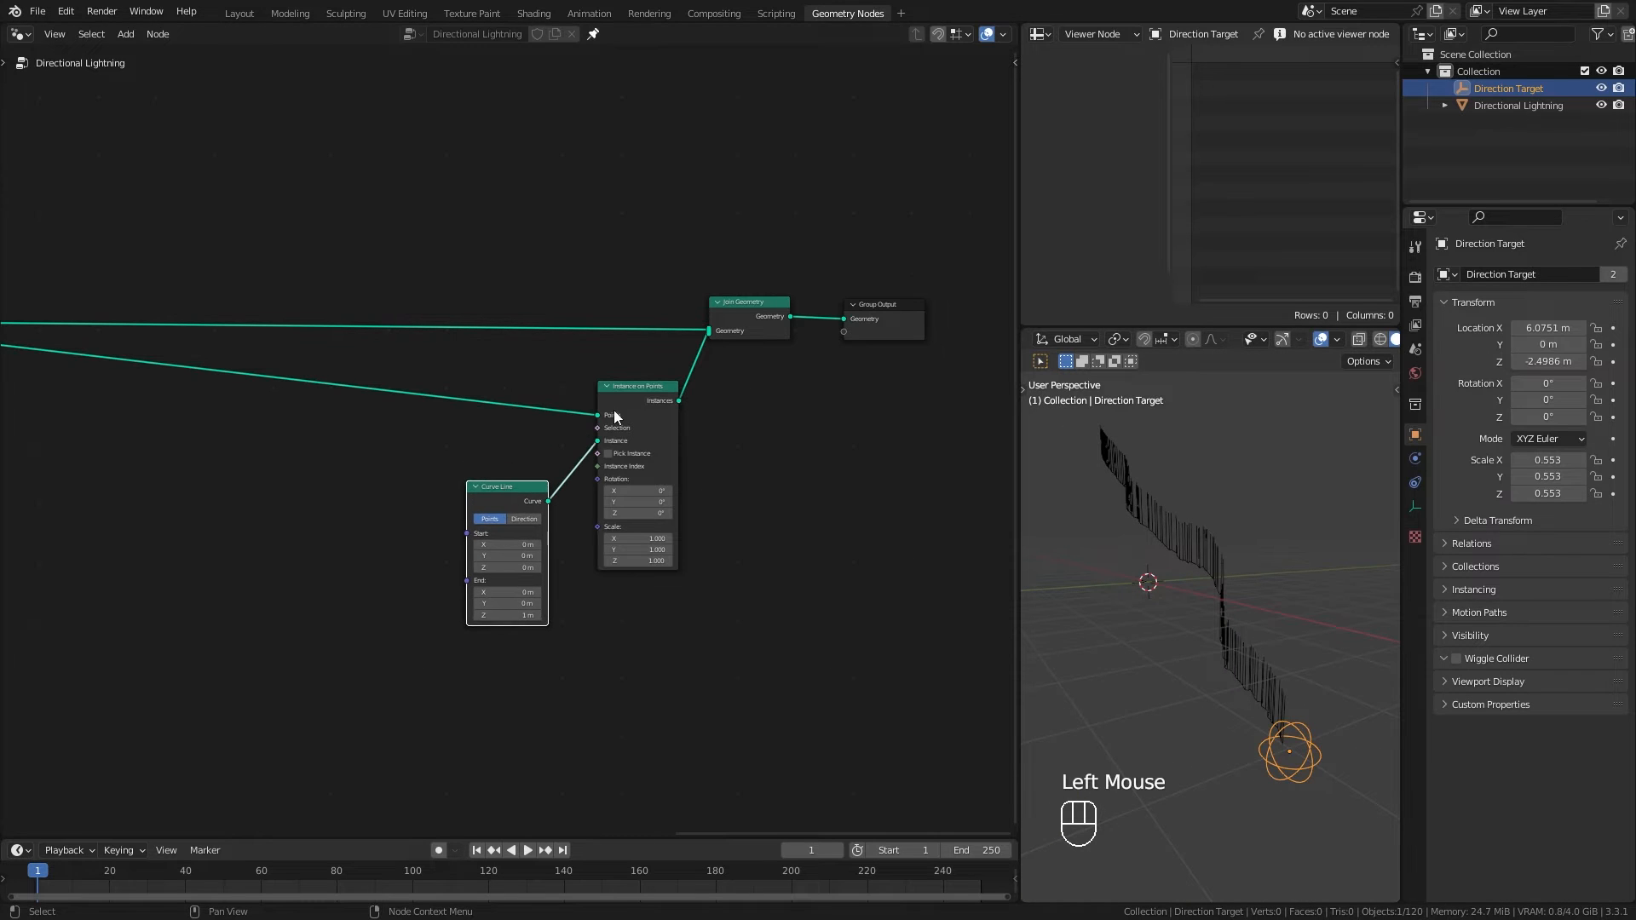
middle_drag(567, 594, 685, 538)
drag(630, 436, 624, 464)
middle_drag(1142, 707, 1202, 718)
scroll(588, 460, up, 2)
drag(629, 465, 666, 545)
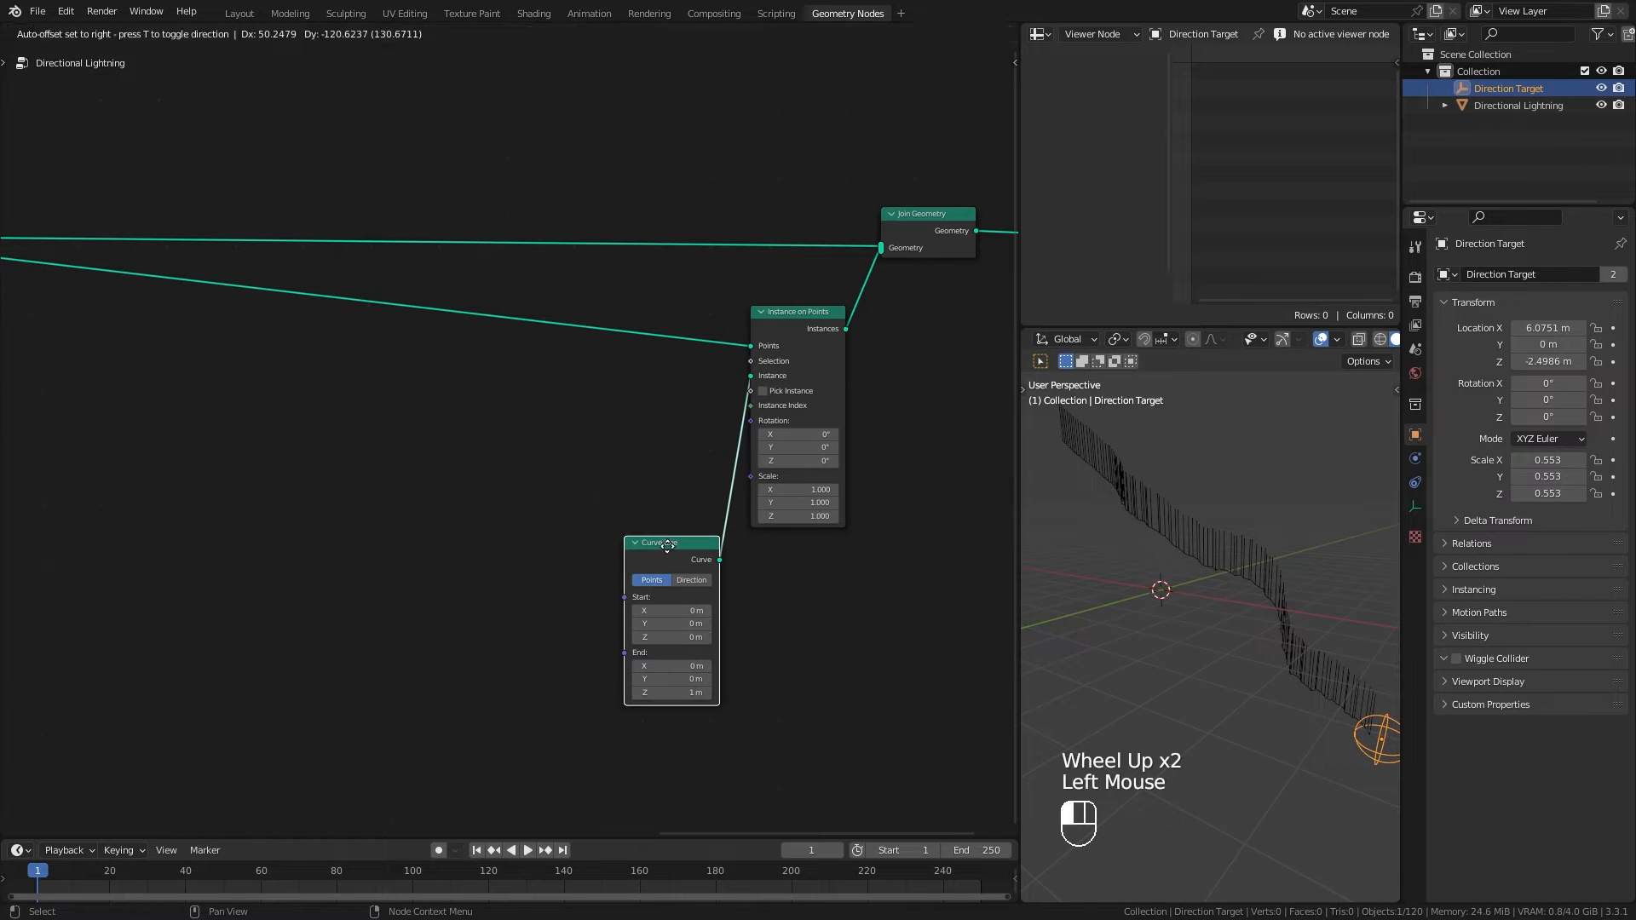
Step: Add a Boolean Random Value node feeding the Selection input of Instance on Points
drag(750, 361, 351, 450)
text(ra)
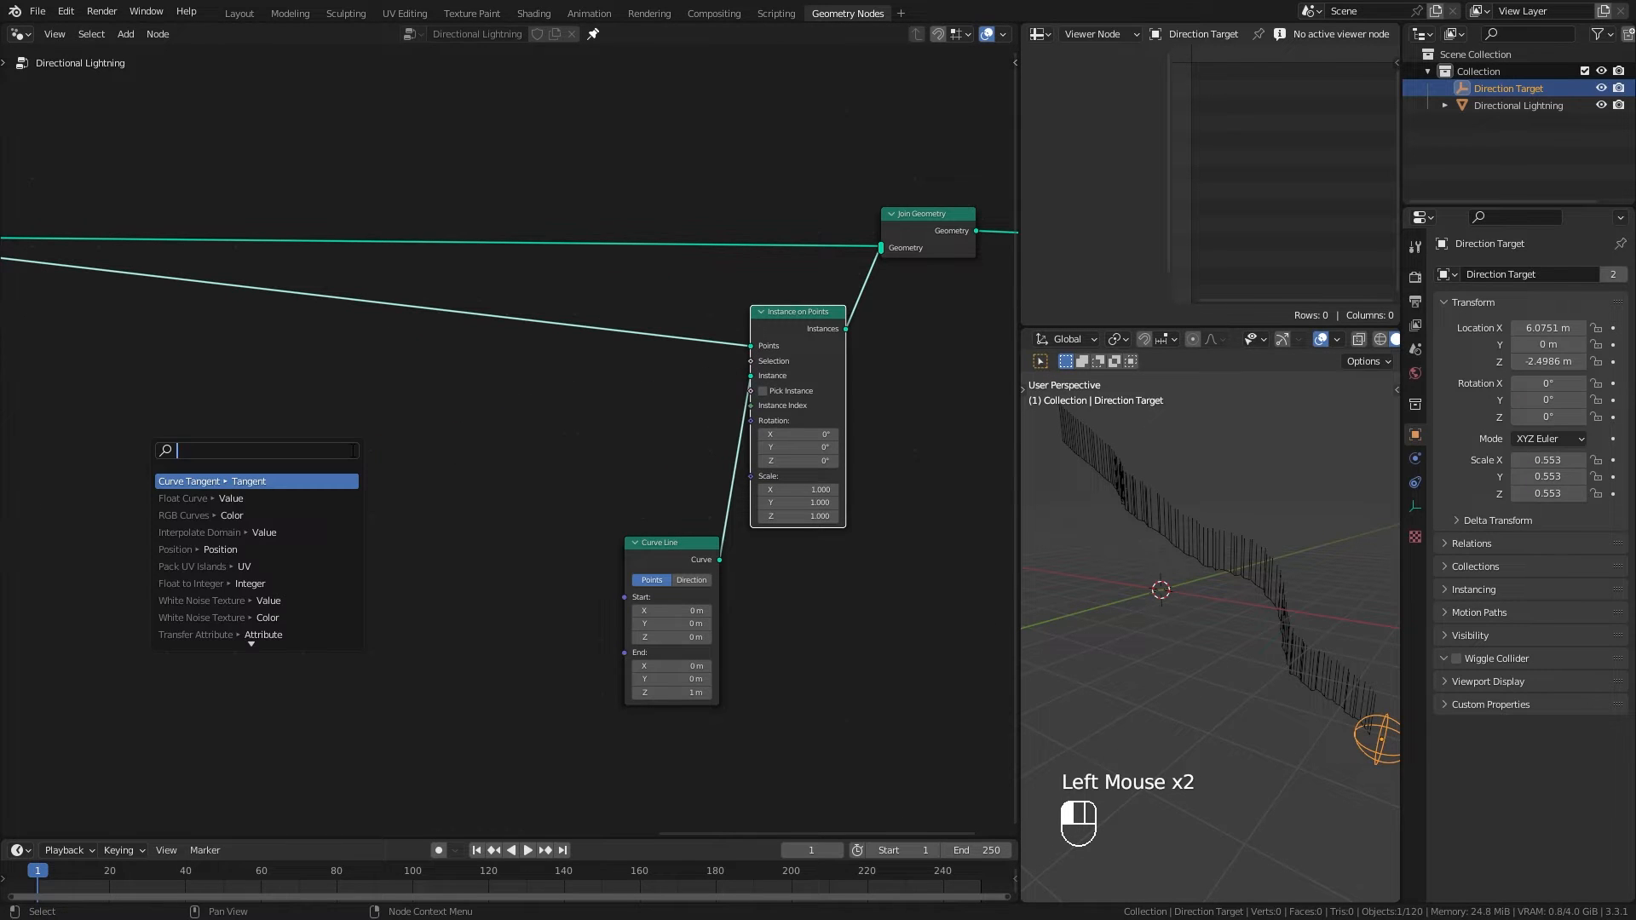
text(nd)
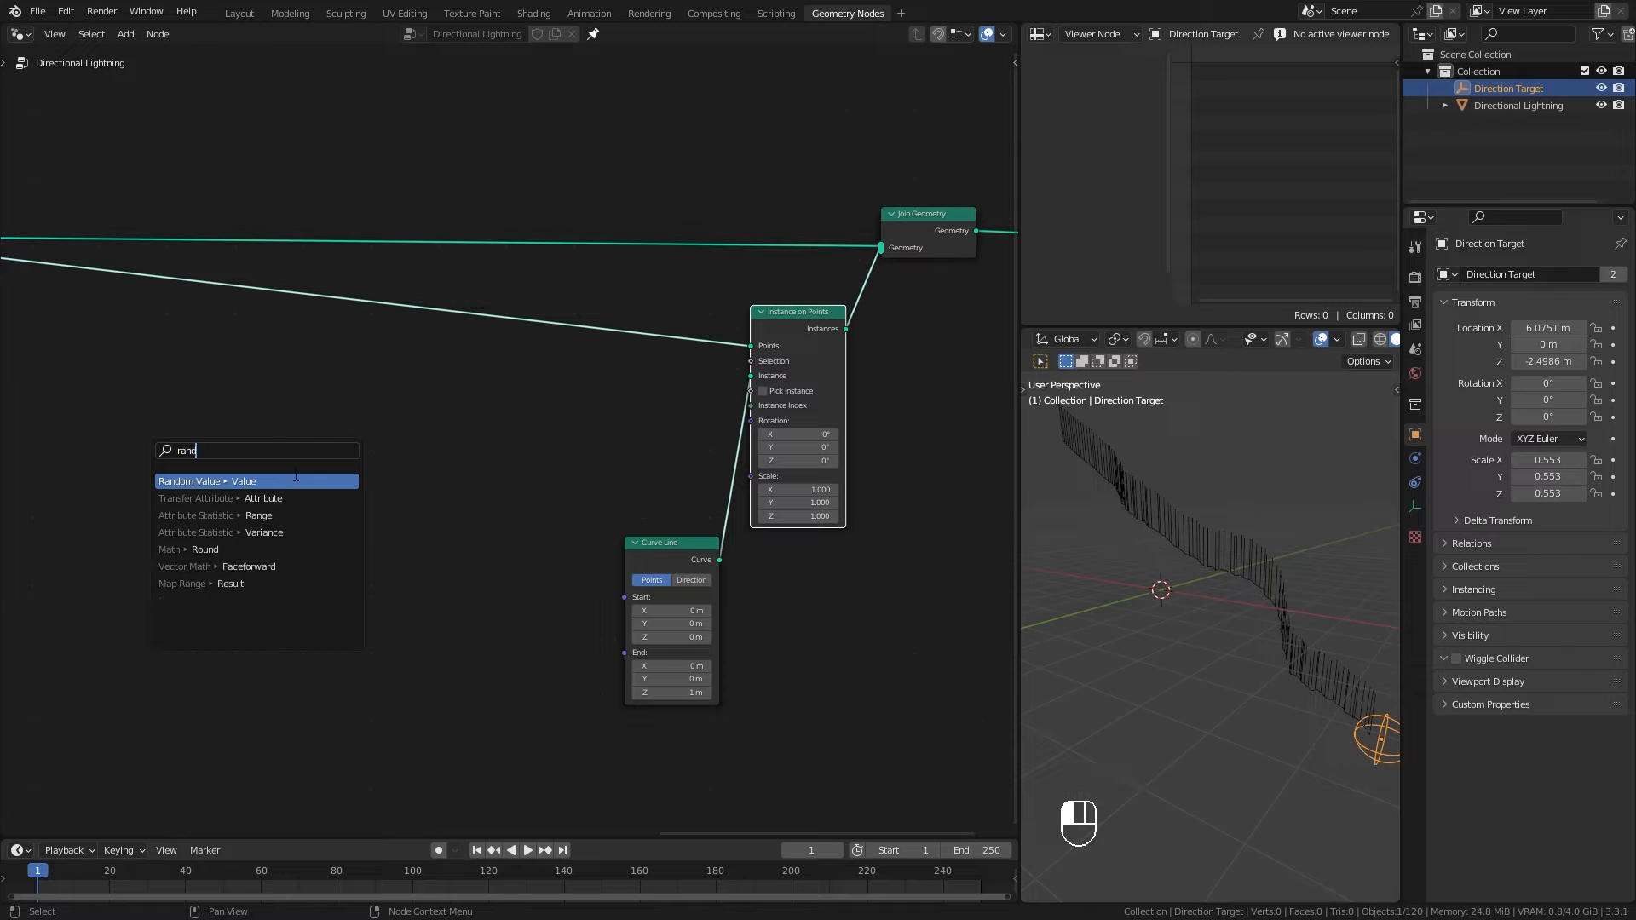
click(282, 481)
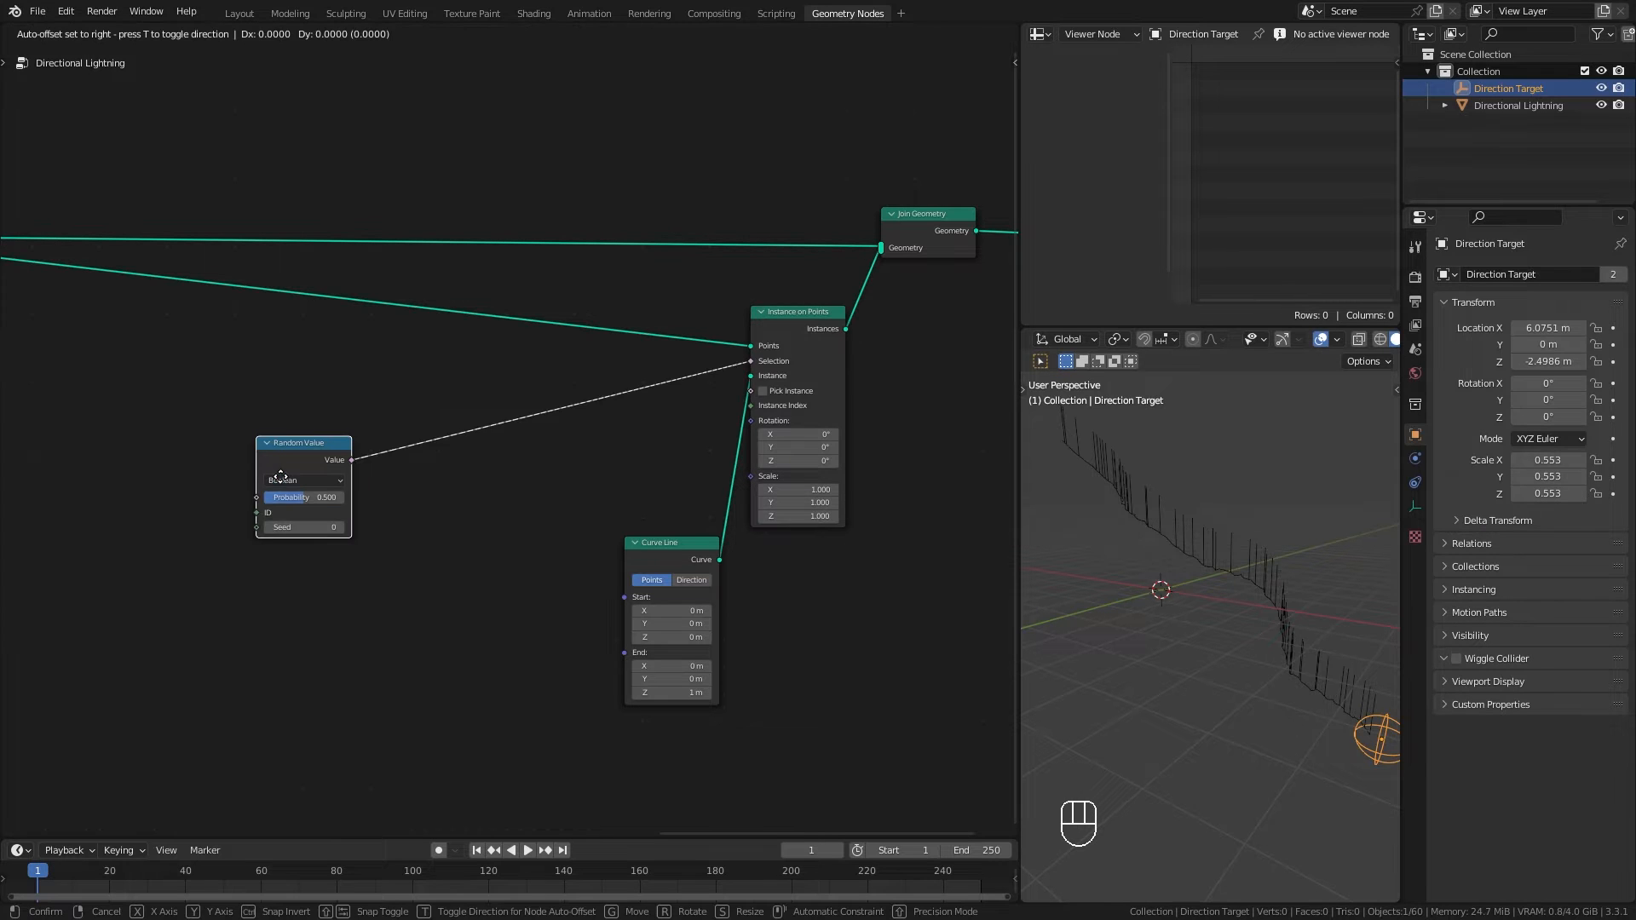
click(376, 488)
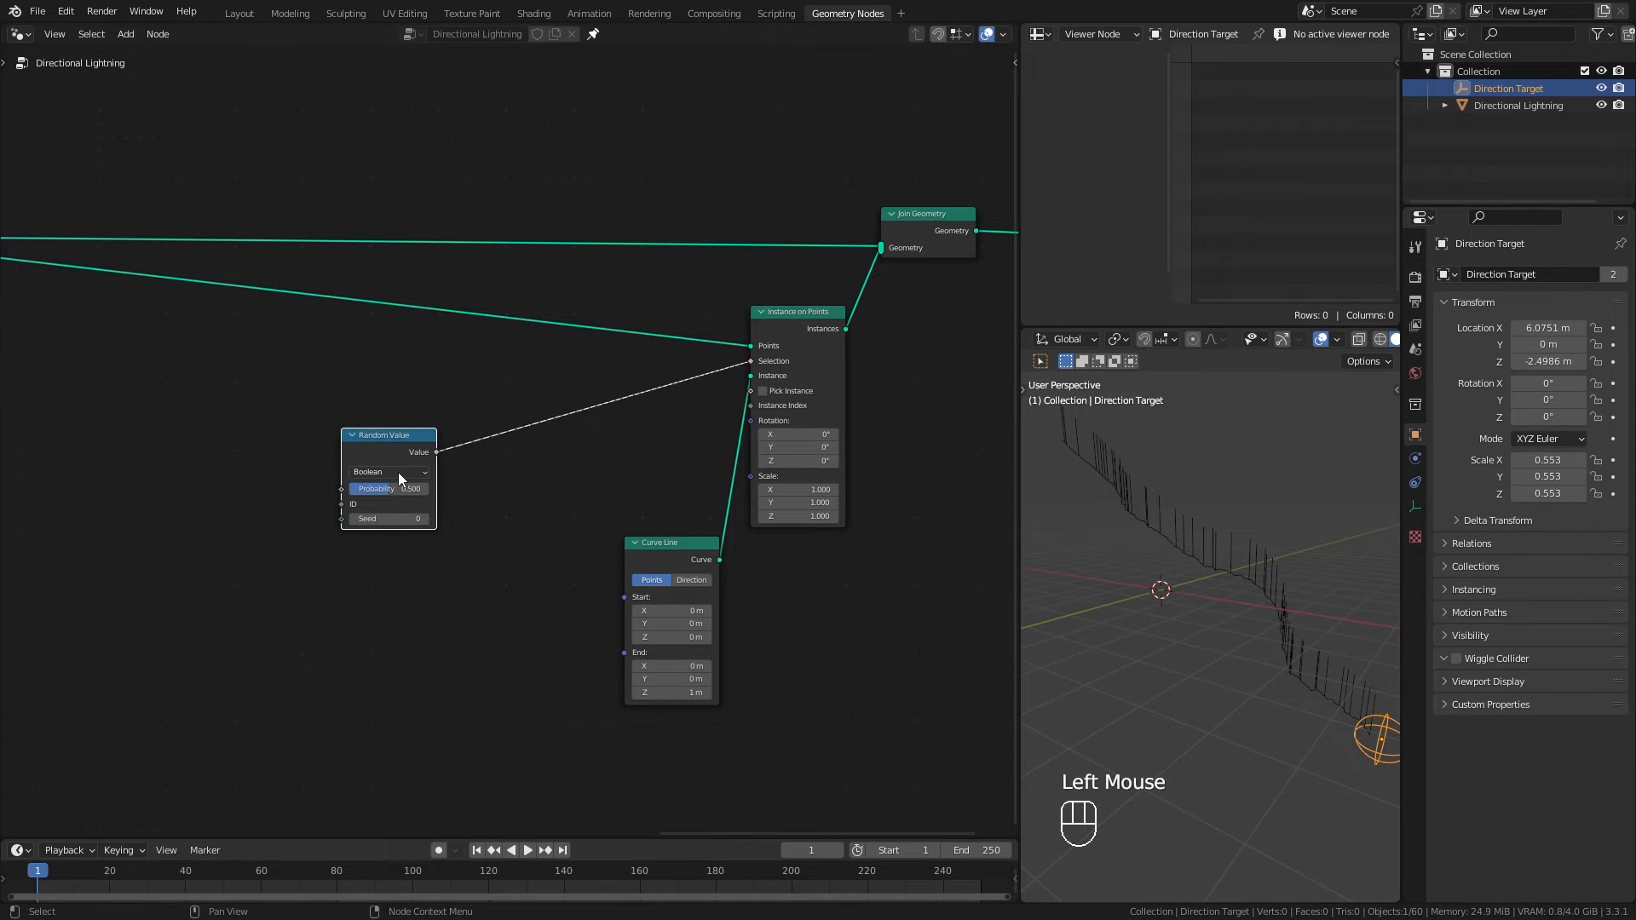
click(406, 471)
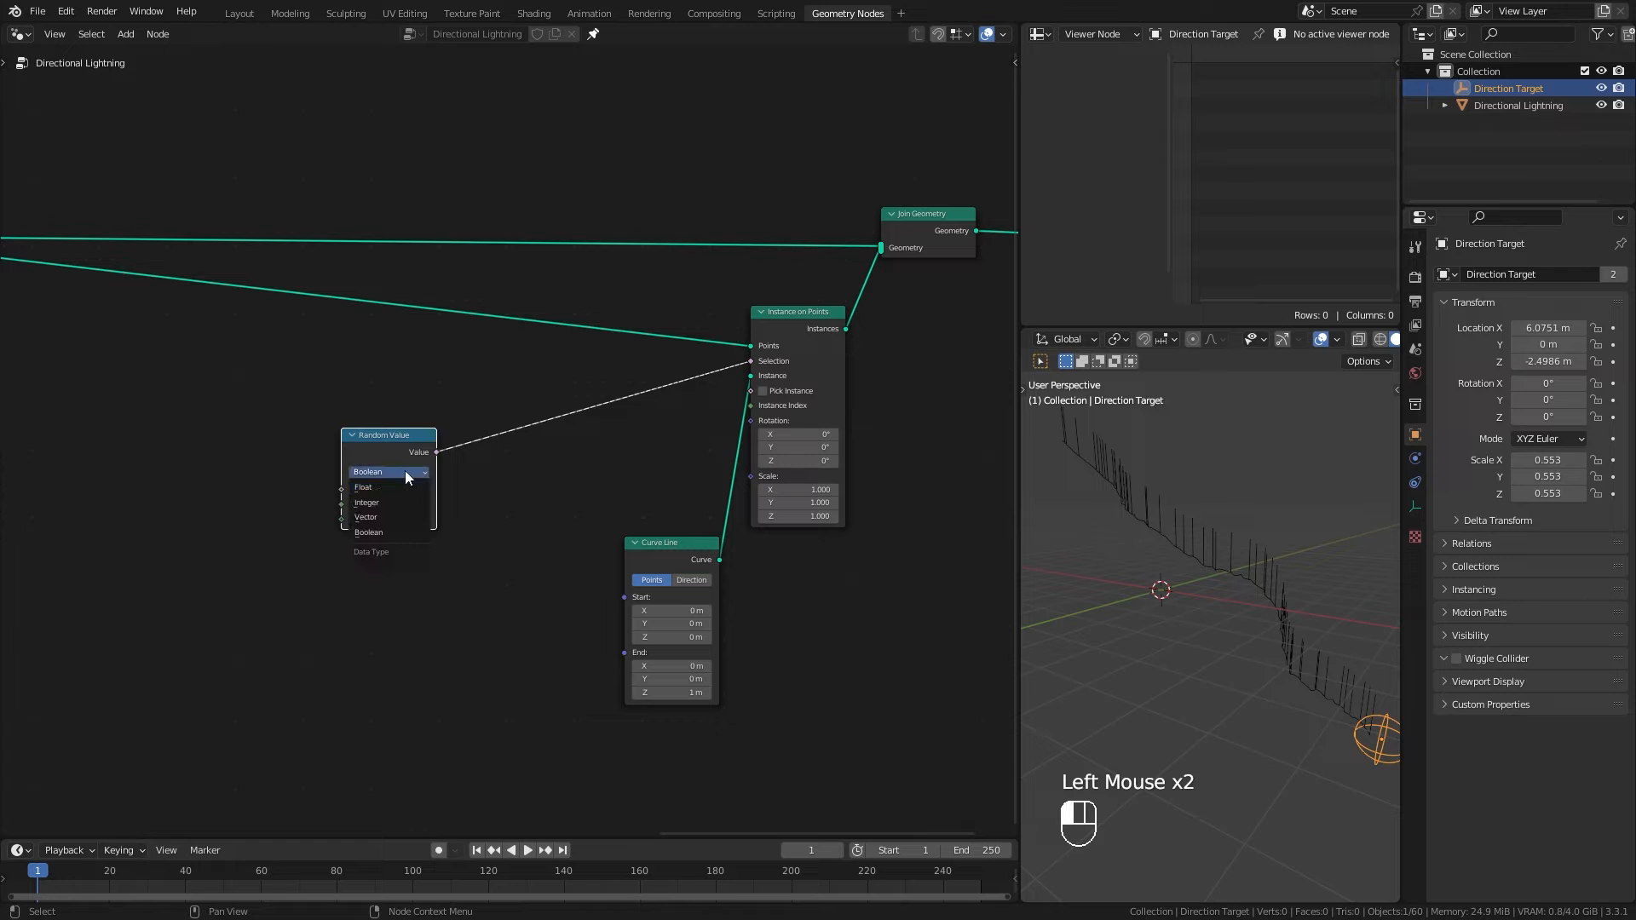
click(386, 532)
Step: Try the Random Value's Probability at 1.000 and at 0.5
mouse_move(399, 489)
mouse_down()
mouse_move(366, 489)
mouse_move(427, 490)
mouse_up()
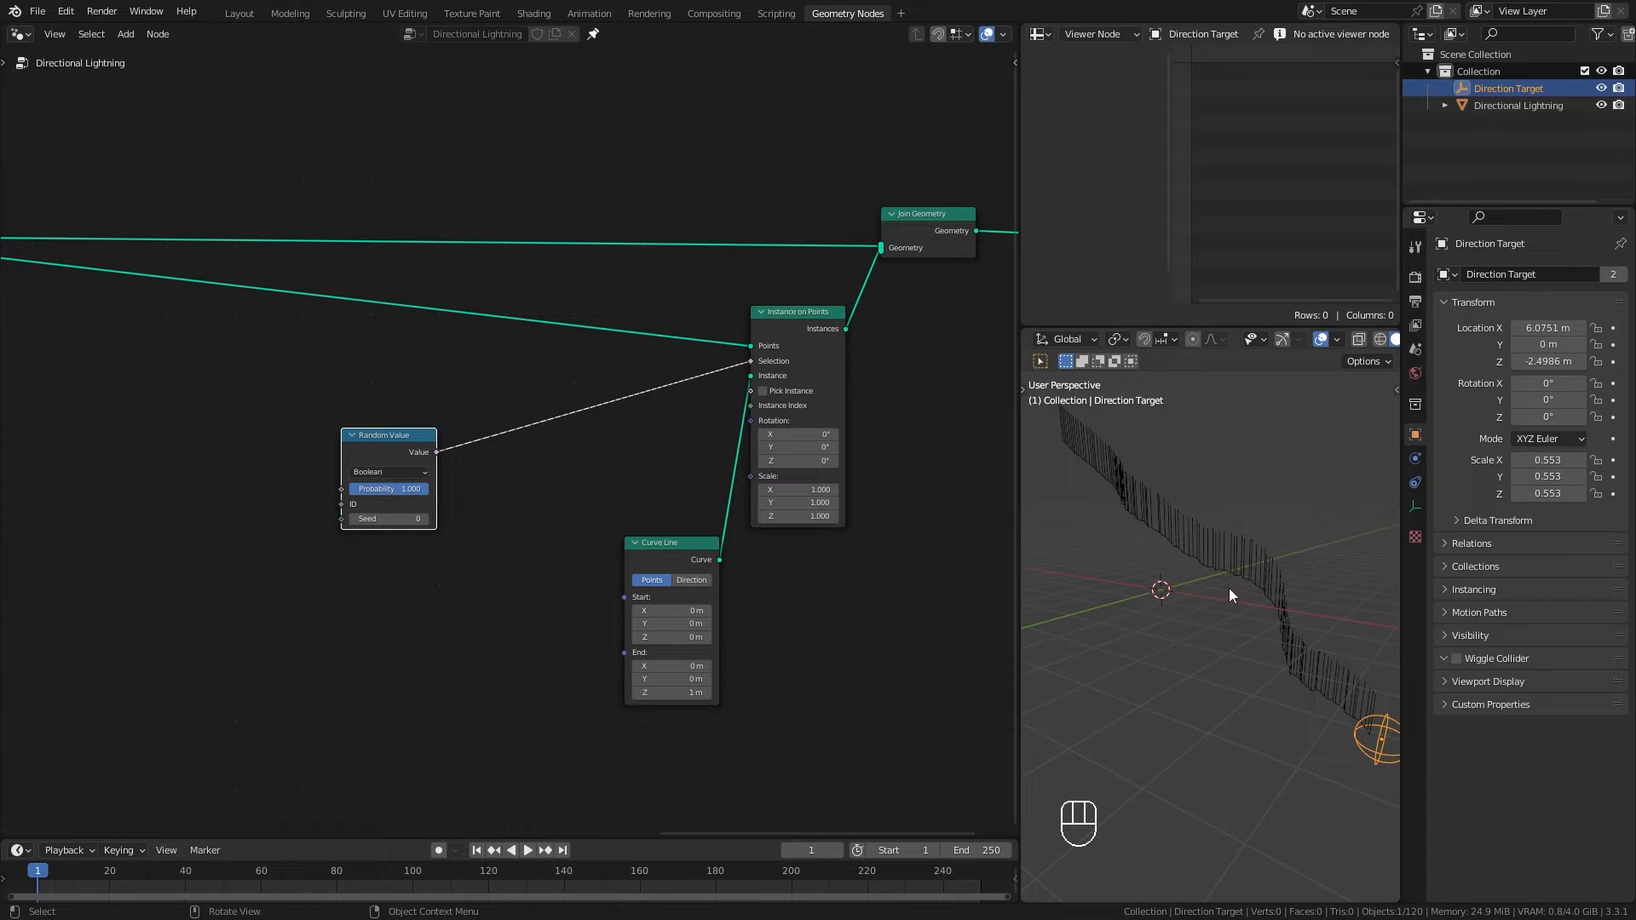
scroll(1241, 602, down, 2)
shift+scroll(1241, 656, down, 1)
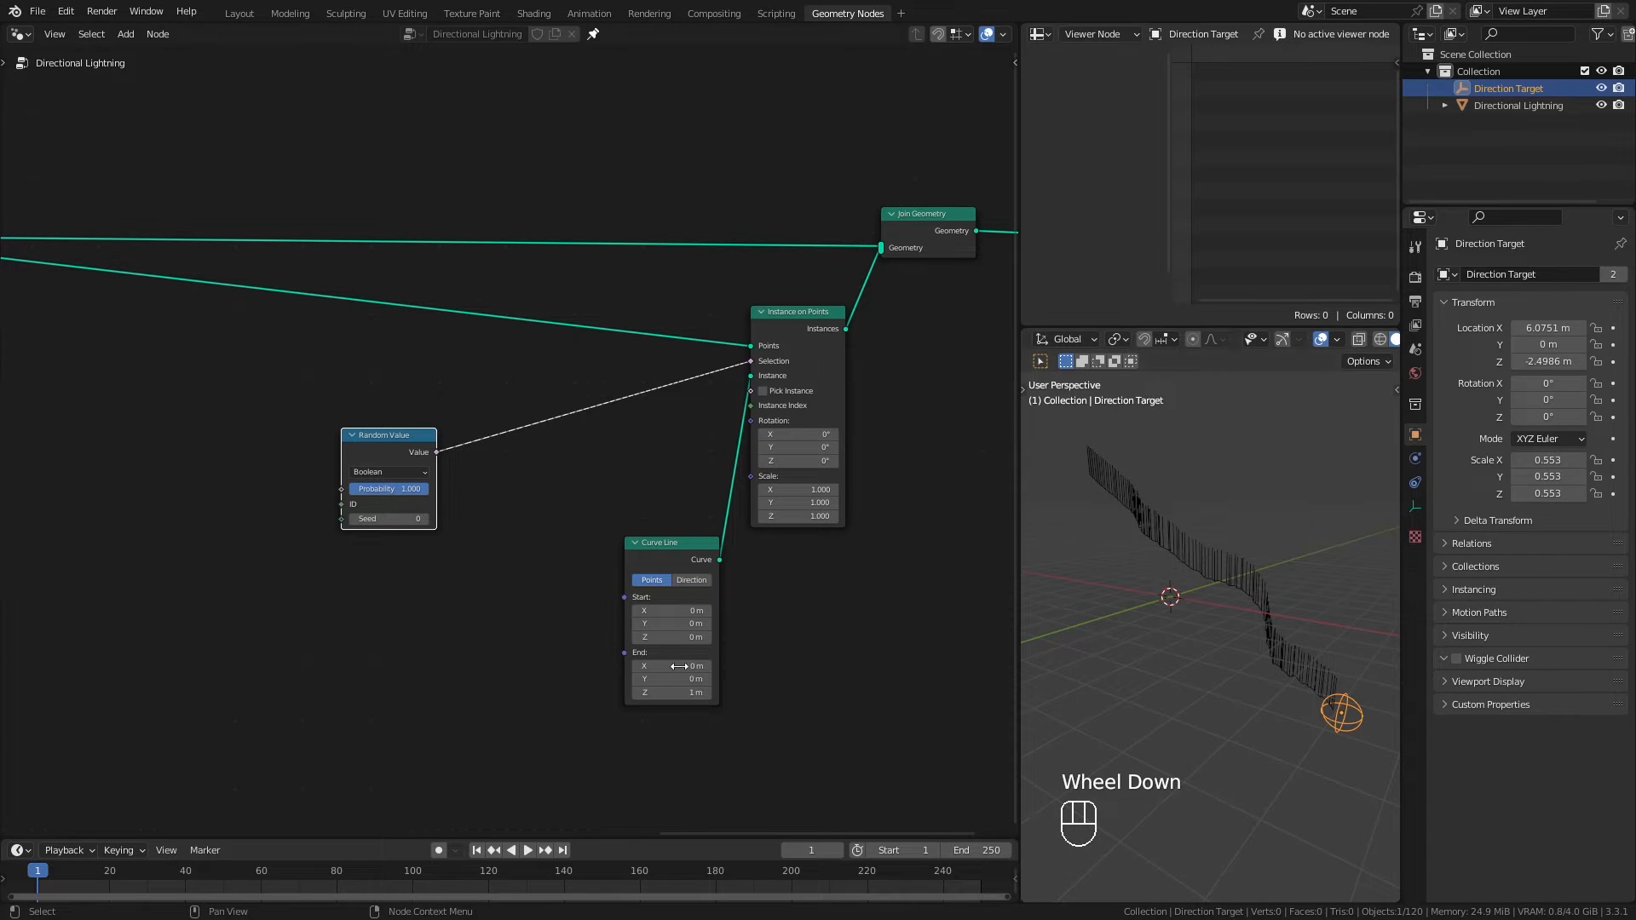
drag(411, 493, 428, 491)
click(427, 492)
text(0.5)
key(Return)
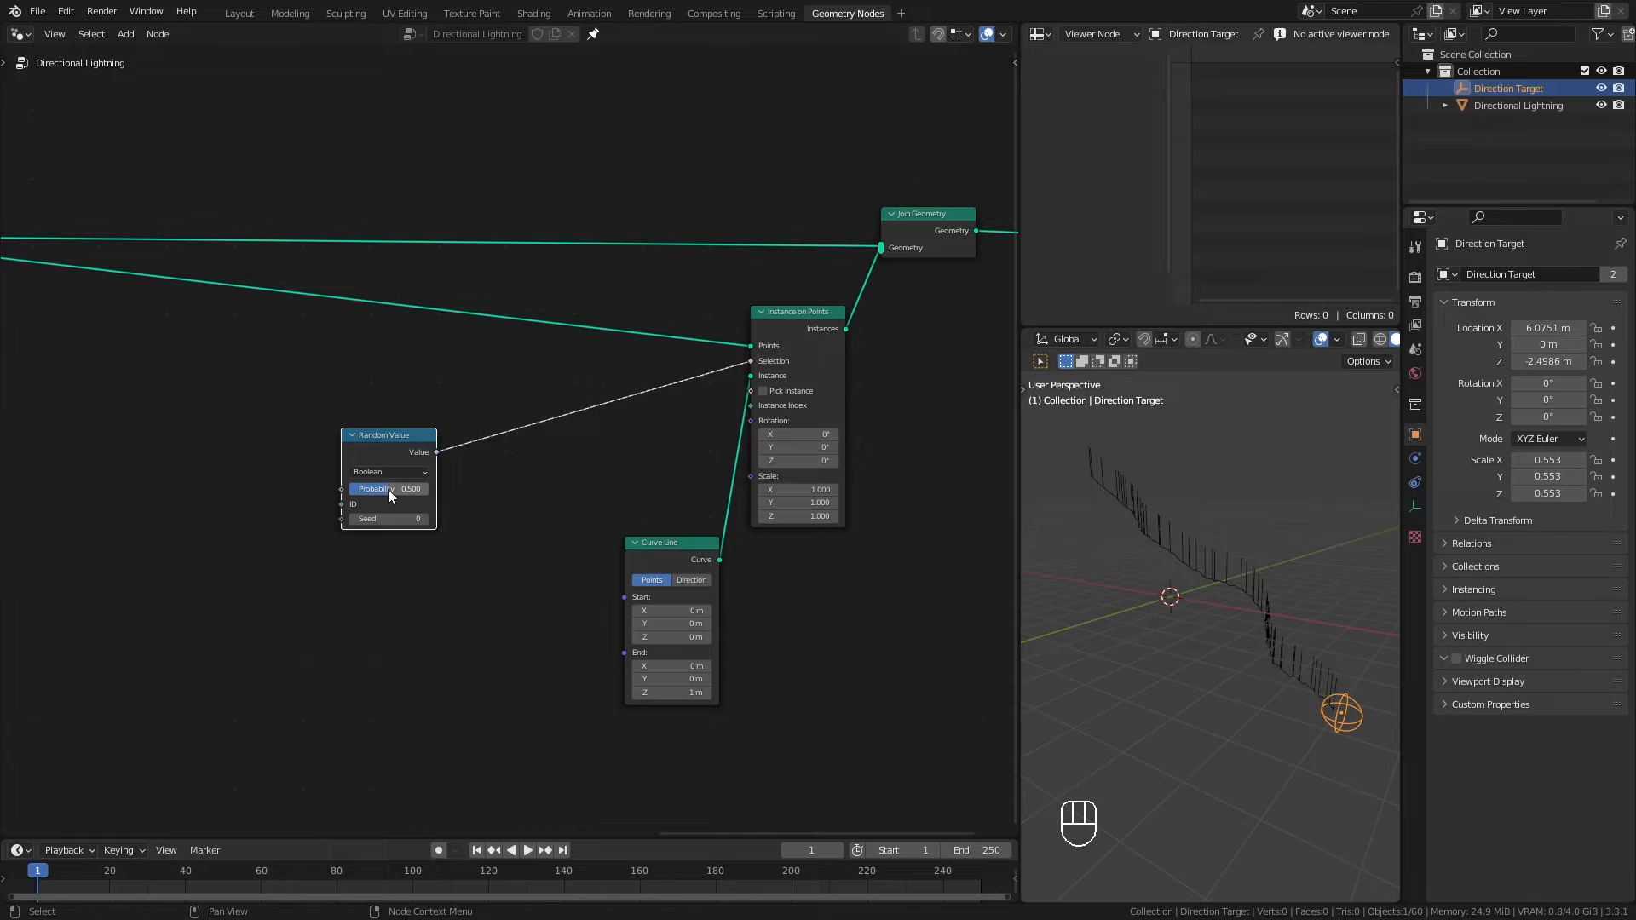
Step: Set the Random Value's Probability to 0.275 and move the node slightly lower
drag(387, 489, 372, 489)
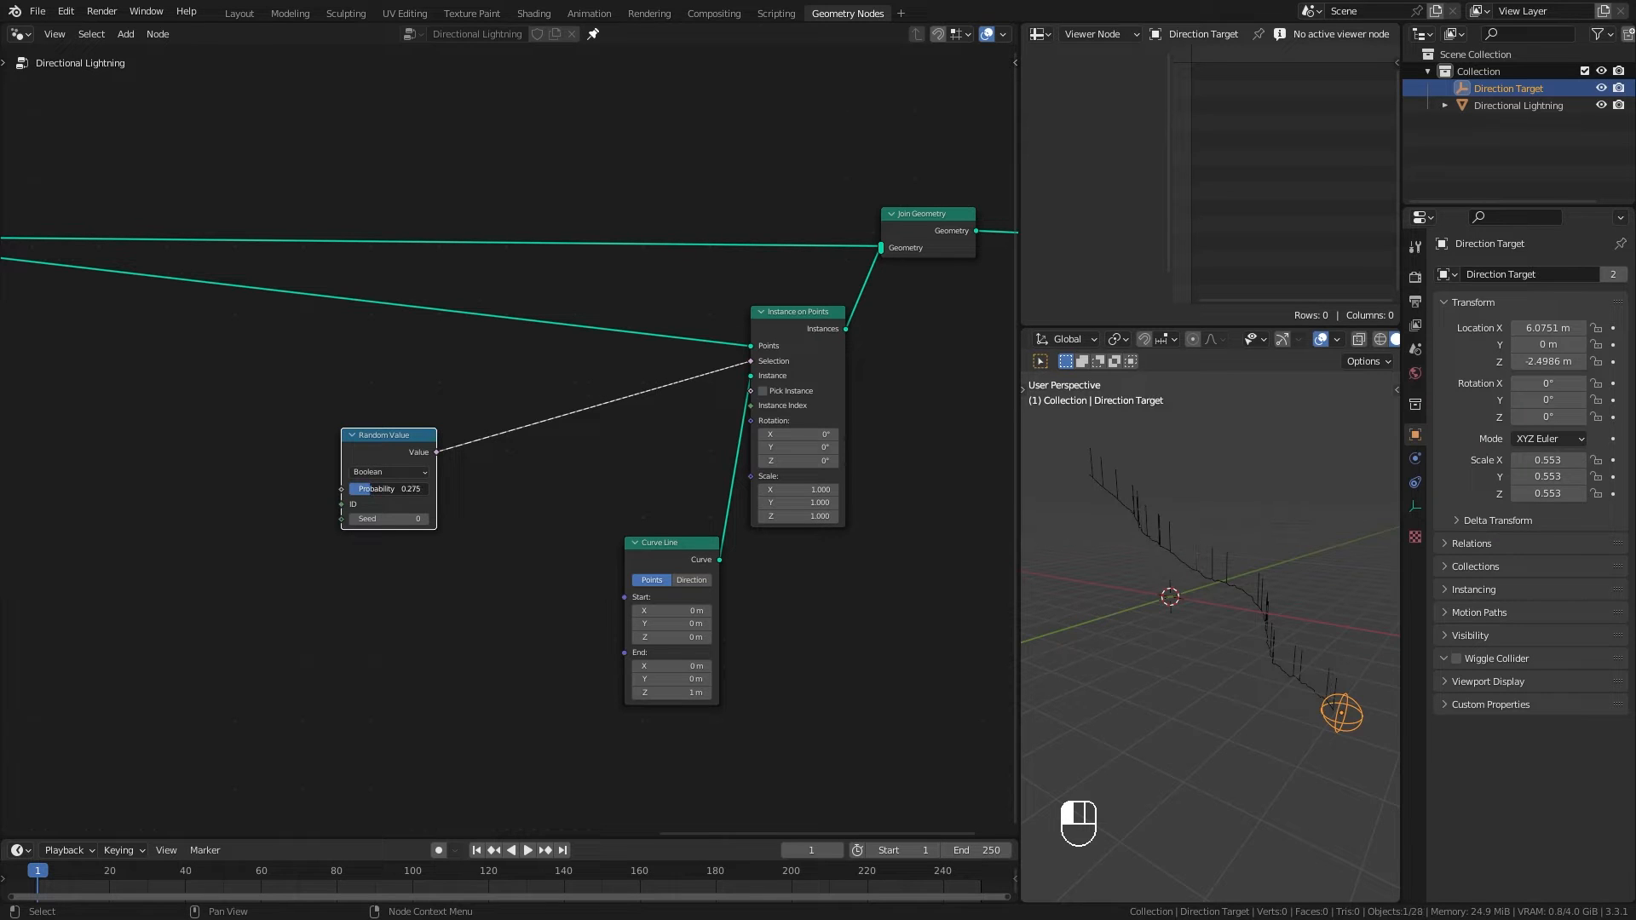
mouse_move(1230, 678)
middle_down()
mouse_move(1174, 670)
mouse_move(1236, 678)
middle_up()
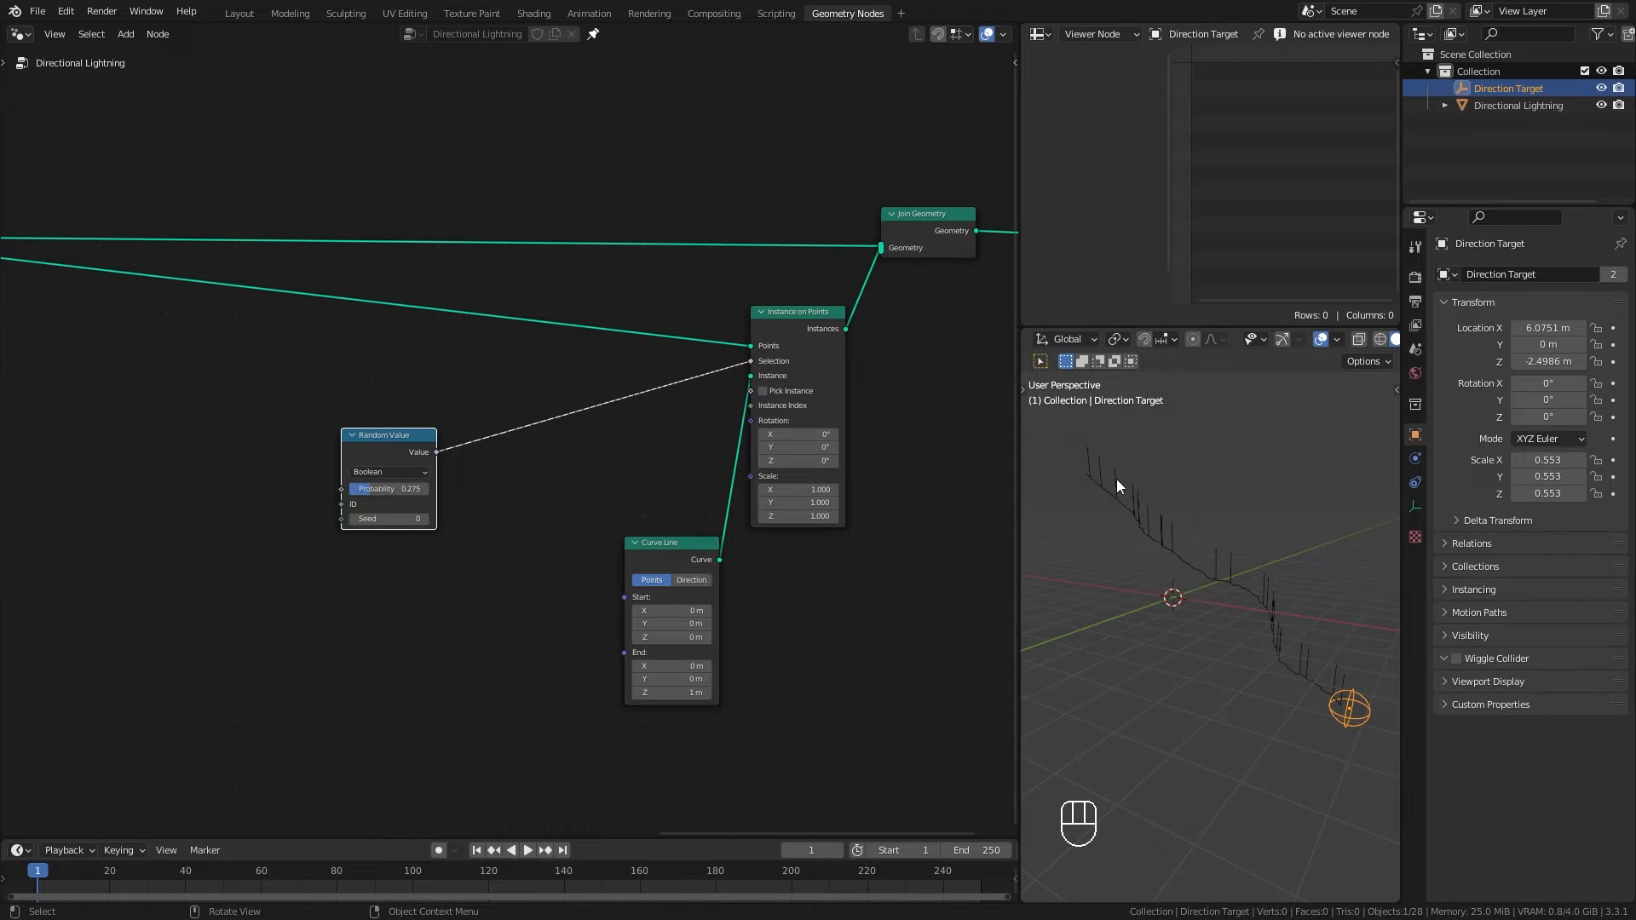
drag(348, 432, 384, 474)
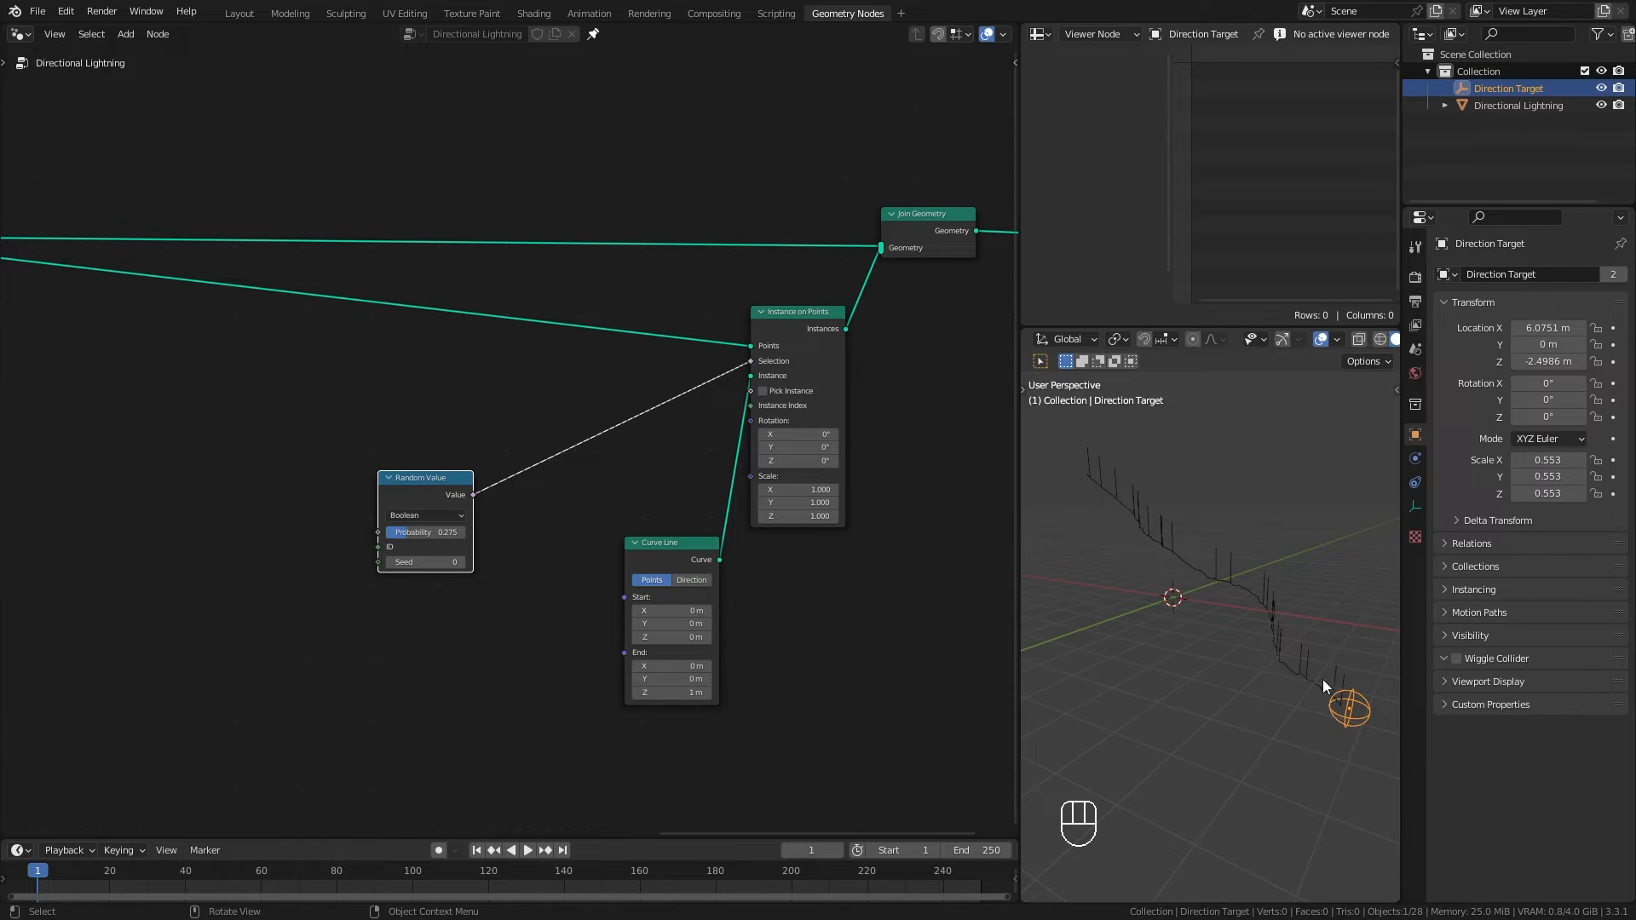
Step: Add a Spline Parameter node above and to the left of the Random Value, and nudge both nodes slightly down
key(shift)
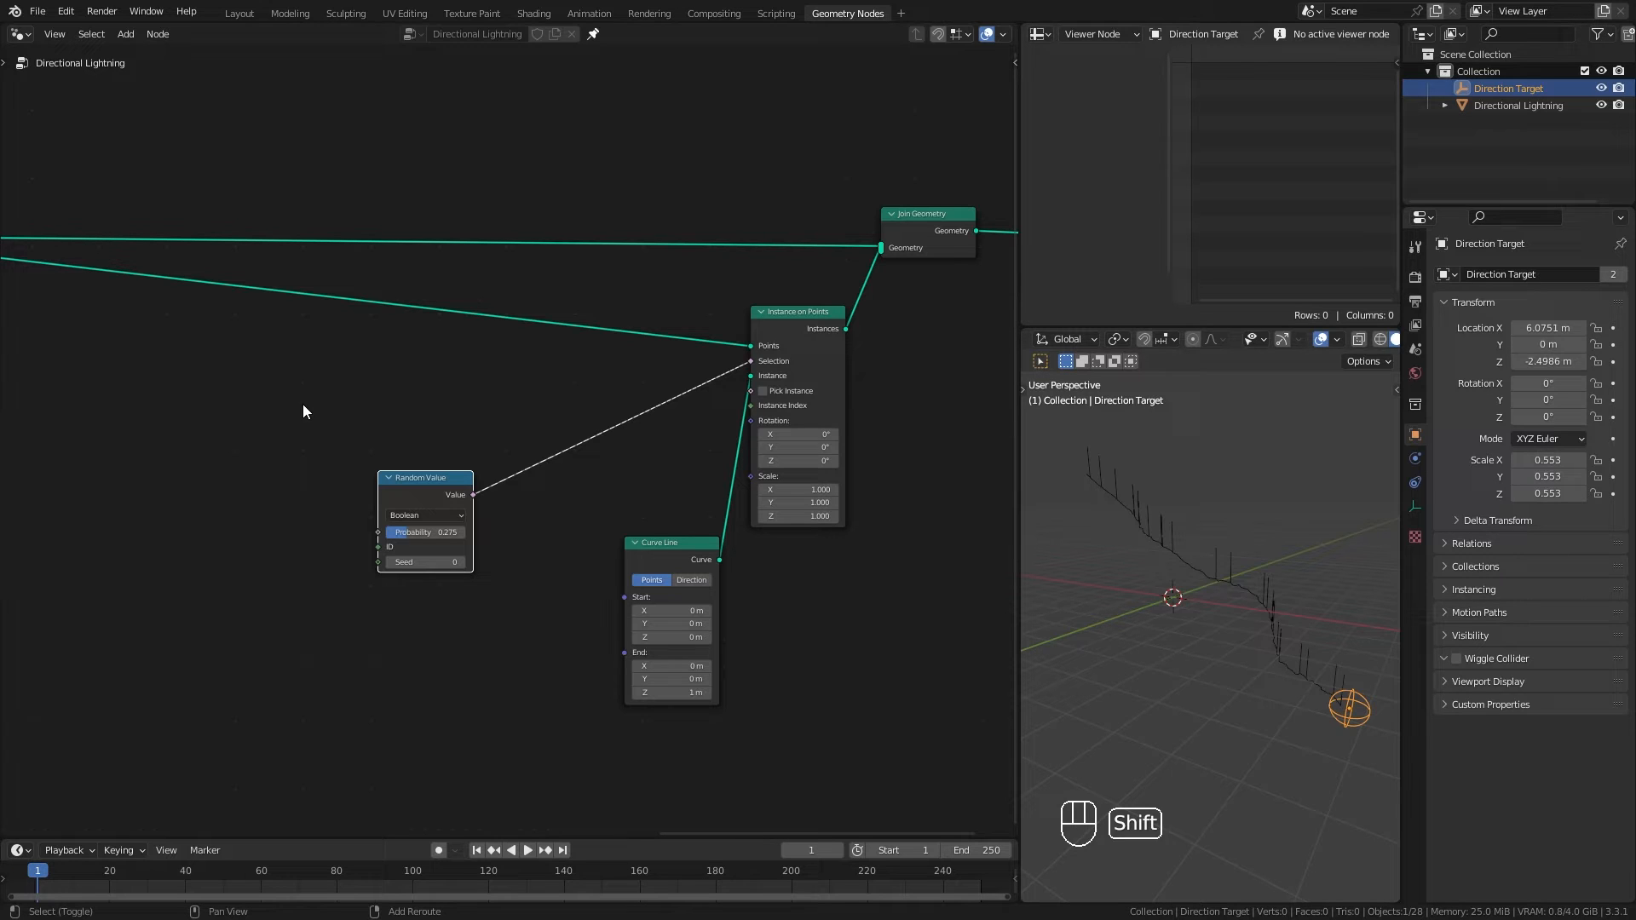
key(shift+a)
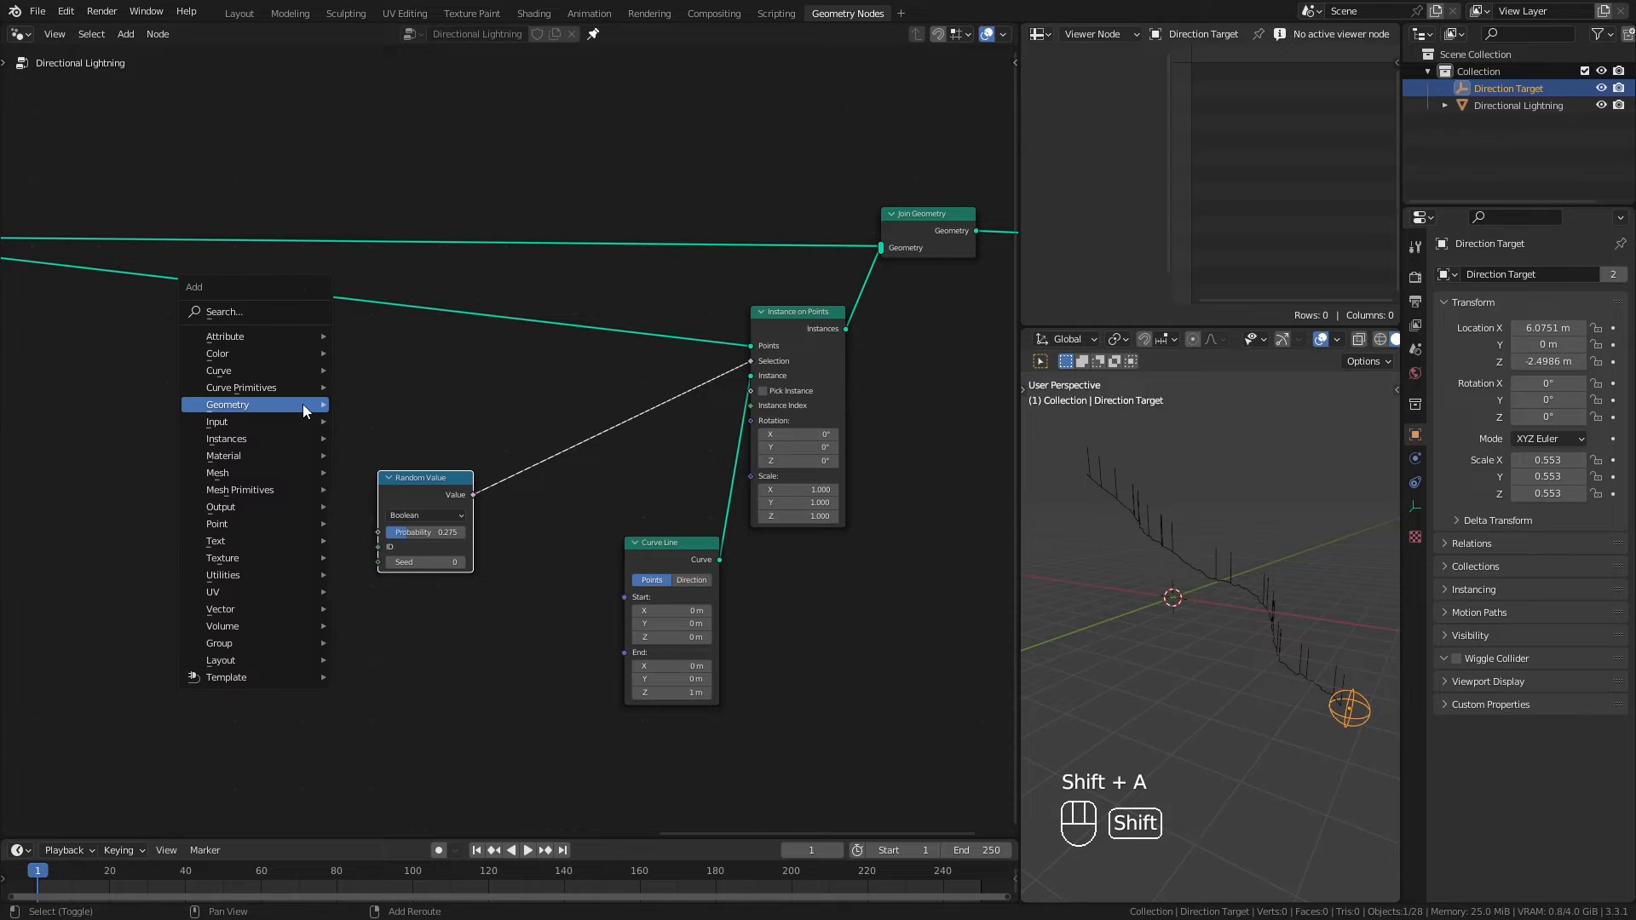
mouse_move(239, 370)
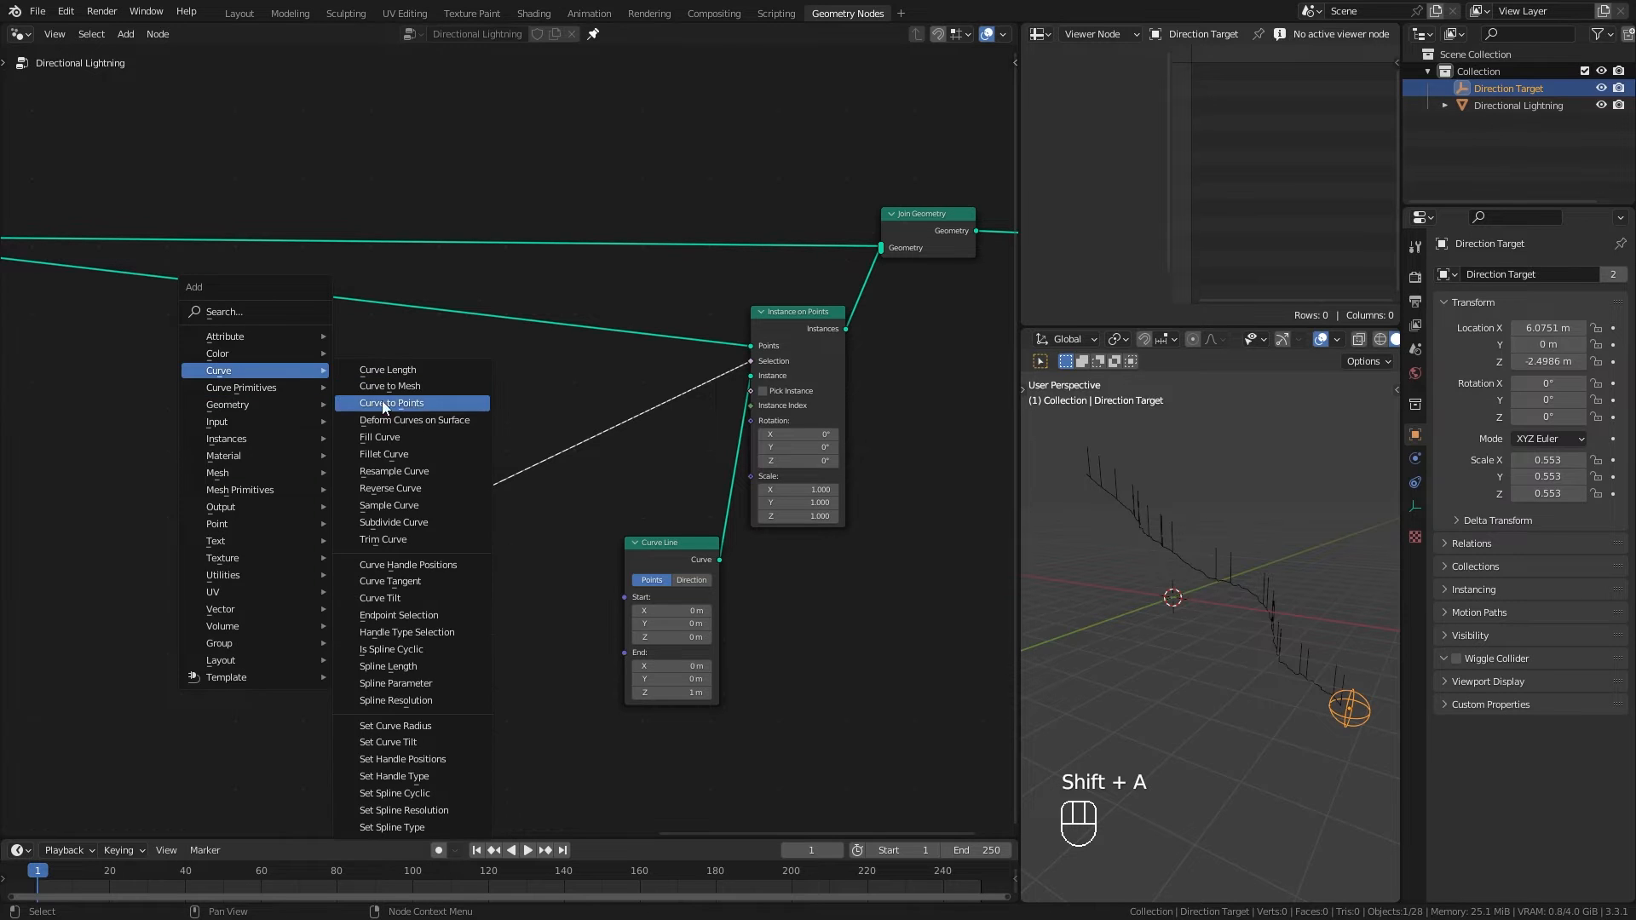
click(424, 684)
click(180, 345)
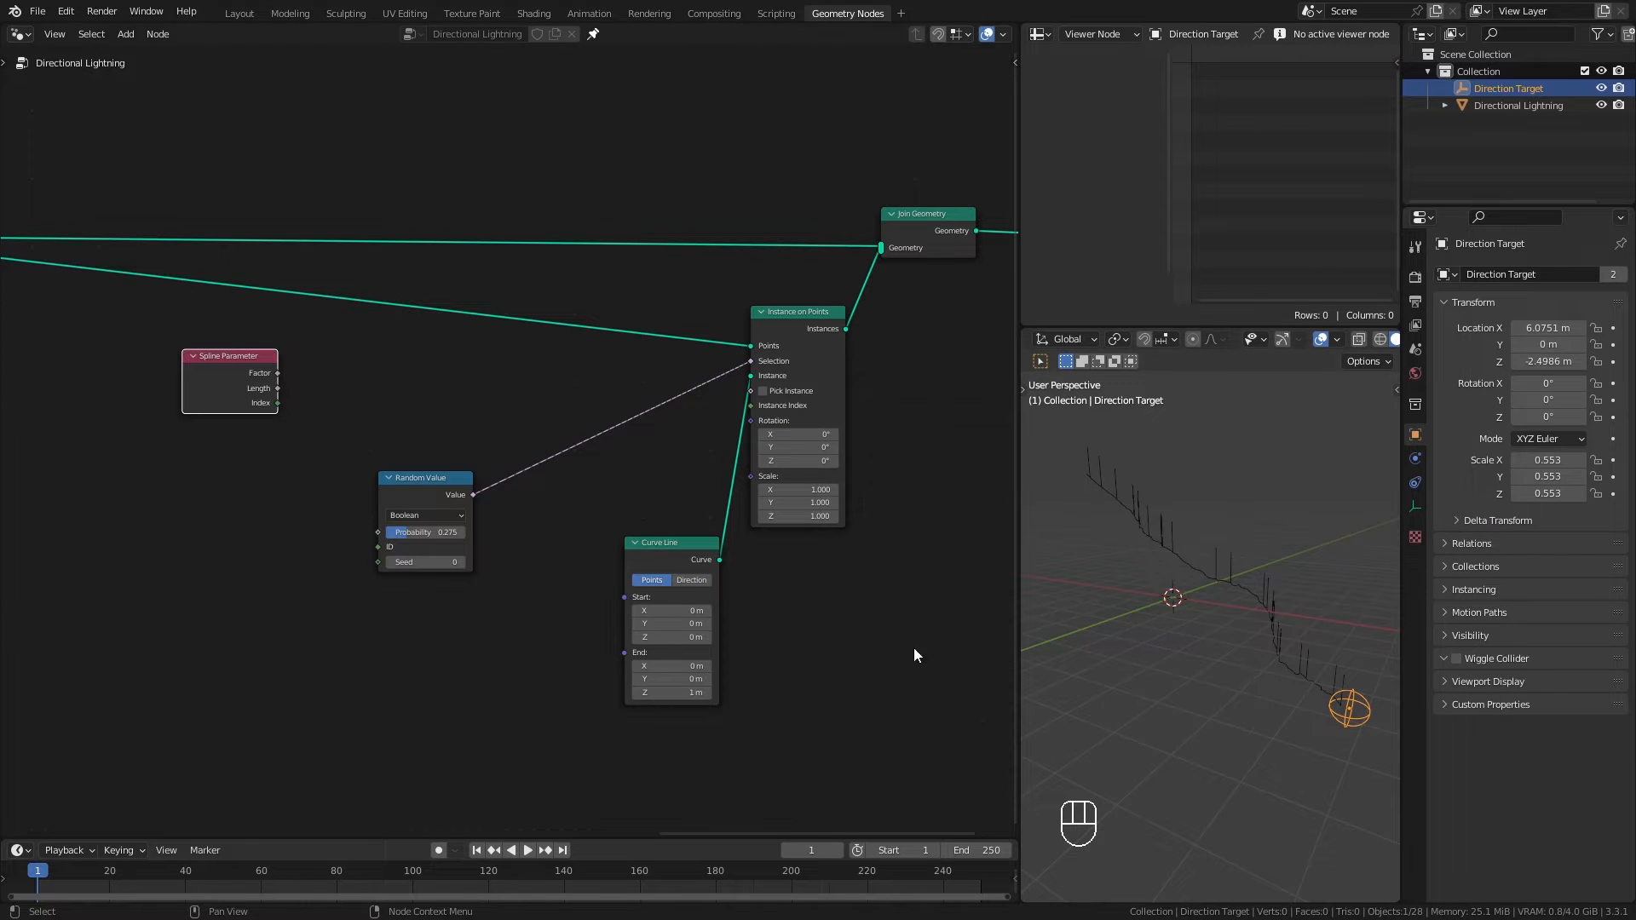
drag(437, 487, 453, 508)
drag(231, 370, 238, 391)
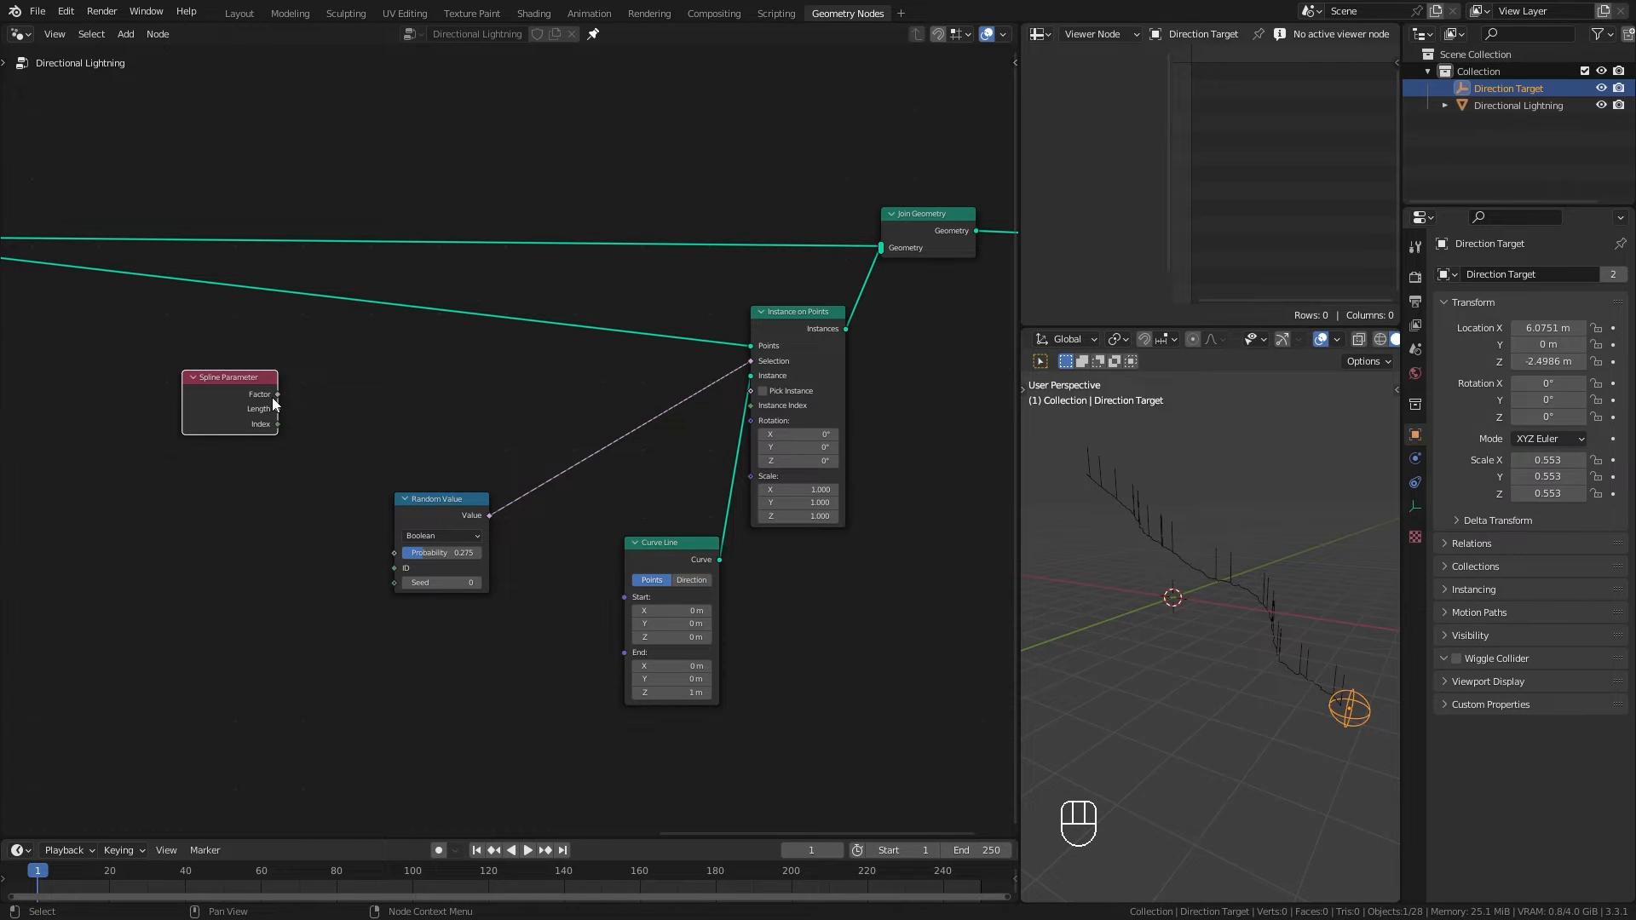
drag(273, 396, 436, 397)
text(grea)
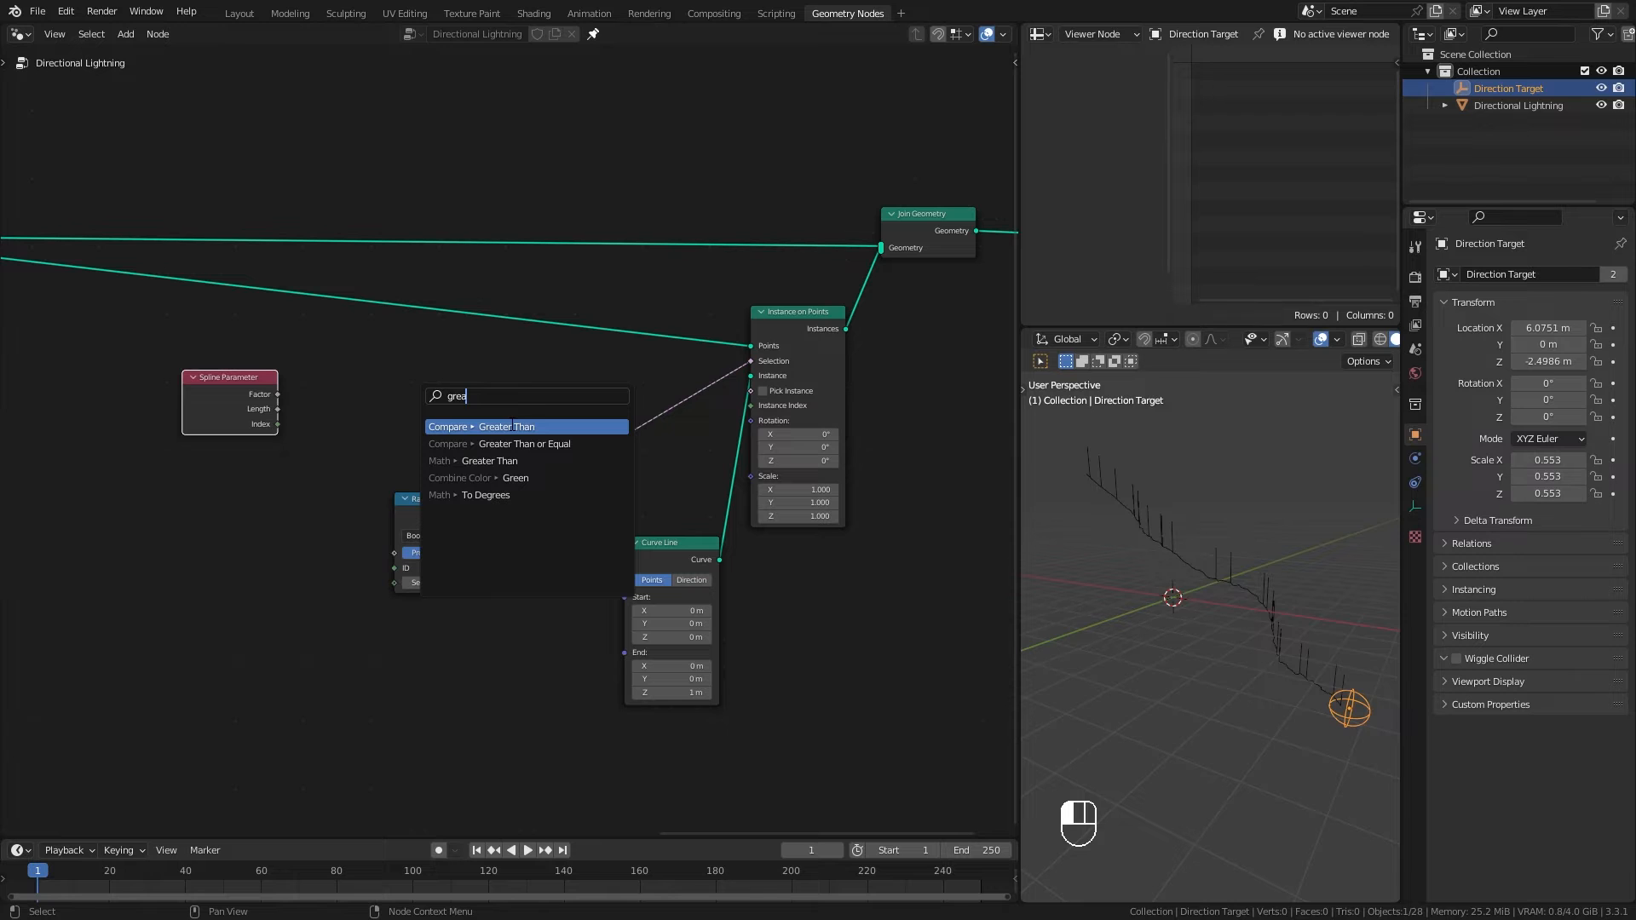
text(ter)
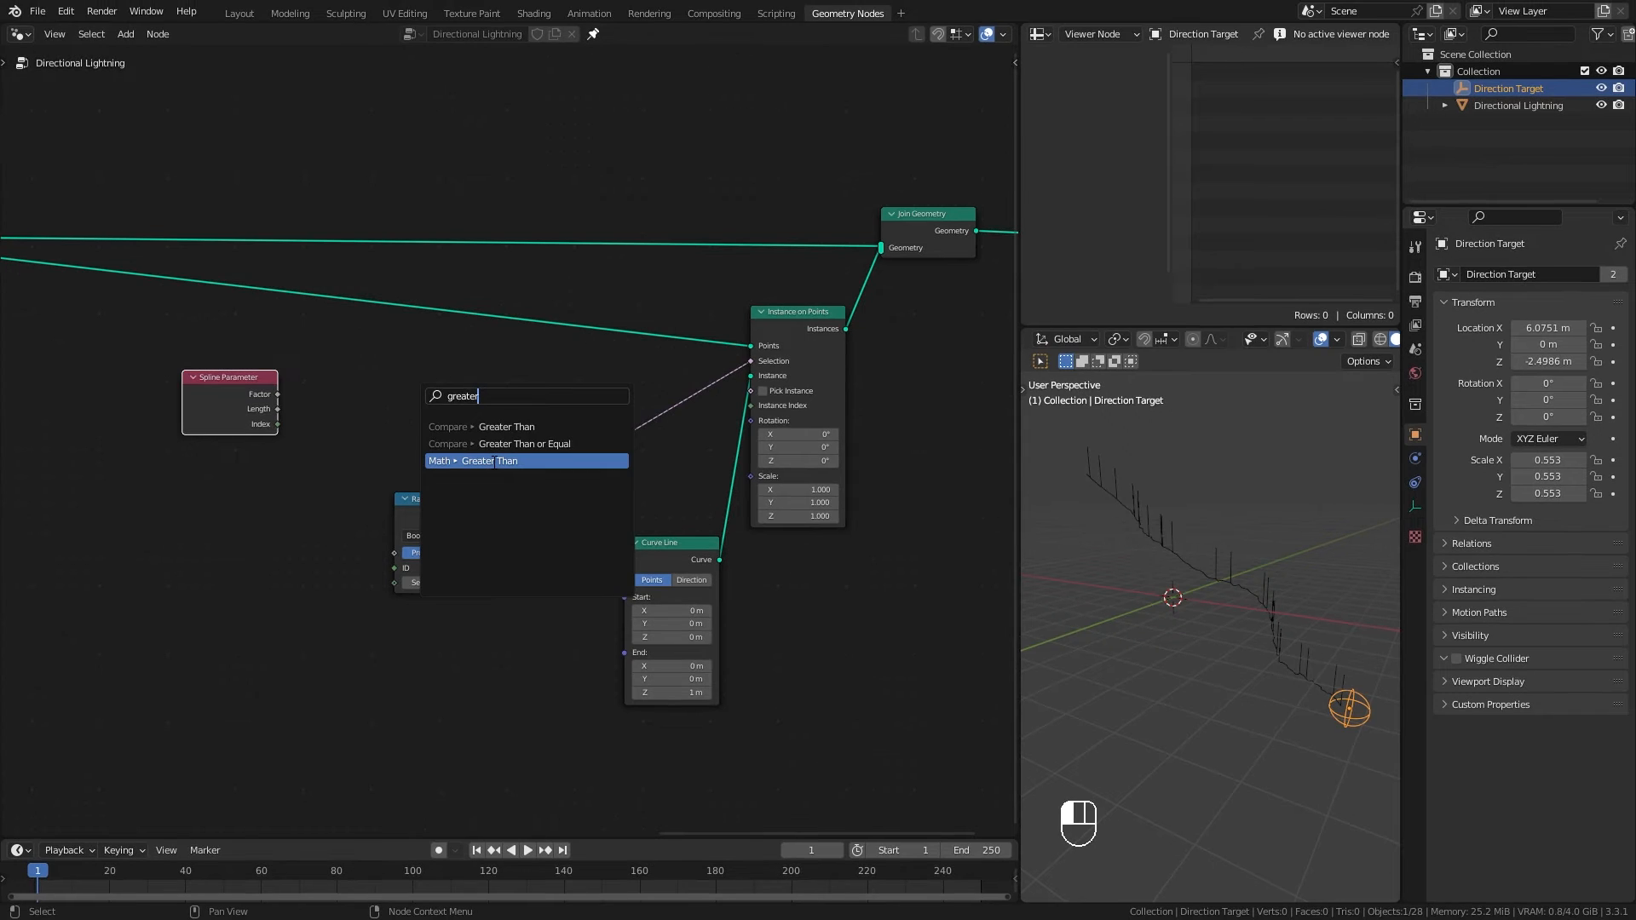
click(495, 461)
click(414, 430)
drag(428, 380, 477, 381)
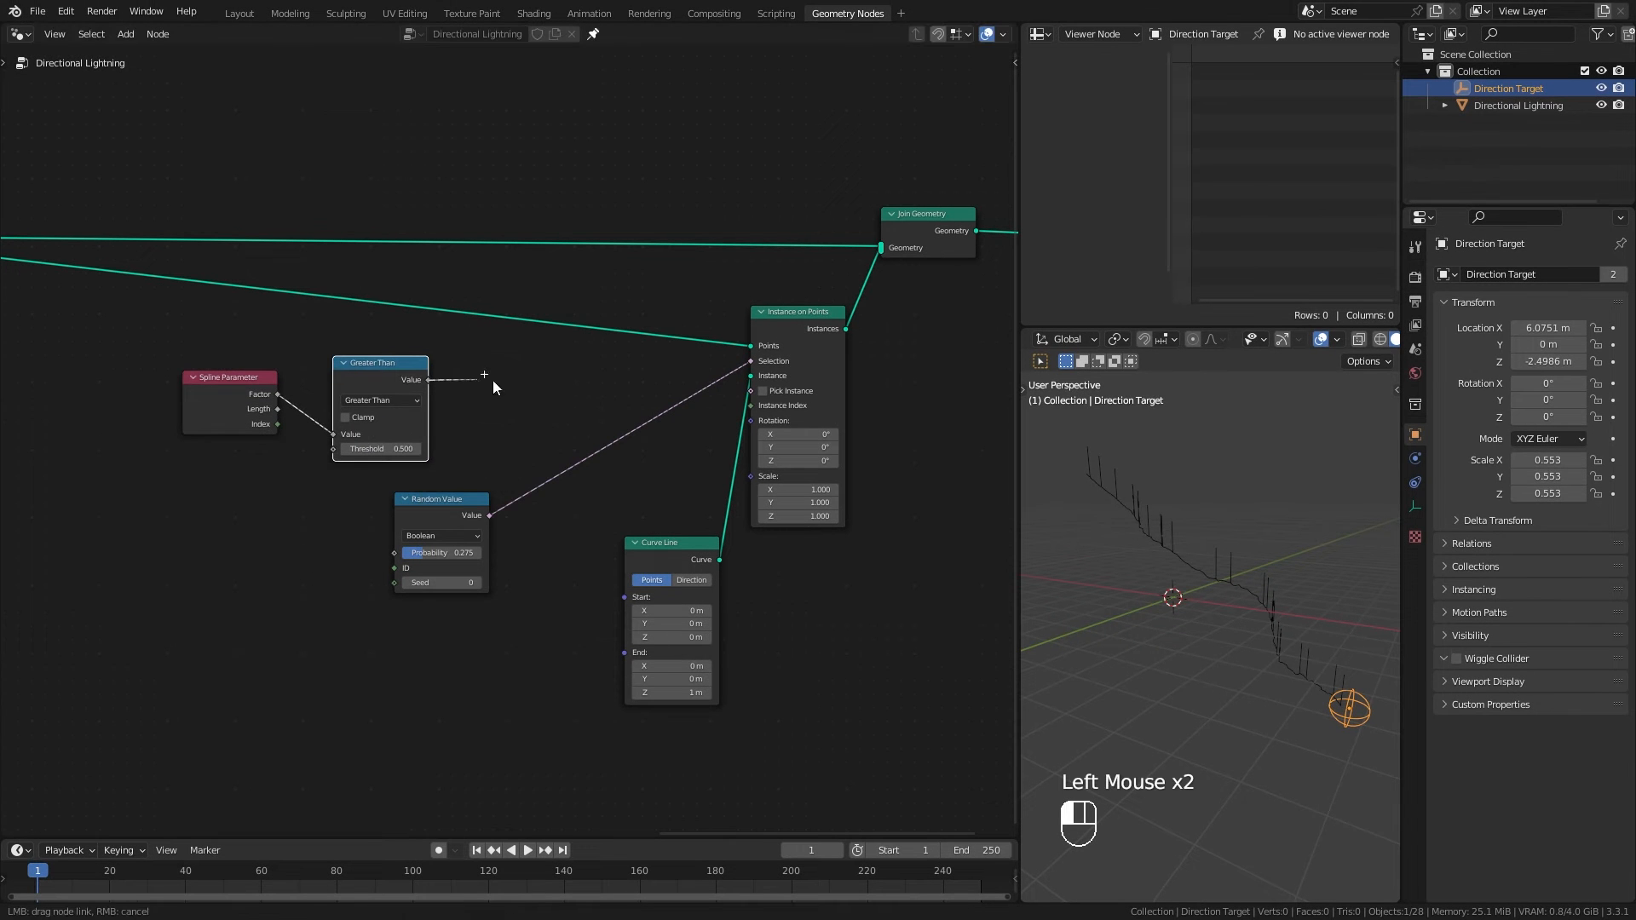
drag(518, 391, 518, 390)
click(387, 377)
key(x)
Step: Add a Float Compare node set to Greater Than, fed by the Spline Parameter's Factor, above the Random Value
drag(278, 394, 366, 396)
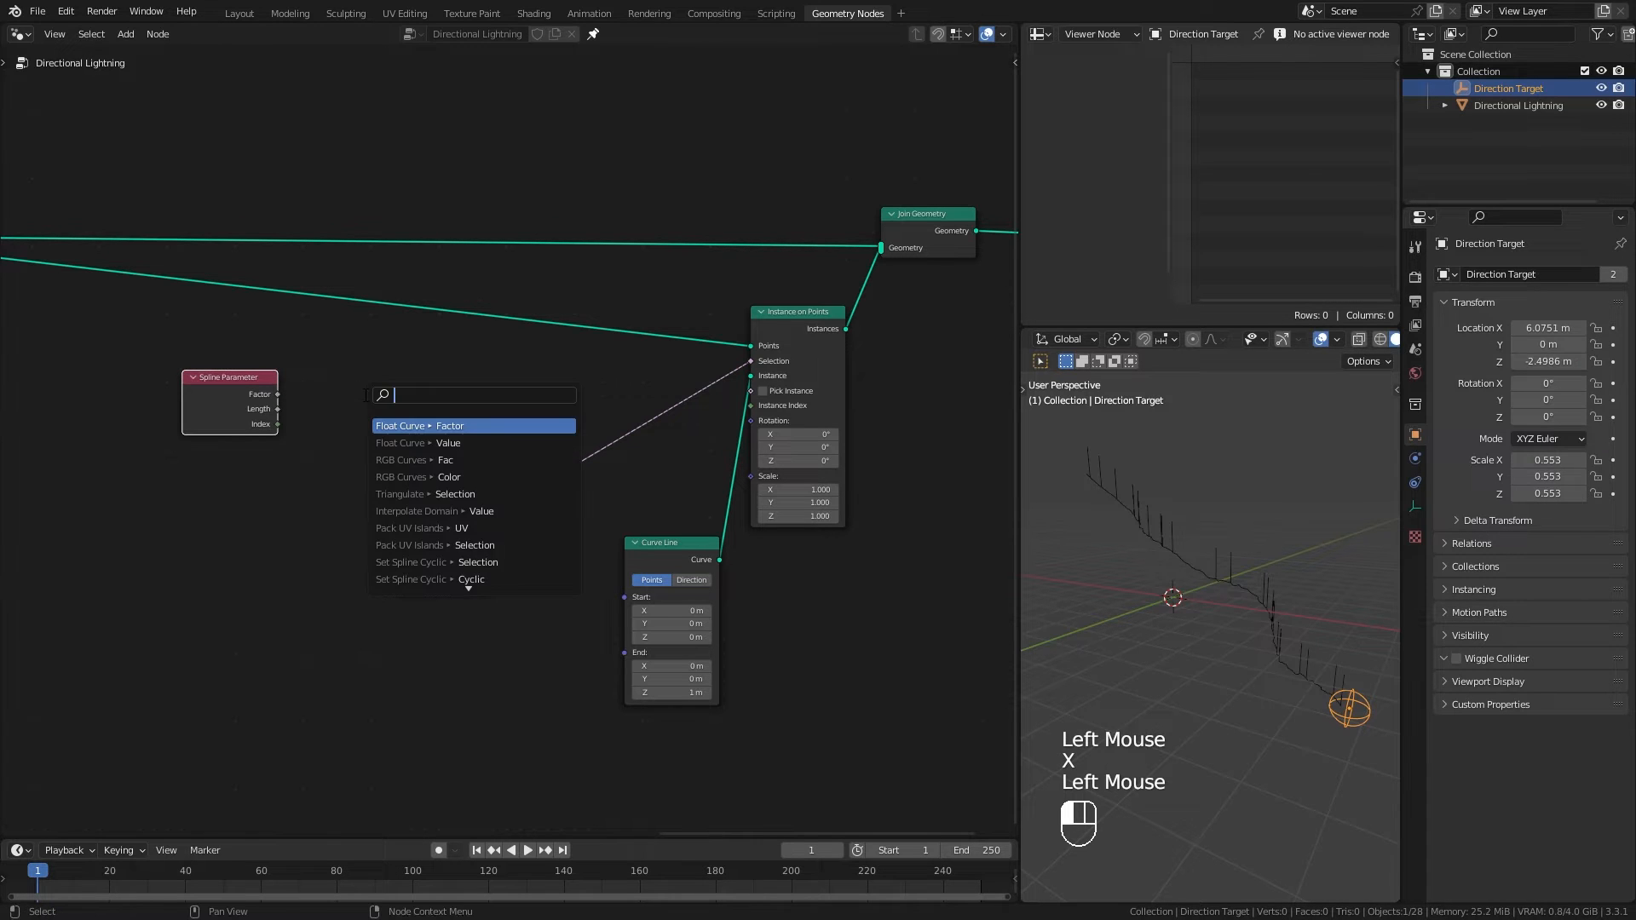
text(gre)
click(443, 419)
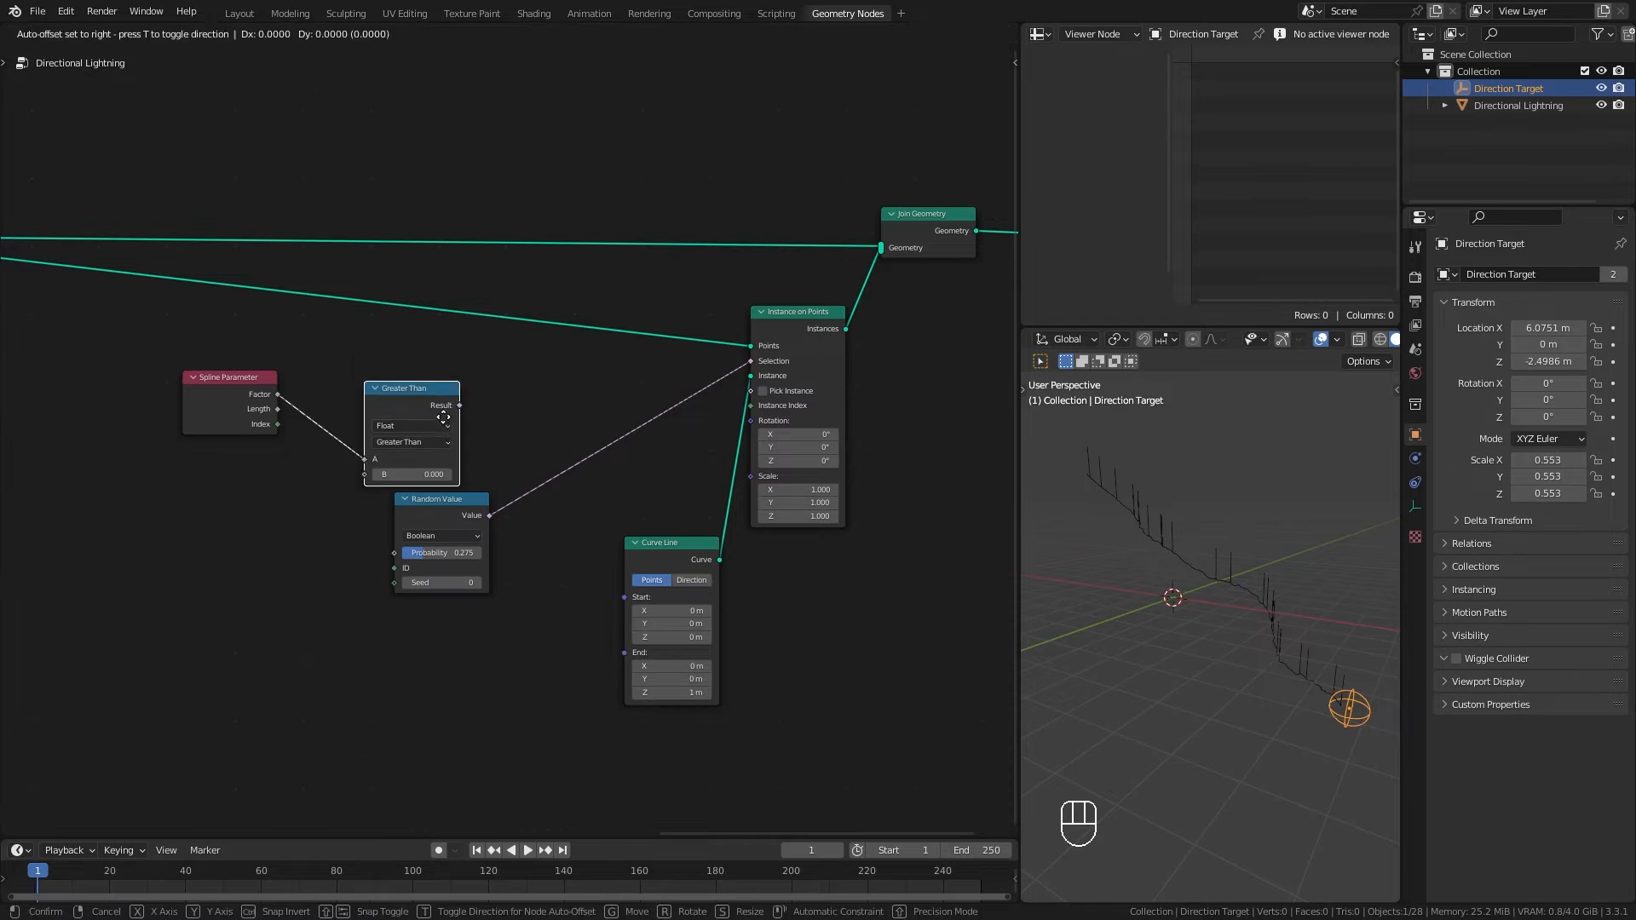
click(436, 386)
drag(453, 373, 539, 392)
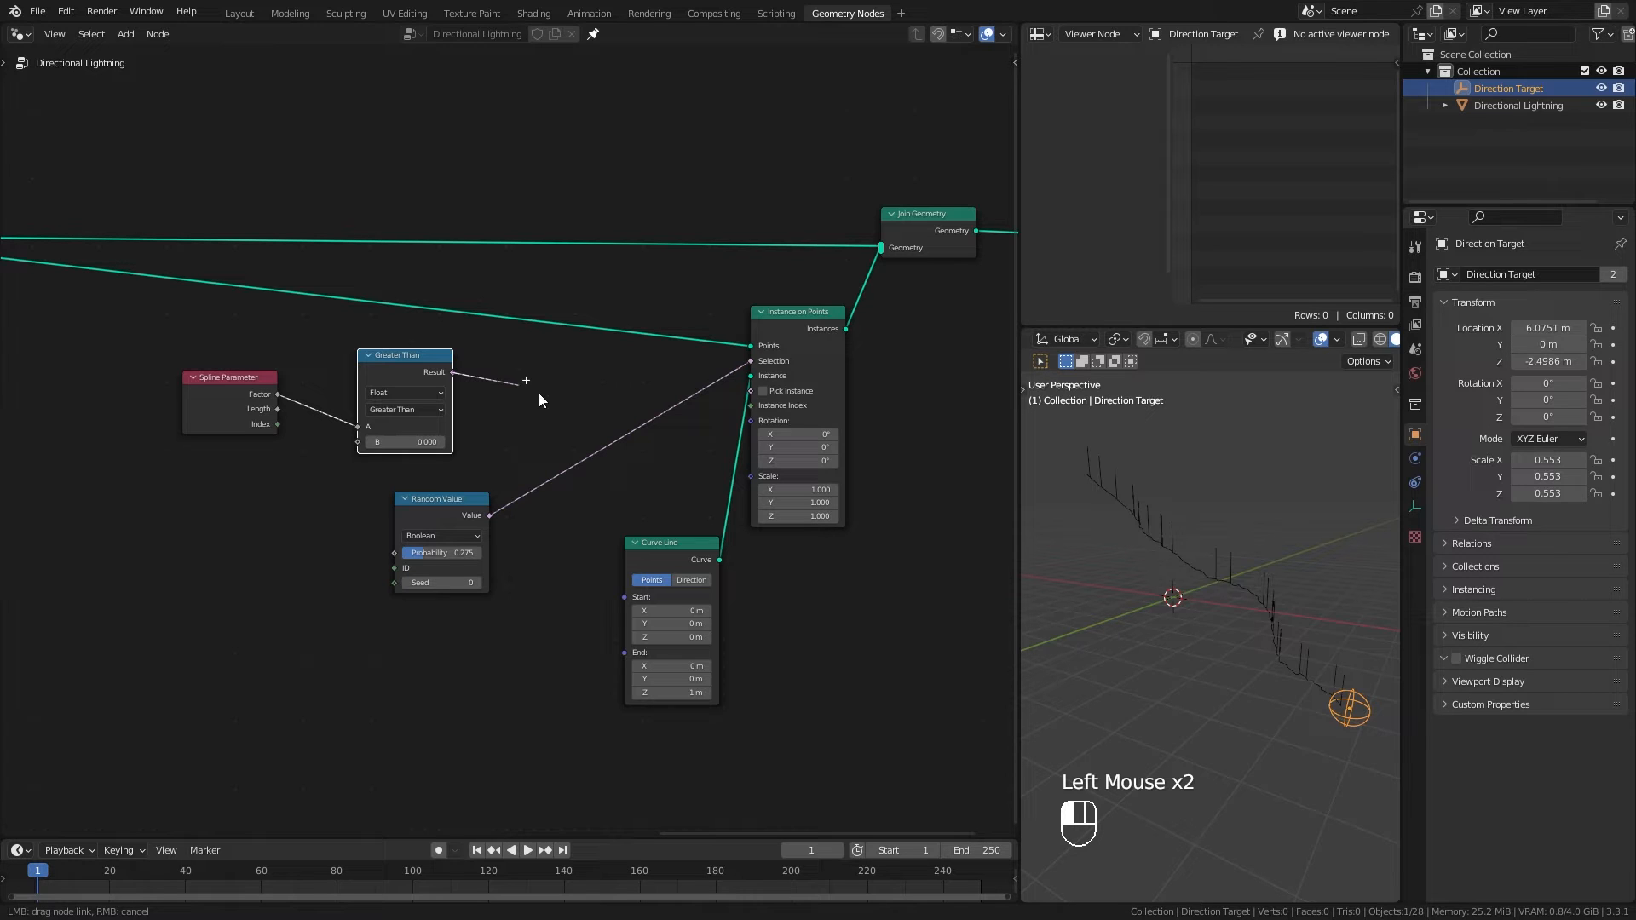
mouse_move(539, 392)
mouse_down()
mouse_move(743, 363)
mouse_move(511, 379)
mouse_up()
Step: Feed the Greater Than result into the Selection of Instance on Points and space it apart from the Random Value node
drag(439, 509, 409, 528)
click(402, 367)
mouse_move(511, 415)
mouse_down()
mouse_move(537, 505)
mouse_move(515, 401)
mouse_up()
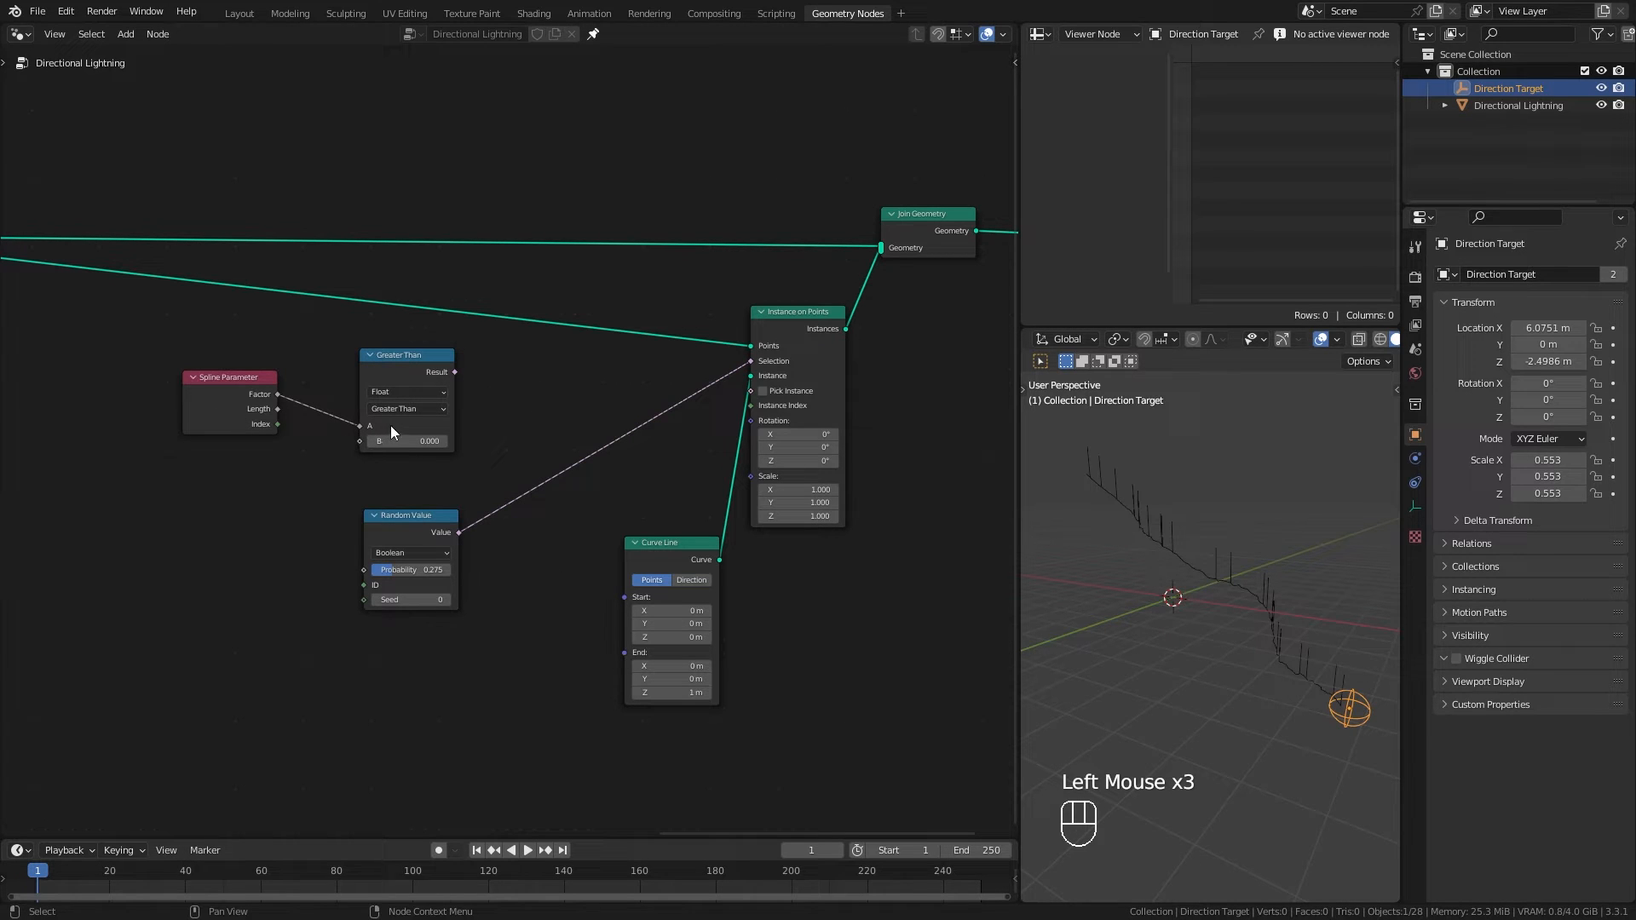
drag(456, 373, 759, 360)
drag(441, 550, 453, 559)
drag(404, 363, 413, 367)
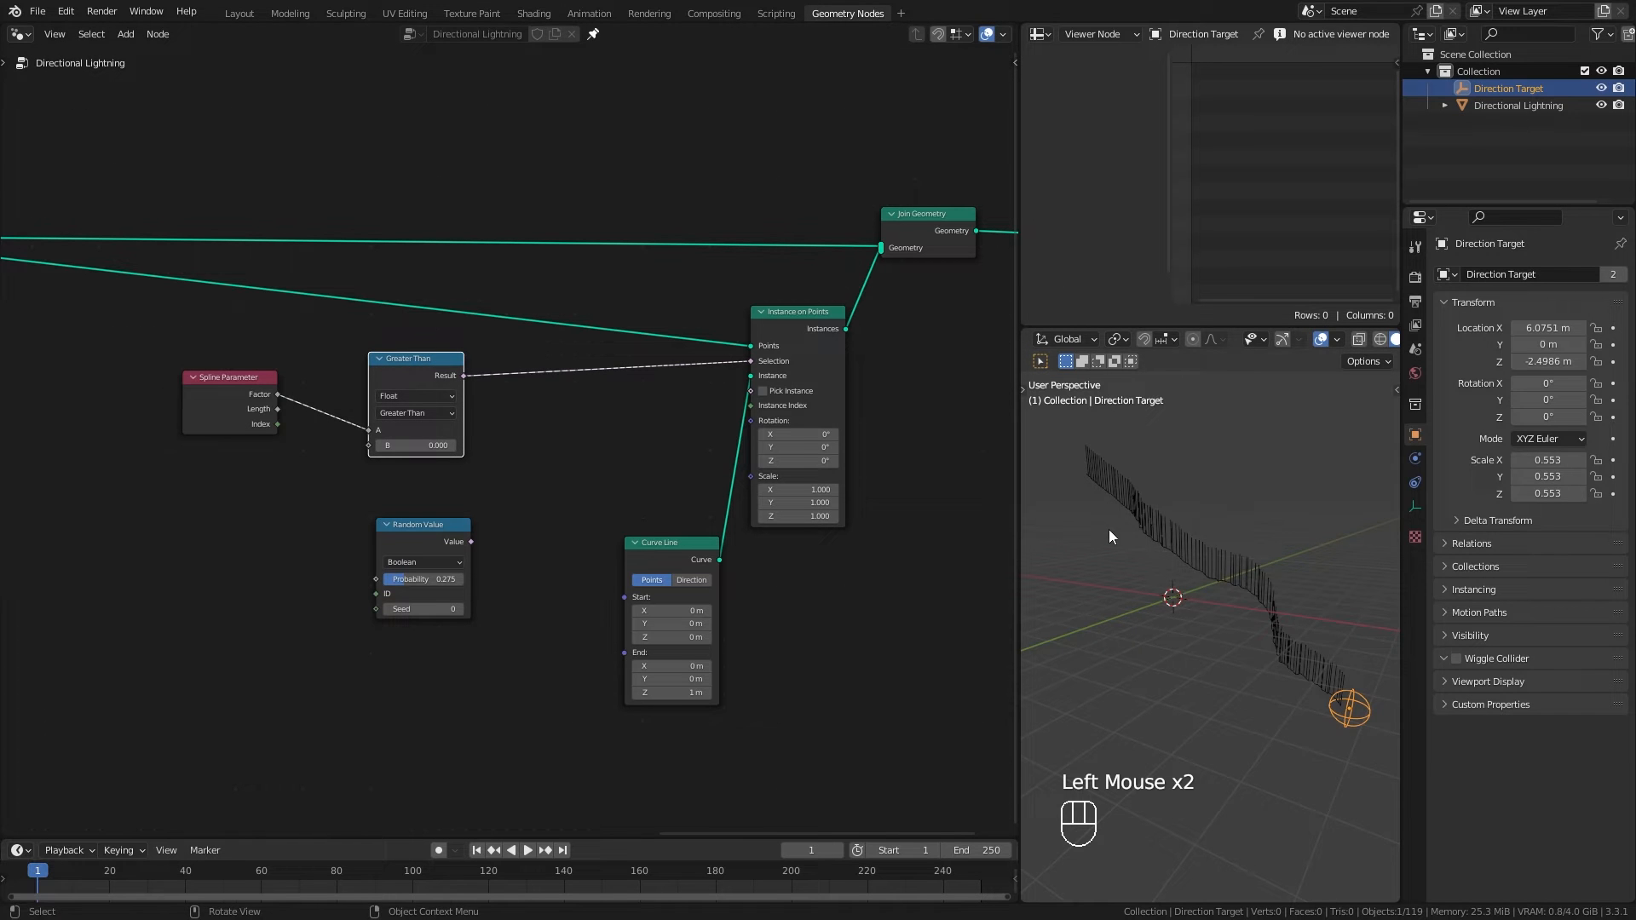
Step: Try the instances at the lightning's start with the Selection input unlinked, and relink the Greater Than result
shift+middle_drag(1101, 519, 1189, 637)
scroll(1133, 627, up, 2)
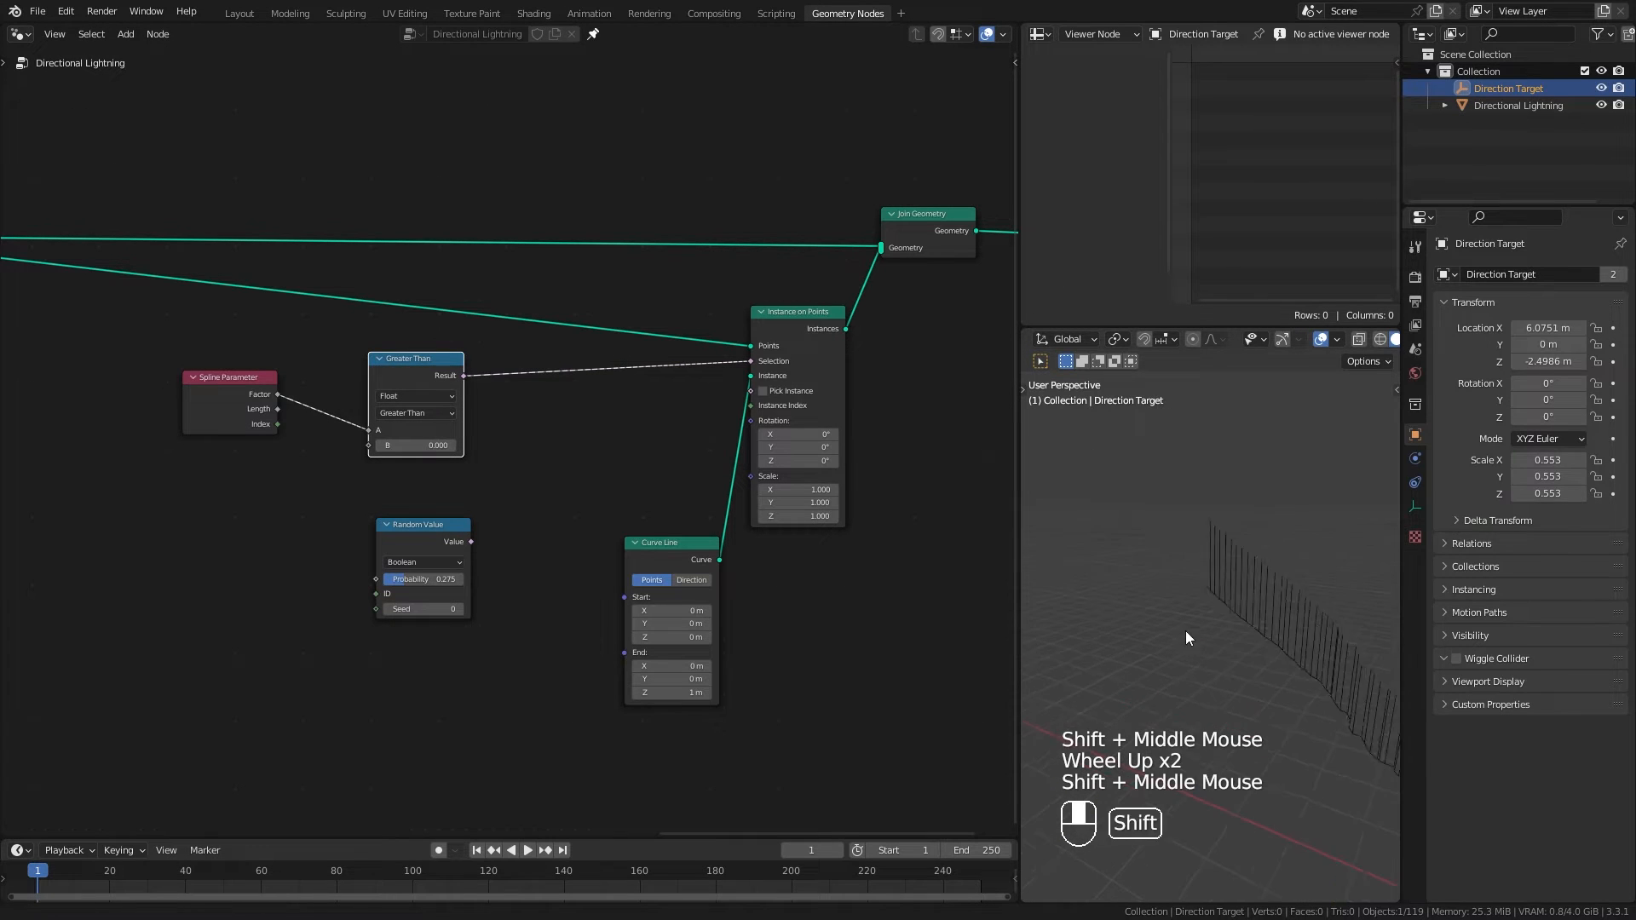
scroll(1224, 681, up, 3)
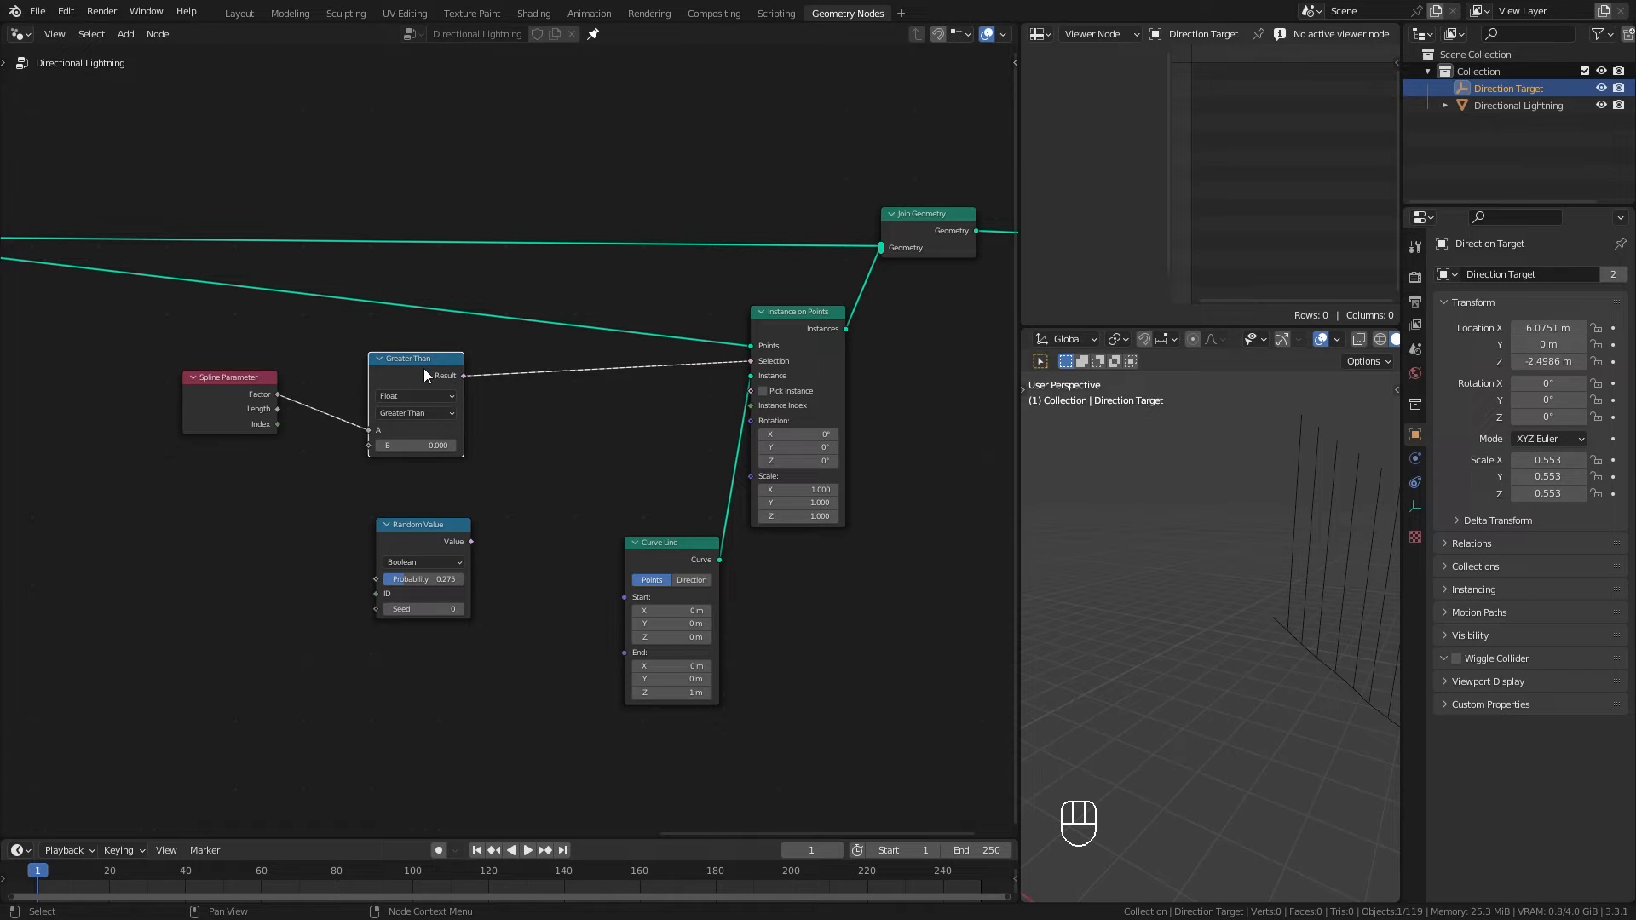
drag(750, 360, 697, 381)
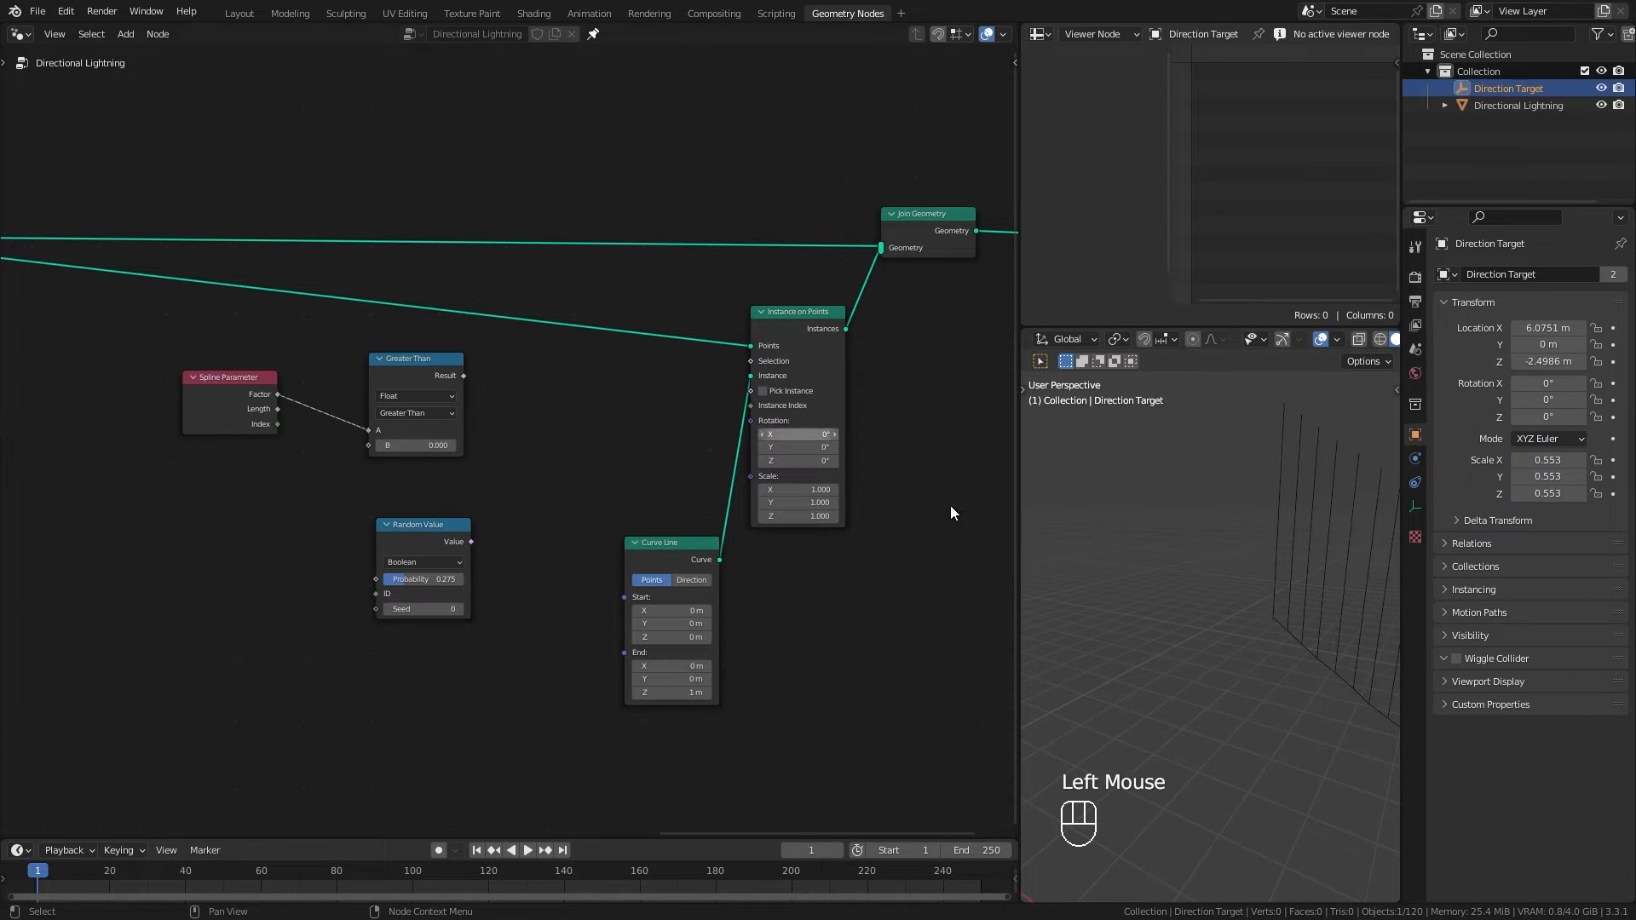
drag(463, 376, 755, 360)
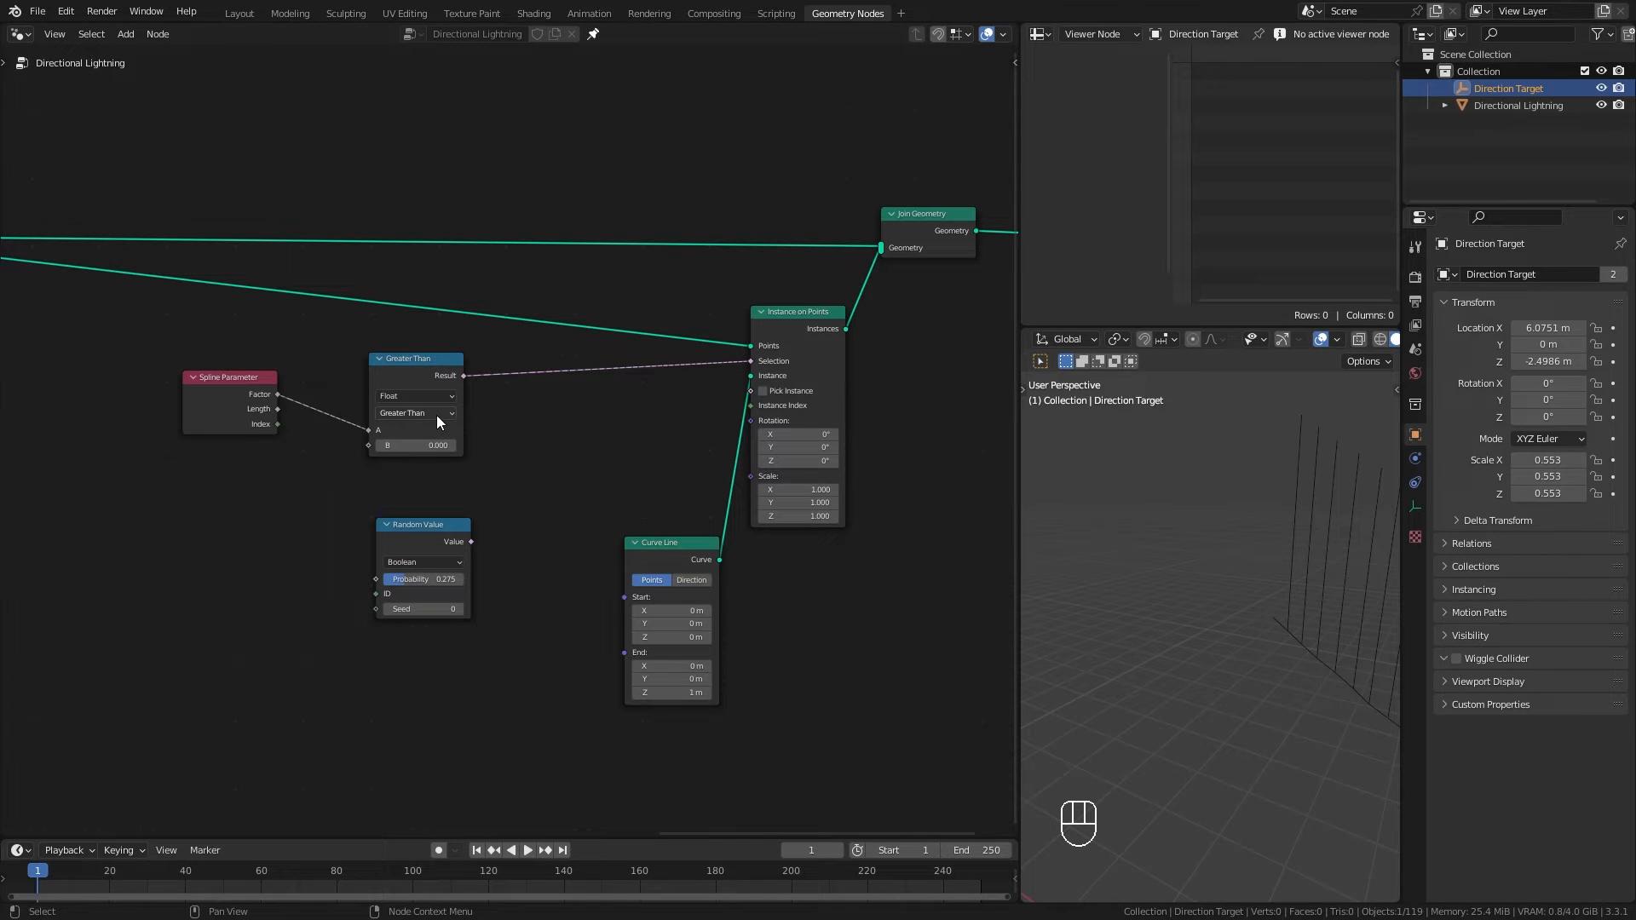
Step: Try Greater Than or Equal as the compare operation, and return it to Greater Than
click(438, 418)
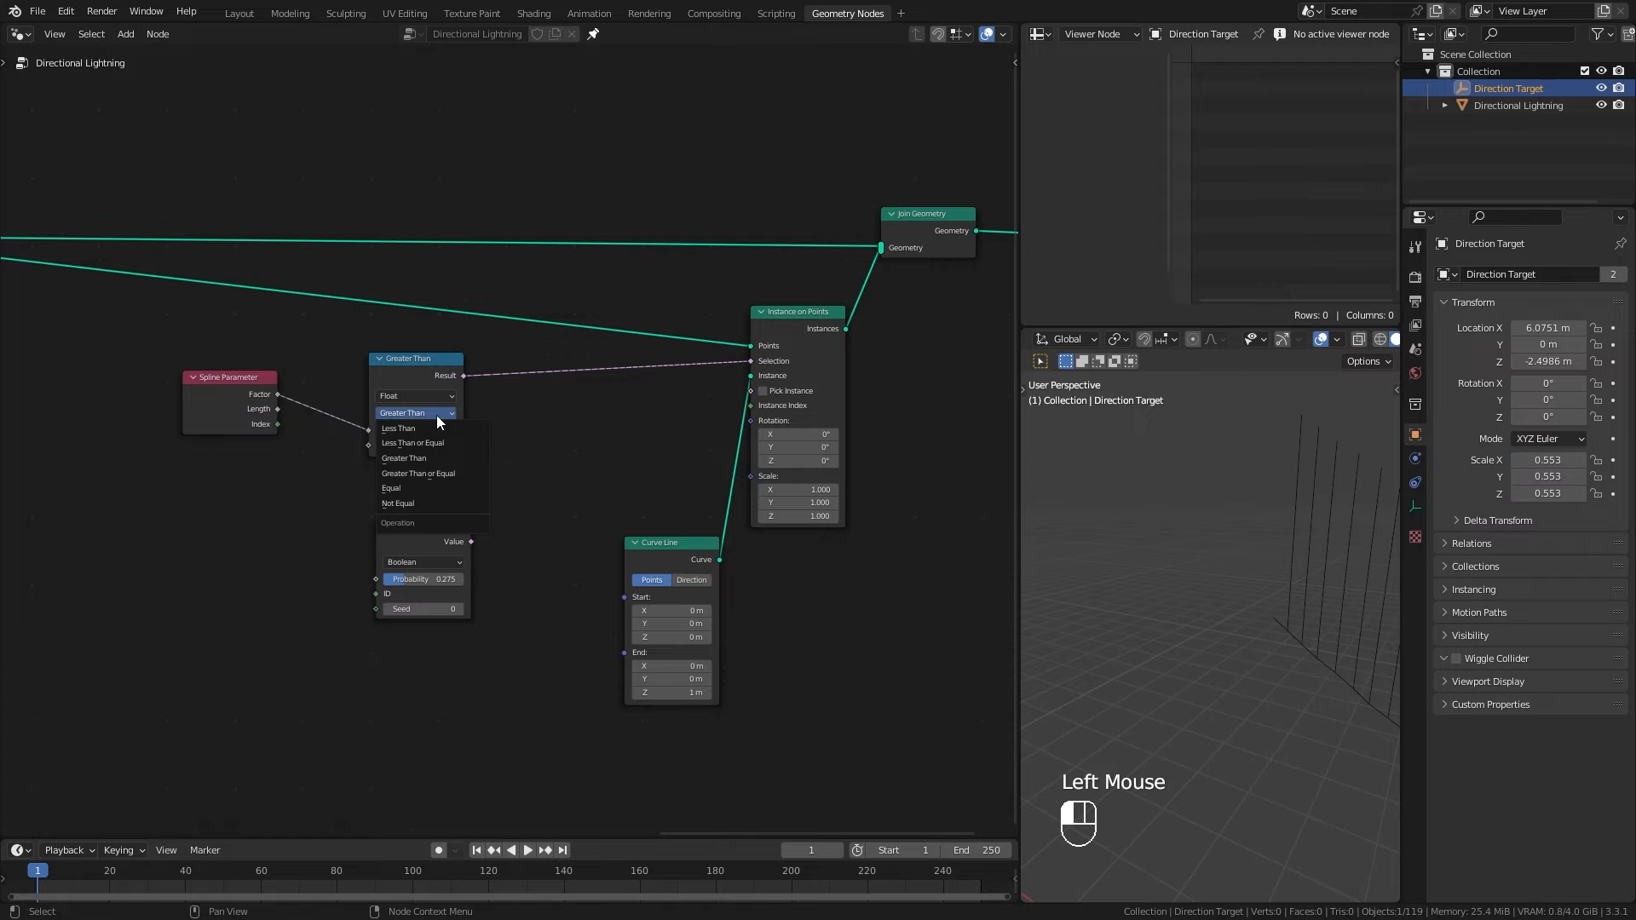
click(442, 474)
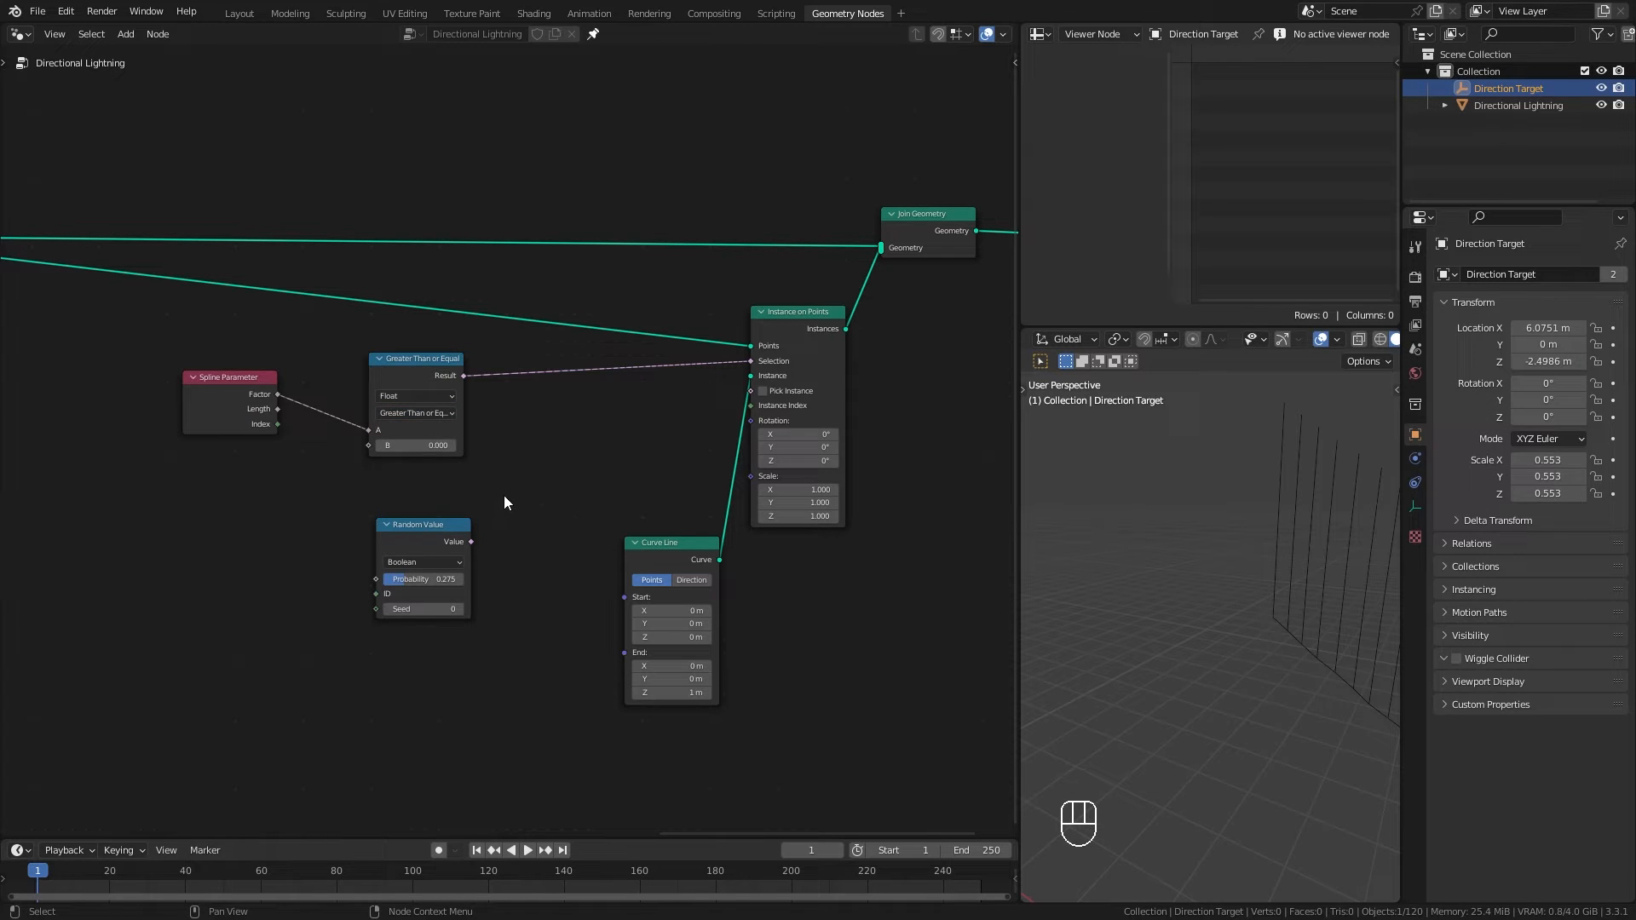
click(438, 416)
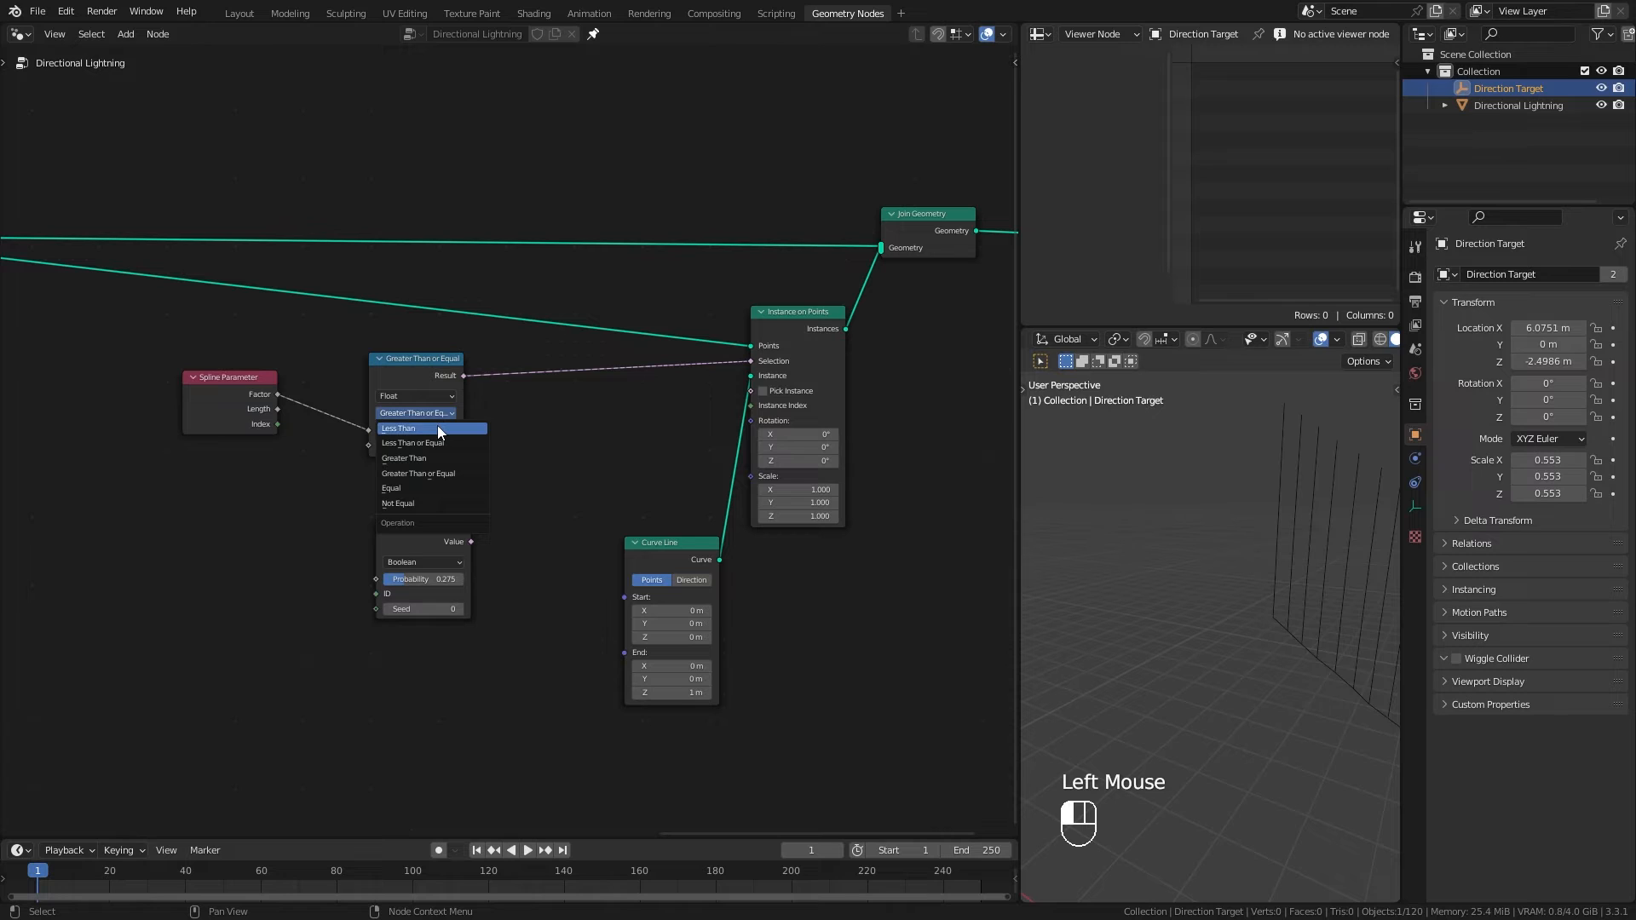
click(436, 459)
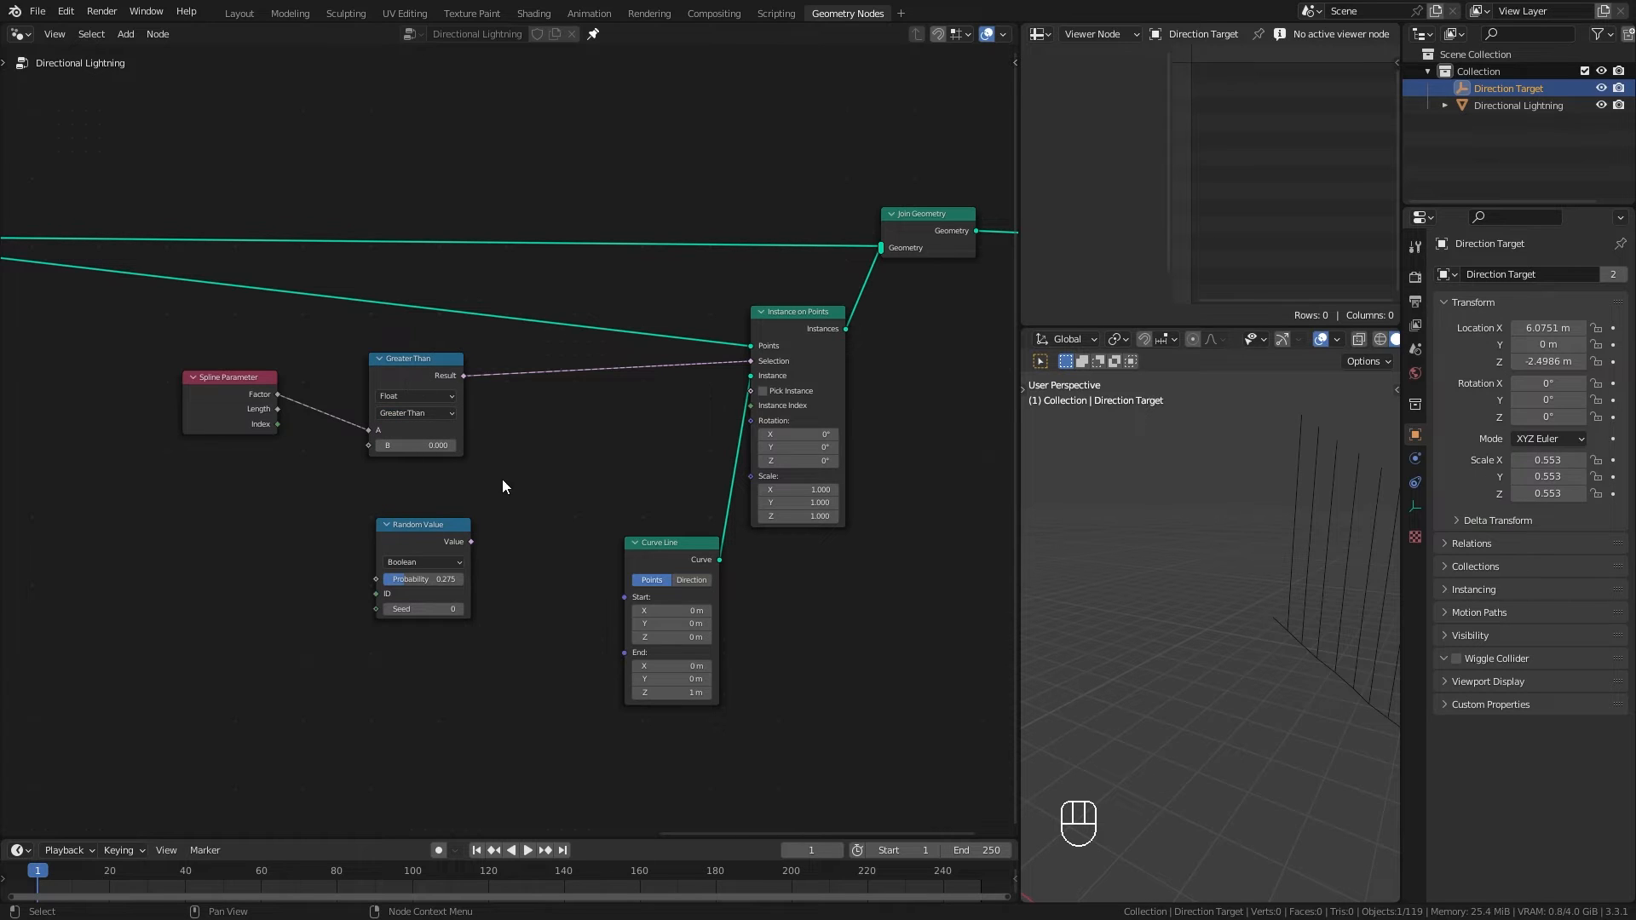
Step: Set the Greater Than node's B threshold to 0.180
scroll(1244, 625, down, 6)
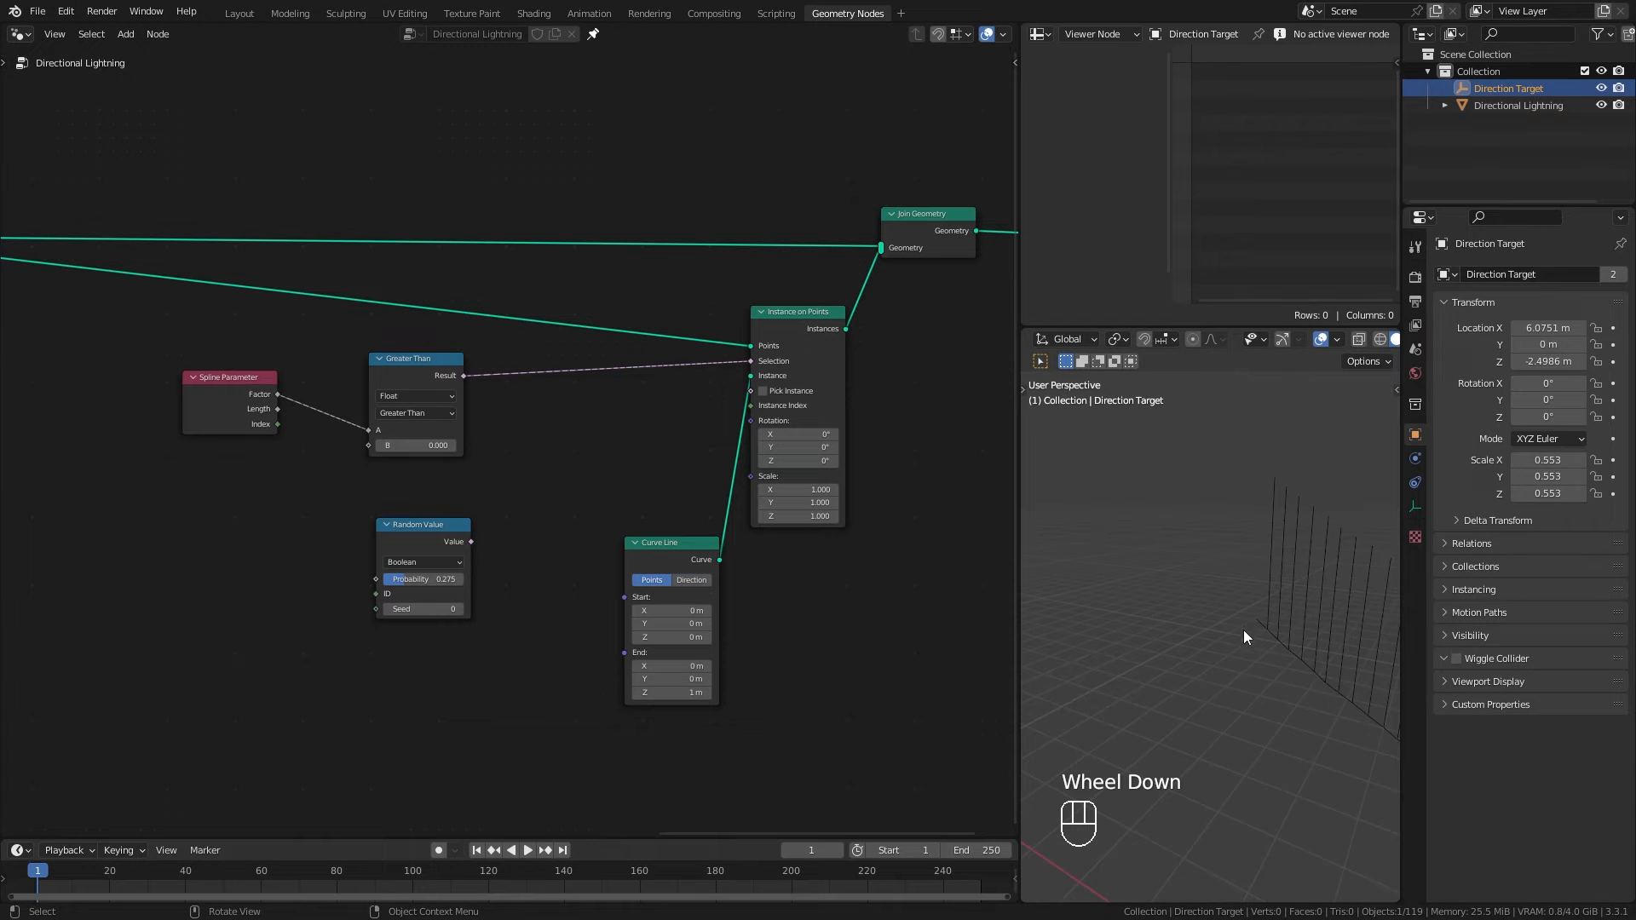
shift+middle_drag(1280, 750, 1032, 635)
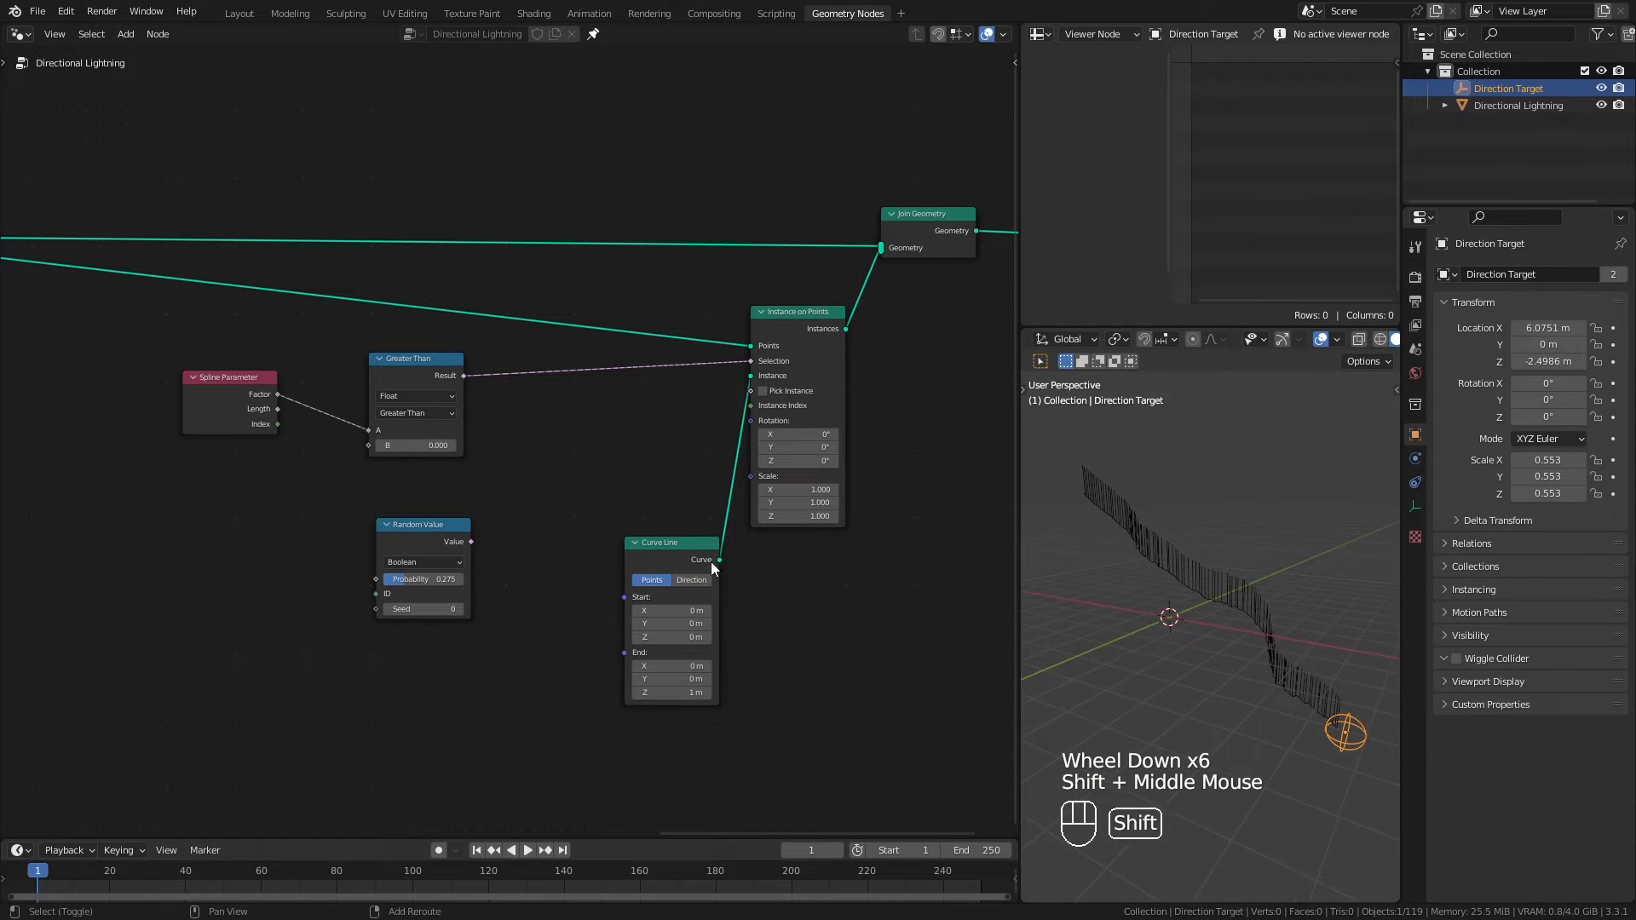
click(392, 449)
mouse_move(392, 450)
mouse_down()
mouse_move(471, 449)
mouse_move(401, 449)
mouse_move(443, 447)
mouse_move(422, 447)
mouse_up()
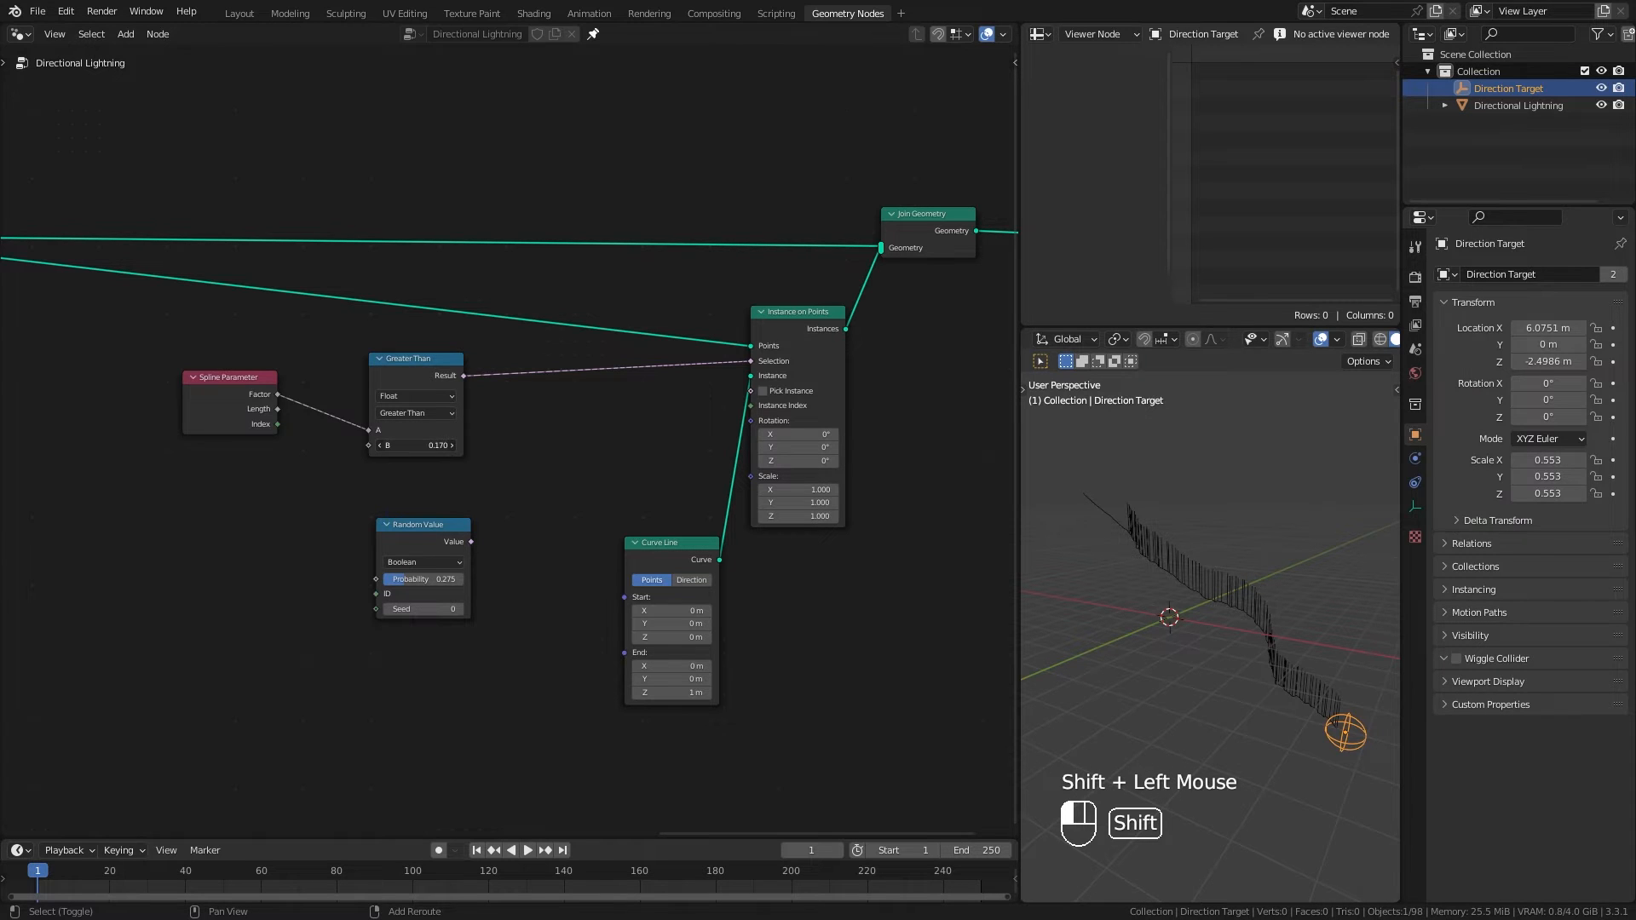
Step: Try the Random Value as the instance Selection, and reconnect the Greater Than result in its place
scroll(453, 493, up, 3)
mouse_move(380, 347)
mouse_down()
mouse_move(394, 351)
mouse_move(378, 351)
mouse_up()
drag(461, 568, 814, 341)
drag(447, 363, 814, 341)
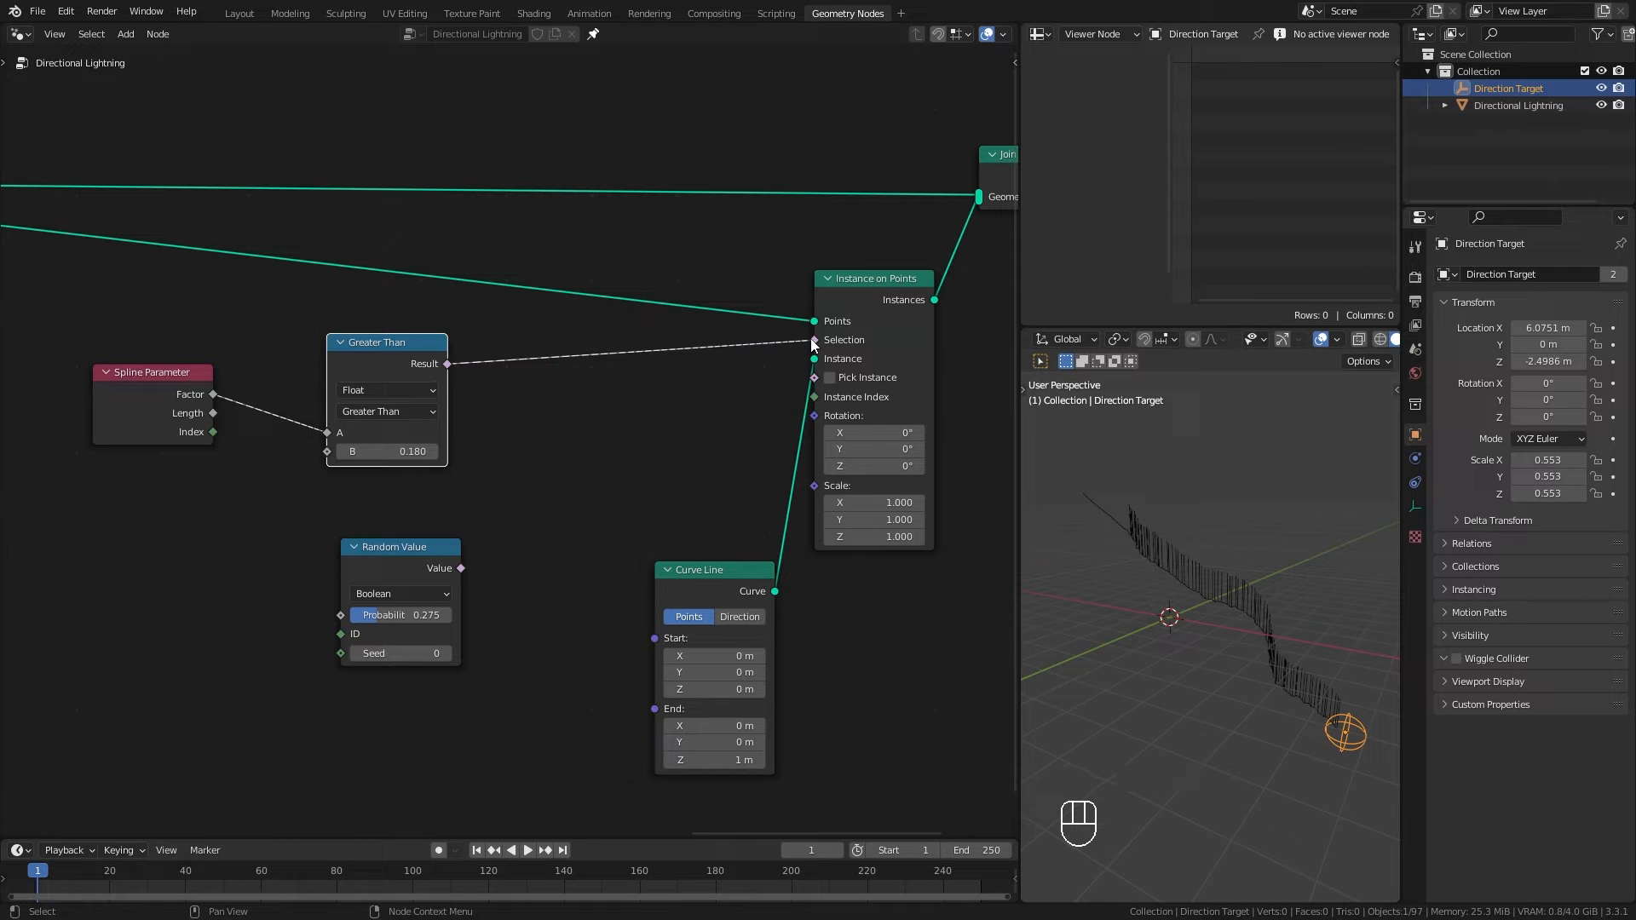
Step: Tidy the selection nodes, with Spline Parameter beside Greater Than and Random Value aligned directly beneath Greater Than
drag(202, 261, 469, 341)
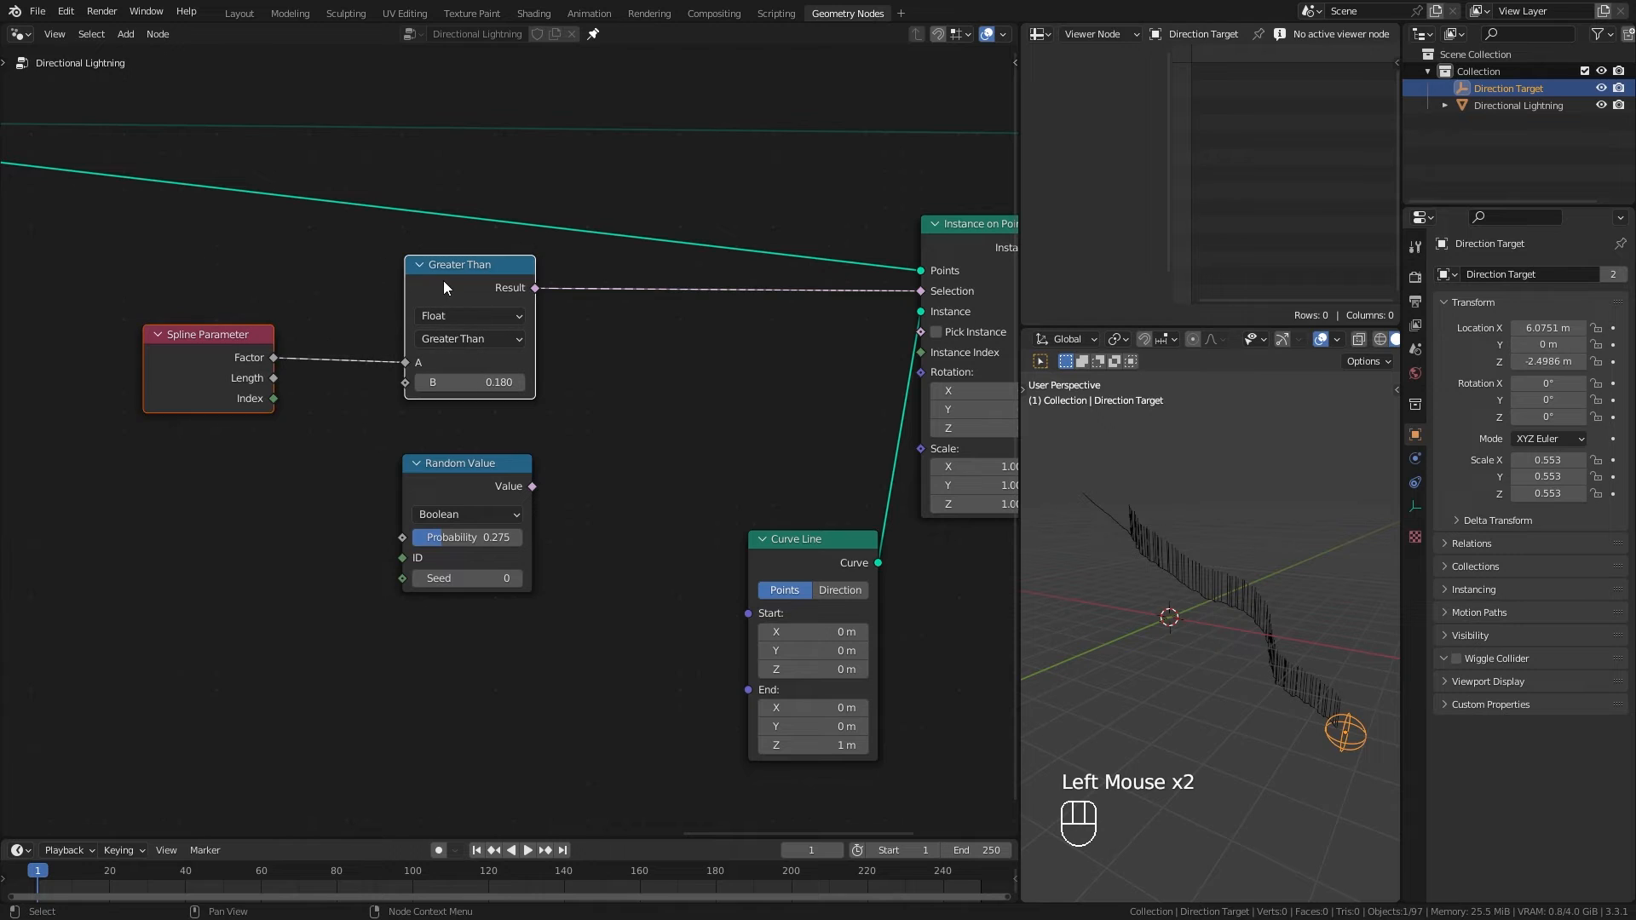
click(444, 281)
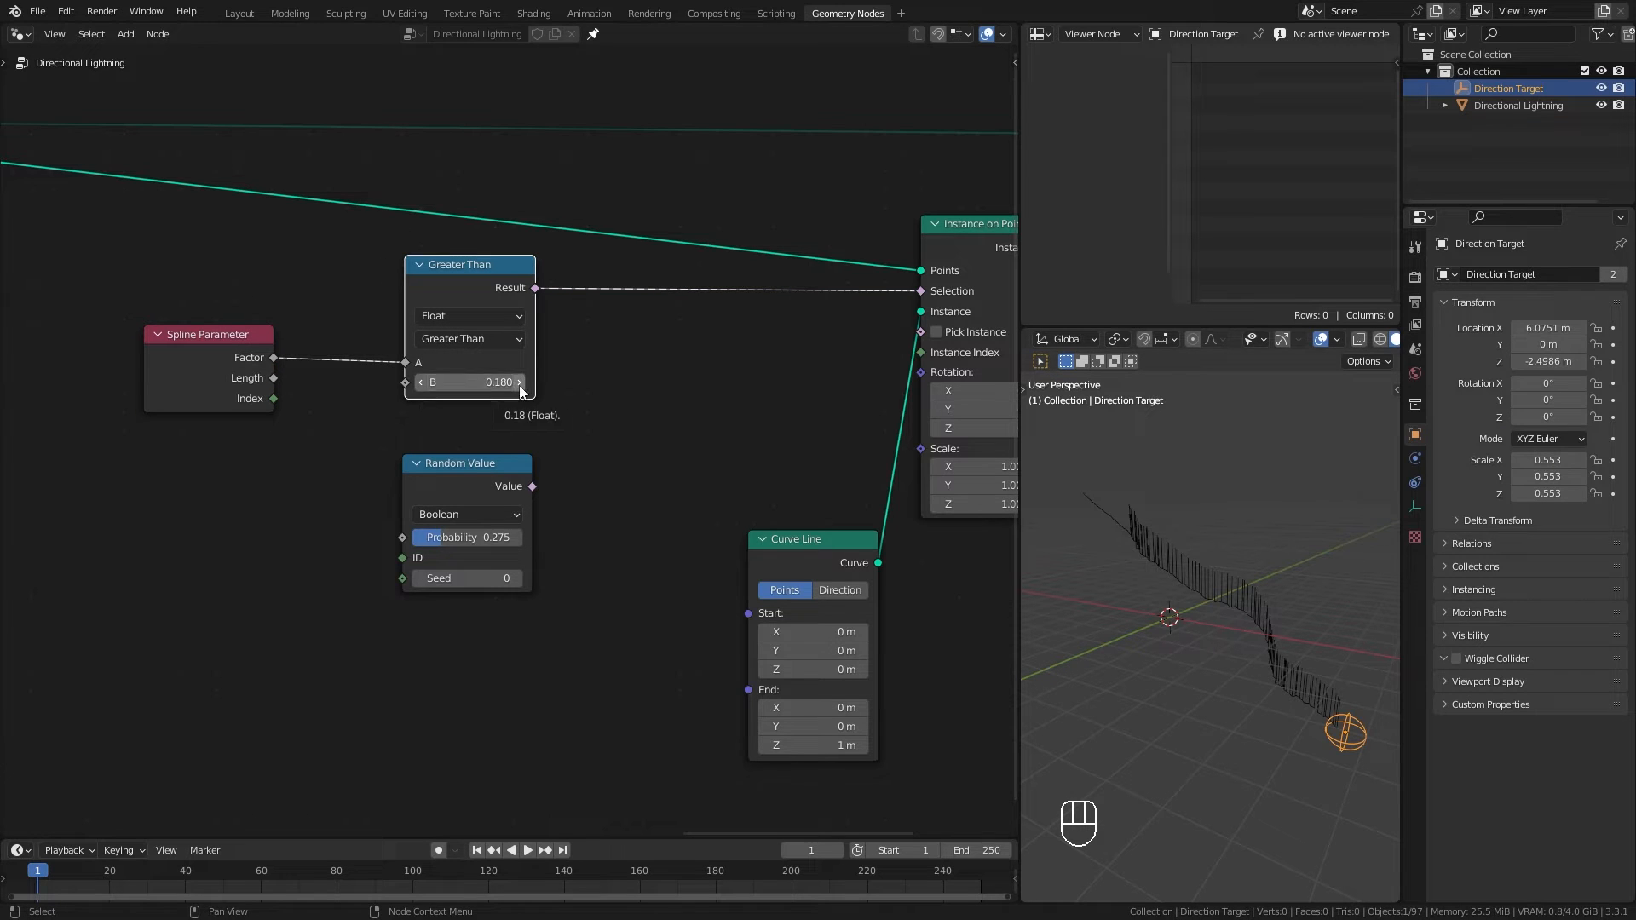
drag(466, 540, 469, 529)
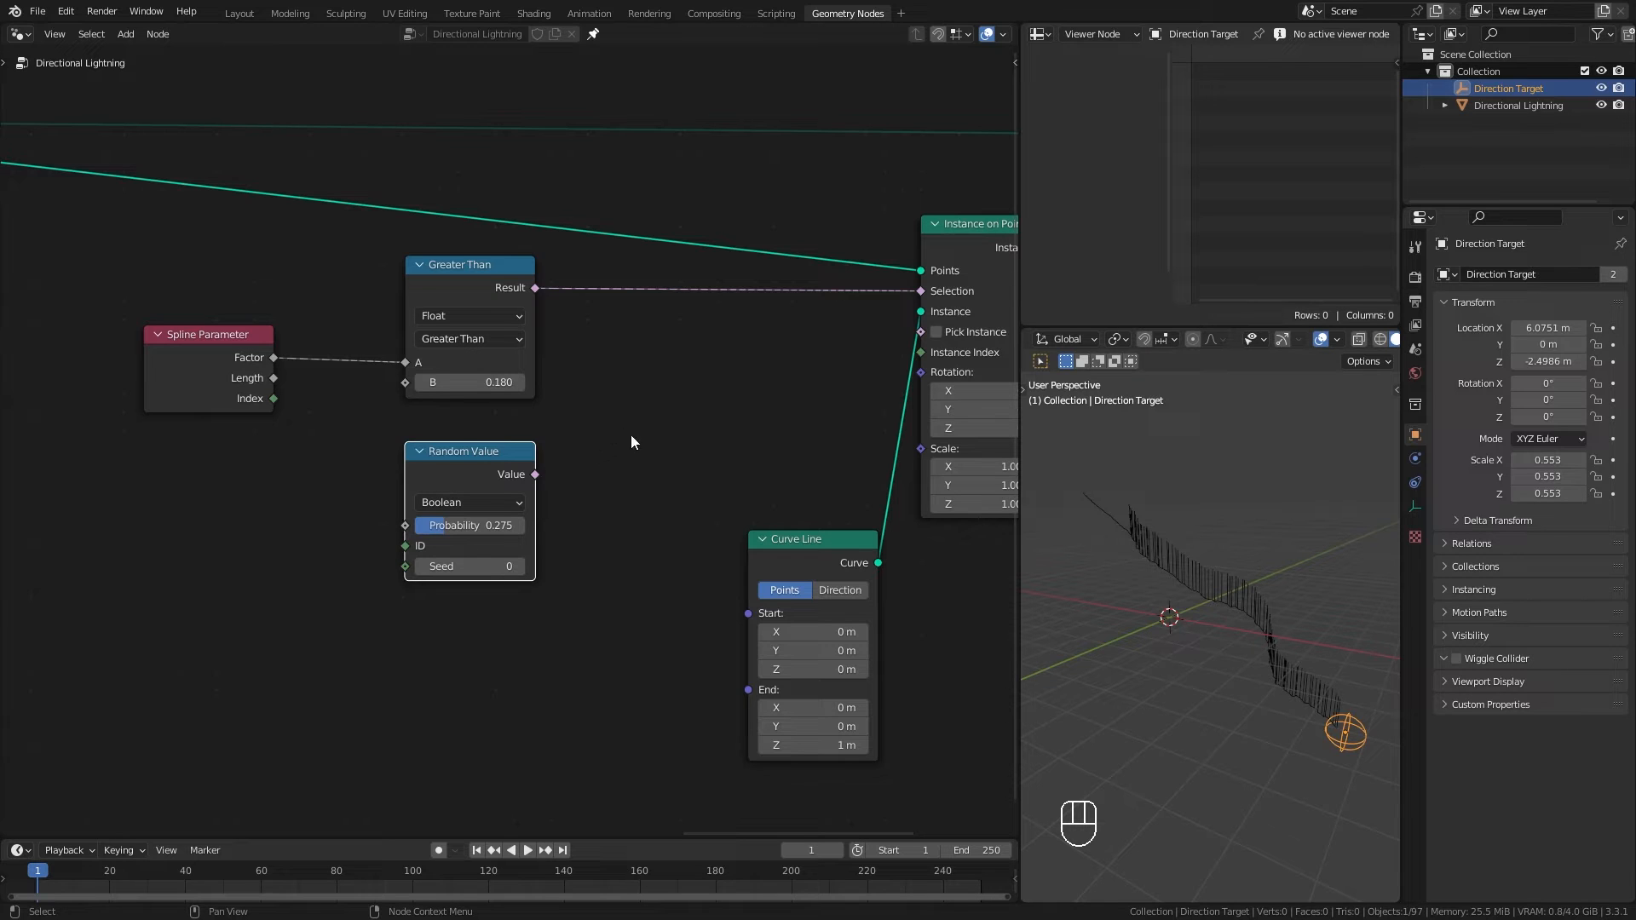
Step: Combine the Greater Than result and the Random Value in a Boolean Math And node that drives Selection
drag(536, 289, 626, 383)
text(and)
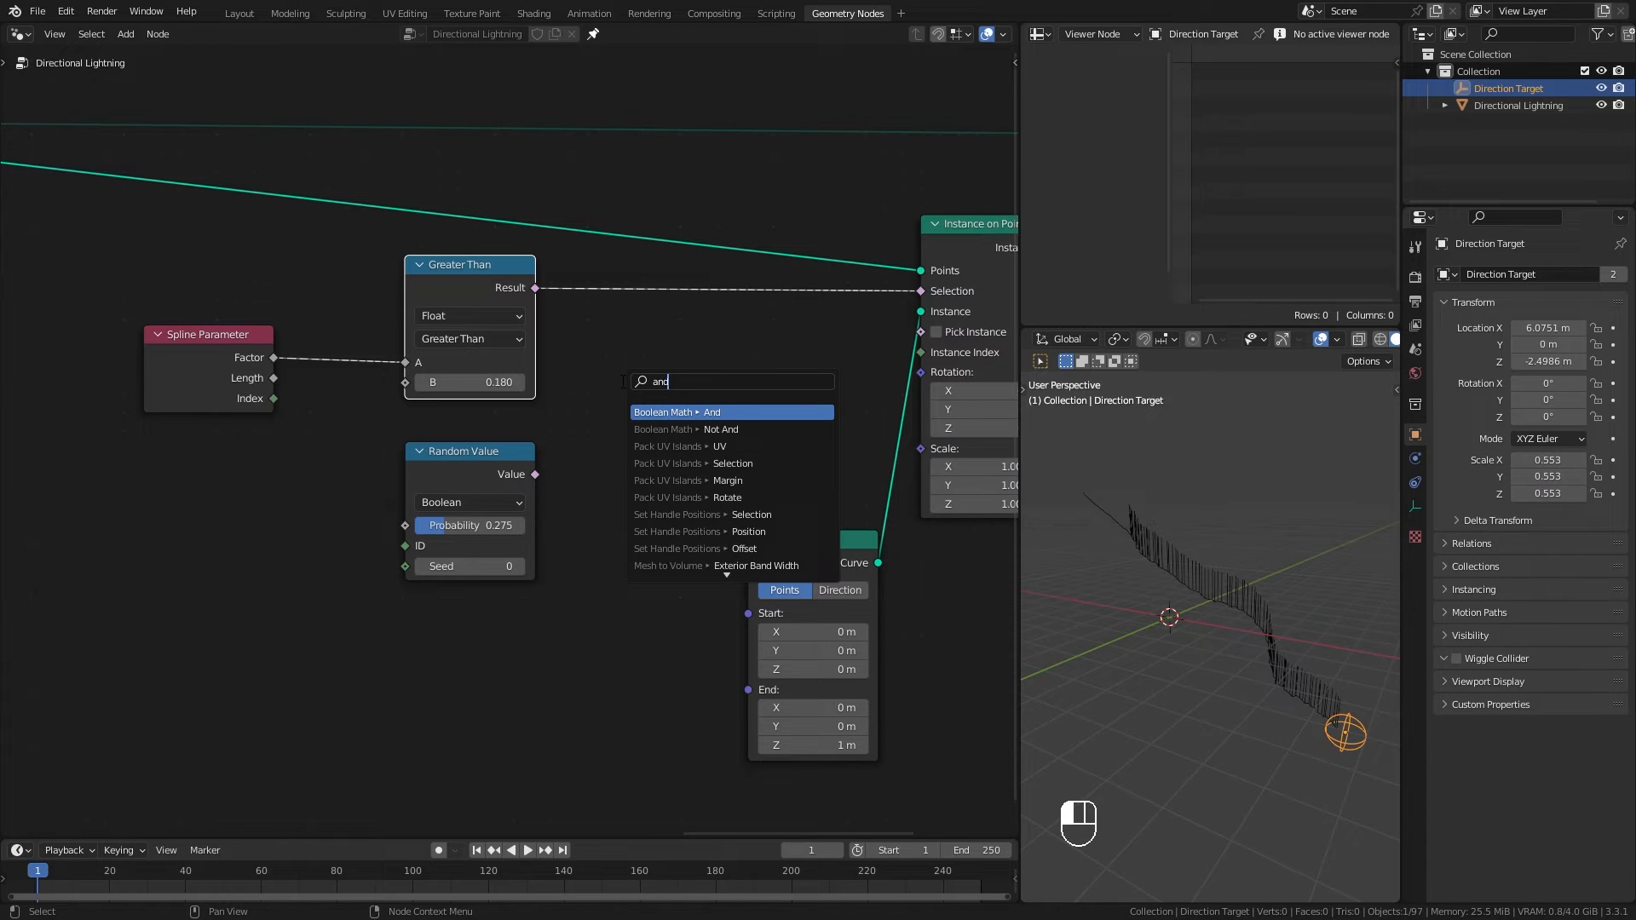
click(724, 411)
click(585, 453)
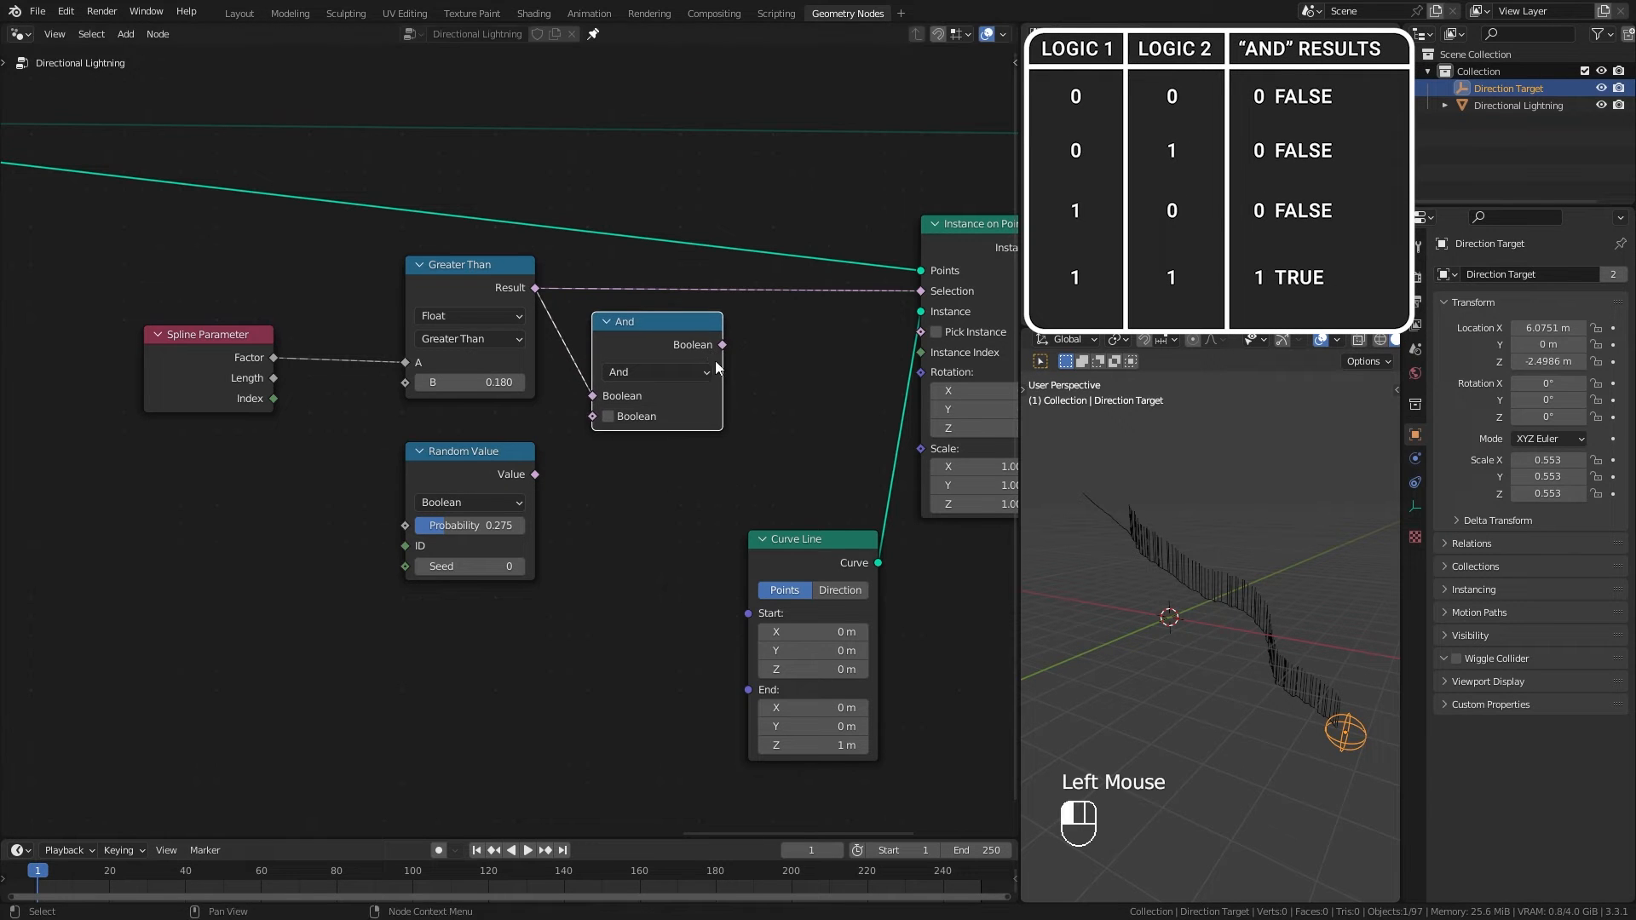
drag(536, 474, 592, 416)
drag(722, 344, 920, 296)
Step: Set the Random Value's Probability to 0.258 and bring the Greater Than, Random Value and And nodes closer together
middle_drag(1219, 600, 1219, 566)
mouse_move(457, 528)
mouse_down()
mouse_move(545, 527)
mouse_move(443, 526)
mouse_move(478, 526)
mouse_up()
mouse_move(478, 391)
shift+mouse_down()
mouse_move(528, 390)
mouse_move(484, 383)
shift+mouse_up()
drag(488, 527, 453, 526)
Step: Examine how the instanced branches are distributed along the lightning, from its start to the target empty
middle_drag(1198, 601, 1207, 655)
scroll(1207, 654, up, 1)
shift+middle_drag(1207, 654, 1258, 698)
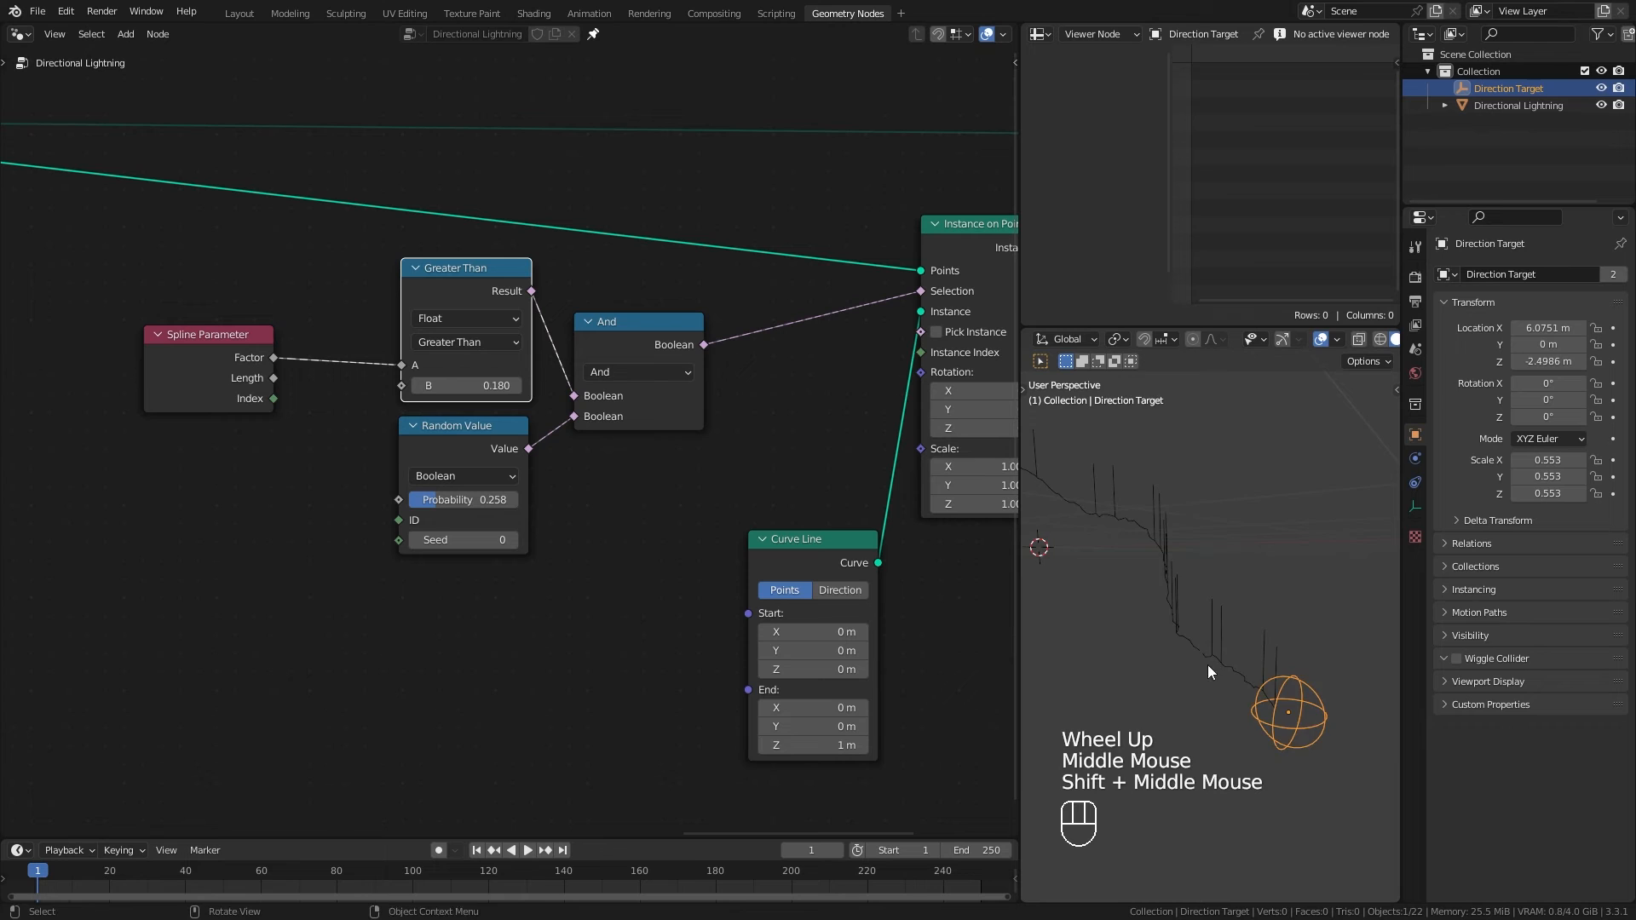
scroll(1209, 665, up, 1)
scroll(1271, 648, up, 2)
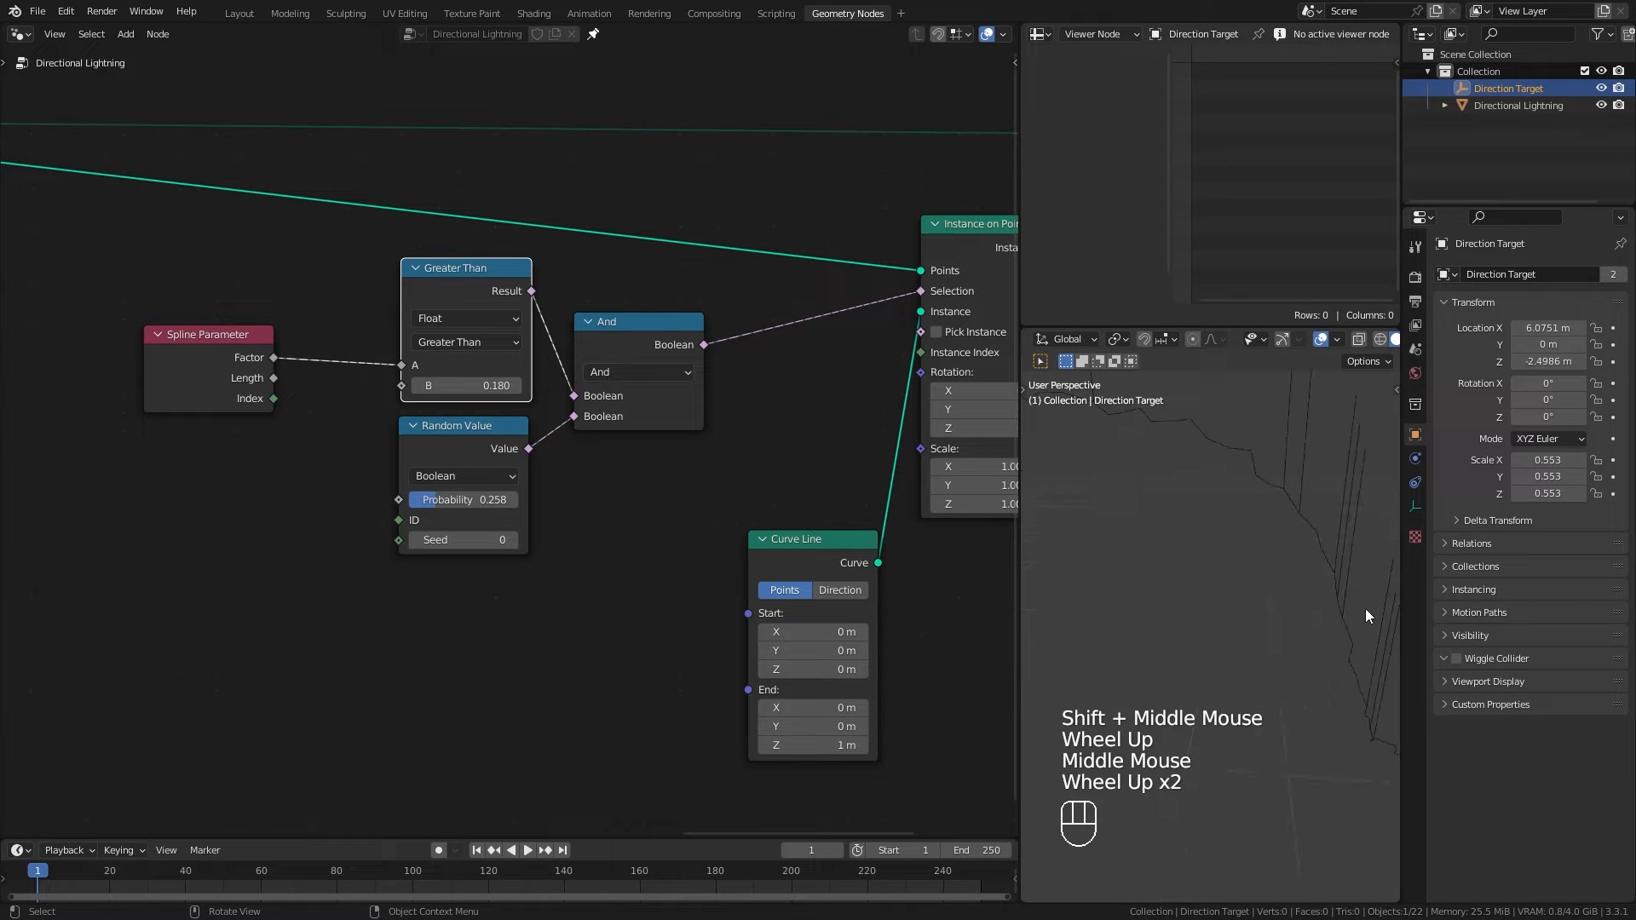
scroll(1279, 649, down, 3)
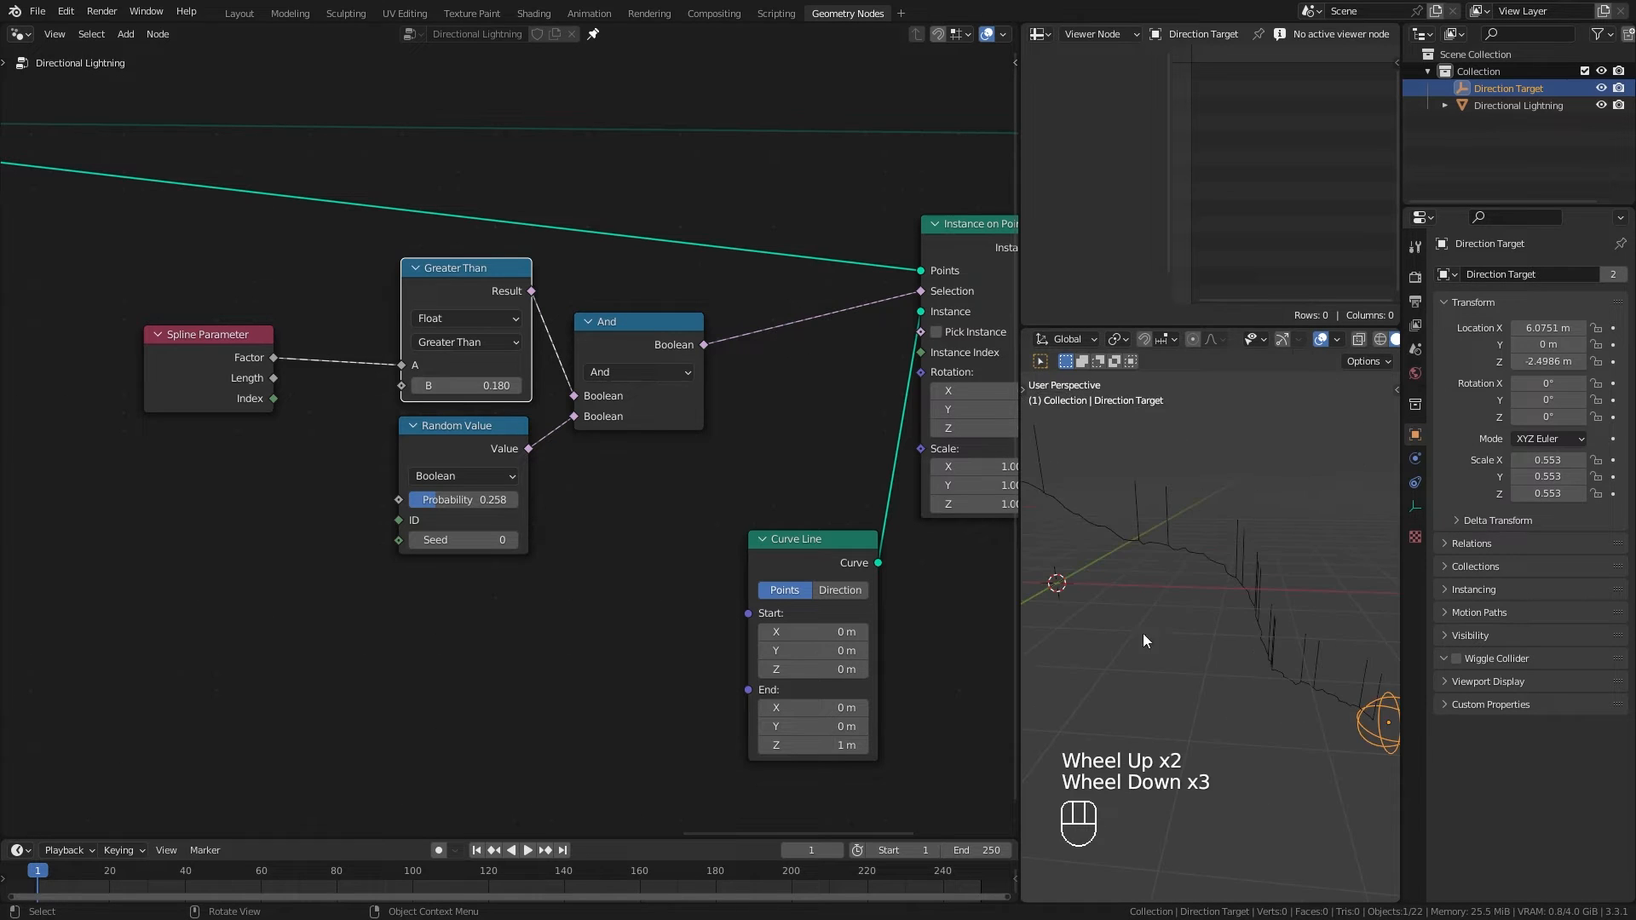
middle_drag(401, 591, 448, 569)
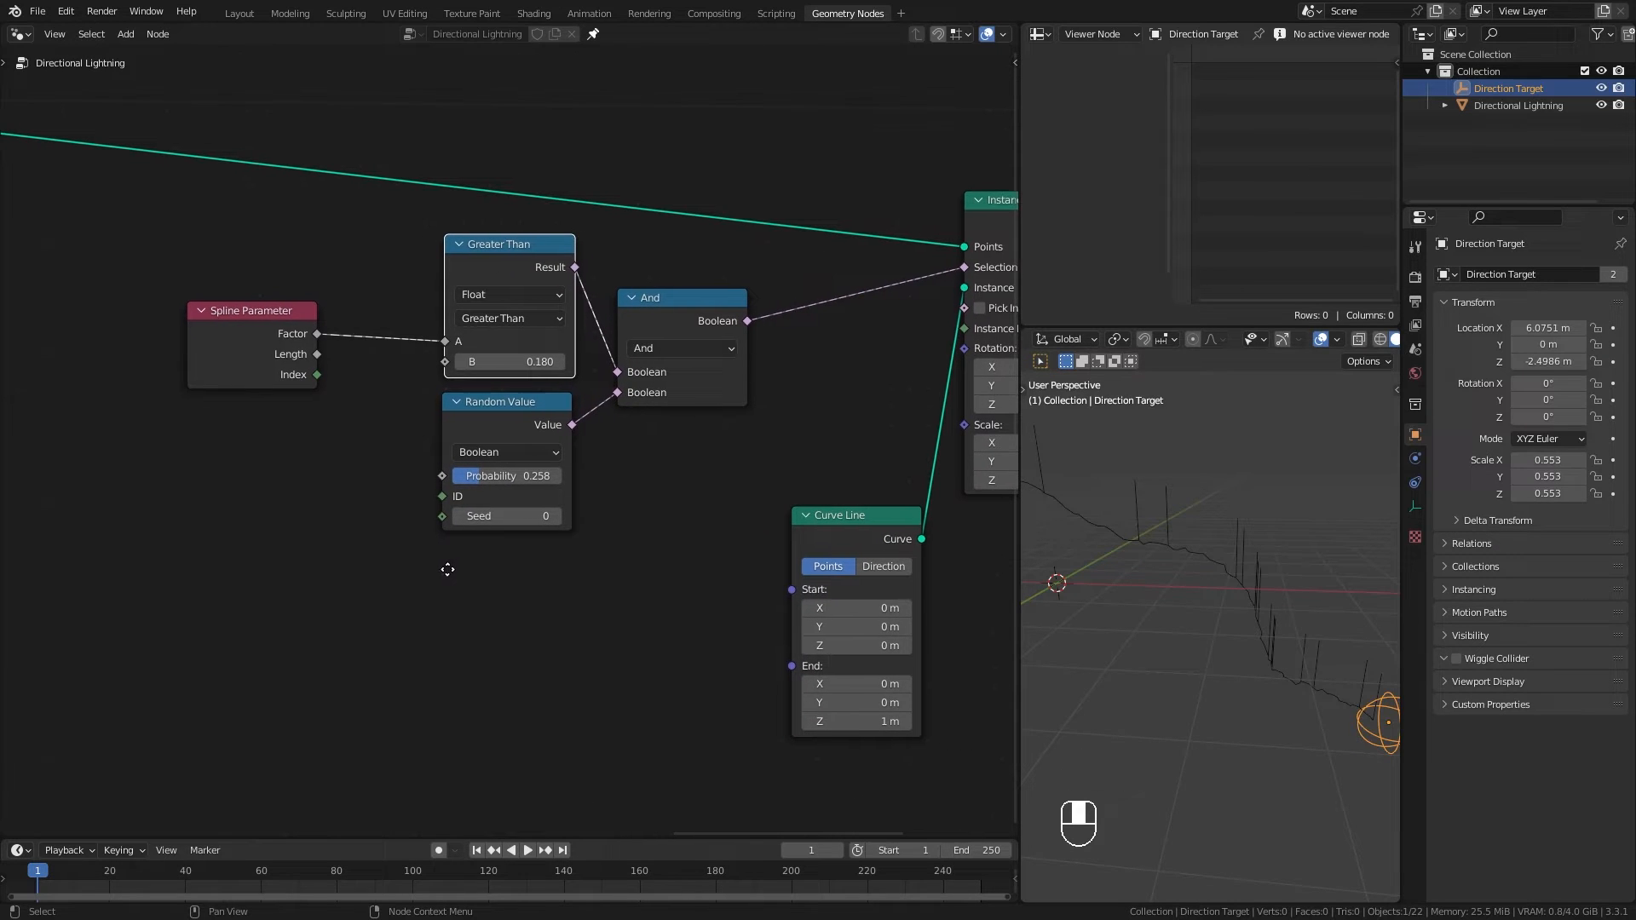
scroll(1219, 571, down, 2)
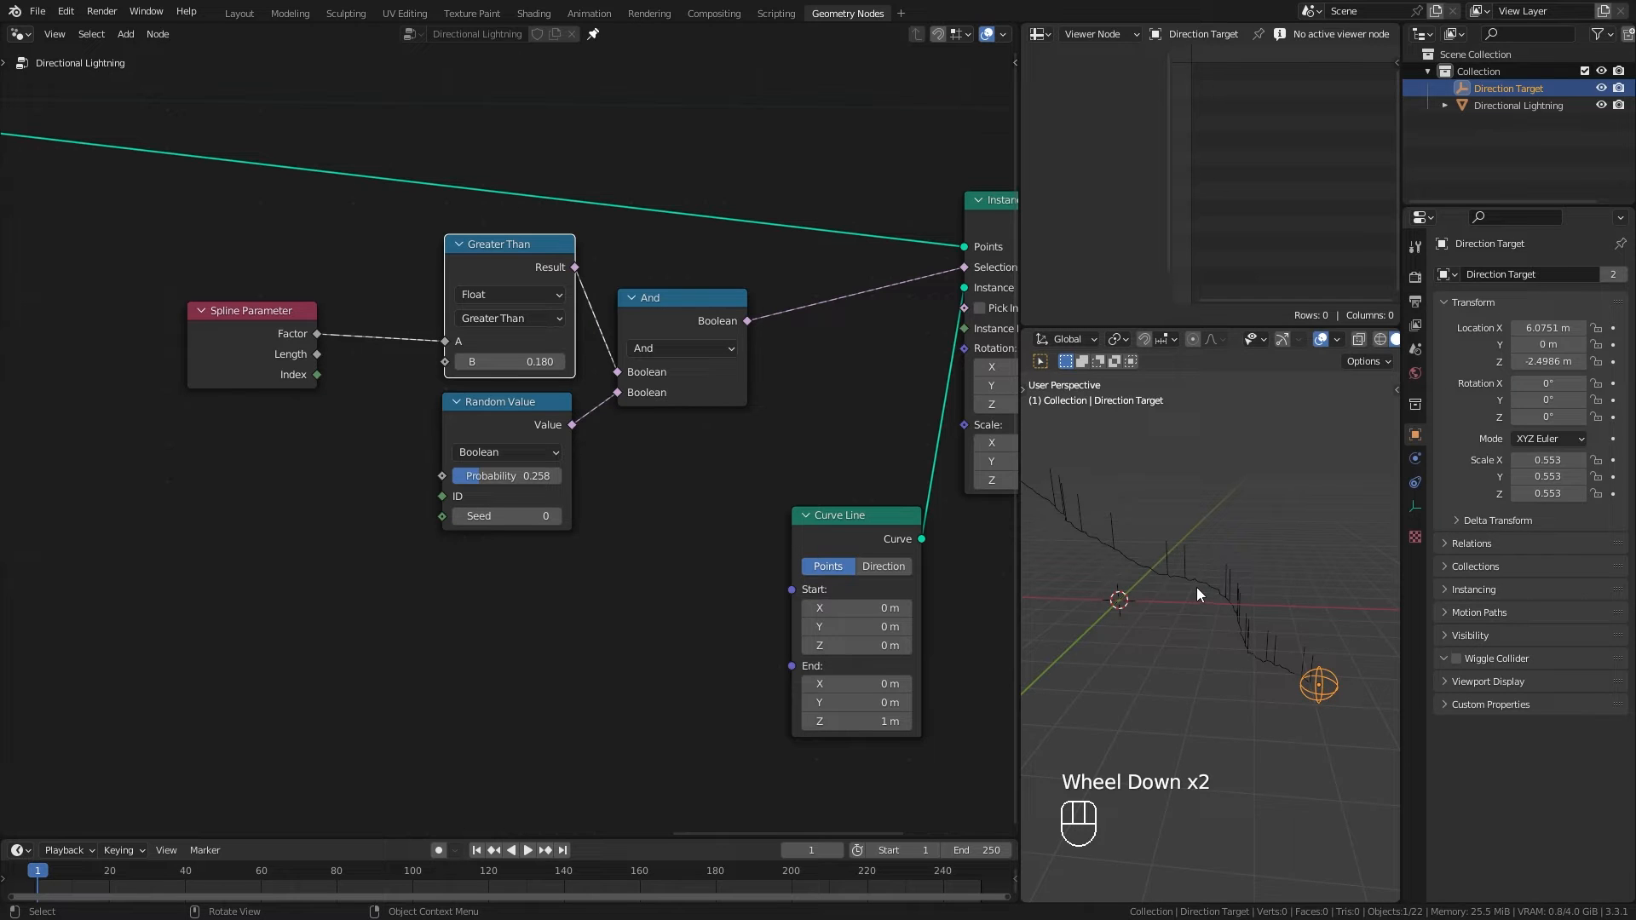
mouse_move(1123, 564)
shift+middle_down()
mouse_move(1200, 593)
mouse_move(1179, 566)
mouse_move(1155, 607)
shift+middle_up()
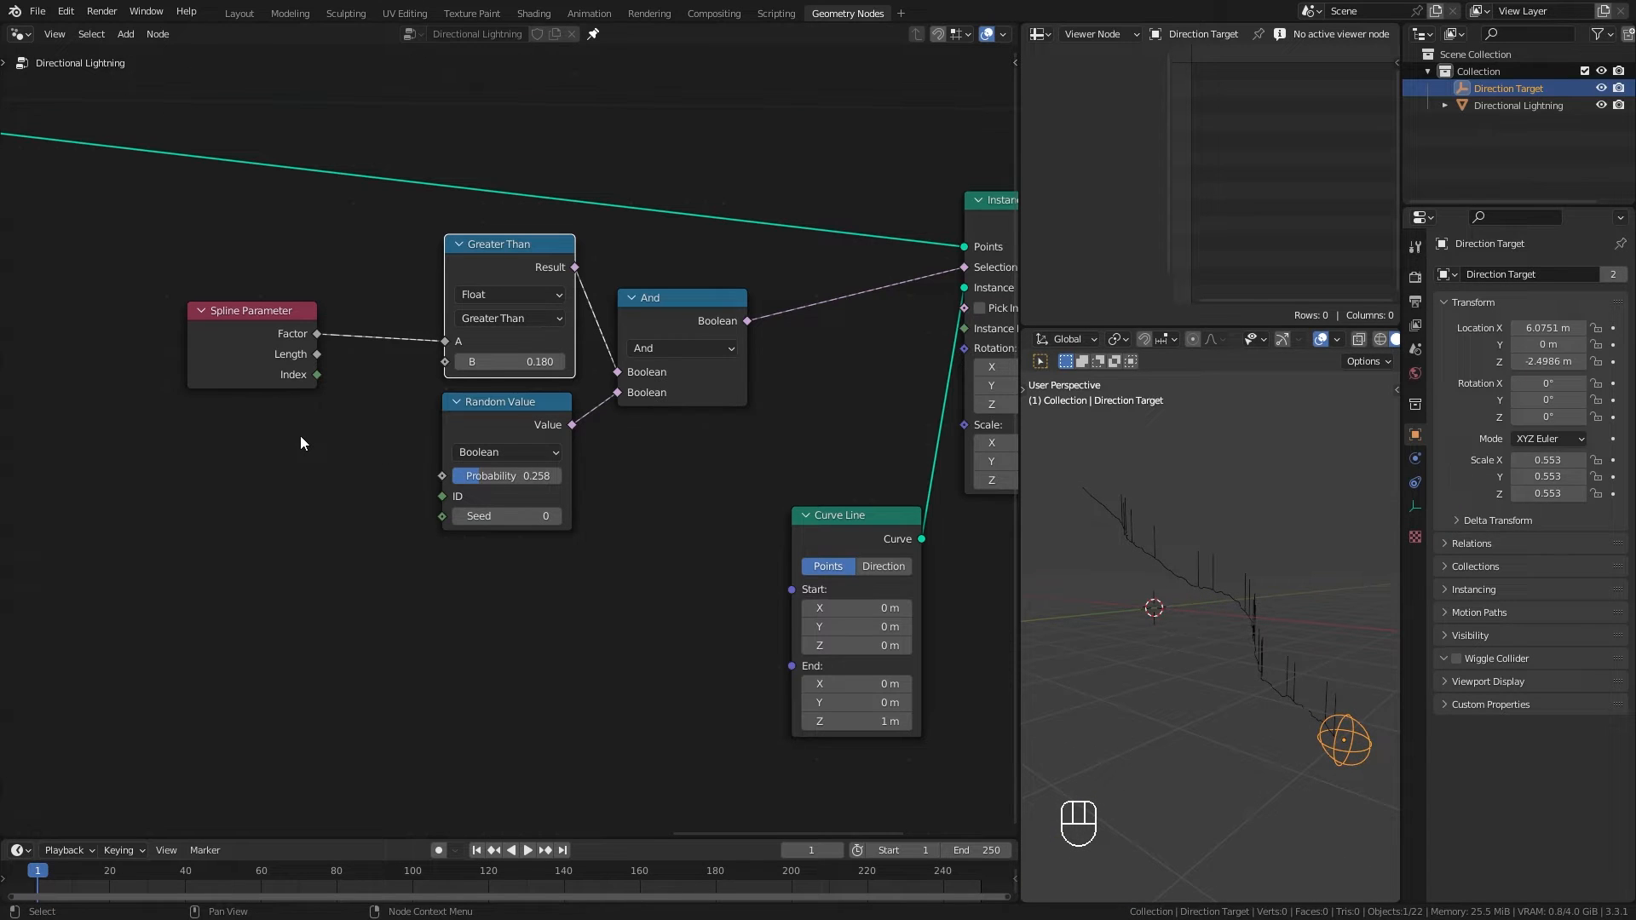
Step: Add an Index input node below the Spline Parameter node
key(shift+a)
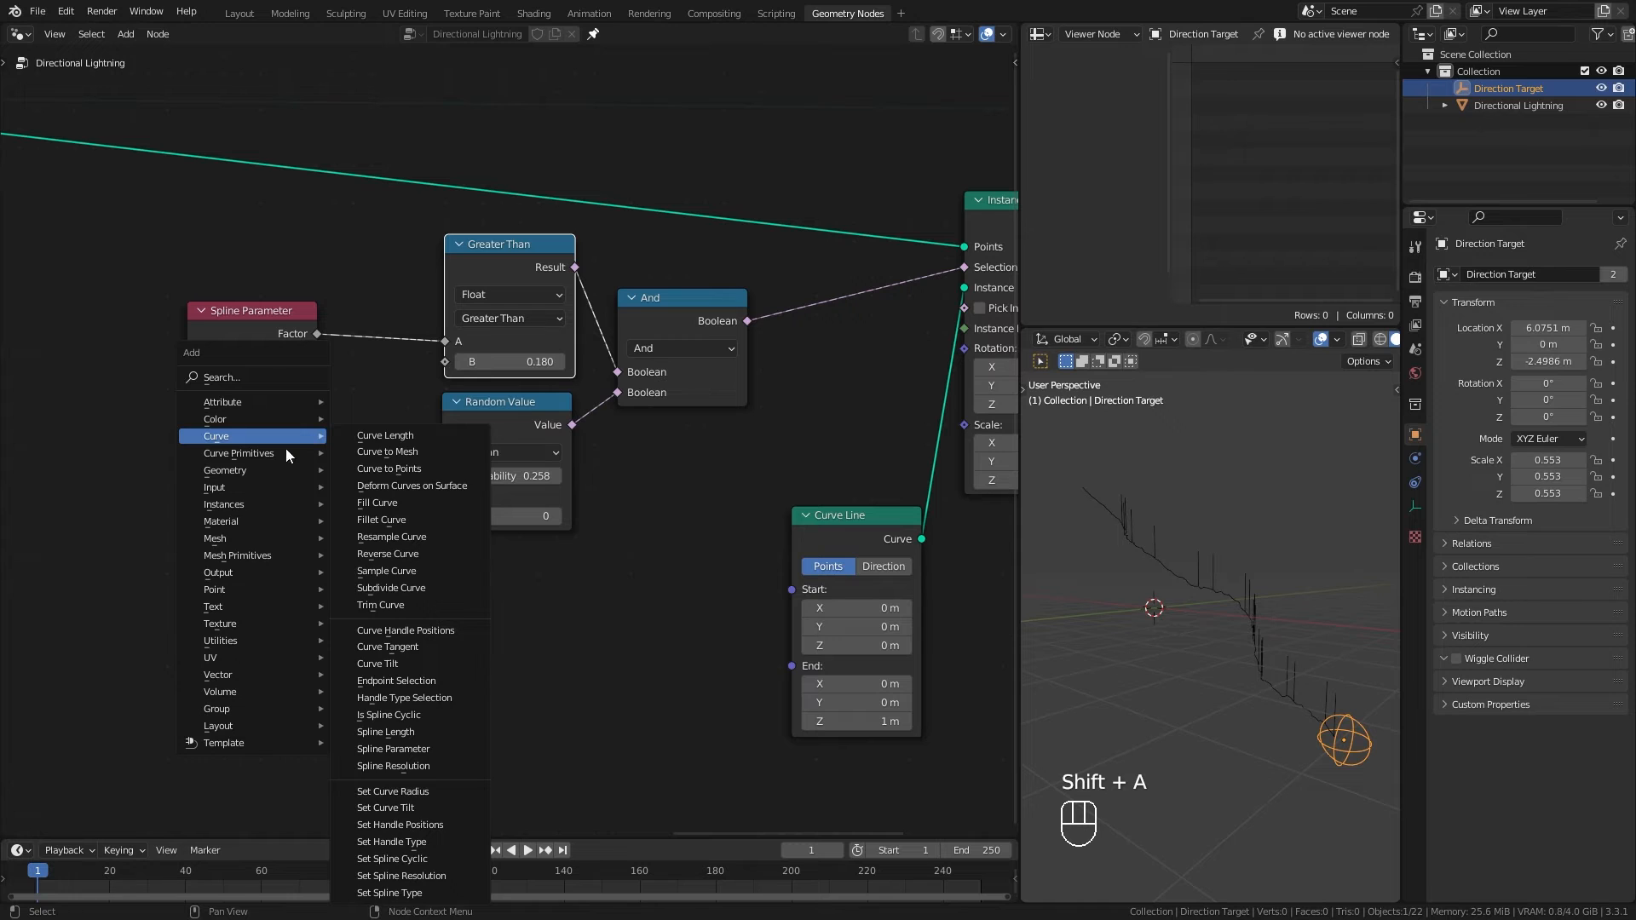
mouse_move(249, 485)
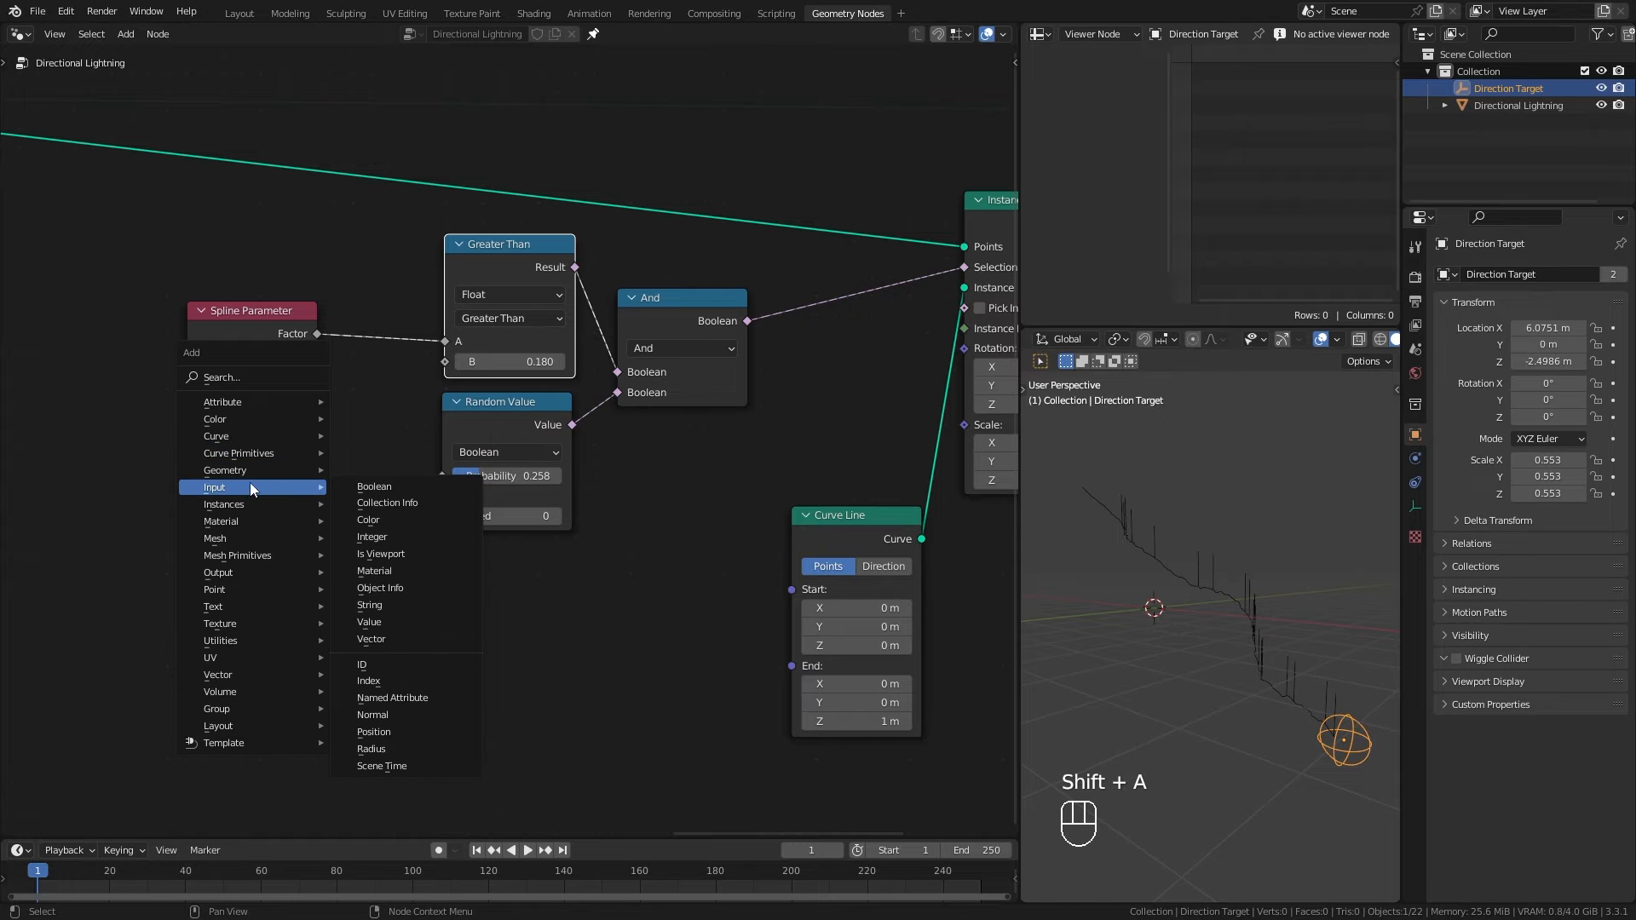
click(368, 681)
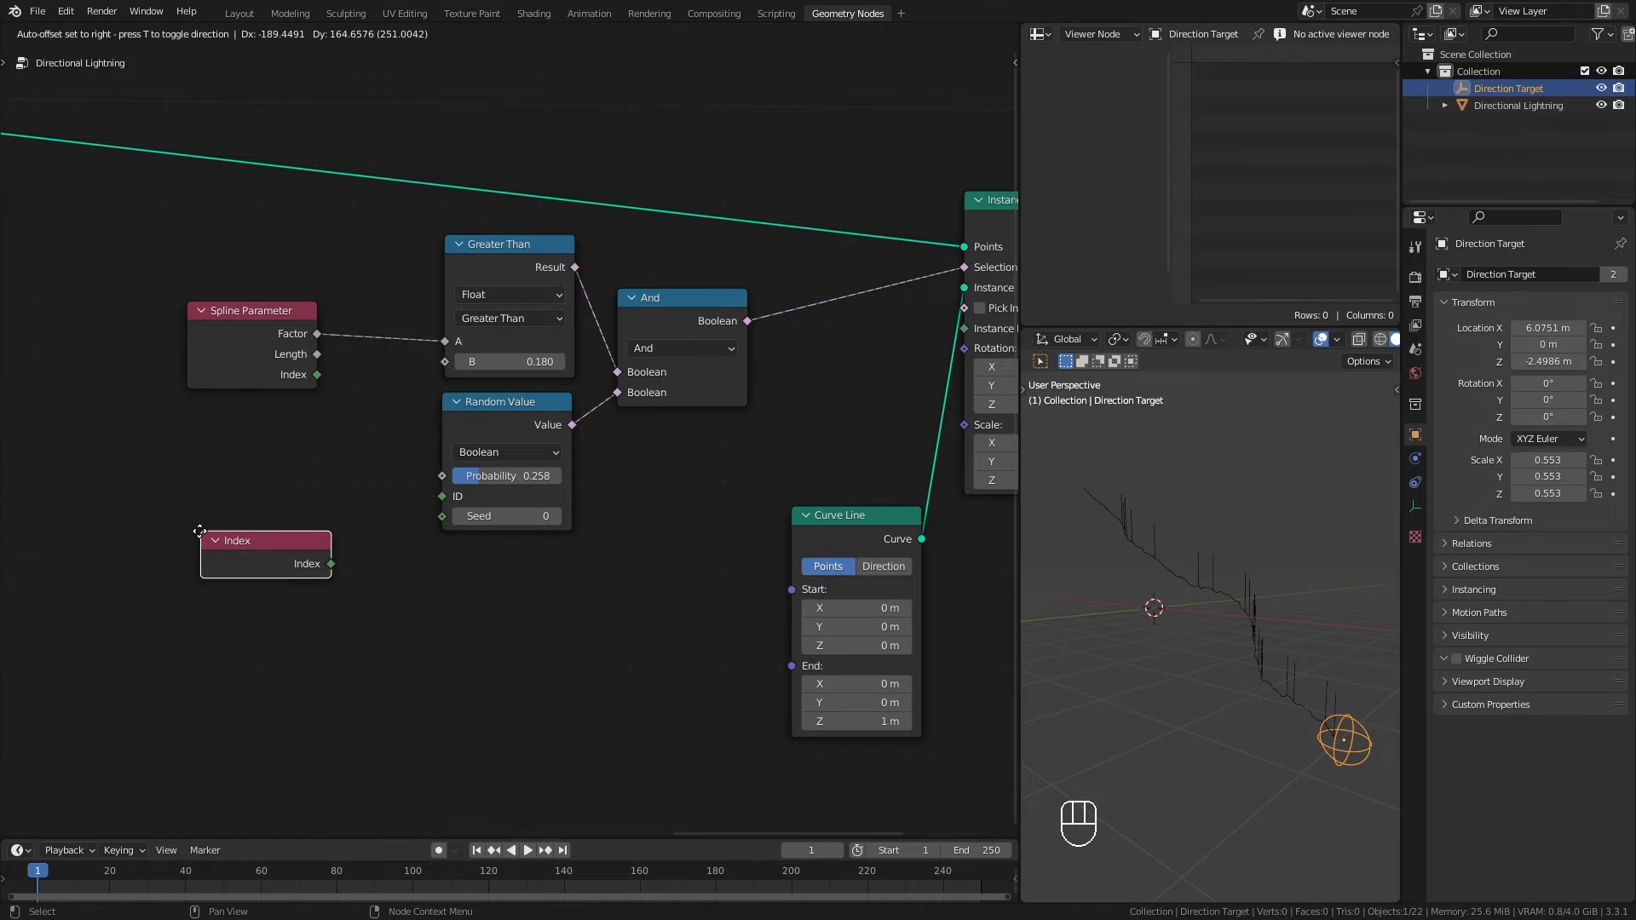
click(197, 531)
Step: Inspect the Index on the Set Position geometry through a Viewer node, placing both nodes near Set Position
ctrl+shift+click(251, 544)
drag(440, 579, 409, 467)
drag(280, 542, 249, 535)
scroll(188, 477, down, 2)
middle_drag(94, 426, 382, 451)
ctrl+shift+click(102, 277)
drag(628, 501, 442, 359)
drag(502, 550, 335, 372)
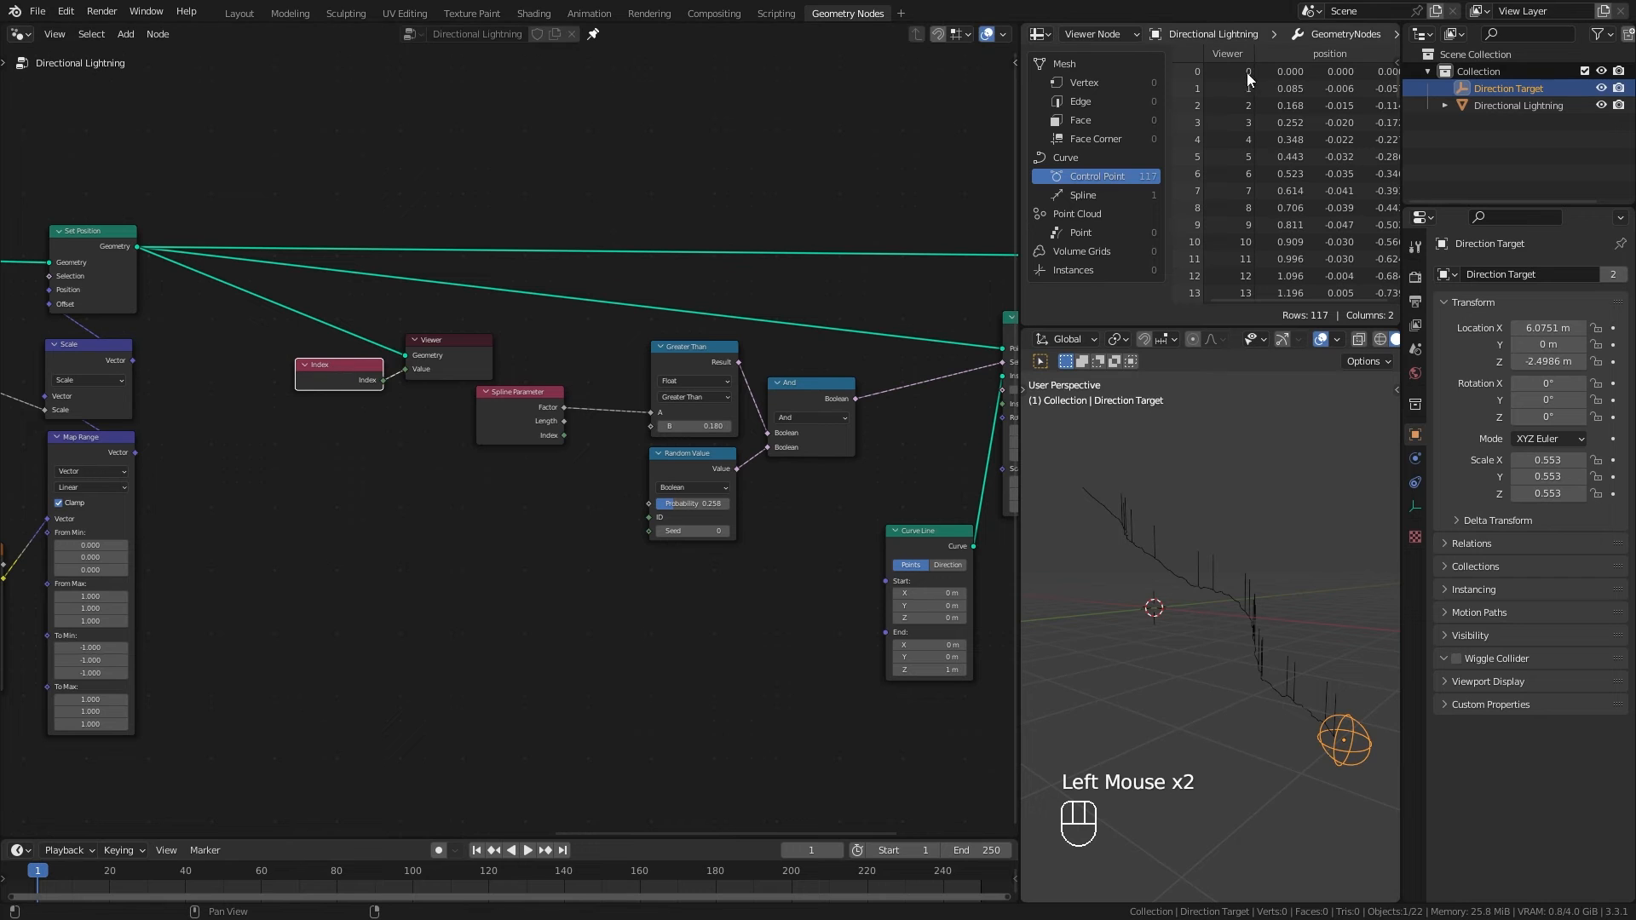
drag(1396, 86, 1399, 303)
Step: Move the Index node lower and add a Math Divide node fed by its output
scroll(511, 441, up, 3)
drag(277, 362, 242, 480)
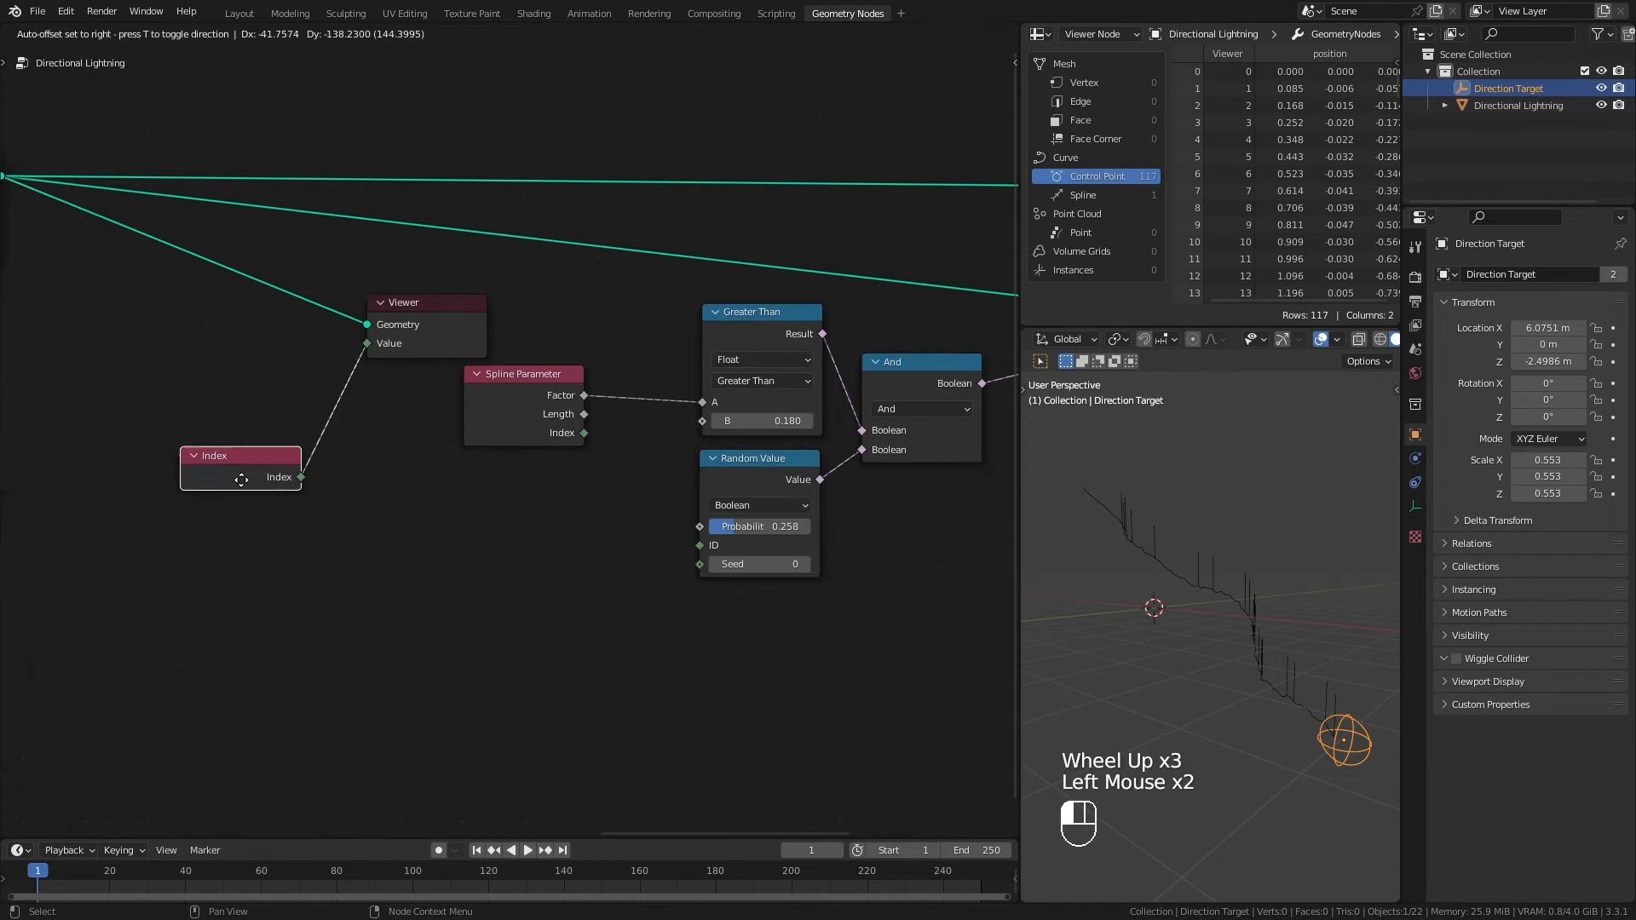
middle_drag(241, 480, 444, 497)
drag(458, 474, 521, 521)
text(divi)
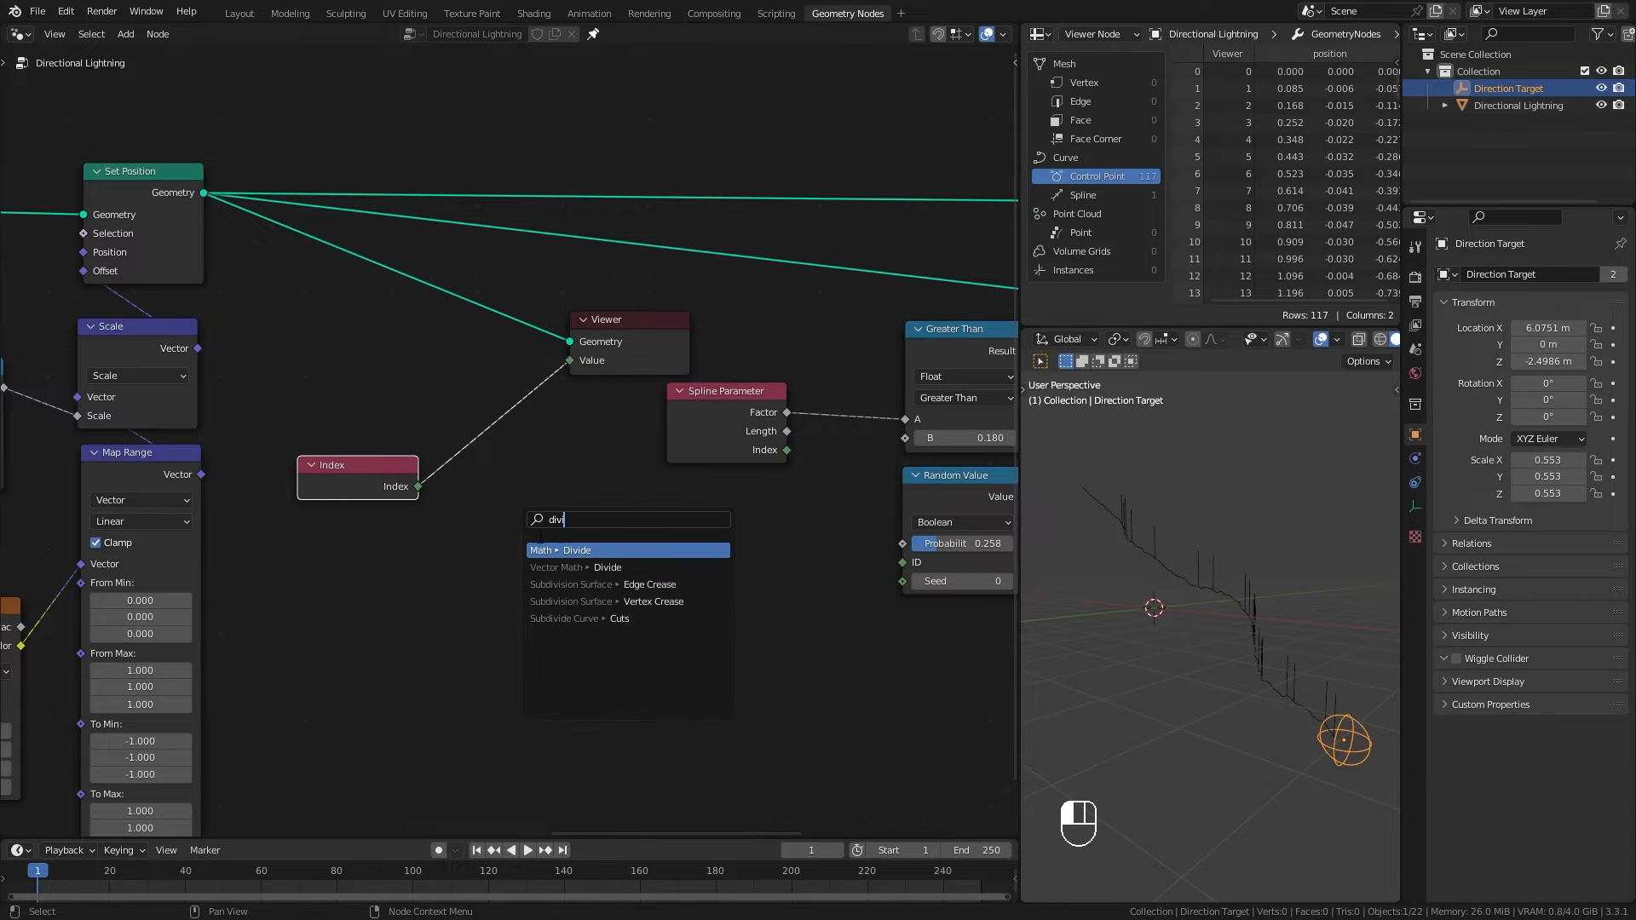
key(Return)
Step: Set the Divide node's second value to 2 and connect its result to the Viewer's Value
click(557, 586)
click(555, 590)
text(2)
key(Return)
drag(601, 505, 580, 360)
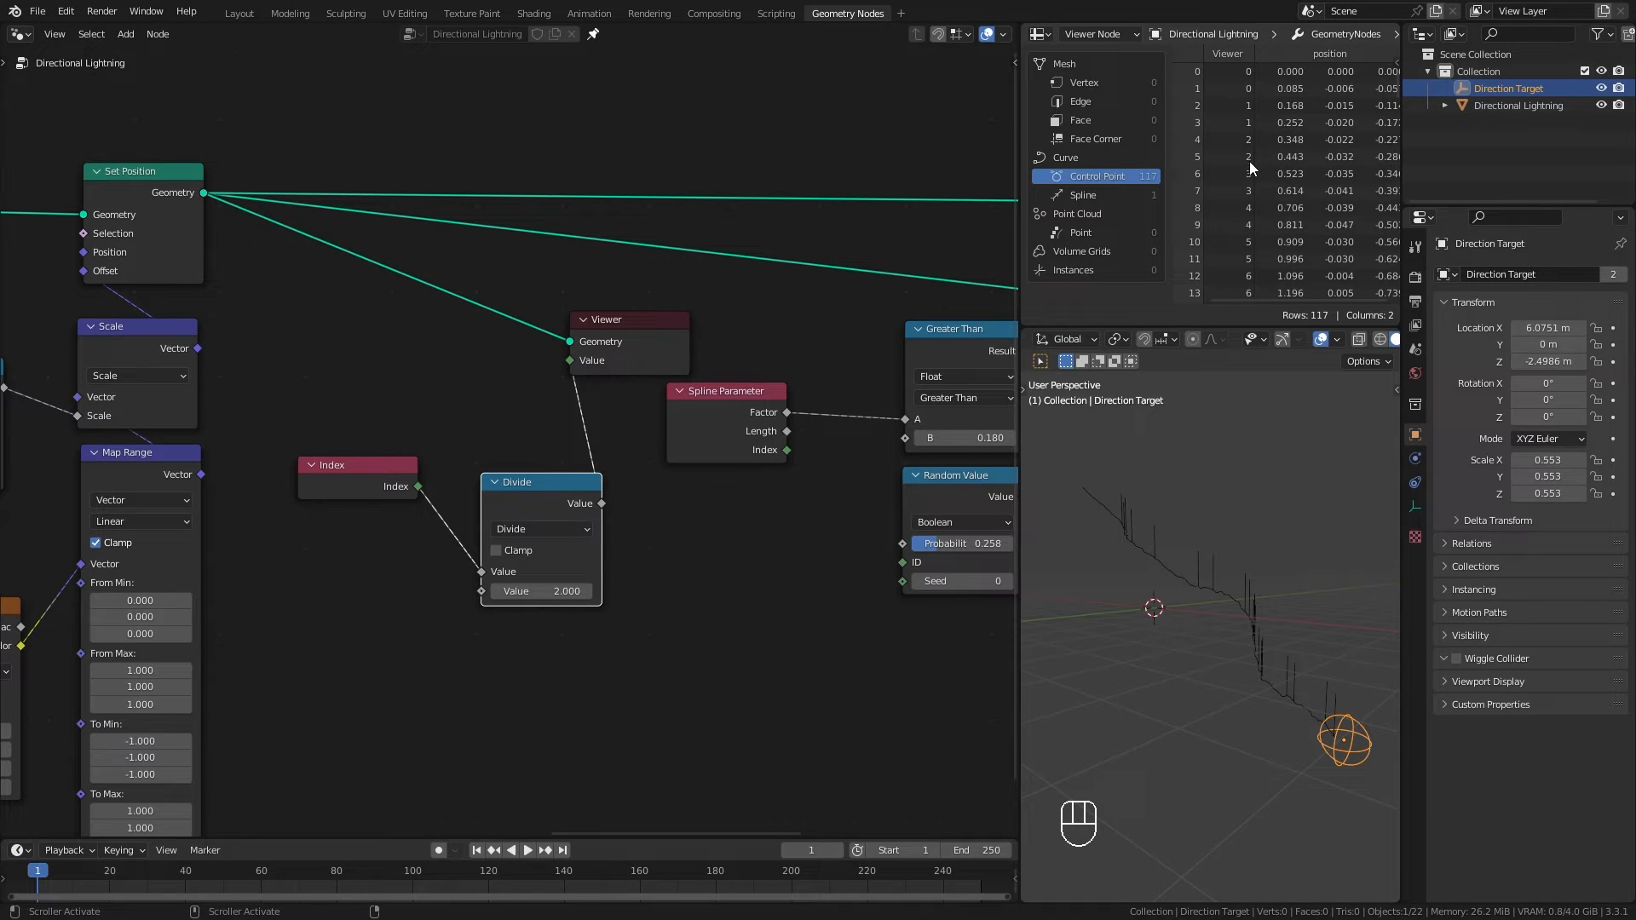
Step: Switch the Divide node fed by Index to the Modulo operation and shift it slightly toward the Index node
click(546, 444)
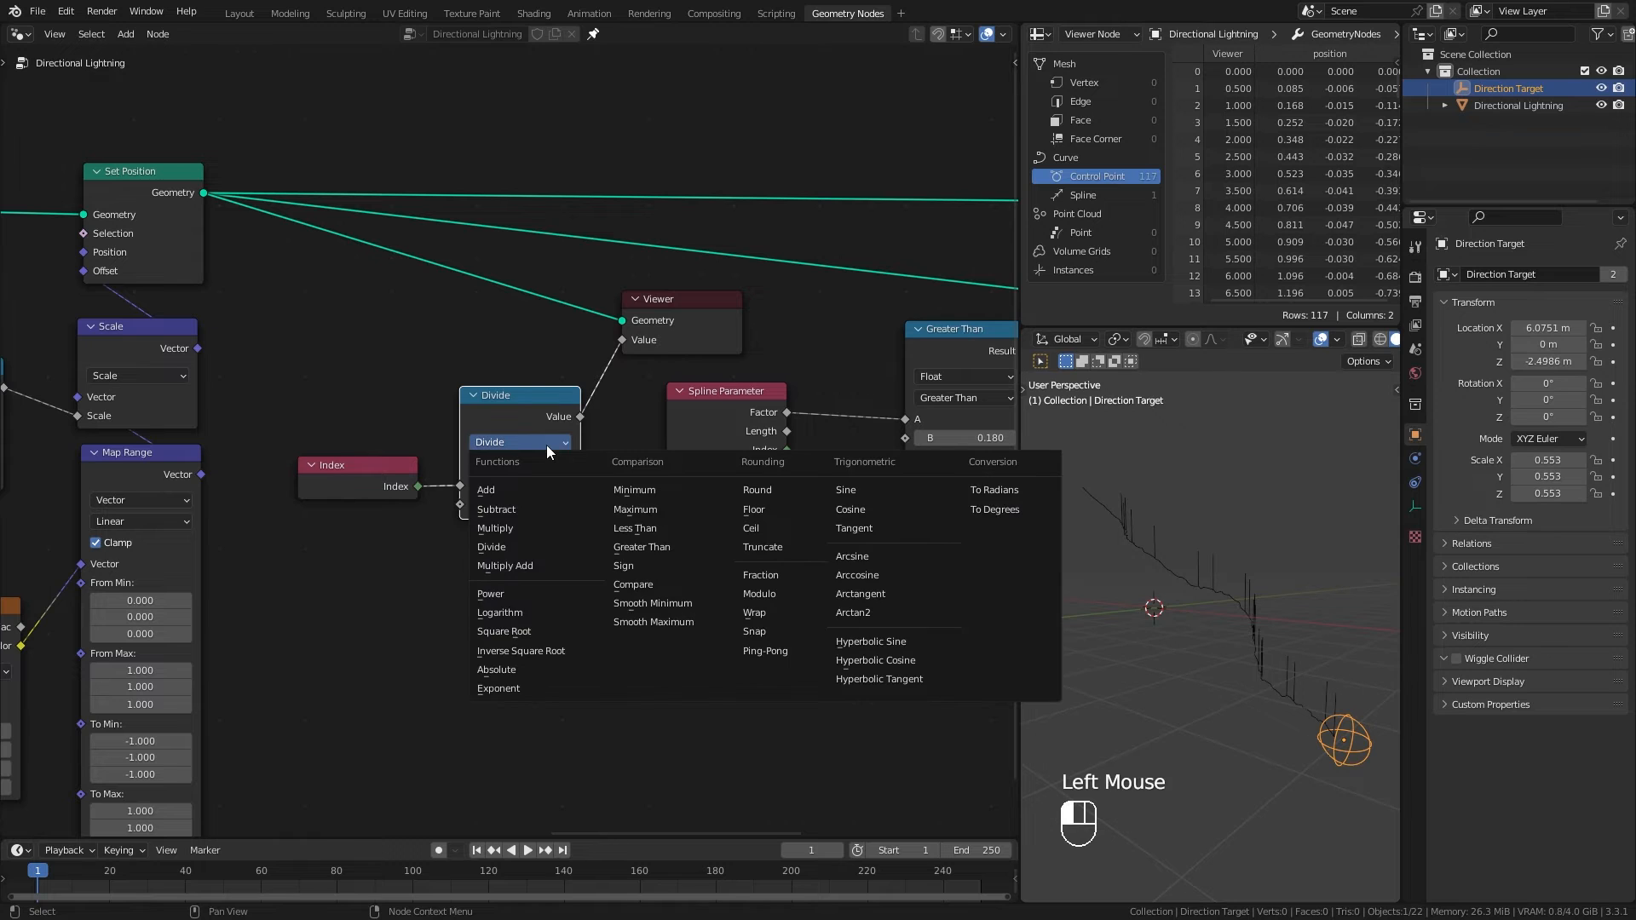
click(776, 595)
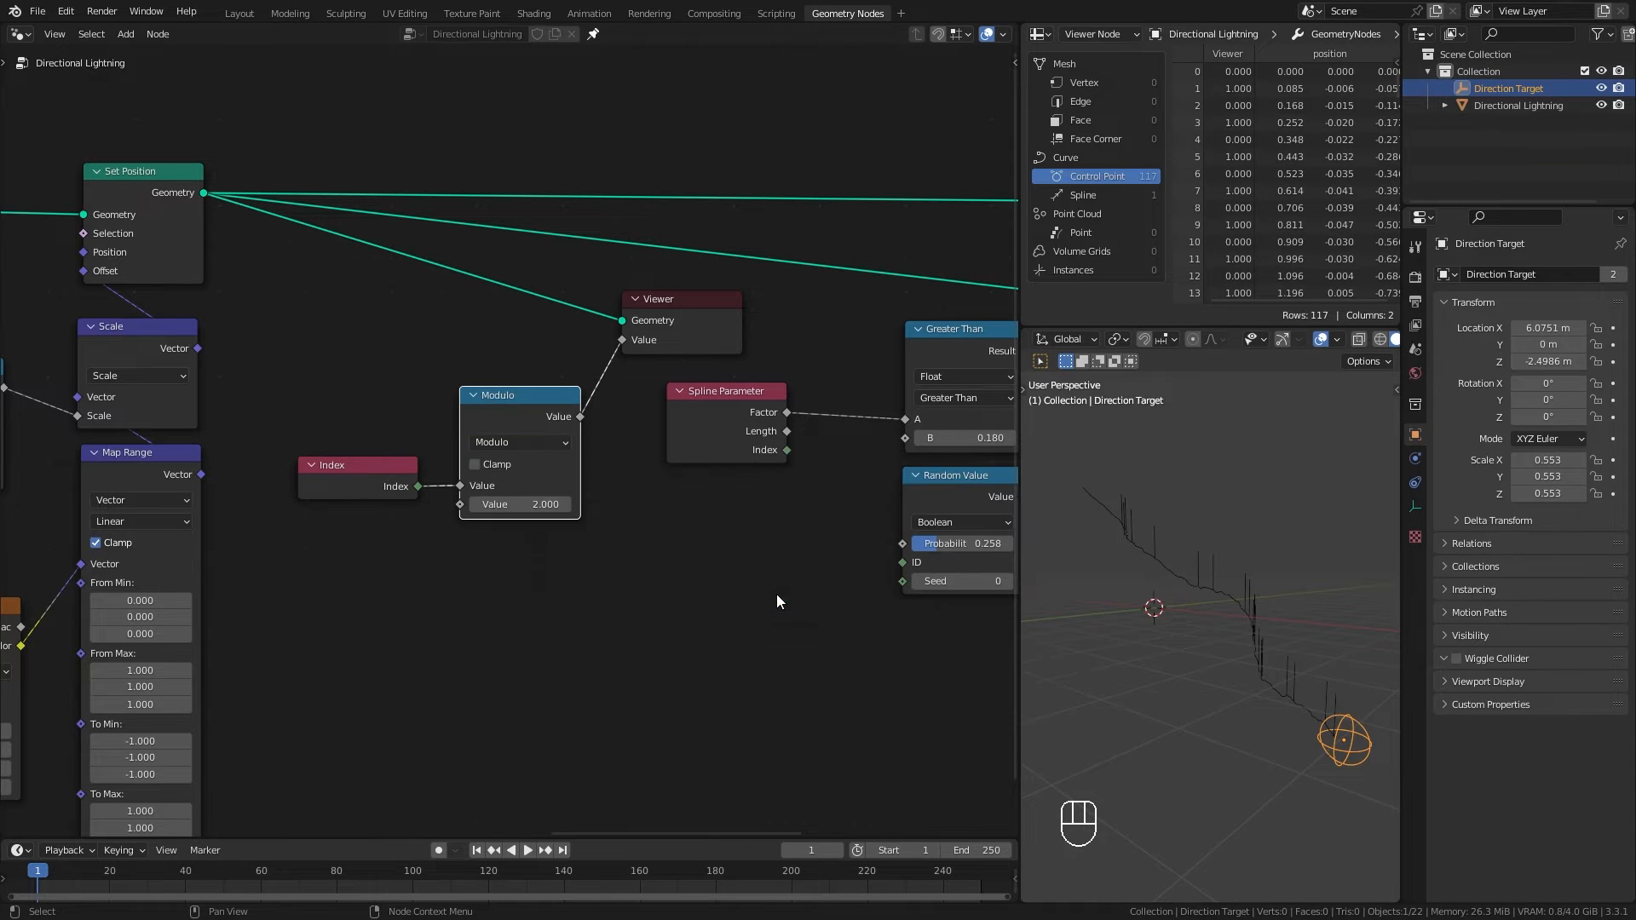
drag(500, 407, 494, 409)
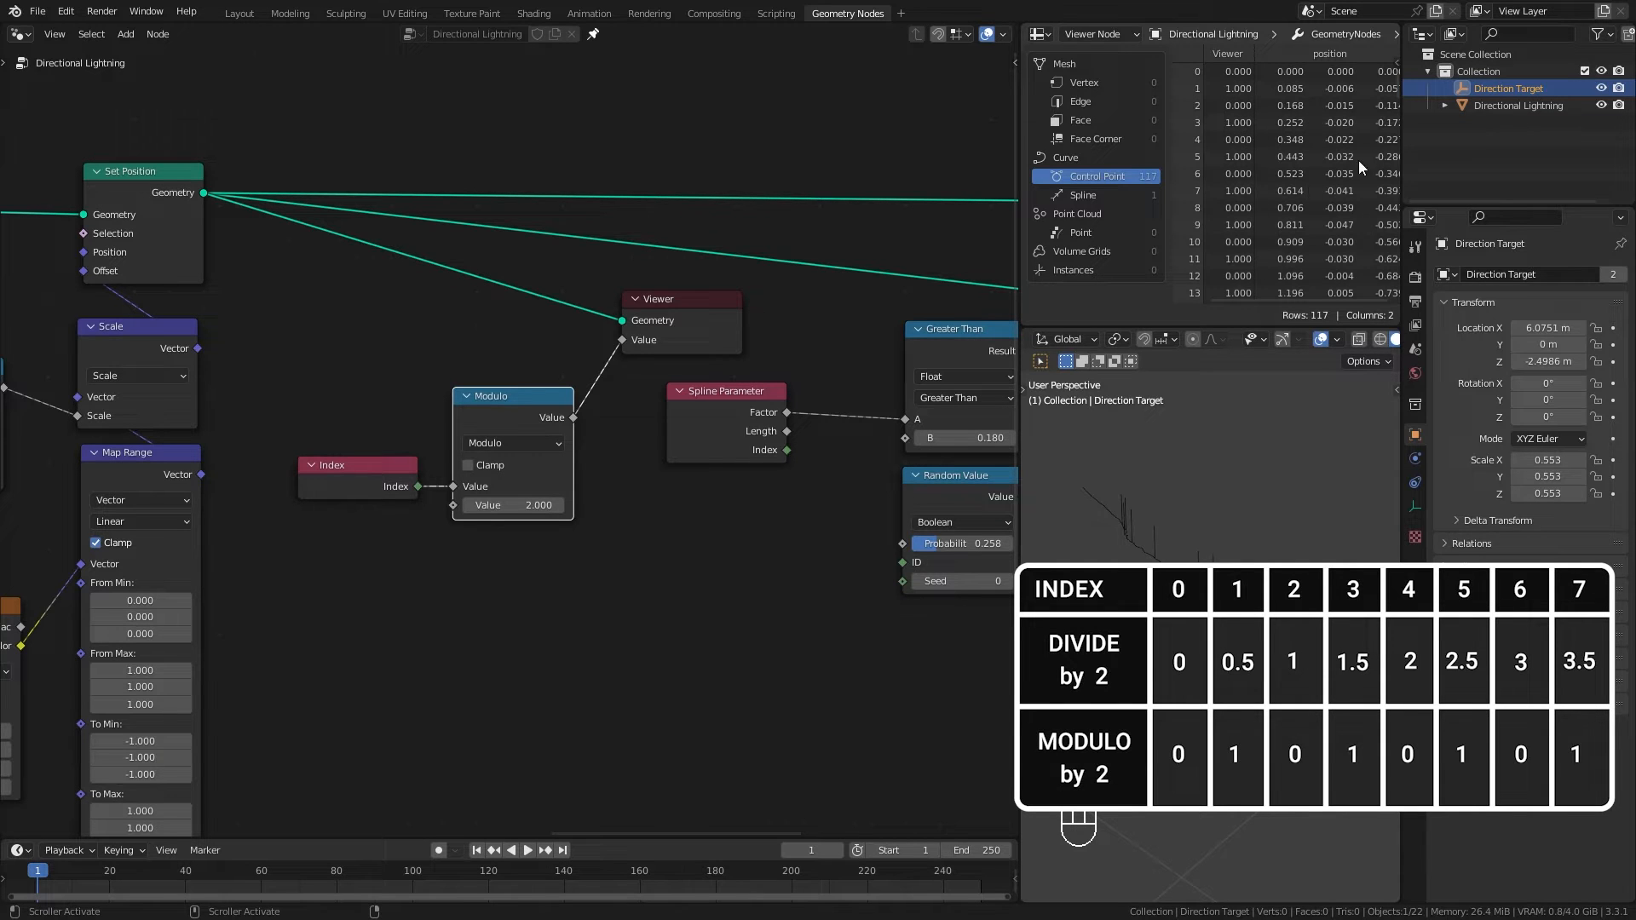
mouse_move(1394, 80)
mouse_down()
mouse_move(1403, 320)
mouse_move(1391, 58)
mouse_up()
drag(510, 421, 503, 421)
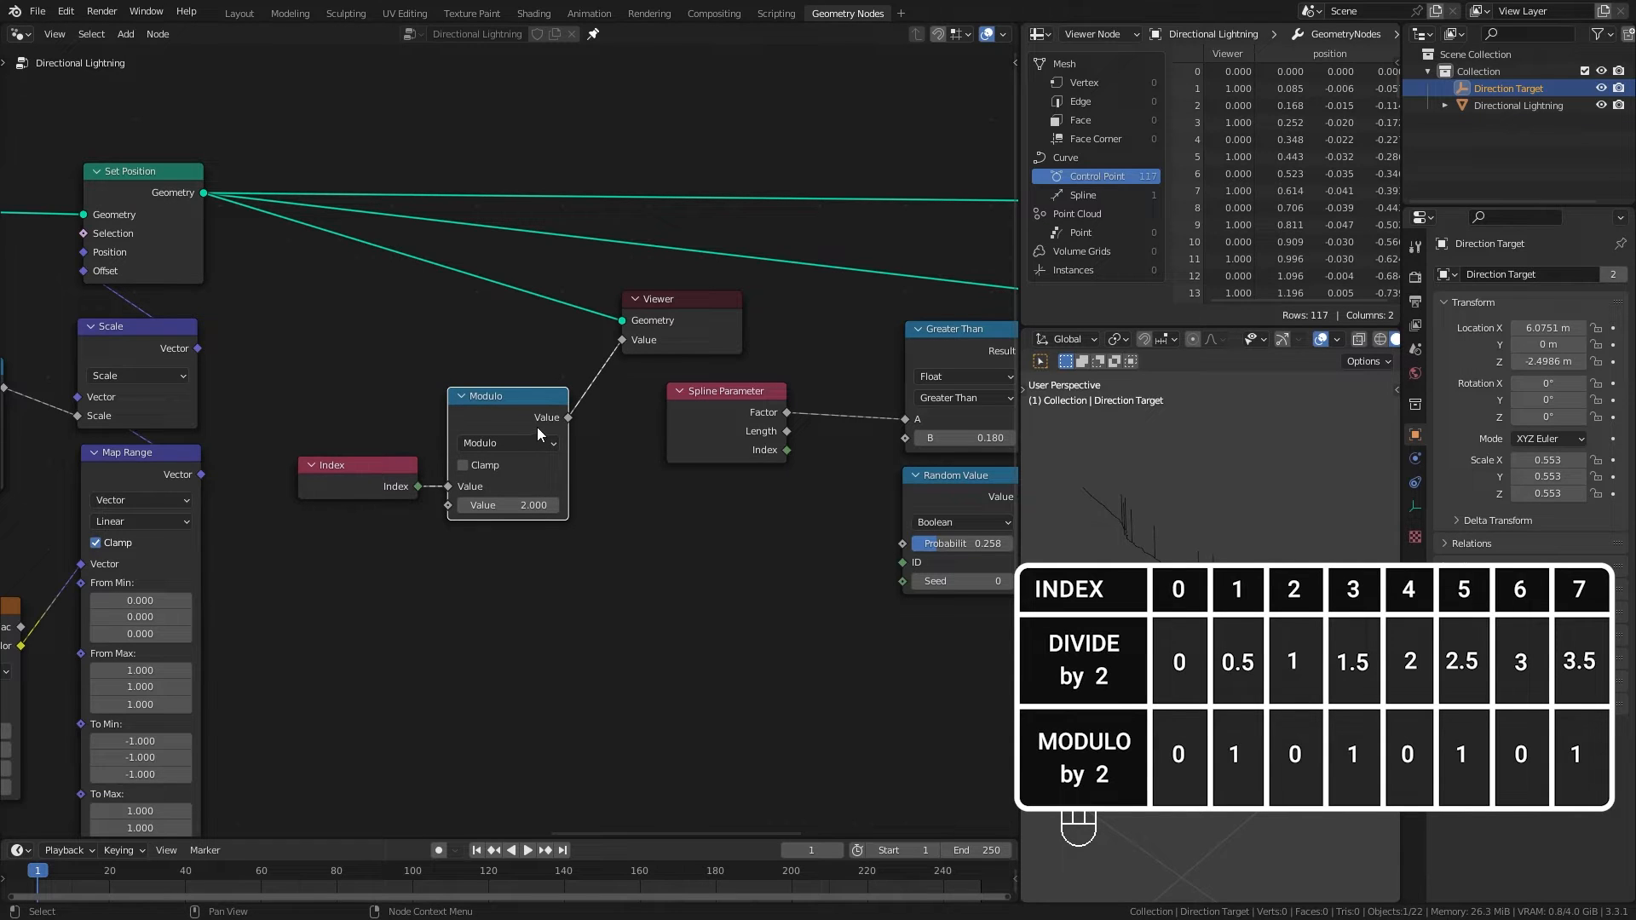
mouse_move(540, 426)
Step: Delete the Viewer node and move the Index and Modulo nodes below and beyond the Random Value node
click(694, 339)
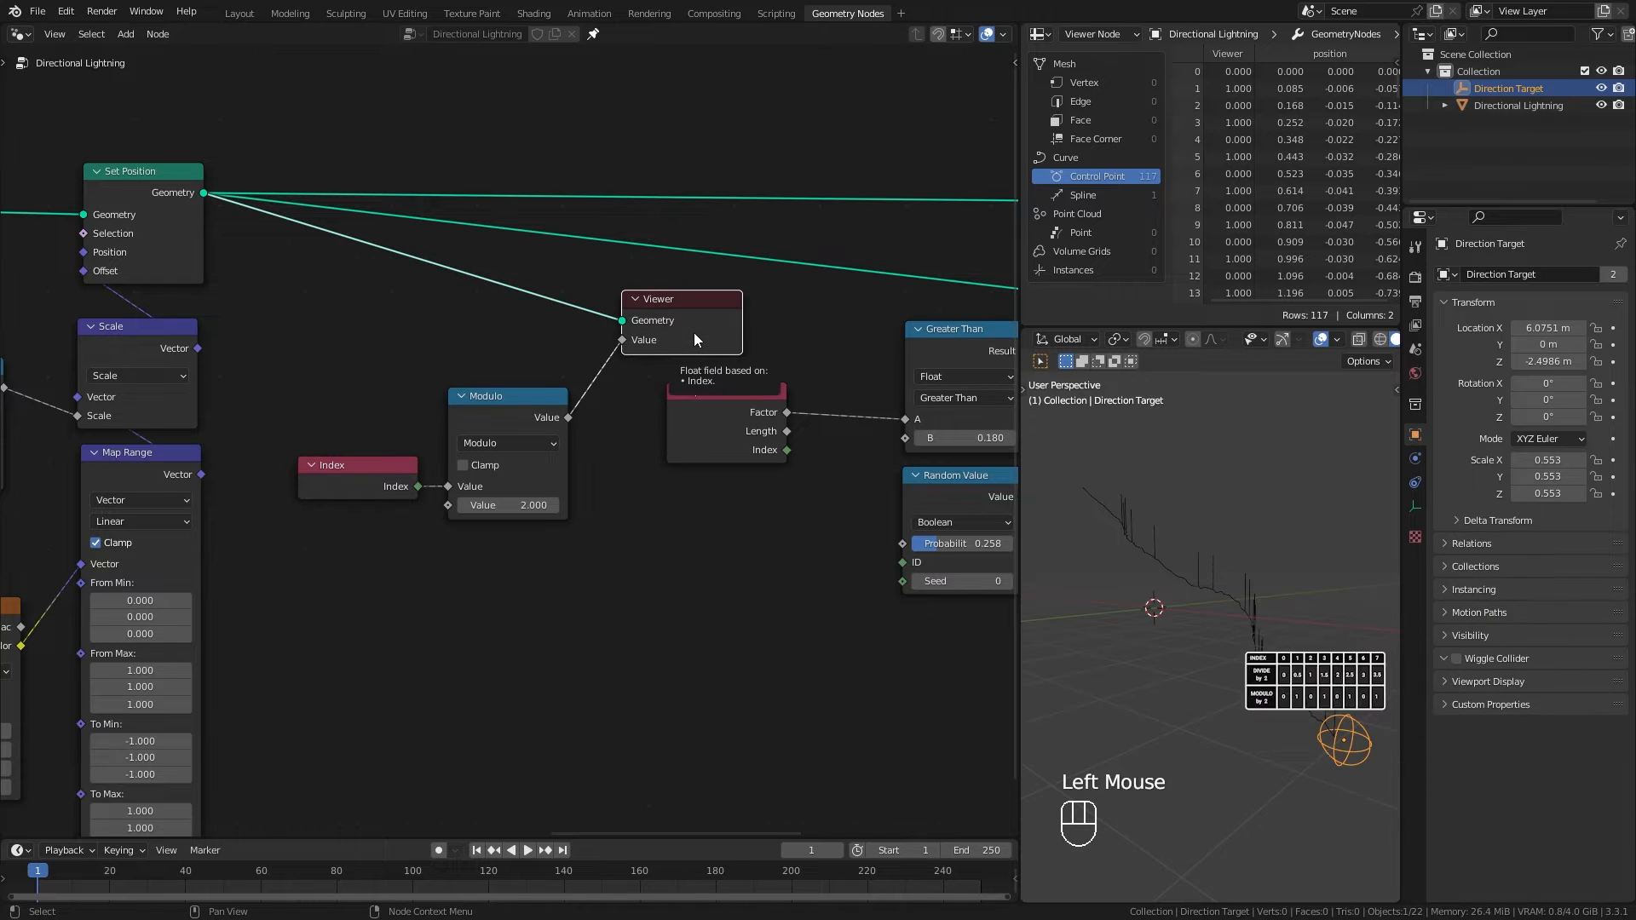
key(x)
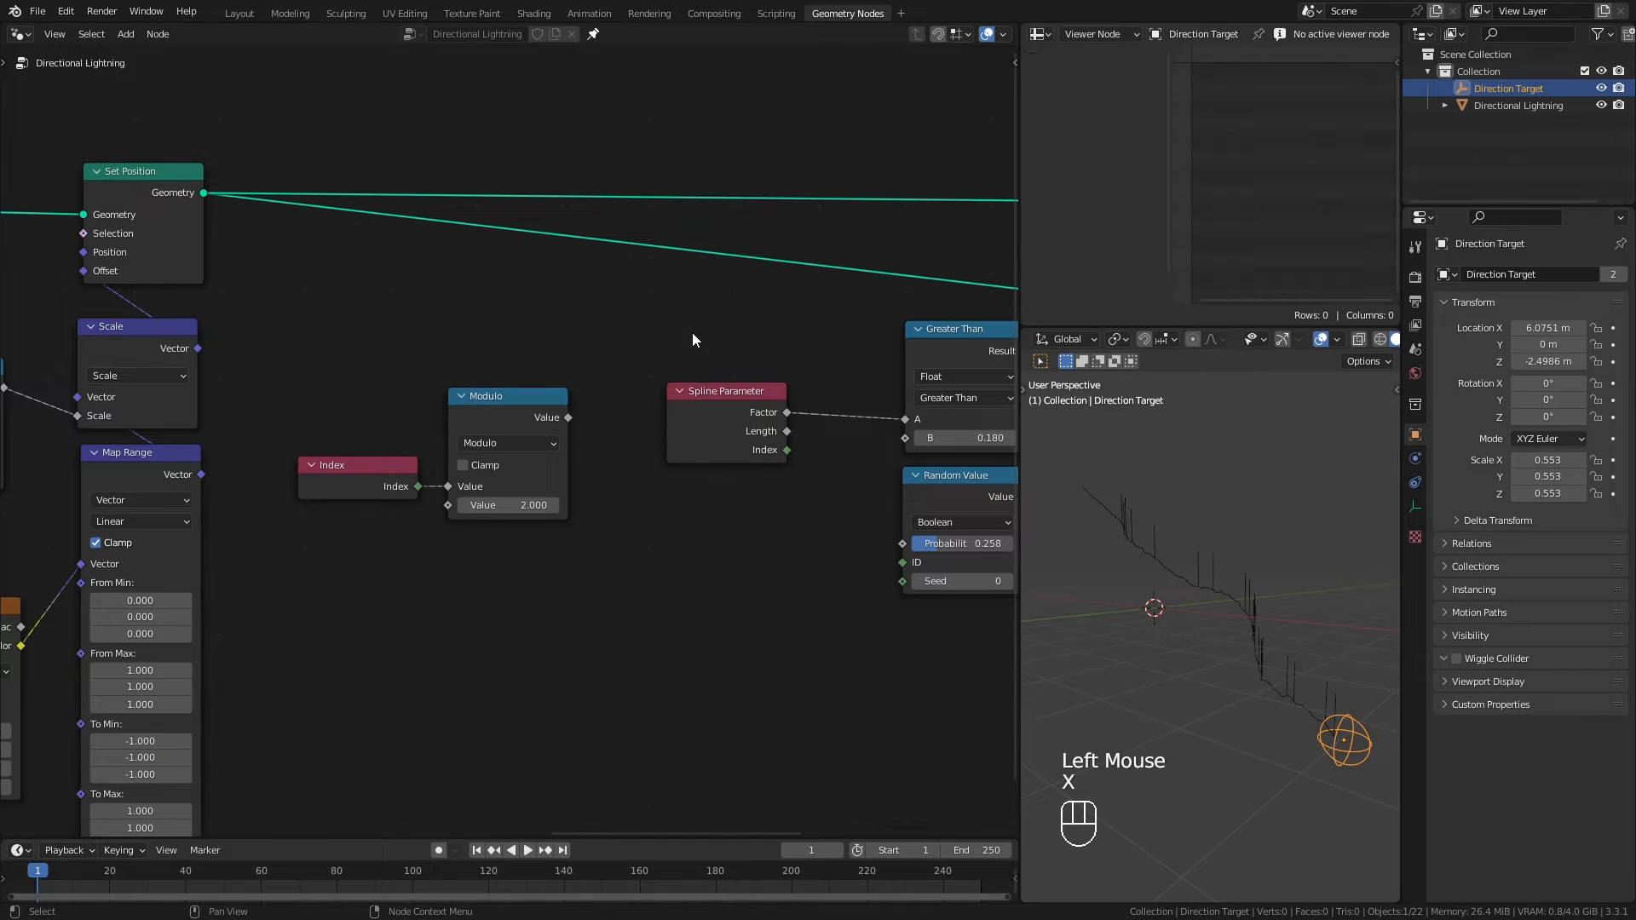
drag(495, 567, 381, 474)
drag(503, 396, 789, 574)
scroll(788, 573, down, 2)
middle_drag(788, 574, 584, 484)
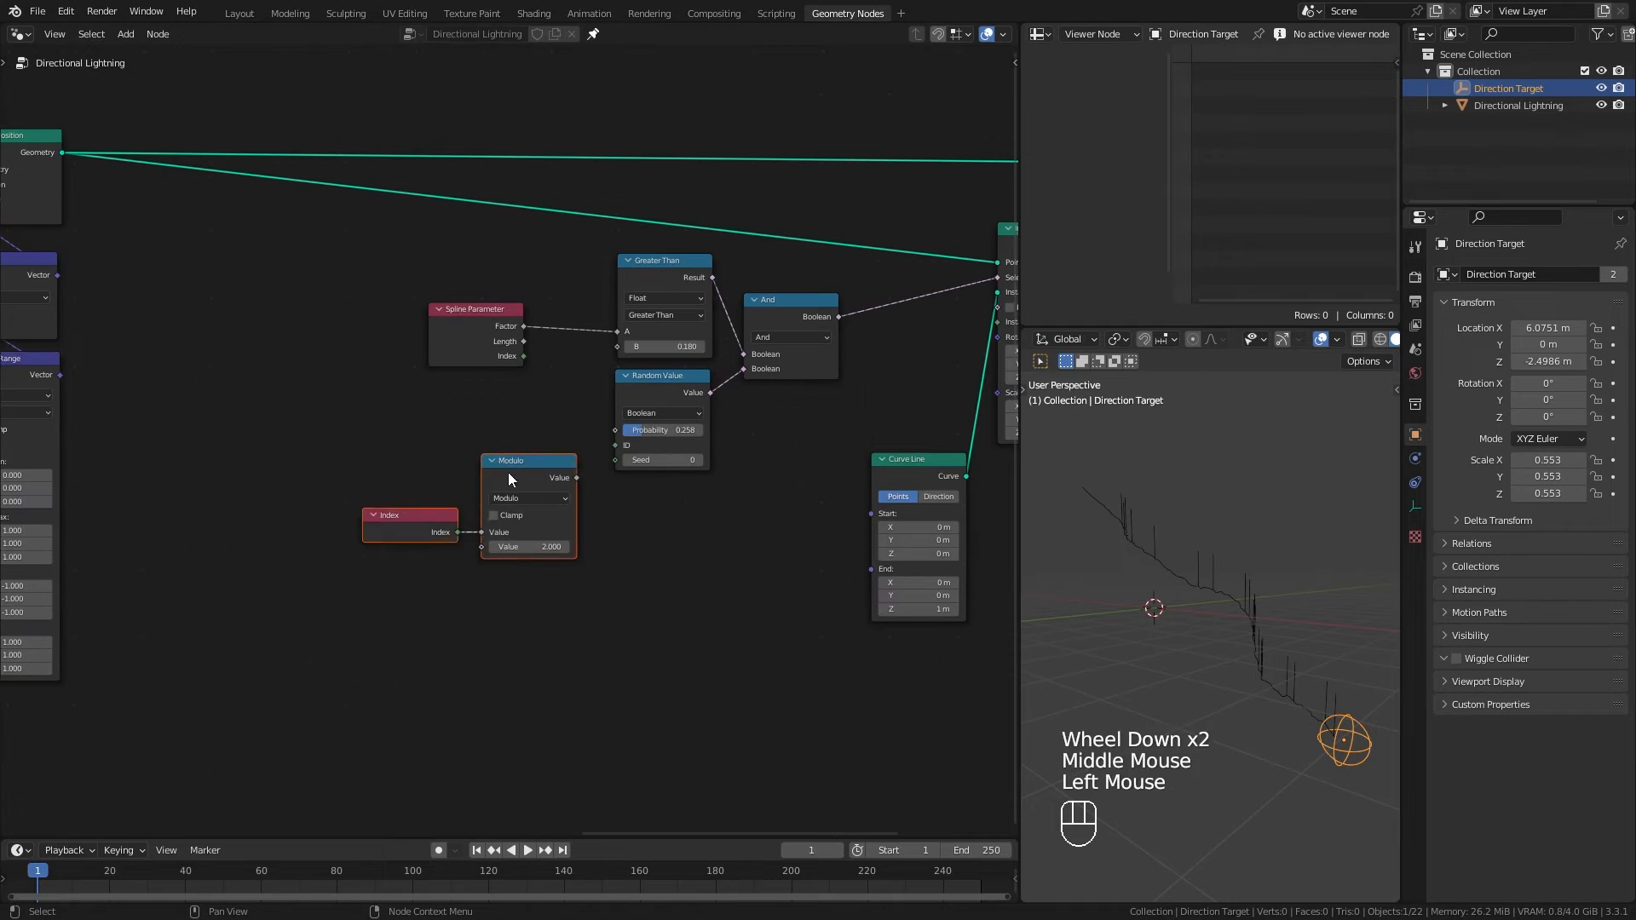
drag(508, 474, 701, 505)
scroll(712, 518, up, 3)
click(675, 518)
middle_drag(674, 519, 479, 606)
Step: Insert a duplicate And node before the Instance on Points Selection, feed Modulo into its second Boolean, and move Modulo and Index closer
drag(629, 483, 315, 370)
drag(677, 426, 504, 426)
click(505, 464)
click(485, 366)
key(shift+d)
click(620, 365)
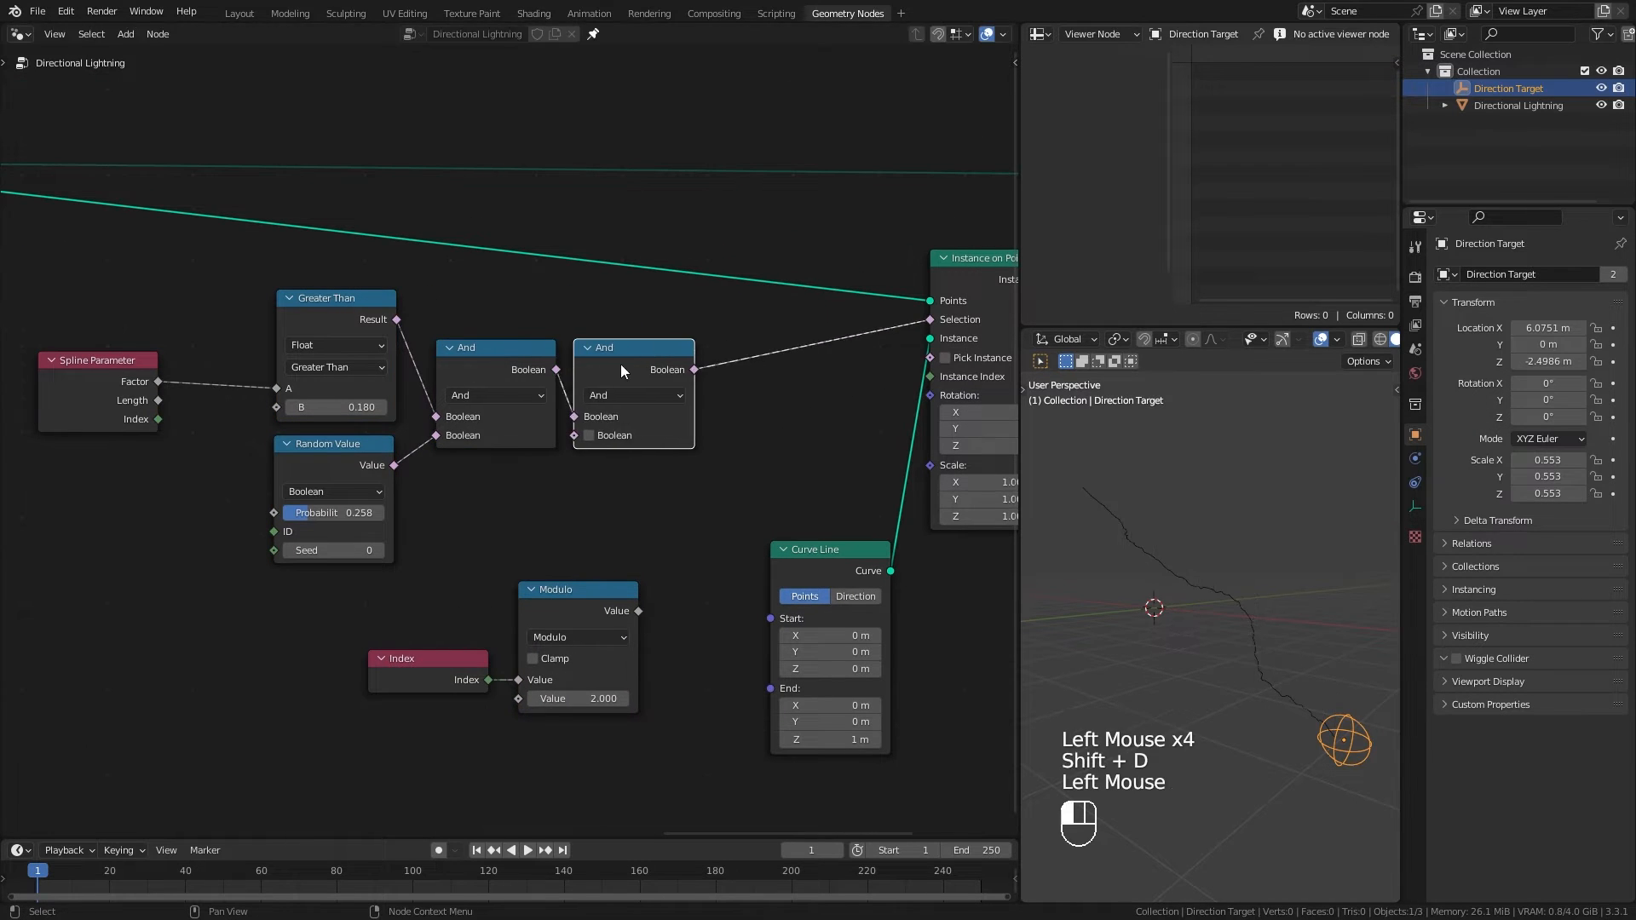
drag(638, 611, 632, 431)
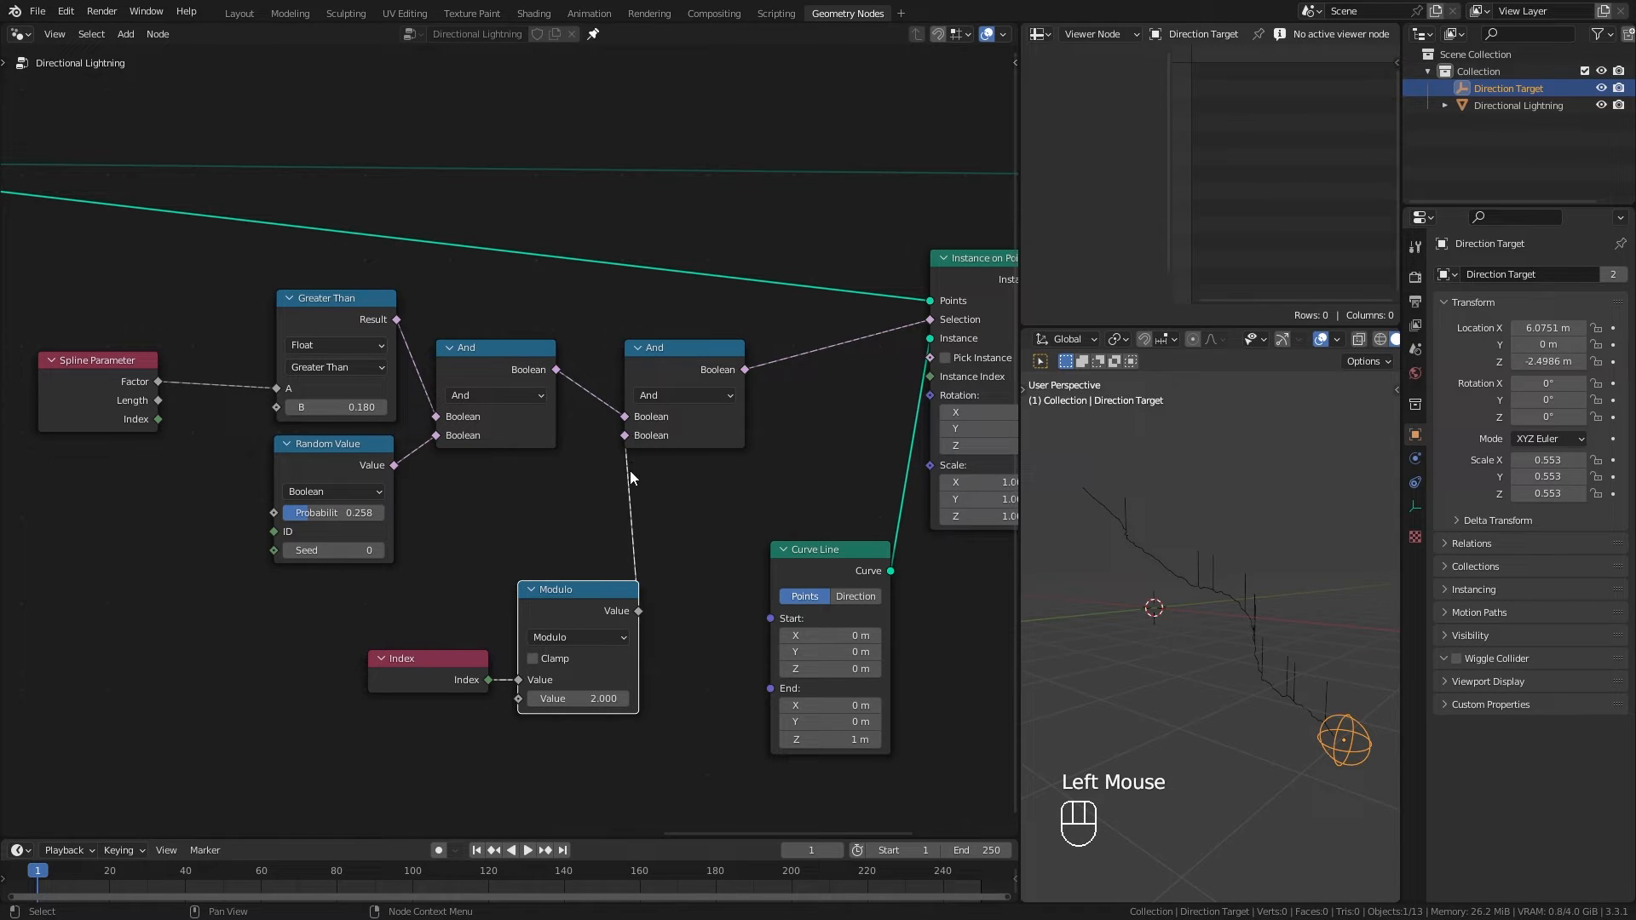
drag(448, 616, 576, 726)
drag(588, 648, 507, 613)
Step: Set the Random Value node's Probability to 1.000 and view the sub-branches up close
middle_drag(1049, 609, 1227, 641)
drag(328, 512, 397, 514)
mouse_move(1231, 711)
middle_down()
mouse_move(1045, 684)
mouse_move(1209, 697)
middle_up()
scroll(1221, 670, up, 2)
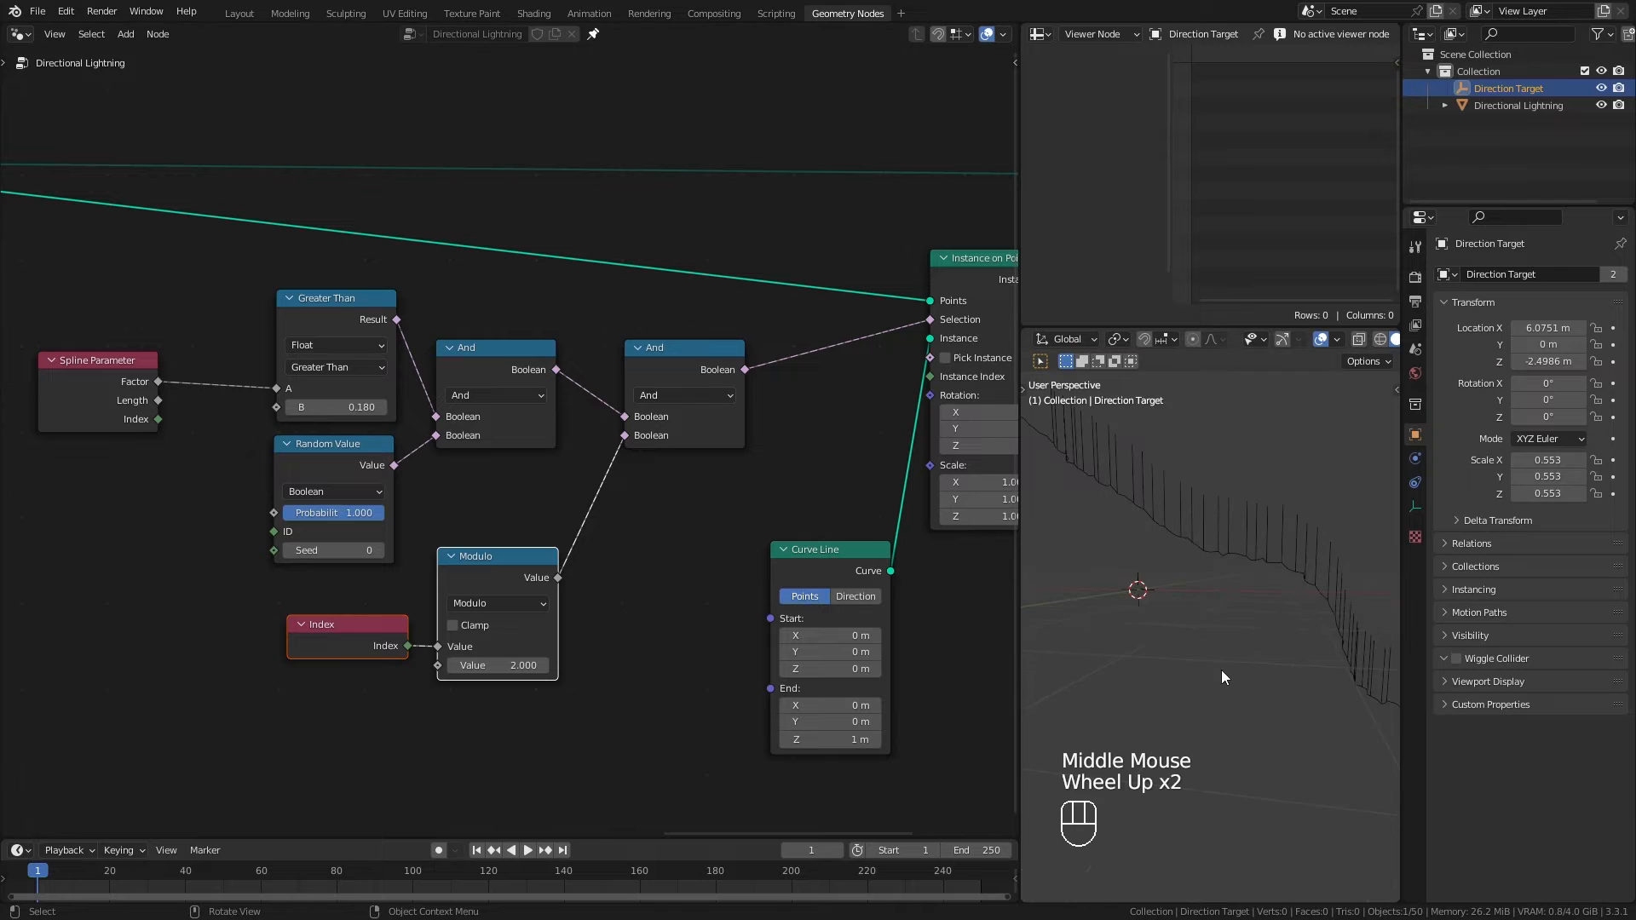
Step: Mute and unmute the second And node repeatedly to compare the sub-branches with and without the index filter
click(659, 365)
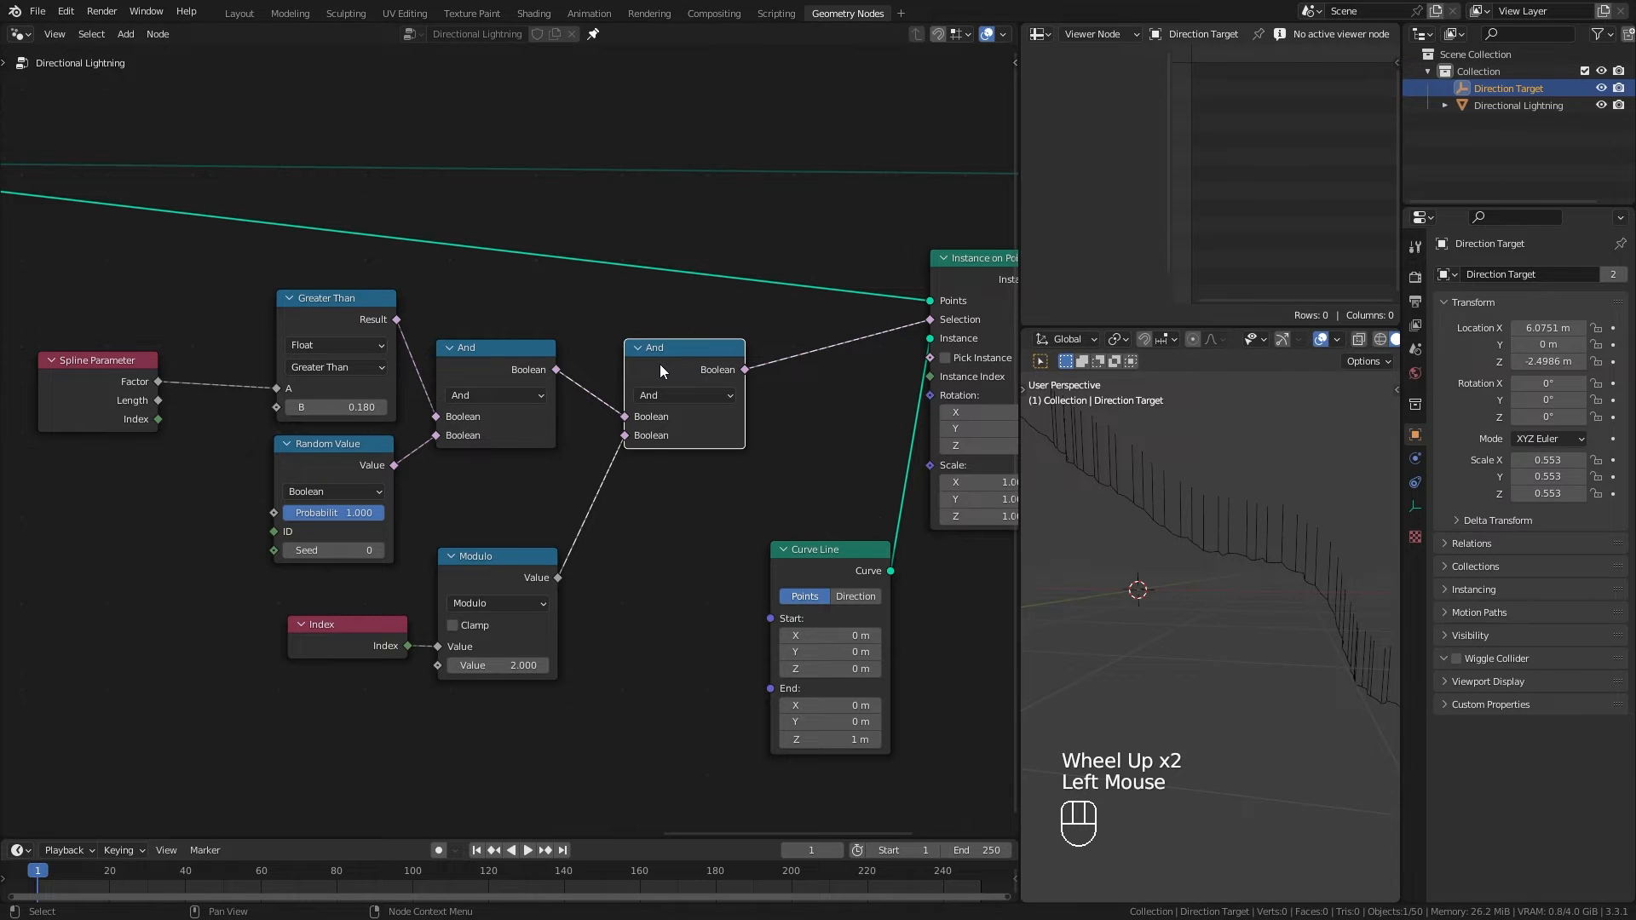
key(m)
key(m)
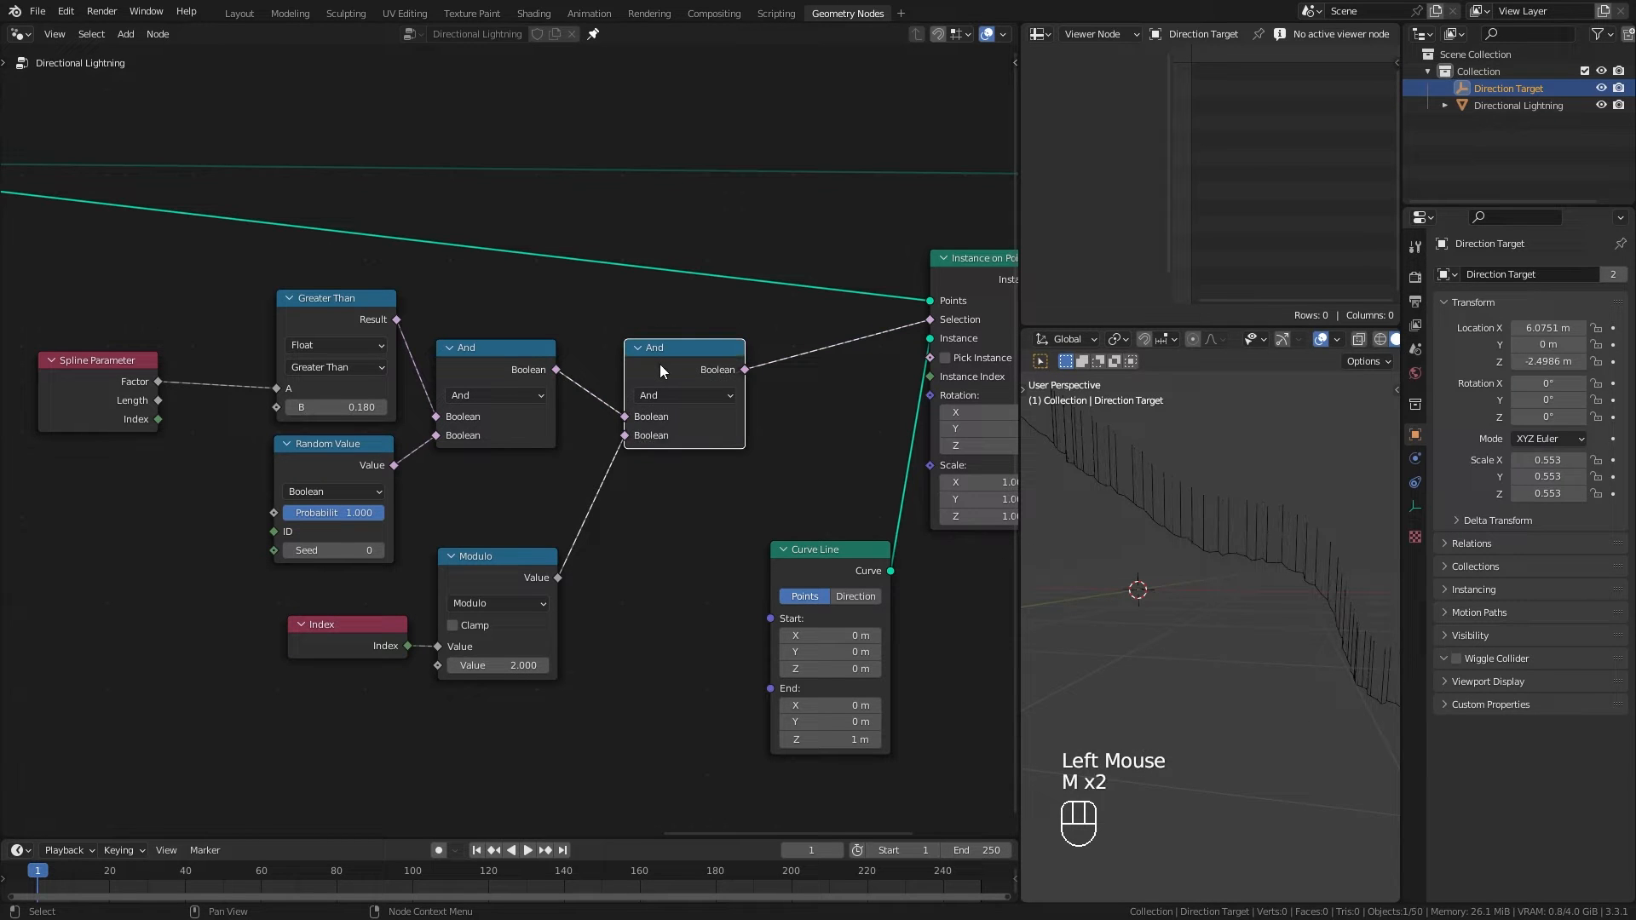
key(m)
key(m)
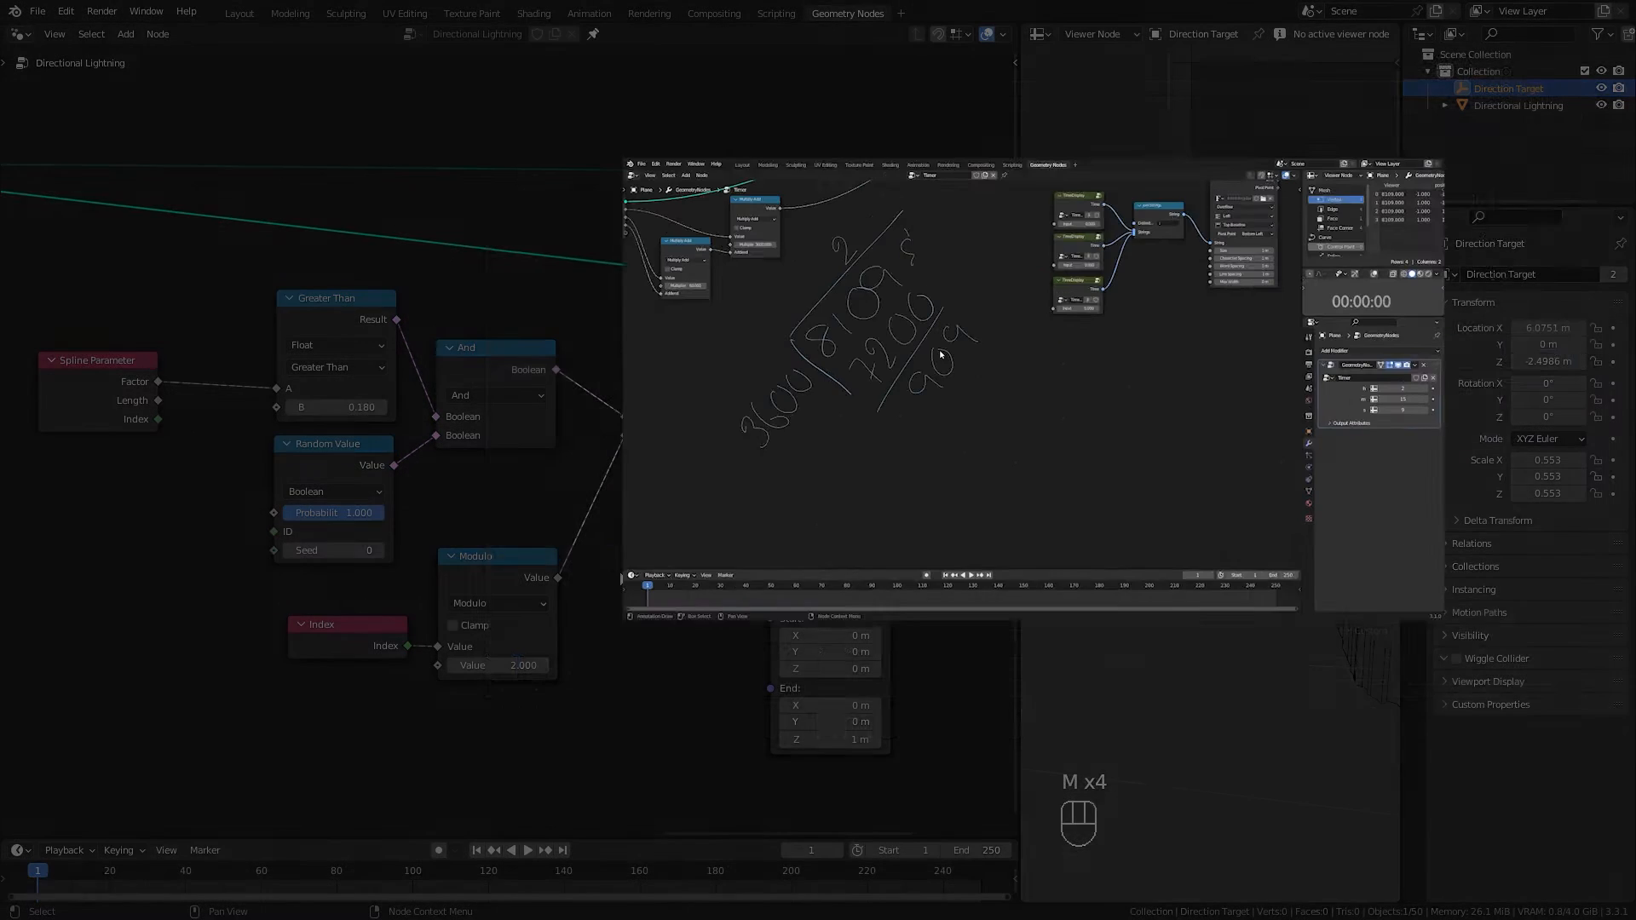
Step: Tighten the layout by moving the Modulo, Index and second And nodes closer to their neighbouring nodes
drag(521, 576, 516, 576)
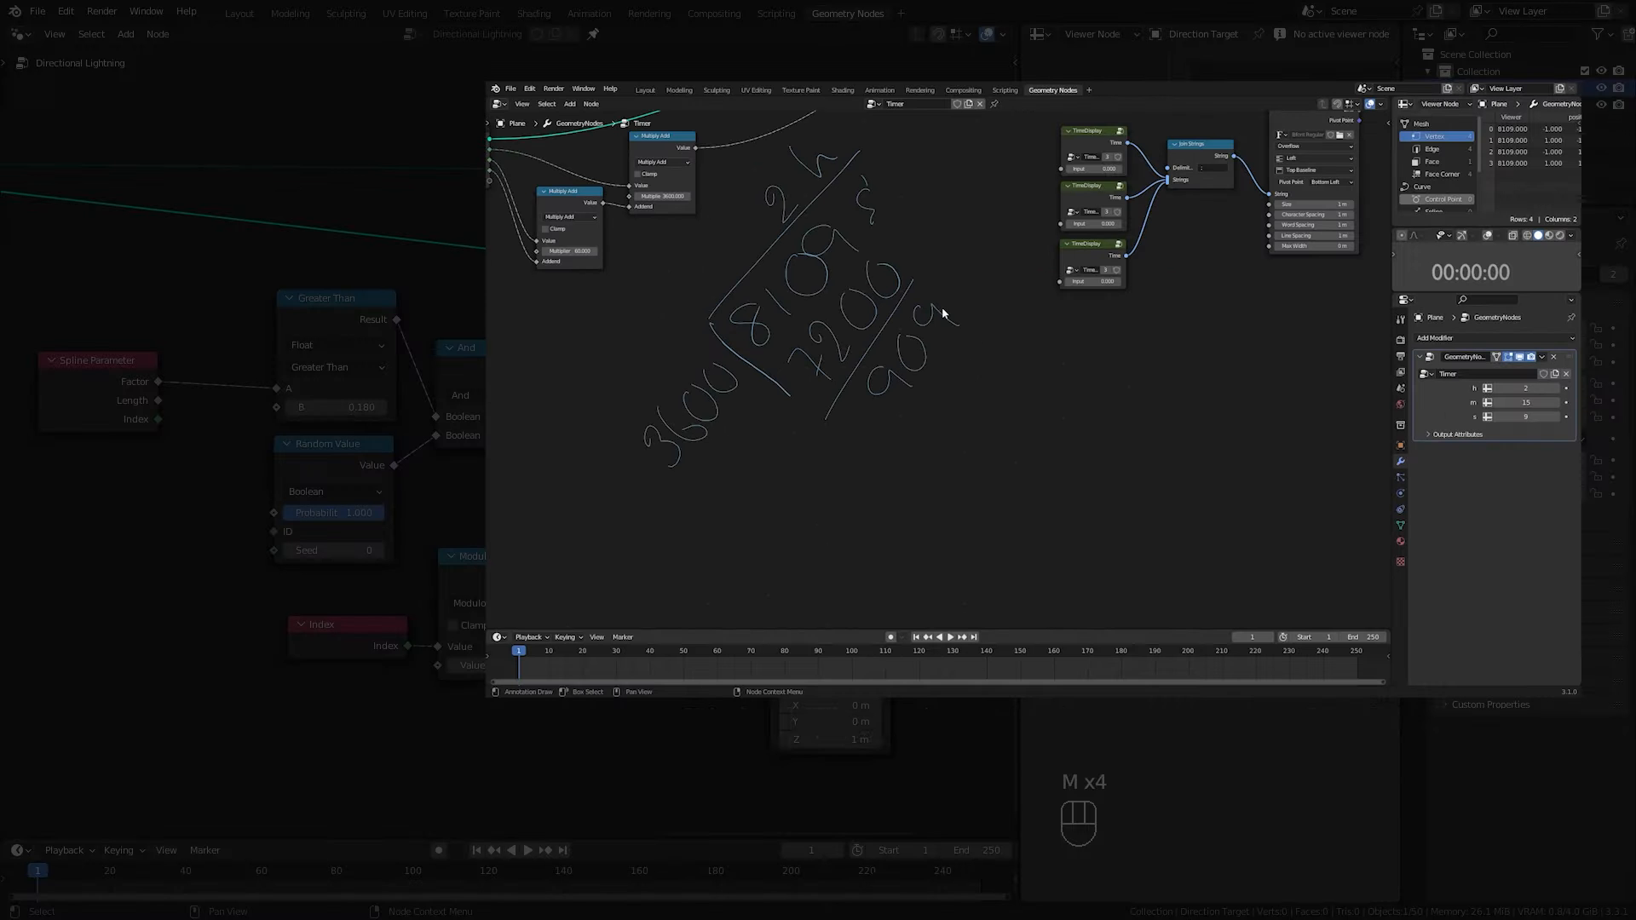
mouse_move(1210, 546)
middle_down()
mouse_move(1180, 554)
mouse_move(1194, 559)
middle_up()
scroll(1193, 558, up, 2)
middle_drag(1194, 559, 1210, 562)
drag(467, 576, 465, 573)
drag(358, 627, 348, 612)
drag(477, 573, 471, 563)
click(654, 424)
drag(643, 639, 99, 342)
Step: Lower the Random Value node's Probability to 0.317
drag(372, 513, 326, 513)
scroll(1230, 660, down, 3)
middle_drag(1230, 660, 1215, 669)
drag(338, 513, 314, 513)
middle_drag(1227, 728, 1174, 687)
Step: Examine the end of the lightning near the Direction Target empty for sub-branches on the last points
click(583, 565)
scroll(1261, 745, up, 3)
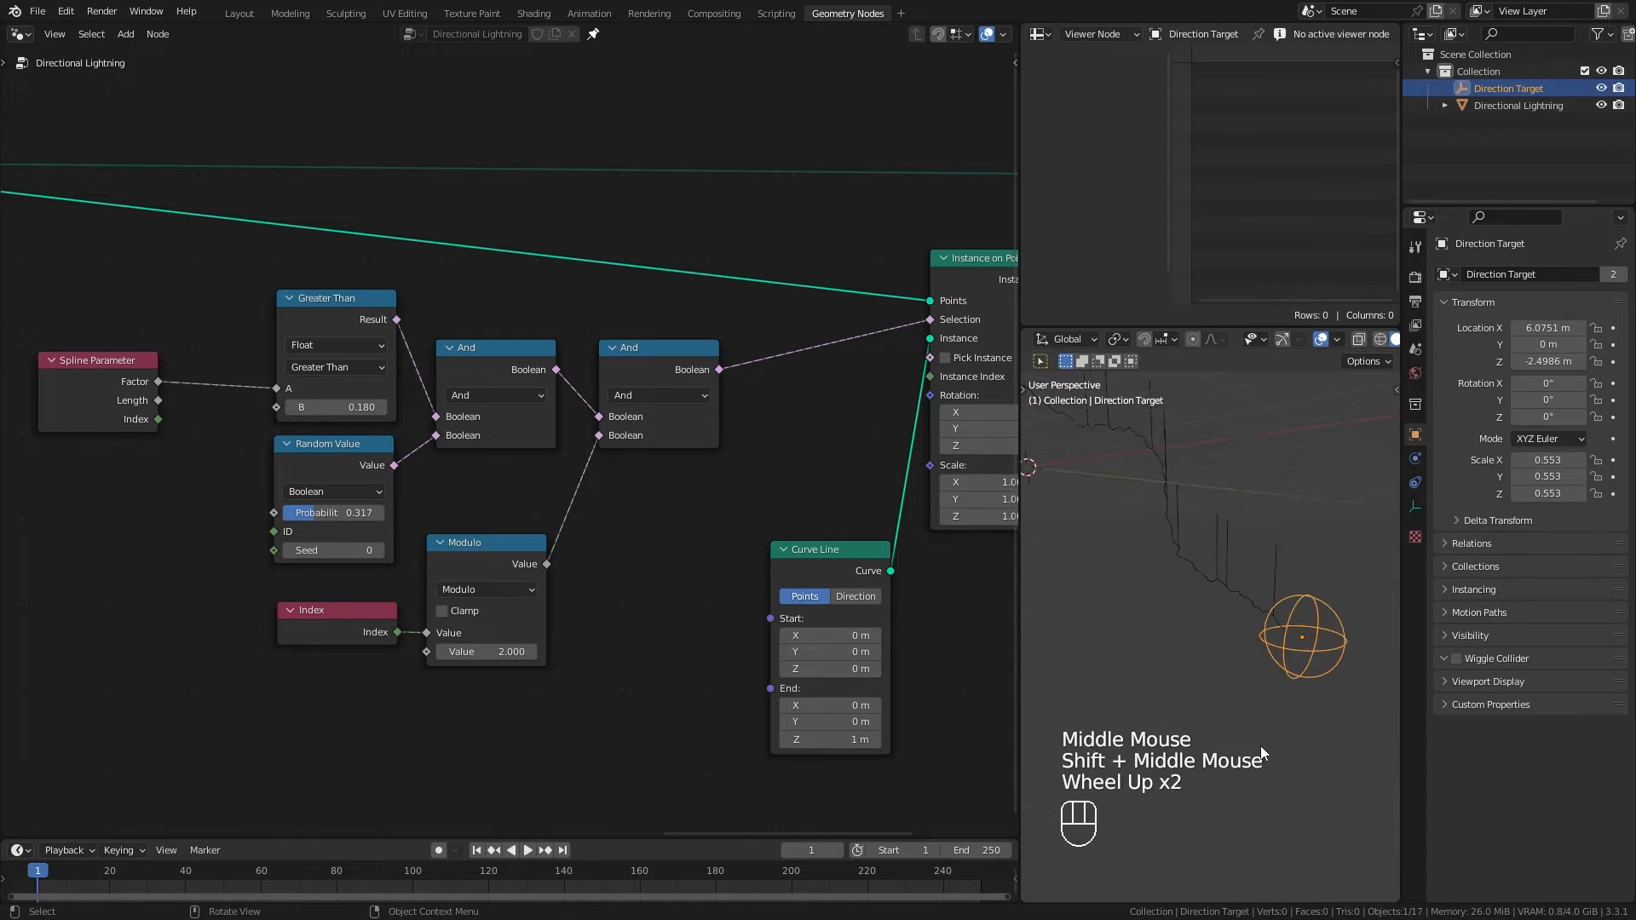
shift+middle_drag(1309, 650, 1266, 651)
scroll(1272, 673, up, 2)
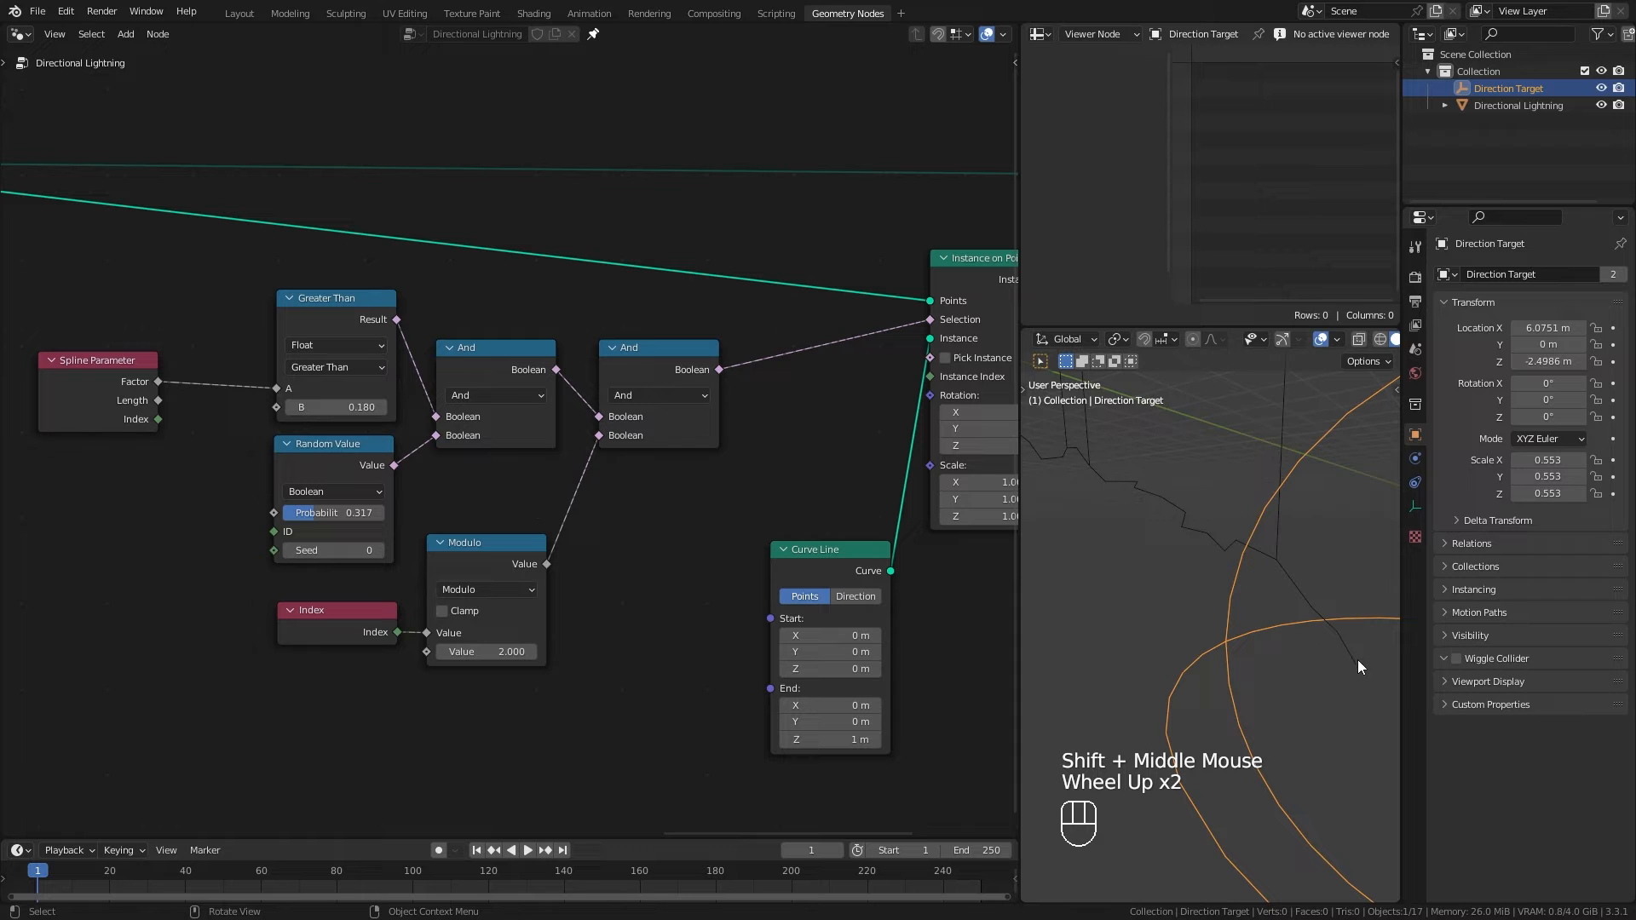
scroll(1269, 635, down, 3)
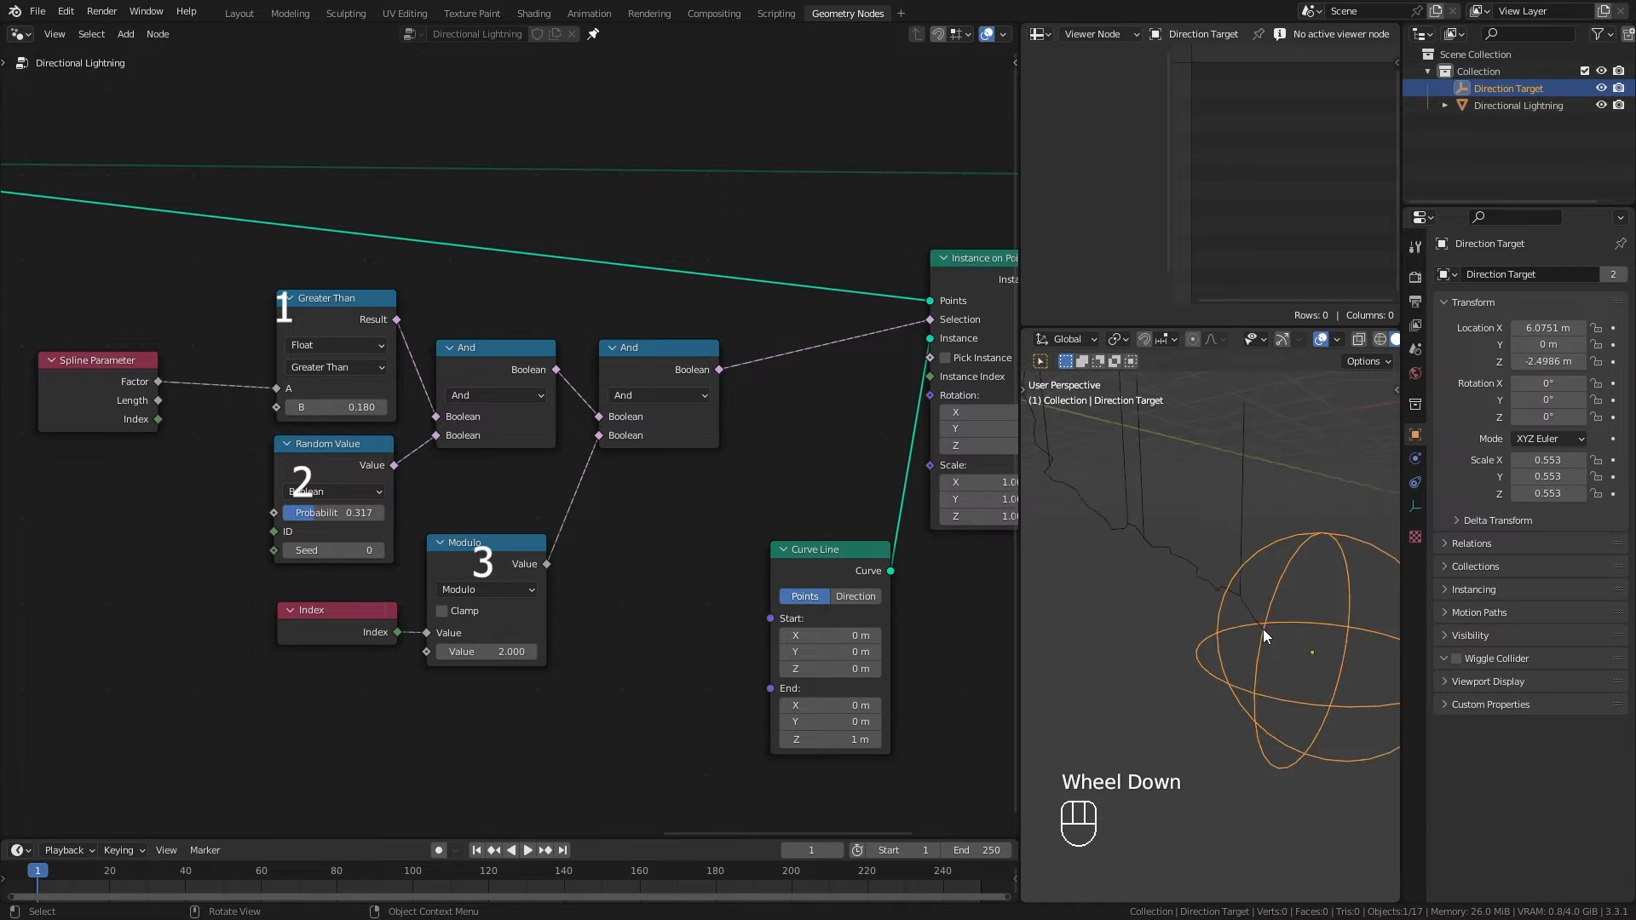
shift+middle_drag(1164, 600, 1208, 616)
scroll(1199, 617, down, 3)
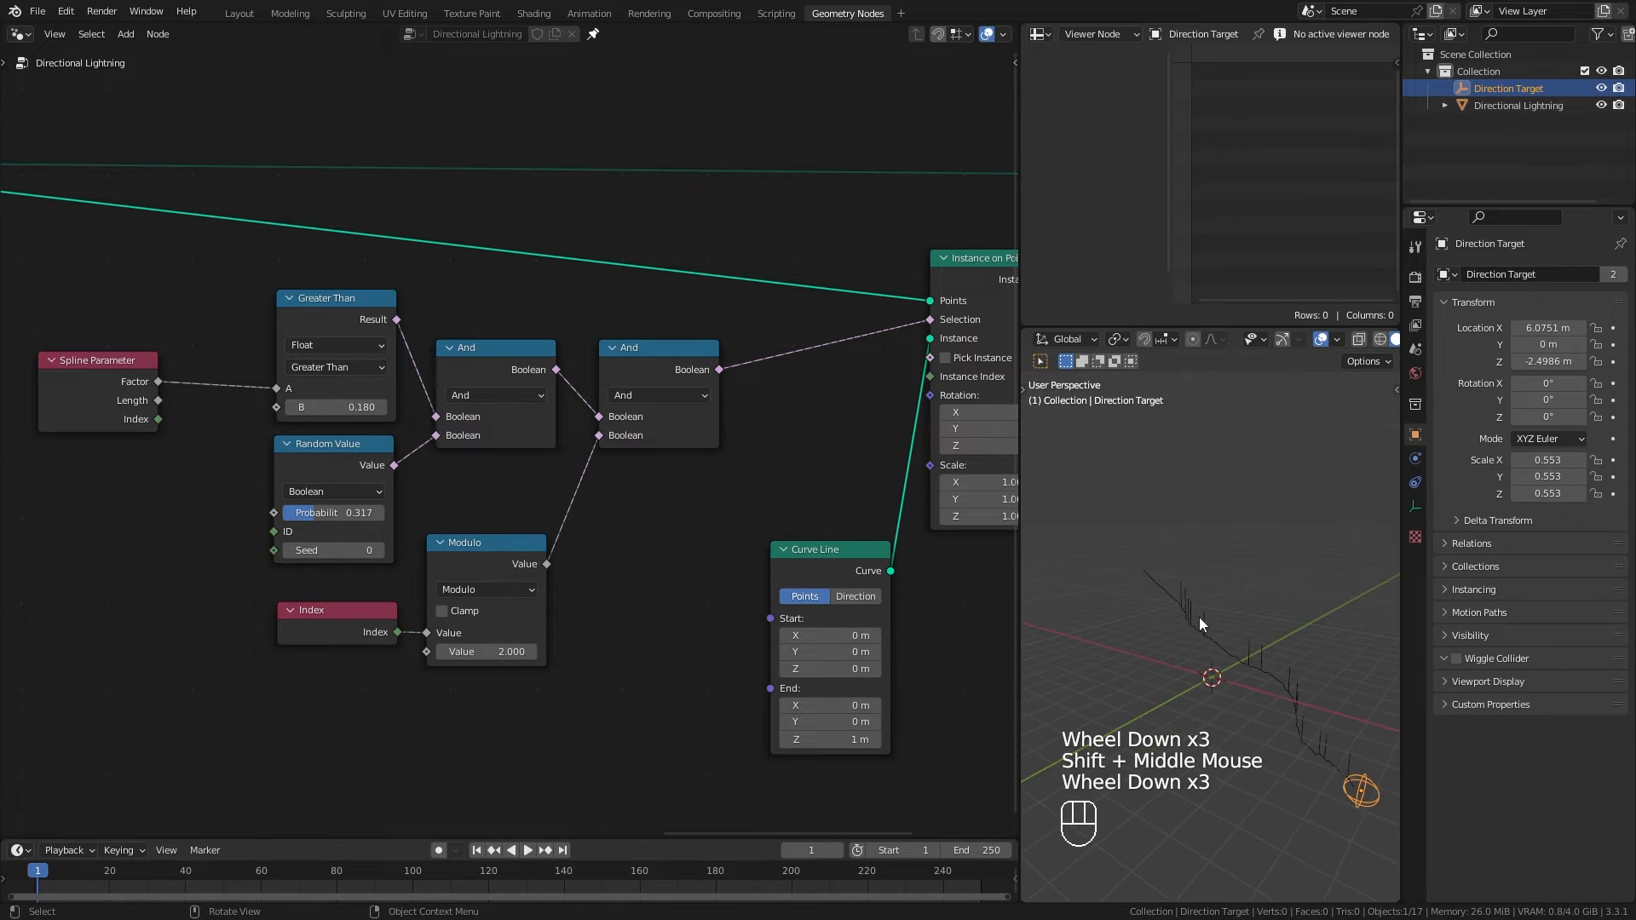
Step: Move the group of selection nodes lower and place Spline Parameter directly beside the Greater Than node
drag(661, 604, 155, 350)
drag(321, 326, 317, 400)
click(633, 626)
drag(105, 468, 182, 472)
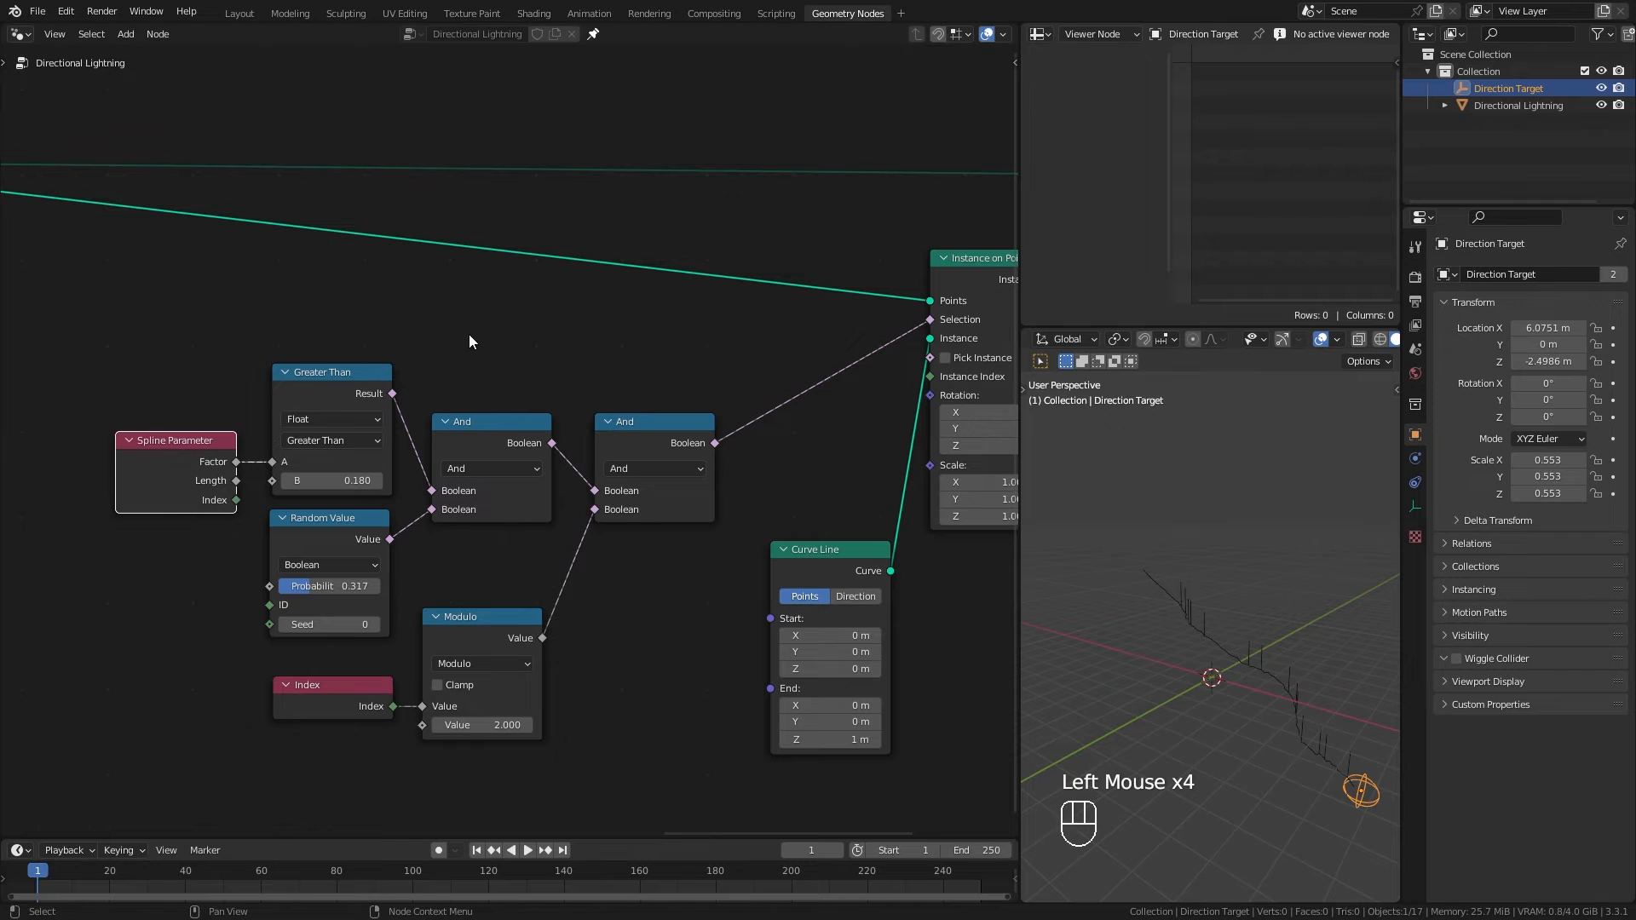
Step: Add an Endpoint Selection node above the second And node and set its Start Size to 0
click(468, 335)
key(shift+a)
mouse_move(458, 298)
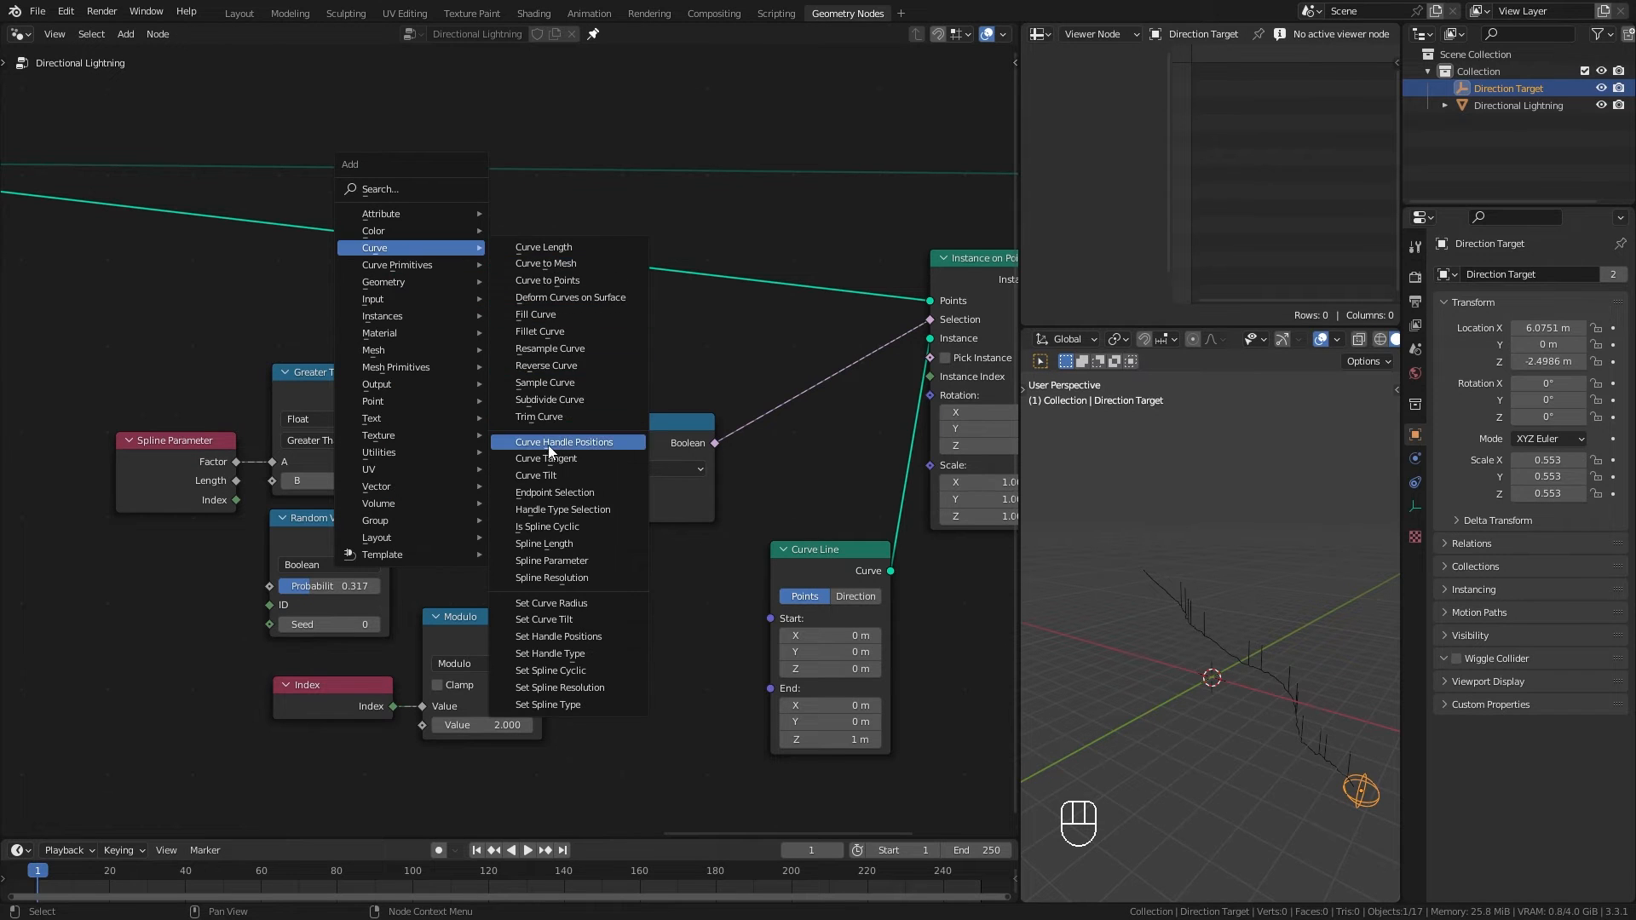
click(555, 492)
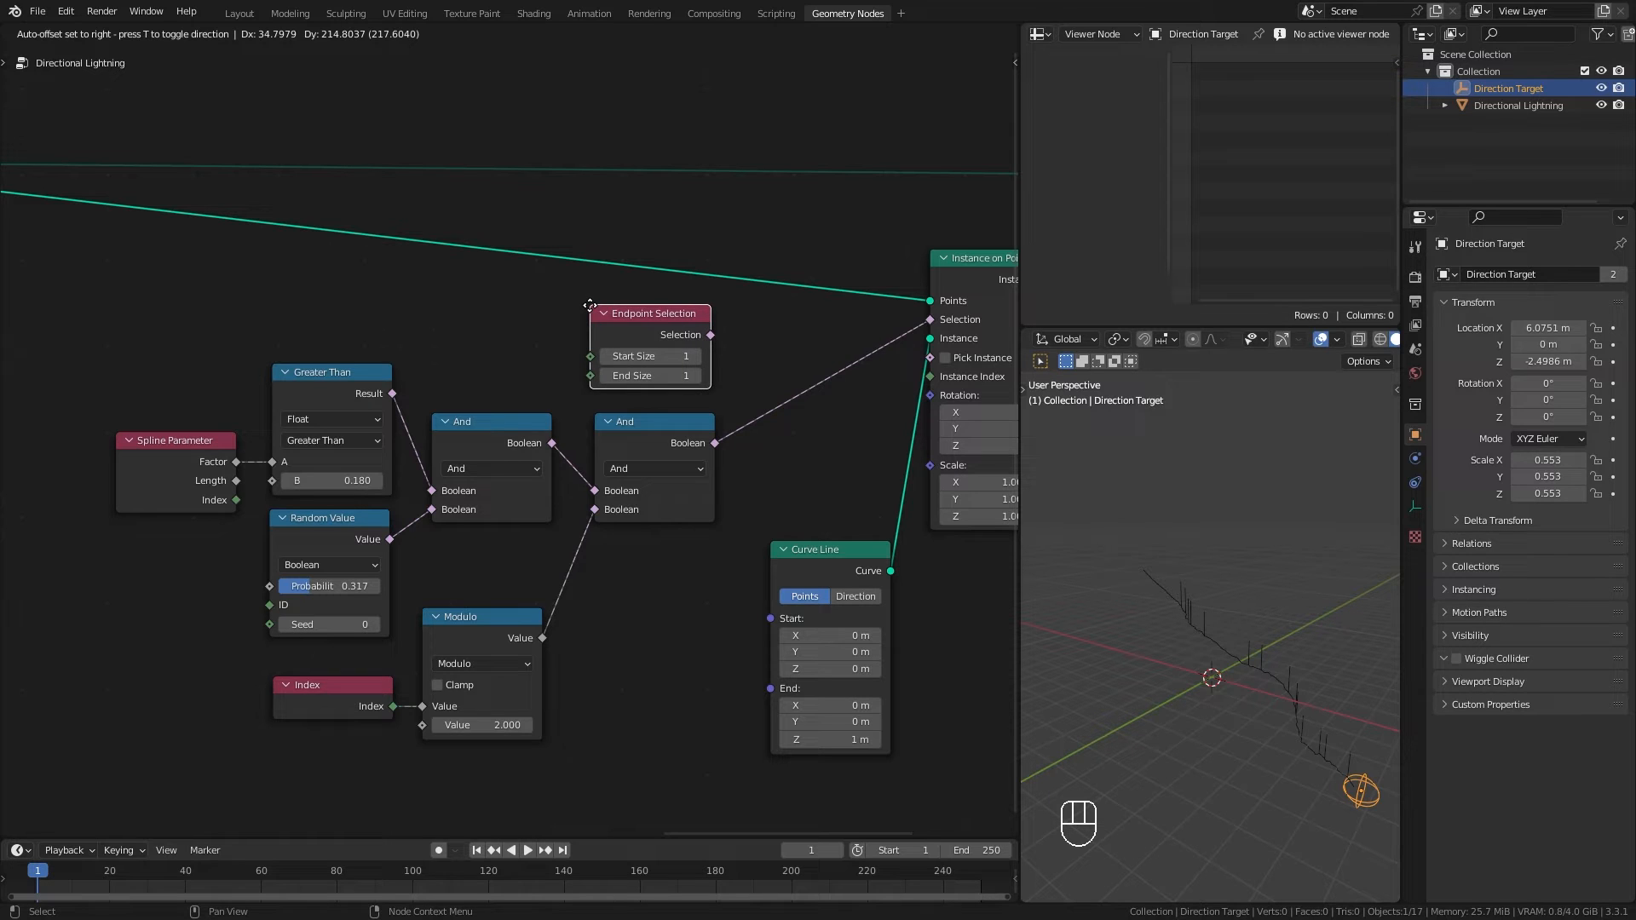
click(589, 305)
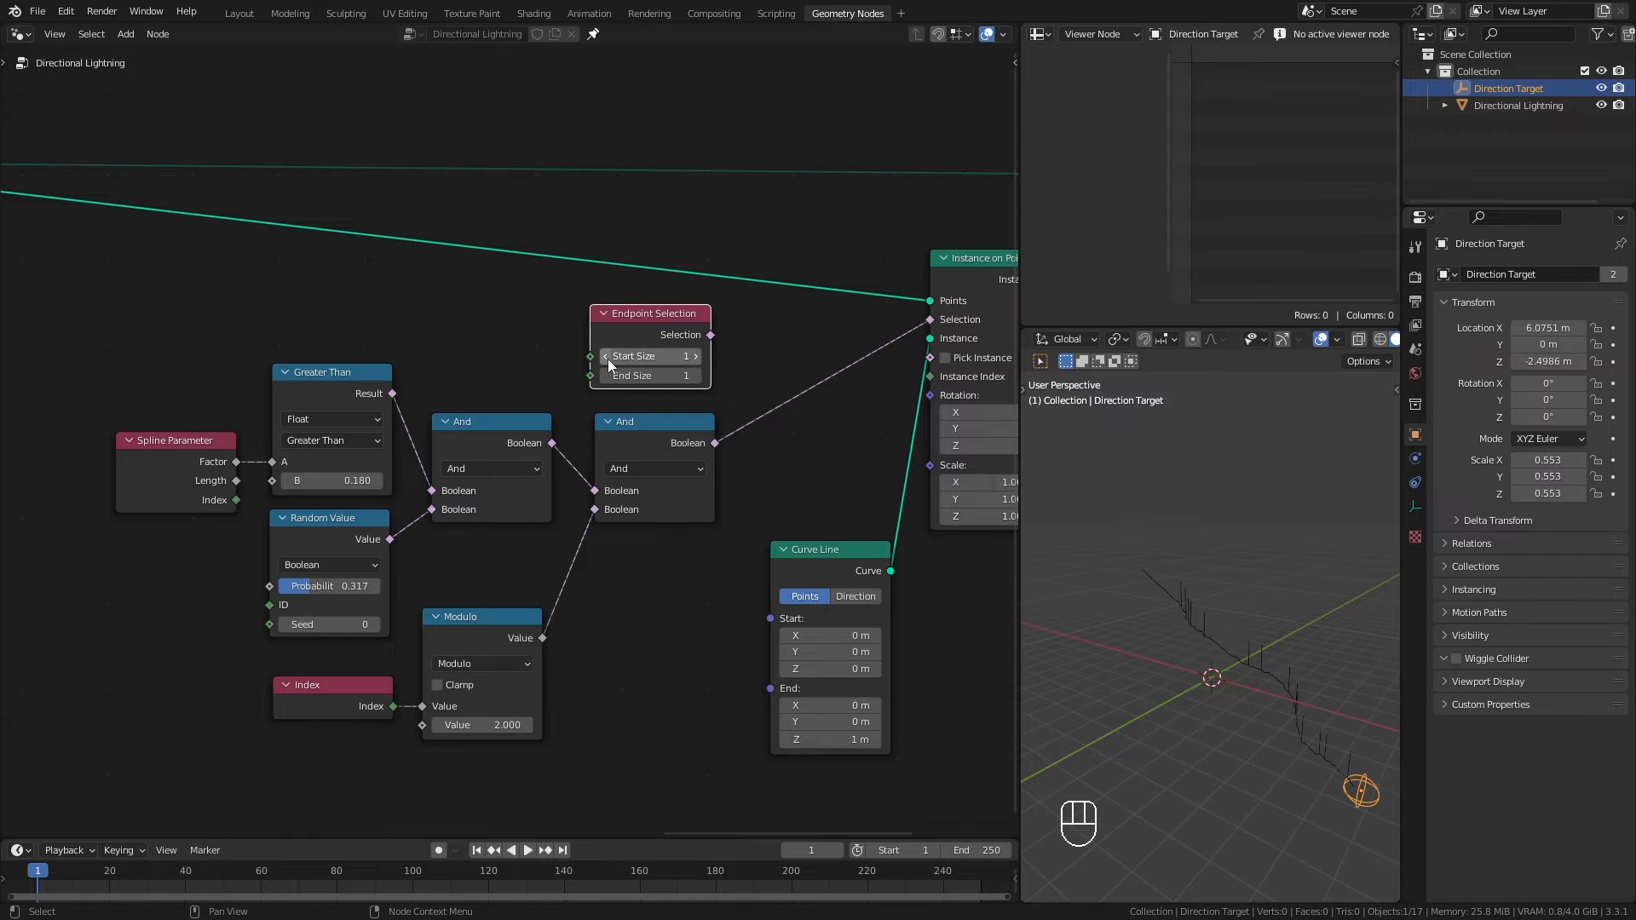
click(606, 357)
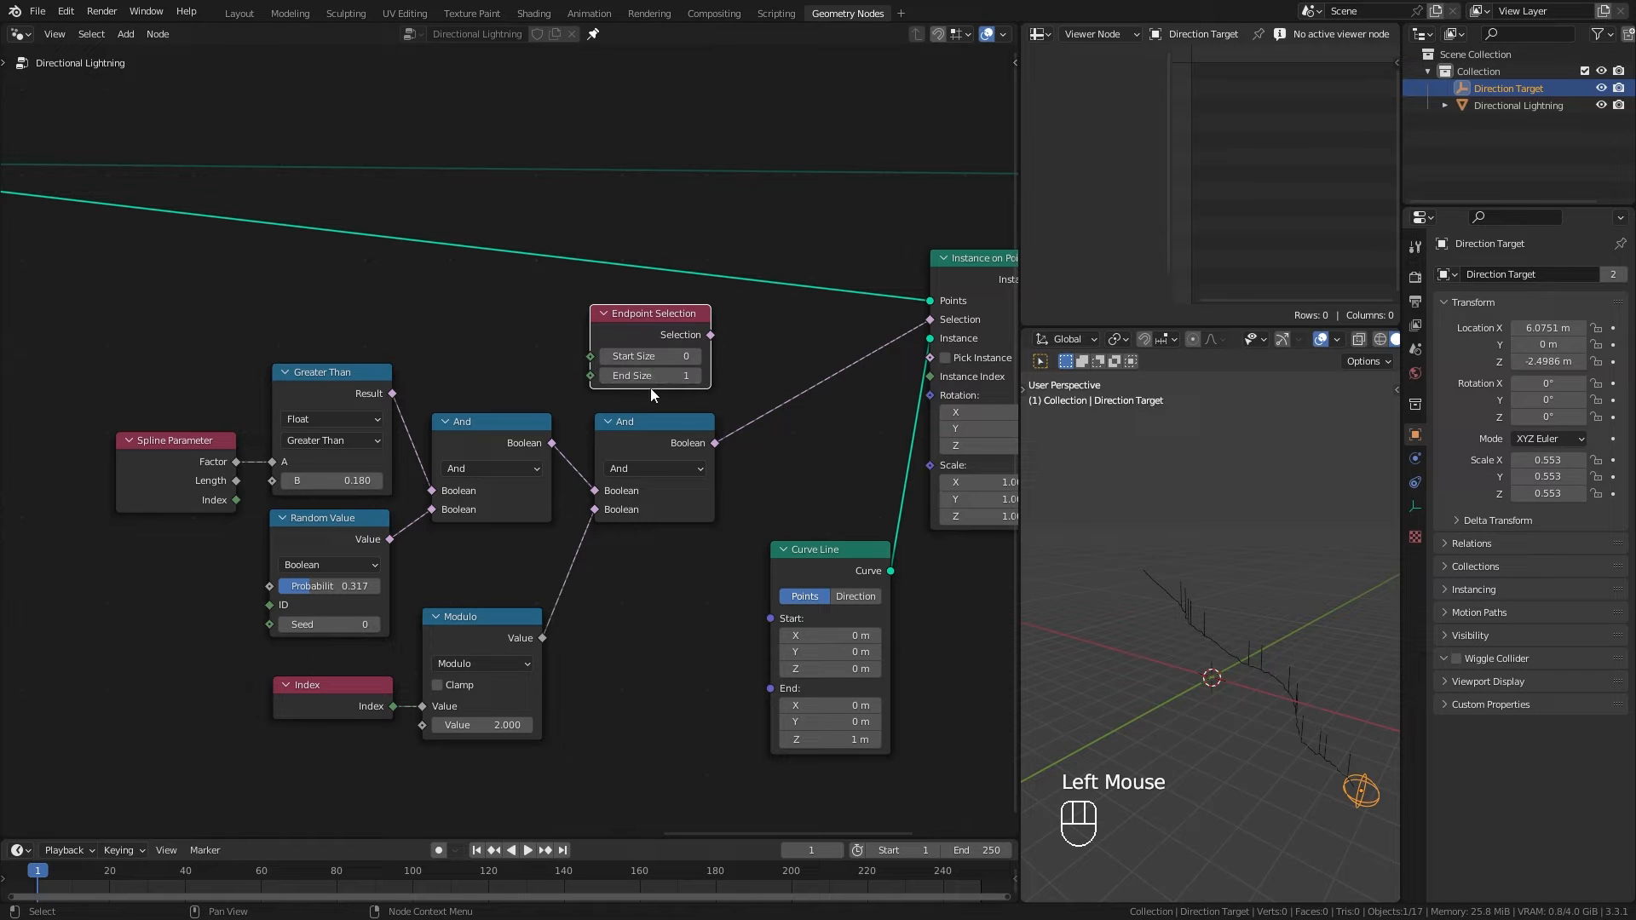
Step: Insert another duplicate And node before the Instance on Points Selection, combining Endpoint Selection with the second And's result
middle_drag(691, 482, 569, 504)
click(531, 461)
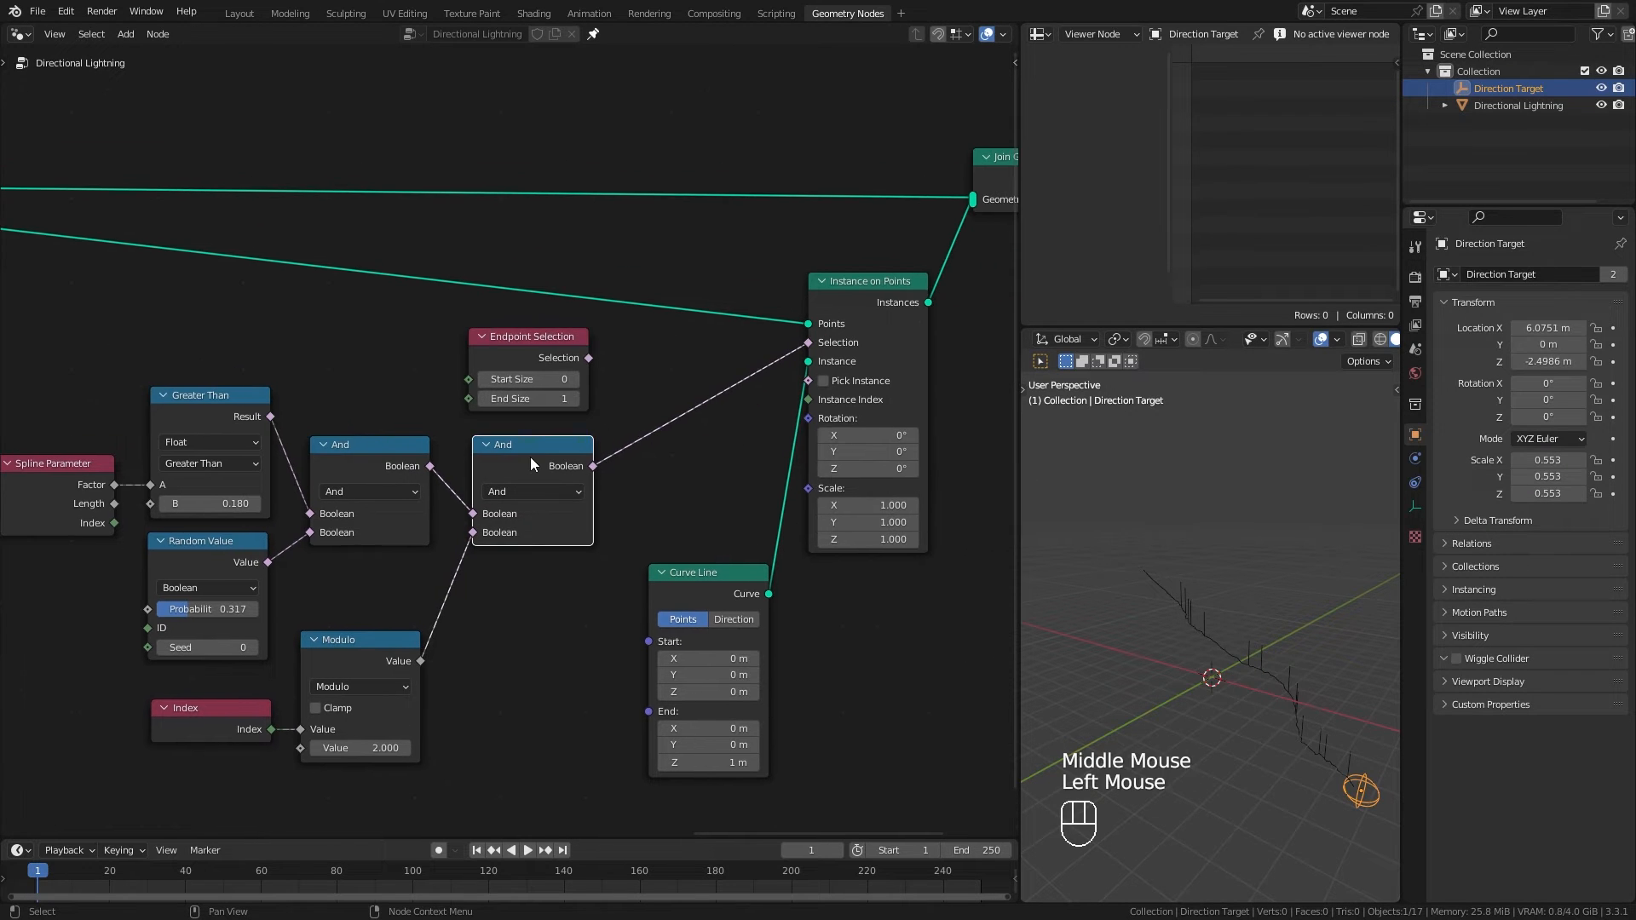
key(shift+d)
click(719, 407)
drag(588, 358, 659, 468)
drag(697, 396, 662, 387)
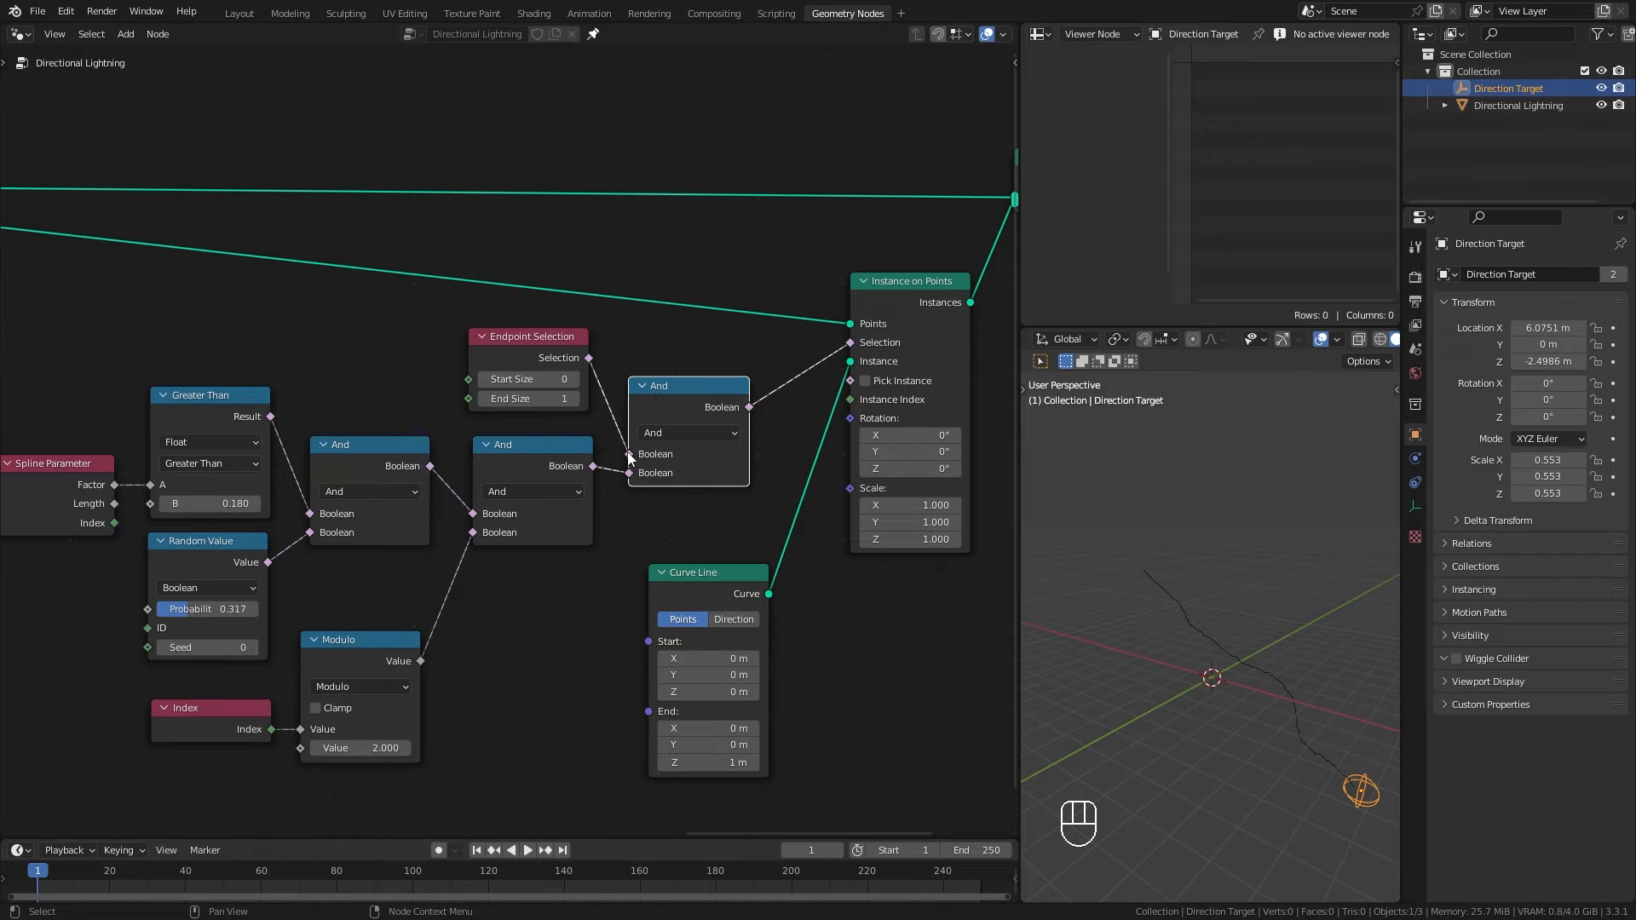
Step: Swap the last And node's inputs so Endpoint Selection feeds the second Boolean, and move Endpoint Selection below the second And
middle_drag(657, 530, 615, 505)
middle_drag(1210, 718, 1181, 678)
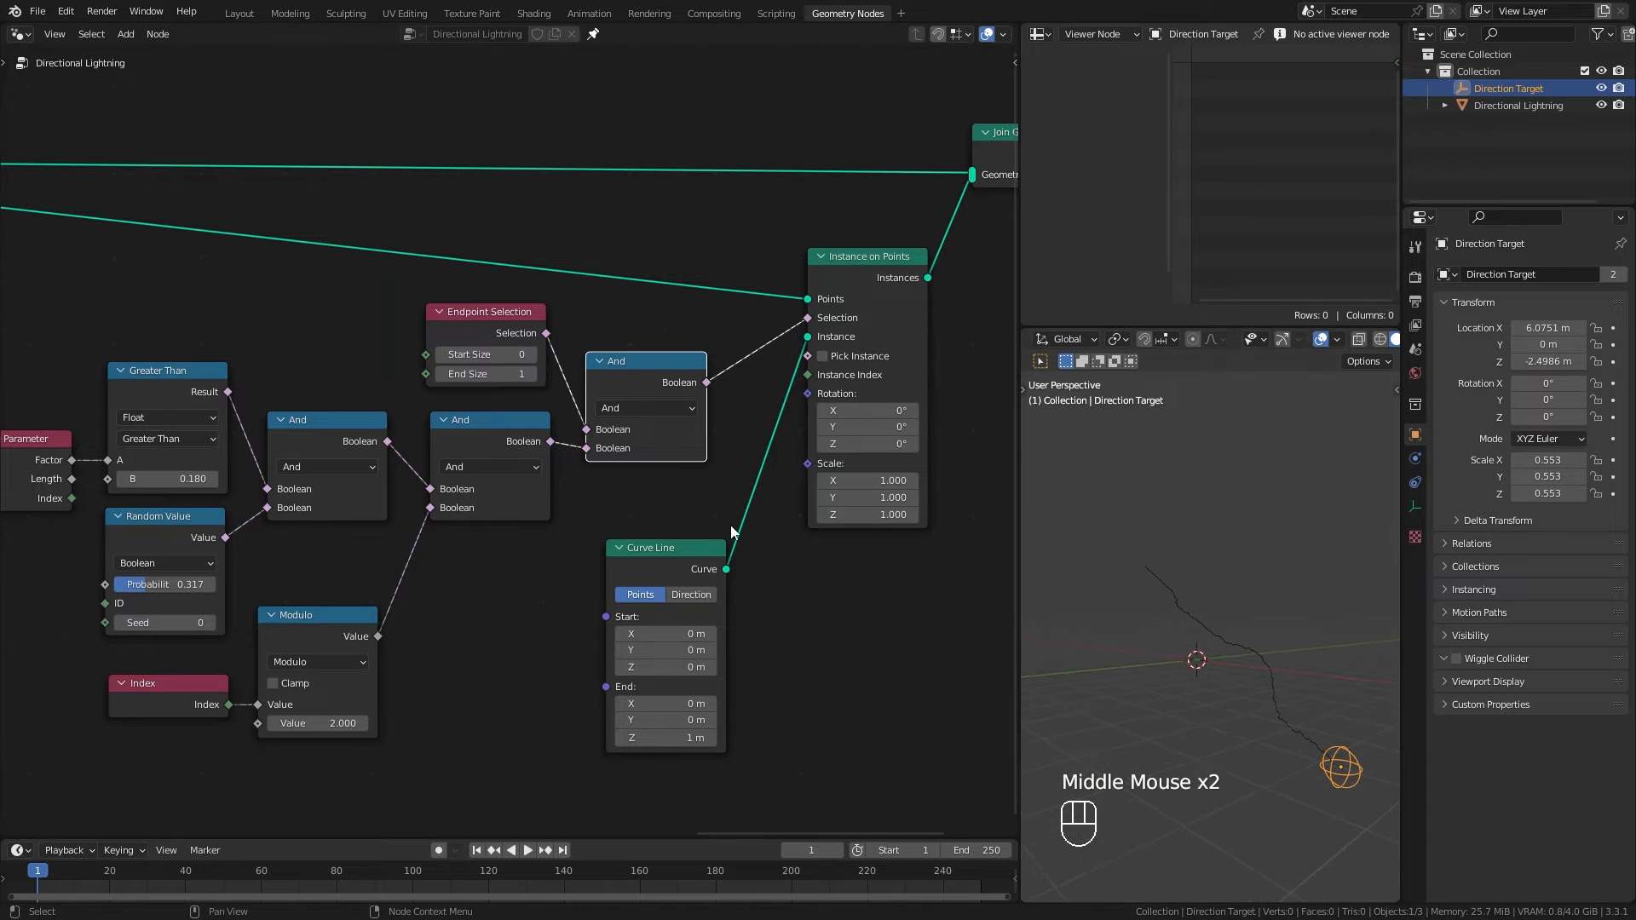
scroll(622, 496, up, 2)
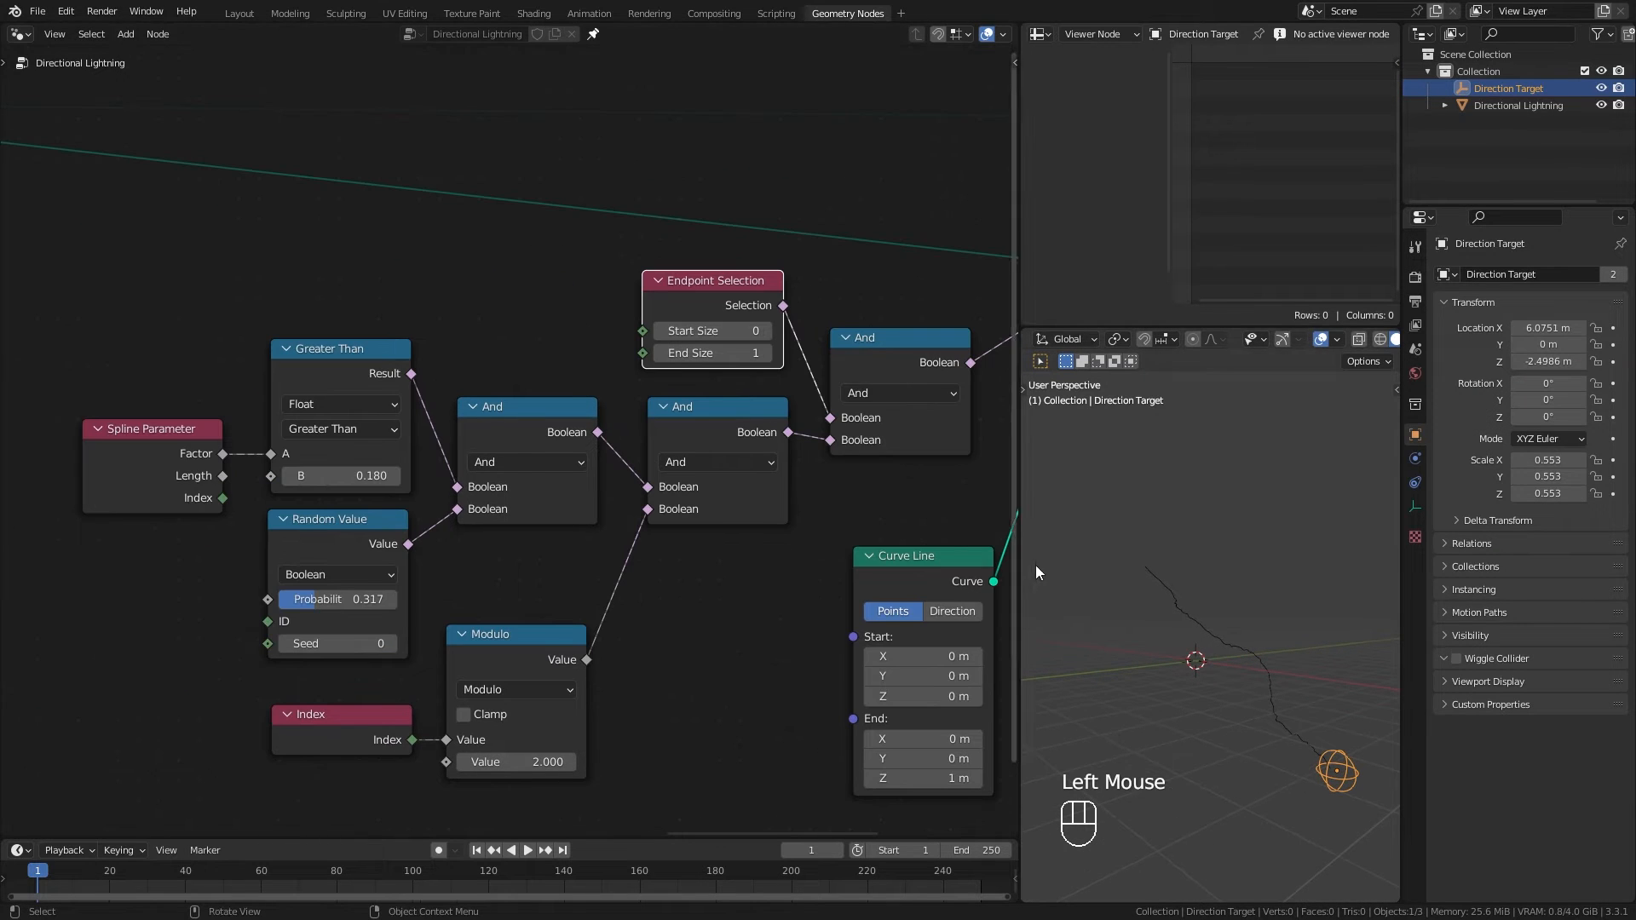
middle_drag(802, 475, 675, 484)
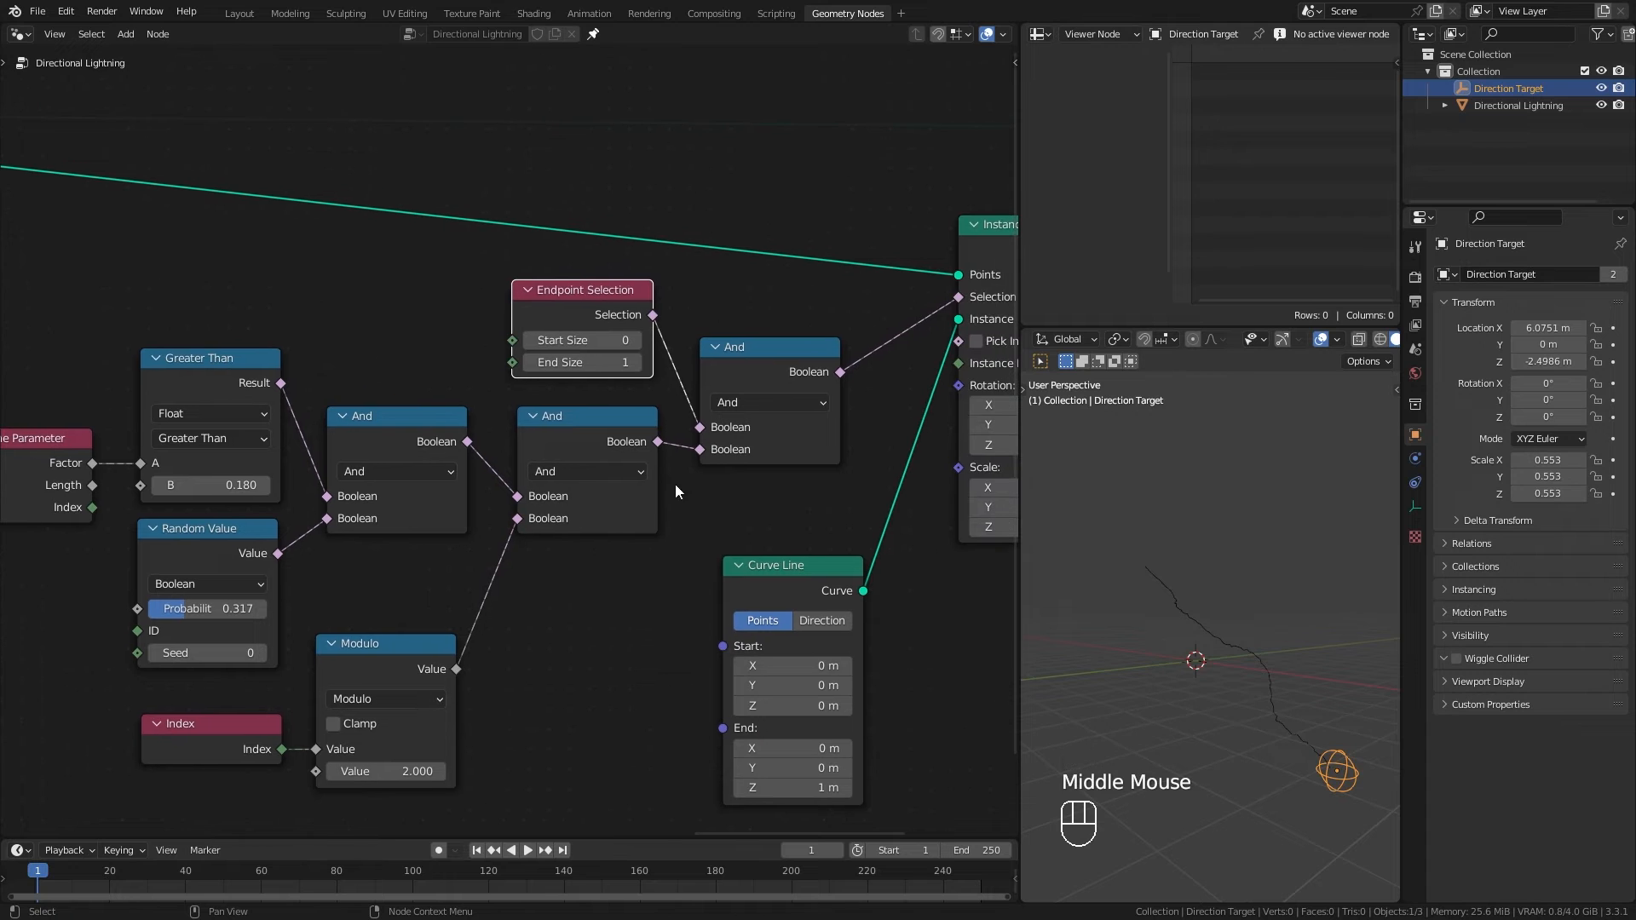
drag(565, 681, 54, 444)
click(602, 300)
click(602, 300)
click(704, 457)
drag(697, 433, 700, 427)
drag(579, 294, 589, 560)
Step: Change the last And node's operation to Subtract and check the lightning's end near the empty
click(759, 402)
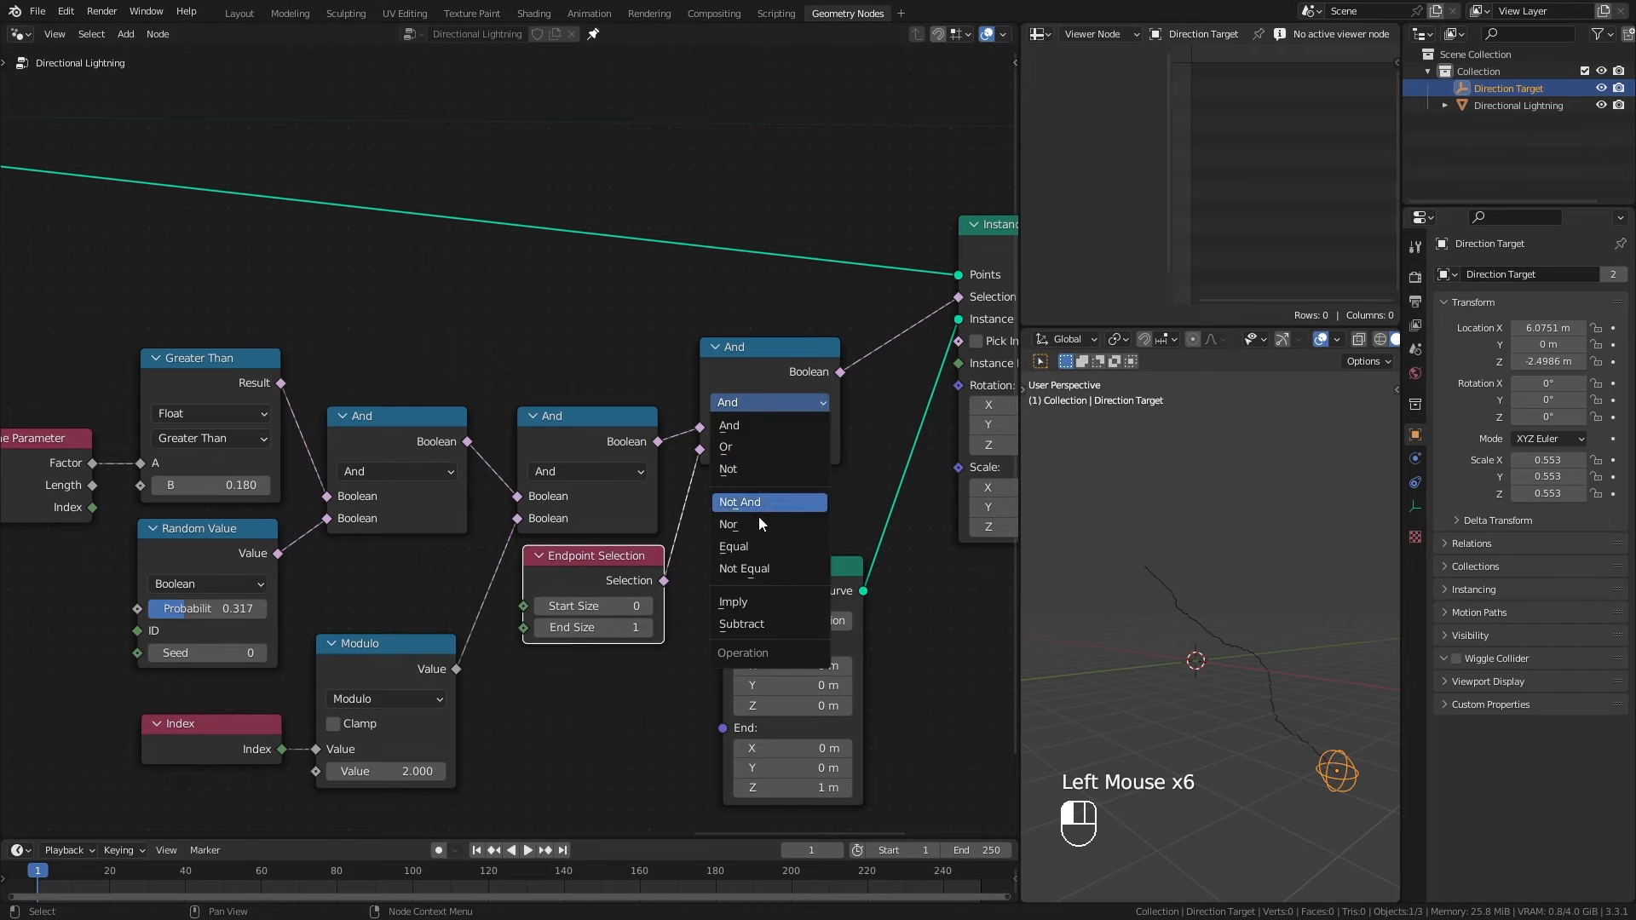
click(779, 622)
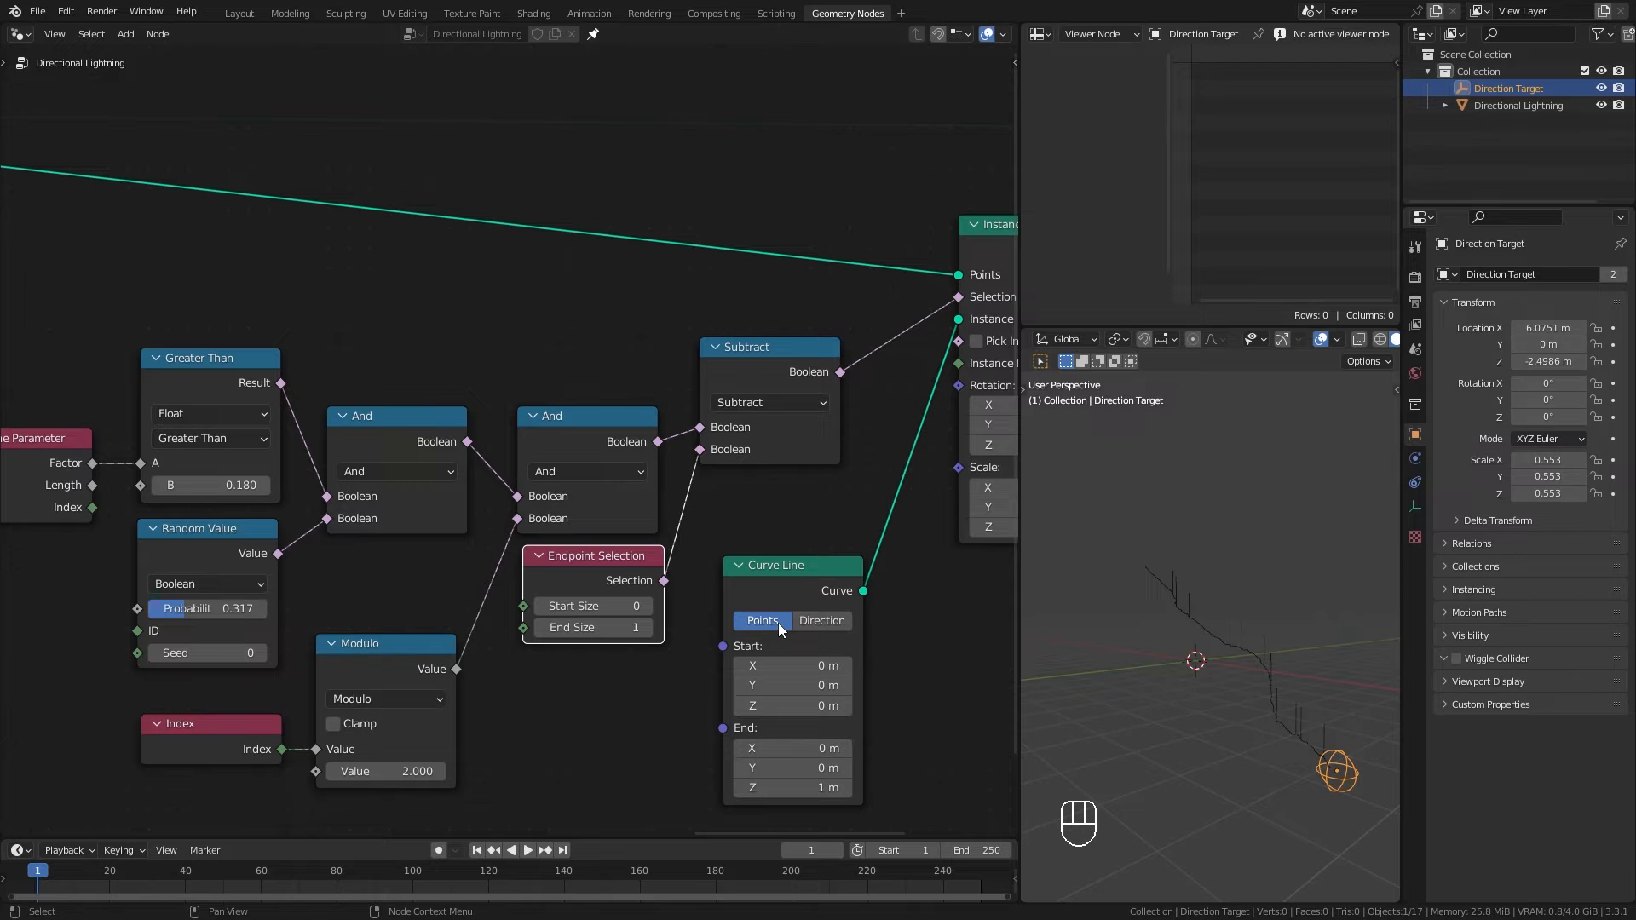
shift+middle_drag(672, 623, 622, 451)
scroll(1347, 775, up, 2)
shift+middle_drag(1343, 789, 1268, 734)
scroll(1267, 718, up, 2)
Step: Mute the second And node and raise the Random Value node's Probability to 1.000
middle_drag(470, 347, 583, 370)
click(671, 284)
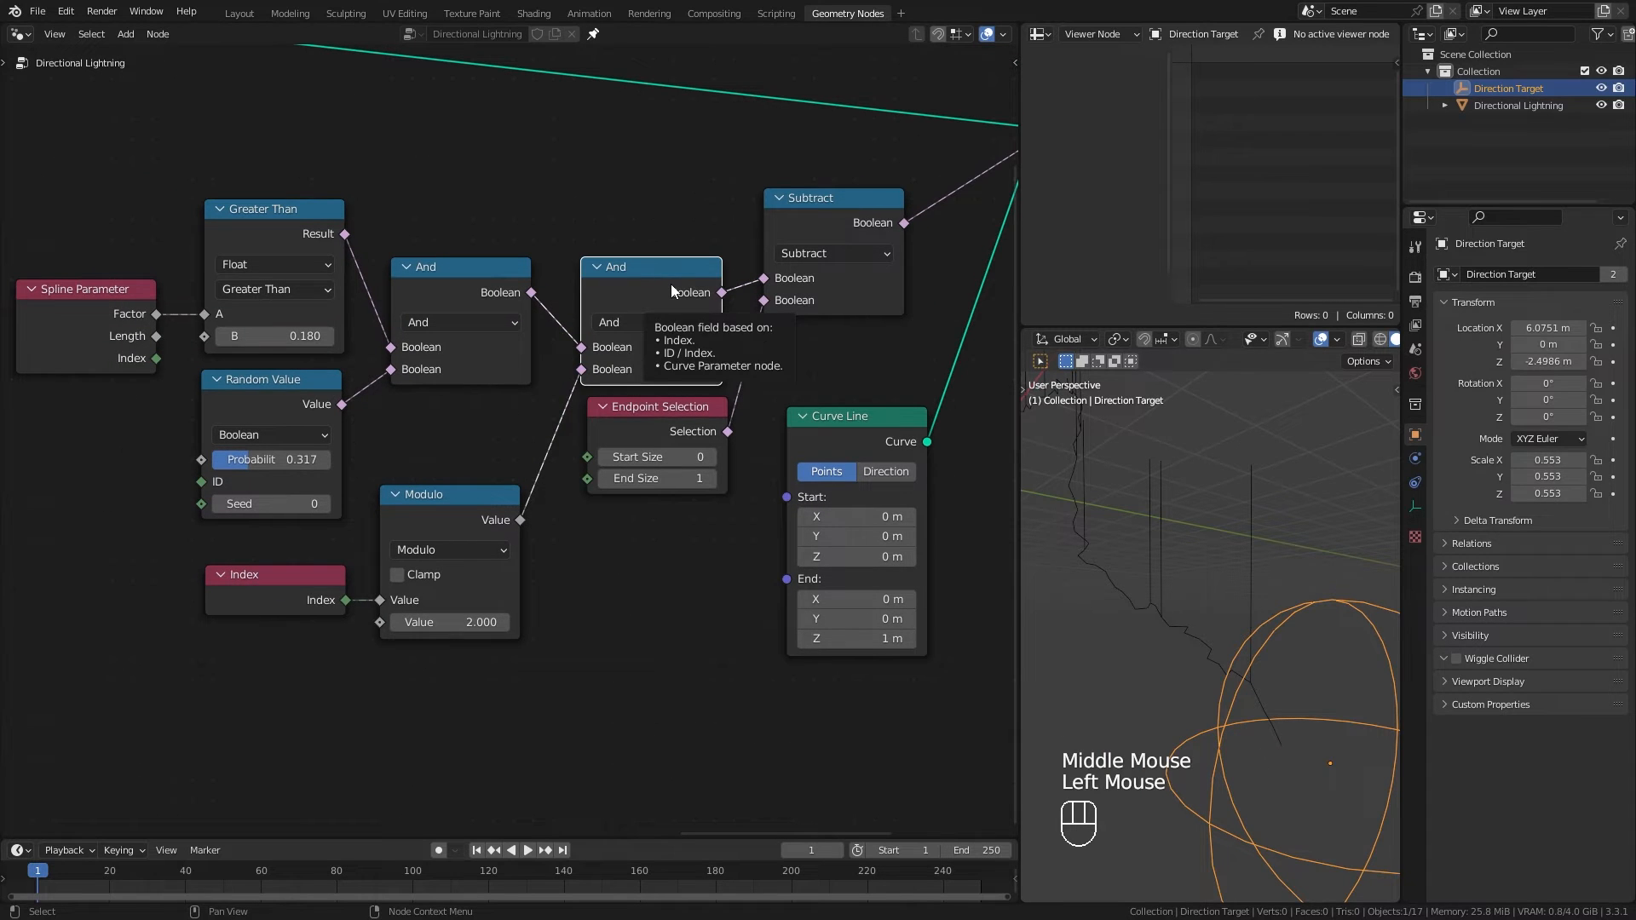
key(m)
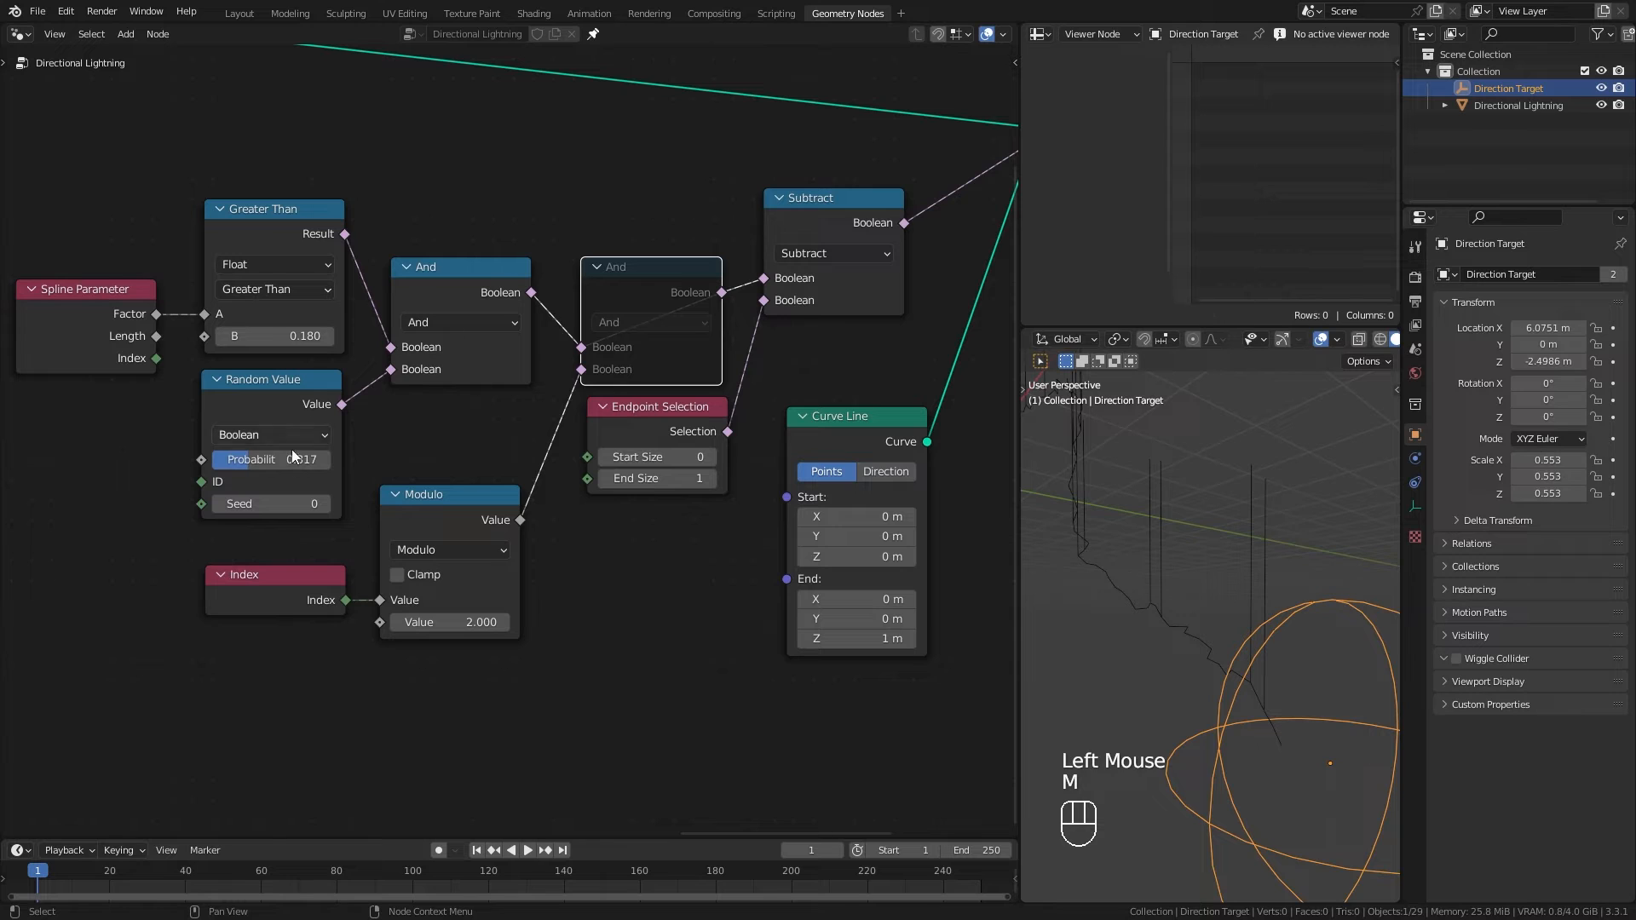
drag(259, 464, 367, 463)
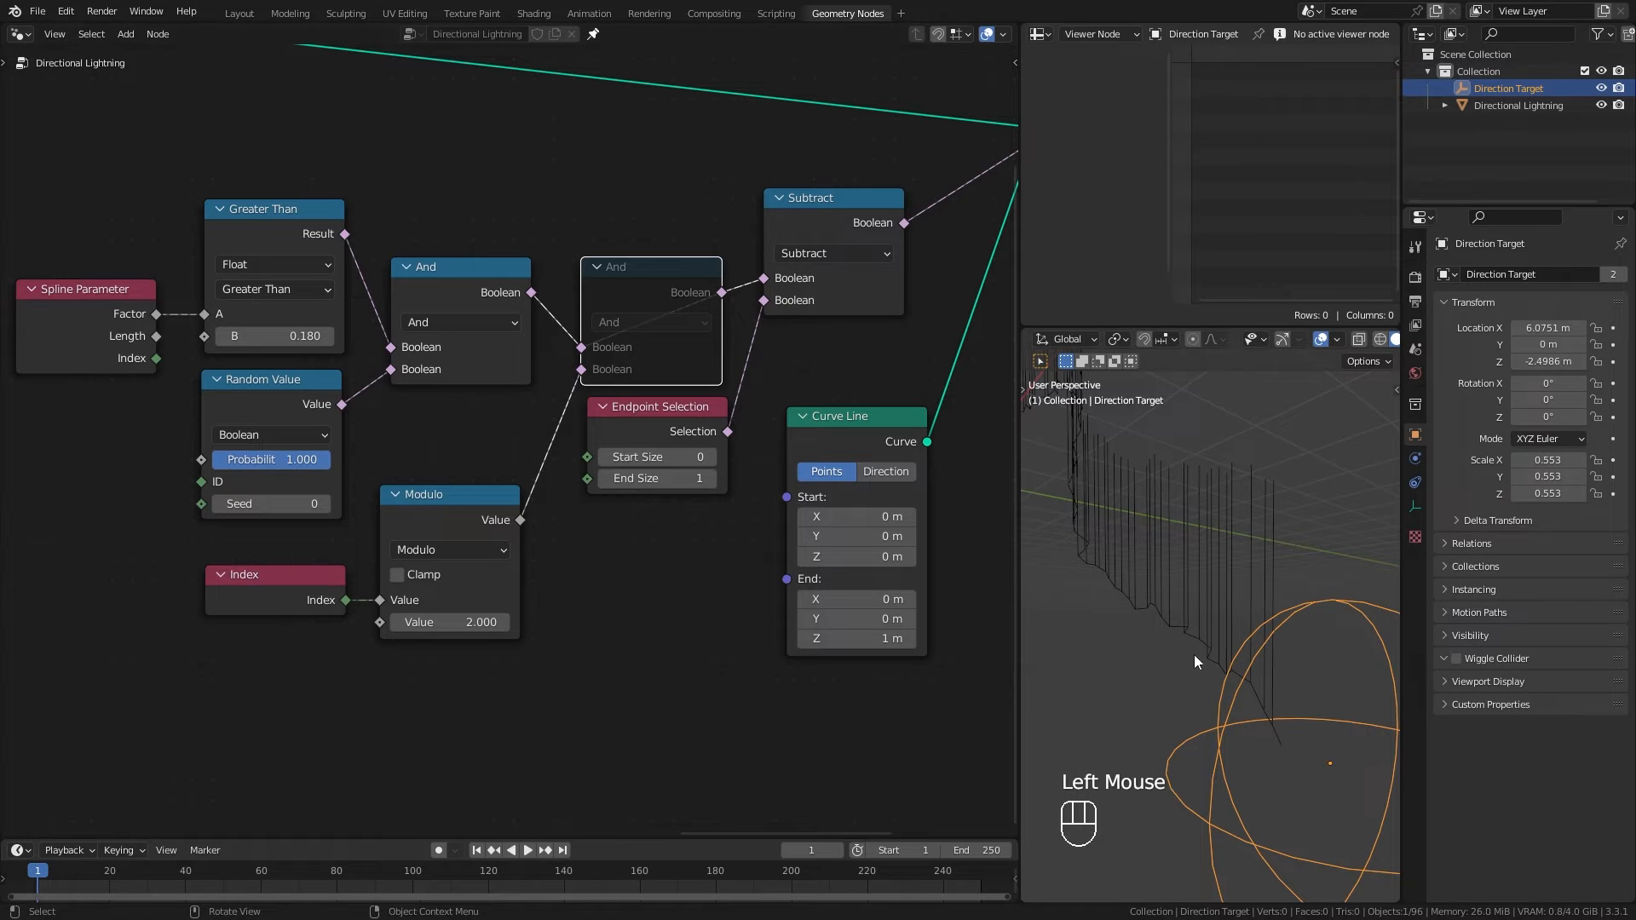
Step: Toggle muting of the Subtract node to compare the endpoint instance, and set the Random Value Probability to 0.258
click(820, 208)
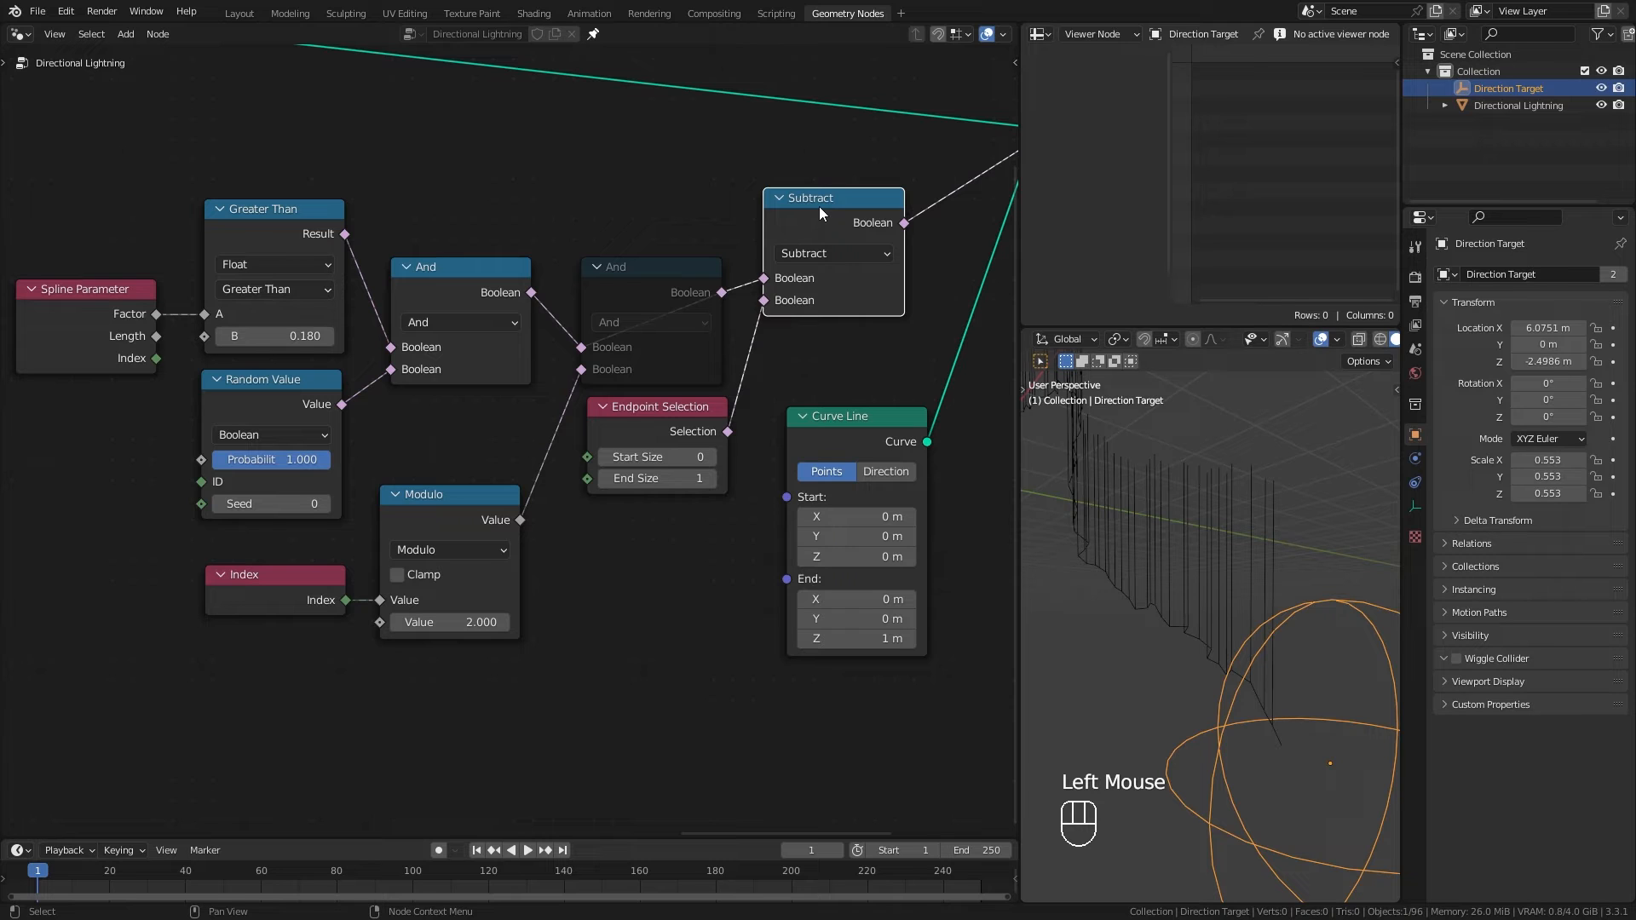
key(m)
key(m)
key(m)
key(m)
drag(290, 459, 208, 460)
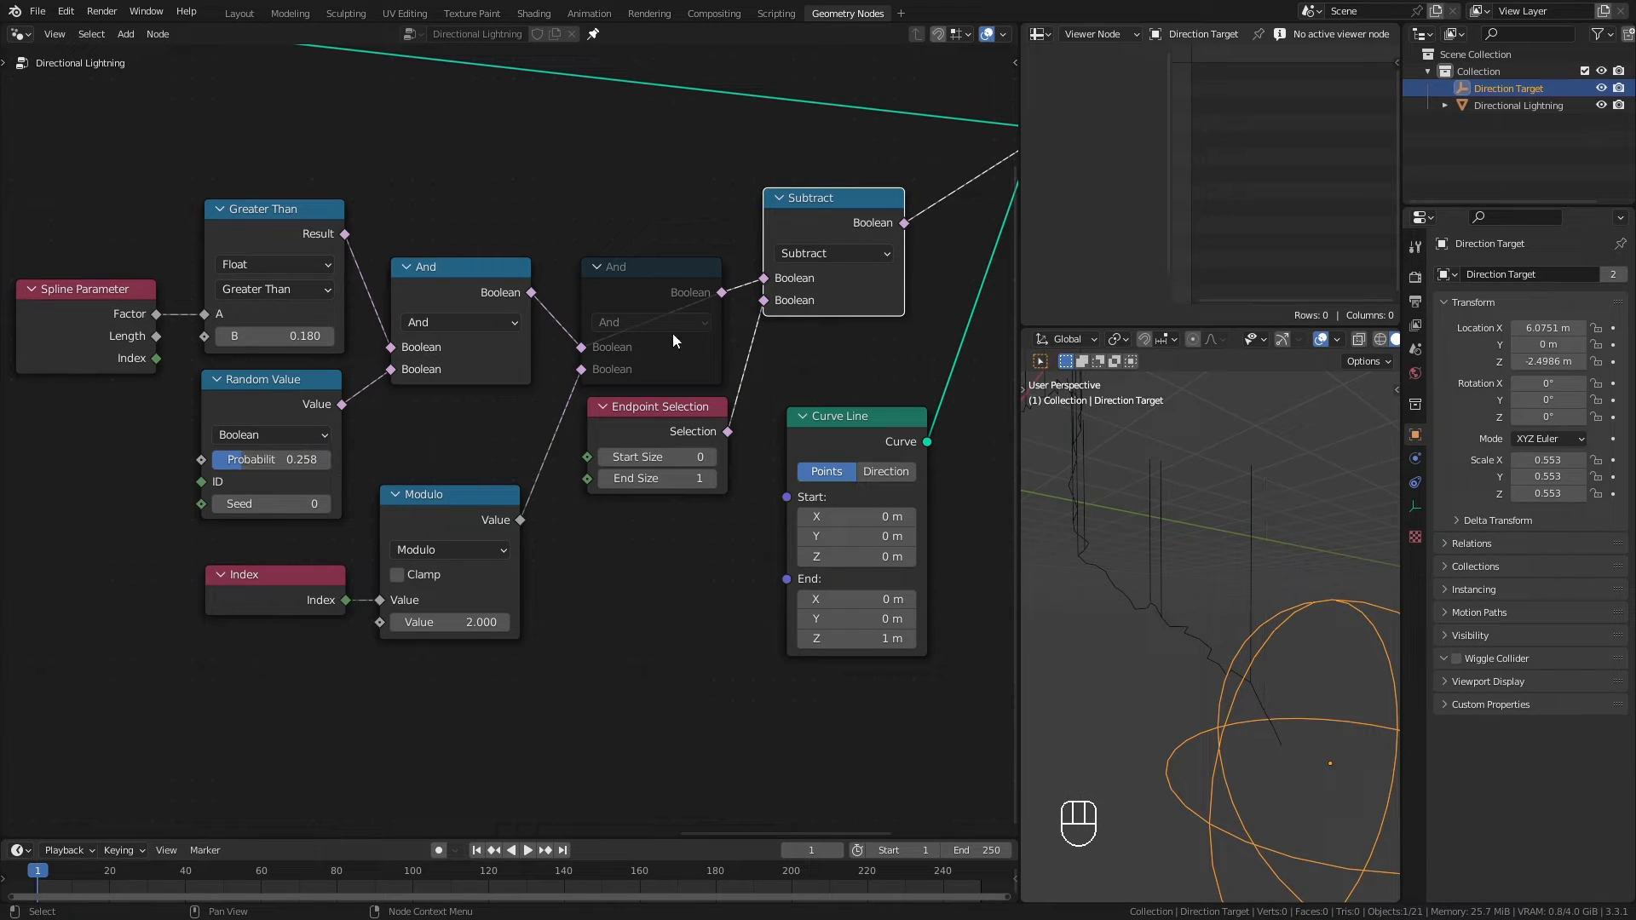
Step: Unmute the second And node and set the Random Value node's Seed to 2
click(661, 264)
key(m)
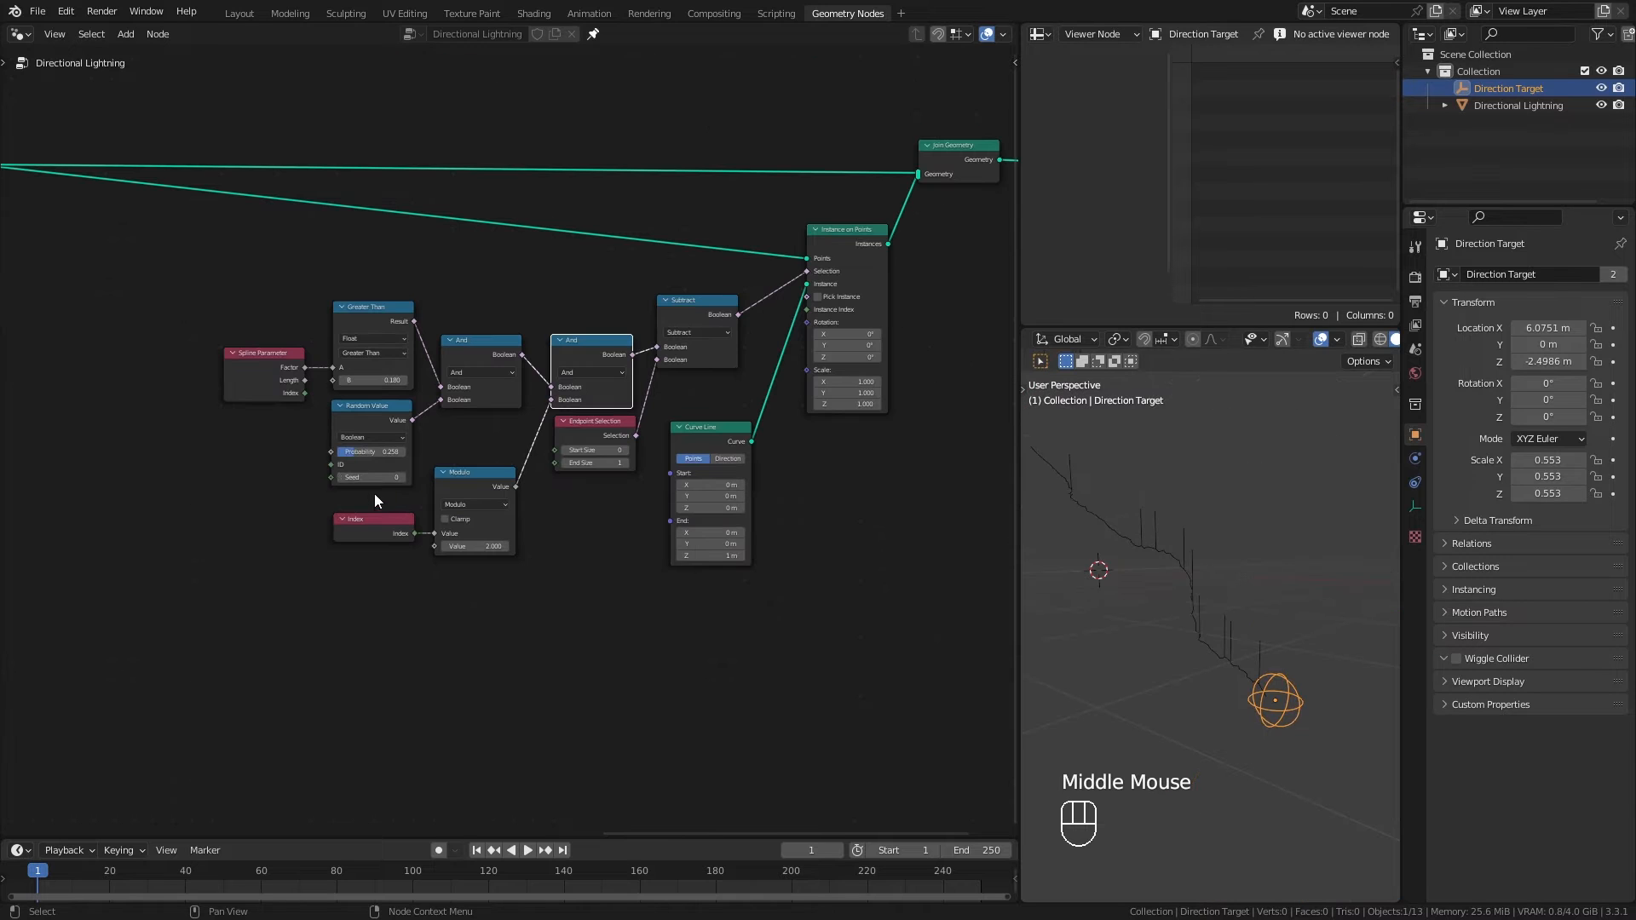
drag(372, 478, 388, 477)
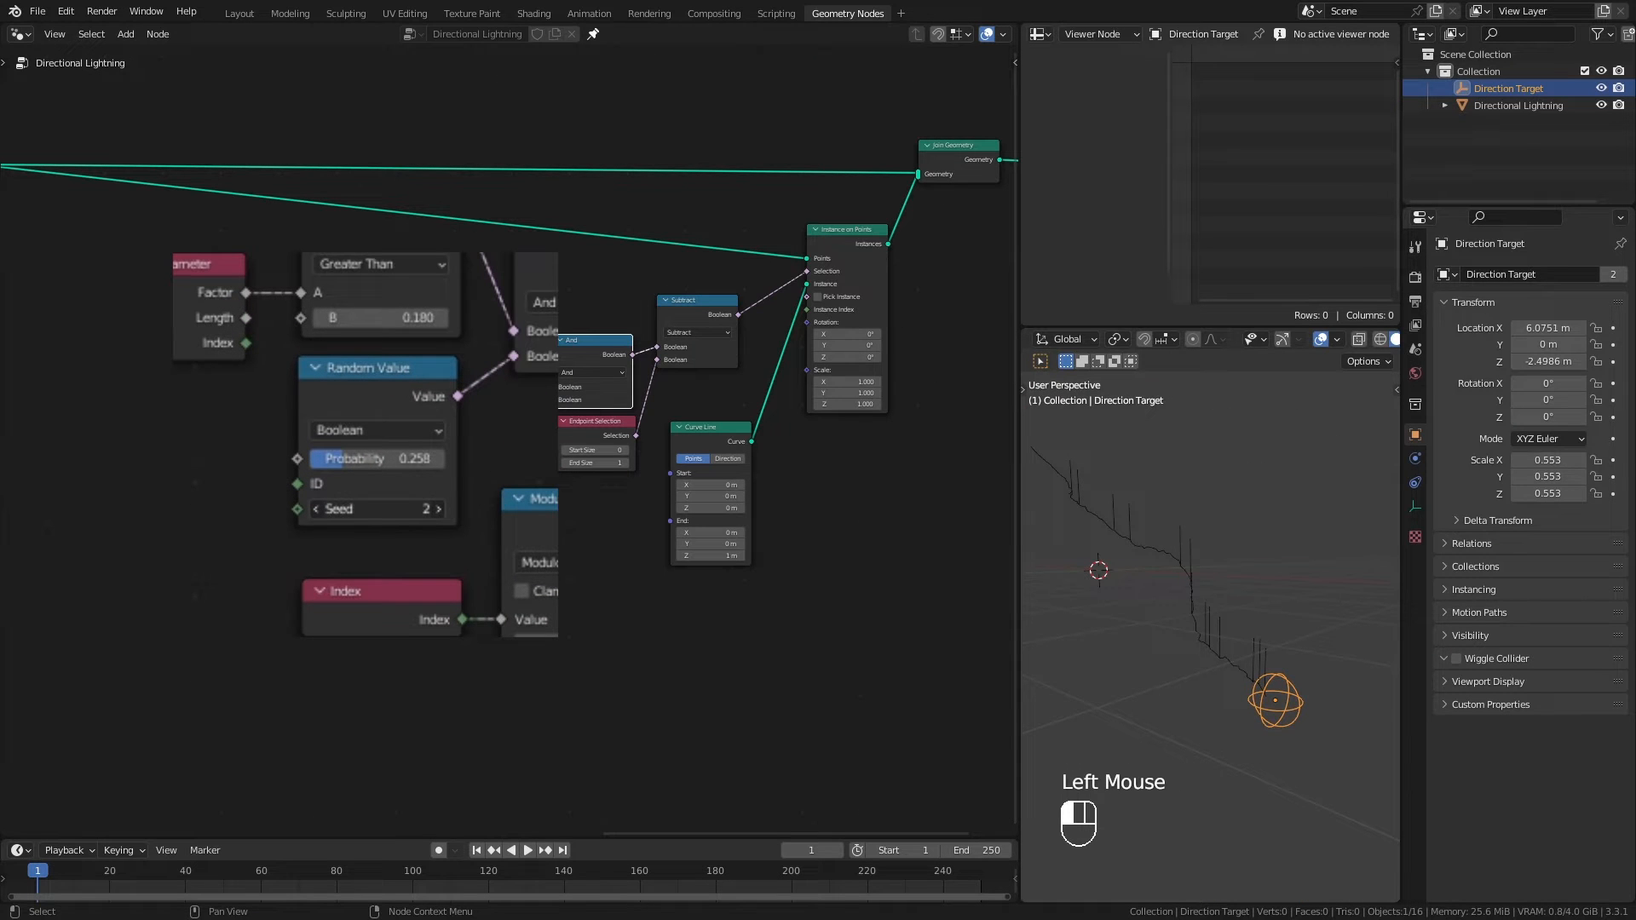
mouse_move(1072, 631)
middle_down()
mouse_move(1152, 642)
mouse_move(1097, 632)
middle_up()
Step: Rearrange the selection filter nodes and the sub-branch Curve Line compactly, leaving space before Instance on Points
drag(714, 428, 730, 426)
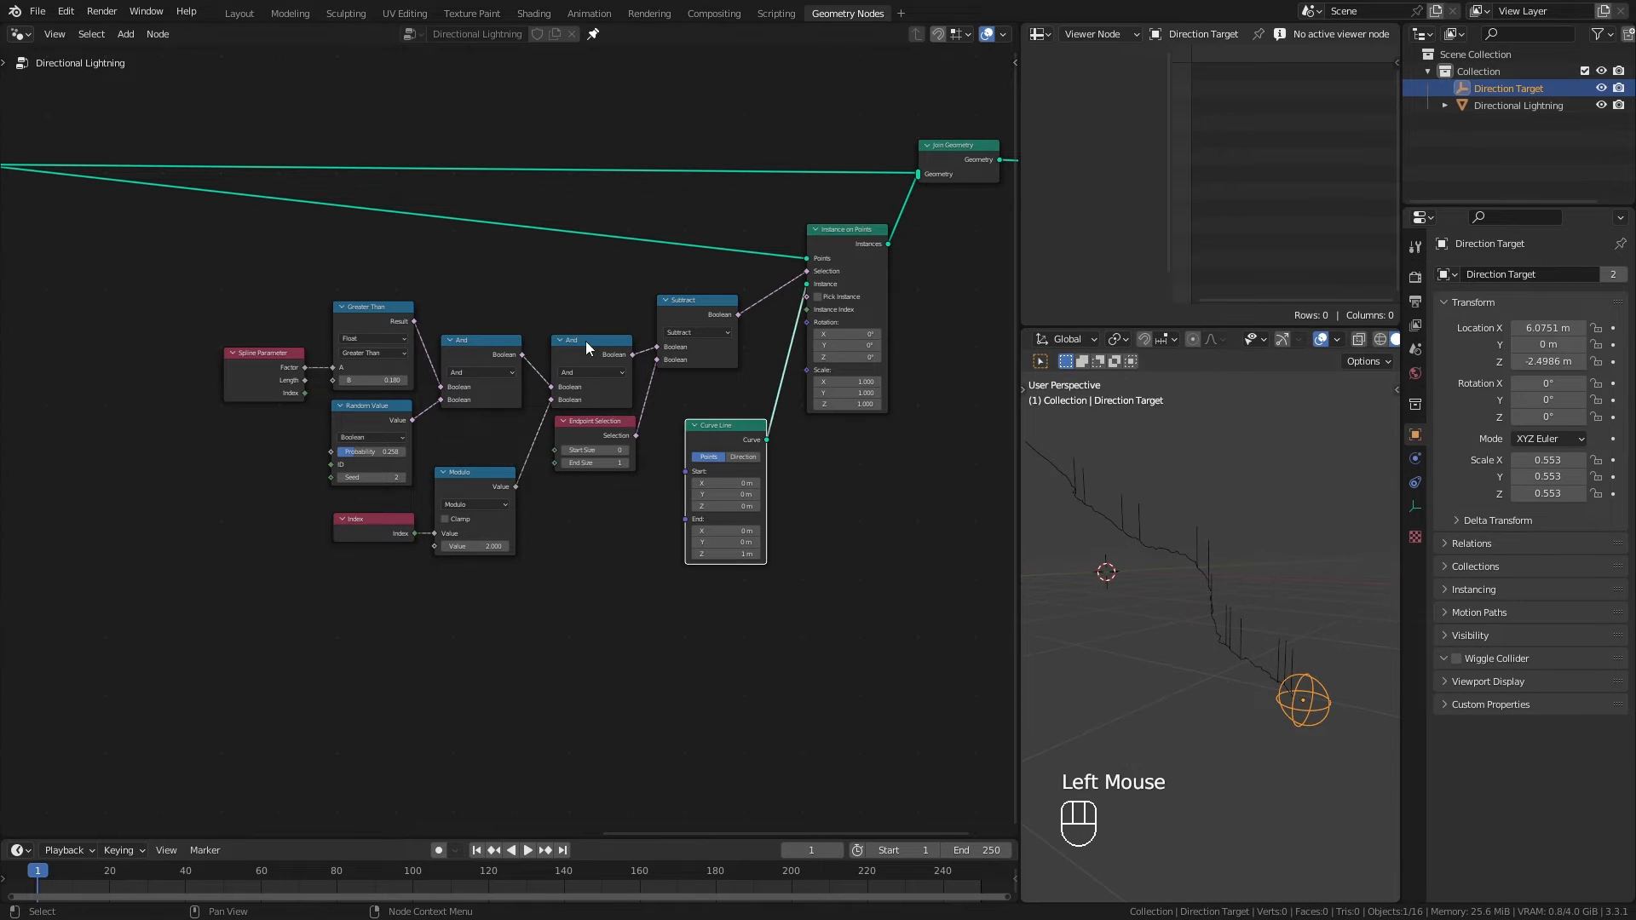
drag(585, 340, 589, 306)
drag(479, 341, 487, 306)
drag(373, 308, 379, 294)
drag(277, 351, 289, 325)
drag(372, 406, 379, 391)
drag(473, 473, 488, 390)
drag(373, 520, 380, 486)
drag(588, 423, 591, 400)
drag(255, 554, 678, 294)
drag(682, 315, 519, 293)
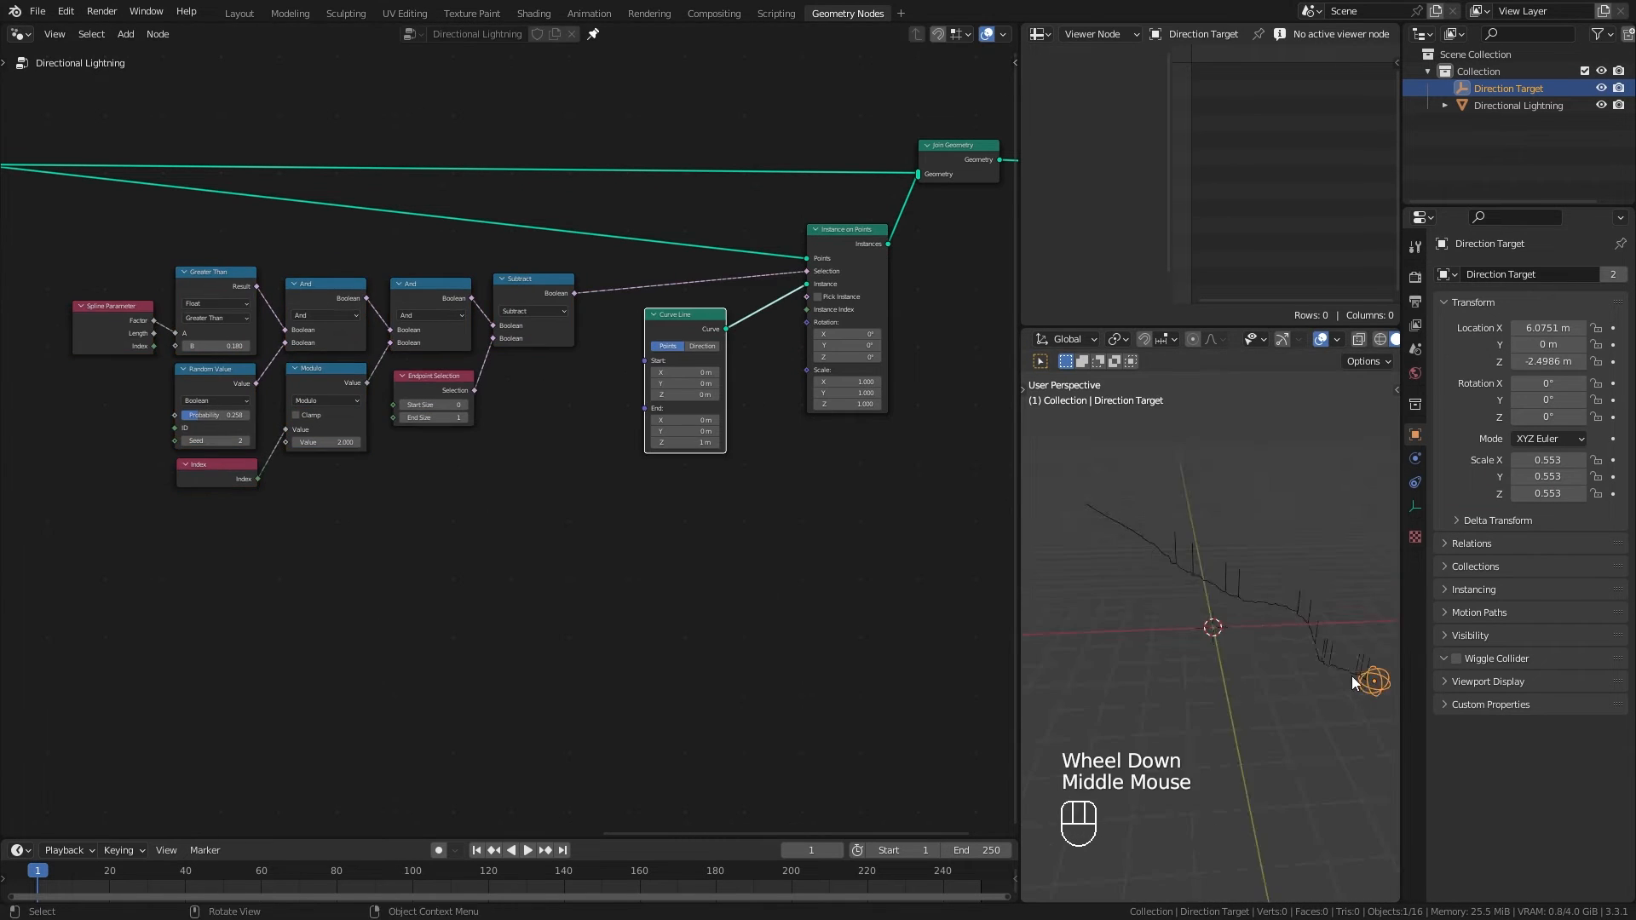
Step: Switch the sub-branch Curve Line feeding Instance on Points to Direction mode
drag(765, 252, 765, 252)
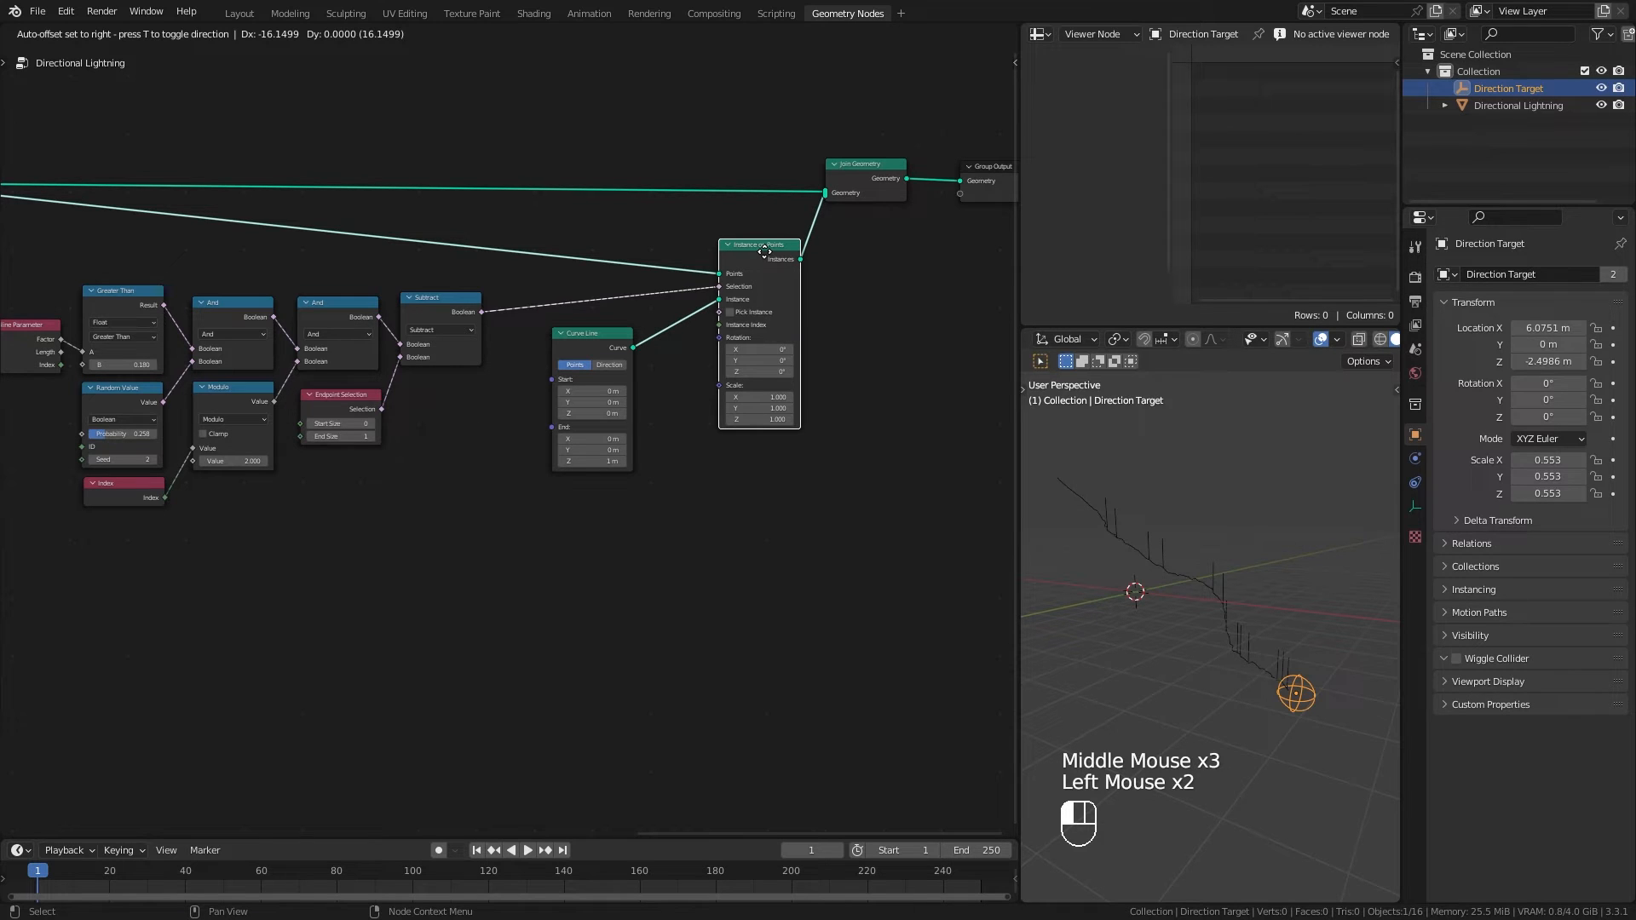
drag(765, 252, 766, 254)
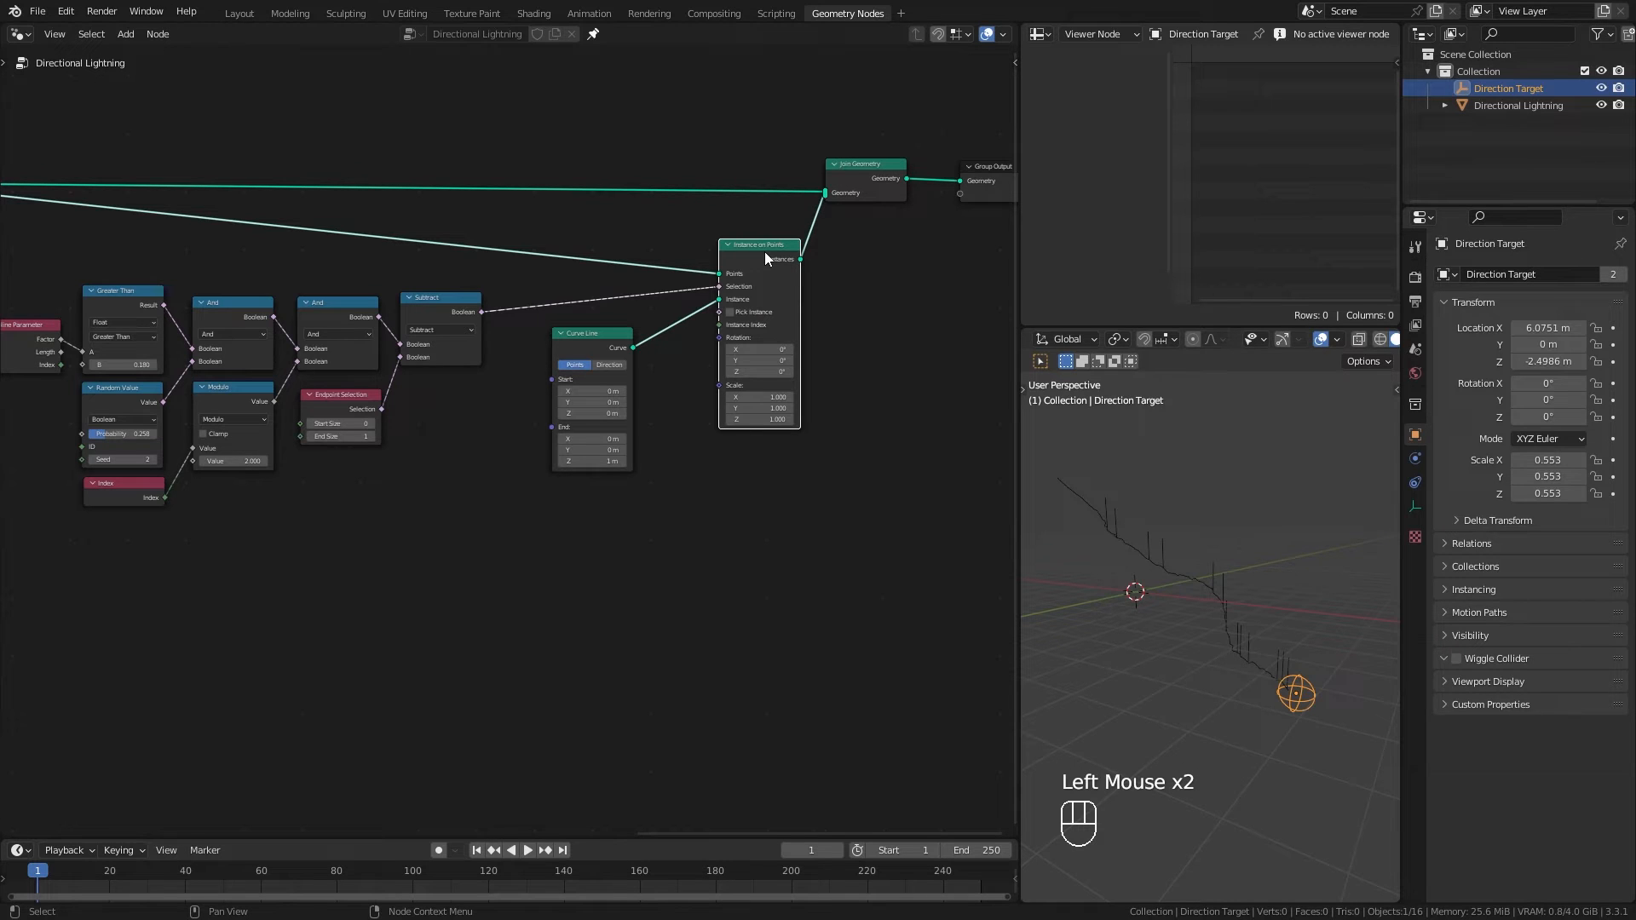
middle_click(765, 252)
drag(581, 341, 581, 336)
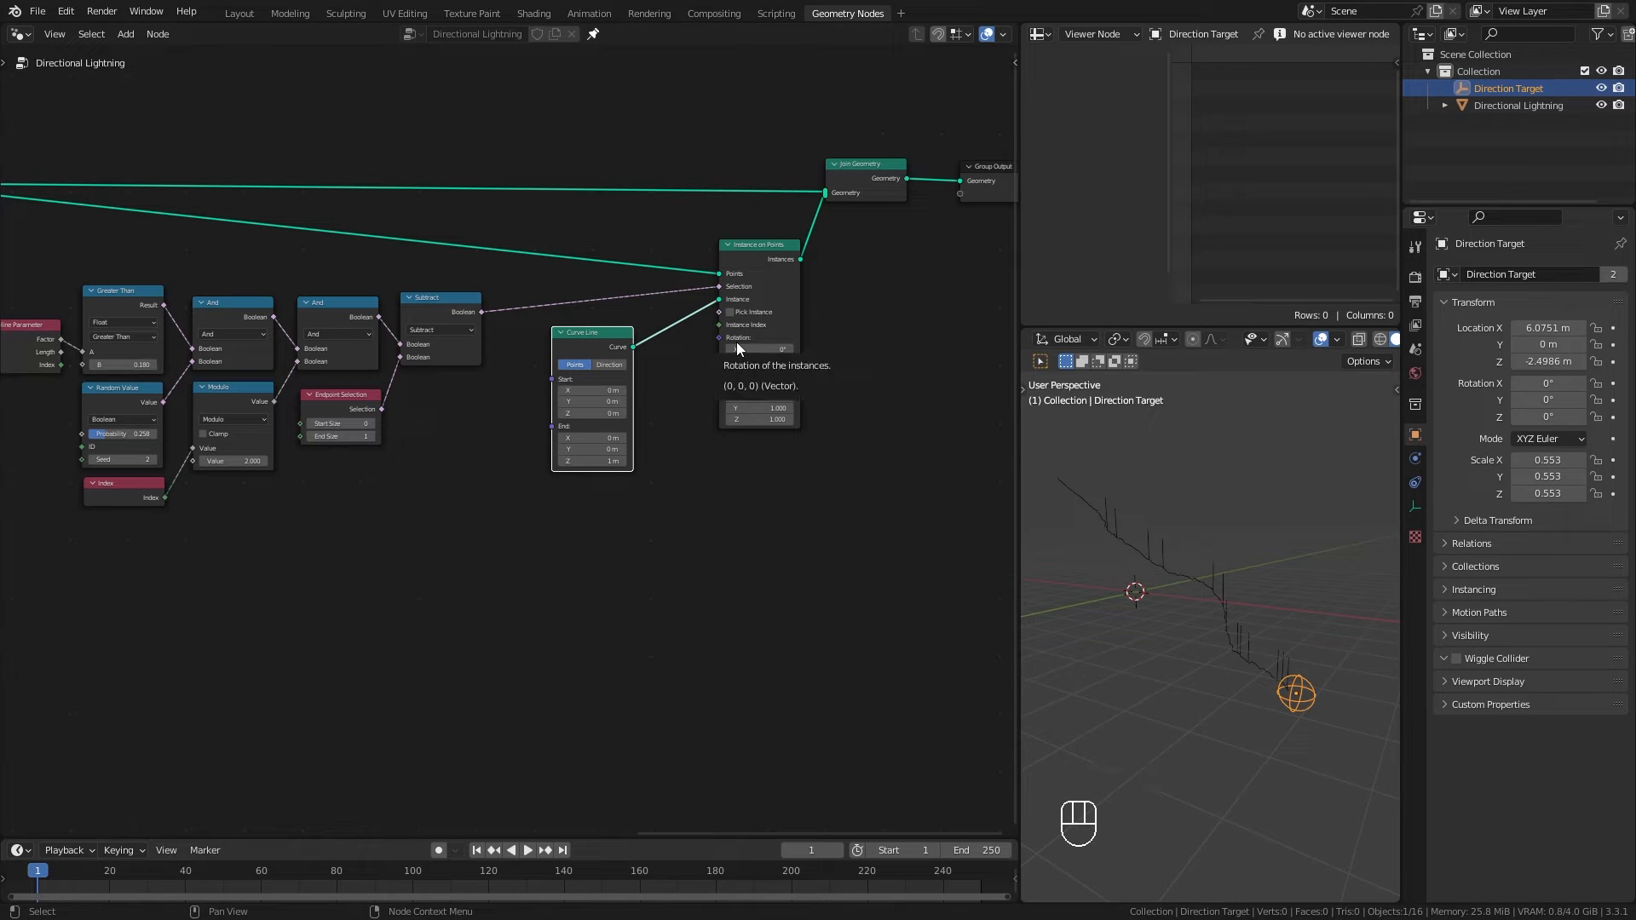
click(612, 367)
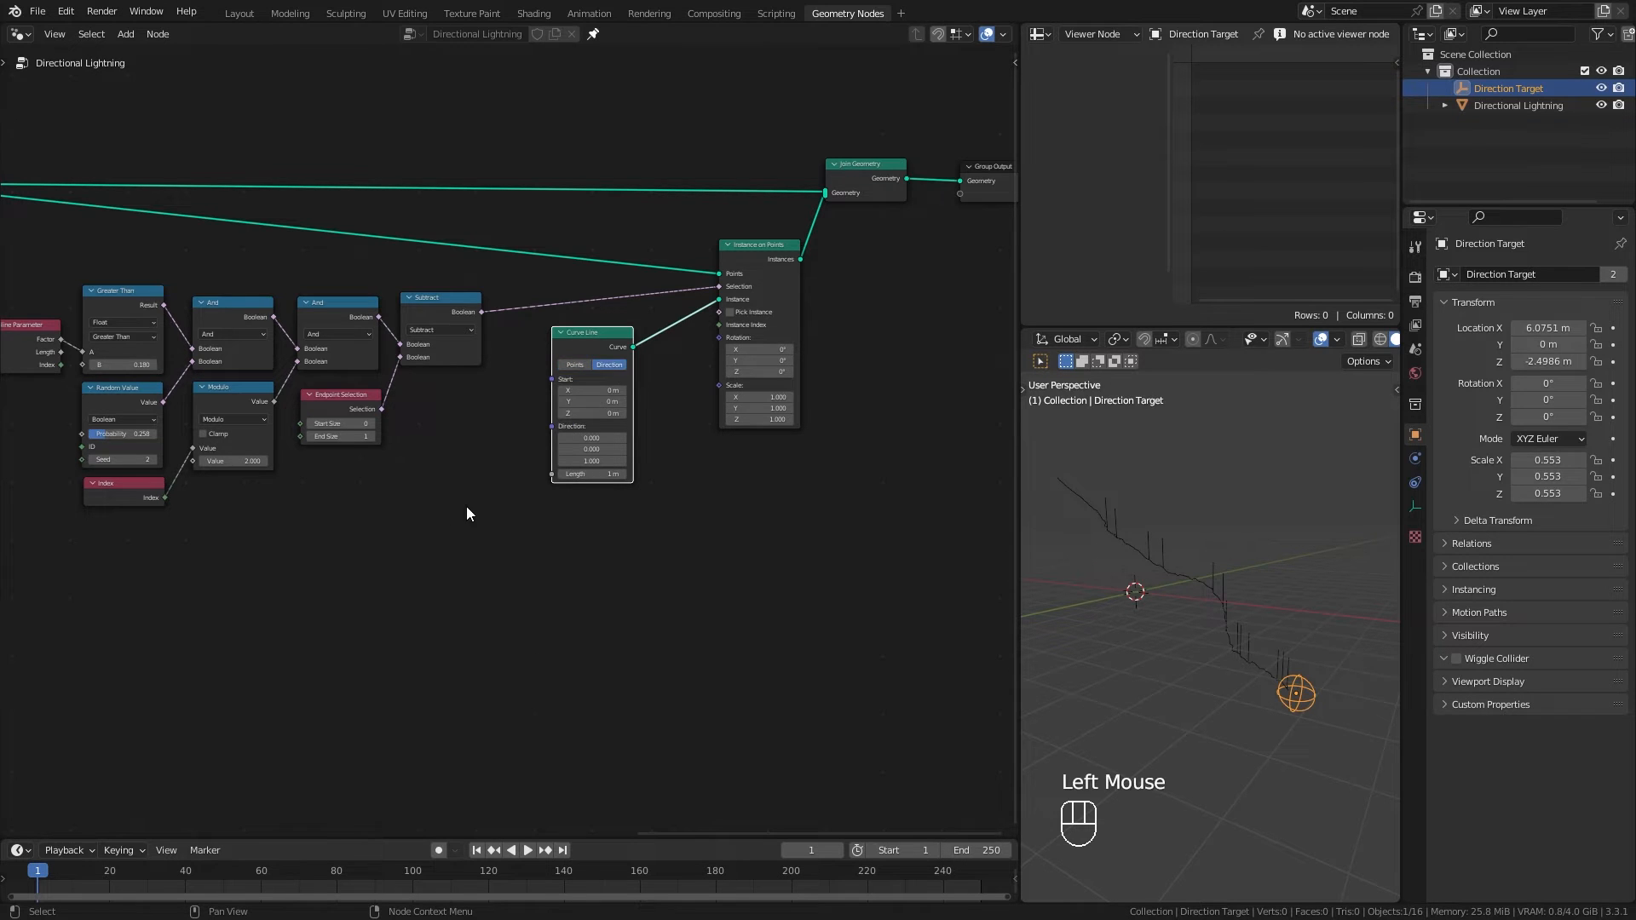
Step: Add a reroute below the Main Branch frame, fed by the vector Subtract node's output
scroll(460, 520, down, 3)
middle_drag(438, 540, 701, 486)
scroll(796, 412, down, 2)
middle_drag(796, 413, 740, 496)
drag(205, 277, 322, 503)
text(re)
key(Return)
click(358, 534)
scroll(289, 484, up, 2)
middle_drag(247, 375, 445, 545)
scroll(445, 545, up, 4)
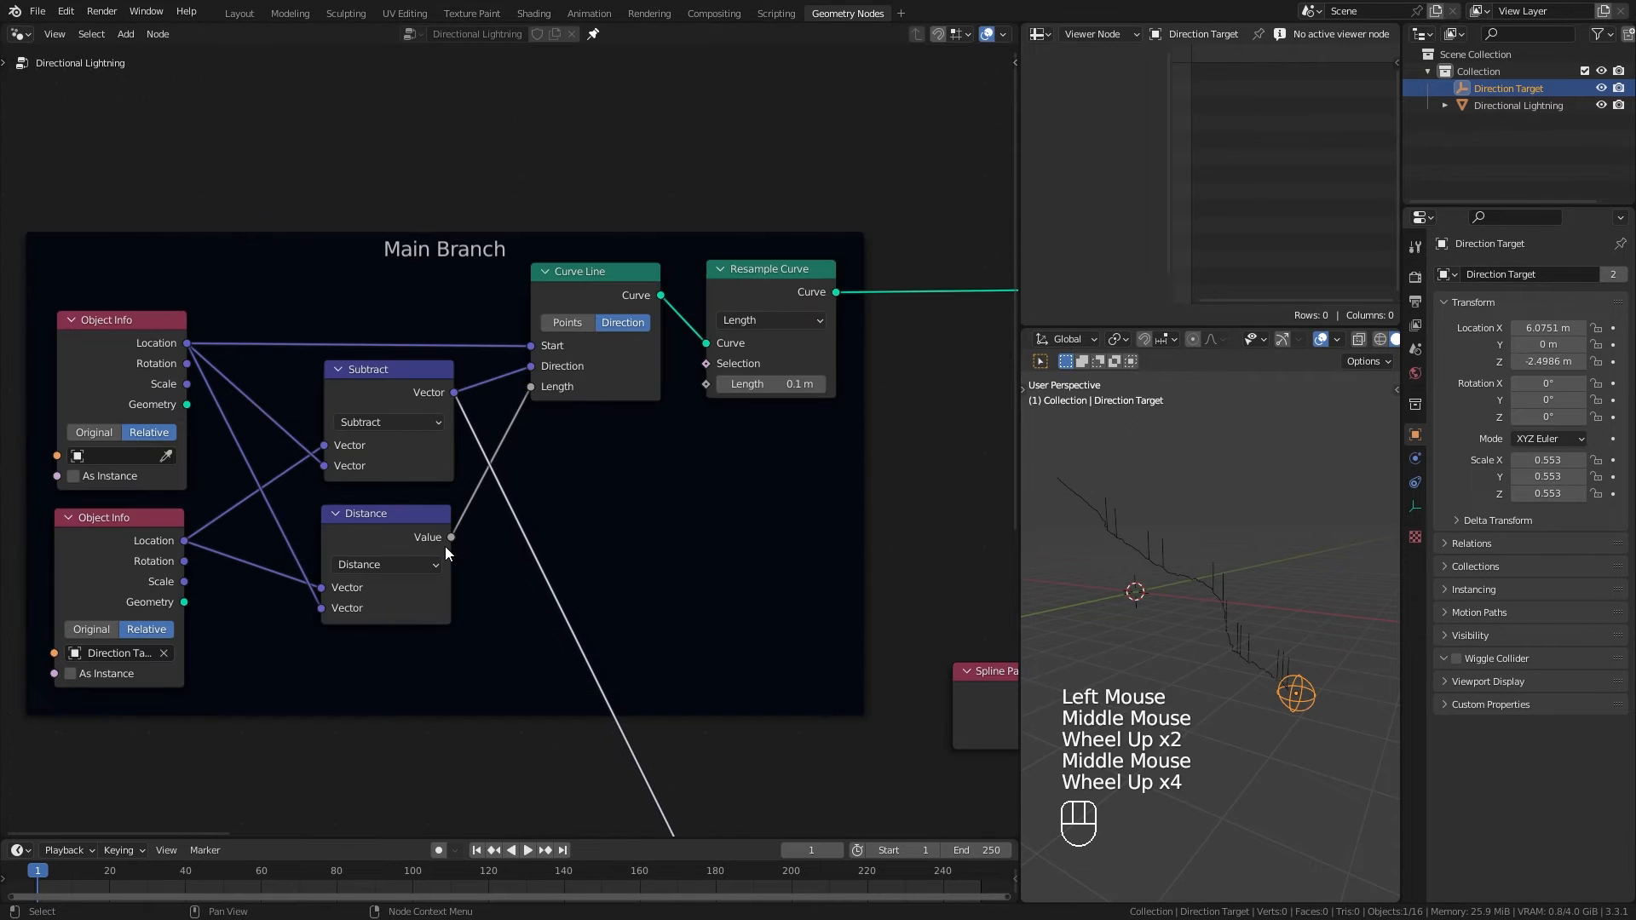
Step: Extend the direction vector link with another reroute beneath the noise nodes, ending near the sub-branch nodes
scroll(441, 413, down, 5)
middle_drag(656, 713, 404, 483)
middle_drag(636, 571, 63, 573)
drag(24, 542, 924, 541)
click(954, 569)
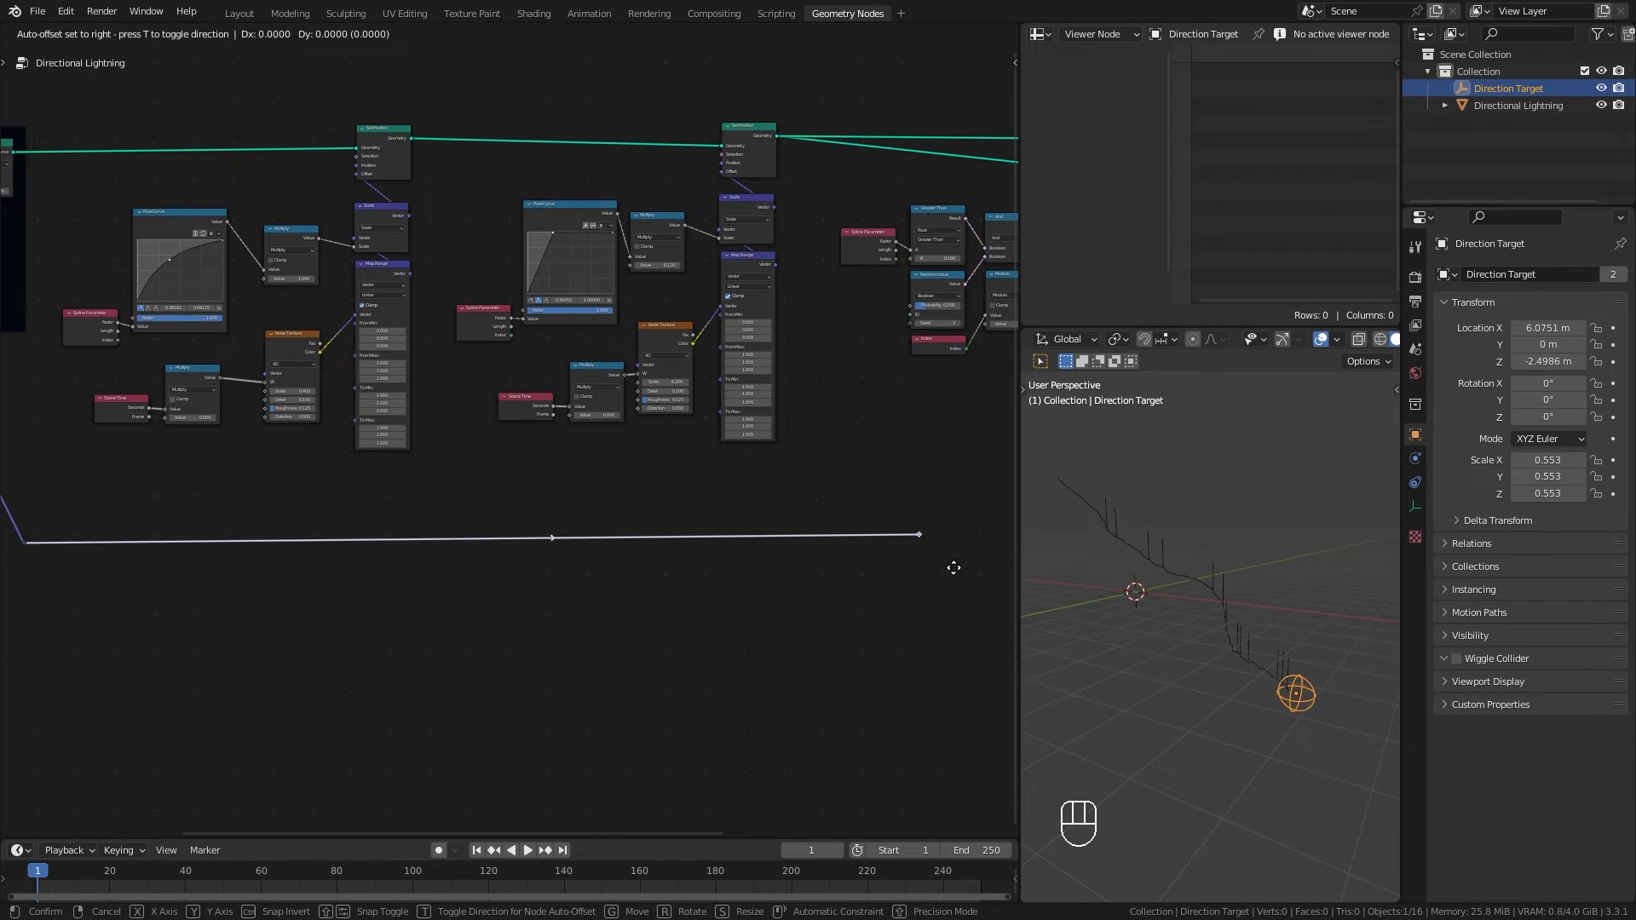
click(956, 577)
middle_drag(956, 577, 452, 577)
scroll(448, 613, up, 3)
Step: Connect the direction vector reroute to the sub-branch Curve Line's Direction input and inspect the branches
drag(304, 599, 723, 267)
middle_drag(1330, 554, 1053, 549)
scroll(1261, 729, up, 1)
scroll(1263, 731, up, 1)
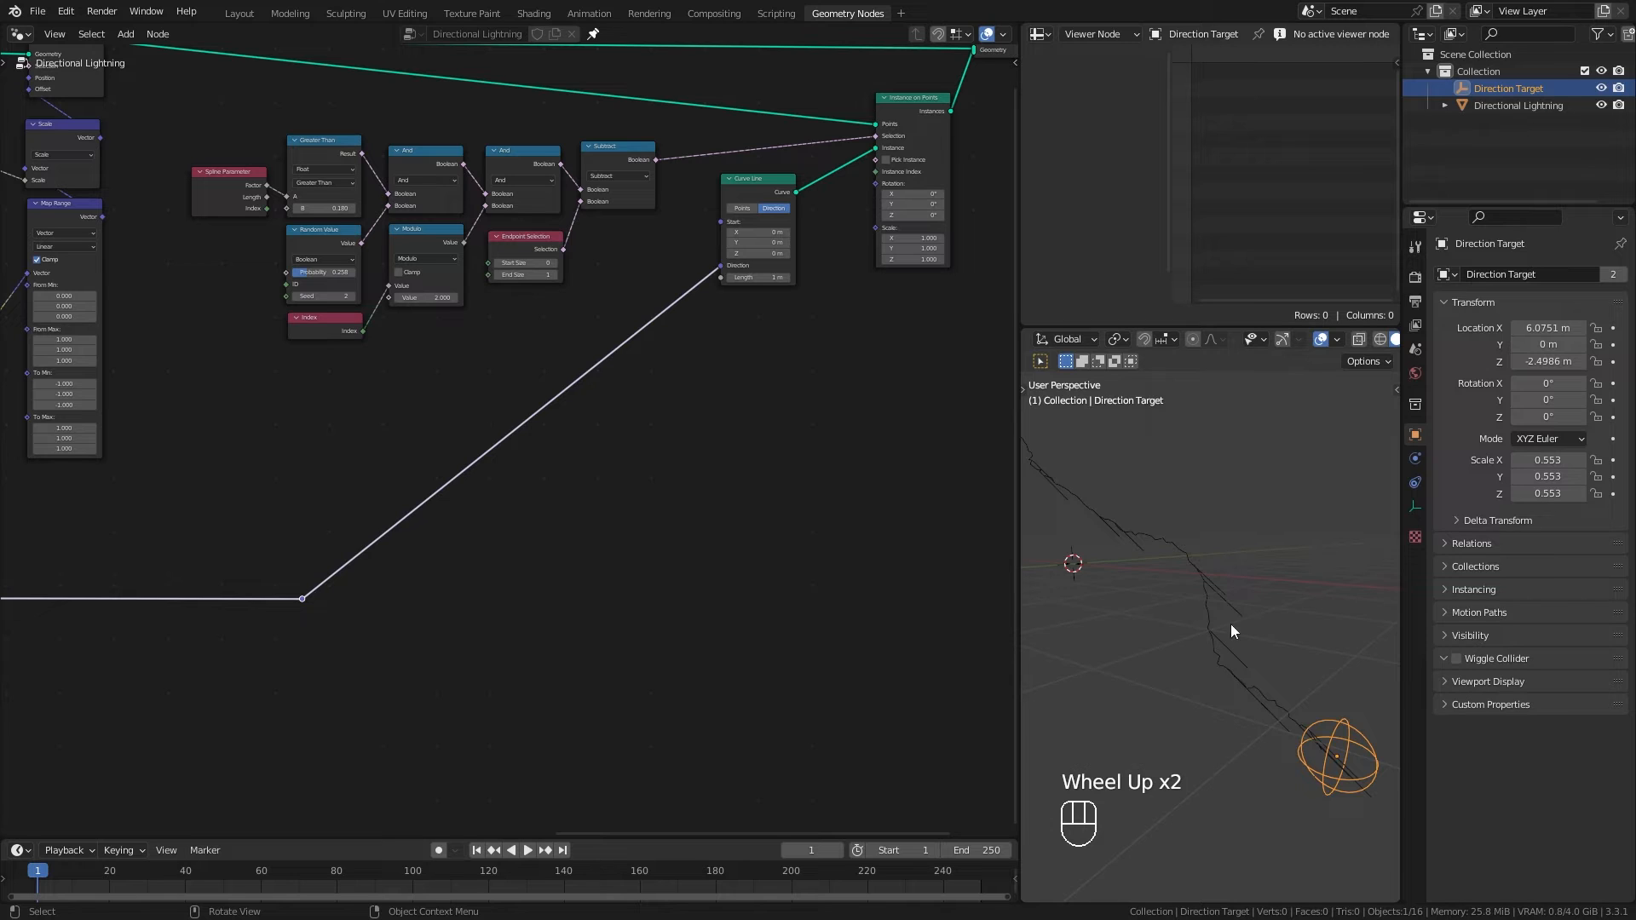
Step: Disconnect the direction vector from the sub-branch Curve Line and return the node to Points mode
drag(721, 277, 433, 509)
click(743, 208)
drag(755, 190, 762, 179)
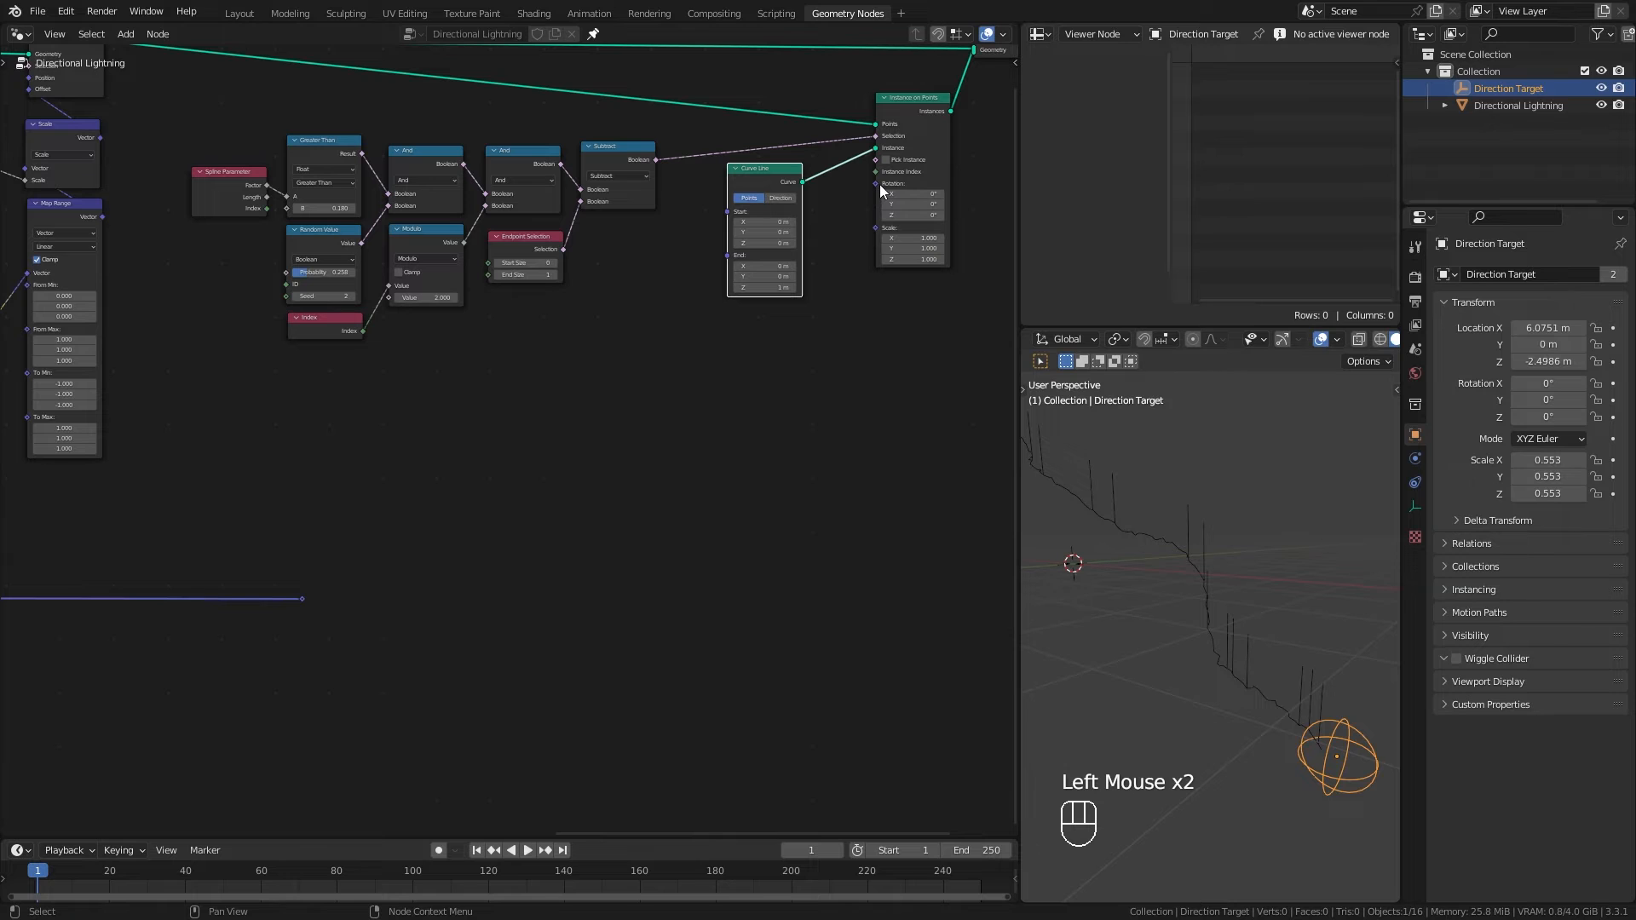
scroll(1188, 694, down, 3)
middle_drag(1188, 694, 1189, 738)
scroll(1250, 727, up, 2)
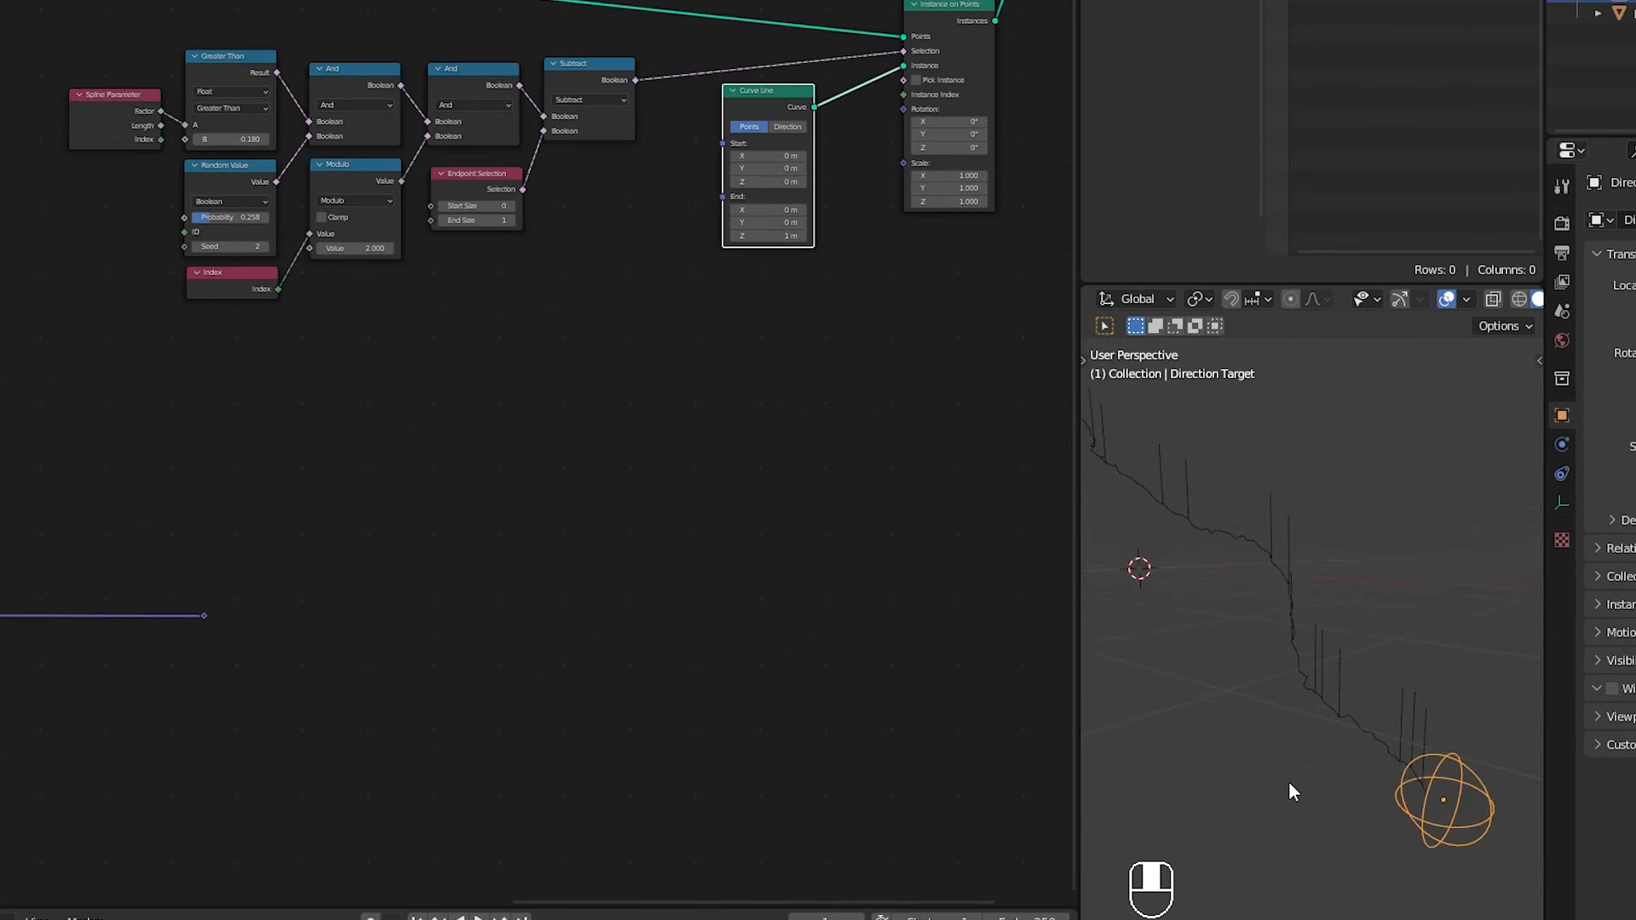
middle_drag(1289, 785, 1304, 819)
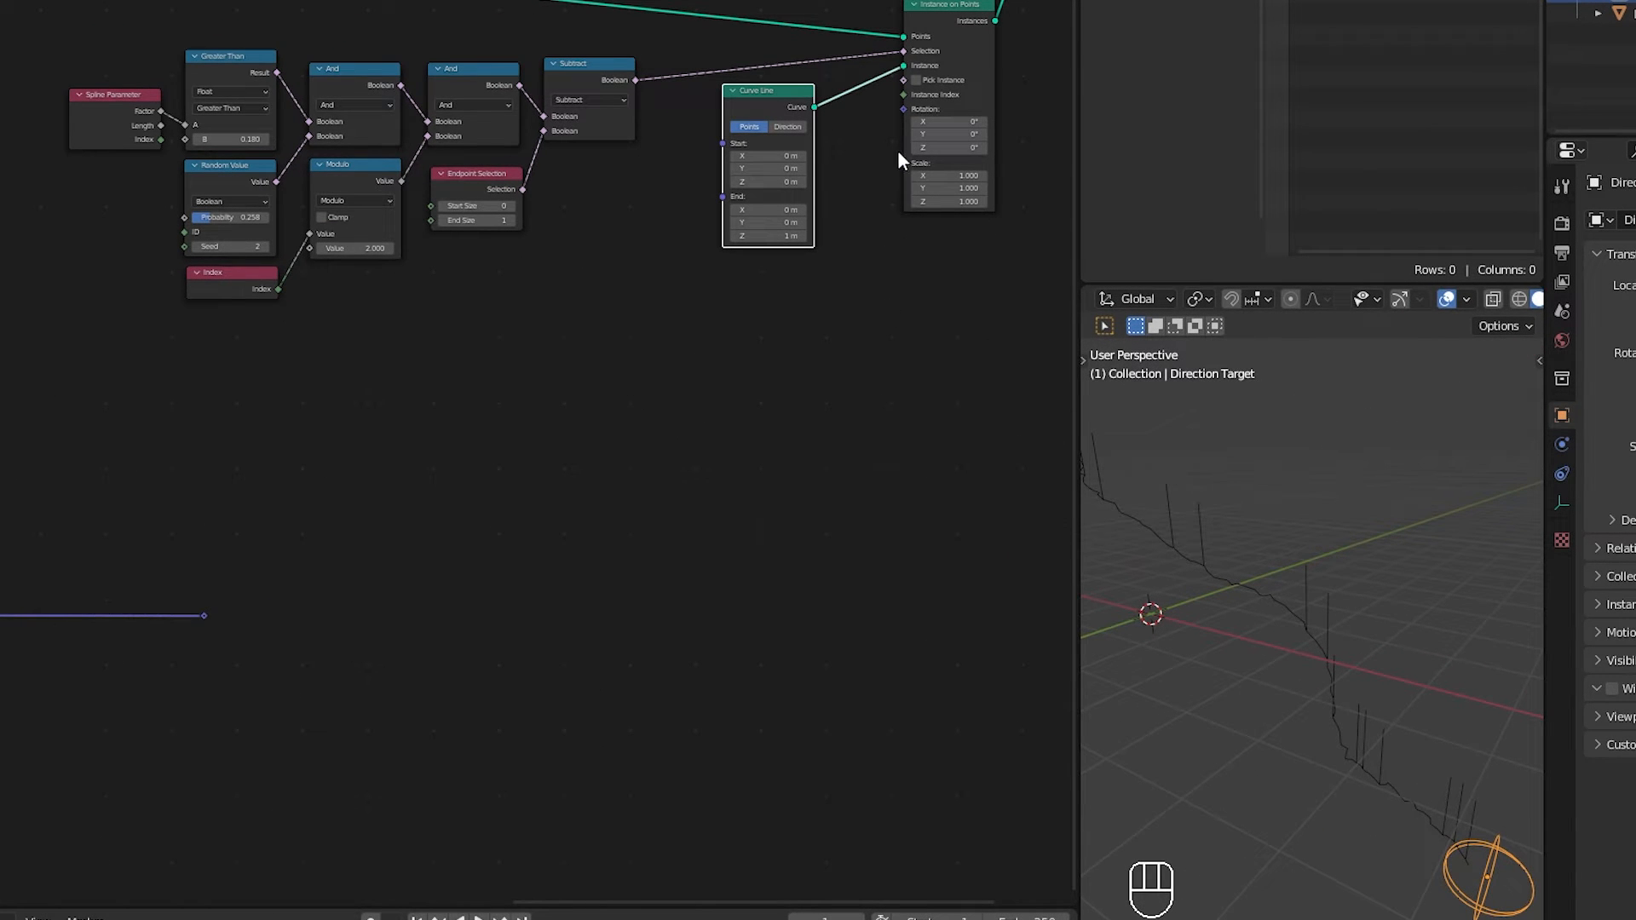
Step: Add a vector Random Value node driving Instance on Points' Rotation, place it below Curve Line, and inspect the branches
drag(901, 115, 774, 428)
text(rand)
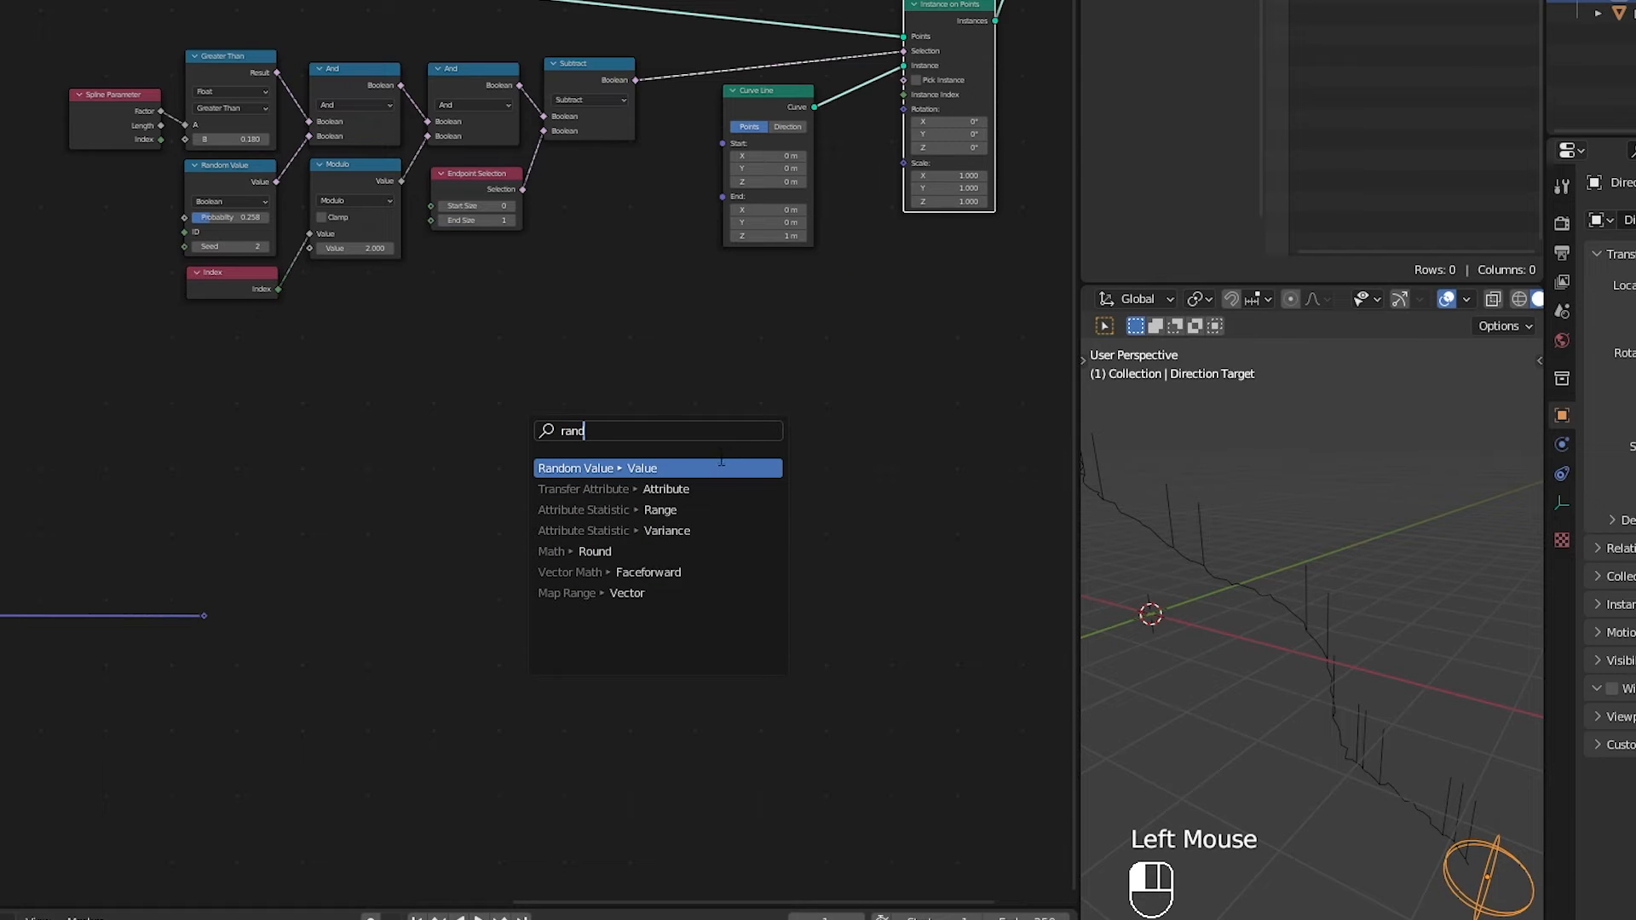
click(722, 467)
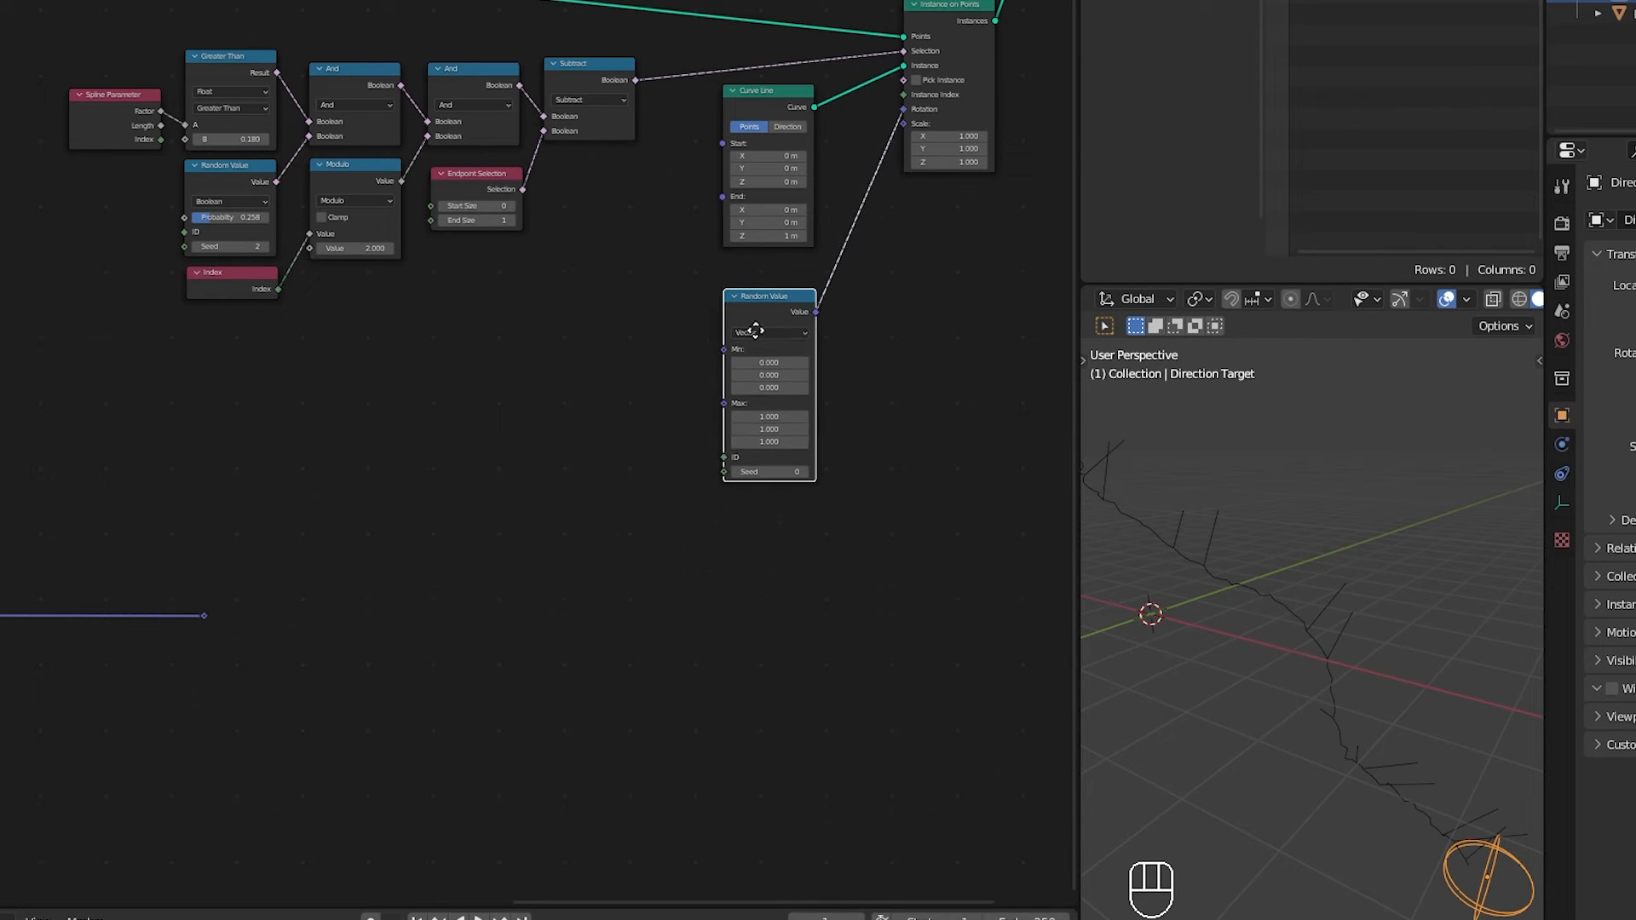
click(755, 330)
scroll(1238, 724, down, 2)
mouse_move(1239, 724)
middle_down()
mouse_move(1370, 730)
mouse_move(1244, 701)
middle_up()
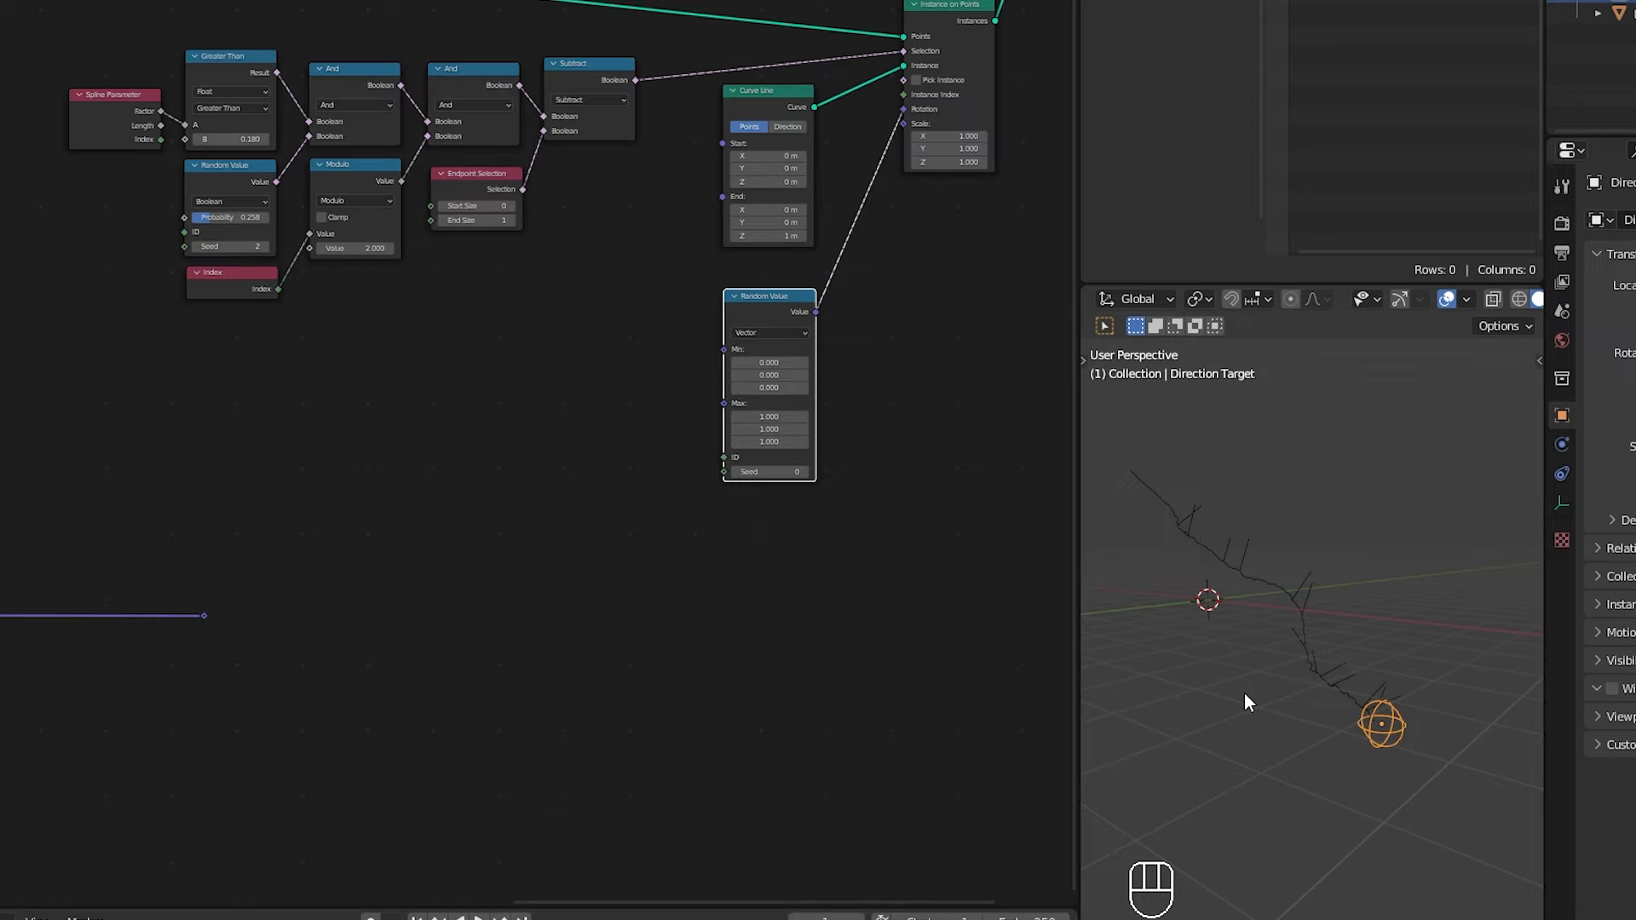
scroll(1245, 695, up, 1)
scroll(1244, 701, up, 1)
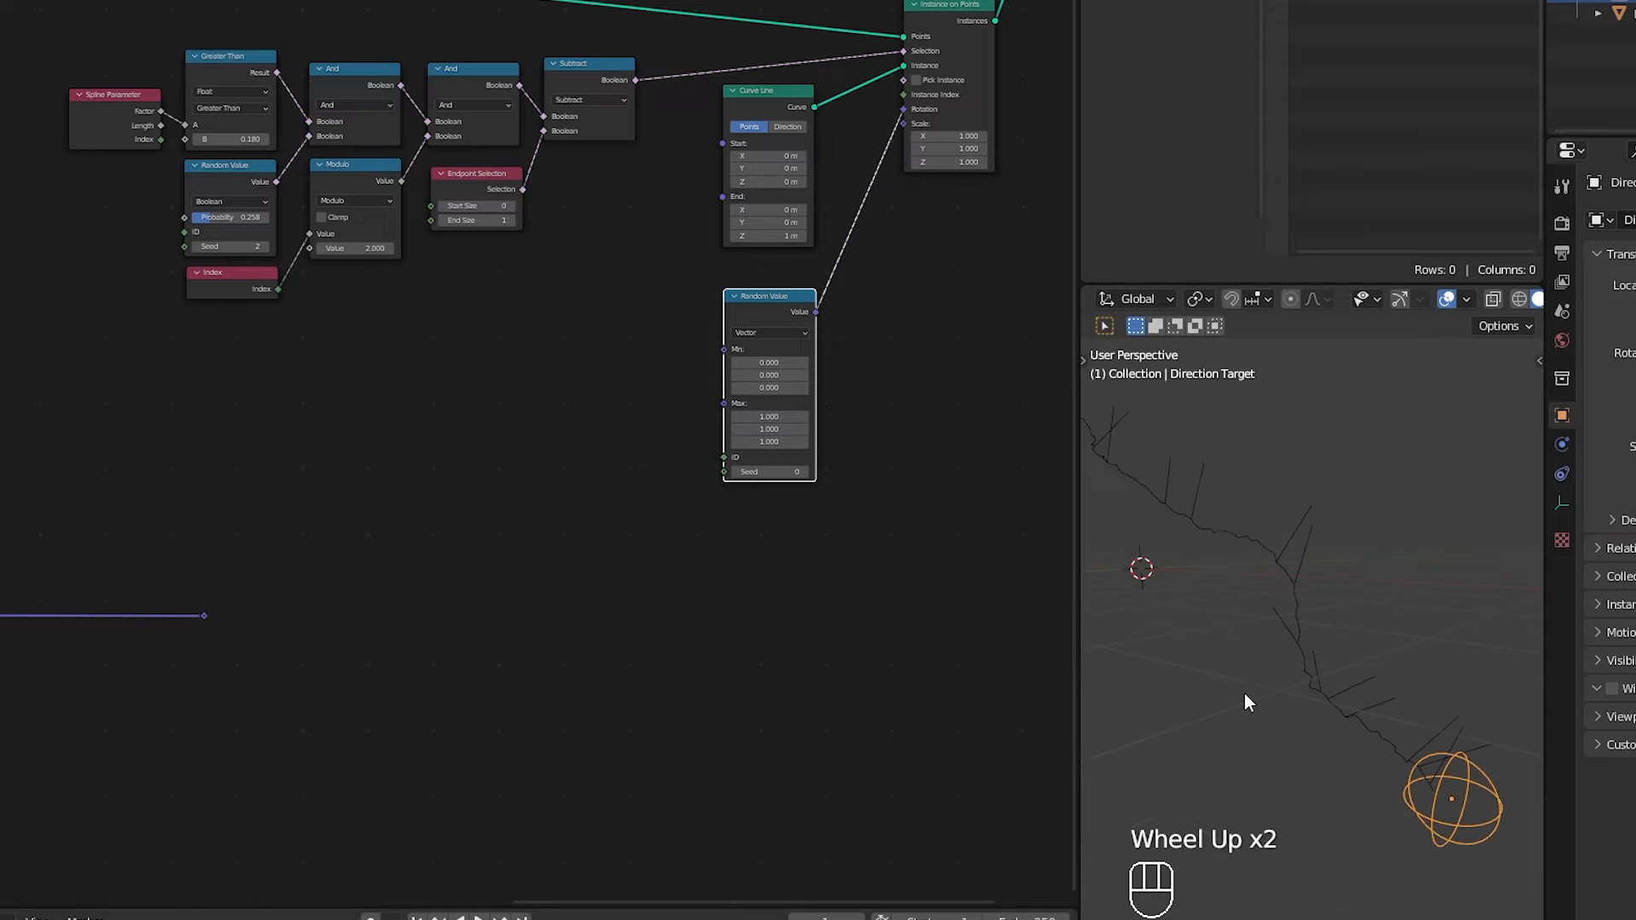
scroll(937, 528, up, 2)
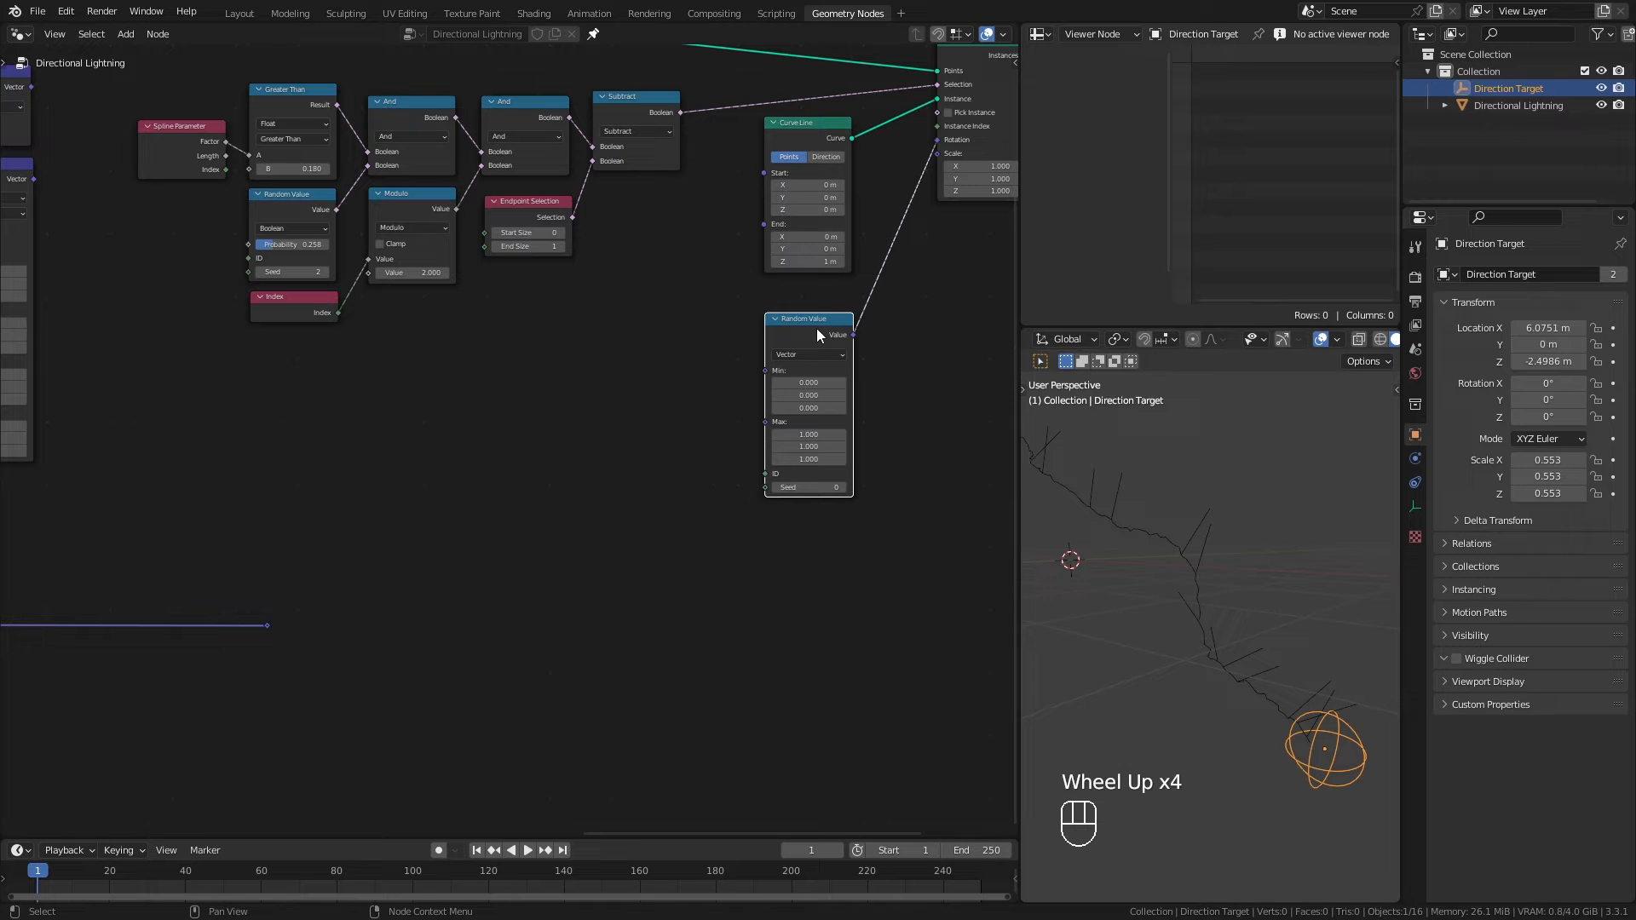
Step: Set the rotation Random Value node's Min to -pi and Max to pi on all three axes
click(809, 383)
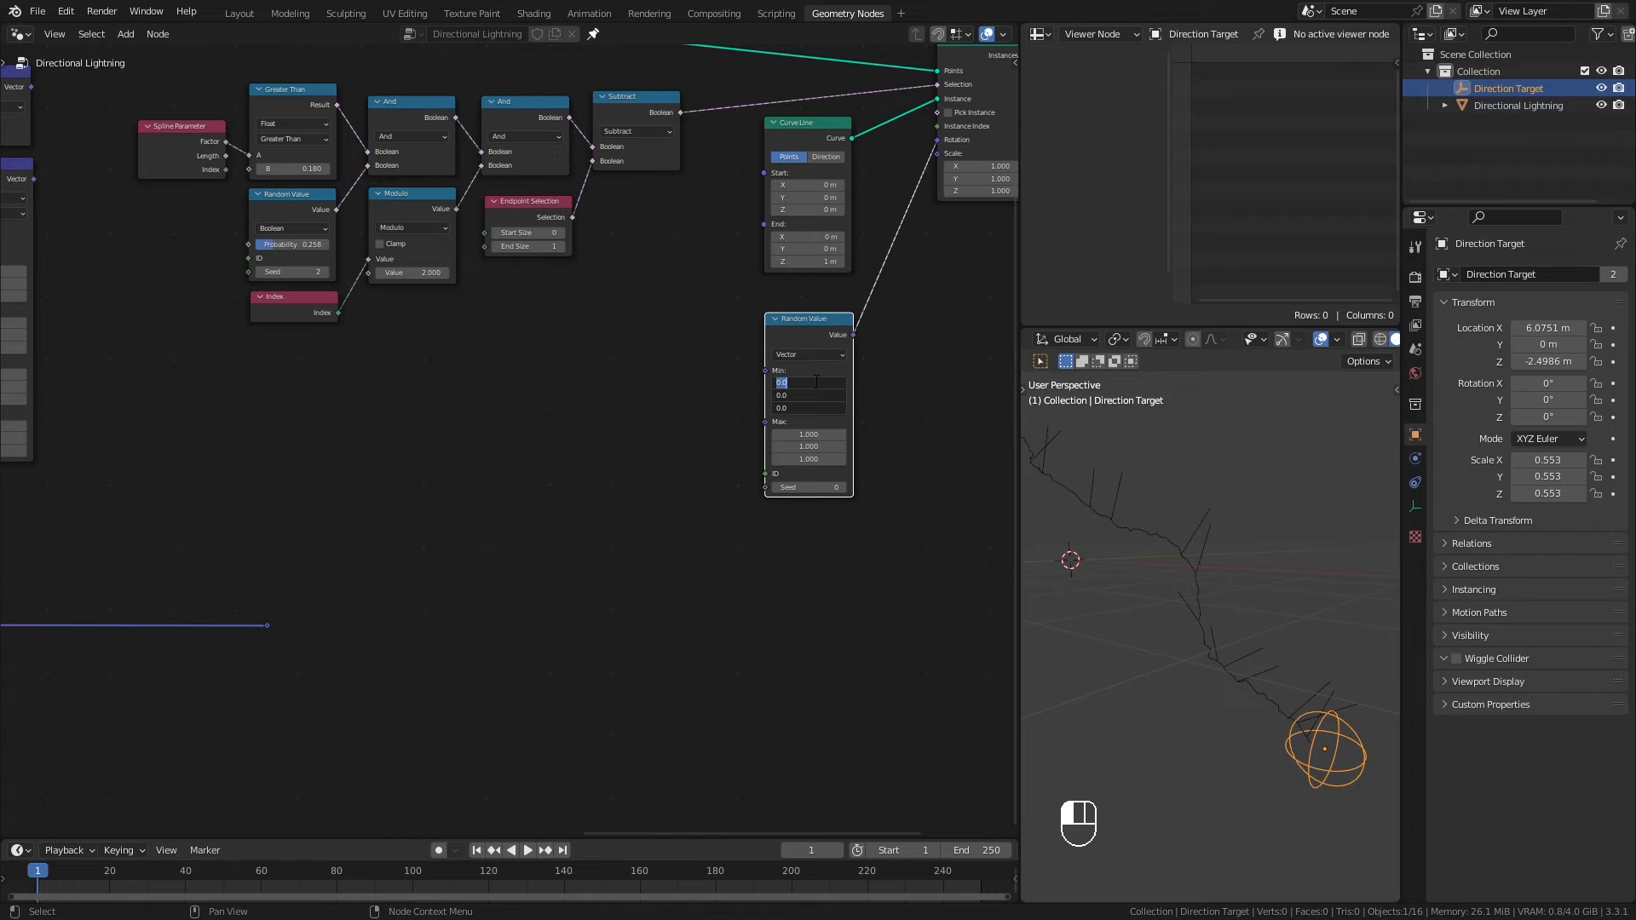
text(-pi)
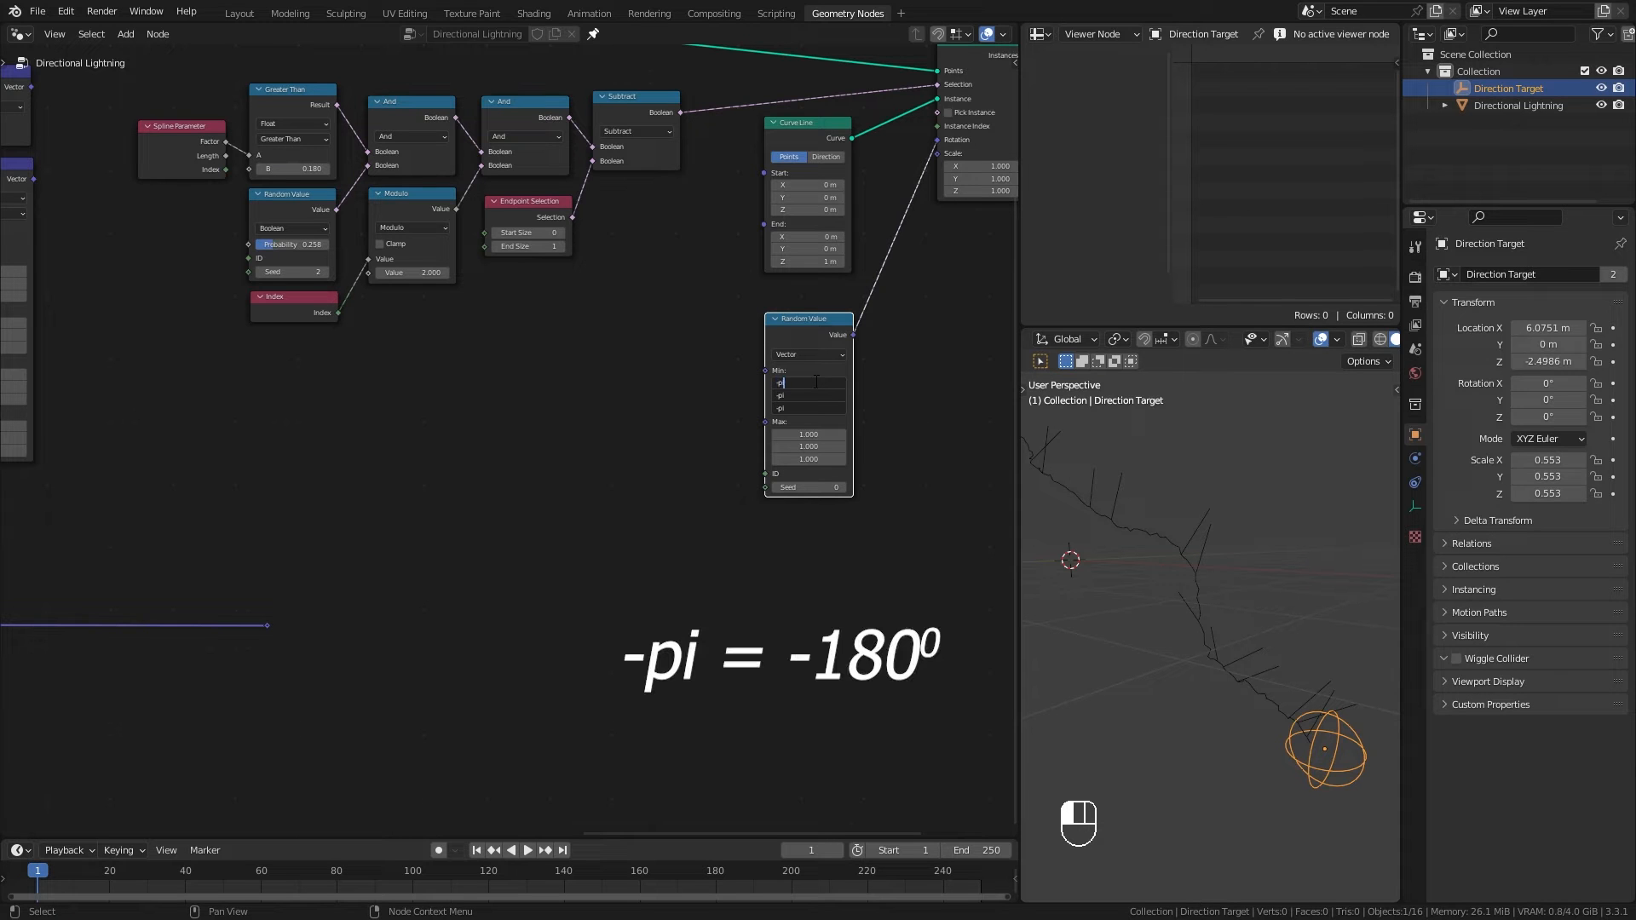
key(Return)
scroll(817, 383, up, 3)
middle_drag(817, 383, 588, 405)
click(595, 479)
text(pi)
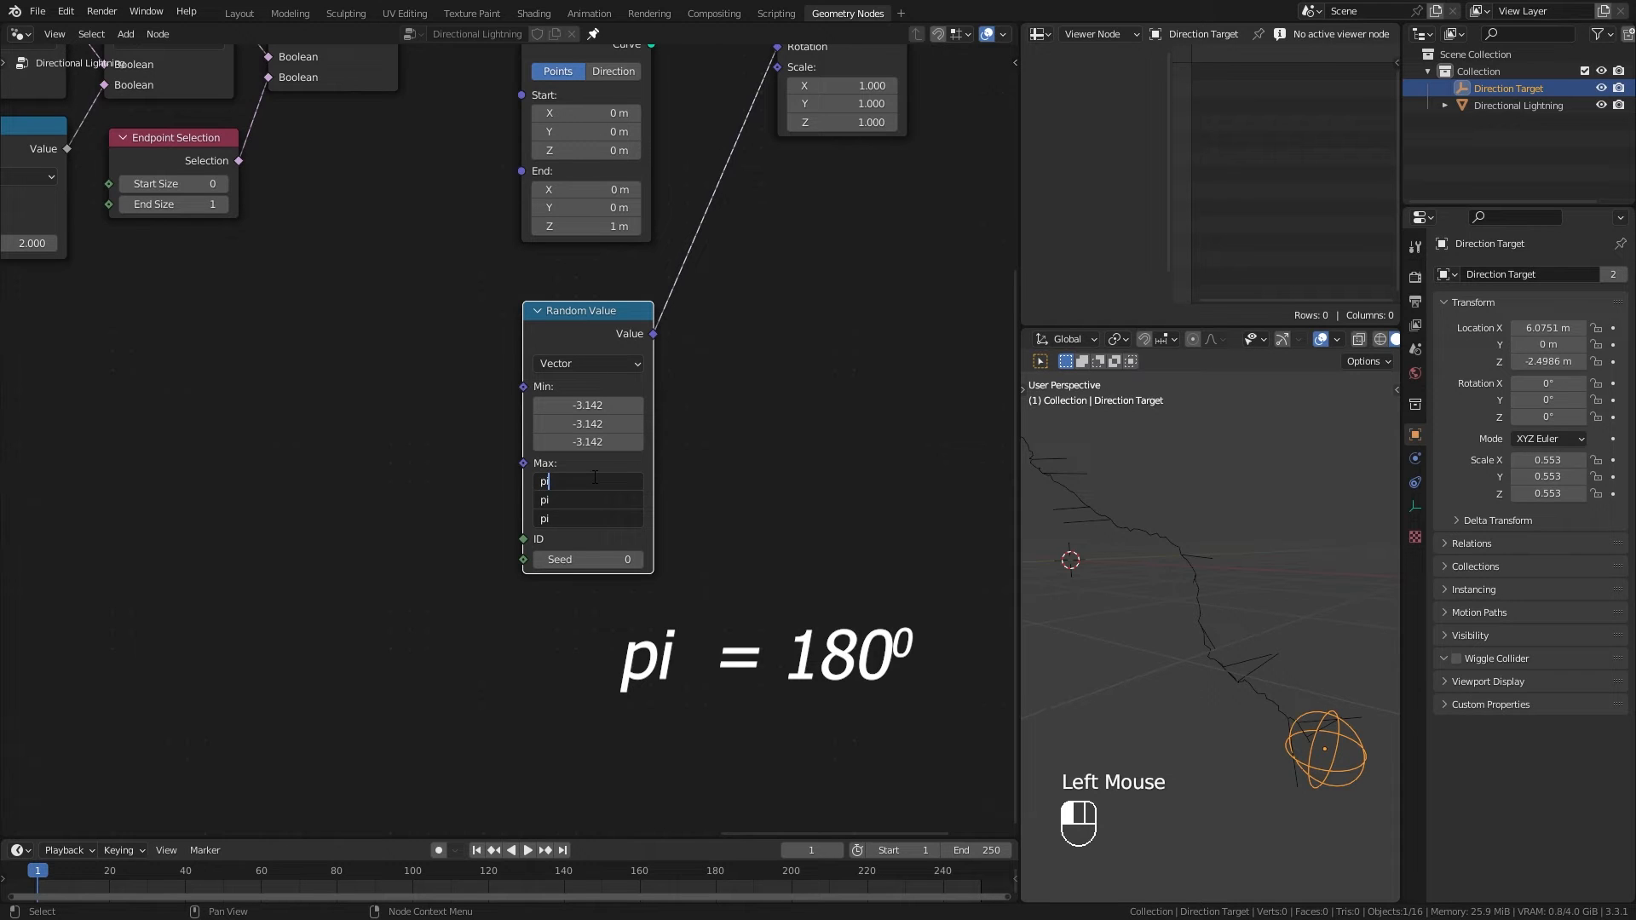
key(Return)
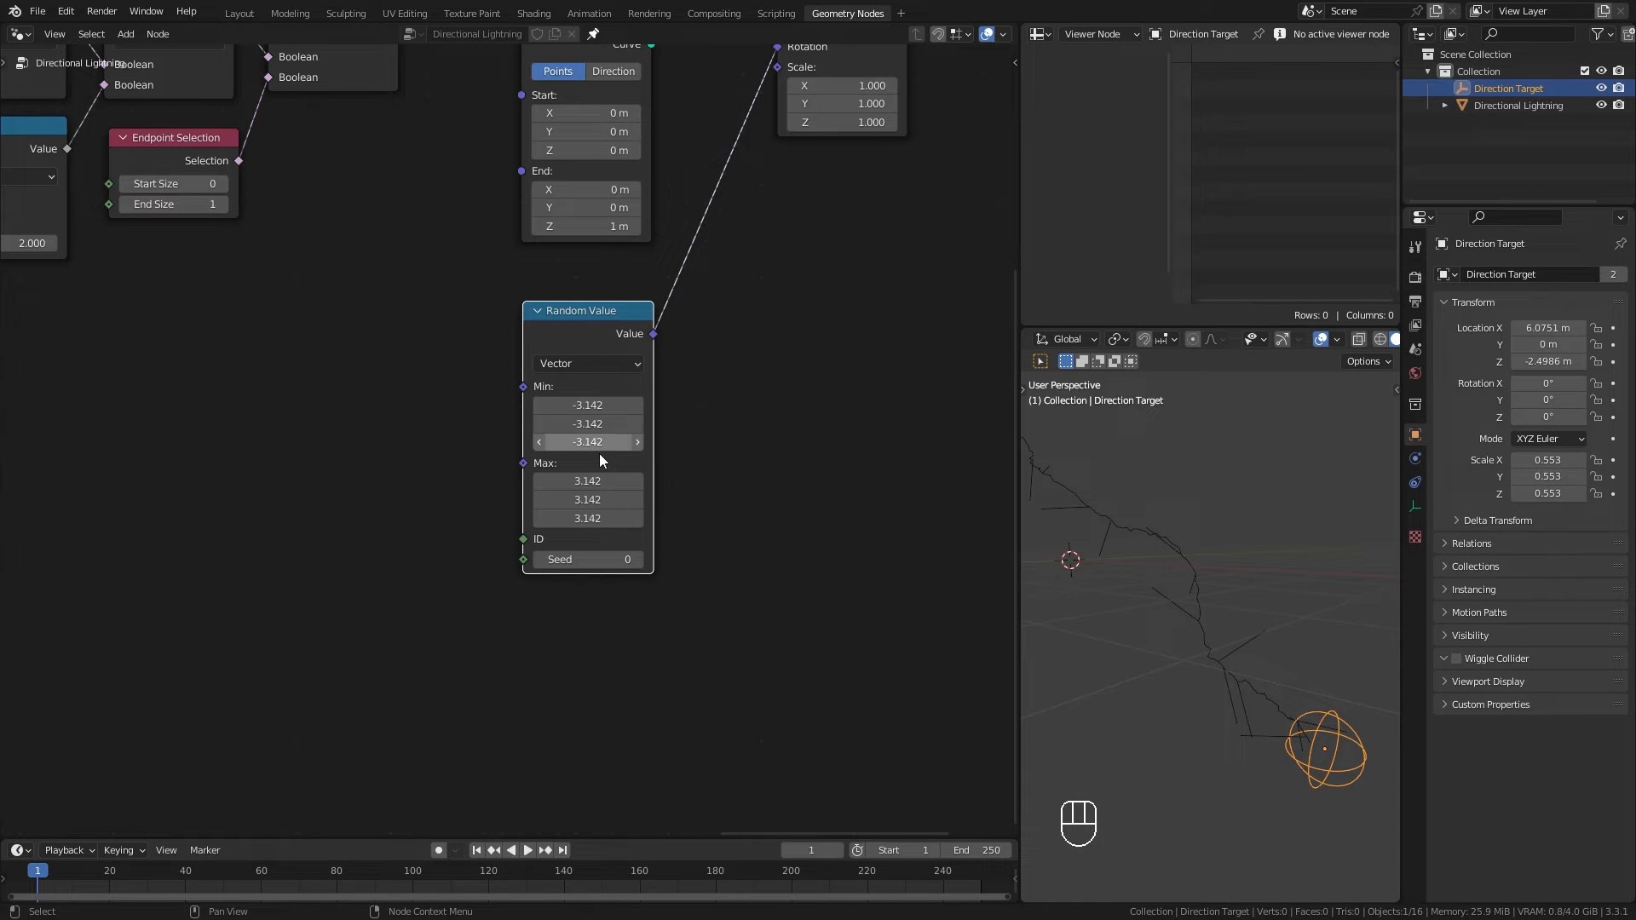
Step: Try Max values of tau and pi/2 on the rotation Random Value node and restore all three axes to pi
drag(600, 481, 600, 518)
text(tau)
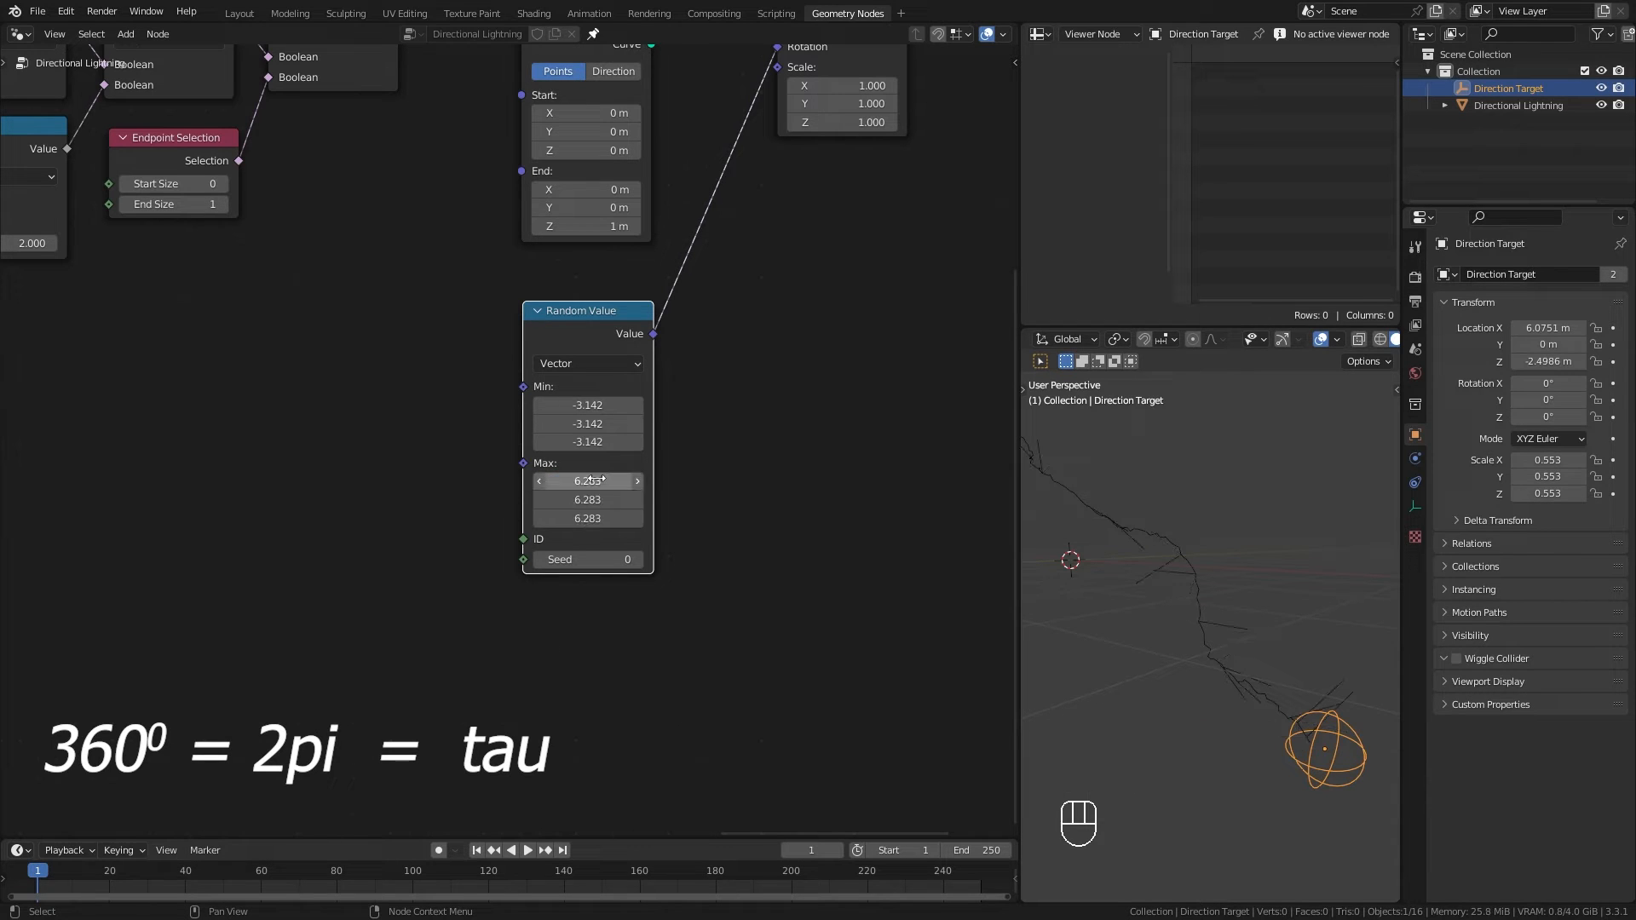
click(593, 480)
text(pi)
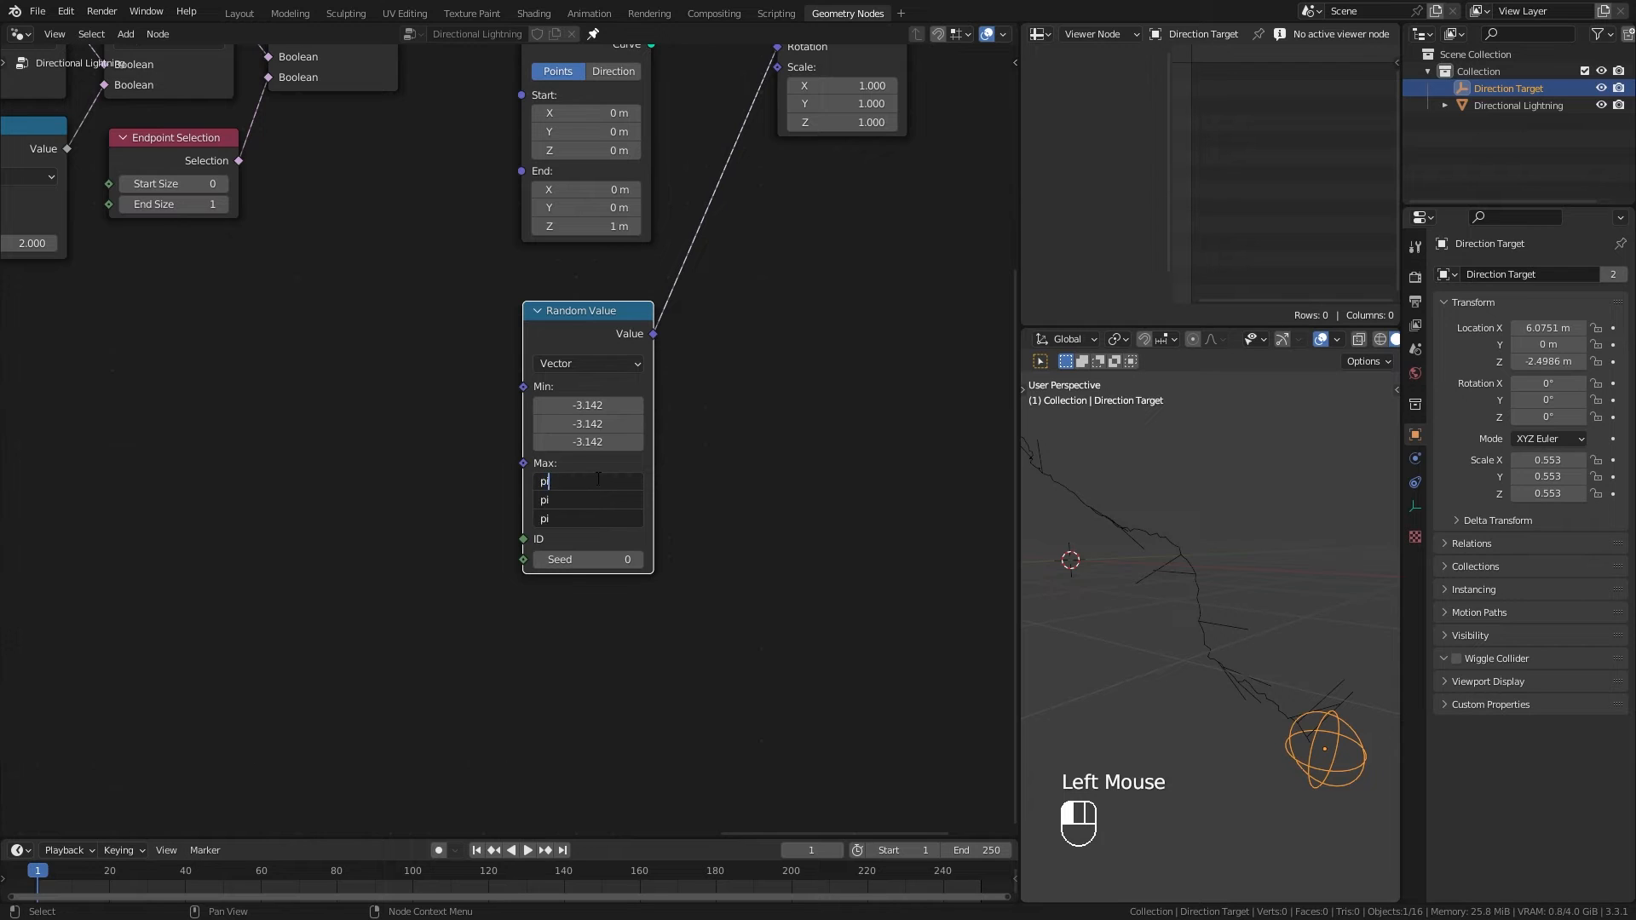
text(/2)
key(Return)
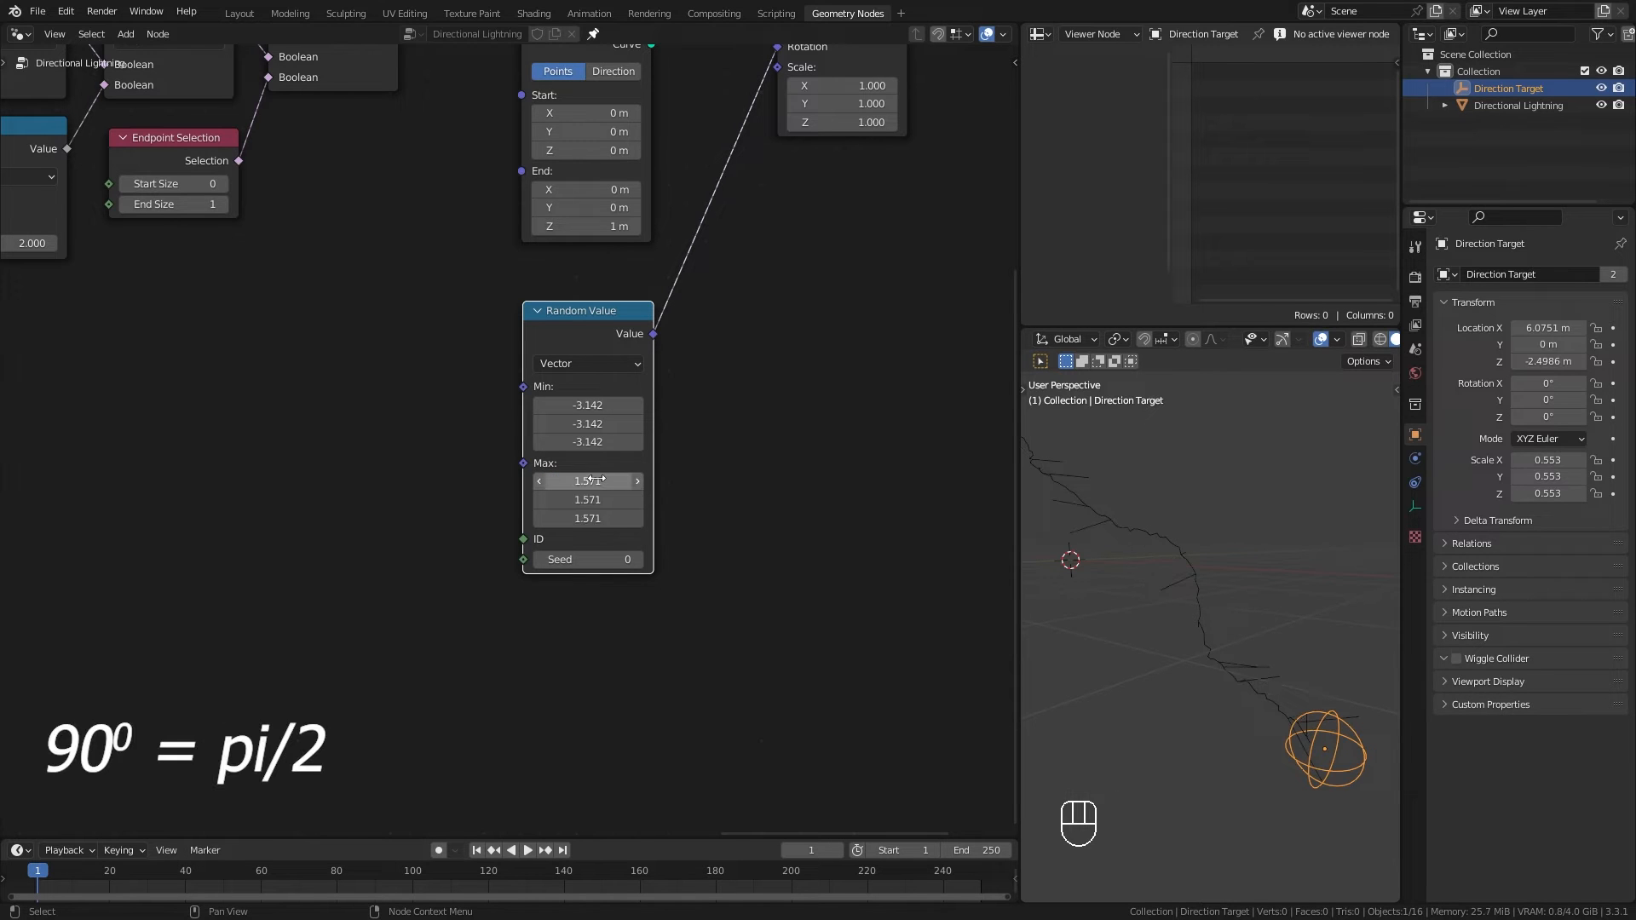
click(593, 480)
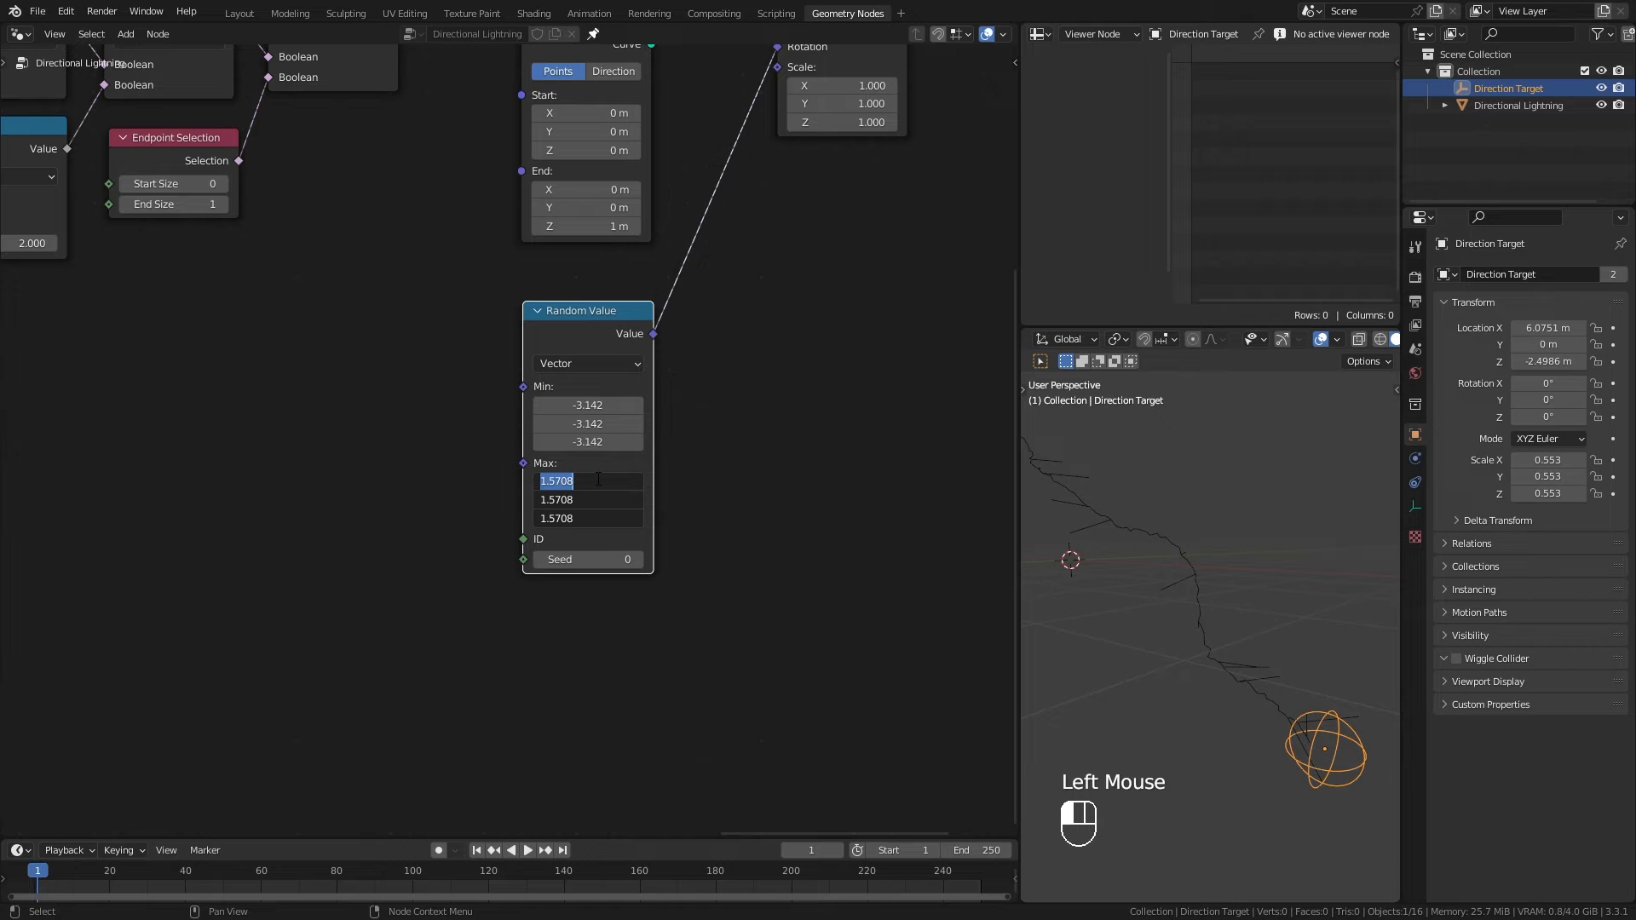
text(pi)
key(Return)
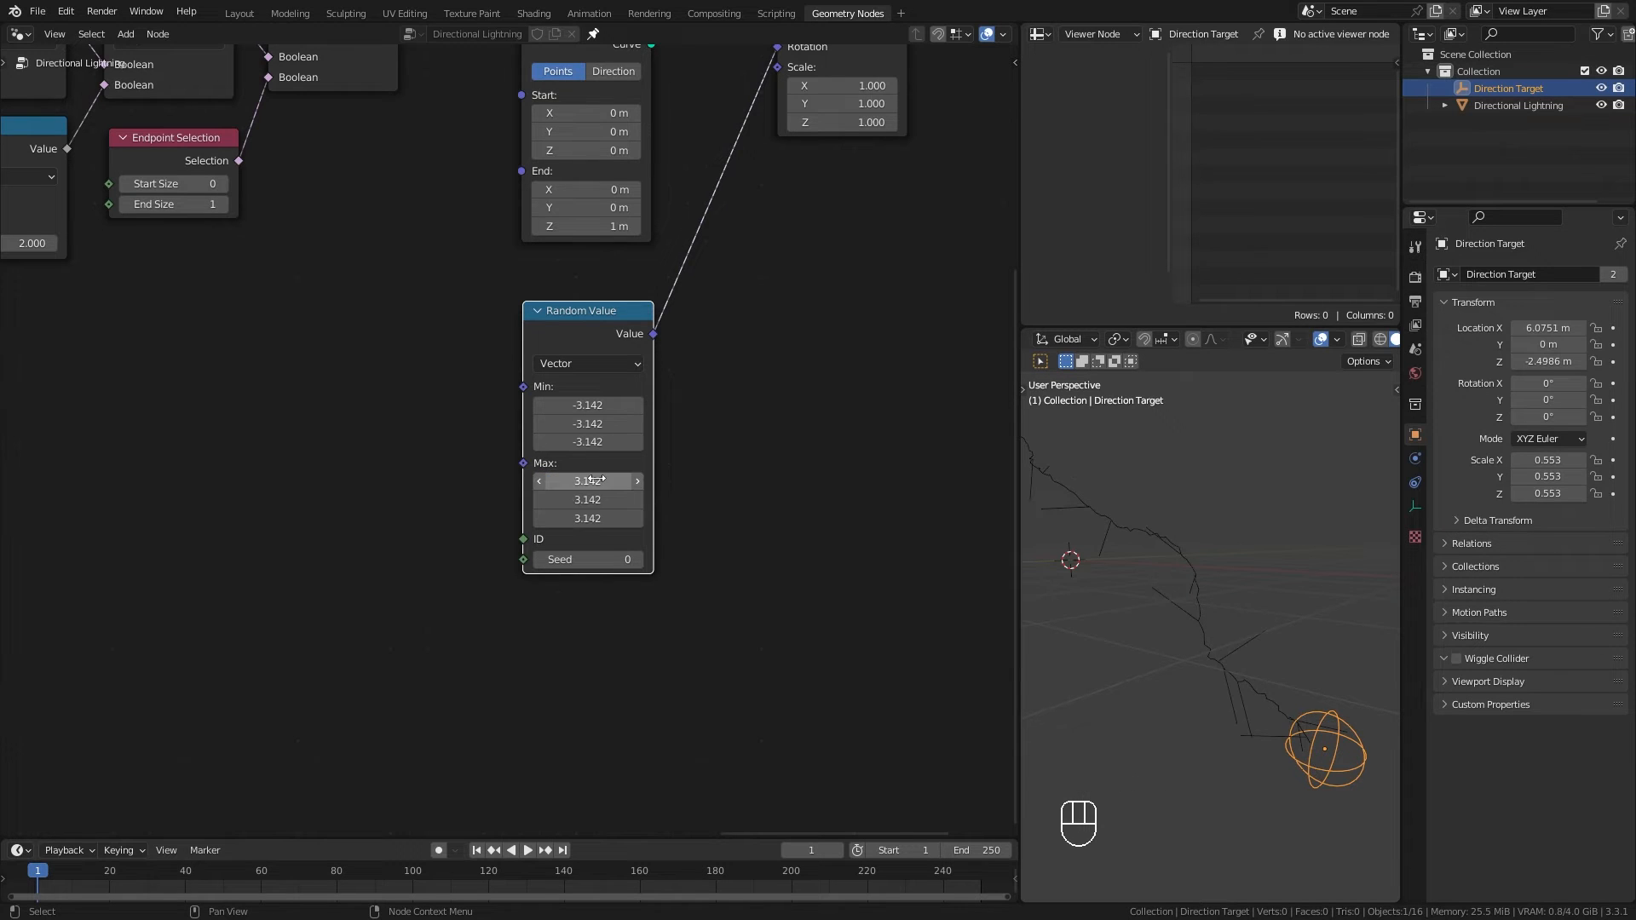
Step: Add an Align Euler to Vector node with its Rotation input fed by the vector Random Value node
scroll(661, 457, down, 3)
drag(581, 381, 579, 381)
middle_drag(1074, 533, 1211, 590)
scroll(1265, 610, down, 1)
scroll(1265, 610, down, 1)
scroll(1210, 590, up, 2)
mouse_move(1241, 682)
middle_down()
mouse_move(1205, 723)
mouse_move(1153, 737)
mouse_move(1234, 694)
middle_up()
drag(572, 408, 677, 407)
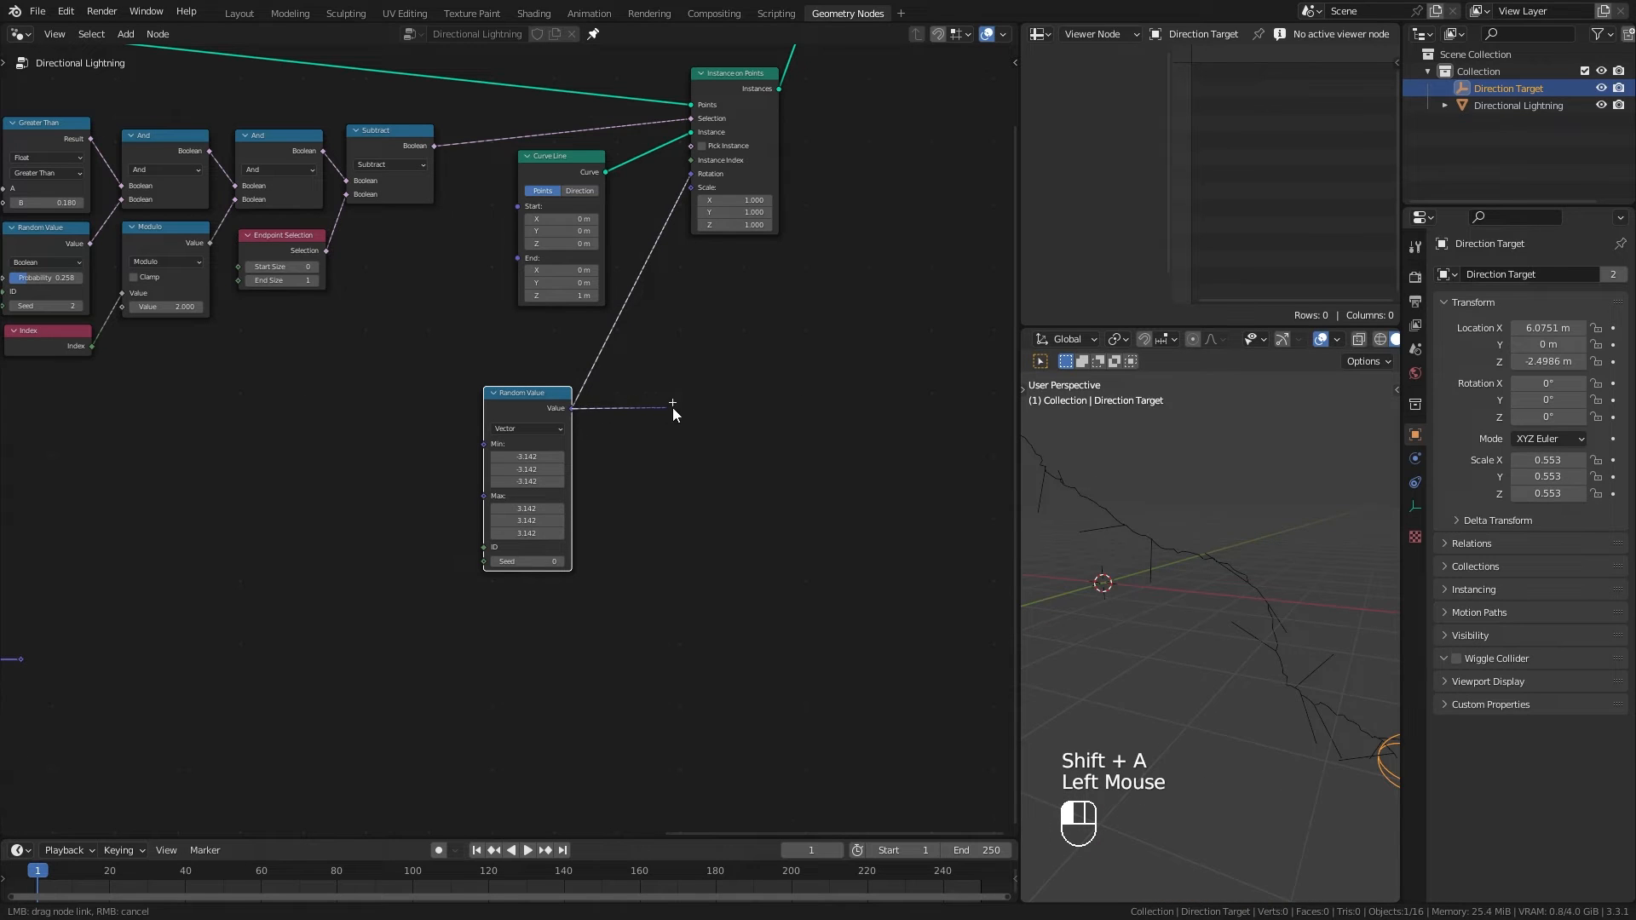
text(ali)
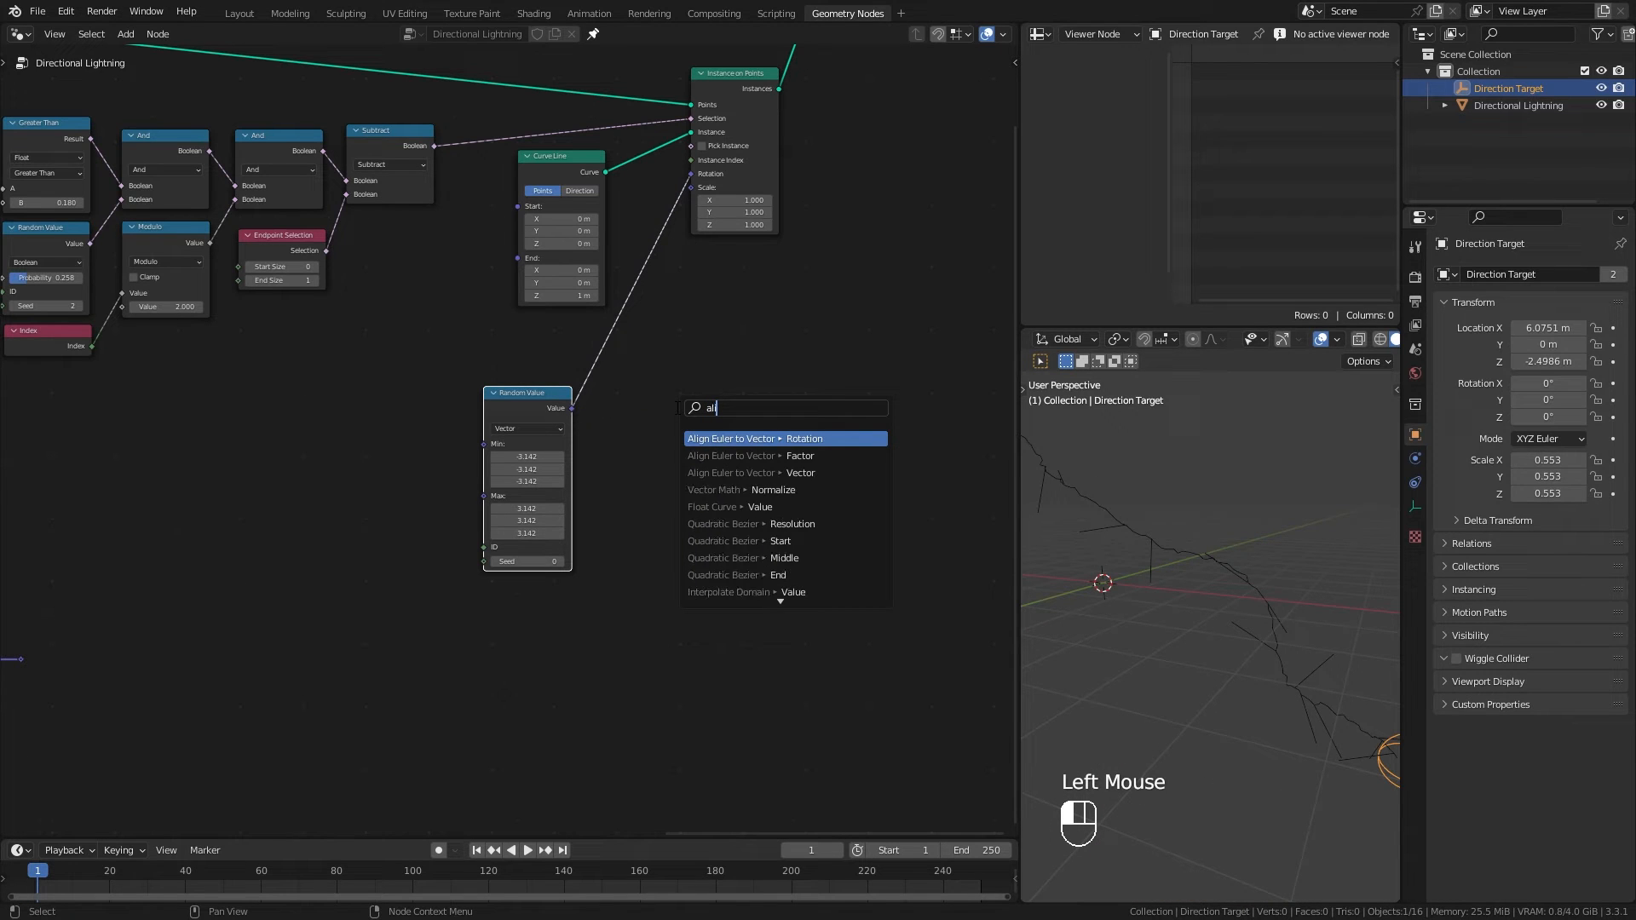
click(752, 438)
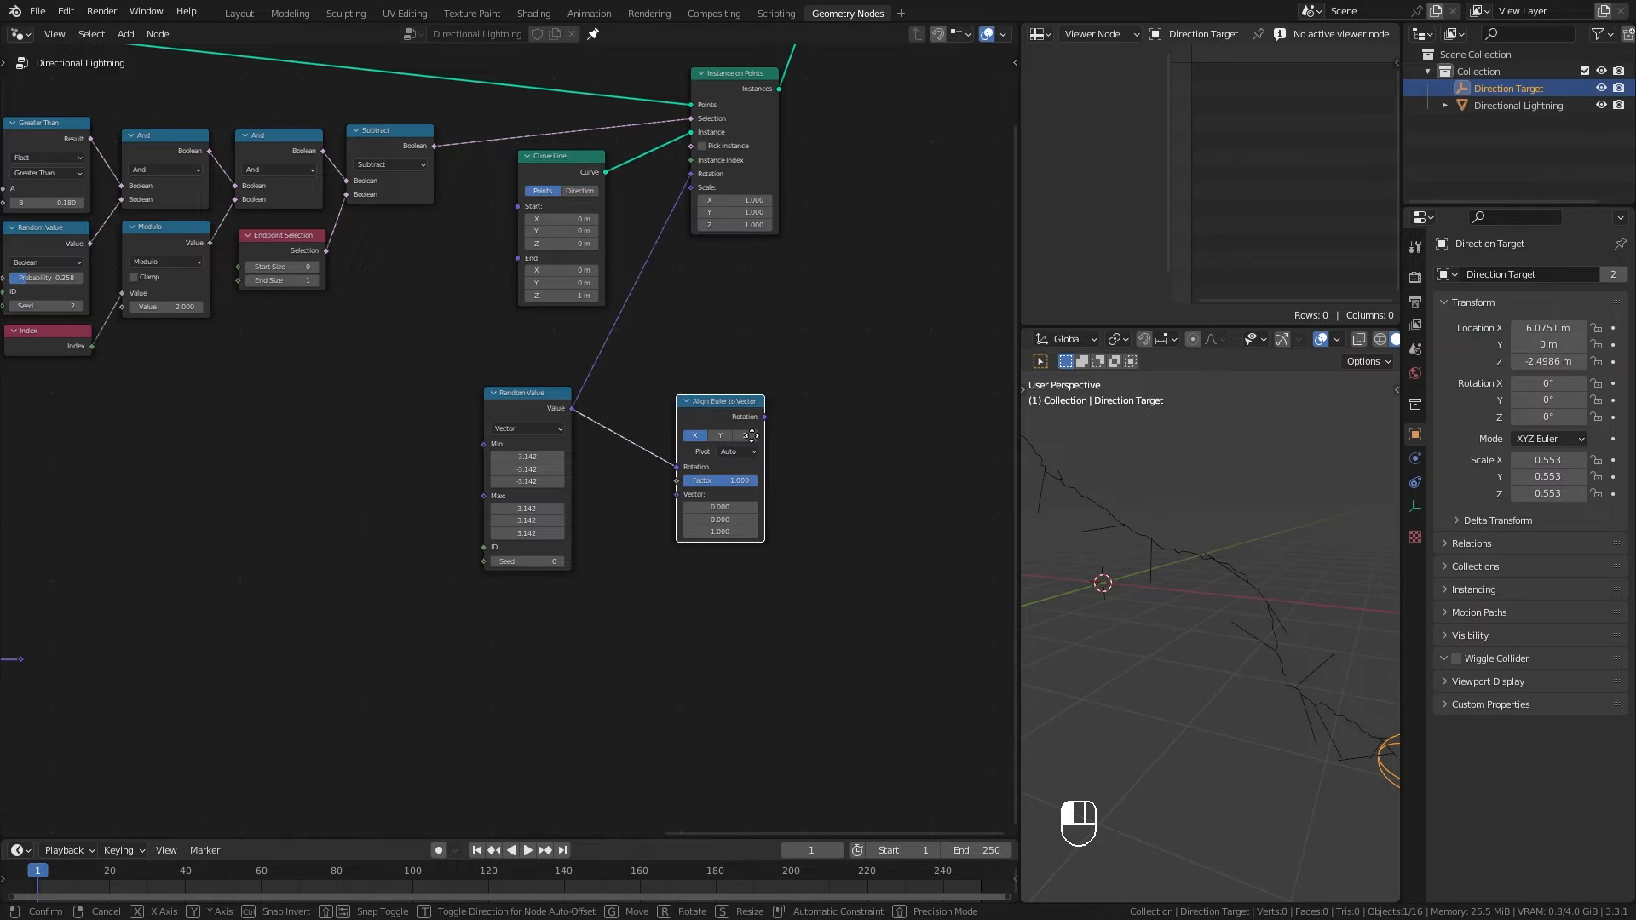
click(684, 418)
scroll(765, 443, up, 1)
middle_click(765, 443)
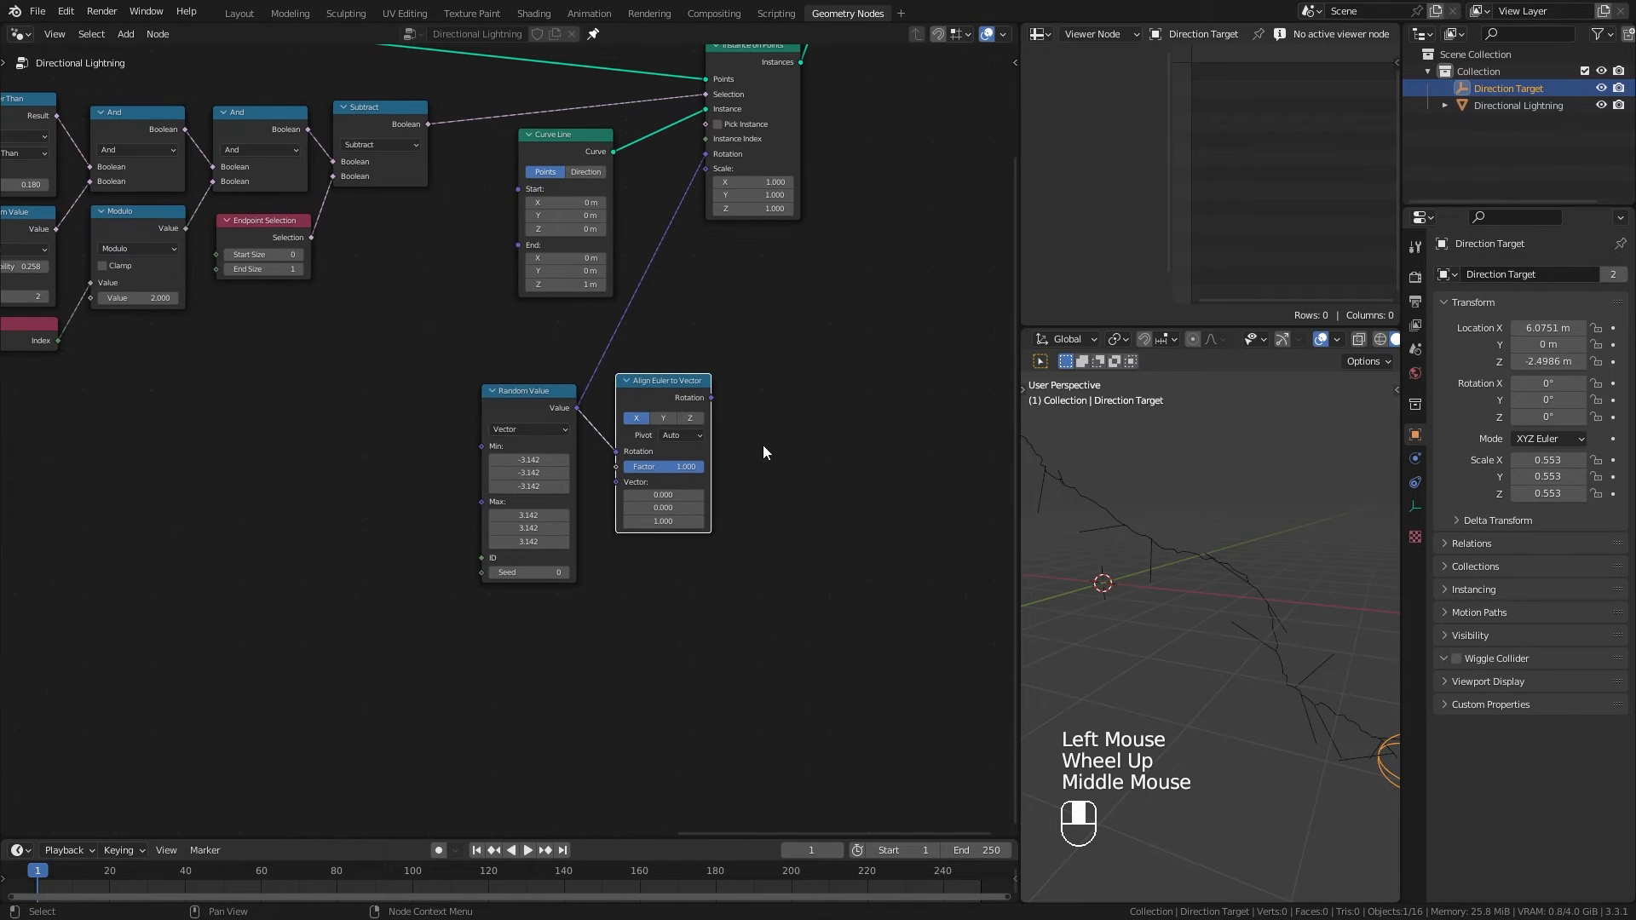
Step: Set Align Euler to Vector's axis to Z and connect its Rotation output to Instance on Points' Rotation
drag(545, 408, 471, 412)
scroll(693, 494, up, 2)
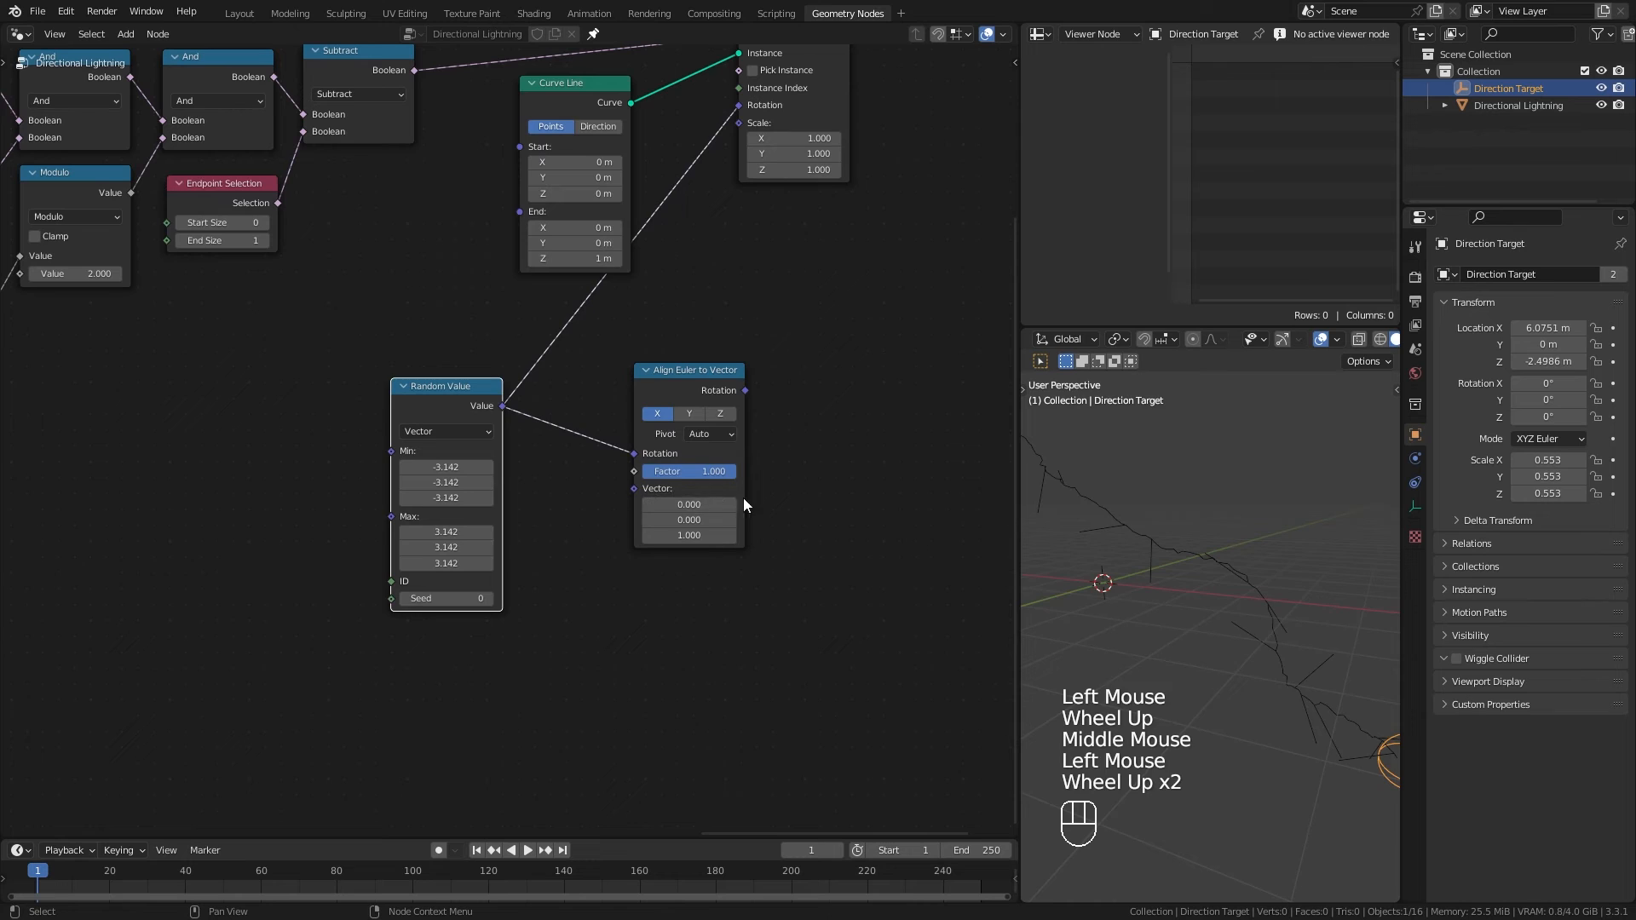
middle_drag(694, 495, 680, 489)
click(679, 405)
click(704, 388)
drag(701, 381, 738, 103)
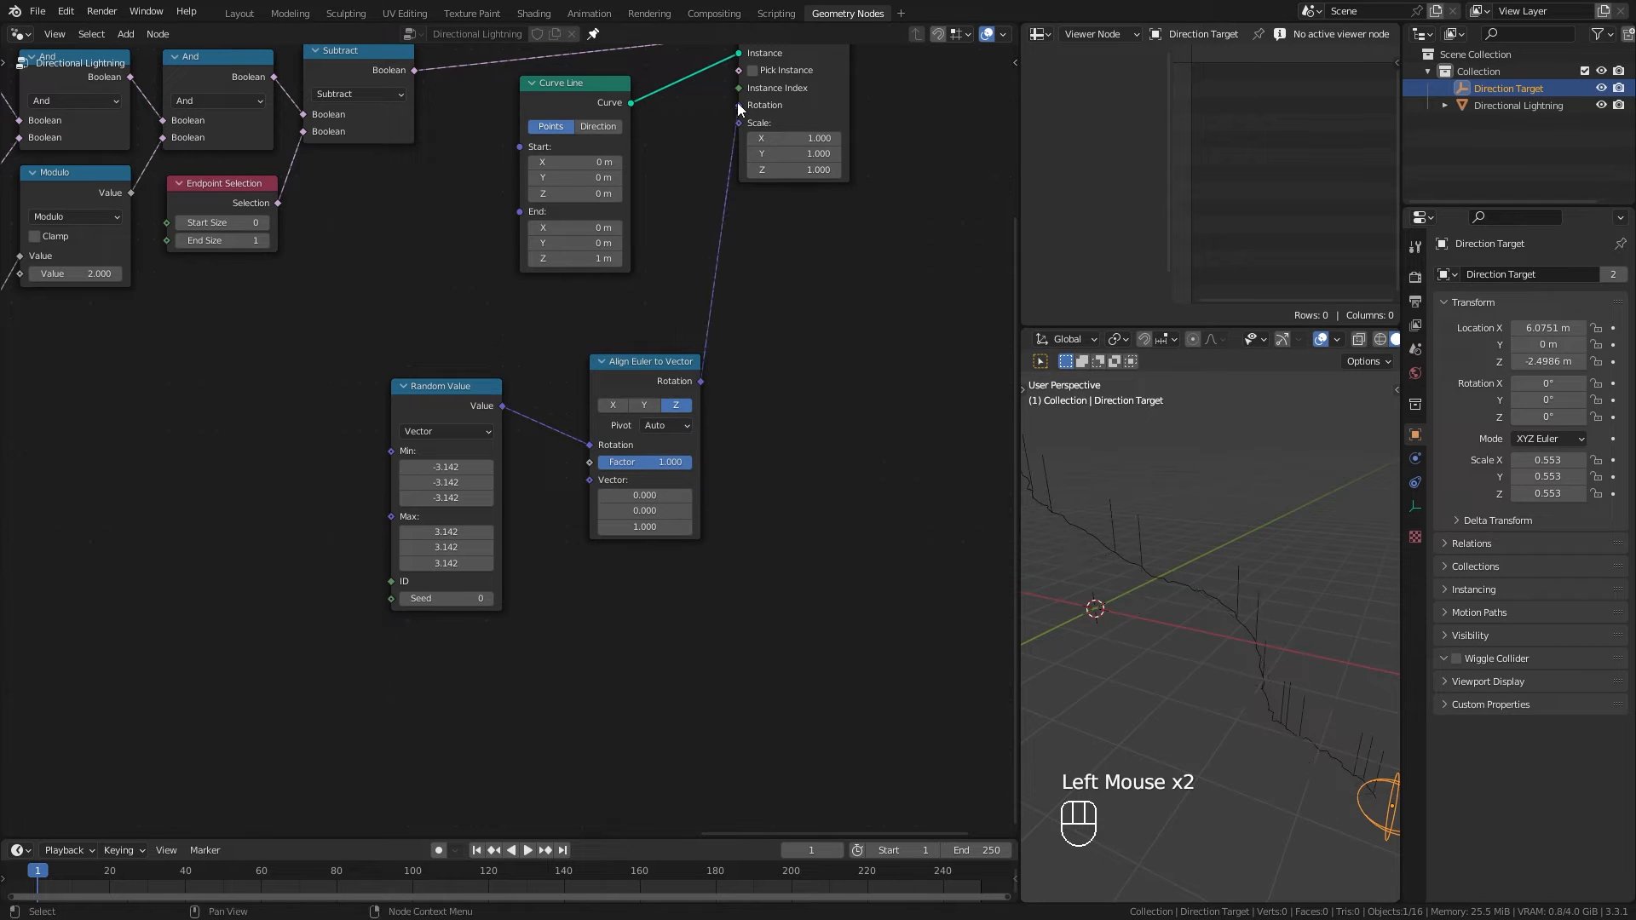
scroll(588, 522, down, 3)
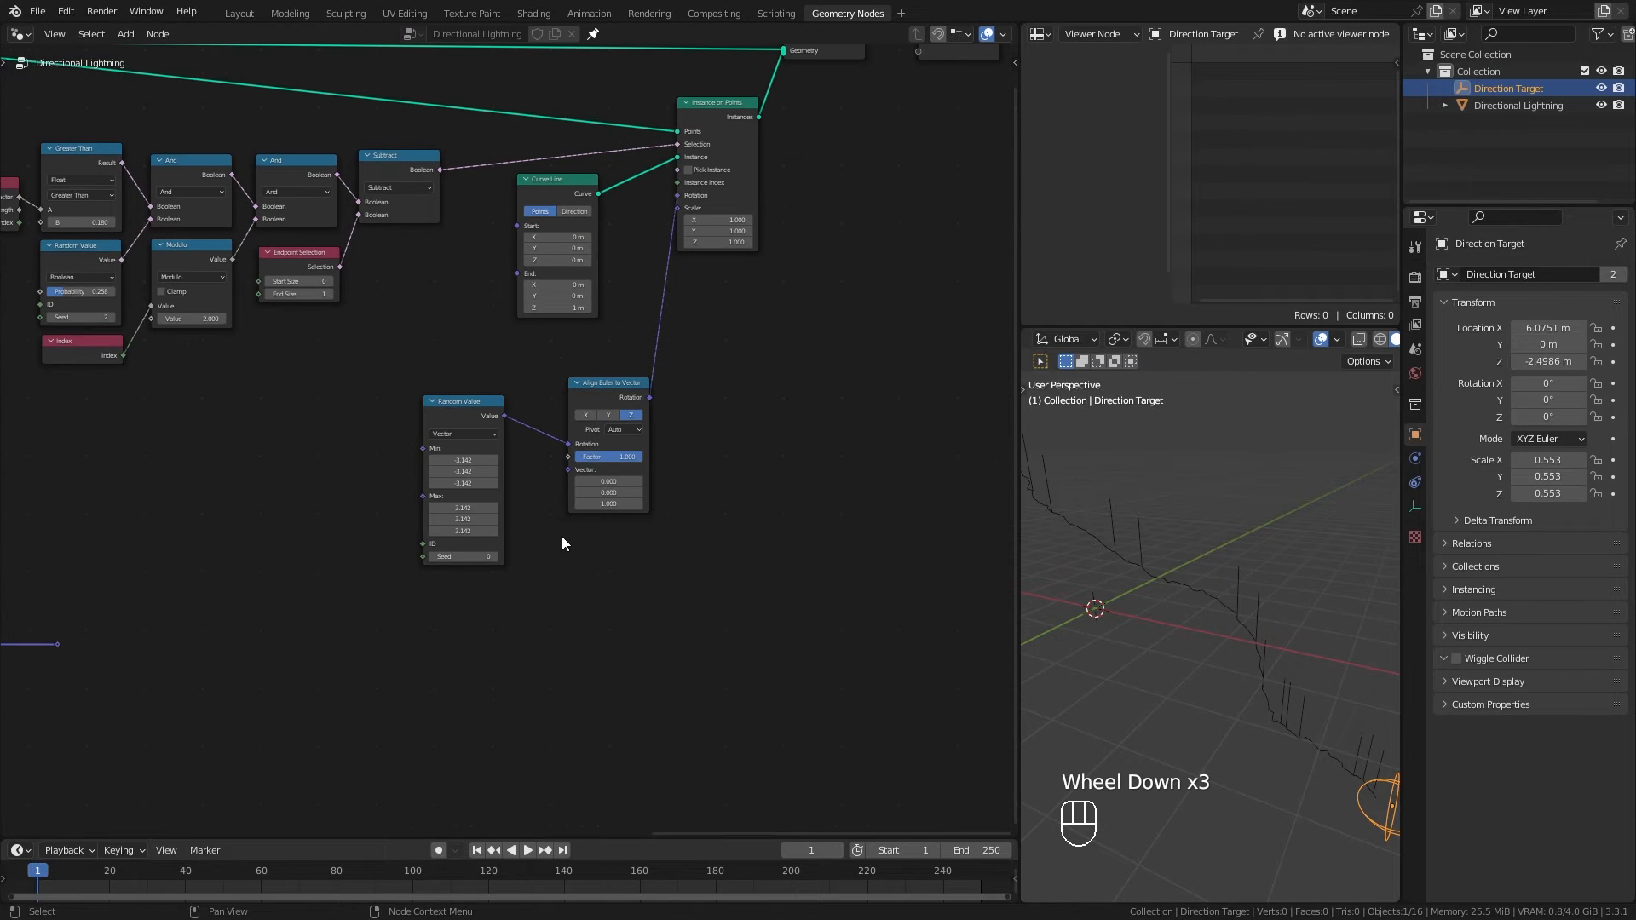
Step: Try the Align Euler to Vector node's Factor at 0 and return it to 1
middle_drag(563, 536, 642, 501)
scroll(1226, 673, down, 1)
mouse_move(1225, 674)
middle_down()
mouse_move(1182, 641)
mouse_move(1224, 653)
middle_up()
scroll(1102, 610, up, 2)
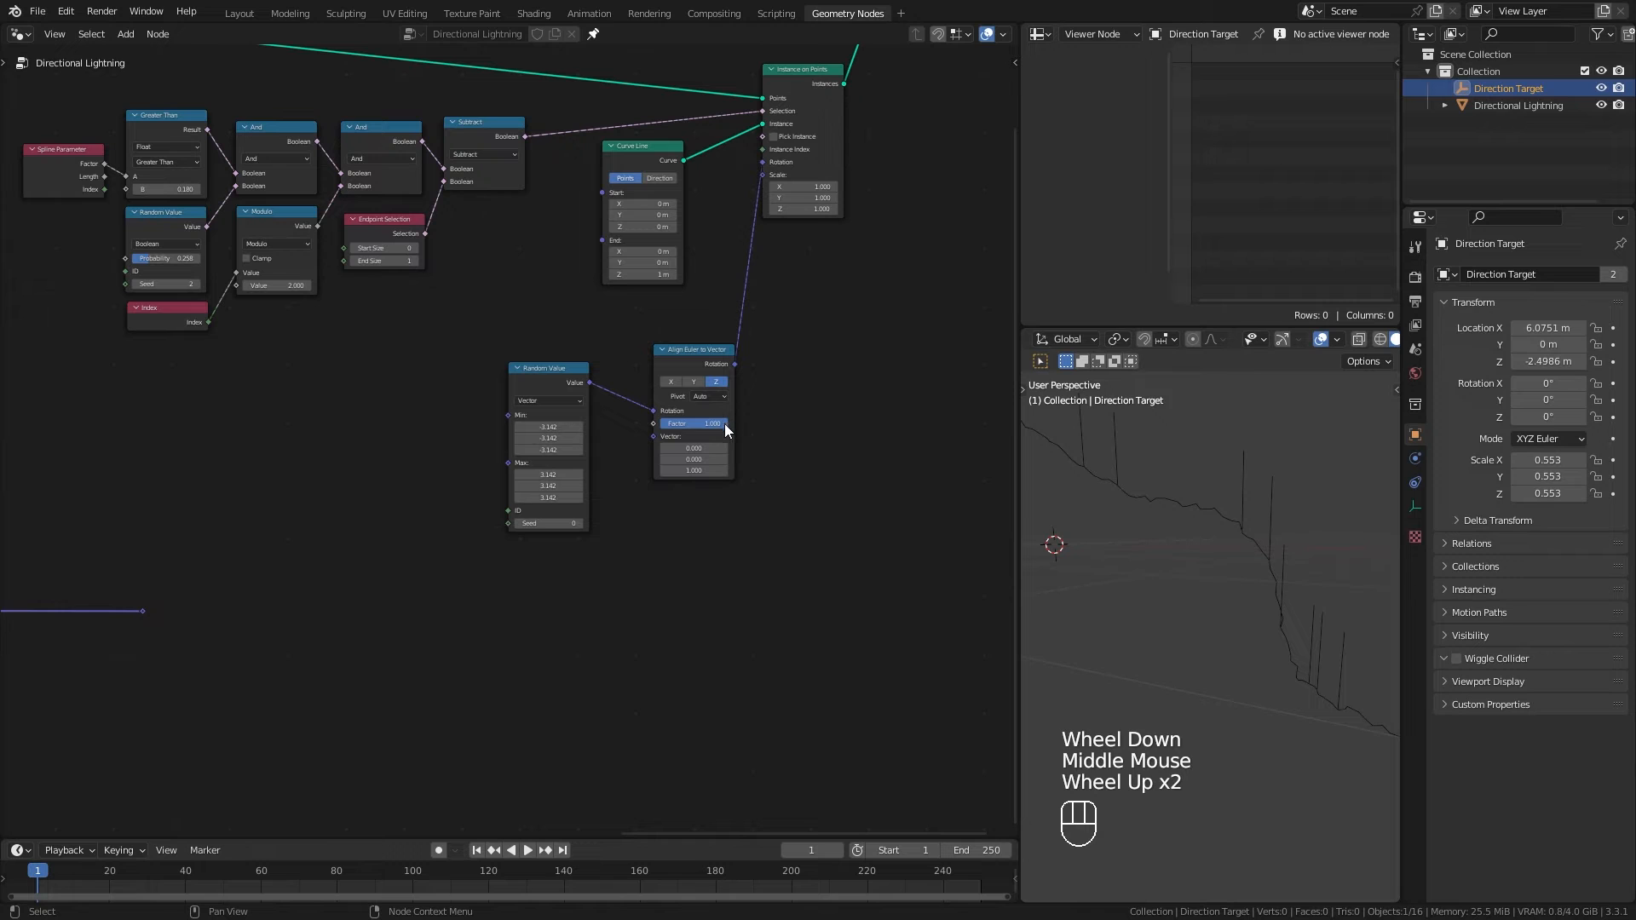
drag(727, 425, 701, 426)
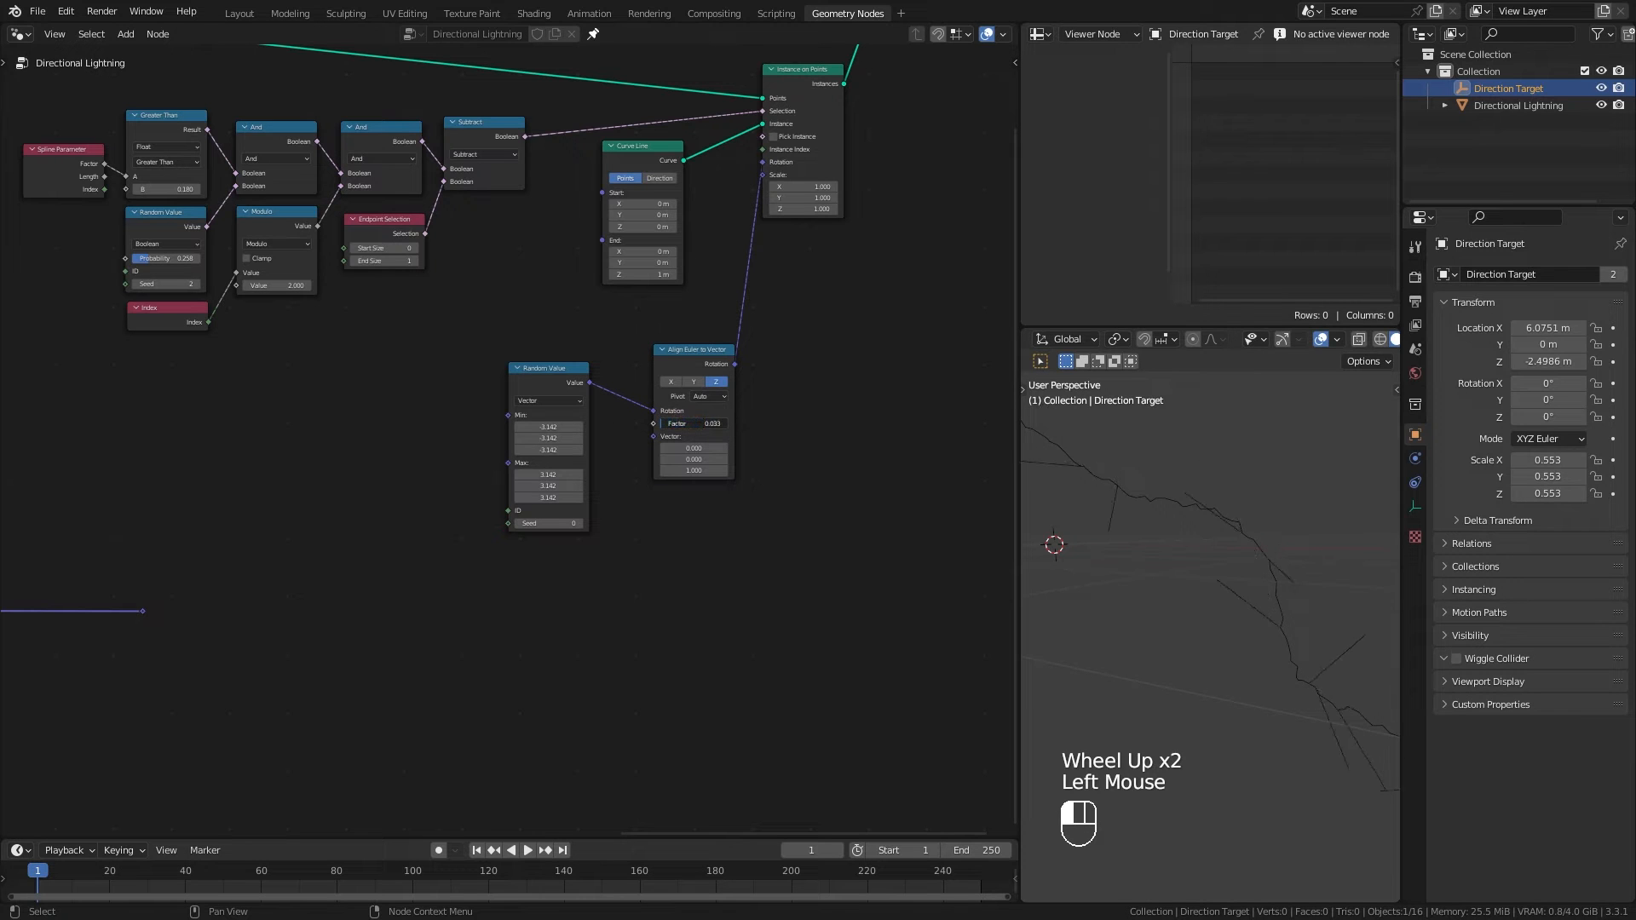
drag(540, 380, 549, 374)
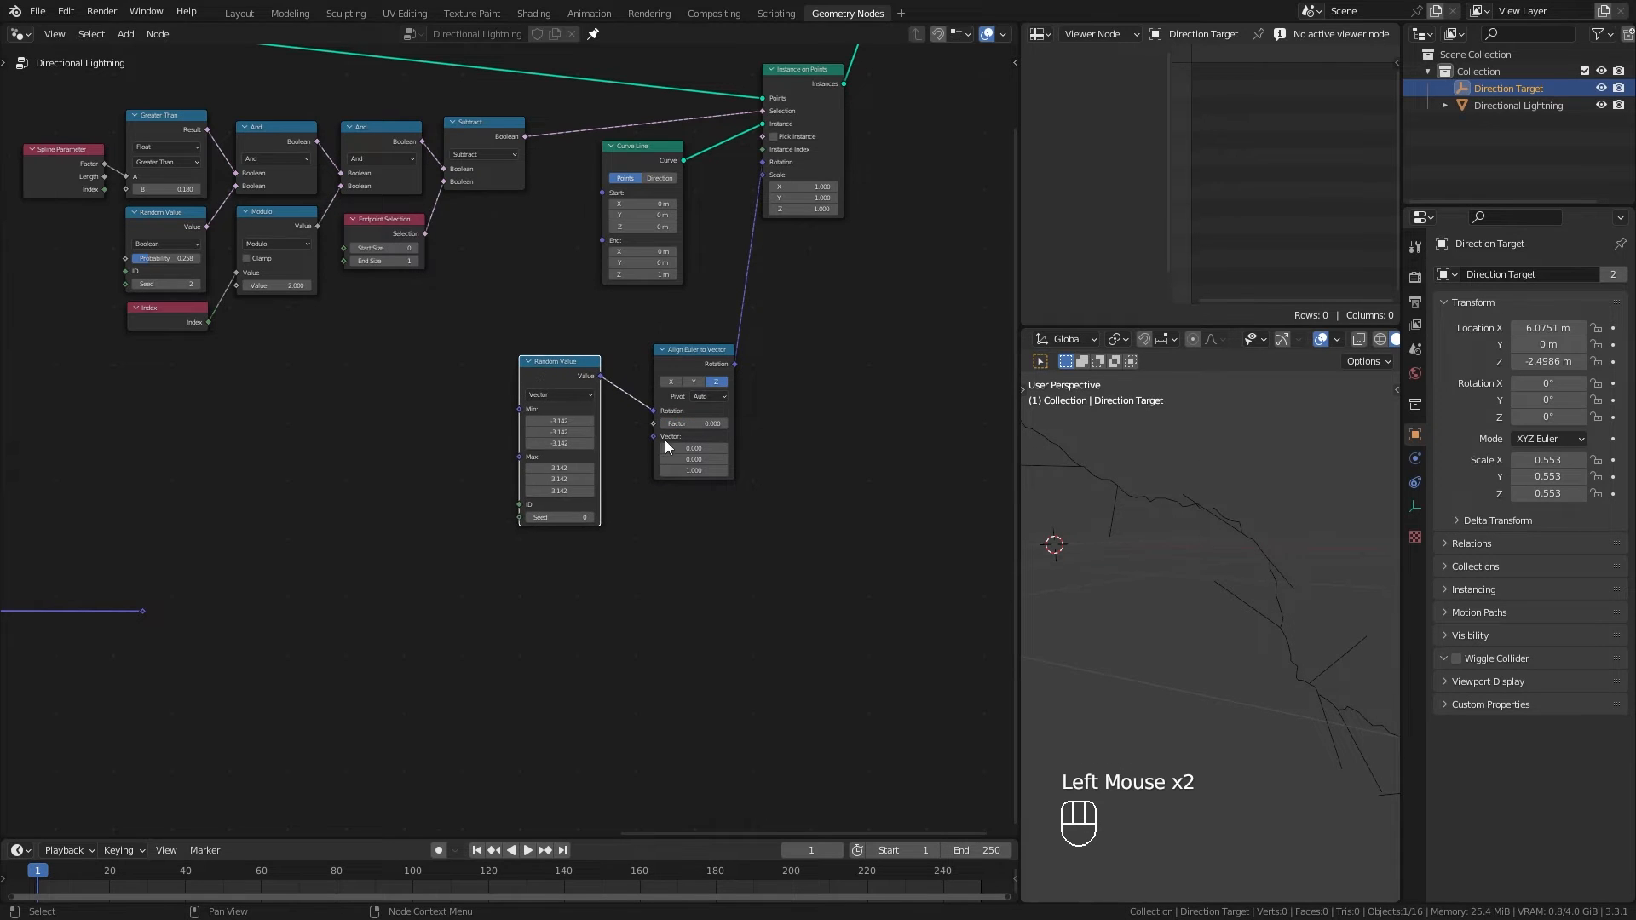
drag(668, 427, 729, 424)
drag(692, 362, 690, 360)
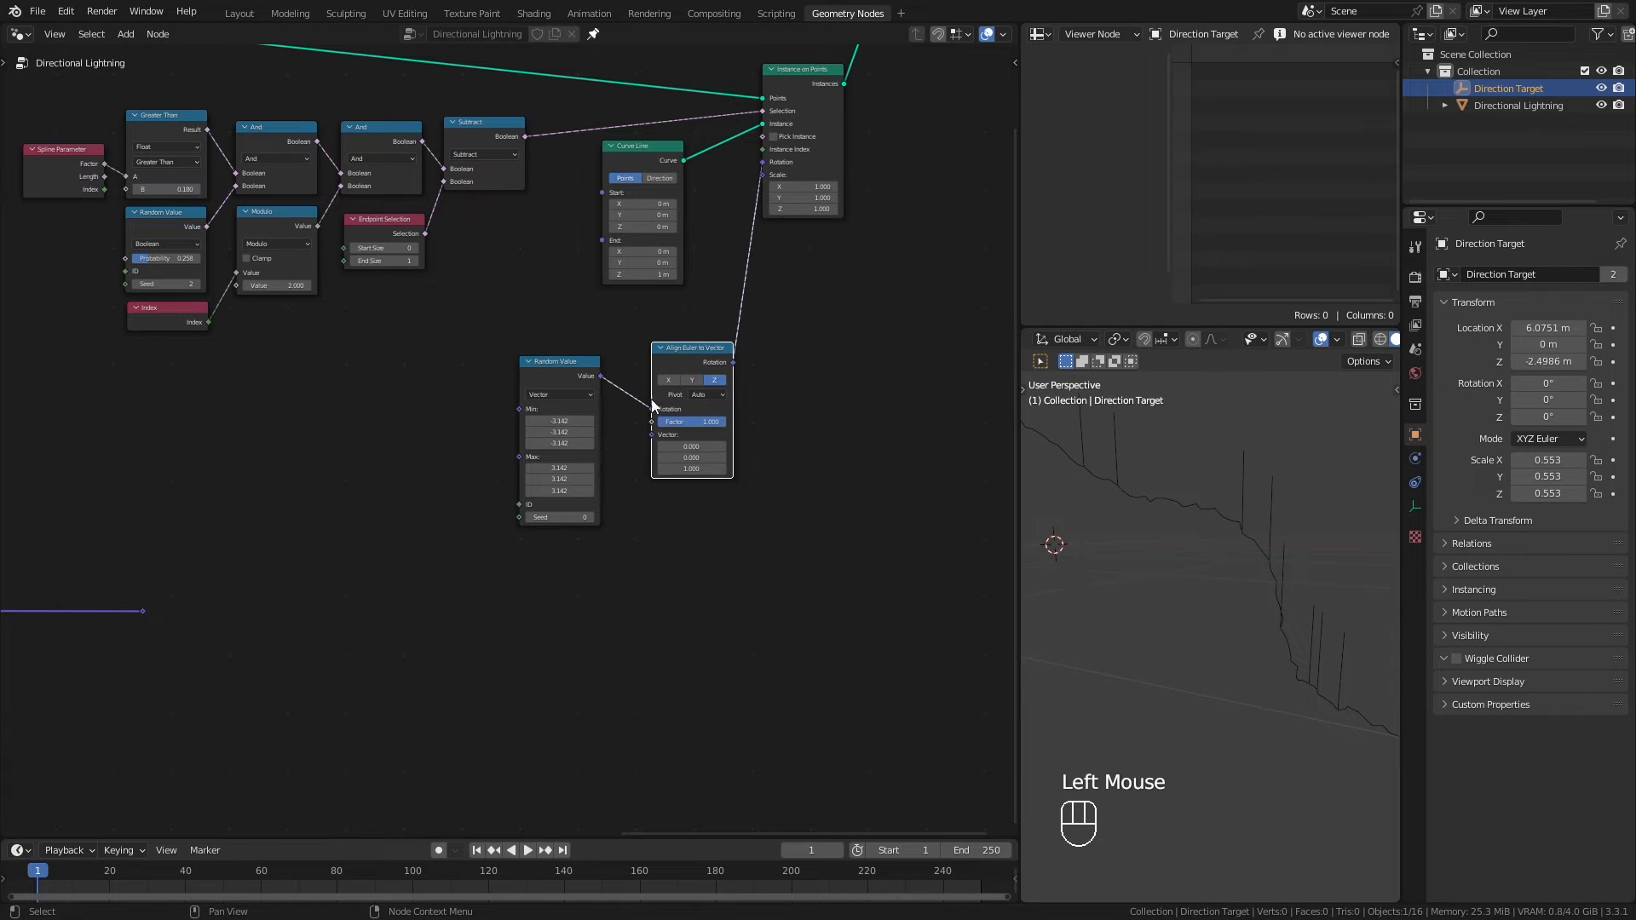
Step: Connect the direction vector reroute to Align Euler to Vector's Vector input and move the reroute closer to that node
drag(137, 613, 650, 437)
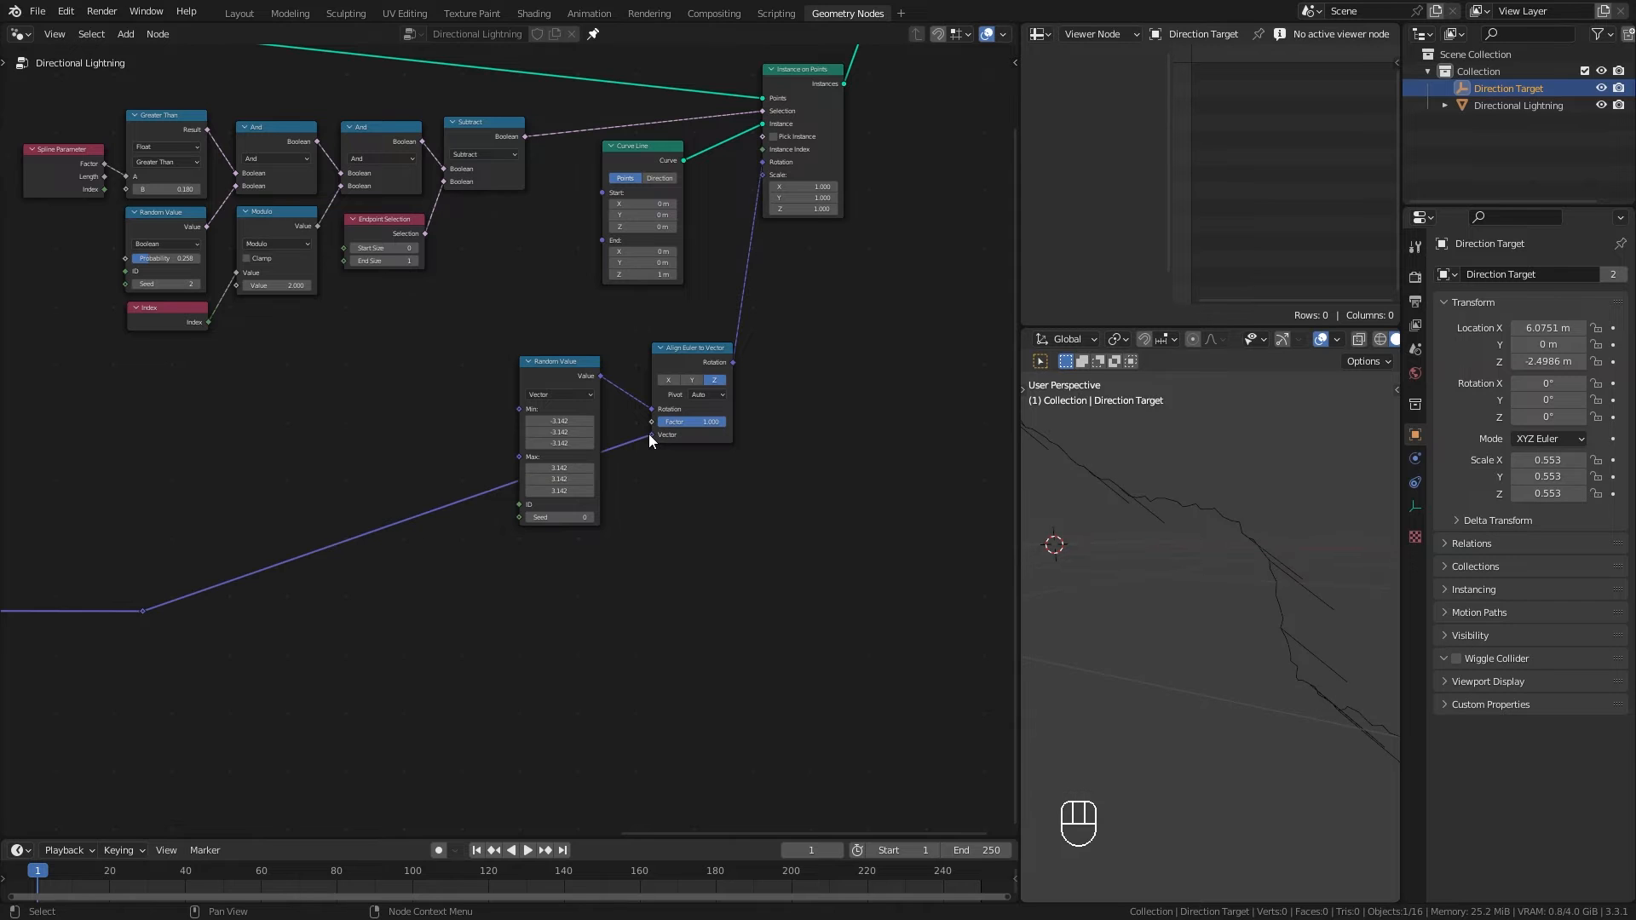
scroll(344, 625, down, 3)
click(261, 558)
key(g)
click(626, 566)
Step: Lower Align Euler to Vector's Factor to about 0.283 and place the rotation Random Value node nearer to it
mouse_move(616, 448)
mouse_down()
mouse_move(578, 449)
mouse_move(663, 448)
mouse_move(610, 448)
mouse_up()
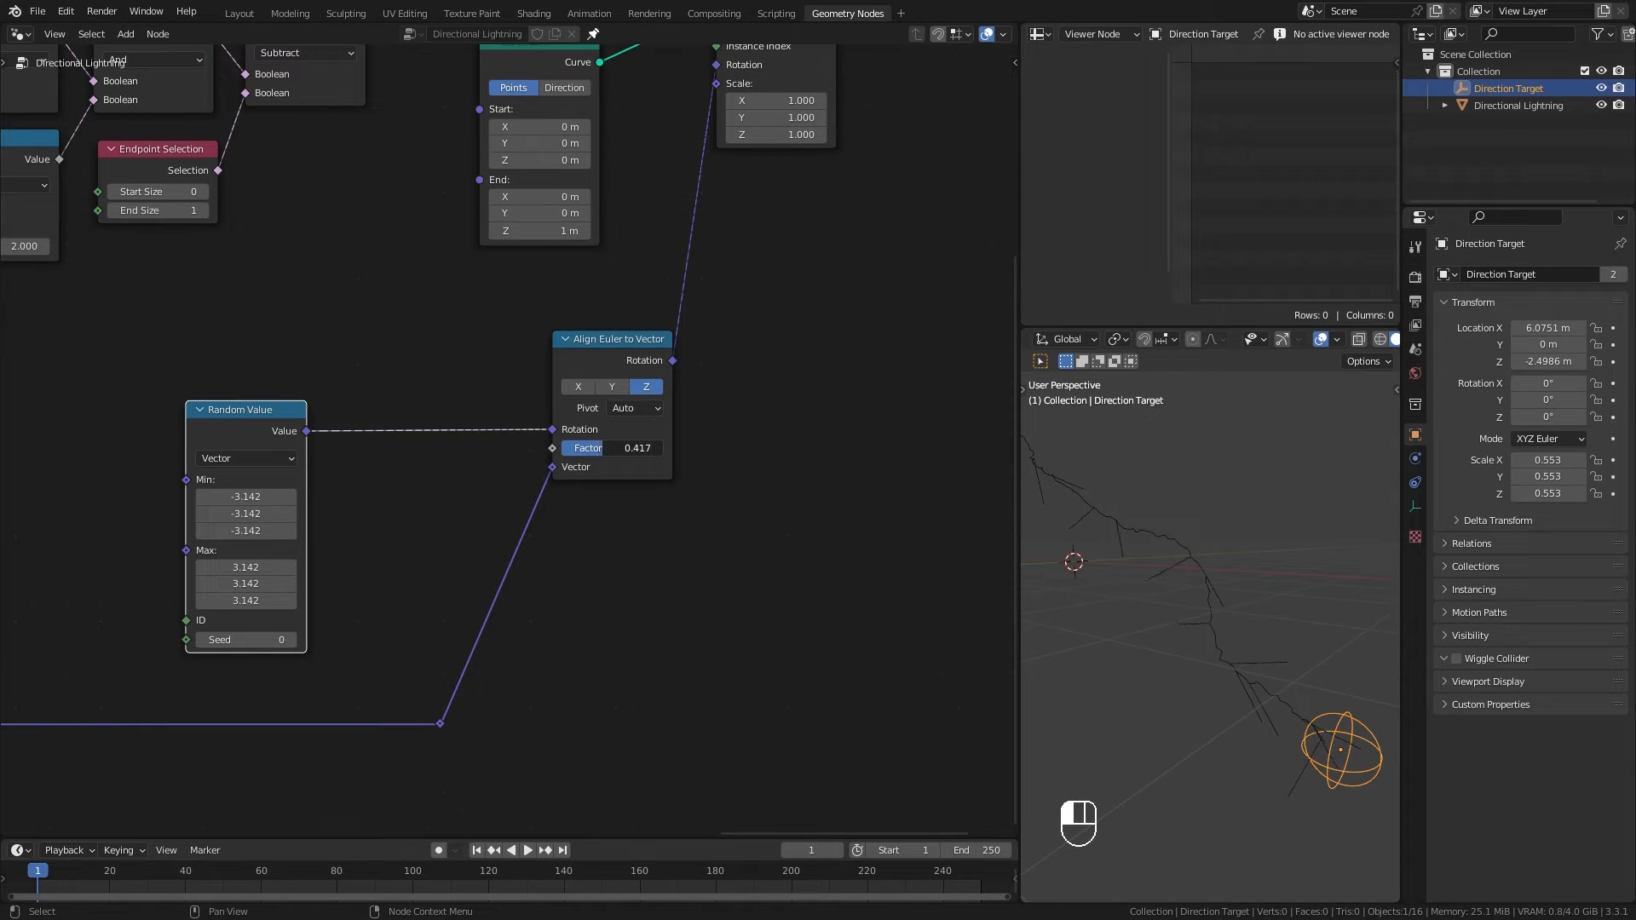
scroll(1152, 581, down, 2)
mouse_move(1152, 580)
middle_down()
mouse_move(1164, 622)
mouse_move(1049, 630)
mouse_move(1396, 596)
mouse_move(1162, 595)
middle_up()
scroll(1292, 672, up, 3)
middle_drag(1292, 672, 1242, 639)
scroll(1261, 661, down, 2)
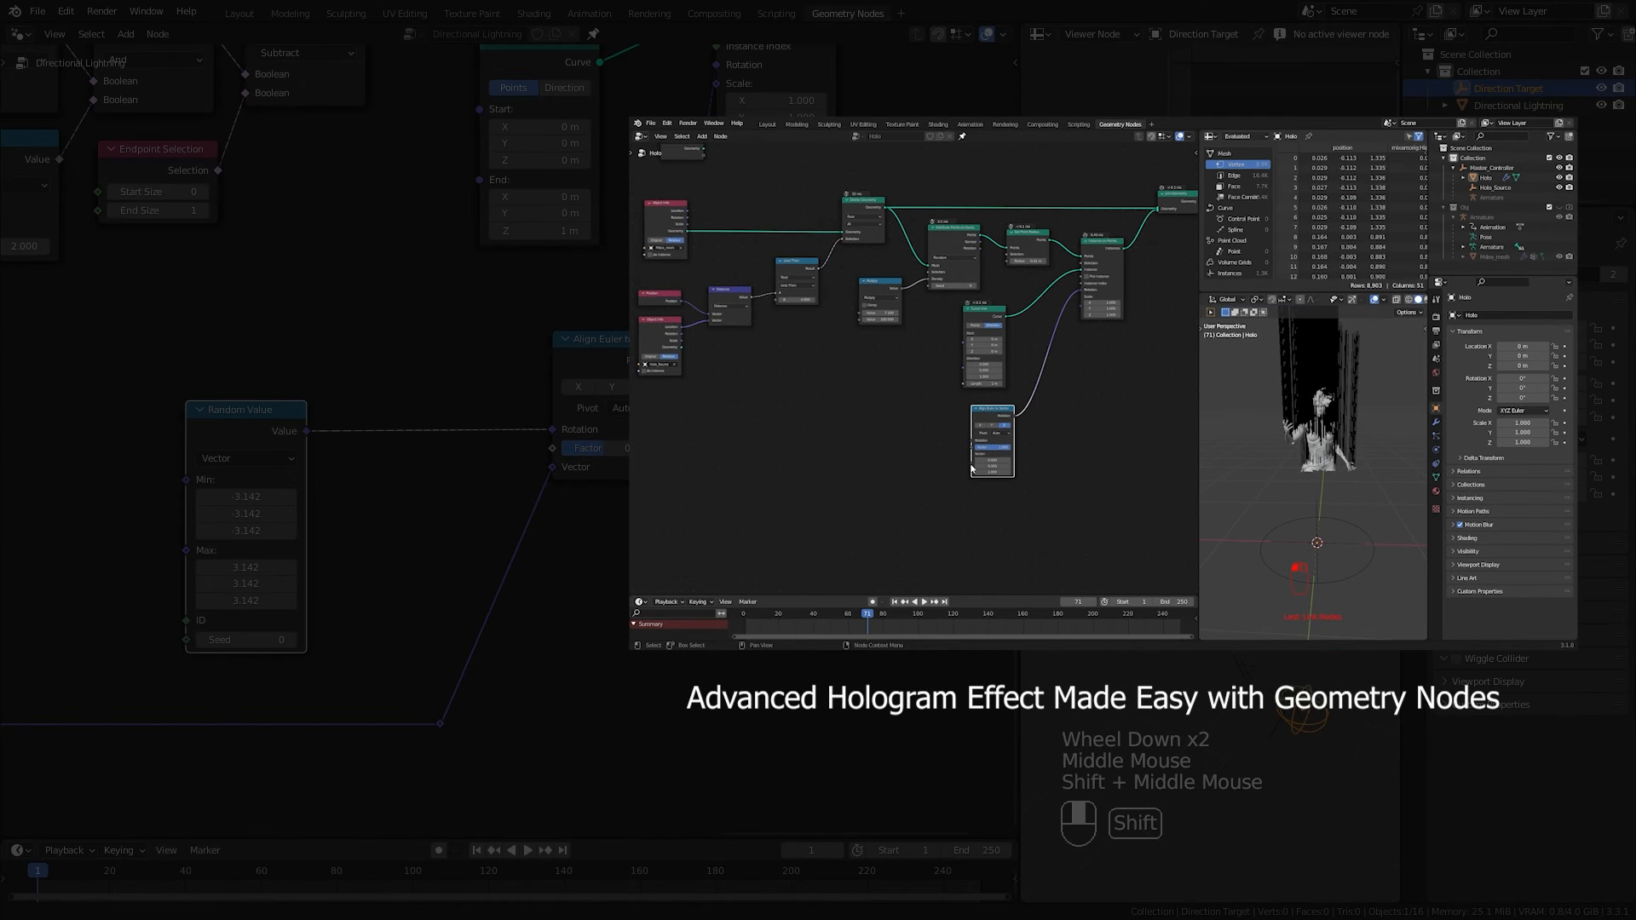
drag(266, 423, 349, 420)
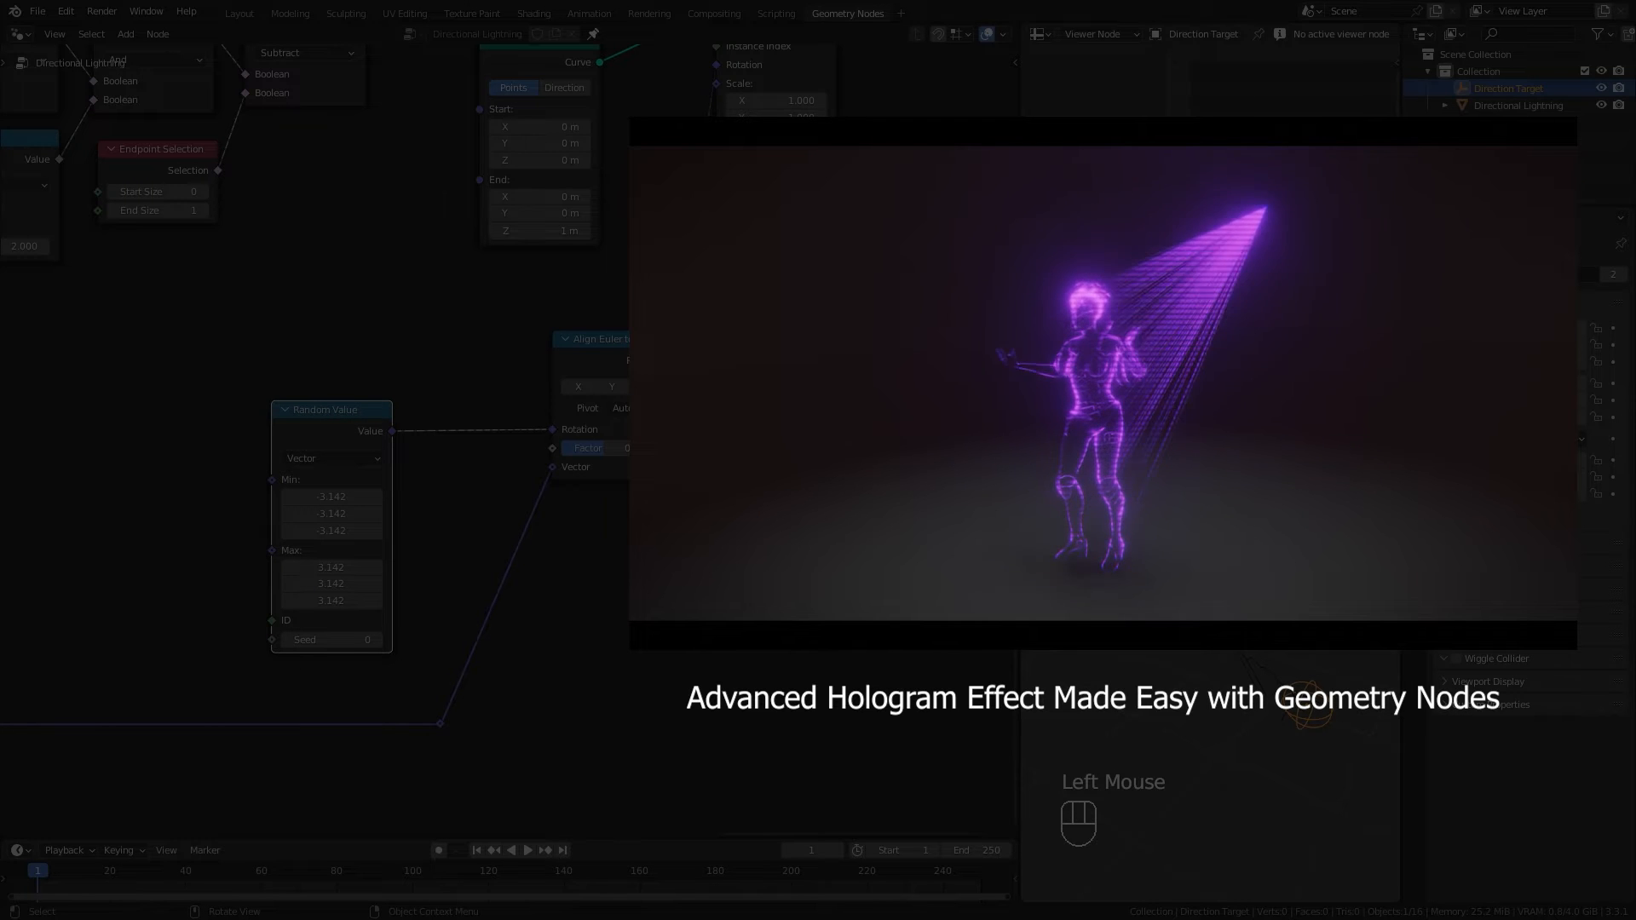
scroll(1246, 753, up, 2)
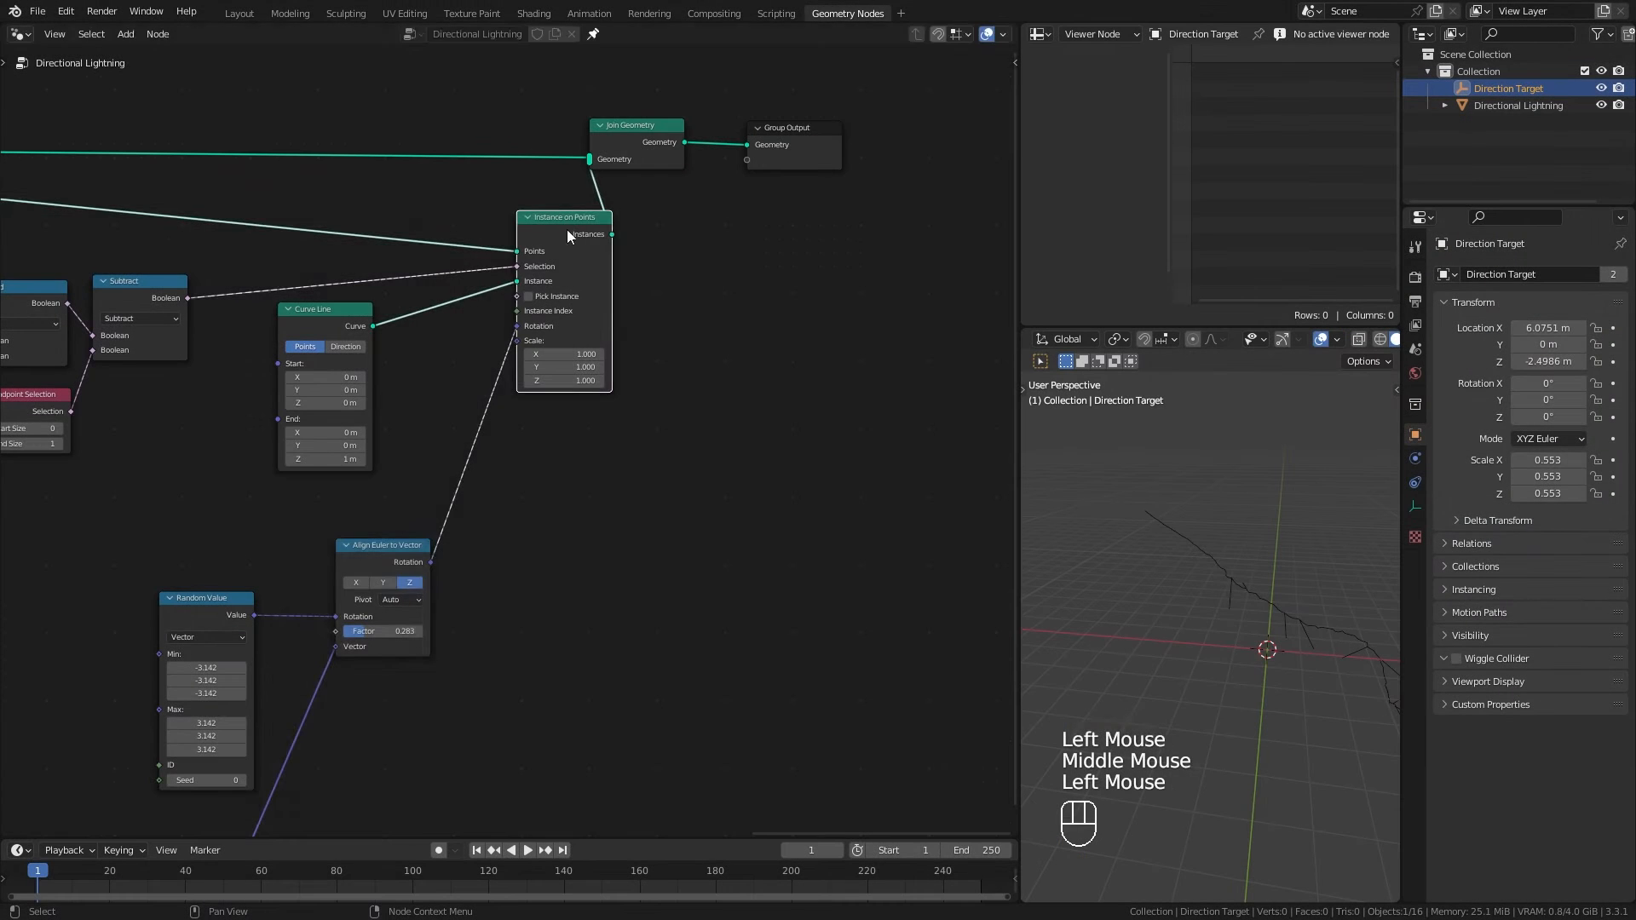
Step: Spread out the Align Euler to Vector, Join Geometry and Instance on Points nodes to make room between them
drag(394, 566, 364, 560)
drag(622, 82, 1117, 151)
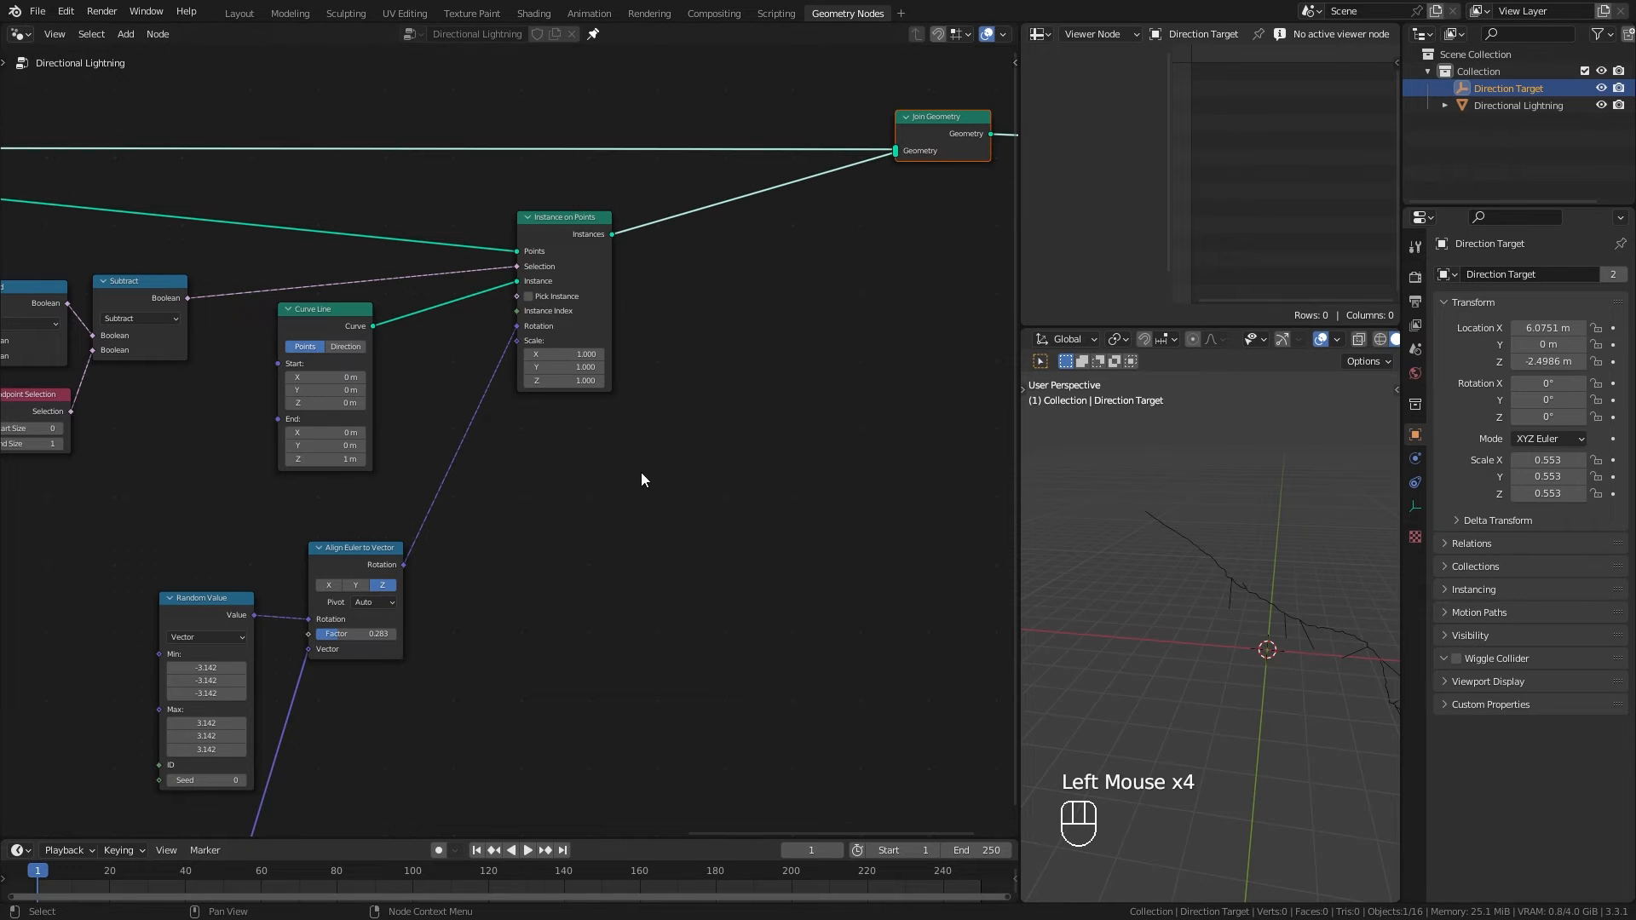
drag(573, 220, 582, 219)
Step: Add a Random Value node feeding Instance on Points' Scale input and place it below that node
drag(526, 339, 617, 557)
text(rand)
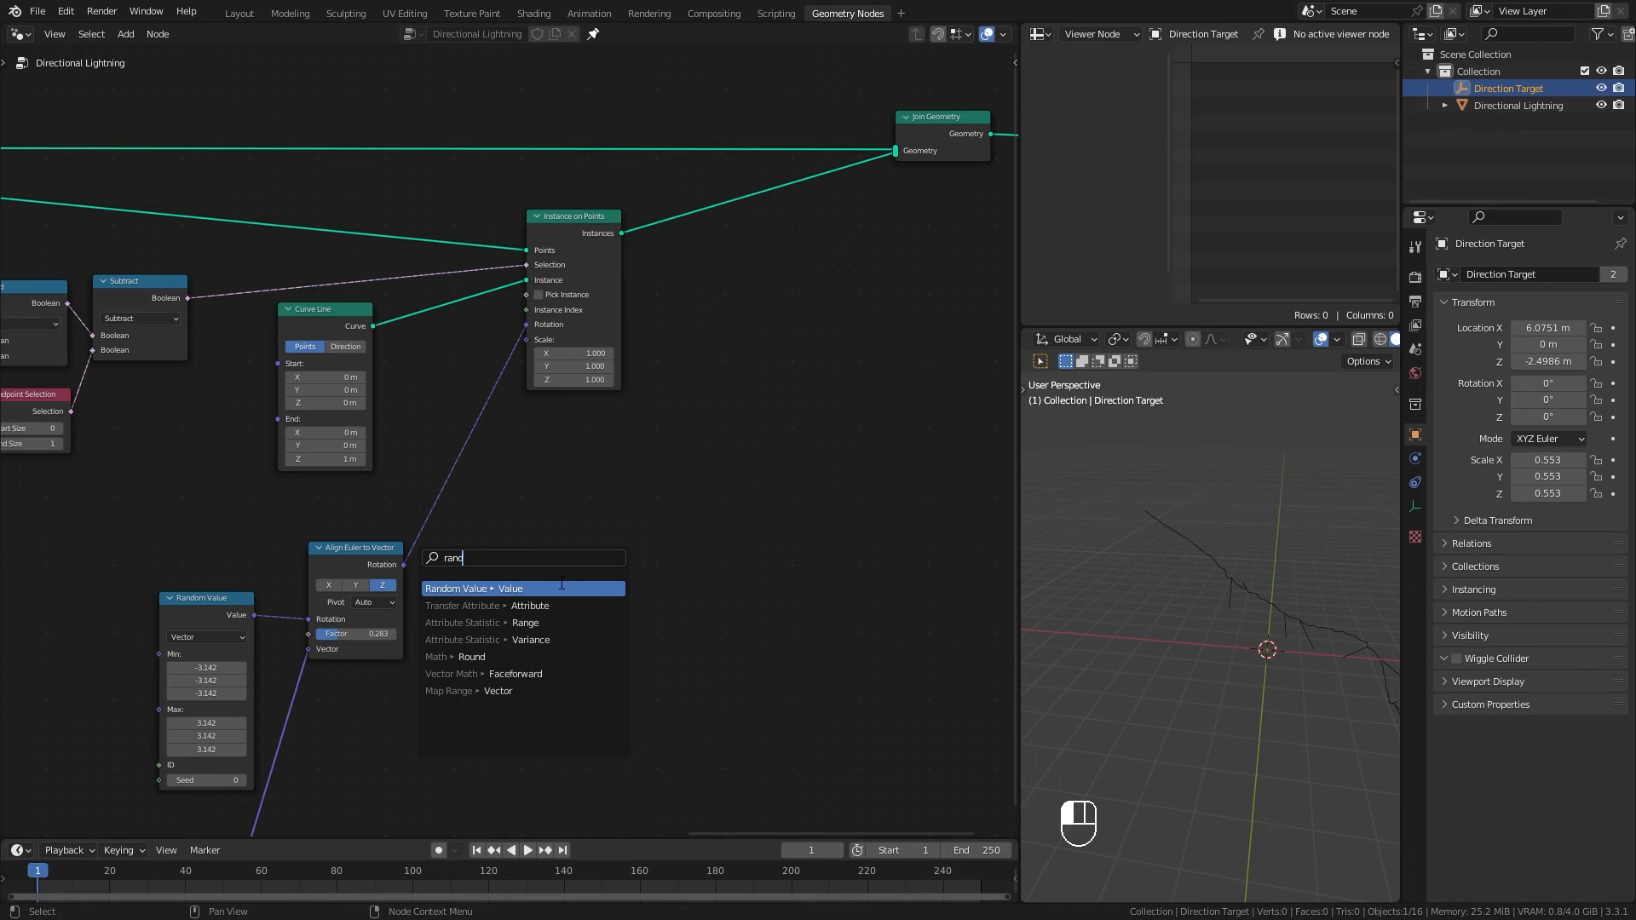
click(562, 588)
click(560, 437)
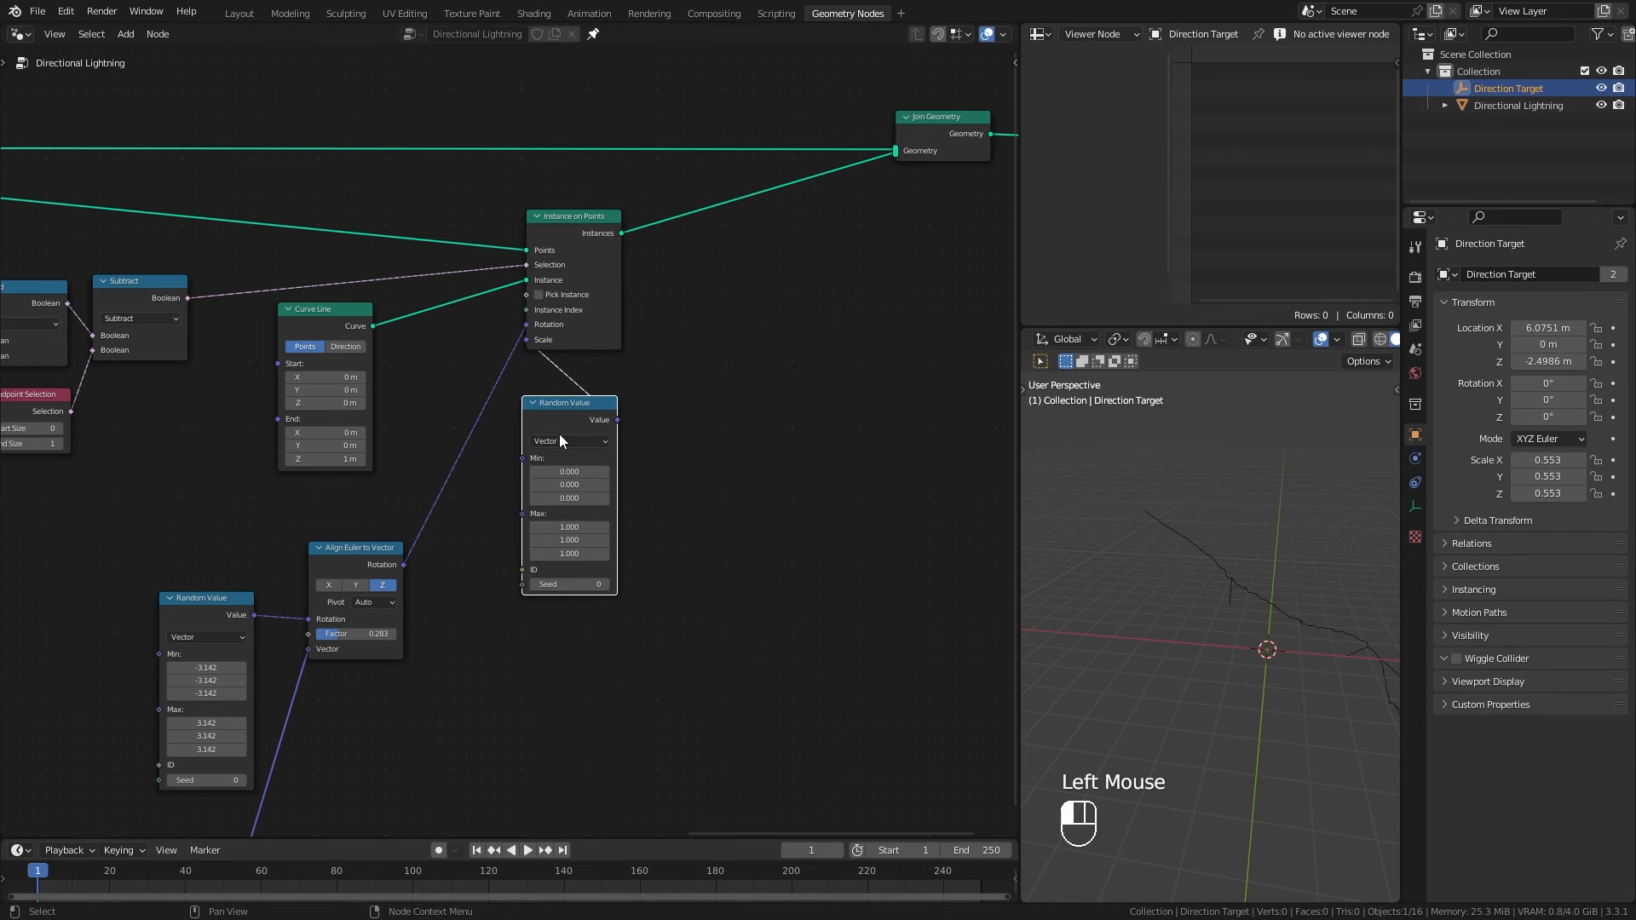
Step: Raise the Probability of the Boolean Random Value node in the branch selection to get more sub-branches
shift+middle_drag(1232, 738, 1233, 704)
scroll(1180, 699, up, 2)
middle_drag(124, 504, 617, 503)
drag(244, 439, 282, 440)
shift+middle_drag(1222, 692, 1142, 706)
middle_drag(1185, 576, 1119, 627)
middle_drag(800, 690, 182, 653)
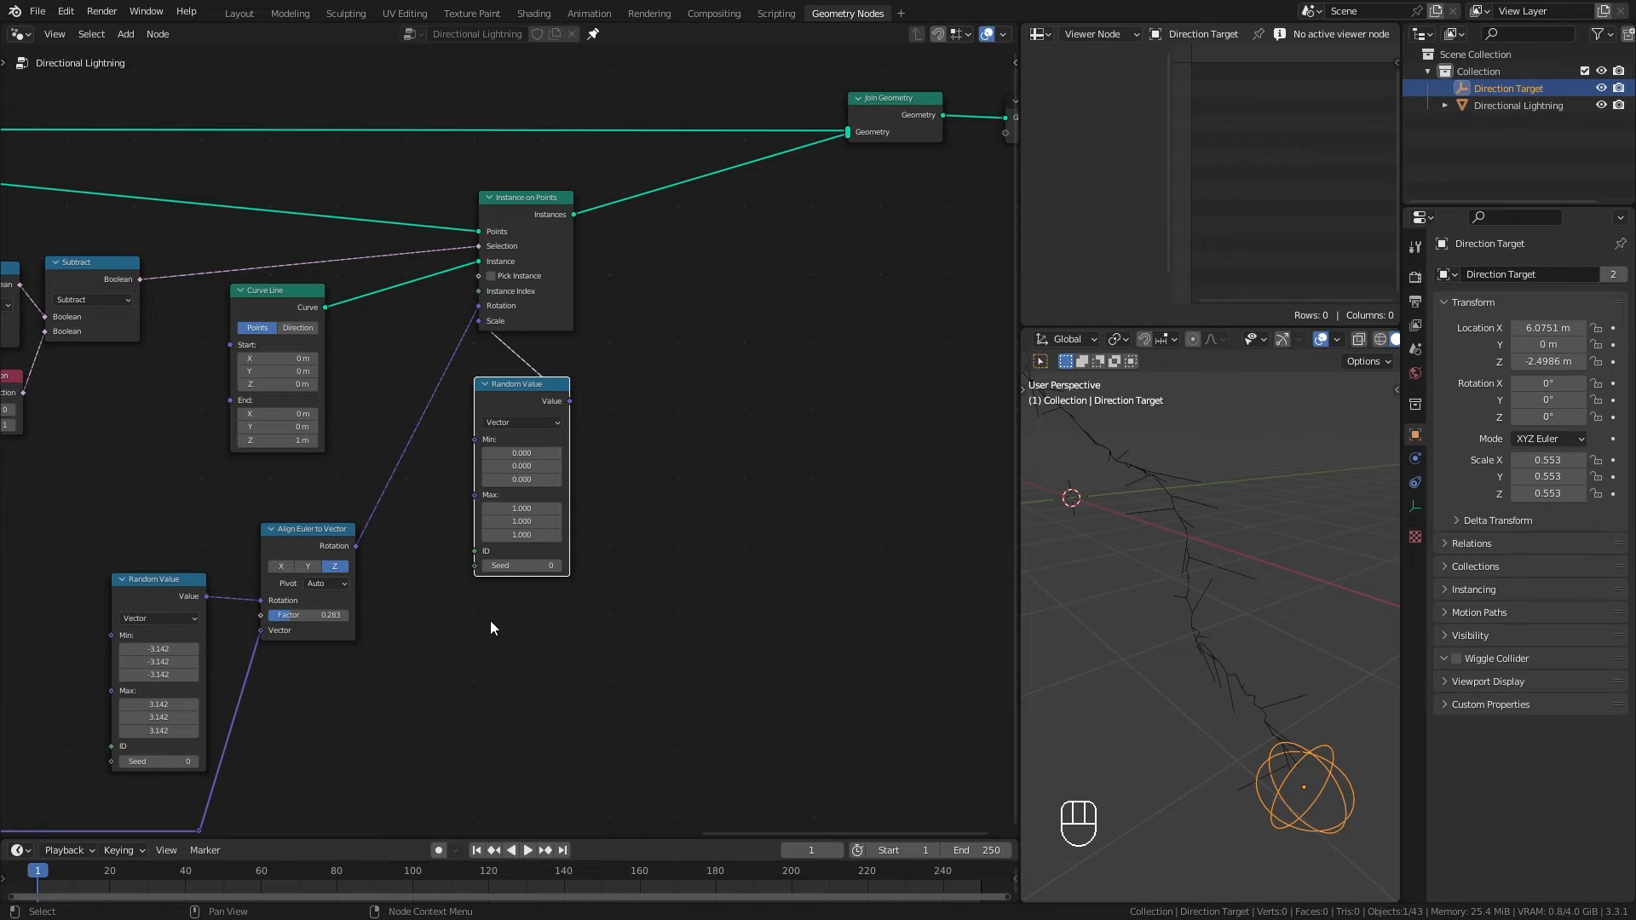
Step: Switch the scale Random Value node to Float and reconnect its Value output to Instance on Points' Scale
click(550, 422)
click(541, 438)
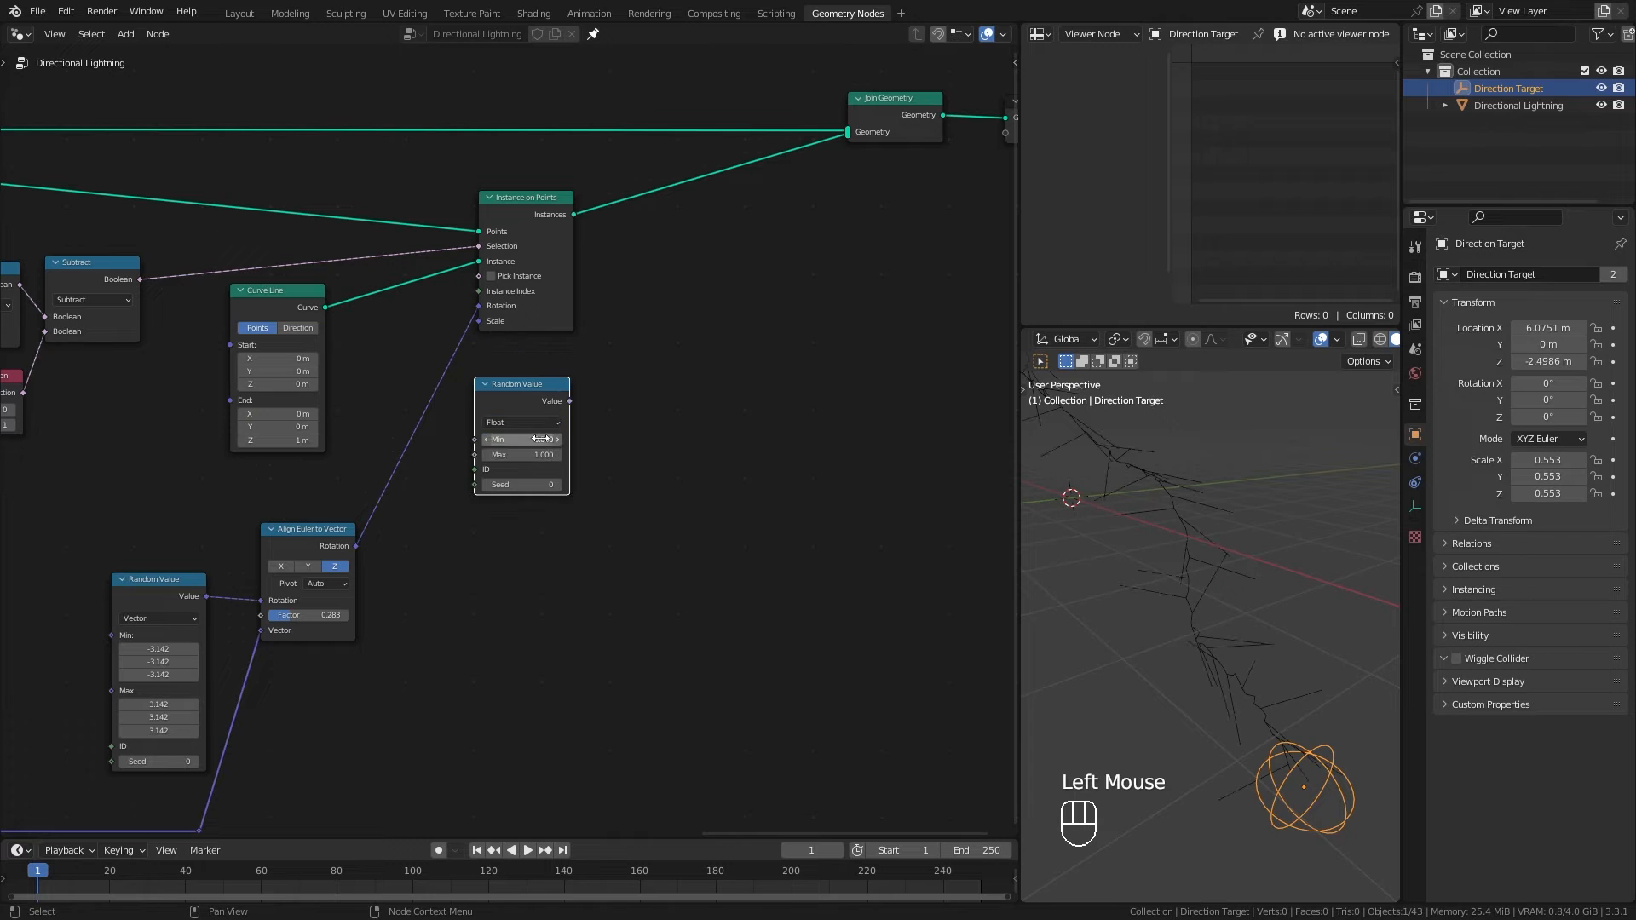
drag(568, 402, 608, 342)
drag(478, 320, 478, 321)
mouse_move(535, 400)
mouse_down()
mouse_move(540, 415)
mouse_move(556, 400)
mouse_up()
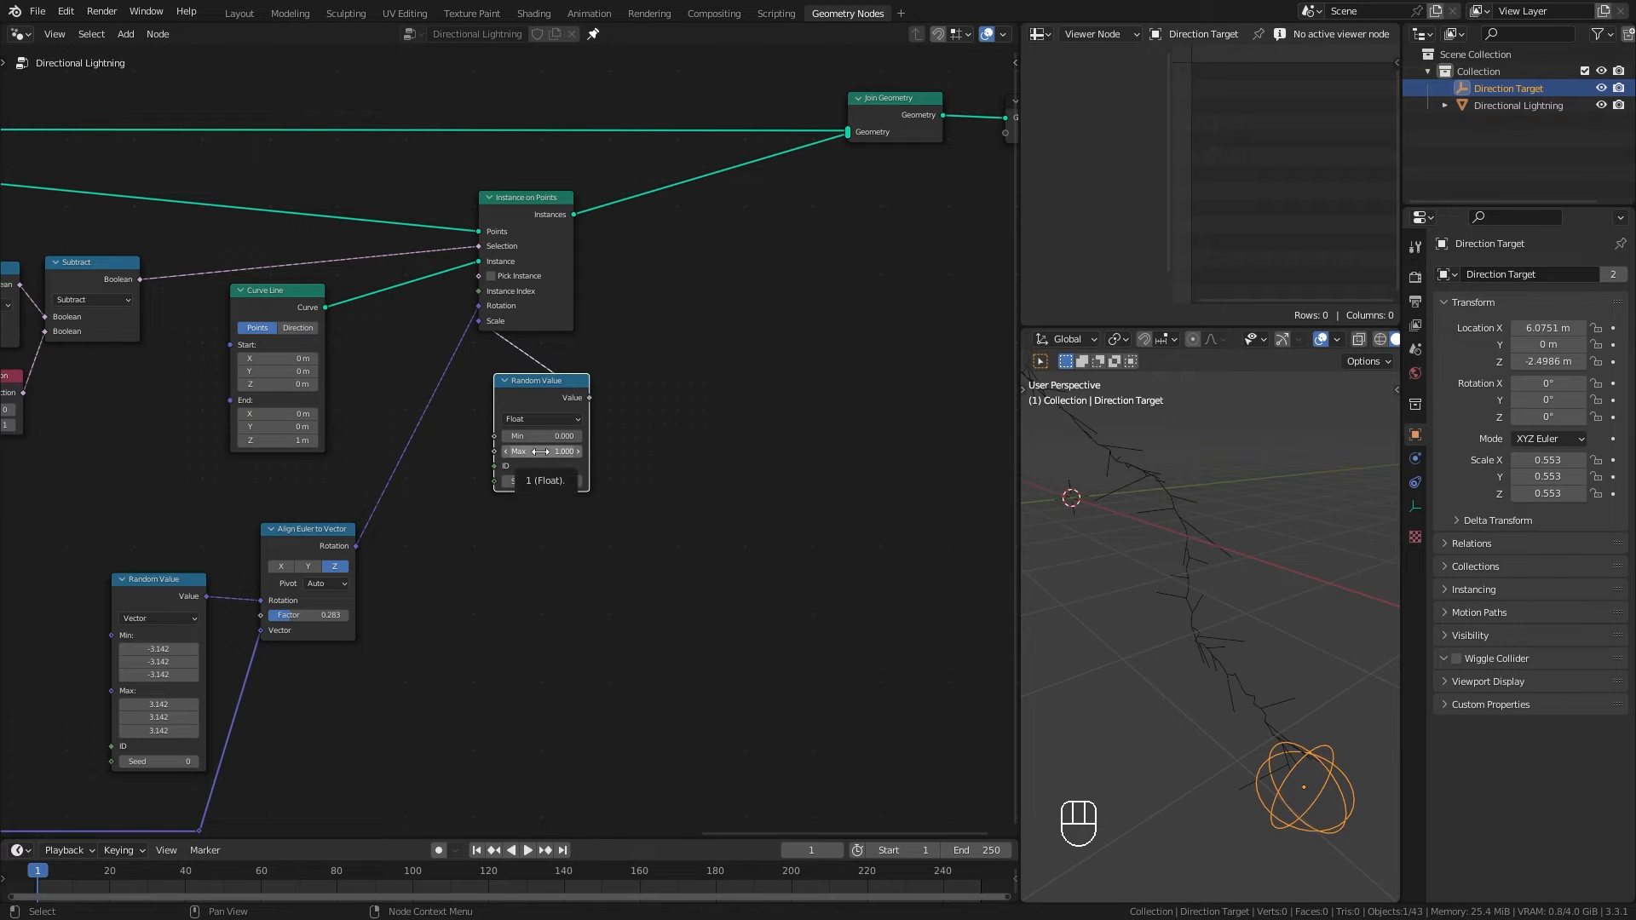
Step: Try Max values of 2.9 and 1.5 and Min 0.7 on the scale Random Value node, then restore 0 and 1
drag(540, 451, 540, 452)
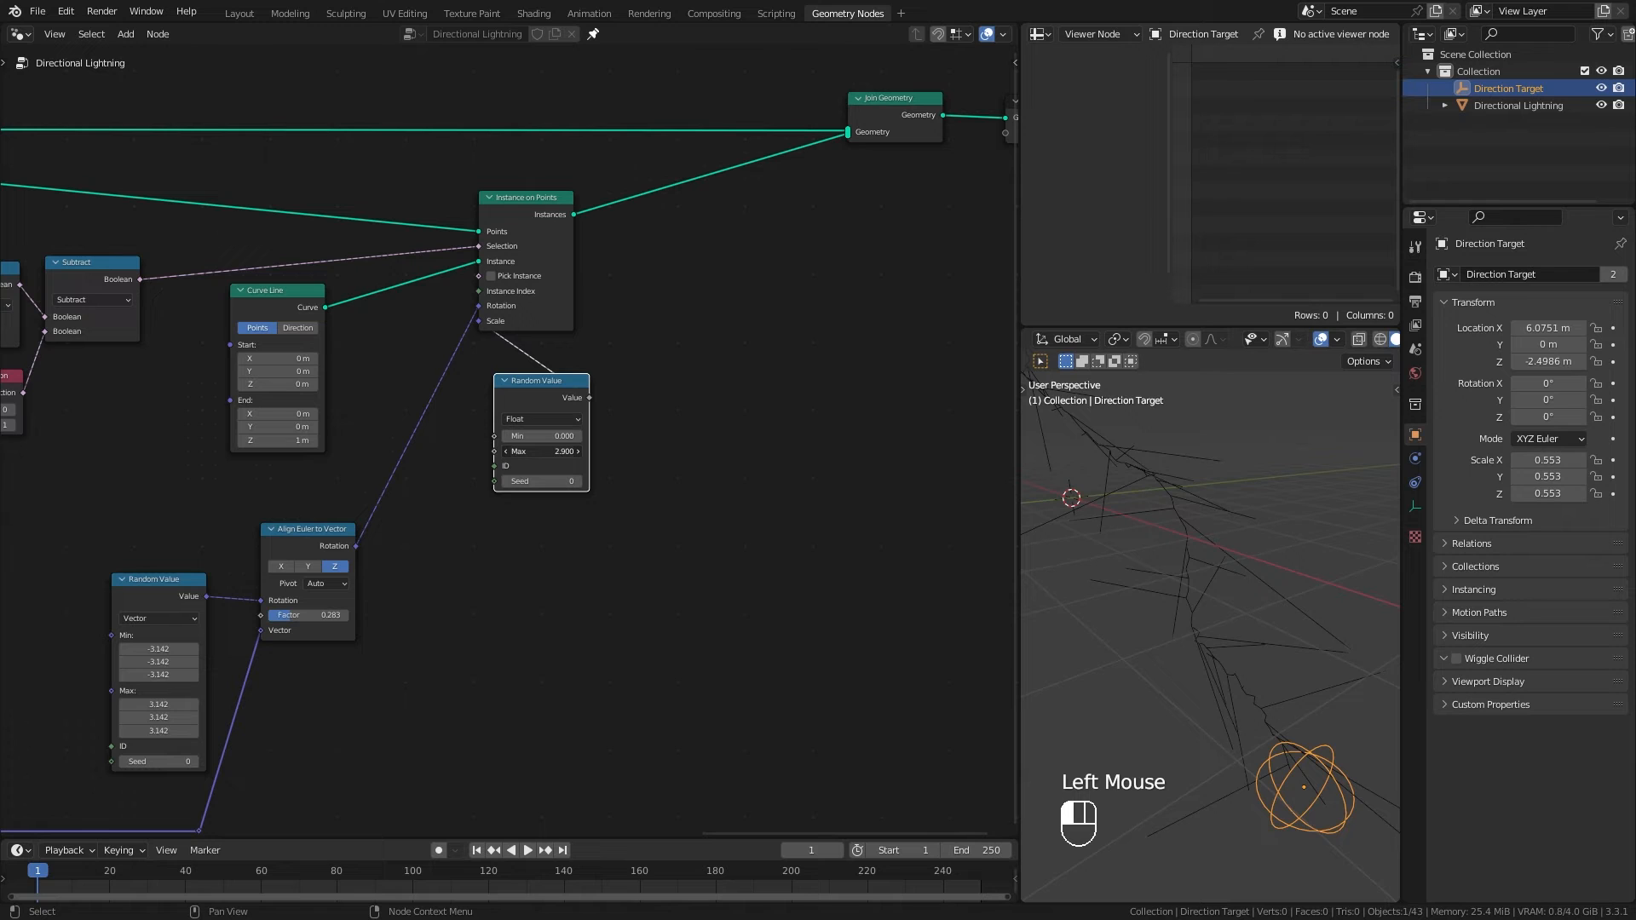
drag(540, 436, 540, 437)
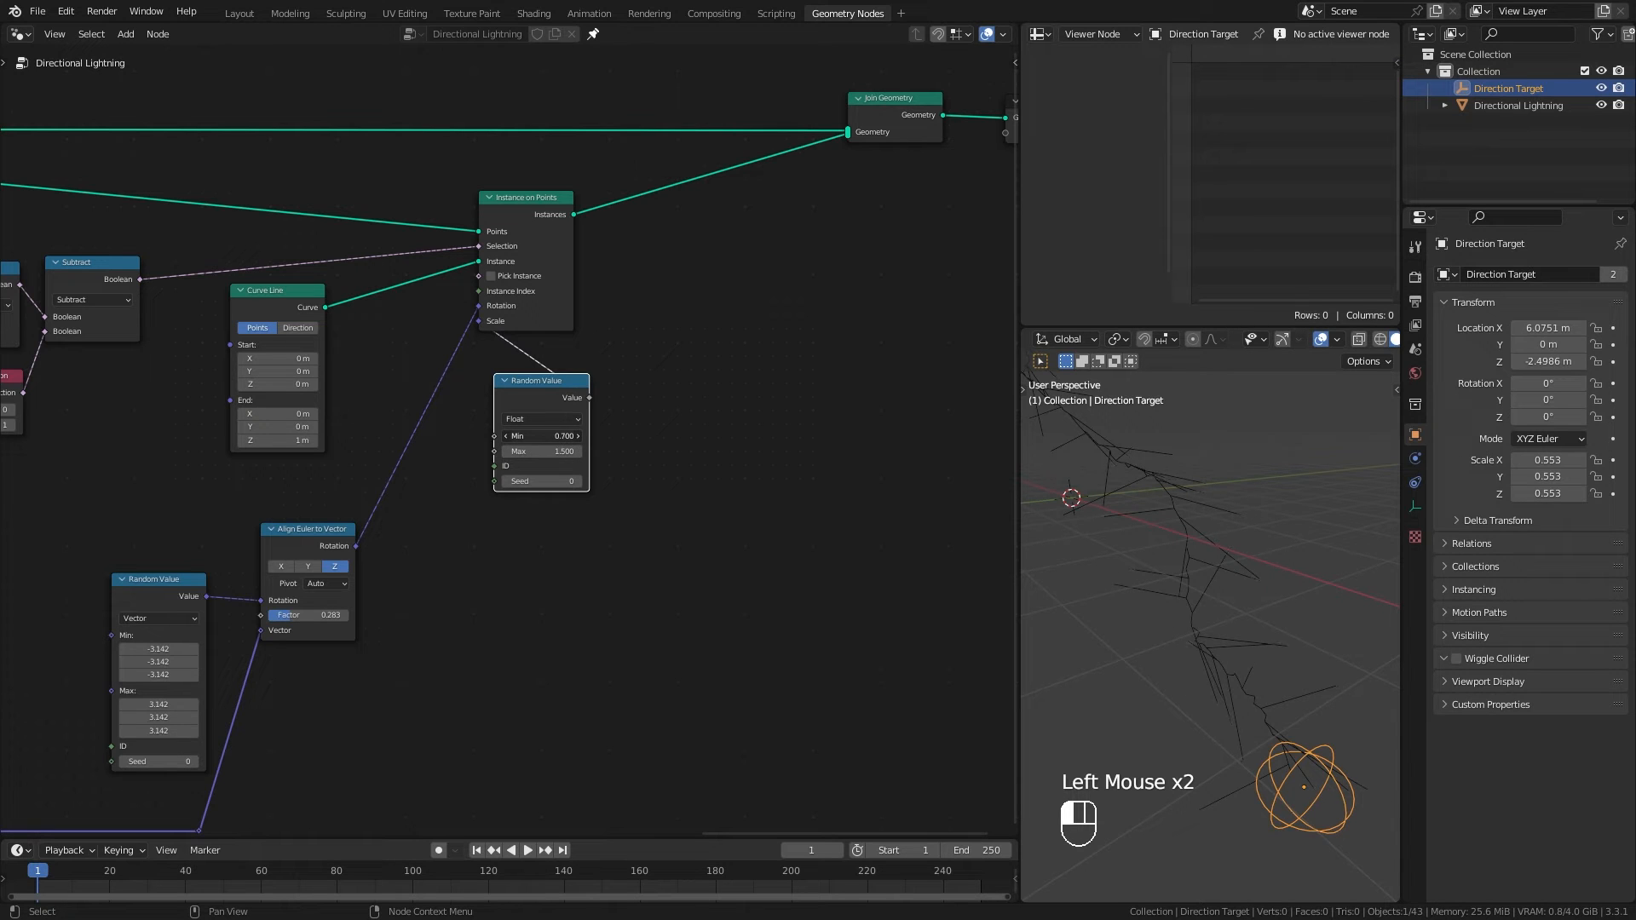
click(548, 437)
click(553, 455)
text(1)
key(Return)
Step: Move the scale Random Value node further below the Instance on Points node and check the branches
drag(549, 391, 535, 530)
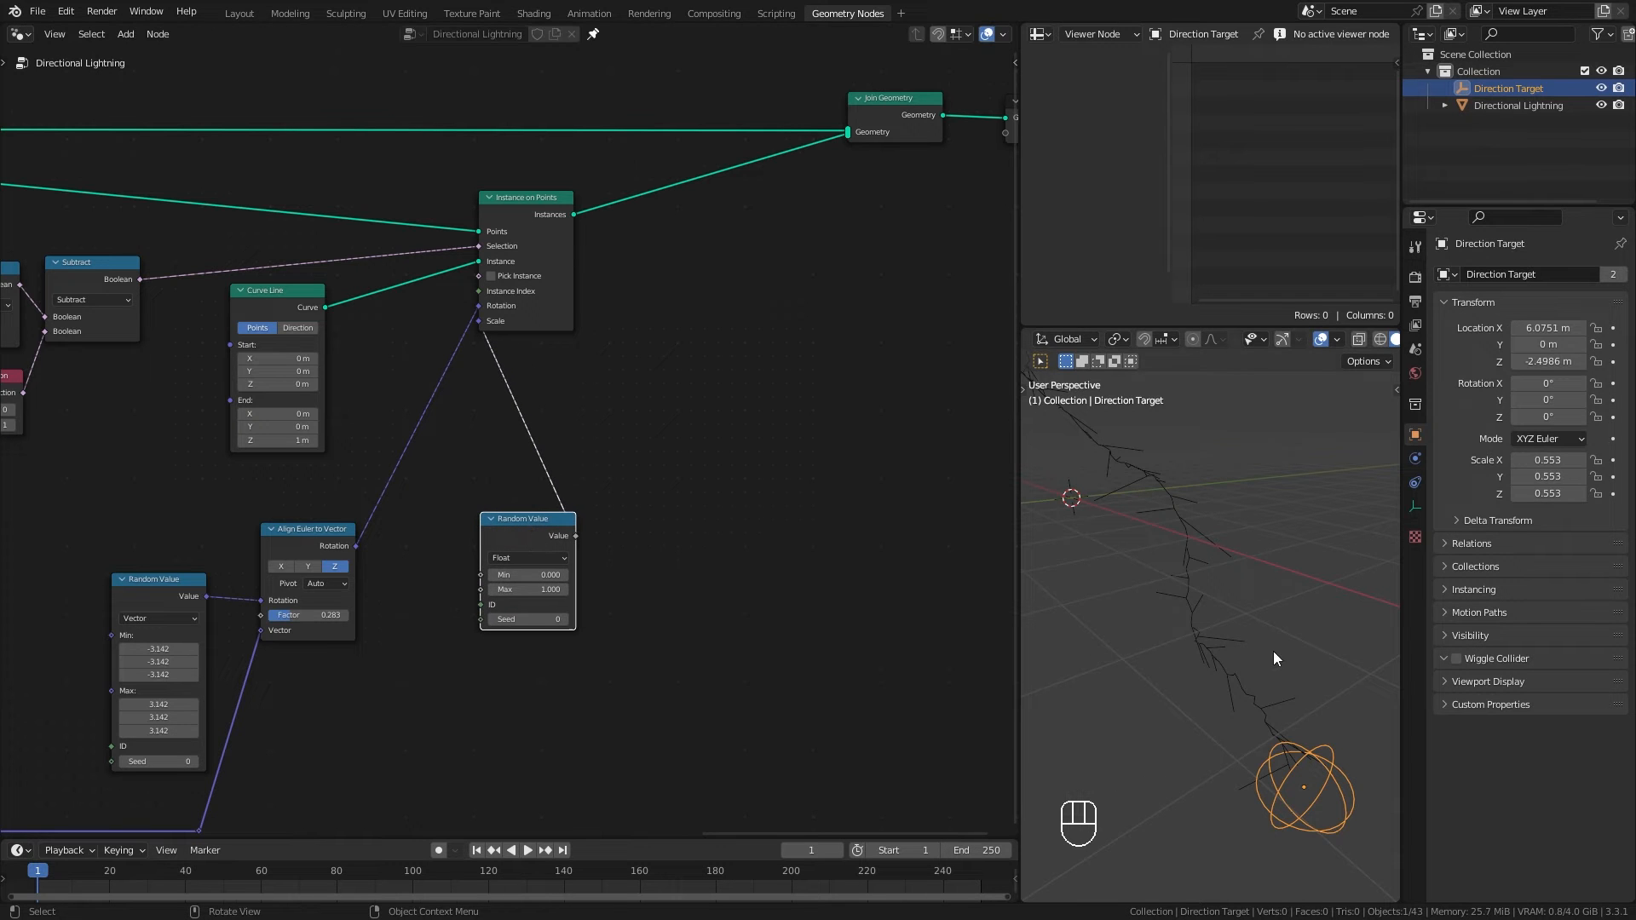
scroll(1274, 653, down, 2)
middle_drag(1274, 653, 1209, 653)
scroll(1224, 654, up, 2)
scroll(1224, 655, down, 1)
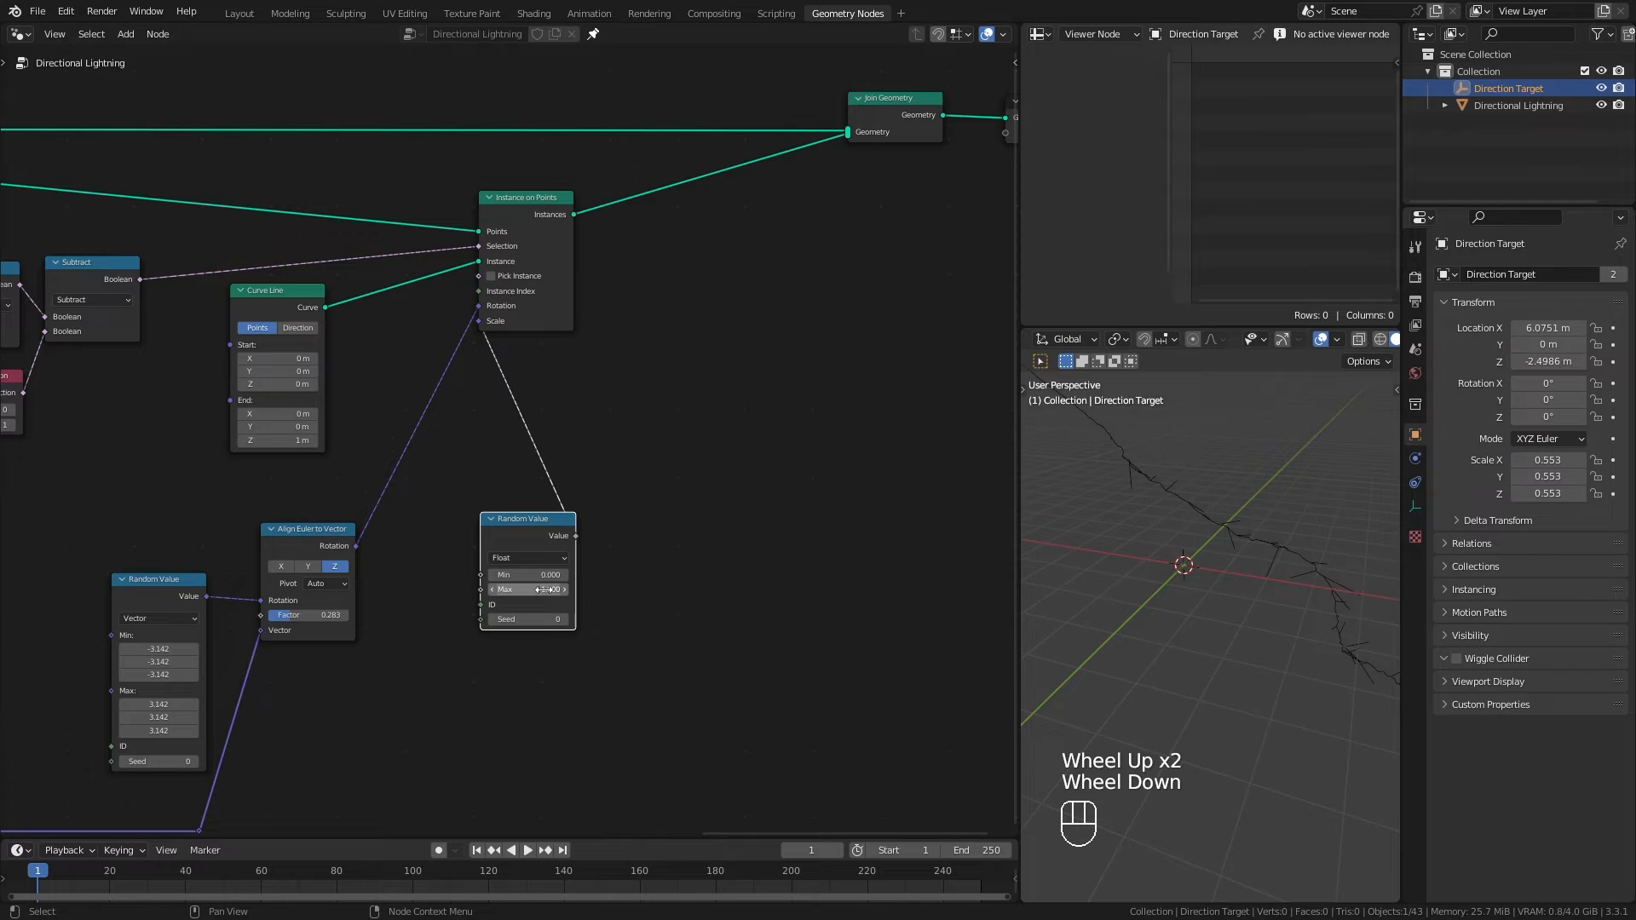
Step: Try Min 1.3 and Max 2.9 on the scale Random Value node for longer branches, then reset Min to 0 and Max to 1
middle_drag(220, 514, 292, 502)
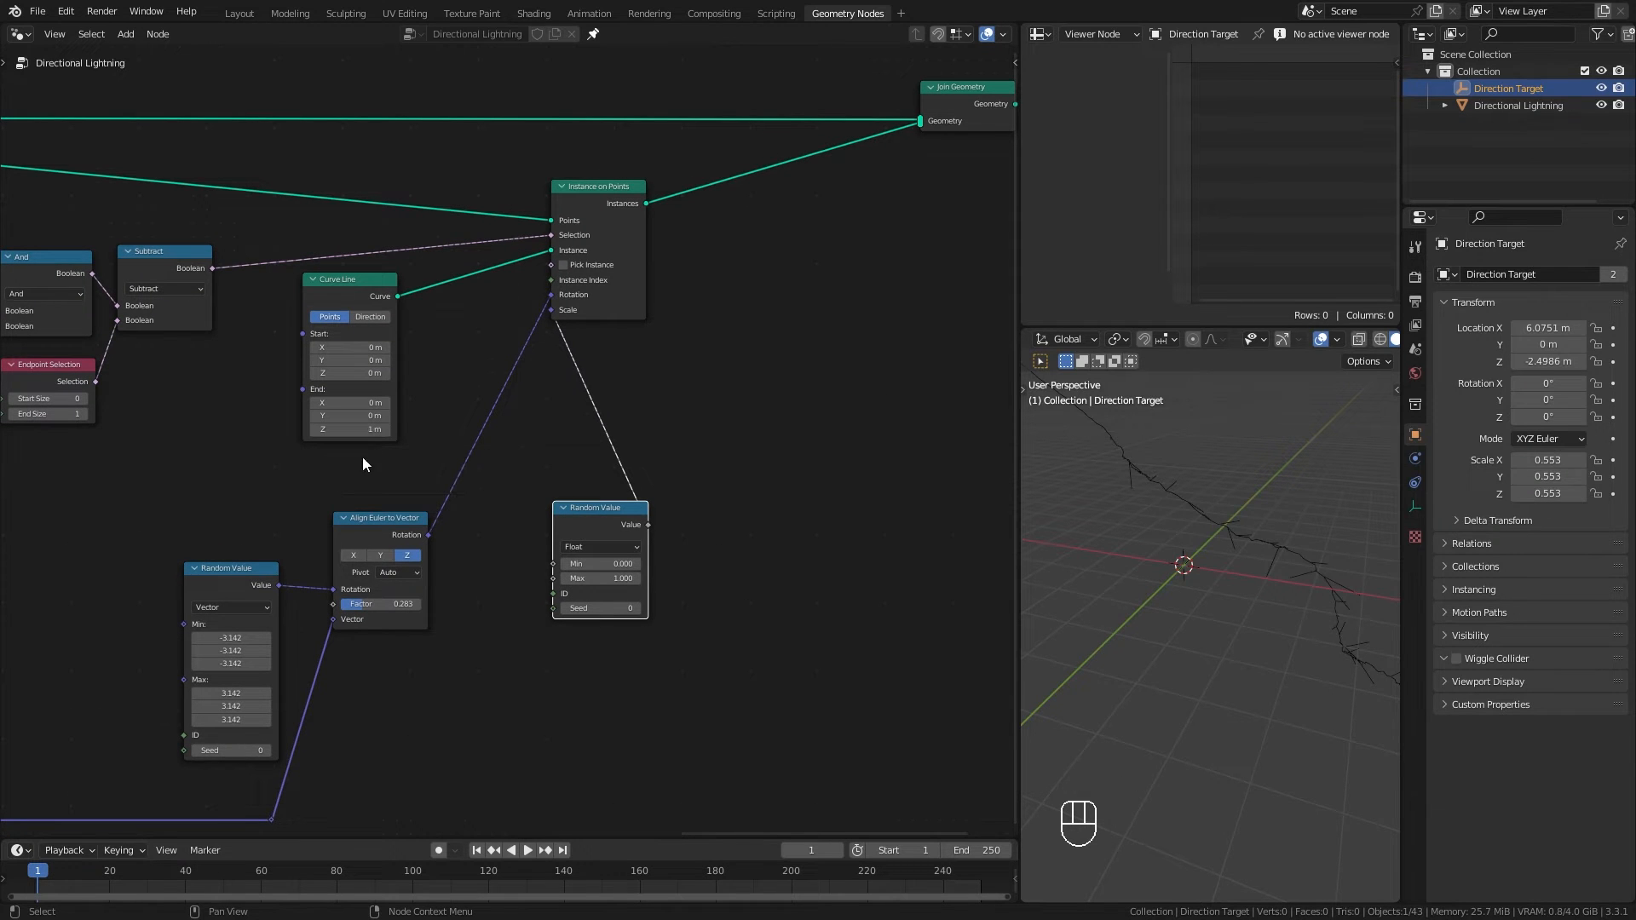
click(361, 417)
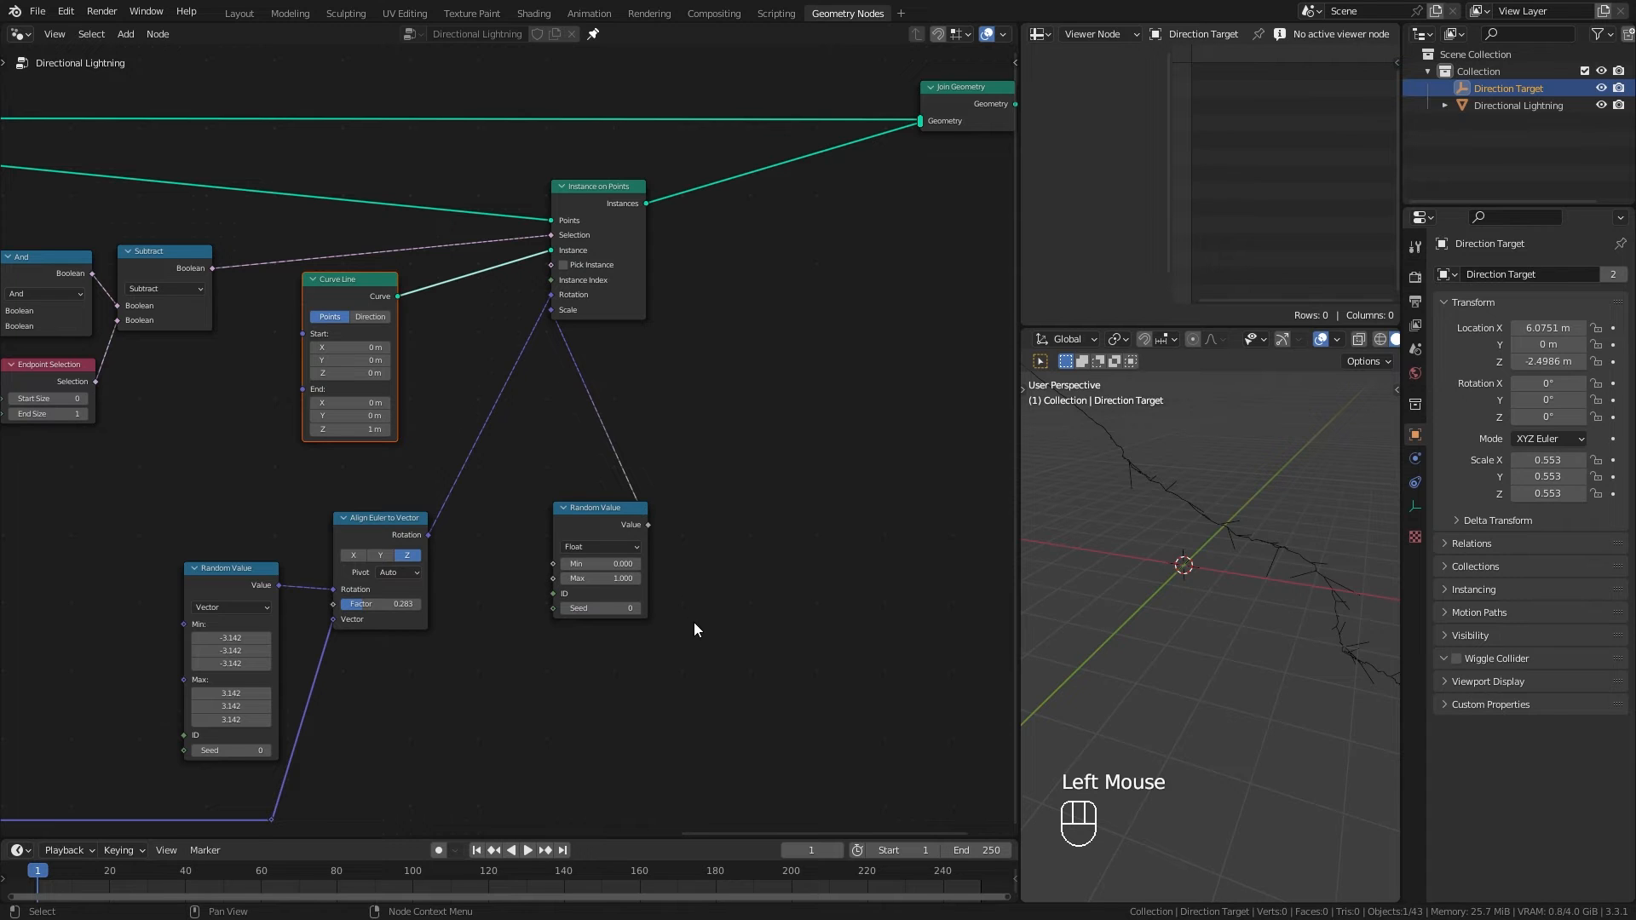
scroll(709, 642, up, 1)
middle_drag(709, 642, 584, 610)
scroll(472, 593, up, 1)
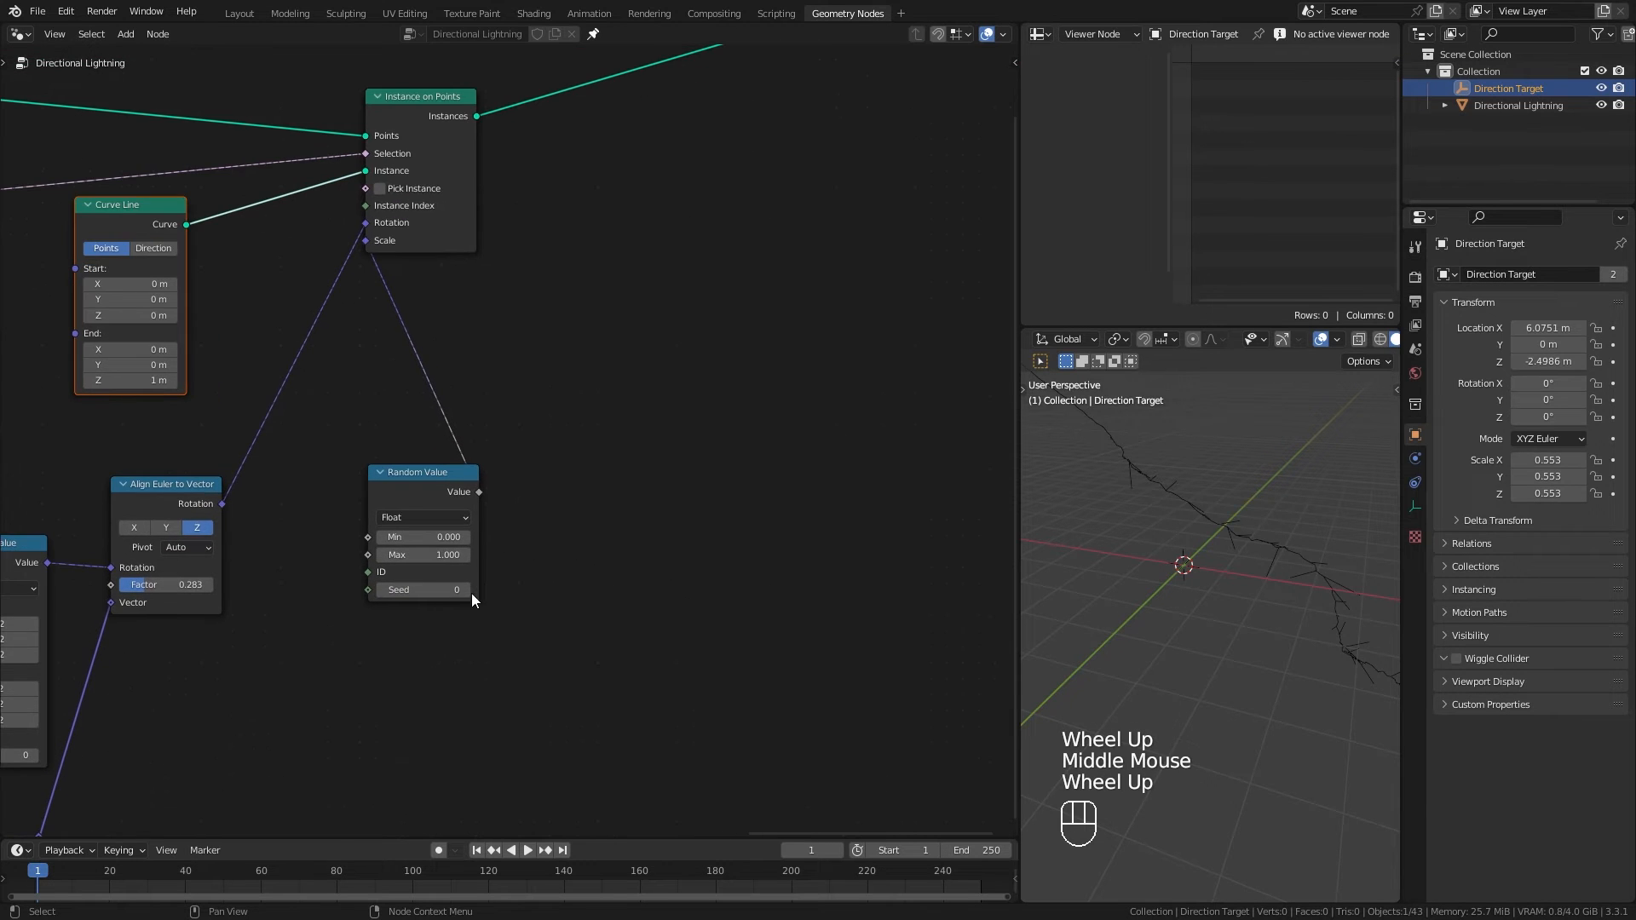
click(439, 557)
click(895, 540)
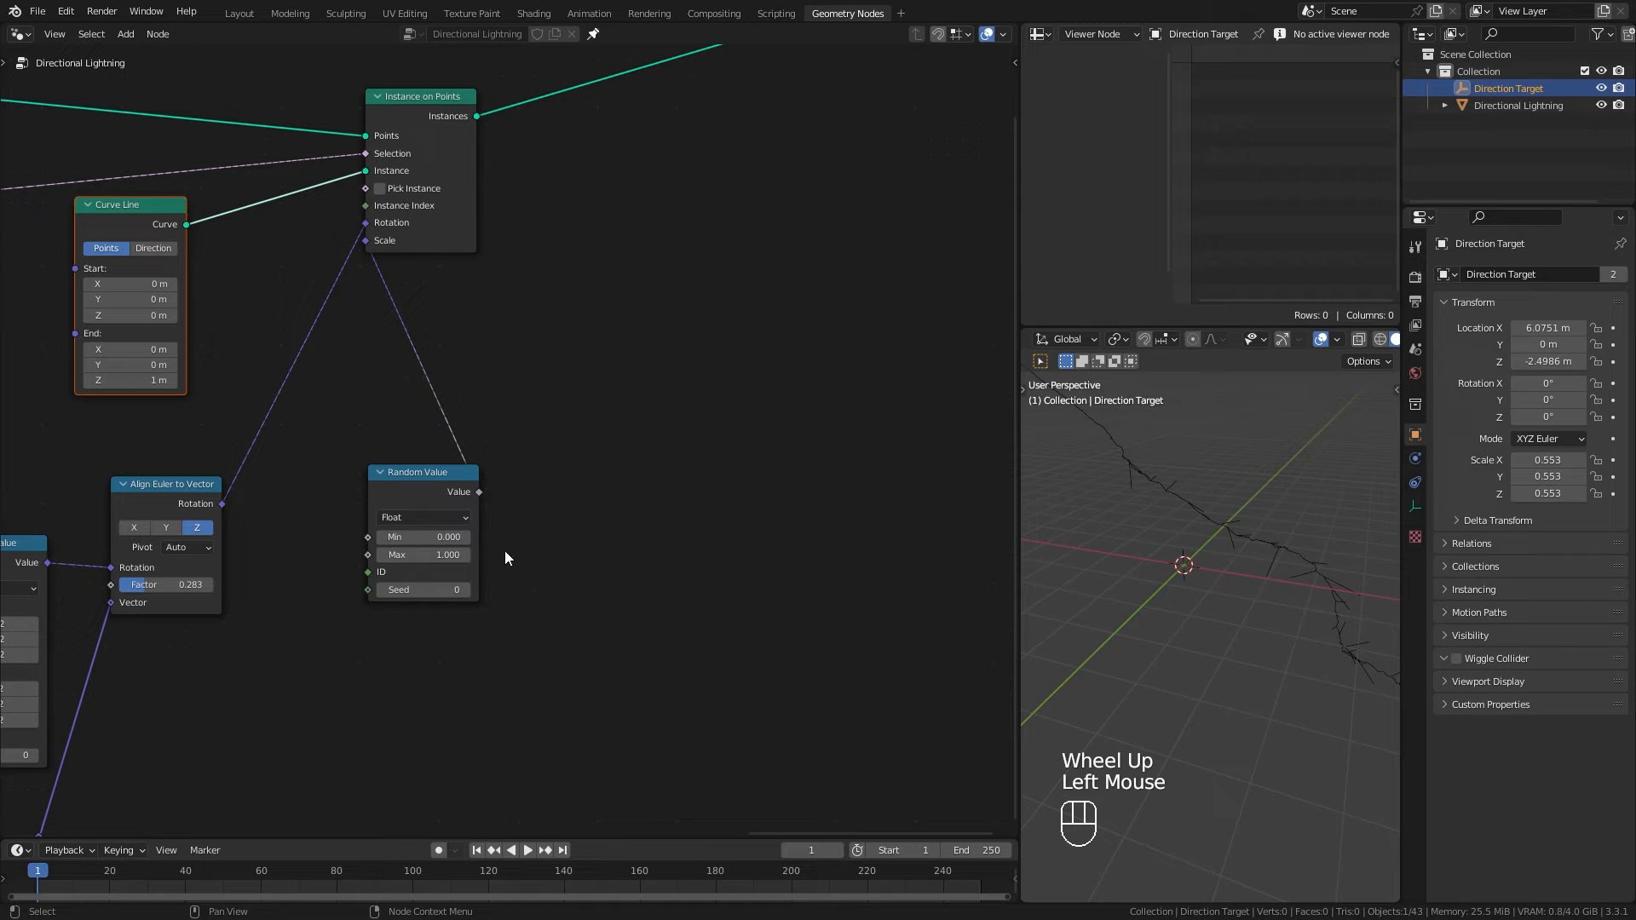
mouse_move(449, 556)
mouse_down()
mouse_move(512, 556)
mouse_move(433, 540)
mouse_up()
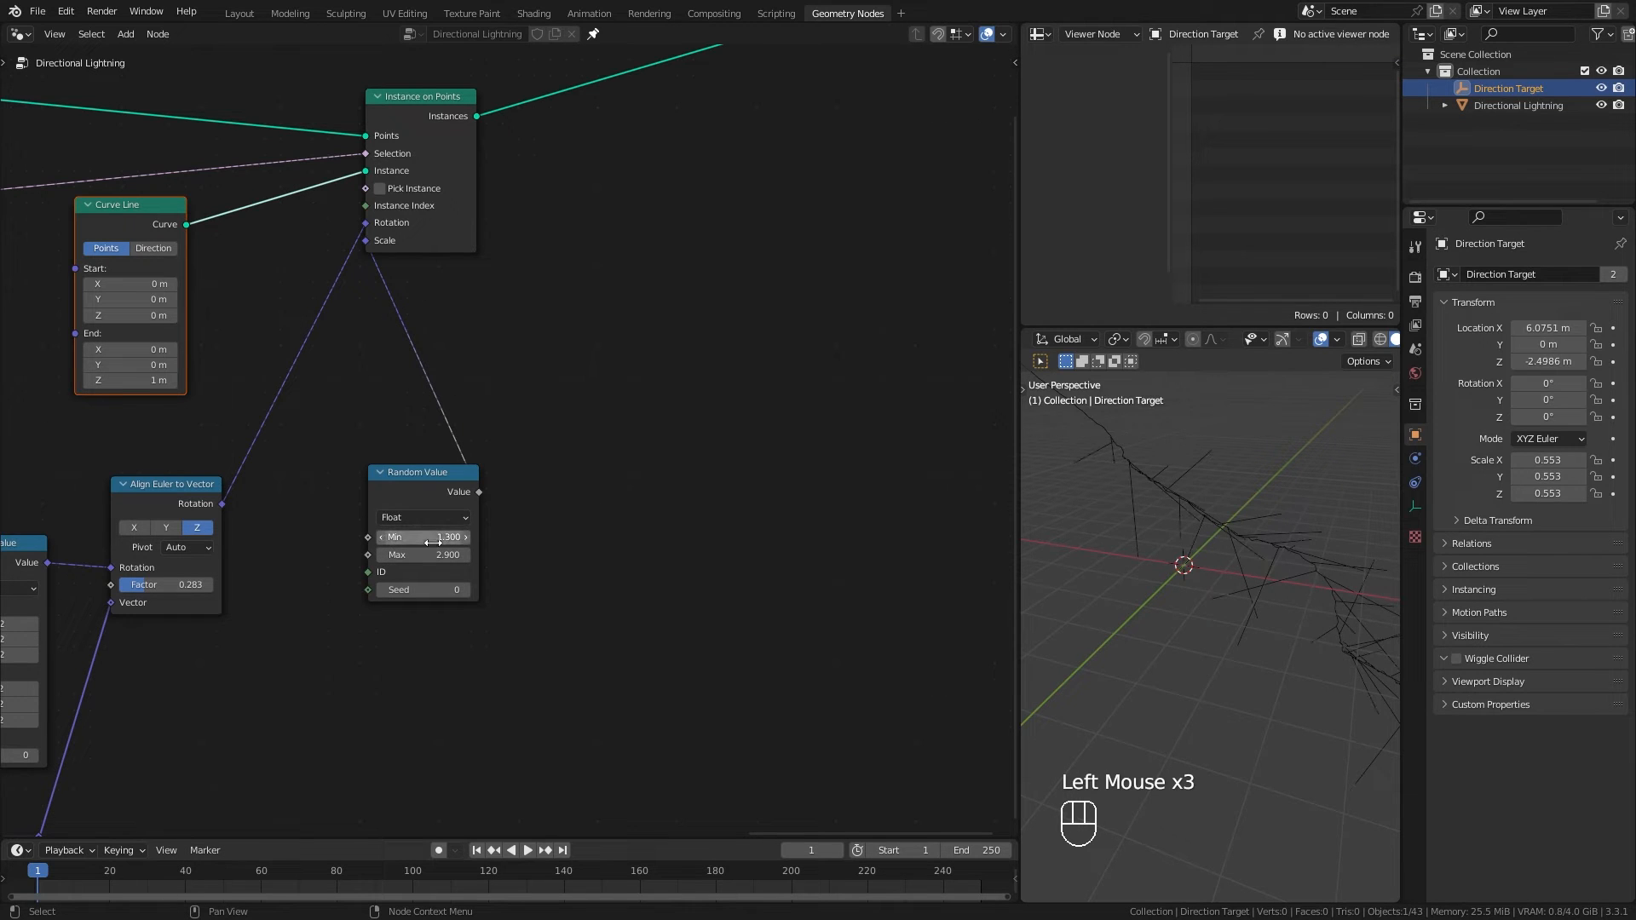
click(433, 541)
key(Return)
click(431, 555)
text(1)
key(Return)
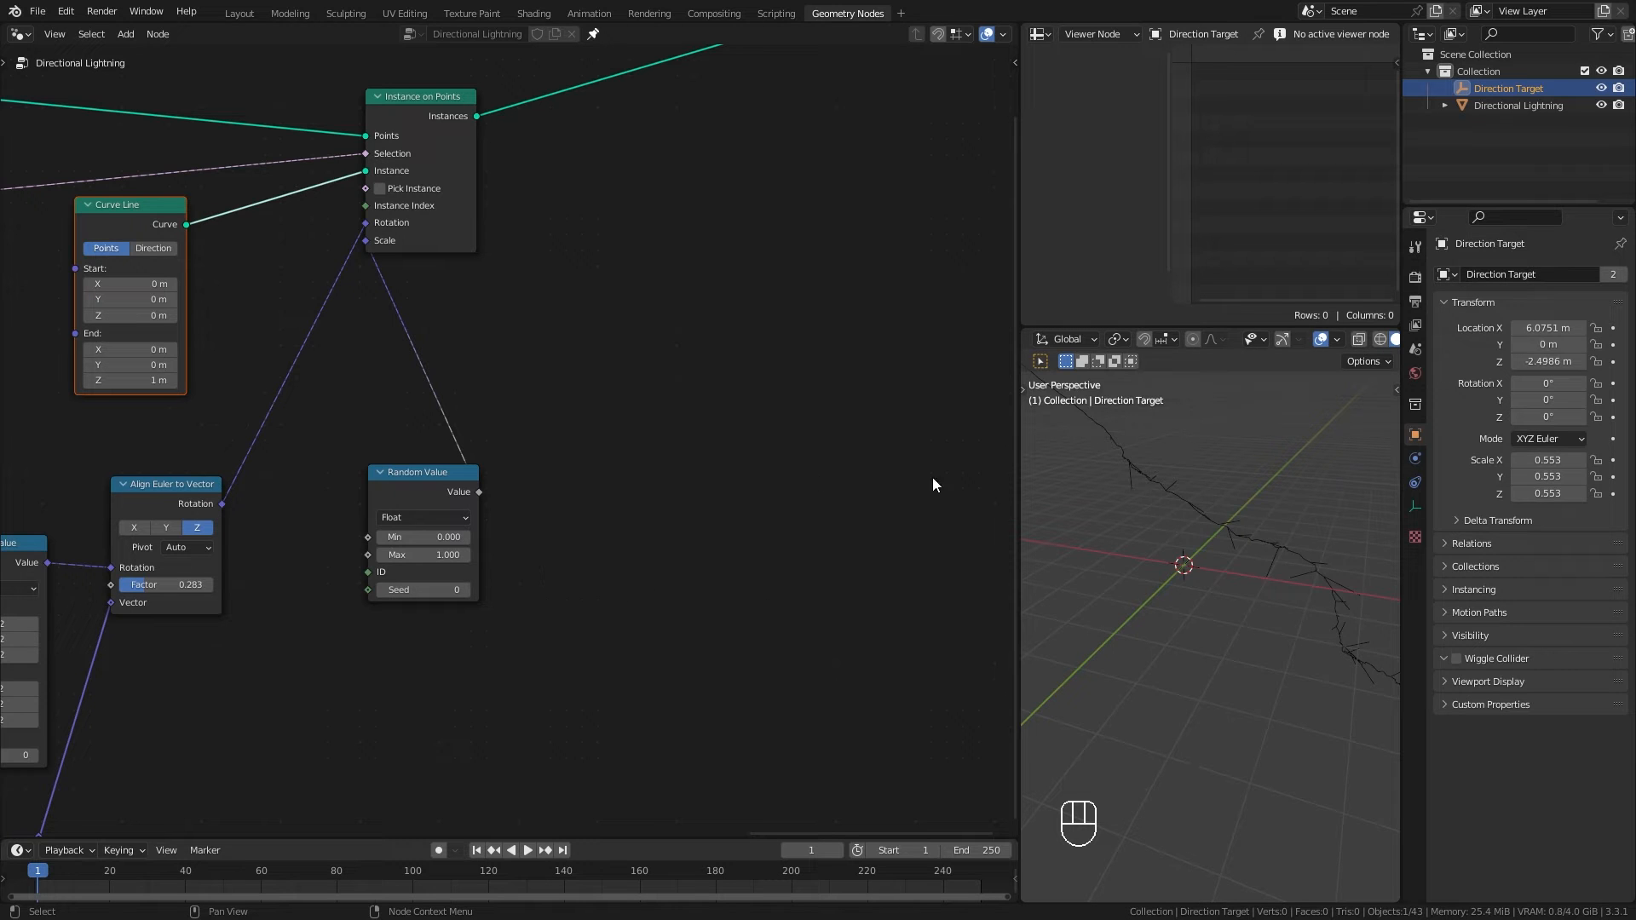
Step: Move the Instance on Points node closer to Join Geometry to free space for more scale nodes
scroll(1222, 565, down, 2)
middle_drag(513, 343, 901, 390)
scroll(440, 410, down, 5)
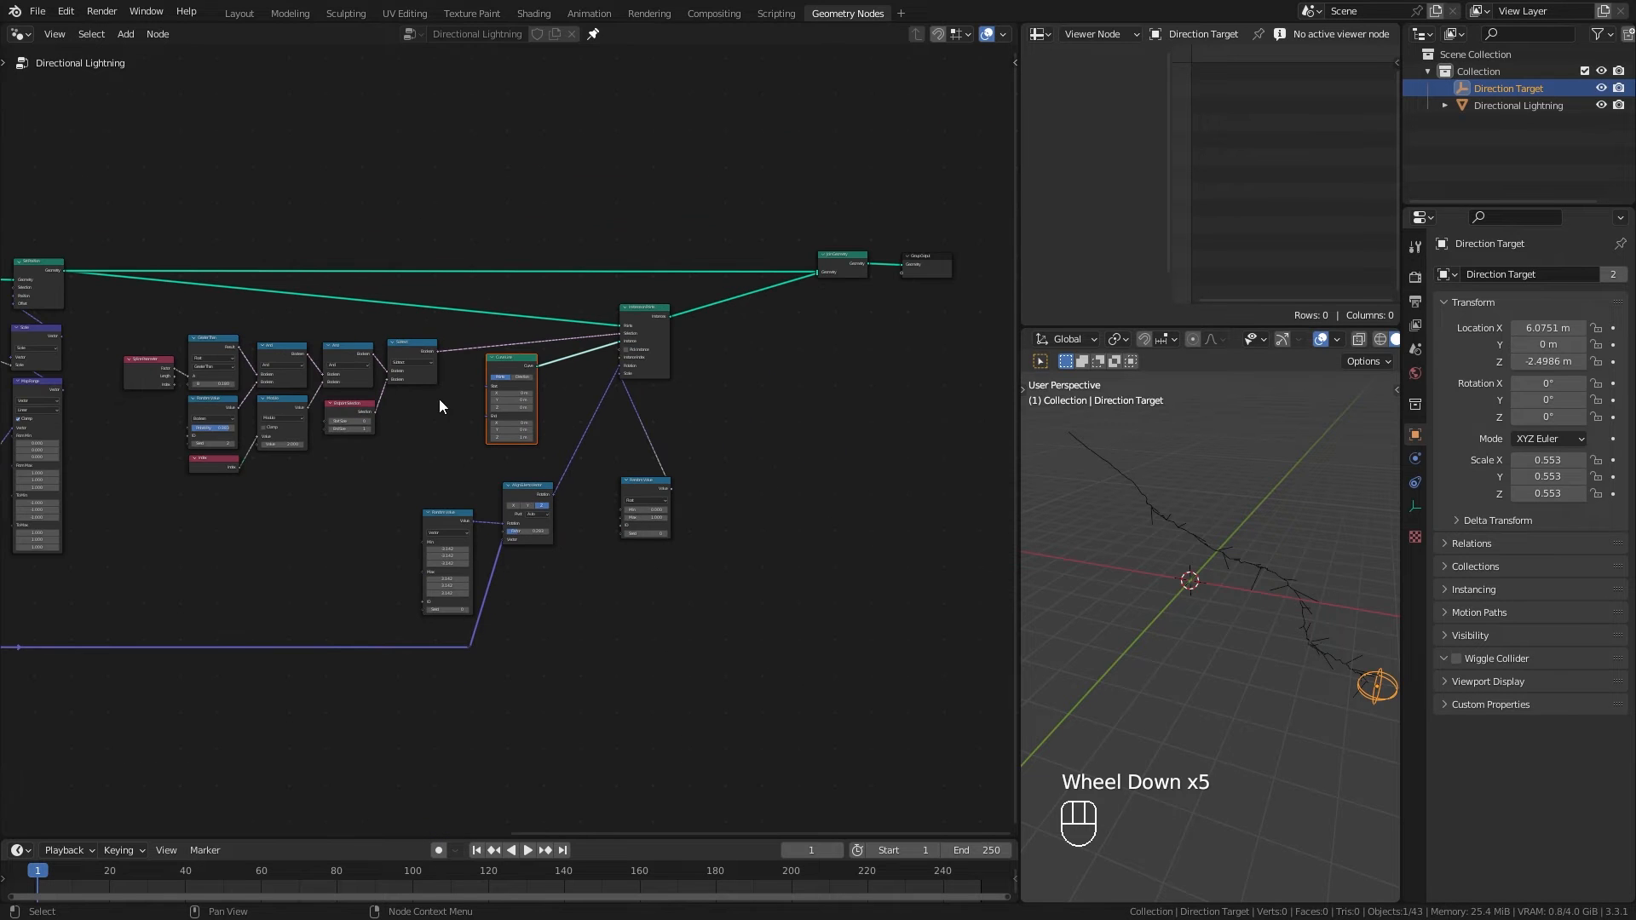
drag(628, 335, 736, 335)
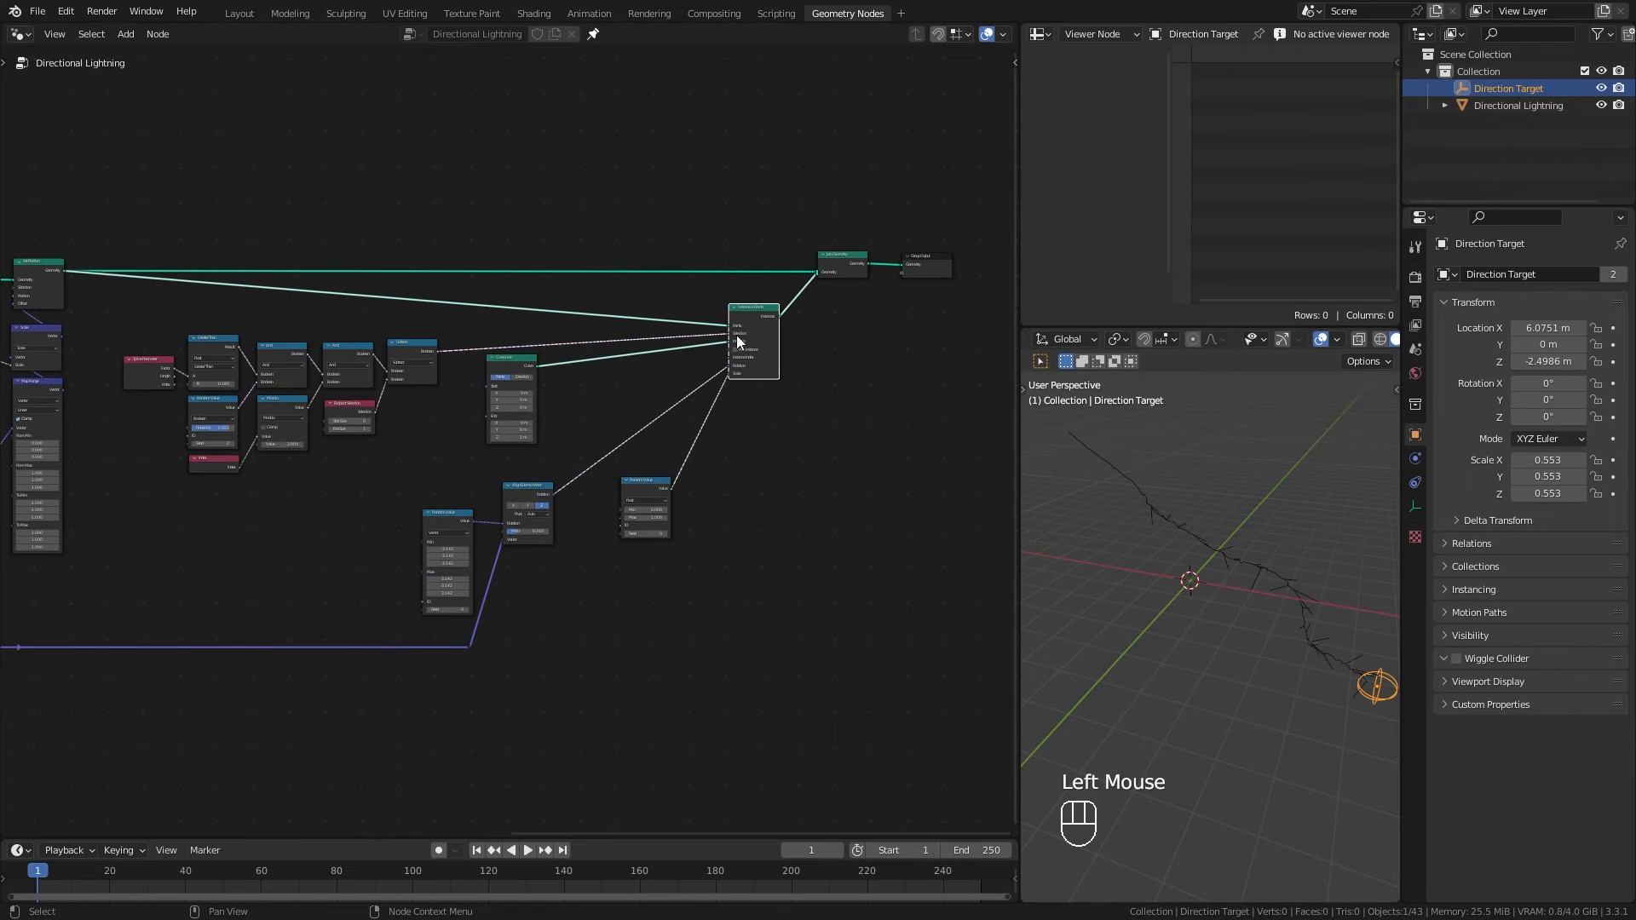
middle_drag(736, 335, 613, 336)
scroll(611, 501, up, 3)
middle_drag(225, 397, 689, 475)
drag(116, 228, 203, 336)
middle_drag(802, 535, 194, 444)
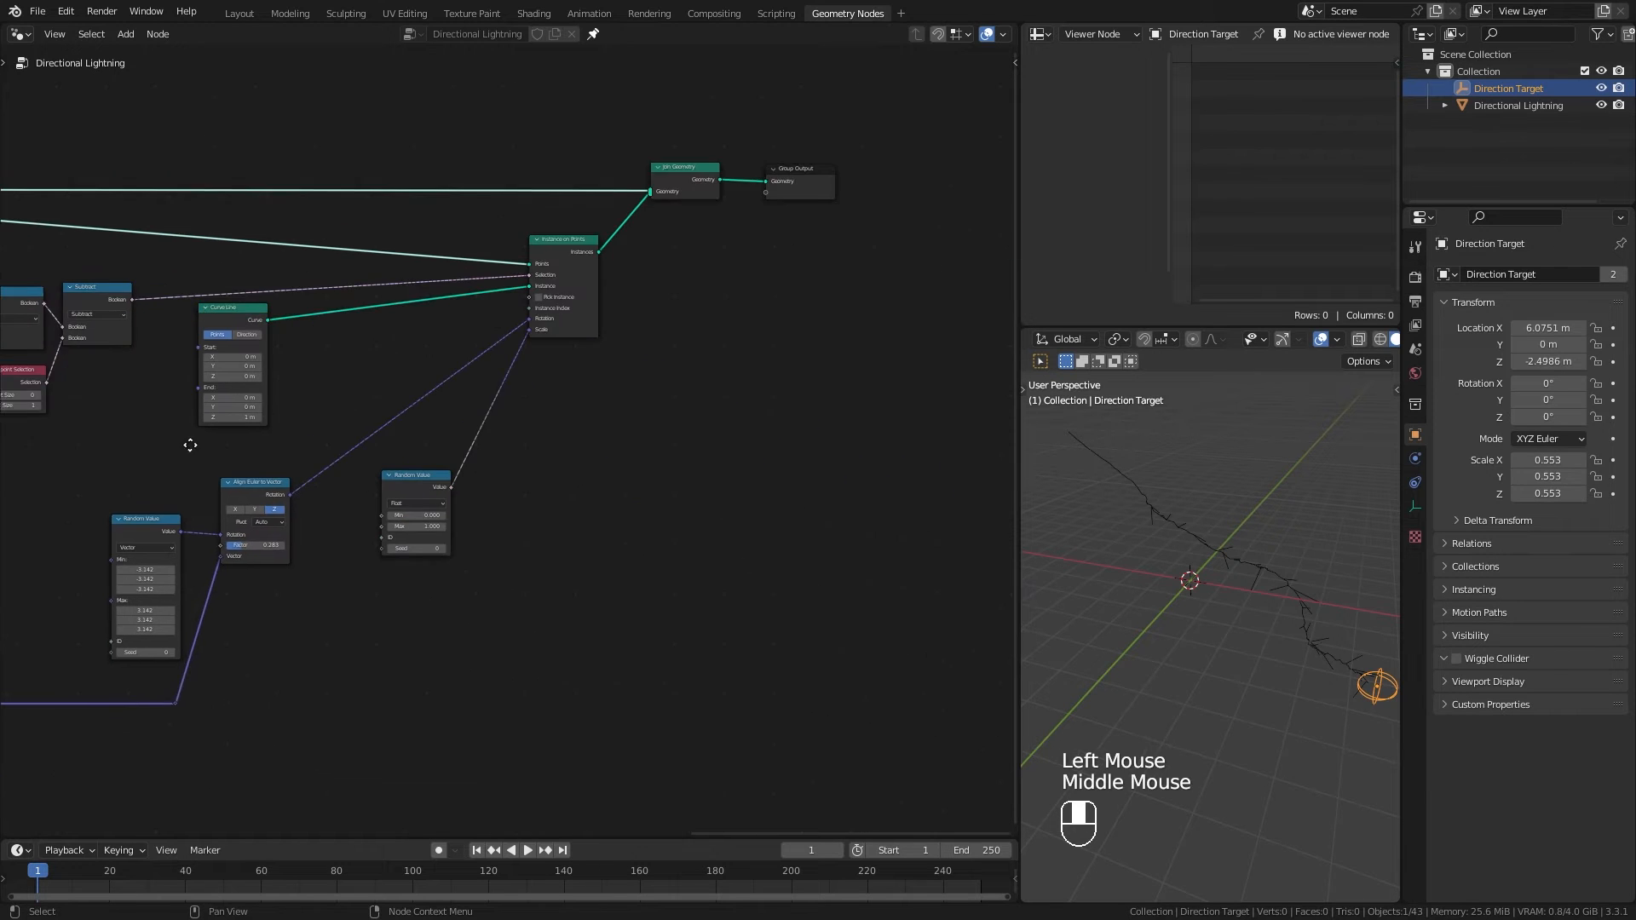
Step: Add a Spline Parameter node just below the scale Random Value node
scroll(504, 477, up, 2)
key(shift+a)
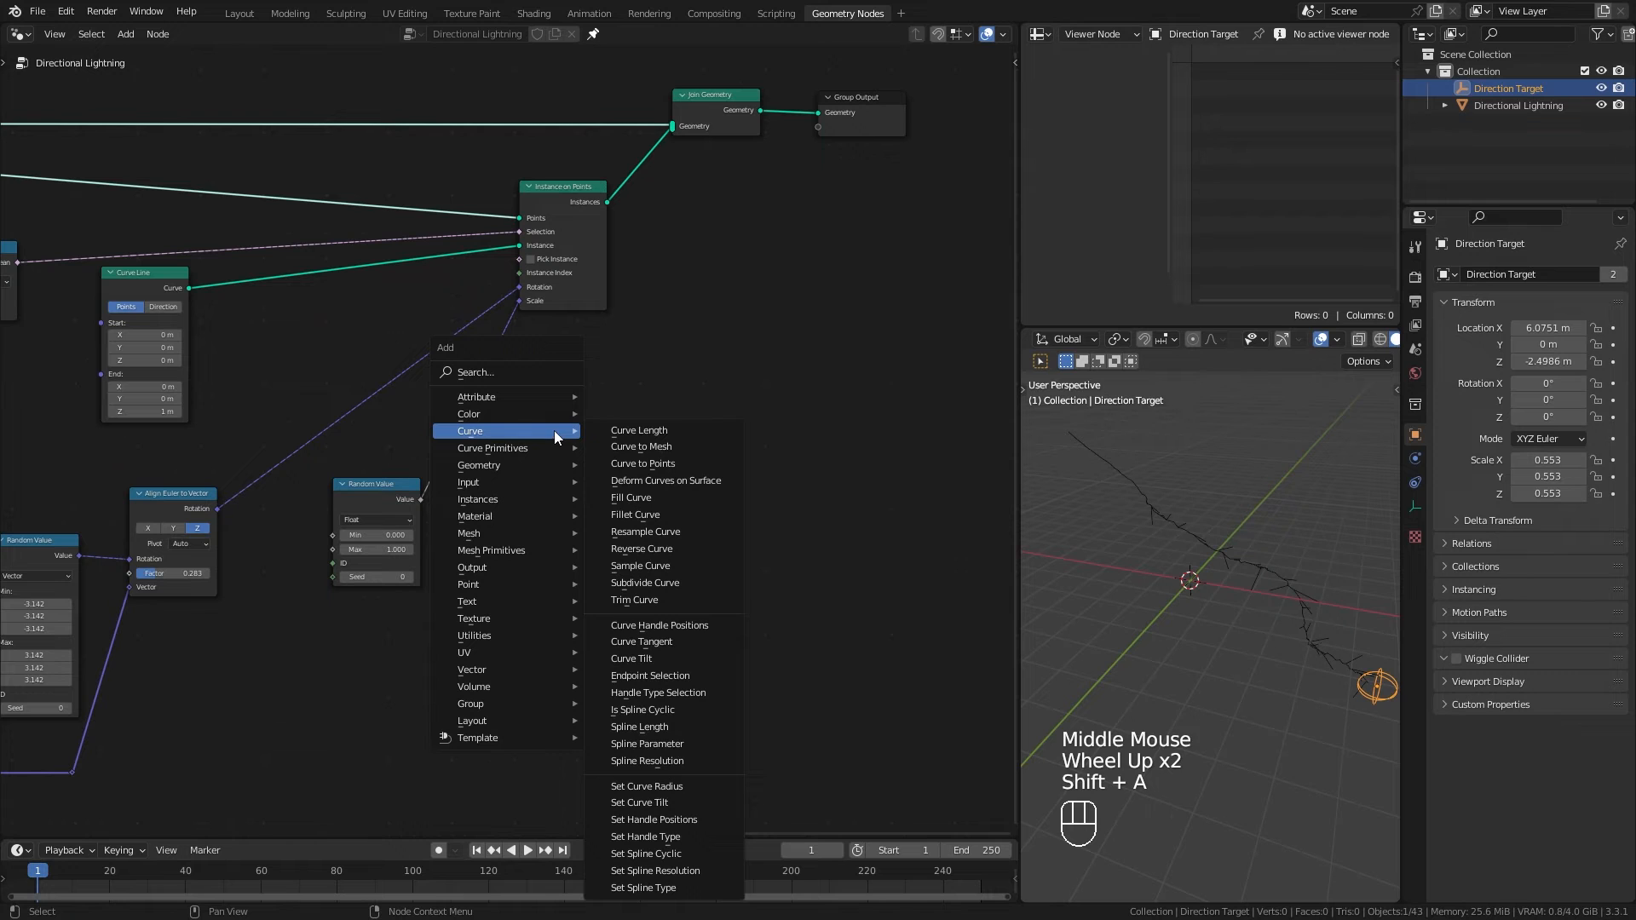
click(674, 744)
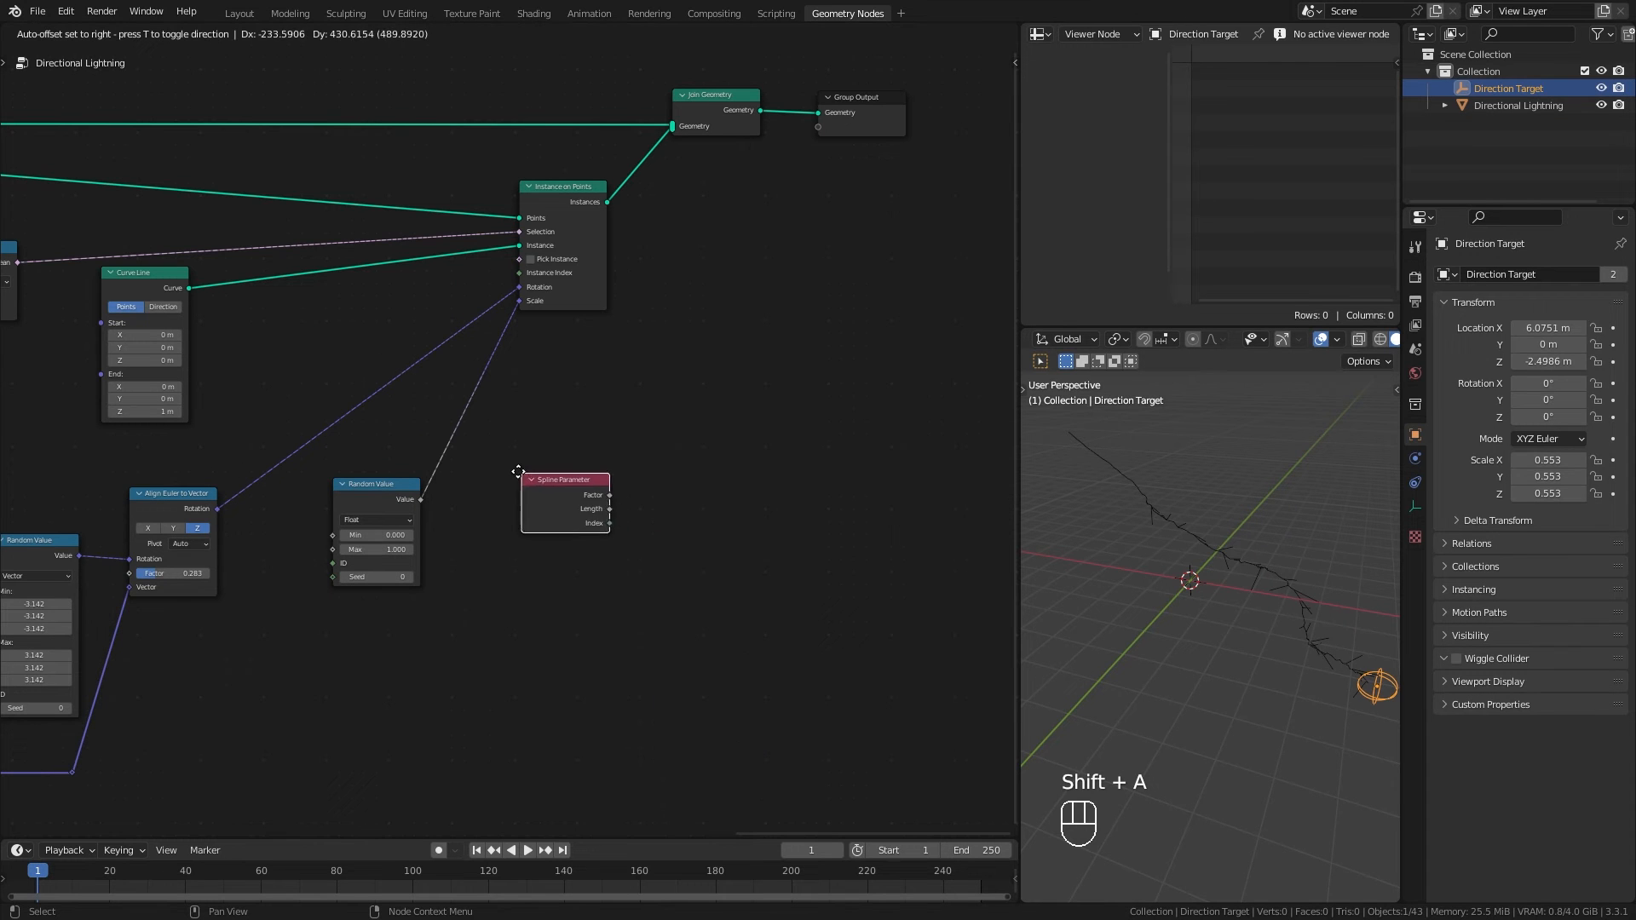
click(357, 602)
Step: Add a Map Range node fed by Spline Parameter's Factor and connect its Result to Instance on Points' Scale
scroll(451, 620, up, 2)
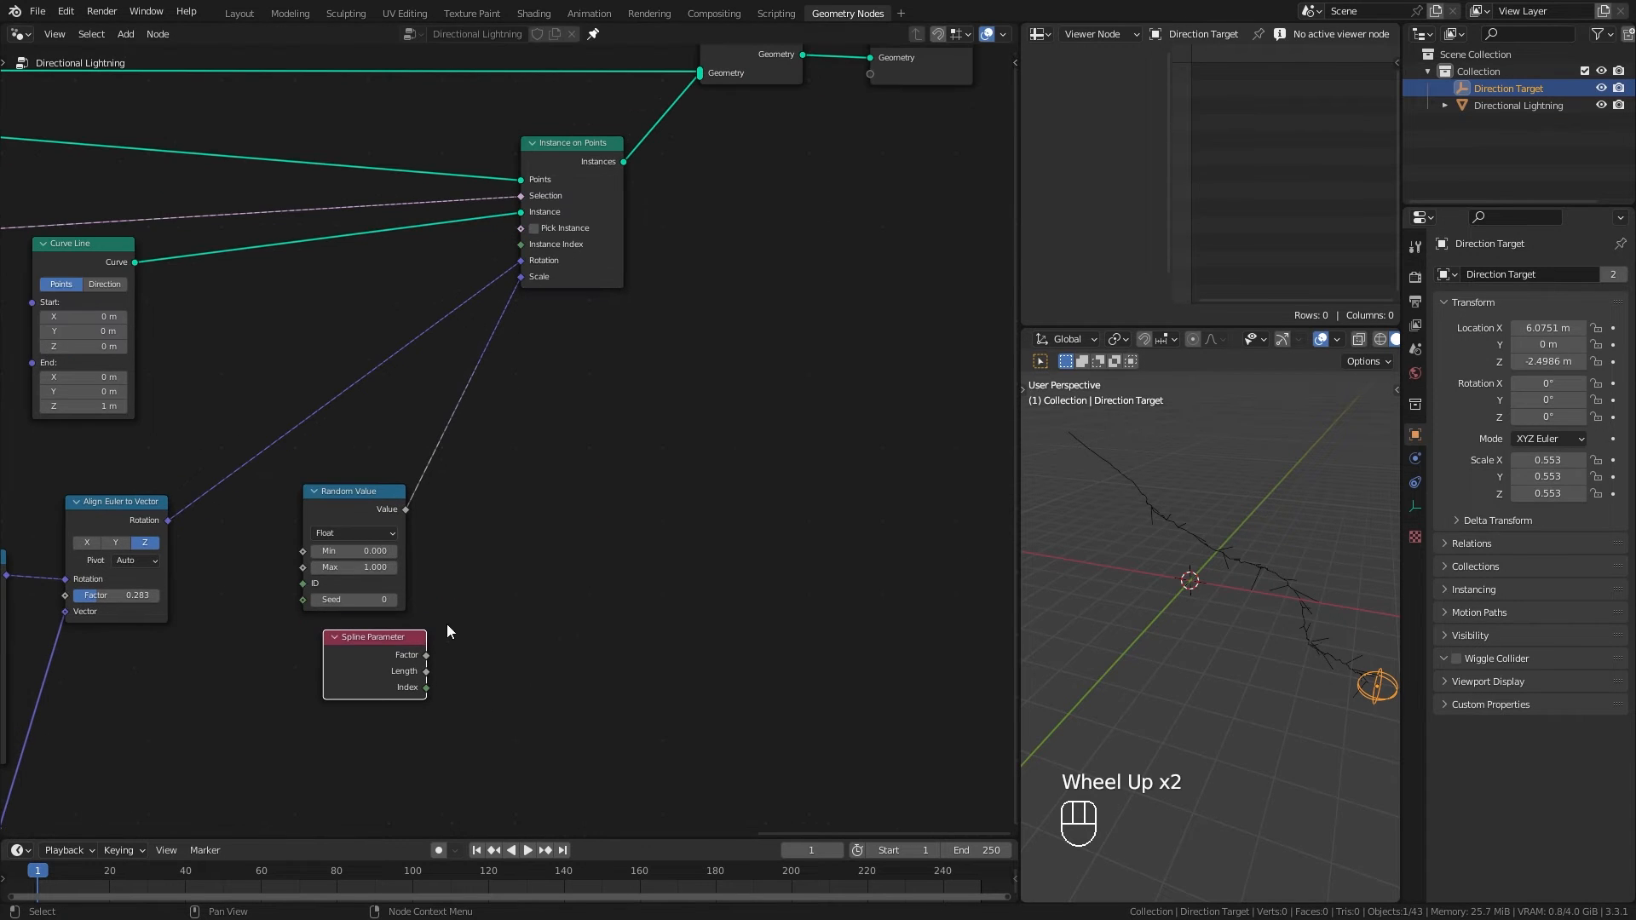
drag(426, 656, 539, 478)
text(map)
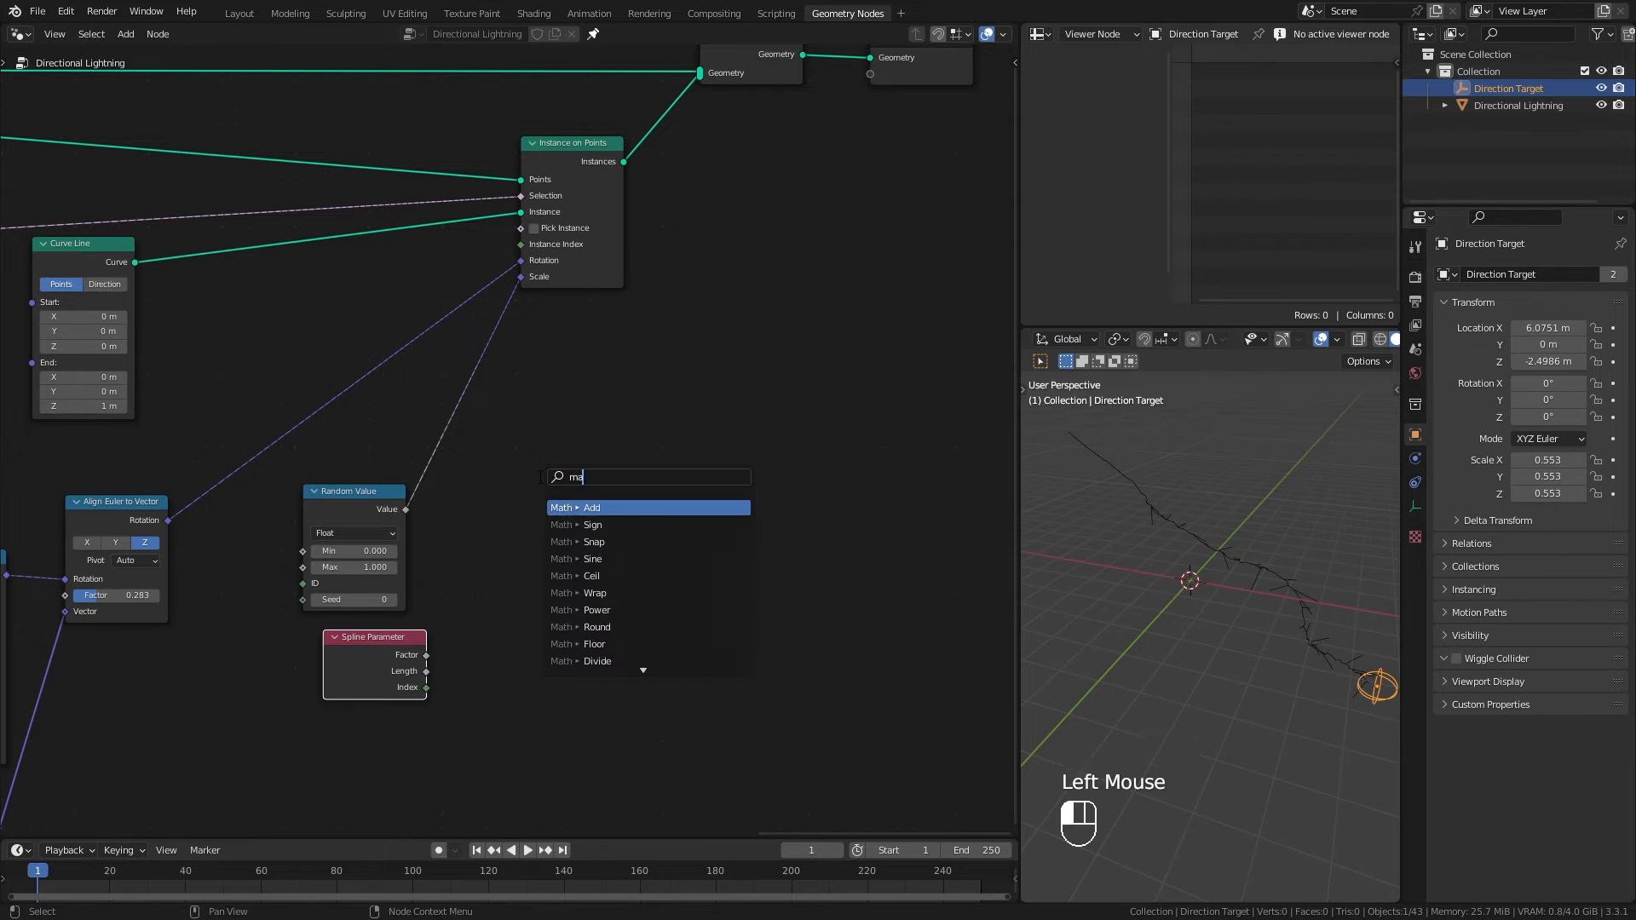
key(Return)
click(538, 475)
scroll(516, 451, up, 4)
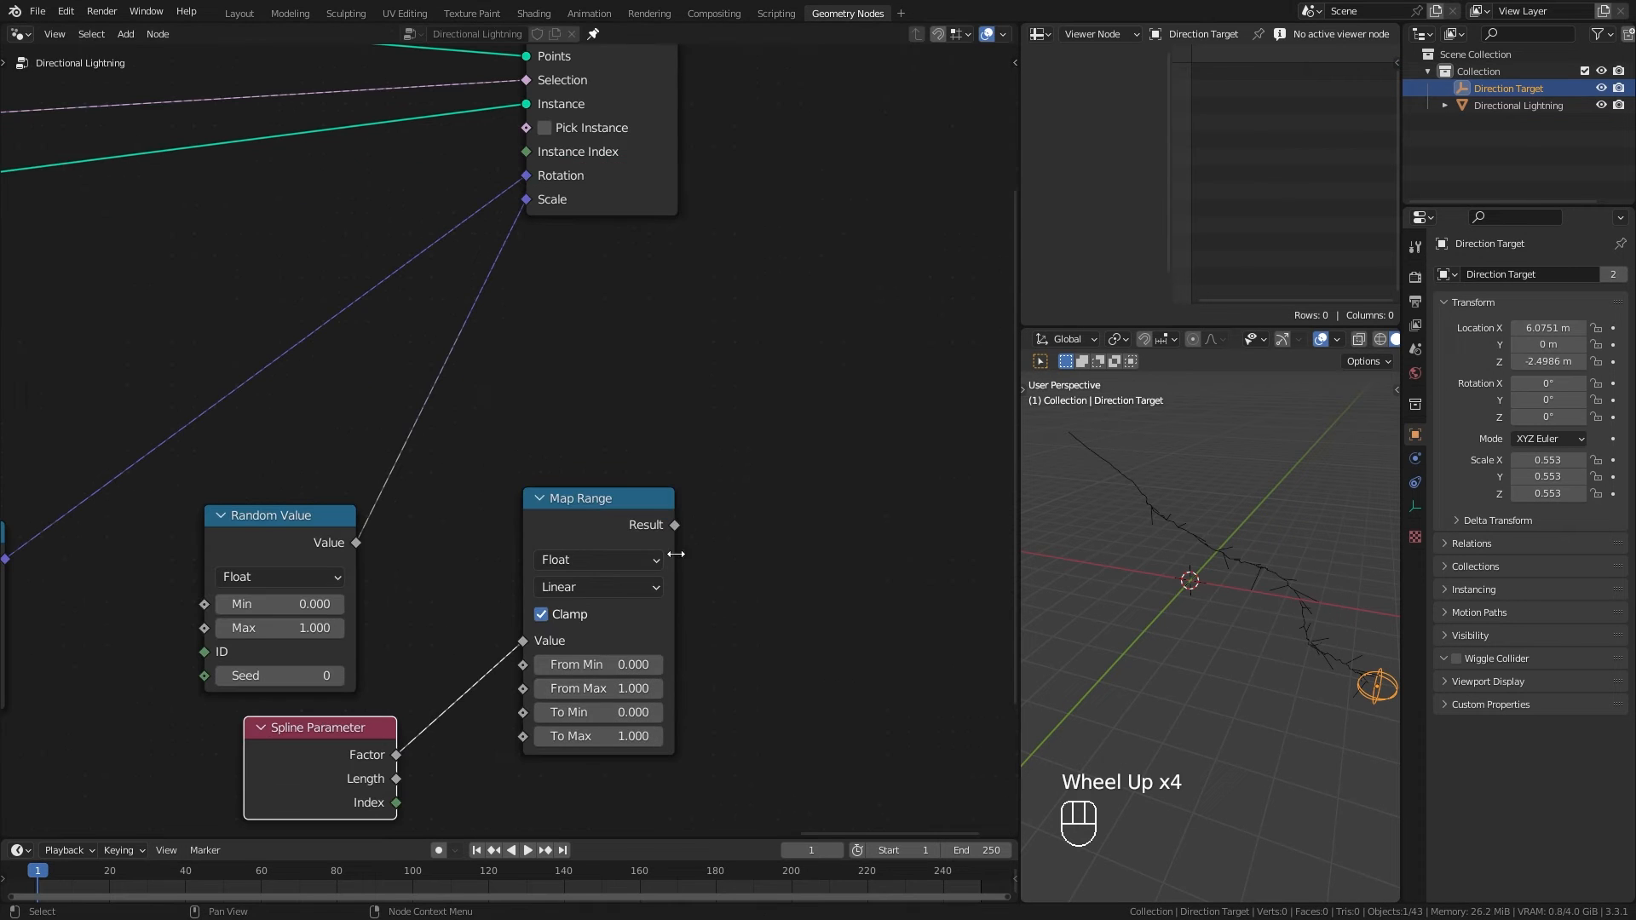
drag(677, 525, 529, 201)
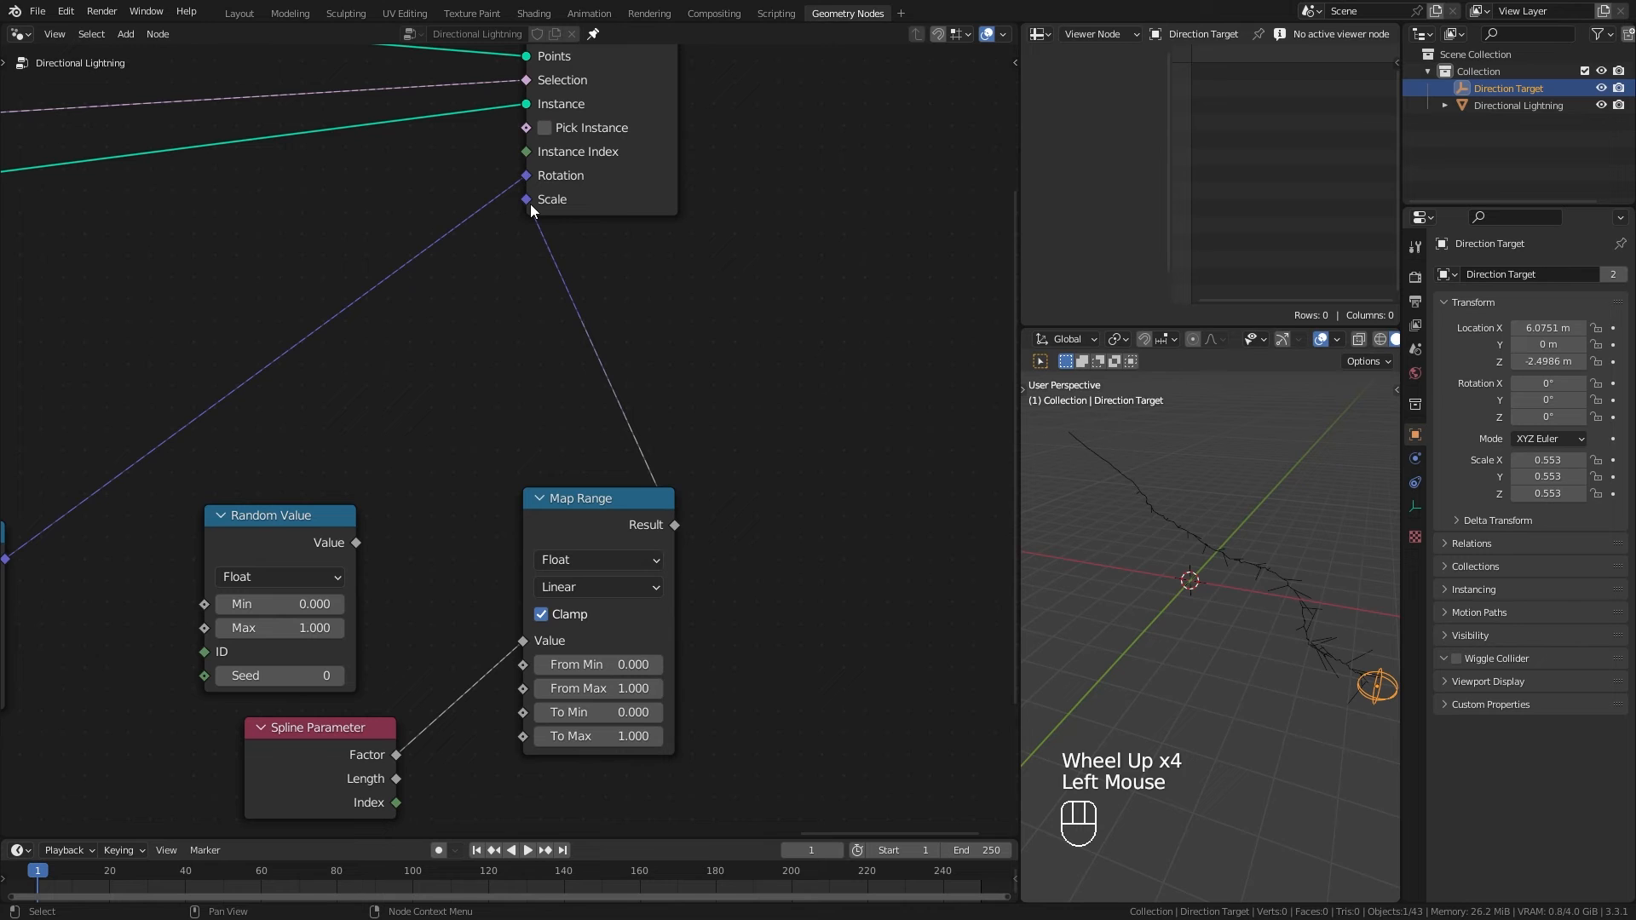
click(319, 544)
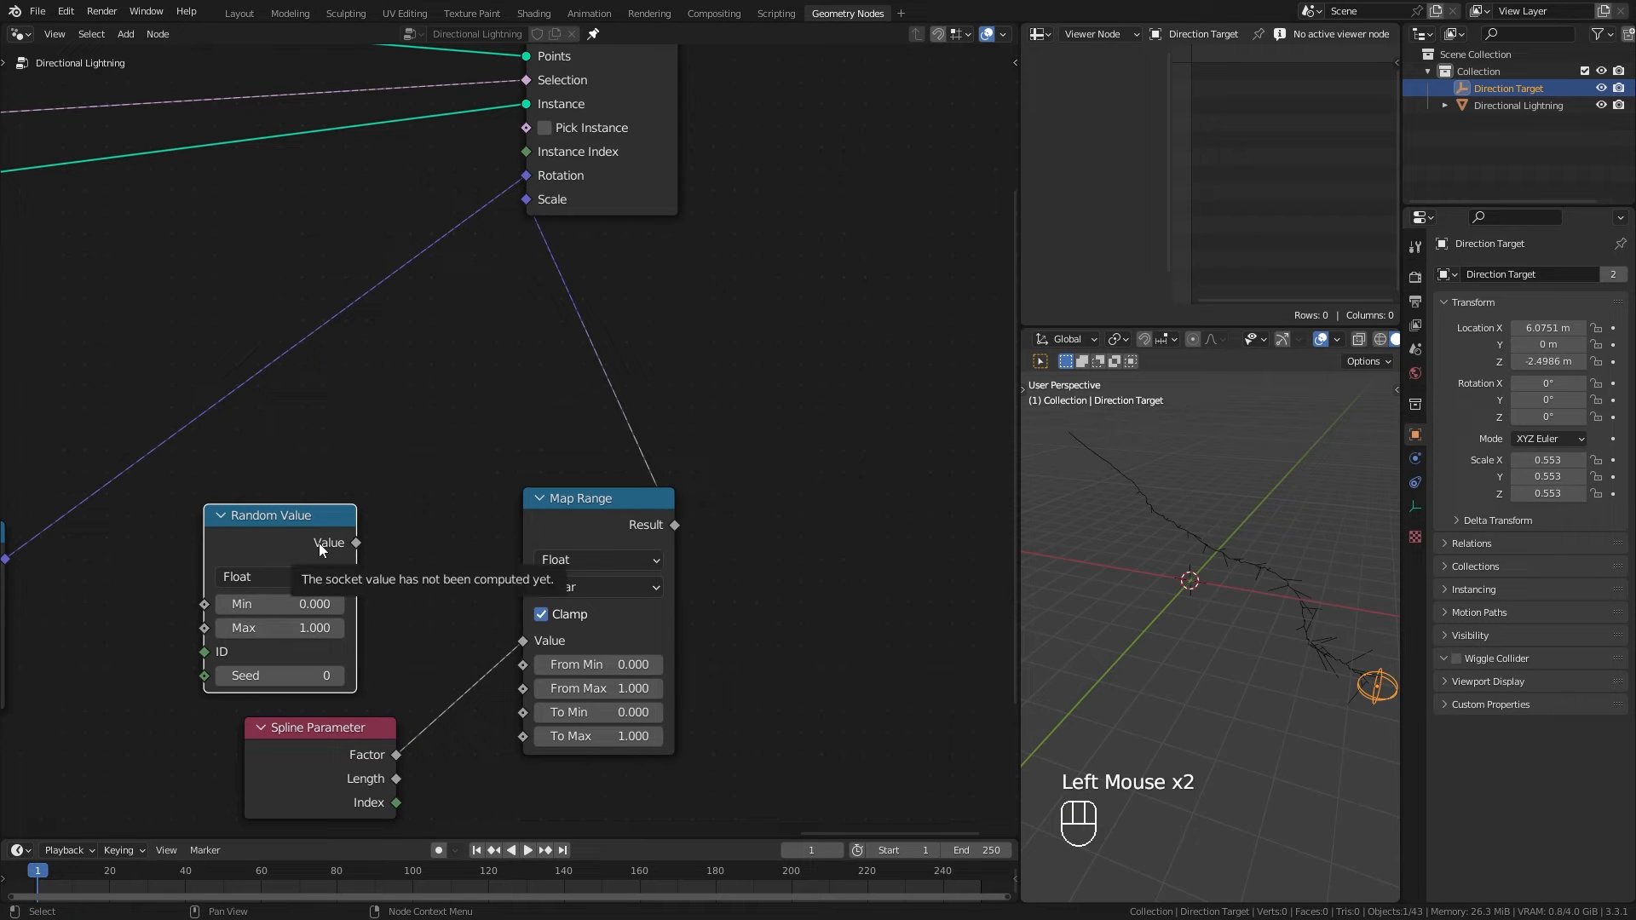
Step: Delete the unused scale Random Value node and move the Map Range and Spline Parameter nodes up toward Instance on Points
key(x)
drag(582, 499, 586, 368)
drag(310, 765, 358, 532)
Step: Reverse the branch scaling along the spline by setting the Map Range node's To Min to 1 and To Max to 0
middle_drag(1133, 648, 1153, 678)
scroll(1144, 714, up, 2)
shift+scroll(1099, 701, up, 1)
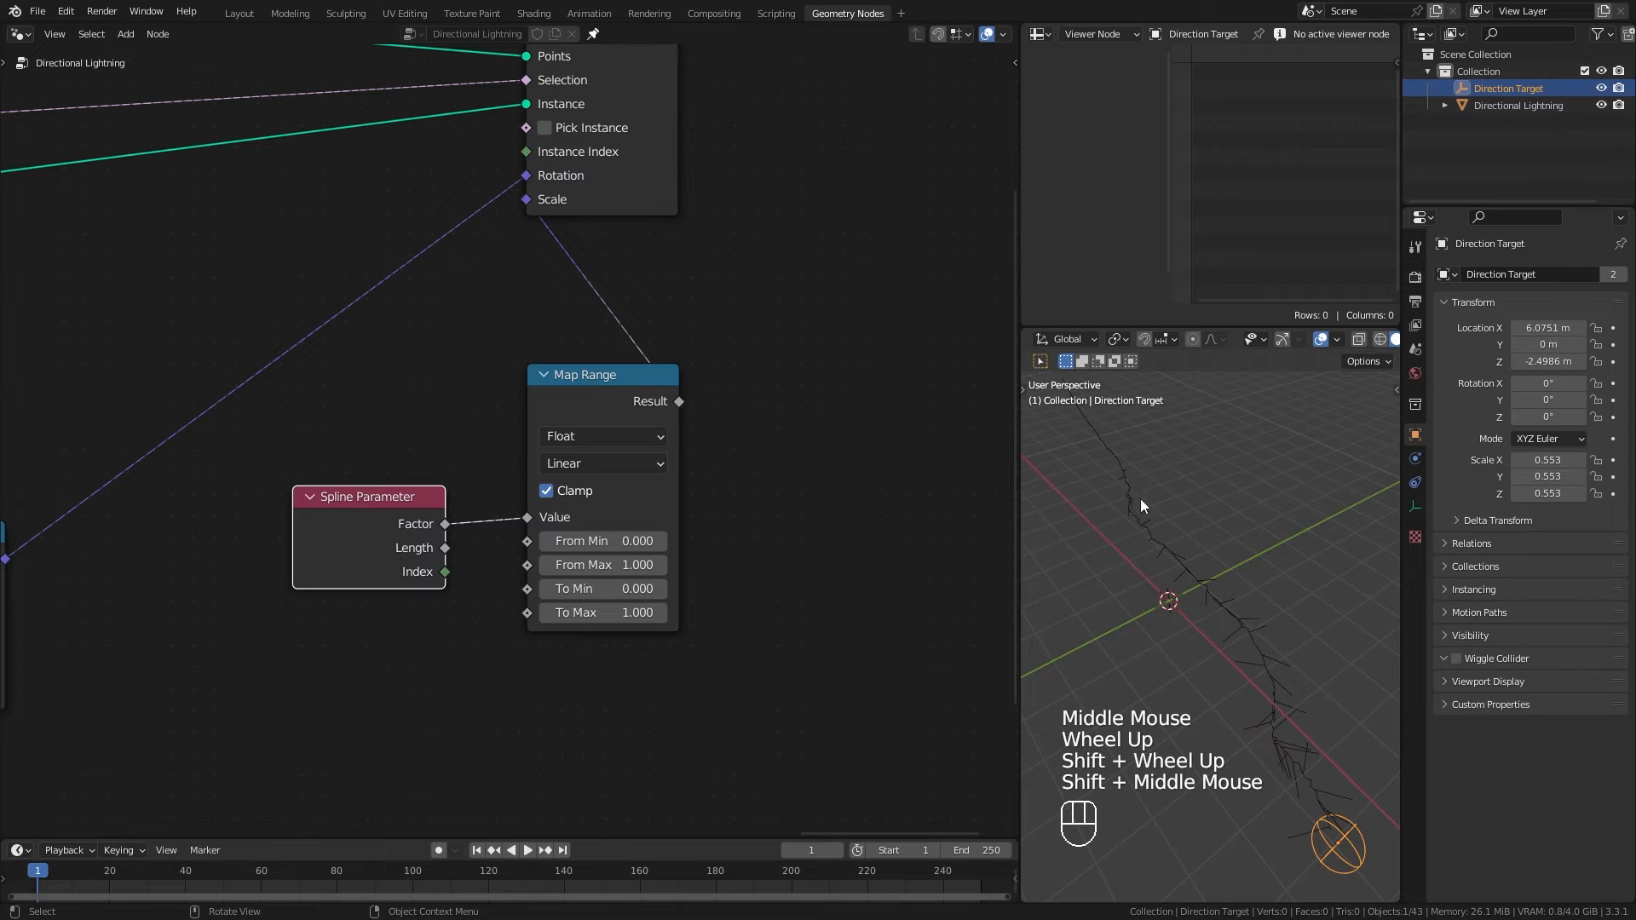
middle_drag(1281, 840, 1326, 761)
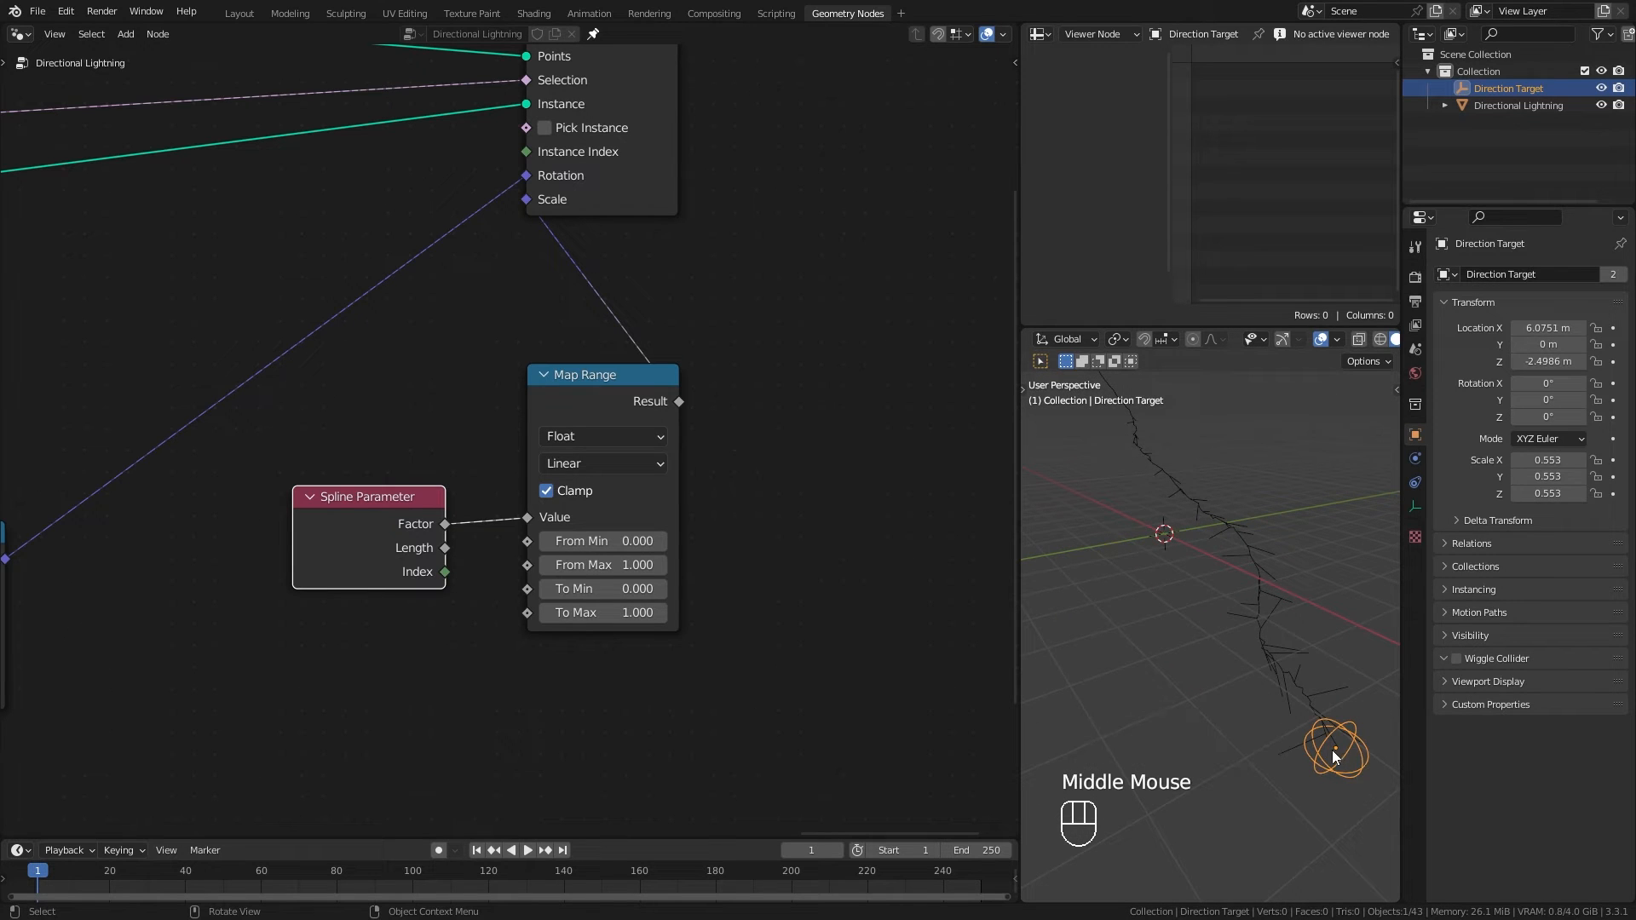
shift+middle_drag(1256, 596, 1251, 643)
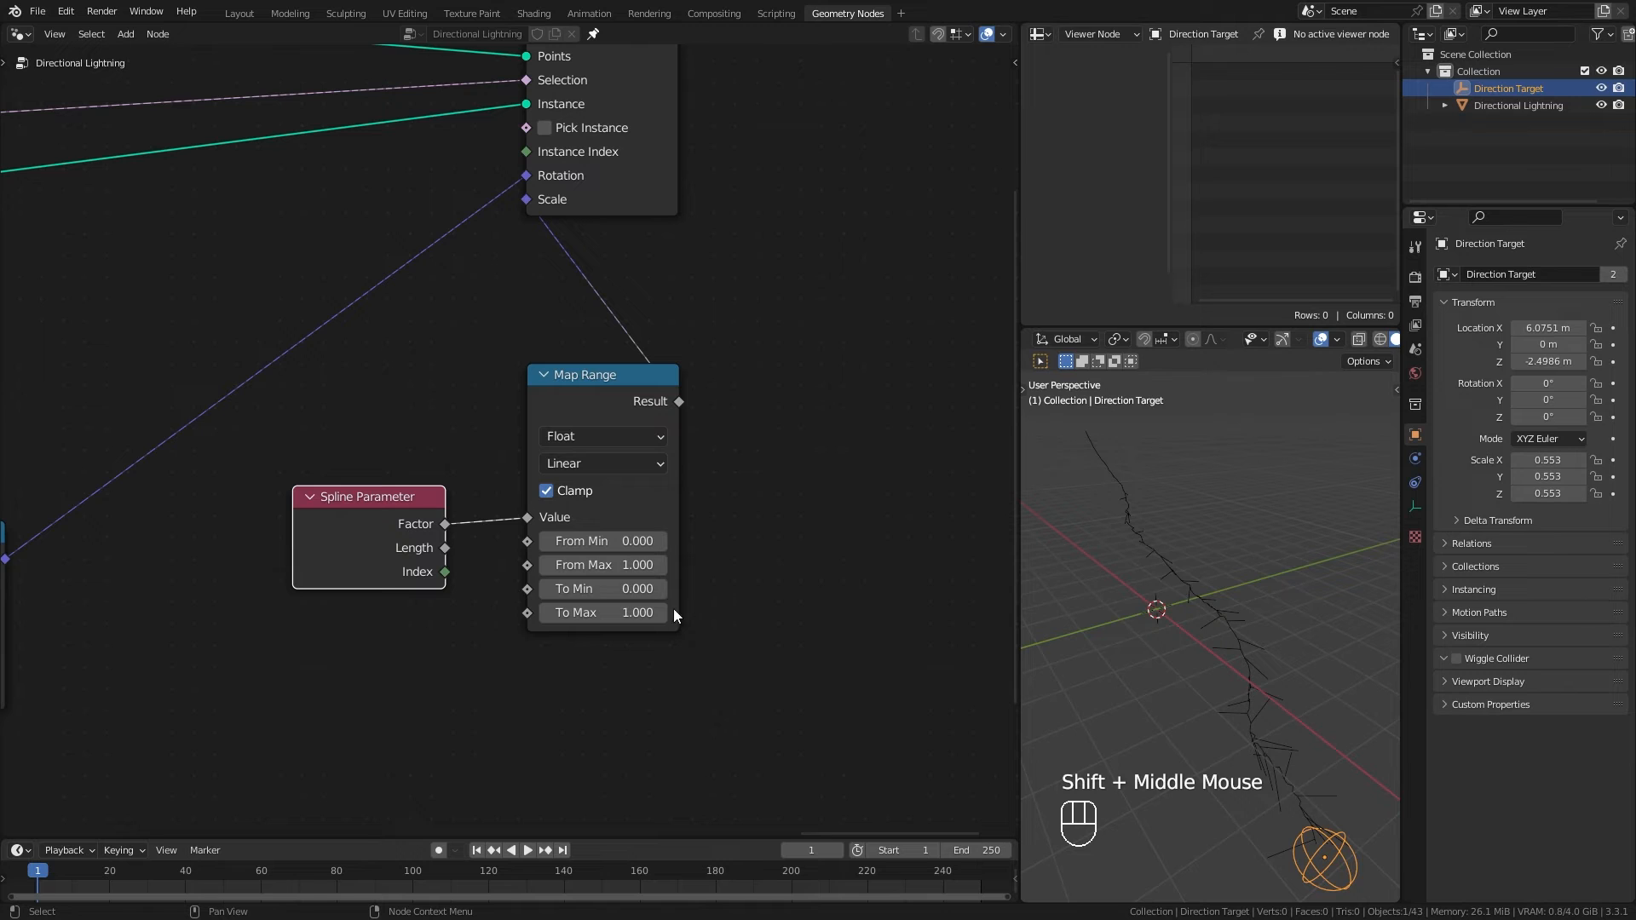
click(632, 594)
text(1)
click(633, 601)
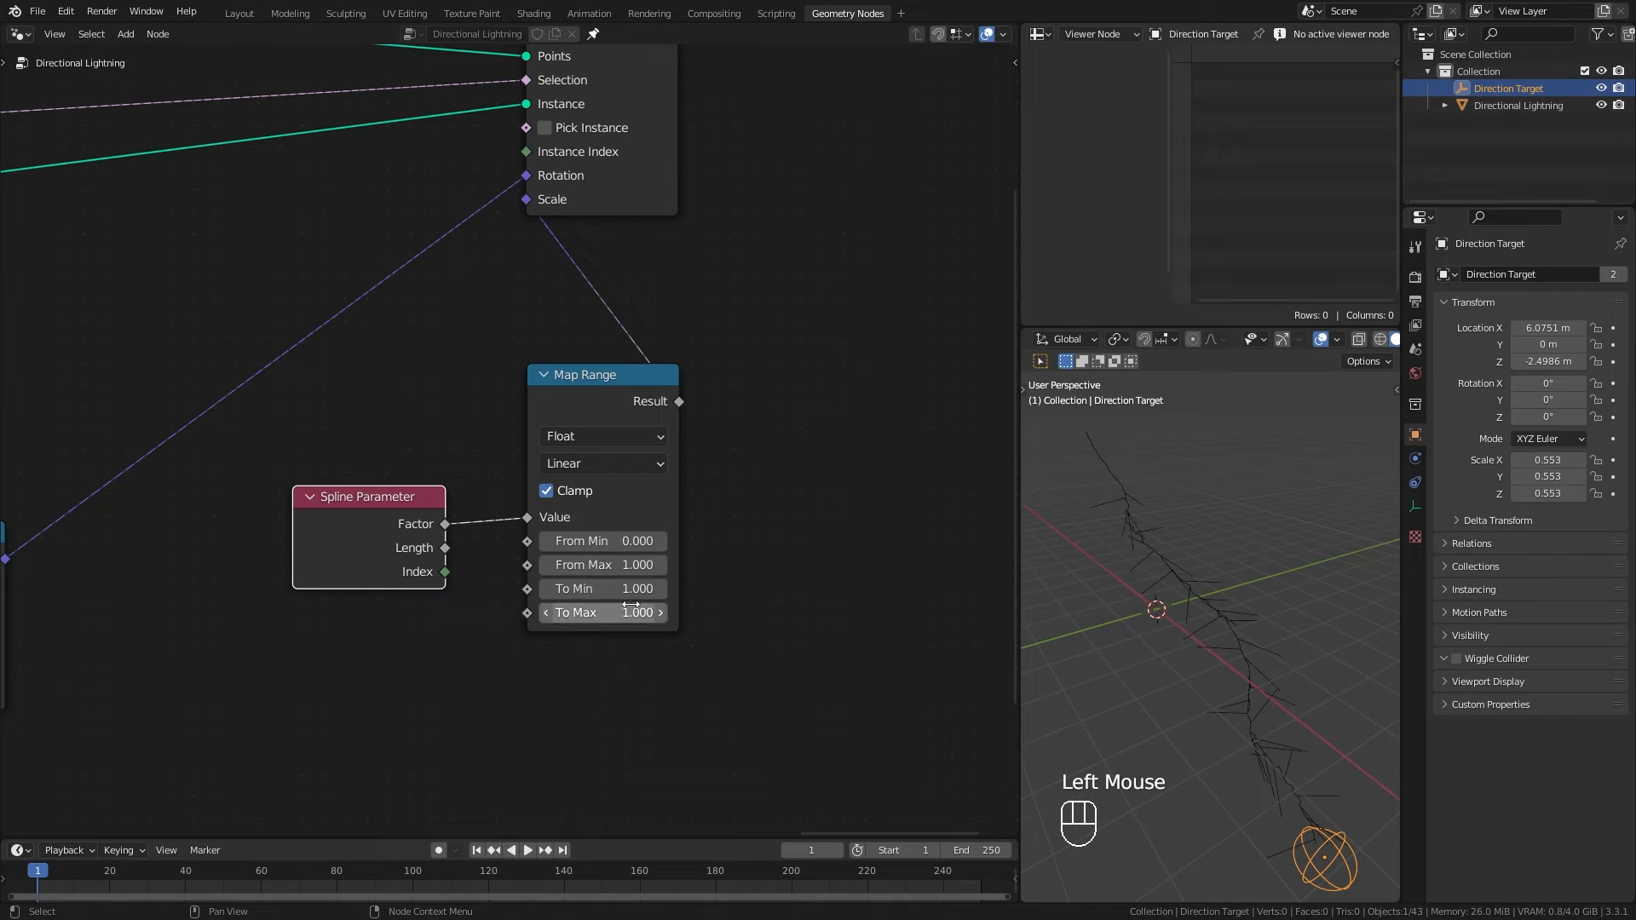
text(0)
key(Return)
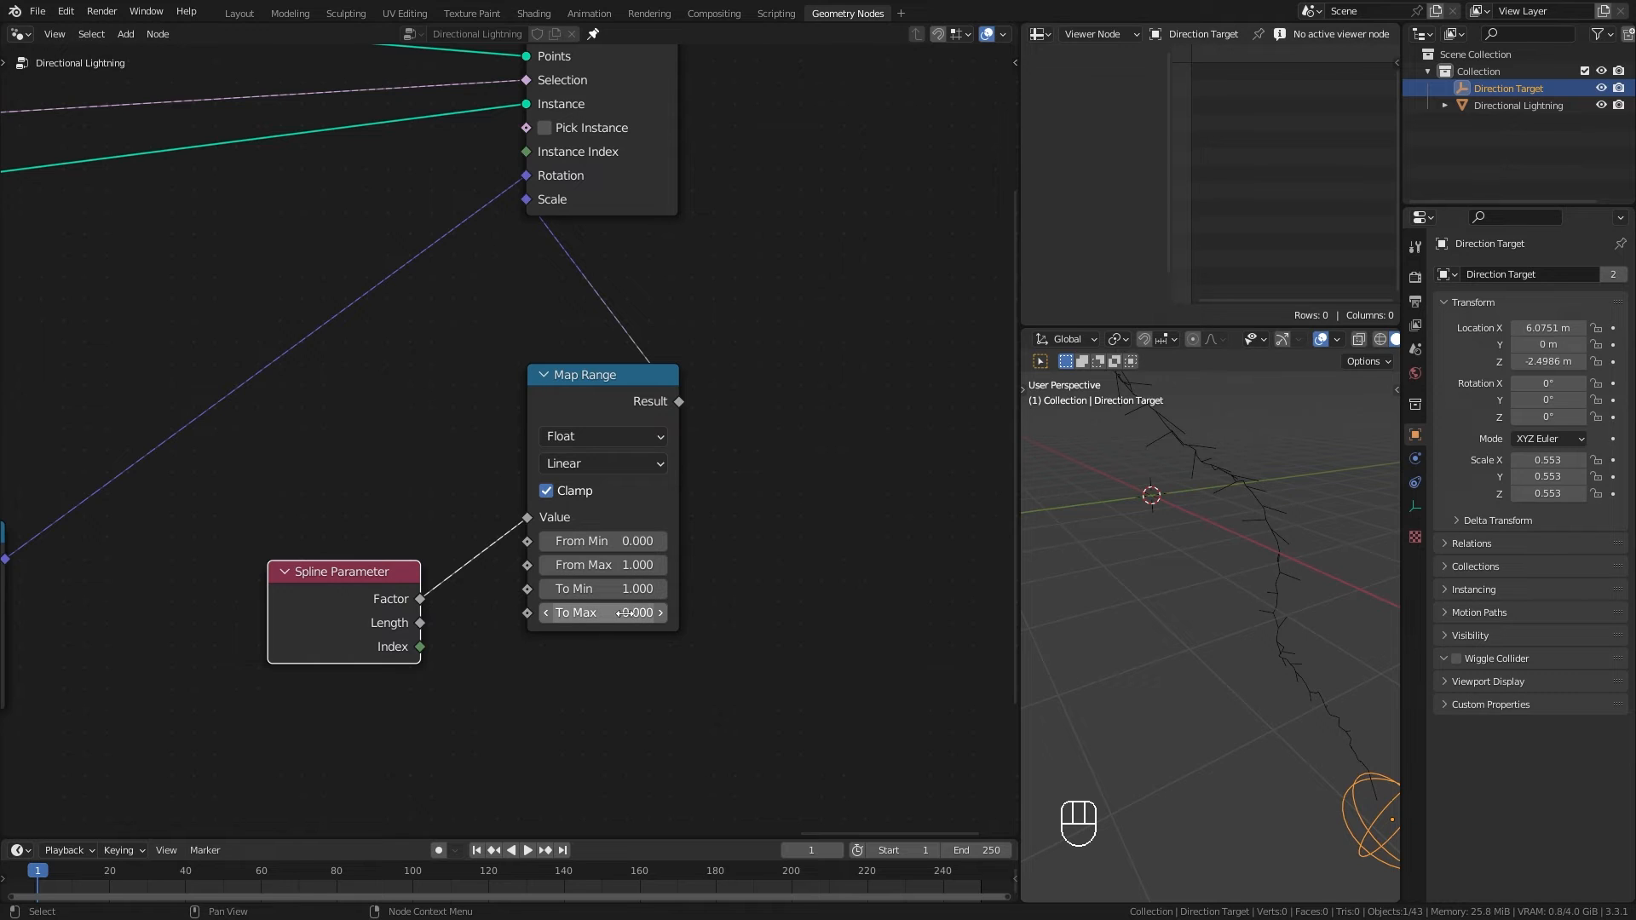
Step: Set the Map Range node's To Max to 0.2, try To Min at 1.8, and settle To Min on 1.3
click(631, 613)
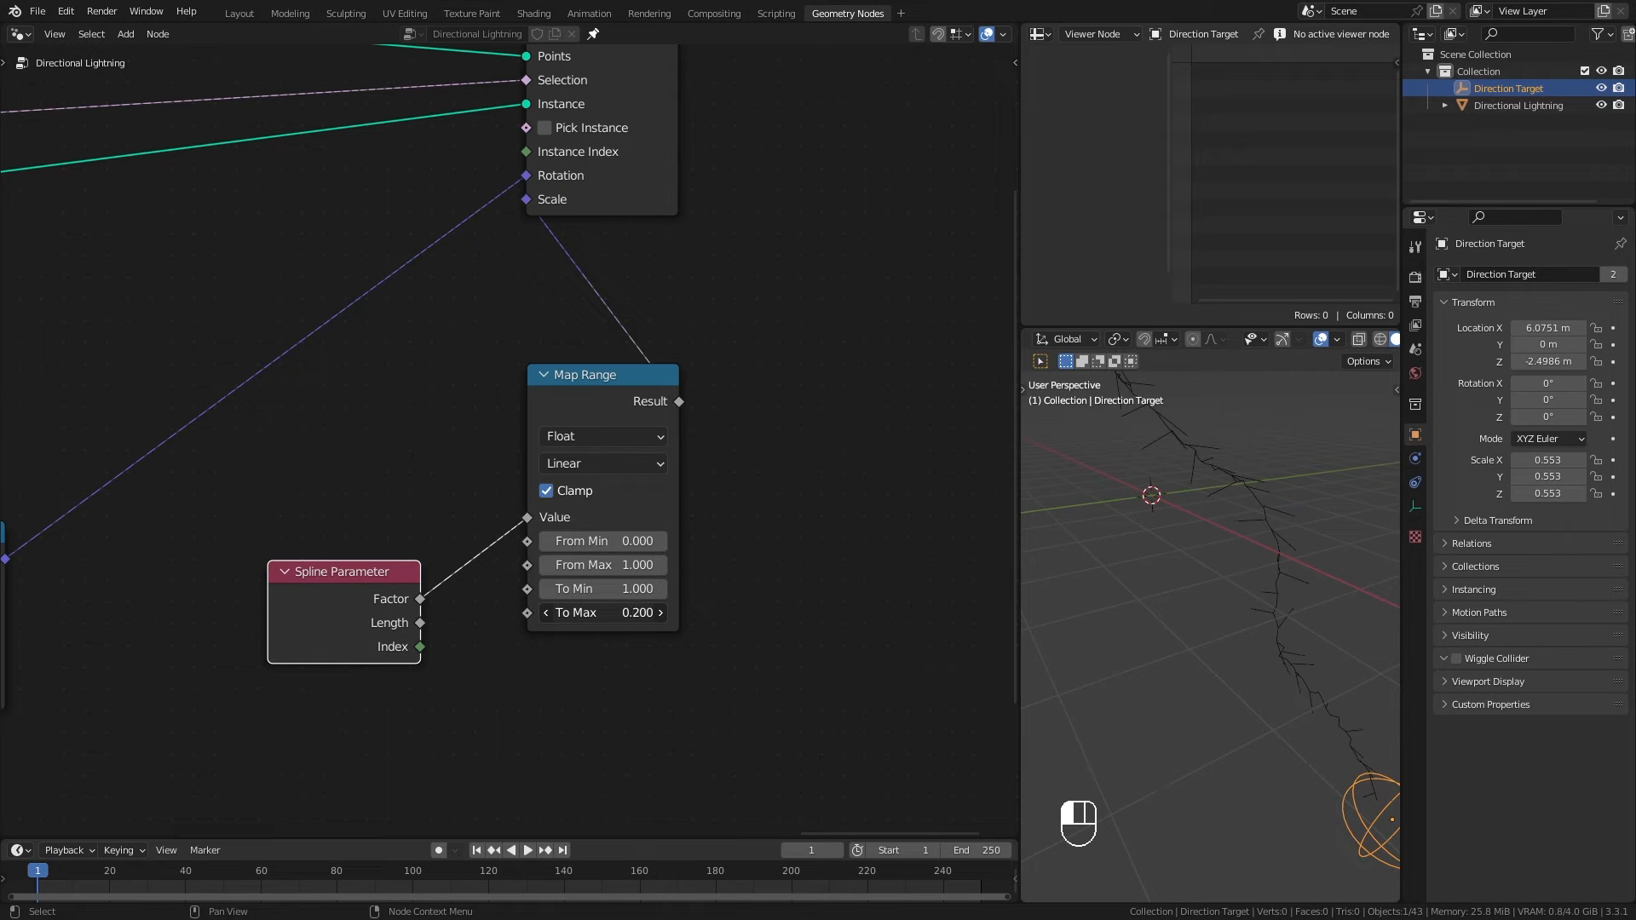
scroll(1294, 575, down, 2)
shift+middle_drag(1293, 574, 1242, 610)
click(639, 589)
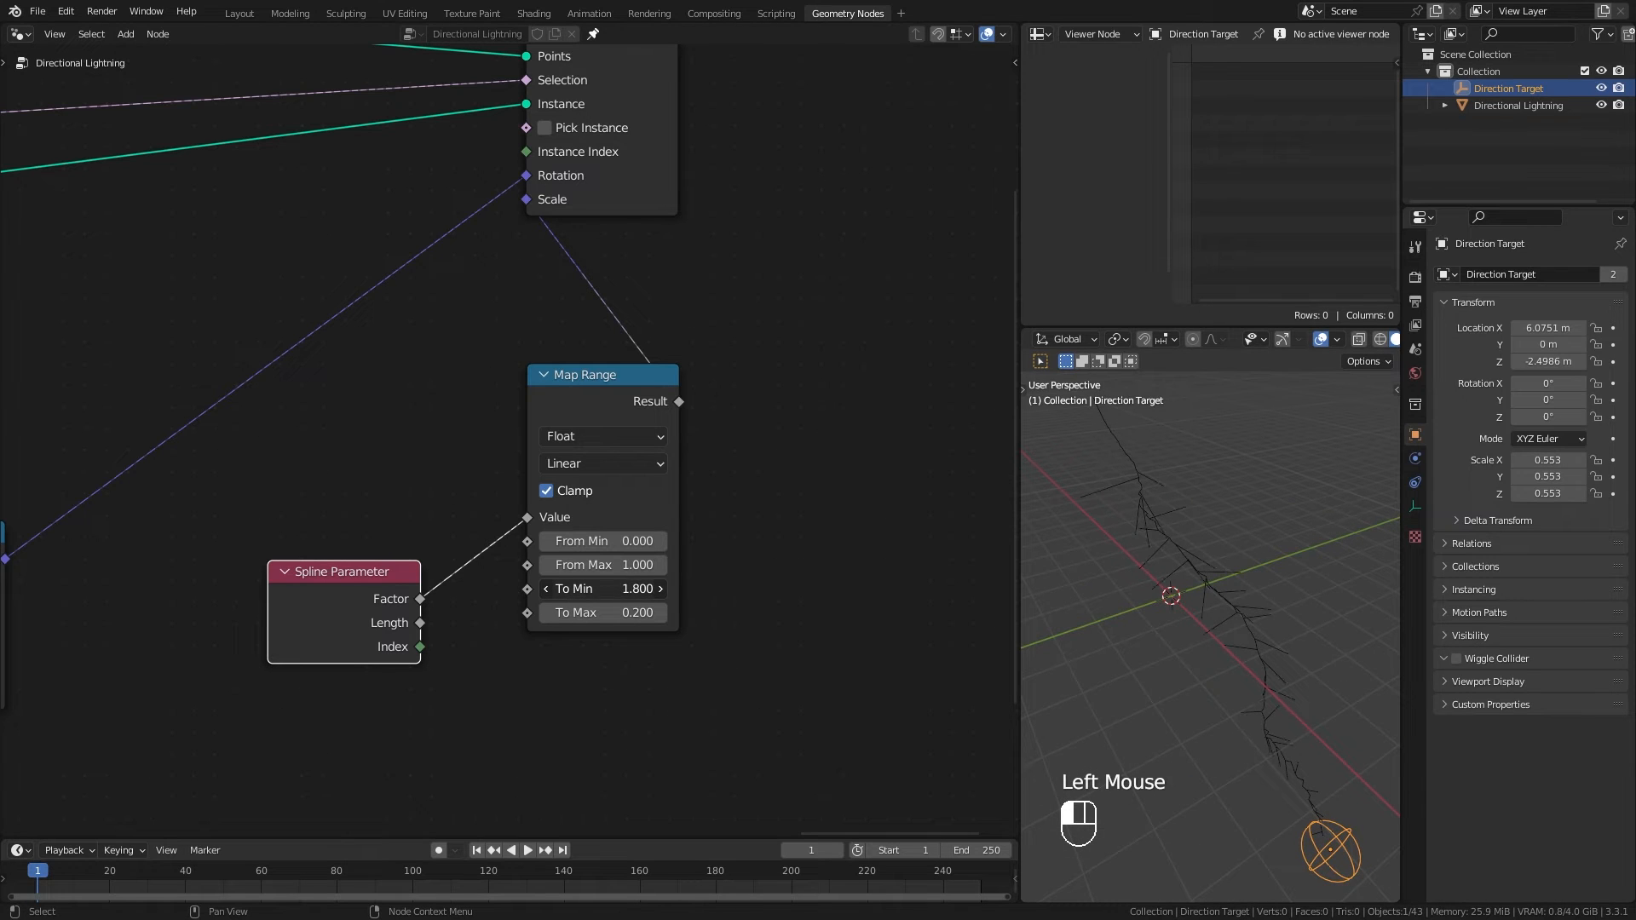
mouse_move(1202, 620)
middle_down()
mouse_move(1281, 607)
mouse_move(1149, 610)
mouse_move(1132, 641)
mouse_move(1221, 626)
middle_up()
scroll(1223, 633, down, 2)
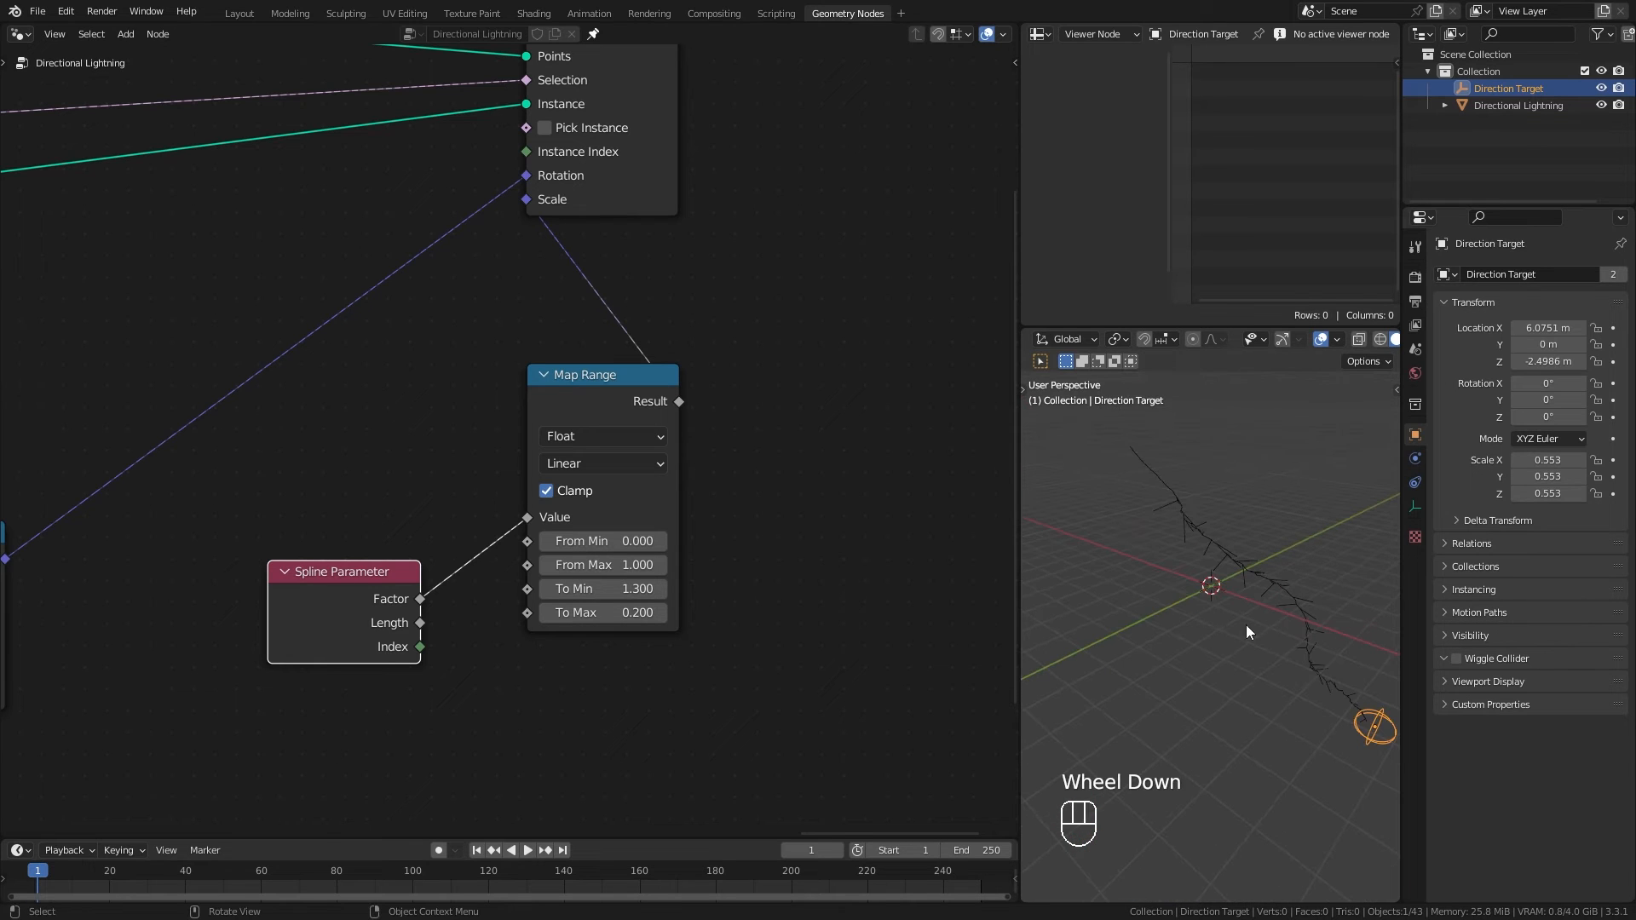
Step: Tidy the branch scale nodes by stacking the Spline Parameter directly below the Map Range node under Instance on Points
scroll(674, 602, down, 3)
middle_drag(534, 595, 325, 594)
drag(521, 529, 556, 488)
scroll(1240, 659, up, 2)
middle_drag(1239, 661, 1183, 639)
scroll(295, 581, down, 2)
middle_drag(295, 581, 814, 592)
scroll(500, 417, up, 3)
drag(500, 411, 465, 410)
scroll(1292, 657, down, 2)
middle_drag(1293, 656, 1304, 663)
middle_drag(992, 507, 545, 496)
middle_drag(895, 409, 520, 426)
scroll(520, 427, up, 2)
drag(522, 421, 519, 357)
drag(375, 508, 520, 579)
Step: Frame the node group of the first main branch displacement and label the frame "MainBranch Distortion 1"
scroll(497, 467, down, 2)
scroll(497, 467, down, 2)
middle_drag(95, 464, 545, 464)
middle_drag(78, 546, 581, 634)
scroll(482, 546, up, 4)
drag(237, 156, 623, 654)
key(shift+p)
key(F2)
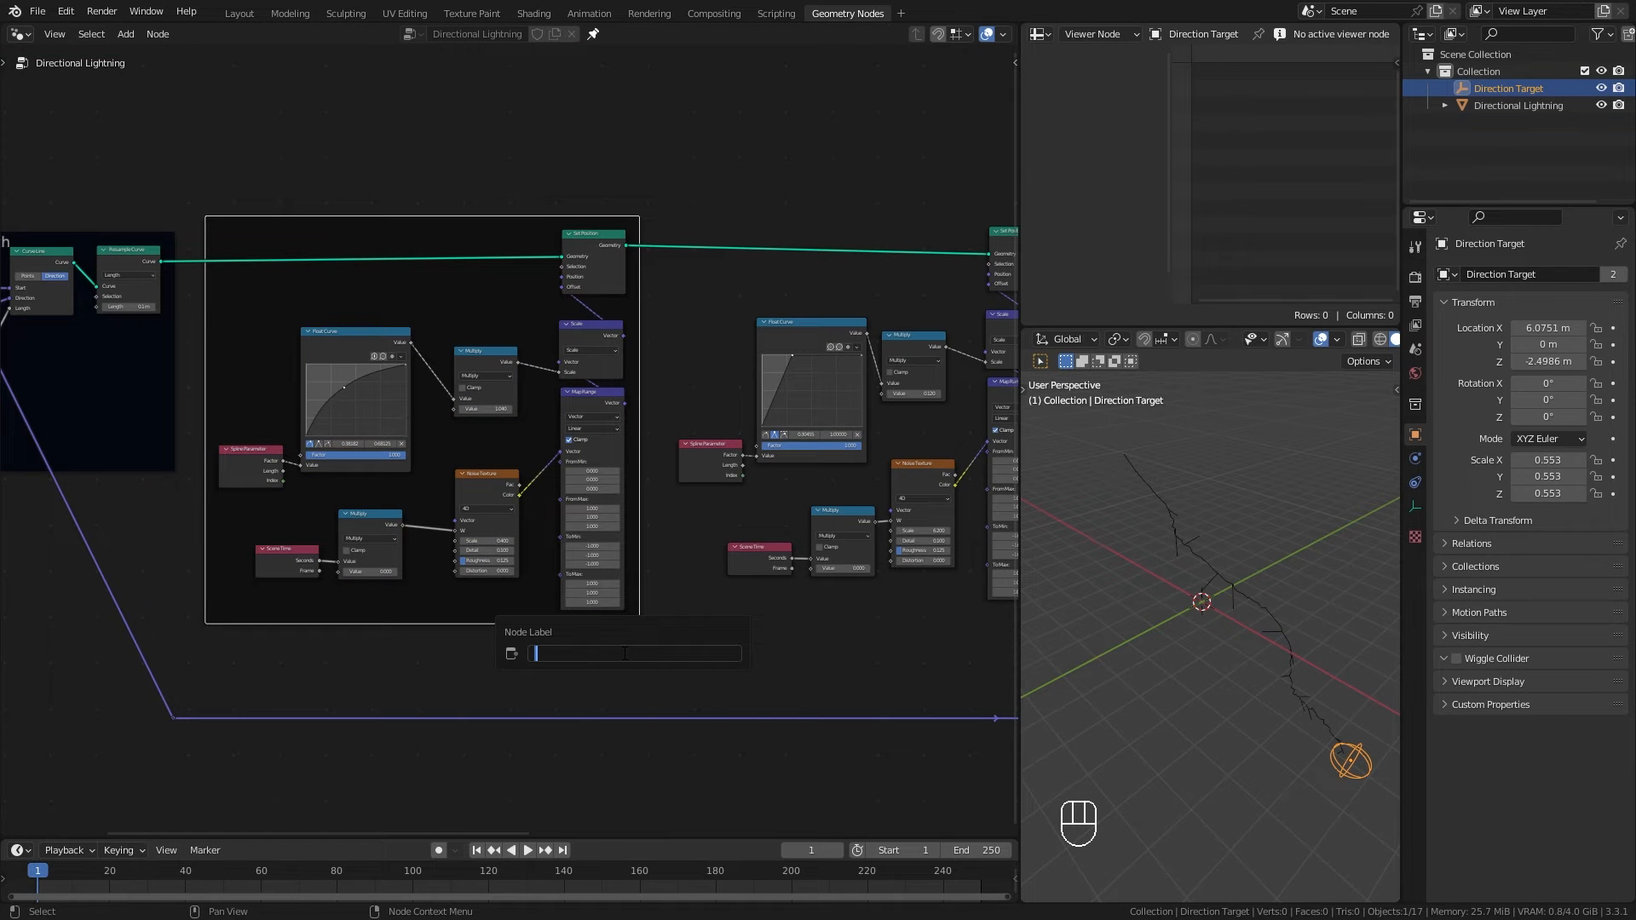
text(MainBranch Distortion 1)
key(Return)
Step: Frame the second displacement node group and label the frame "Main Branch Distortion 2"
middle_drag(622, 653, 268, 658)
drag(336, 145, 684, 667)
key(shift+p)
key(F2)
text(Main Branch)
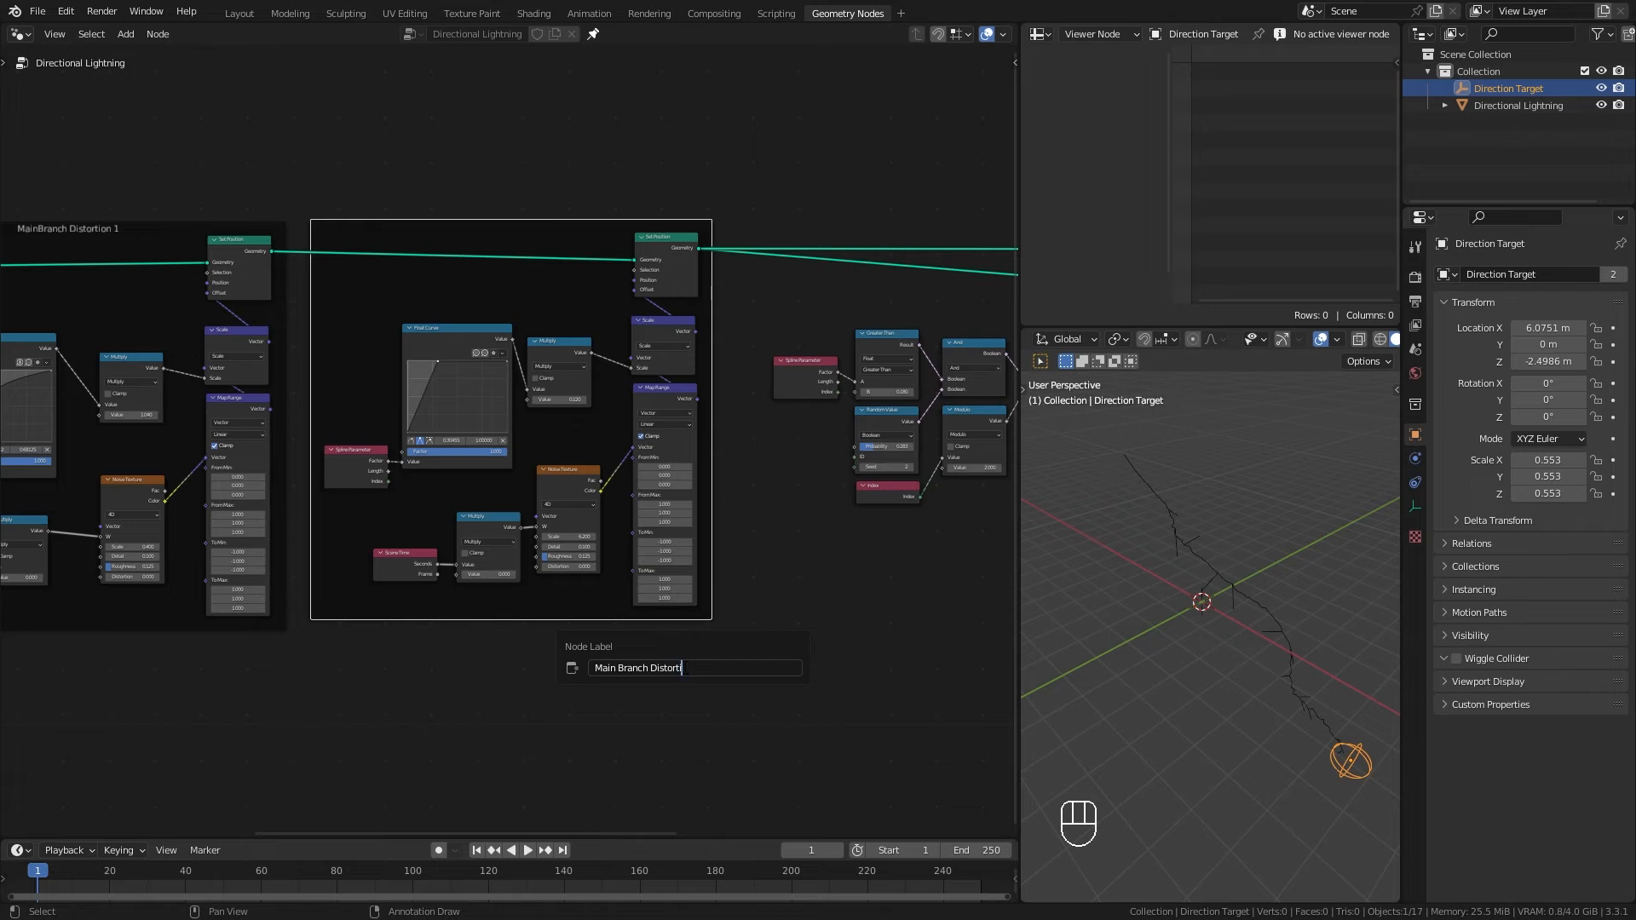
Step: Move the Random Value and Align Euler to Vector nodes close to the Map Range and Spline Parameter nodes
middle_drag(993, 503, 418, 502)
scroll(443, 500, down, 1)
middle_drag(673, 609, 640, 602)
drag(663, 701, 471, 486)
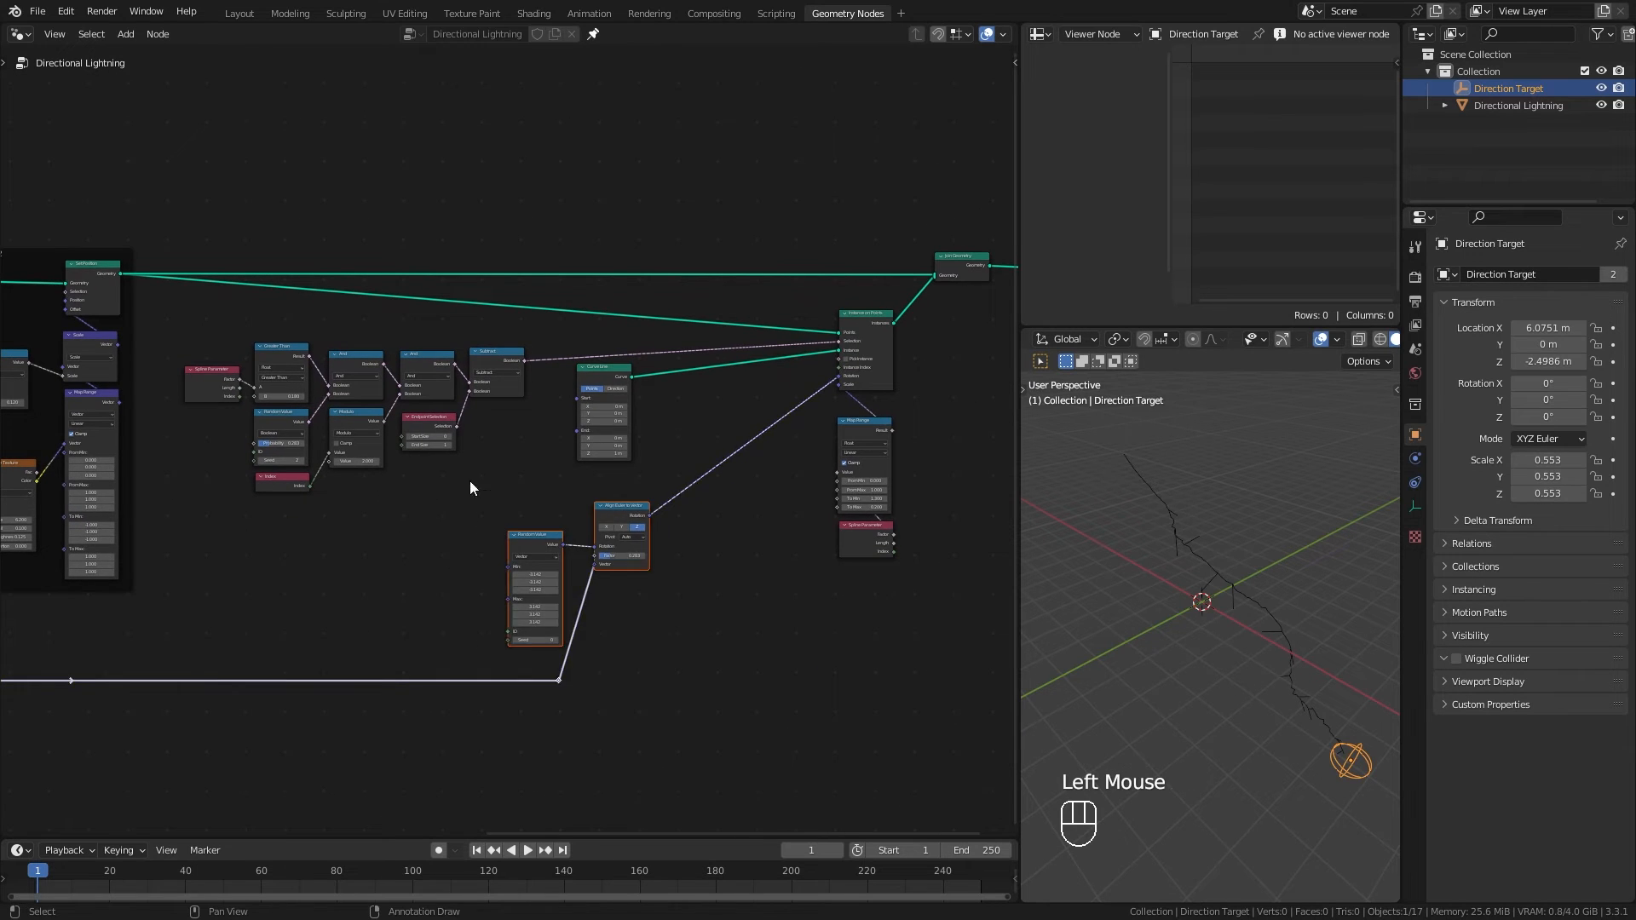
drag(616, 515, 732, 515)
scroll(767, 517, up, 1)
middle_drag(861, 530, 811, 547)
scroll(814, 547, up, 2)
drag(886, 605, 774, 557)
Step: Add reroutes to the rotation and scale links feeding Instance on Points and position them to tidy the wiring
shift+right_drag(779, 427, 747, 399)
scroll(779, 466, up, 2)
shift+middle_drag(781, 465, 657, 486)
scroll(669, 494, up, 2)
key(g)
click(718, 436)
shift+right_drag(736, 452, 787, 470)
key(g)
shift+right_drag(740, 418, 803, 439)
key(g)
click(786, 402)
Step: Frame the Random Value, Align Euler to Vector, Map Range and Spline Parameter nodes and label the frame "Branches Scale and Rotation"
scroll(830, 486, down, 2)
middle_drag(831, 489, 857, 464)
drag(810, 727, 410, 492)
shift+click(501, 731)
key(shift+p)
key(F2)
text(Branche)
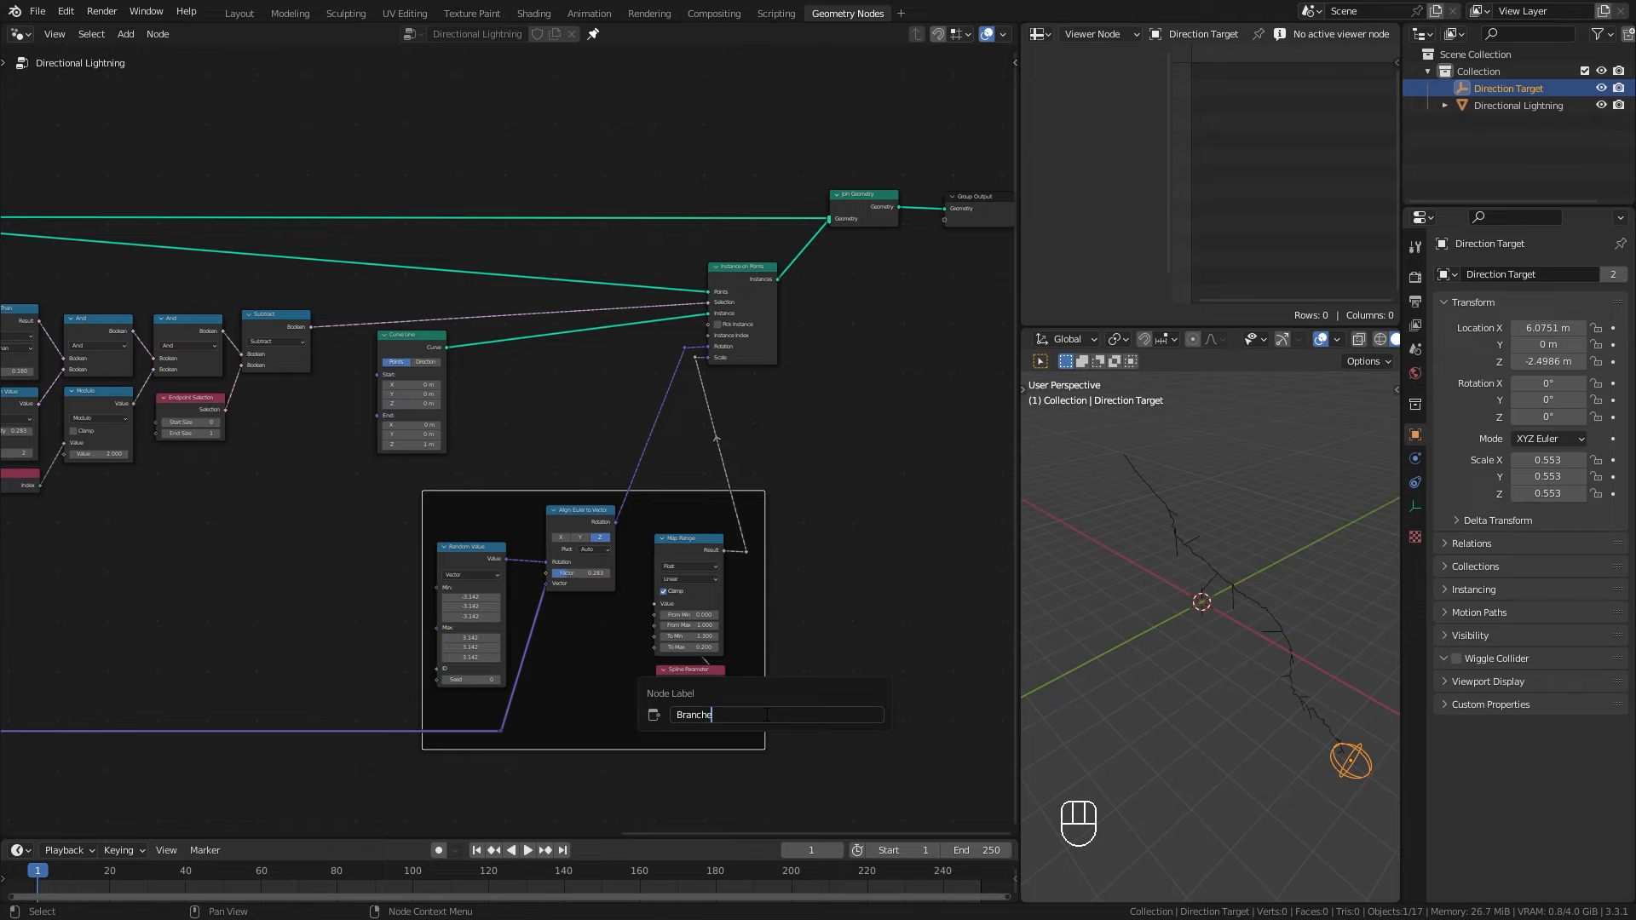
text(s Scale and Rotation)
key(Return)
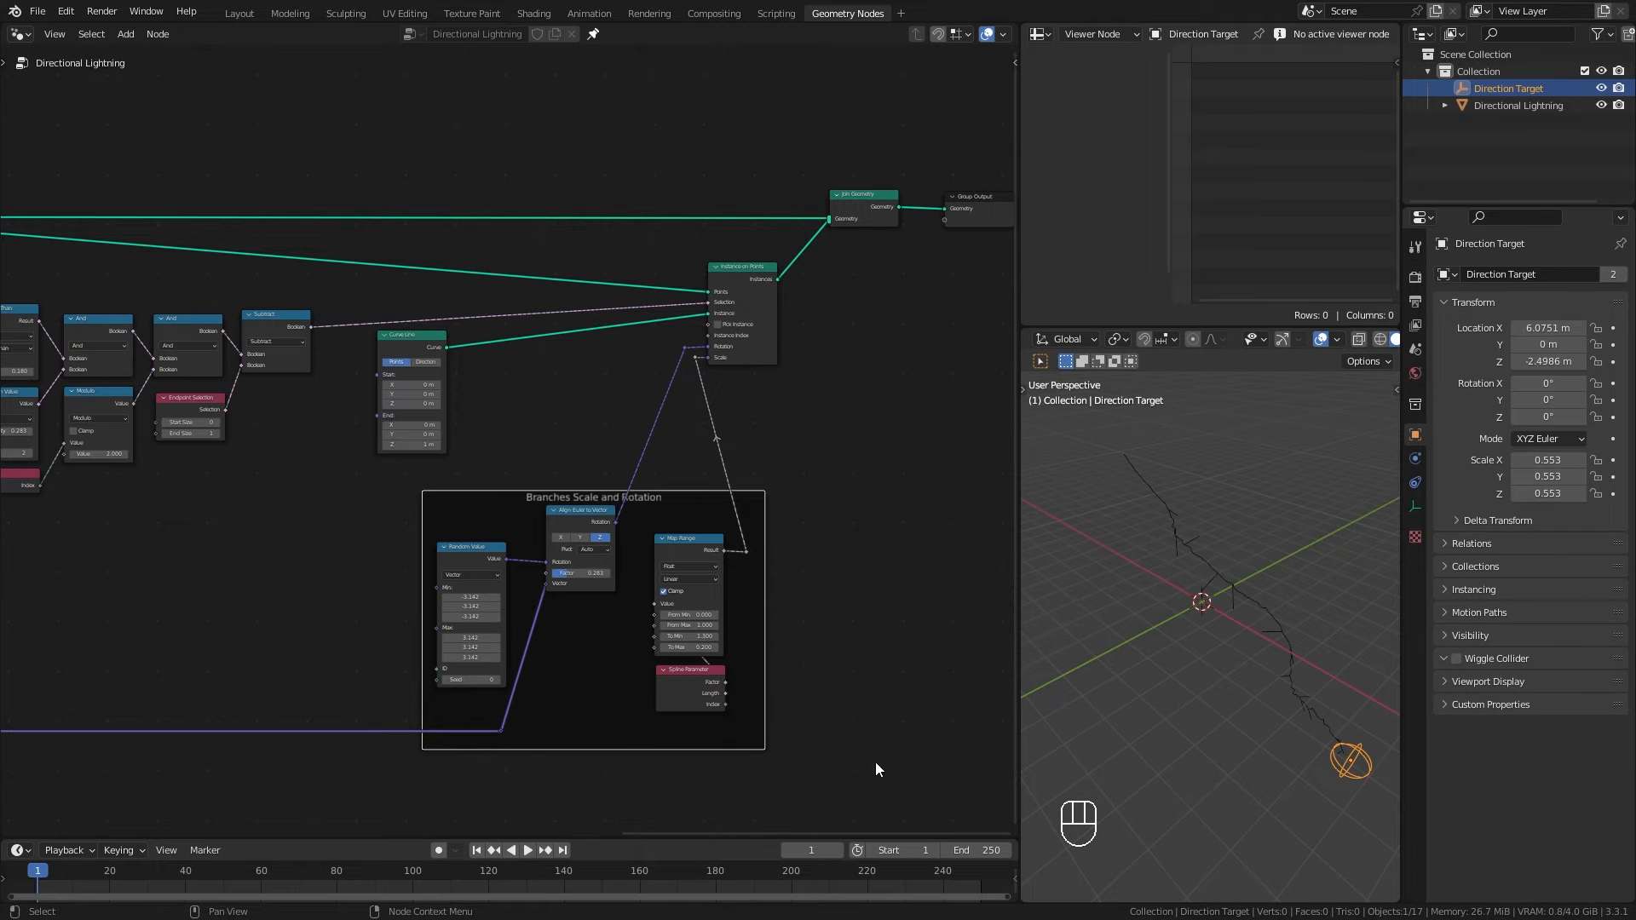
Step: Gather the nodes that feed the Selection input of Instance on Points into a frame labelled "Branches Selection"
middle_drag(405, 472, 472, 499)
drag(467, 368, 622, 379)
middle_drag(435, 511, 786, 512)
drag(780, 544, 350, 331)
drag(526, 470, 622, 487)
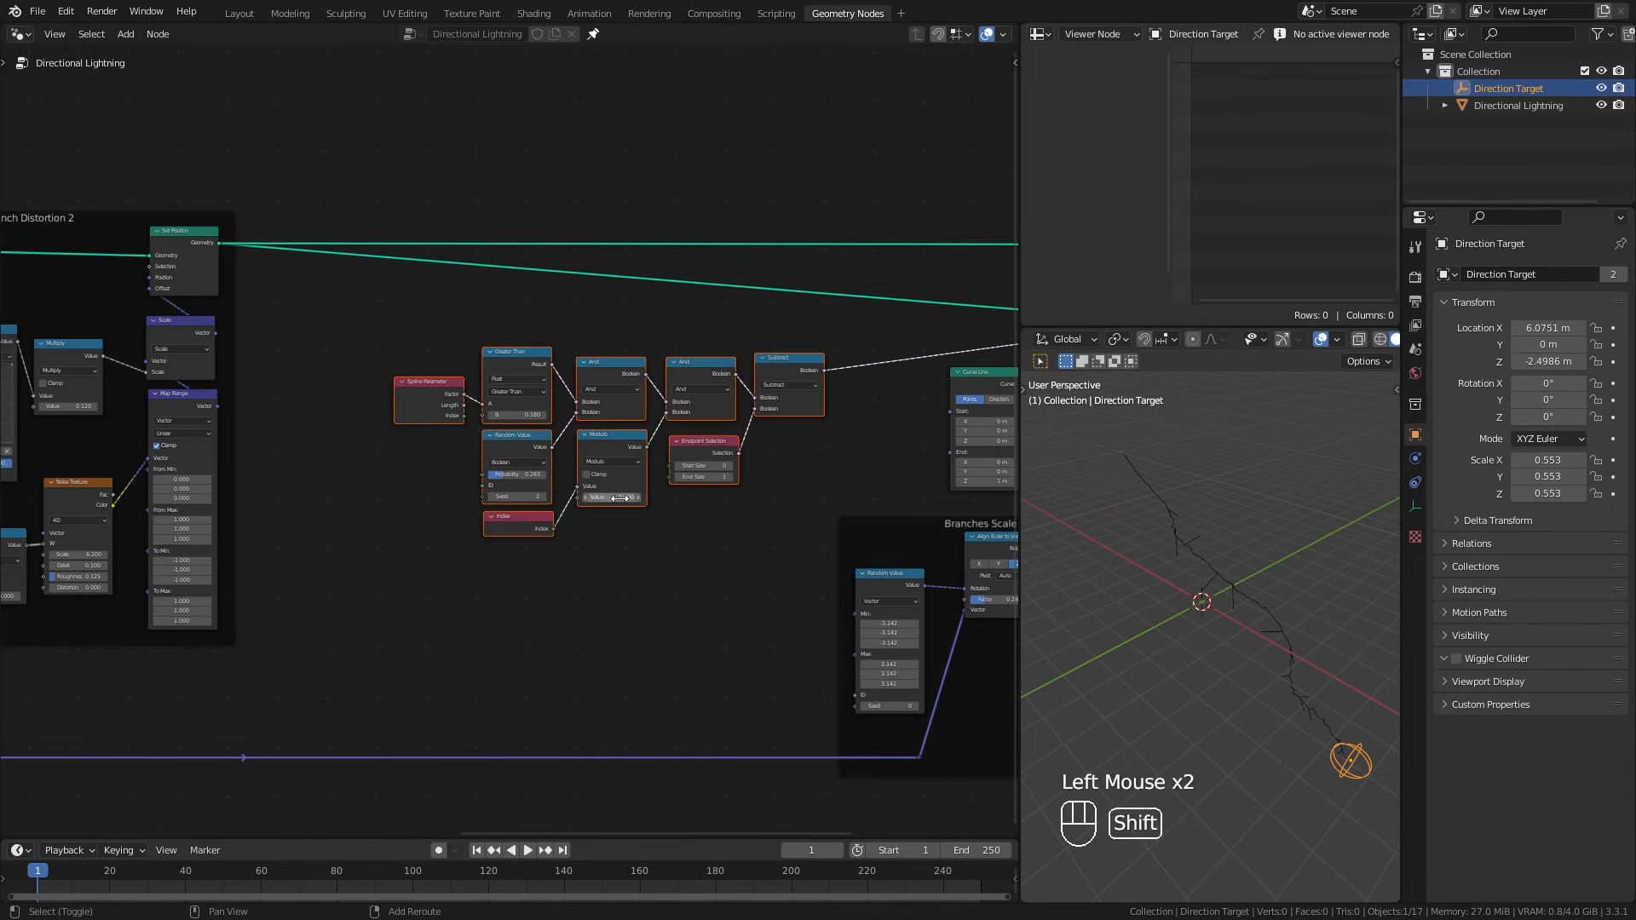
key(shift+p)
key(F2)
text(Branches Selection)
key(Return)
scroll(621, 511, down, 2)
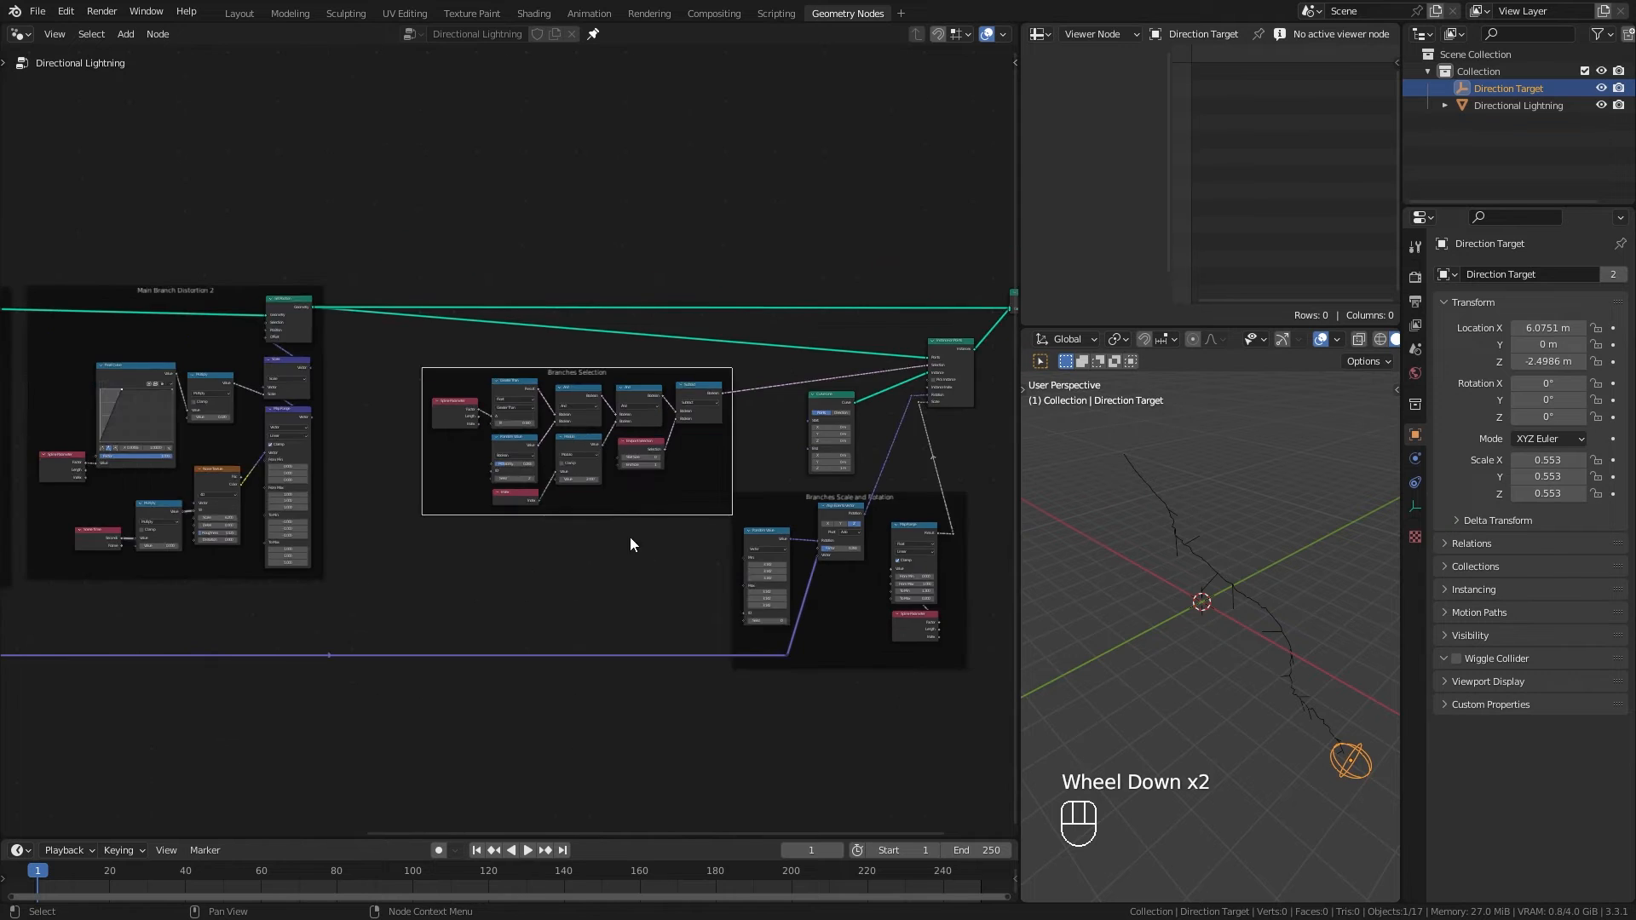
Step: Move the Join Geometry and Group Output nodes farther from Instance on Points to make room for more nodes
drag(620, 515, 617, 503)
middle_drag(785, 452, 449, 453)
scroll(494, 477, up, 2)
drag(548, 515, 471, 544)
middle_drag(411, 470, 750, 469)
scroll(750, 470, down, 3)
middle_drag(426, 545, 682, 503)
drag(475, 566, 436, 484)
key(g)
click(468, 507)
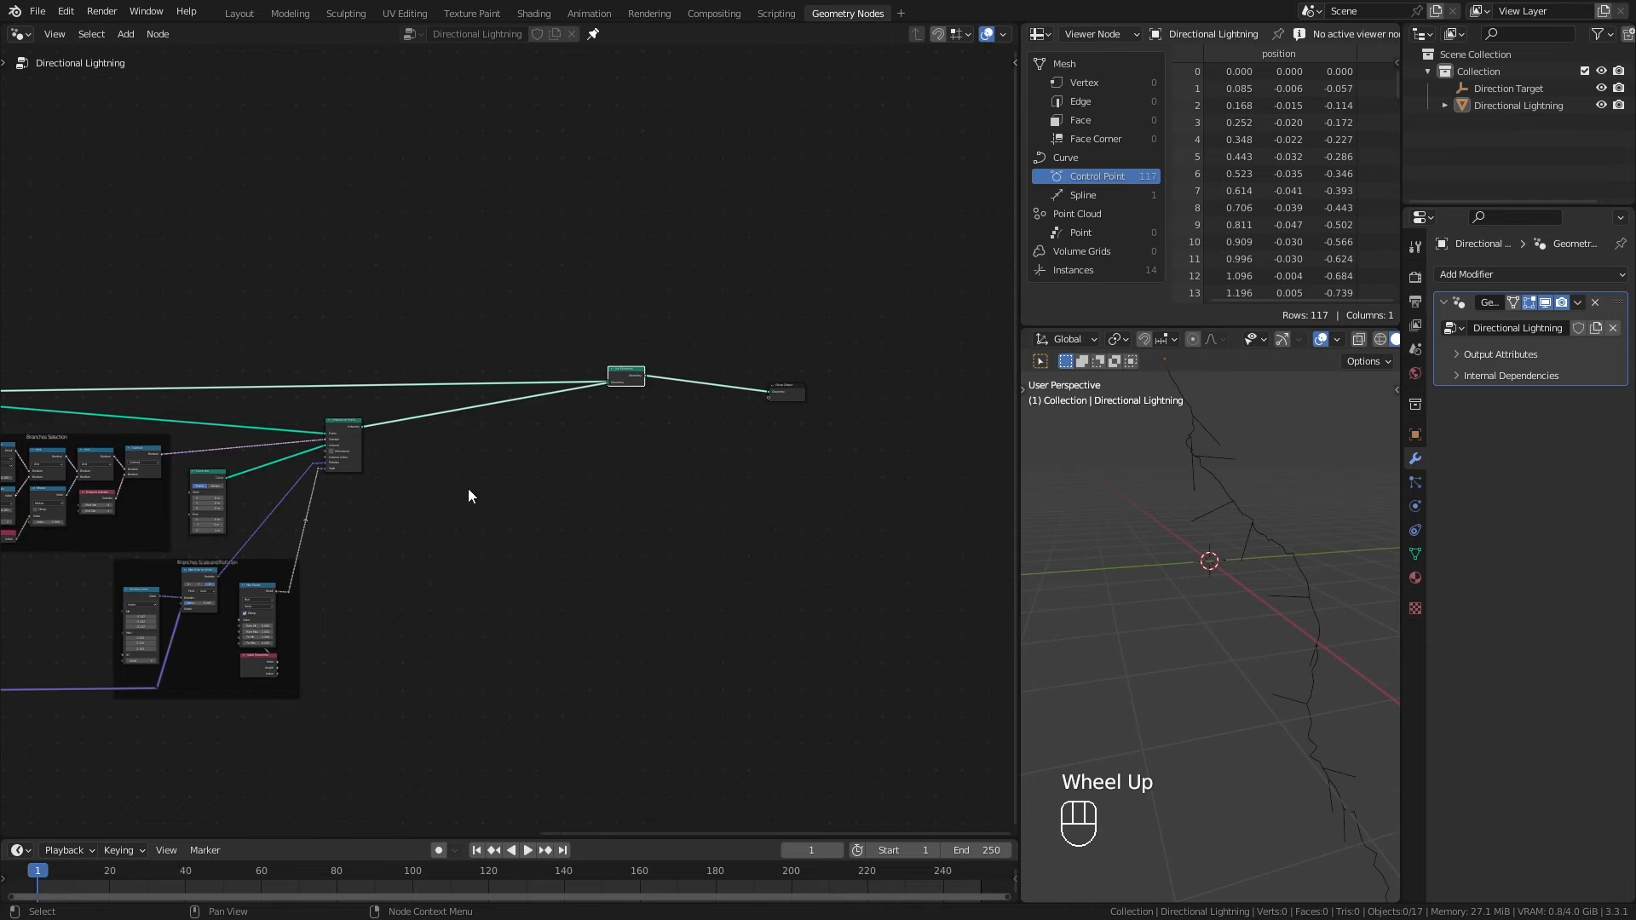
Step: Insert a Resample Curve node between Instance on Points and Join Geometry and set its mode to Length
scroll(366, 510, up, 3)
middle_drag(358, 512, 438, 508)
scroll(584, 516, up, 4)
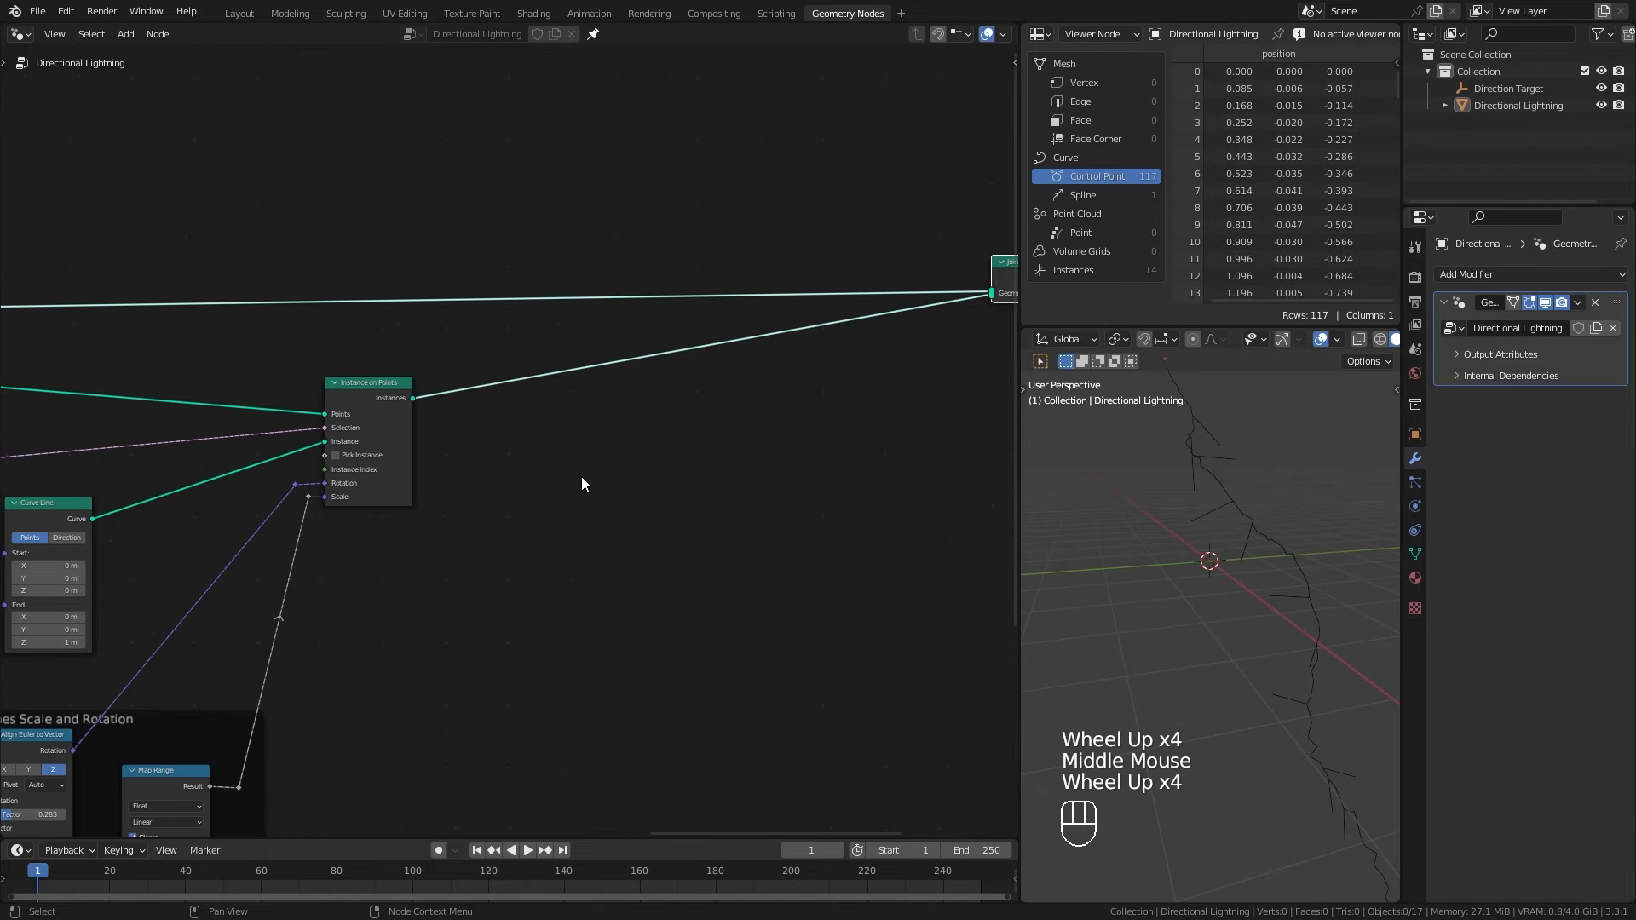
key(shift+a)
mouse_move(546, 365)
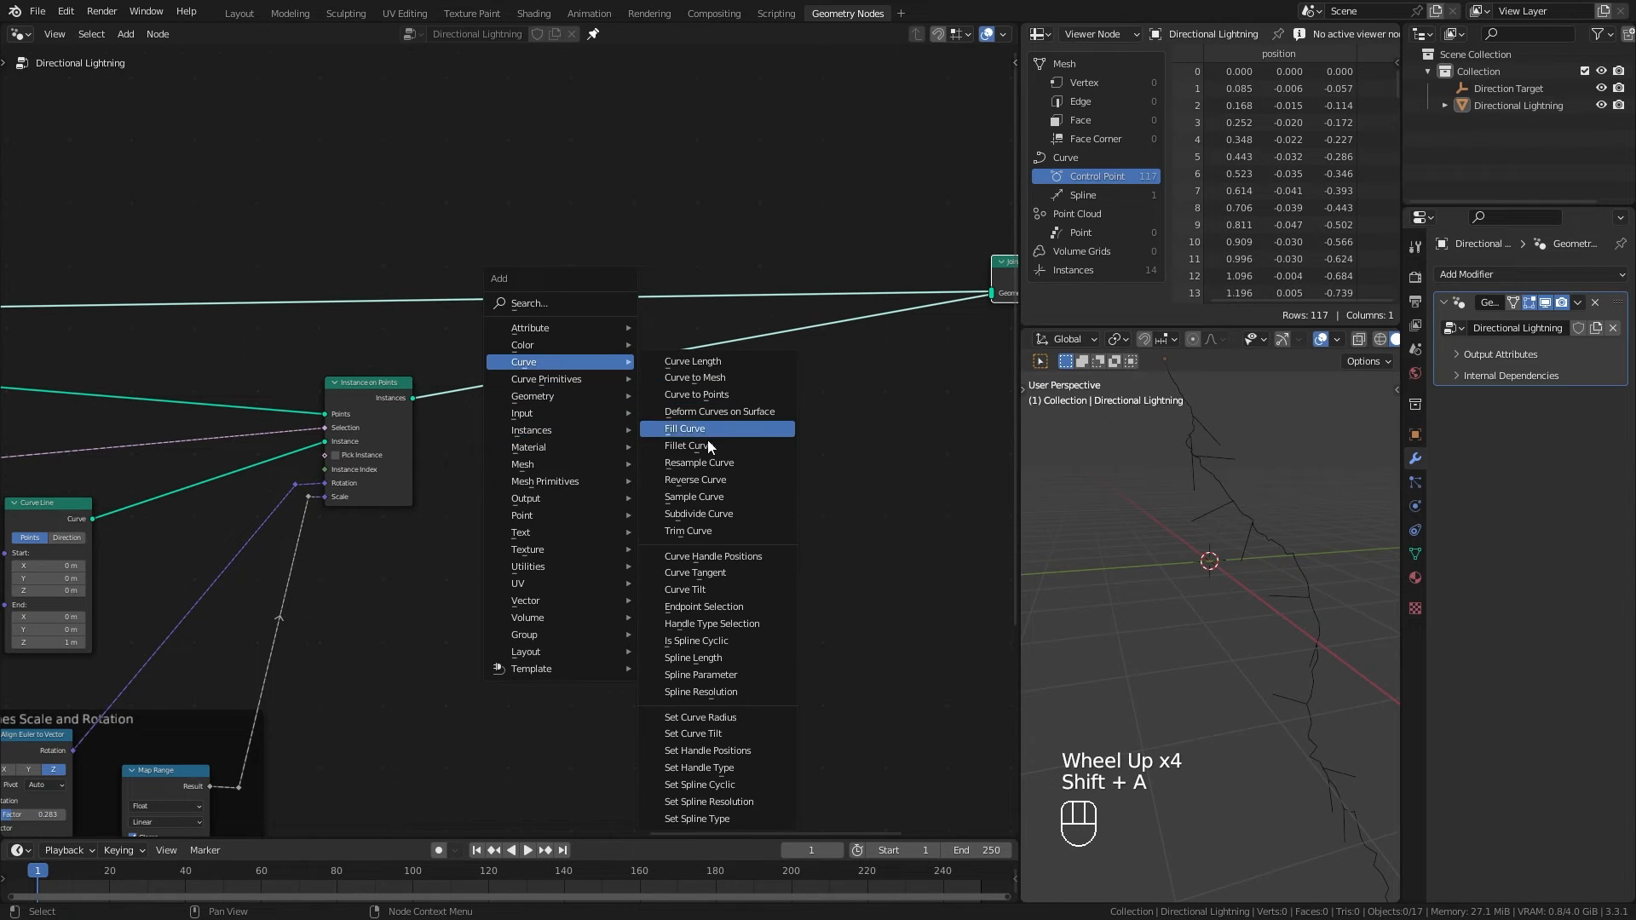
click(698, 463)
click(545, 406)
scroll(545, 401, up, 2)
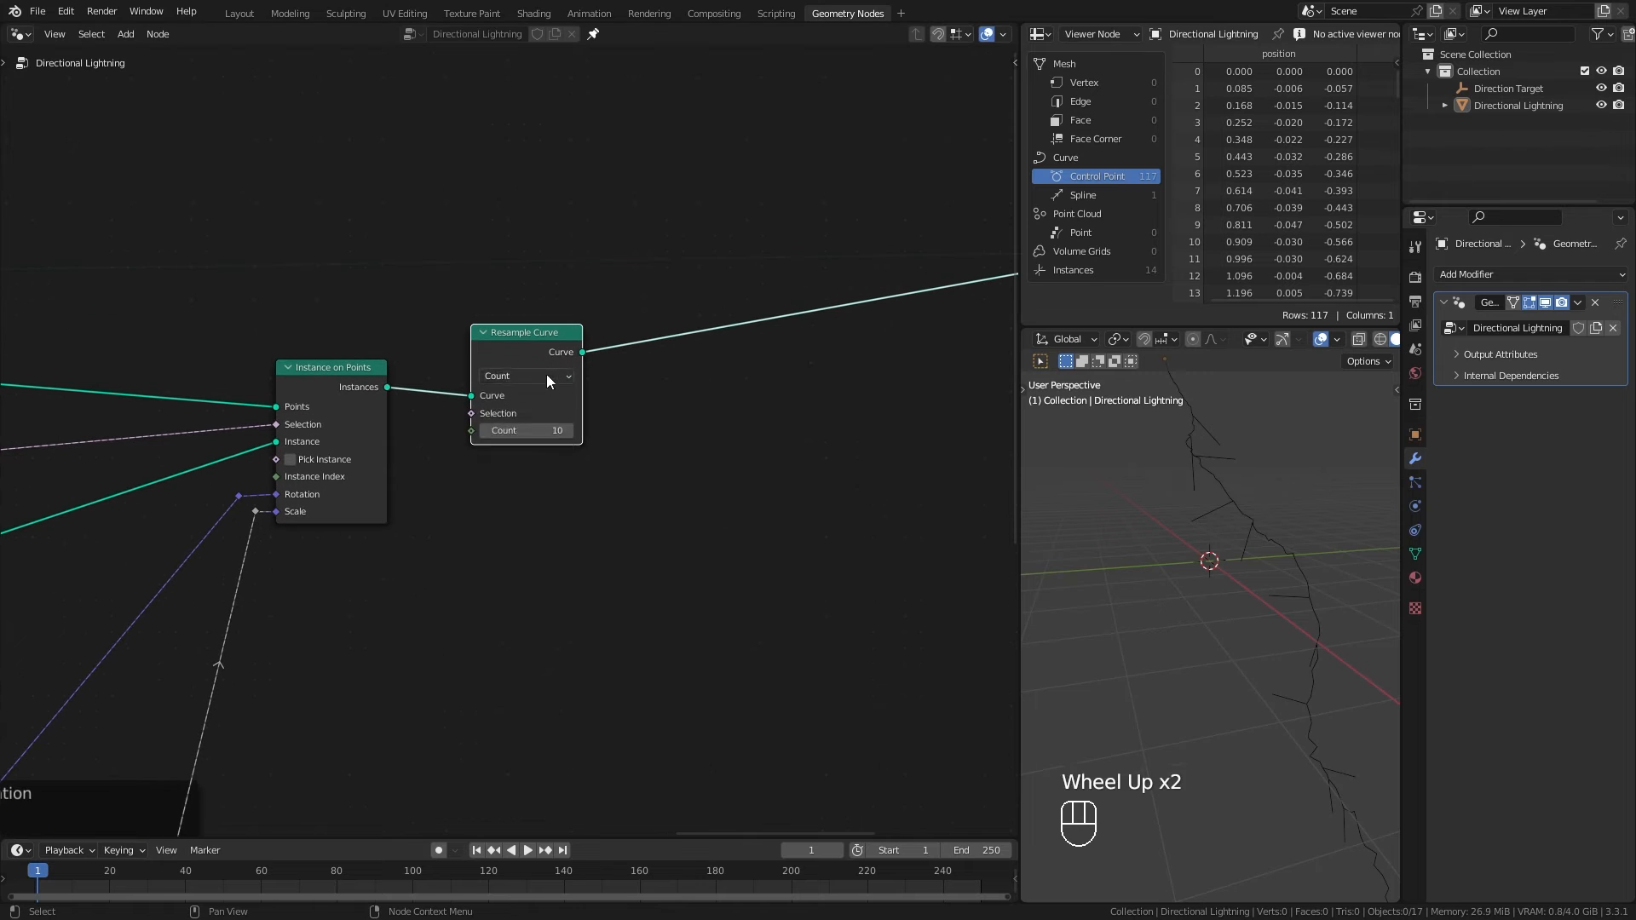
click(547, 380)
click(529, 420)
scroll(665, 515, down, 2)
scroll(547, 528, down, 3)
Step: Duplicate all nodes inside the MainBranch Distortion 1 frame and place the copies below the existing node tree
middle_drag(548, 540, 193, 326)
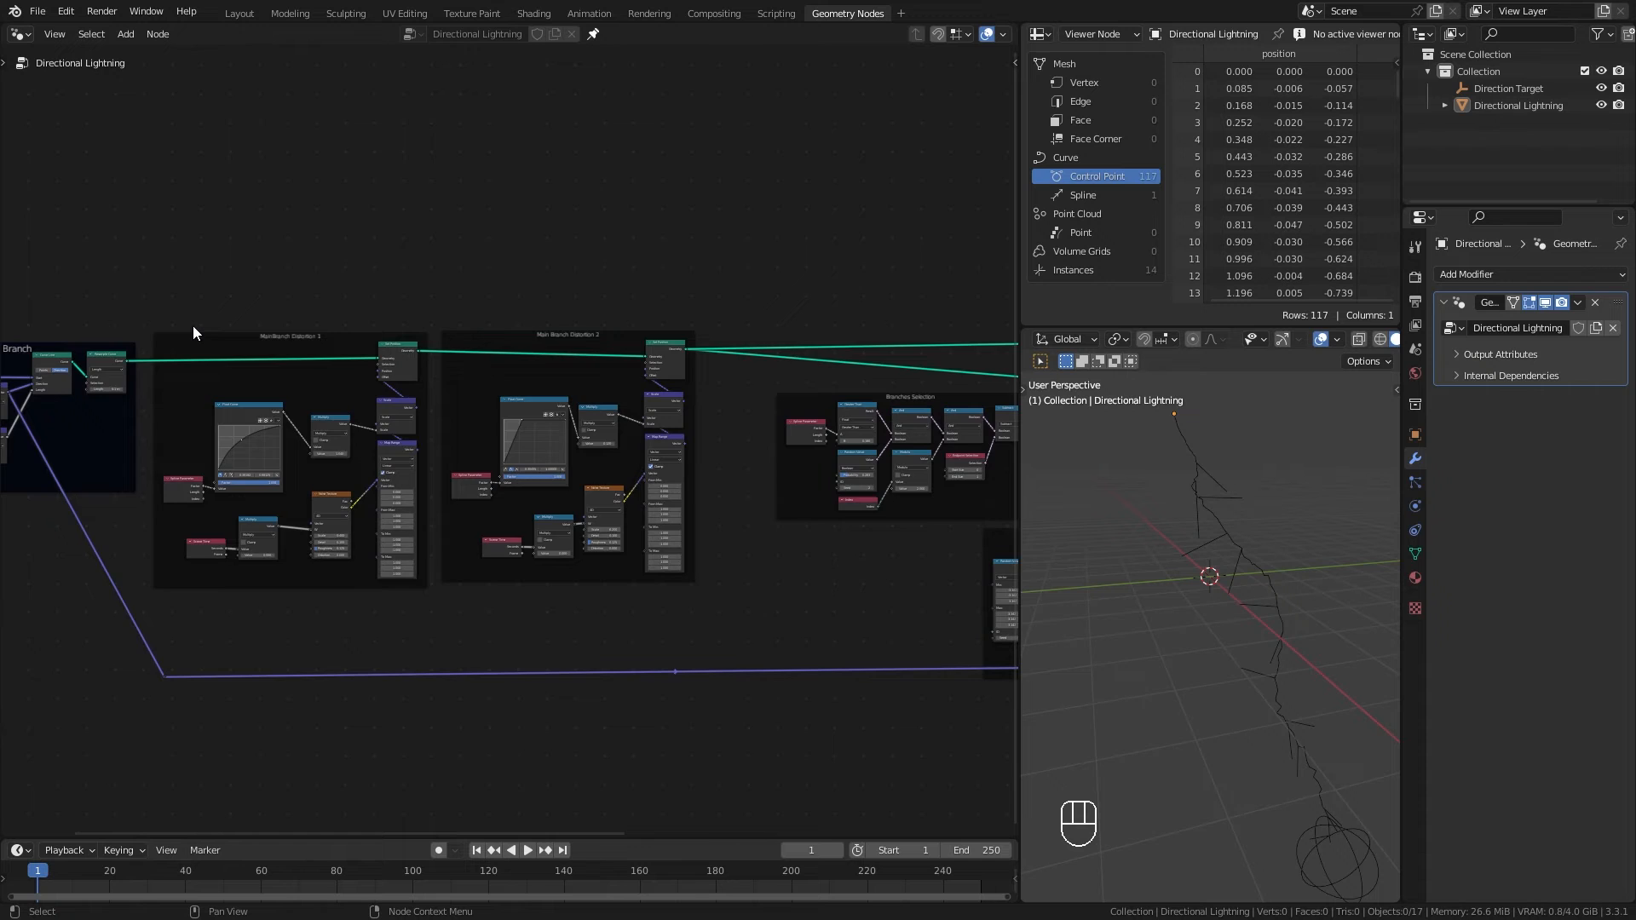
scroll(242, 539, up, 4)
scroll(522, 549, down, 3)
drag(210, 275, 525, 593)
scroll(518, 616, up, 3)
scroll(718, 574, down, 4)
middle_drag(719, 572, 333, 562)
scroll(341, 559, down, 2)
key(shift+d)
click(528, 808)
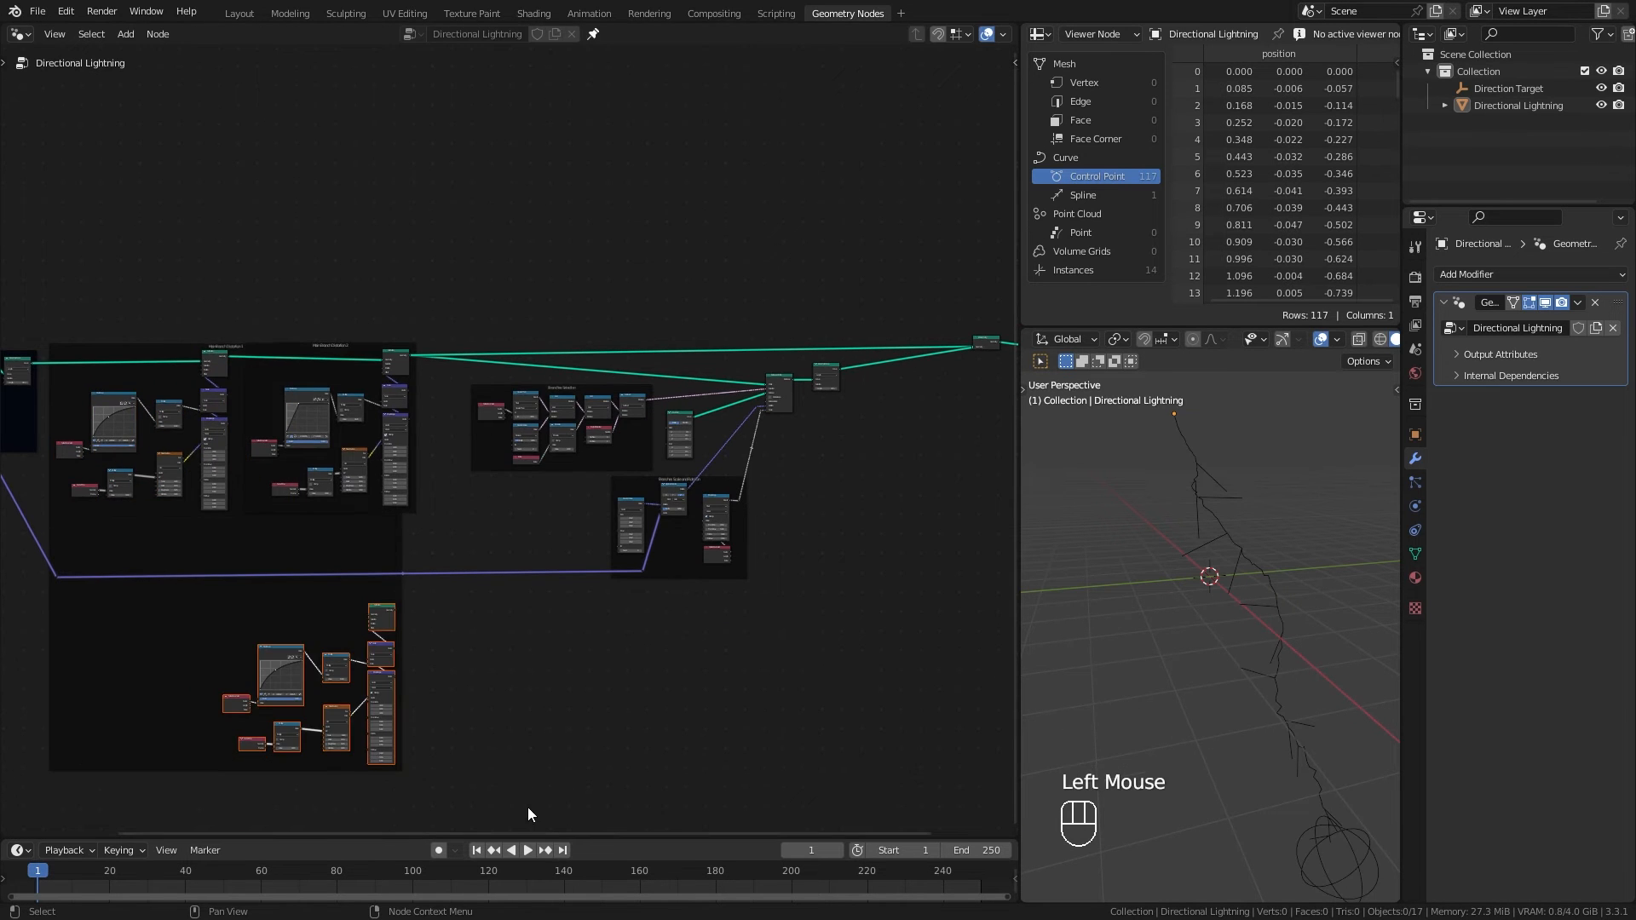
Step: Detach the duplicated distortion nodes from their frame and move them beside the Resample Curve node
key(alt+p)
key(g)
click(774, 733)
key(g)
click(660, 545)
Step: Route the Resample Curve output through the duplicated Set Position into Join Geometry, removing the direct link
scroll(631, 511, up, 5)
drag(236, 283, 641, 361)
ctrl+right_drag(503, 279, 479, 231)
drag(737, 344, 929, 167)
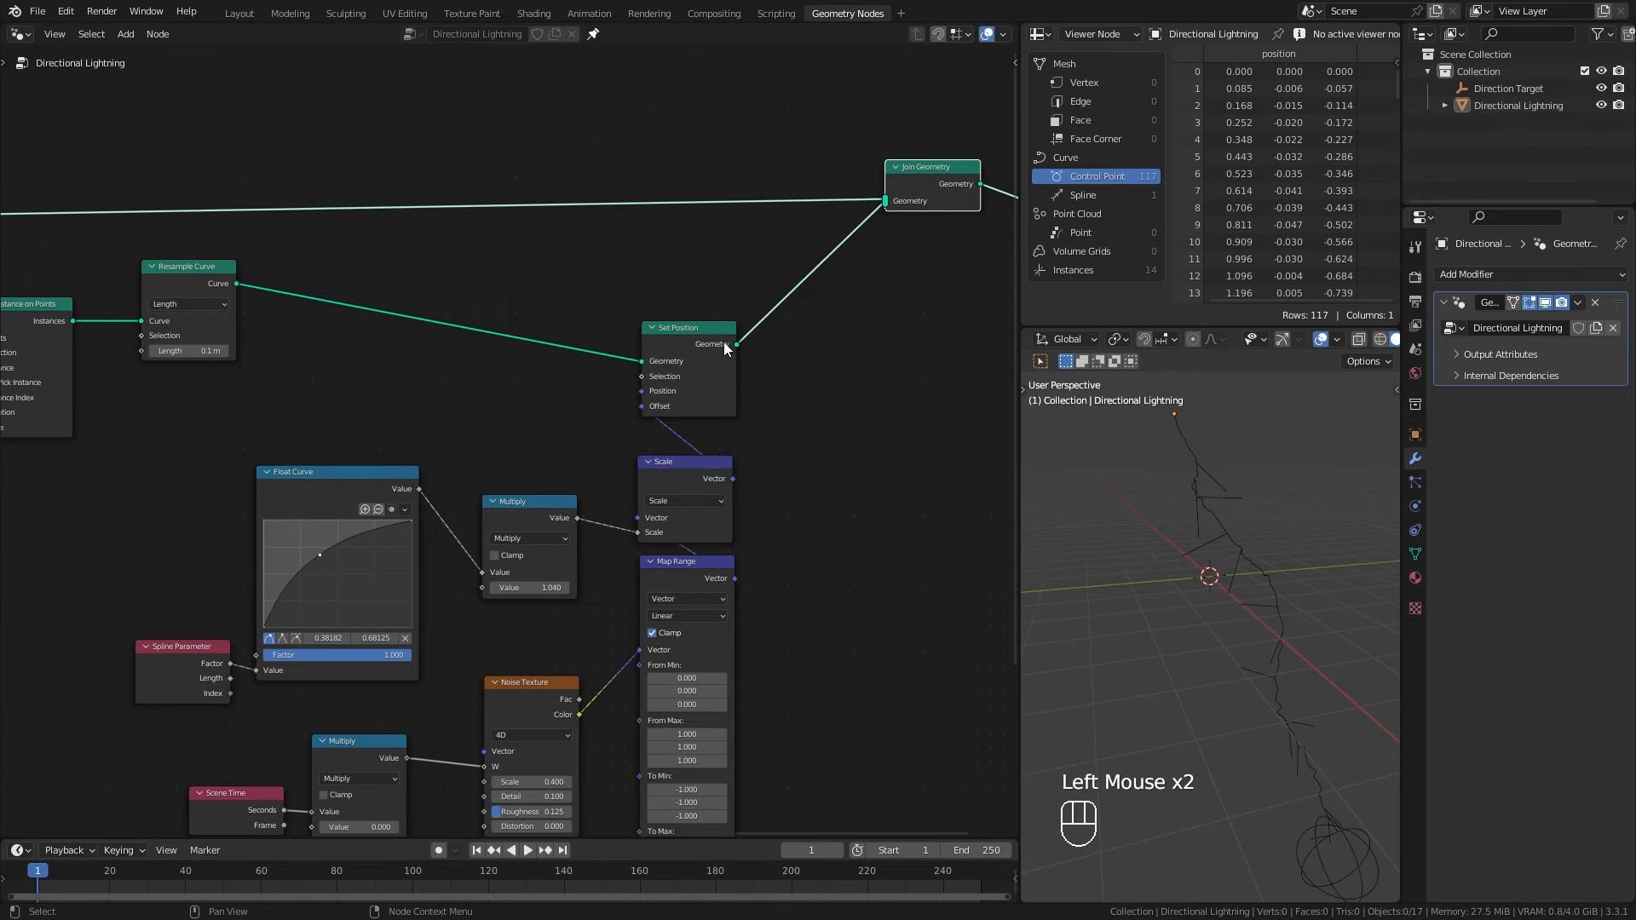
drag(685, 341, 745, 274)
scroll(704, 488, down, 2)
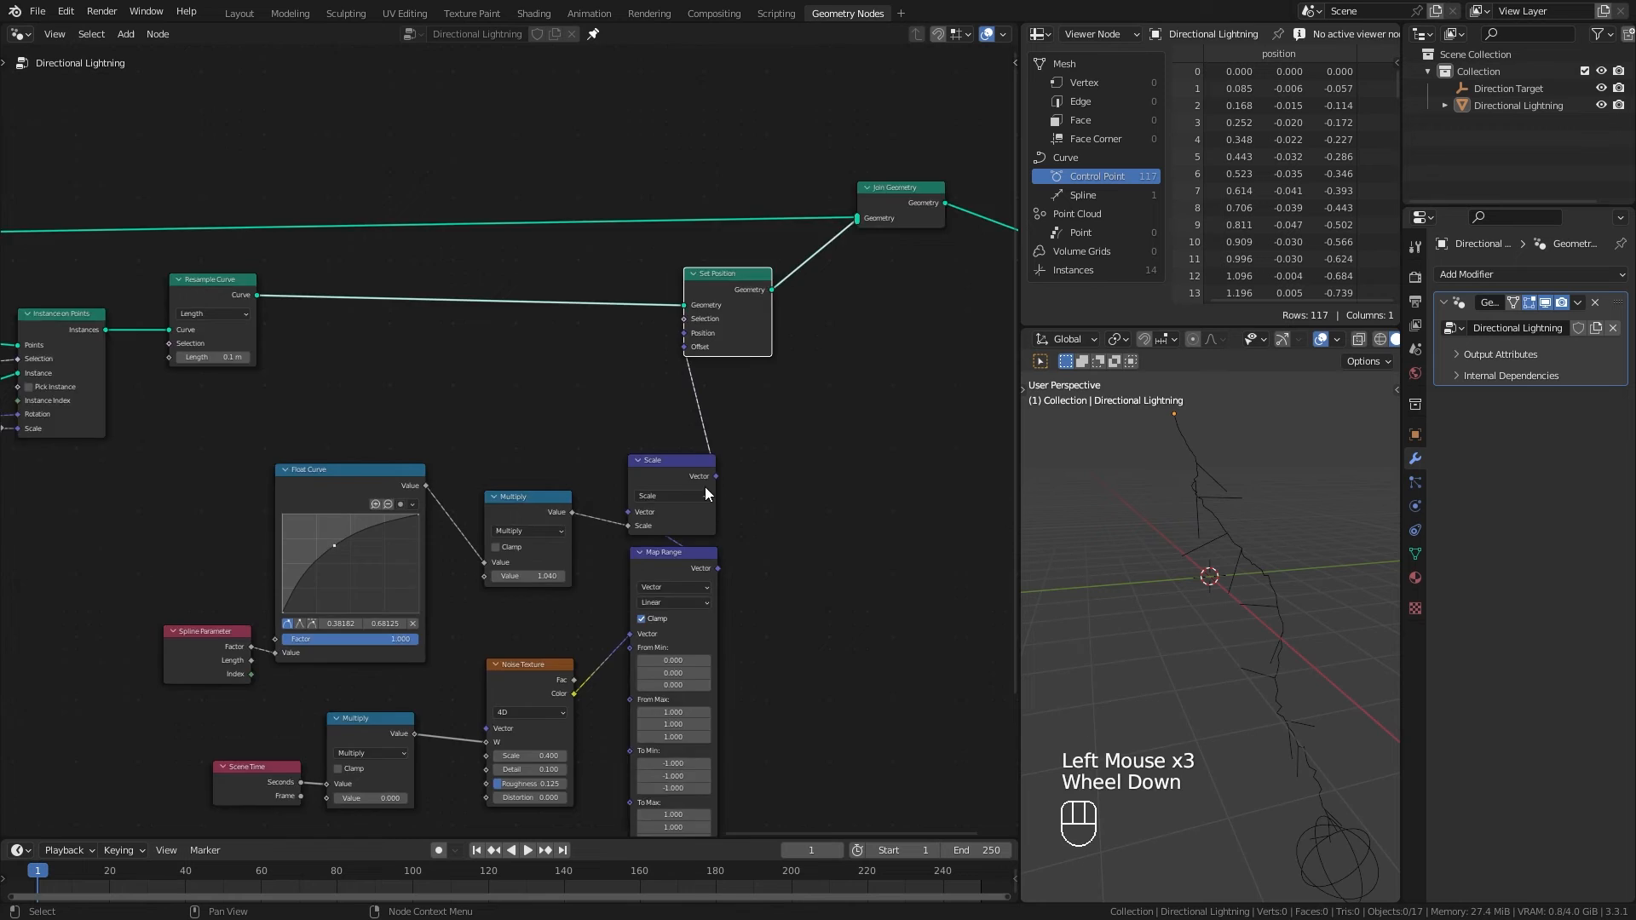
middle_drag(704, 487, 691, 489)
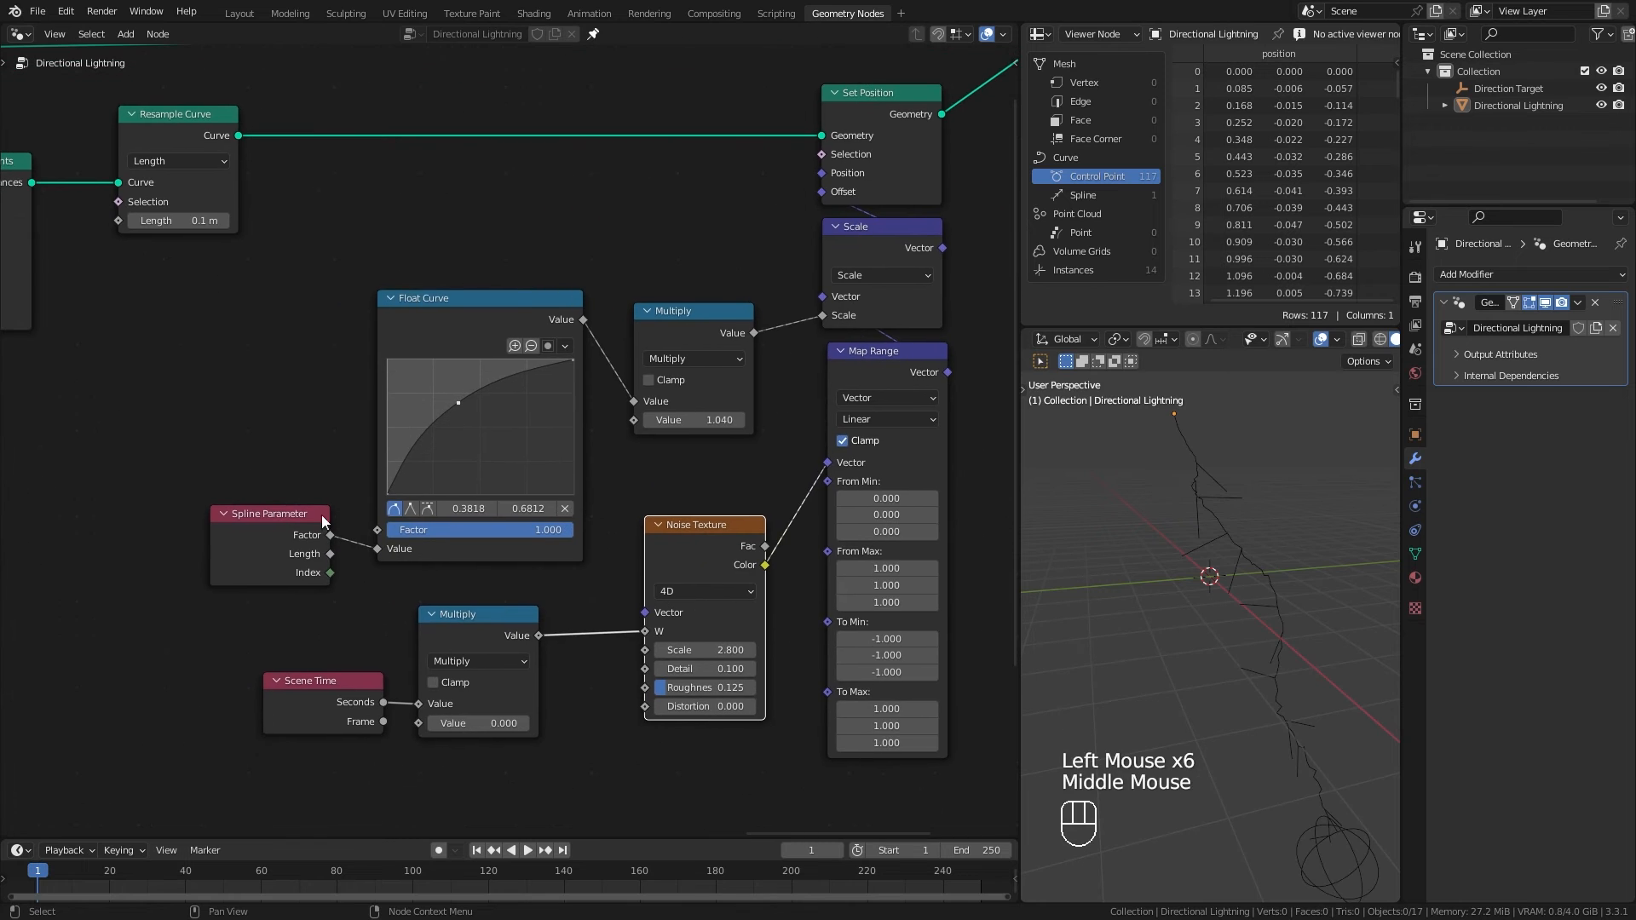
Step: Inspect the Spline Parameter factor on the resampled branches in the spreadsheet's Instances domain with a Viewer node, and delete the Viewer
drag(208, 438, 312, 596)
mouse_move(277, 538)
mouse_down()
mouse_move(295, 557)
mouse_move(264, 513)
mouse_move(278, 541)
mouse_up()
ctrl+shift+click(274, 536)
drag(428, 525, 478, 170)
ctrl+shift+click(230, 145)
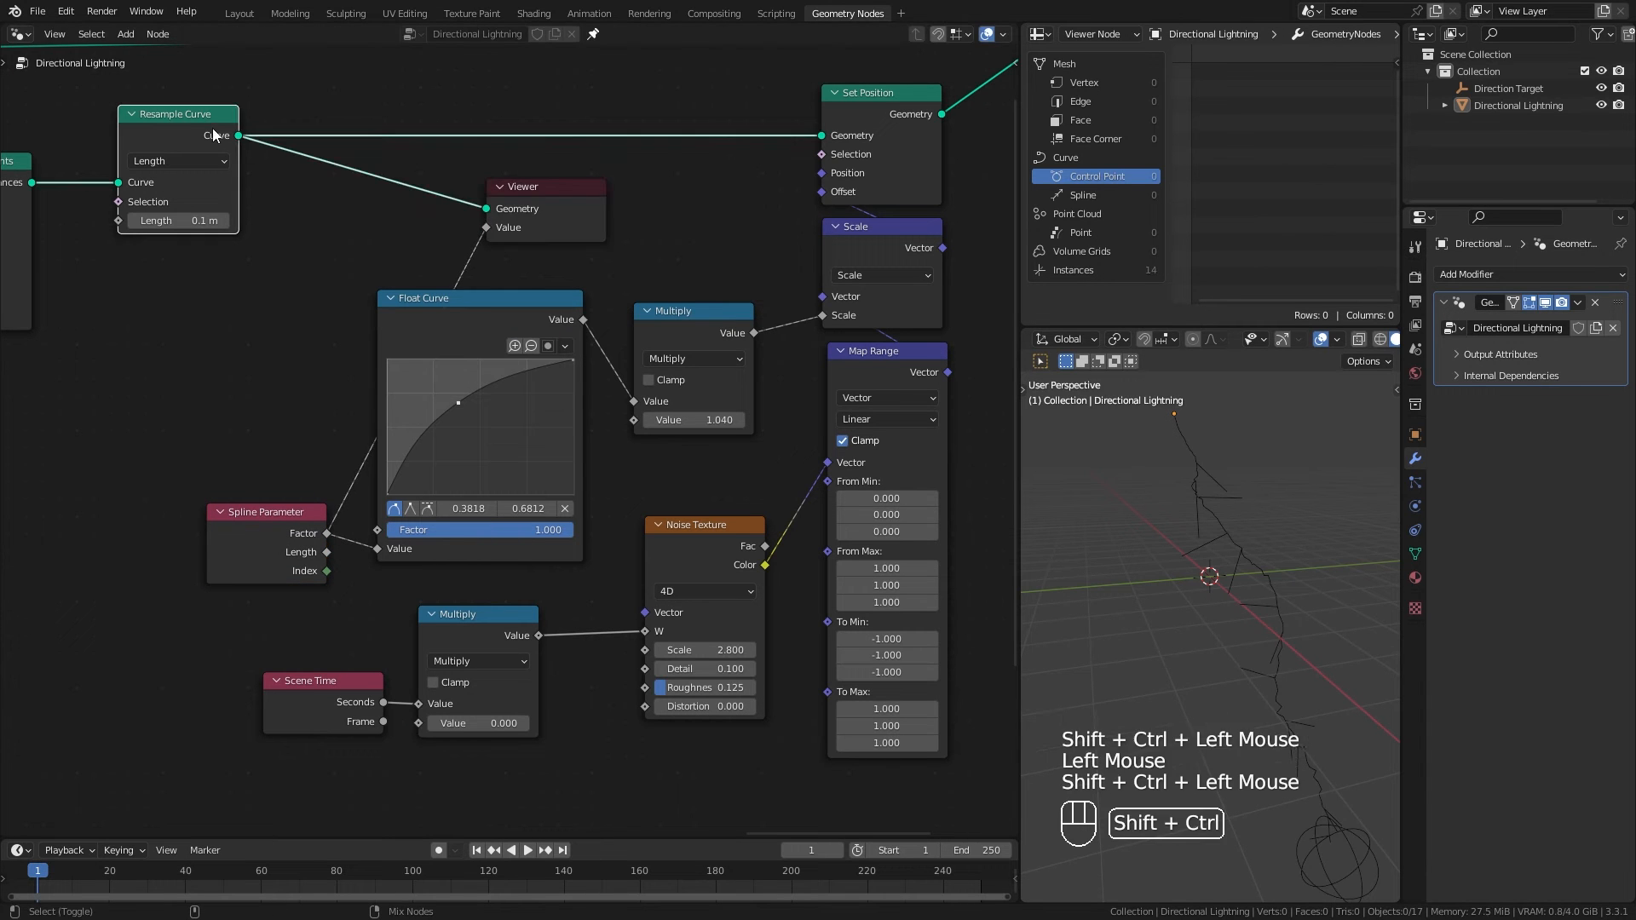
click(1099, 269)
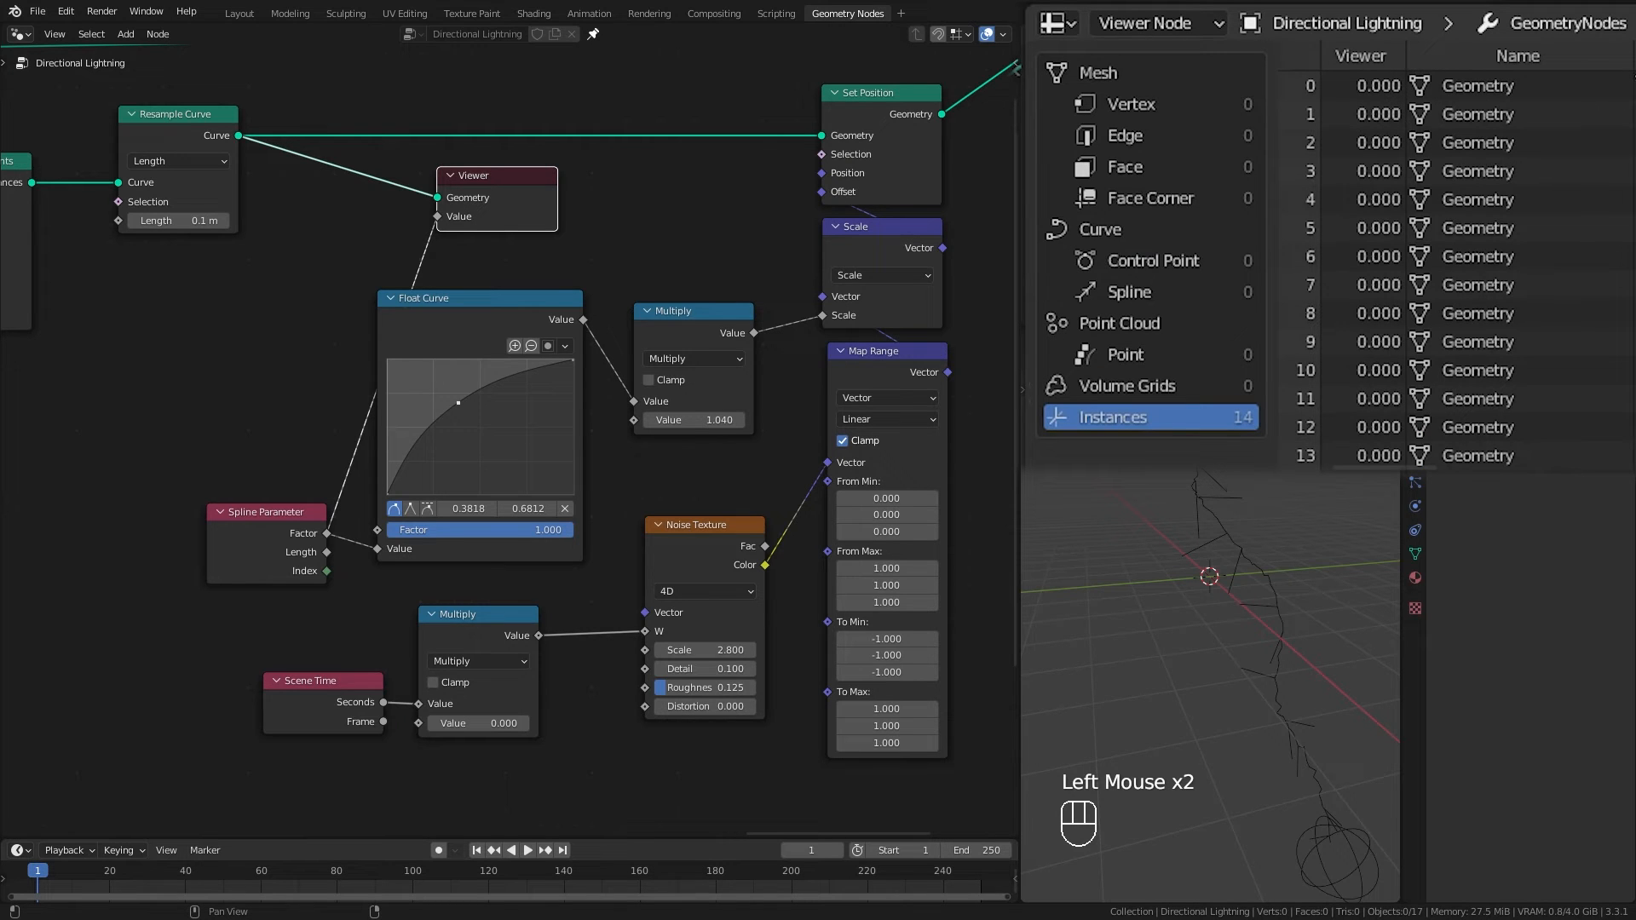
middle_drag(302, 305, 425, 331)
drag(396, 572, 389, 580)
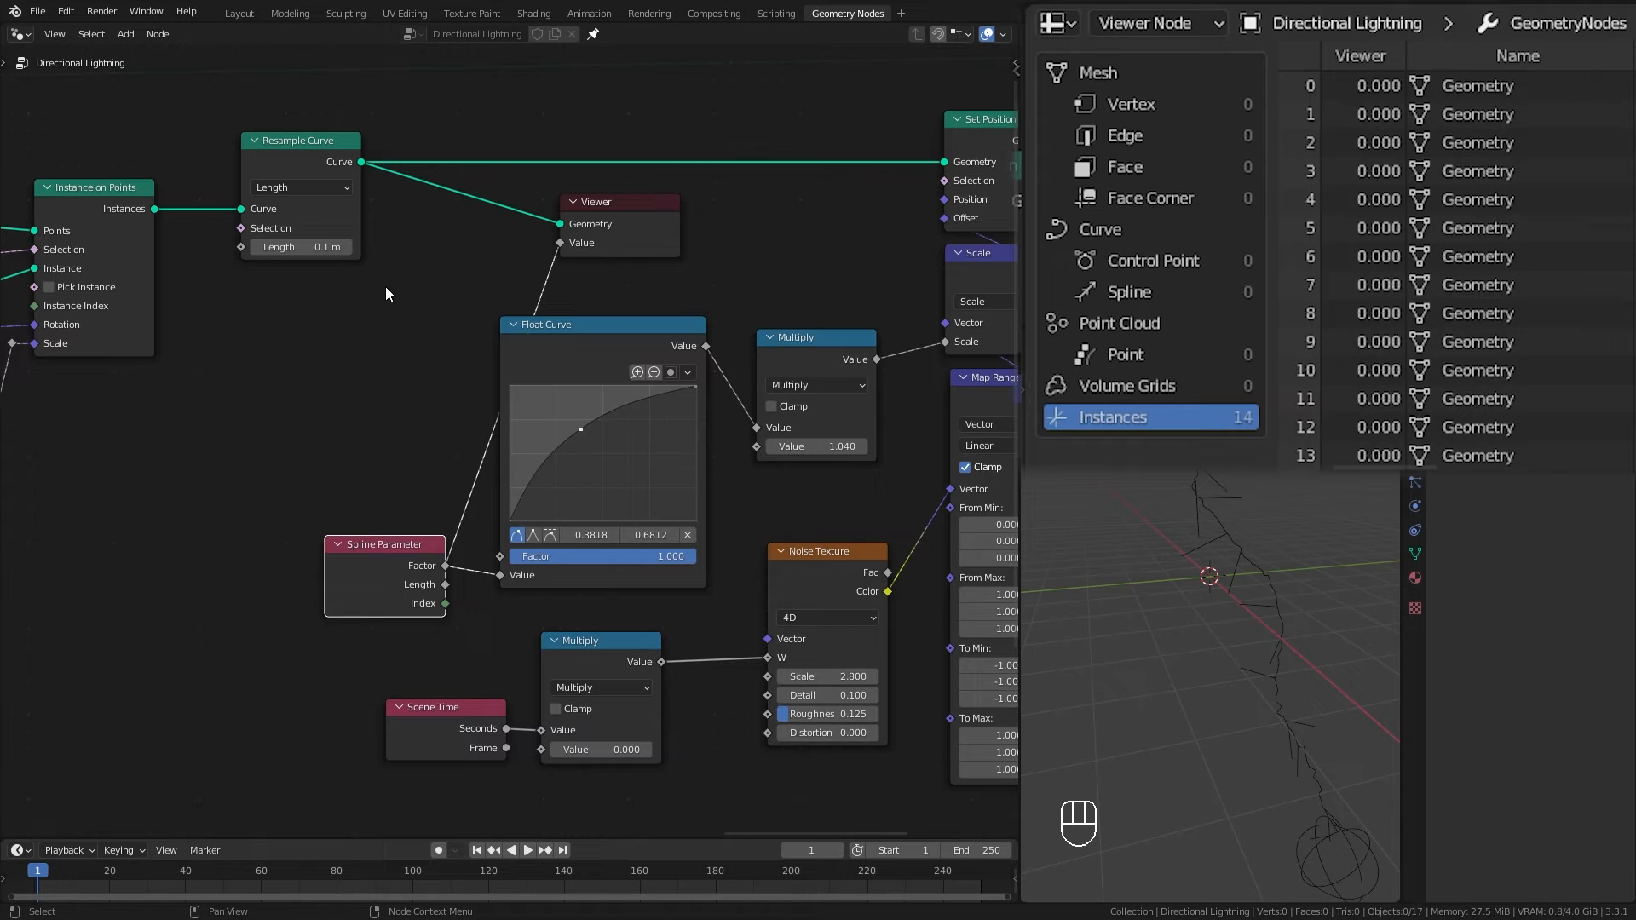
drag(380, 585, 376, 595)
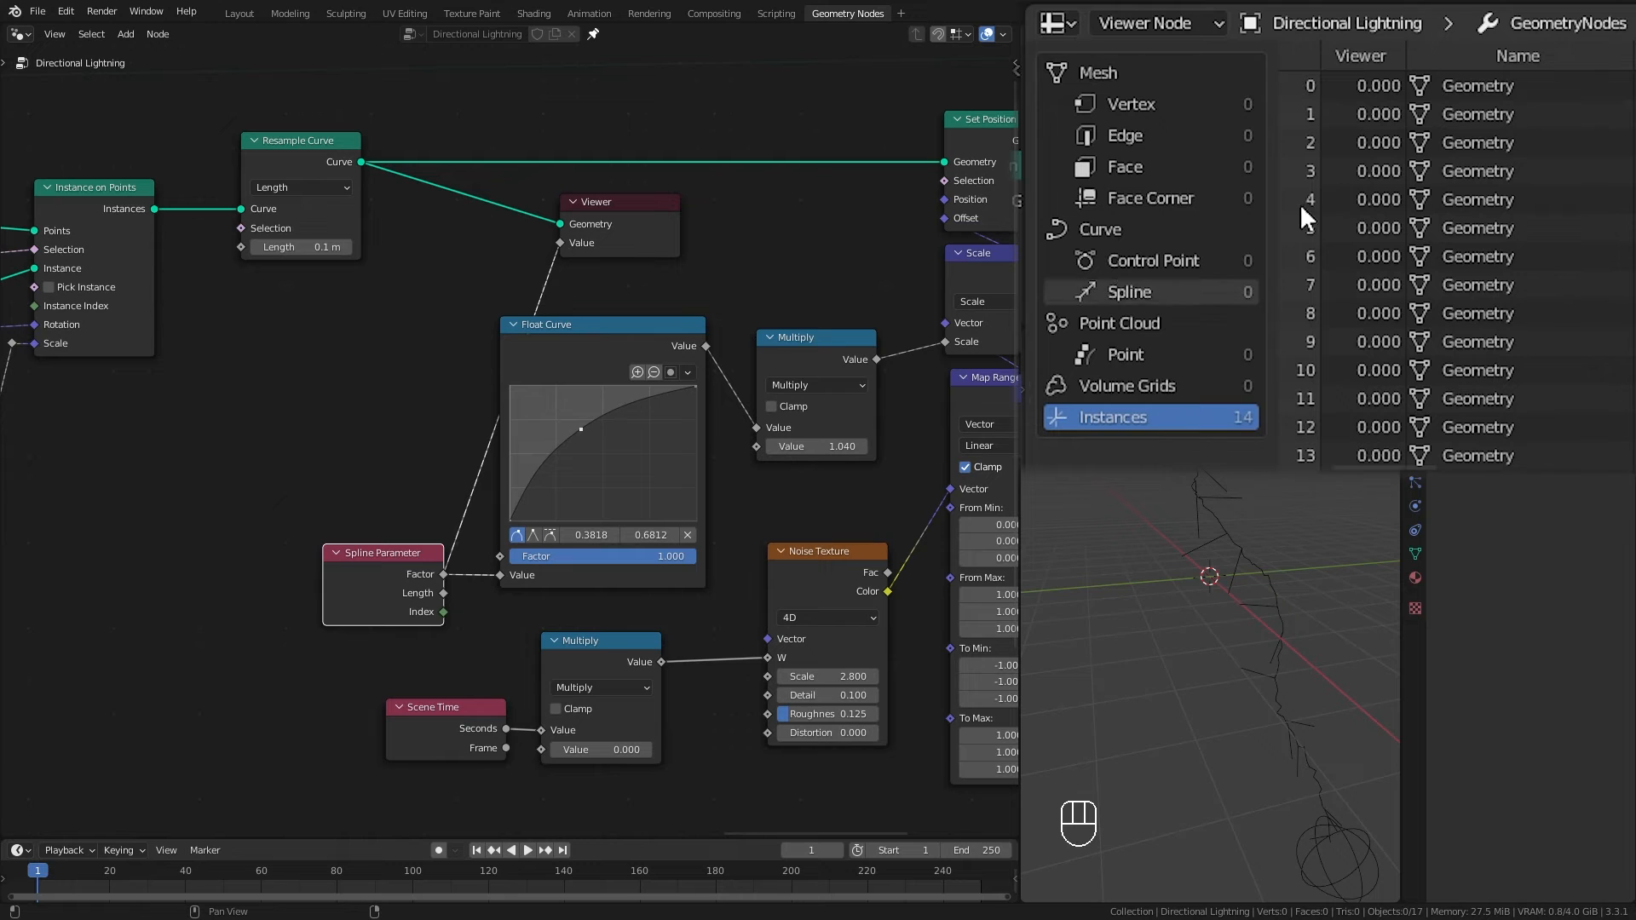
click(598, 239)
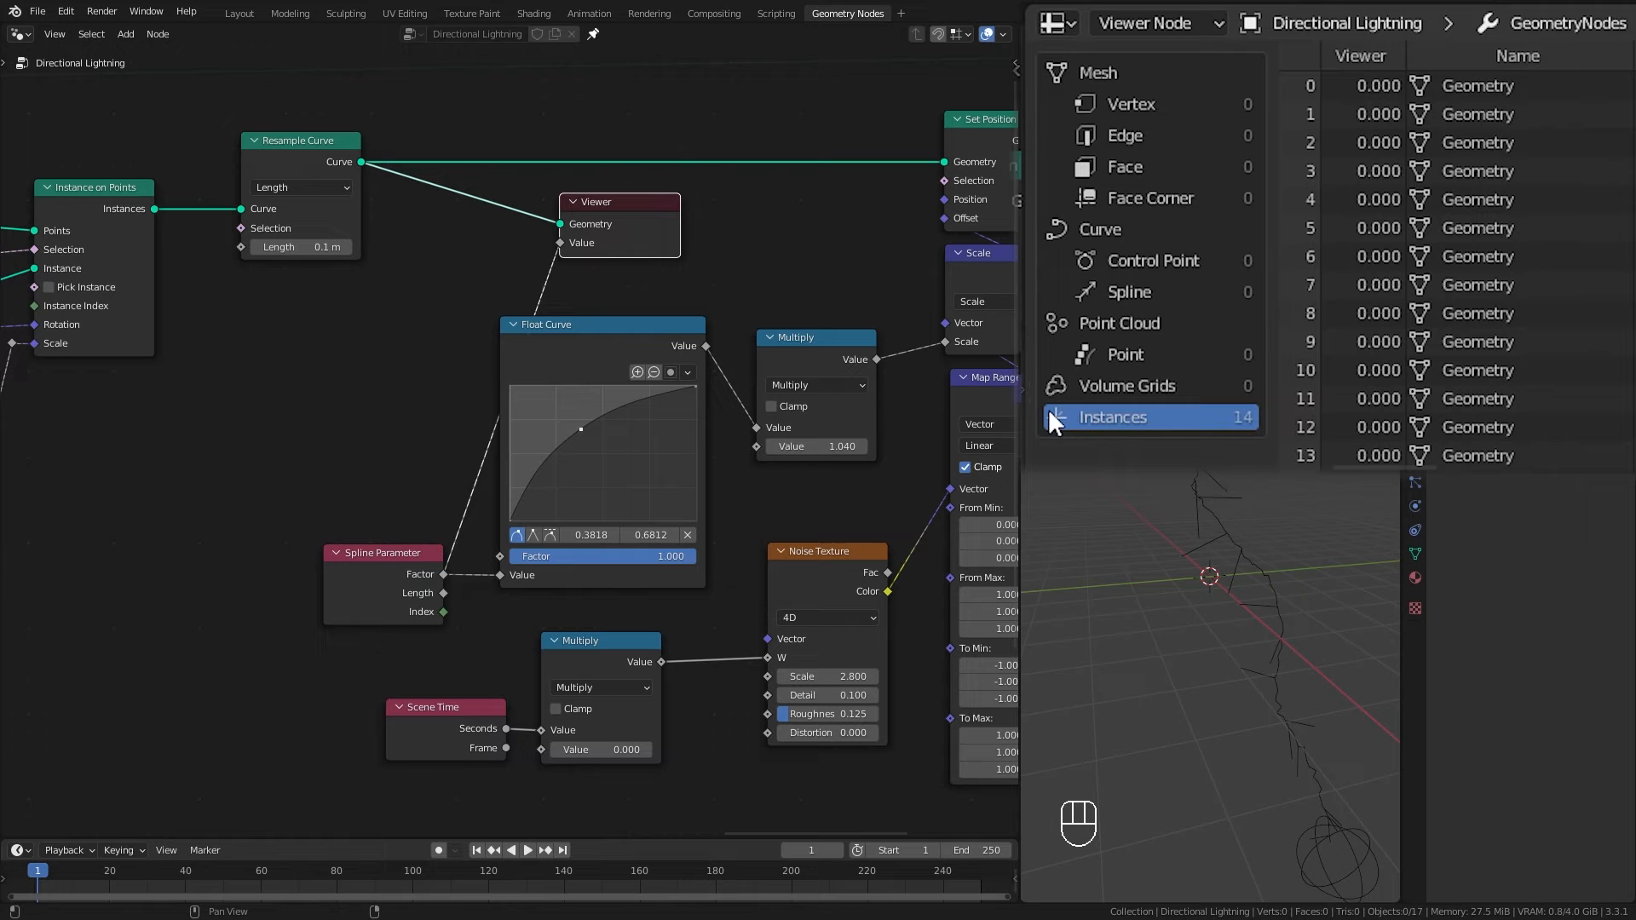
key(x)
Step: Move the Resample Curve node farther away from Instance on Points
middle_drag(305, 171, 442, 218)
drag(441, 204, 534, 205)
click(577, 193)
click(280, 255)
drag(318, 291, 284, 228)
drag(508, 210, 552, 202)
scroll(362, 371, up, 1)
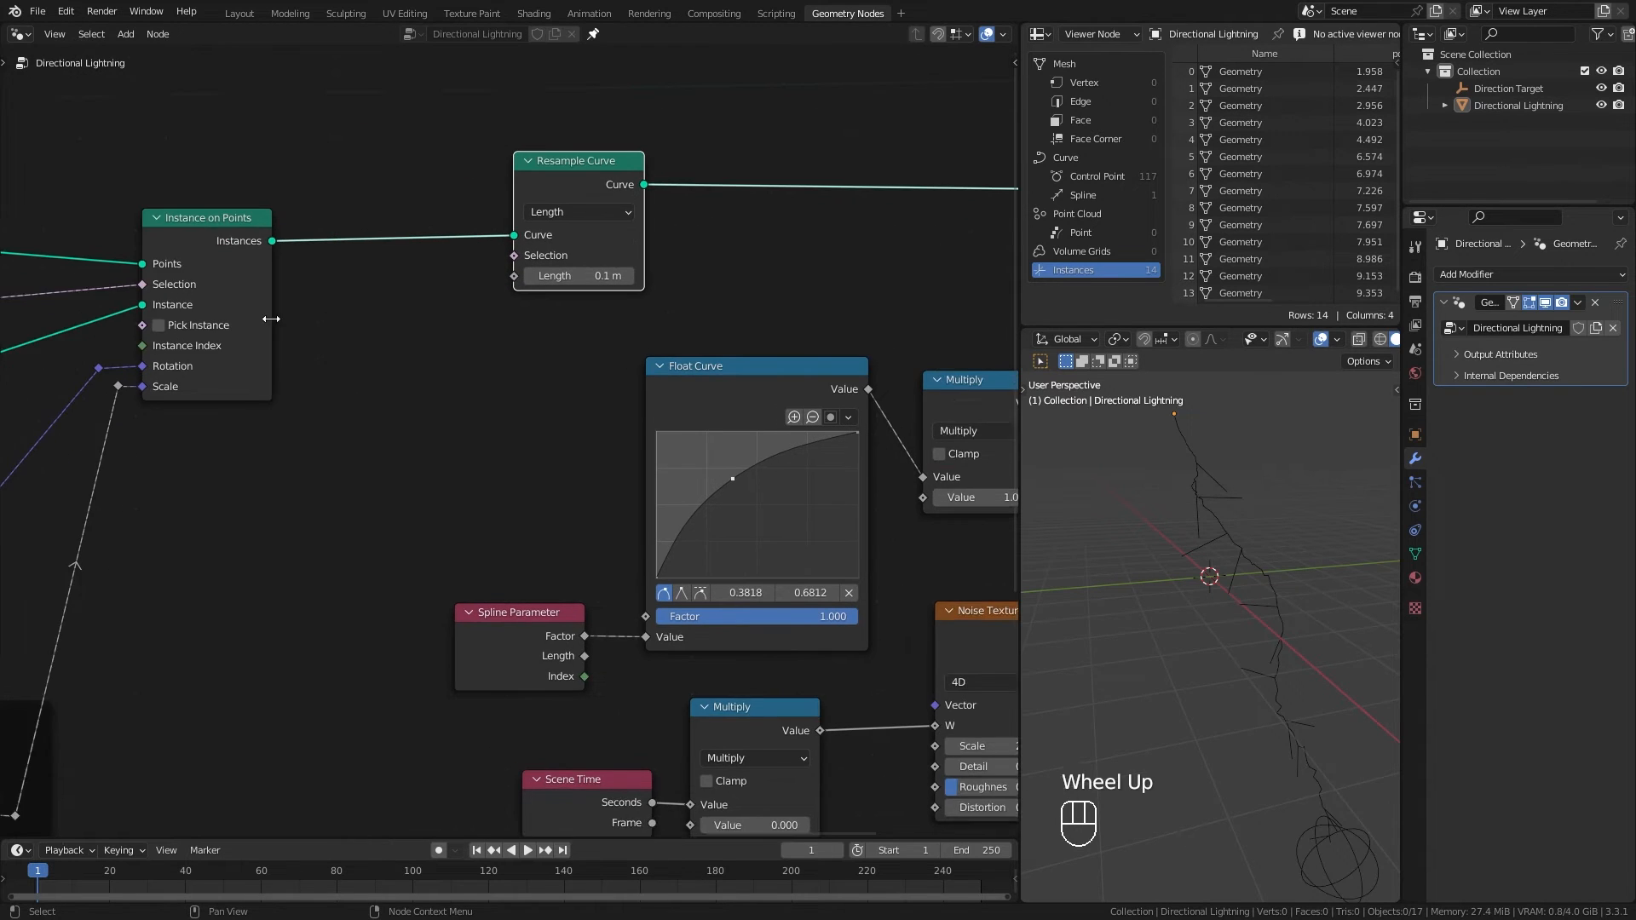
middle_drag(284, 323, 378, 373)
drag(401, 467, 233, 238)
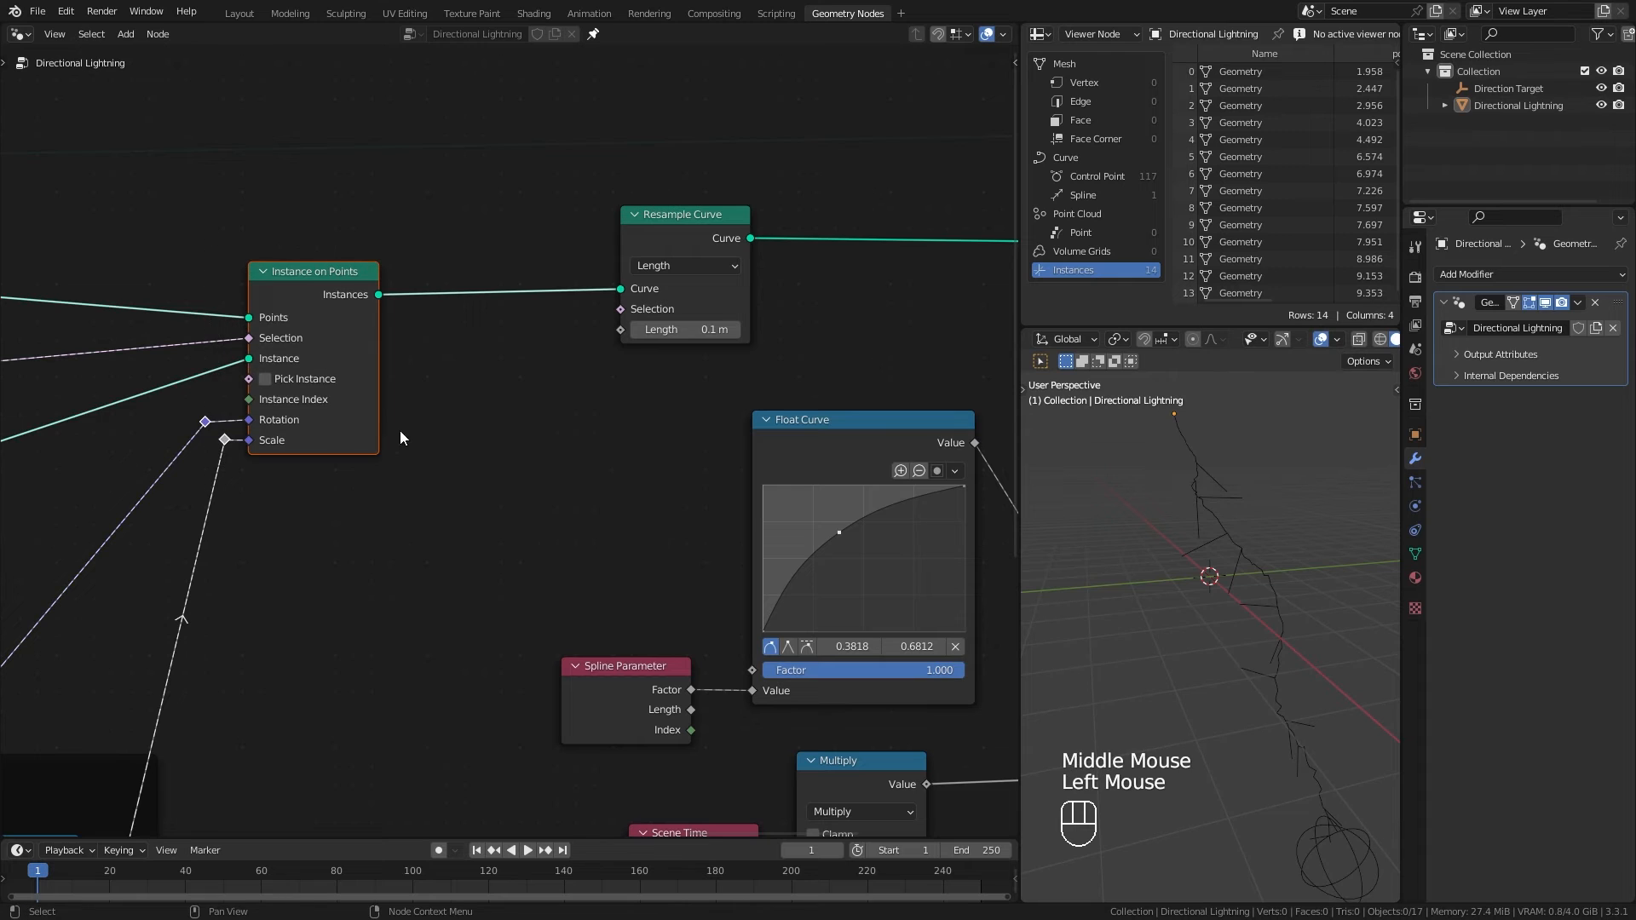
scroll(443, 452, up, 3)
click(381, 283)
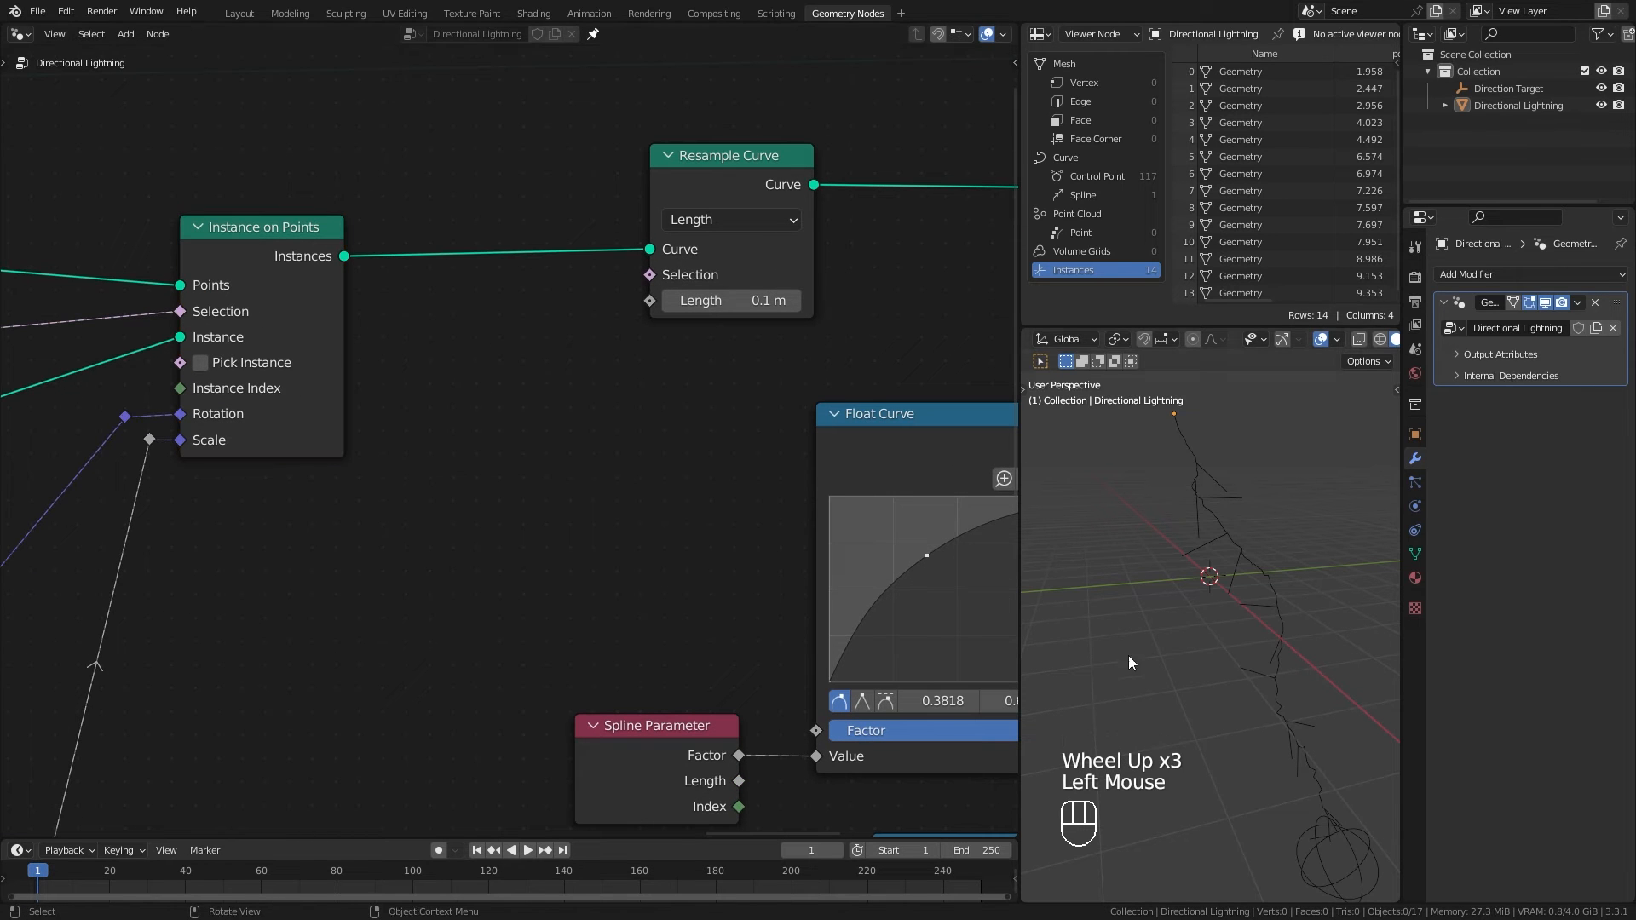
key(shift+a)
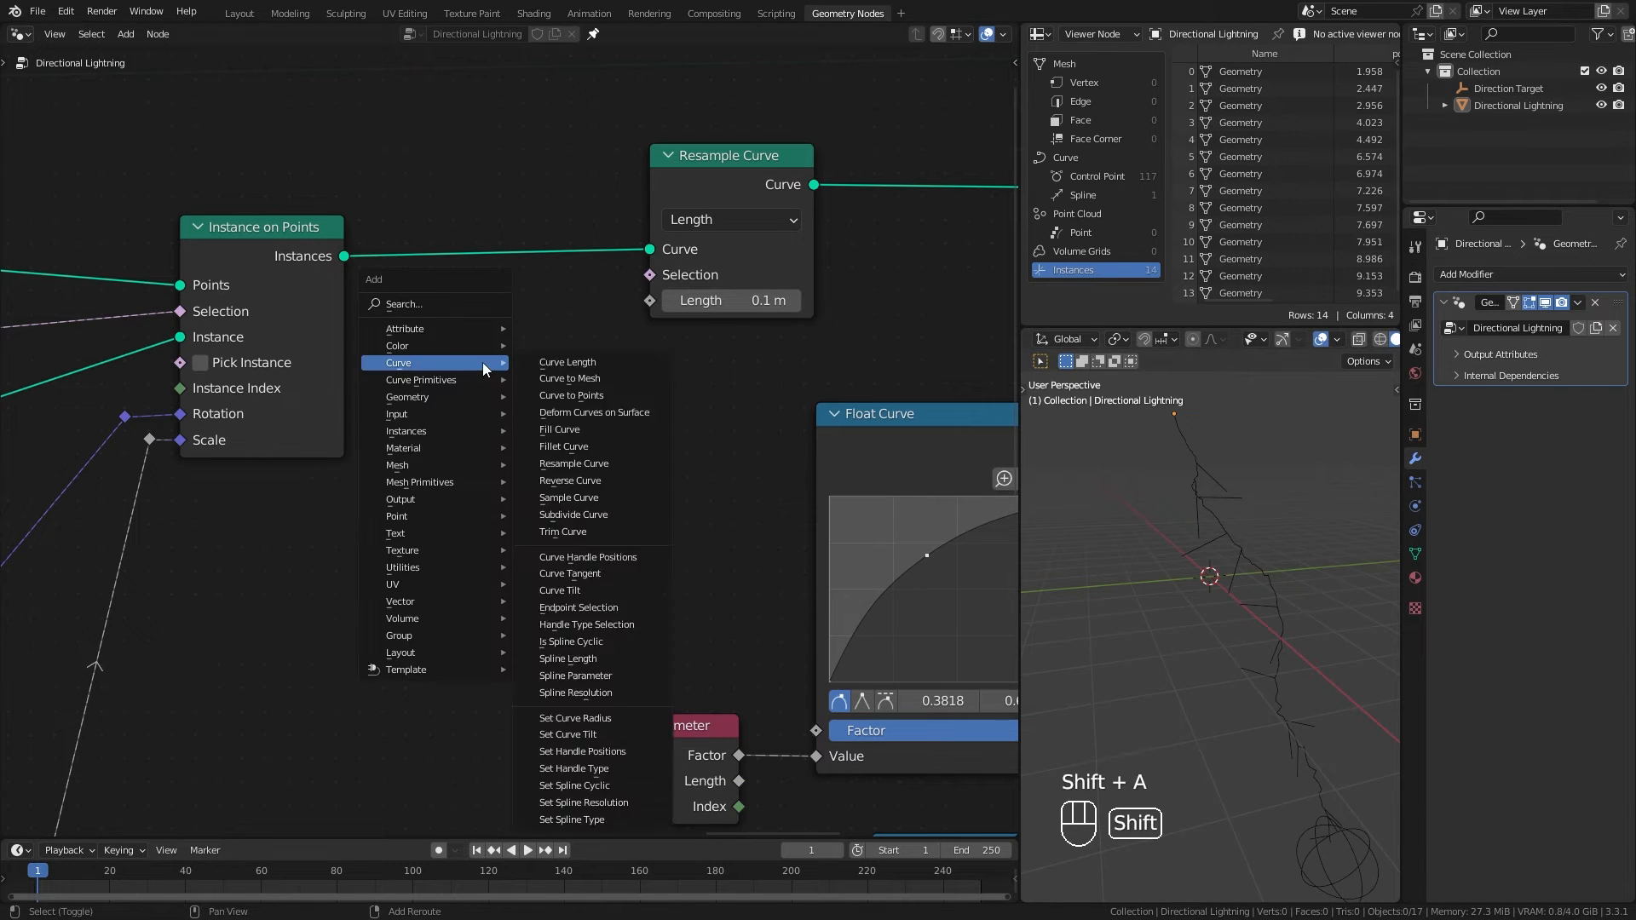
mouse_move(434, 431)
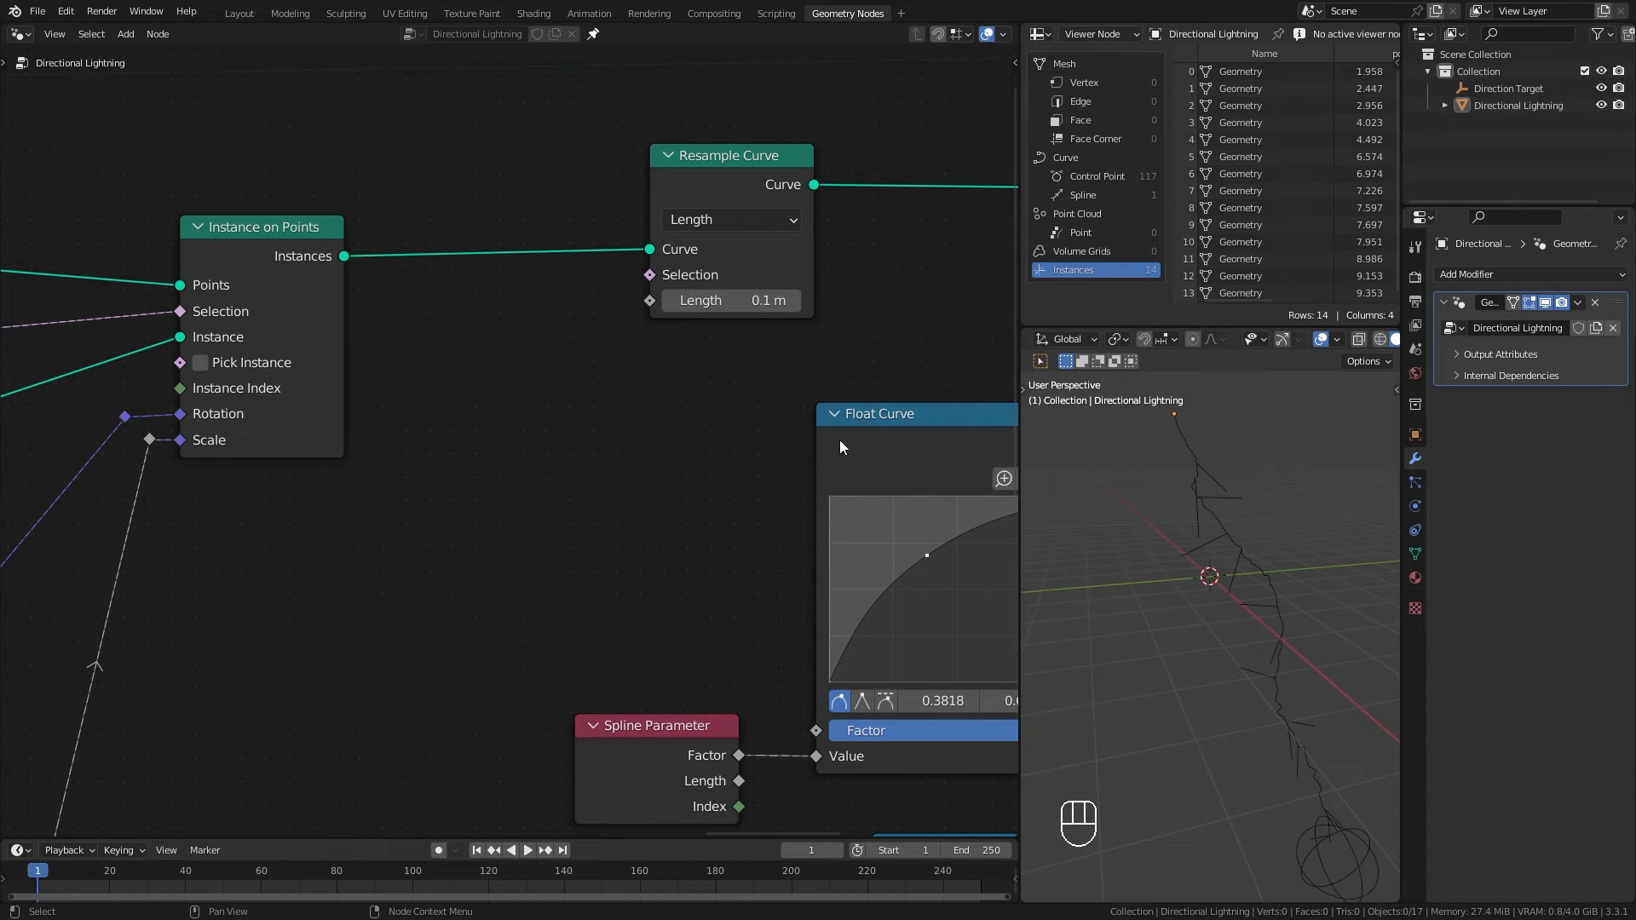
Step: Insert a Realize Instances node between Instance on Points and Resample Curve and space the nodes neatly
drag(714, 166, 741, 170)
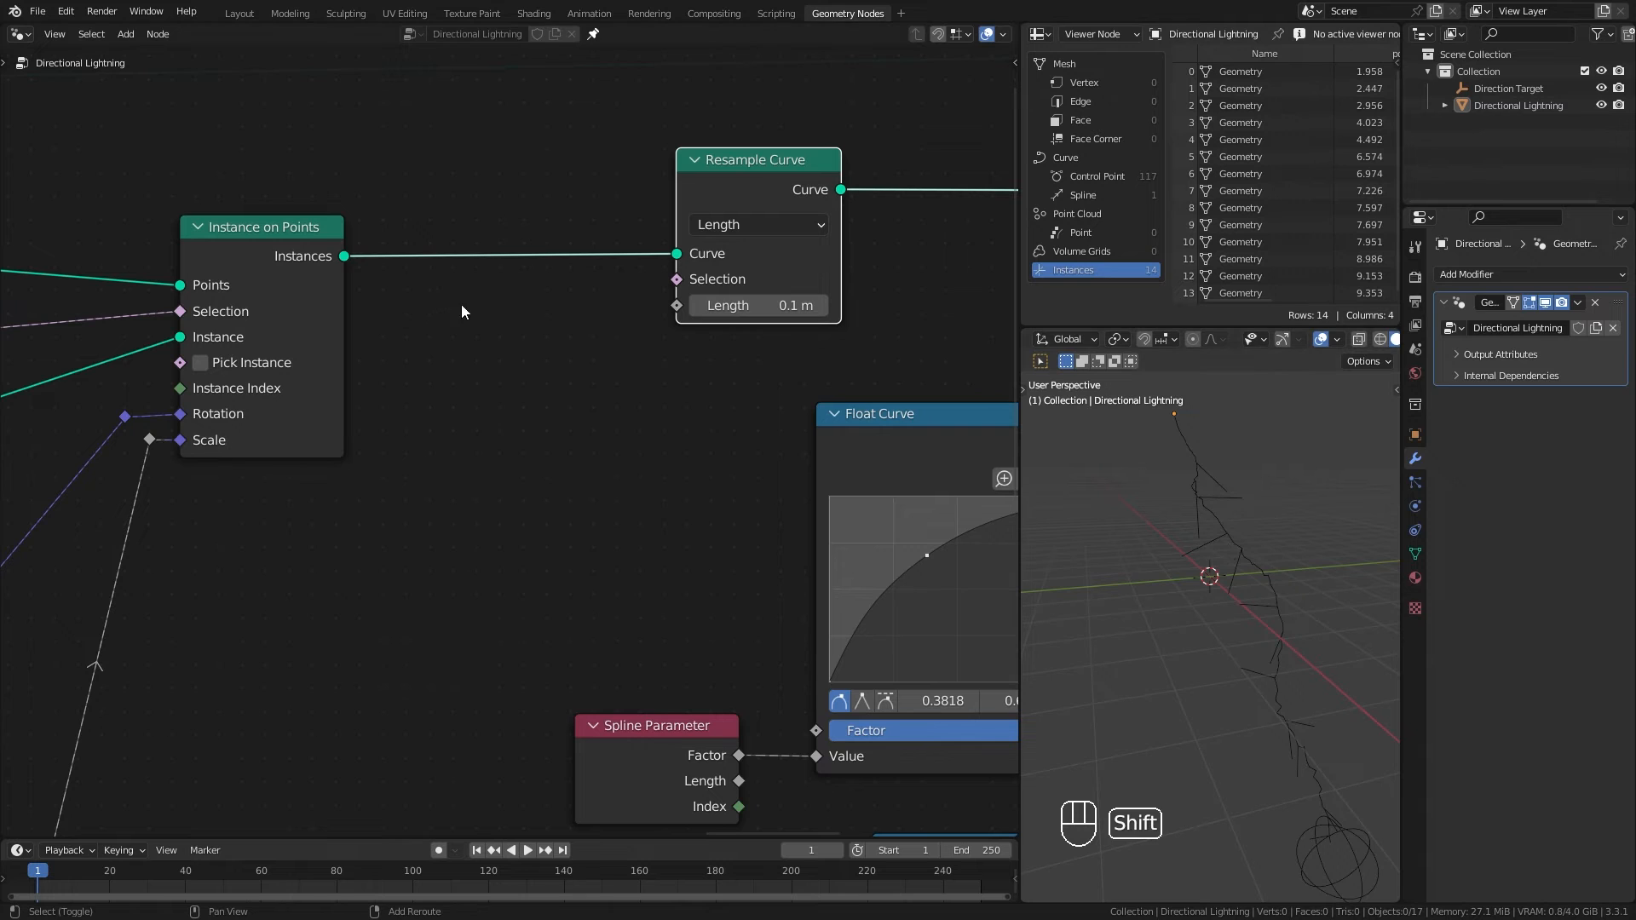
key(shift+a)
mouse_move(419, 372)
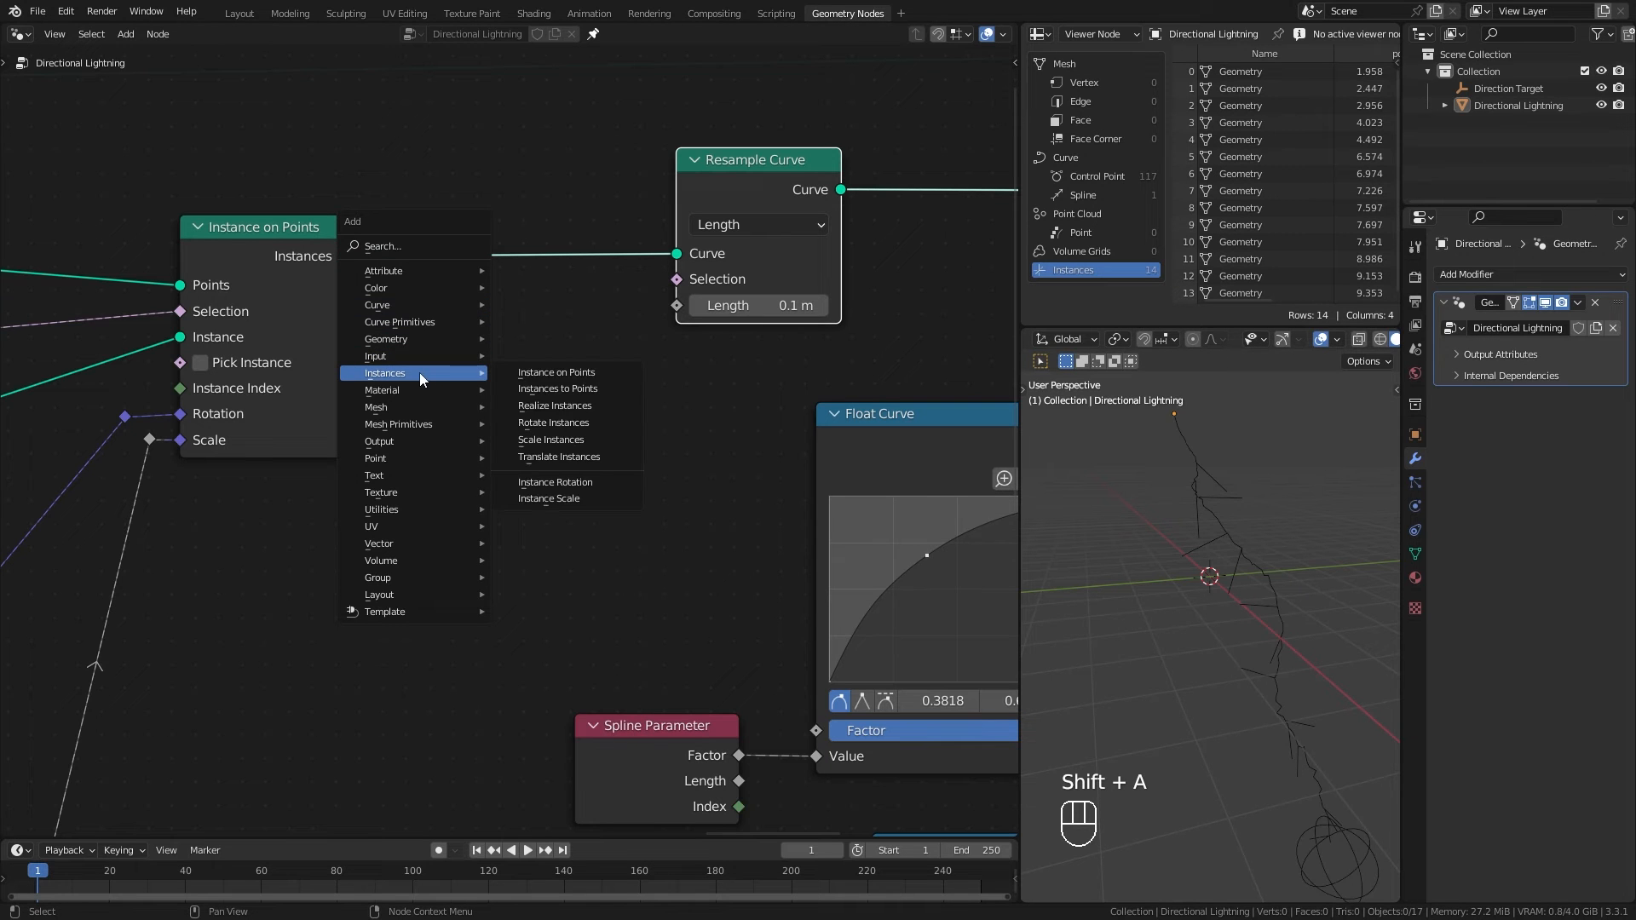
click(567, 406)
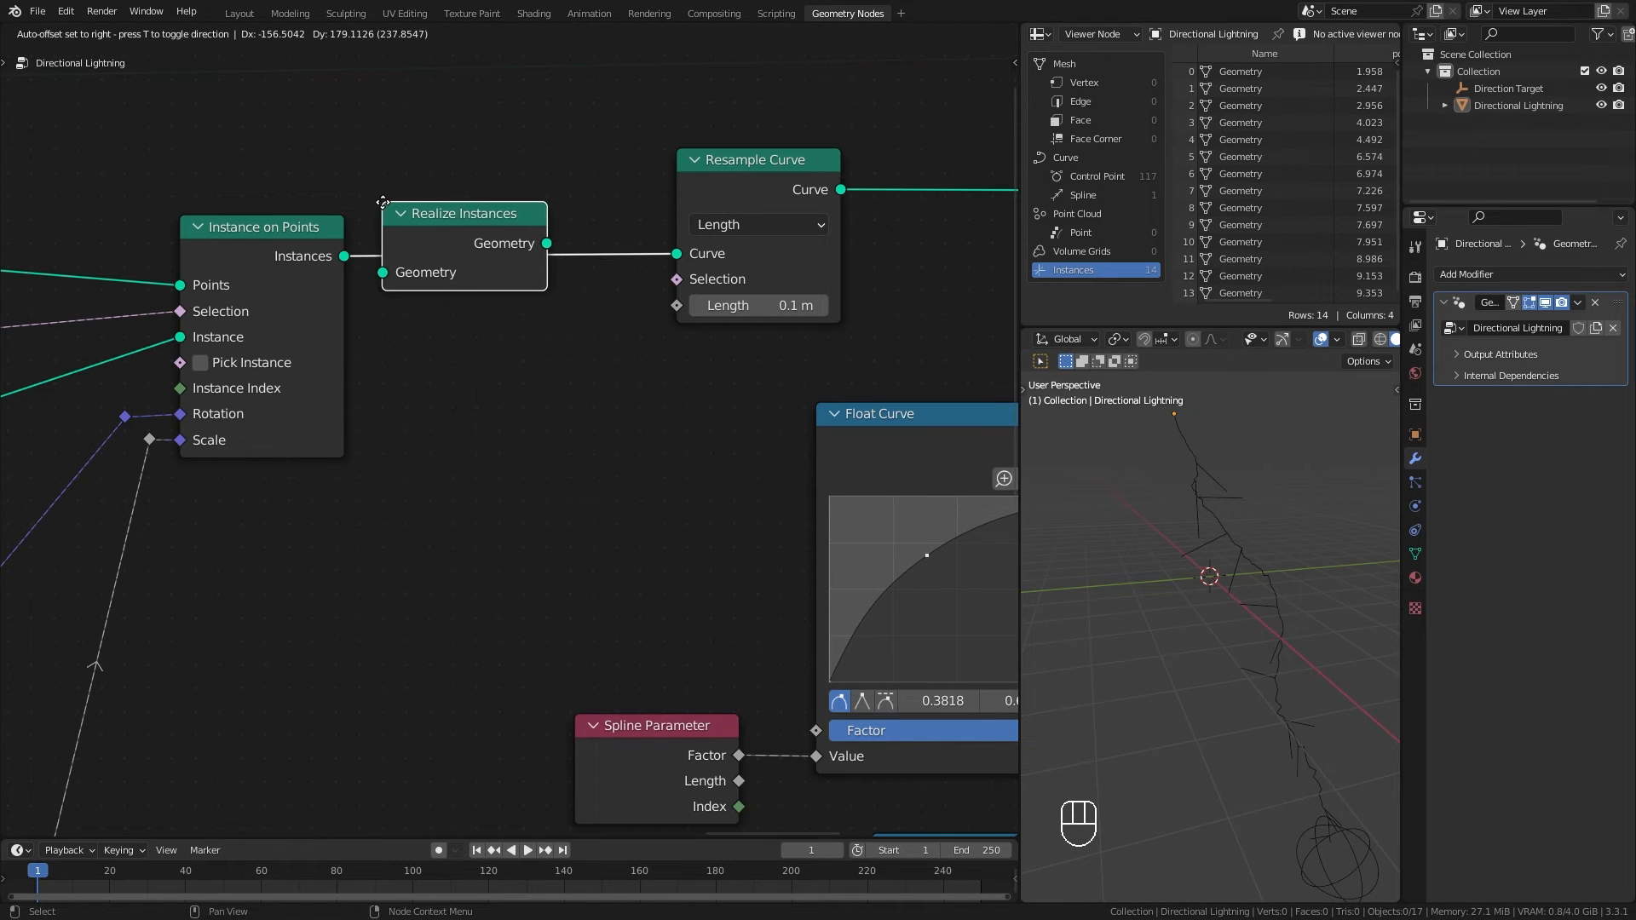
click(384, 209)
drag(538, 244, 484, 244)
drag(754, 171, 723, 165)
middle_drag(749, 273, 664, 292)
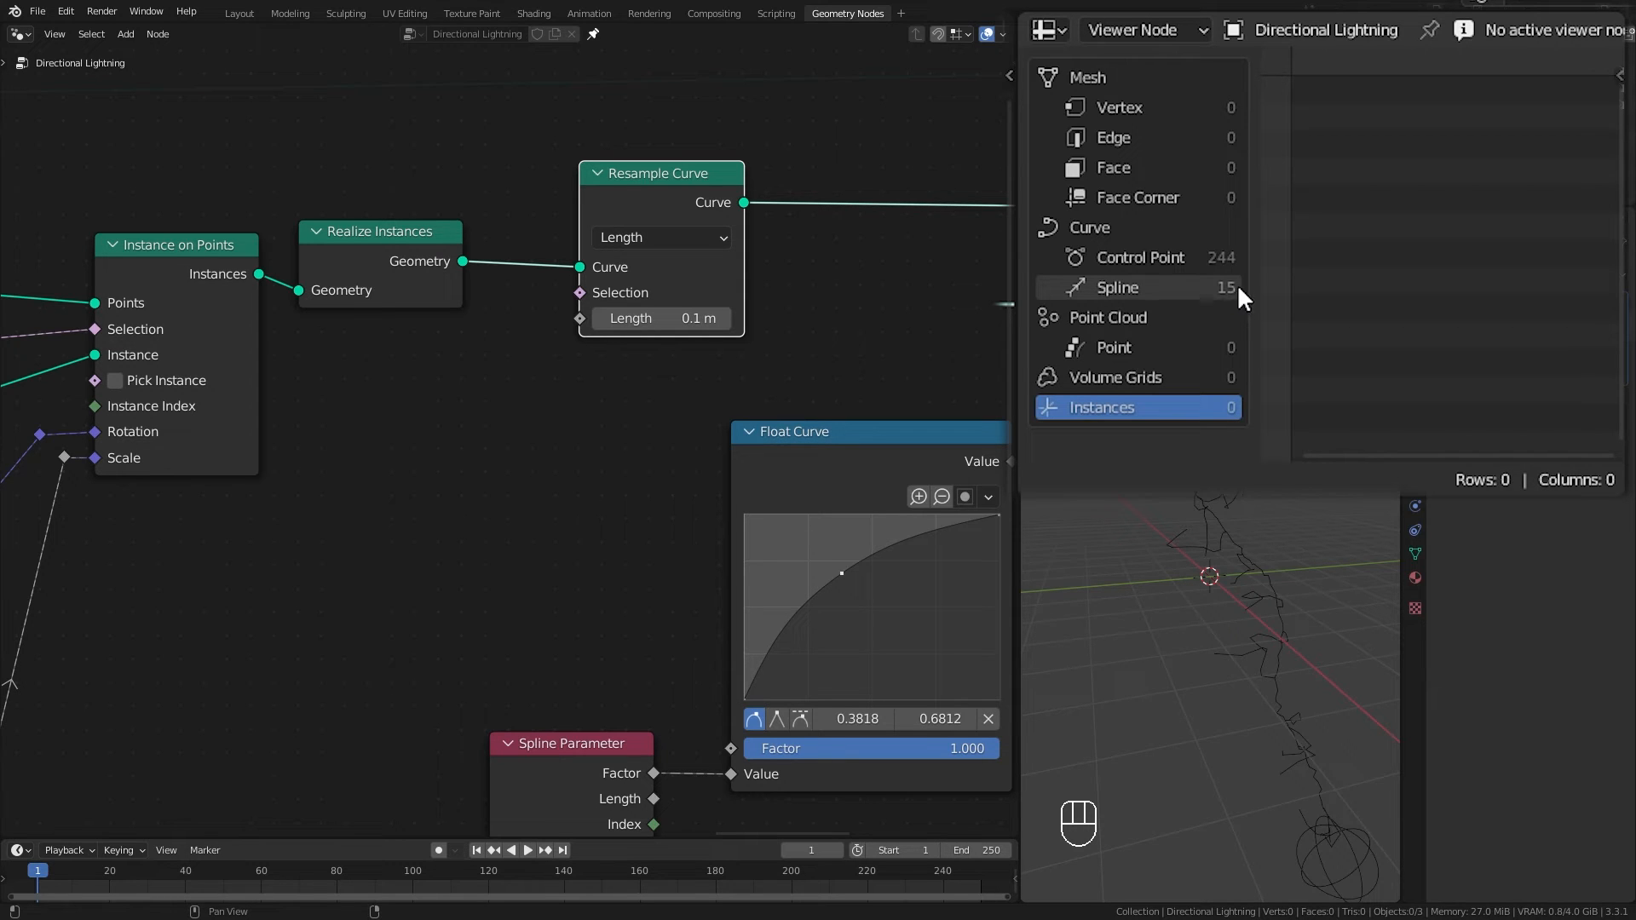
Step: Set the side-branch noise Scale to 2.000 and the strength Multiply to 0.400, and move the Float Curve's middle point to about 0.31, 0.65
scroll(681, 391, down, 1)
scroll(683, 393, down, 2)
middle_drag(683, 393, 442, 225)
scroll(499, 346, down, 1)
middle_drag(500, 346, 343, 348)
middle_drag(1300, 667, 1367, 697)
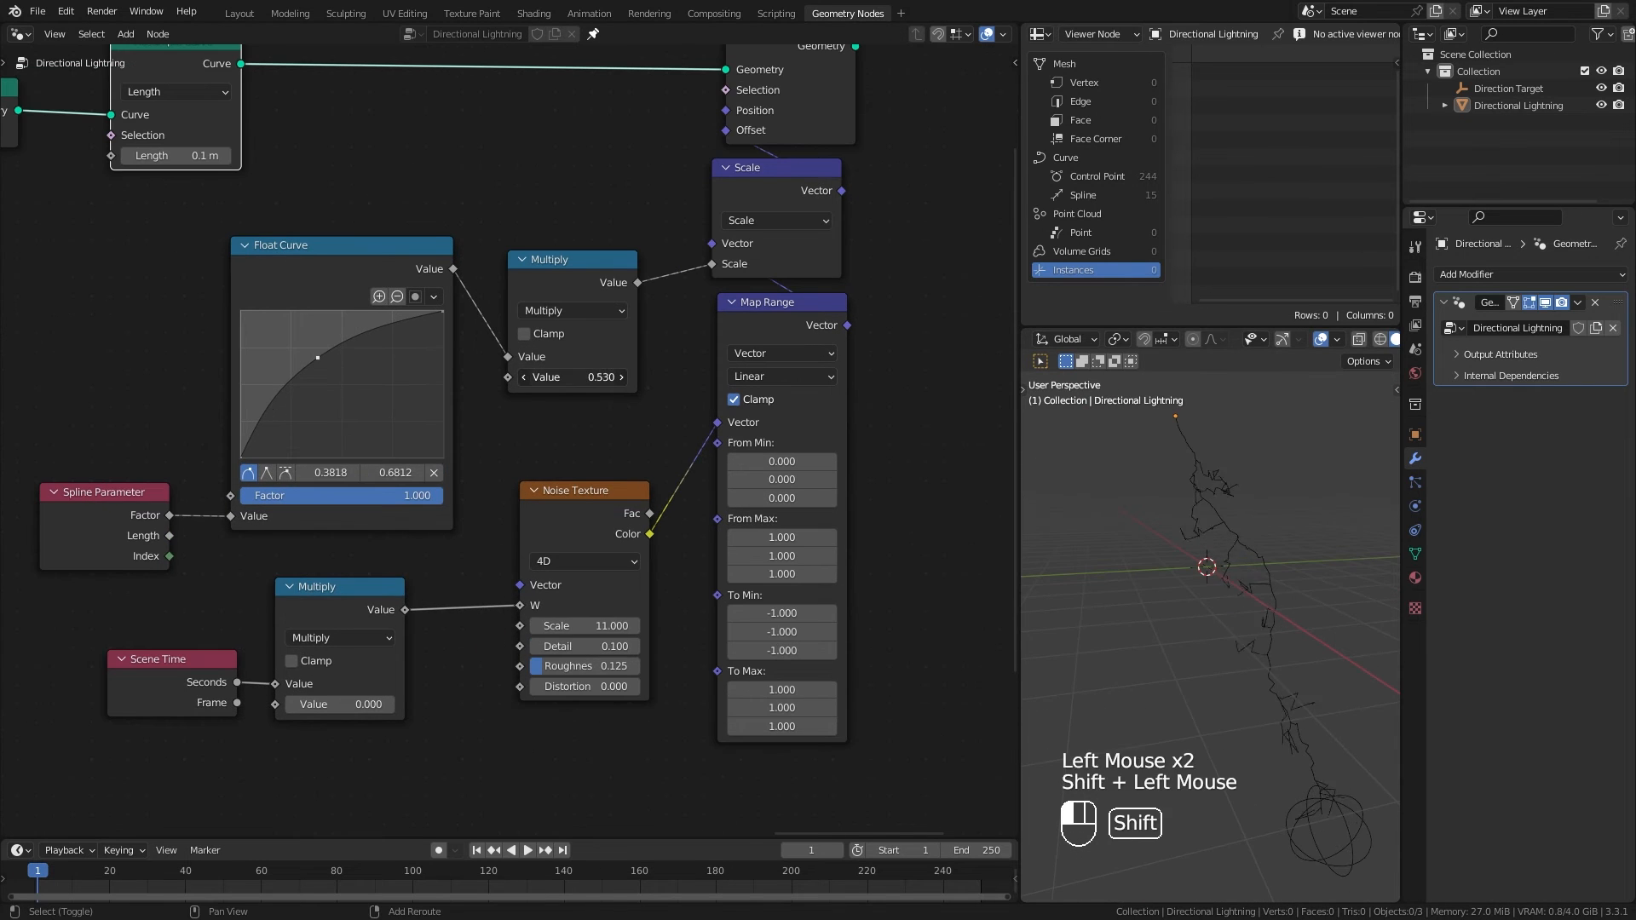
middle_drag(1219, 613, 1244, 631)
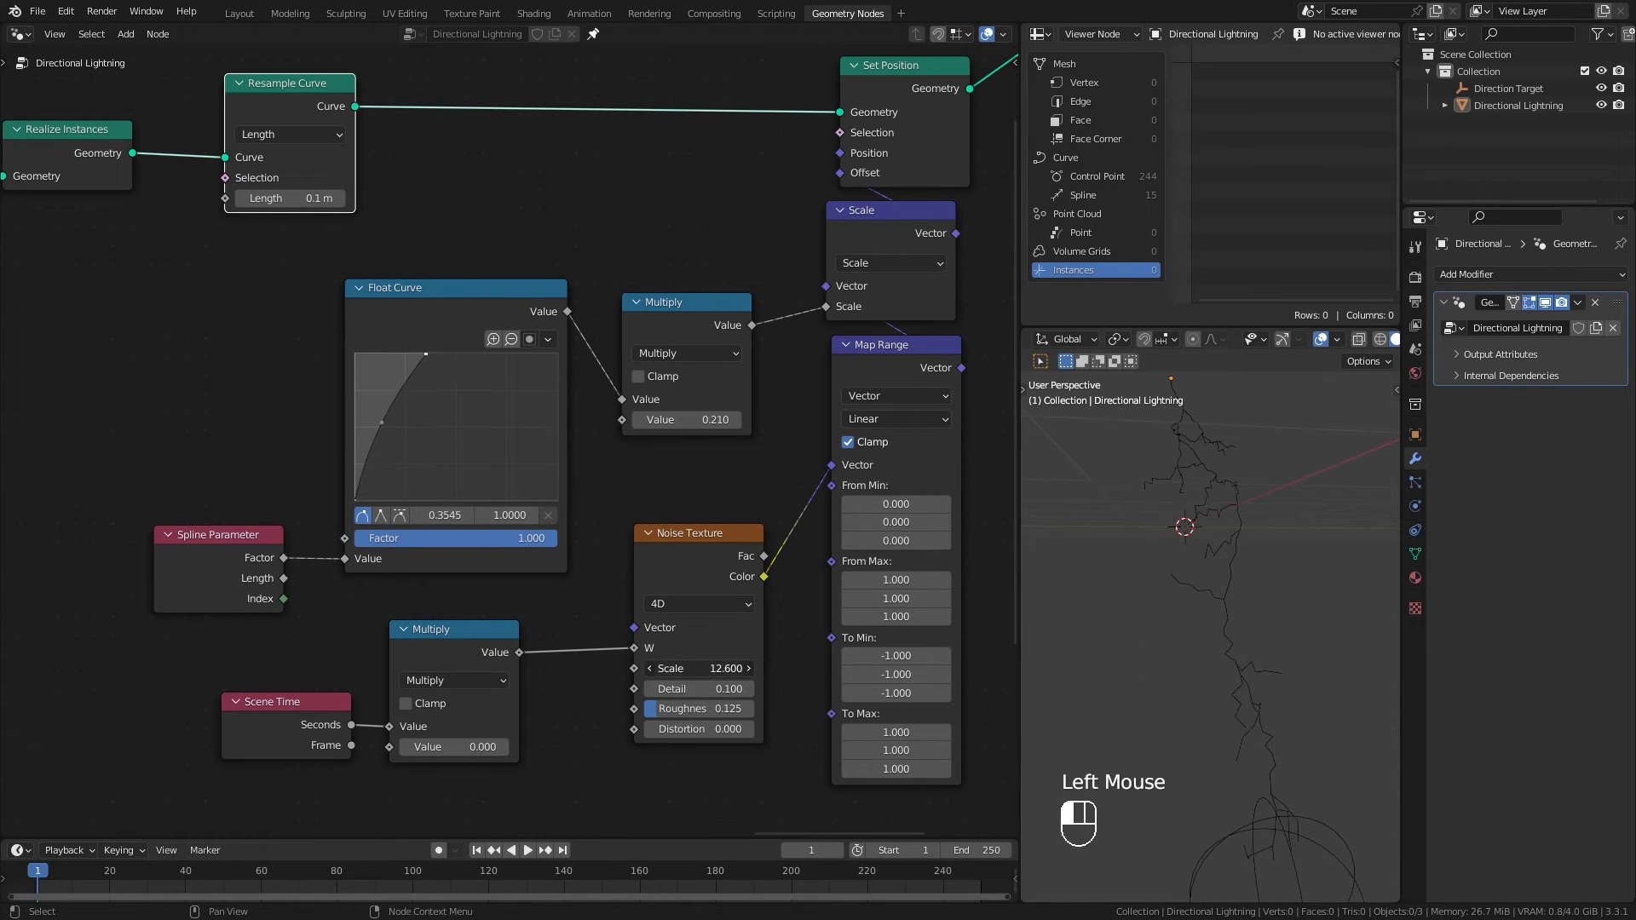
drag(742, 673, 723, 672)
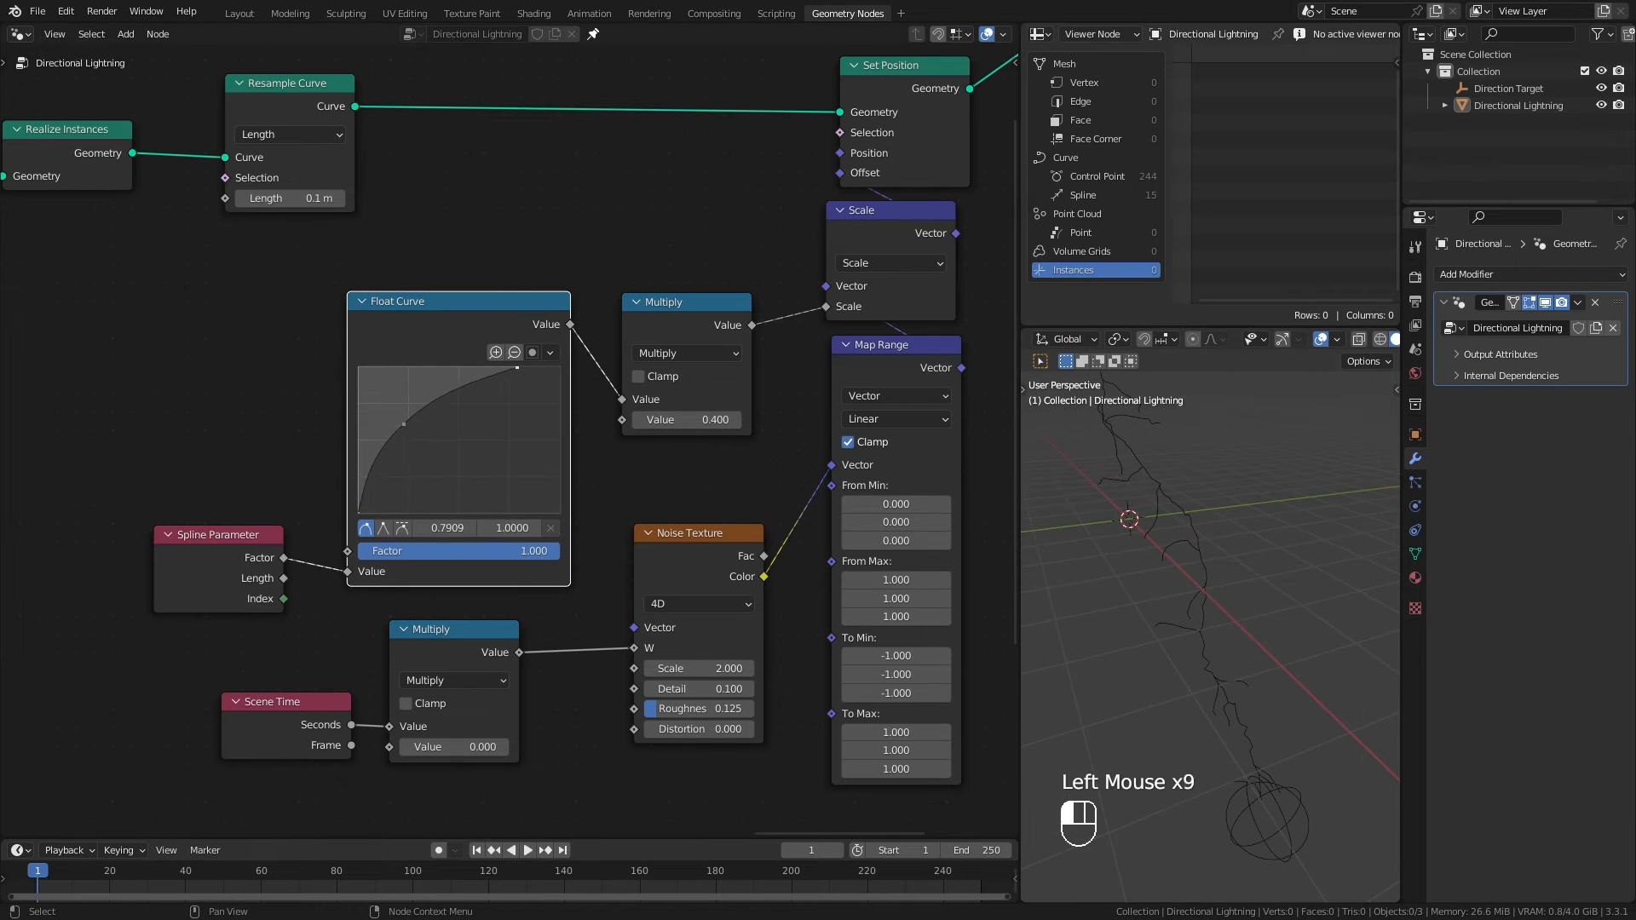
drag(404, 423, 421, 418)
Step: Rearrange the side-branch distortion nodes into a compact cluster below their Set Position node
scroll(509, 426, down, 3)
drag(639, 340, 660, 337)
key(ctrl+h)
drag(635, 524, 792, 492)
drag(293, 511, 430, 572)
drag(640, 351, 606, 246)
drag(503, 345, 623, 332)
drag(673, 549, 668, 577)
drag(567, 614, 571, 651)
drag(435, 570, 474, 512)
Step: Frame the side-branch distortion nodes with the label "Secondary Branch Distortion 1" and position the frame beside Resample Curve
middle_drag(588, 373, 458, 397)
drag(727, 739, 359, 191)
key(shift+p)
key(F2)
text(Secondary Branch Distortion 1)
key(Return)
scroll(341, 196, down, 2)
middle_drag(247, 208, 415, 298)
drag(416, 298, 390, 298)
drag(574, 267, 562, 269)
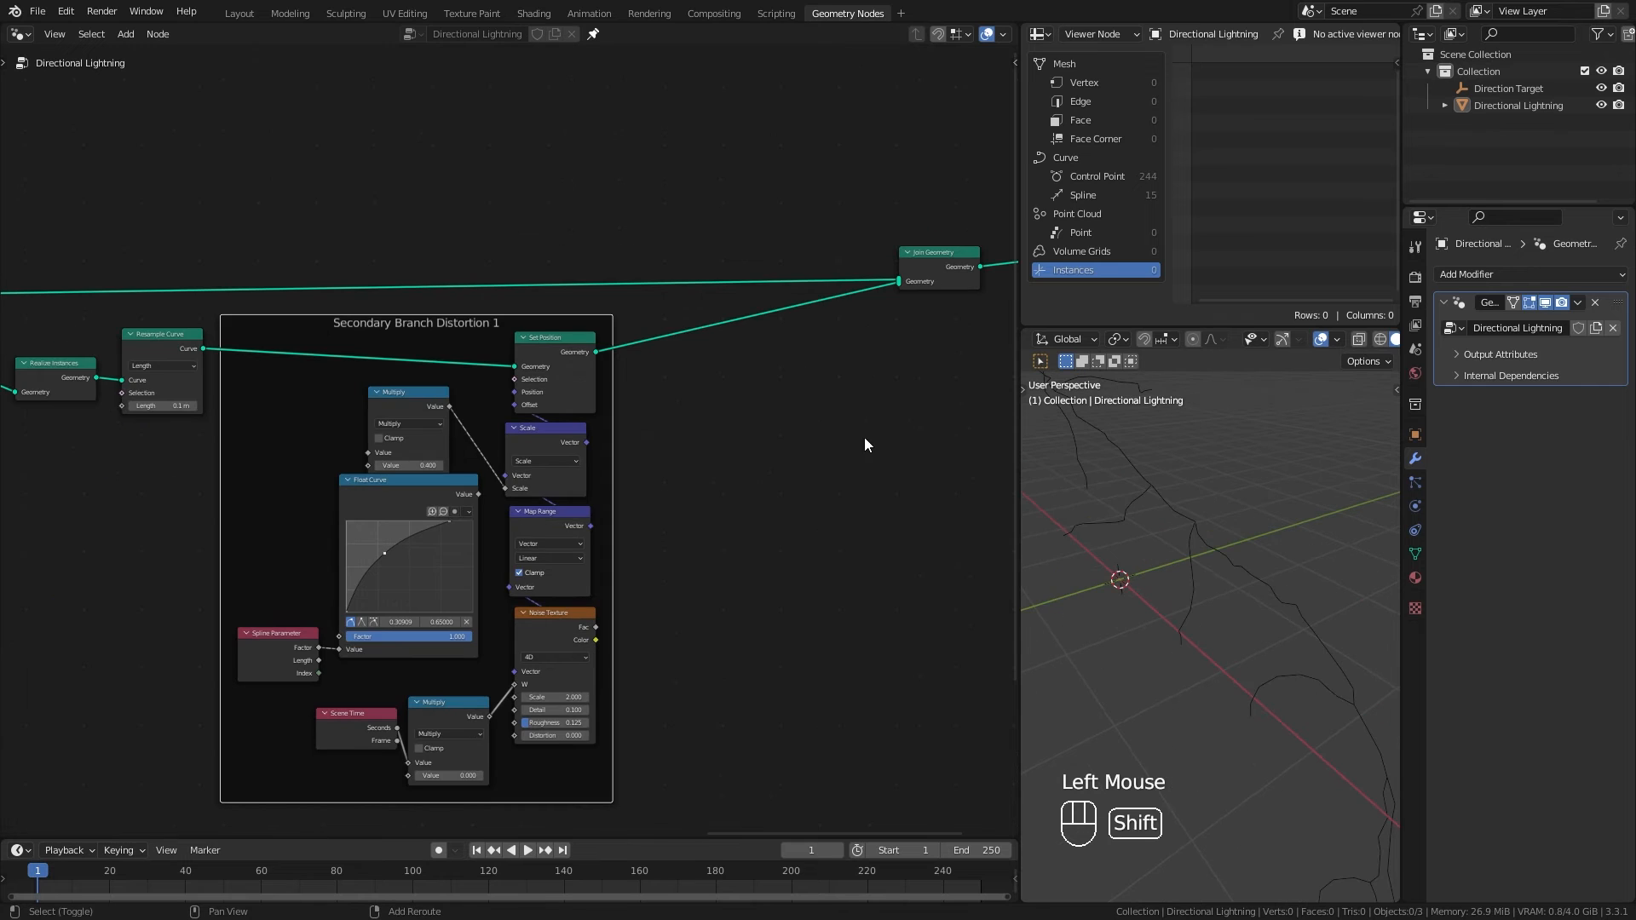
Step: Insert a Subdivide Curve node with 2 cuts between the side-branch Set Position and Join Geometry
key(shift+a)
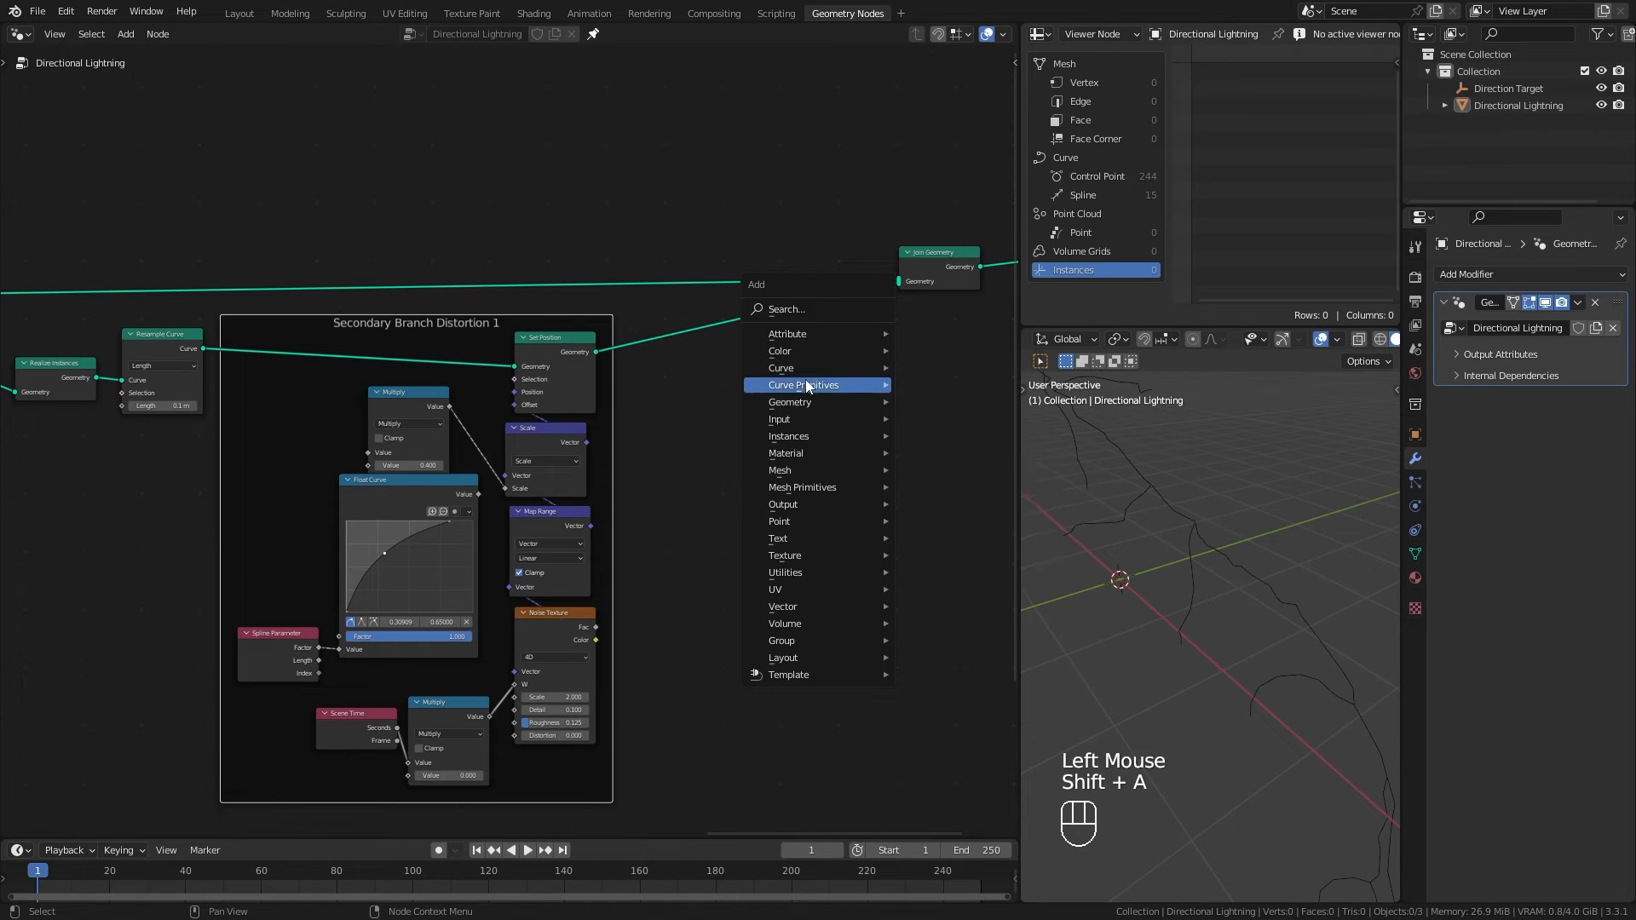
mouse_move(782, 368)
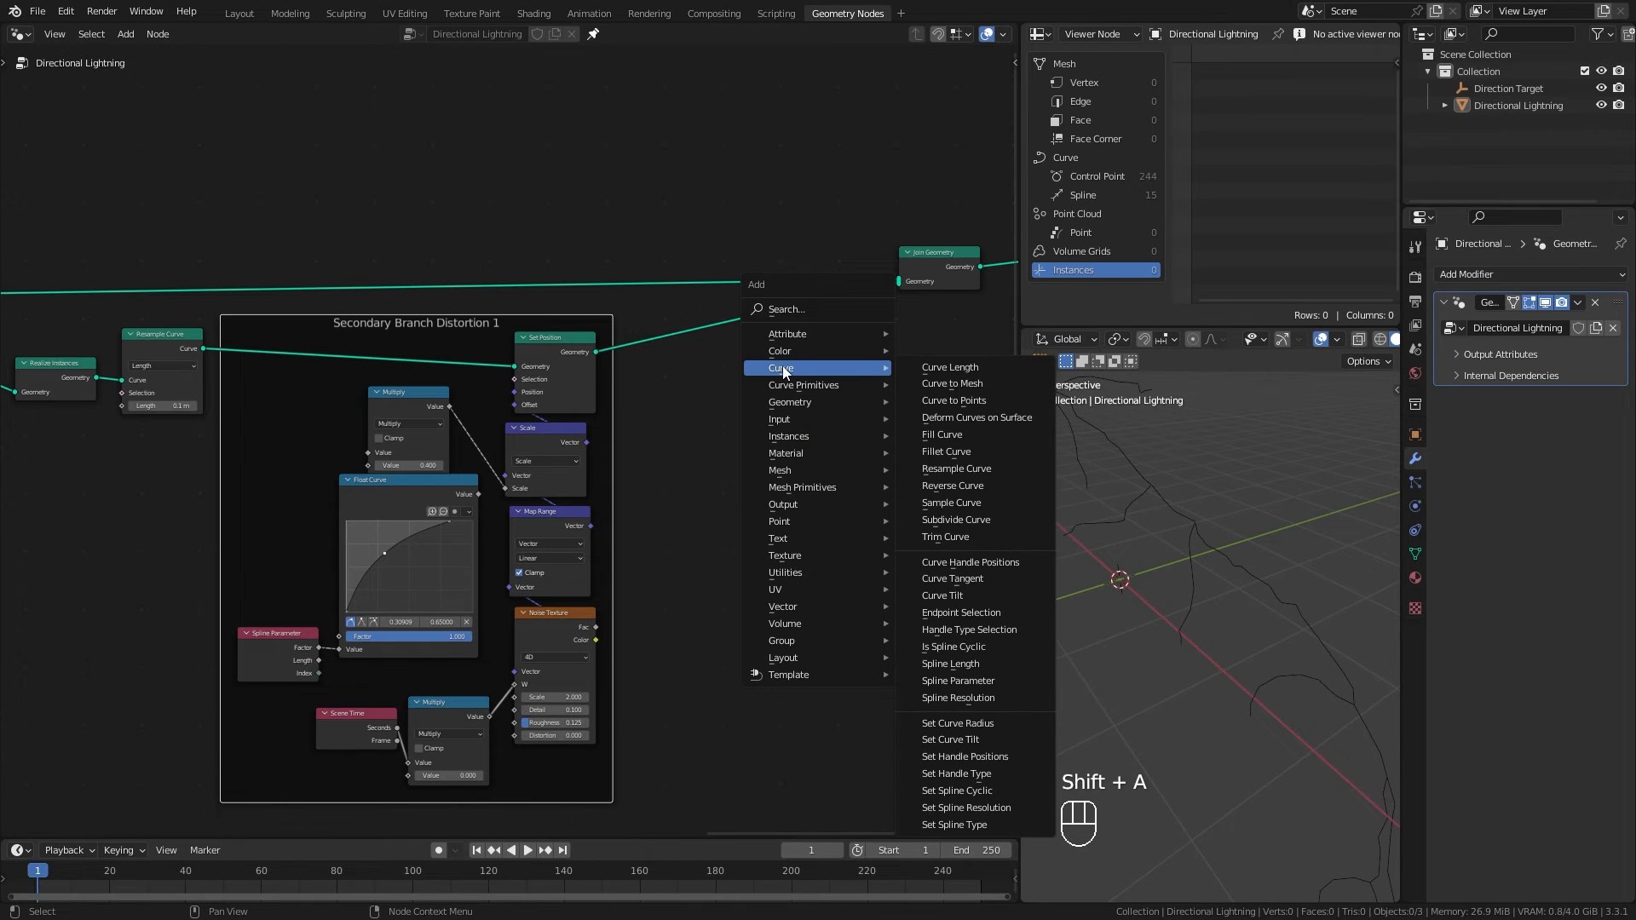
click(959, 521)
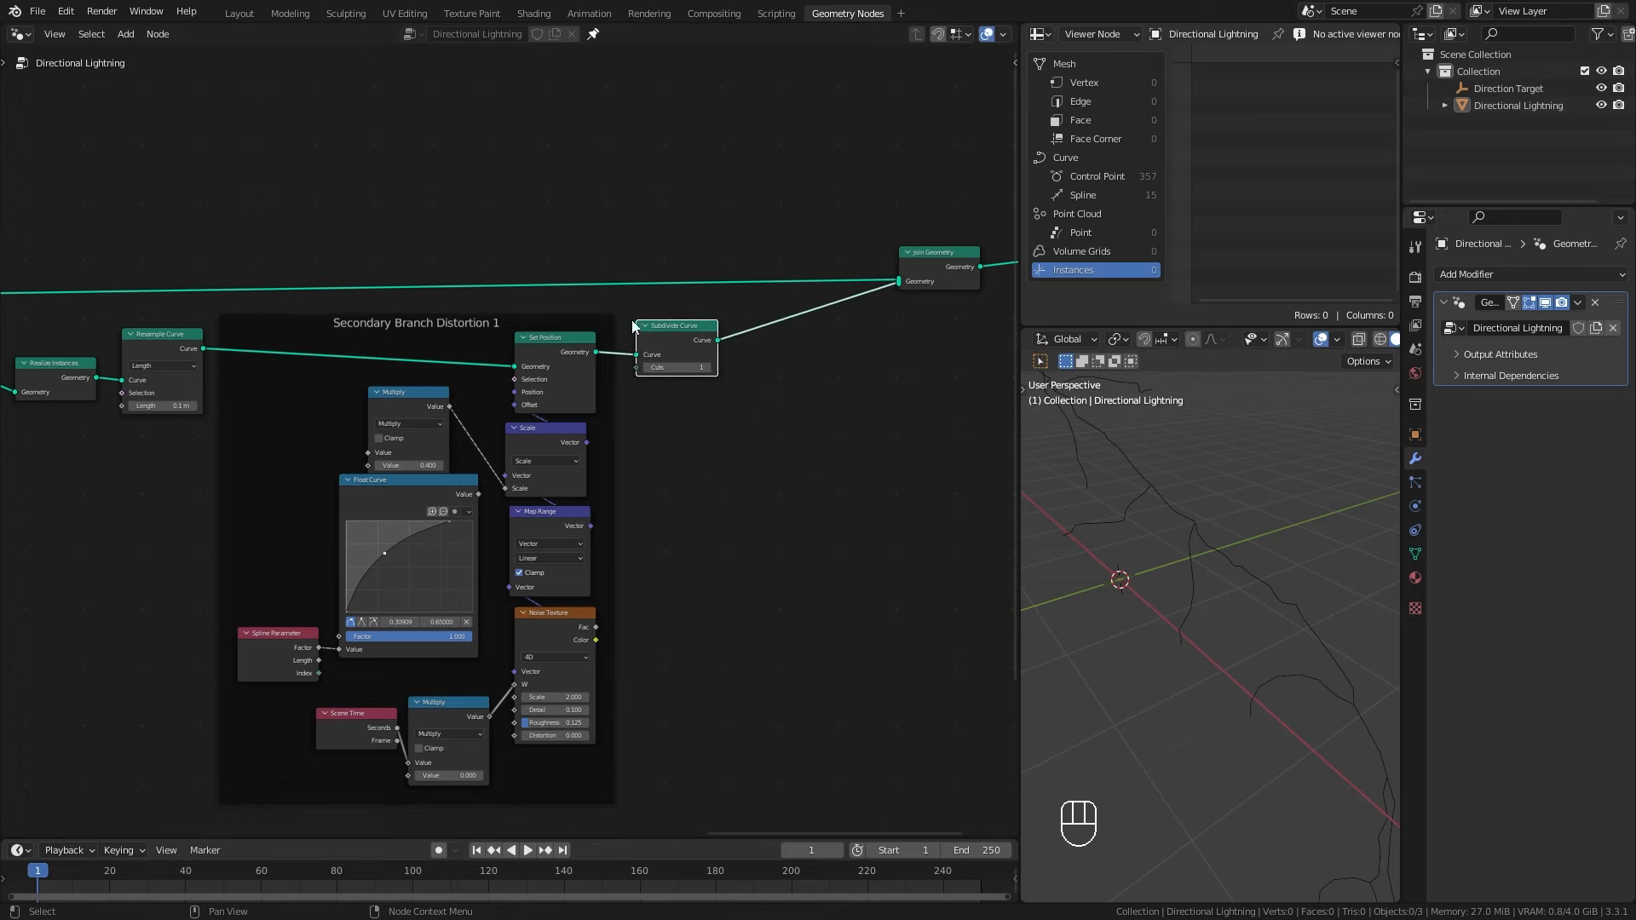
click(670, 329)
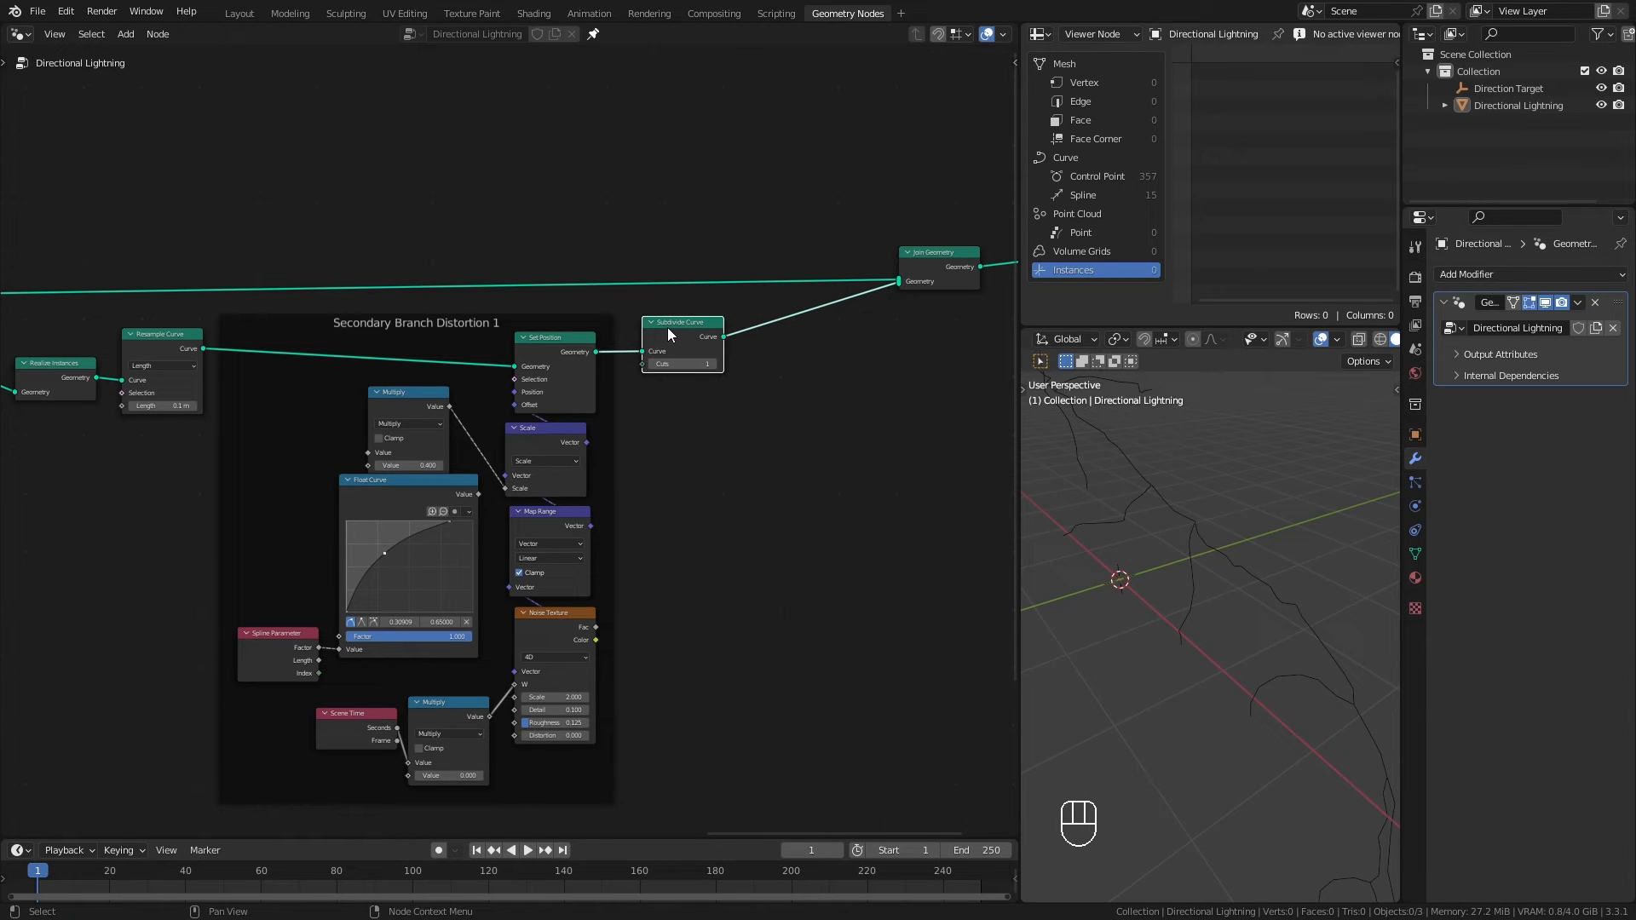
scroll(682, 325, up, 3)
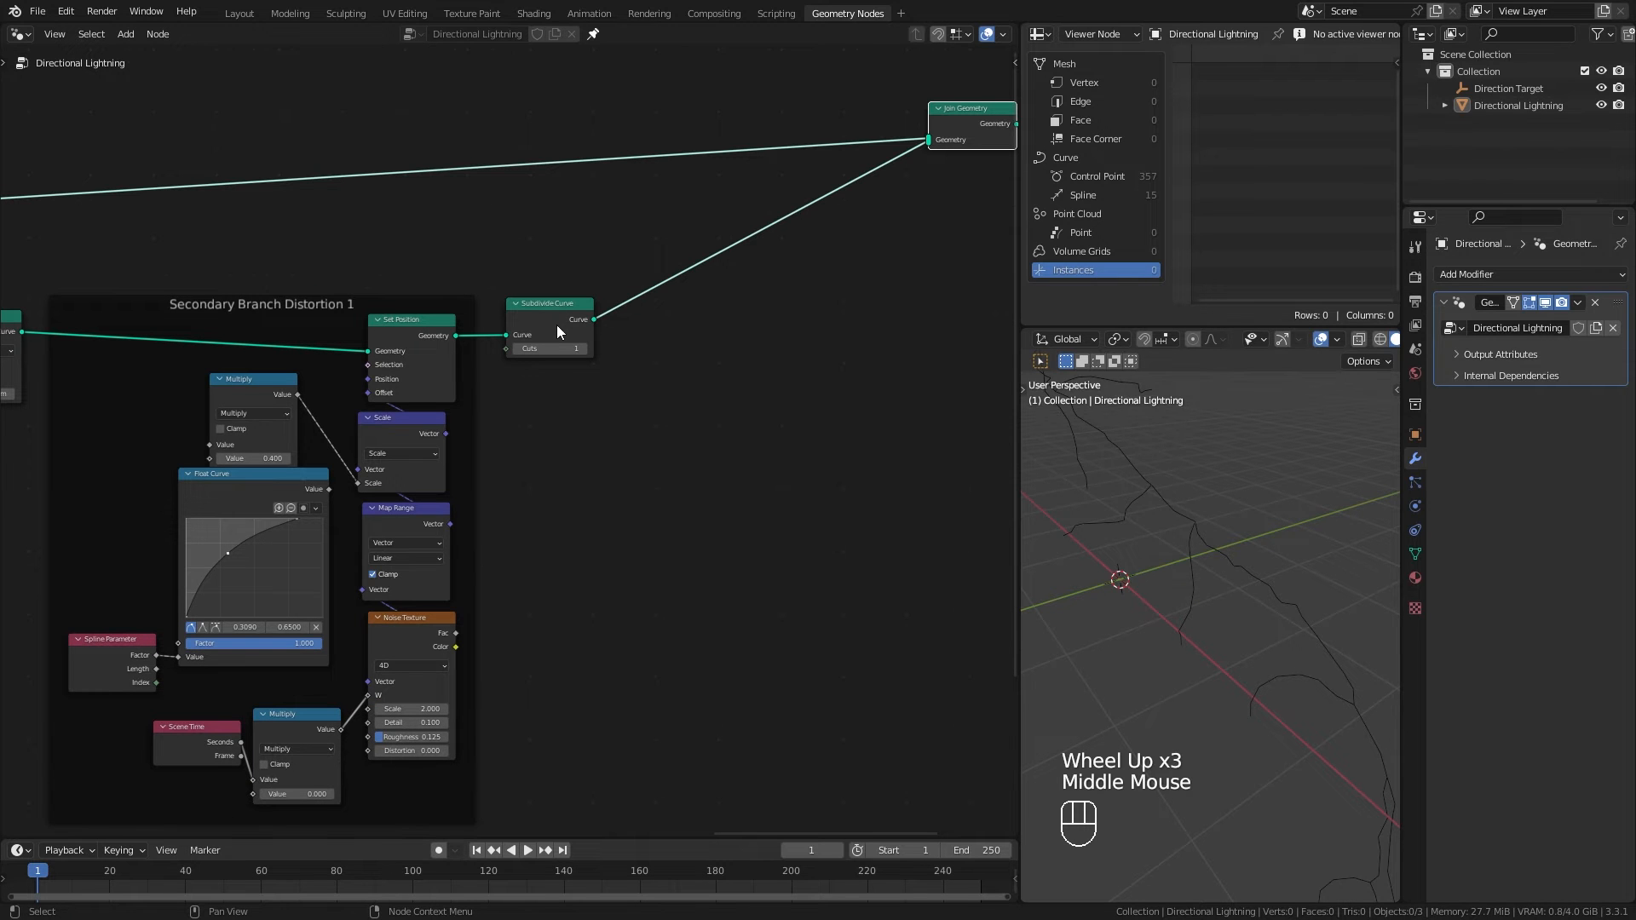
click(584, 349)
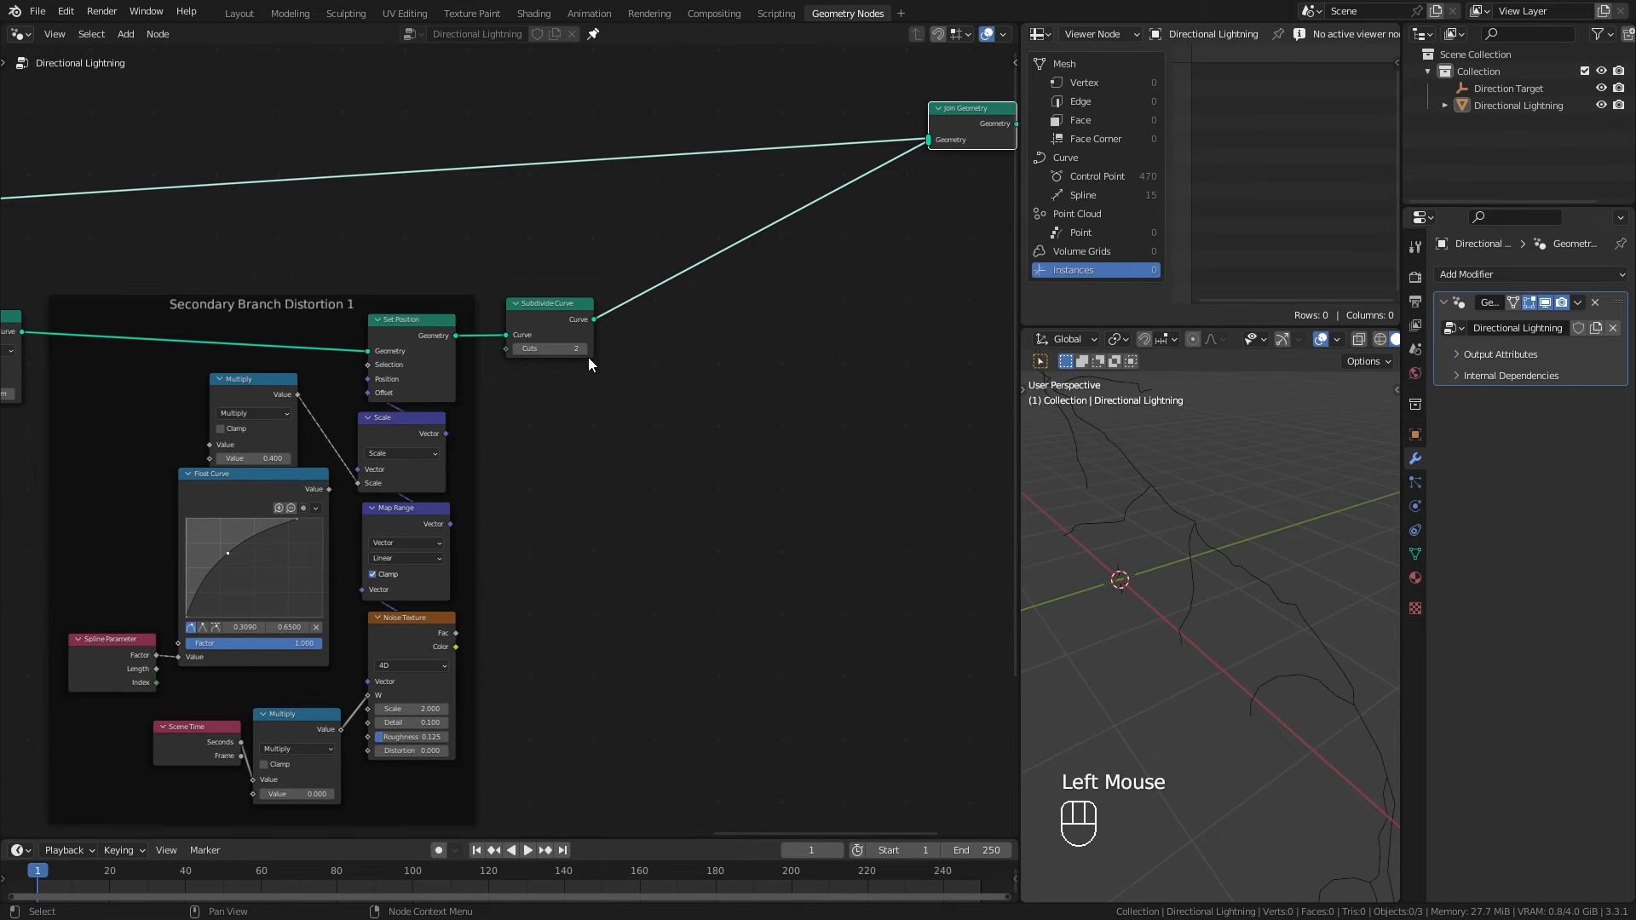
Step: Duplicate the side-branch distortion frame as "Secondary Branch Distortion 2" and route Subdivide Curve through its Set Position into Join Geometry
scroll(588, 356, down, 3)
middle_drag(596, 470, 560, 478)
scroll(561, 477, up, 3)
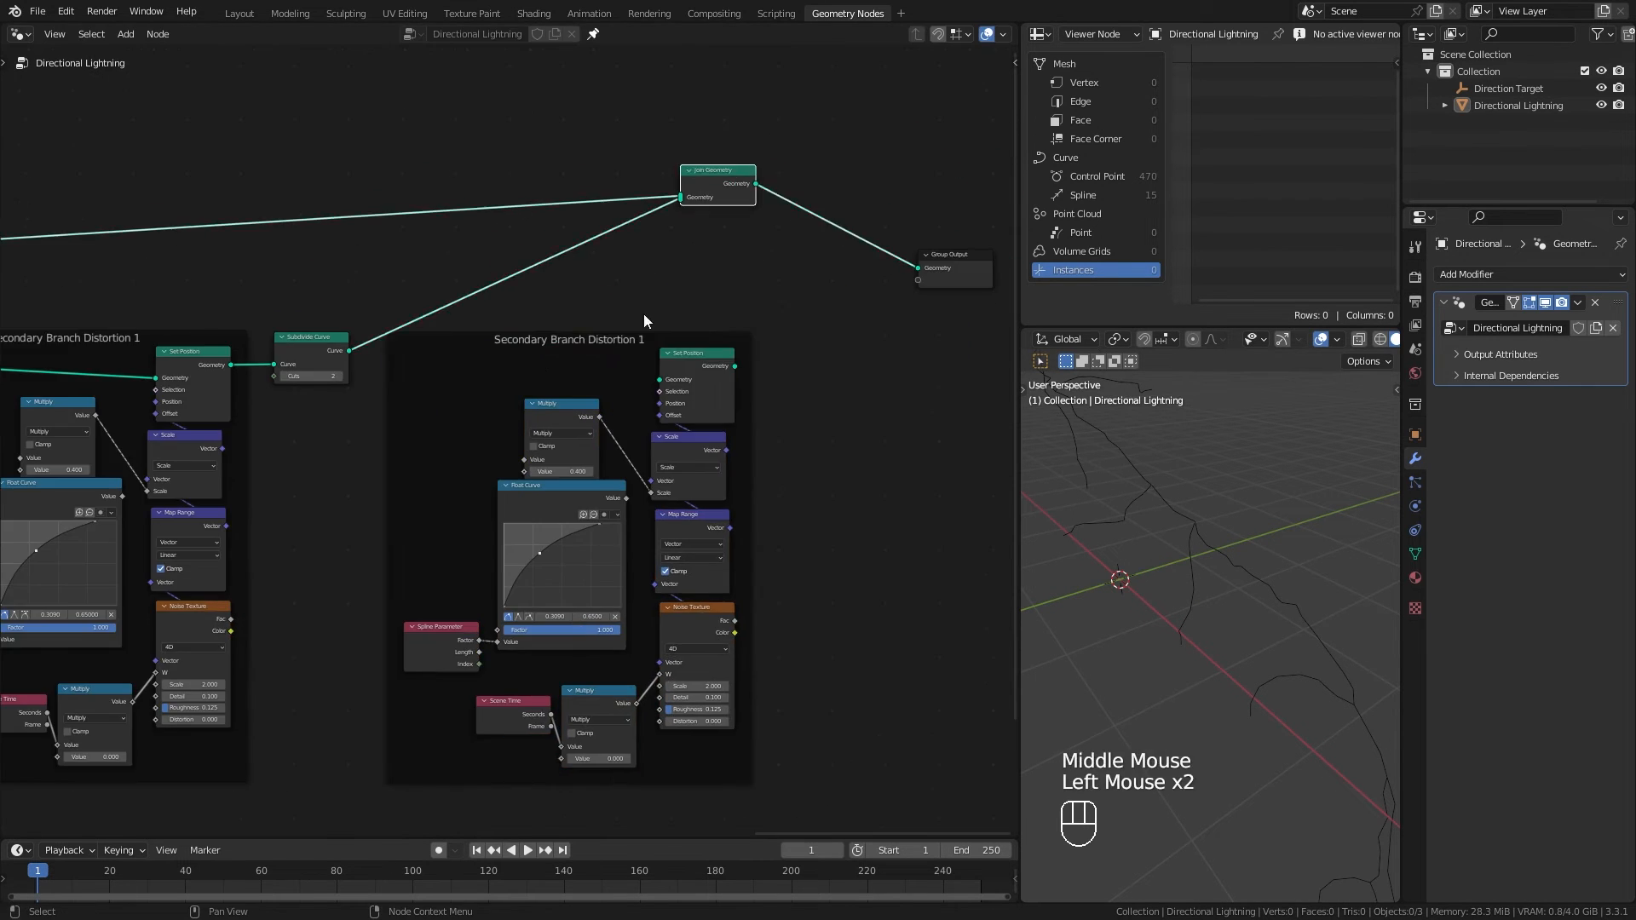
scroll(503, 392, up, 1)
click(753, 342)
drag(337, 343, 695, 177)
middle_drag(716, 443, 697, 382)
Step: In the Secondary Branch Distortion 2 frame, set the noise Scale to 11.210 and the strength Multiply value to 0.160
scroll(696, 381, up, 1)
drag(693, 667, 750, 667)
shift+drag(535, 416, 511, 416)
drag(533, 338, 561, 328)
middle_drag(1184, 682, 1205, 719)
drag(693, 666, 733, 667)
Step: Steepen the second distortion's Float Curve with a point near 0.06, 0.39, and set its strength Multiply to 0.070 and noise Scale to 12.110
click(517, 442)
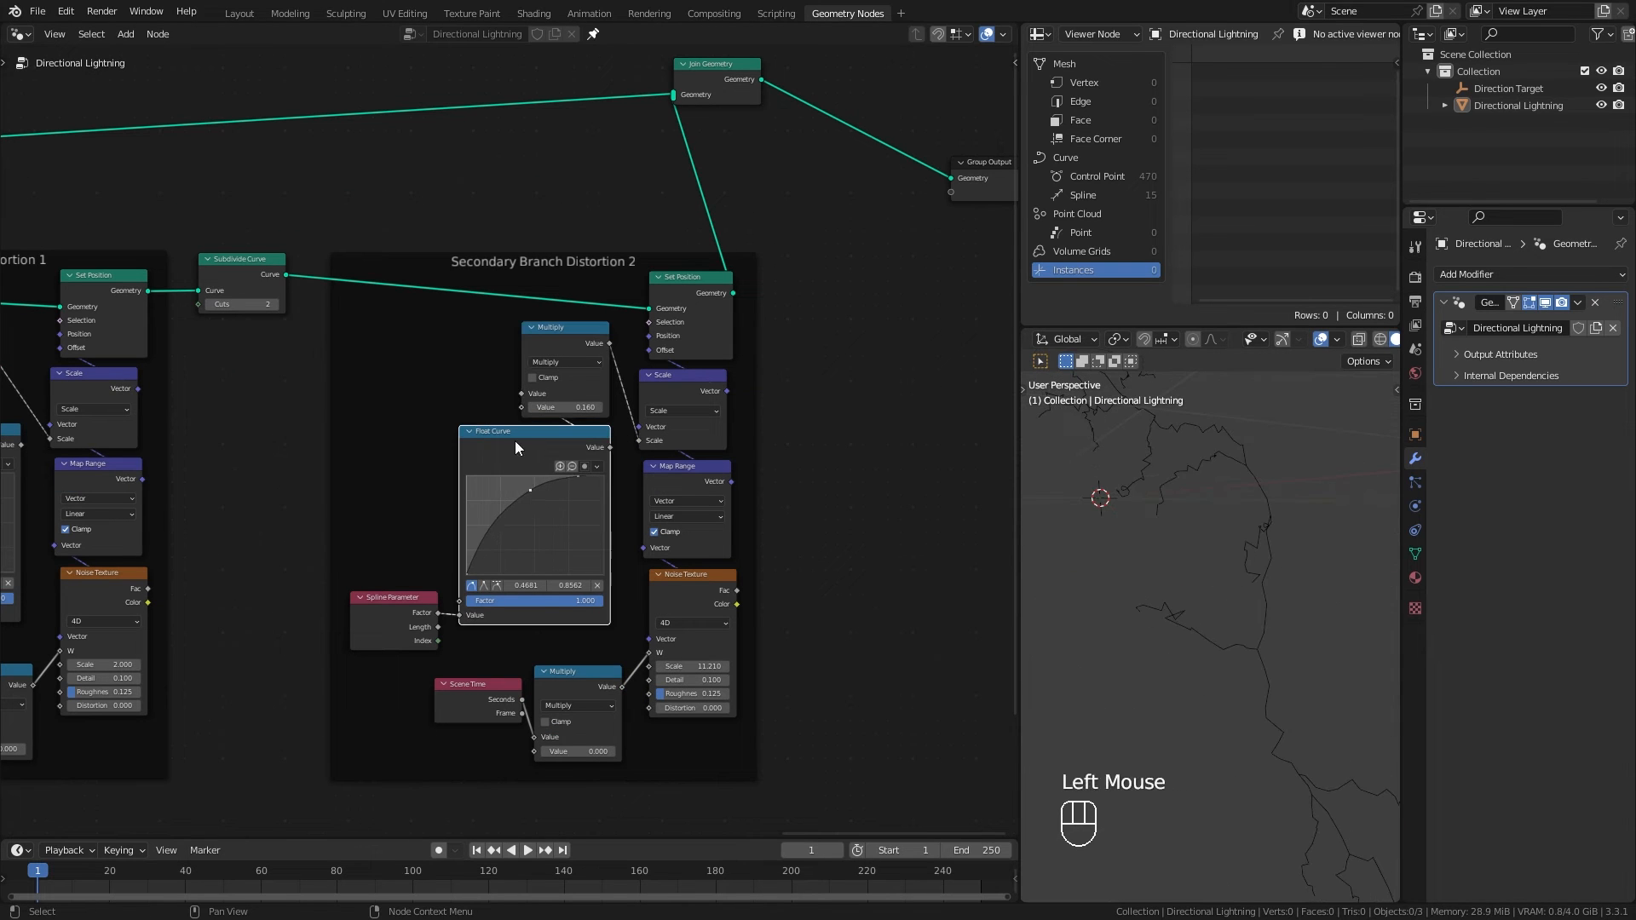
drag(578, 476, 476, 533)
click(484, 586)
drag(499, 496, 492, 477)
drag(476, 532, 476, 537)
shift+drag(566, 408, 545, 407)
scroll(1146, 554, down, 3)
shift+middle_drag(1146, 554, 1149, 577)
Step: Compare the branches with and without the second distortion by repeatedly muting and unmuting its Set Position node
click(692, 278)
key(m)
key(m)
scroll(1134, 676, up, 2)
scroll(1134, 673, up, 1)
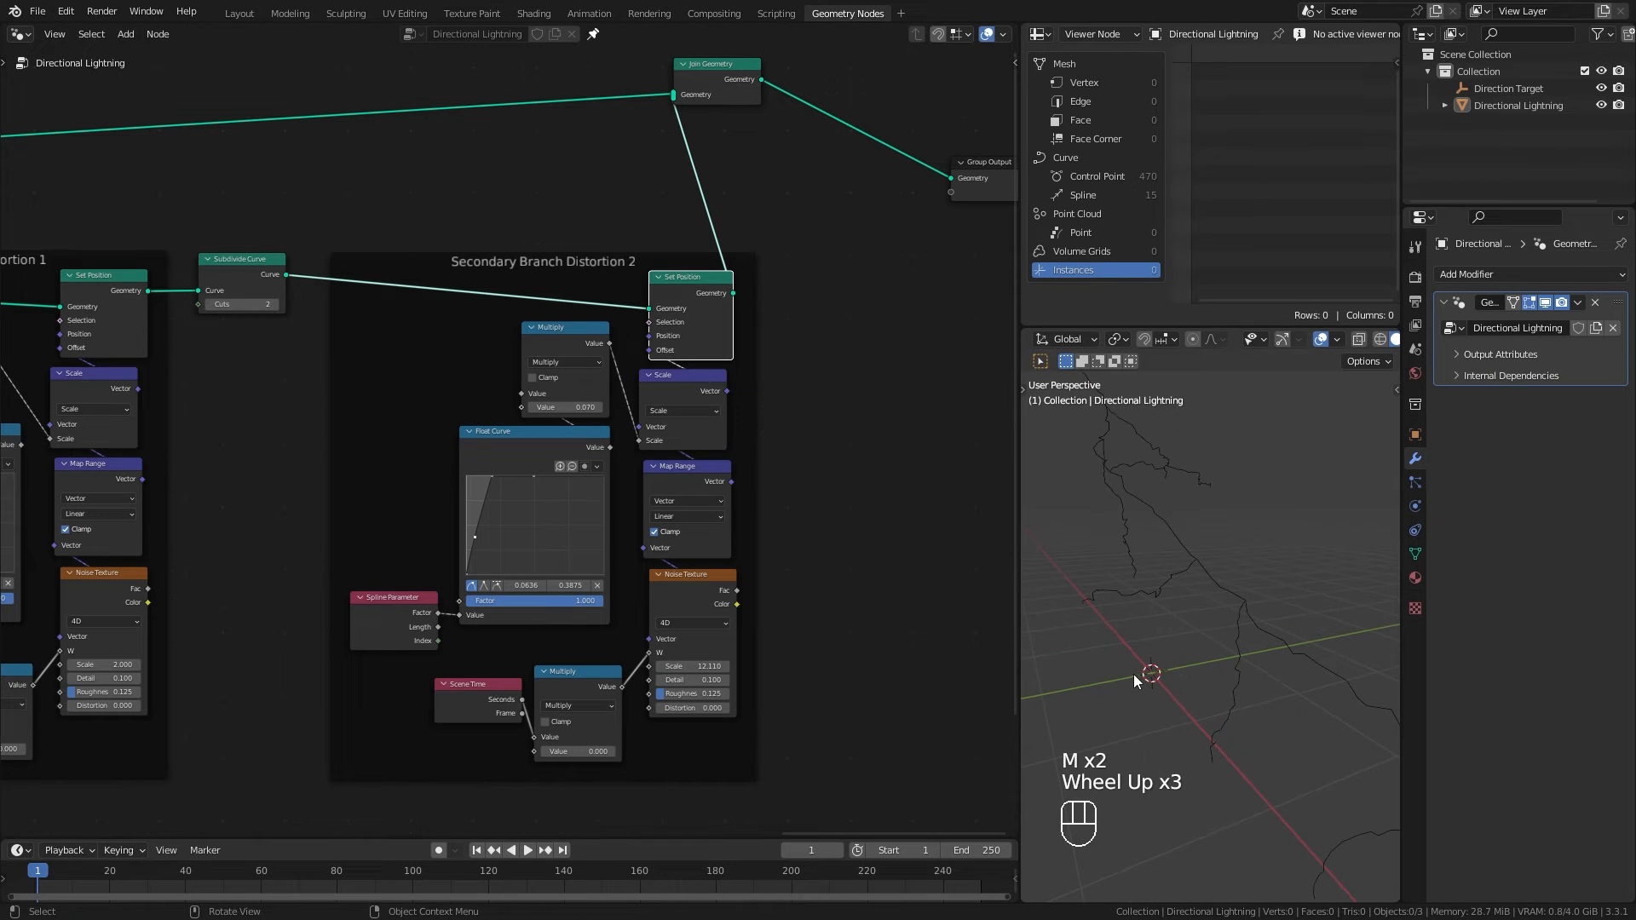
key(m)
key(m)
key(m)
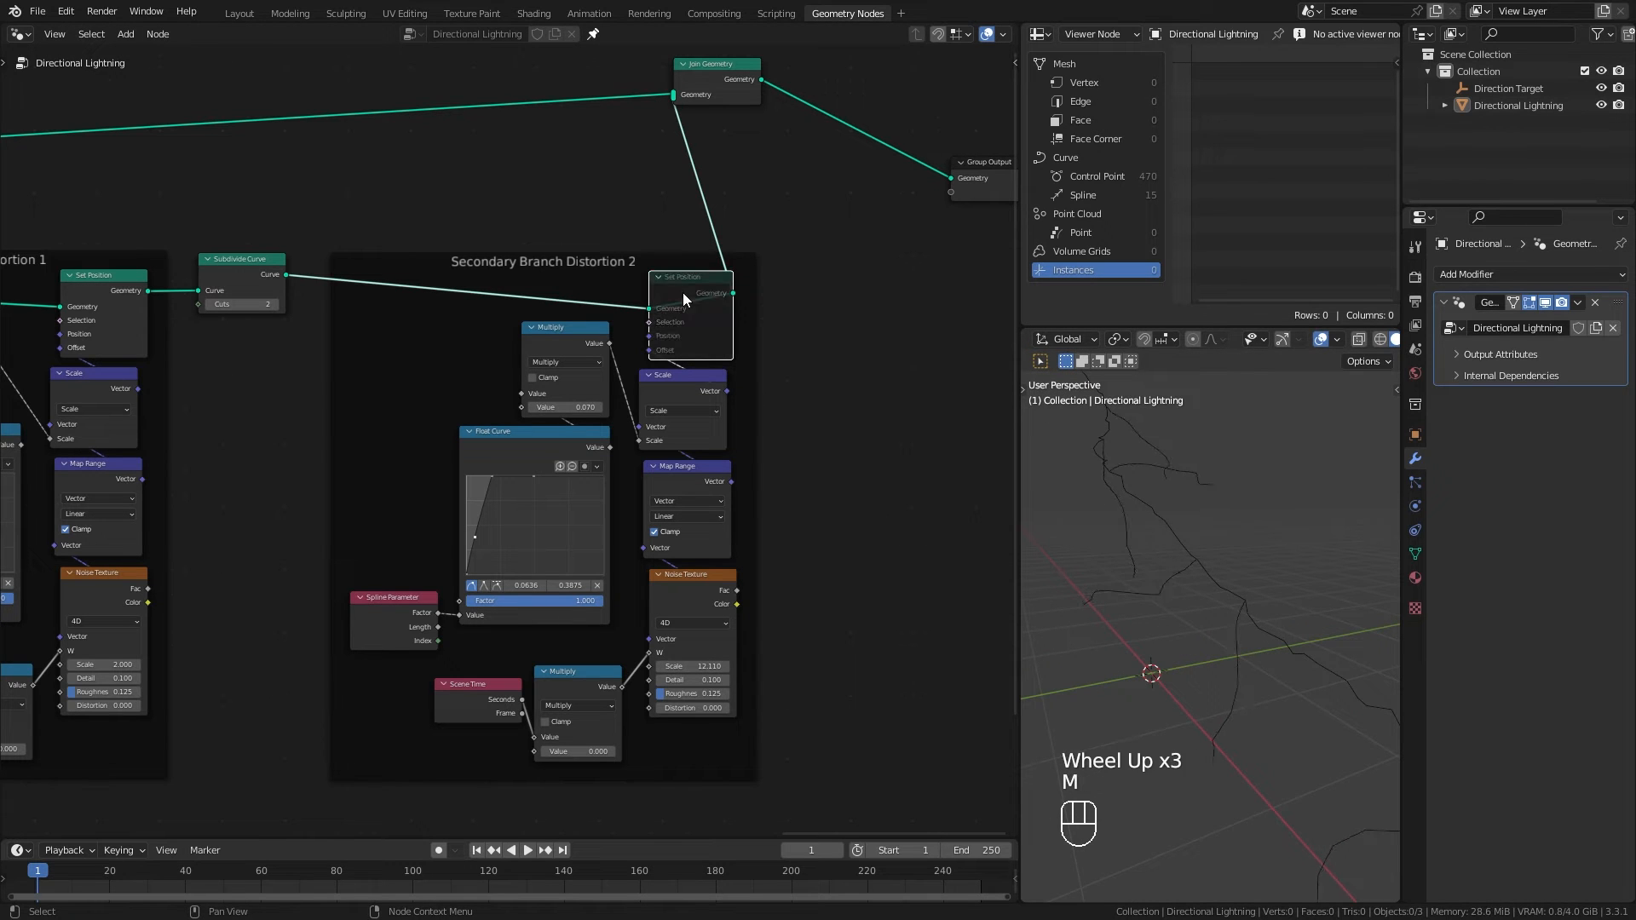
key(m)
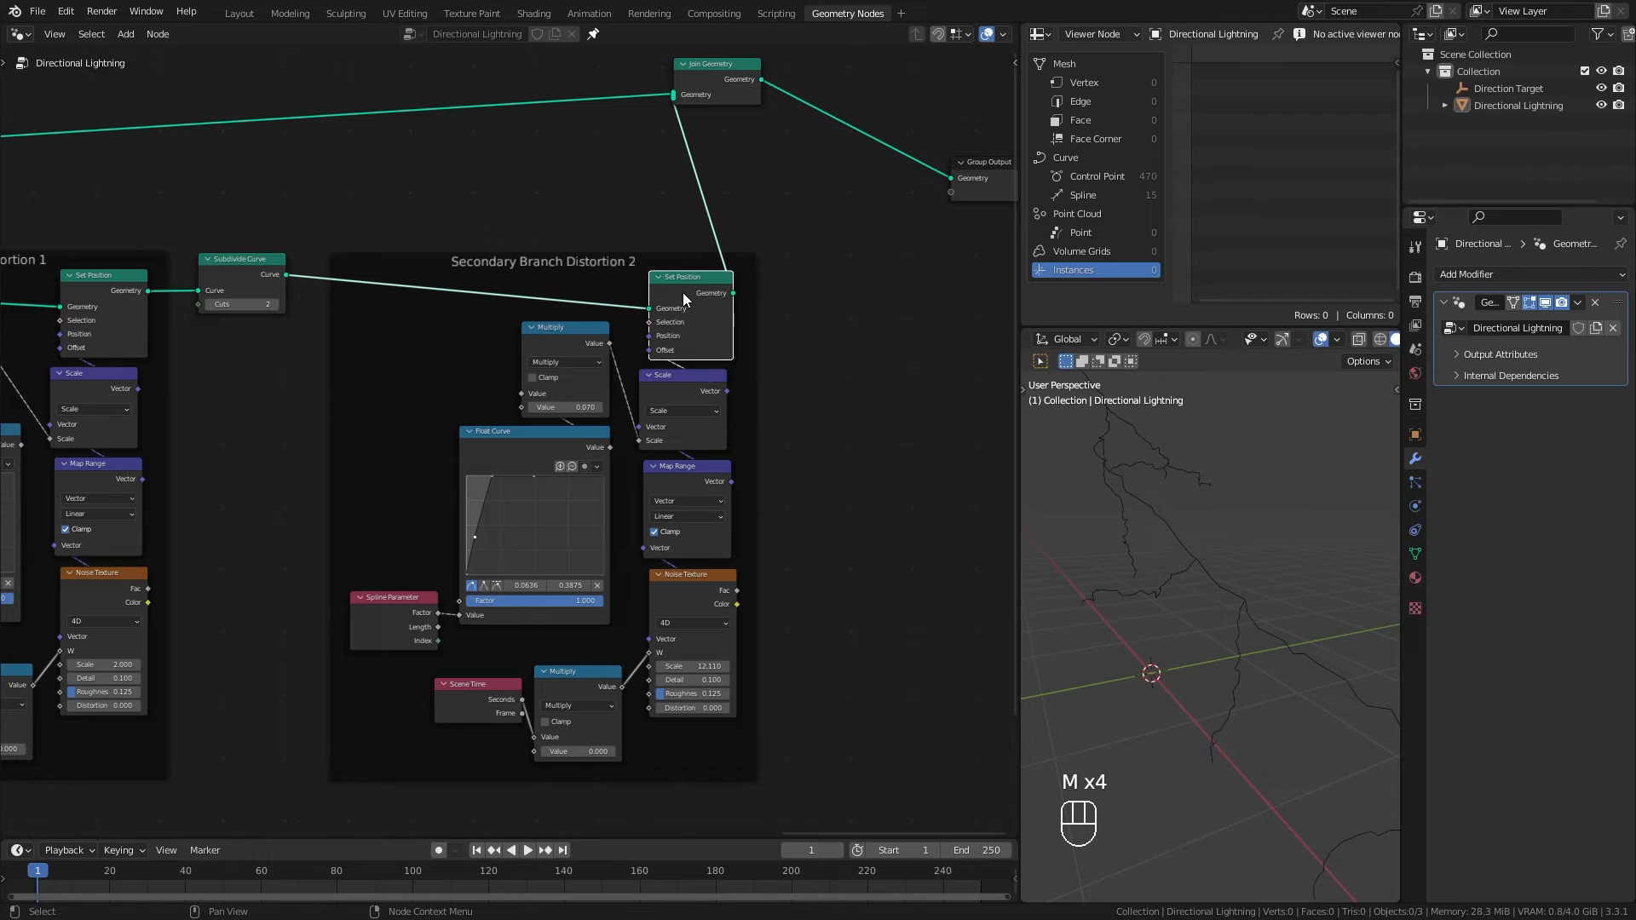
Step: Insert a Curve to Mesh node between Join Geometry and Group Output, with Group Output moved farther away
scroll(750, 495, down, 3)
middle_drag(772, 503, 409, 566)
scroll(550, 580, up, 3)
scroll(518, 482, up, 2)
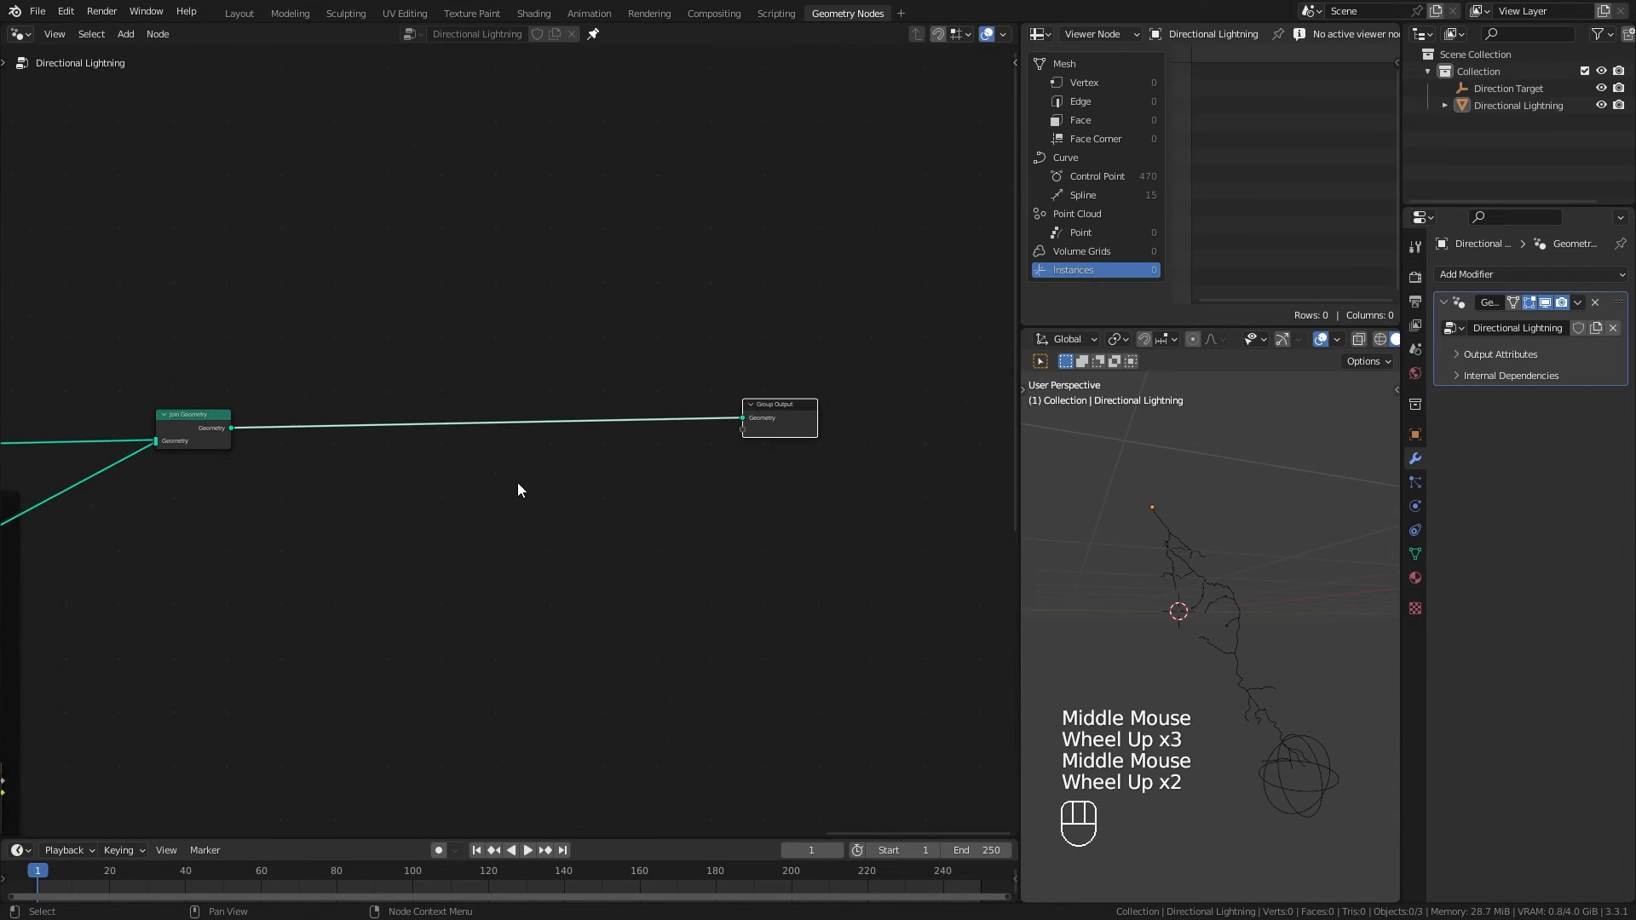
key(shift+a)
mouse_move(477, 382)
click(590, 397)
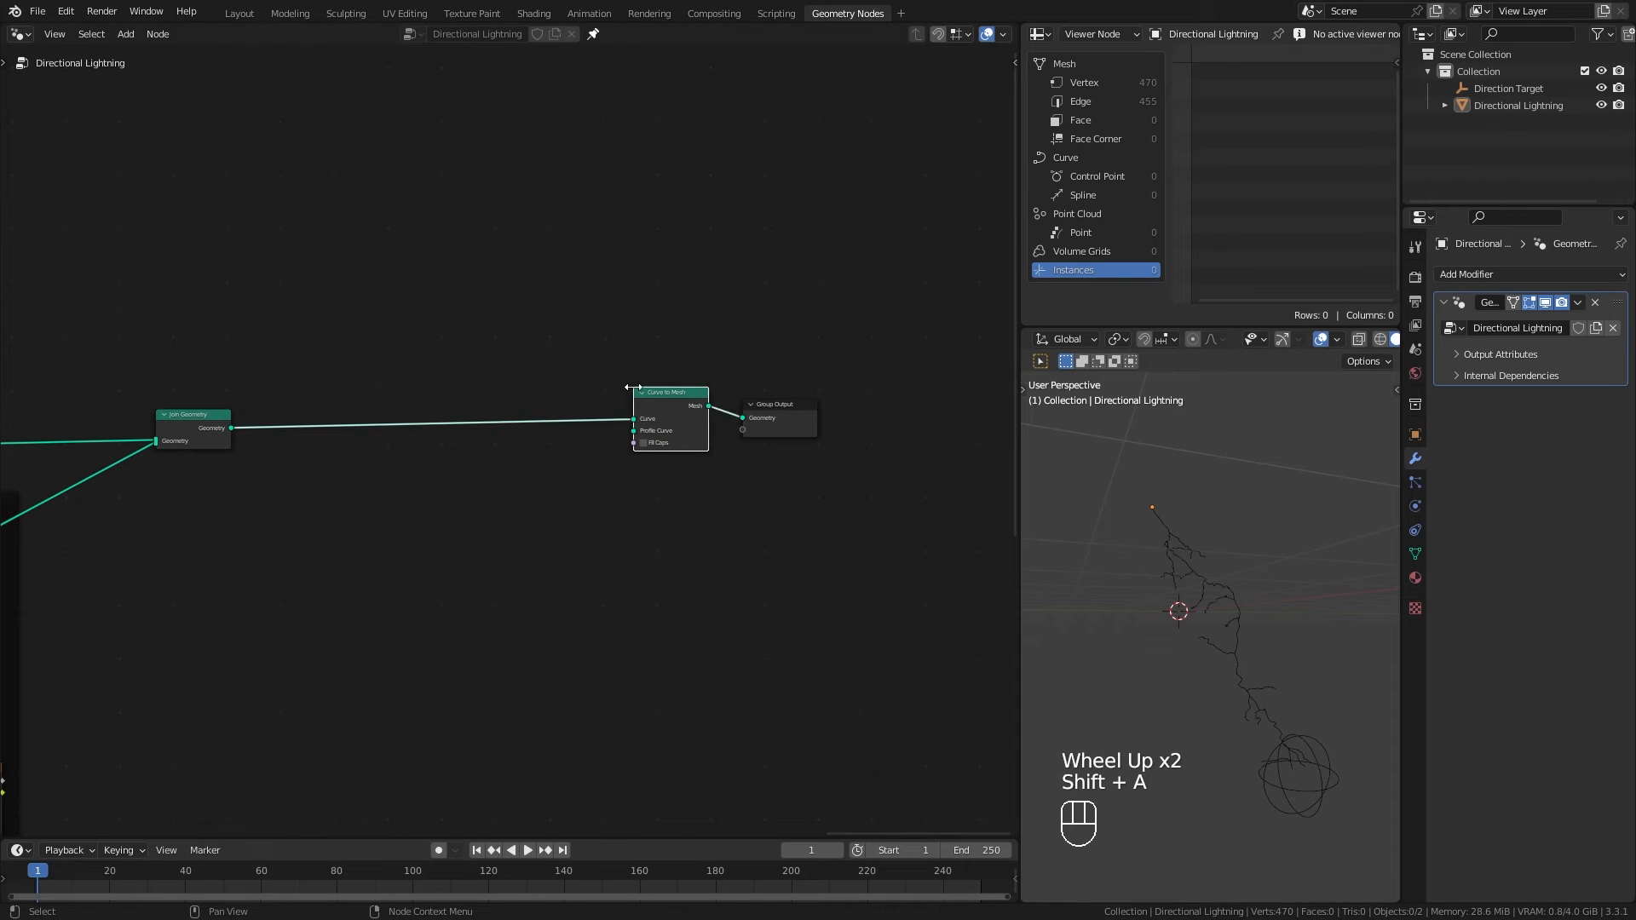
click(669, 401)
Step: Add a Curve Circle node and connect it to the Profile Curve input of Curve to Mesh
scroll(596, 511, up, 1)
middle_drag(597, 511, 610, 526)
key(shift+a)
mouse_move(546, 472)
click(639, 503)
click(737, 520)
scroll(703, 611, up, 2)
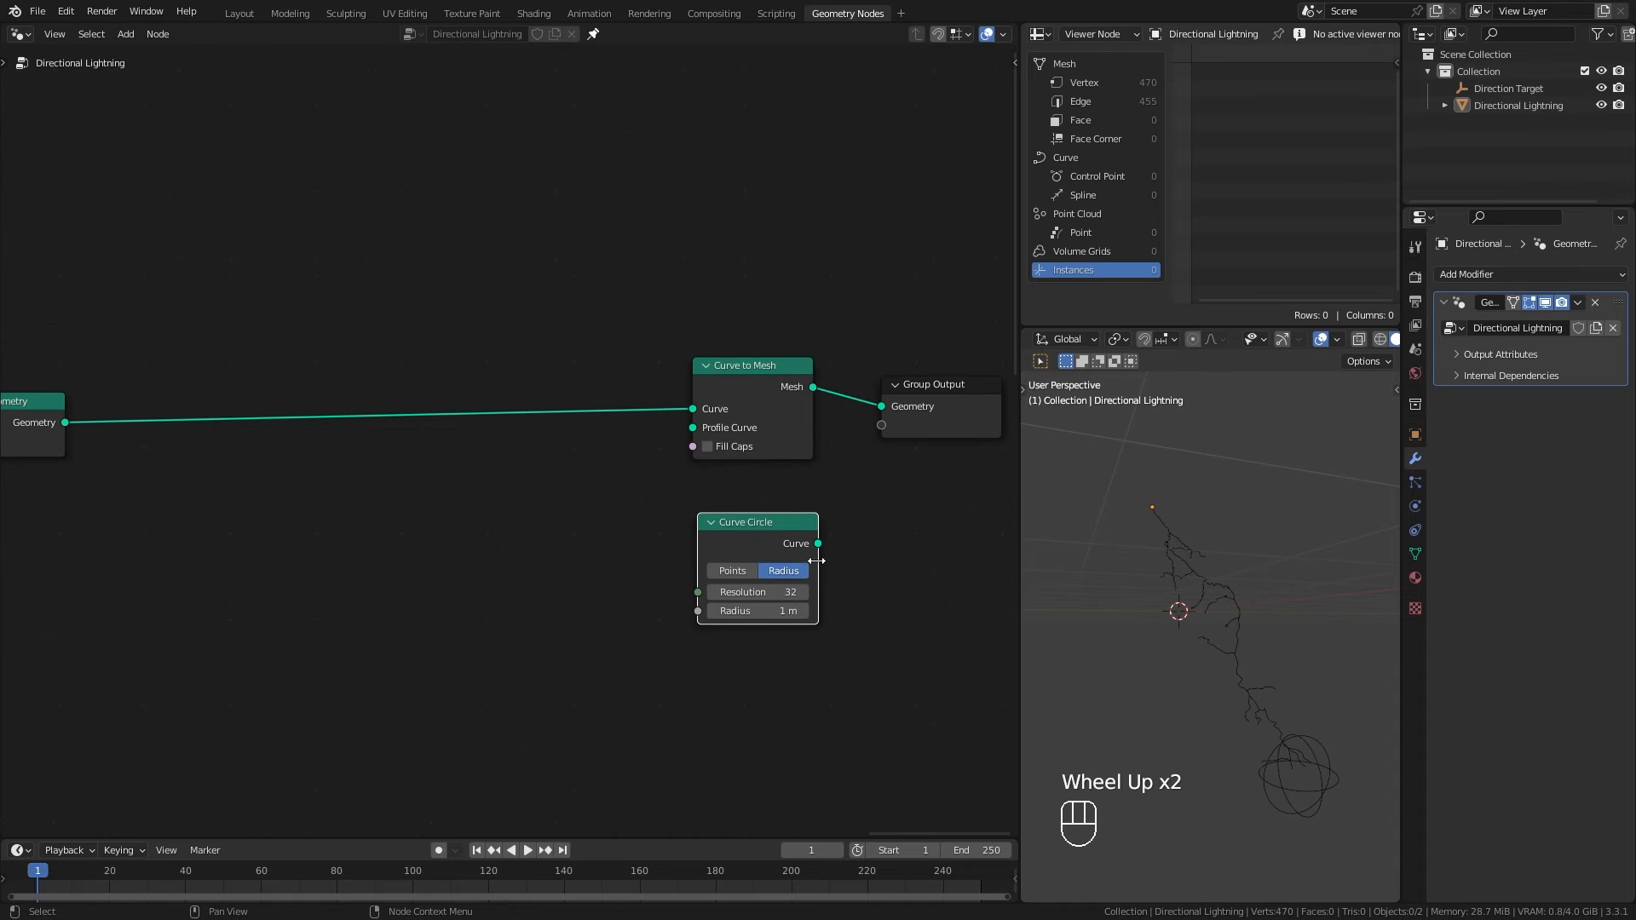
drag(818, 542, 699, 427)
Step: Set the Curve Circle's radius to 0.03 m and resolution to 6, and place it just below Curve to Mesh
shift+drag(767, 611, 733, 611)
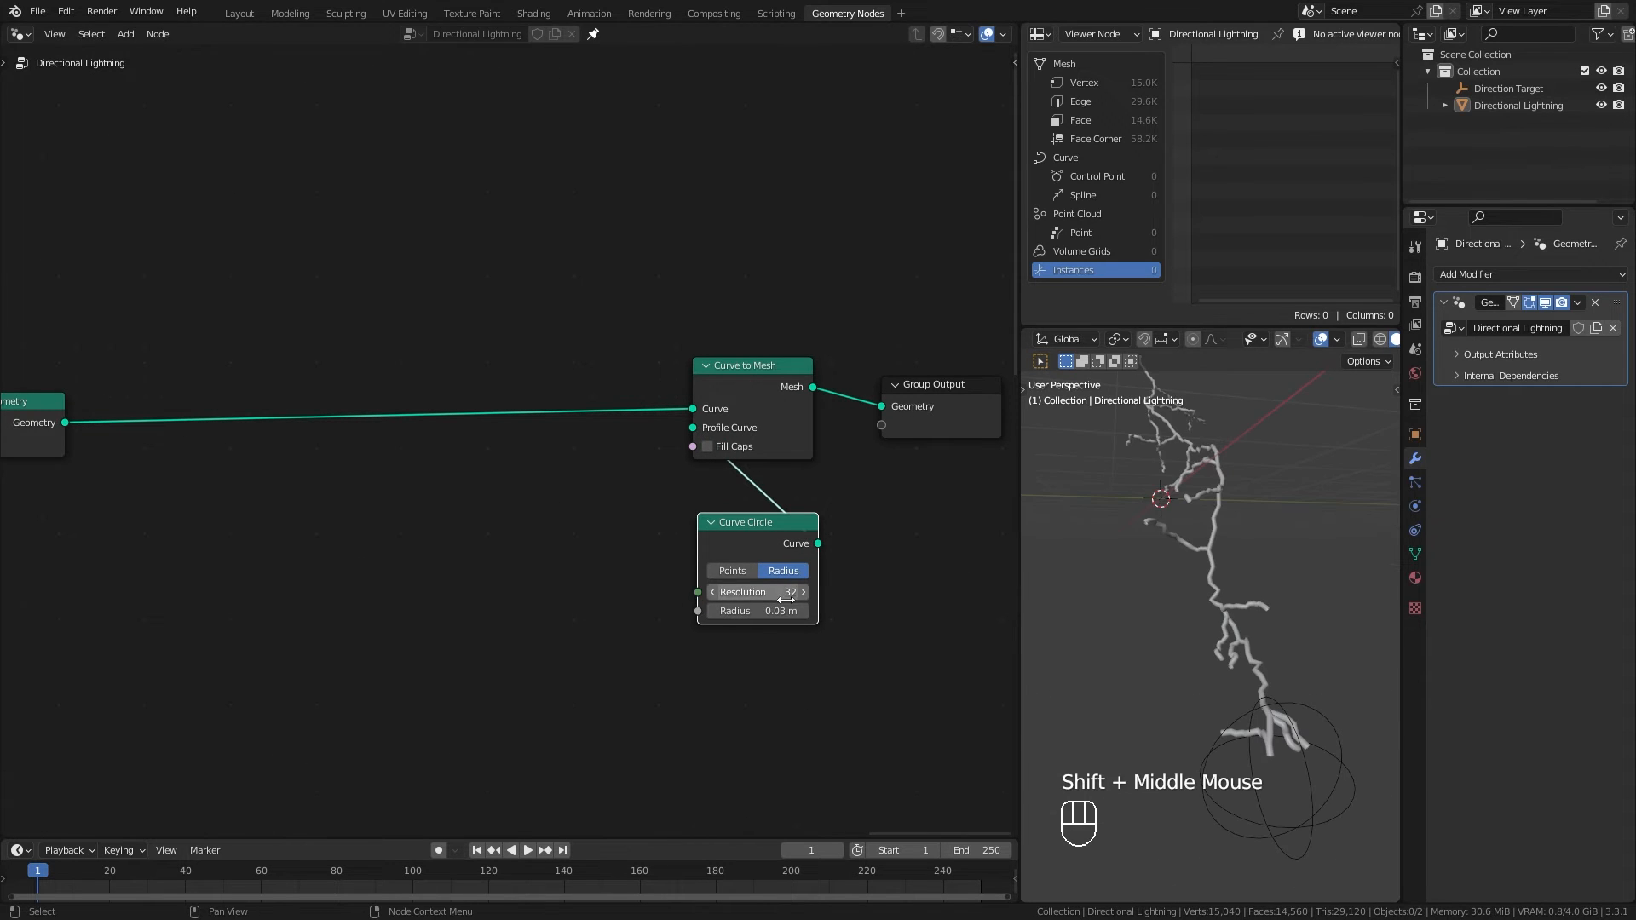
click(765, 595)
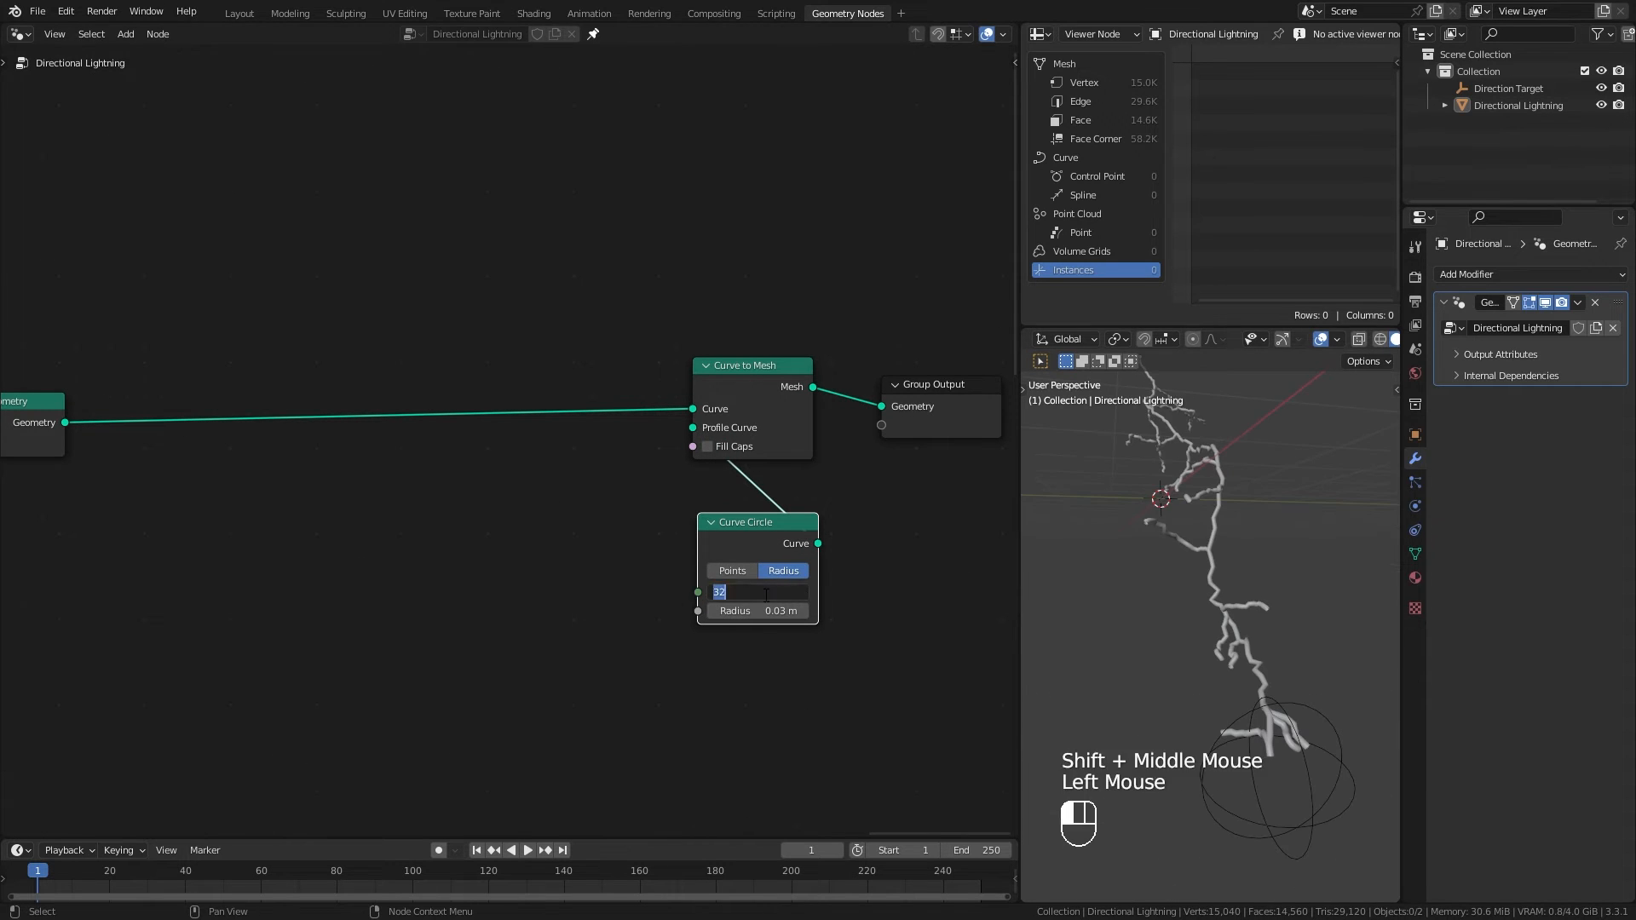
text(6)
key(Return)
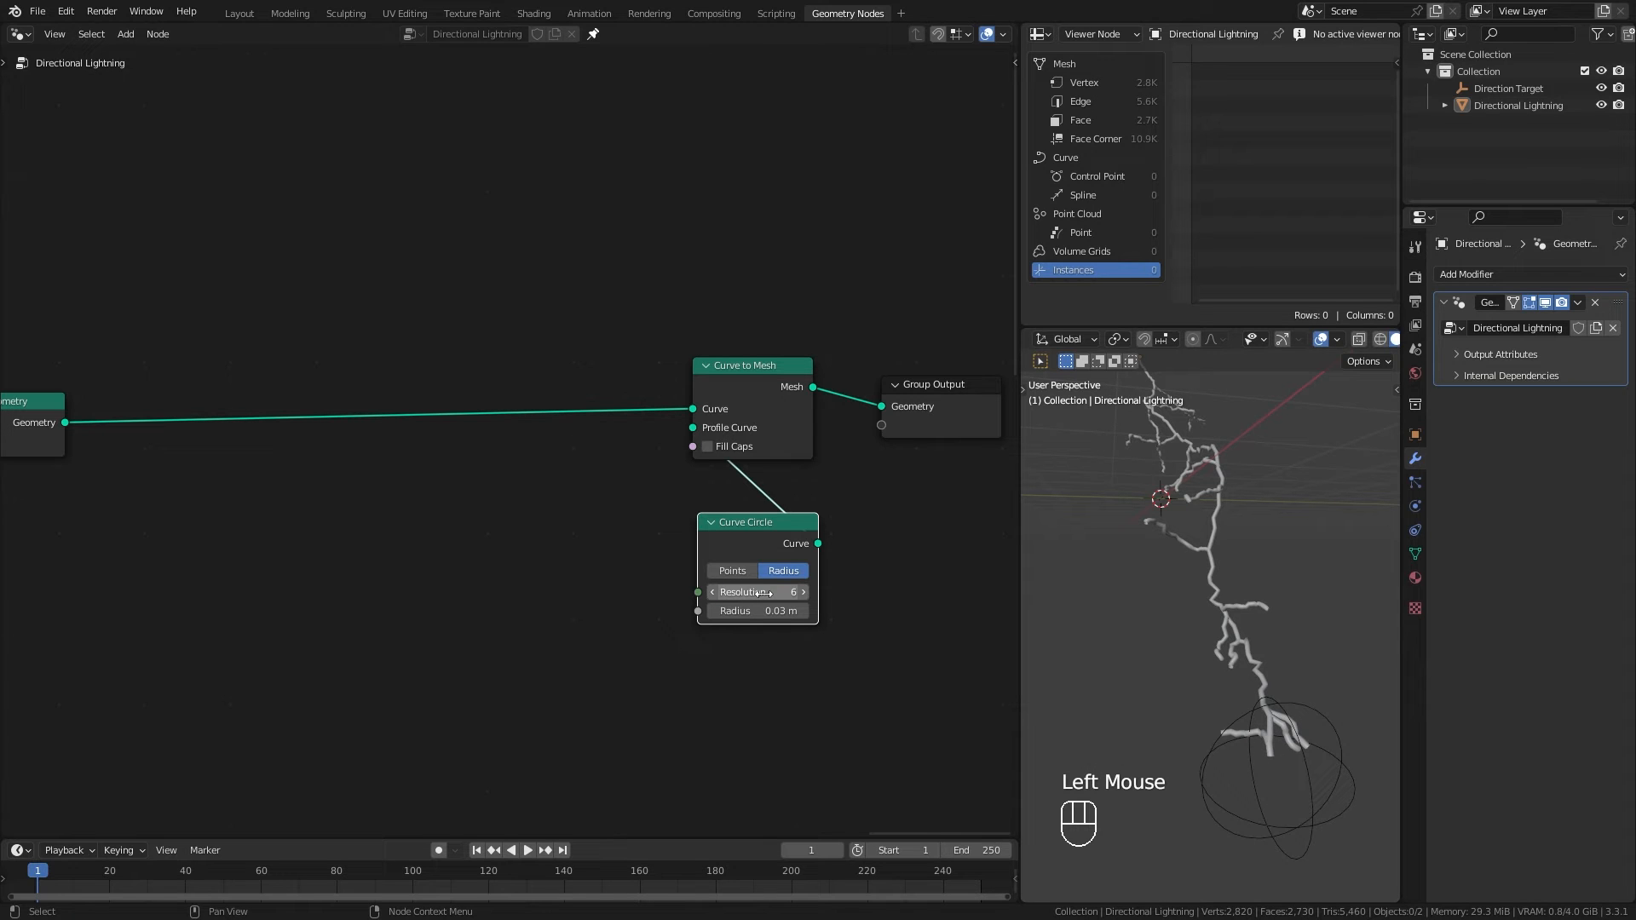
drag(749, 525, 738, 496)
Step: Insert a Set Curve Radius node between Join Geometry and Curve to Mesh
middle_drag(332, 559, 474, 547)
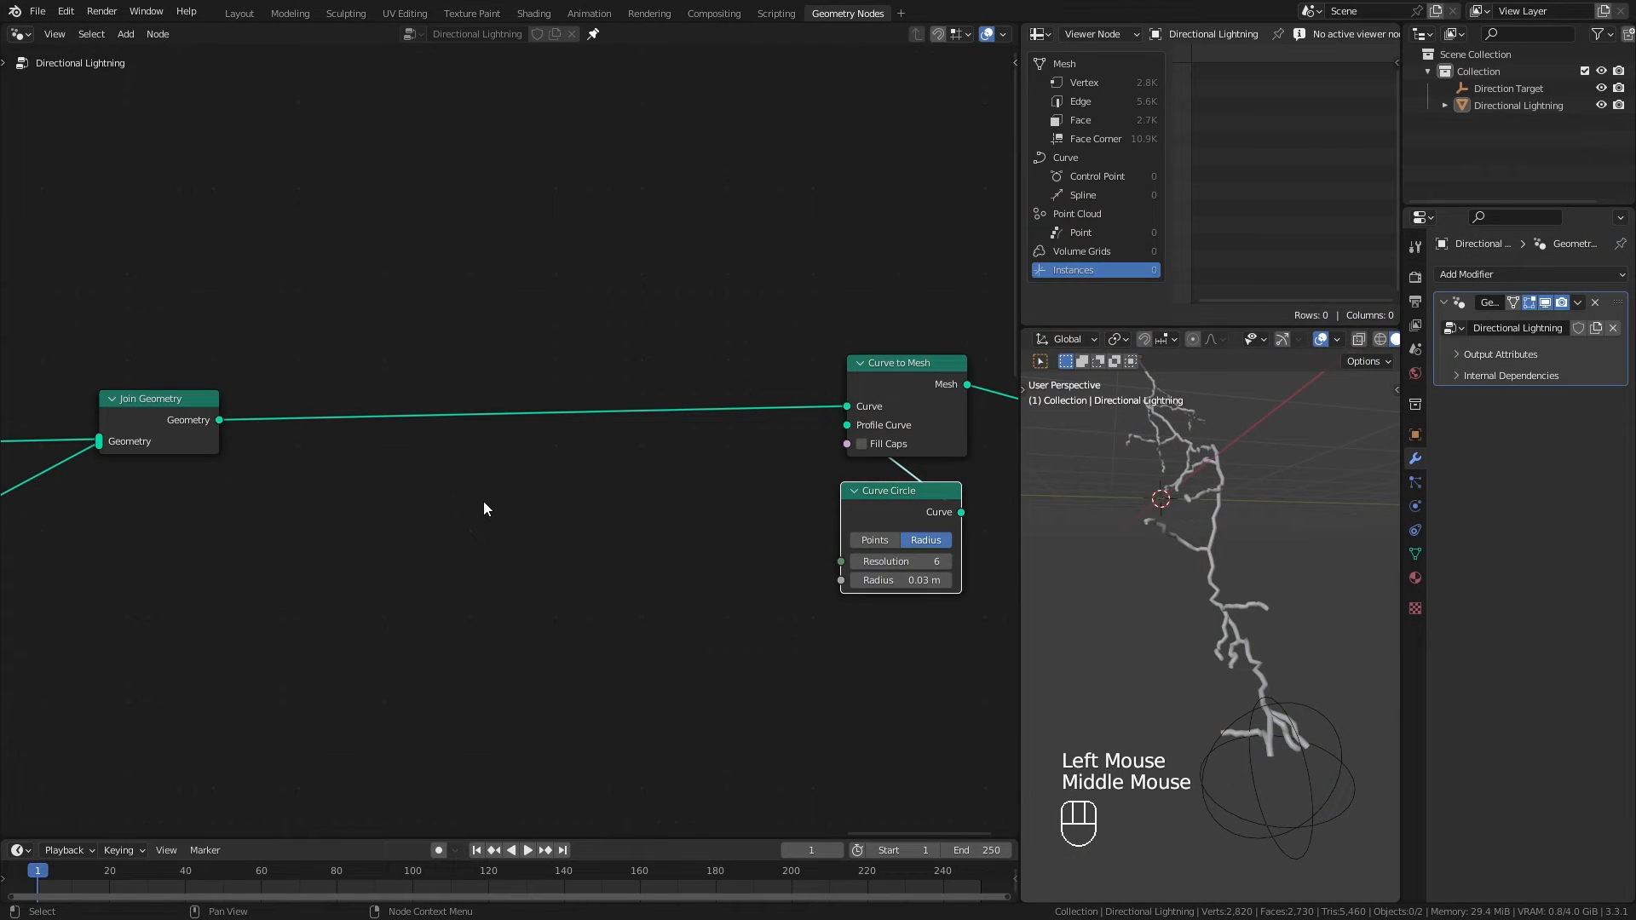
key(shift+a)
mouse_move(528, 294)
click(669, 546)
click(648, 382)
Step: Add a Spline Parameter node and connect its Factor to the Radius of Set Curve Radius
key(shift+a)
mouse_move(570, 558)
click(673, 420)
click(396, 646)
drag(606, 611, 655, 471)
Step: Insert a Float Curve node between the Spline Parameter Factor and the Radius input
drag(522, 635, 626, 662)
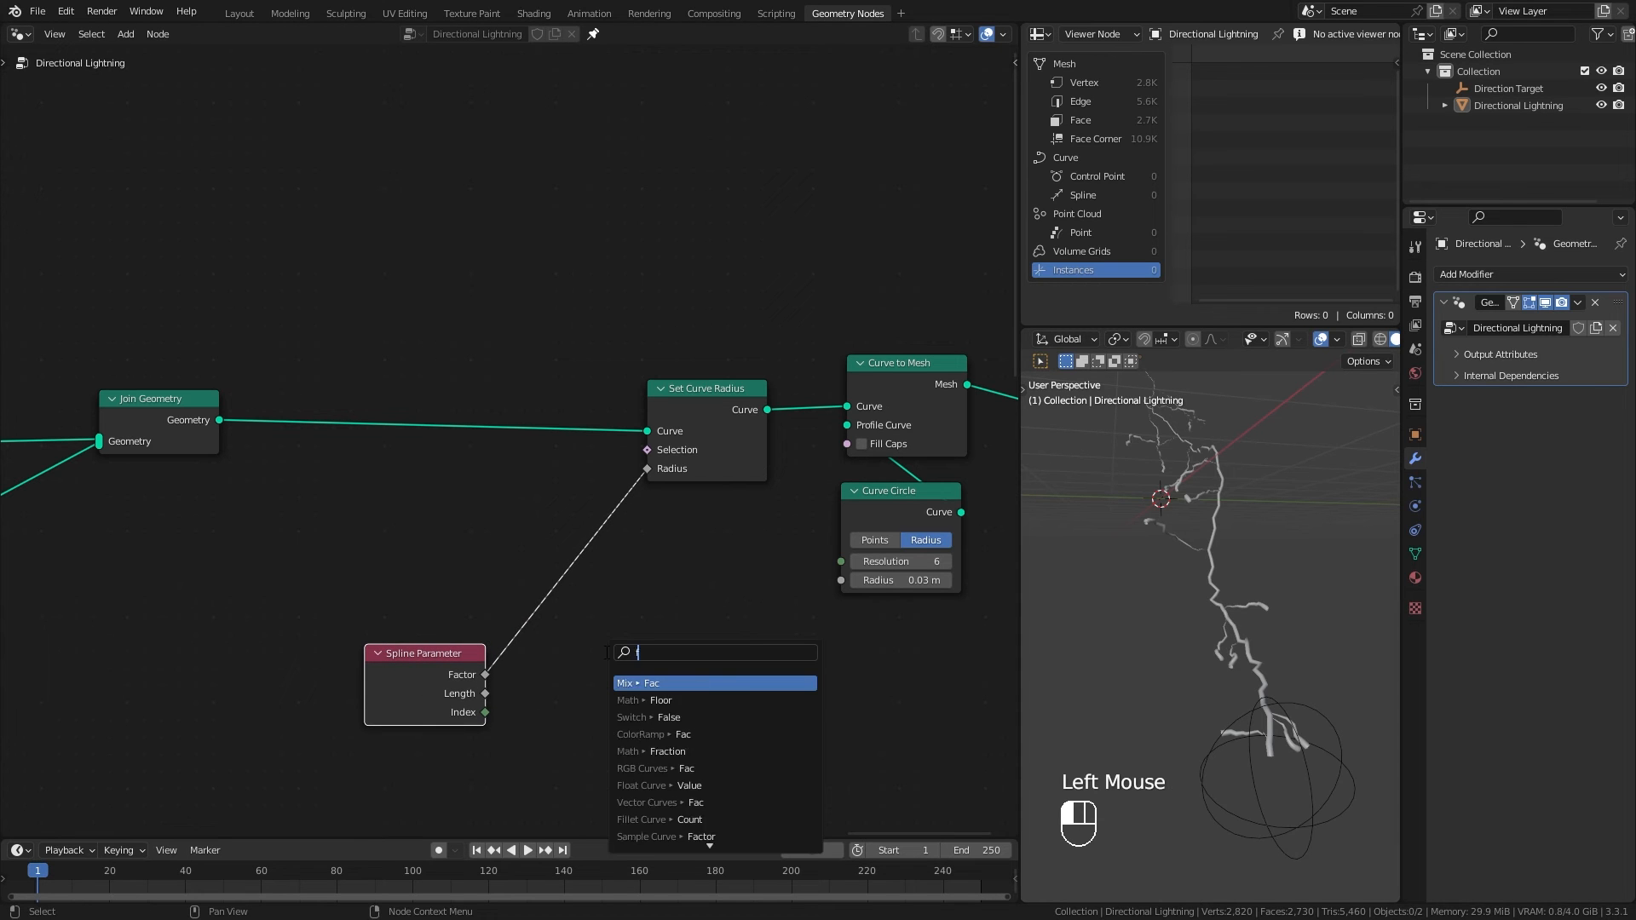
click(682, 694)
drag(772, 589, 647, 469)
drag(635, 569, 597, 532)
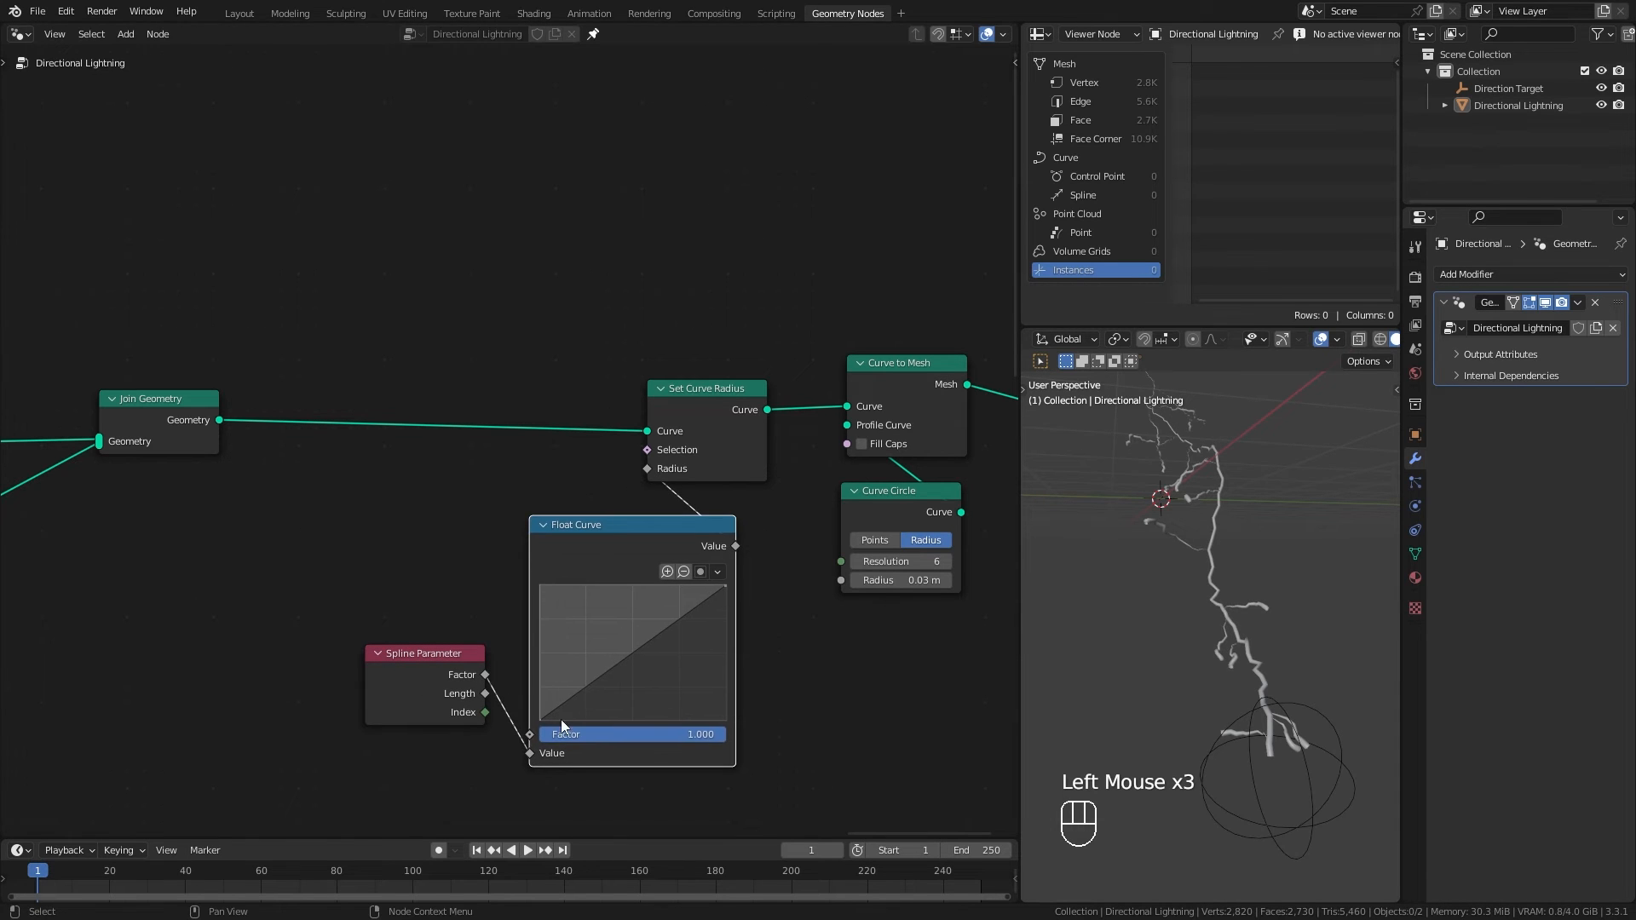
Step: Shape the radius Float Curve to fall from 1 to 0, bulging upward through a middle point at 0.5500, 0.6812
drag(539, 726, 539, 626)
right_click(738, 629)
drag(727, 591, 724, 727)
drag(538, 627, 538, 592)
click(603, 655)
drag(608, 646, 640, 635)
Step: Examine the tapering of the main bolt and its side branches in the viewport
scroll(1261, 597, down, 2)
middle_drag(1210, 579, 1178, 556)
scroll(1188, 565, up, 1)
scroll(1189, 564, up, 1)
shift+middle_drag(1164, 452, 1205, 641)
scroll(1230, 699, down, 1)
scroll(1231, 698, down, 1)
shift+middle_drag(1236, 712, 1233, 663)
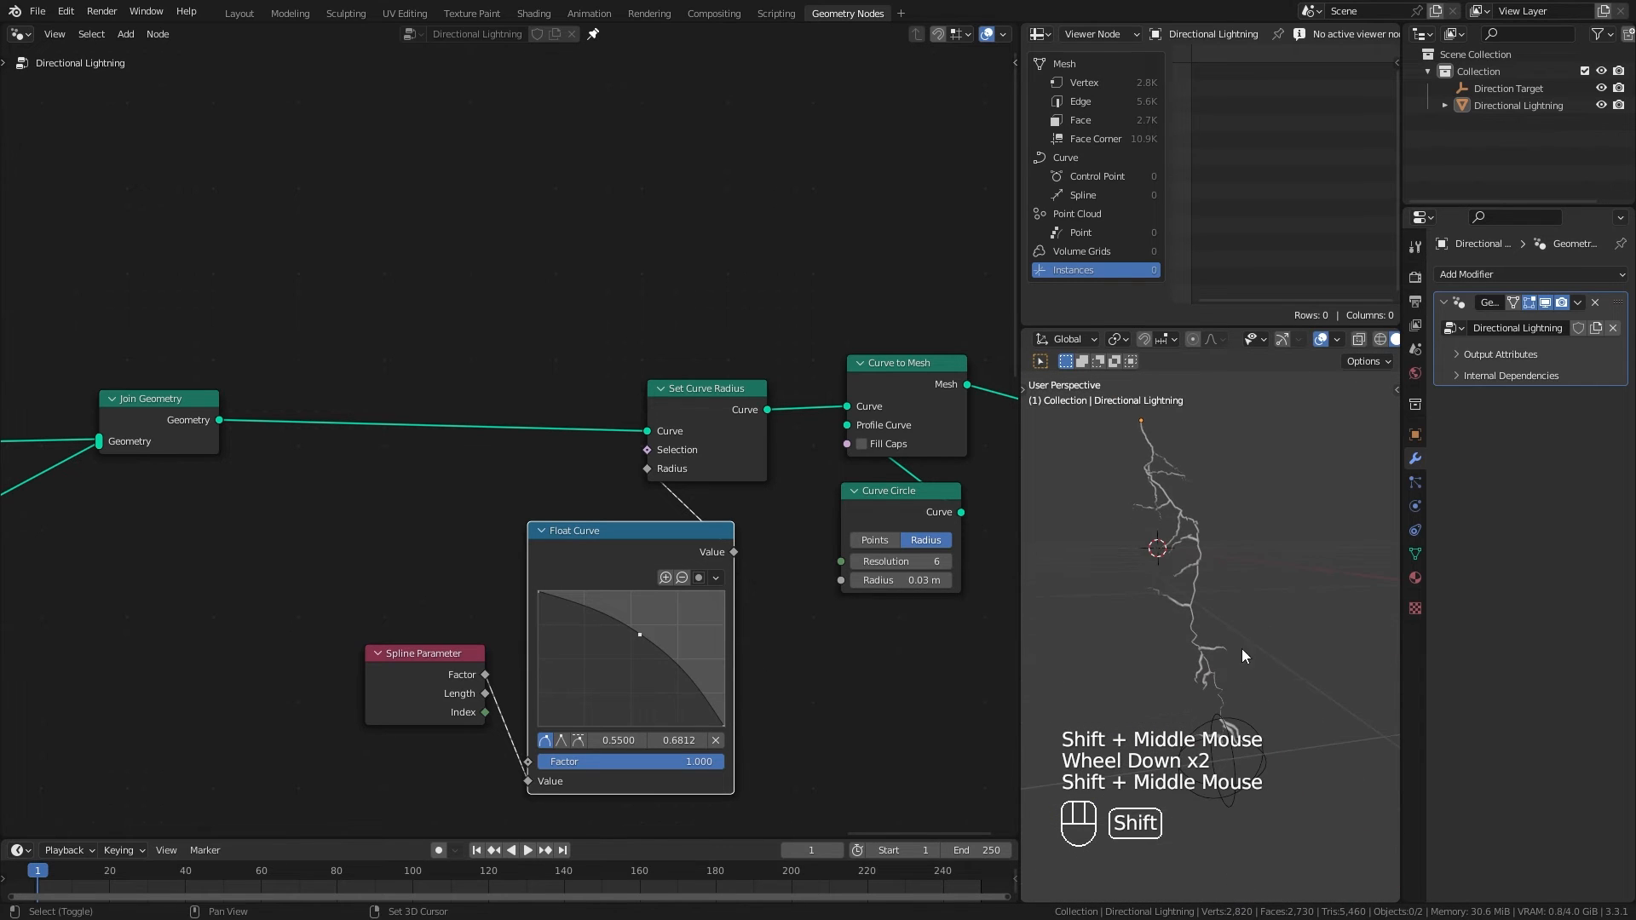
shift+middle_drag(1229, 740, 1311, 690)
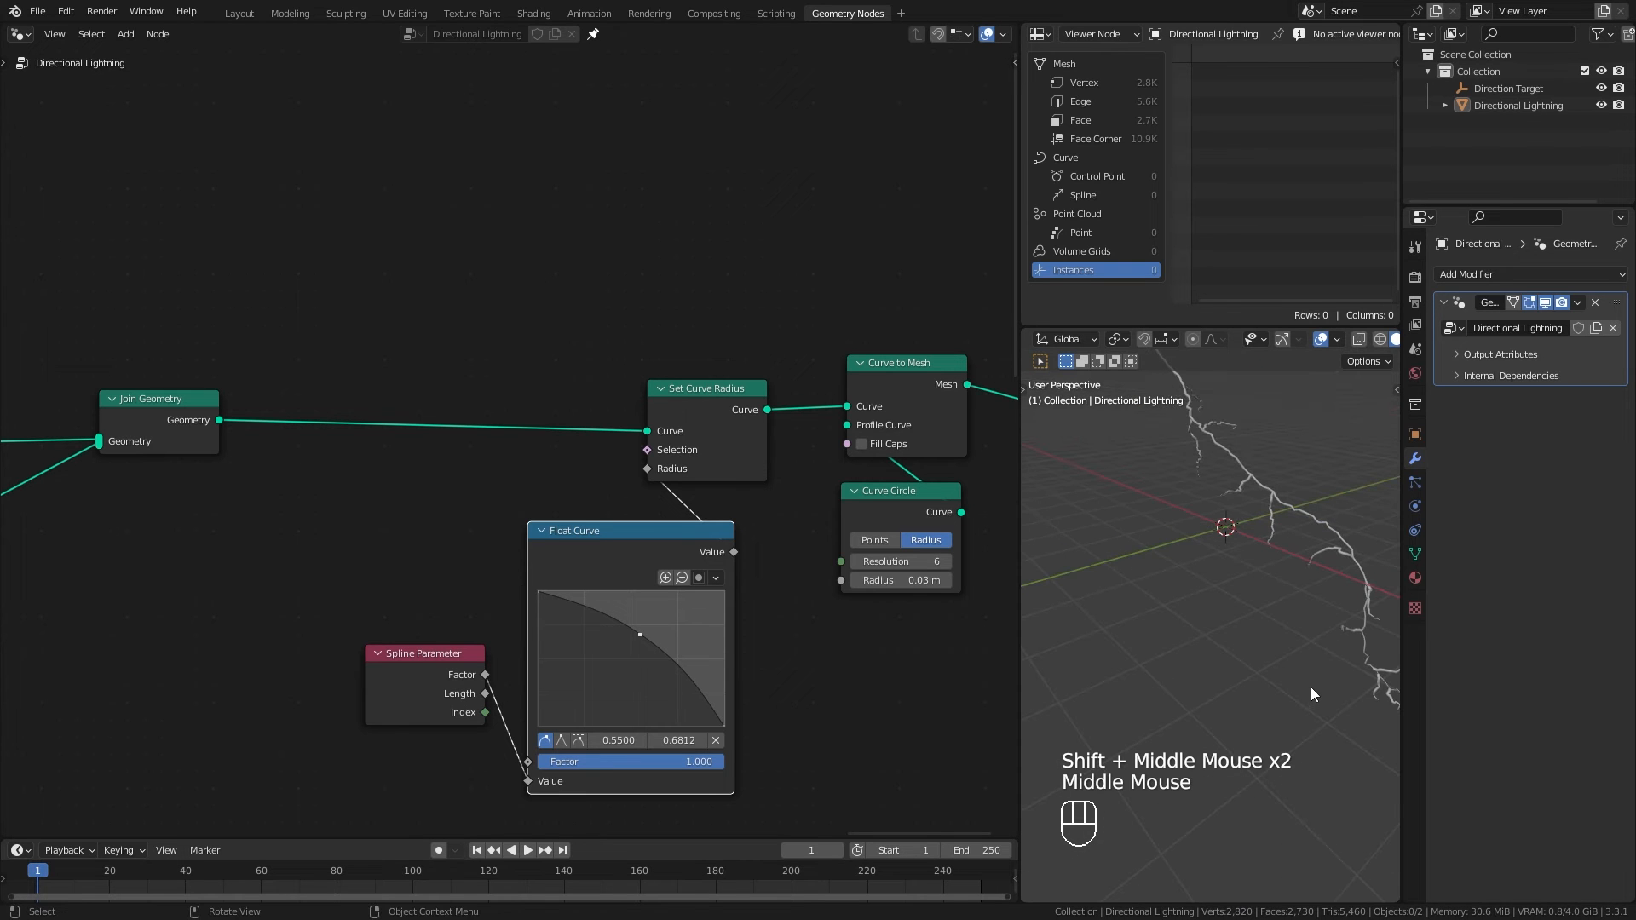
ctrl+middle_drag(1261, 616, 1251, 562)
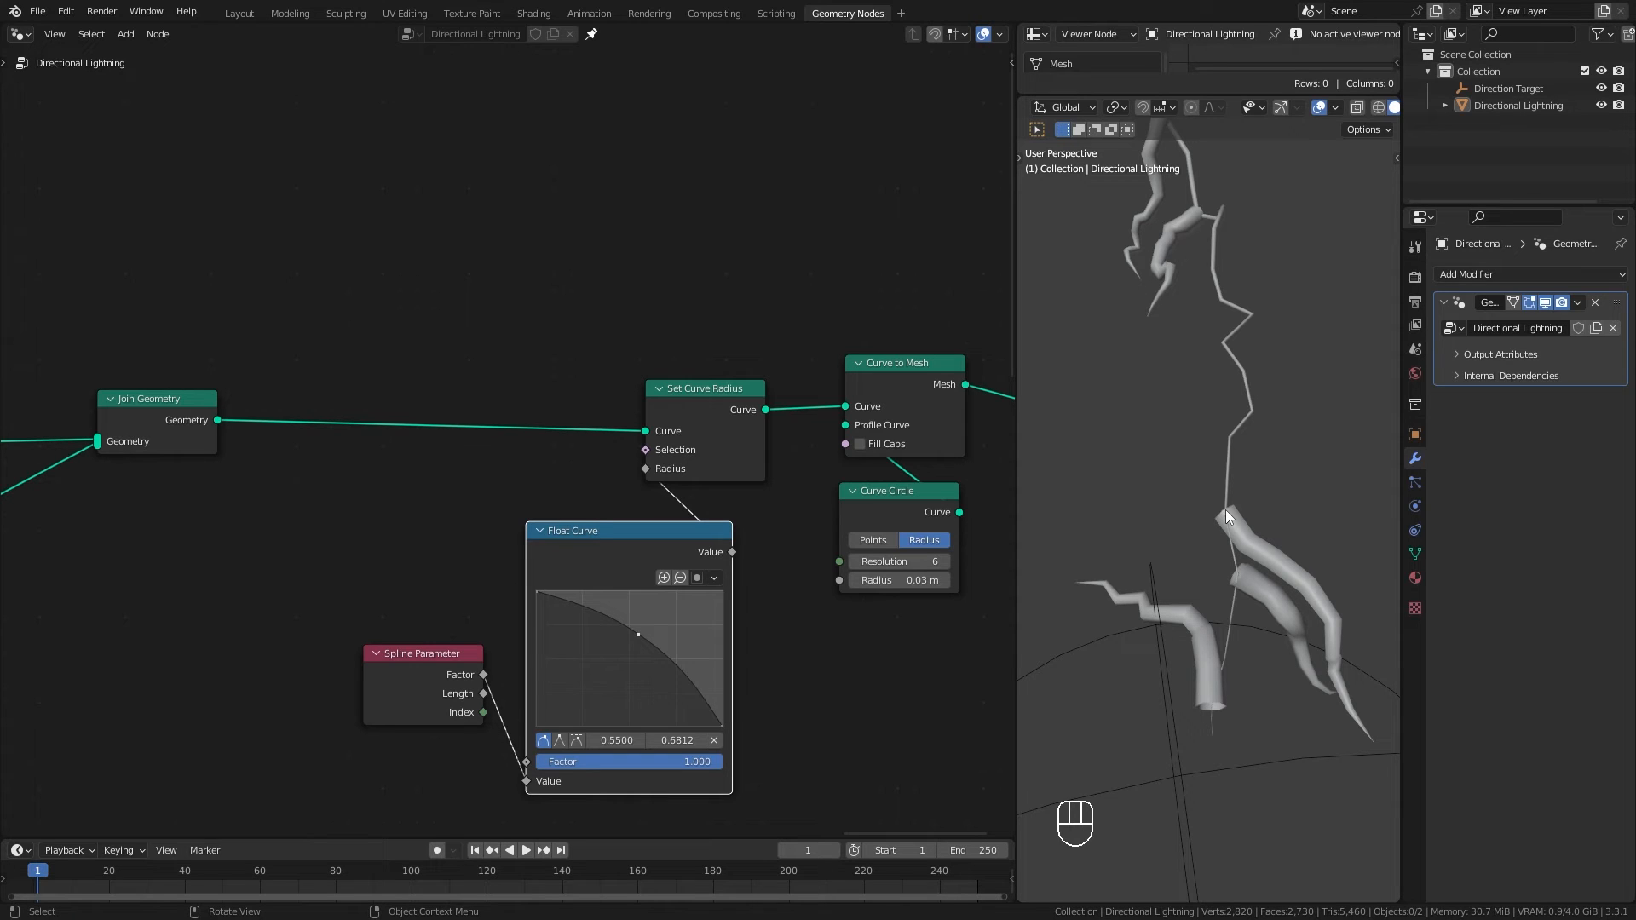
Step: Connect Join Geometry directly to Curve to Mesh, taking Set Curve Radius out of the chain
scroll(581, 554, up, 2)
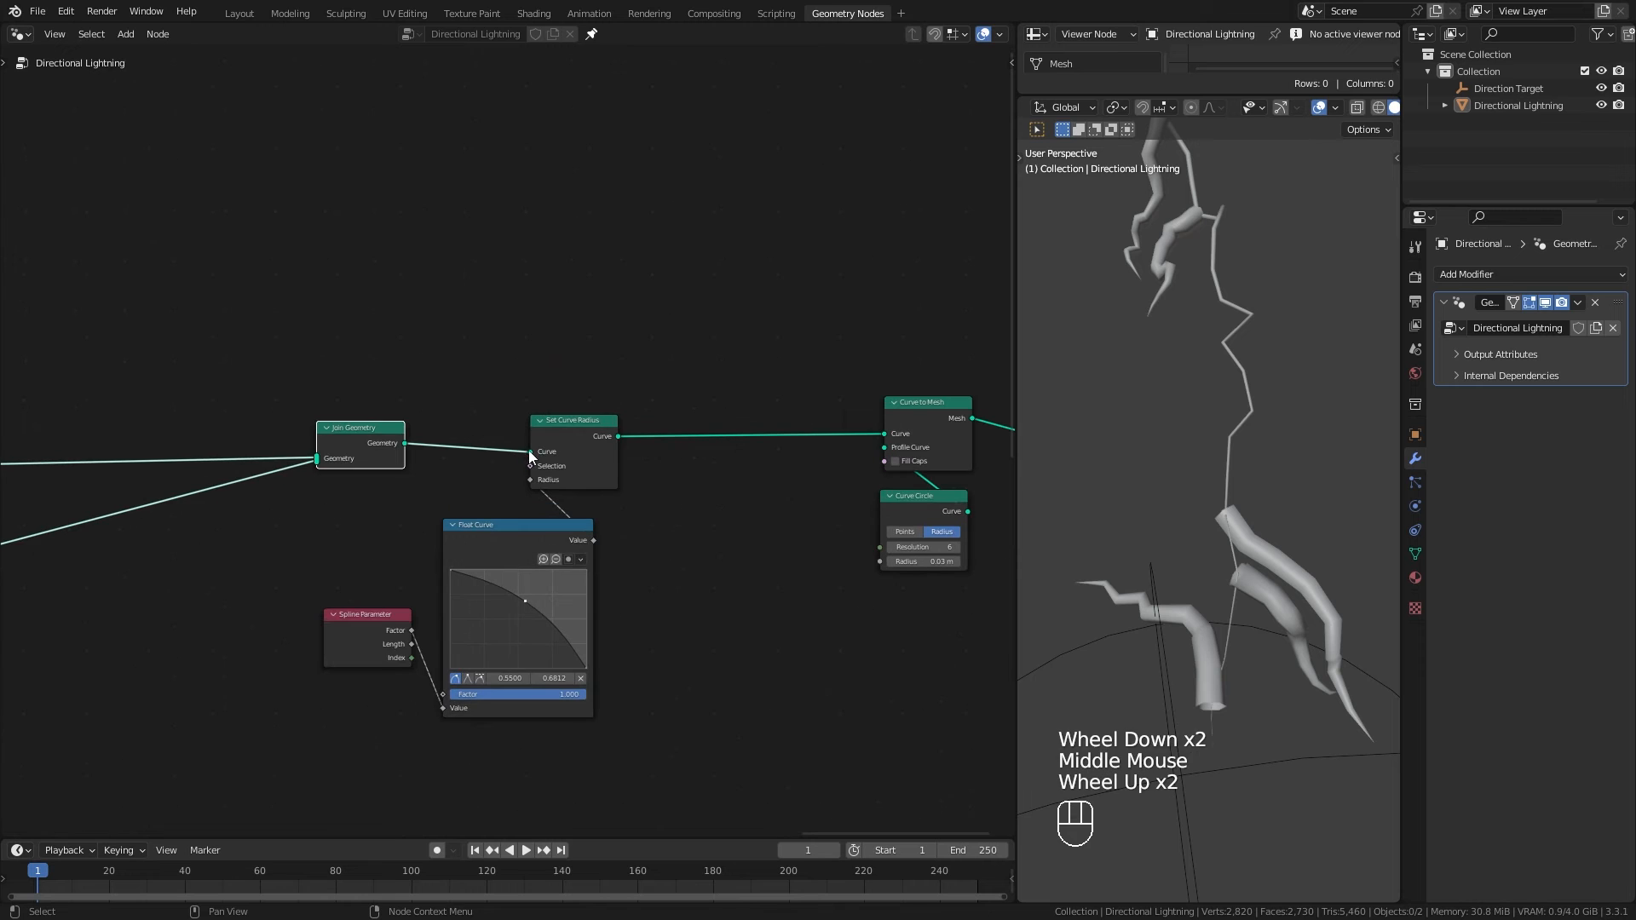
drag(530, 452, 879, 436)
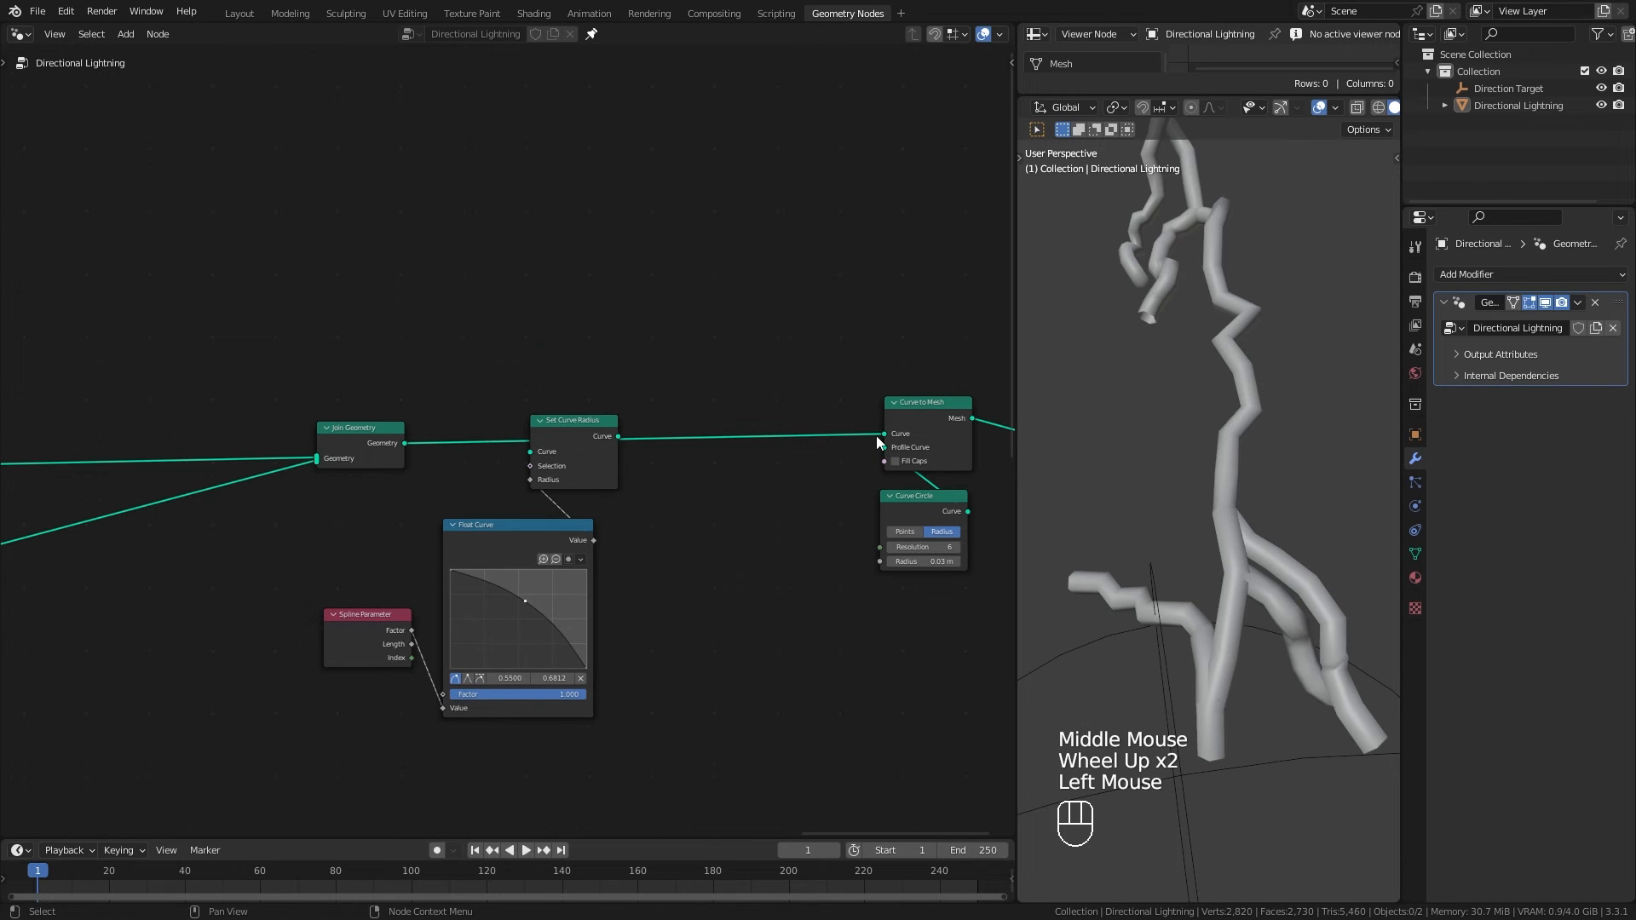
drag(571, 422, 531, 441)
Step: Move the Set Curve Radius, Float Curve and Spline Parameter nodes back along the tree to above the Branches Selection frame
drag(610, 743, 384, 494)
middle_drag(527, 712, 724, 738)
key(g)
click(227, 383)
middle_drag(227, 383, 759, 388)
scroll(610, 440, down, 4)
scroll(610, 447, down, 2)
middle_drag(477, 458, 668, 453)
key(g)
click(120, 504)
Step: Add a reroute on the two links leaving the main branch's last Set Position and move it close to Instance on Points
scroll(166, 495, up, 6)
shift+middle_drag(176, 492, 398, 442)
scroll(477, 451, down, 2)
mouse_move(537, 454)
shift+middle_down()
mouse_move(585, 481)
mouse_move(477, 444)
shift+middle_up()
scroll(409, 341, up, 2)
mouse_move(389, 333)
middle_down()
mouse_move(131, 331)
mouse_move(514, 344)
middle_up()
shift+right_drag(513, 338, 529, 484)
scroll(528, 485, down, 2)
key(g)
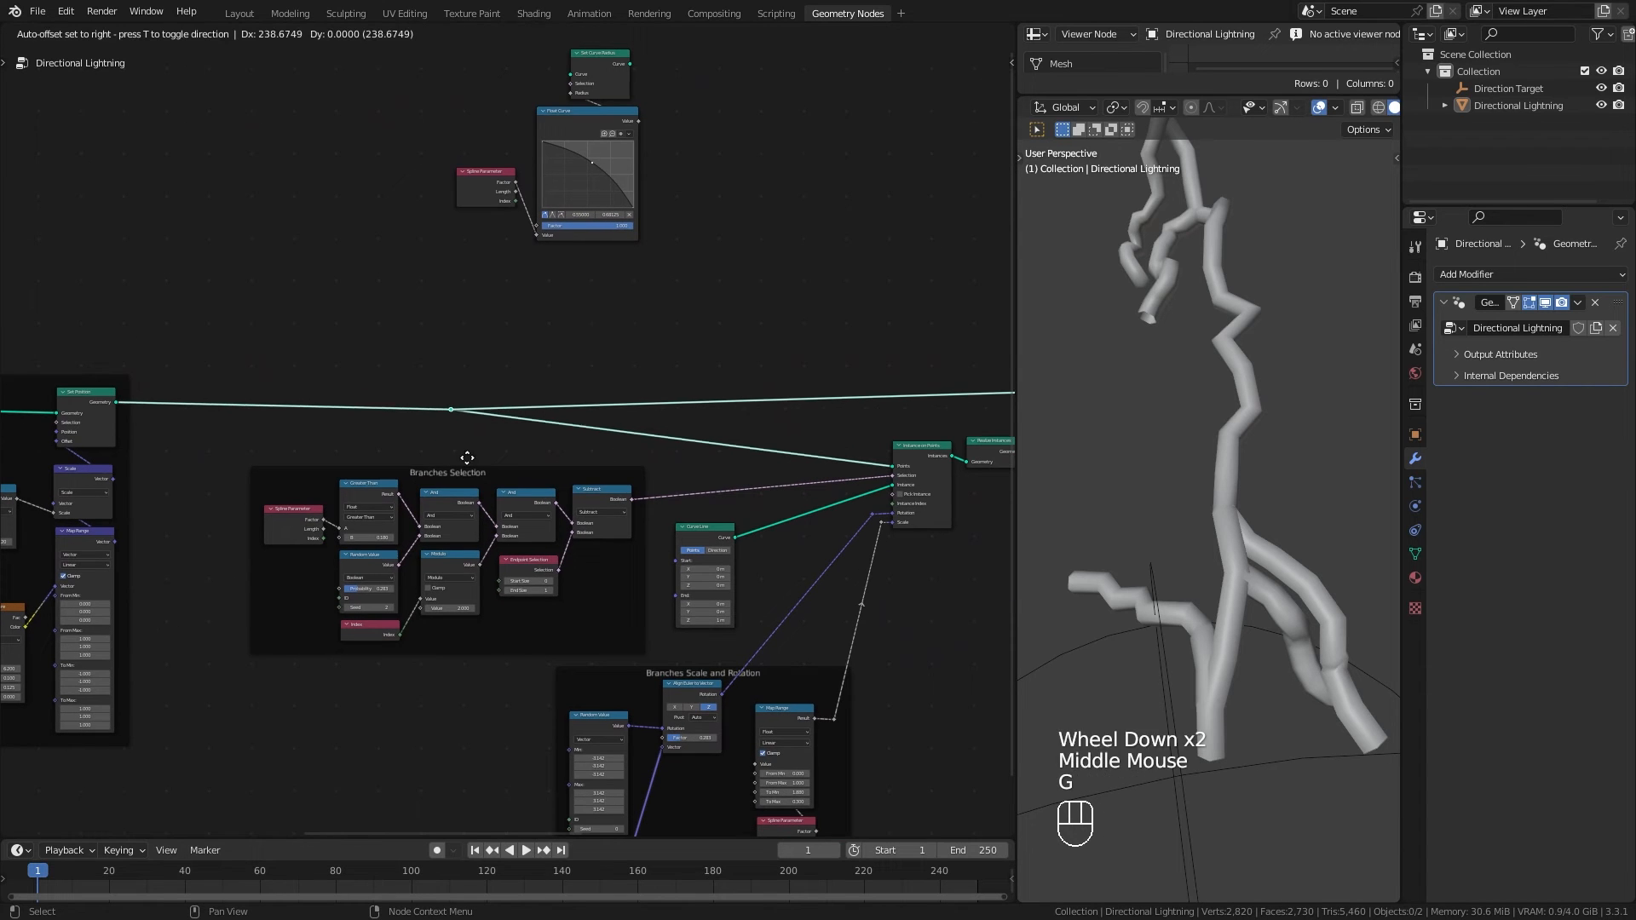
scroll(611, 482, down, 4)
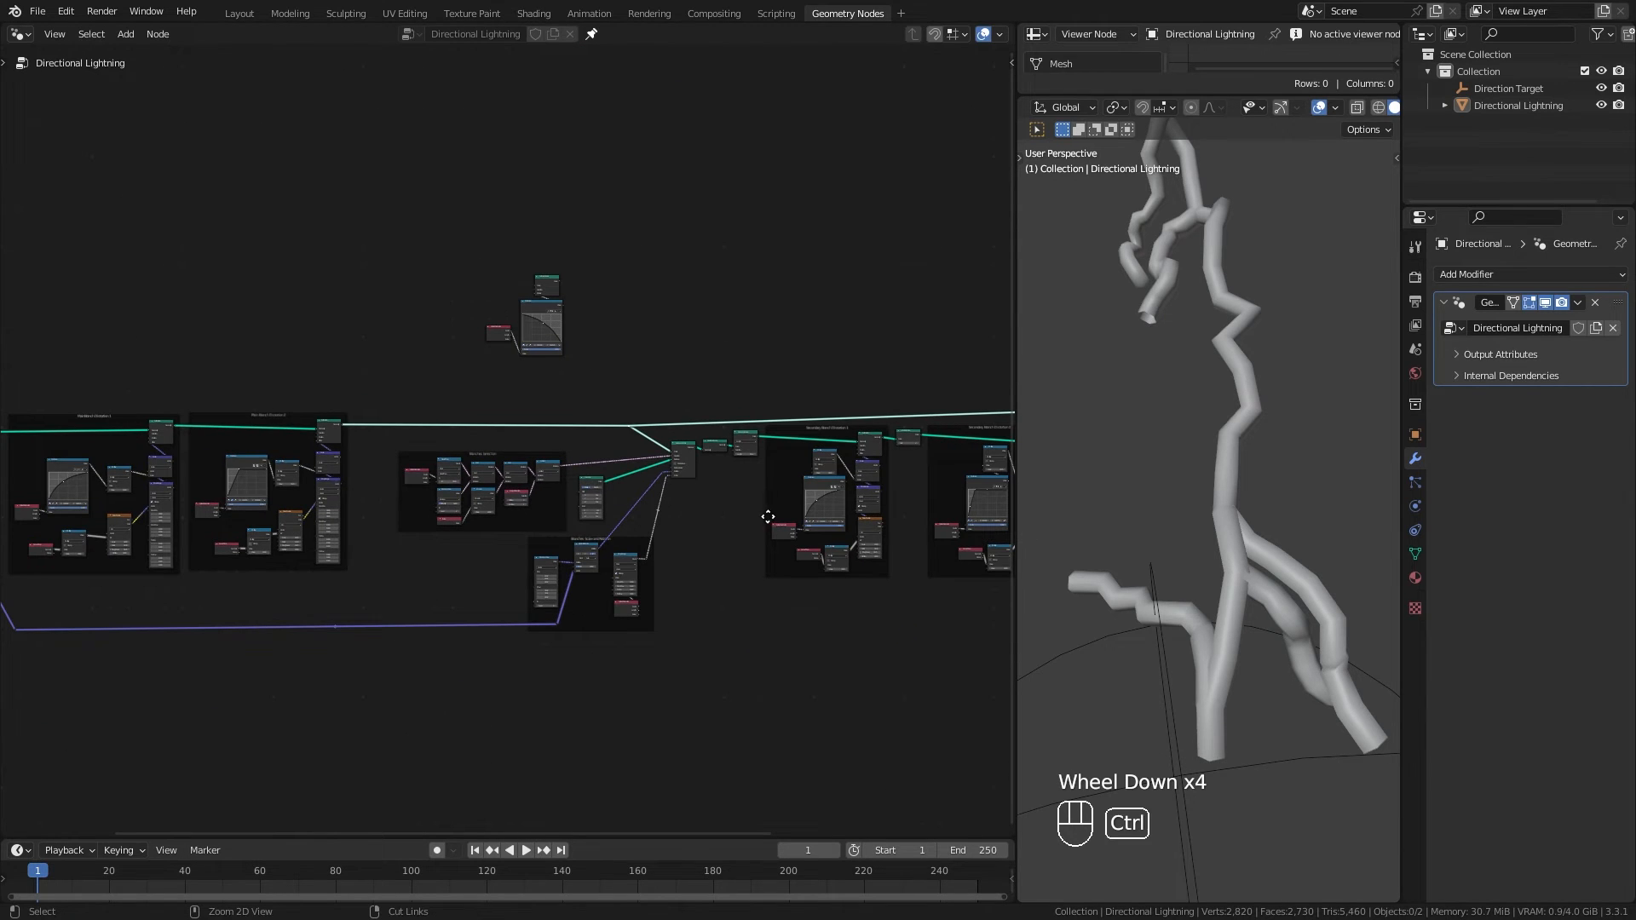
Step: Insert the Set Curve Radius node on the main branch link between Main Branch Distortion 2 and the reroute
key(ctrl+space)
middle_drag(1058, 580, 687, 514)
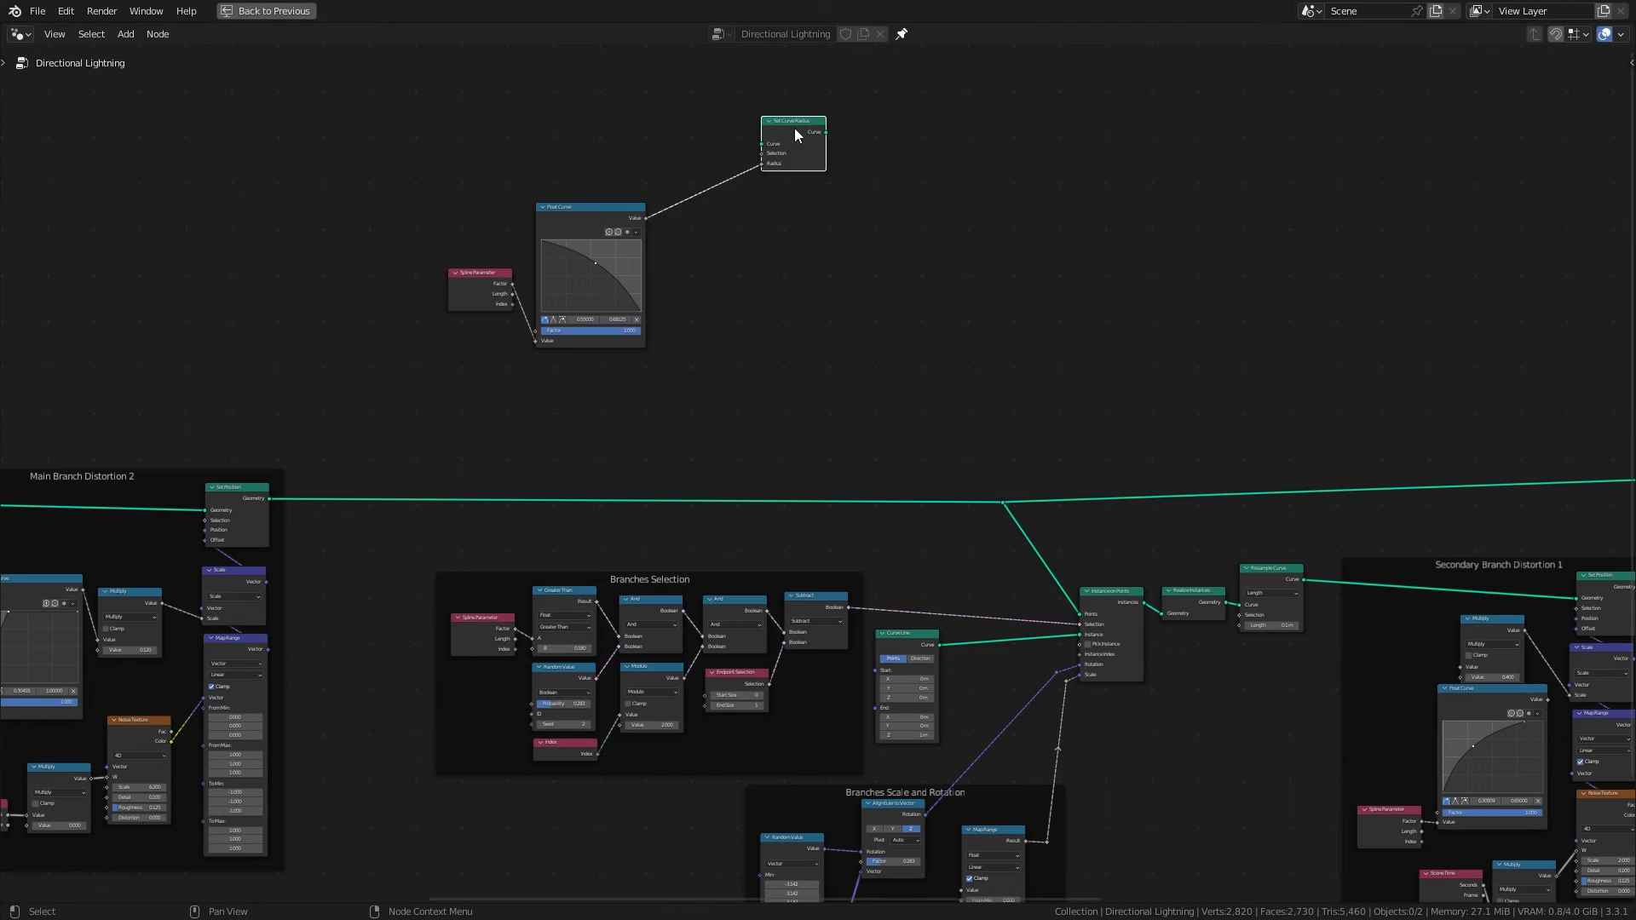
drag(794, 134, 788, 458)
drag(269, 498, 1005, 502)
drag(772, 462, 788, 488)
Step: Place the Float Curve and Spline Parameter nodes above the Branches Selection frame, beside Set Curve Radius, and view the whole bolt
drag(586, 231, 626, 352)
drag(488, 286, 527, 441)
middle_drag(799, 474, 650, 367)
drag(659, 372, 631, 380)
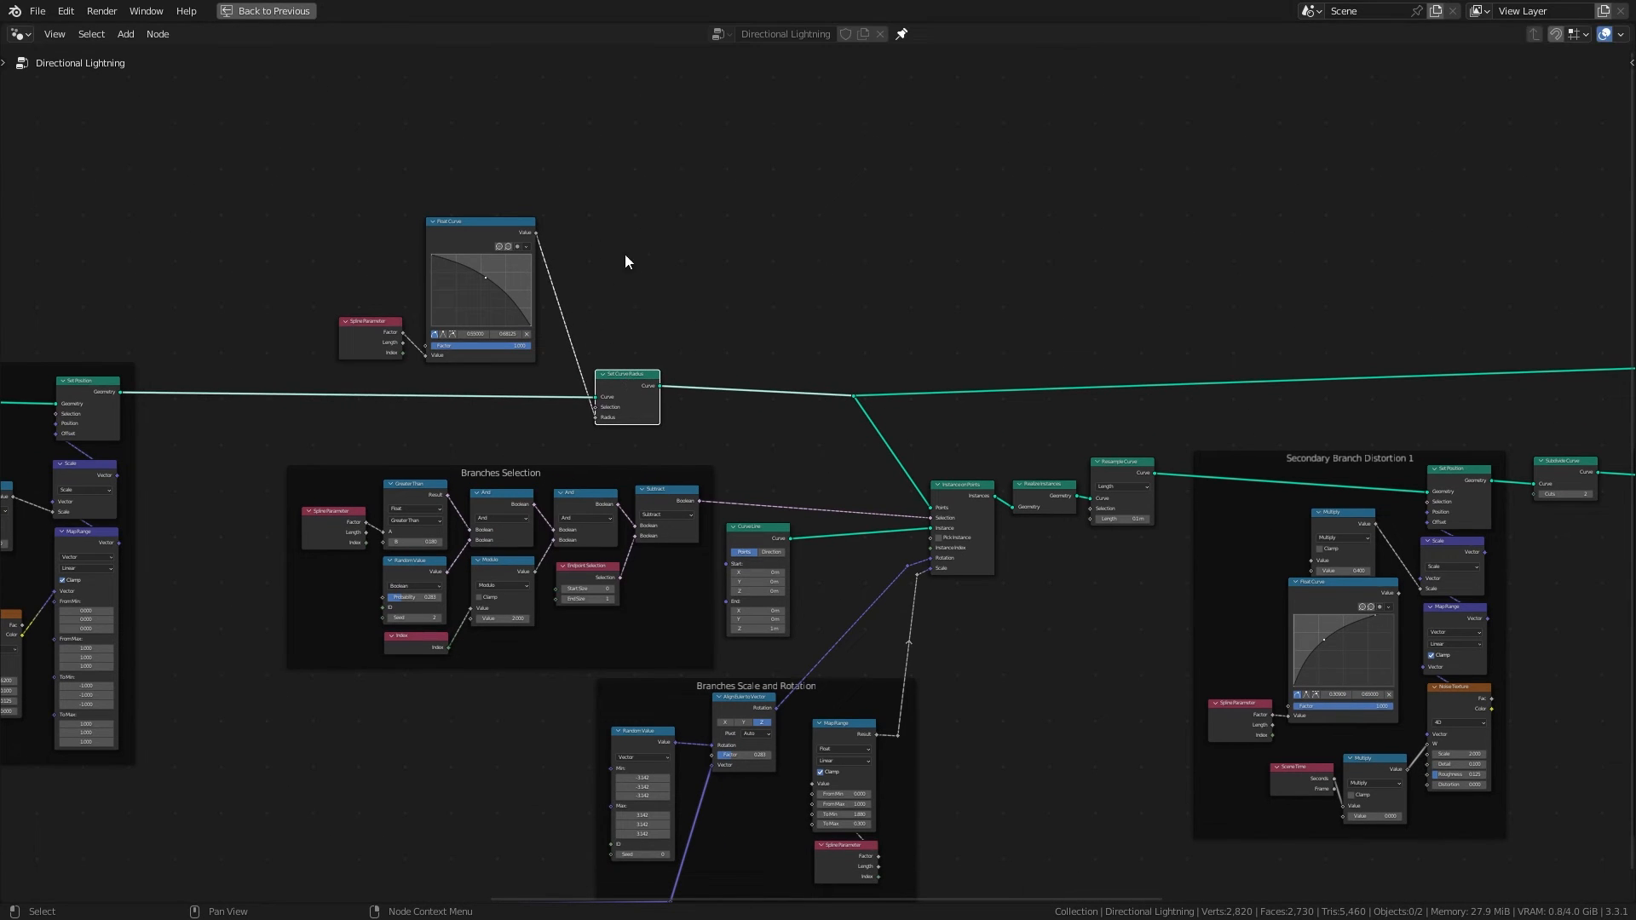
click(266, 12)
scroll(1209, 427, down, 3)
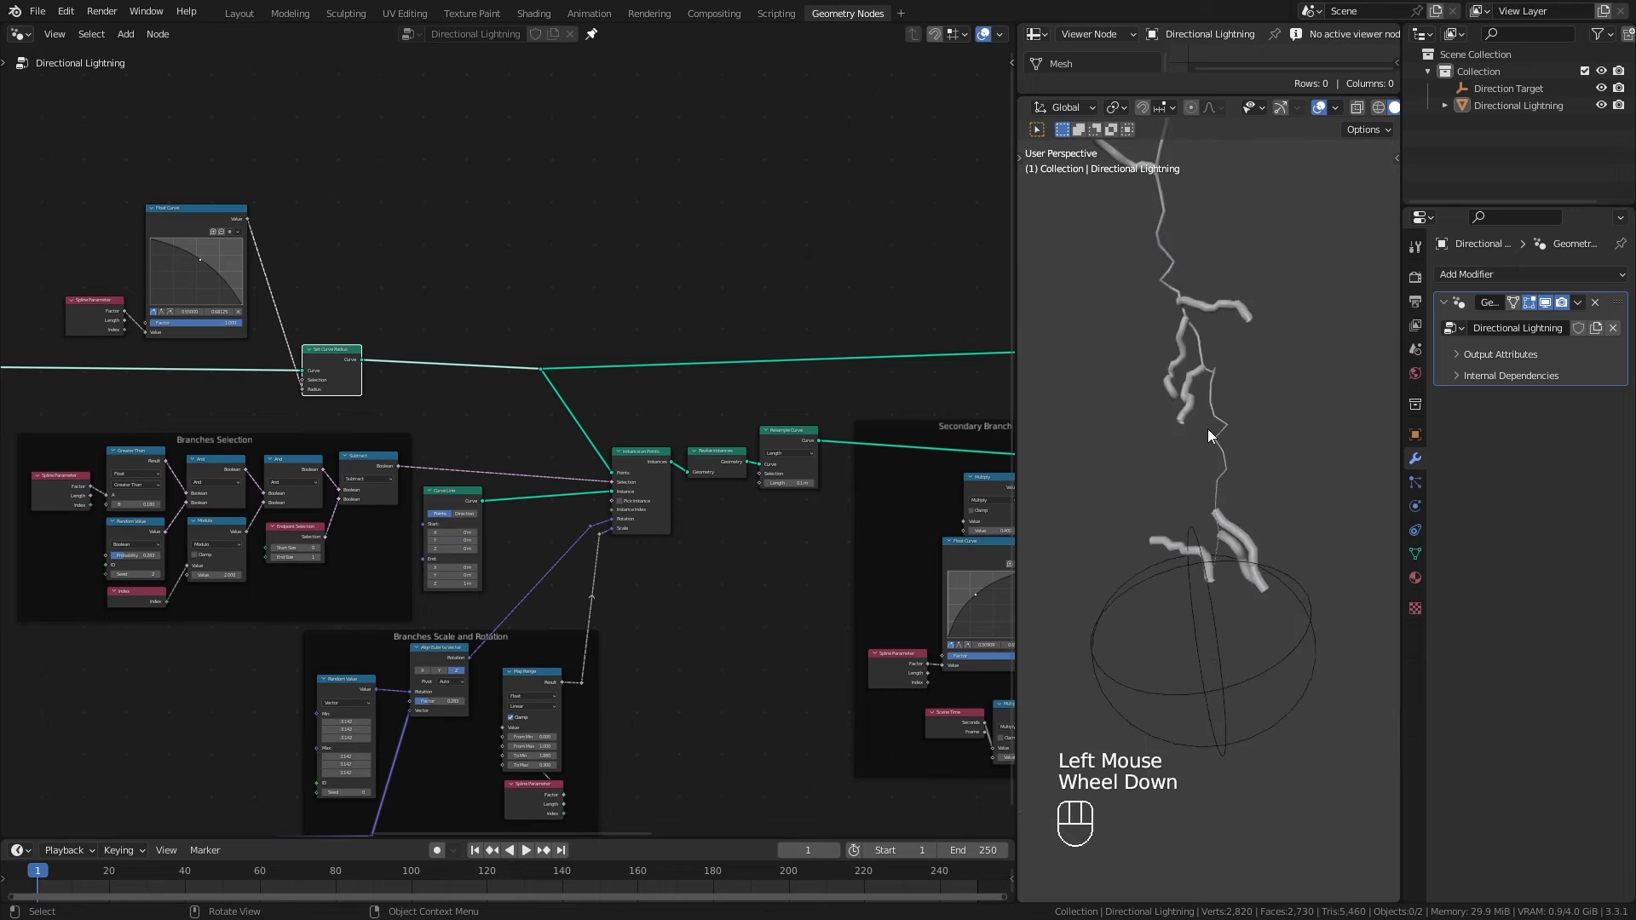
shift+middle_drag(1209, 427, 1234, 467)
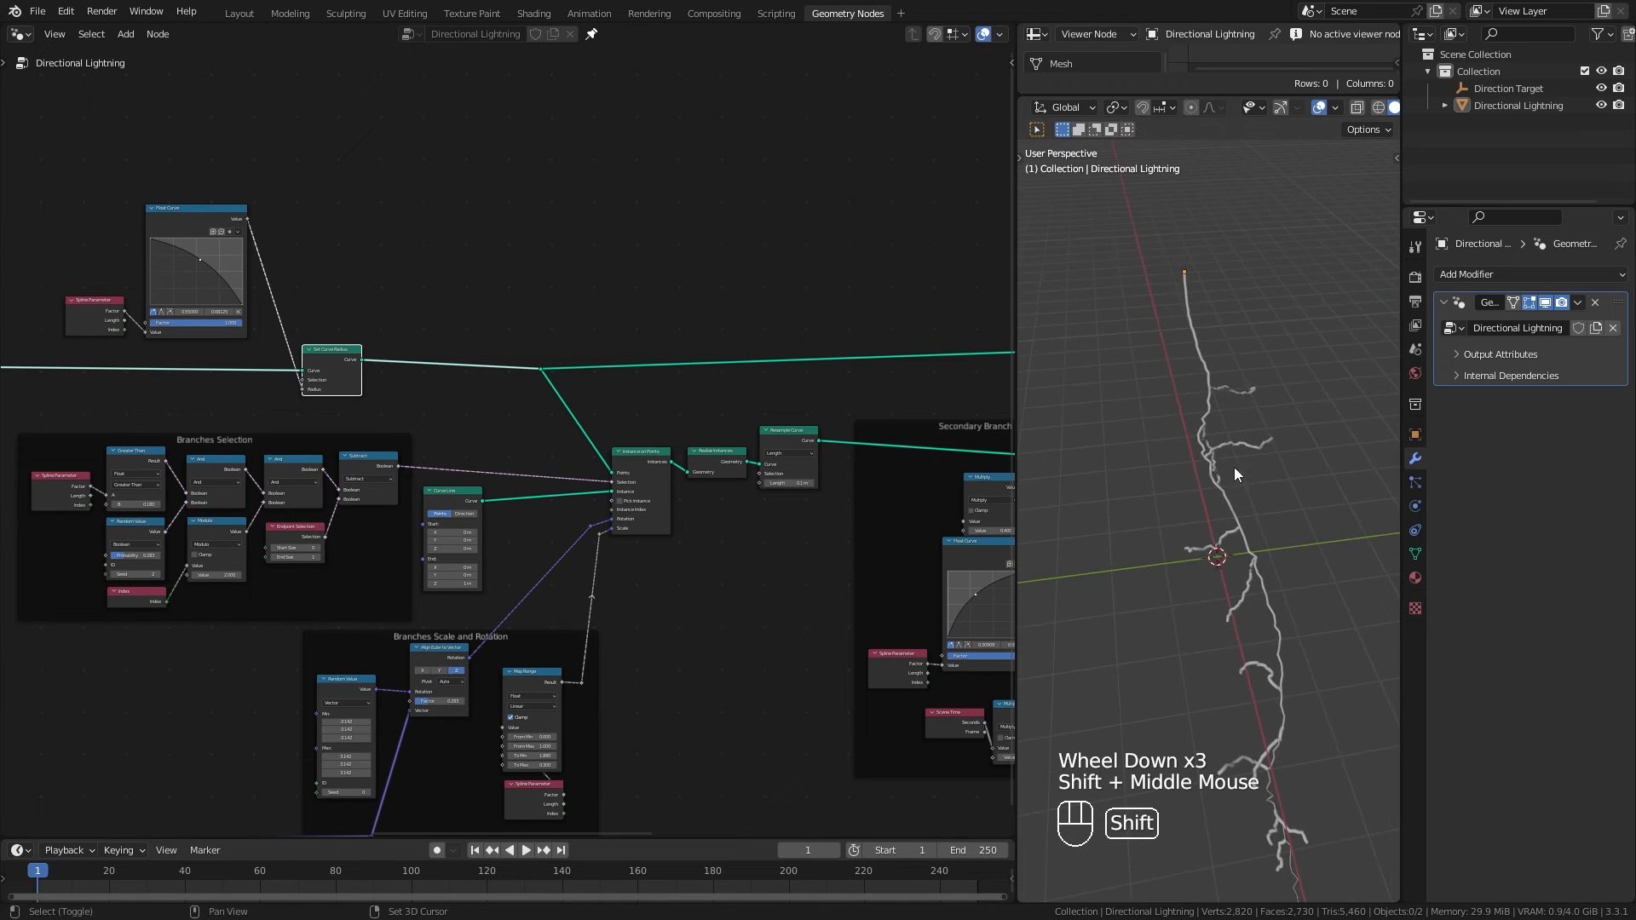
Step: Move the Join Geometry node further along the tree to make room after the Secondary Branch Distortion 2 frame
middle_drag(1280, 651, 1256, 622)
scroll(1260, 685, up, 1)
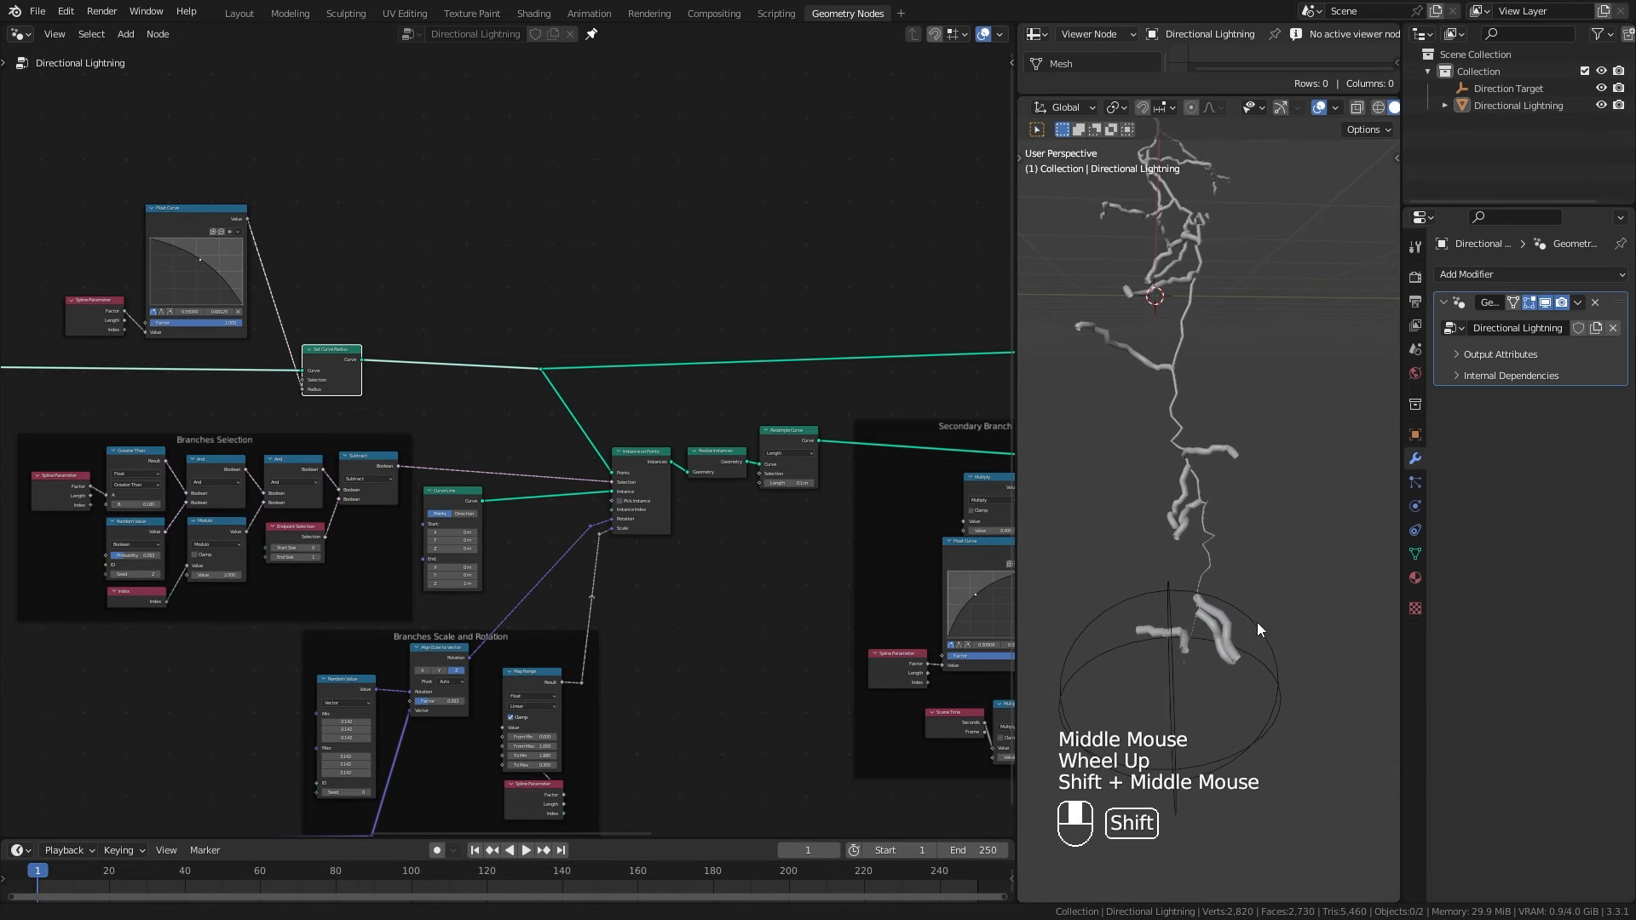
scroll(545, 348, down, 2)
middle_drag(711, 432, 511, 401)
scroll(511, 401, down, 2)
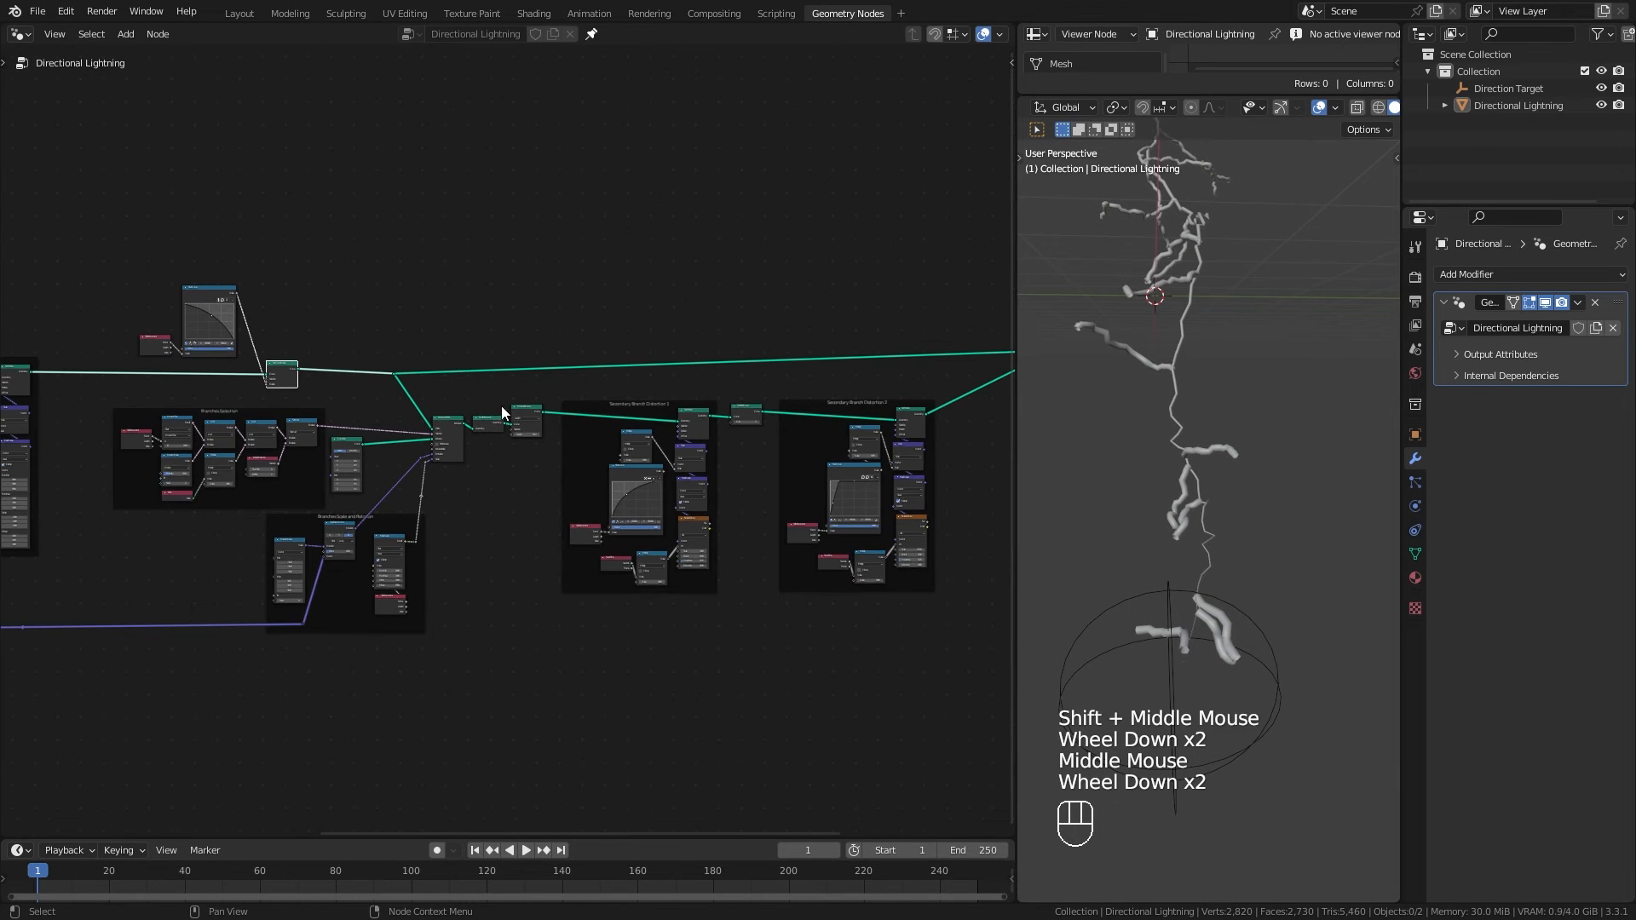
scroll(483, 482, up, 3)
middle_drag(484, 482, 552, 446)
scroll(664, 320, down, 2)
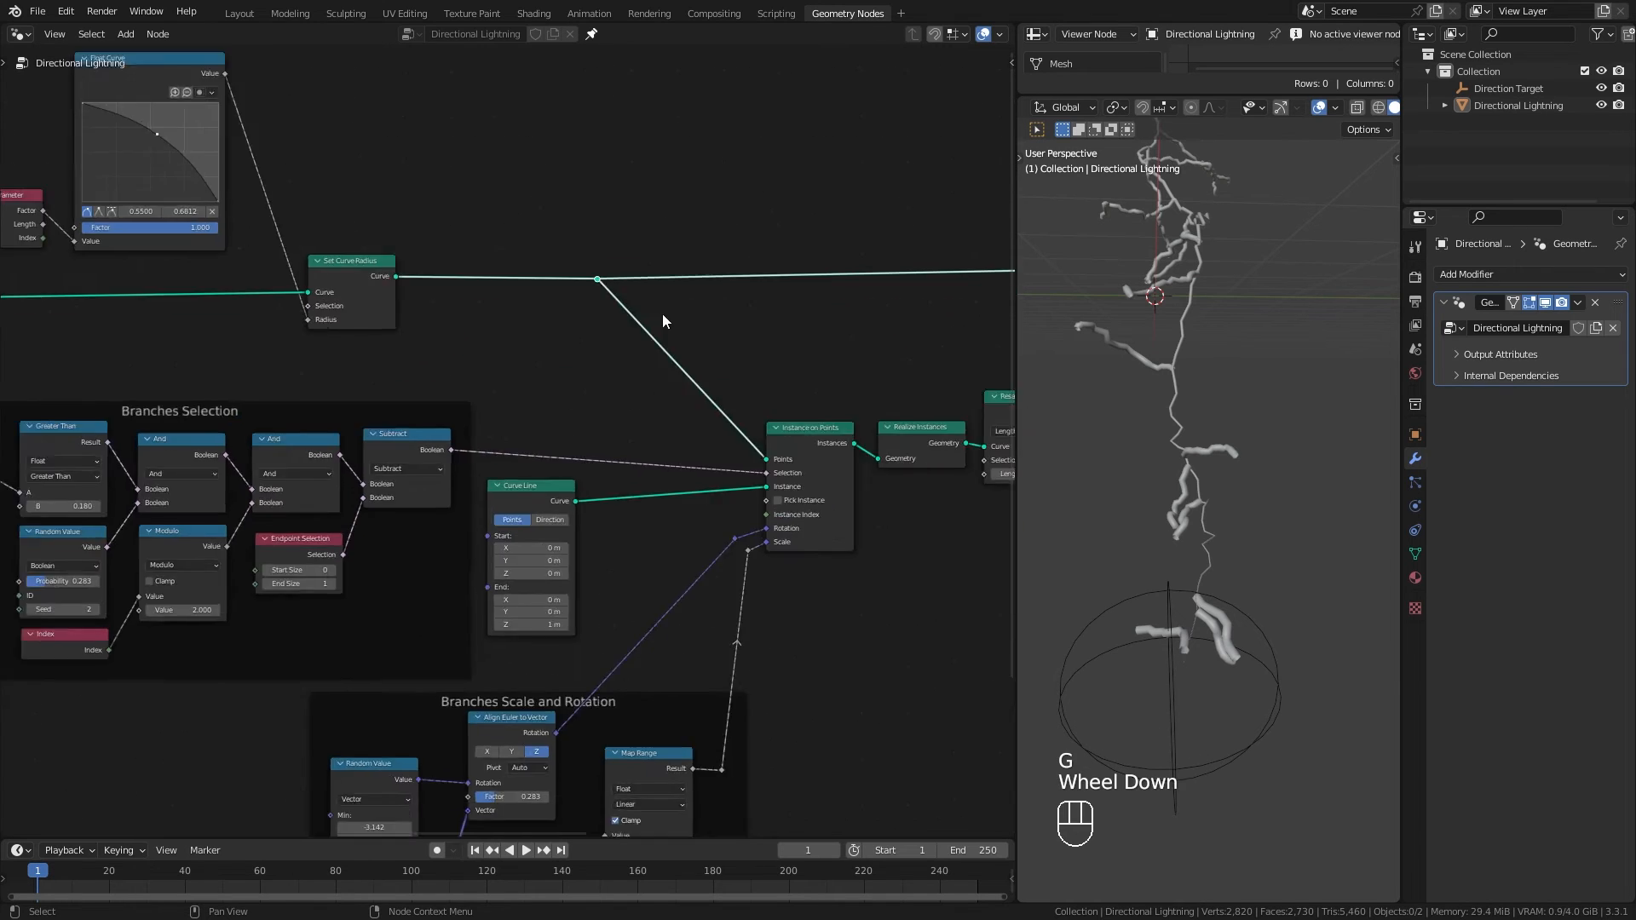
middle_drag(832, 324, 76, 263)
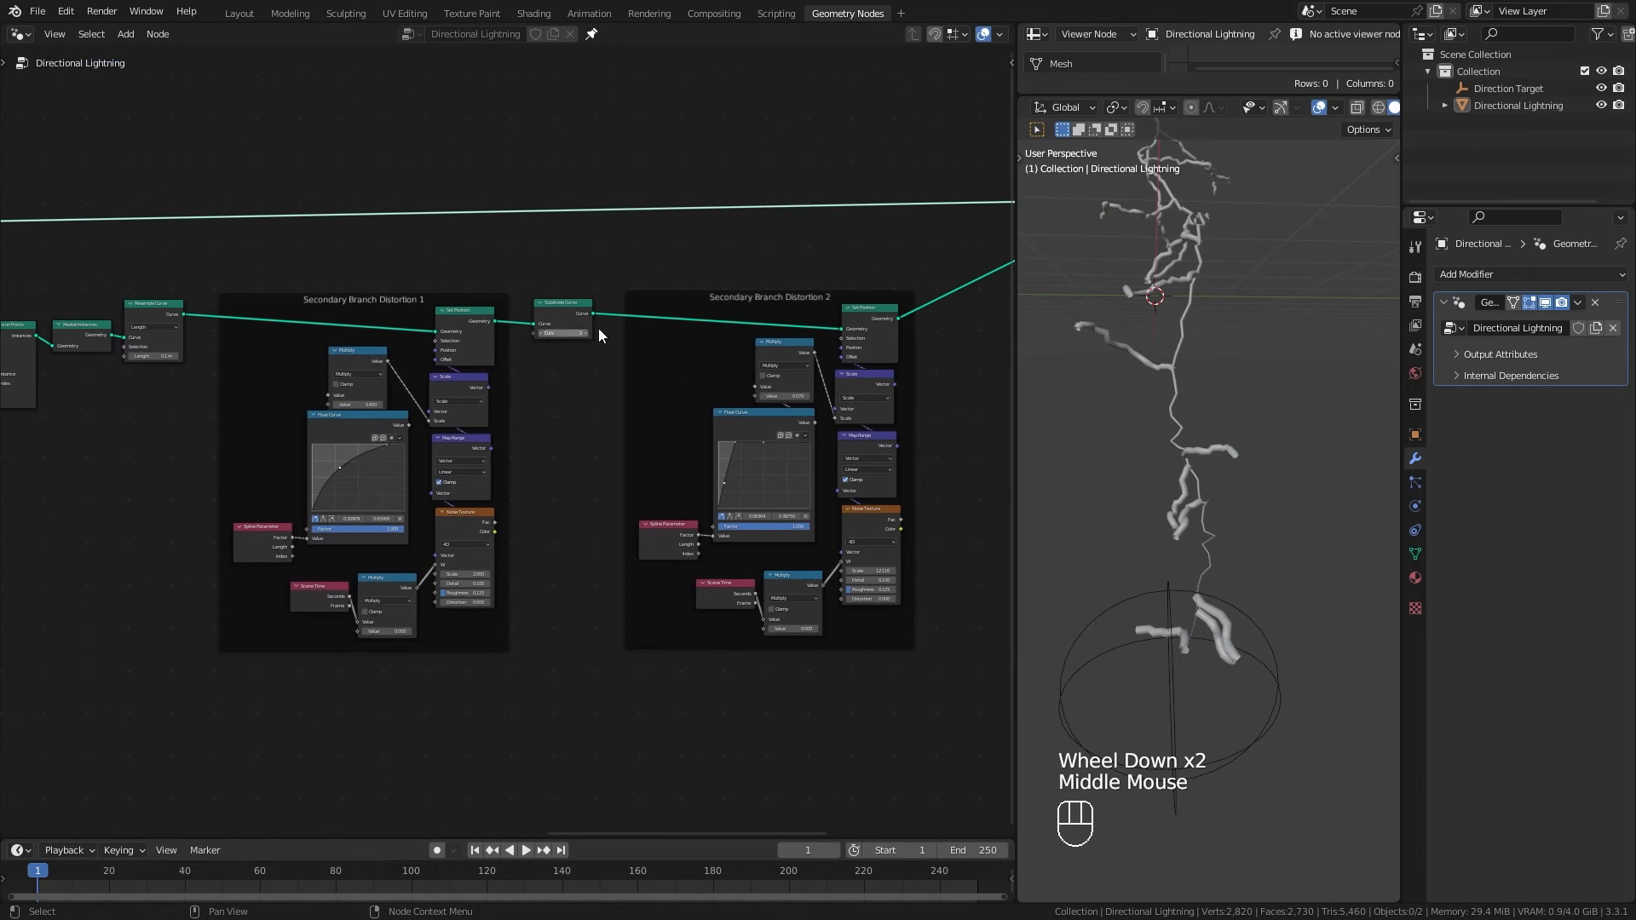
middle_drag(726, 282, 607, 310)
drag(642, 282, 756, 283)
scroll(672, 471, up, 4)
Step: Insert a Set Curve Radius node with a 1 m radius on the link between Secondary Branch Distortion 2 and Join Geometry
key(shift+a)
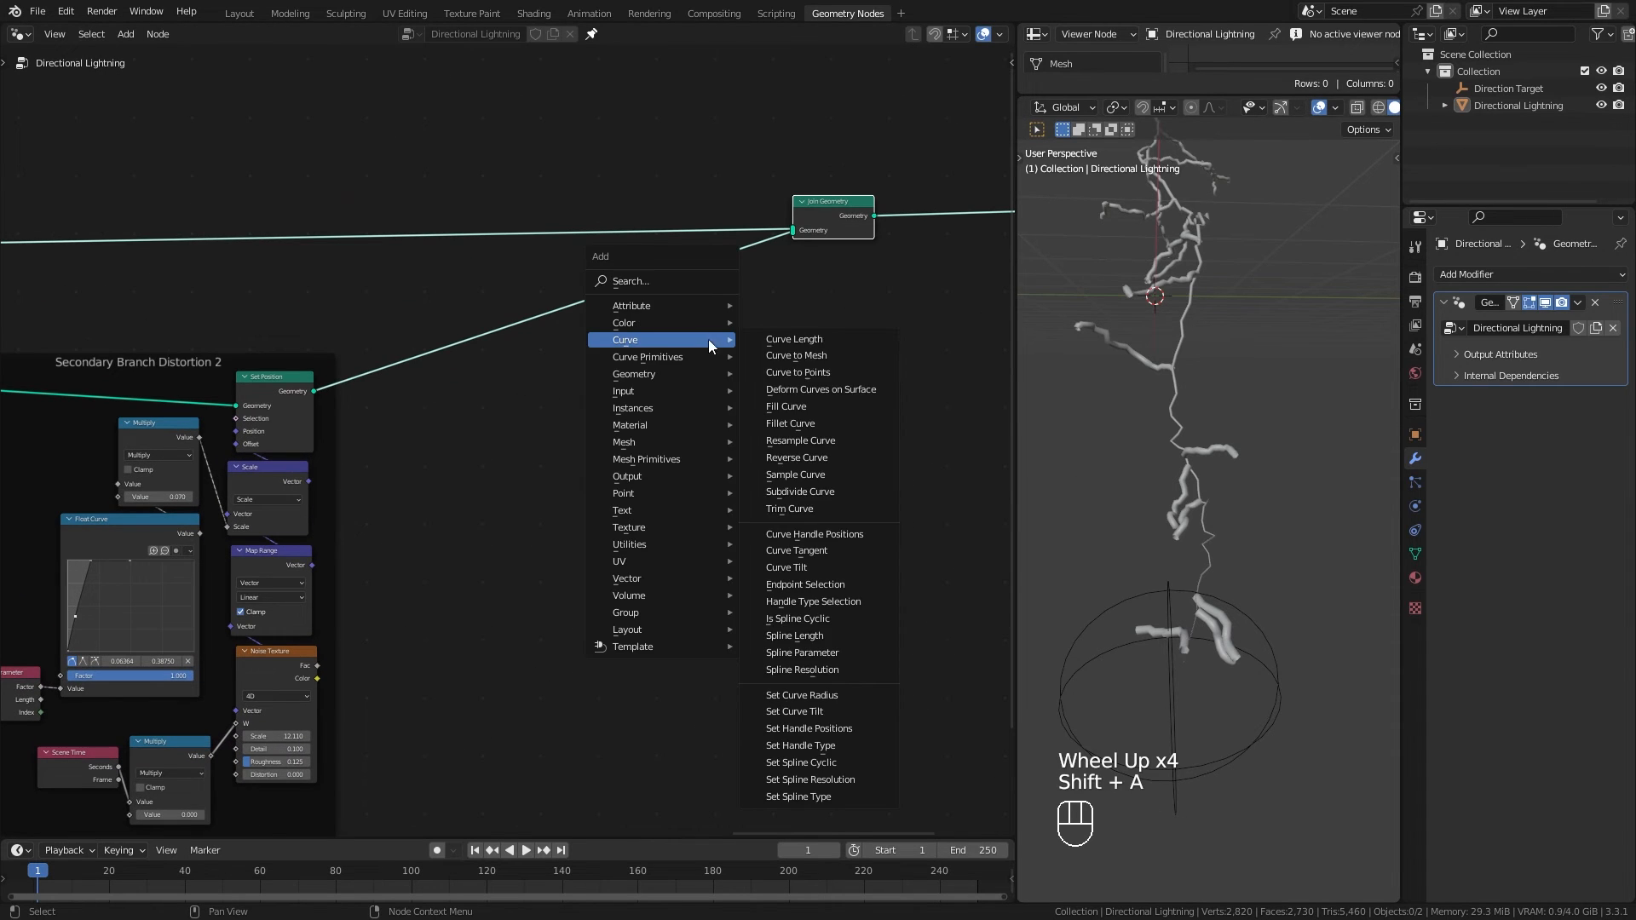
click(832, 634)
click(675, 257)
drag(709, 277, 735, 336)
click(735, 369)
text(1)
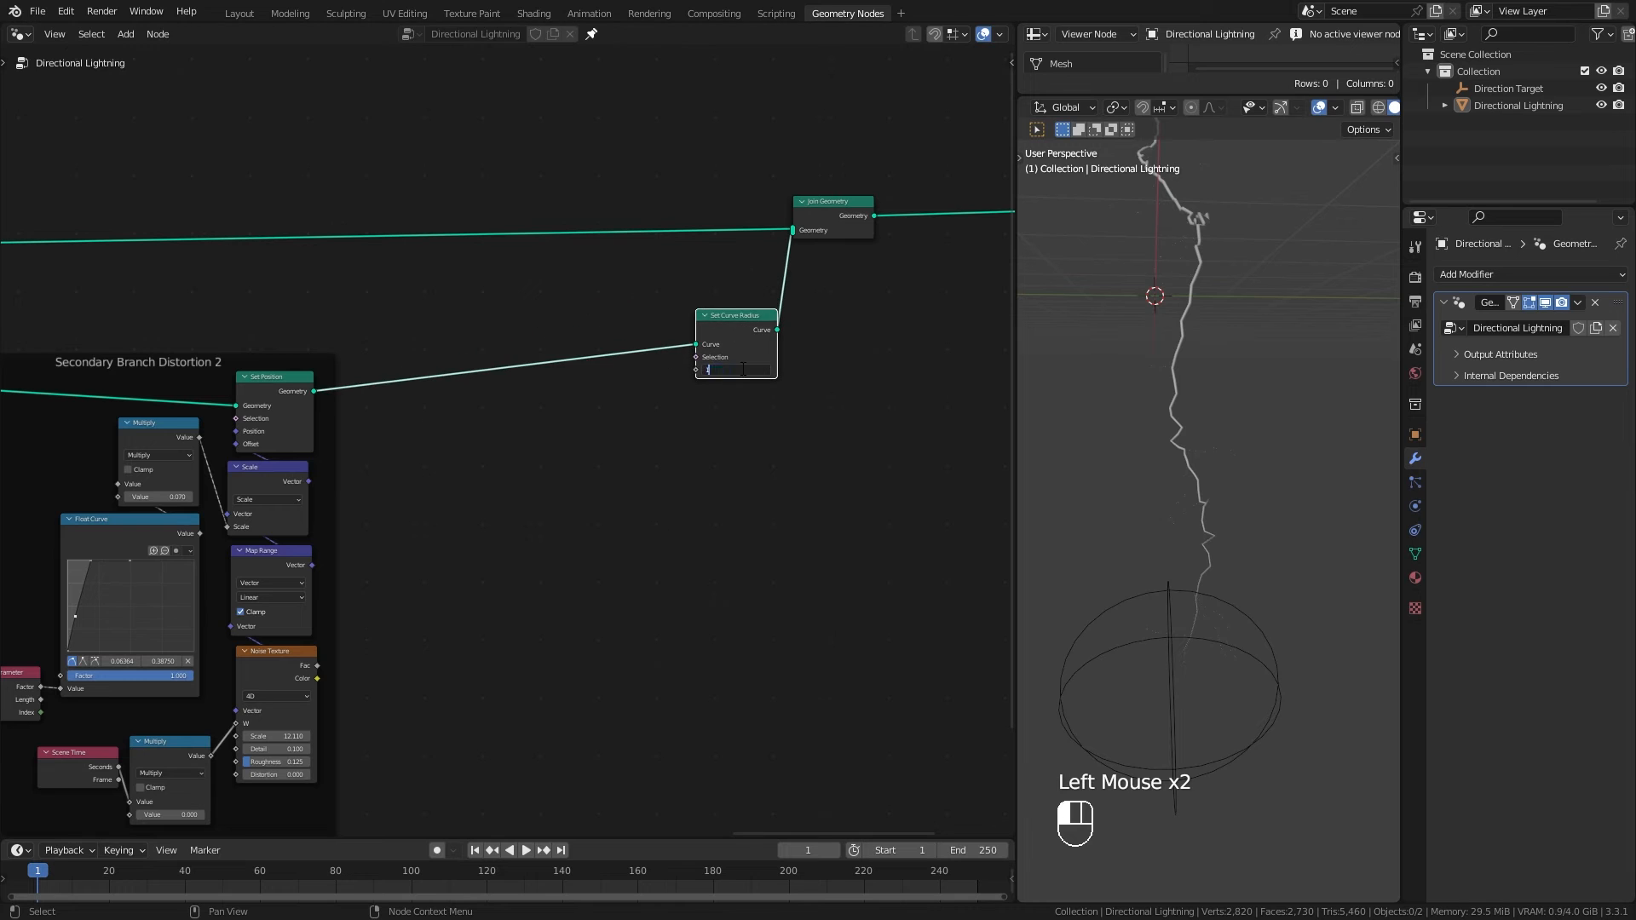
key(Return)
scroll(636, 413, up, 3)
drag(830, 269, 845, 317)
Step: Add a Spline Parameter node below the new Set Curve Radius and feed its Factor into the Value of a new Float Curve
key(shift+a)
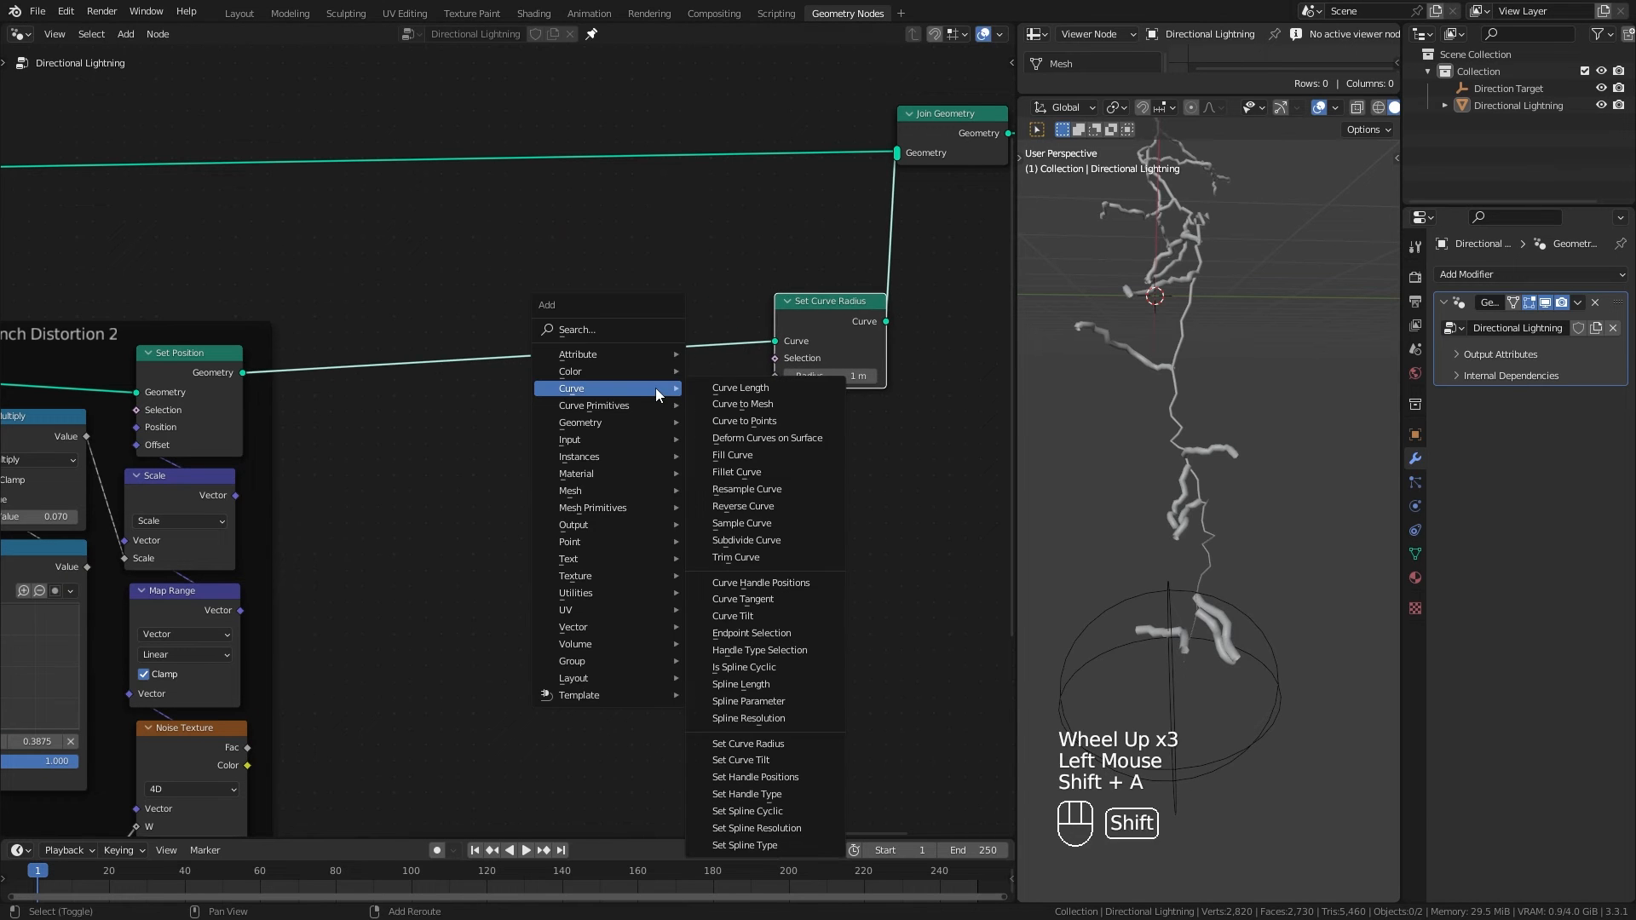
click(805, 701)
shift+middle_drag(850, 500, 750, 493)
drag(706, 592, 768, 515)
text(fl)
key(Return)
click(828, 595)
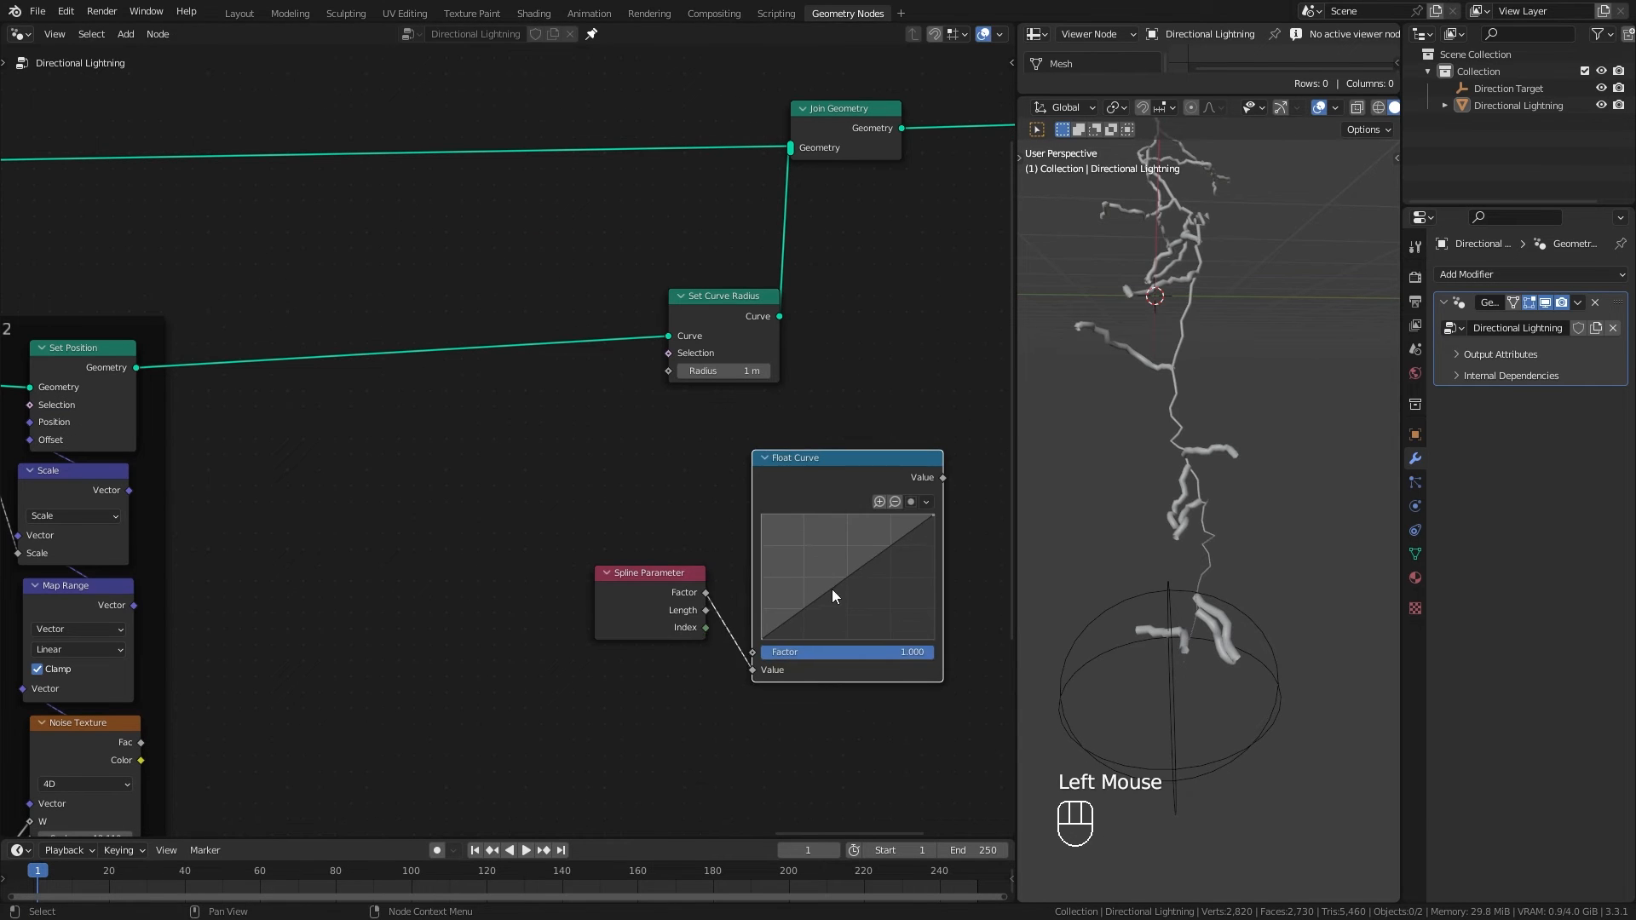
Step: Shape the Float Curve into a falling arc with a point at about 0.61, 0.68 and link it to the side branches' Radius
drag(762, 639, 764, 549)
drag(934, 515, 934, 641)
drag(812, 573, 867, 555)
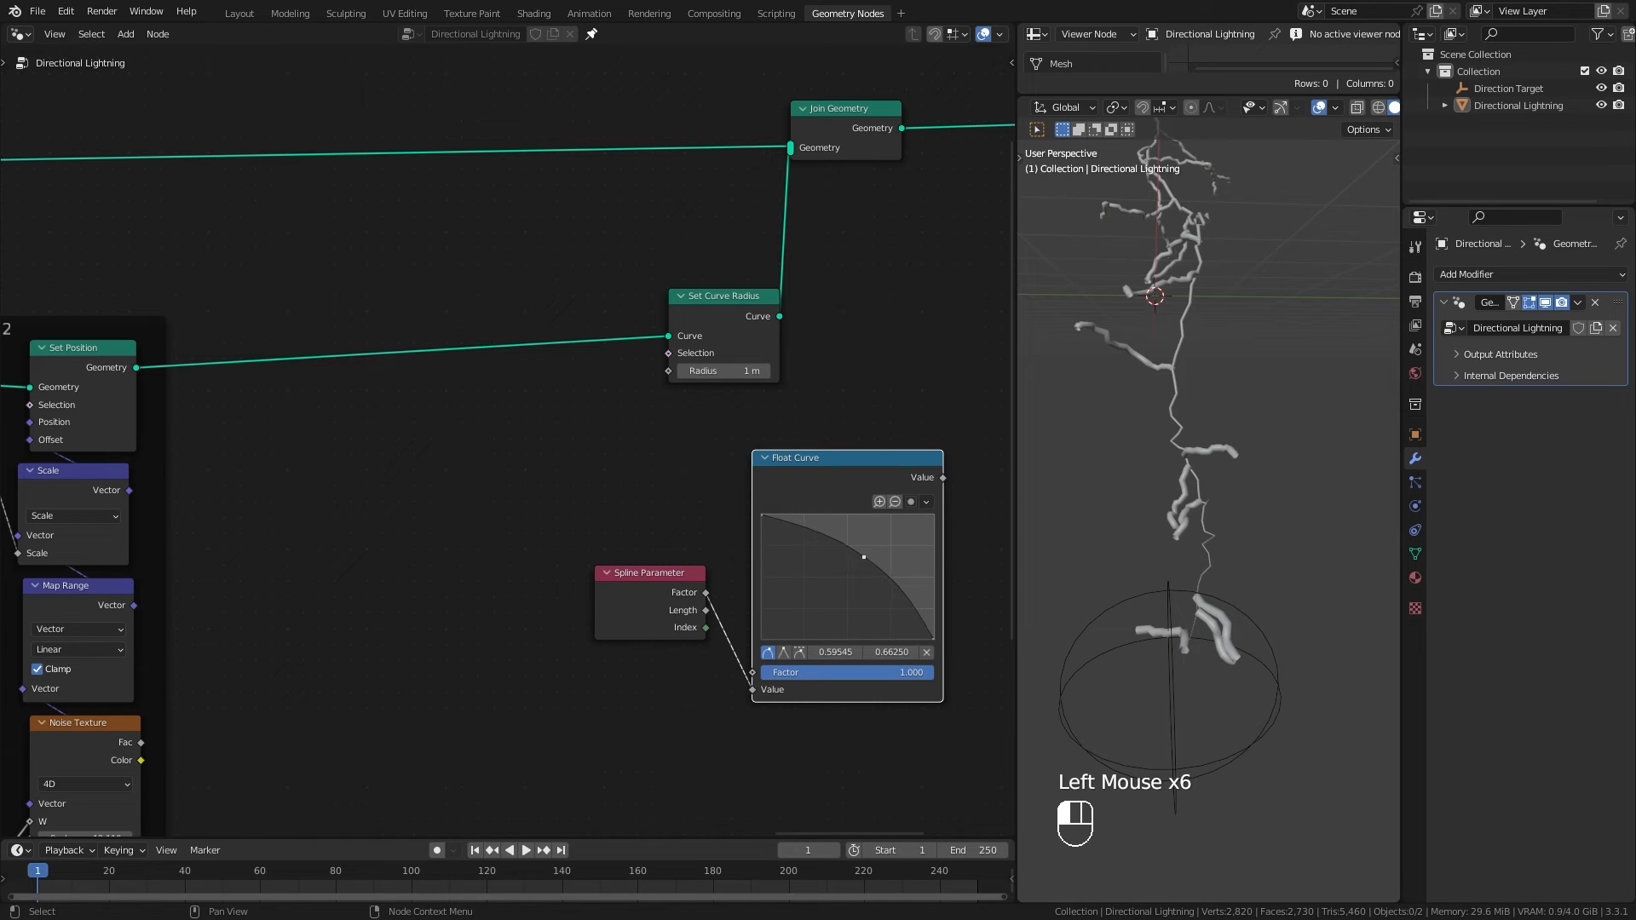
drag(943, 477, 670, 372)
drag(678, 569, 668, 646)
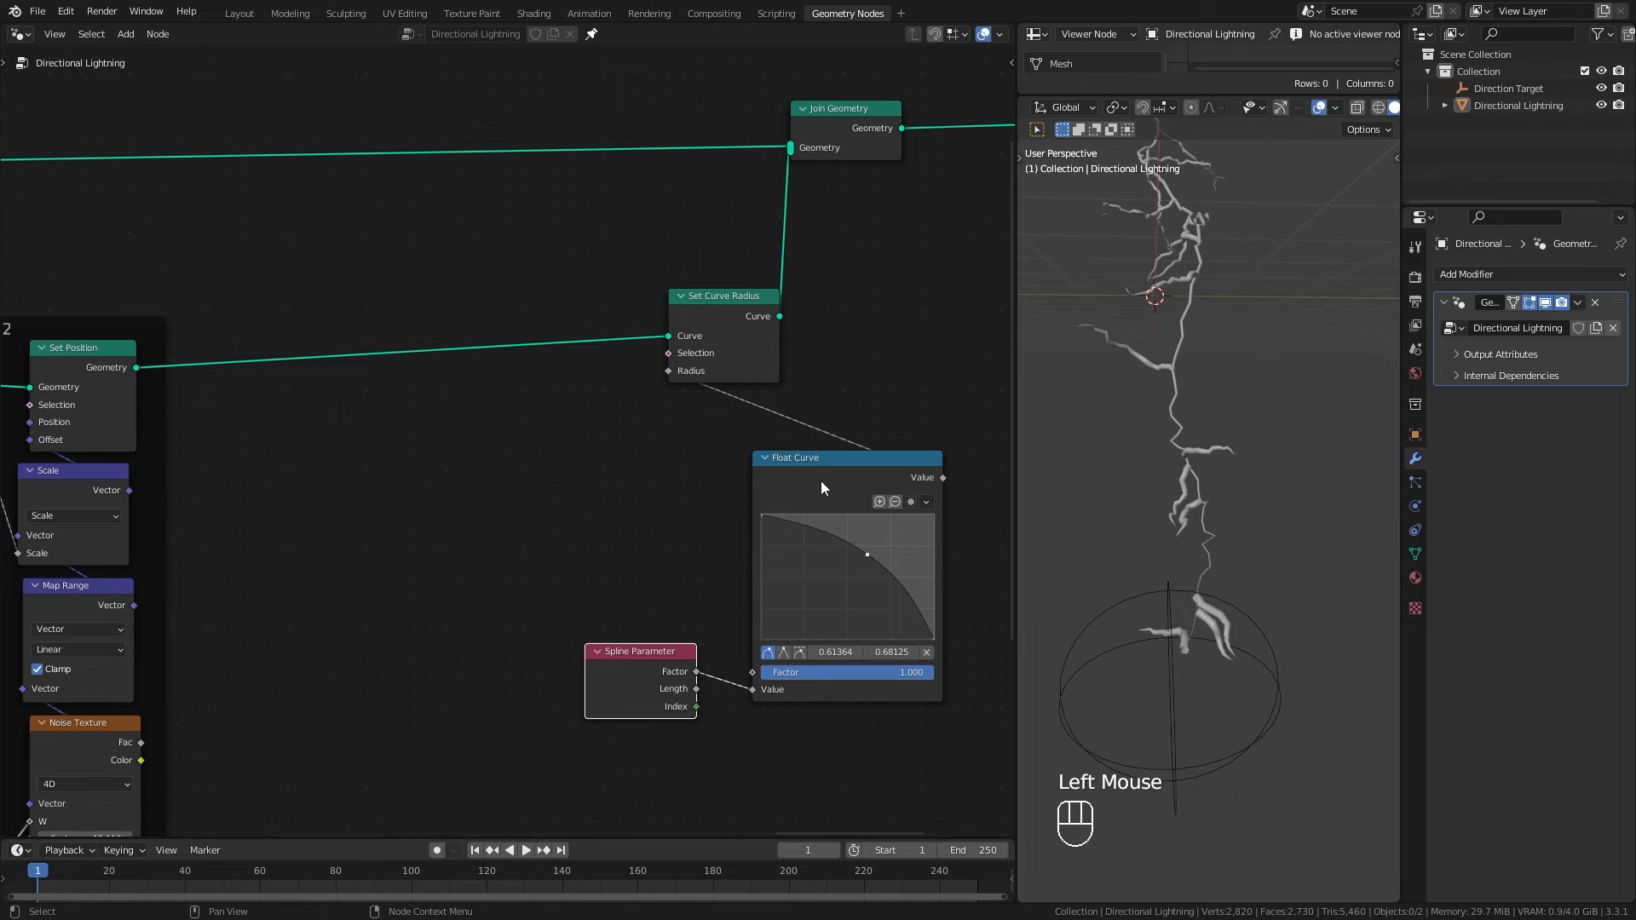
Step: Examine the taper and thickness of the side branches where they leave the main bolt, near its tip and higher up
scroll(769, 602, up, 1)
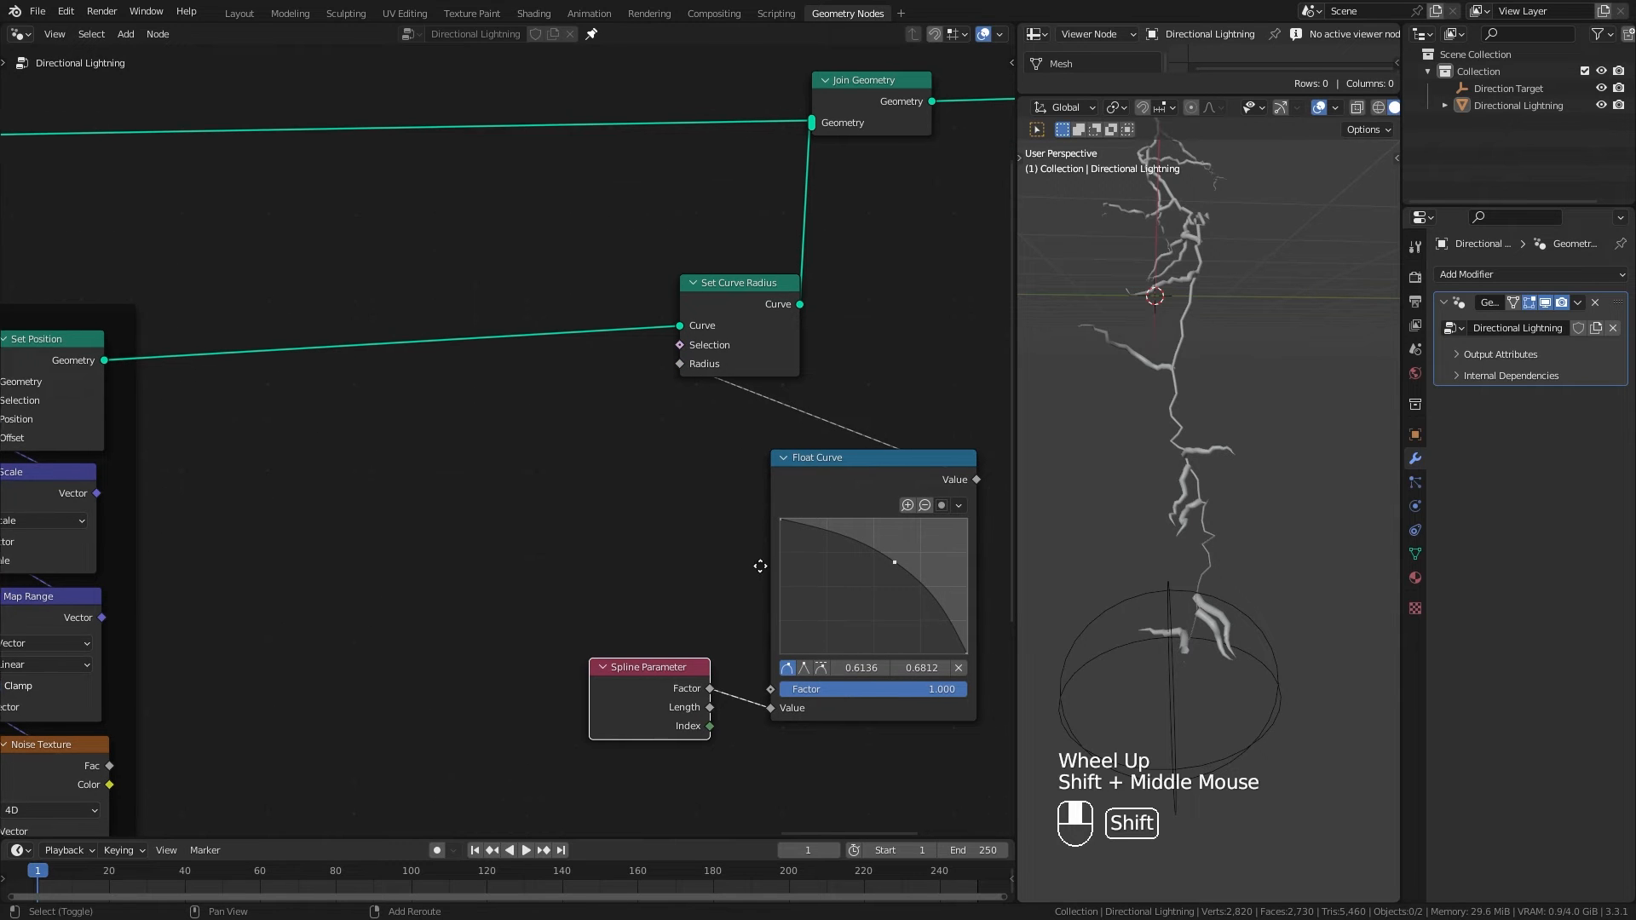
shift+middle_drag(767, 571, 673, 519)
scroll(1133, 620, up, 2)
shift+middle_drag(1205, 701, 1193, 576)
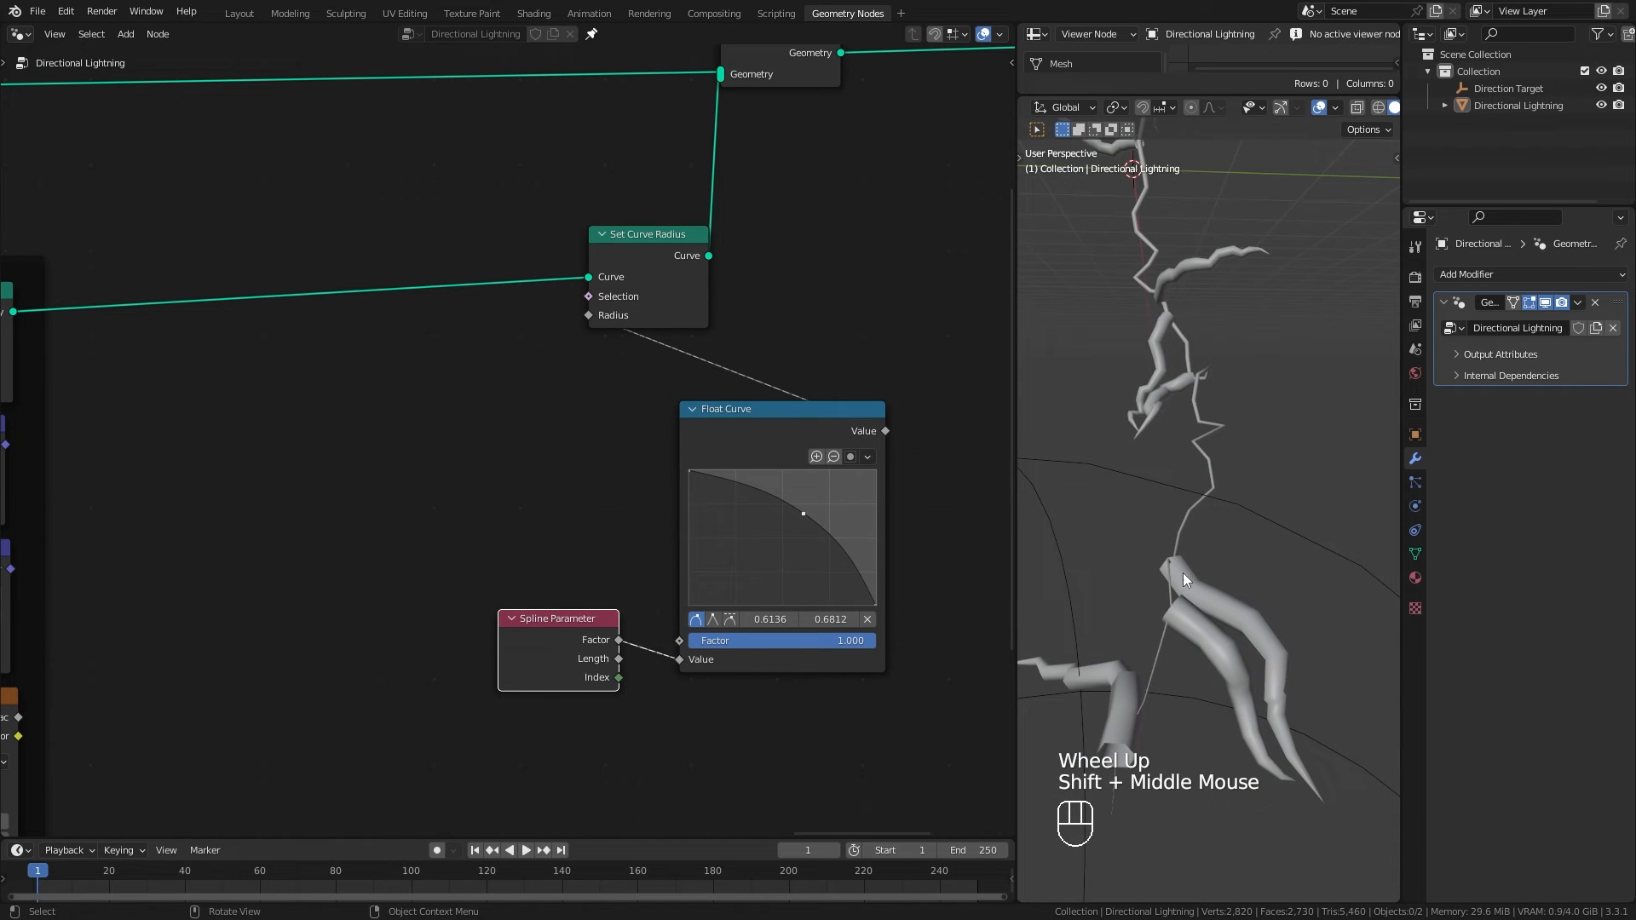
drag(594, 620, 595, 635)
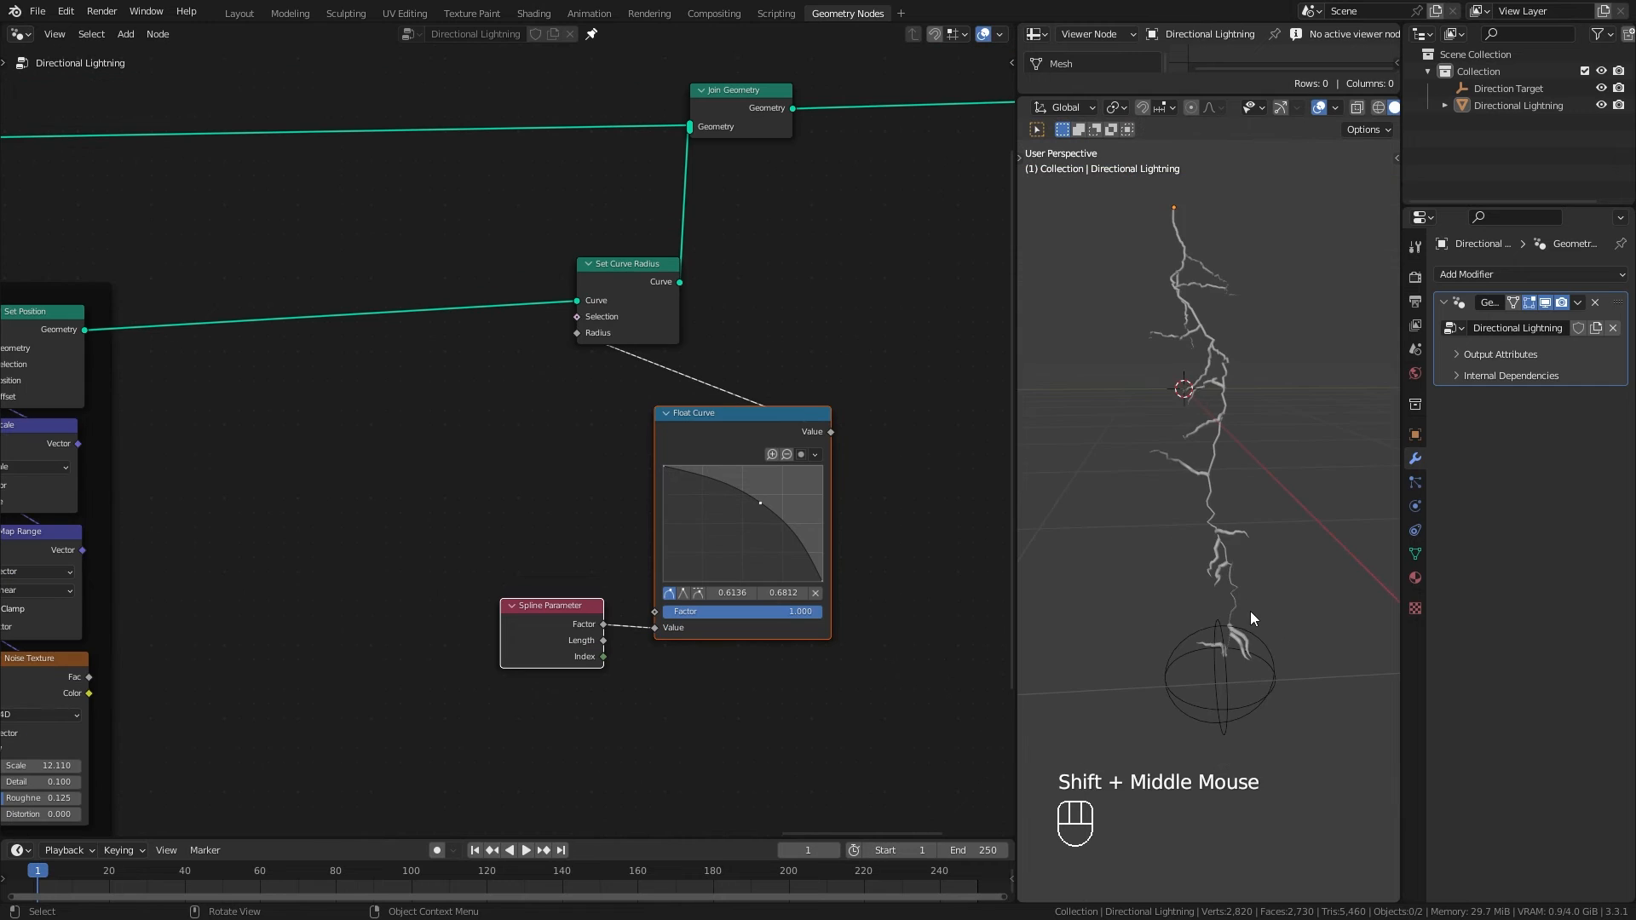
scroll(1250, 611, up, 2)
shift+middle_drag(1265, 639, 1183, 560)
scroll(1255, 631, up, 2)
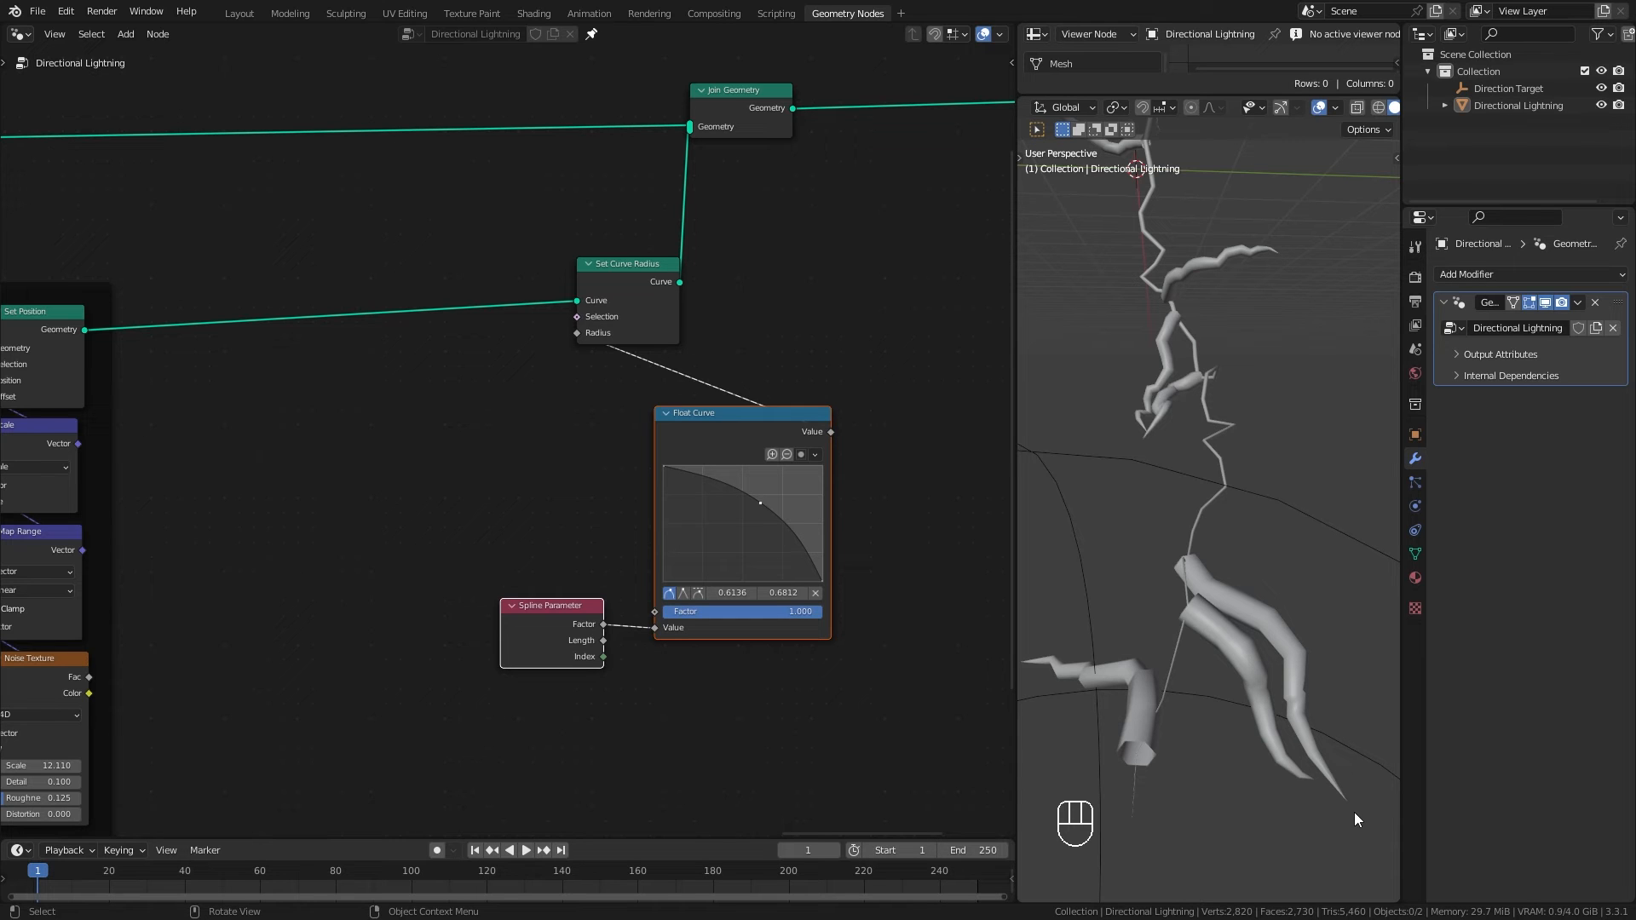
scroll(1275, 580, down, 2)
shift+middle_drag(1275, 580, 1256, 475)
scroll(1288, 555, up, 1)
scroll(1292, 554, up, 2)
shift+scroll(1297, 560, up, 1)
shift+middle_drag(1297, 559, 1296, 500)
scroll(1260, 555, up, 1)
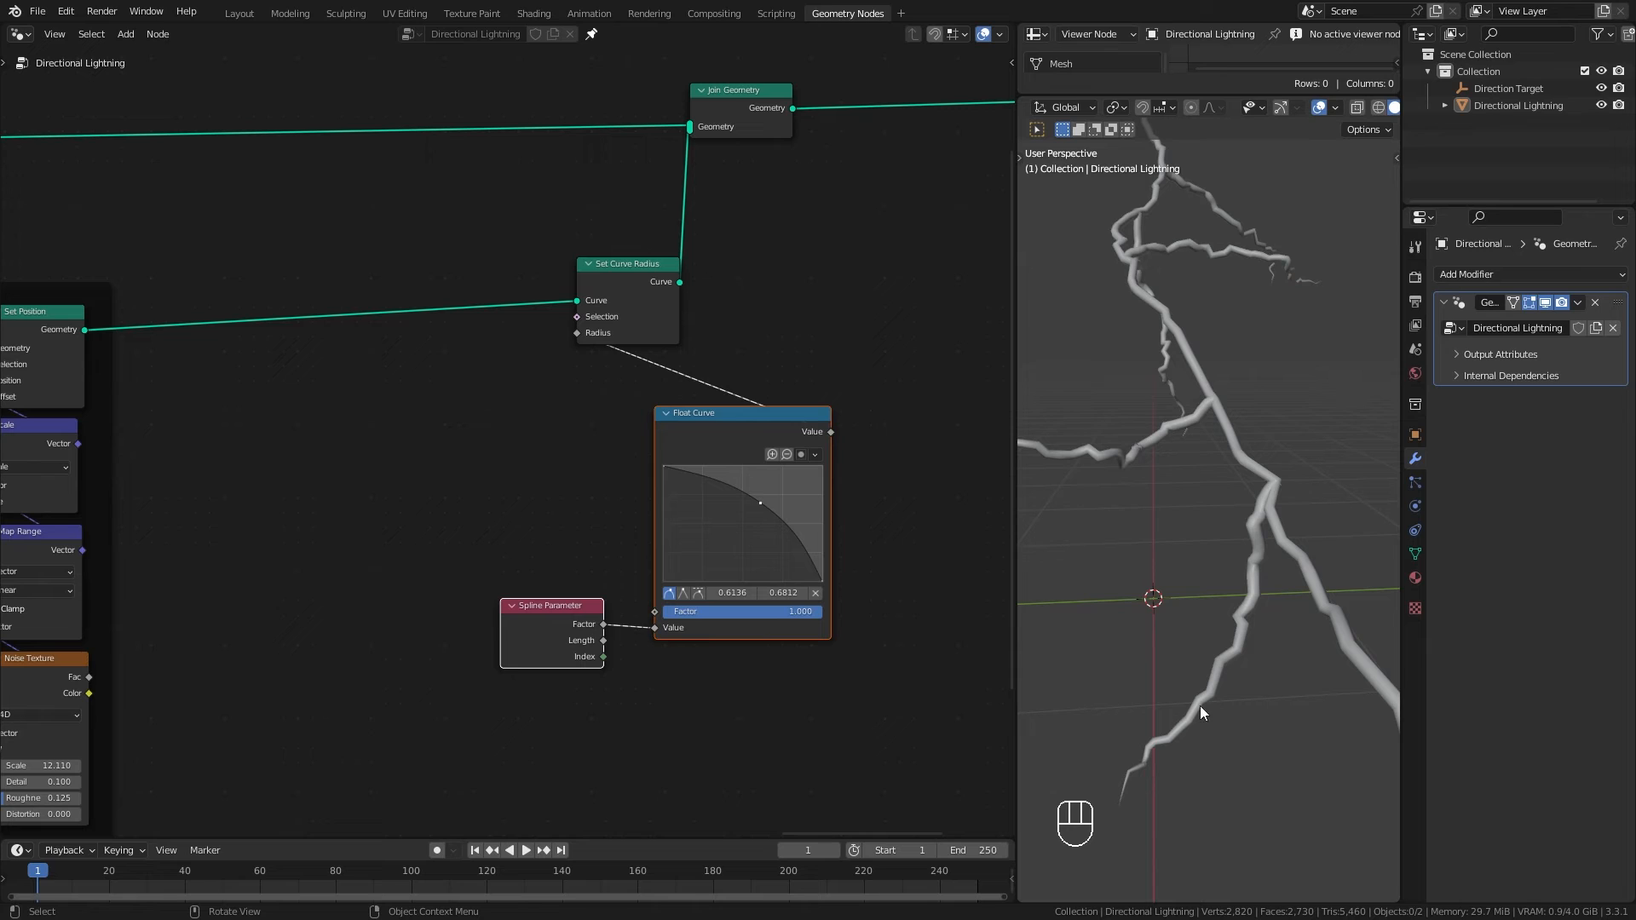
key(d)
key(d)
key(d)
key(d)
key(d)
key(d)
key(d)
key(d)
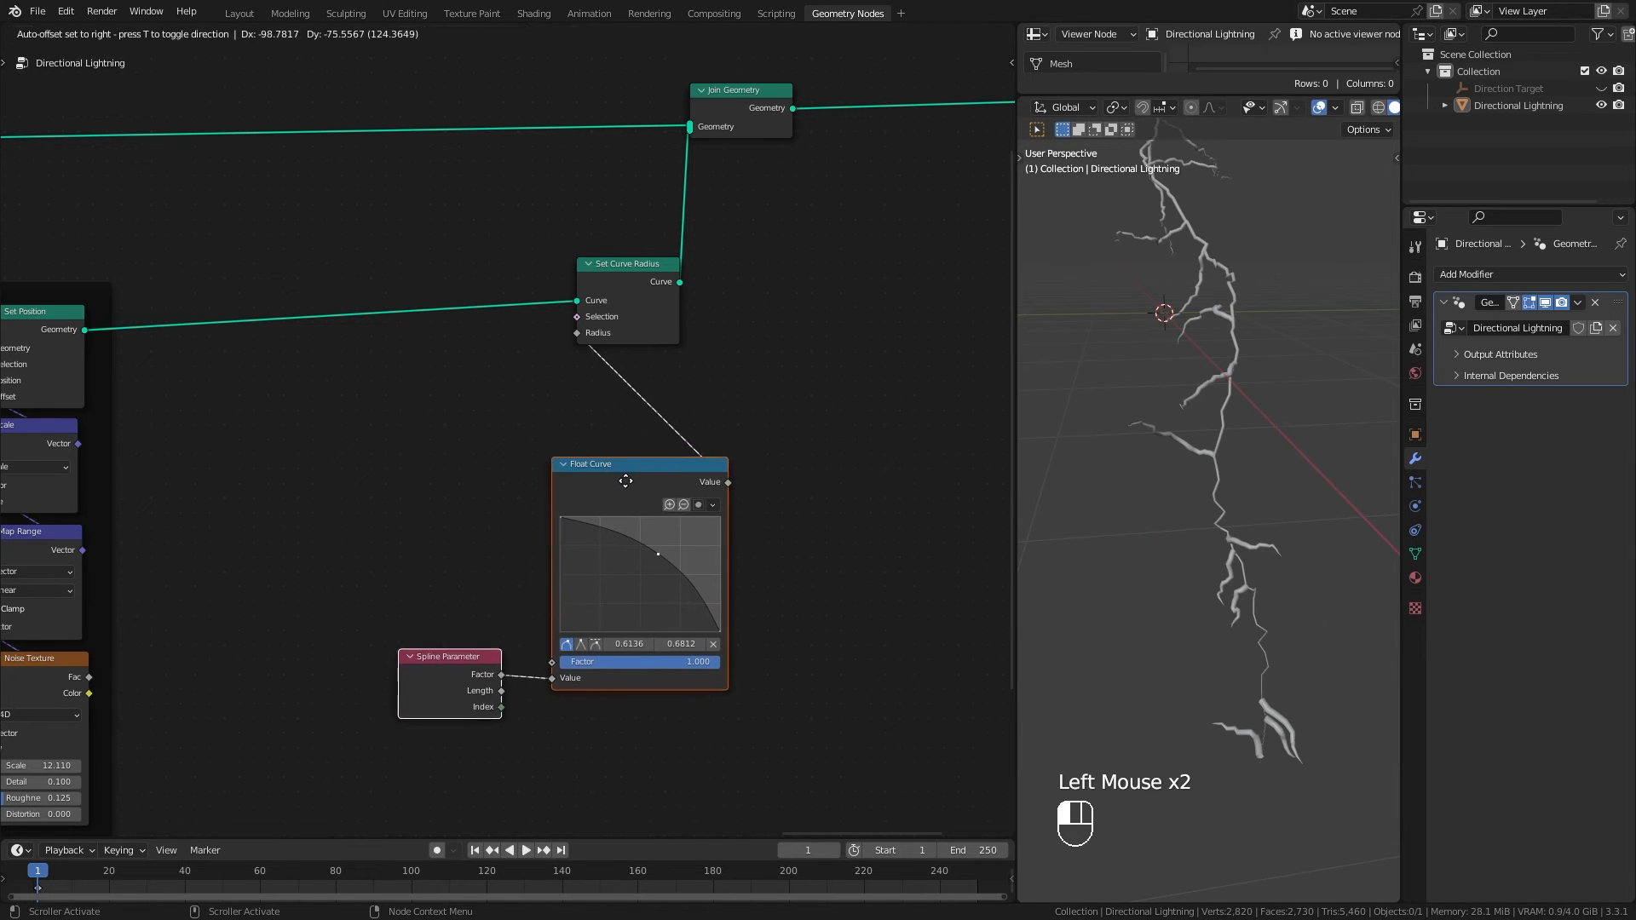
Step: Rearrange the side branches' radius nodes and insert a Multiply math node between the Float Curve and Set Curve Radius
click(545, 414)
click(651, 280)
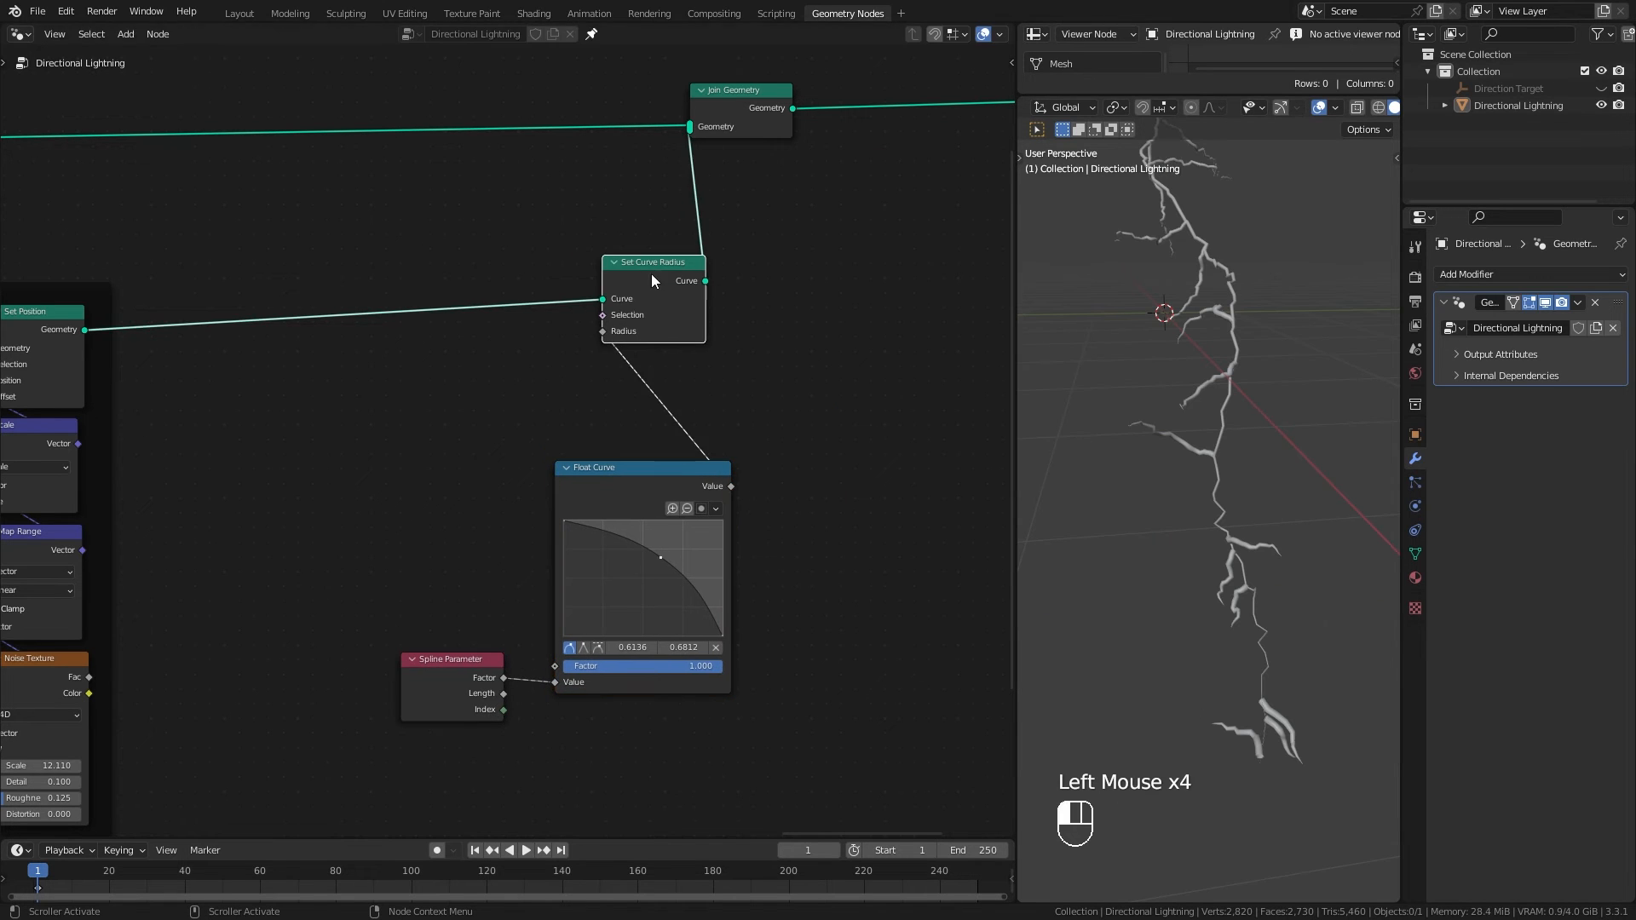
key(q)
click(723, 389)
click(724, 389)
click(829, 394)
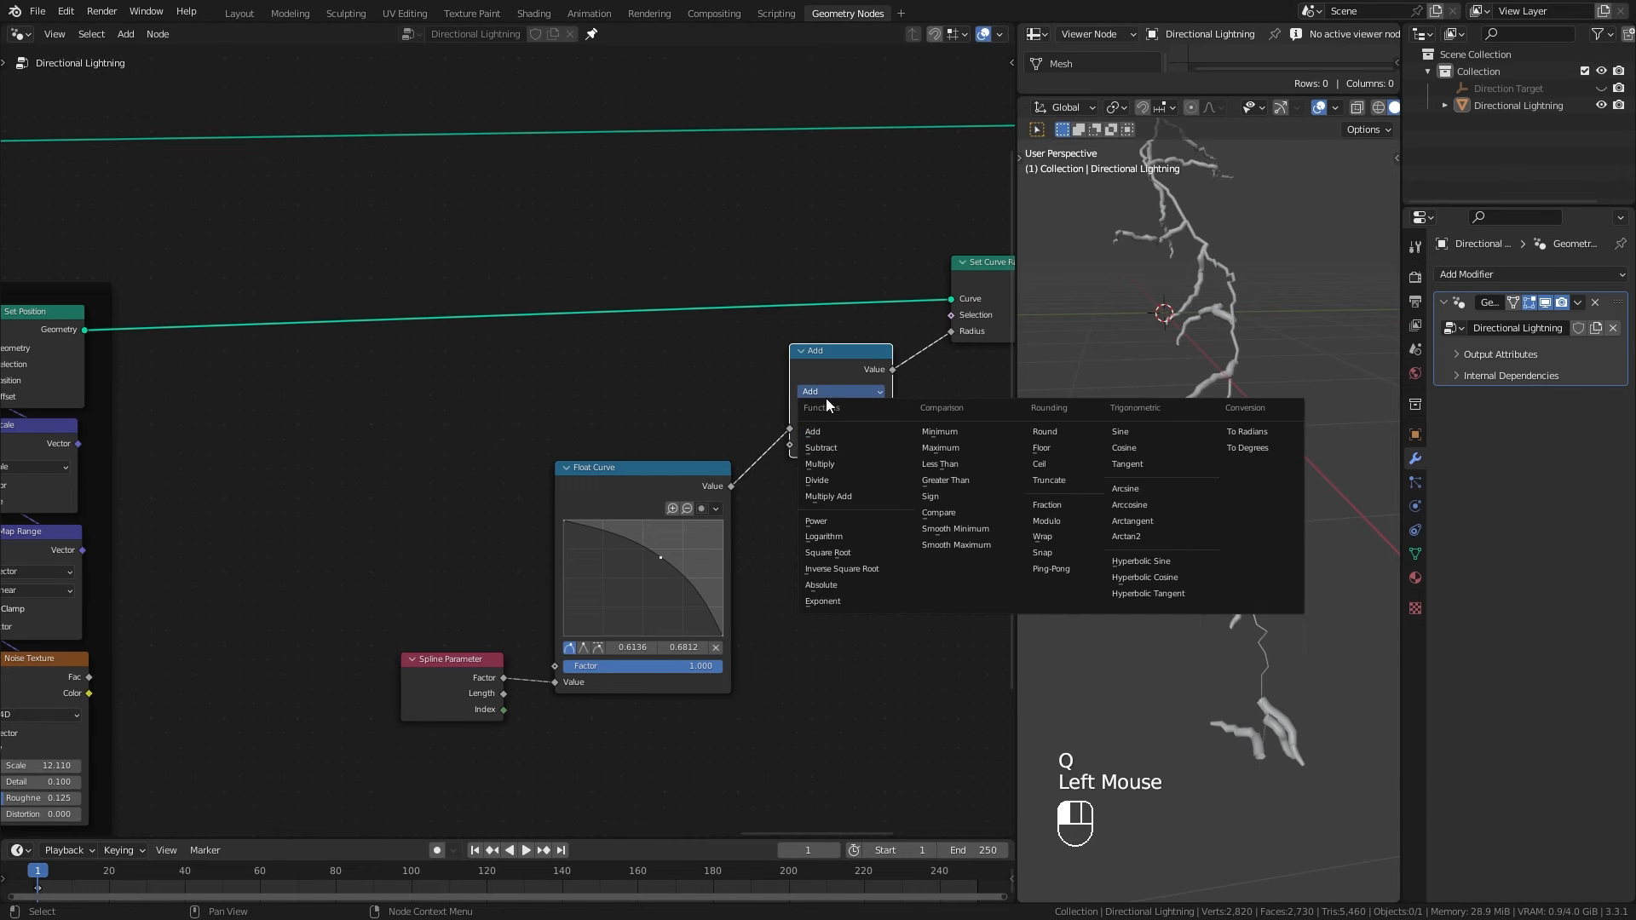
click(825, 466)
Step: Try driving the second Multiply value with the Factor of a duplicated Spline Parameter node and check the branch thickness
key(shift+d)
click(634, 383)
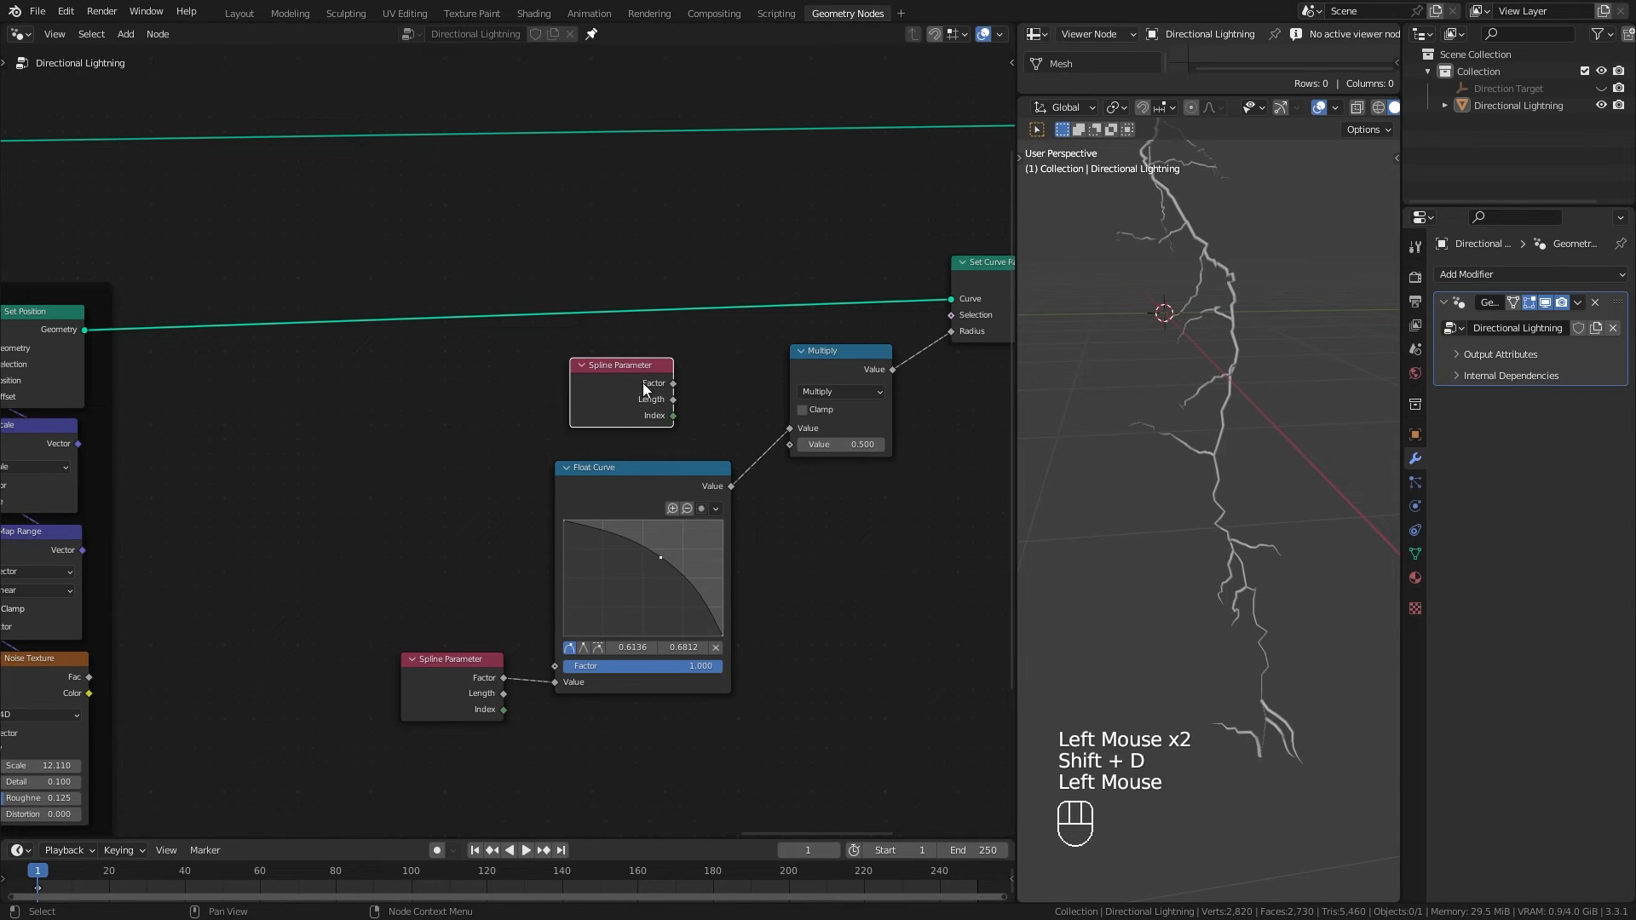
drag(673, 383, 790, 444)
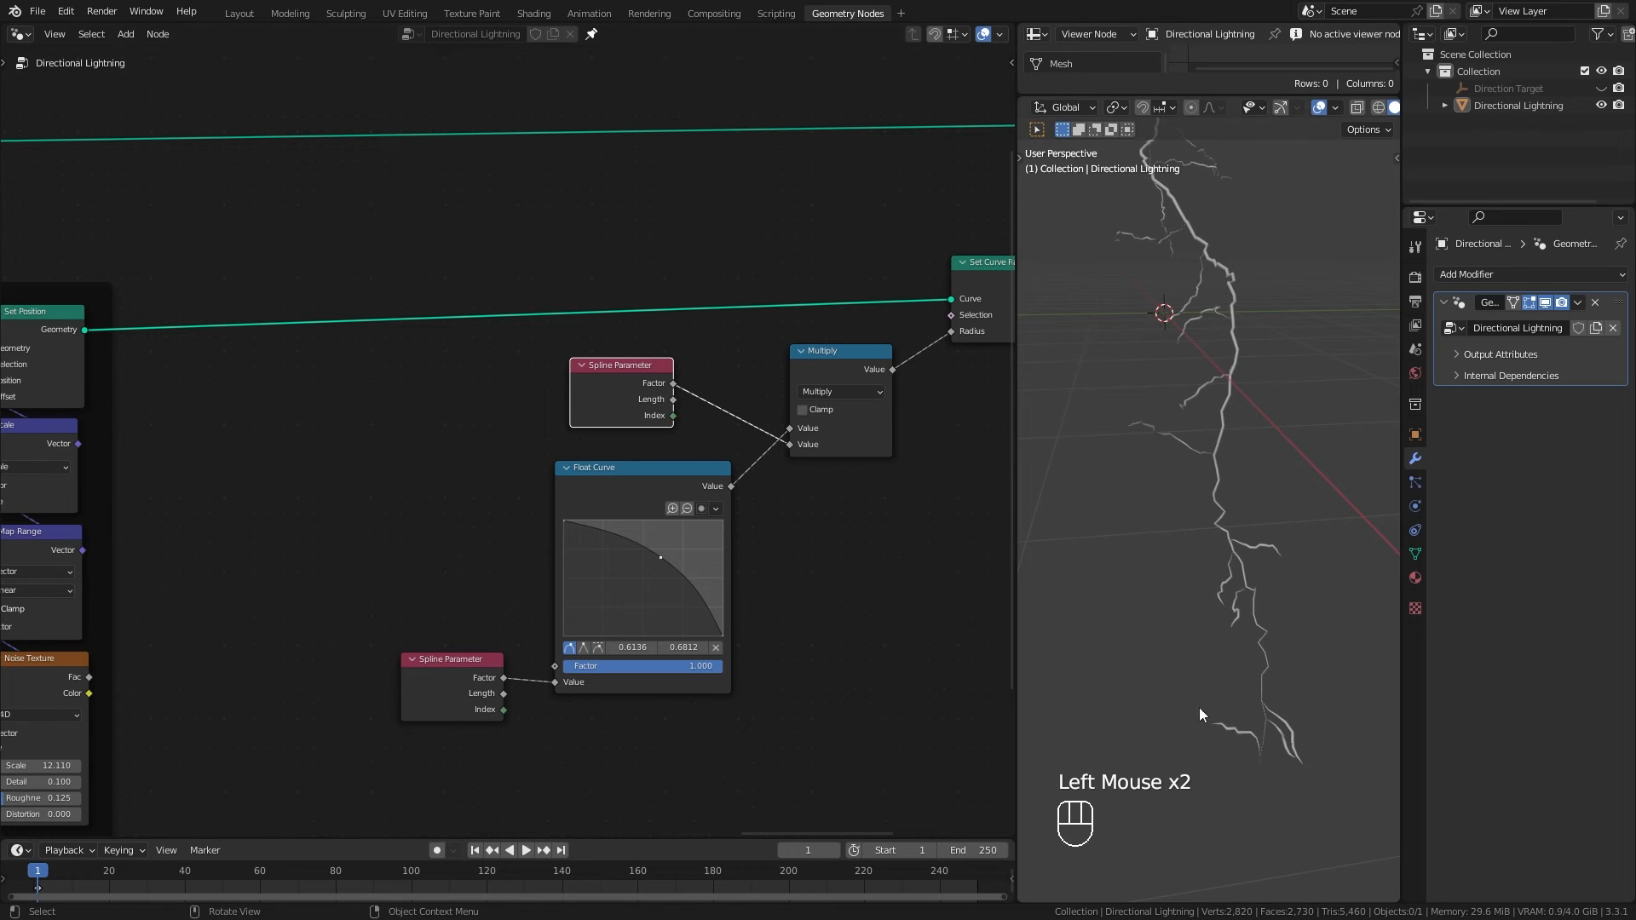
scroll(1240, 761, up, 2)
shift+middle_drag(1239, 755, 1217, 702)
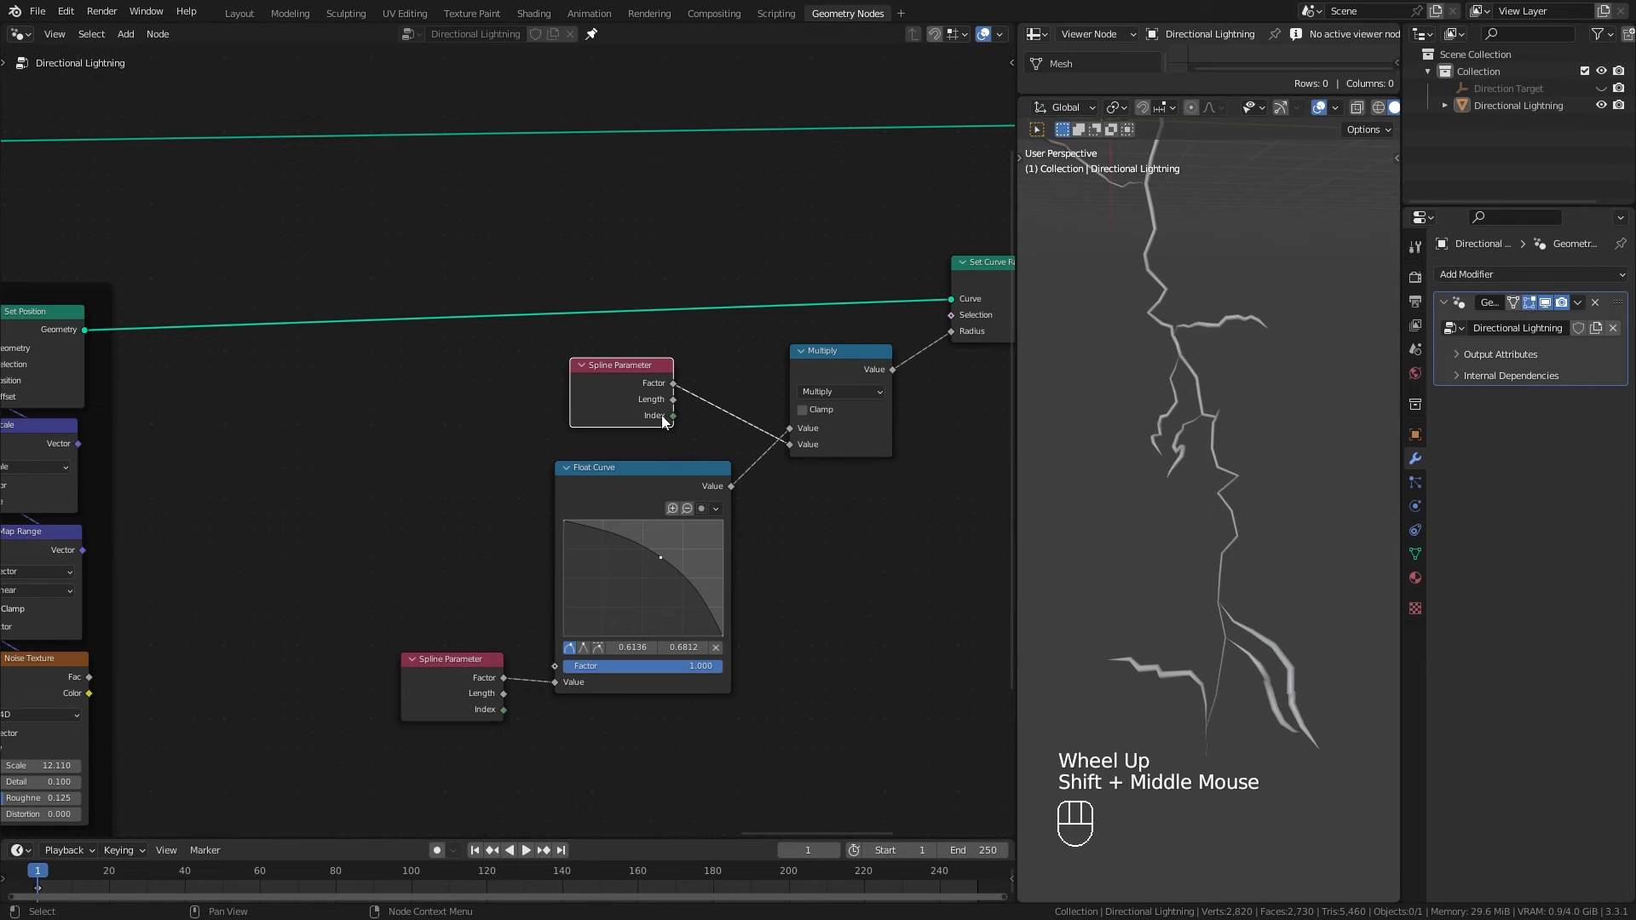
Step: Delete the duplicated Spline Parameter and link the original Spline Parameter's Factor to the second Multiply value instead
scroll(528, 562, down, 2)
drag(498, 619, 509, 609)
drag(581, 413, 586, 409)
drag(503, 647, 502, 660)
drag(594, 467, 603, 467)
drag(517, 634, 732, 444)
click(621, 413)
key(x)
drag(637, 462, 605, 378)
drag(761, 385, 782, 389)
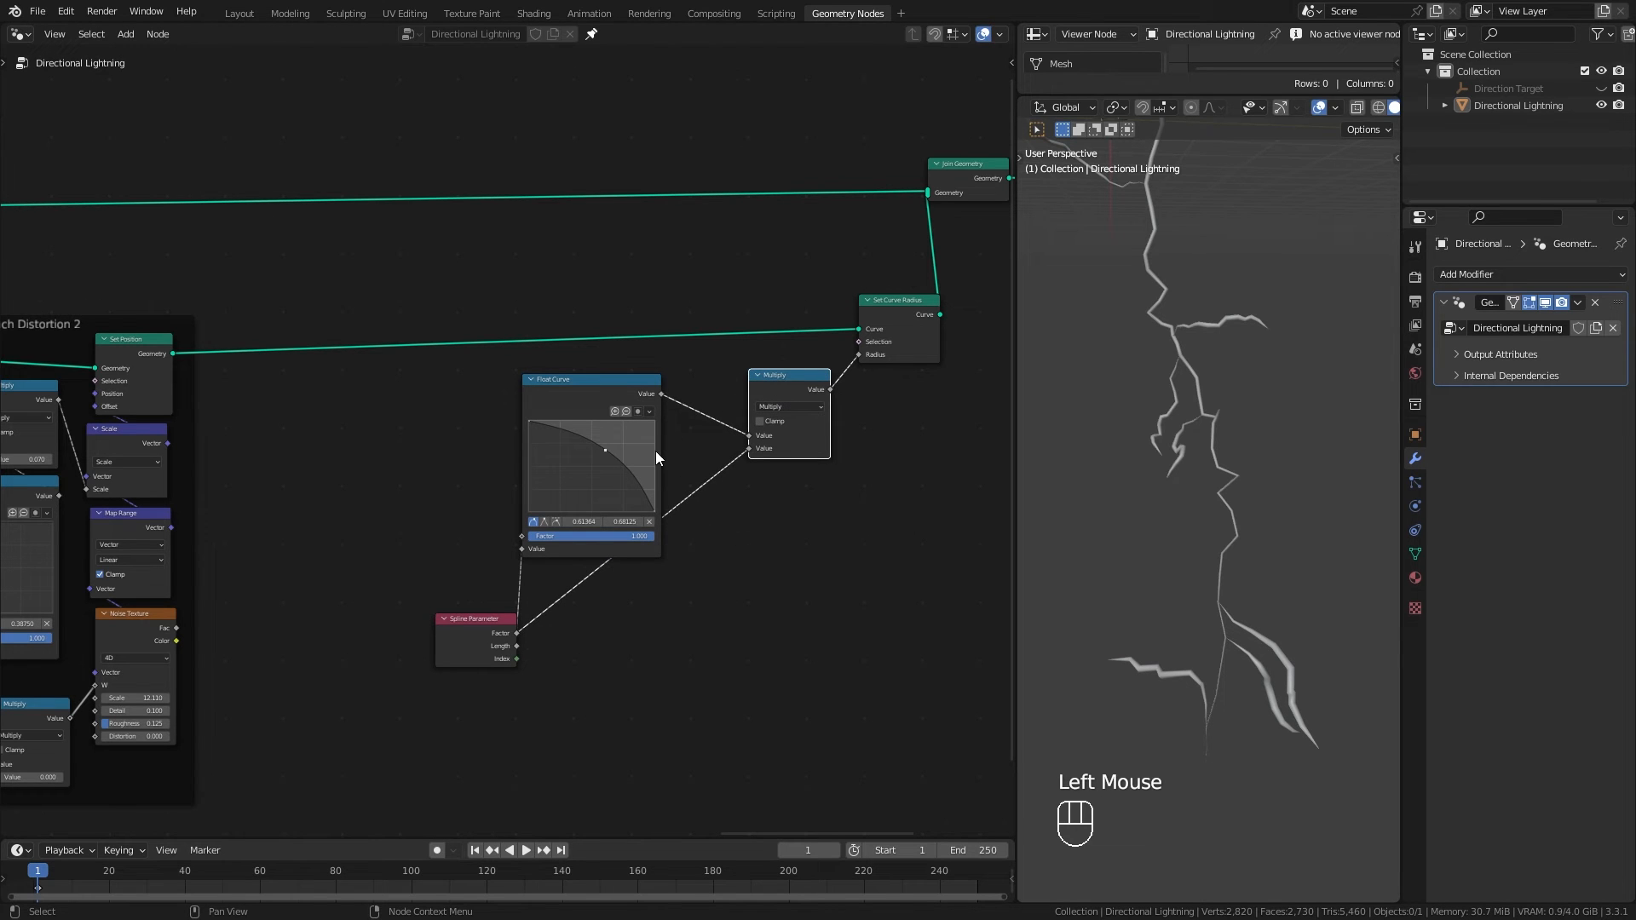
Step: Disconnect the Spline Parameter's Factor from the second Multiply value of the side branches
drag(578, 402, 591, 401)
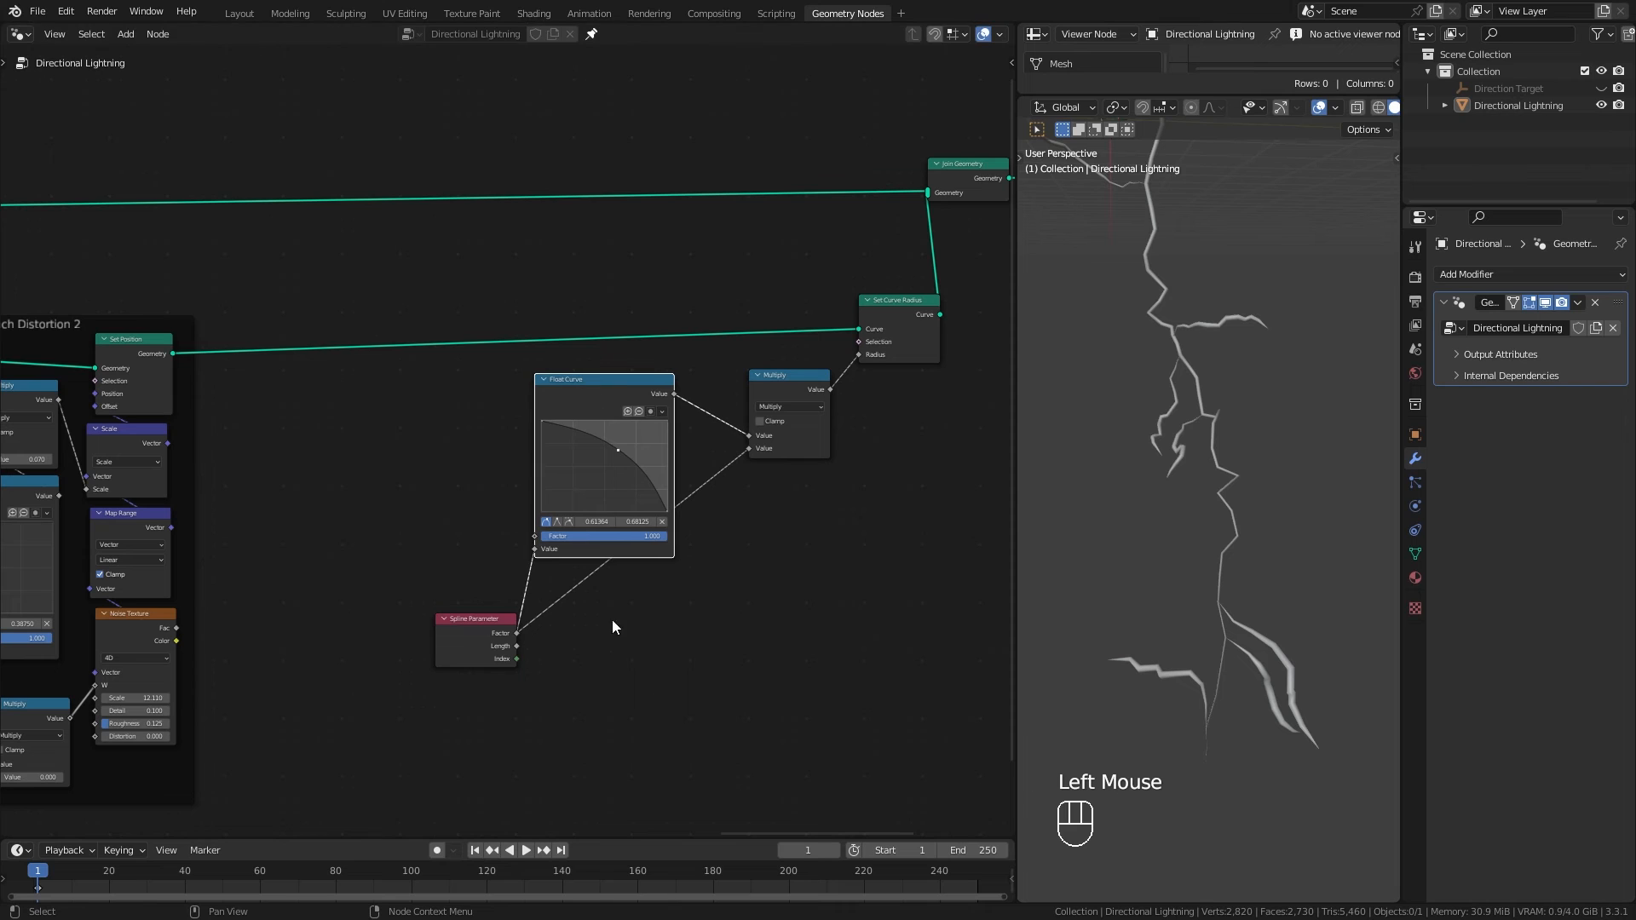
scroll(1250, 756, up, 4)
scroll(1251, 756, down, 4)
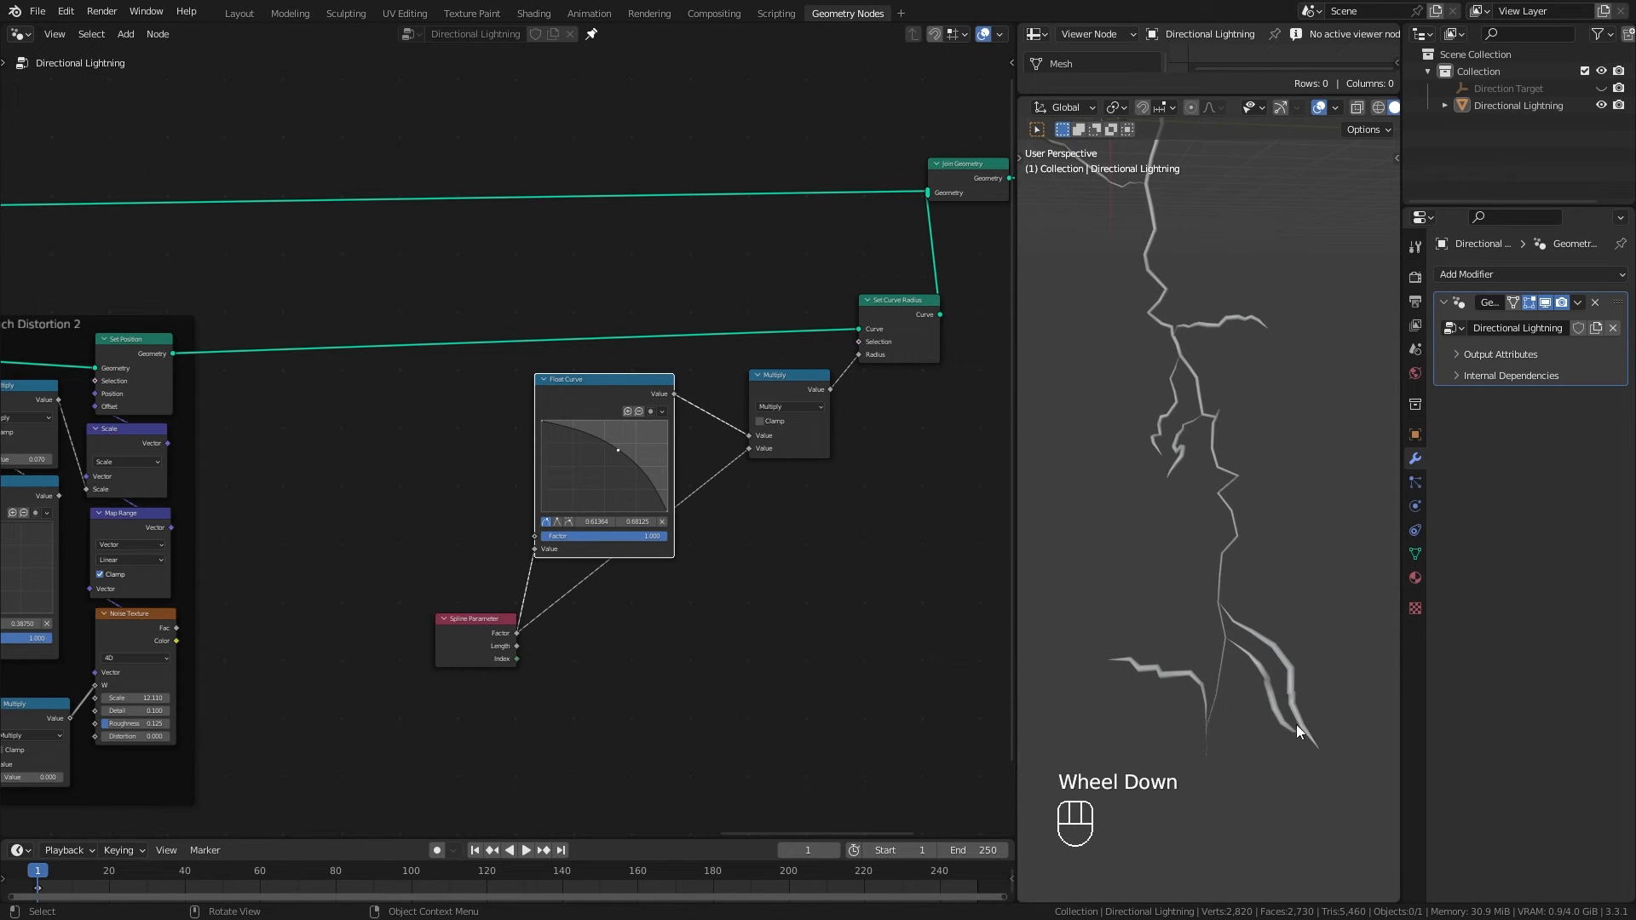
drag(484, 646, 483, 644)
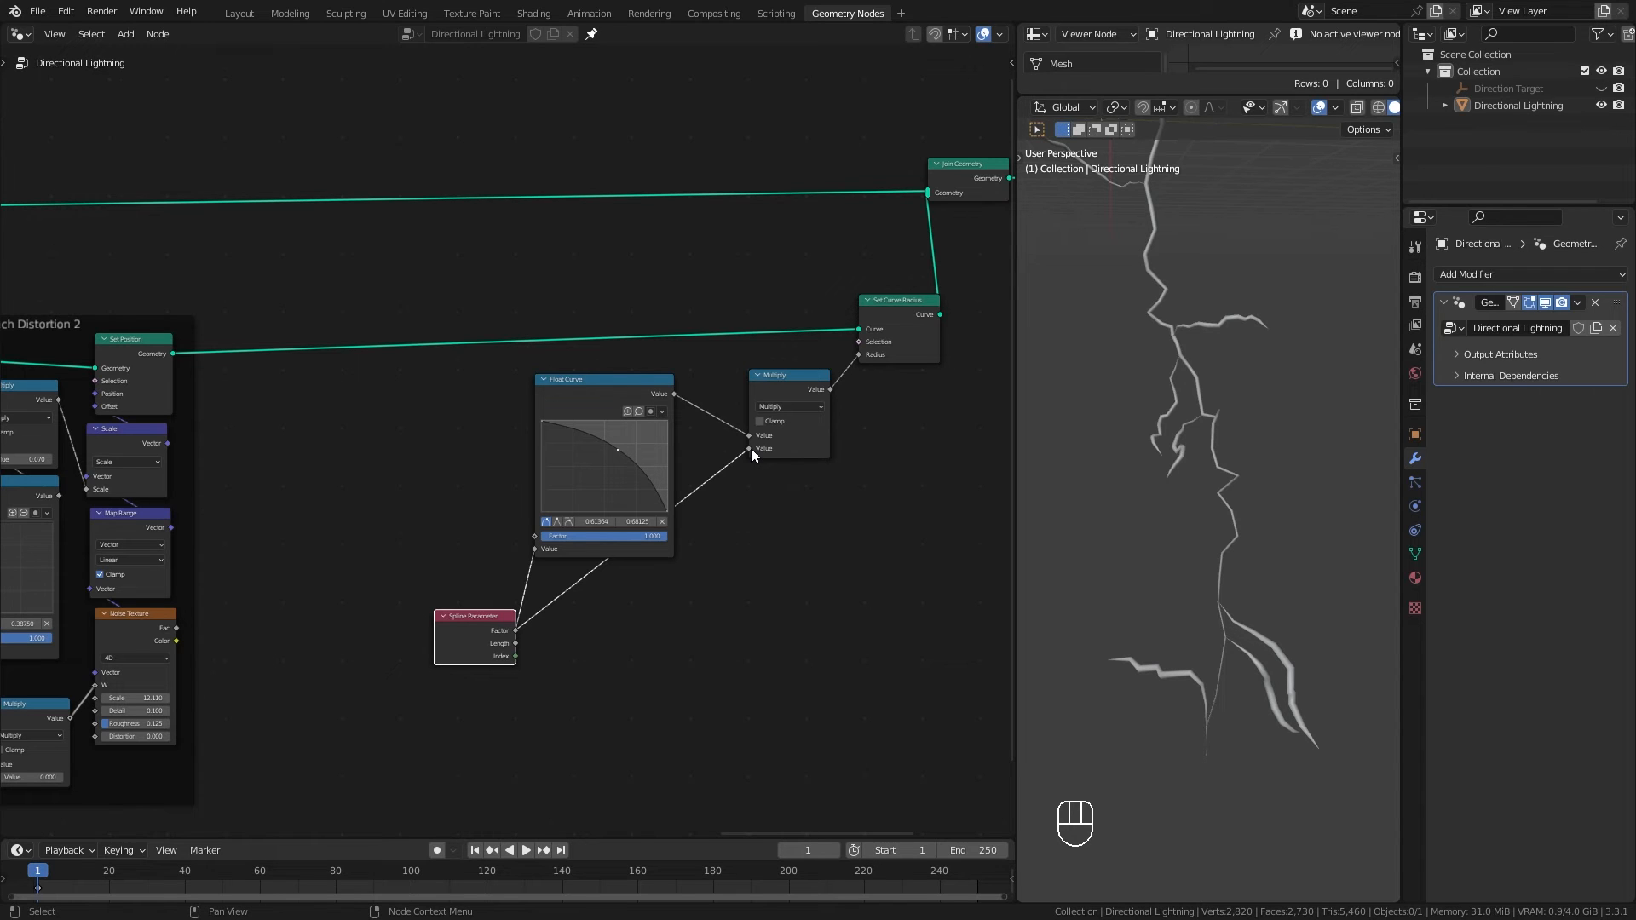
drag(750, 448, 516, 631)
click(589, 398)
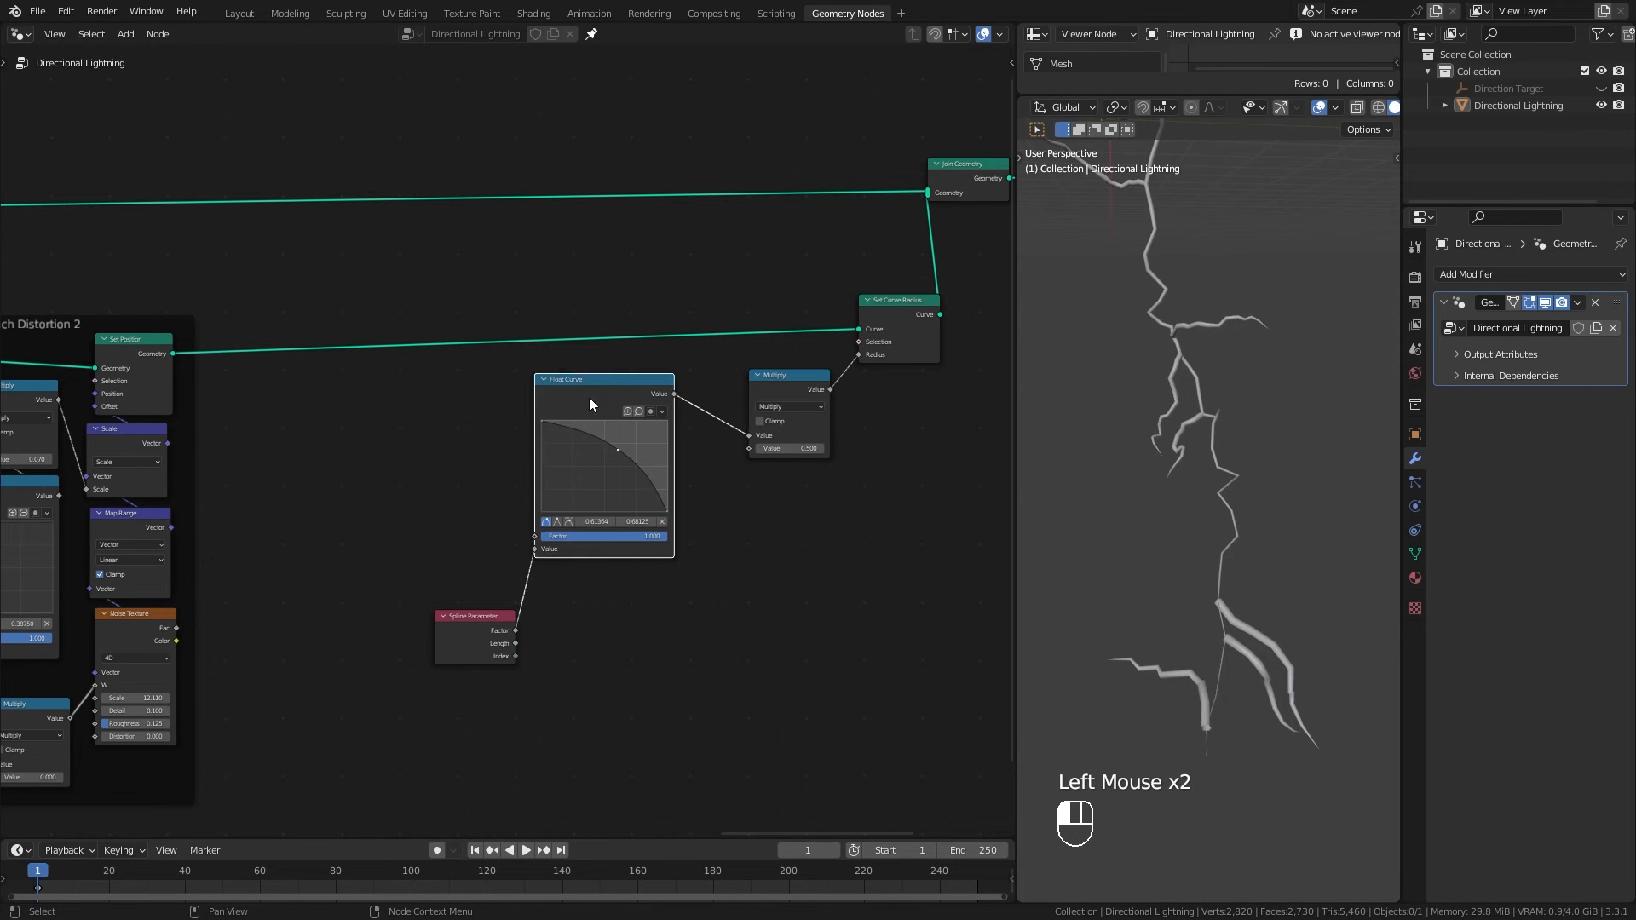
Step: Examine the main branch's Spline Parameter, Float Curve and Set Curve Radius nodes above the Branches Selection frame
scroll(587, 468, down, 3)
shift+middle_drag(329, 423, 537, 457)
scroll(760, 471, down, 3)
middle_drag(759, 471, 570, 466)
middle_drag(323, 460, 588, 465)
middle_drag(200, 458, 460, 471)
scroll(458, 460, up, 4)
drag(129, 139, 467, 403)
click(542, 416)
drag(133, 148, 471, 417)
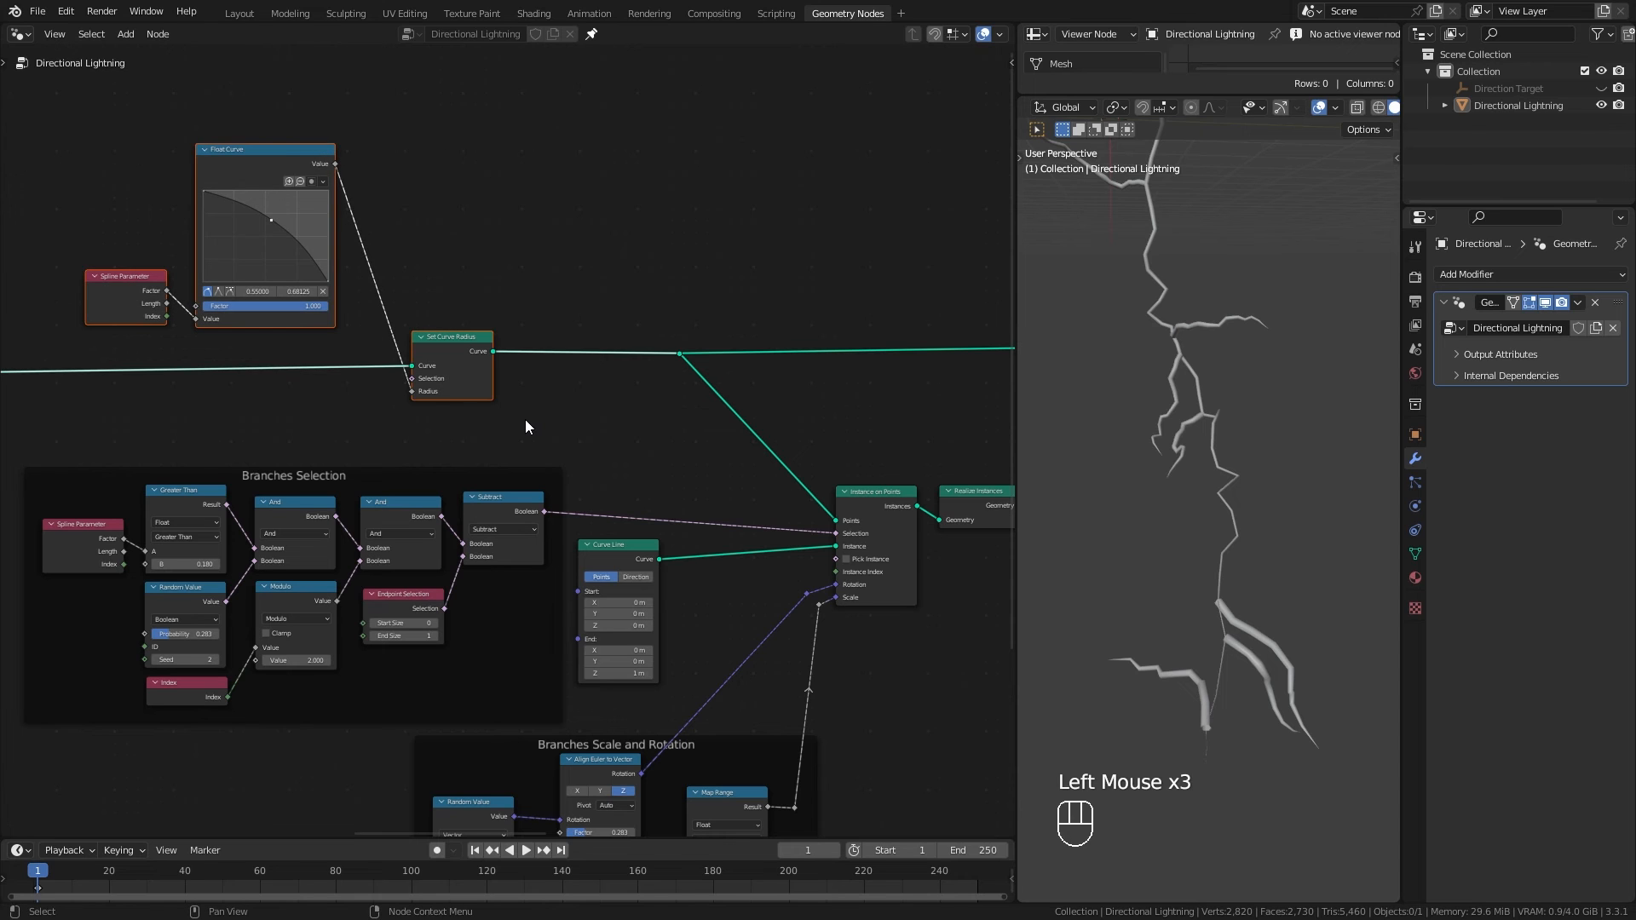
scroll(576, 419, up, 1)
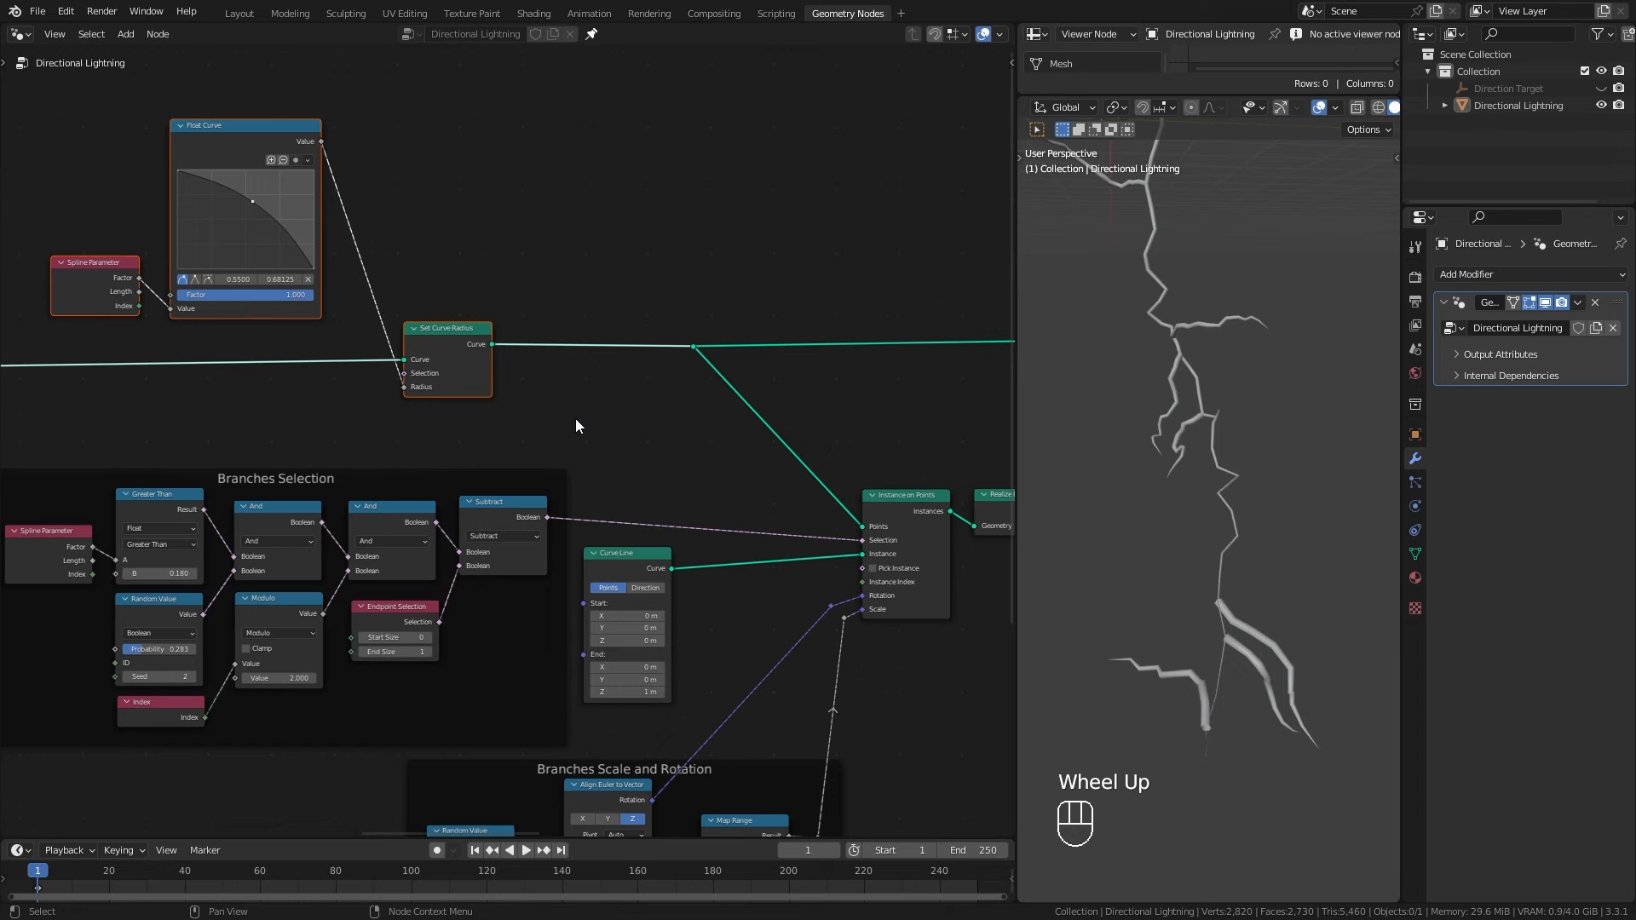
Step: Insert a Capture Attribute node after the main branch's Set Curve Radius and feed its Value from the main branch's Float Curve
scroll(575, 426, up, 1)
middle_drag(576, 427, 655, 504)
key(shift+a)
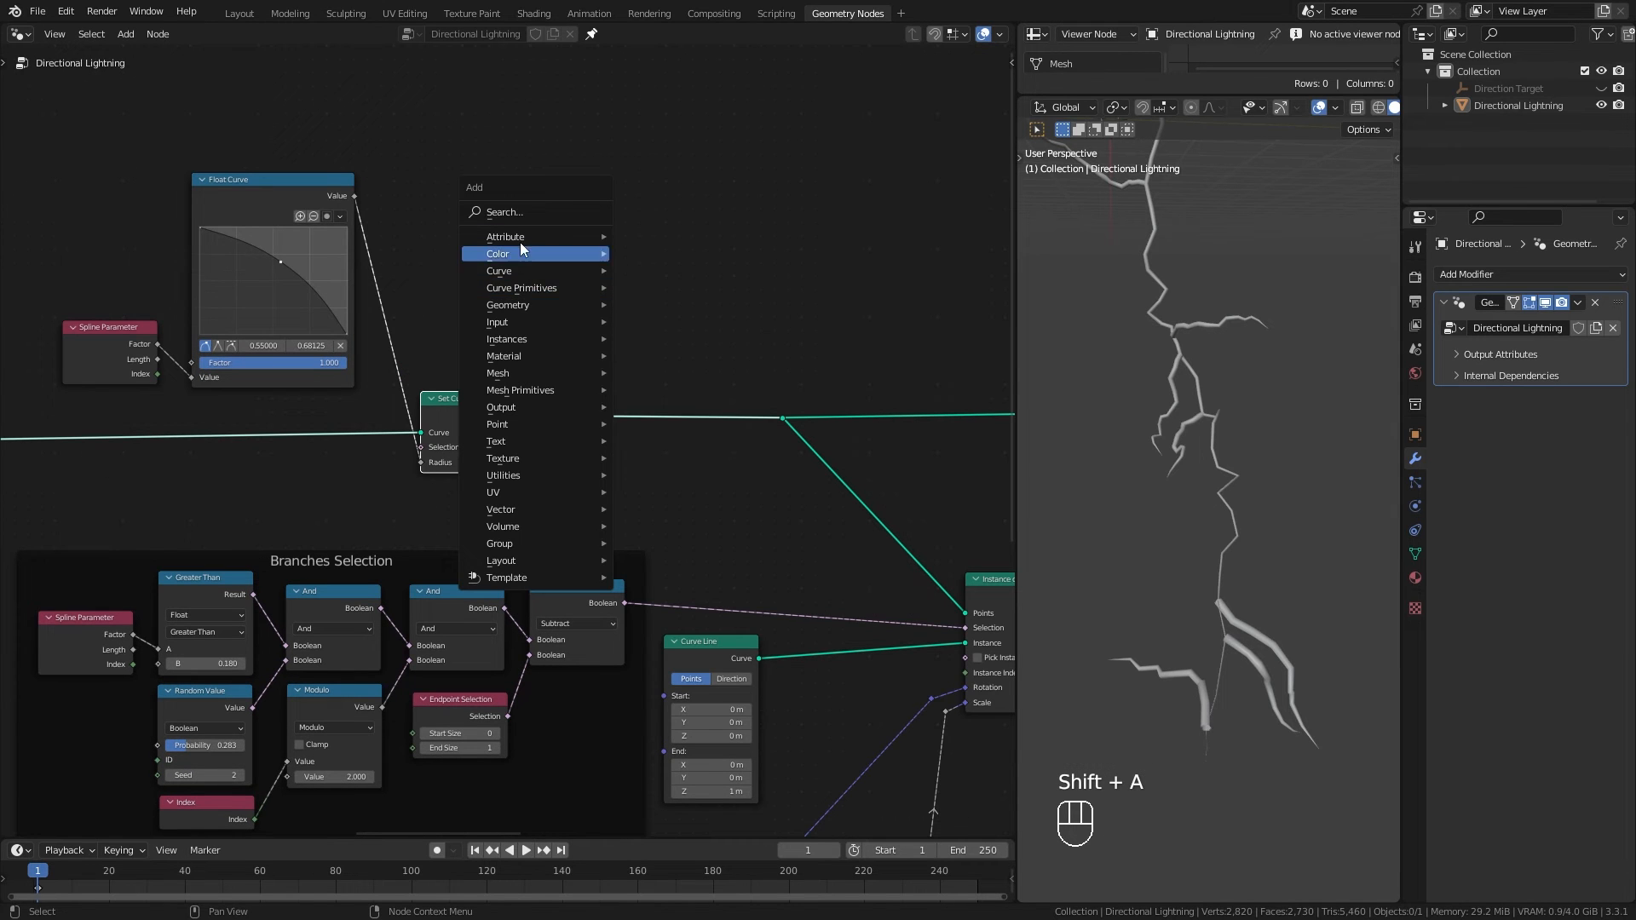
mouse_move(545, 237)
click(677, 252)
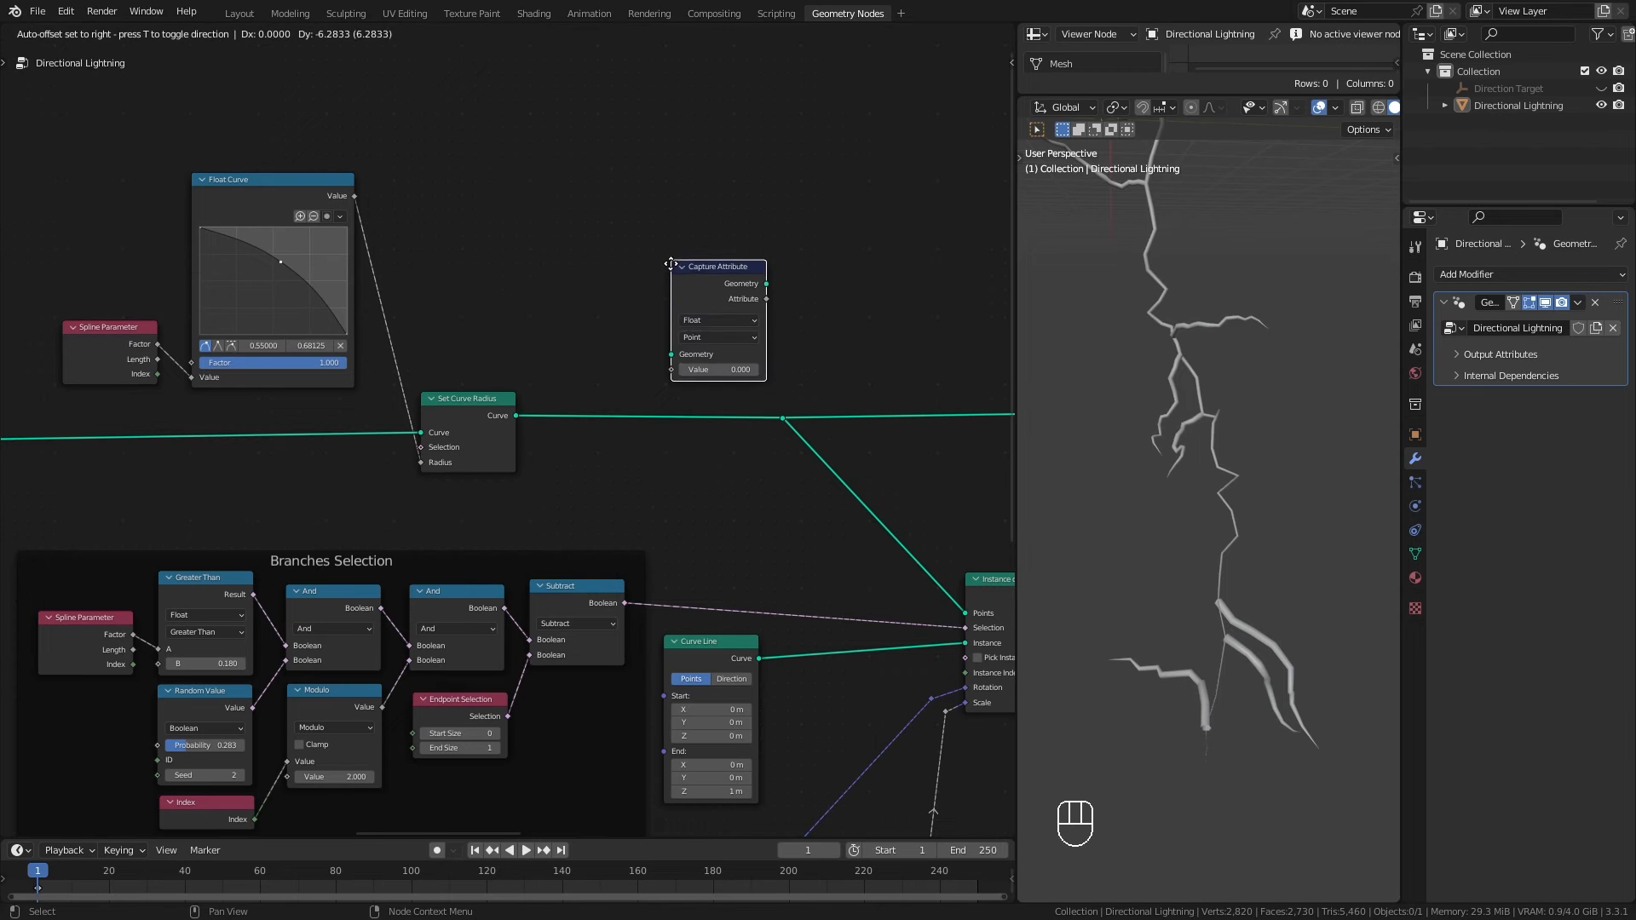
click(646, 341)
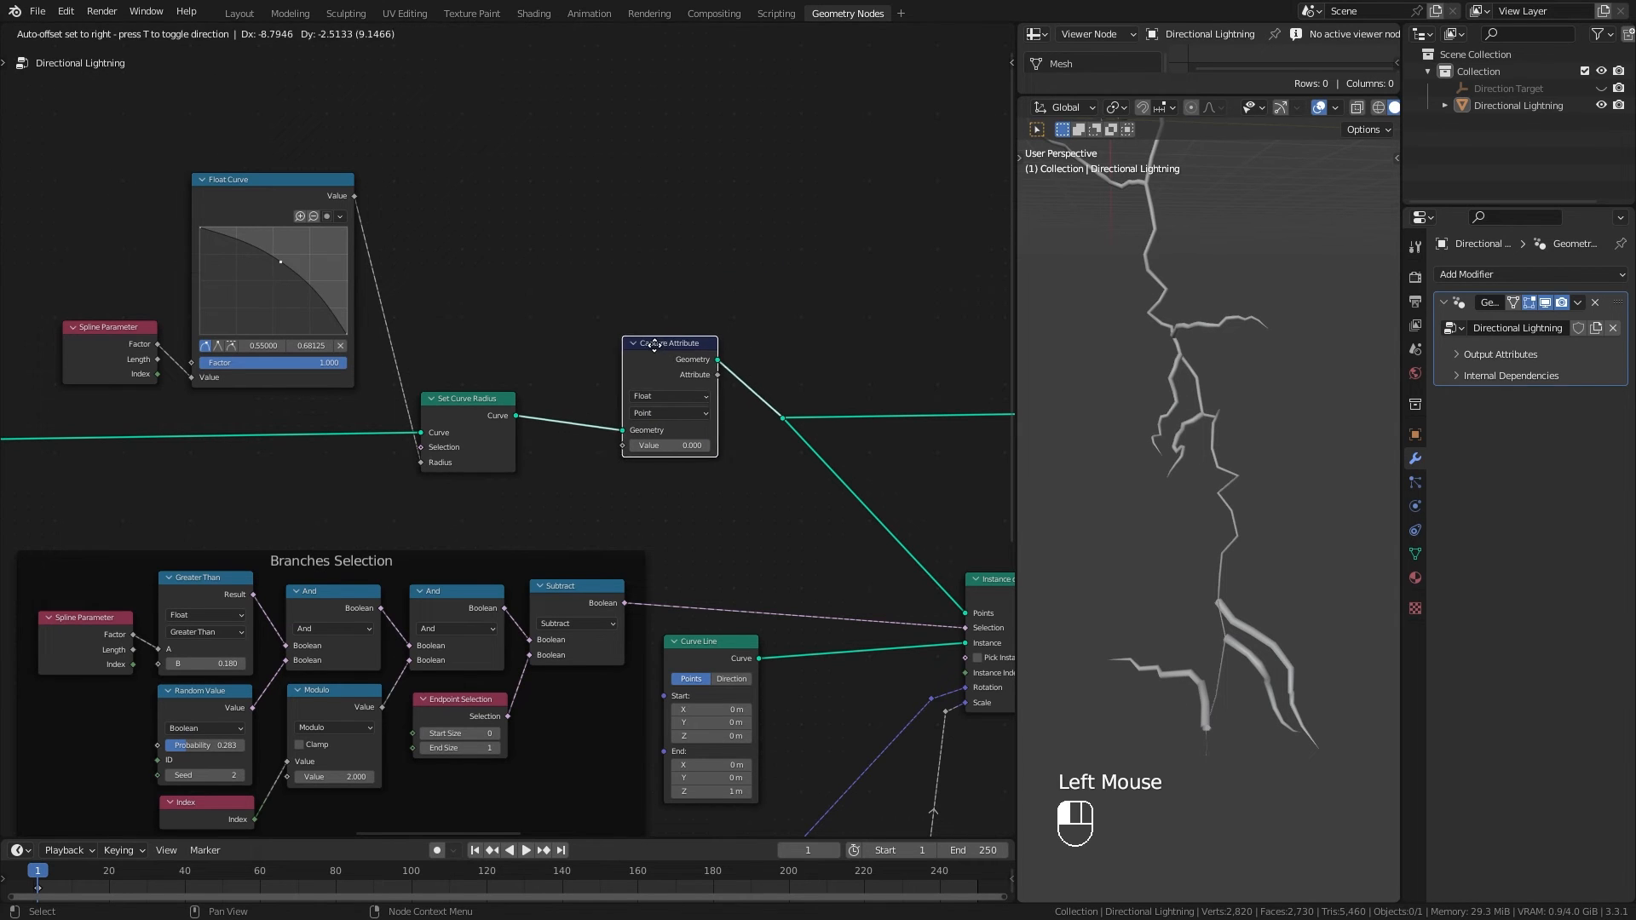
drag(355, 196, 621, 443)
Step: Link the captured Attribute to the second value of the Multiply node that drives the side branches' radius
middle_drag(621, 443, 479, 481)
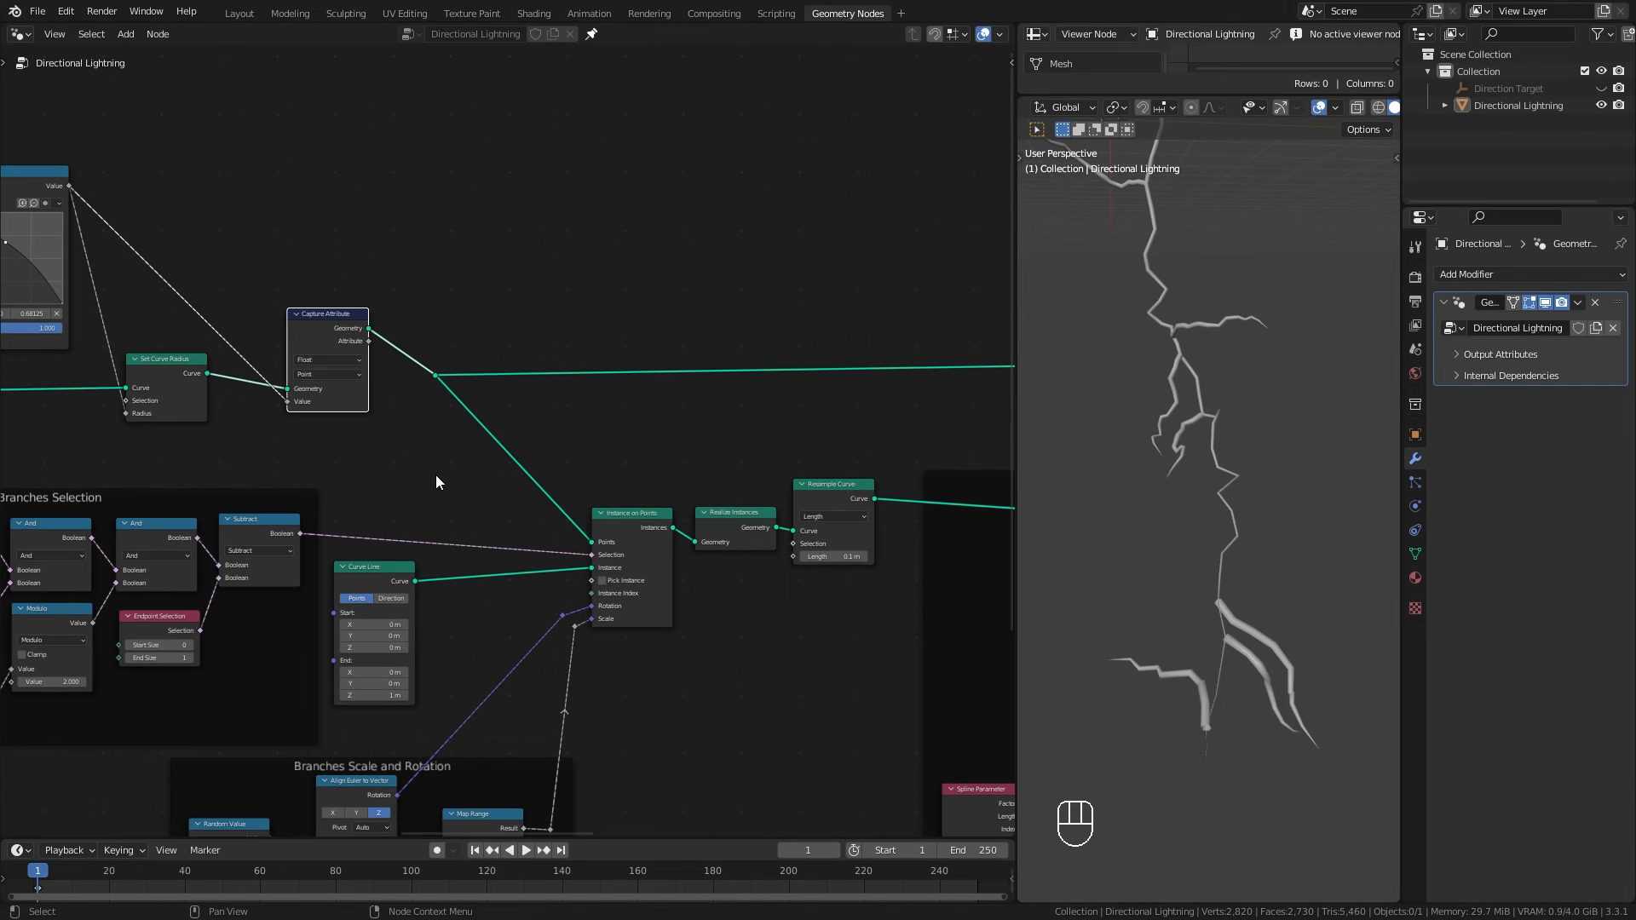
scroll(426, 471, down, 5)
middle_drag(433, 468, 193, 443)
scroll(194, 439, down, 2)
scroll(195, 443, down, 2)
middle_drag(324, 442, 172, 442)
drag(111, 386, 918, 492)
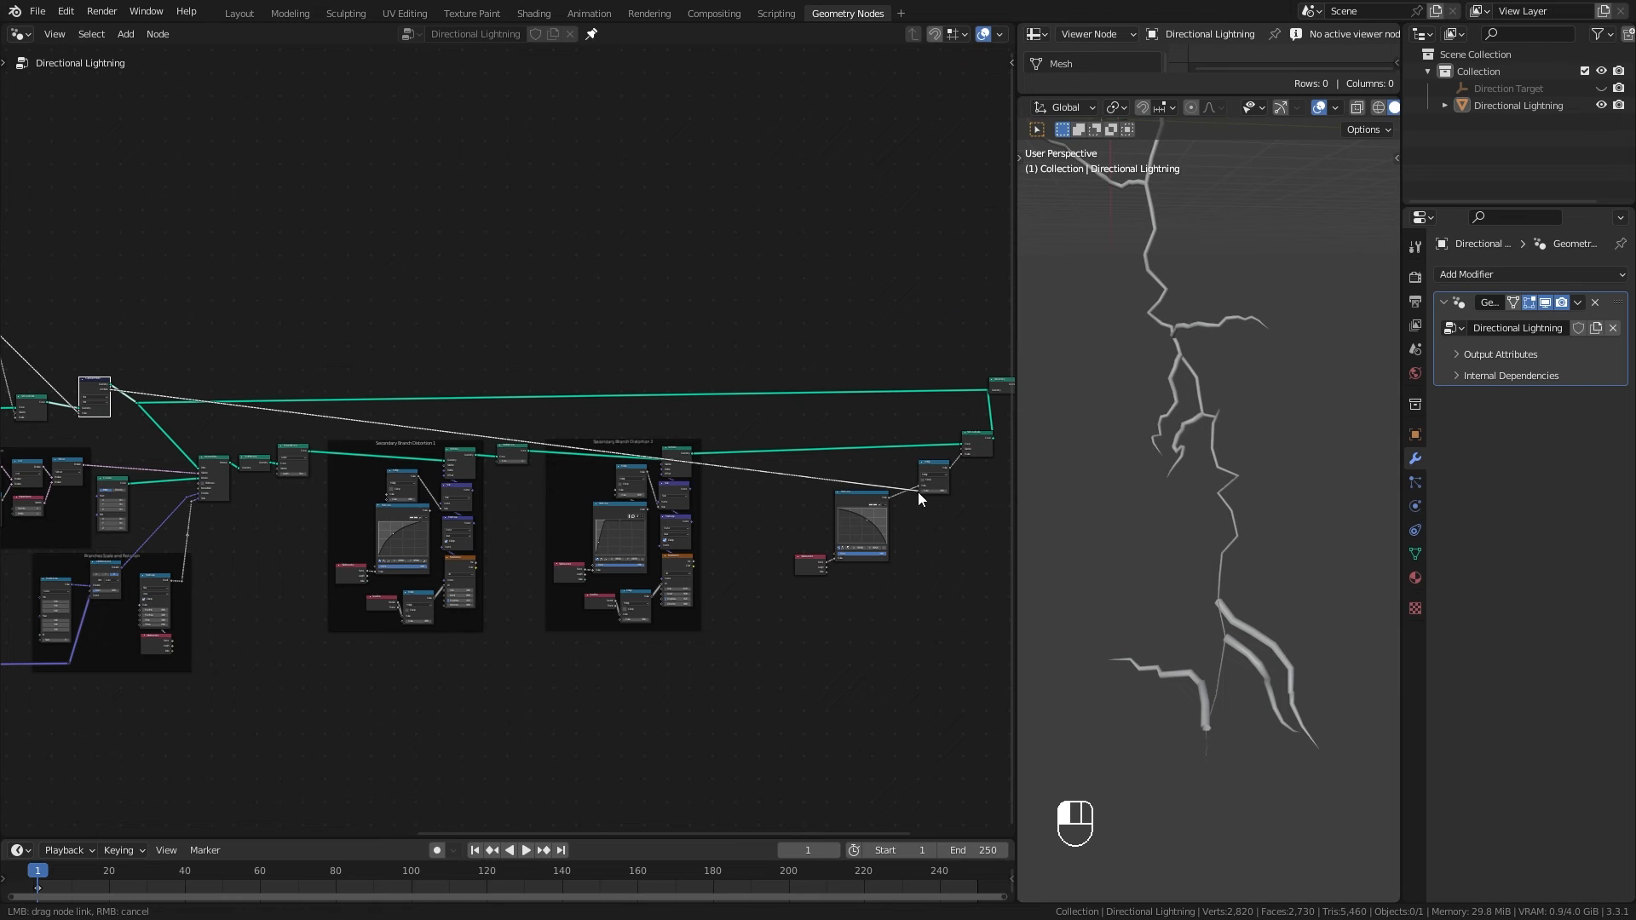
Step: Reposition the side branches' Float Curve and Spline Parameter nodes together beside the Multiply node
middle_drag(913, 498, 411, 467)
scroll(606, 588, up, 4)
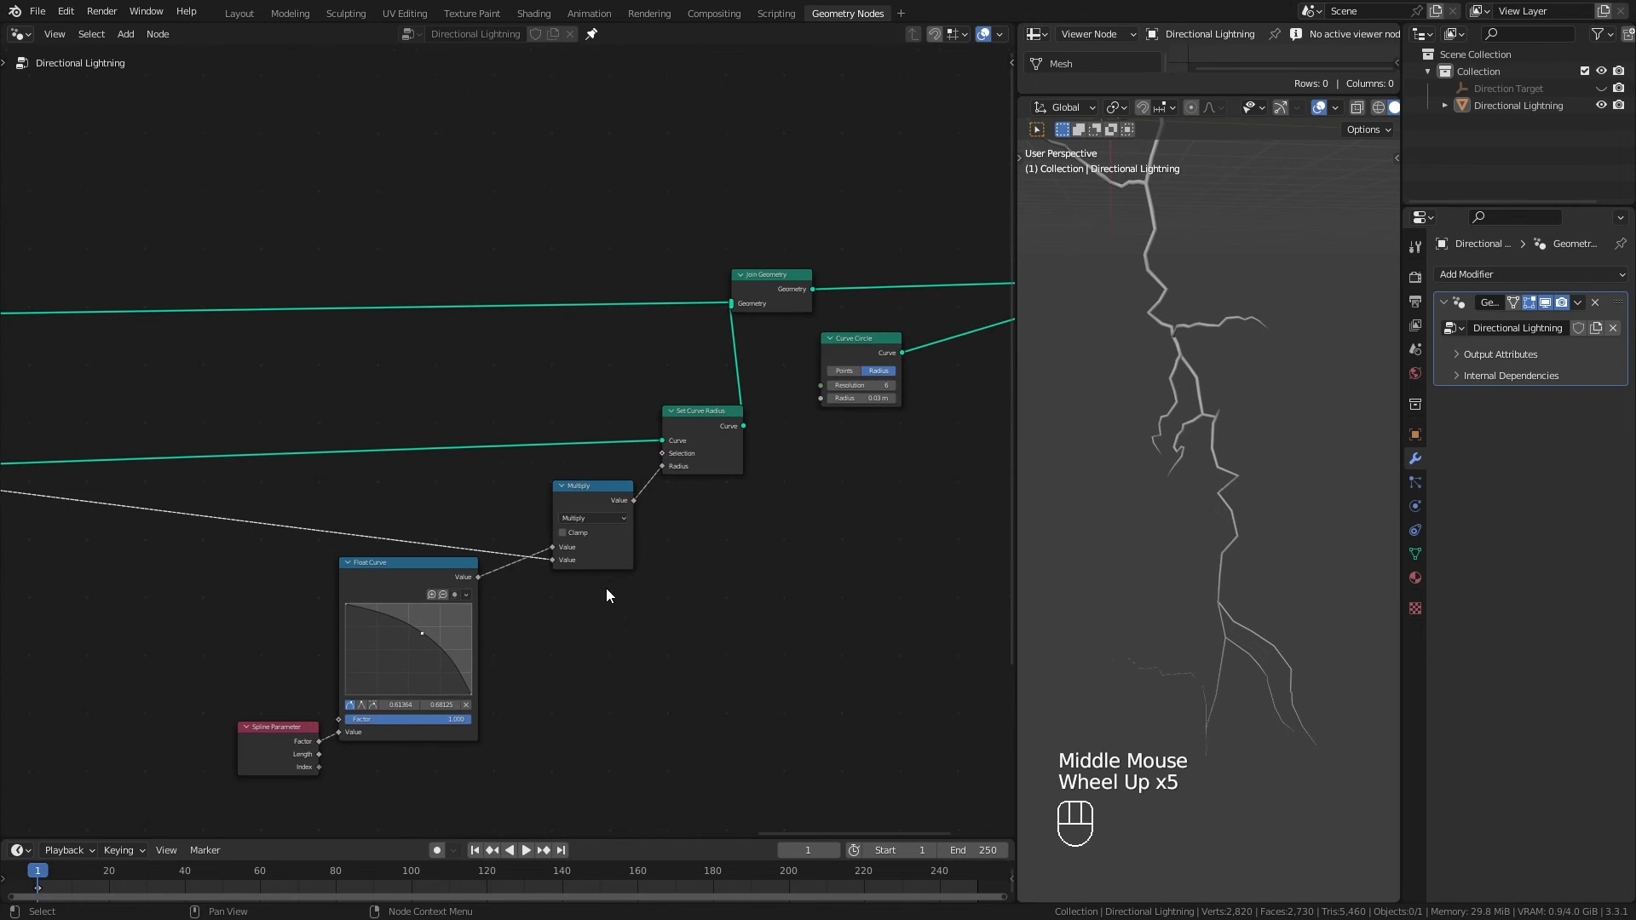
scroll(606, 588, up, 1)
middle_drag(606, 588, 816, 500)
drag(671, 711, 453, 530)
mouse_move(595, 500)
mouse_down()
mouse_move(664, 550)
mouse_move(792, 542)
mouse_move(601, 518)
mouse_up()
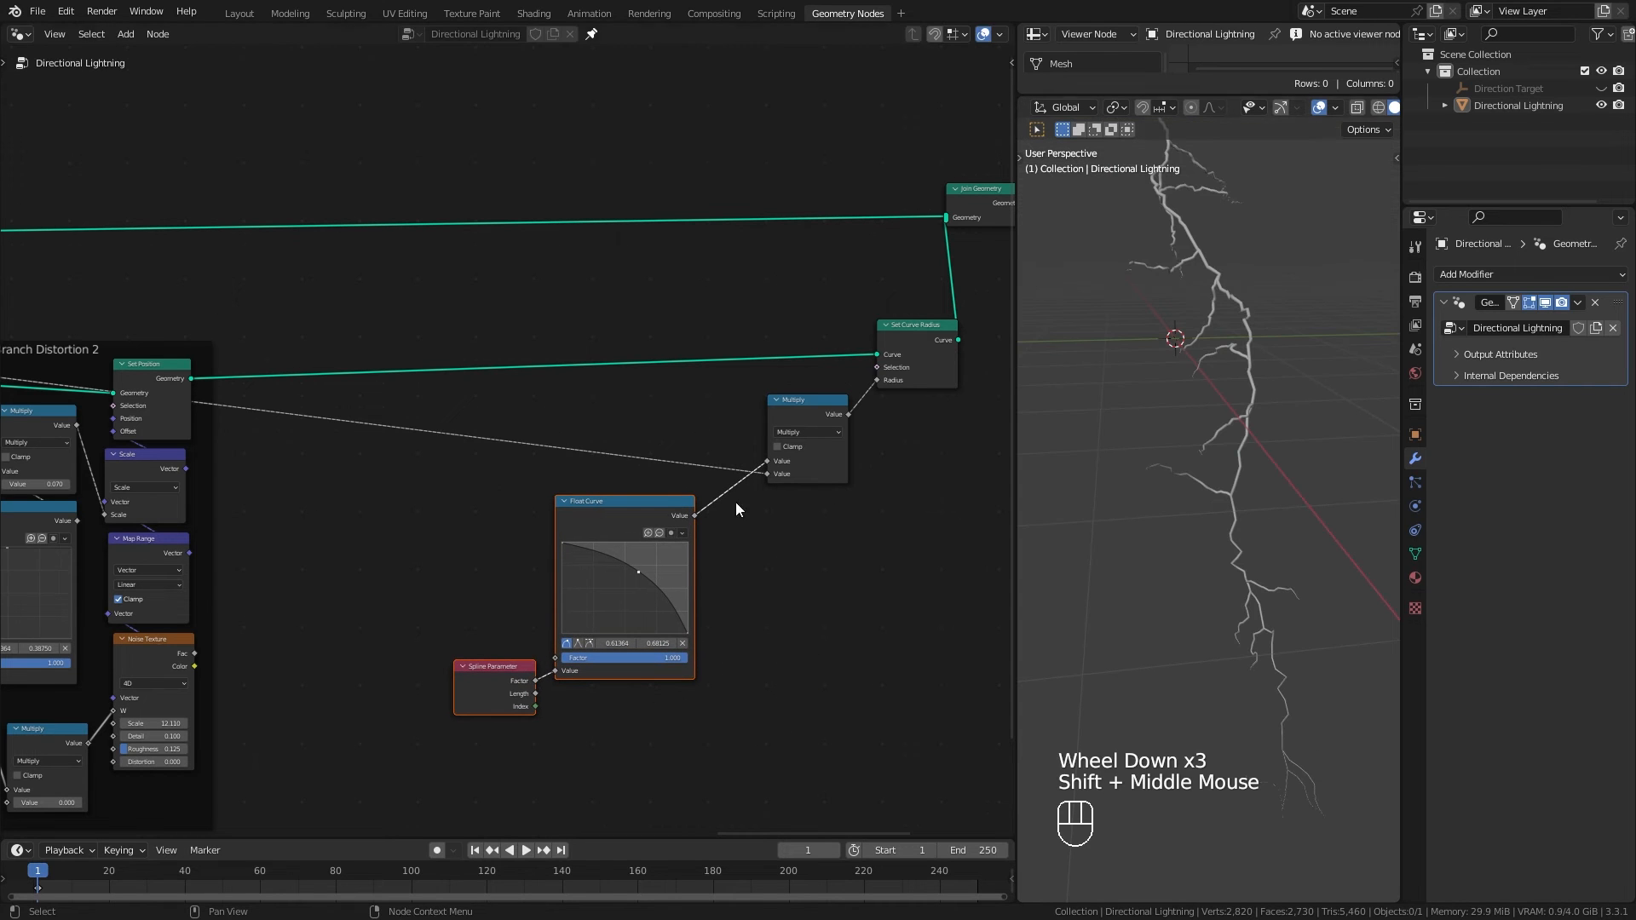
Step: Examine the Capture Attribute node and its links between the main branch's Set Curve Radius and the side-branch instancing
scroll(522, 509, down, 2)
shift+middle_drag(199, 431, 821, 537)
shift+middle_drag(318, 511, 717, 485)
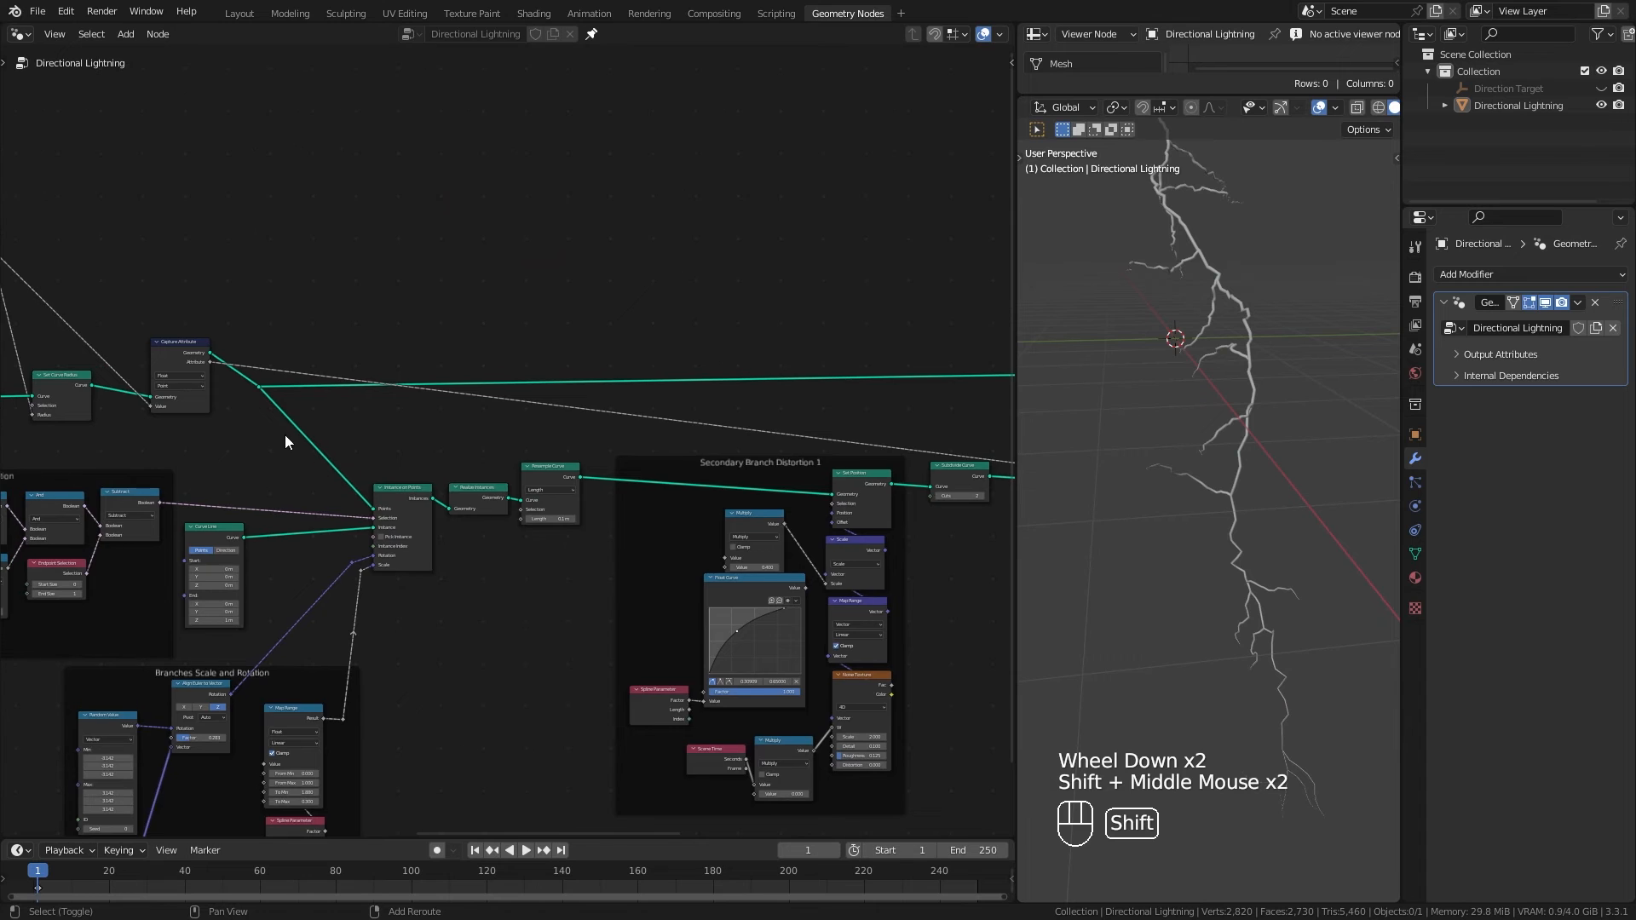
shift+middle_drag(286, 437, 612, 499)
shift+scroll(614, 520, up, 1)
scroll(616, 536, up, 3)
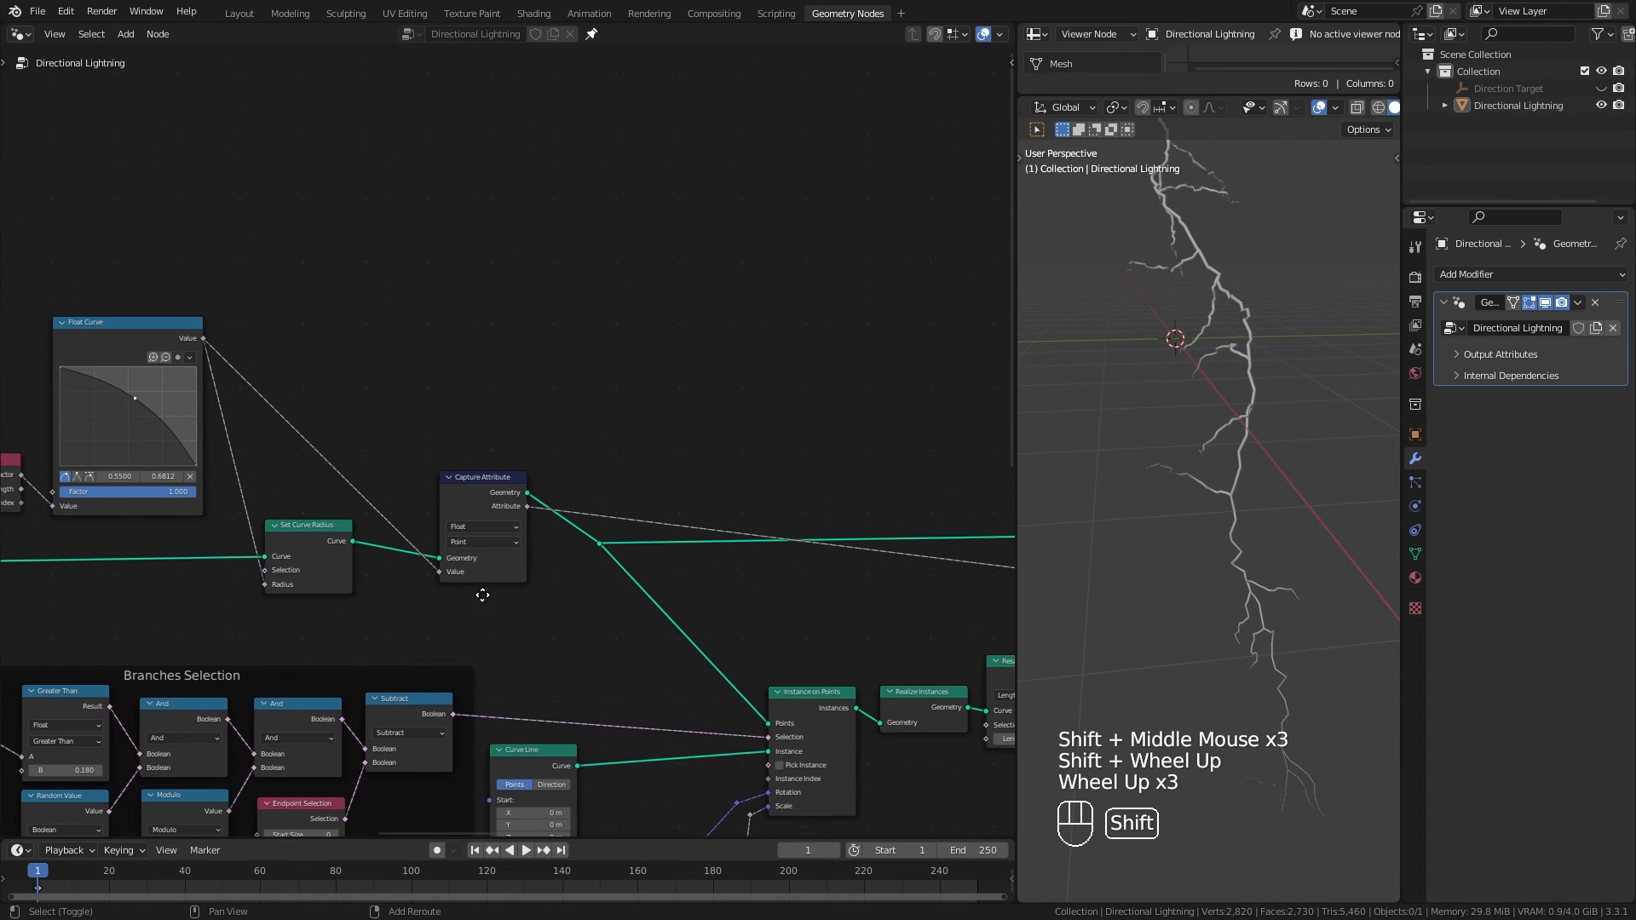
shift+middle_drag(478, 602, 510, 560)
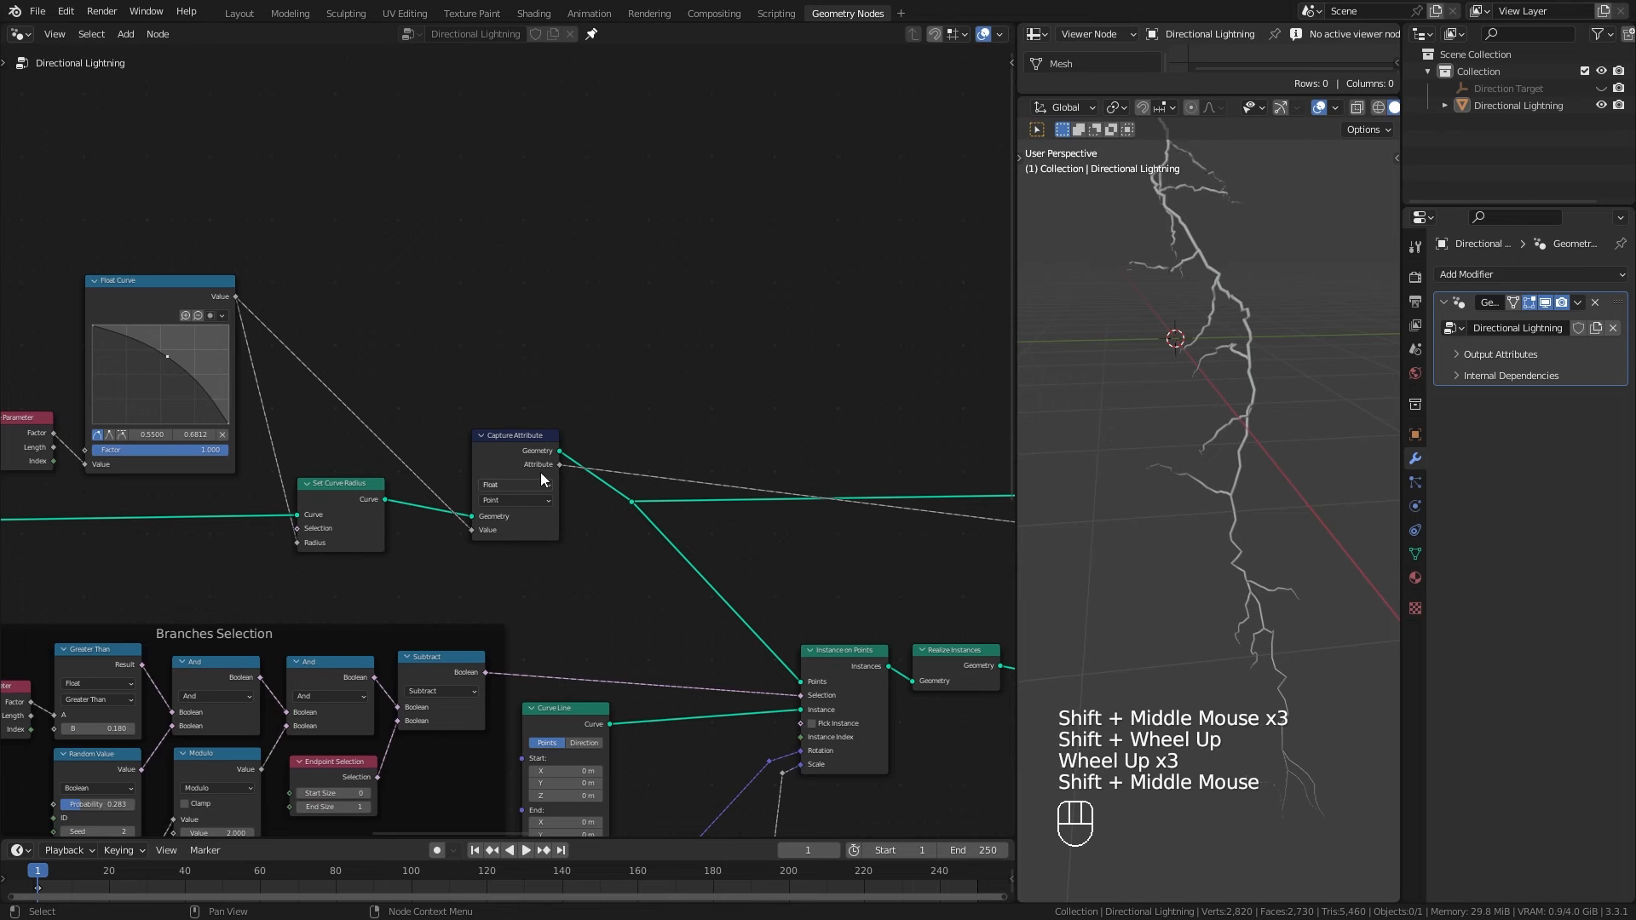
Step: Add a reroute to the captured Attribute link and place it above the geometry link, just past the Secondary Branch Distortion 2 frame
click(525, 442)
scroll(767, 460, down, 3)
shift+middle_drag(801, 462, 341, 405)
shift+right_drag(610, 440, 606, 483)
key(g)
click(832, 443)
scroll(832, 443, down, 1)
middle_drag(832, 443, 220, 369)
key(g)
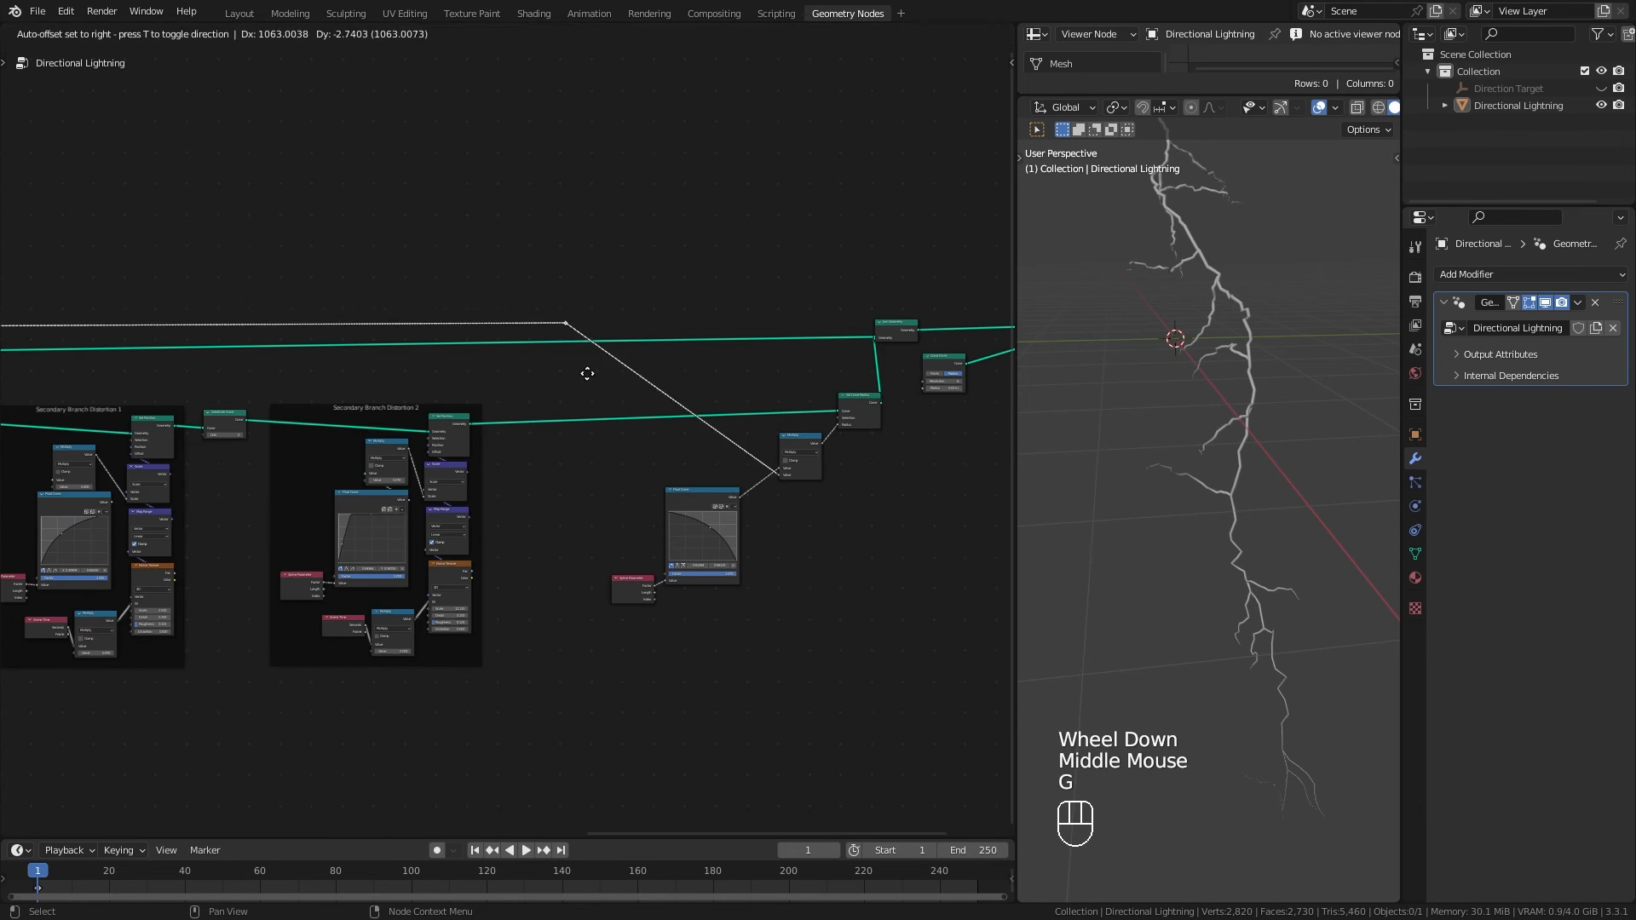
click(614, 376)
Step: Add a second reroute to the captured Attribute link, level with the second value of the side branches' Multiply node
scroll(776, 526, up, 2)
shift+middle_drag(776, 526, 737, 576)
shift+right_drag(712, 460, 692, 499)
key(g)
click(670, 533)
Step: Move the side branches' Set Curve Radius node directly above its Multiply node
scroll(785, 567, down, 4)
scroll(786, 562, up, 2)
drag(796, 420, 733, 420)
middle_drag(750, 667, 711, 666)
scroll(1180, 544, down, 2)
shift+middle_drag(1180, 544, 1182, 597)
mouse_move(1181, 596)
middle_down()
mouse_move(1172, 551)
mouse_move(1161, 590)
middle_up()
scroll(511, 443, up, 2)
Step: Group the side branches' Set Curve Radius, Multiply, Float Curve and Spline Parameter nodes in a frame labelled "Secondary Branch Radius"
drag(791, 714, 493, 407)
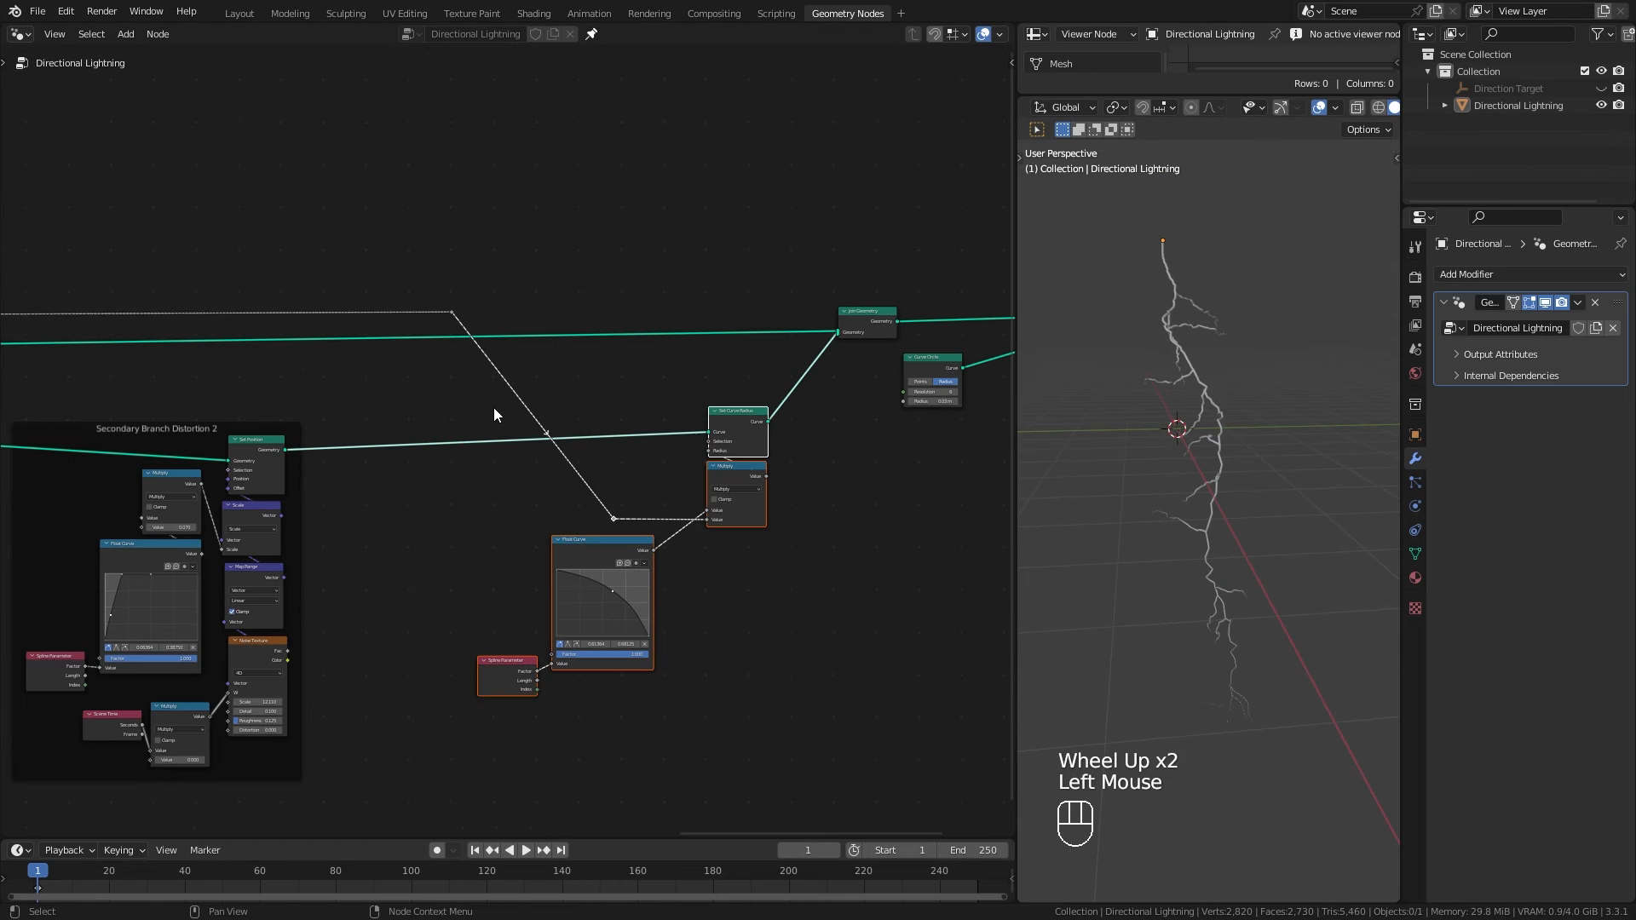
key(shift+p)
key(F2)
text(Secon)
text(Radius)
key(Return)
Step: Group the main branch's Spline Parameter, Float Curve and Set Curve Radius nodes in a frame labelled "Main Branch Radius"
scroll(495, 441, down, 2)
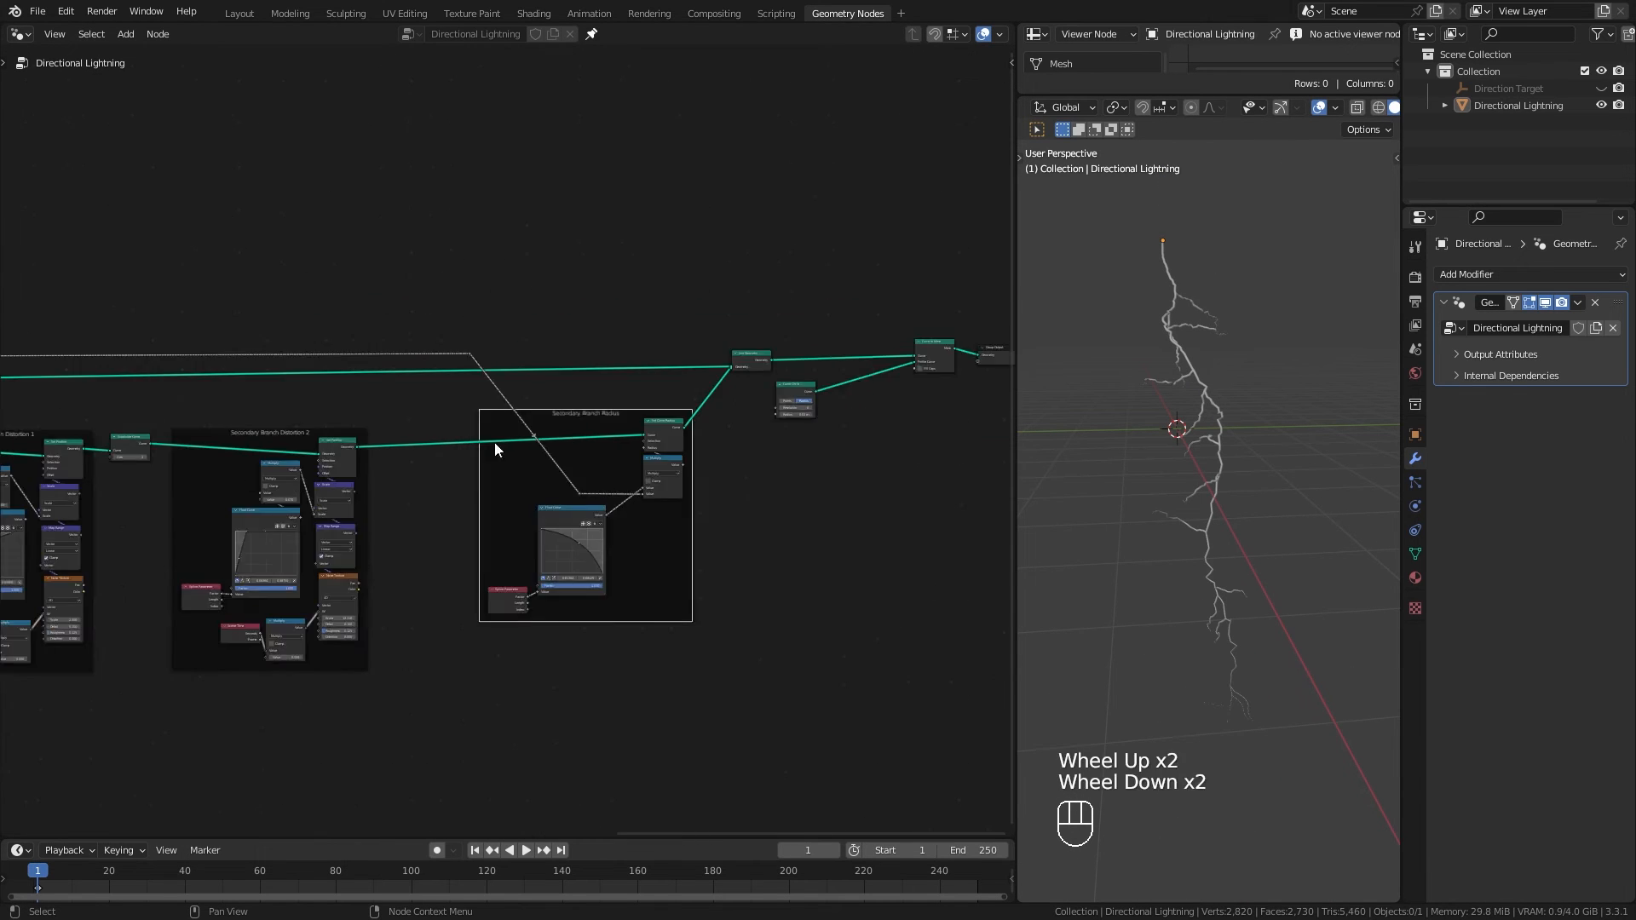
drag(289, 225, 505, 396)
shift+click(581, 426)
key(ctrl+j)
key(F2)
text(Main Branch Rad)
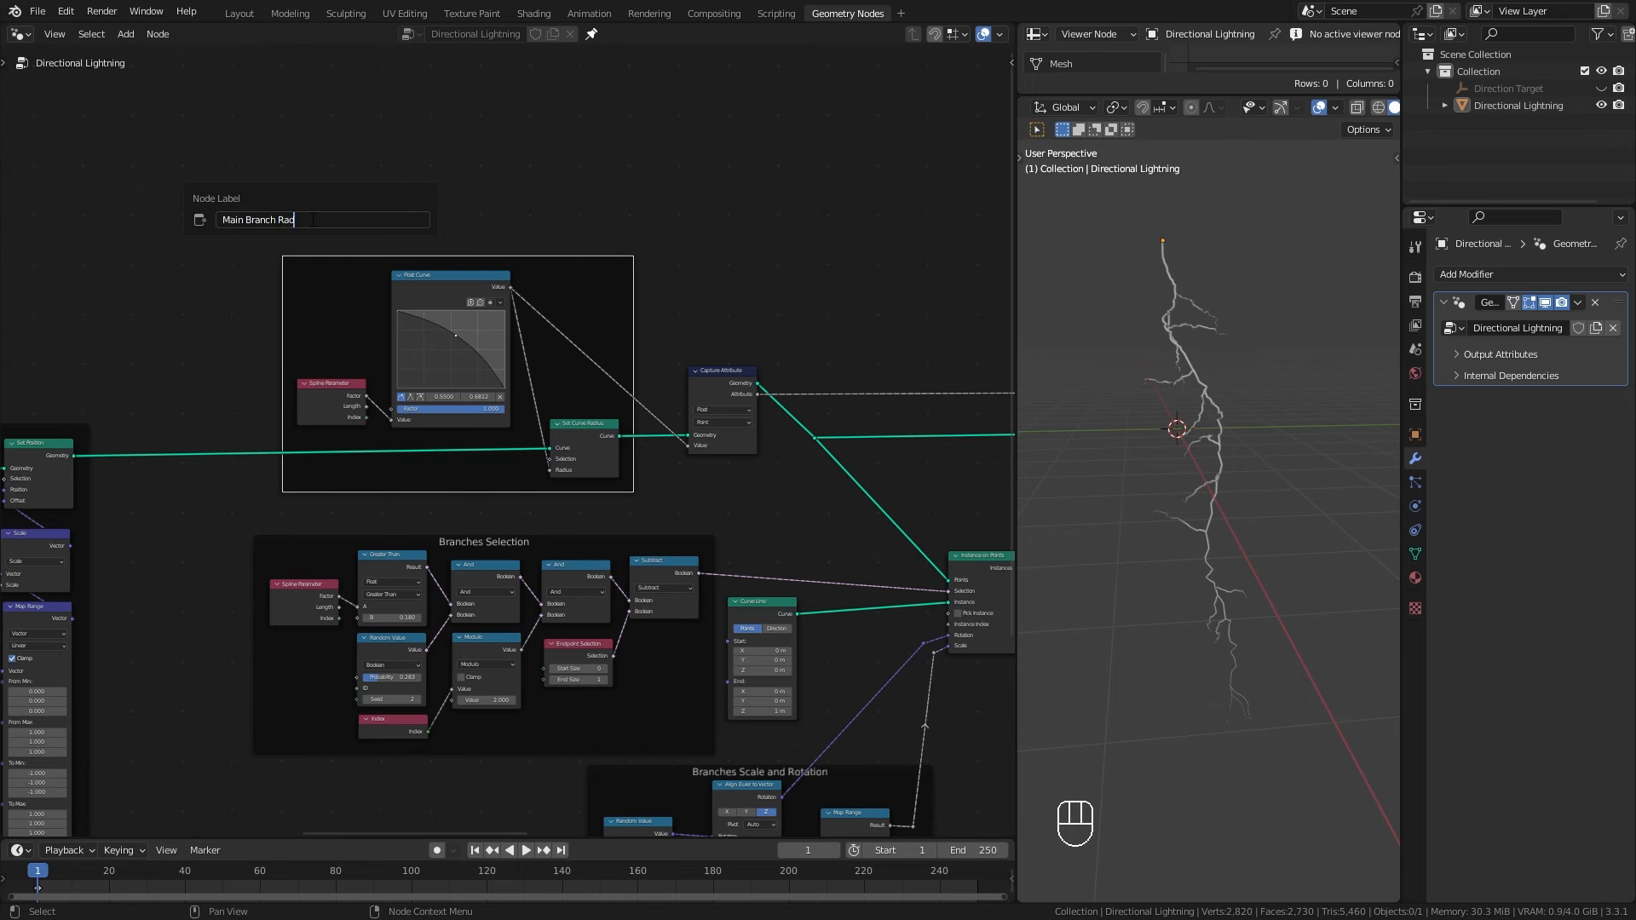
text(ius)
key(Return)
Step: Shift the Secondary Branch Radius frame closer to Secondary Branch Distortion 2 and move the Curve to Mesh and Curve Circle nodes farther from Join Geometry
middle_drag(566, 358, 474, 339)
click(623, 375)
scroll(646, 416, down, 4)
middle_drag(980, 449, 868, 416)
scroll(868, 416, up, 8)
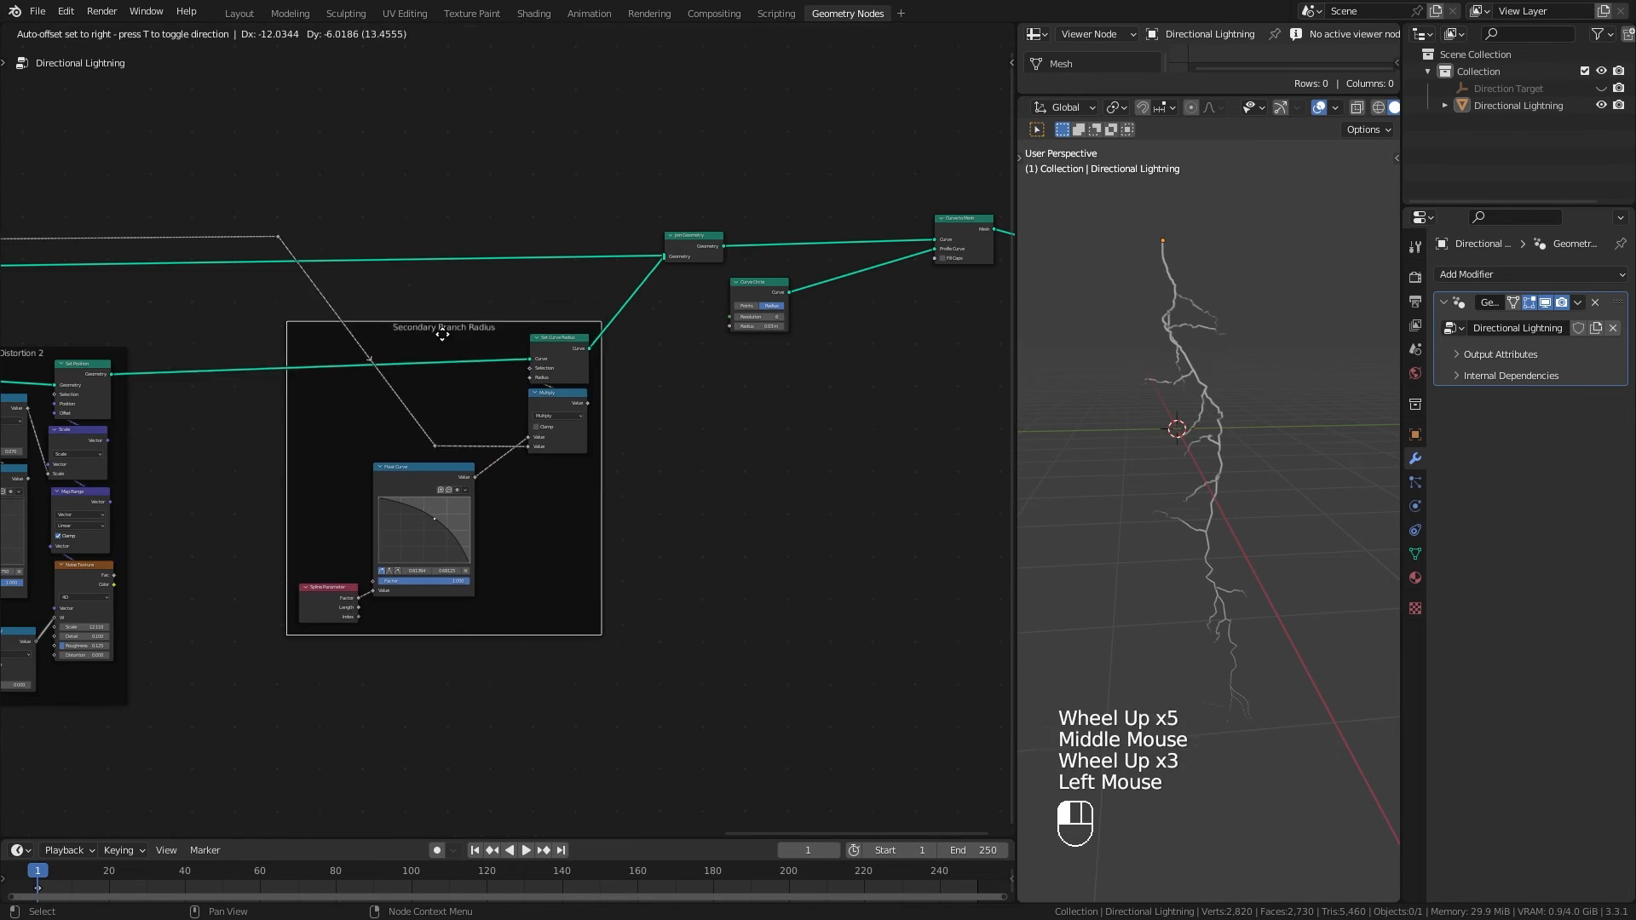
drag(458, 330, 407, 353)
middle_drag(758, 279, 565, 333)
drag(565, 332, 772, 338)
shift+middle_drag(1170, 341, 1181, 410)
middle_drag(1160, 413, 1245, 559)
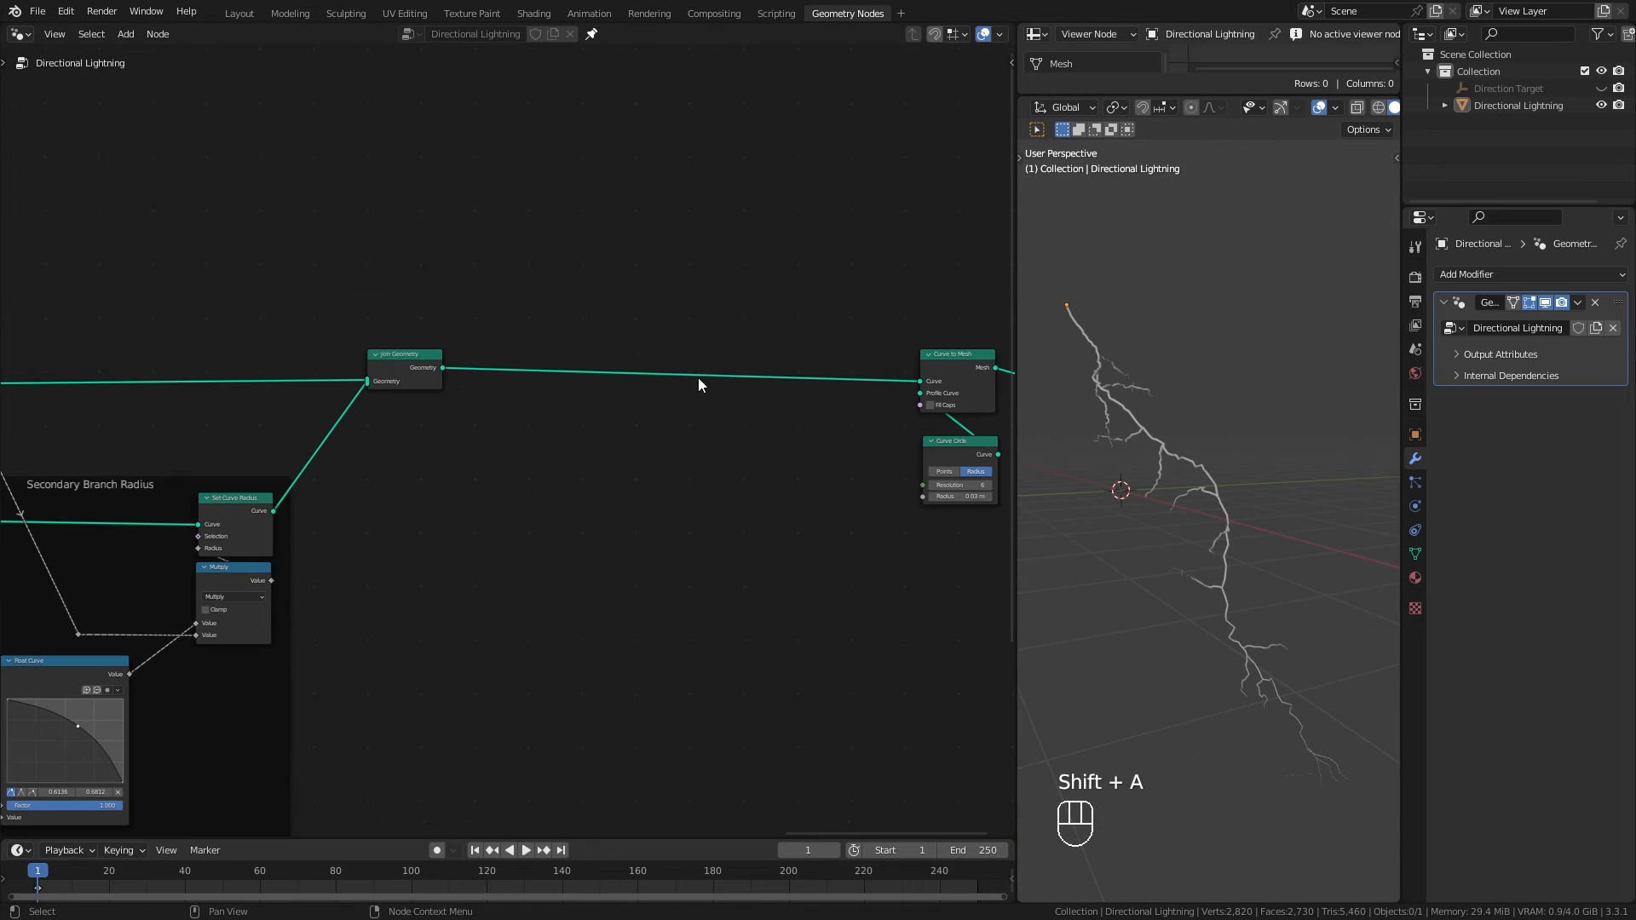
Step: Insert a Trim Curve node between Join Geometry and Curve to Mesh
key(shift+a)
mouse_move(560, 270)
click(728, 380)
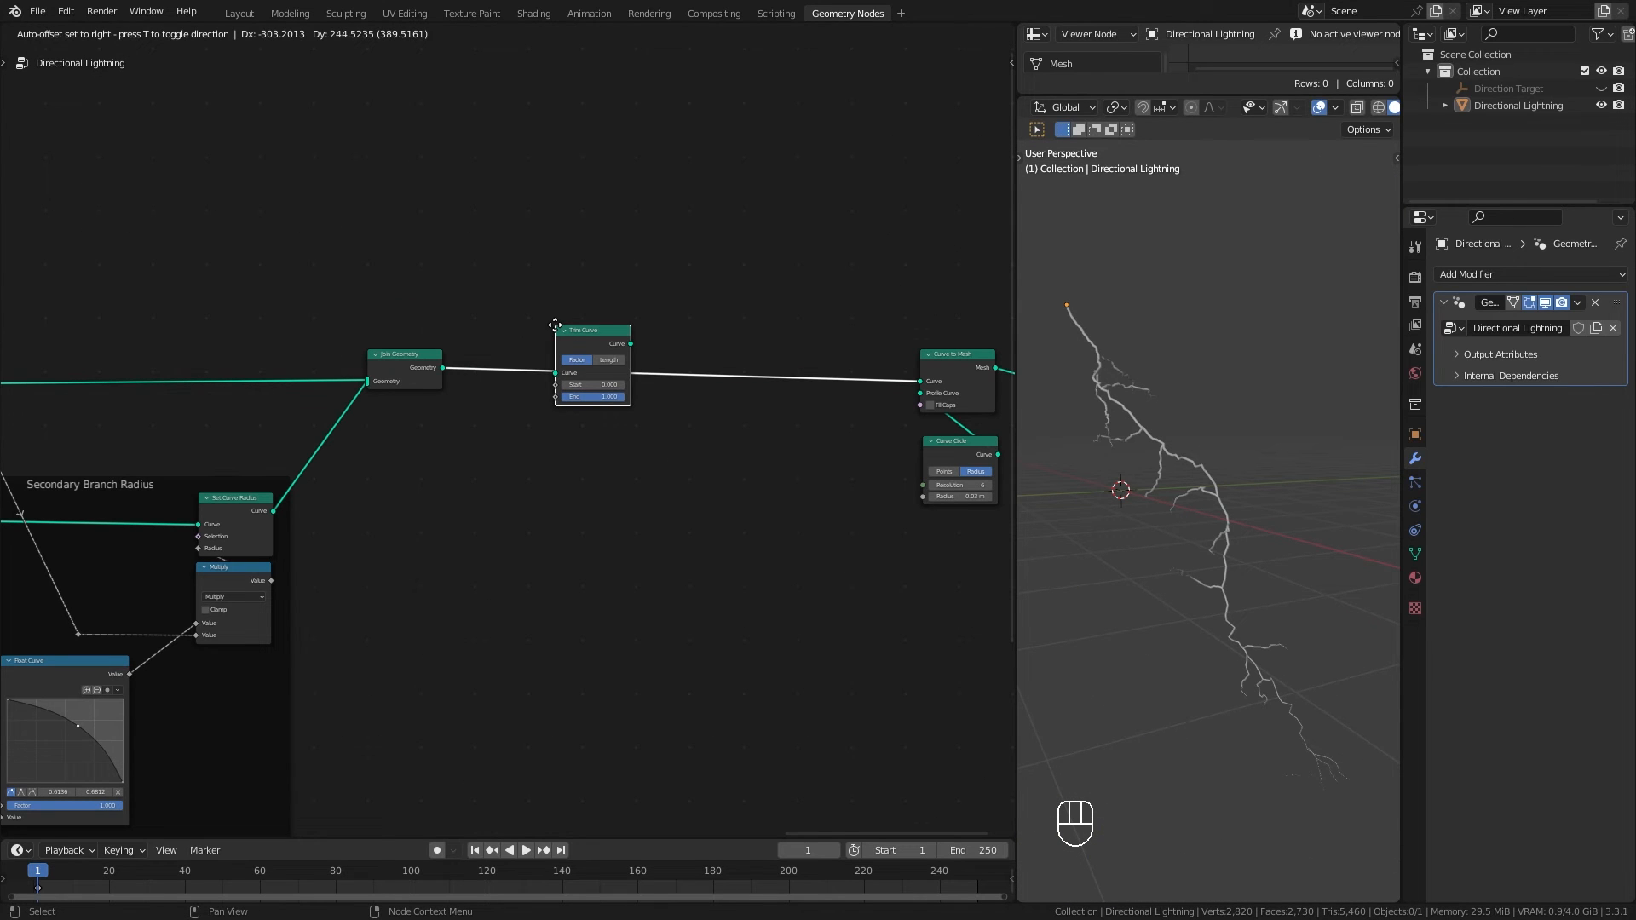
click(547, 326)
drag(575, 331, 550, 329)
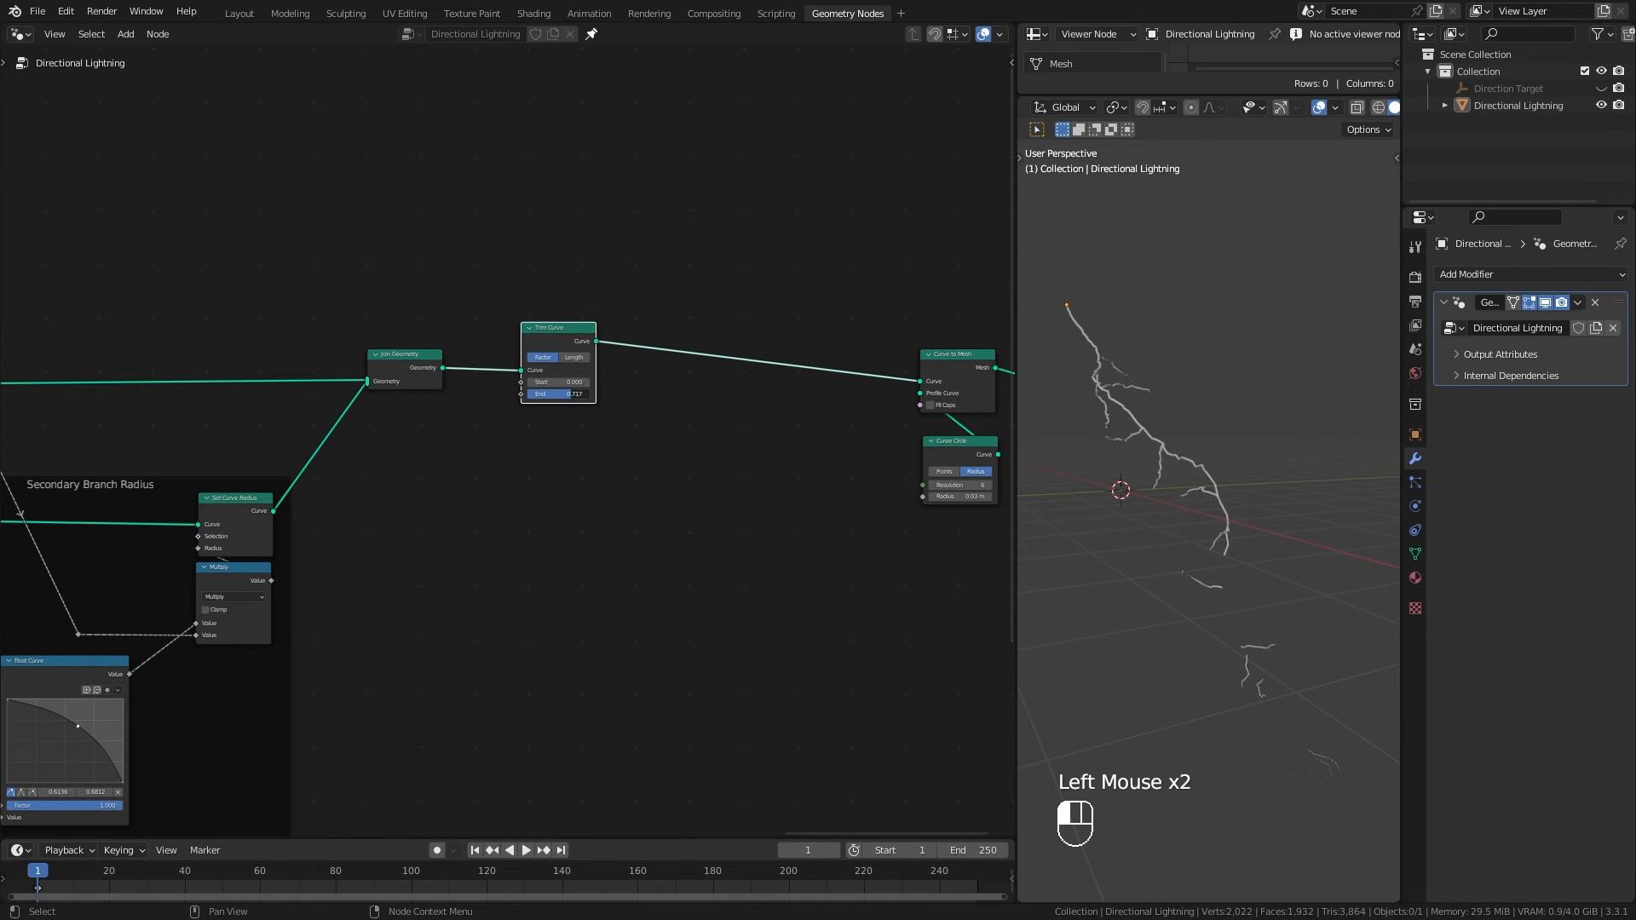
Step: Lower the Trim Curve node's End factor to about 0.46 and inspect the trimmed bolt and side branches in the viewport
mouse_move(560, 394)
mouse_down()
mouse_move(536, 394)
mouse_move(568, 394)
mouse_up()
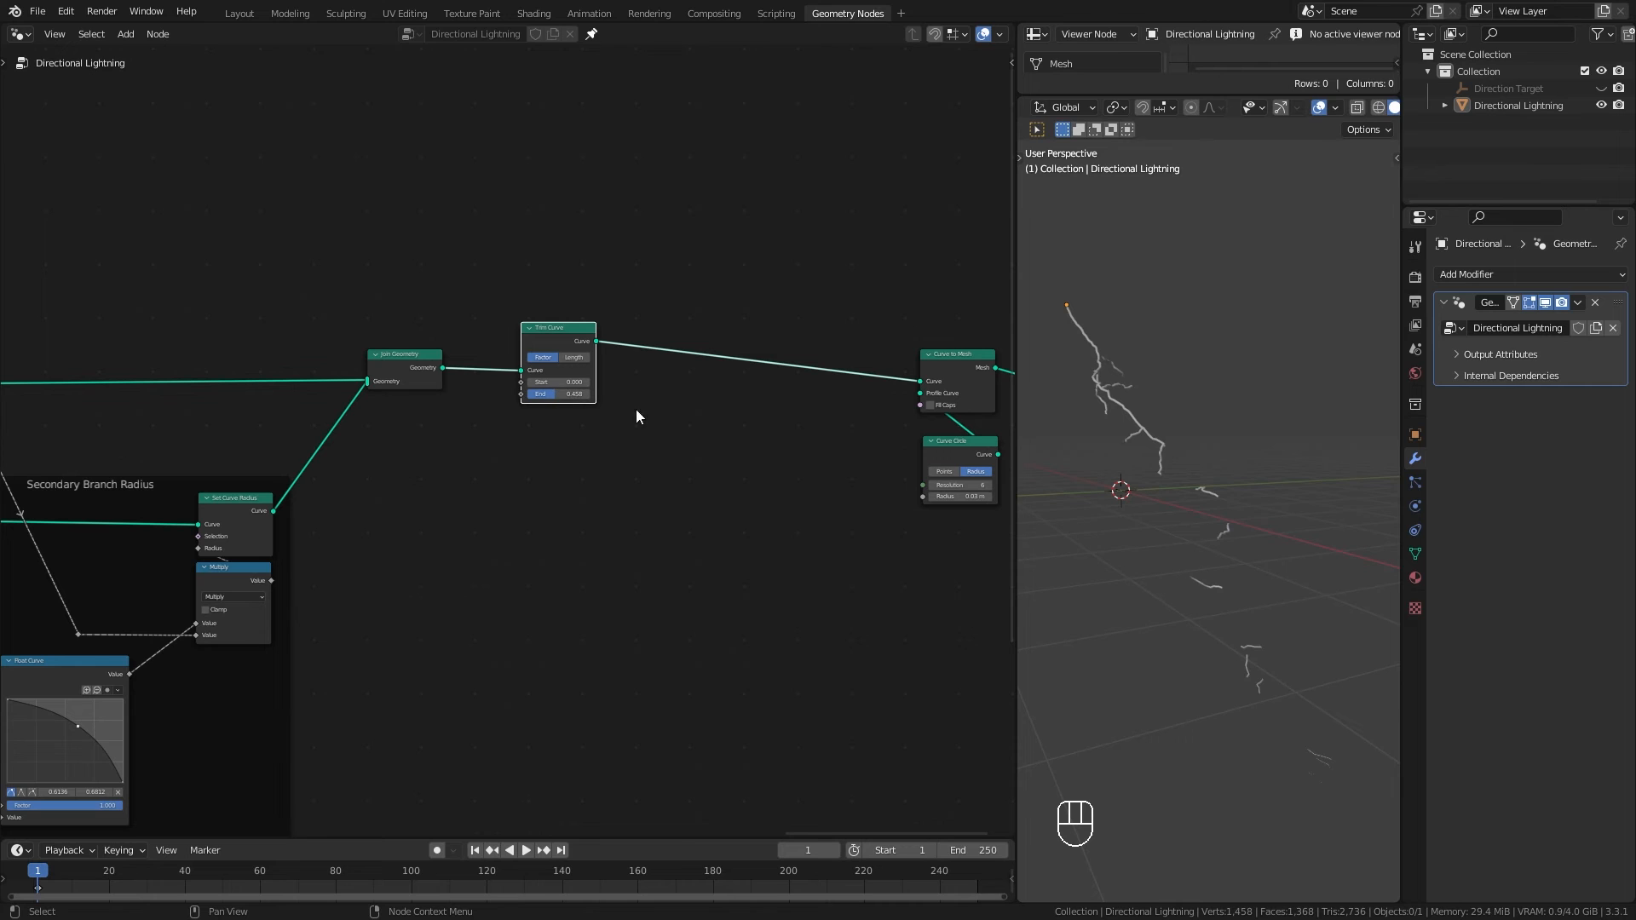
scroll(1230, 550, up, 1)
shift+middle_drag(1147, 551, 1143, 515)
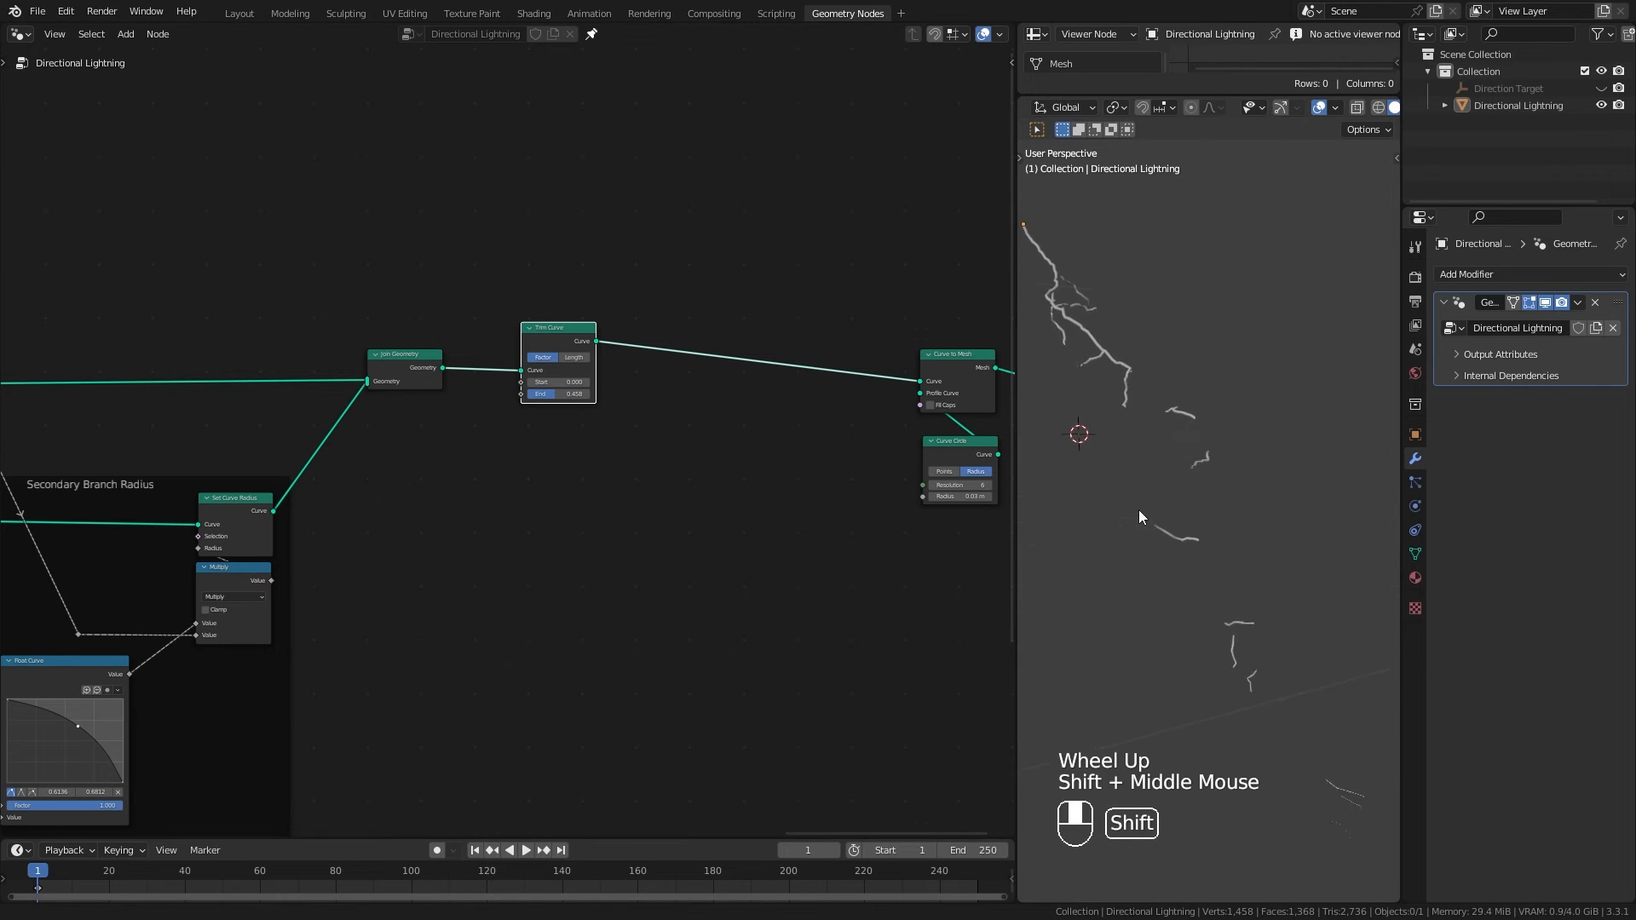
mouse_move(1217, 622)
middle_down()
mouse_move(1180, 621)
mouse_move(1193, 607)
mouse_move(1214, 641)
mouse_move(1313, 647)
mouse_move(1238, 596)
mouse_move(1210, 600)
mouse_move(1229, 645)
mouse_move(1193, 618)
middle_up()
scroll(1230, 645, down, 2)
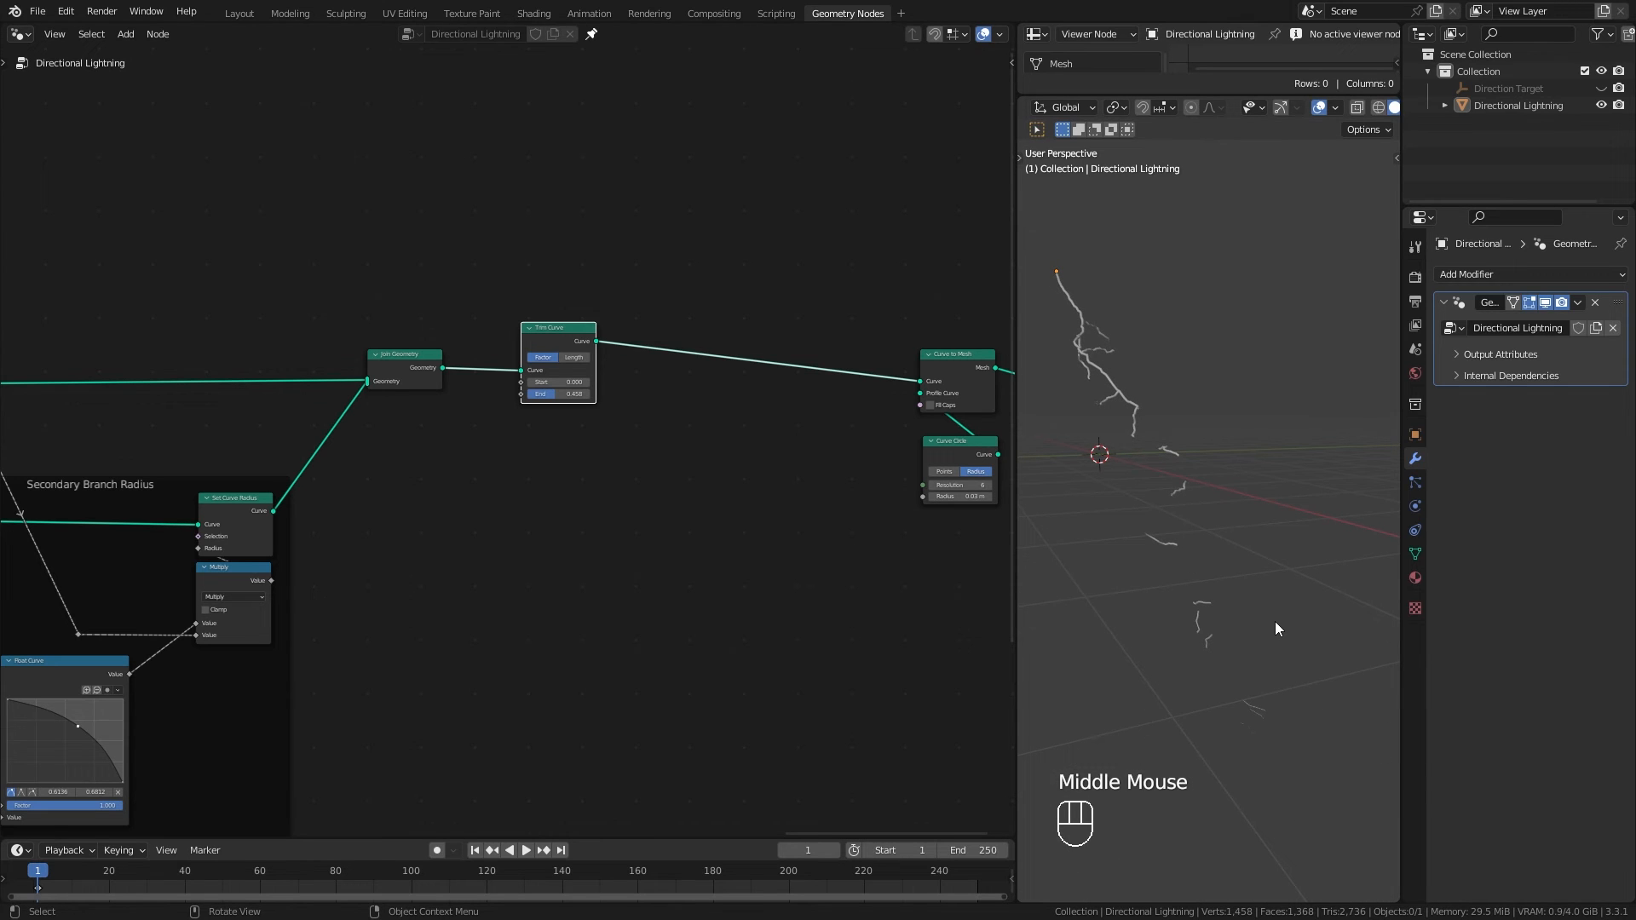
scroll(1275, 629, up, 1)
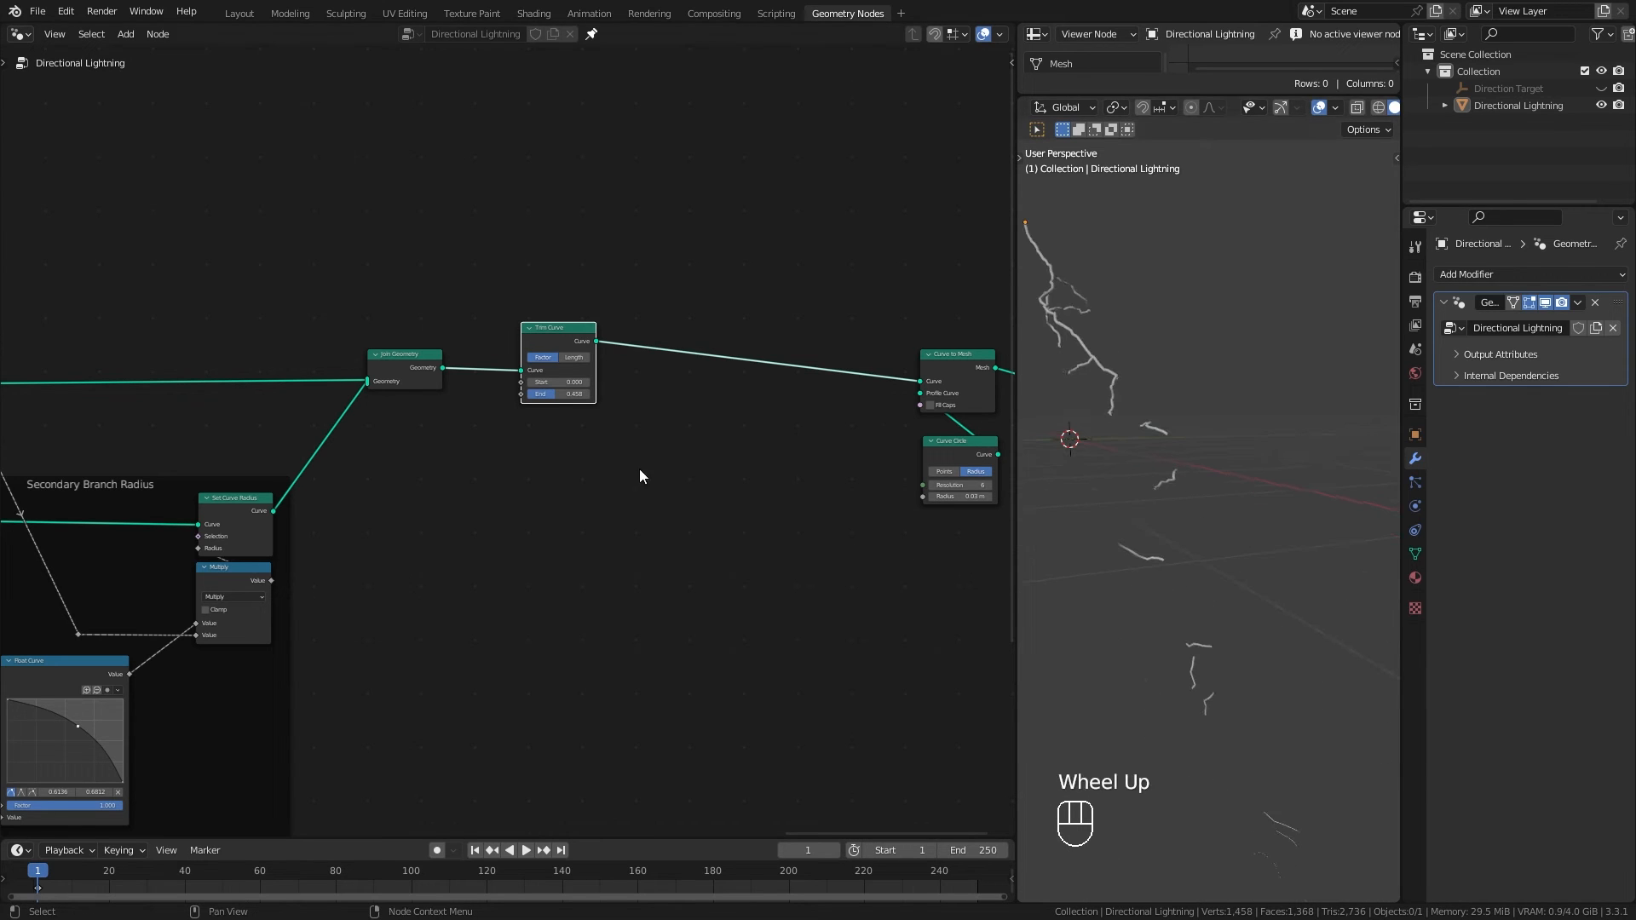
Step: Raise the Trim Curve's End back to 1.000 and remove the node, keeping Join Geometry linked to Curve to Mesh
drag(555, 395, 591, 395)
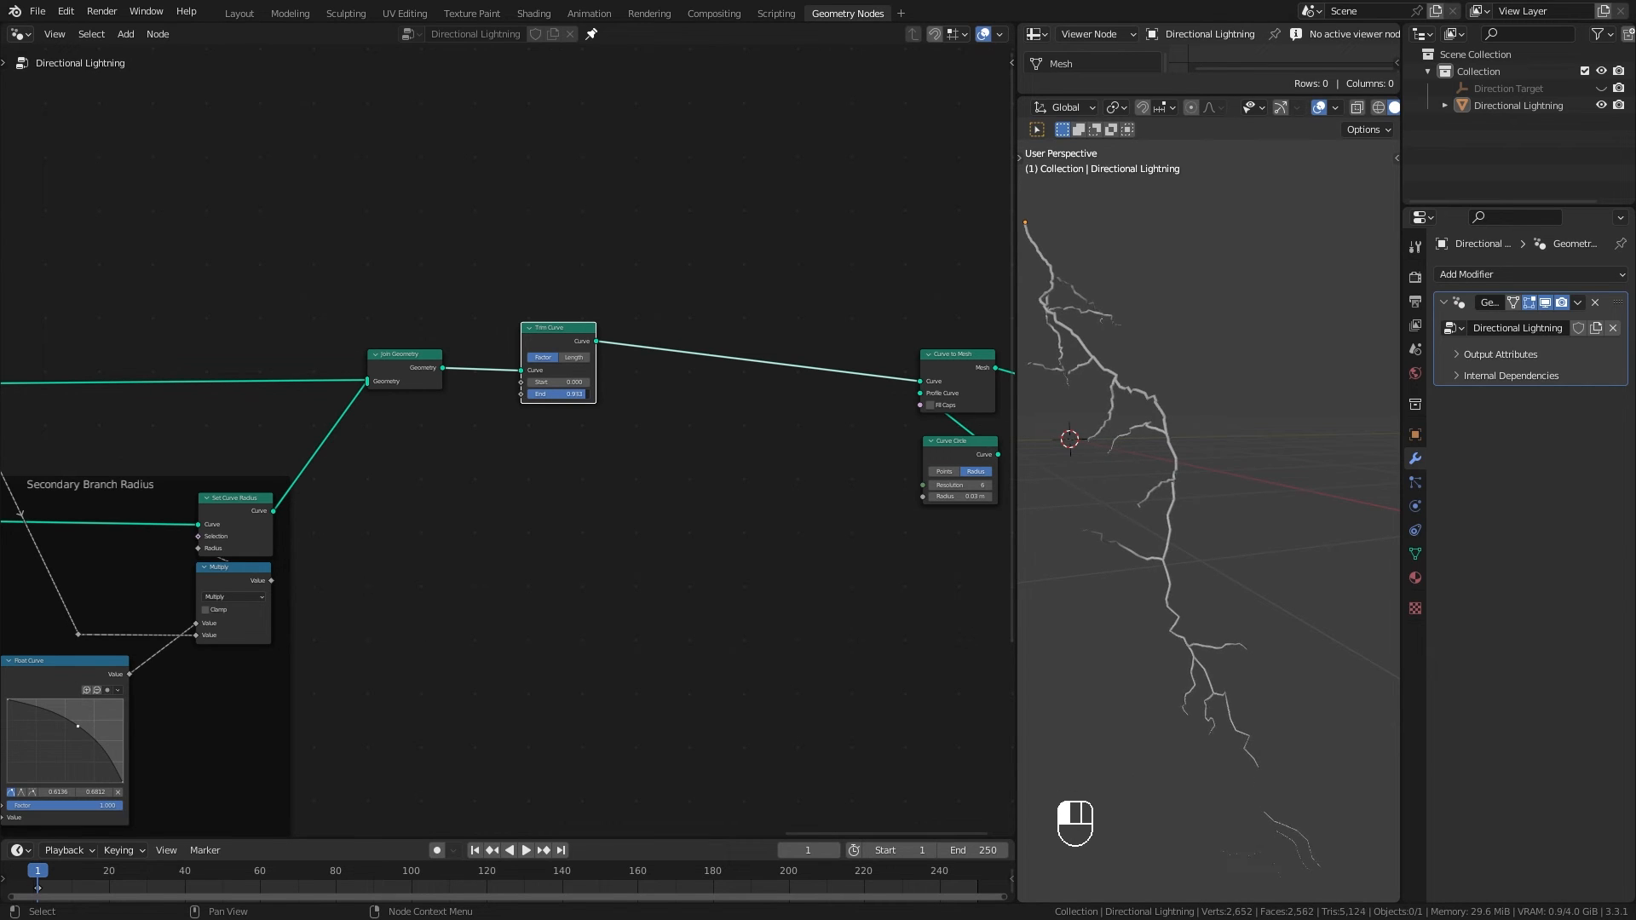
ctrl+drag(567, 393, 590, 394)
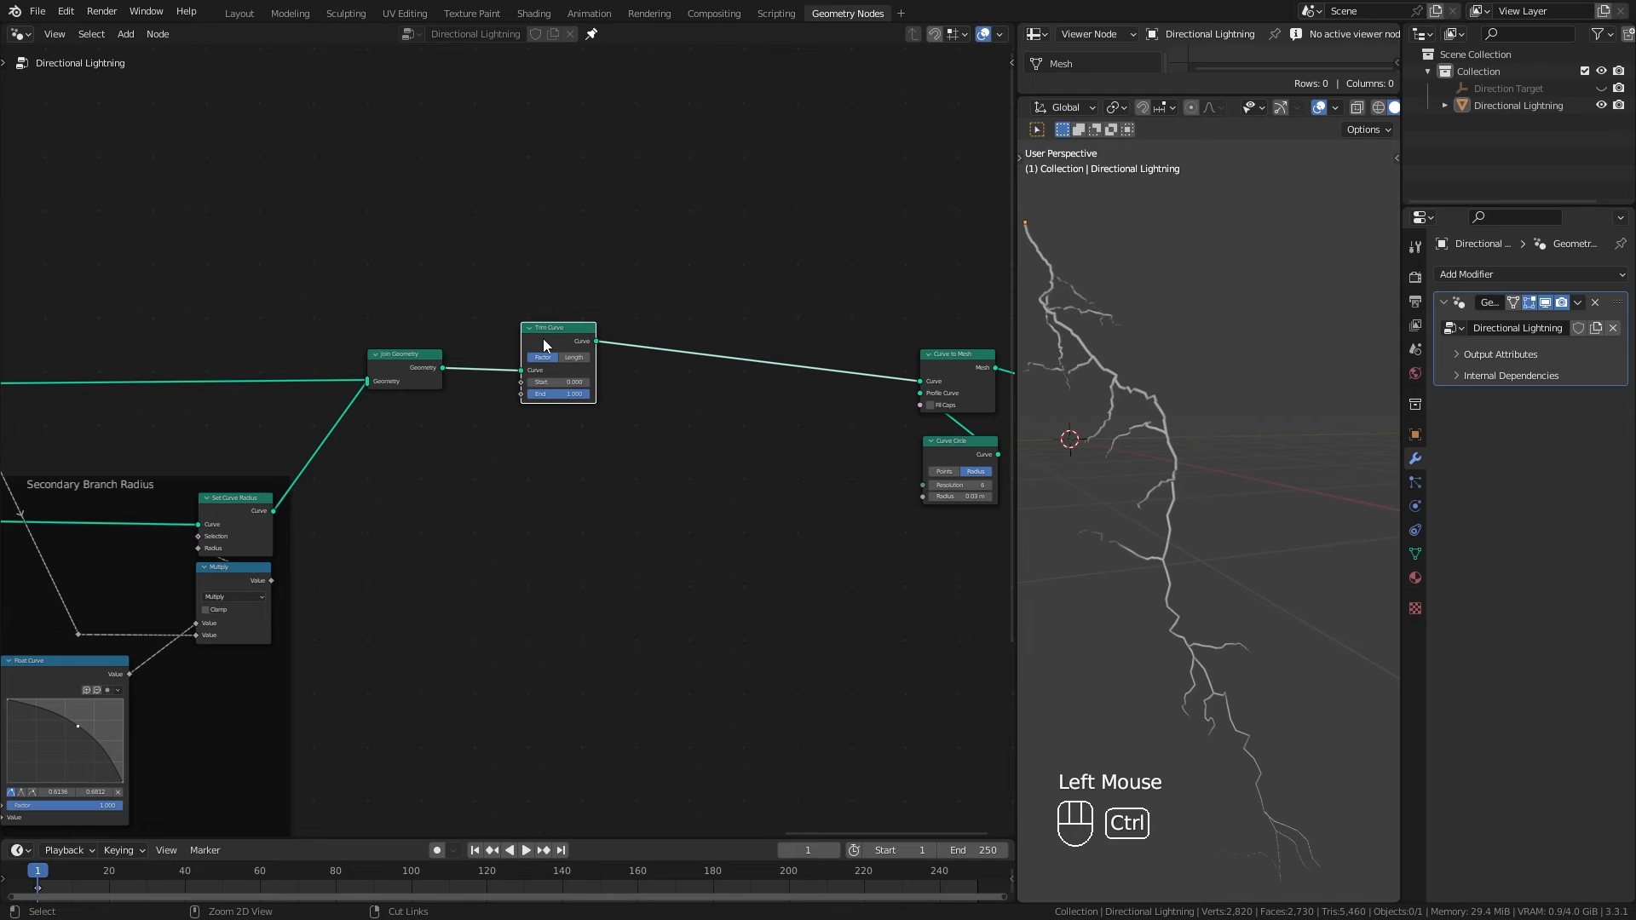
key(ctrl+x)
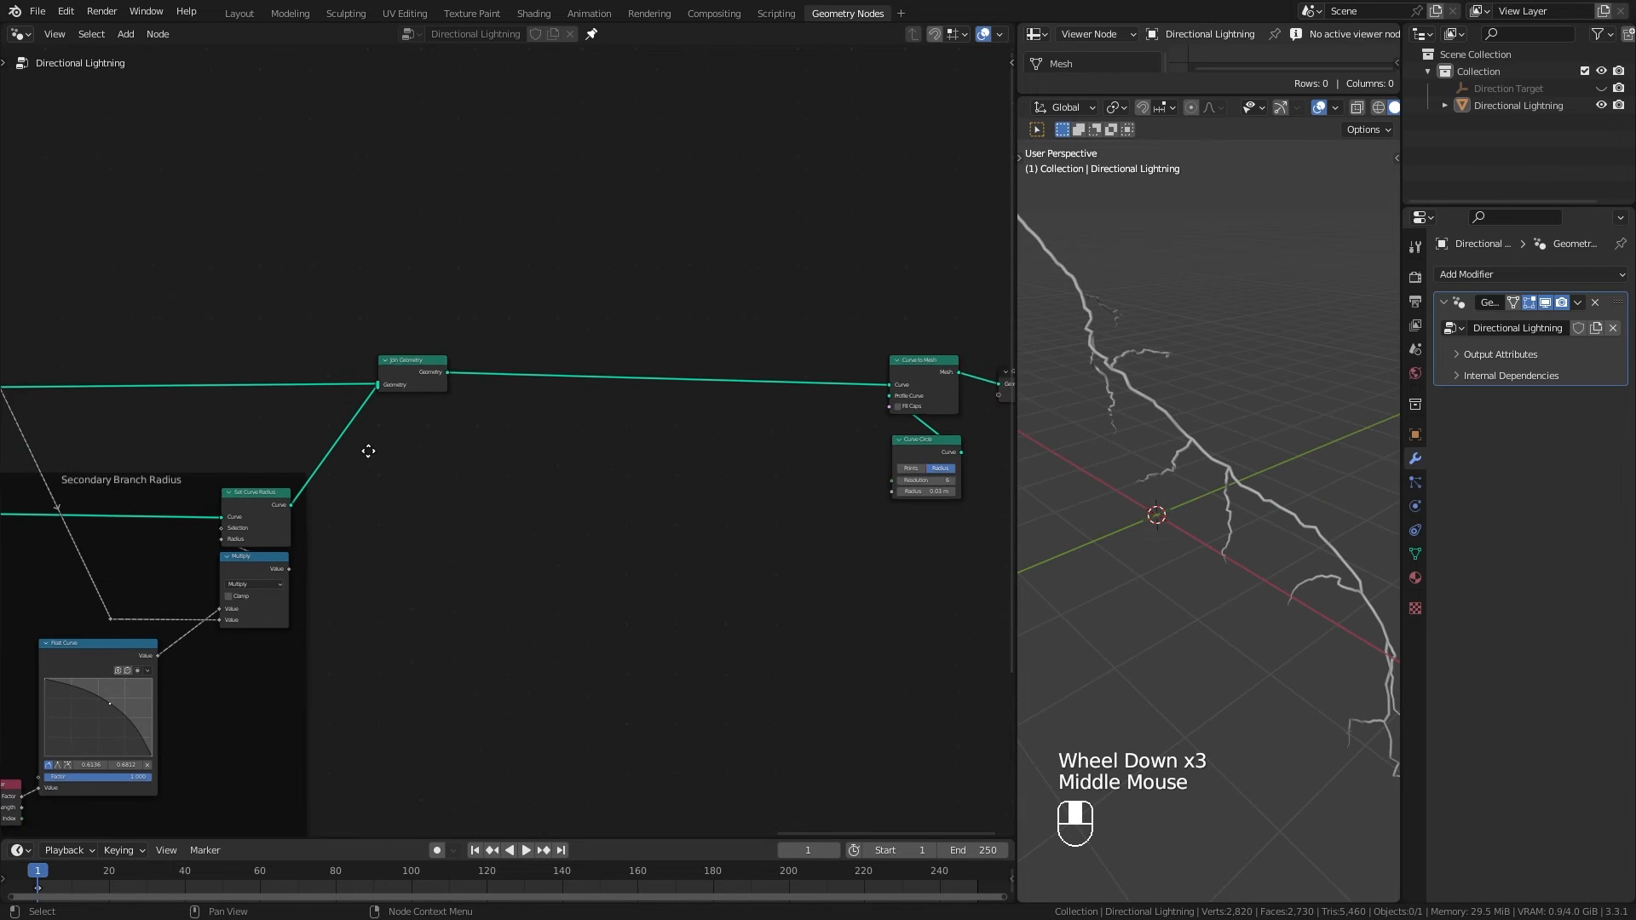
Step: Examine the Secondary Branch Radius frame, the final output nodes and the bolt's branches in the viewport
middle_drag(369, 451, 686, 409)
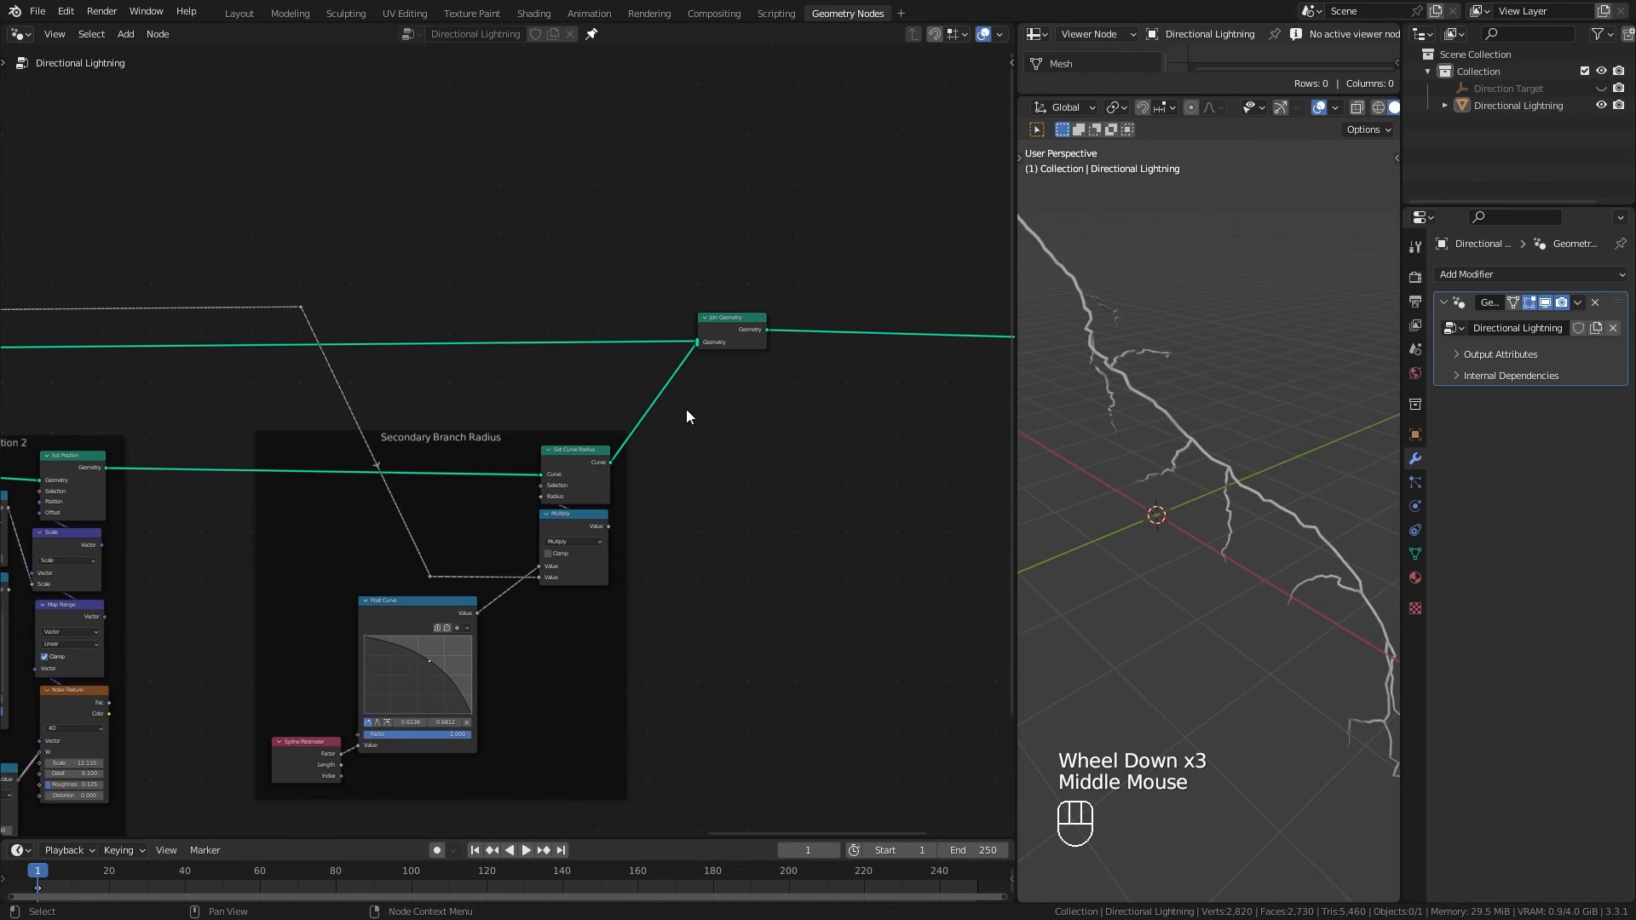
drag(745, 750, 293, 444)
click(741, 522)
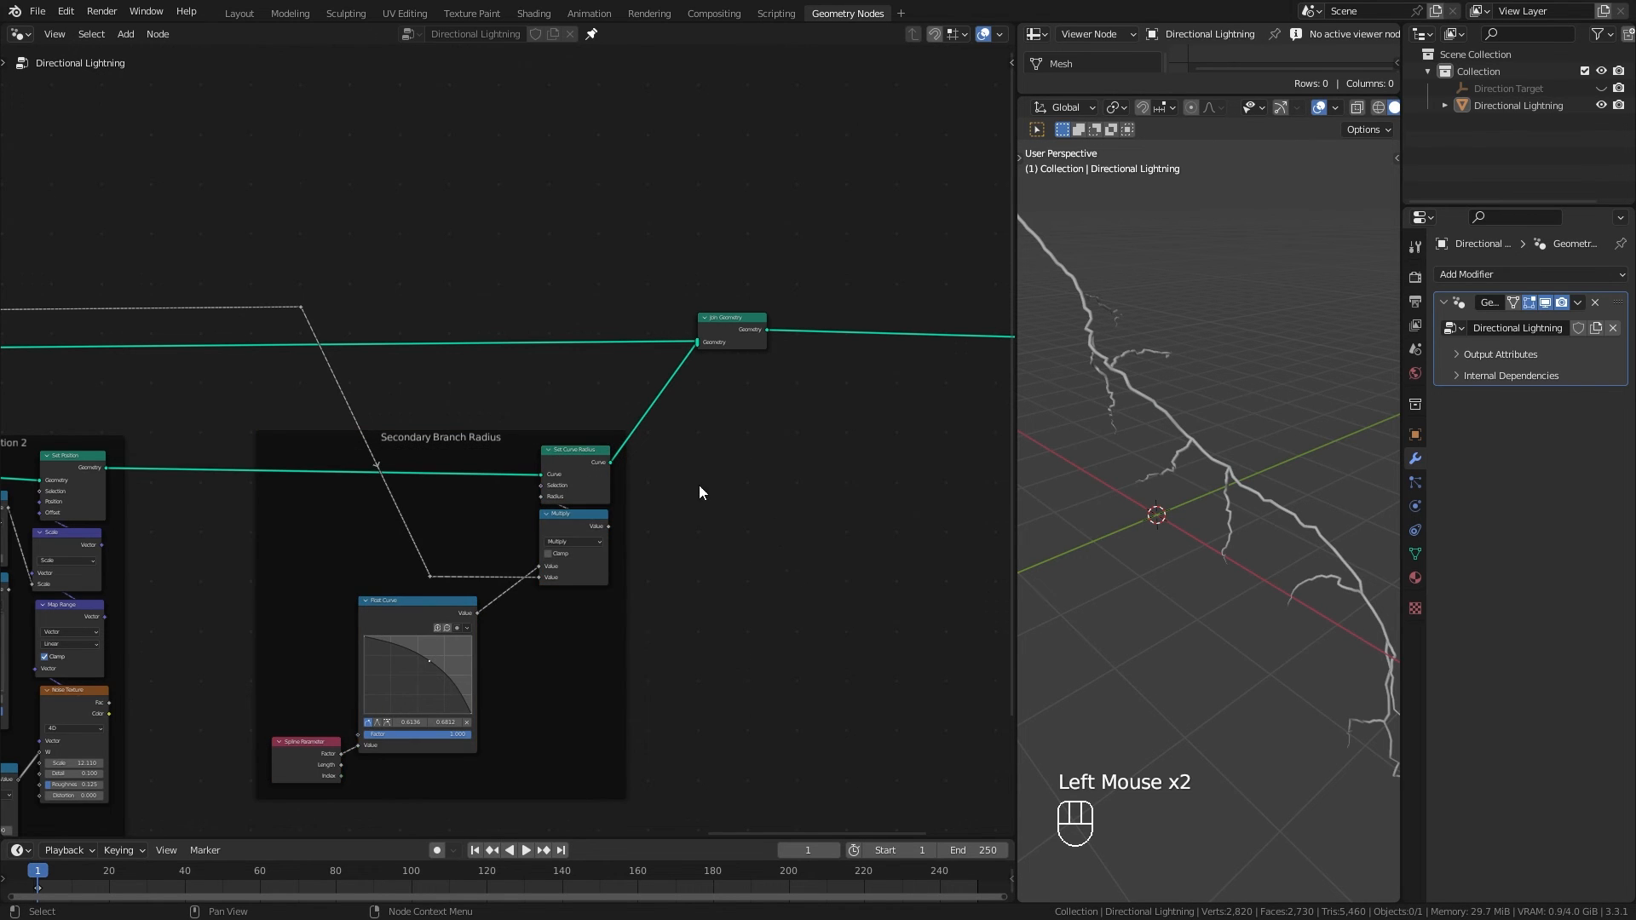
scroll(733, 512, down, 3)
middle_drag(259, 431, 329, 427)
scroll(731, 413, down, 2)
scroll(643, 478, up, 2)
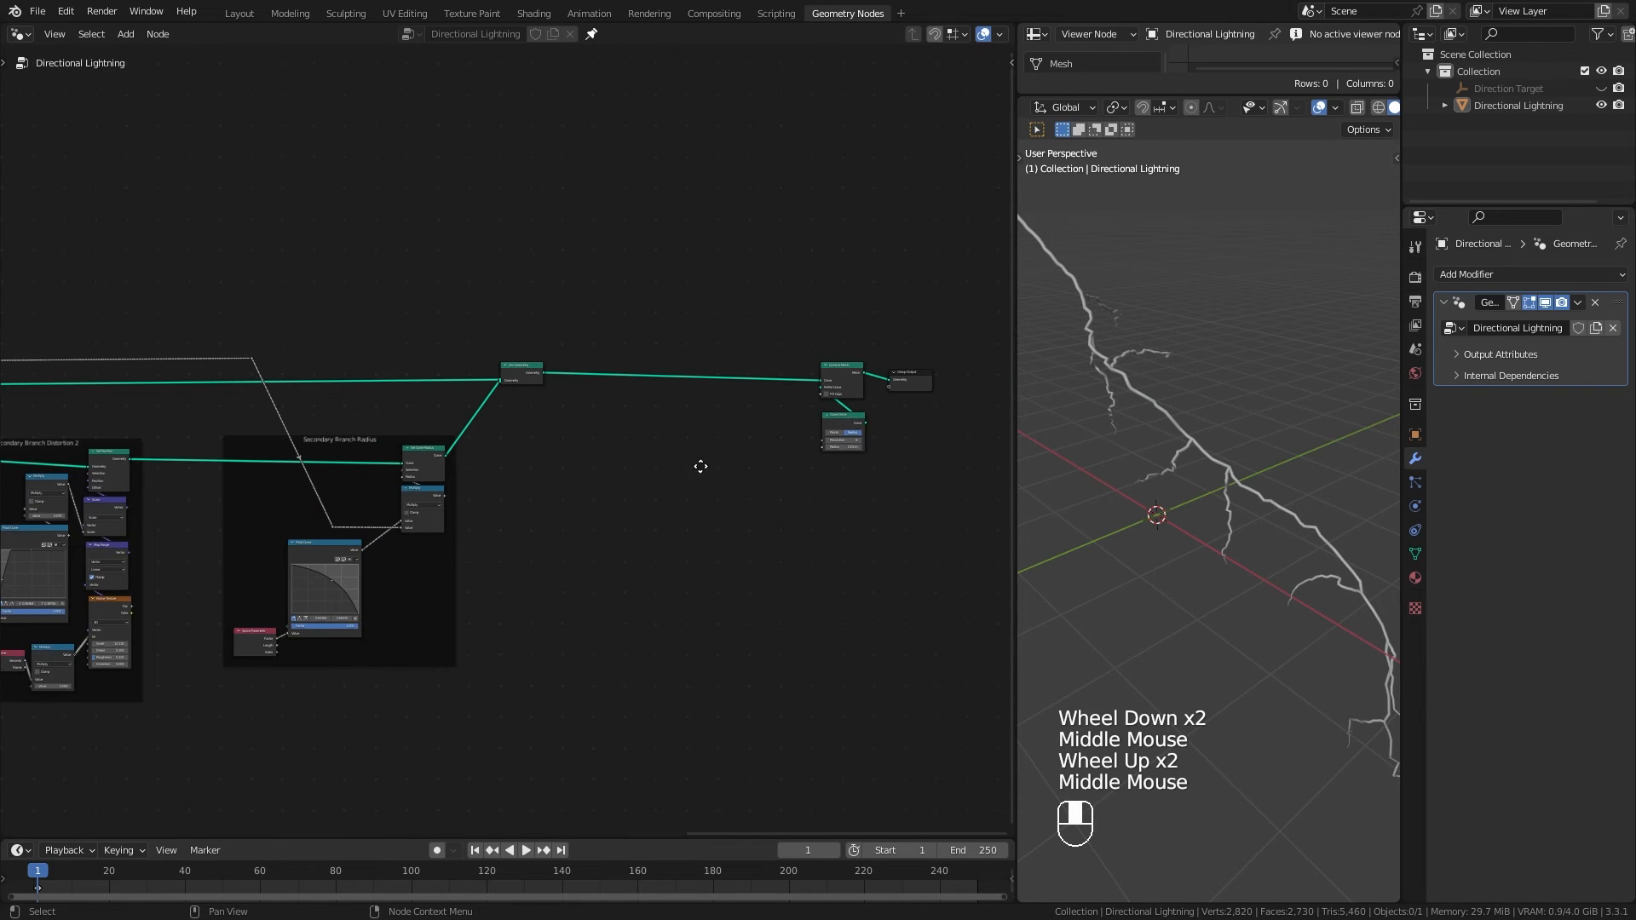
middle_drag(708, 468, 516, 463)
middle_drag(1193, 548, 1198, 551)
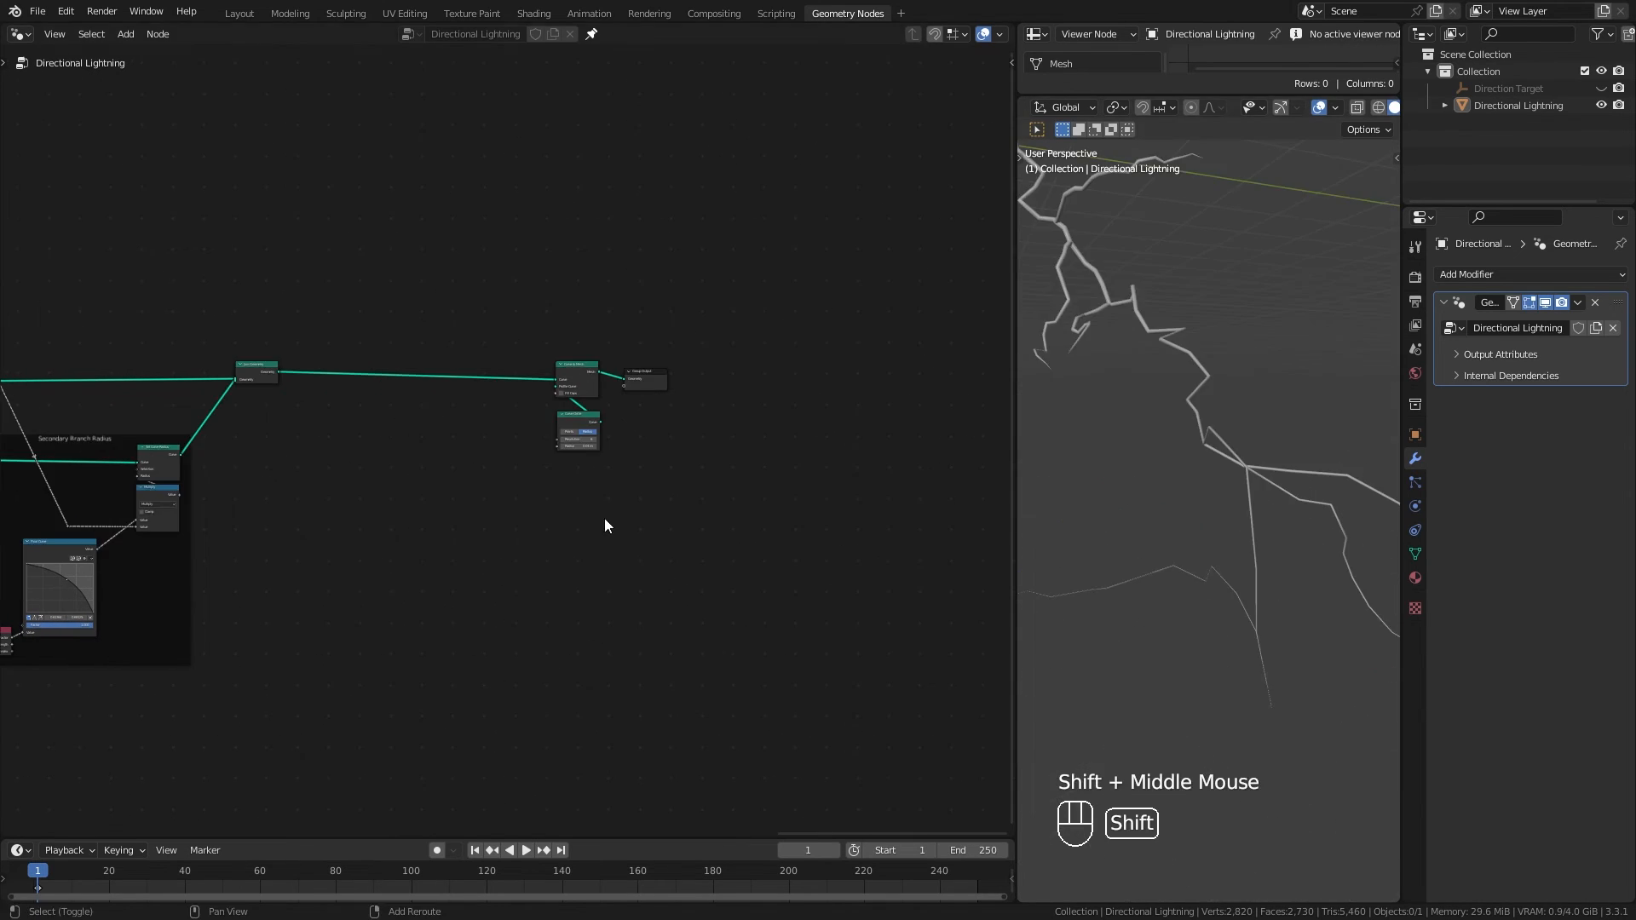
Step: Try a Radius of 0 m on the Curve Circle profile and undo the change
scroll(627, 563, up, 2)
scroll(628, 566, up, 4)
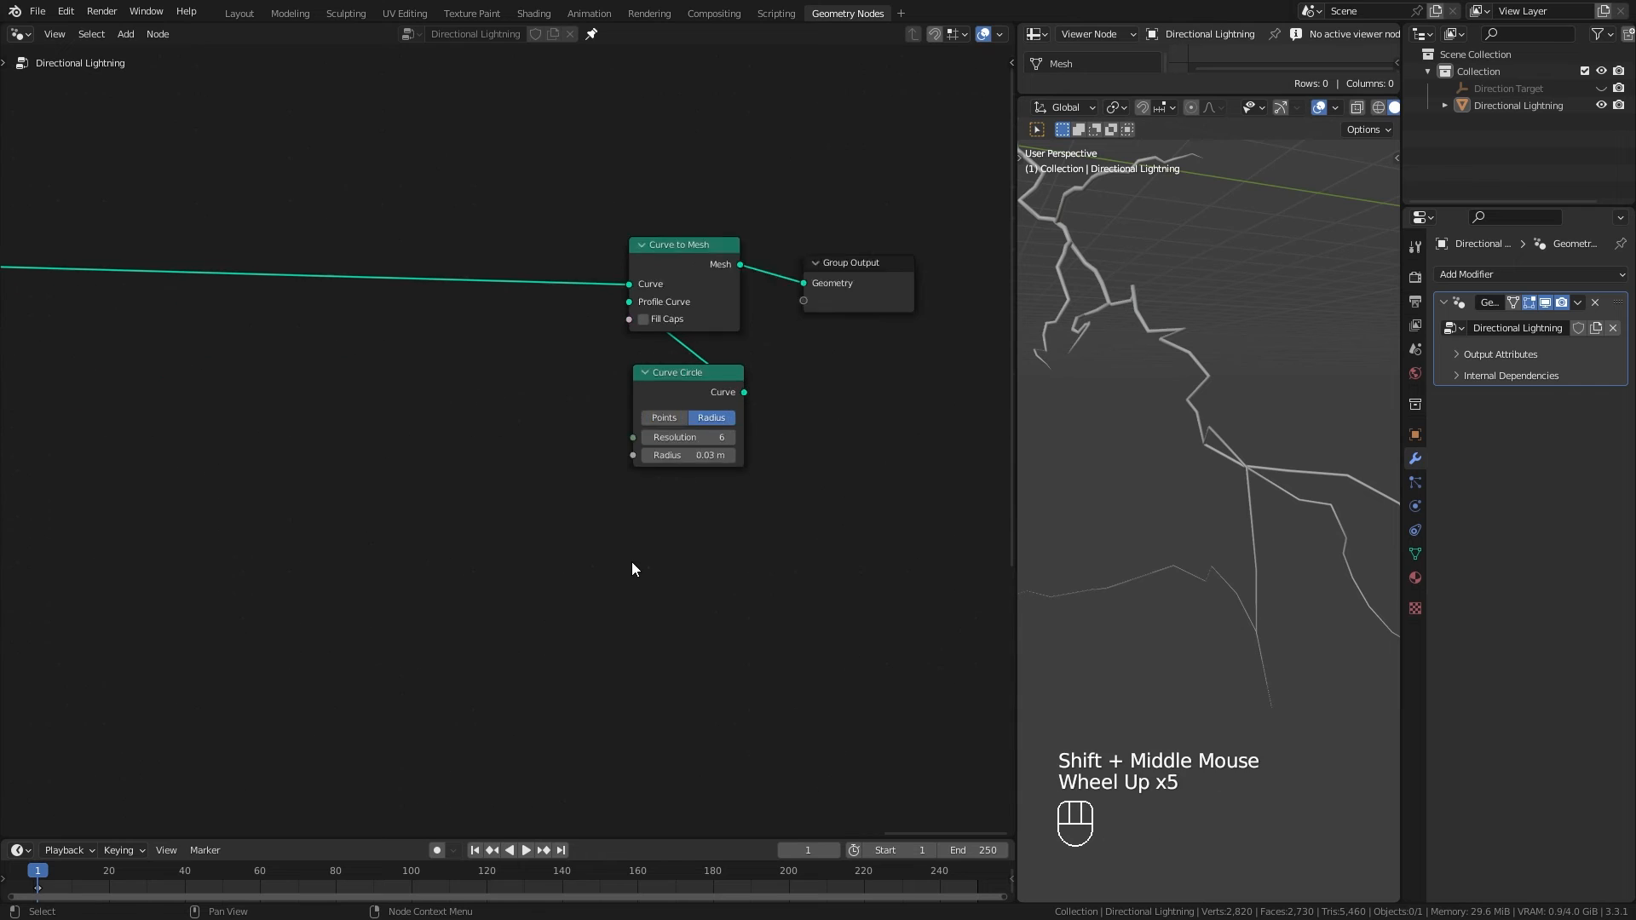
click(724, 460)
text(0)
key(Return)
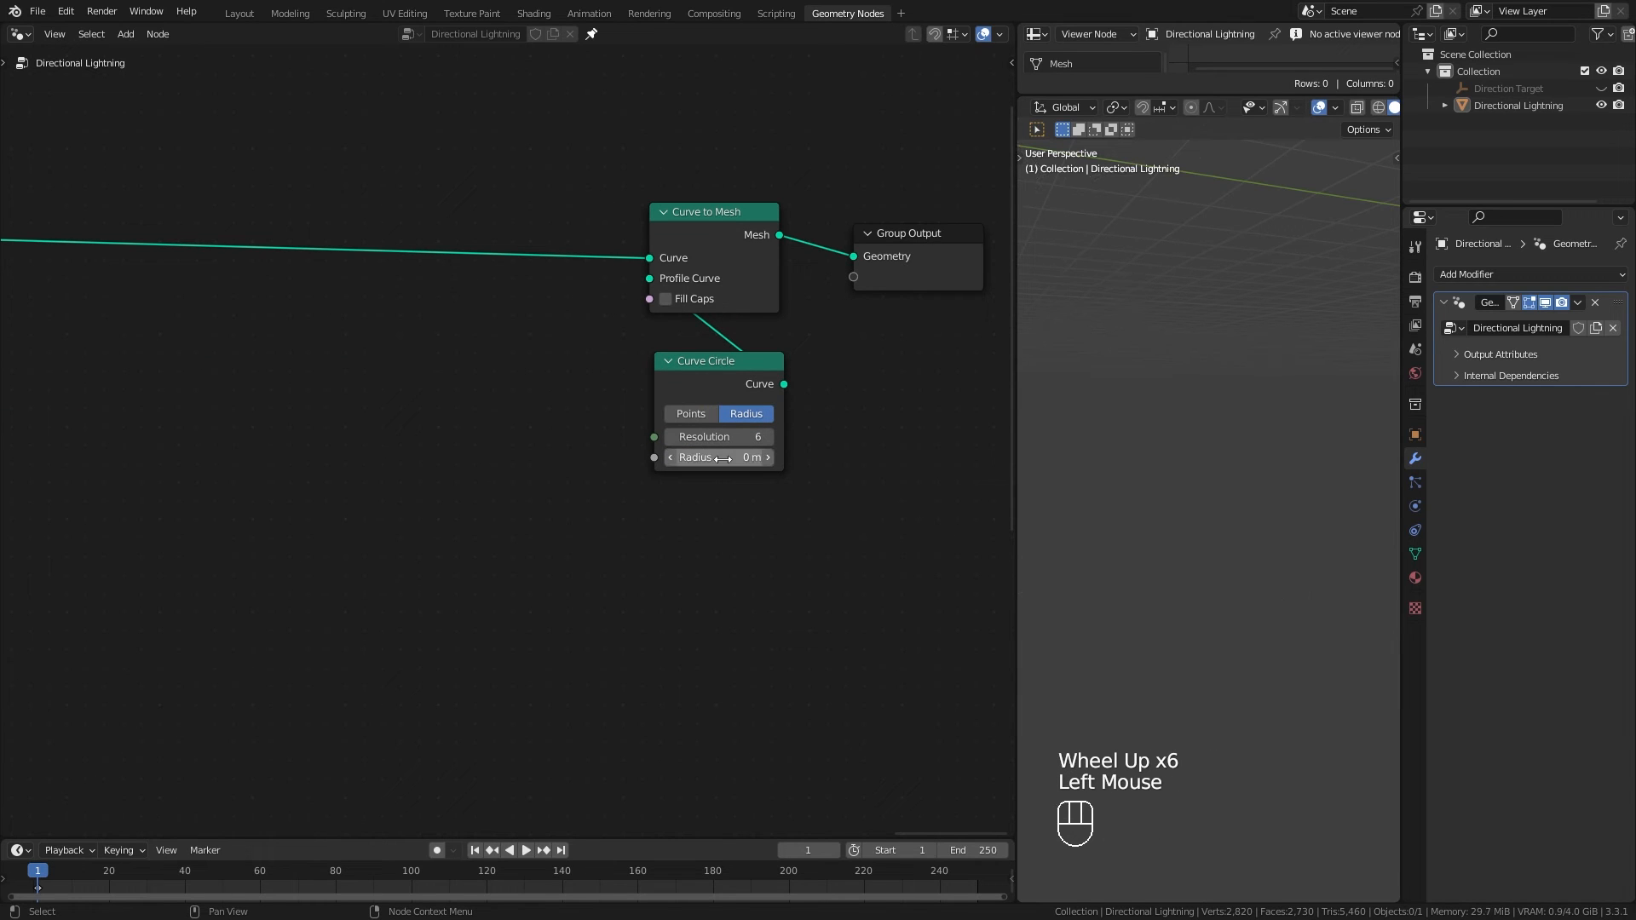
scroll(1333, 432, down, 2)
mouse_move(1227, 407)
middle_down()
mouse_move(1204, 395)
mouse_move(1218, 432)
middle_up()
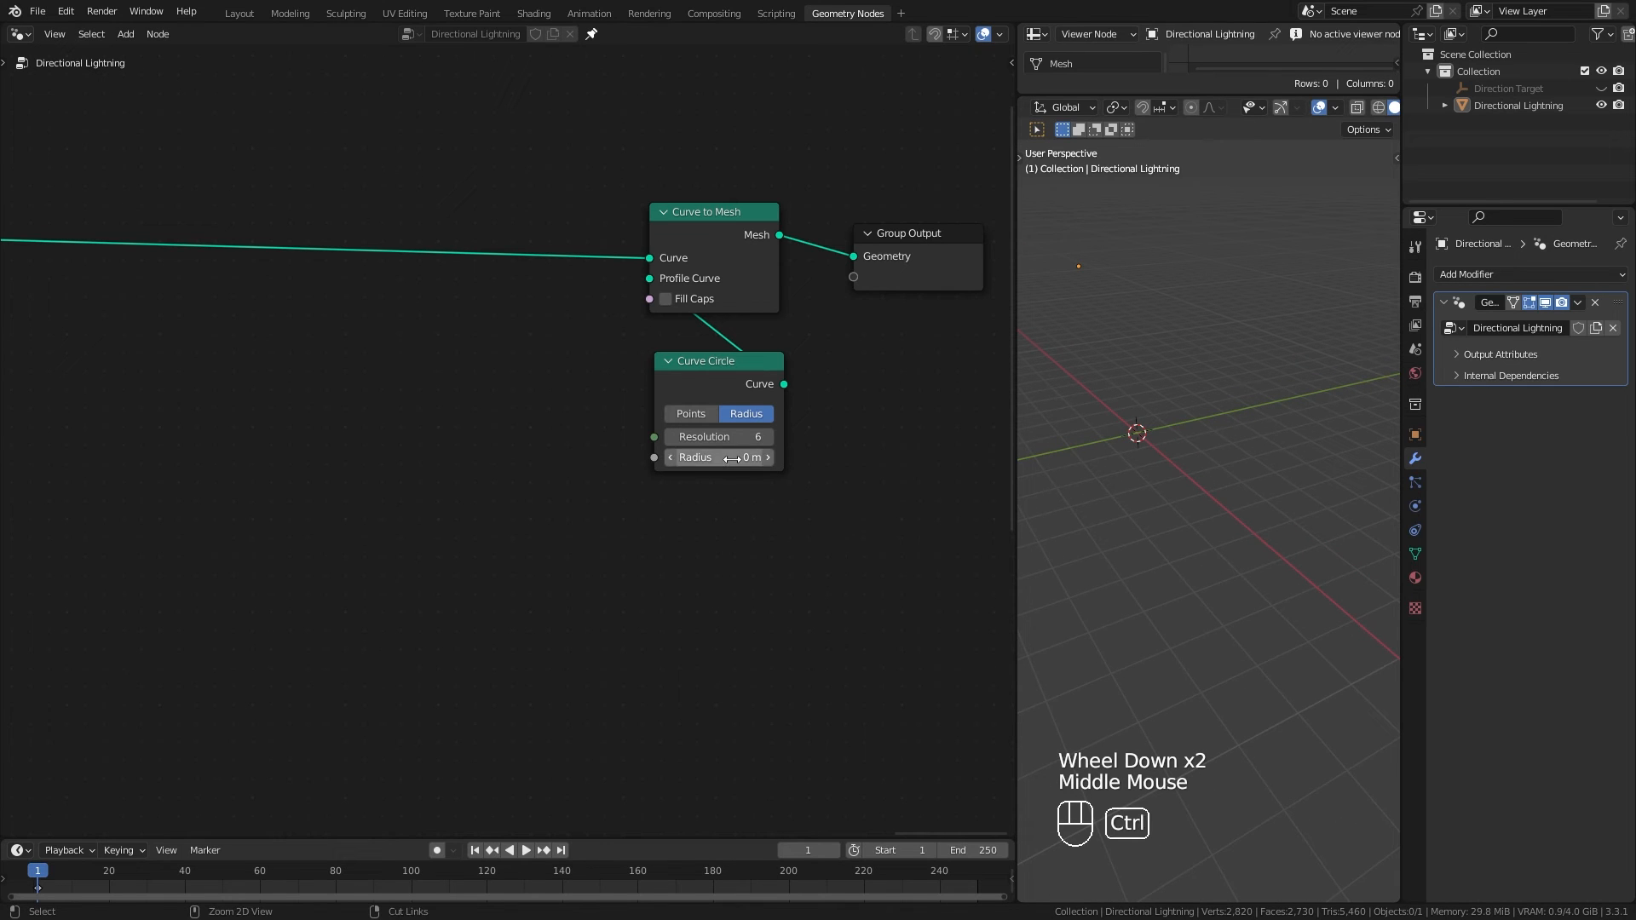
key(ctrl+z)
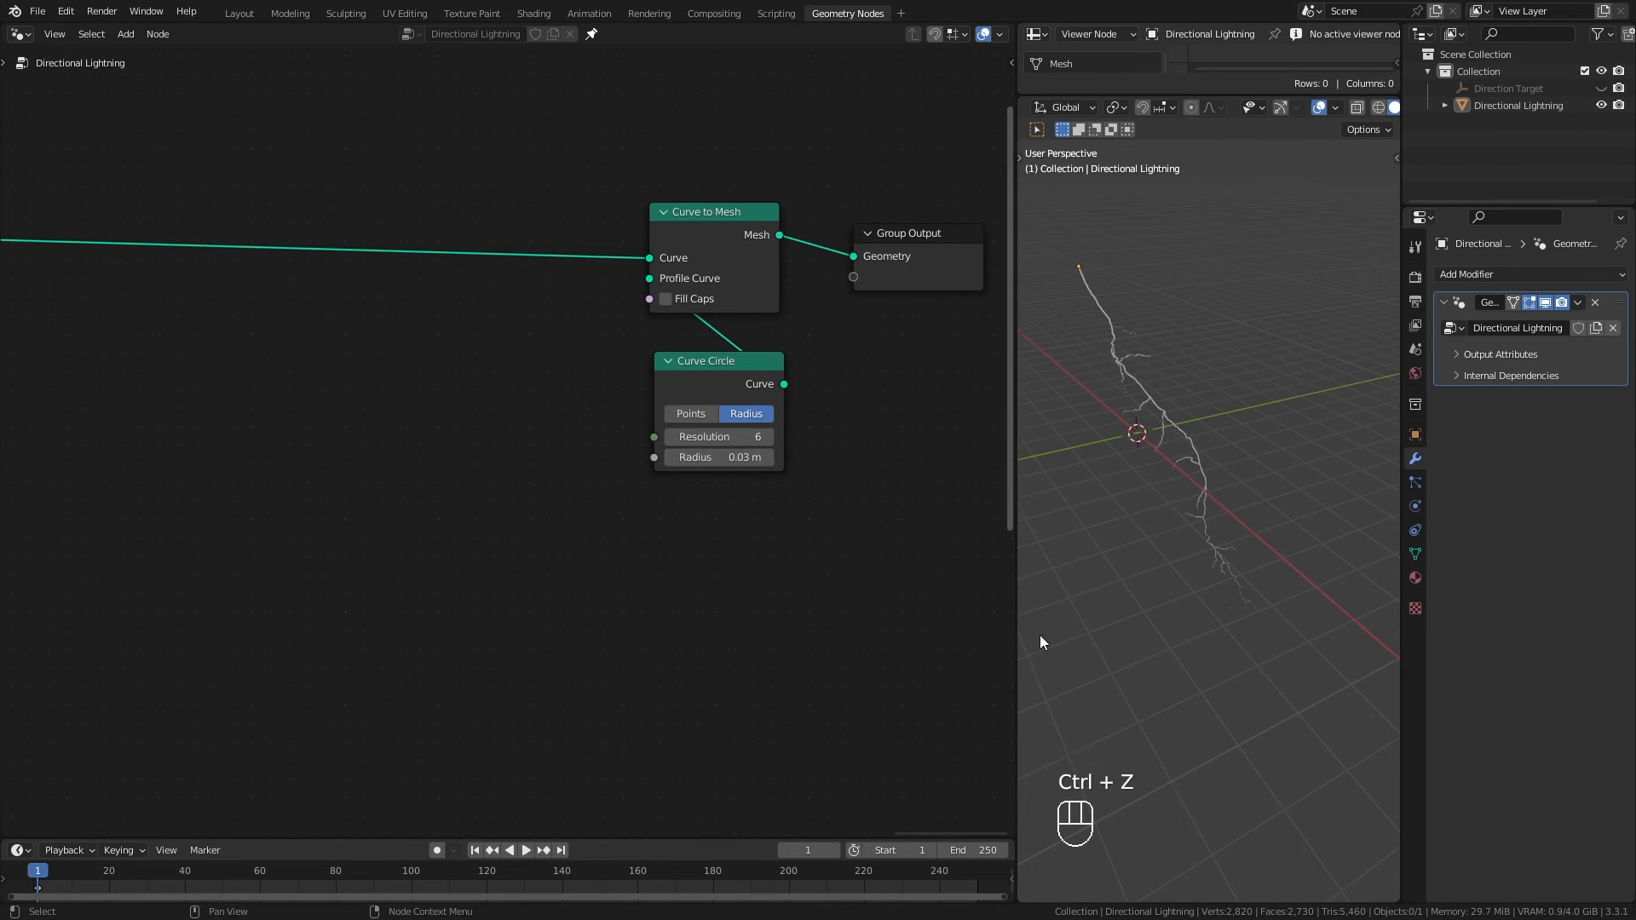
Step: Move the Join Geometry node slightly farther away from Curve to Mesh
scroll(1194, 604, up, 2)
scroll(1193, 600, up, 1)
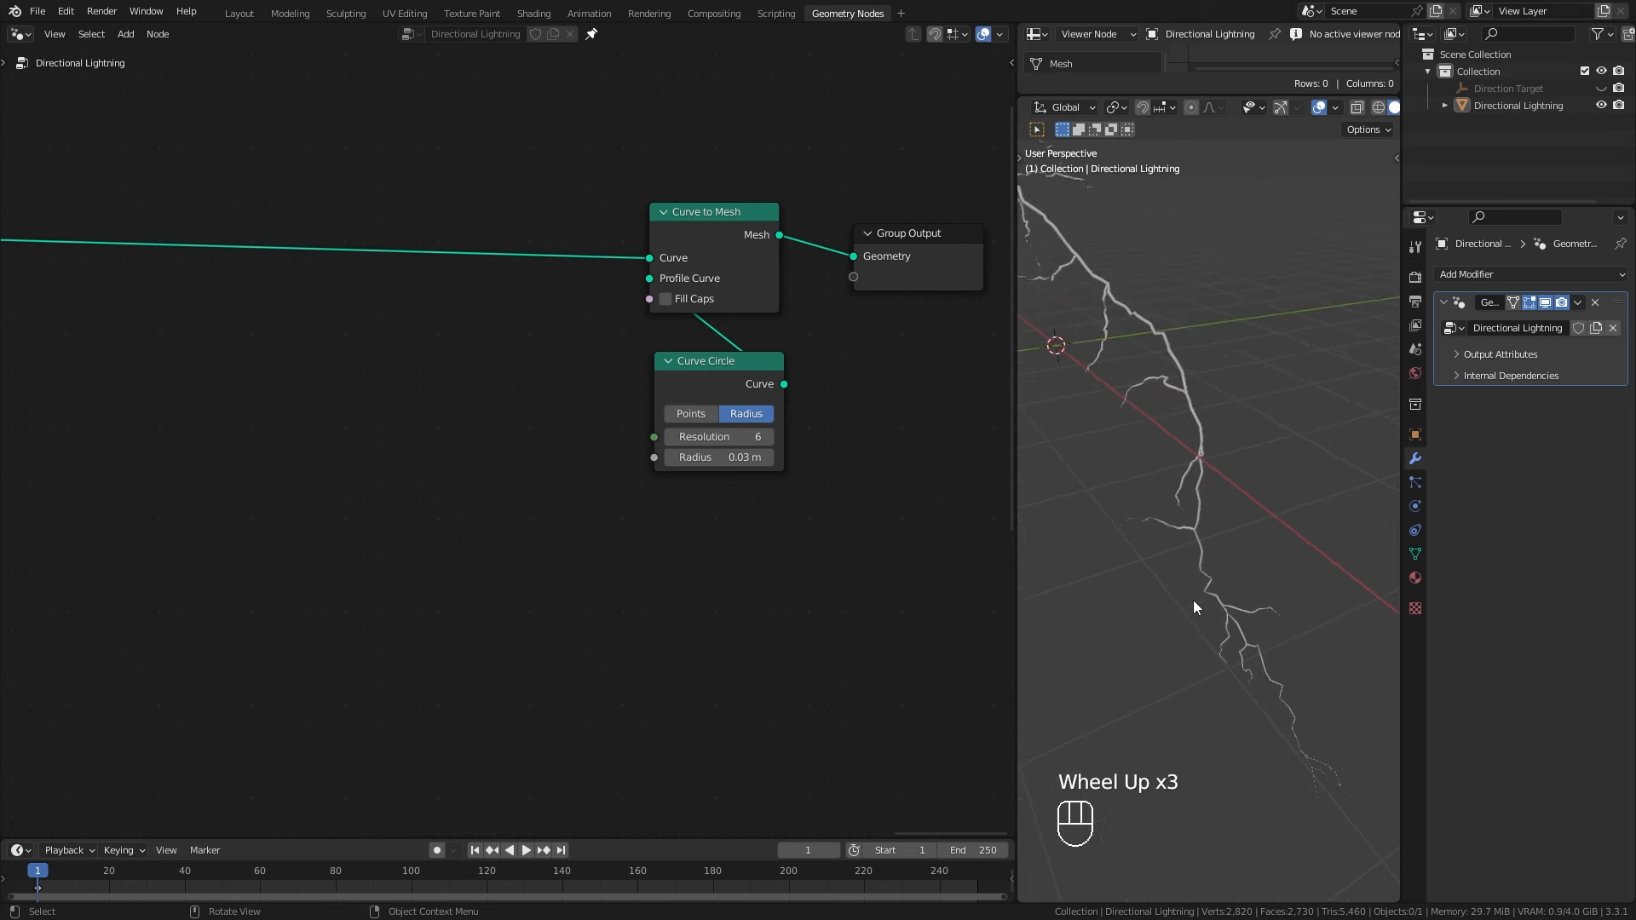
shift+middle_drag(503, 404, 622, 412)
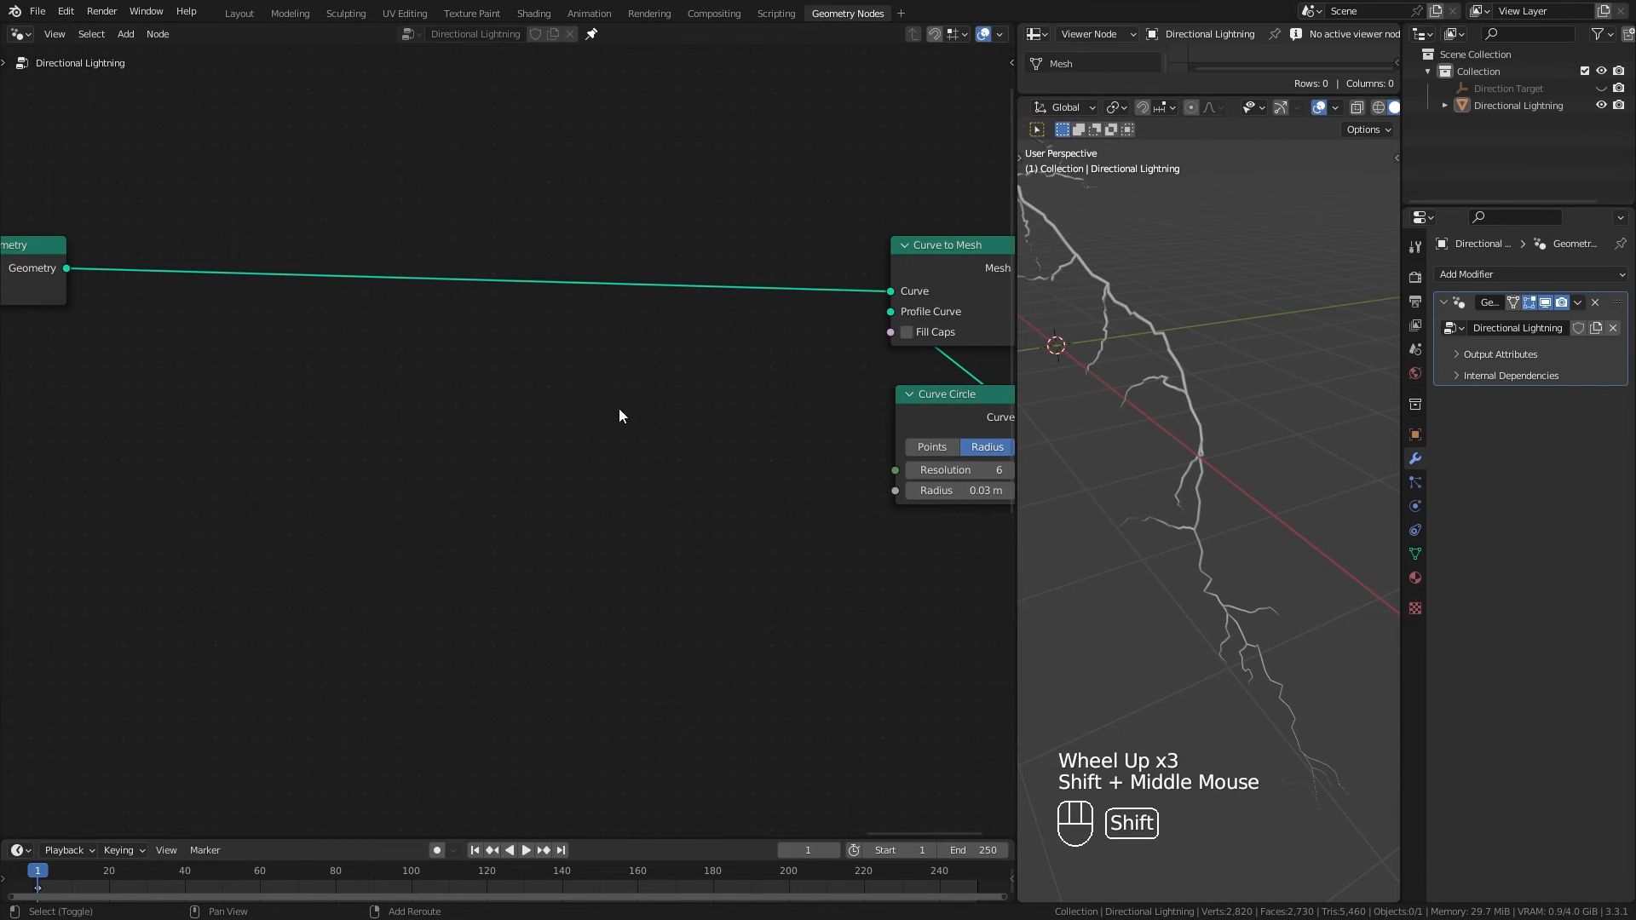
scroll(366, 390, down, 2)
middle_drag(366, 390, 406, 350)
drag(405, 351, 360, 350)
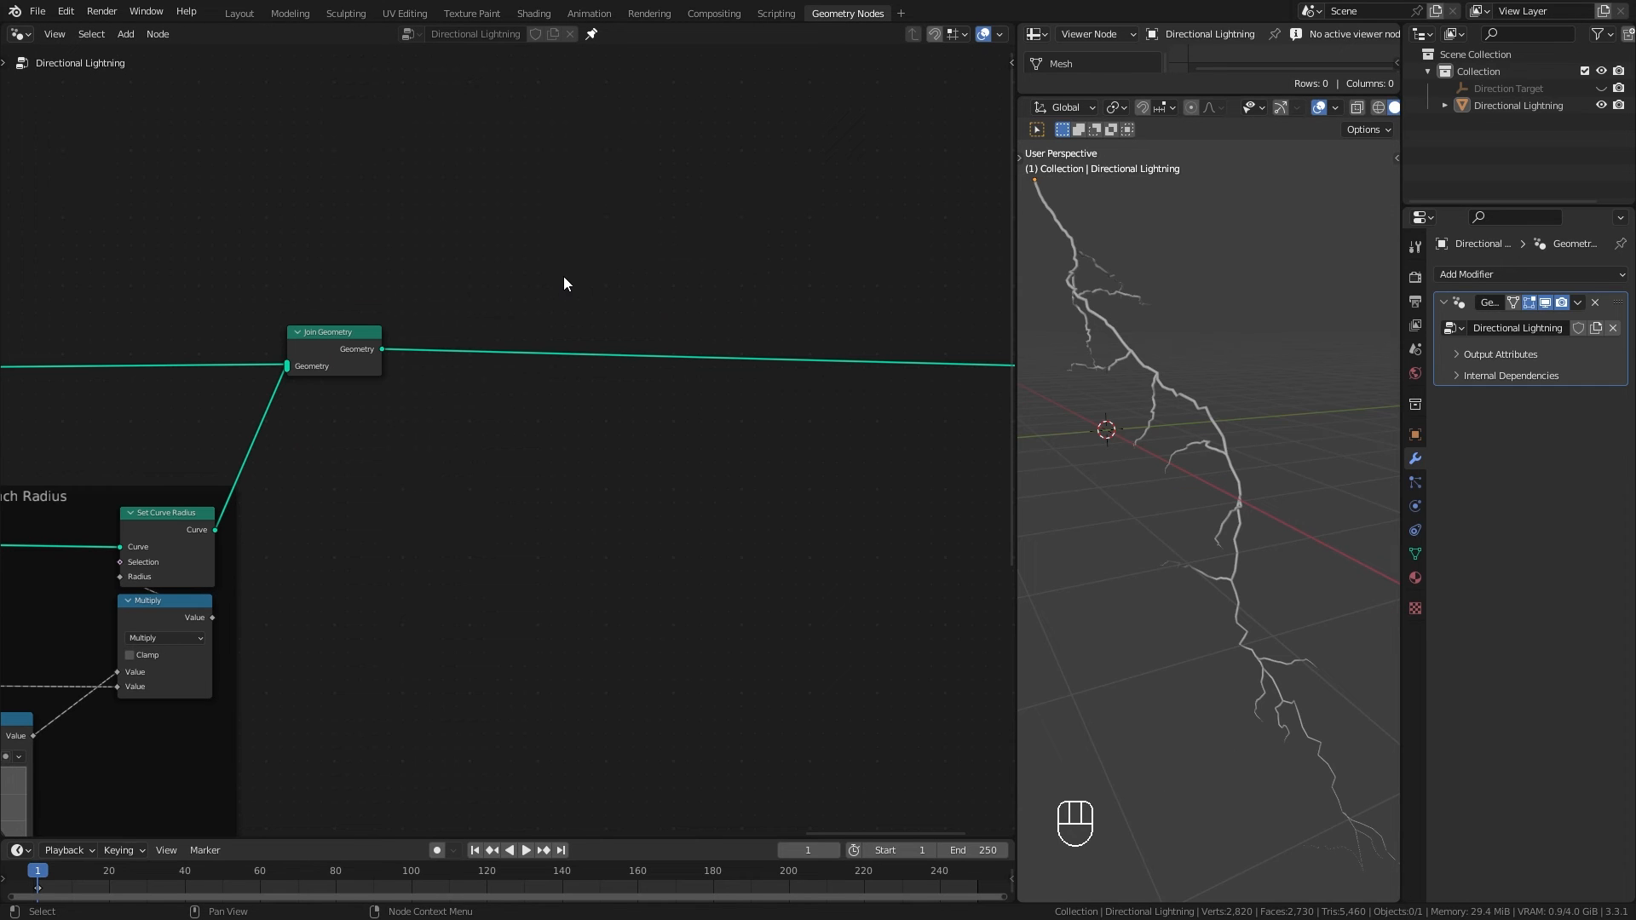
Step: Insert a Set Curve Radius node between Join Geometry and Curve to Mesh with a Radius of 1.4 m
key(shift+a)
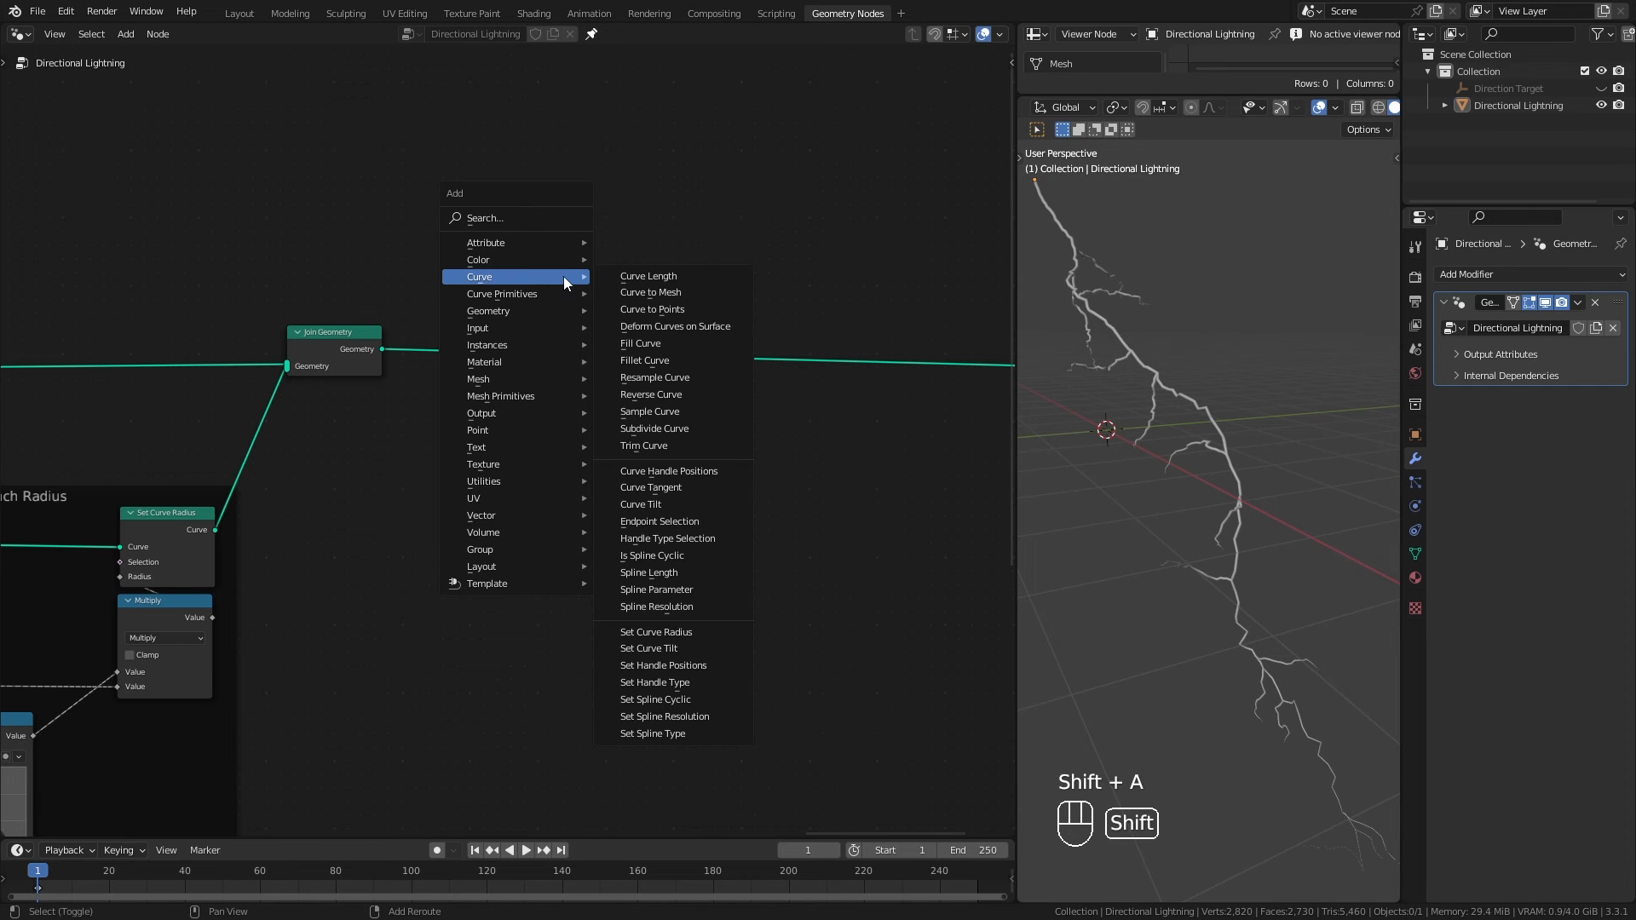
click(692, 629)
click(668, 321)
drag(712, 390, 831, 390)
scroll(788, 517, up, 1)
middle_drag(788, 518, 559, 523)
scroll(525, 375, up, 2)
drag(533, 332, 617, 324)
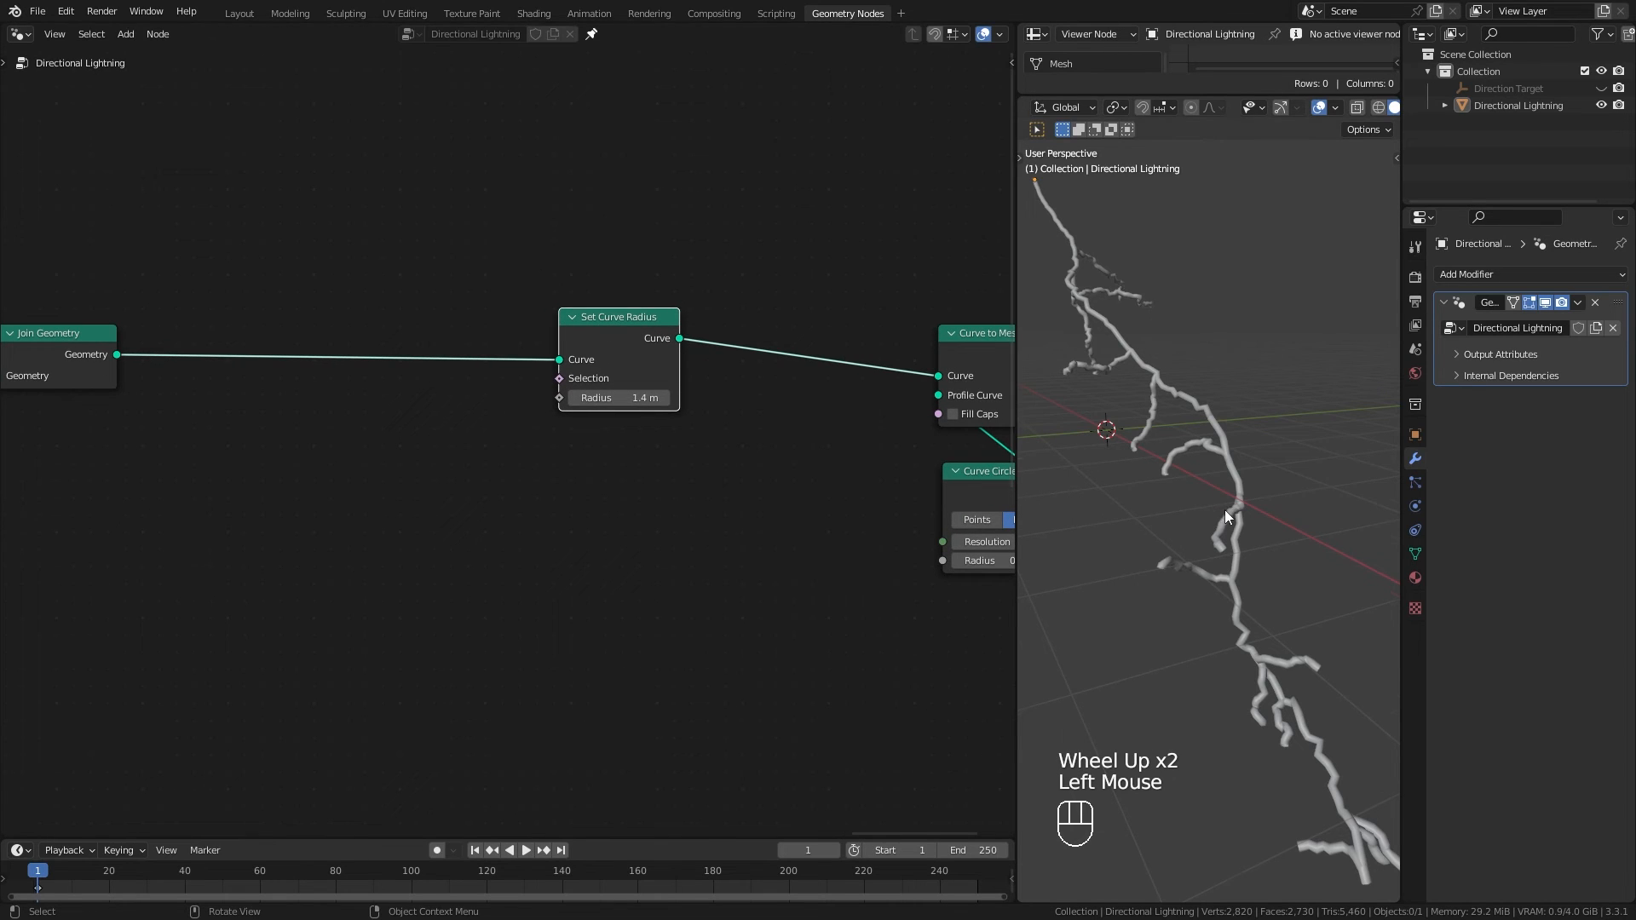
Step: Set the Radius of the Set Curve Radius node after Join Geometry to 1.5 m and shift the node toward Curve to Mesh
scroll(1225, 509, down, 1)
scroll(1225, 509, up, 1)
click(608, 339)
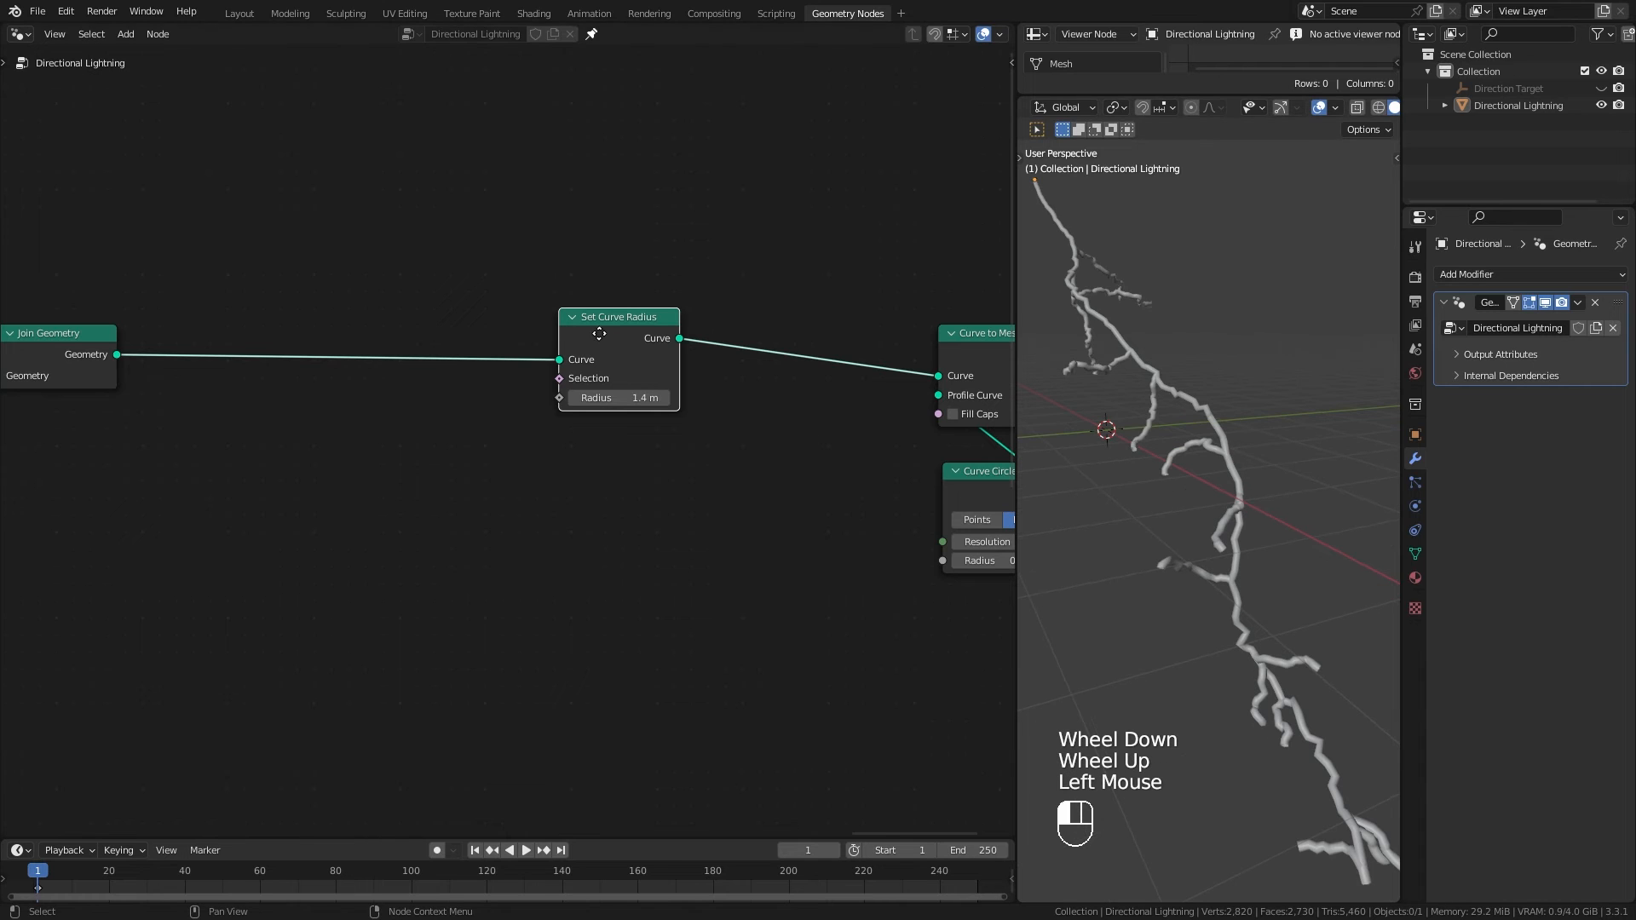
click(448, 213)
middle_drag(216, 496, 572, 548)
middle_drag(861, 437, 740, 474)
scroll(740, 499, up, 2)
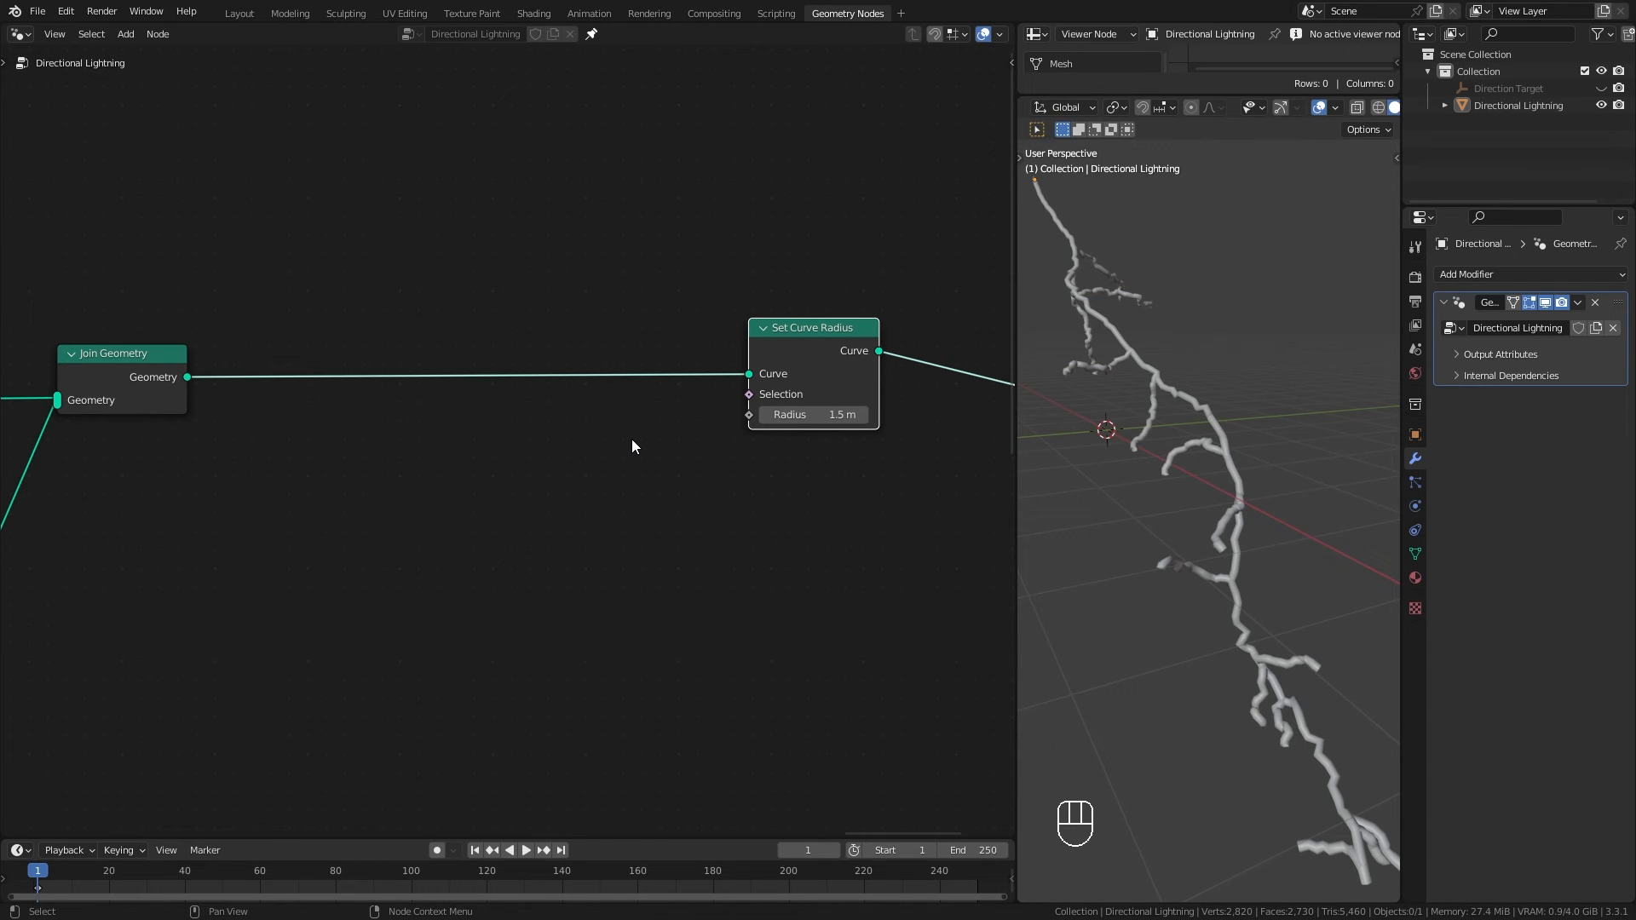
Step: Nudge the Set Curve Radius node slightly back toward Join Geometry
scroll(370, 488, down, 3)
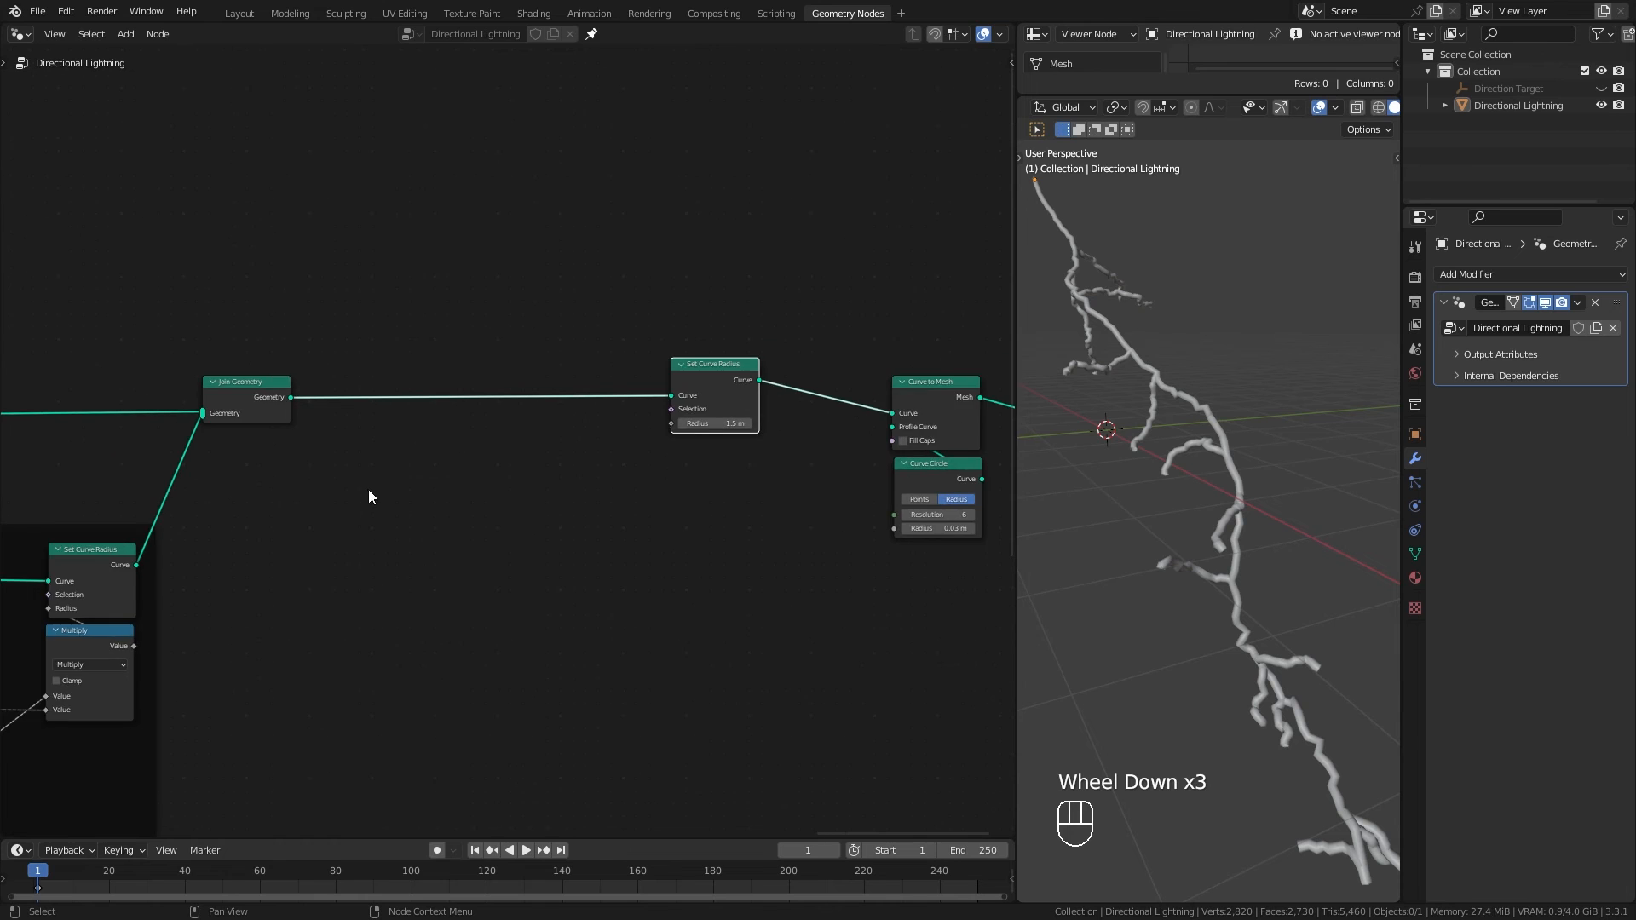
scroll(360, 488, up, 2)
drag(759, 348, 733, 347)
middle_drag(91, 570, 559, 478)
middle_drag(766, 480, 328, 563)
scroll(367, 575, up, 1)
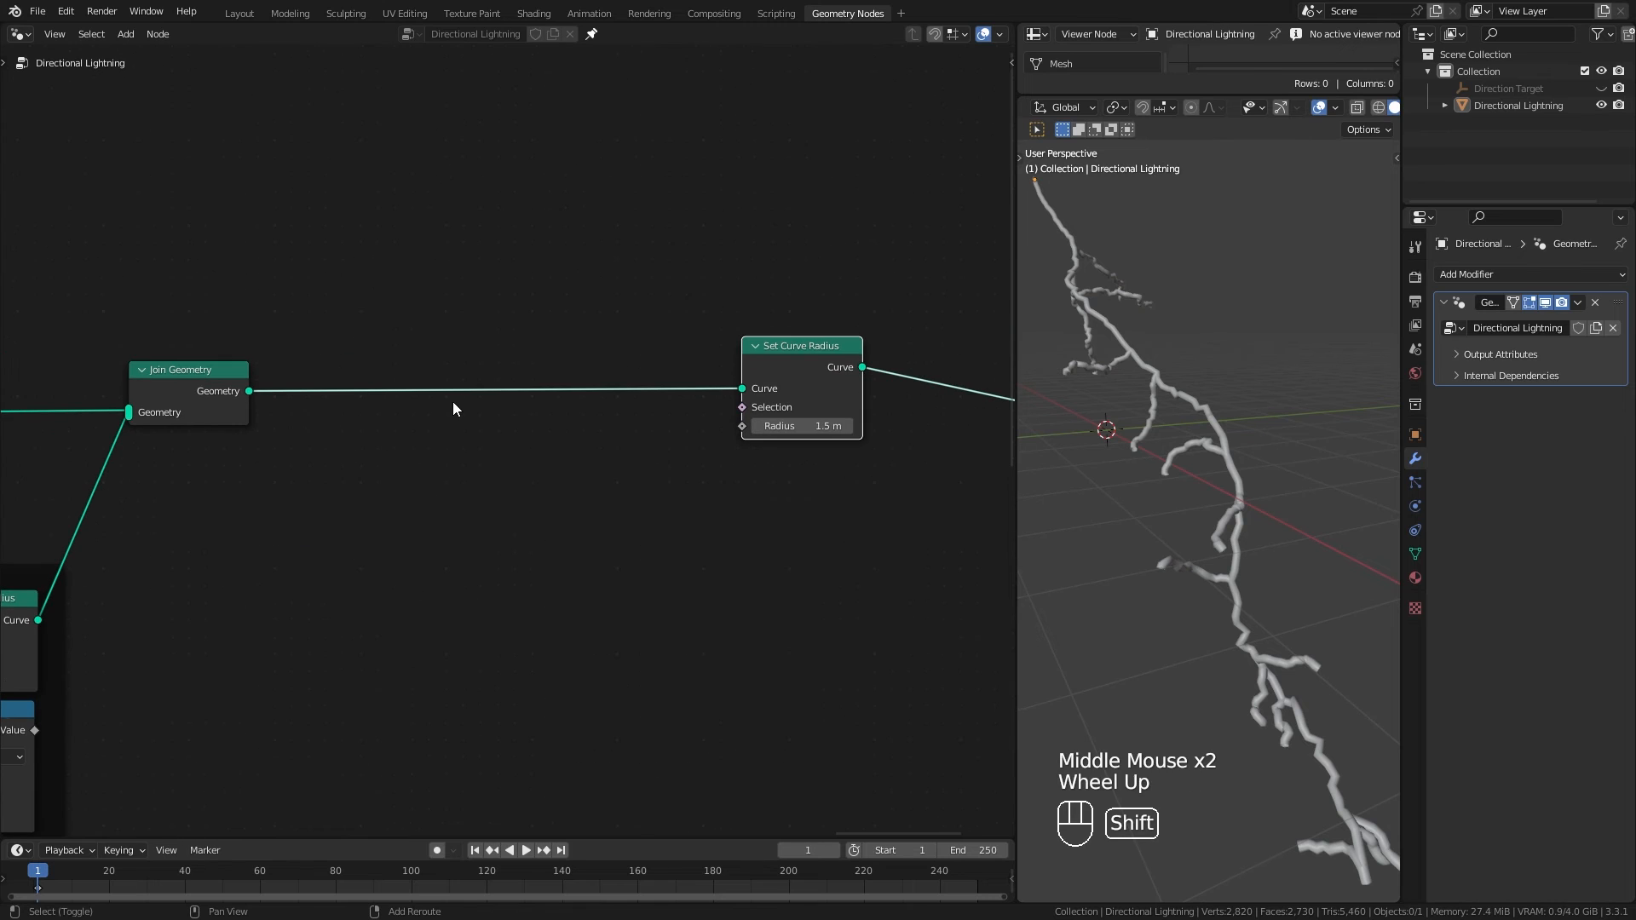
Step: Add a Radius input node below the link between Join Geometry and Set Curve Radius
key(shift+a)
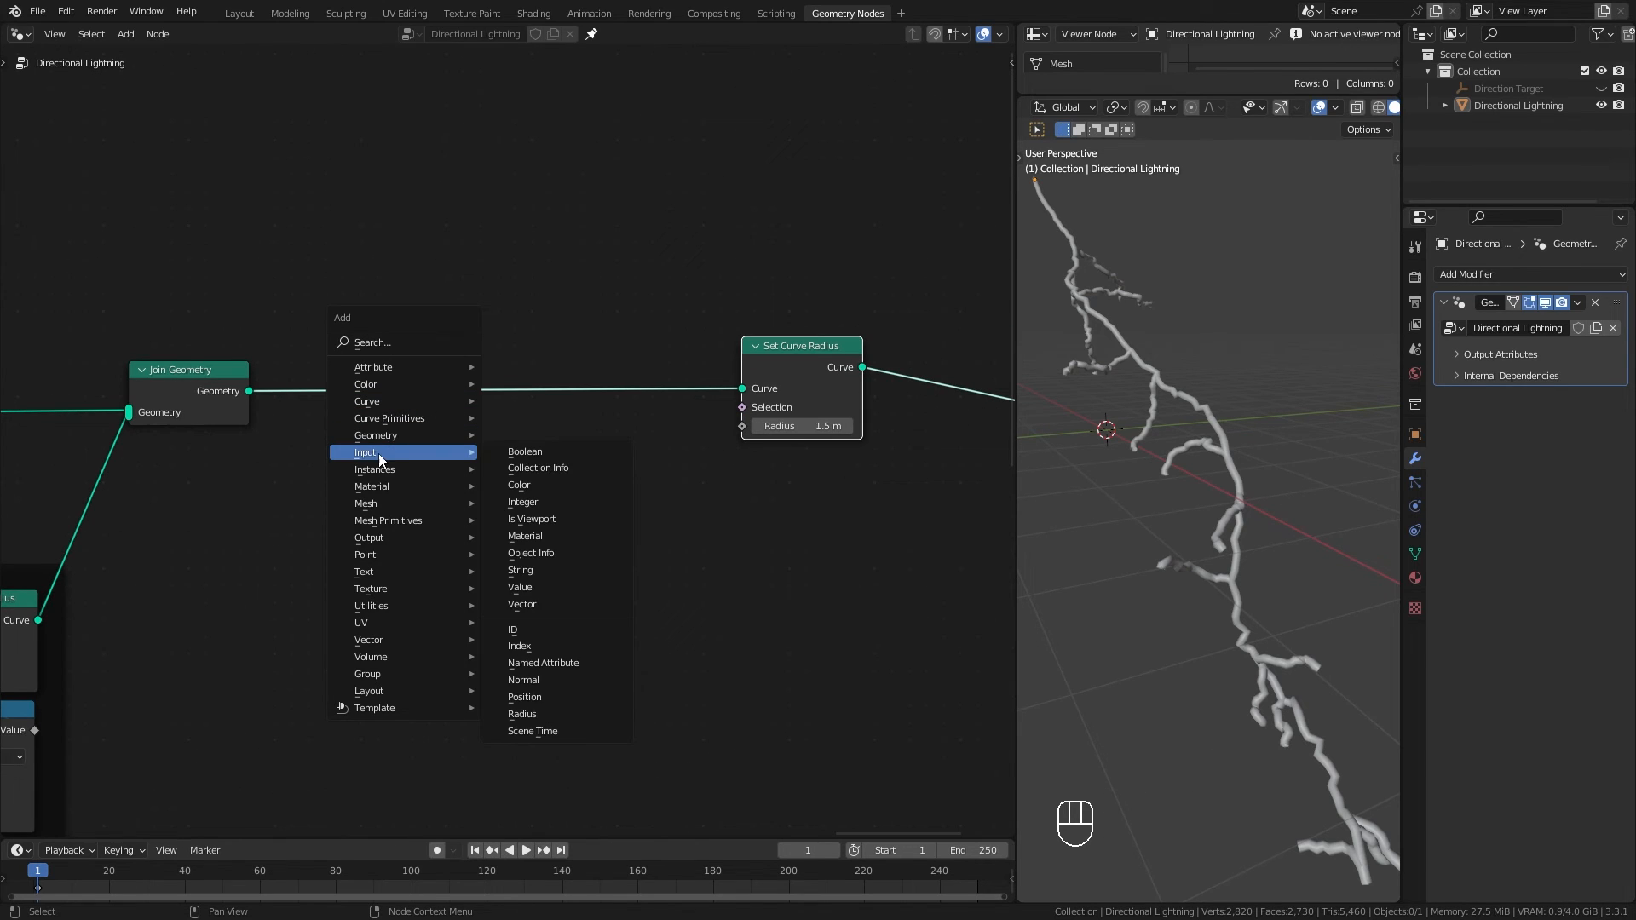
click(554, 715)
click(432, 494)
scroll(508, 616, up, 3)
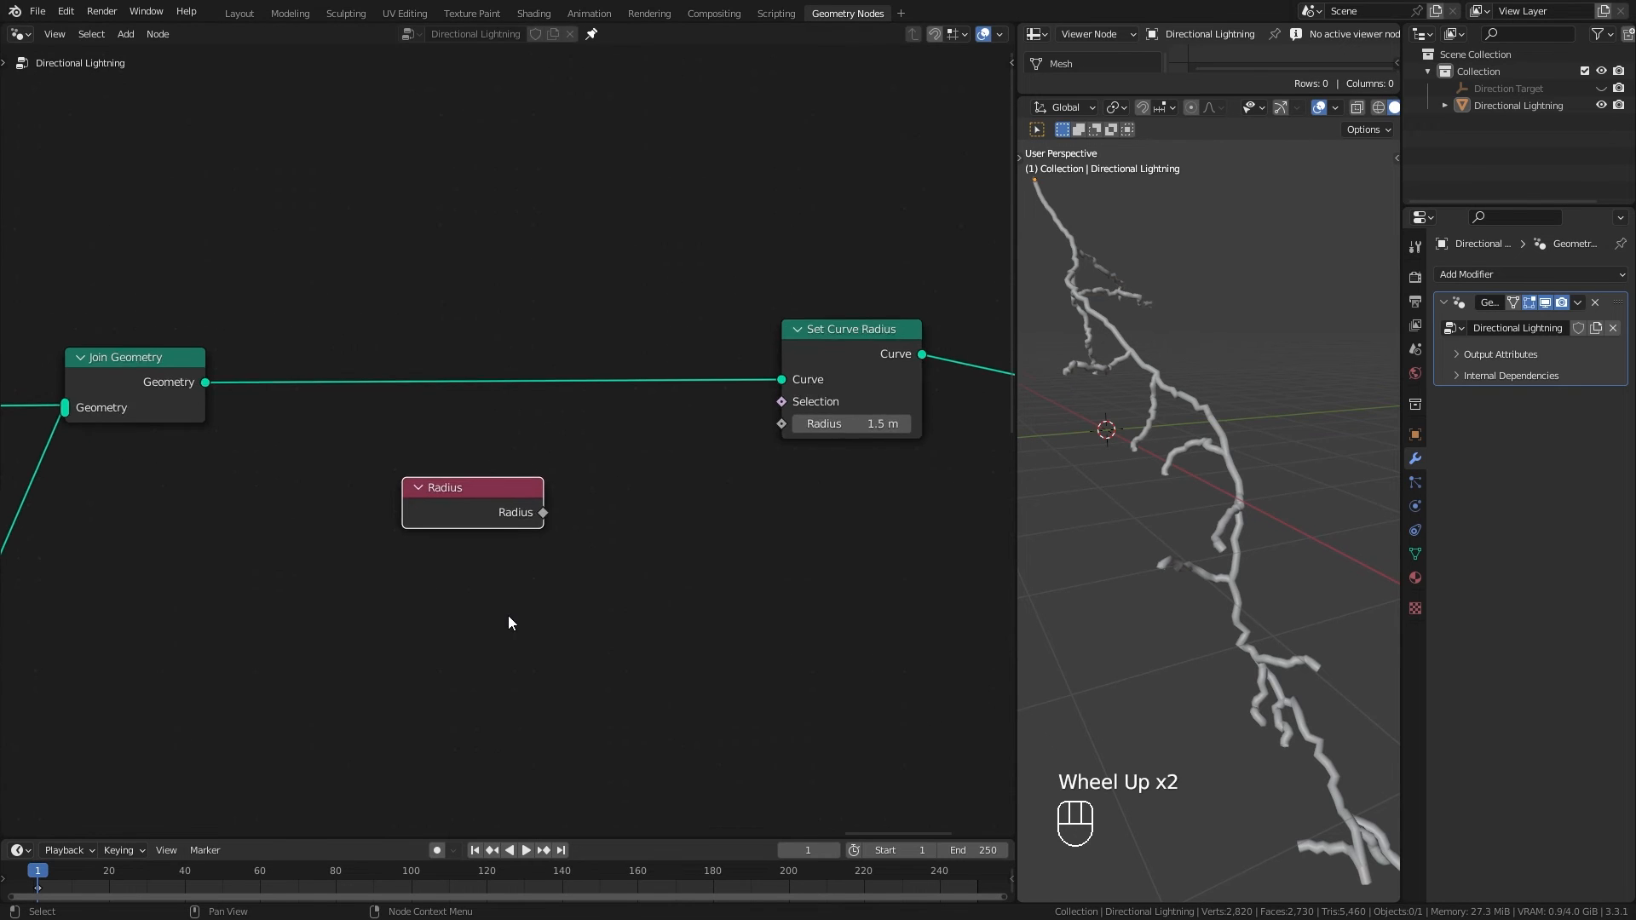
middle_drag(369, 523, 375, 548)
Step: Attach a Viewer node to Join Geometry and feed the Radius node into its Value, placing the Viewer above the link
ctrl+shift+click(263, 387)
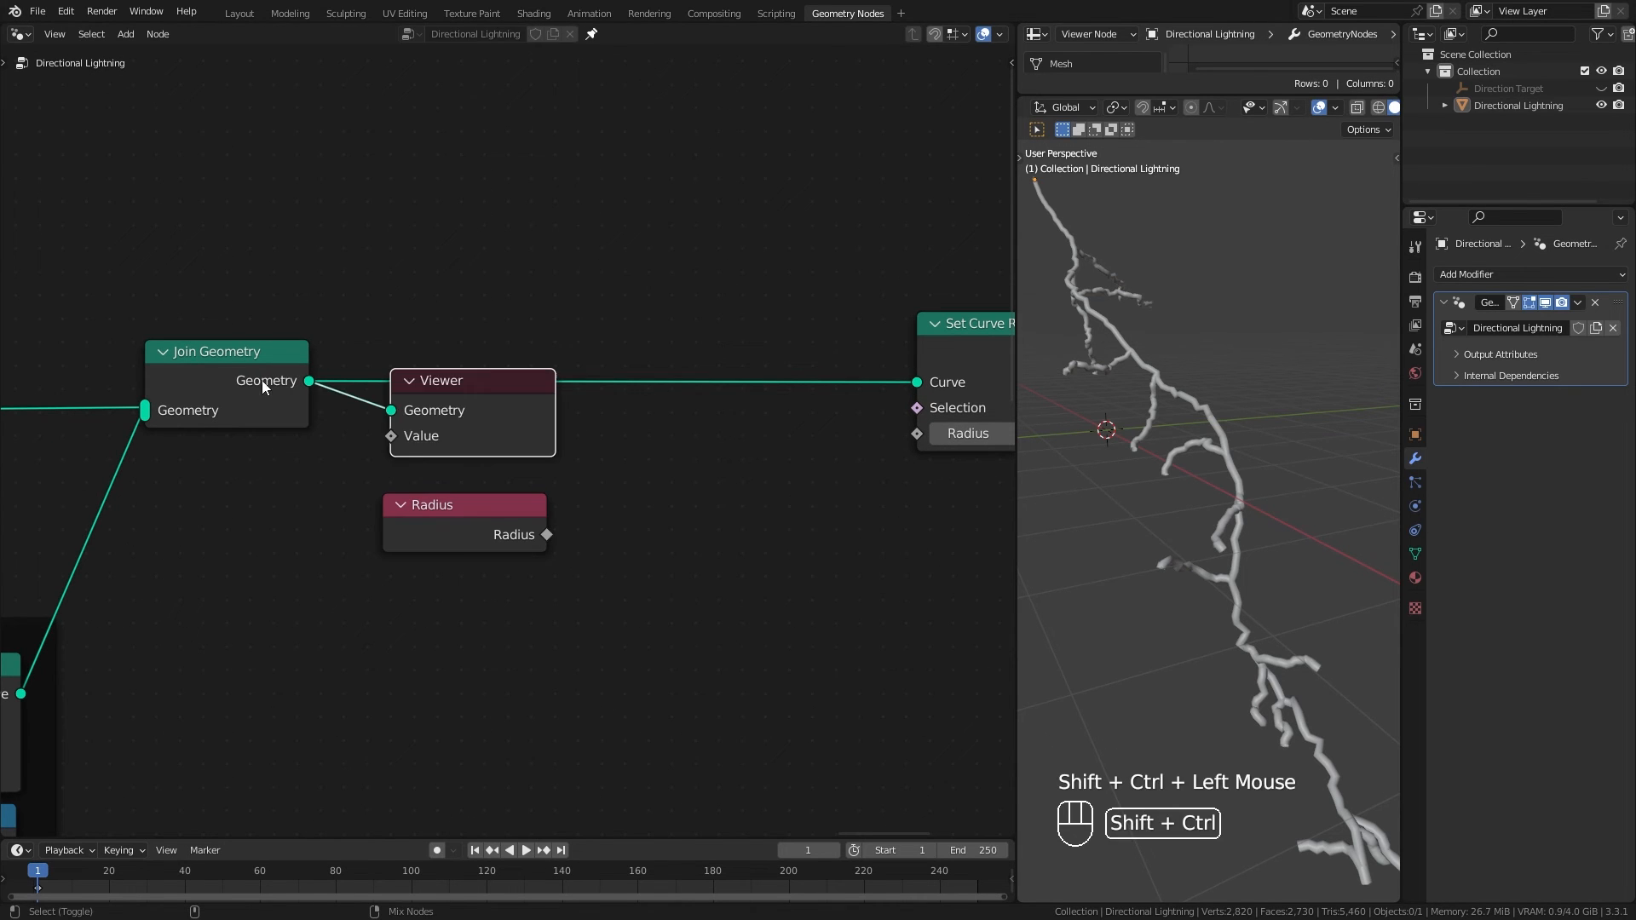
drag(464, 383, 717, 238)
drag(468, 541, 413, 552)
ctrl+shift+click(413, 552)
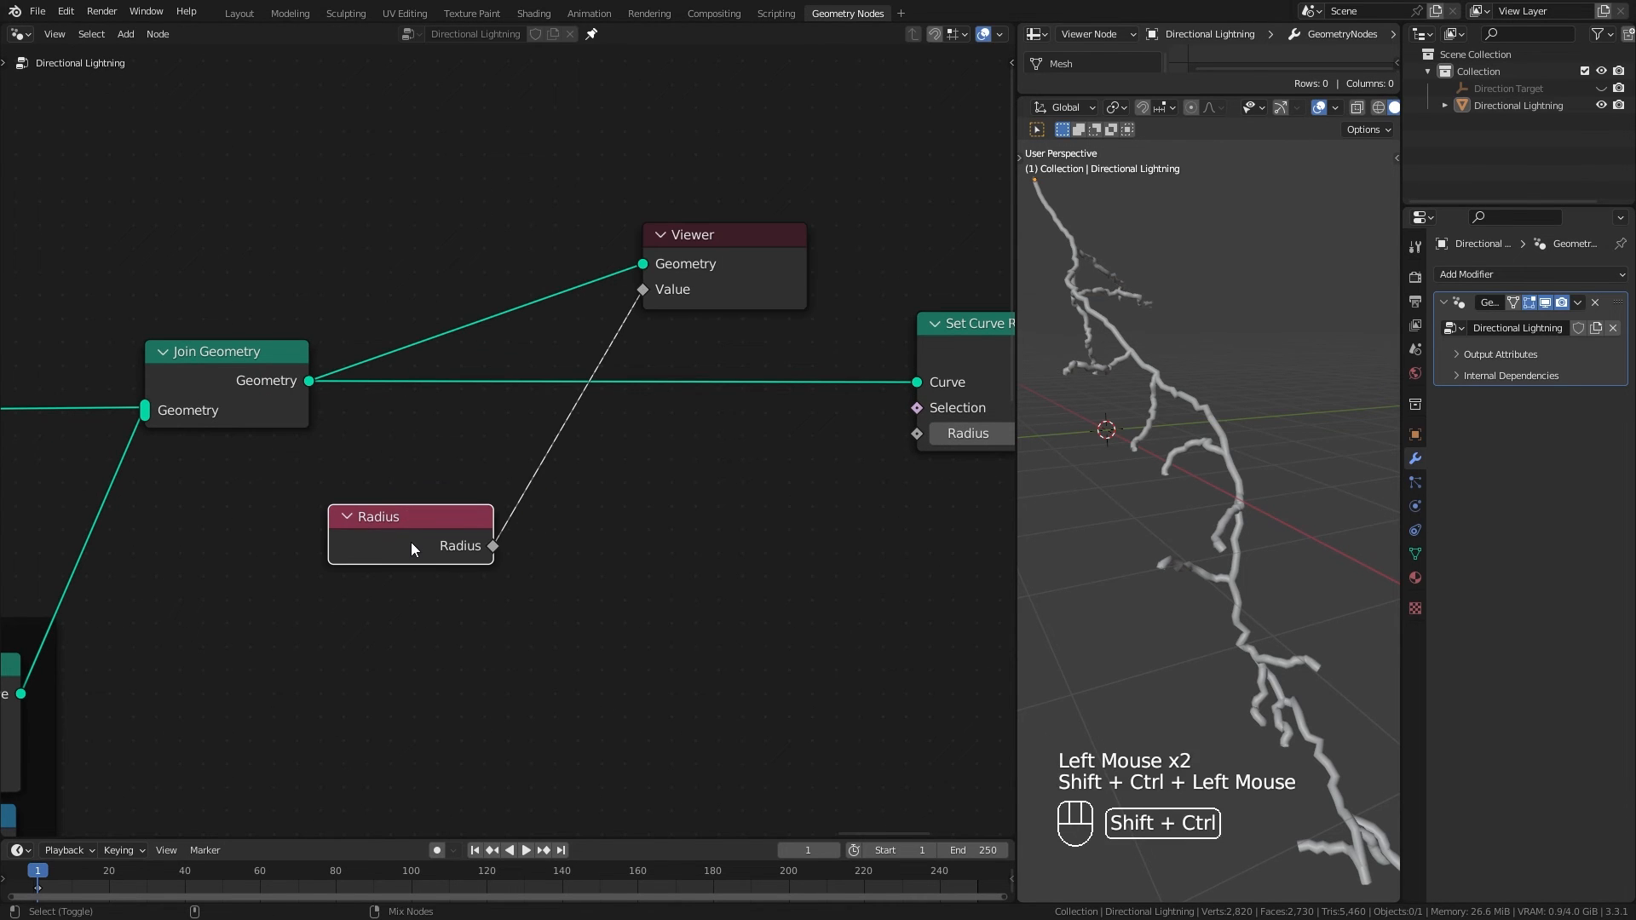
Step: Examine the radius of the curve control points in an enlarged spreadsheet and delete the Viewer node
drag(1128, 94, 1128, 356)
click(1103, 176)
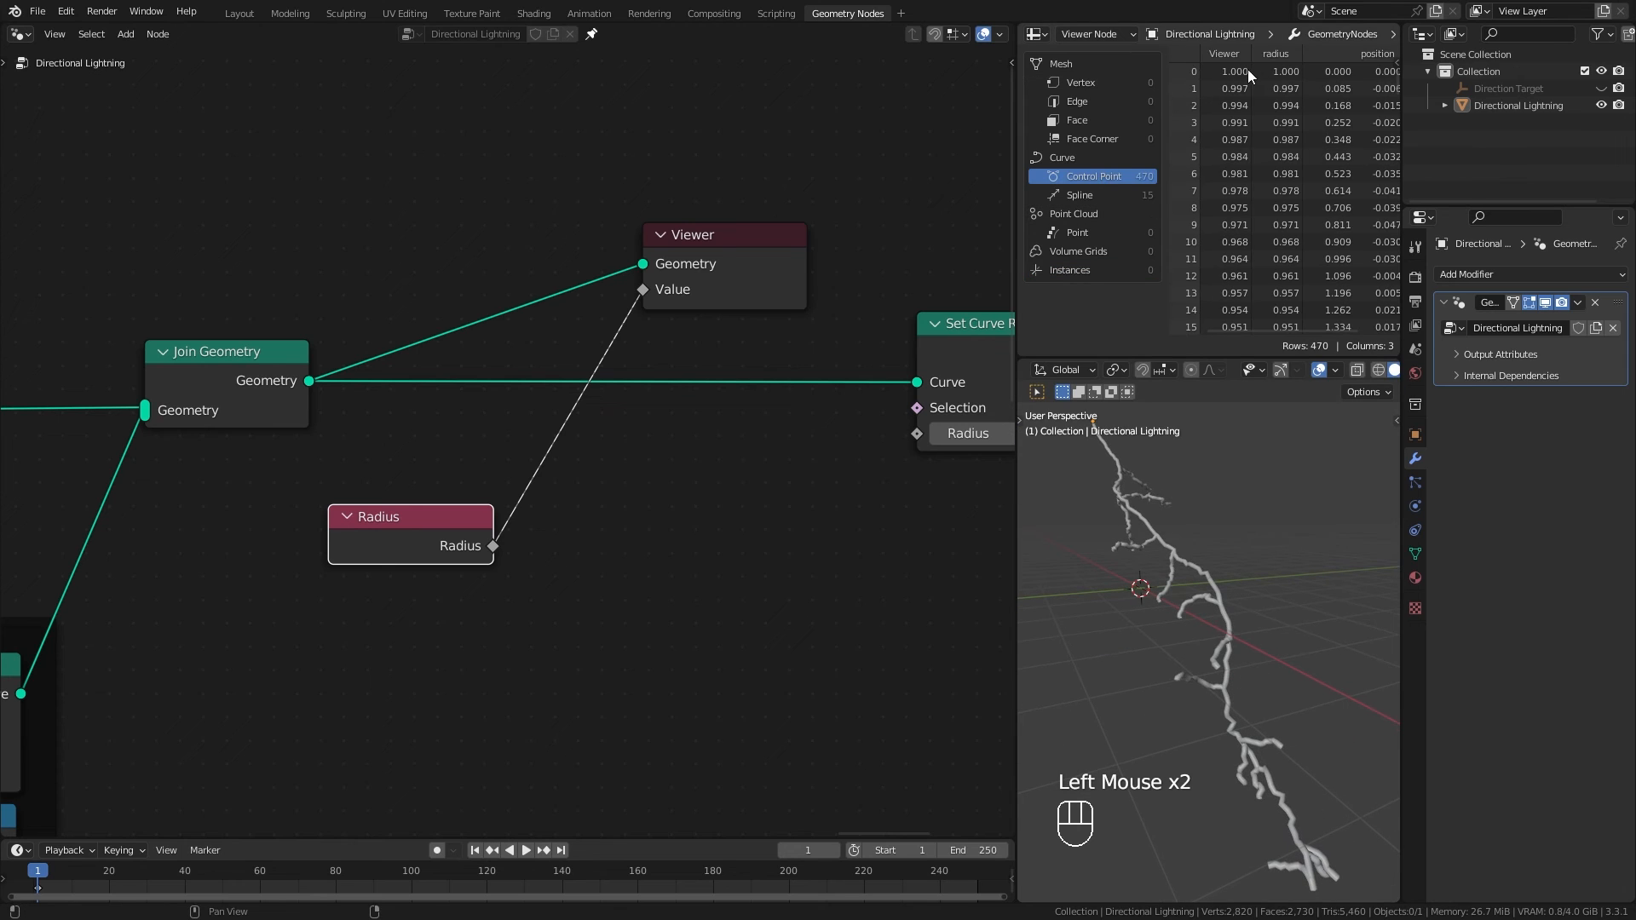
drag(1398, 78, 1422, 370)
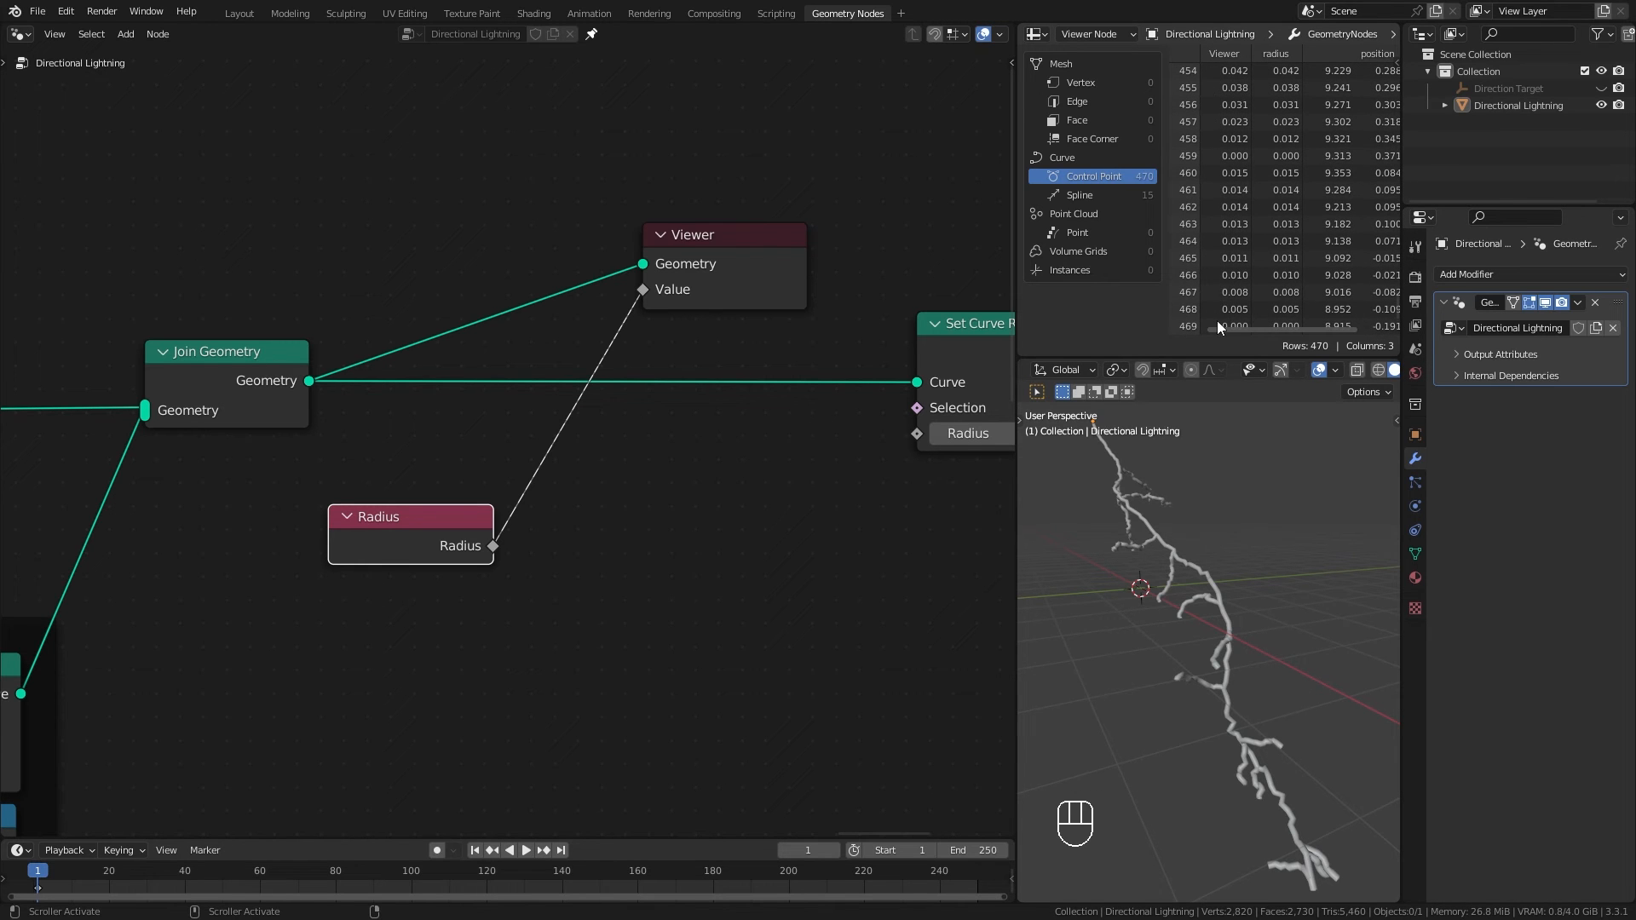
click(1396, 311)
click(723, 237)
key(x)
Step: Connect the Radius node to the Radius input of Set Curve Radius and position it between the two geometry nodes
drag(357, 521, 723, 425)
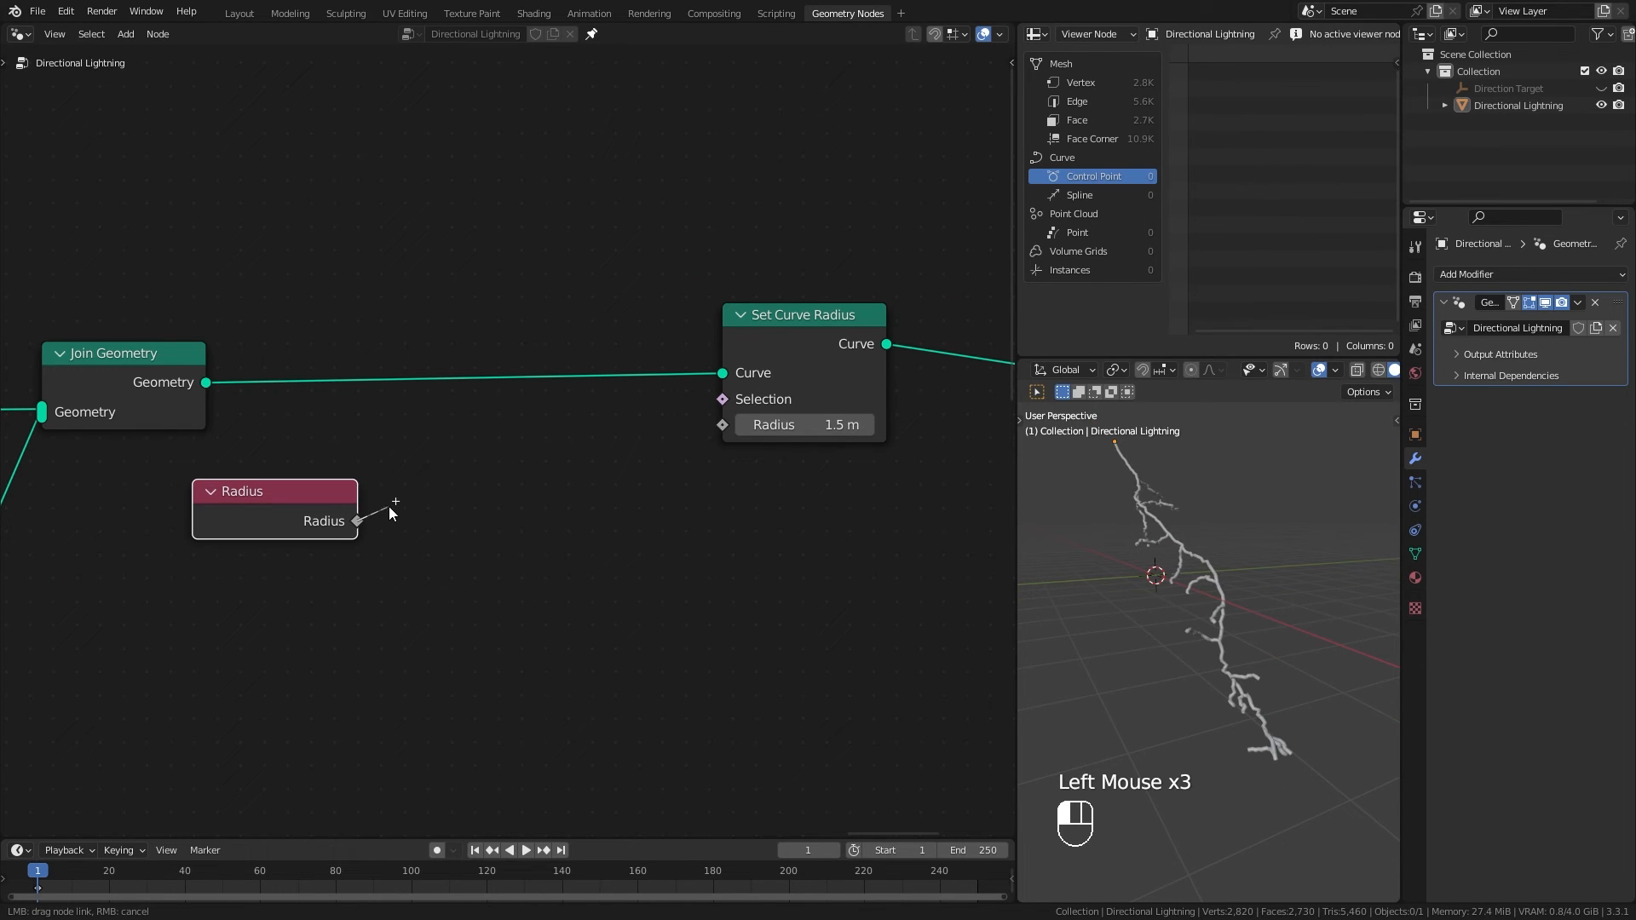
scroll(1173, 703, up, 3)
shift+middle_drag(1174, 712, 1142, 697)
scroll(533, 581, down, 2)
middle_drag(218, 611, 468, 526)
middle_drag(606, 566, 345, 663)
scroll(426, 629, up, 2)
drag(320, 512, 381, 519)
click(180, 385)
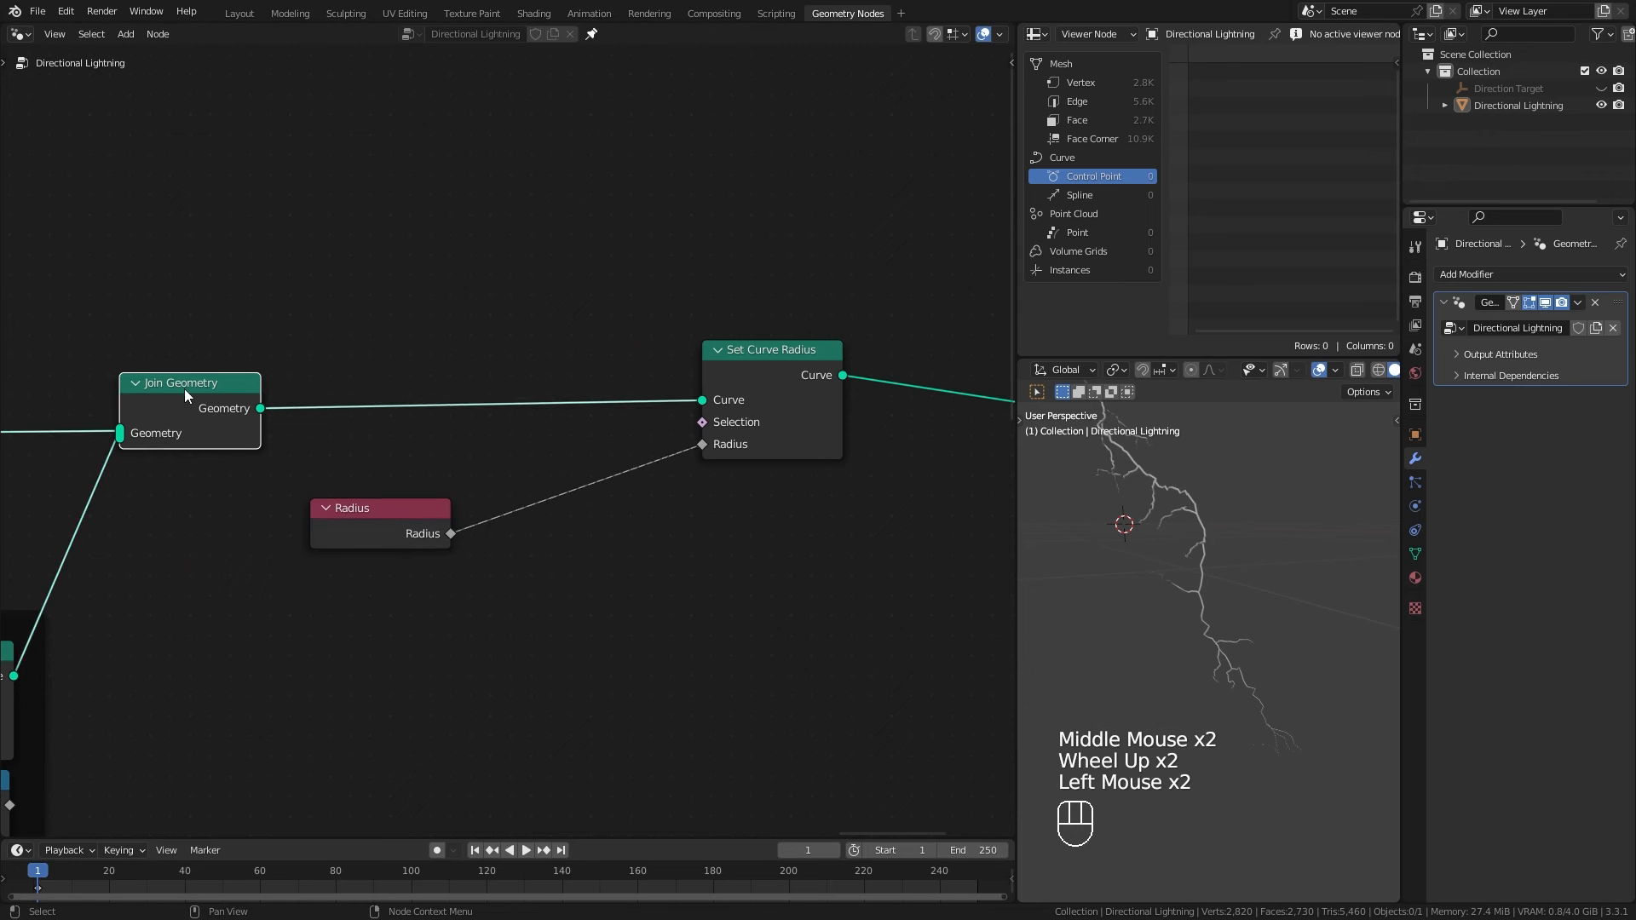
Step: Insert a Map Range node between the Radius node and the Radius input of Set Curve Radius
scroll(554, 511, up, 1)
key(shift+a)
mouse_move(503, 687)
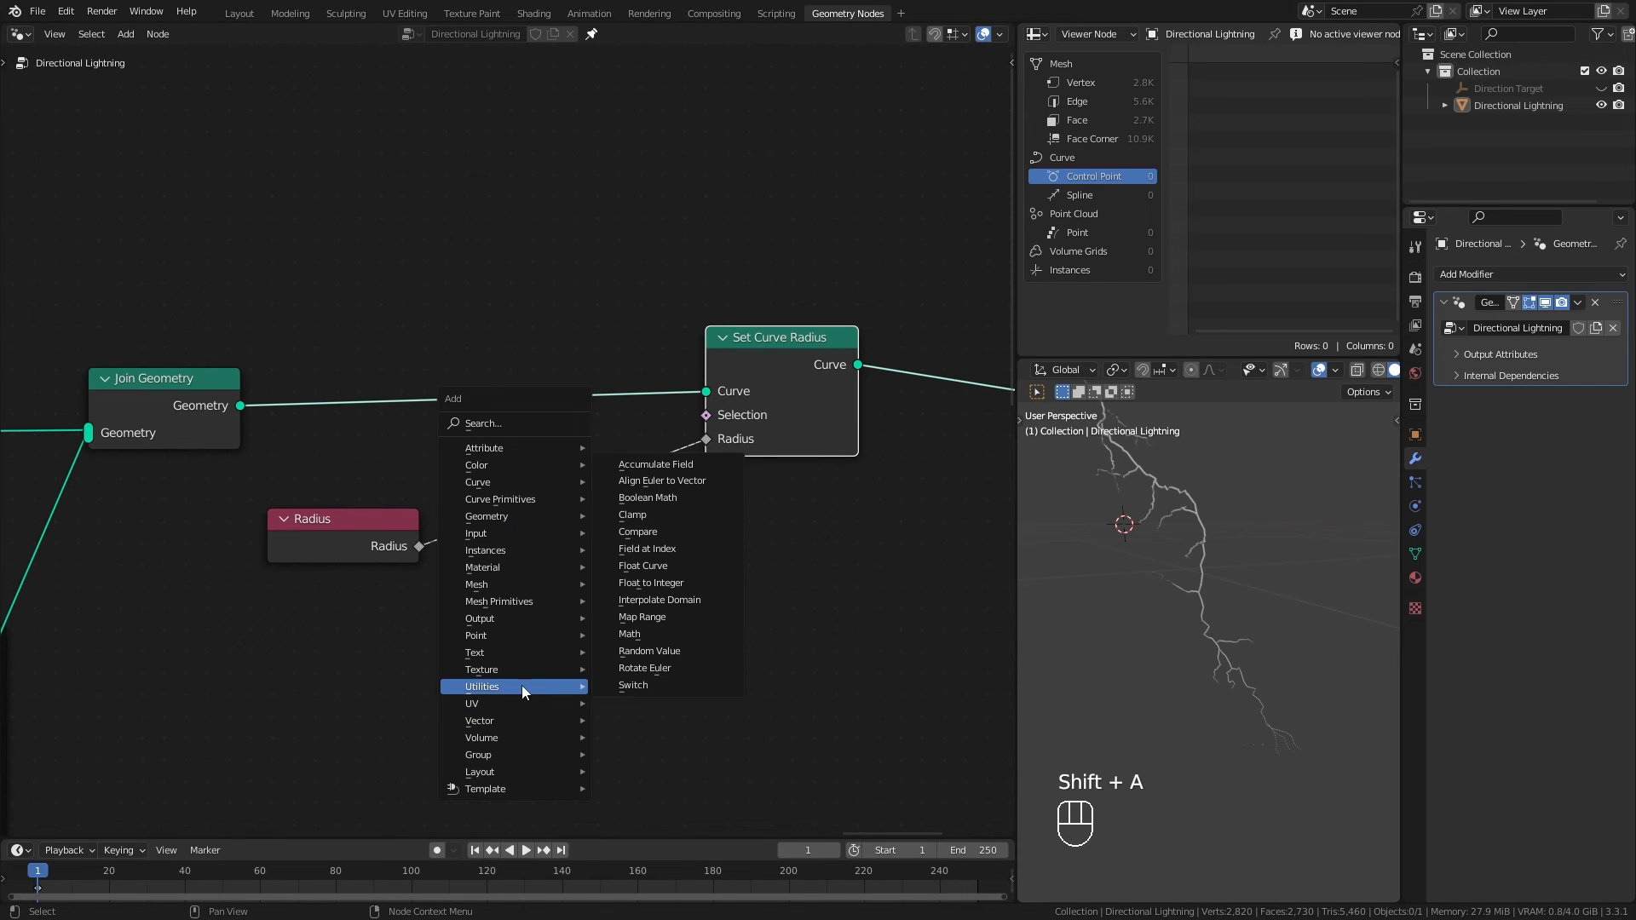
click(661, 615)
click(508, 423)
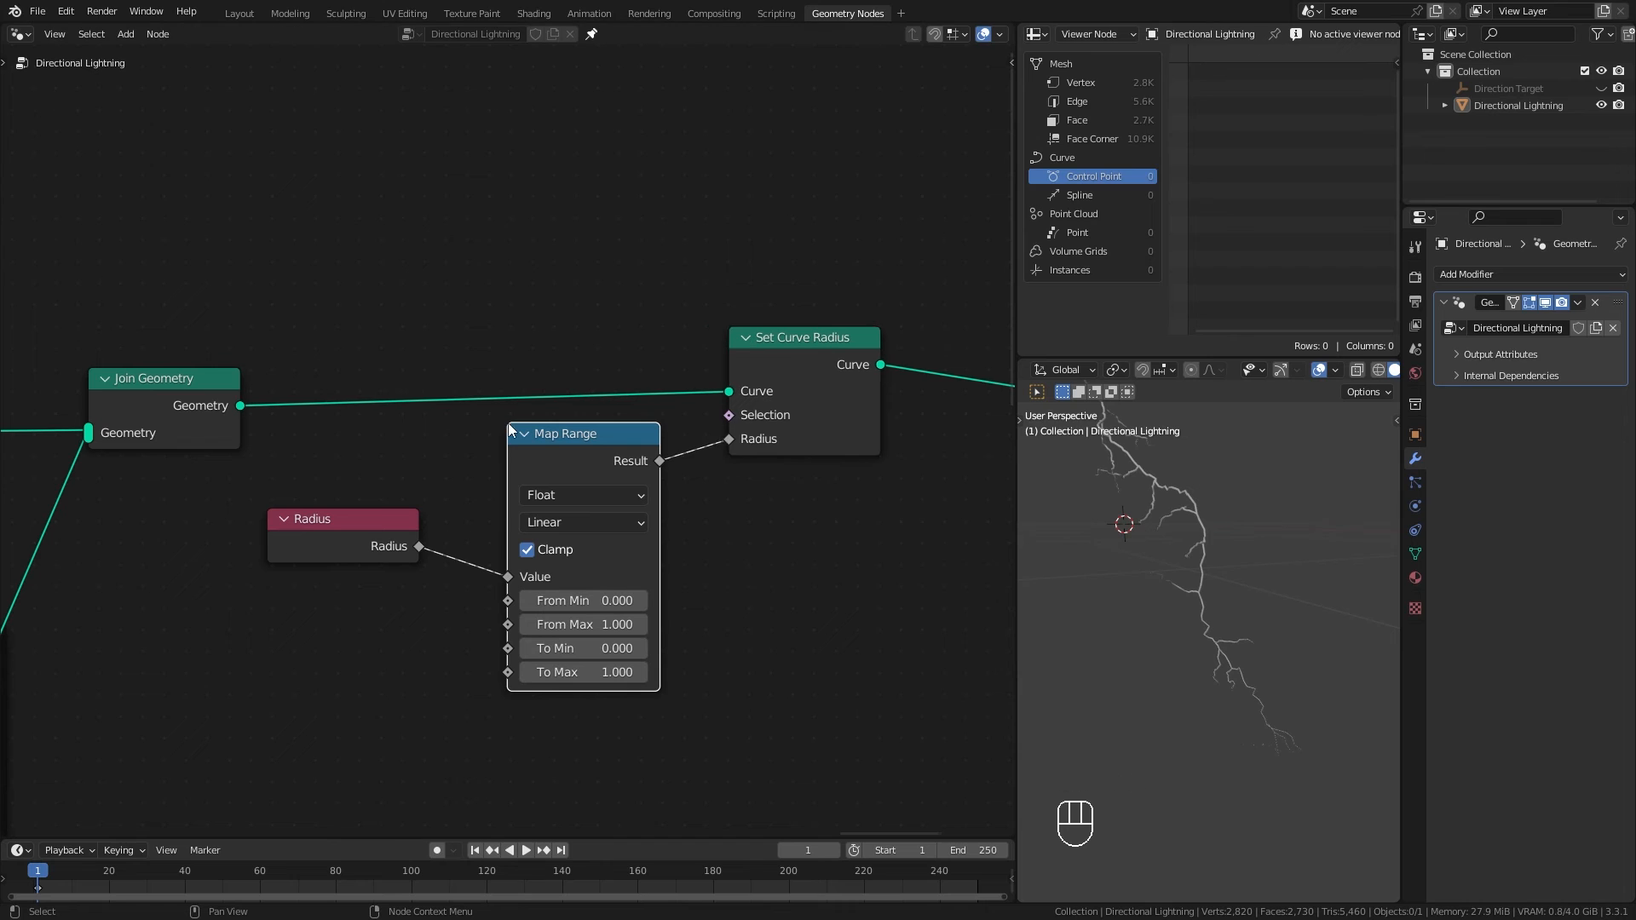
Step: Try the growth effect by varying Map Range's From Min up to 1.000 and down to -0.330
scroll(793, 672, up, 2)
shift+middle_drag(794, 672, 781, 649)
scroll(1271, 740, up, 1)
shift+middle_drag(1272, 740, 1227, 738)
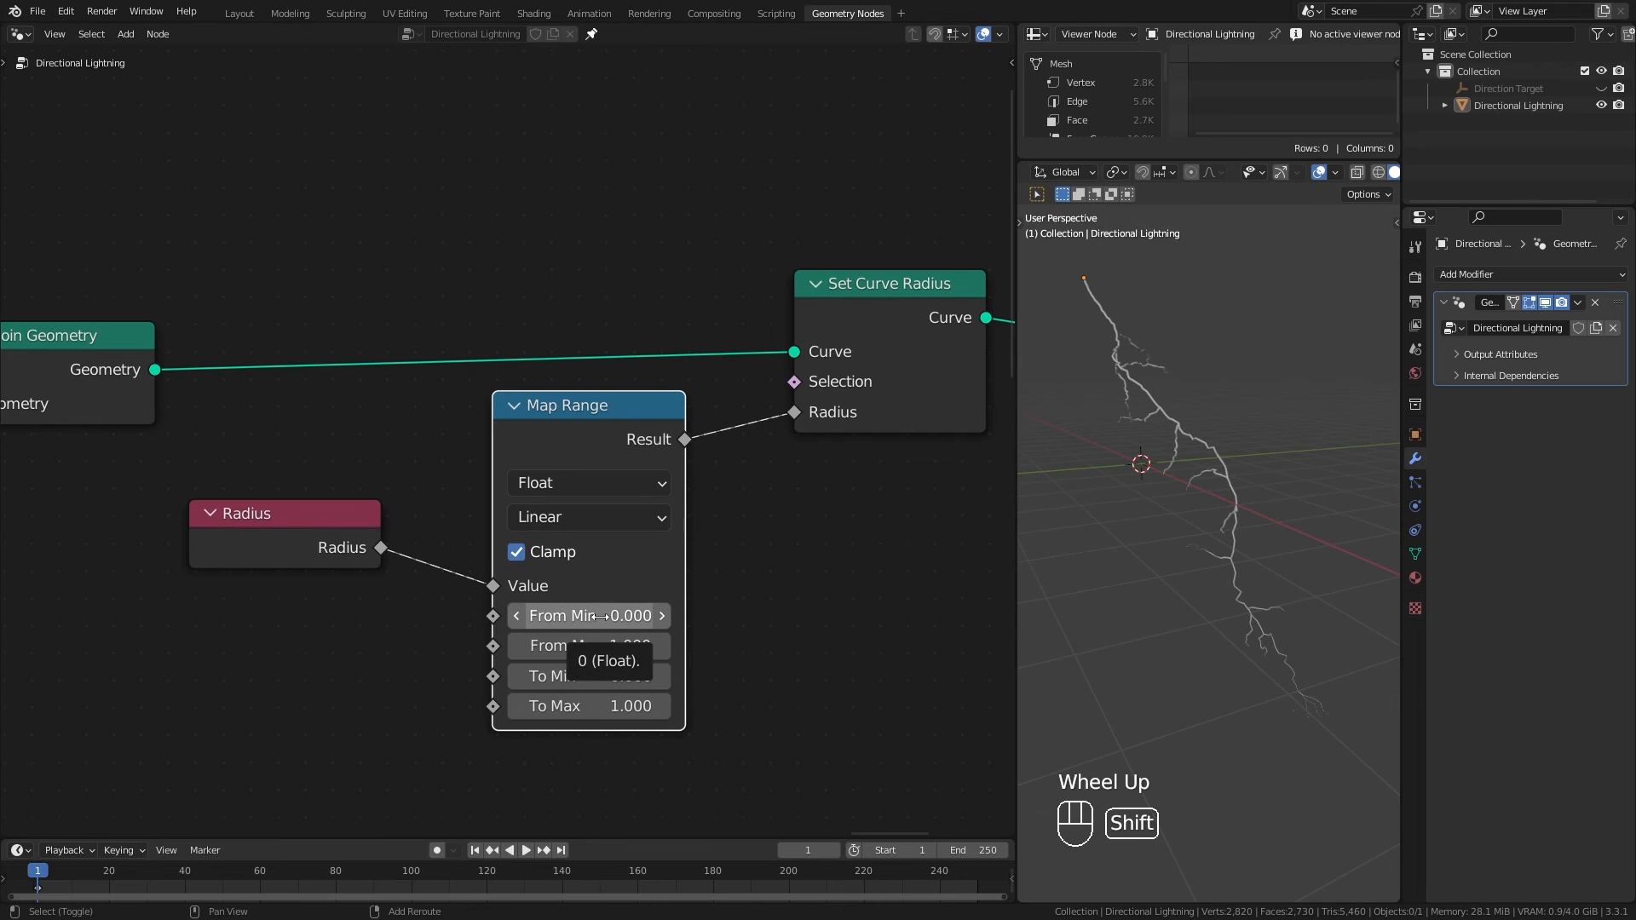
shift+click(600, 616)
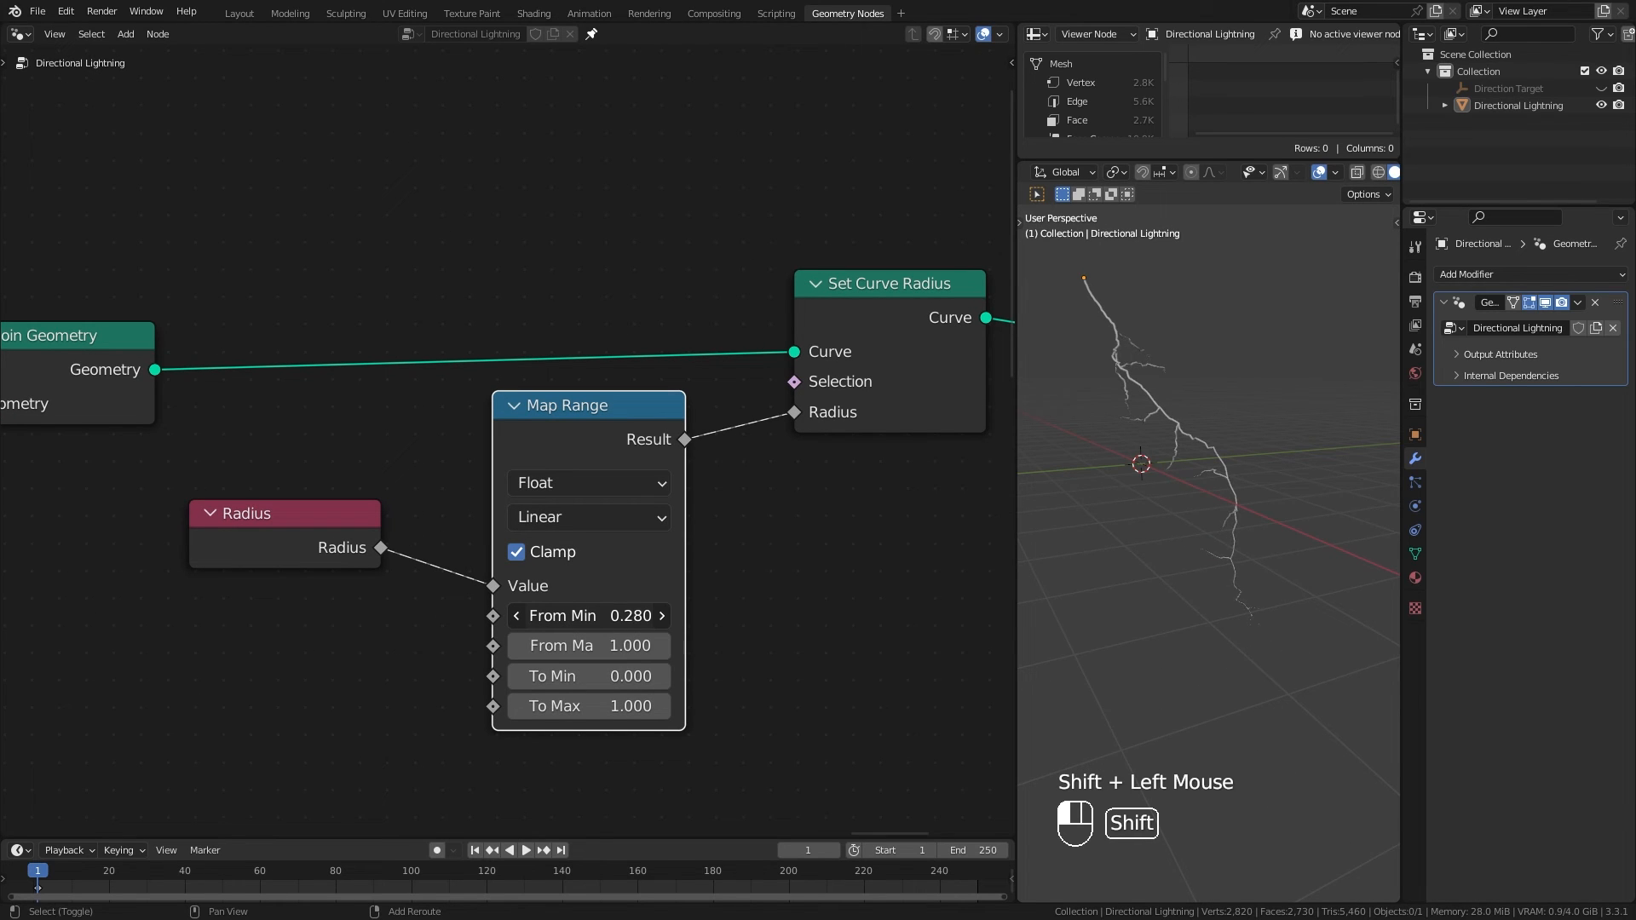
shift+drag(601, 615, 648, 616)
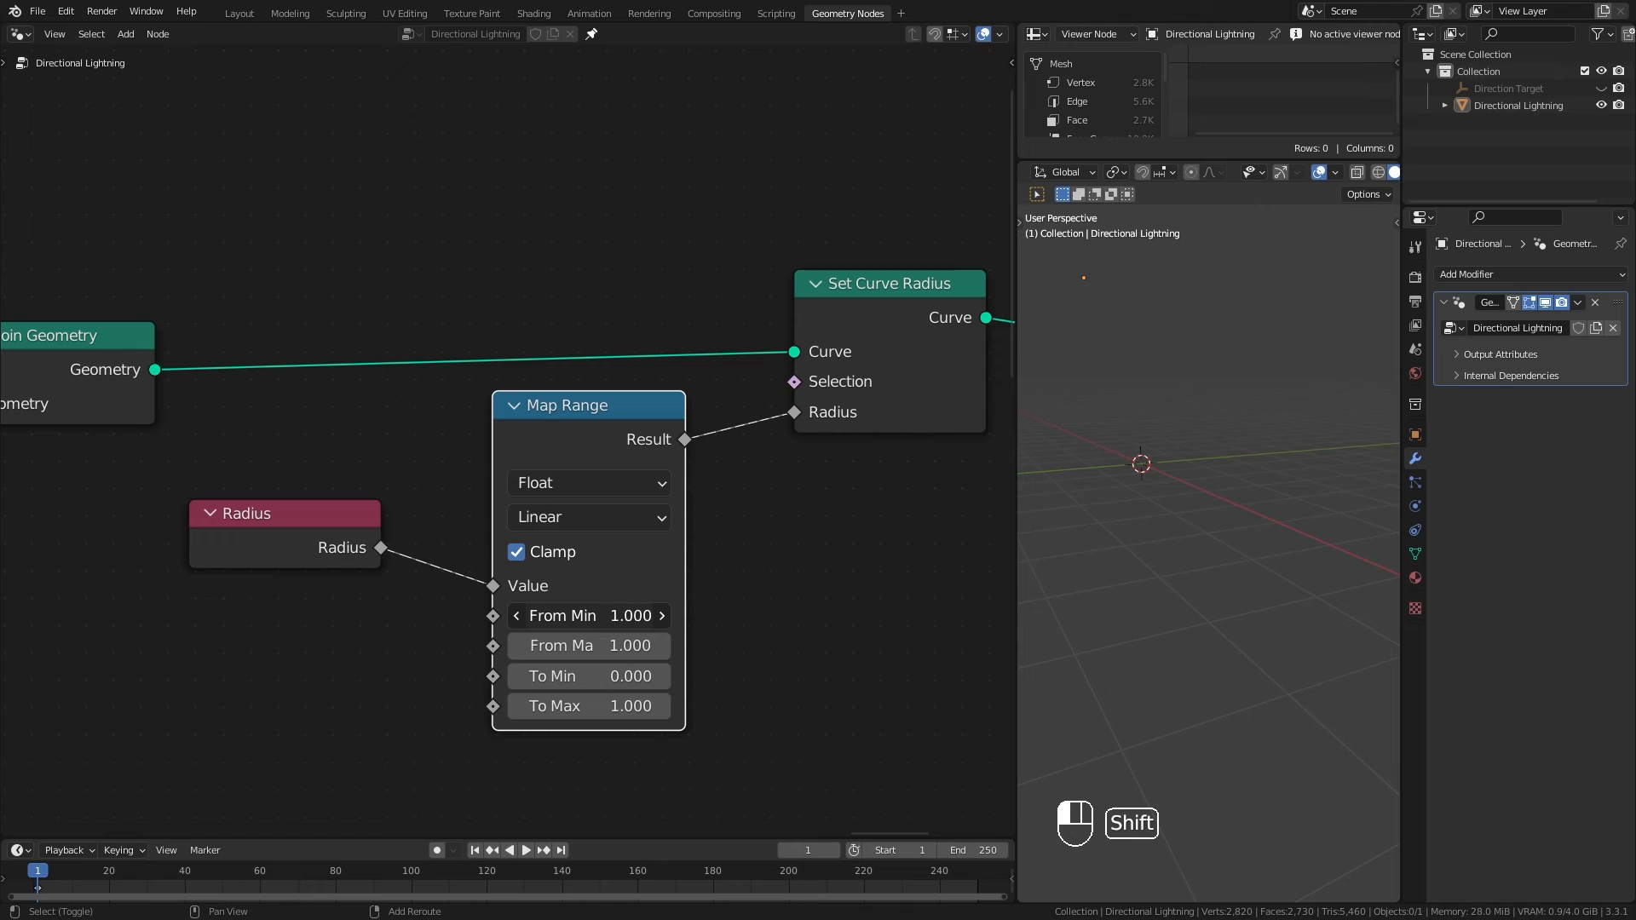
shift+drag(631, 615, 563, 615)
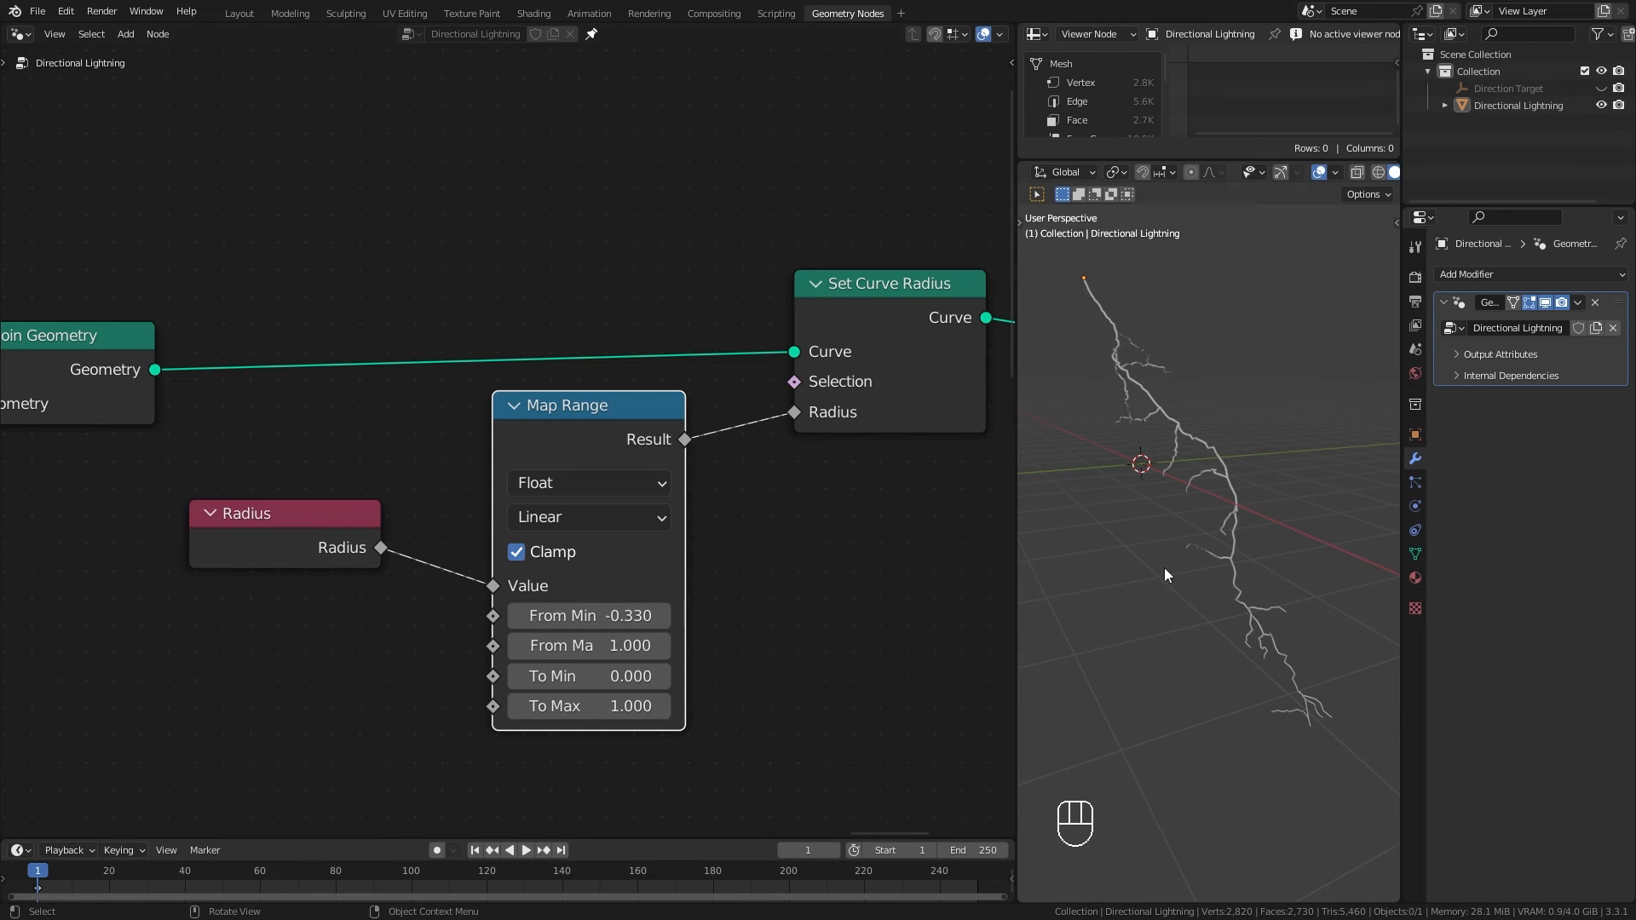
Step: Hide the viewport overlays and shrink the spreadsheet to look over the whole lightning bolt
click(1320, 174)
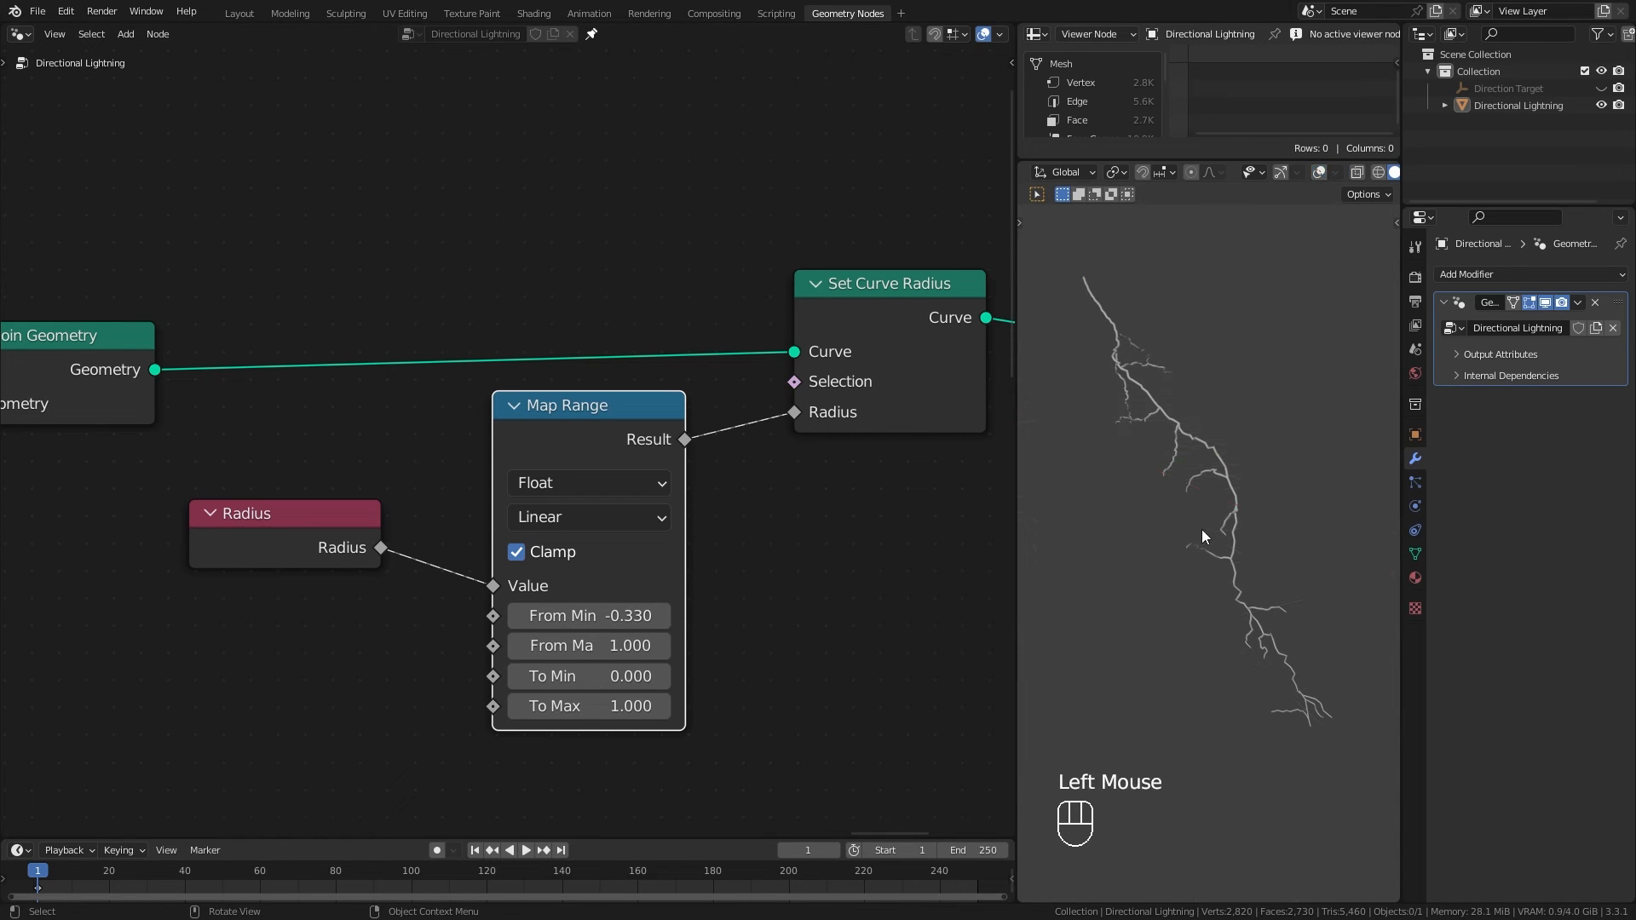
scroll(1202, 529, up, 2)
shift+middle_drag(1140, 375, 1138, 409)
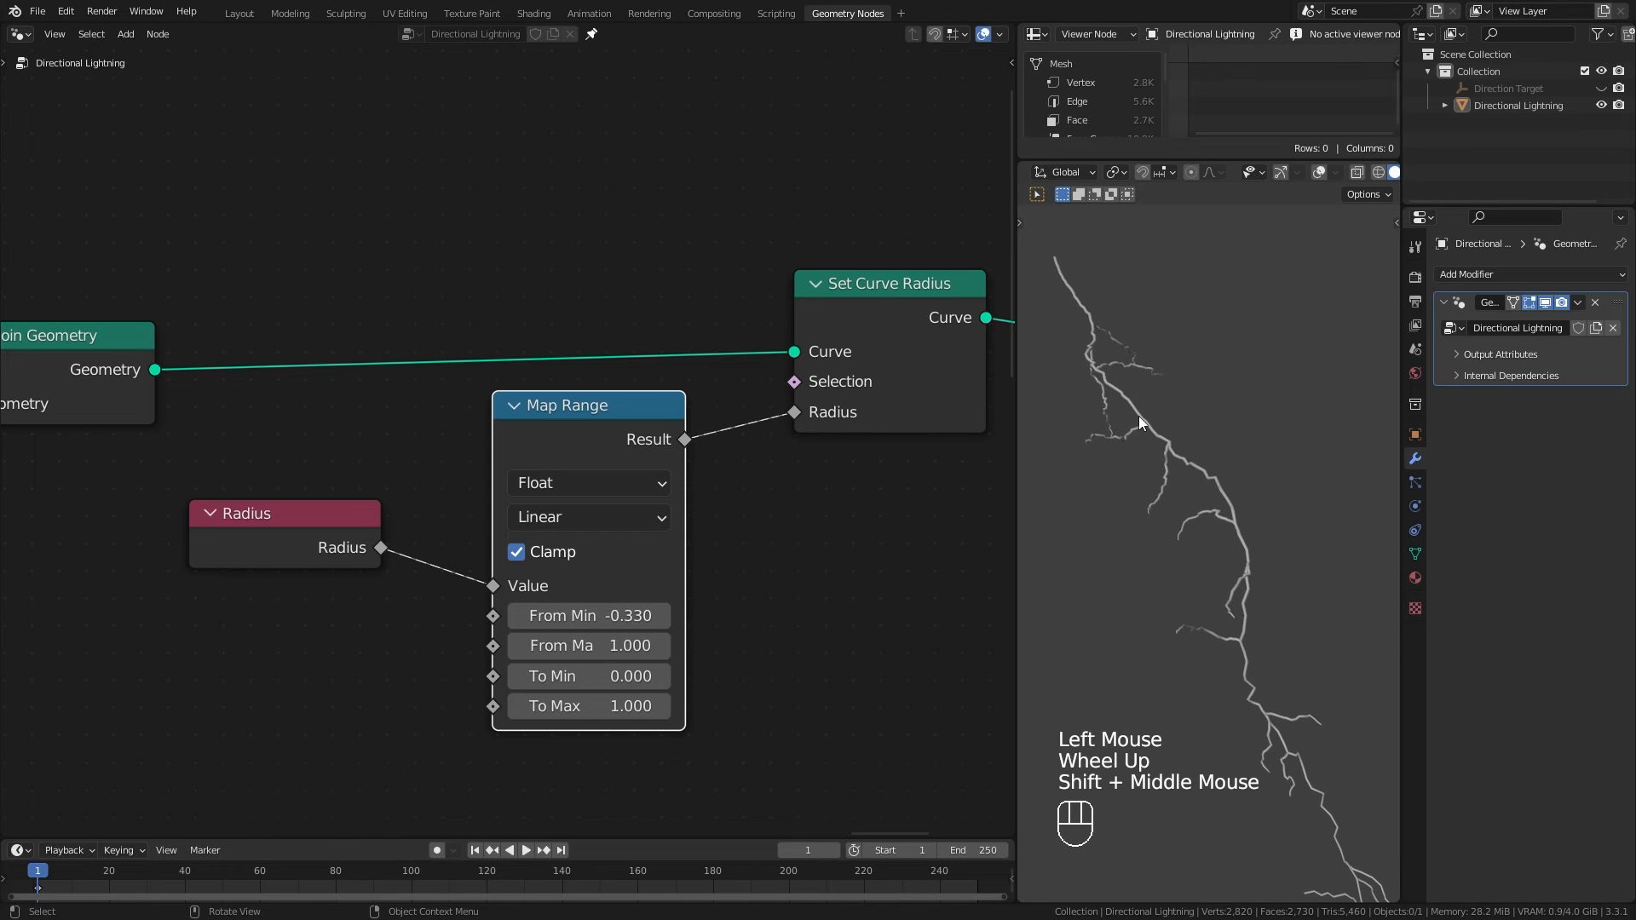
drag(1176, 158, 1173, 69)
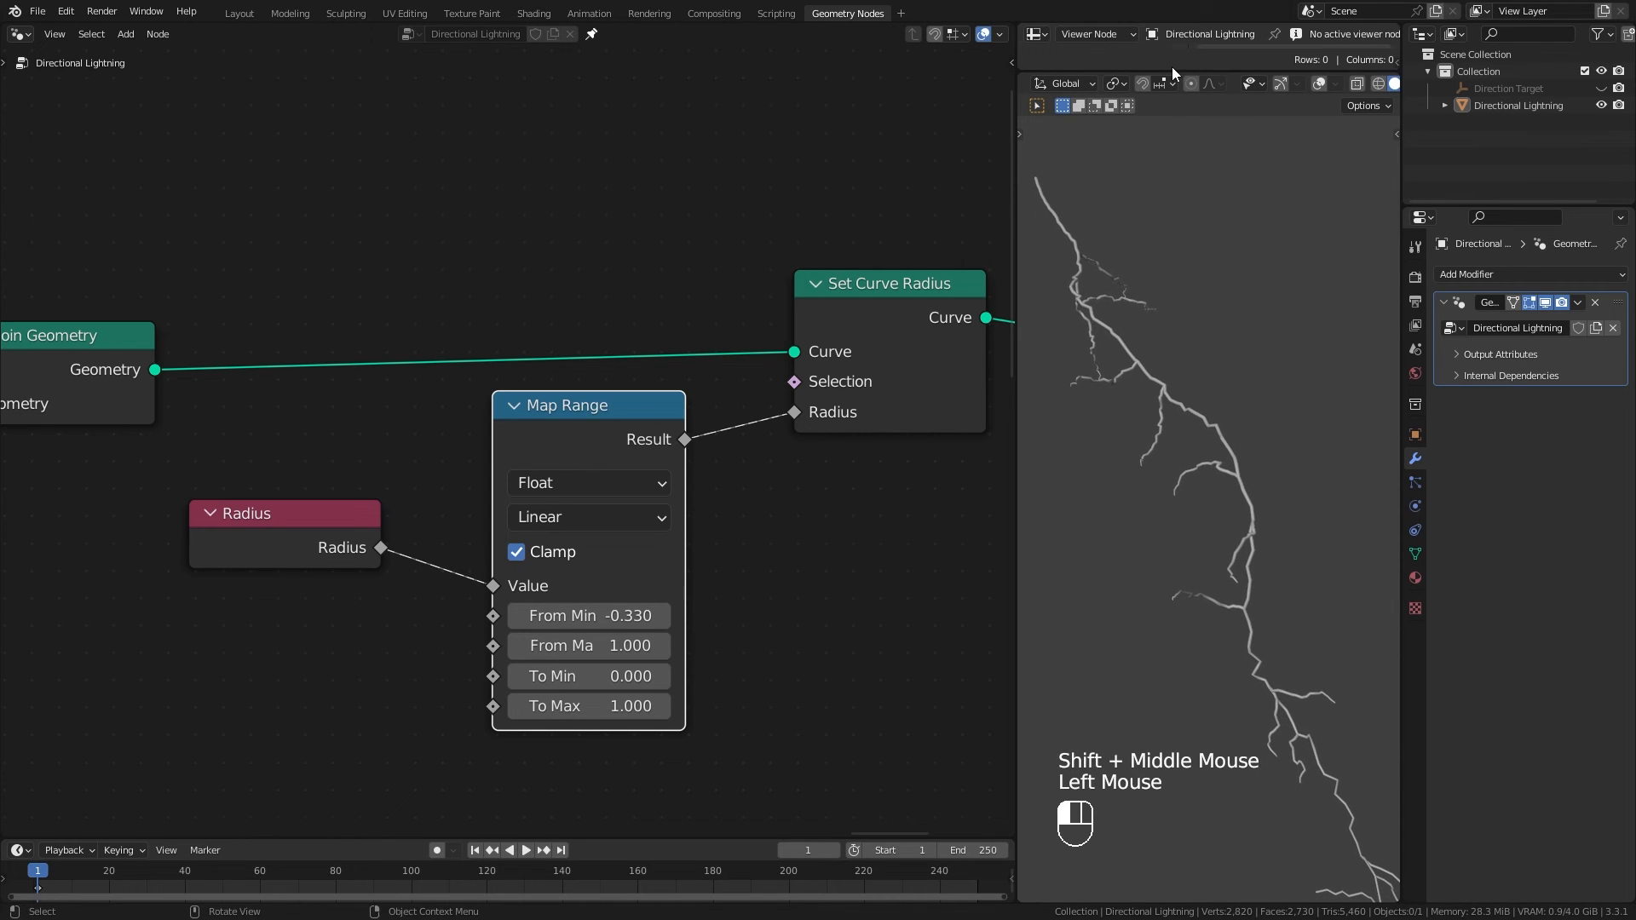
shift+middle_drag(1238, 310, 1241, 371)
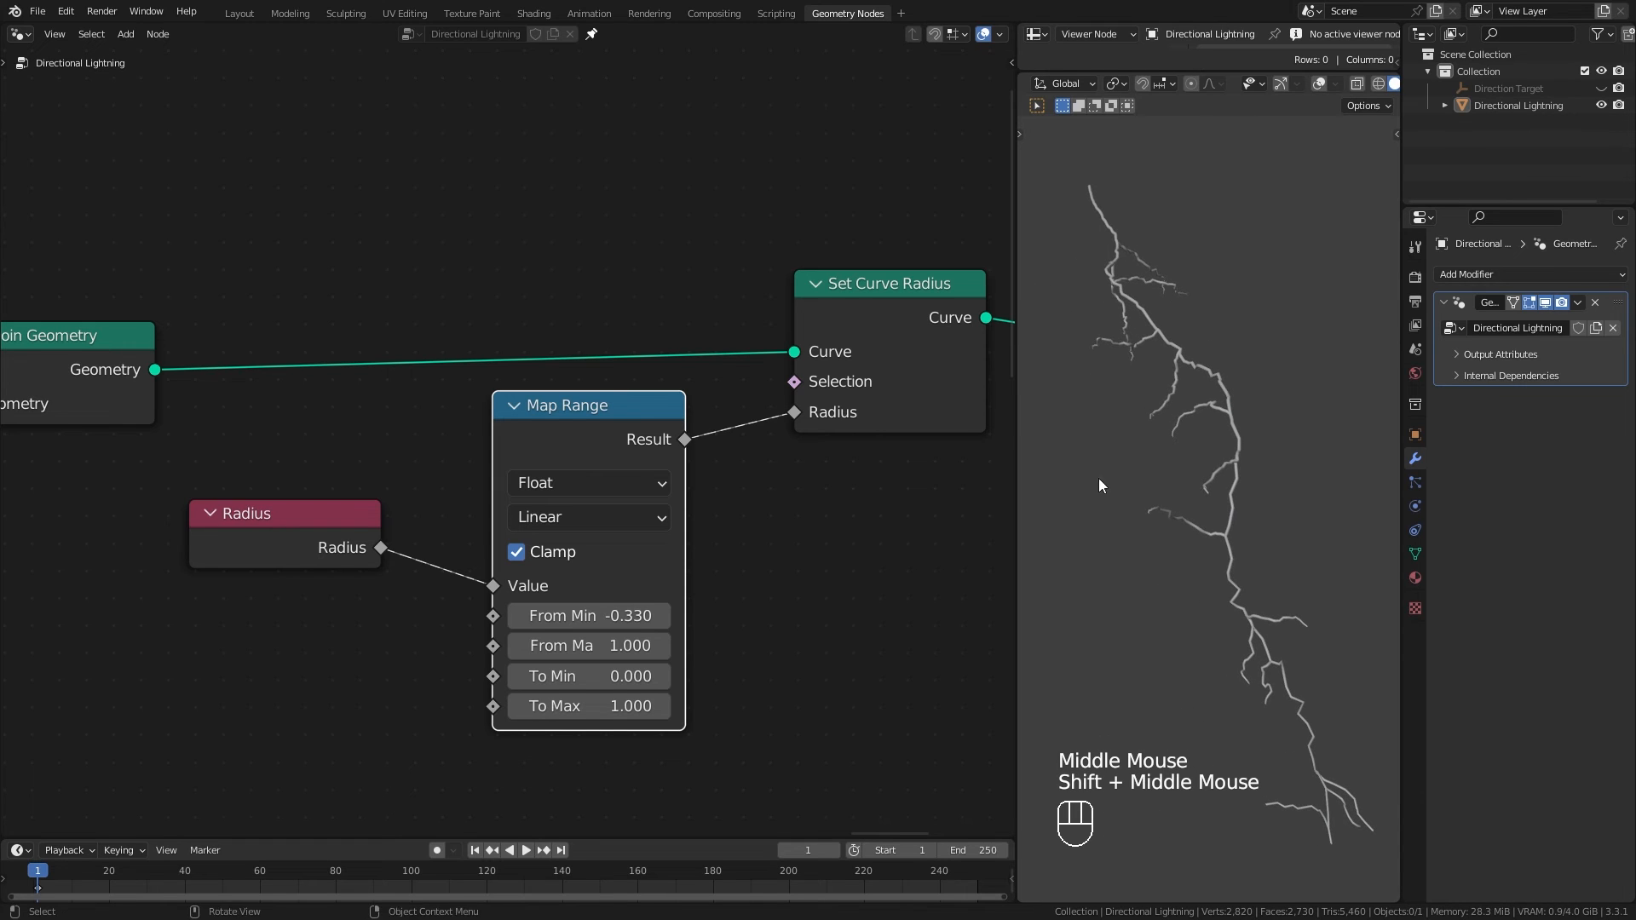
Step: Set Map Range's From Min to 0.5
click(619, 617)
text(0)
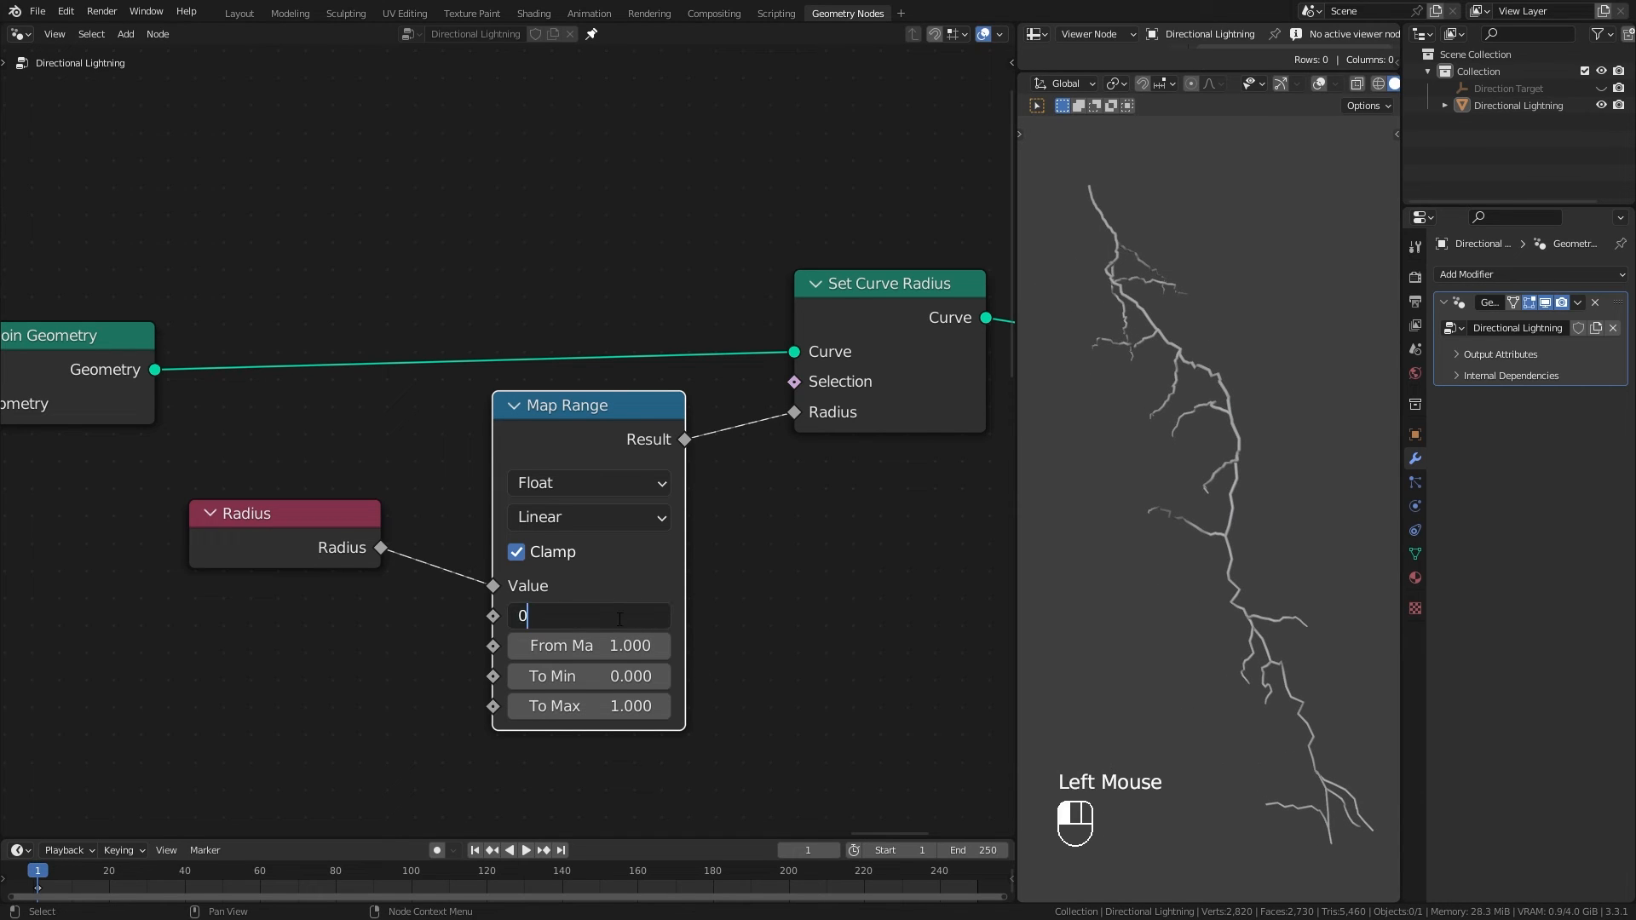
key(Return)
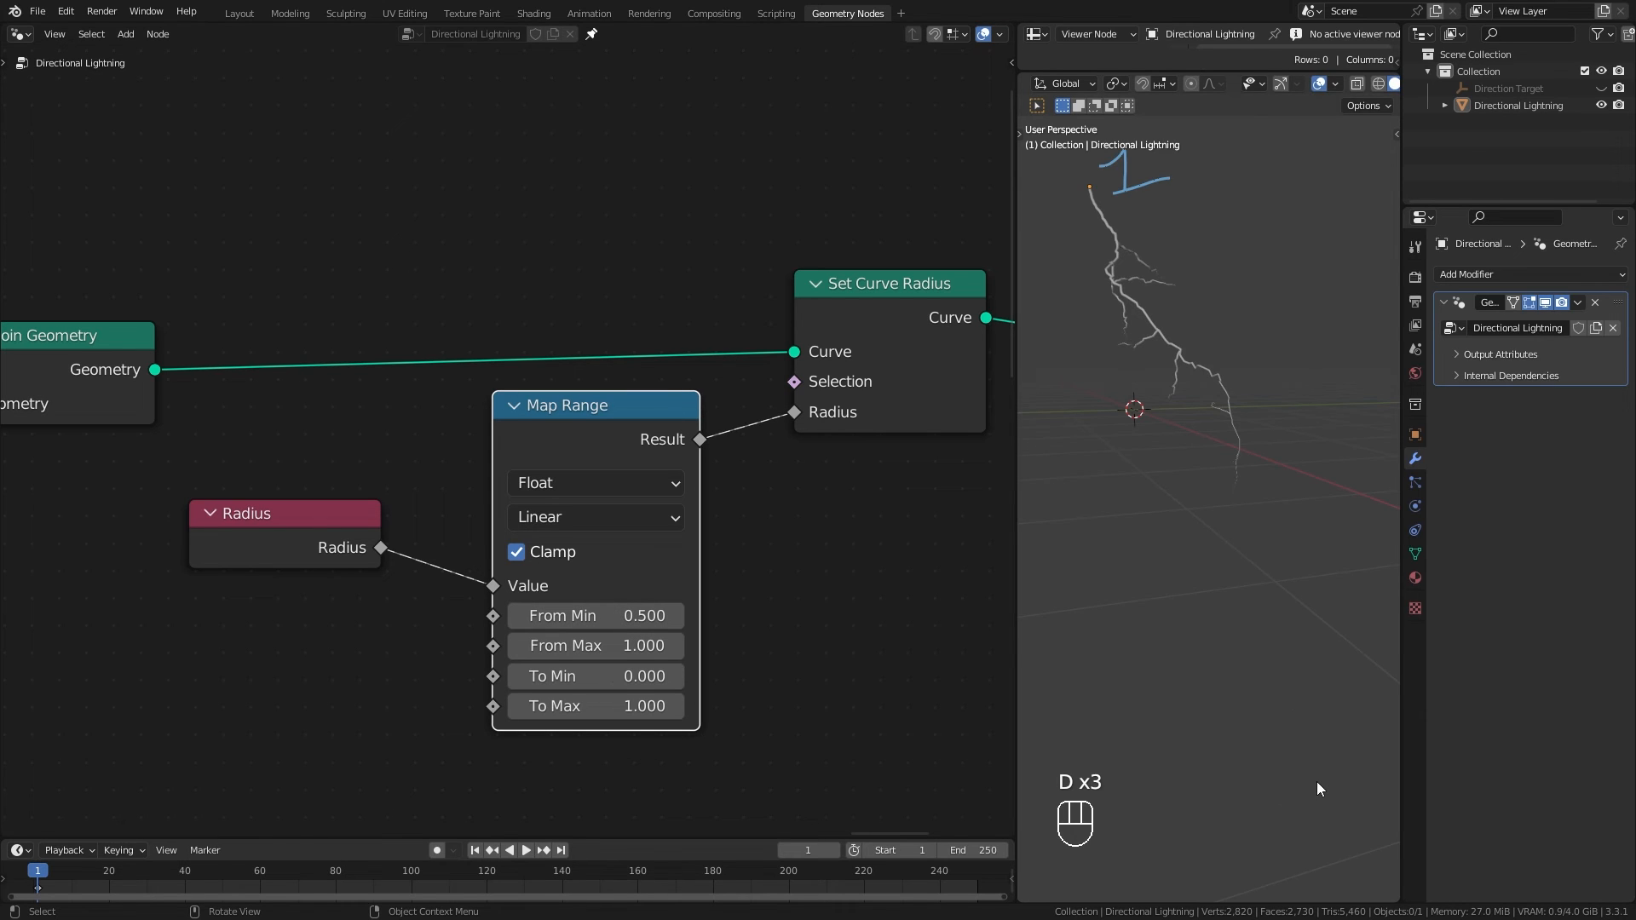
Step: Annotate the lower, cut-off stretch of the lightning path with a column of handwritten zeros
key(d)
mouse_move(1310, 788)
mouse_down()
mouse_move(1301, 816)
mouse_move(1304, 795)
mouse_up()
key(d)
key(d)
key(d)
key(d)
key(d)
key(d)
key(d)
drag(1269, 407, 1285, 439)
key(d)
key(d)
key(d)
key(d)
key(d)
drag(1300, 514, 1296, 517)
key(d)
key(d)
key(d)
key(d)
drag(1320, 609, 1324, 621)
key(d)
key(d)
drag(1321, 694, 1320, 698)
key(d)
key(d)
key(d)
key(d)
key(d)
key(d)
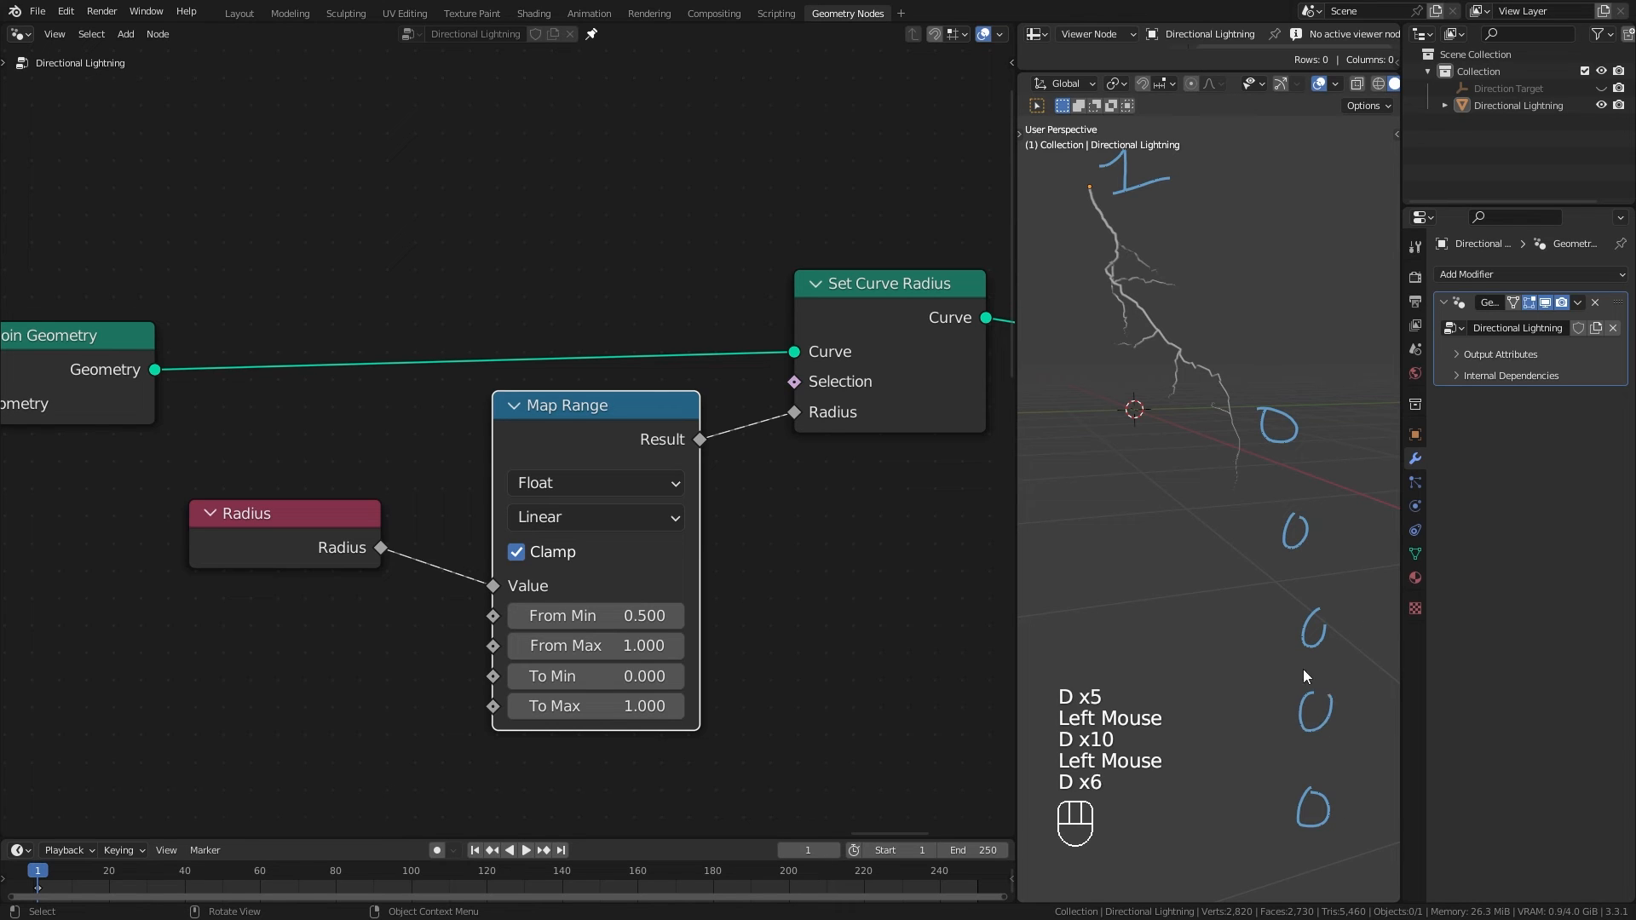
Step: Annotate the upper stretch of the lightning with the handwritten values 0.2, 0.5 and 0.8, working upward
key(d)
key(d)
key(d)
key(d)
key(d)
key(d)
drag(1255, 344, 1295, 346)
key(d)
key(d)
key(d)
key(d)
key(d)
click(1266, 341)
key(d)
key(d)
key(d)
key(d)
key(d)
key(d)
key(d)
mouse_move(1195, 289)
mouse_down()
mouse_move(1235, 267)
mouse_move(1225, 295)
mouse_up()
key(d)
click(1216, 292)
key(d)
key(d)
key(d)
key(d)
key(d)
drag(1146, 232, 1196, 199)
key(d)
key(d)
key(d)
key(d)
key(d)
click(1179, 230)
key(d)
key(d)
key(d)
key(d)
key(d)
key(d)
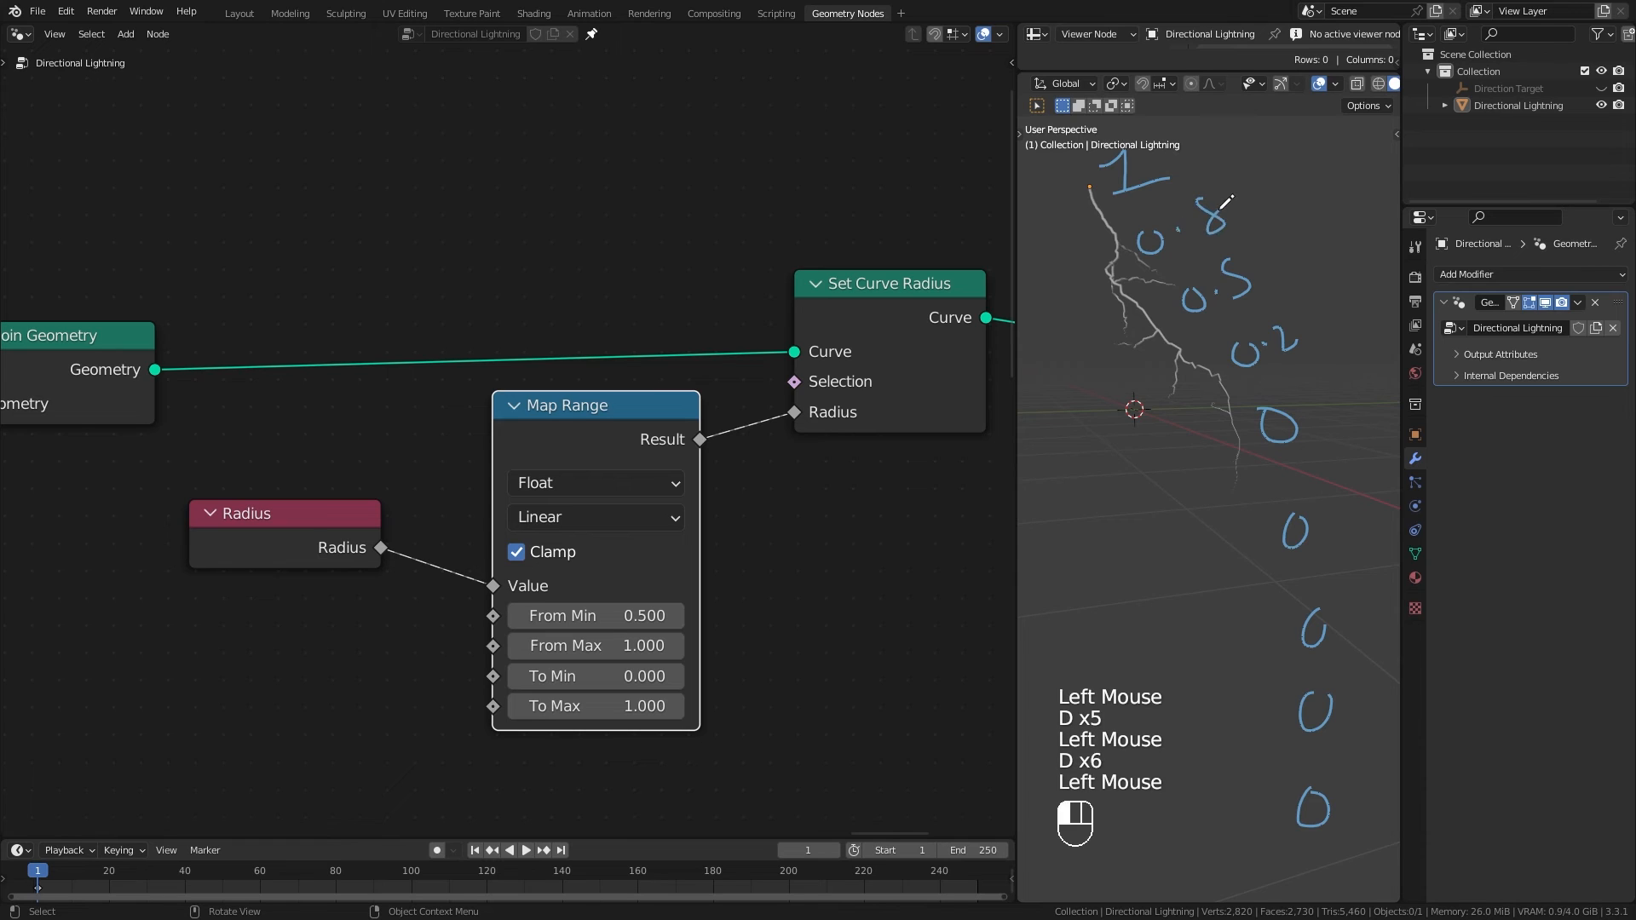
key(d)
key(d)
key(d)
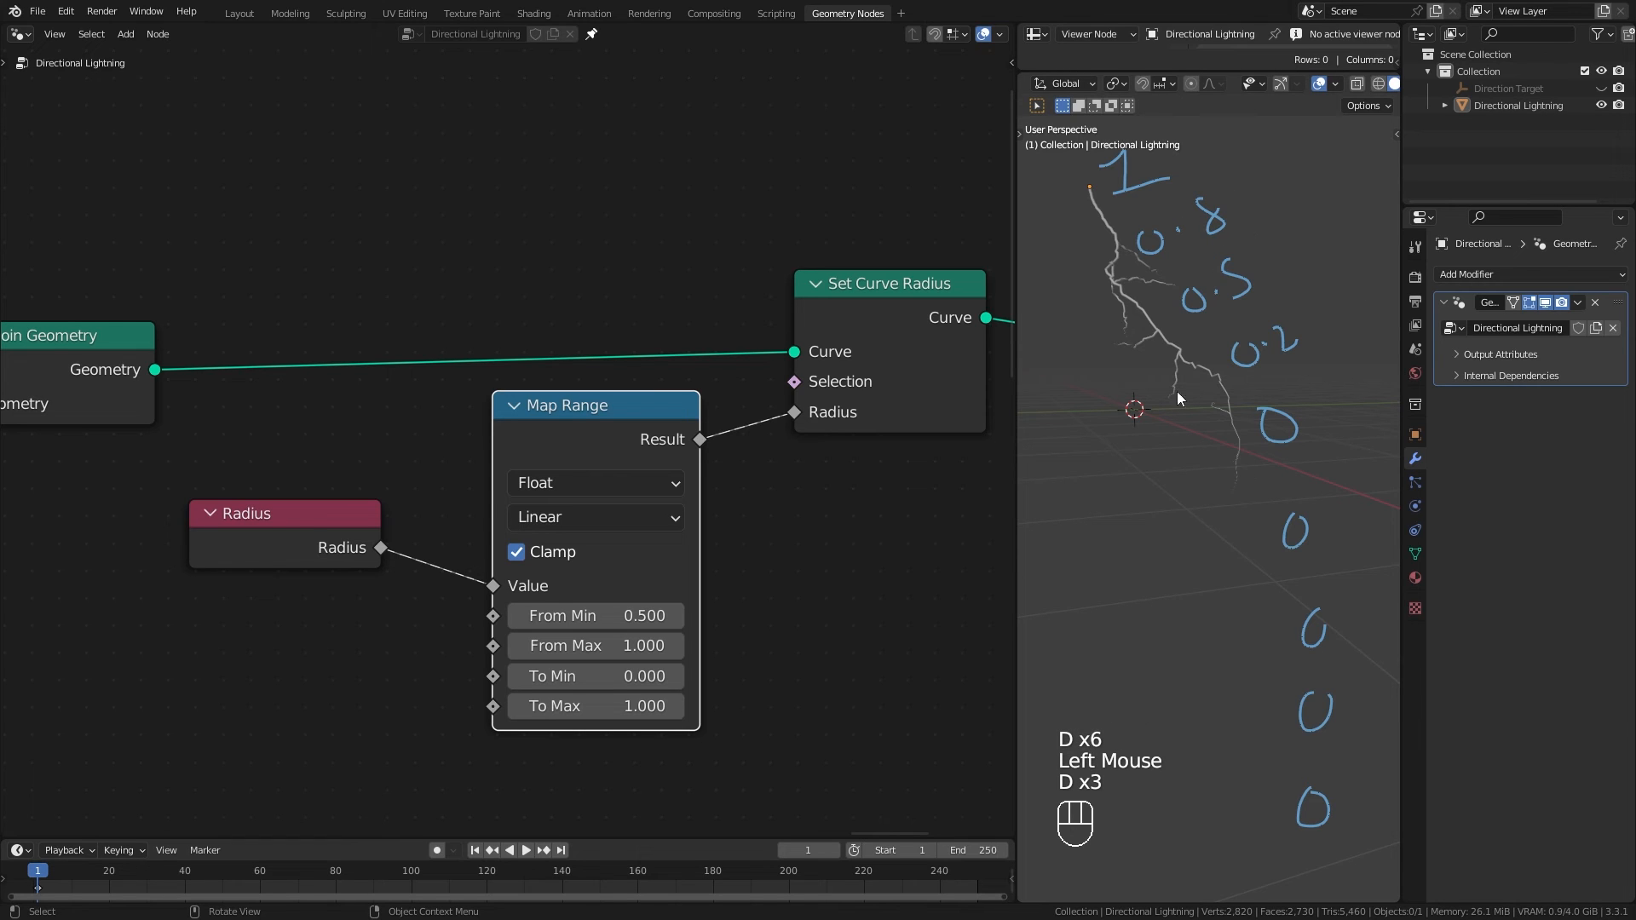
Step: Vary Map Range's From Min to test the growth and reset it to 0
mouse_move(596, 617)
shift+mouse_down()
mouse_move(665, 617)
mouse_move(474, 616)
shift+mouse_up()
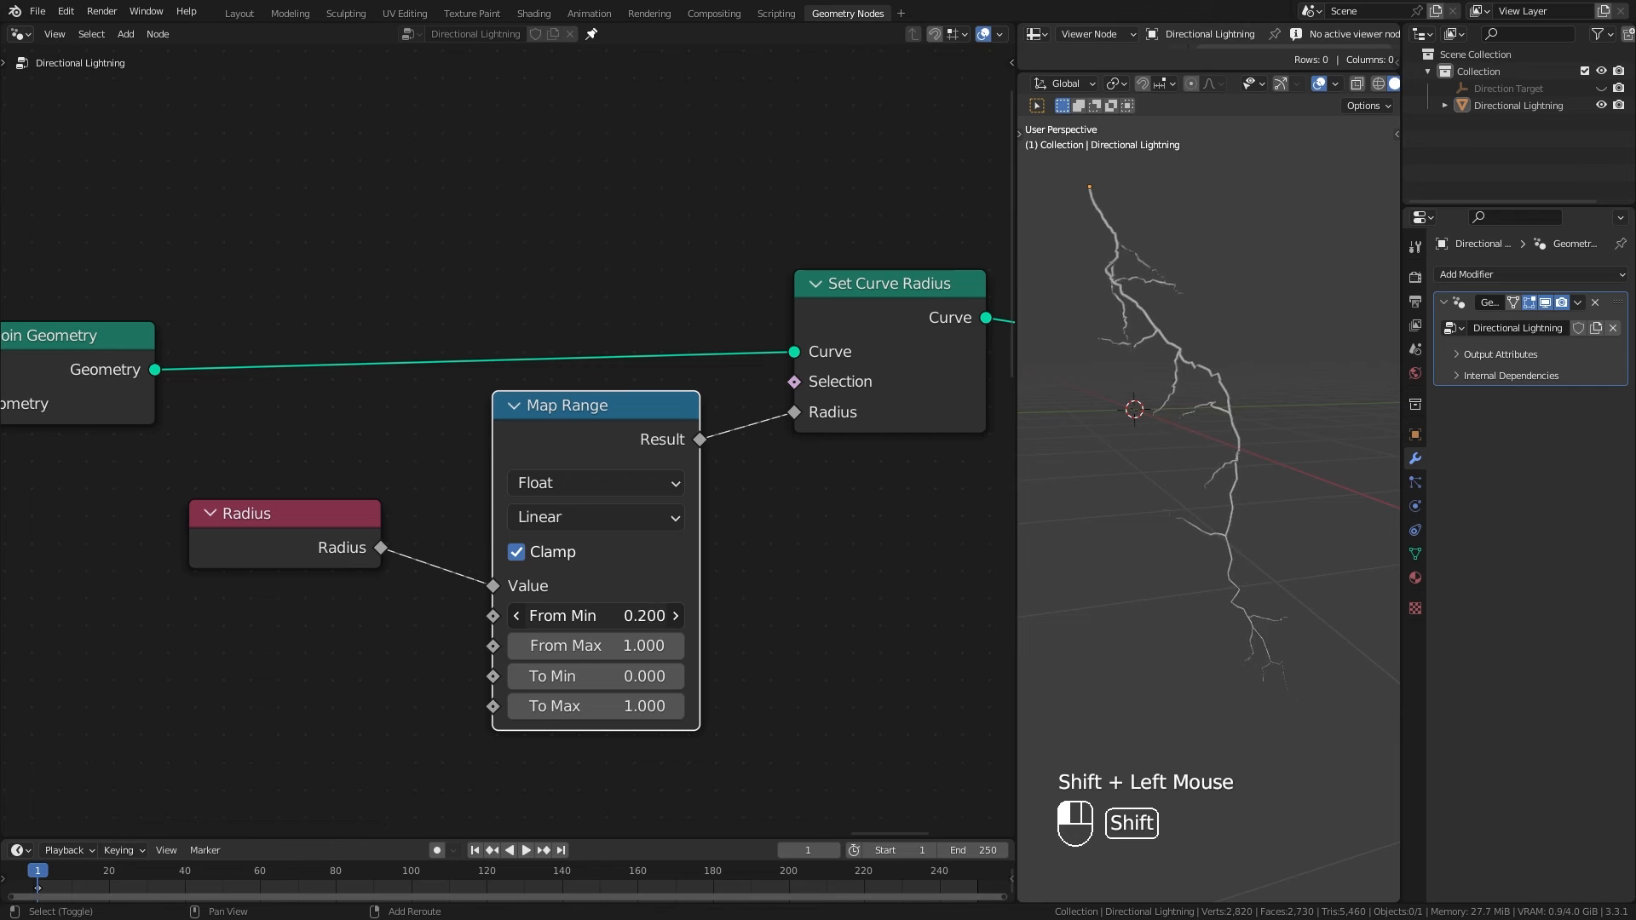
drag(596, 616, 682, 616)
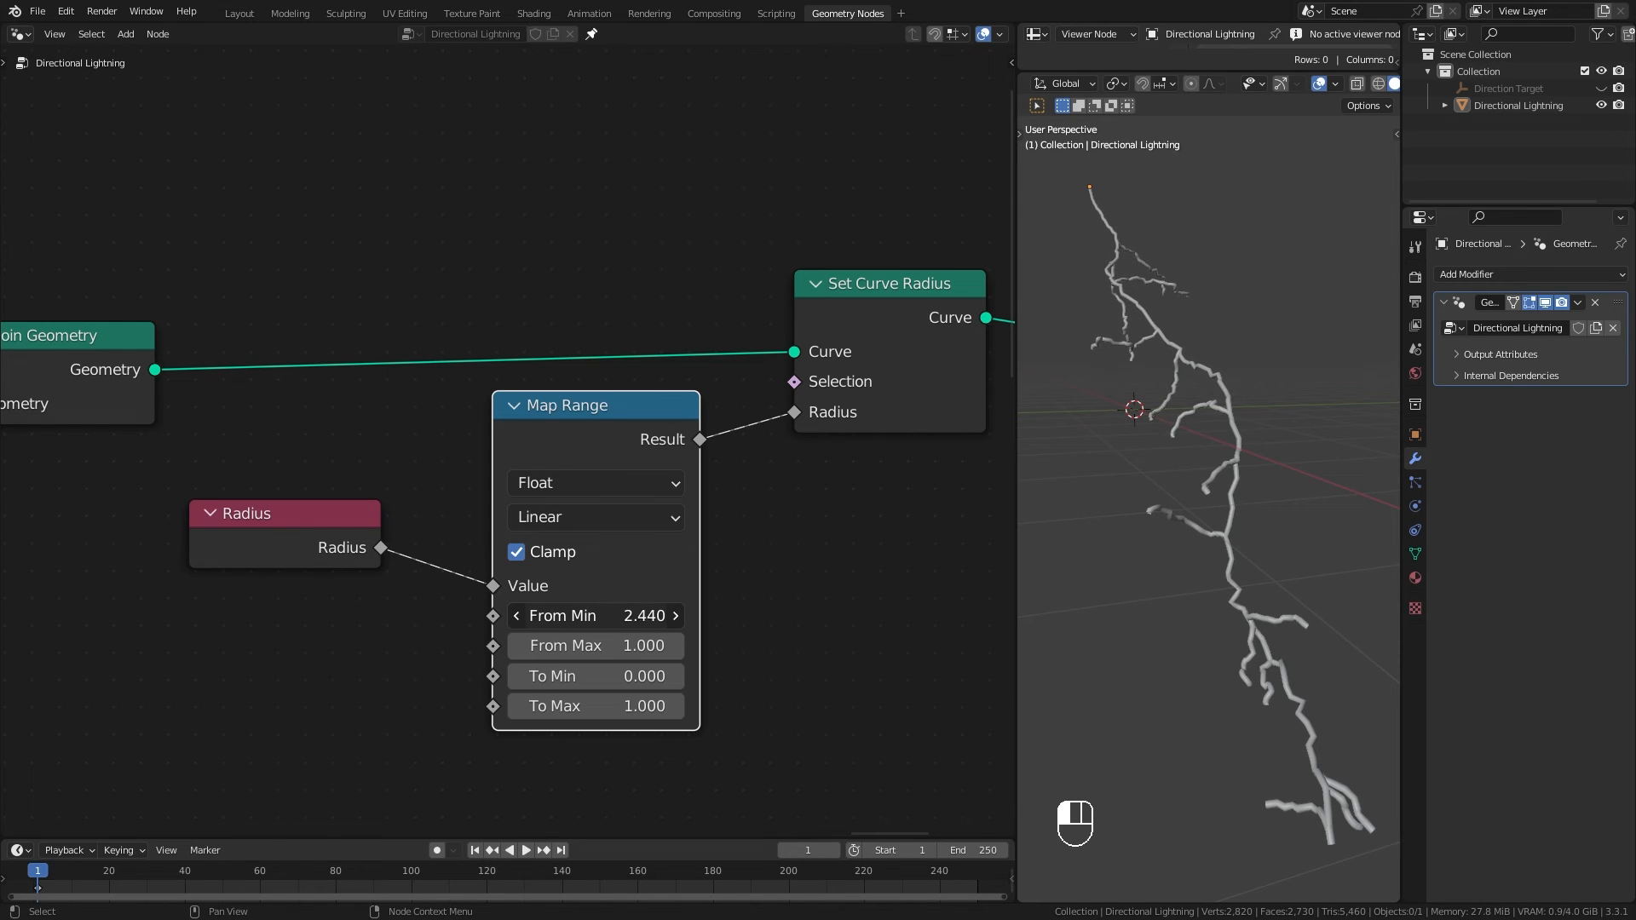
click(610, 619)
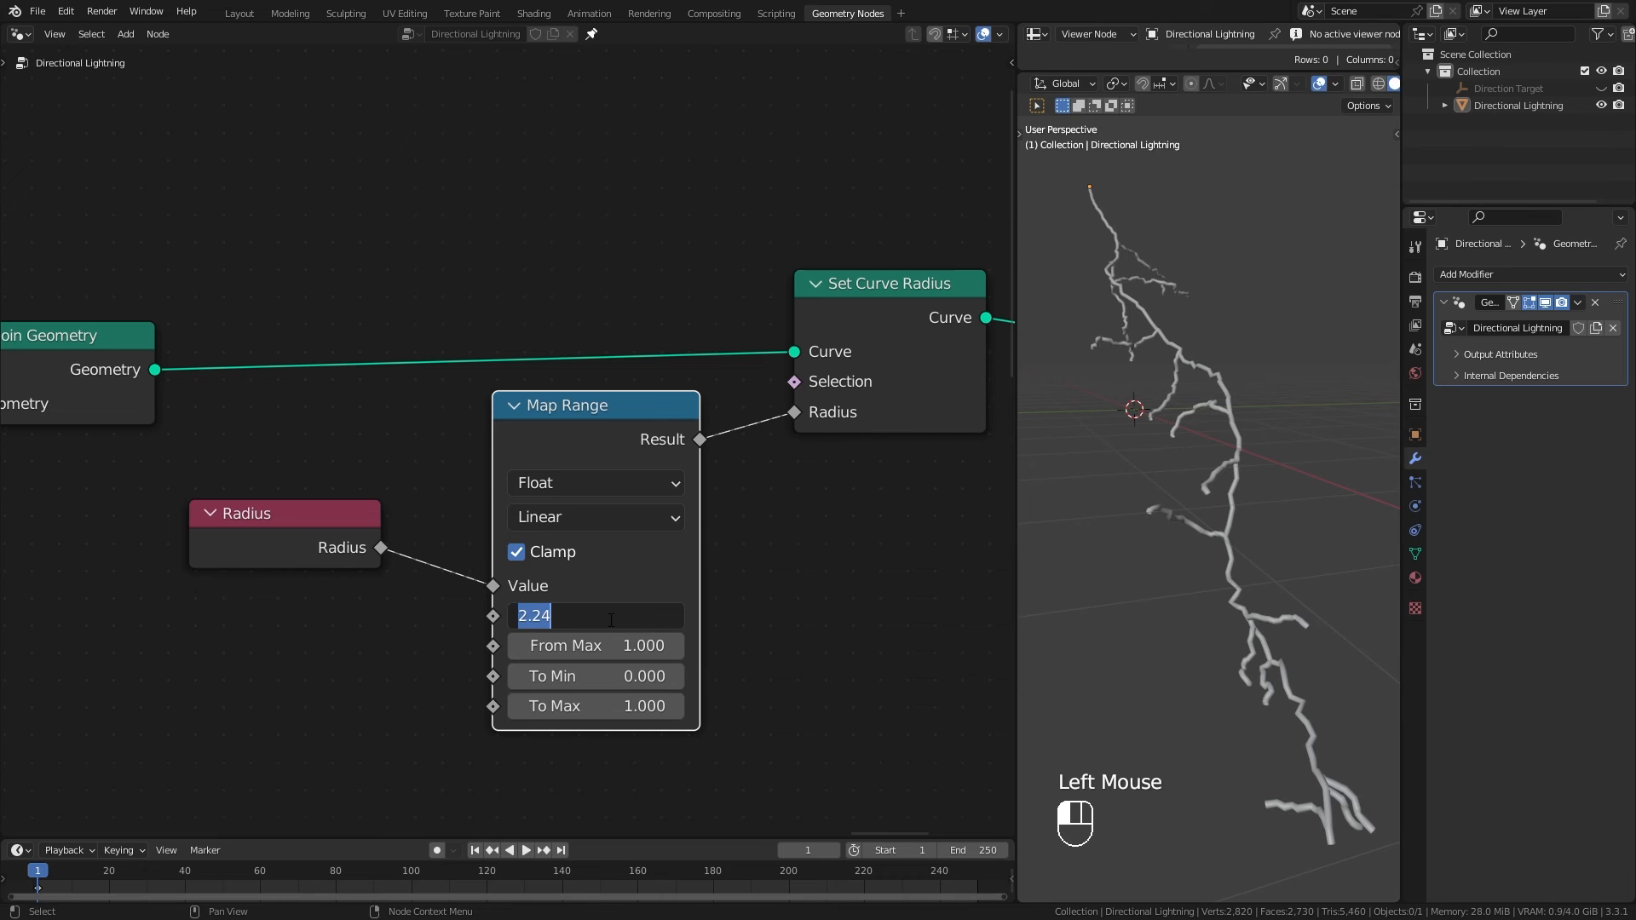
key(Return)
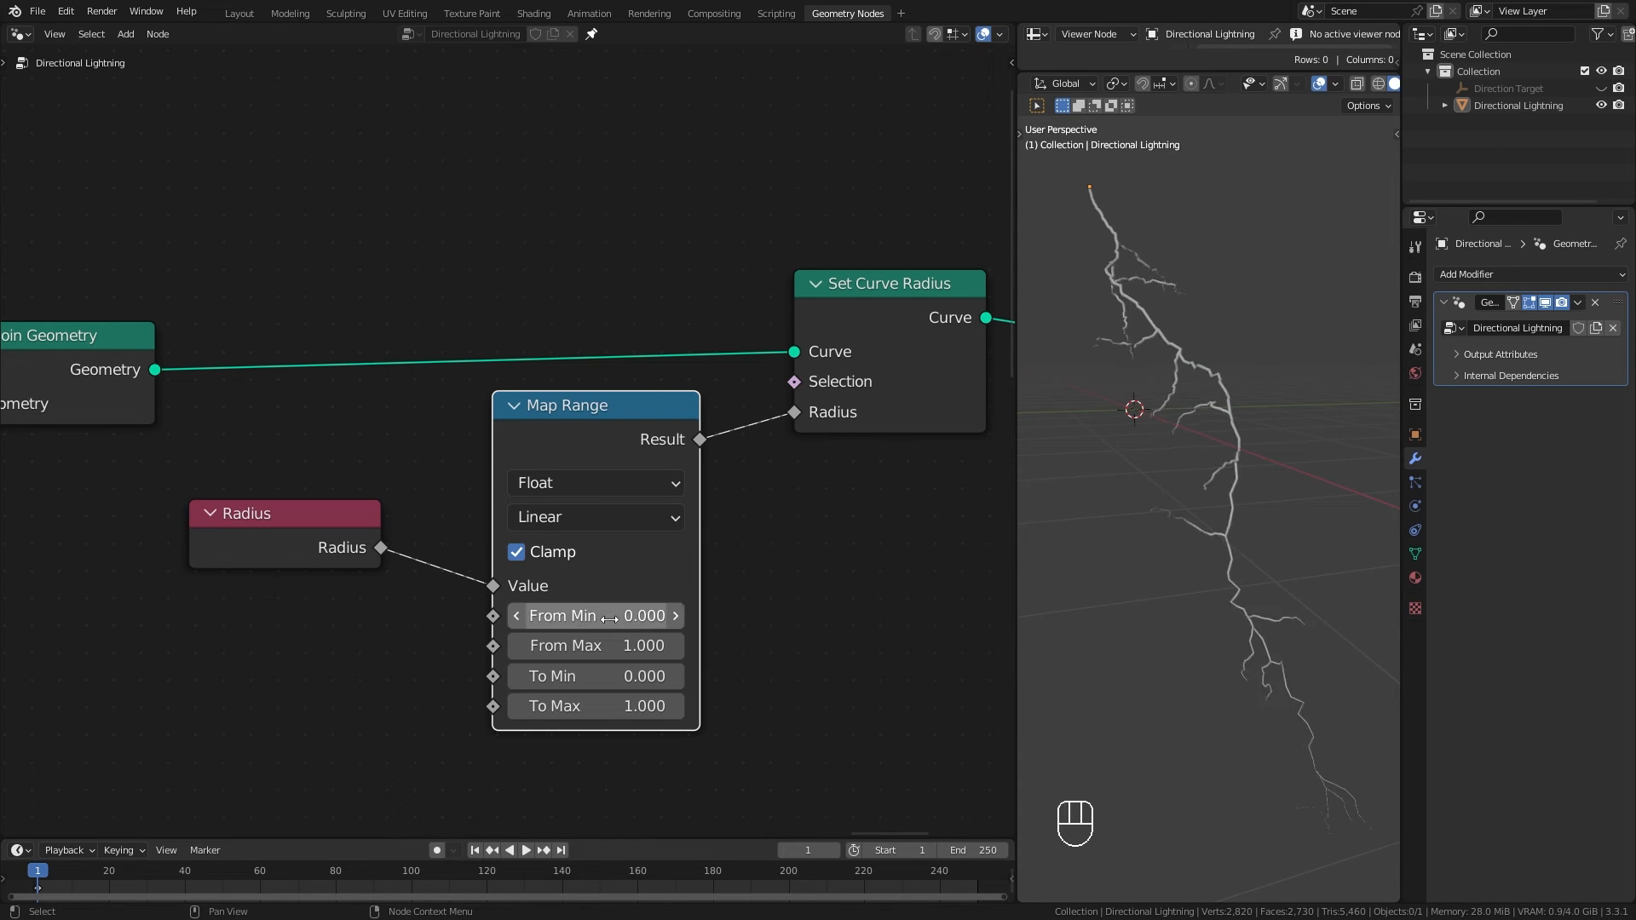
Step: Move the Radius node close to Map Range and tuck both nodes beneath Set Curve Radius
click(311, 528)
scroll(443, 524, down, 3)
middle_drag(444, 524, 545, 402)
drag(545, 409, 572, 421)
middle_drag(780, 586, 672, 611)
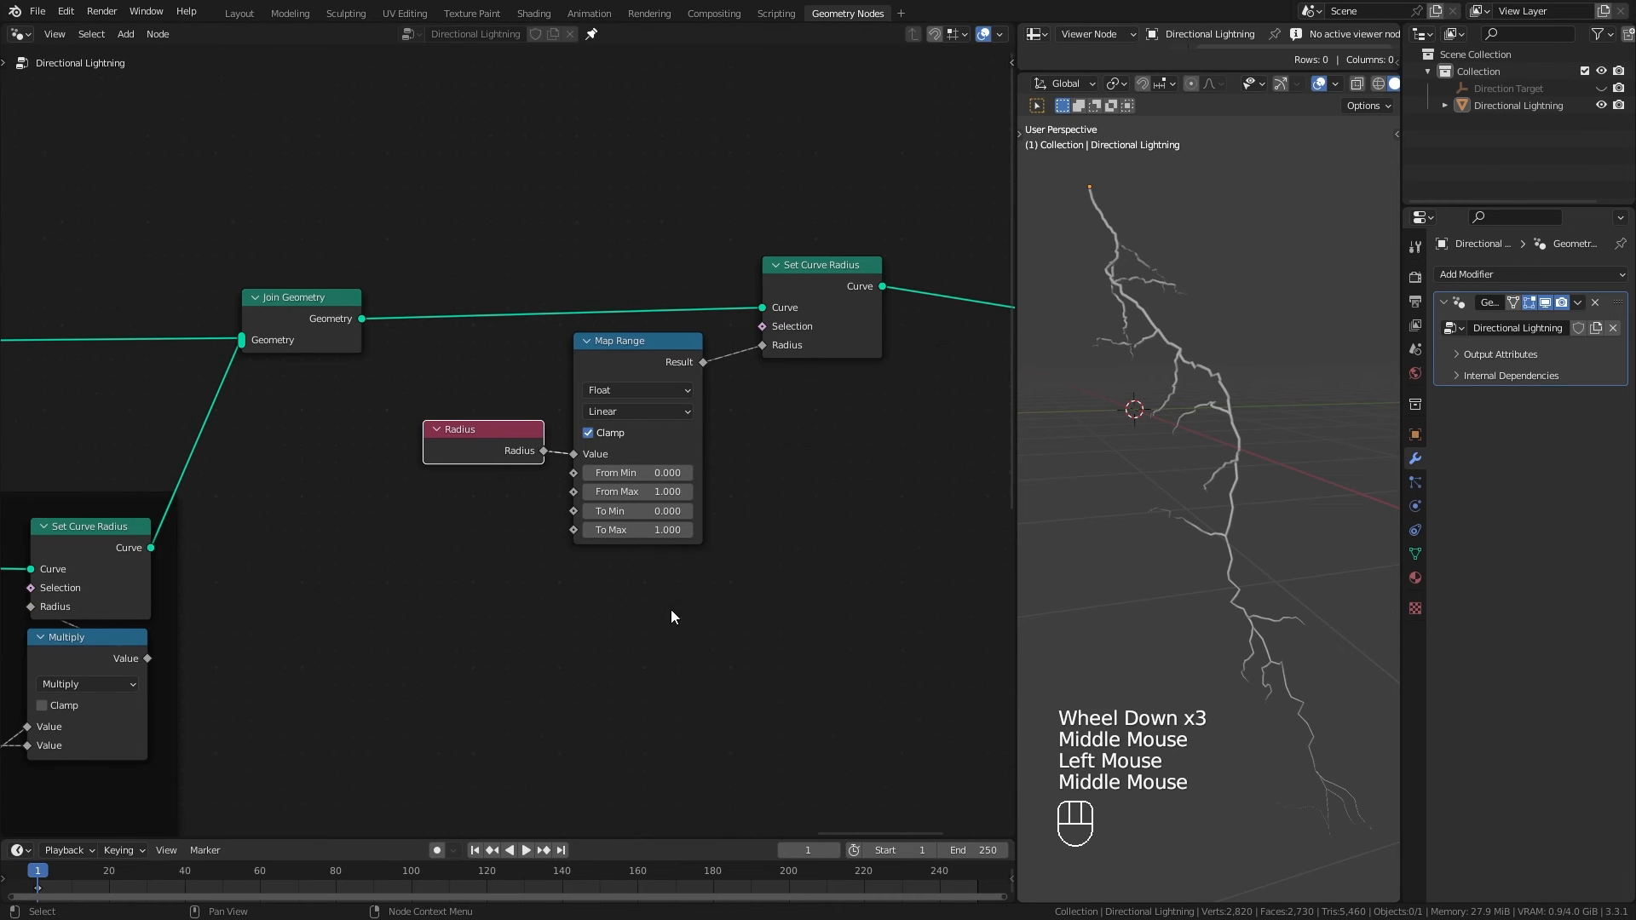
drag(672, 610, 499, 359)
drag(632, 360, 805, 396)
click(660, 490)
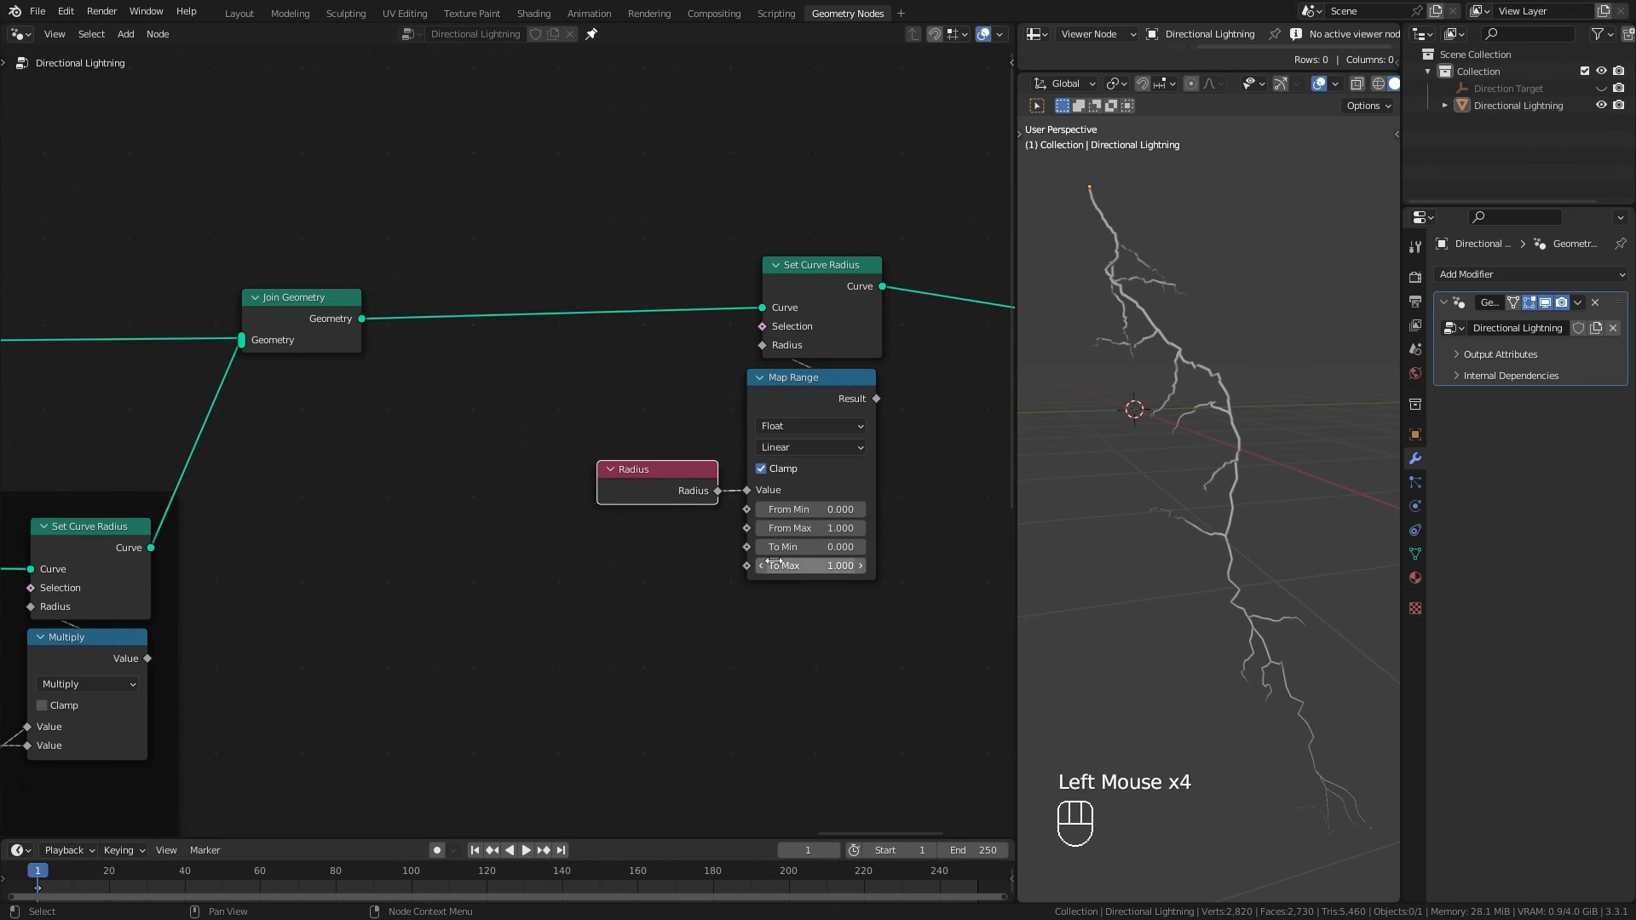
Step: Insert a Store Named Attribute node between Set Curve Radius and Curve to Mesh and name its attribute "parameters"
middle_drag(682, 528, 493, 517)
scroll(510, 548, down, 2)
drag(615, 623, 392, 331)
scroll(618, 396, down, 2)
middle_drag(617, 397, 436, 424)
drag(590, 330, 695, 483)
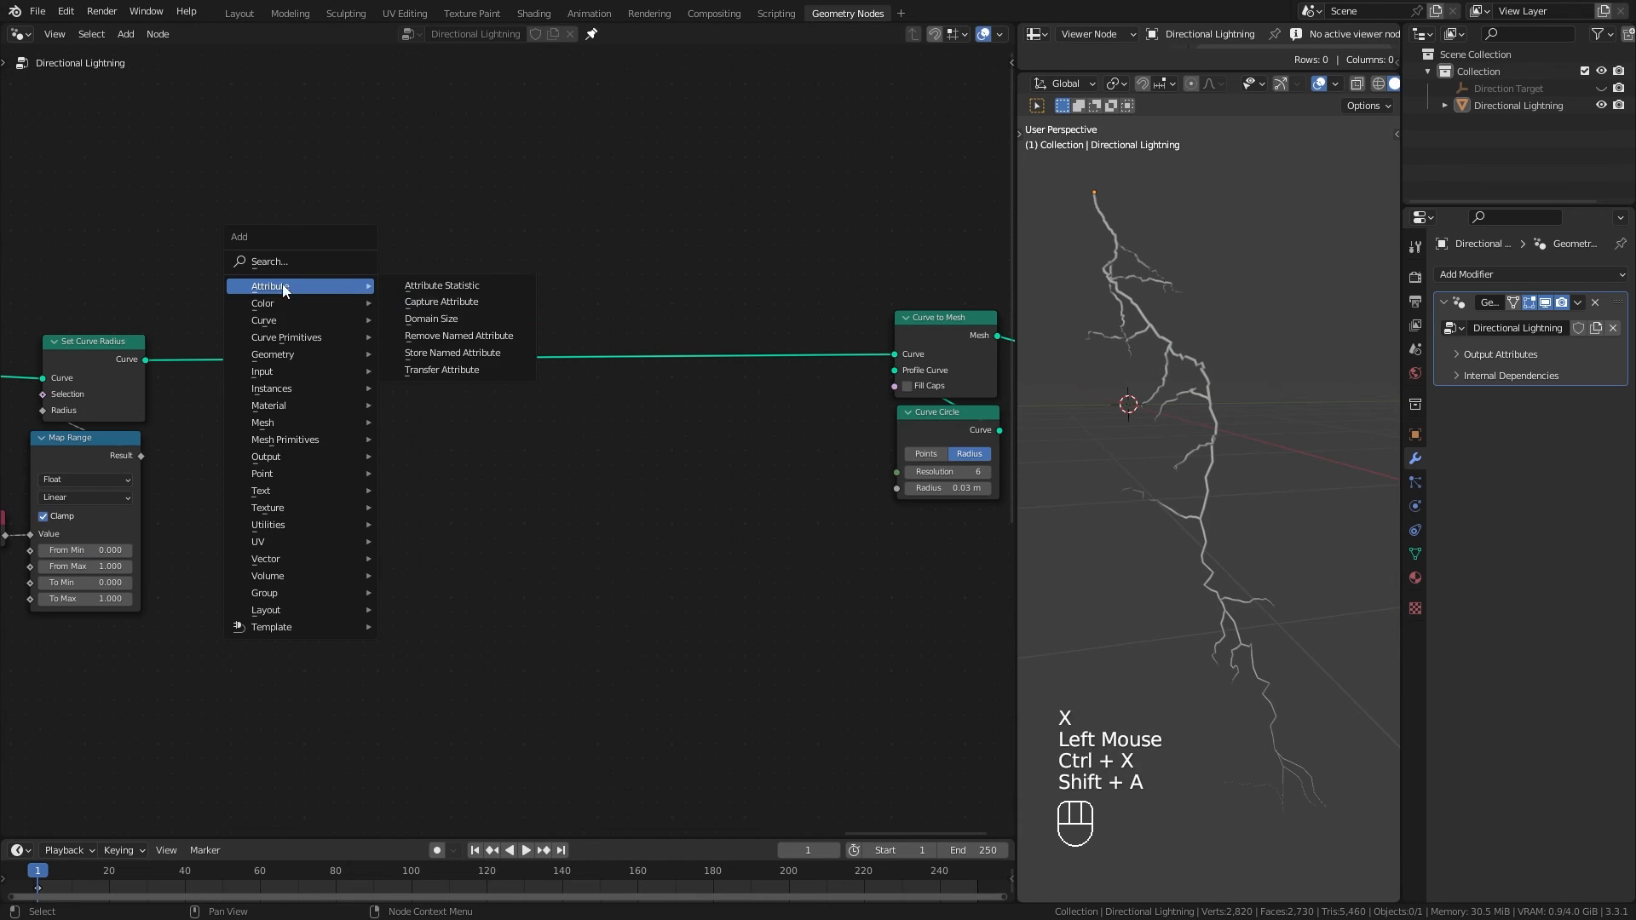
click(451, 353)
middle_drag(321, 314, 396, 328)
scroll(397, 327, up, 2)
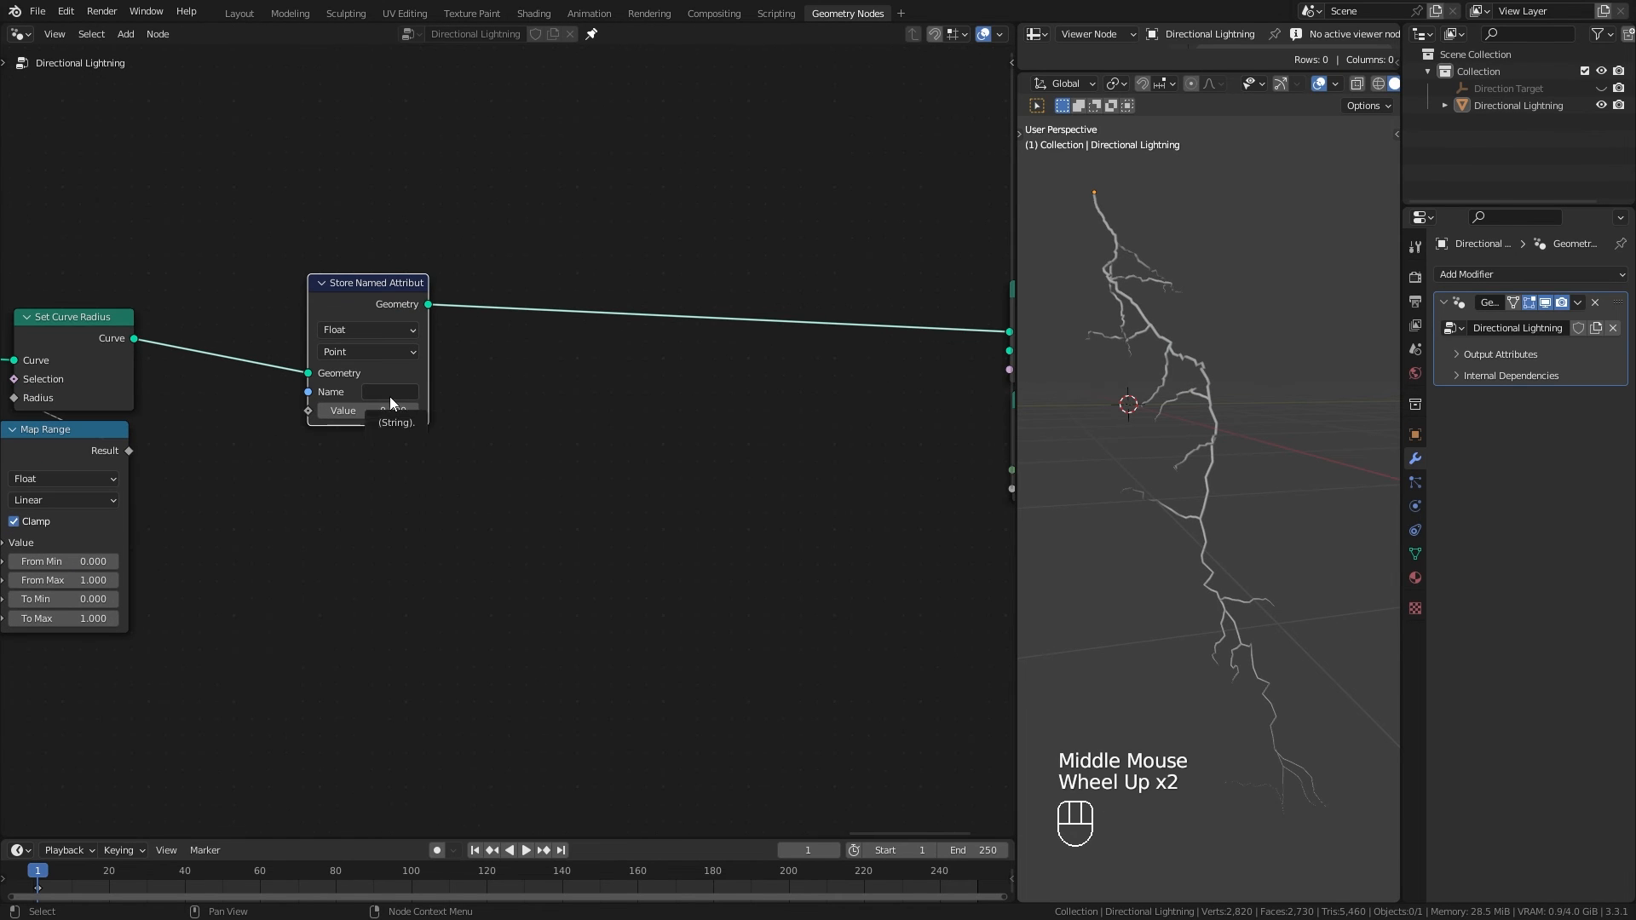
click(390, 394)
text(pa)
Step: Duplicate the Store Named Attribute node farther along the link and give the copy an attribute name beginning with "Lightning"
click(412, 296)
key(shift+d)
click(779, 305)
click(718, 396)
key(ctrl+c)
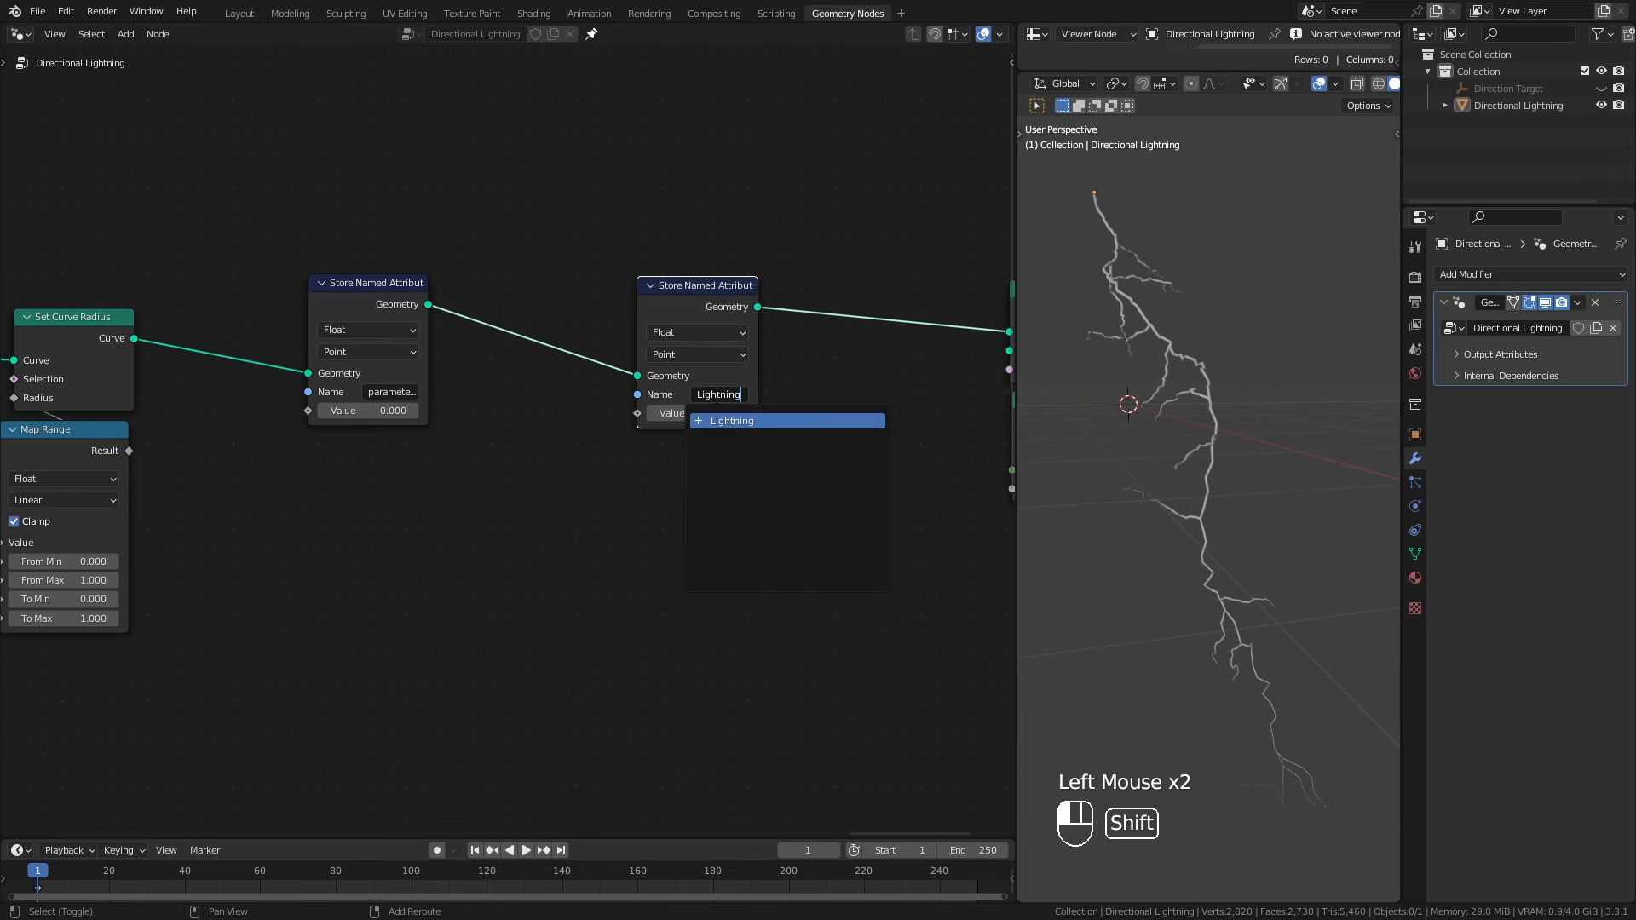
Step: Set the second Store Named Attribute node's data type to Color and its value to orange
drag(697, 332, 680, 392)
click(716, 414)
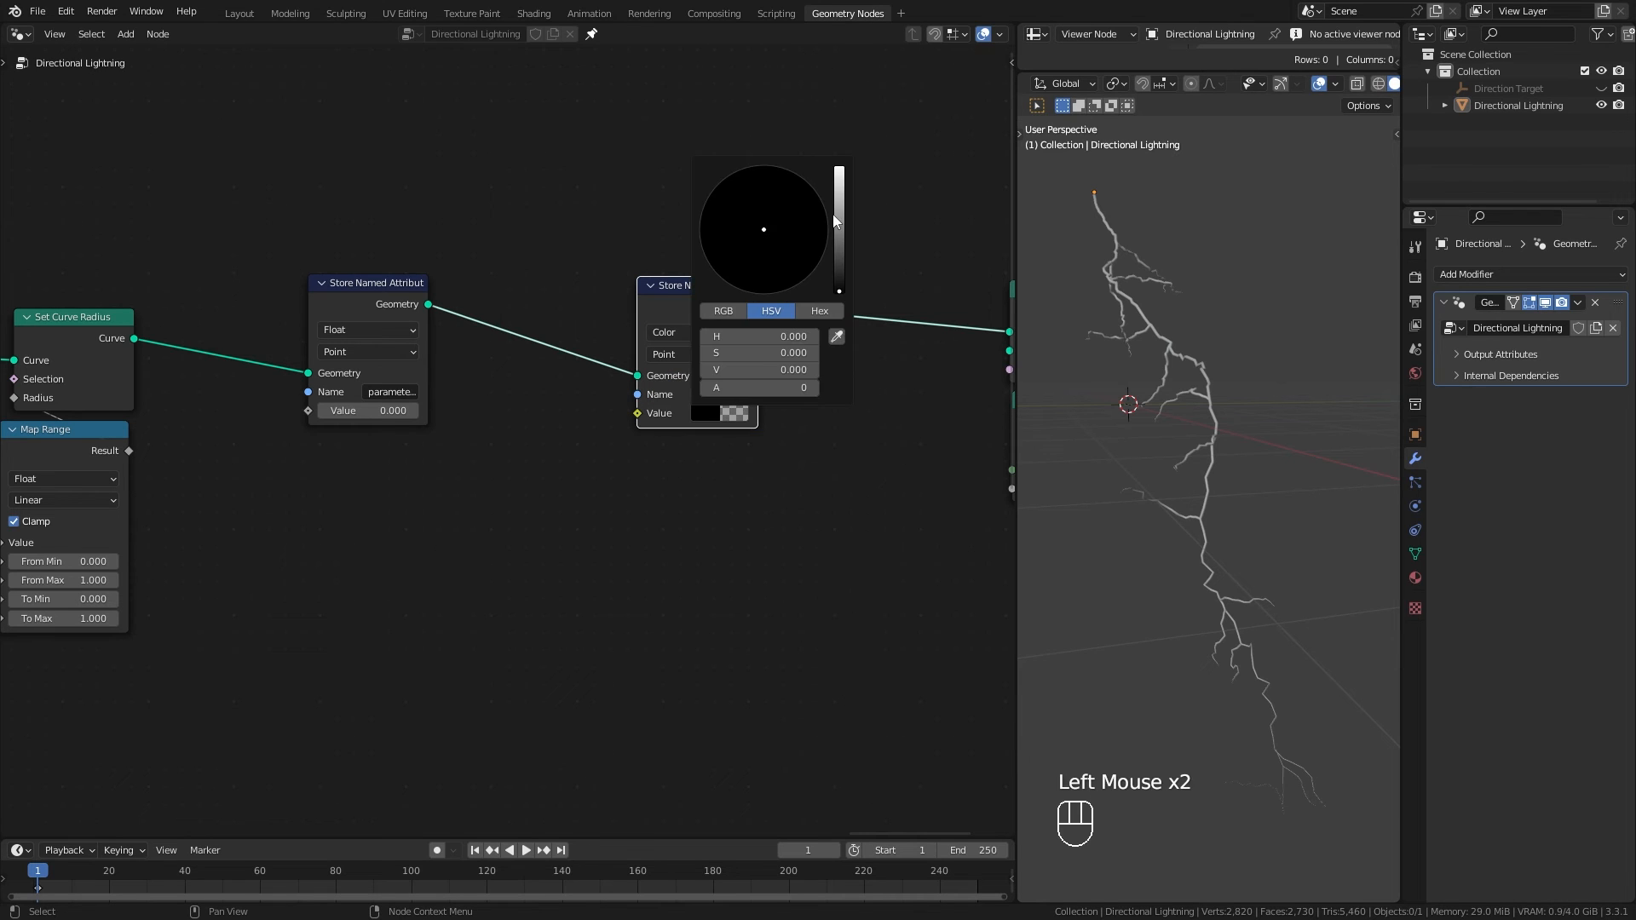
drag(682, 316, 704, 307)
Step: Set the parameters attribute's data type to Vector and feed its Value from a new Combine XYZ node
middle_drag(380, 370, 486, 331)
drag(479, 291, 620, 289)
drag(483, 372, 564, 533)
text(xyz)
key(Down)
key(Return)
click(561, 384)
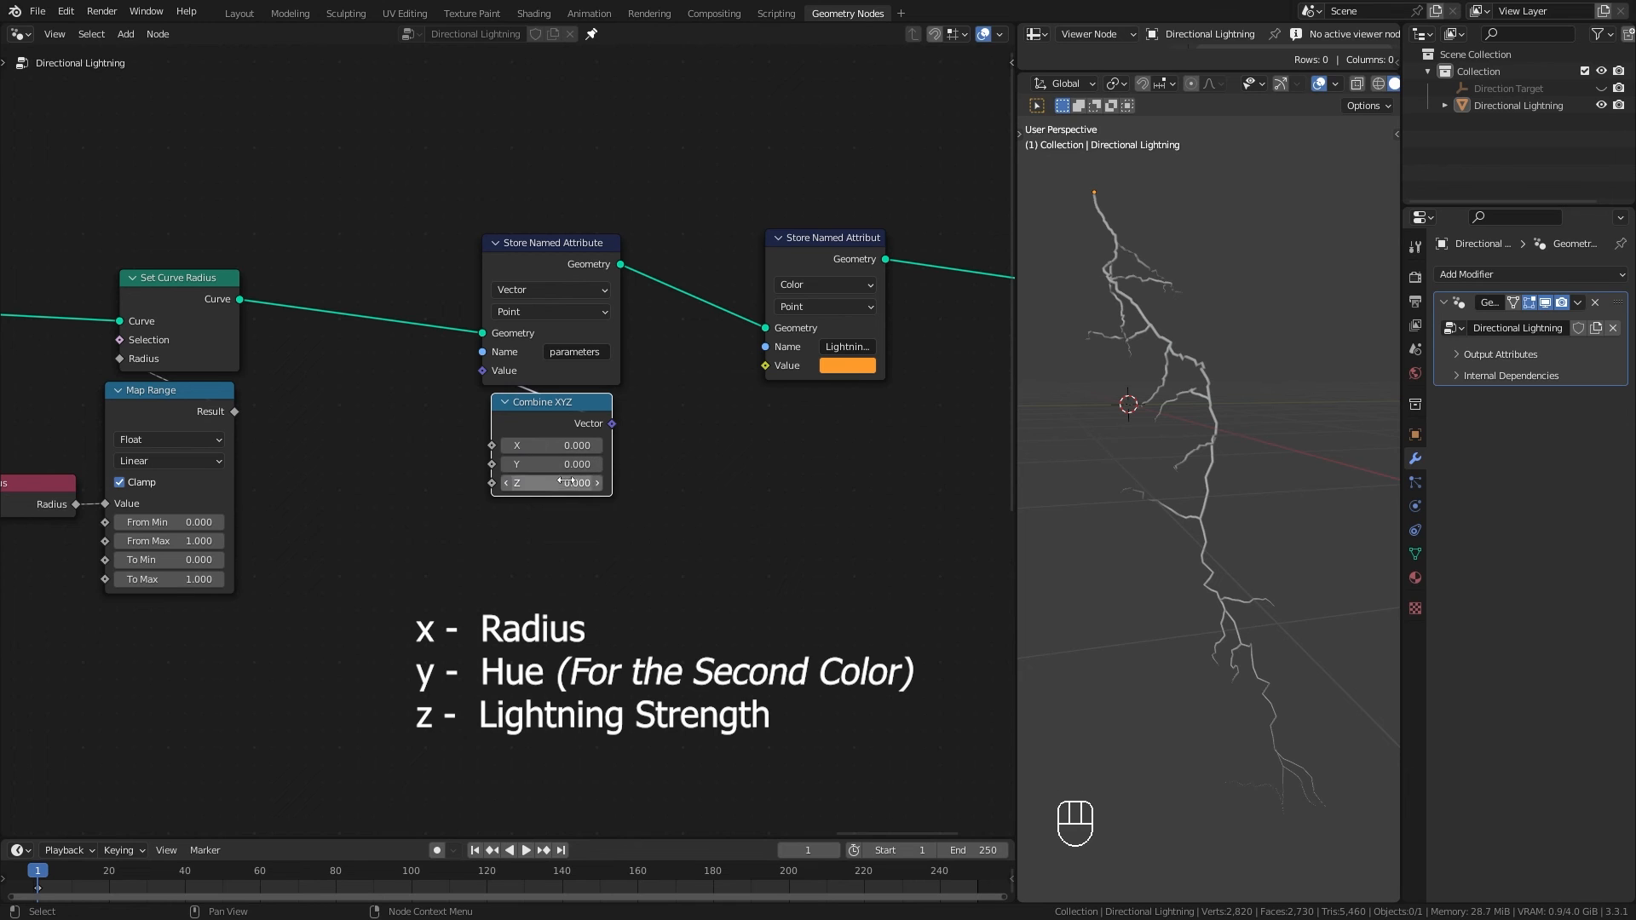
Step: Set Combine XYZ's Y to 0.6 and Z to 25 and shift it together with the parameters node
drag(540, 242, 577, 205)
middle_drag(570, 446, 624, 456)
click(624, 456)
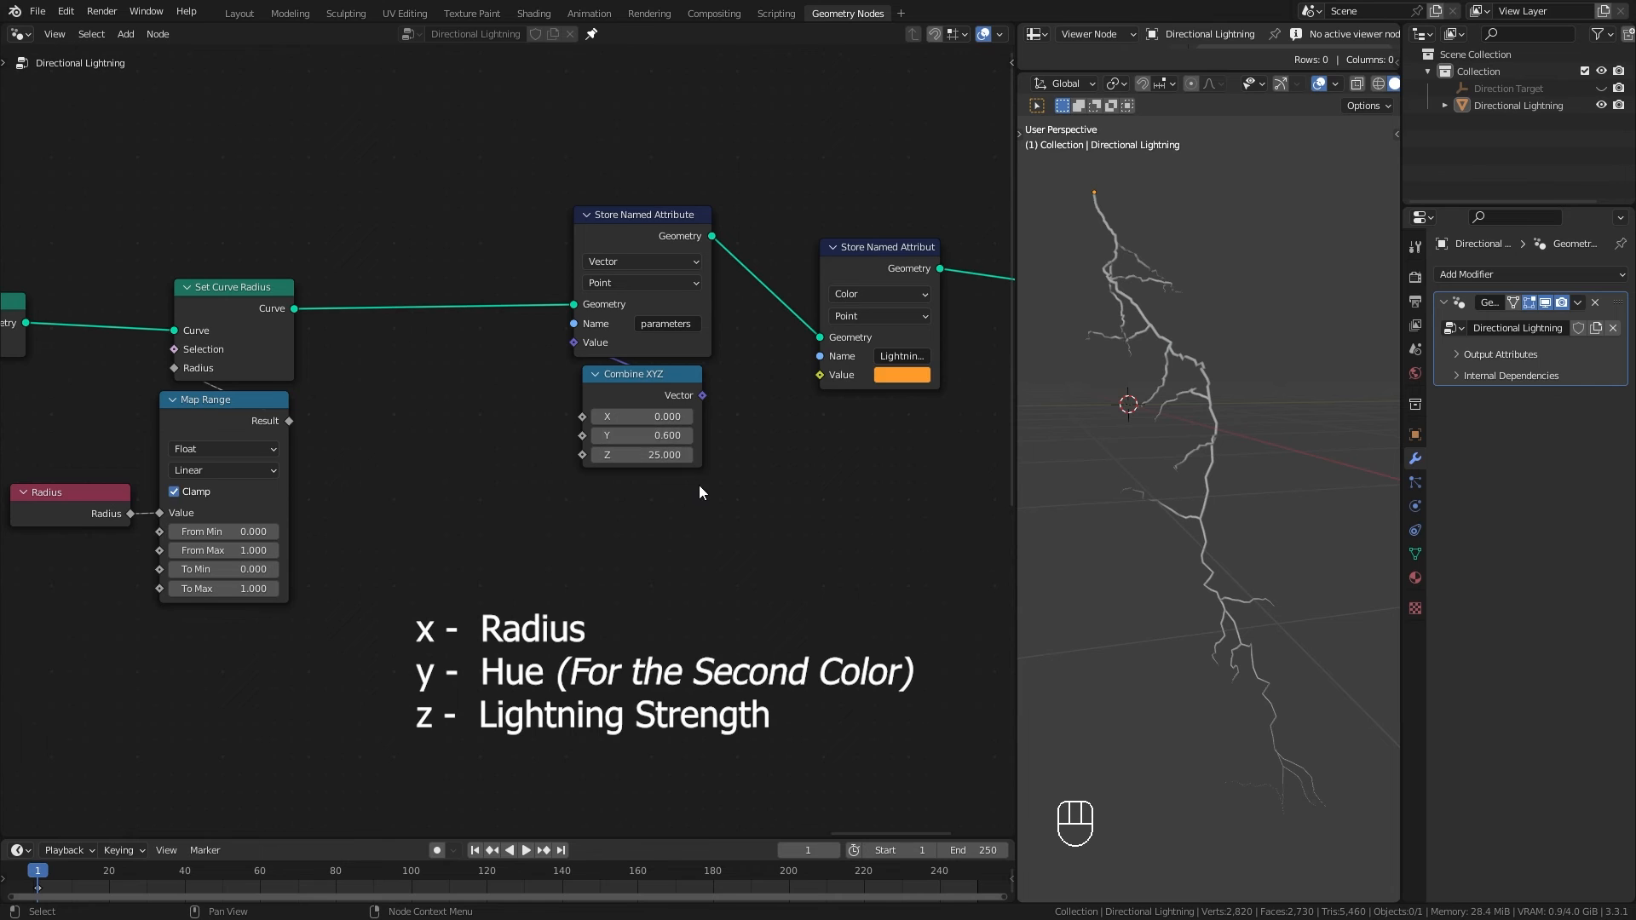
Step: Link the Map Range Result to the X input of Combine XYZ
scroll(699, 484, up, 1)
middle_drag(349, 467, 409, 467)
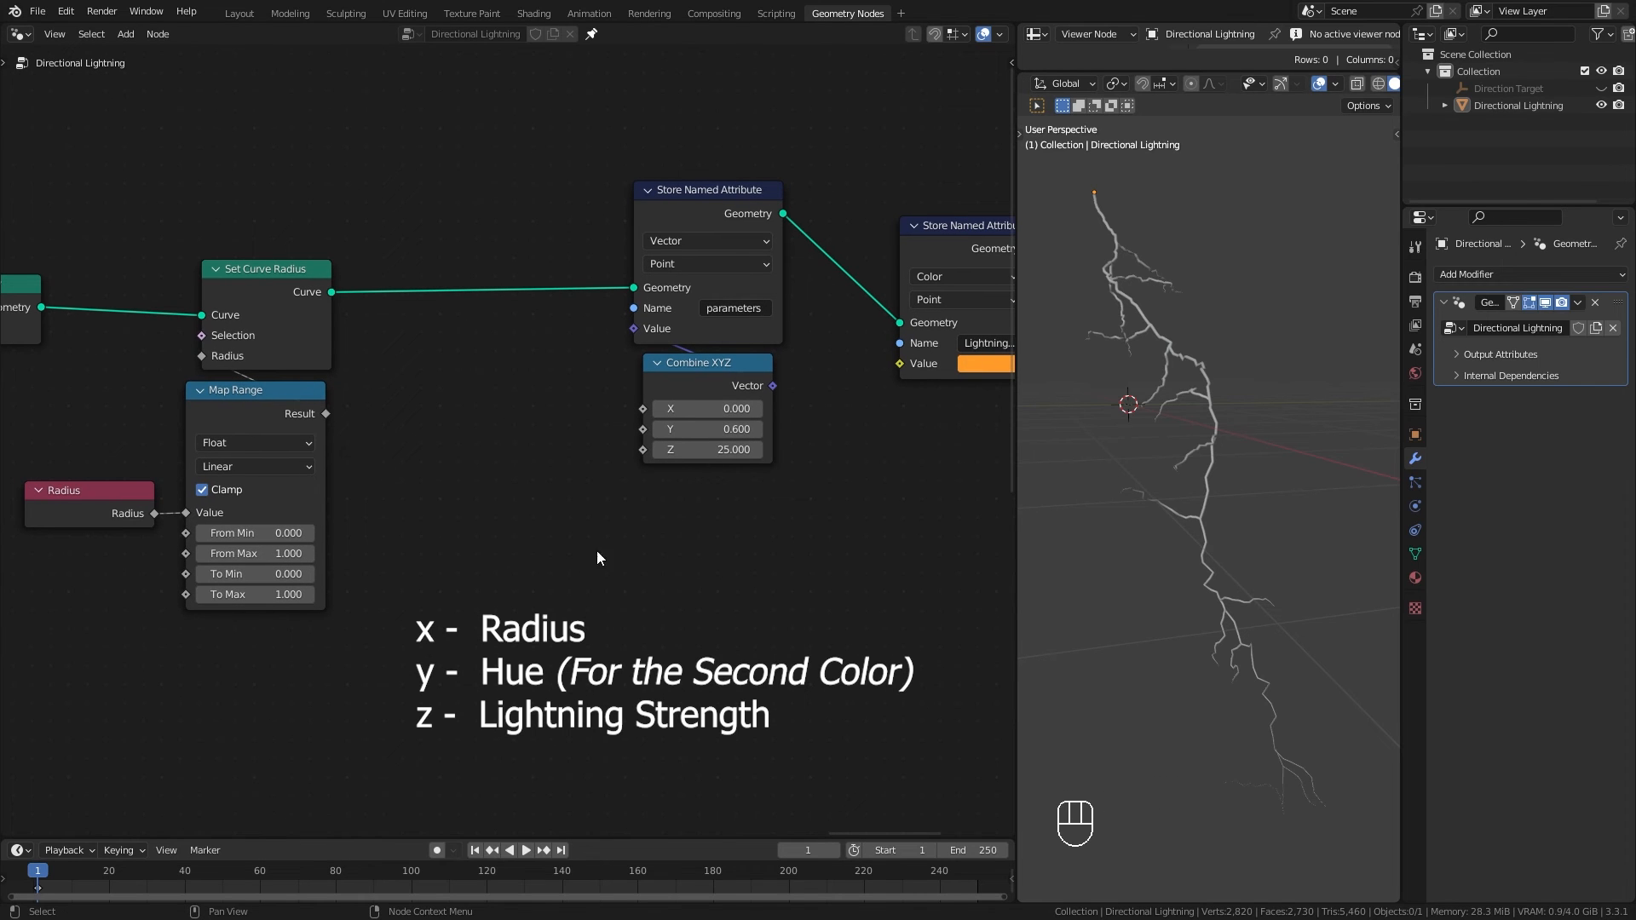
drag(326, 413, 647, 411)
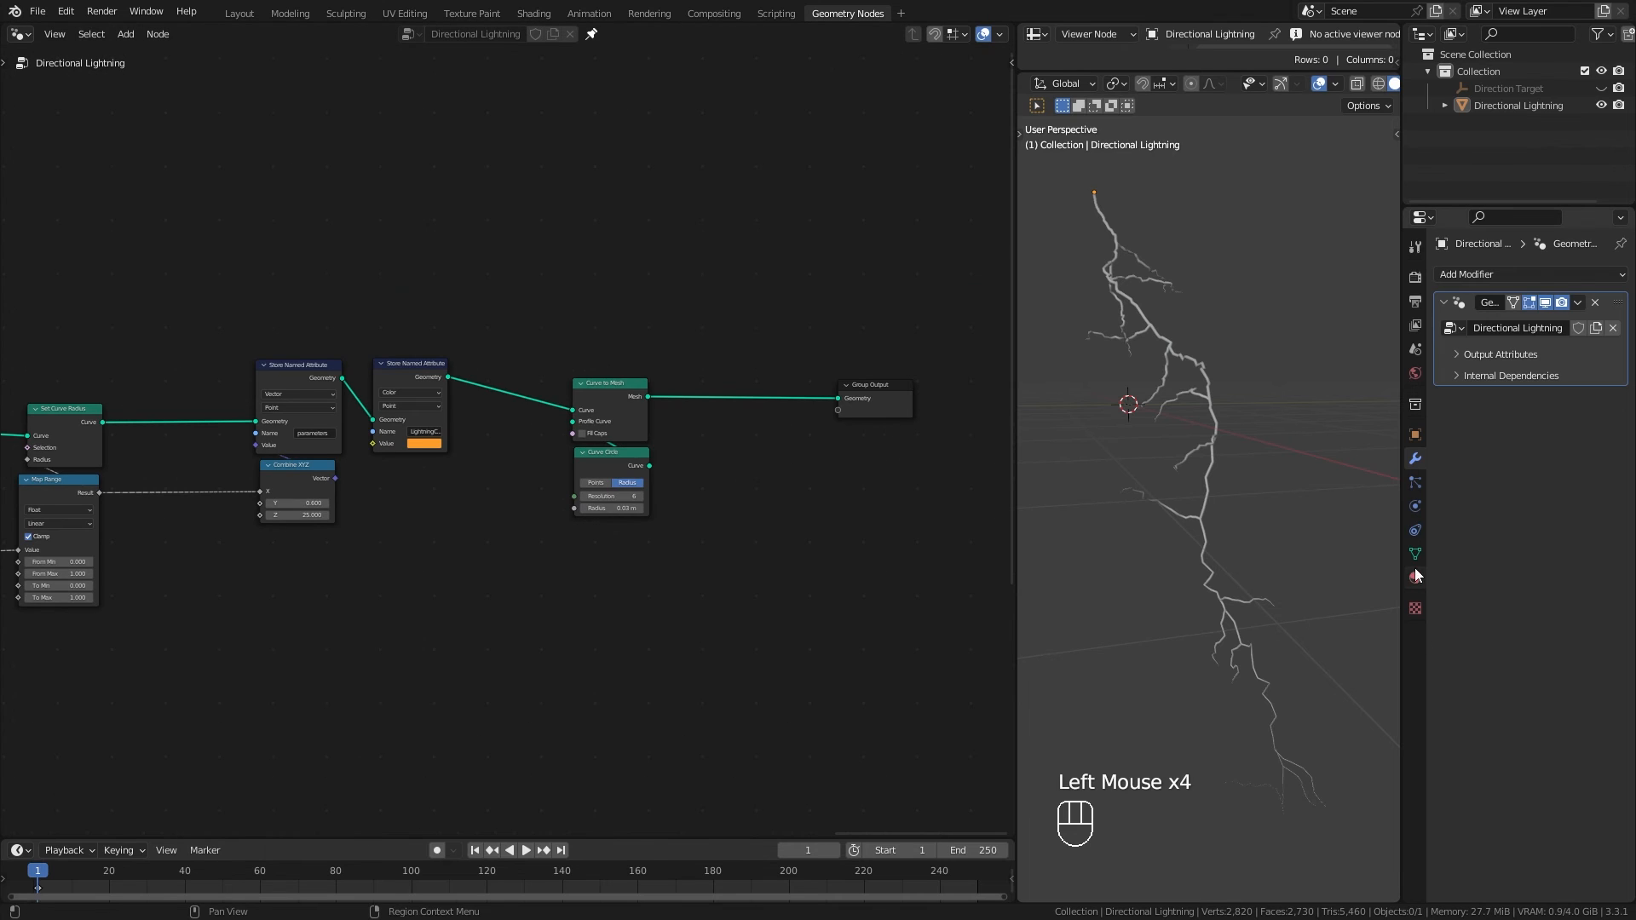
Step: Create a new material on the lightning object and name it M_Lightning
click(1416, 577)
click(1552, 347)
click(1489, 347)
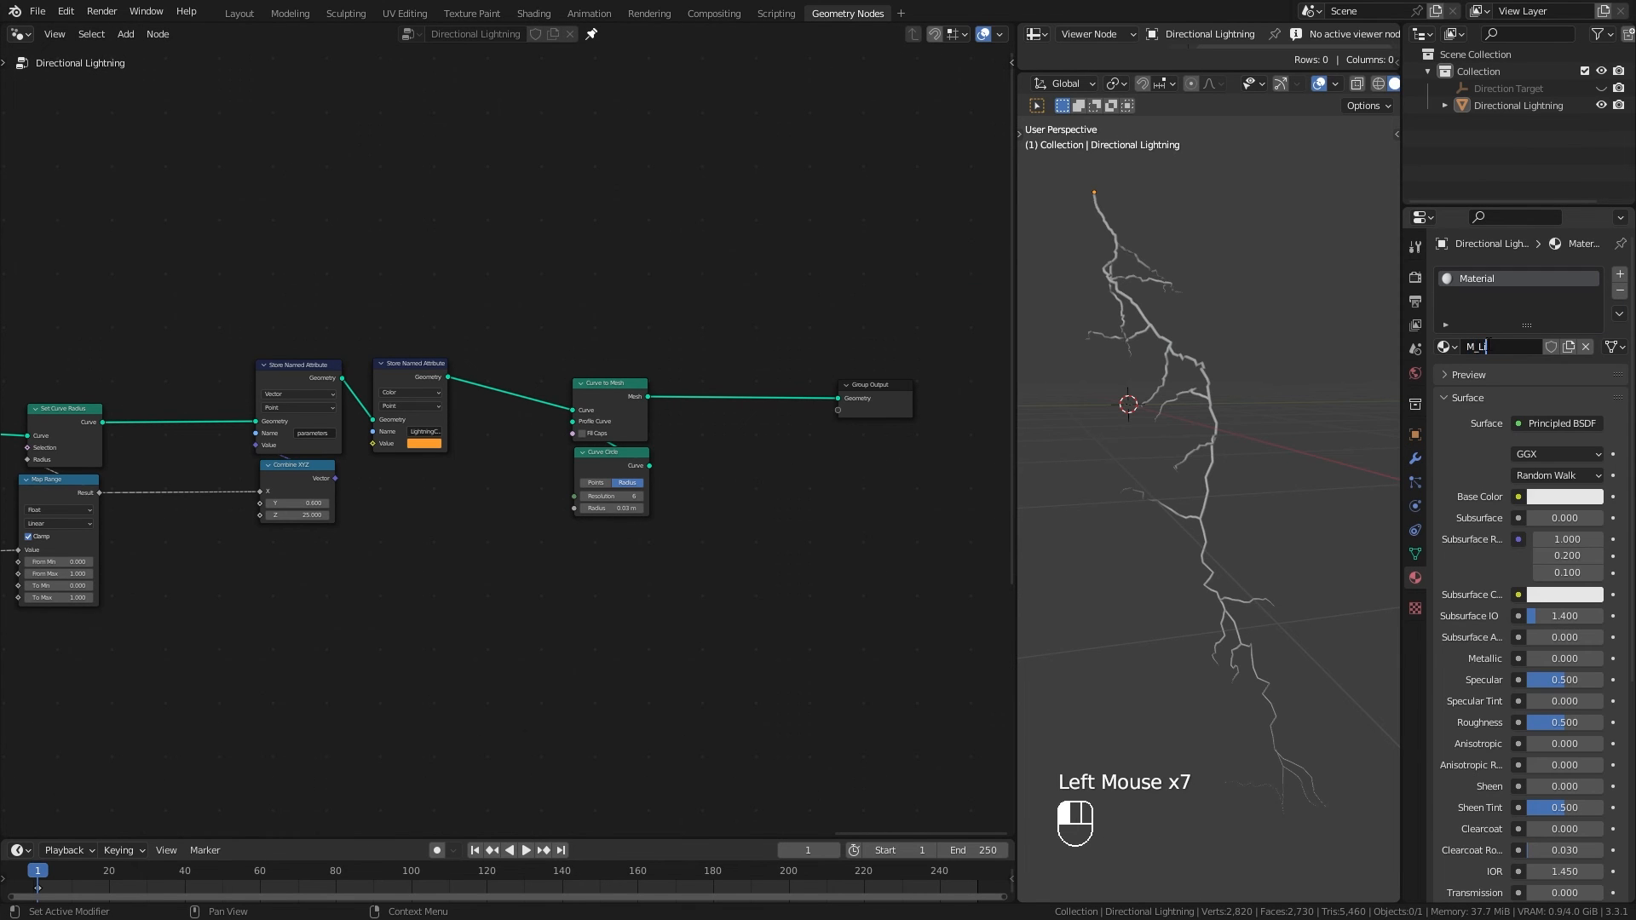
Step: Insert a Set Material node between Curve to Mesh and Group Output, with M_Lightning as its material
click(1416, 458)
scroll(758, 312, up, 2)
key(shift+a)
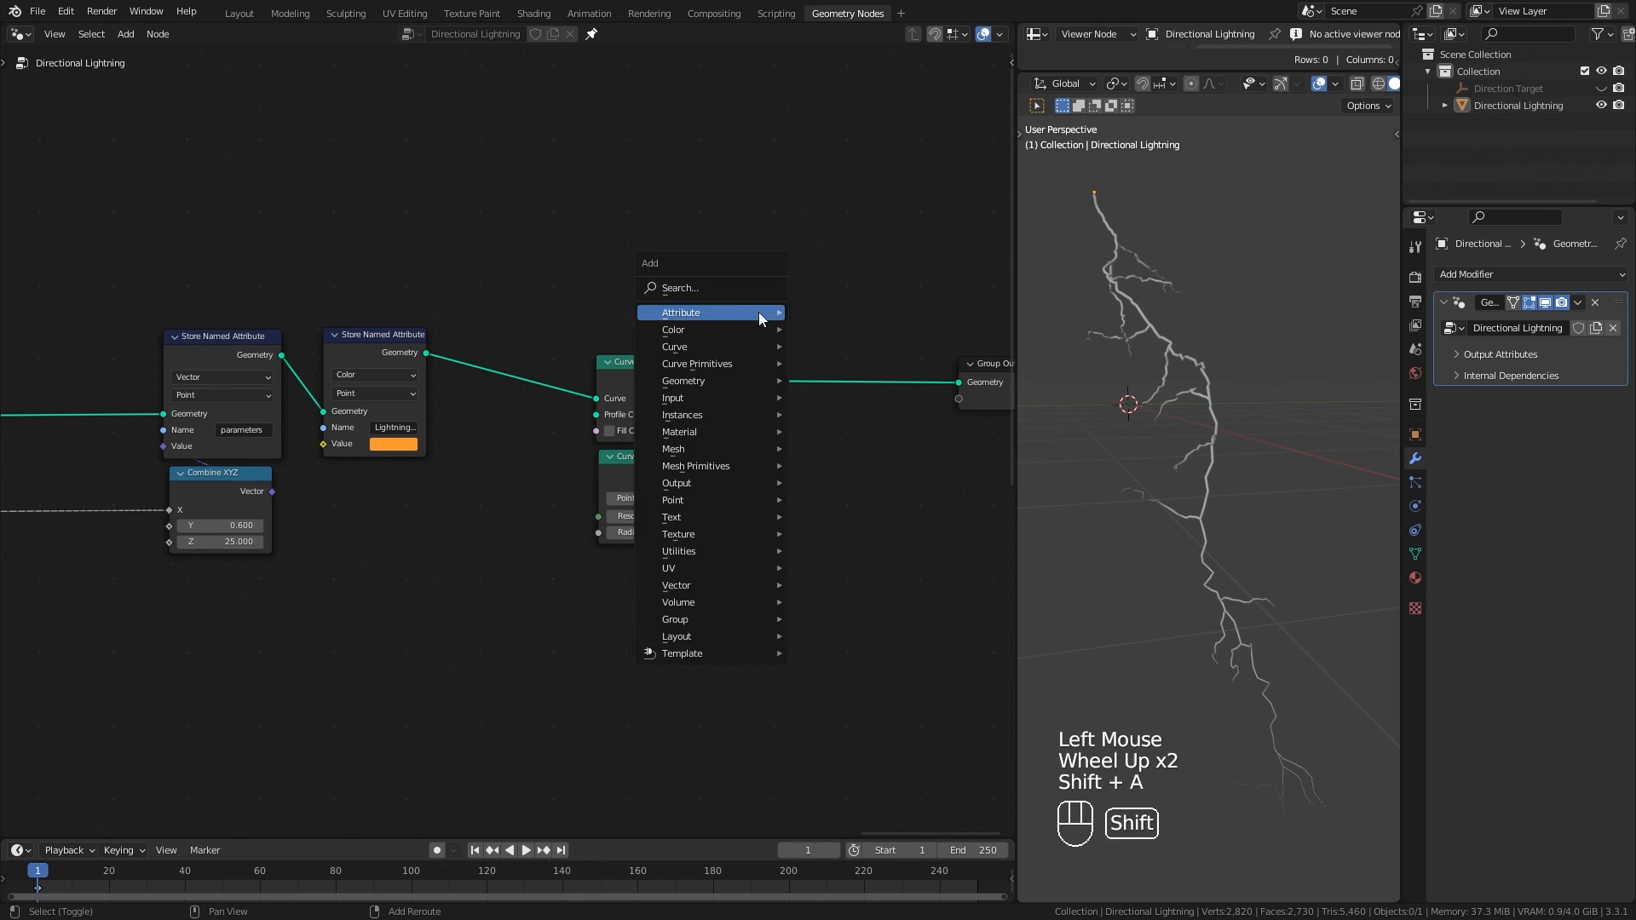
mouse_move(672, 433)
click(870, 497)
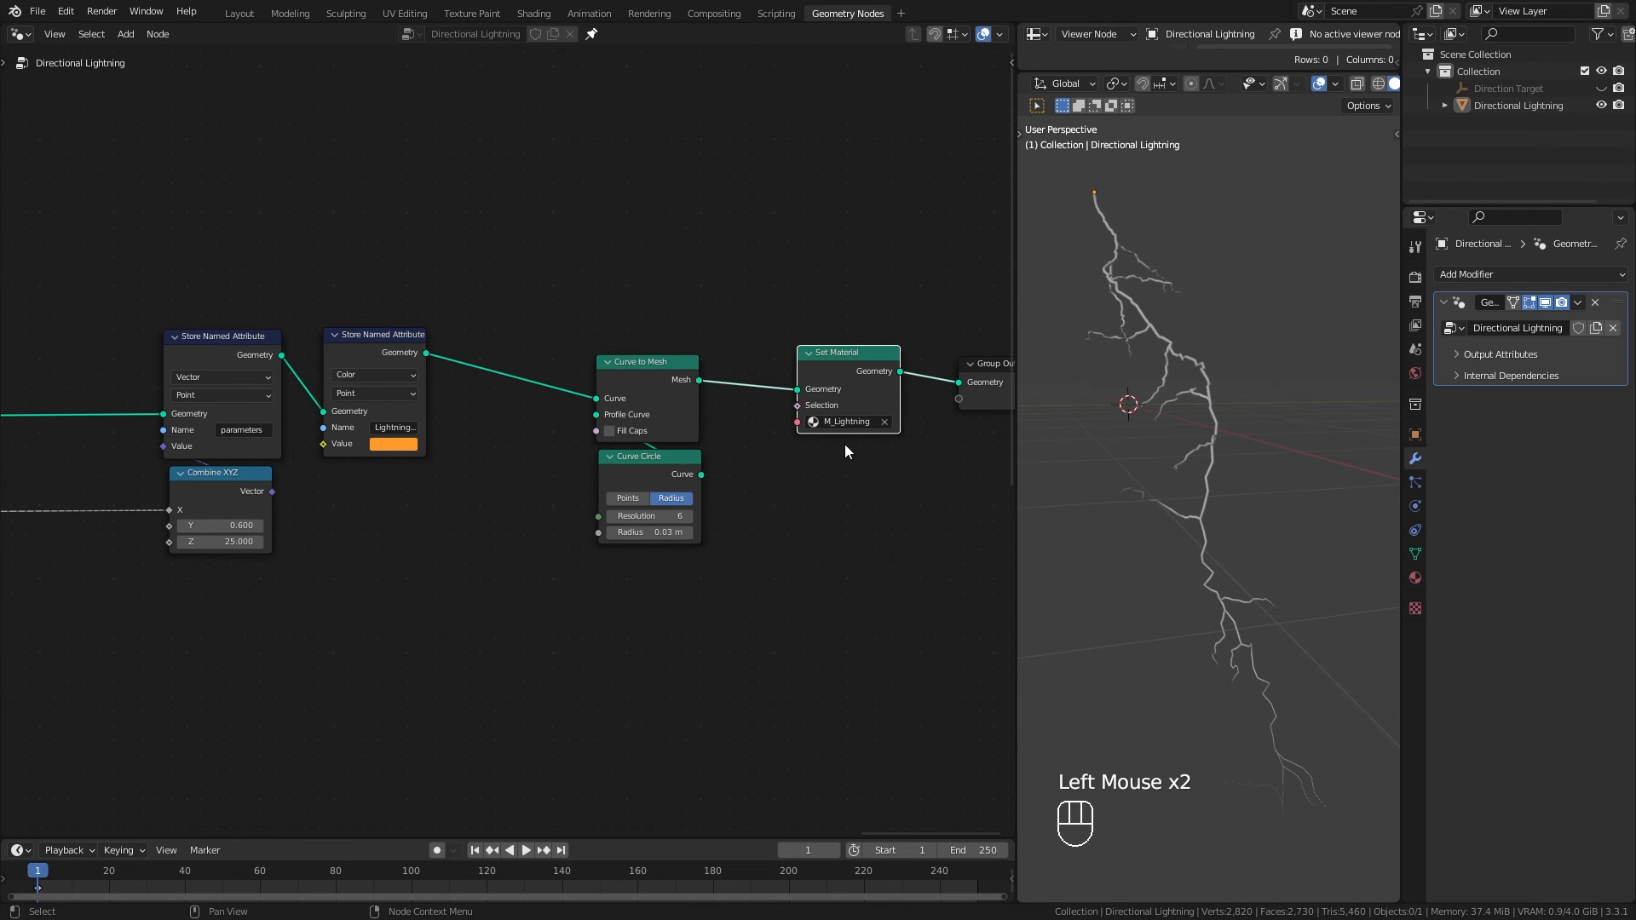
Step: Nudge the Combine XYZ node beneath the parameters attribute node and save the file
scroll(596, 477, down, 2)
middle_drag(460, 563, 562, 555)
scroll(560, 443, up, 2)
click(554, 405)
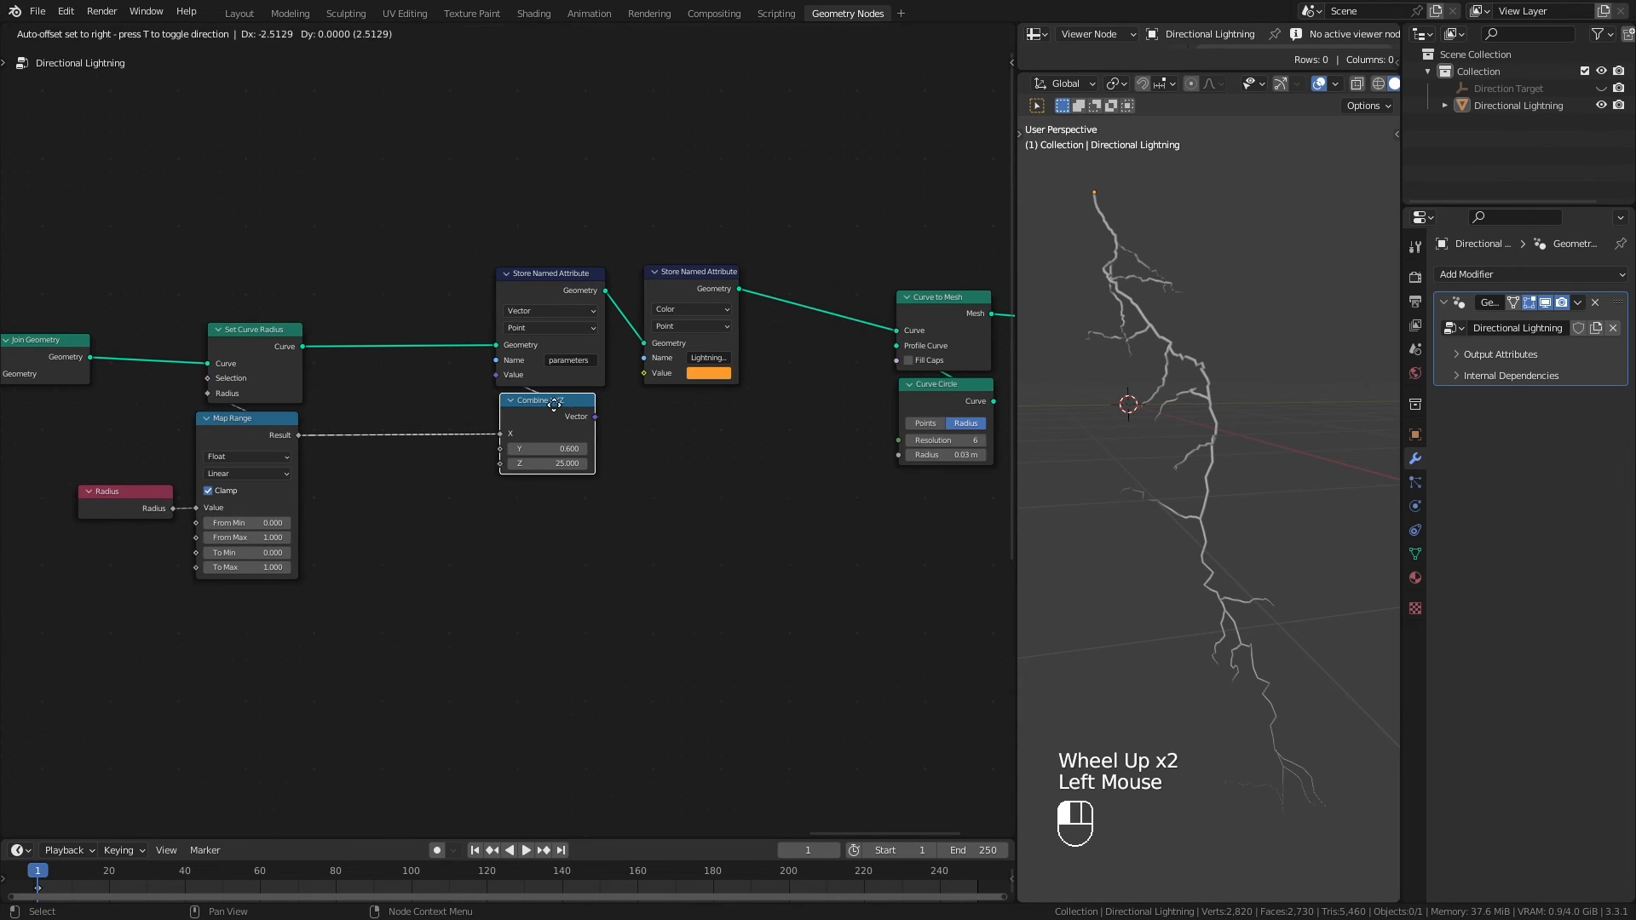
key(ctrl+s)
Step: Enlarge the timeline area, turn it into a Shader Editor for M_Lightning and hide its sidebar
drag(478, 841, 479, 458)
click(18, 468)
click(74, 621)
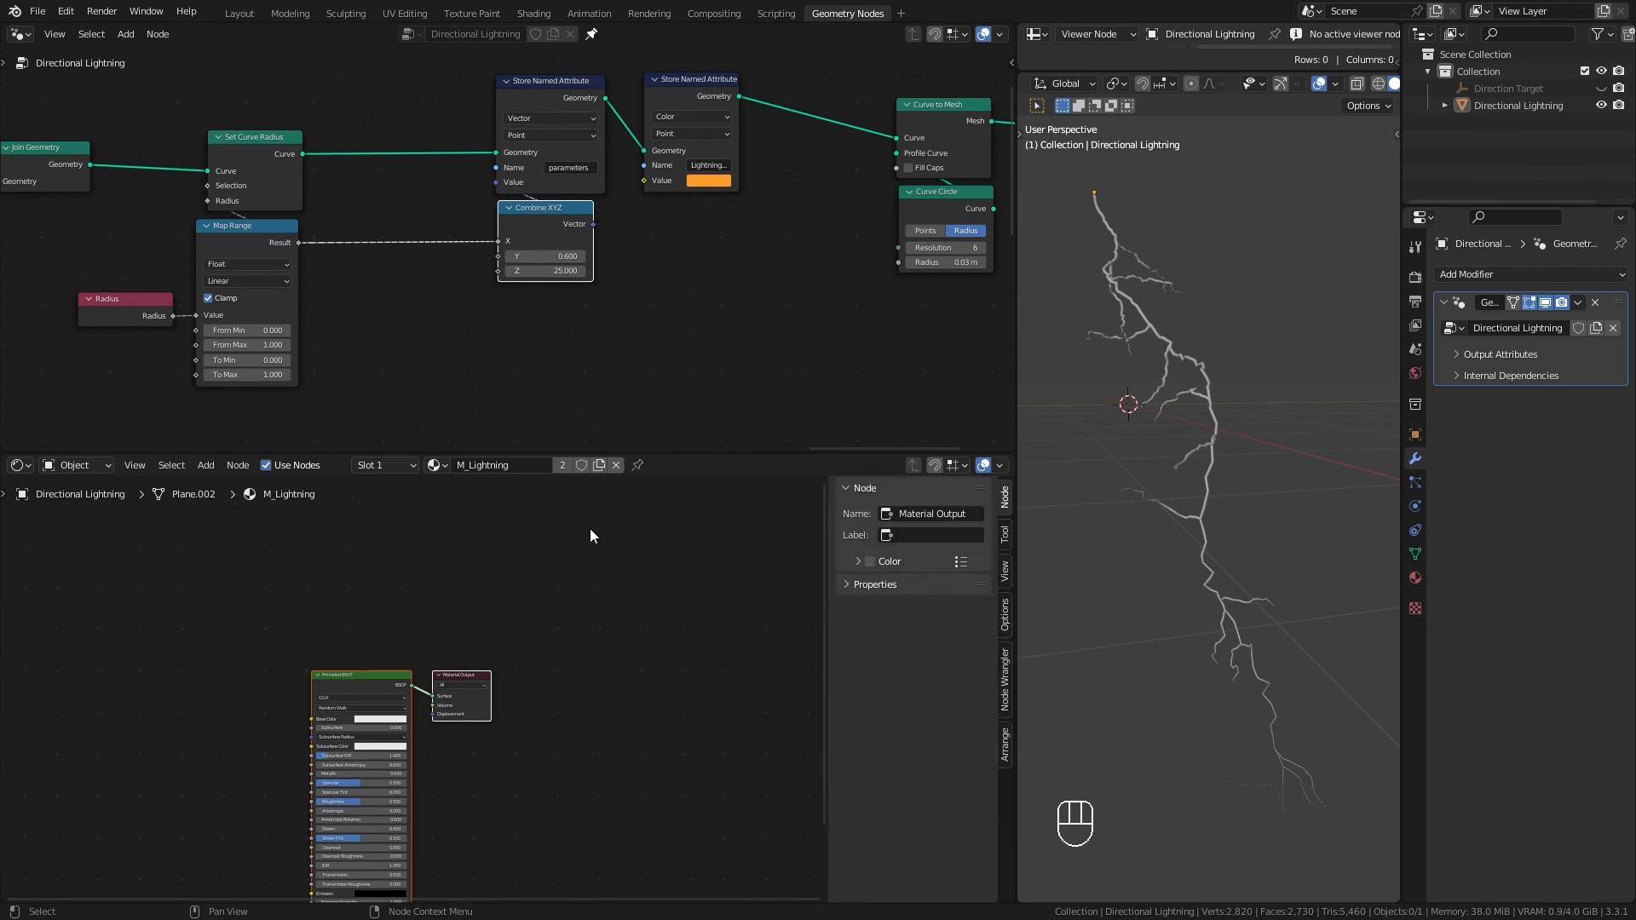
key(n)
middle_drag(589, 528, 938, 434)
Step: Switch the viewport to Rendered shading and set the render engine to Eevee
key(z)
click(1416, 277)
click(1560, 275)
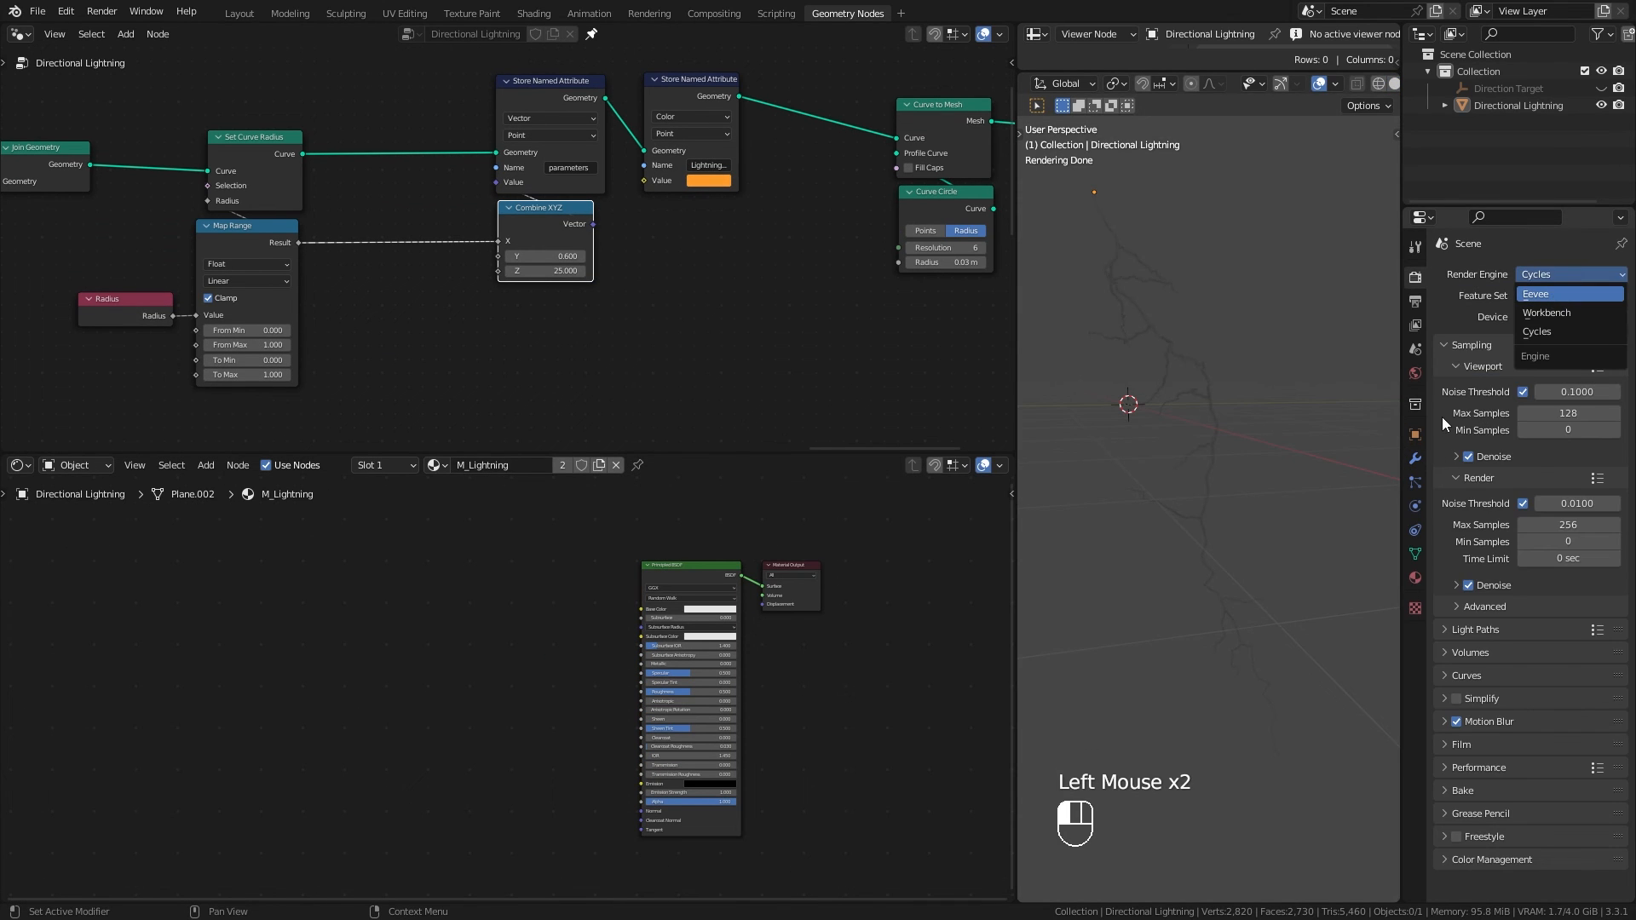
click(1537, 294)
Step: Darken the world background color to near black and hide the viewport overlays
click(1416, 374)
click(1565, 390)
drag(1589, 242, 1588, 265)
click(1321, 83)
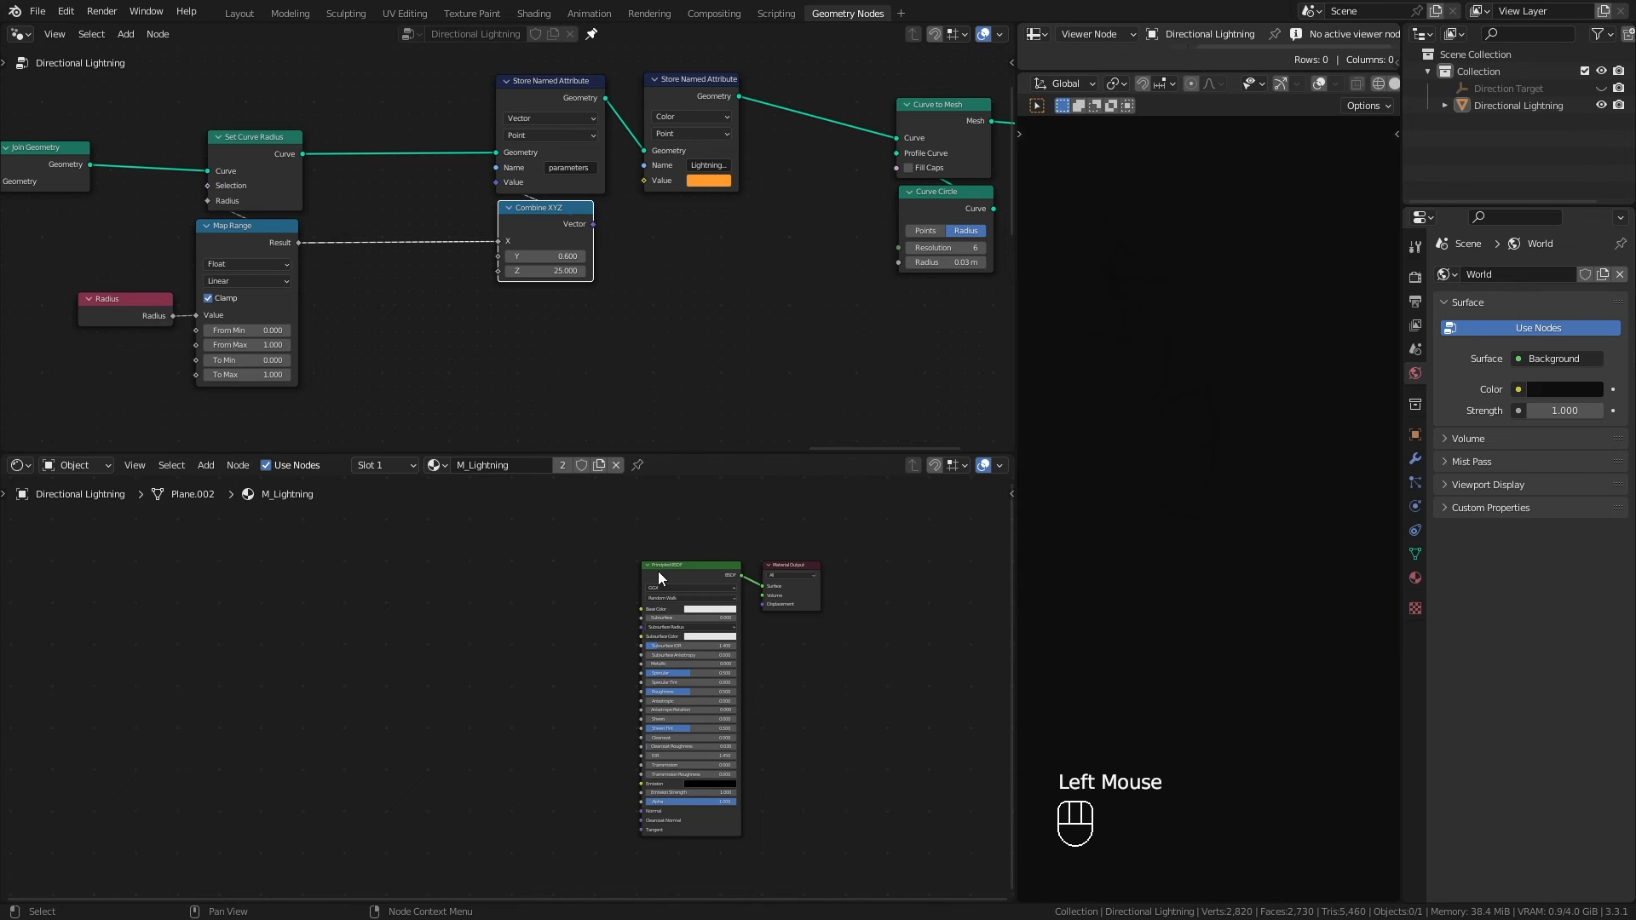
Step: Replace the Principled BSDF with an Emission node linked to the Material Output Surface
click(665, 572)
key(x)
scroll(670, 570, up, 3)
key(shift+a)
click(750, 408)
click(712, 543)
ctrl+shift+click(744, 550)
drag(859, 526, 858, 547)
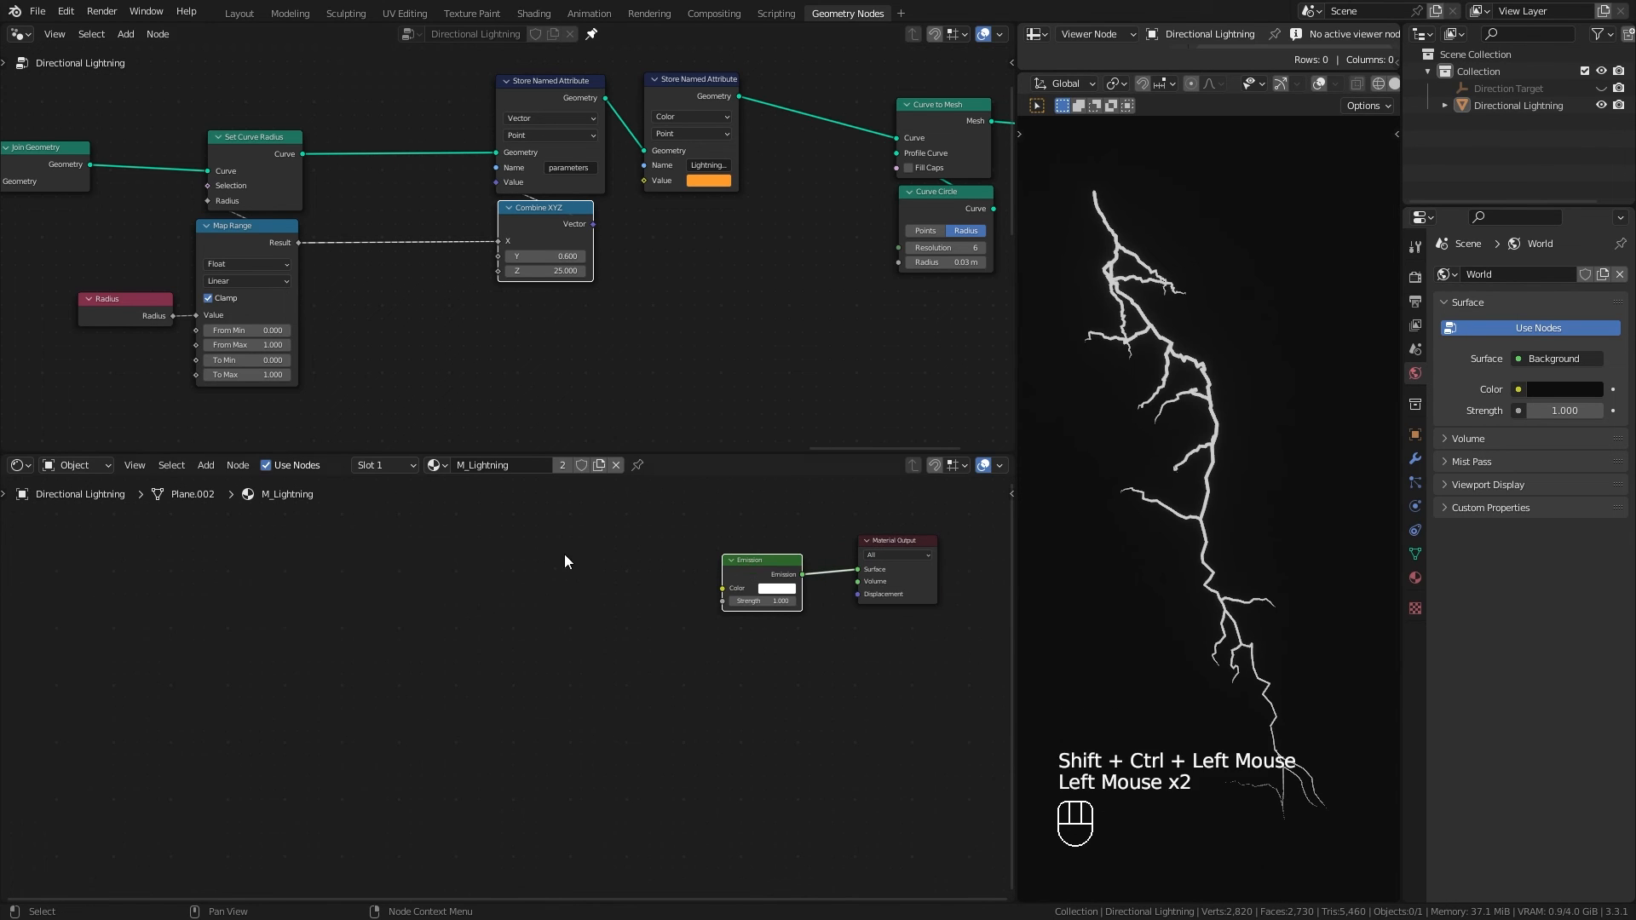
Step: Add an Attribute node to the shader and set its attribute name to parameters
scroll(607, 622, up, 1)
middle_drag(607, 622, 507, 633)
scroll(507, 632, up, 2)
click(432, 629)
key(shift+a)
mouse_move(256, 544)
click(437, 240)
click(243, 536)
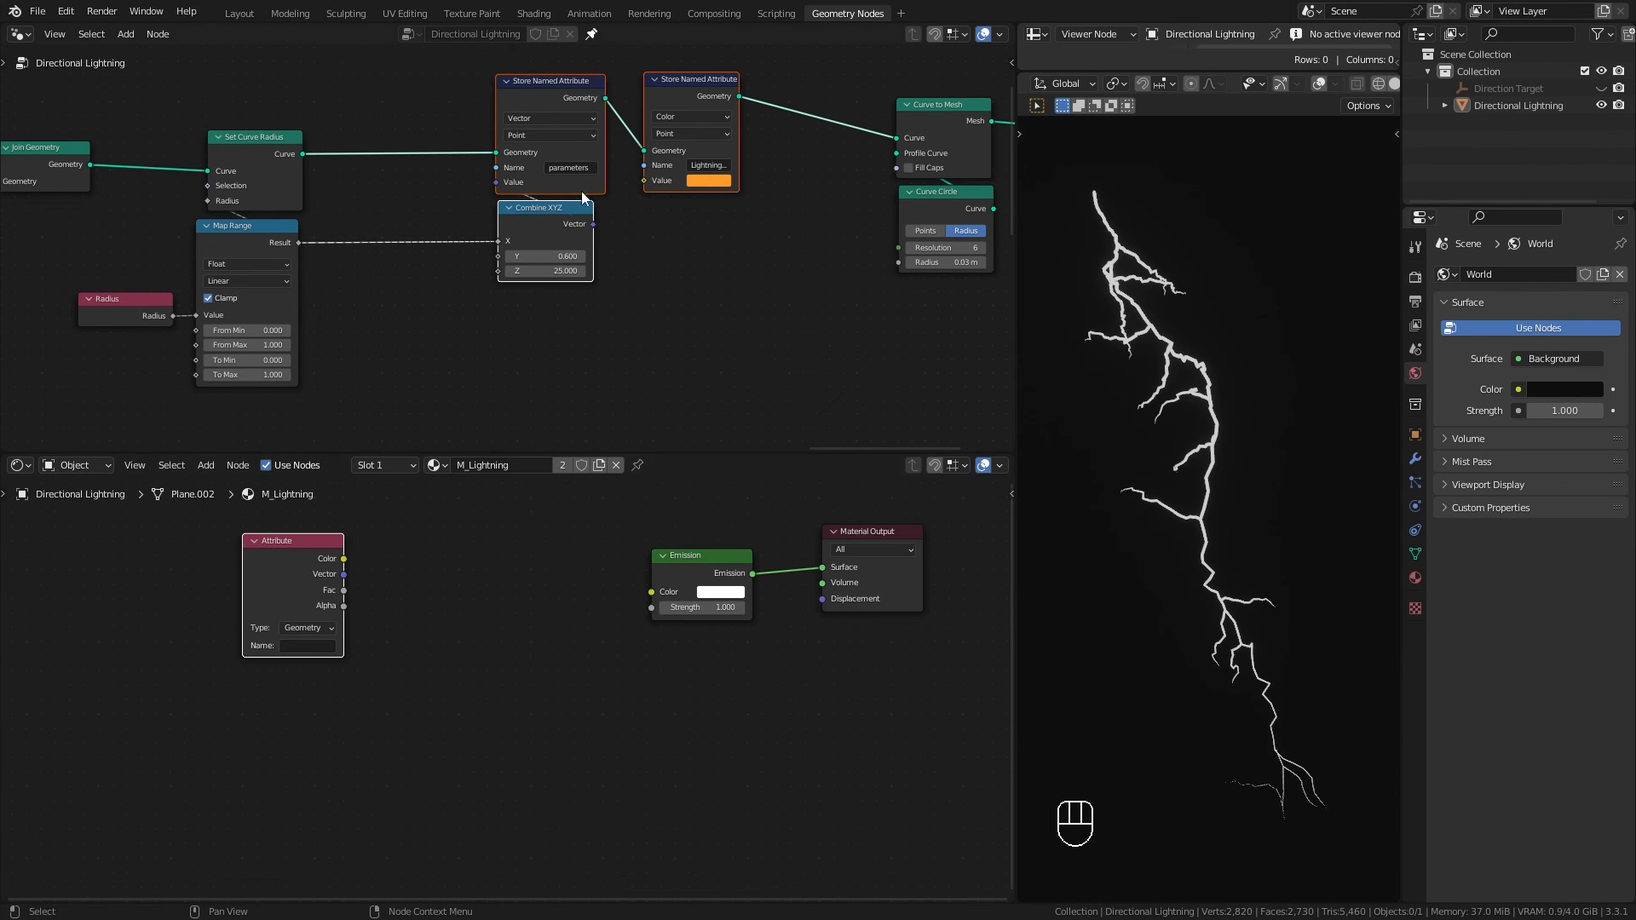
key(ctrl+v)
Step: Duplicate the Attribute node below the original and set the copy's attribute name to LightningColor
click(299, 613)
key(shift+d)
click(300, 759)
key(ctrl+c)
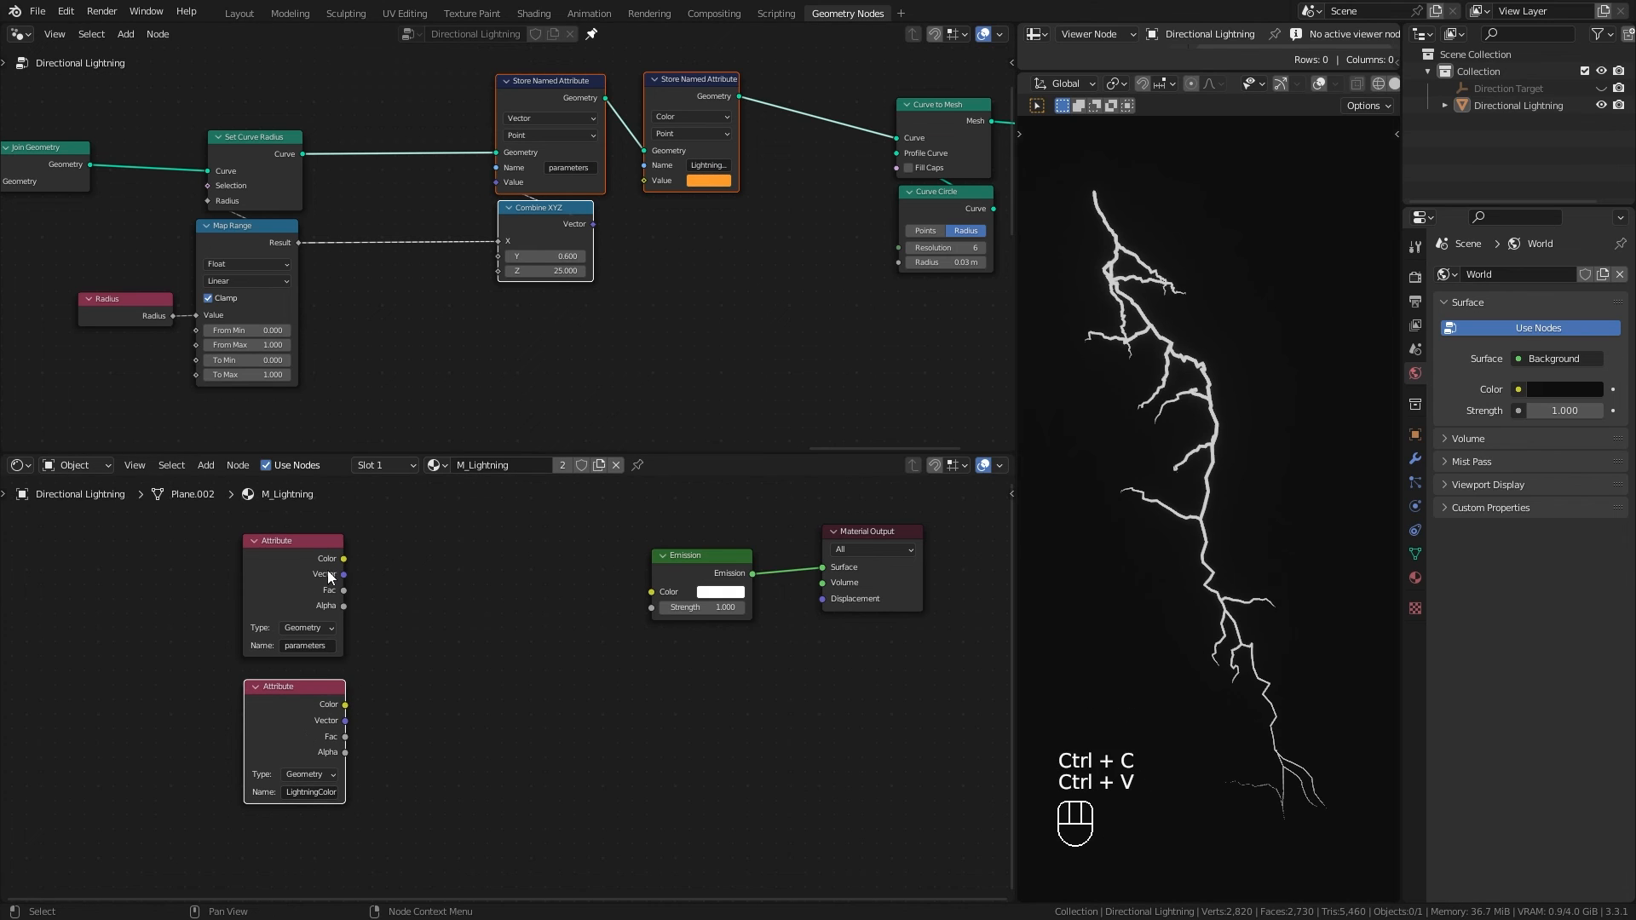
Step: Link LightningColor's Color to the Emission Color and test the connection with a green stored color
drag(344, 704, 651, 591)
click(699, 180)
drag(725, 329, 754, 329)
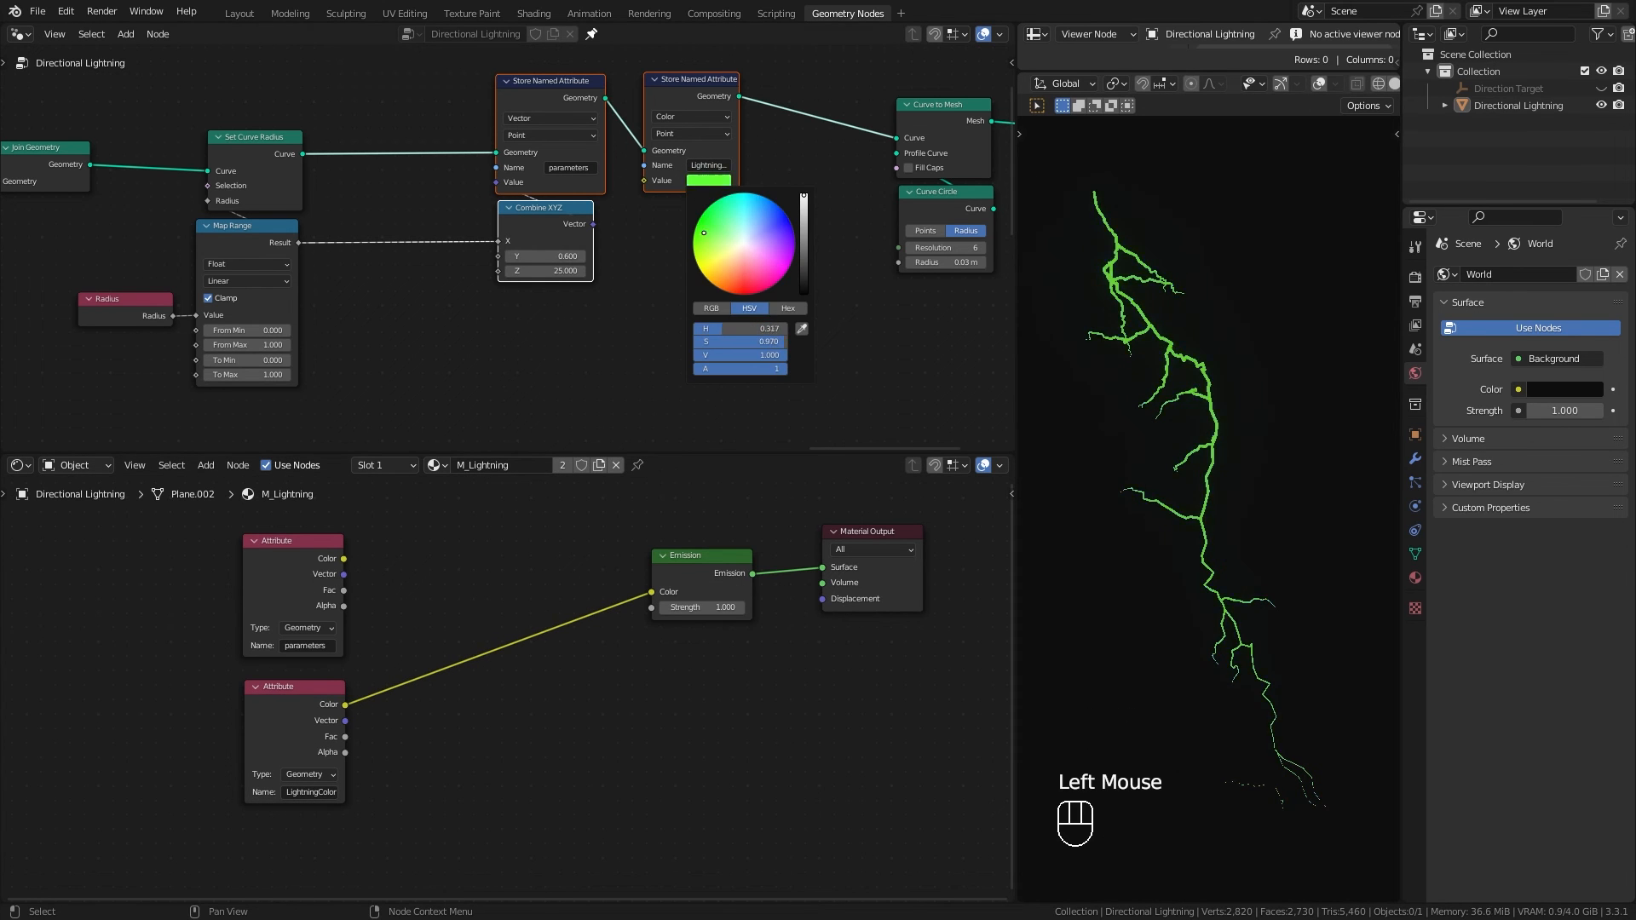
Step: Insert a Mix color node between the LightningColor attribute and the Emission node
drag(346, 705, 535, 702)
click(535, 703)
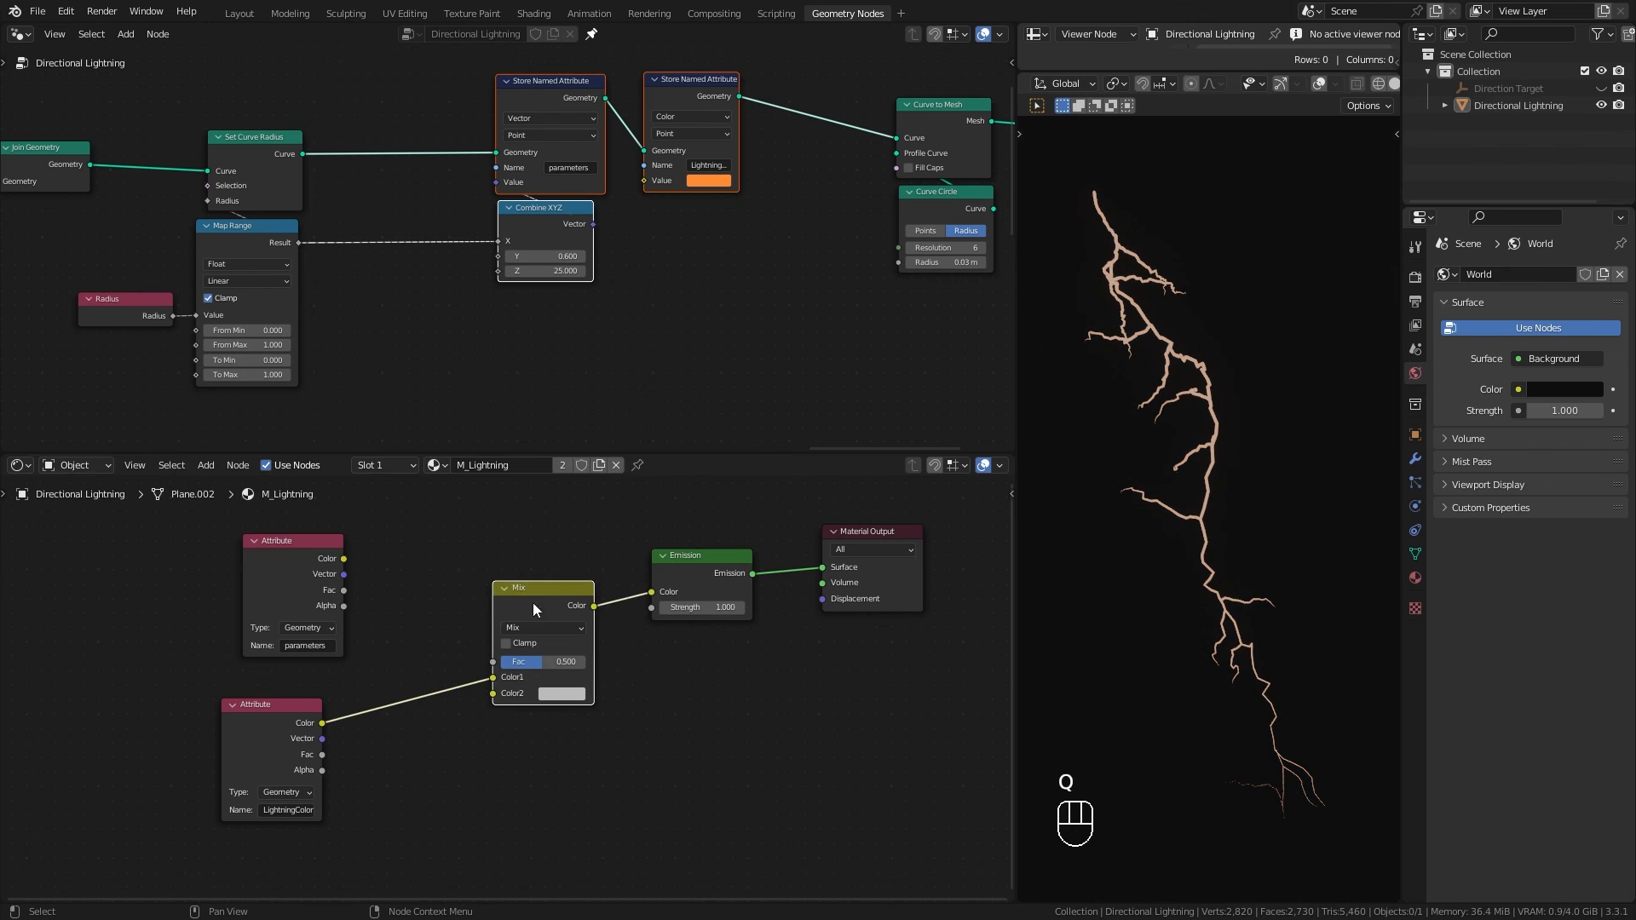
click(523, 629)
Step: Split the parameters vector with a Separate XYZ node, feeding X into Mix Fac, and move LightningColor to Color2
drag(298, 582, 227, 591)
click(267, 245)
drag(273, 741, 244, 784)
drag(520, 600, 527, 649)
drag(688, 571, 742, 562)
drag(273, 585, 506, 741)
text(xyz)
click(392, 631)
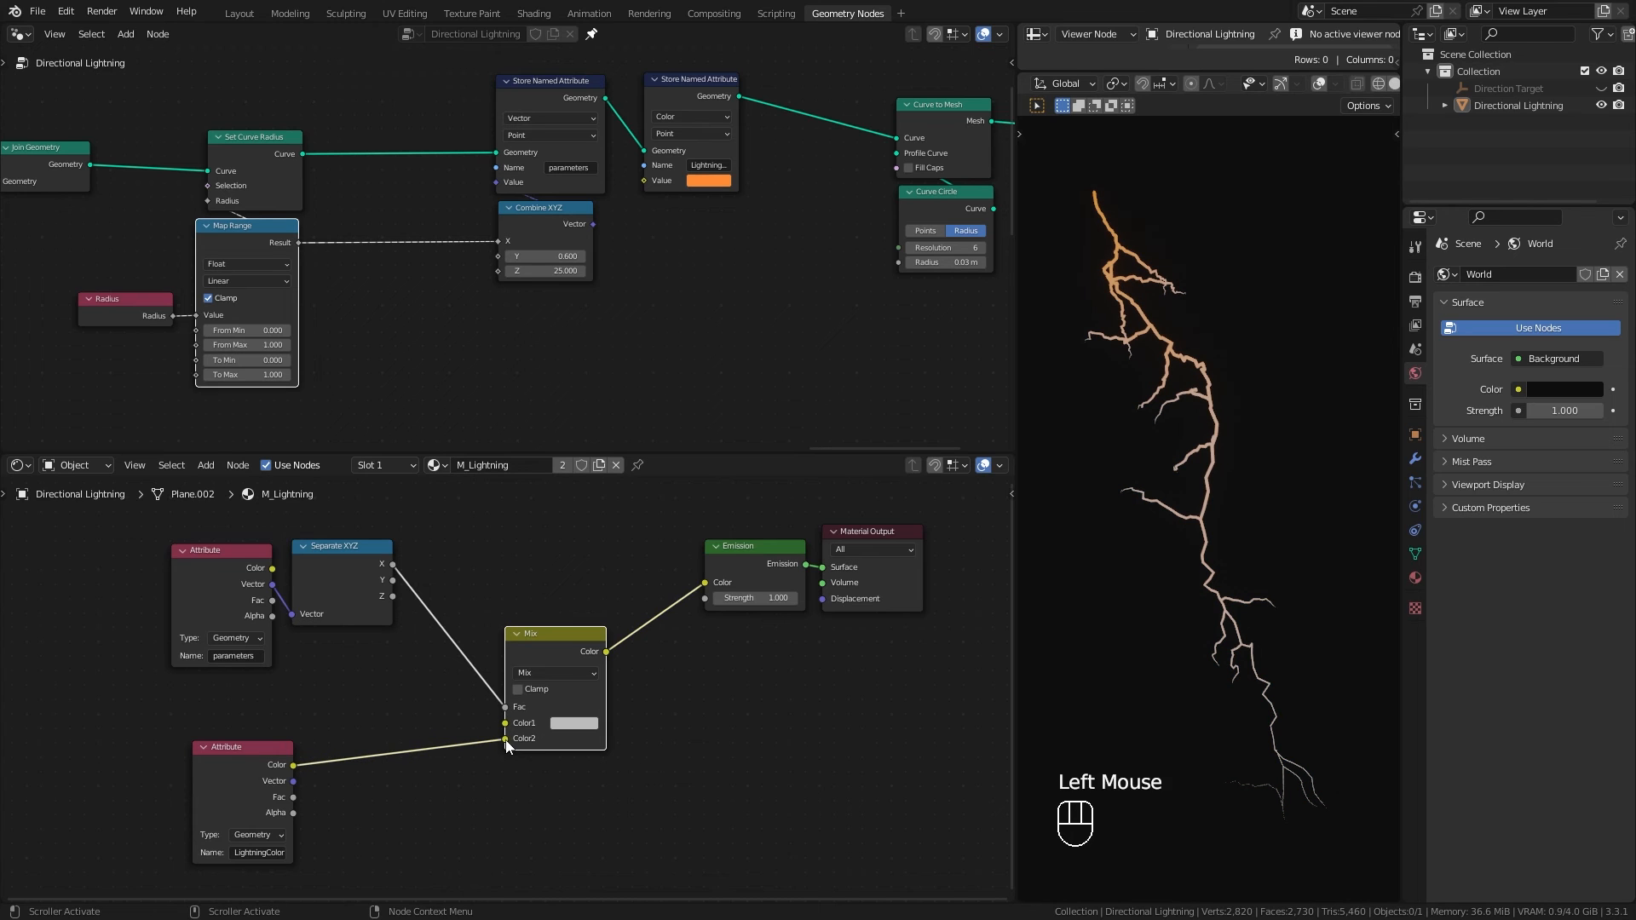
Step: Route LightningColor through a new Hue Saturation Value node into Mix Color1 and try its Hue at 0.68
middle_drag(426, 728, 490, 618)
drag(294, 653, 257, 755)
drag(588, 552, 614, 572)
drag(320, 757, 601, 628)
text(hue)
click(473, 687)
click(462, 668)
scroll(491, 590, up, 1)
shift+drag(426, 596, 490, 596)
middle_drag(518, 687, 633, 785)
Step: Link Separate XYZ's Y to the Hue input of Hue Saturation Value and spread the nodes apart
drag(567, 550, 683, 532)
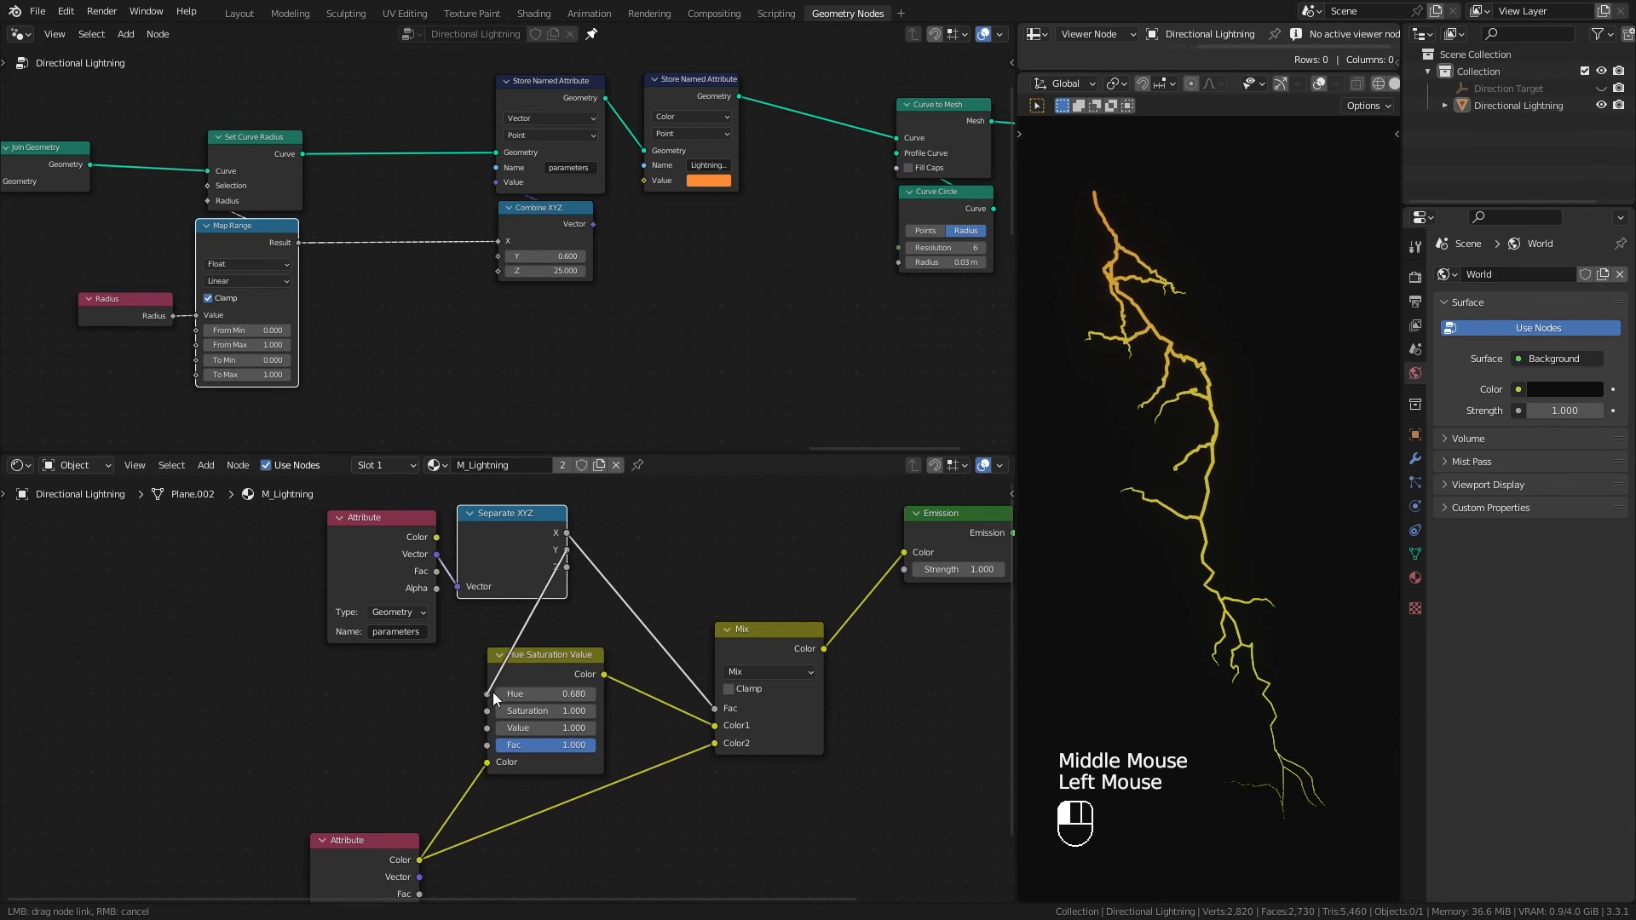
drag(491, 698, 487, 695)
click(392, 539)
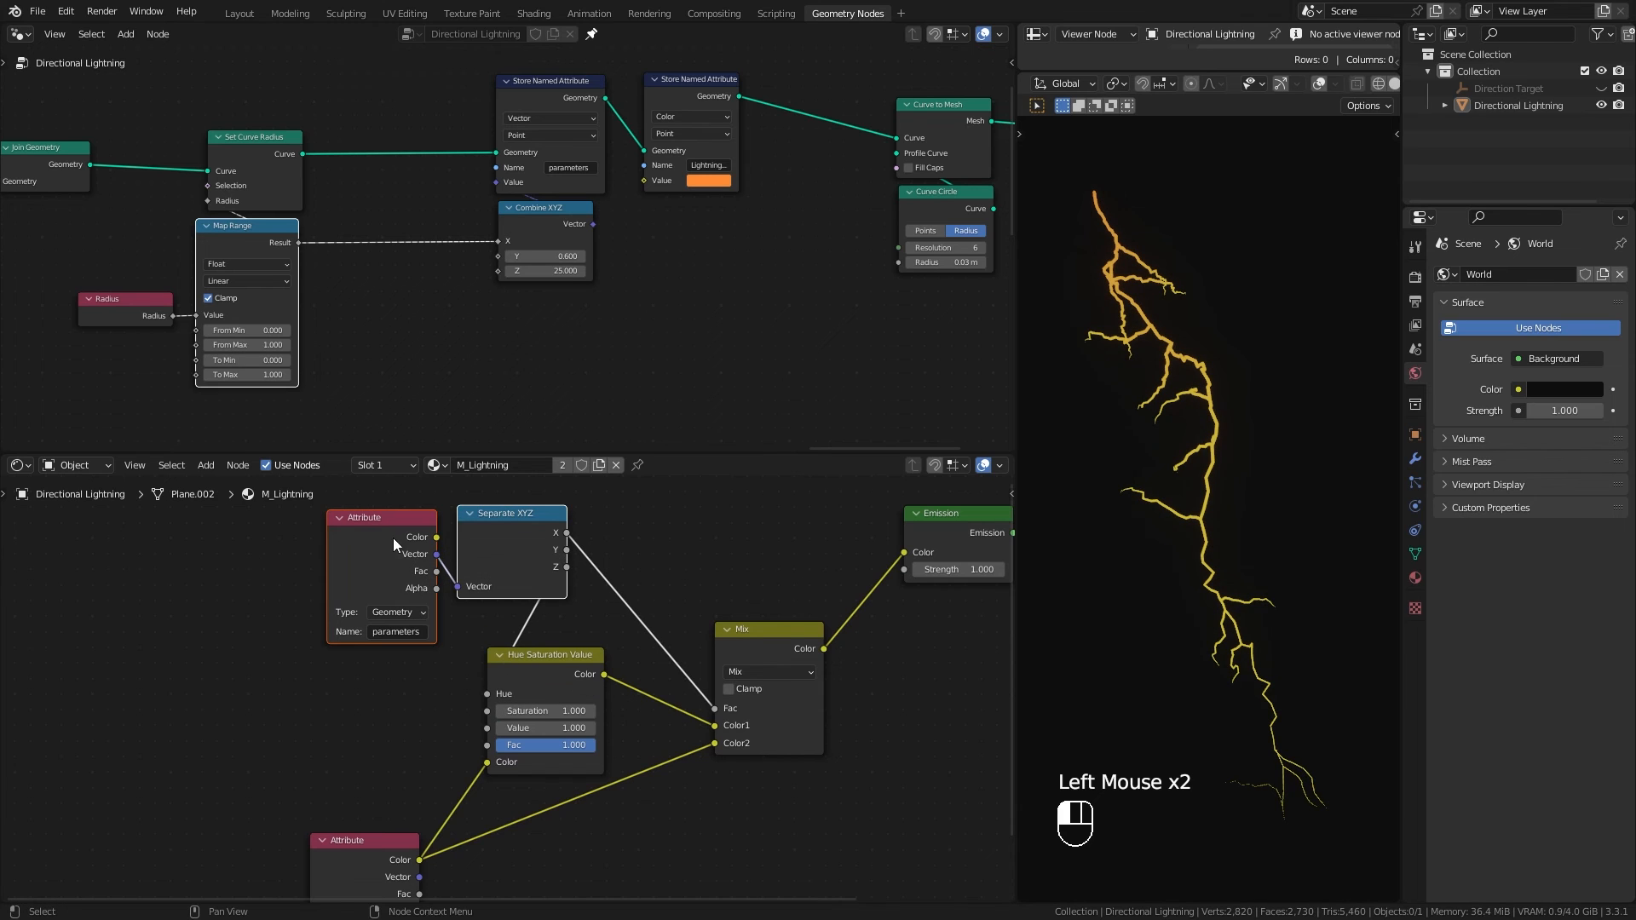
drag(464, 545, 327, 573)
drag(532, 672, 522, 676)
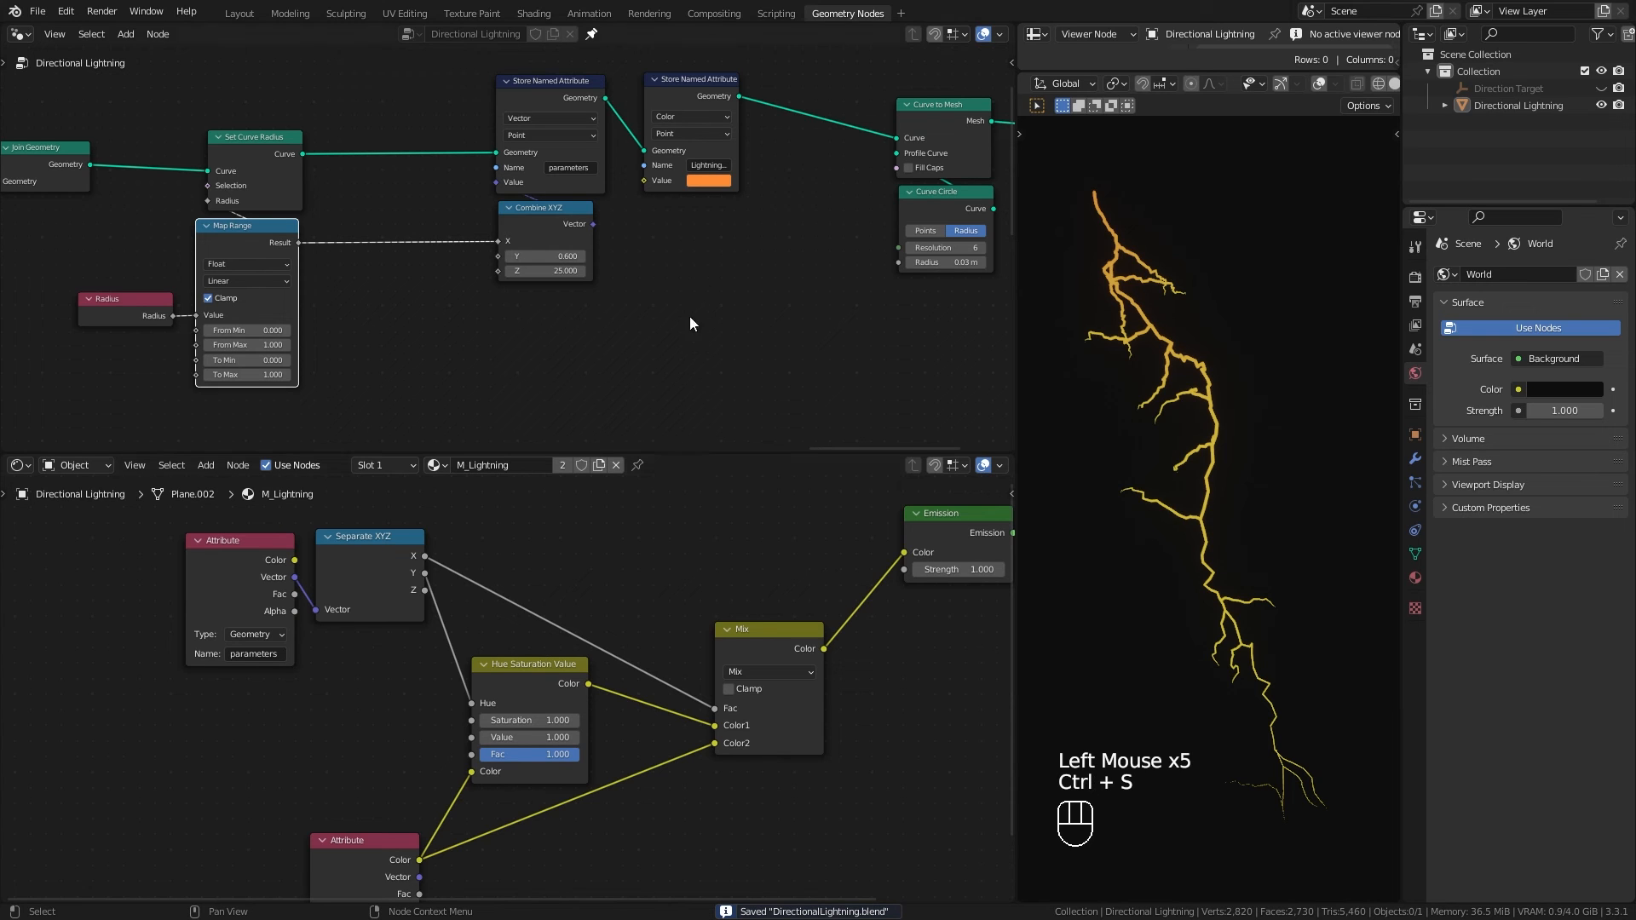
Step: Change the stored lightning color to light blue and set Combine XYZ's Y to 0.6
click(708, 182)
drag(725, 280, 758, 204)
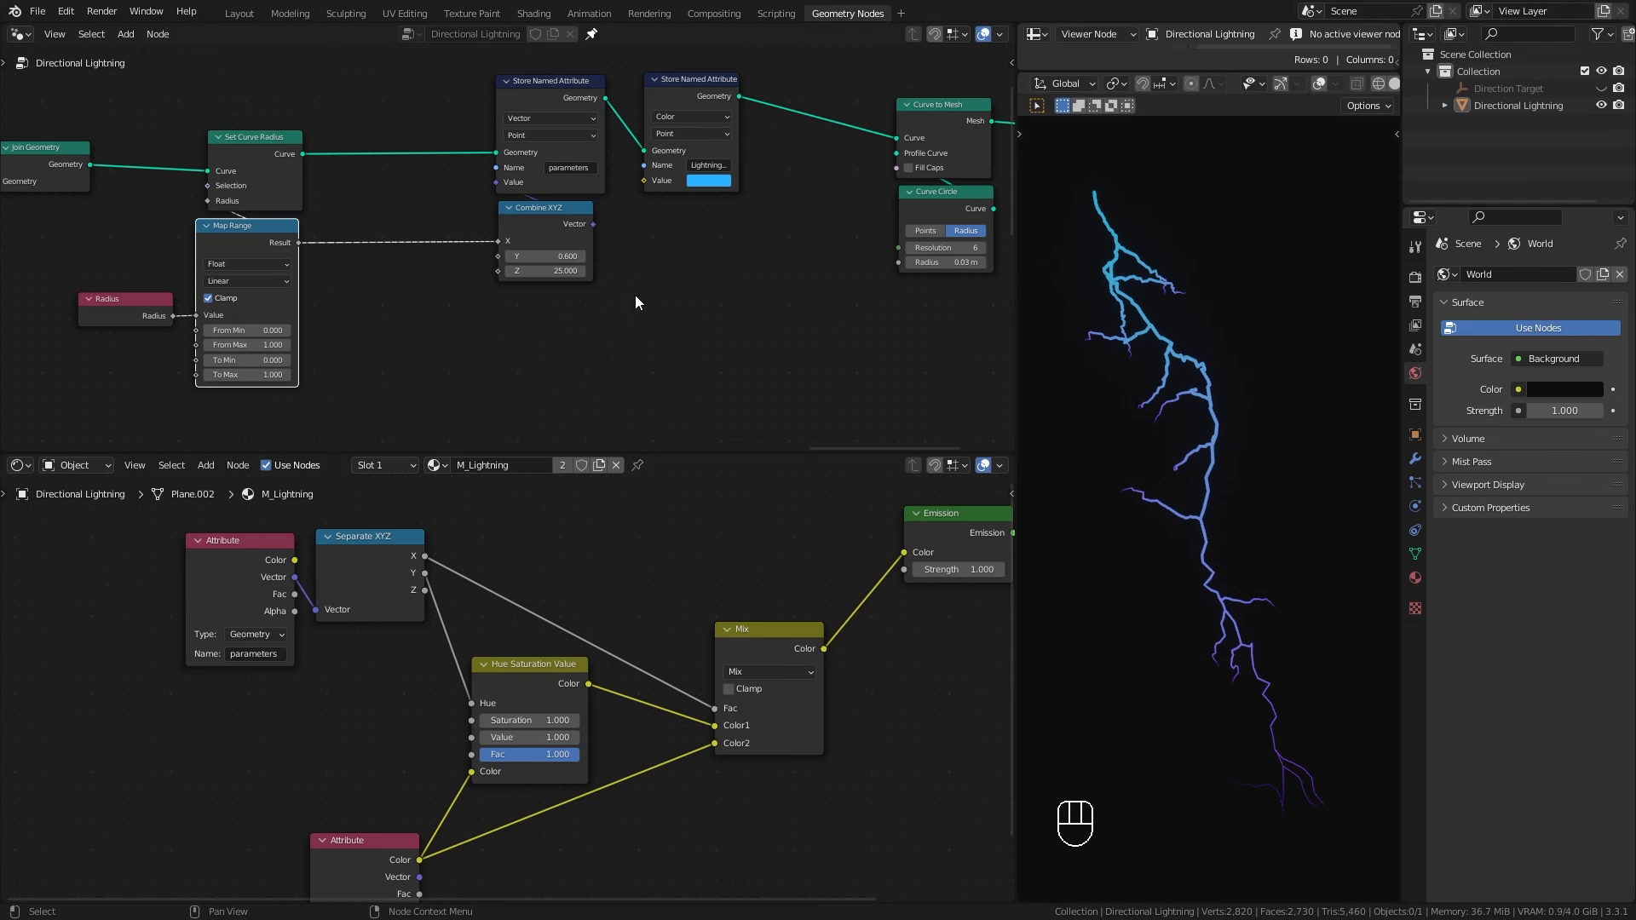
scroll(564, 257, up, 4)
click(572, 262)
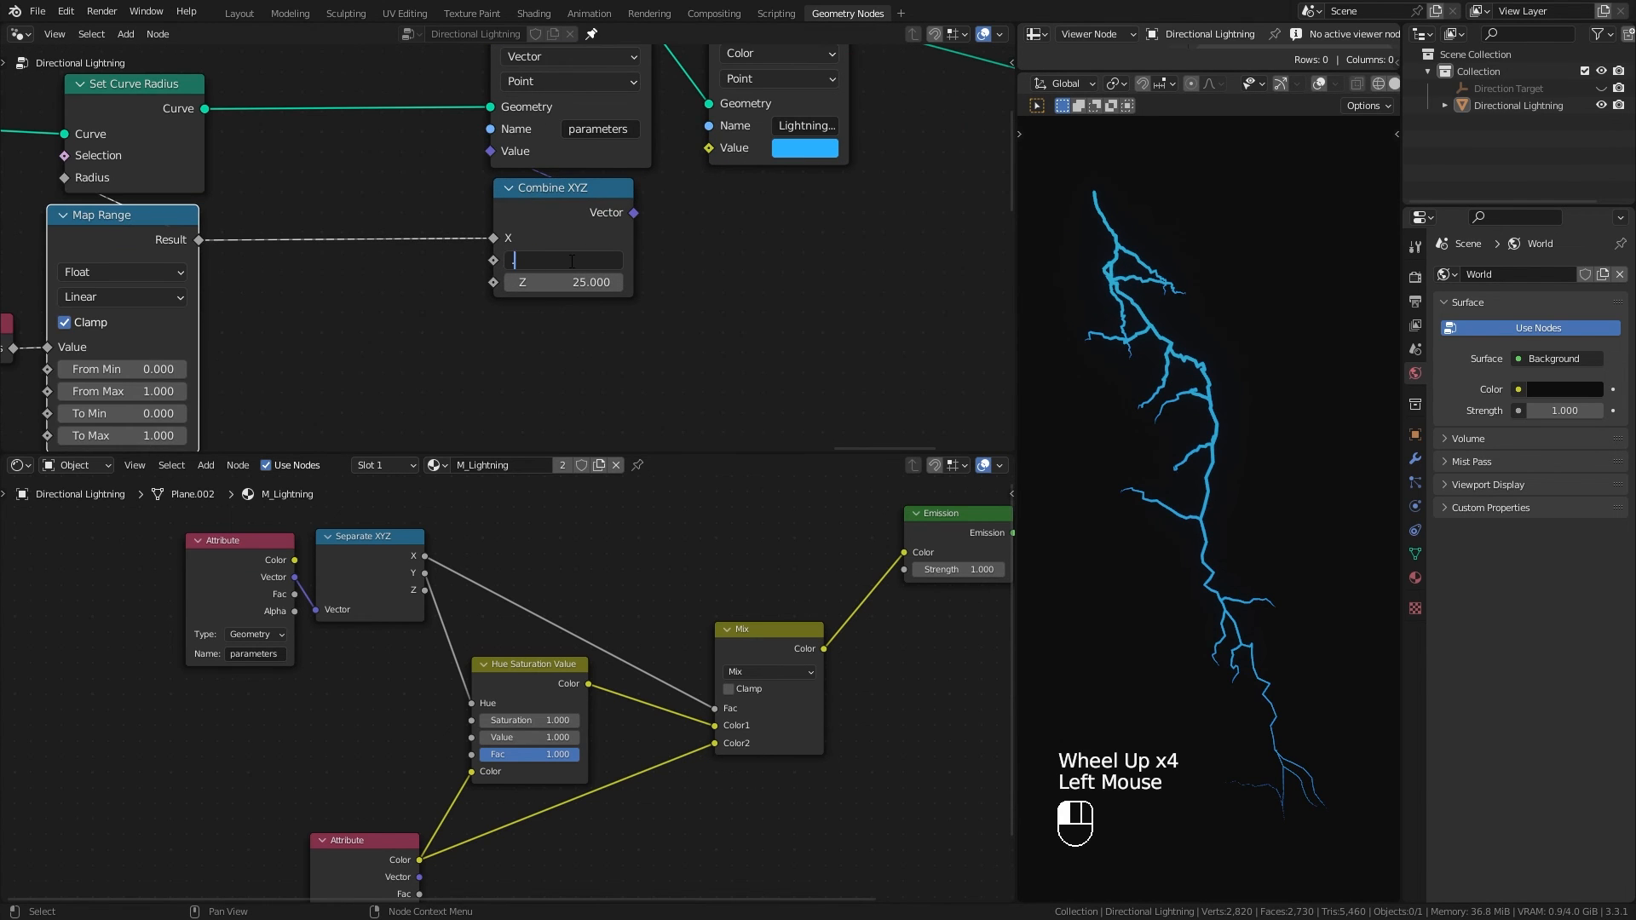
key(Return)
Step: Tidy the shader layout by repositioning the Hue Saturation Value and Mix nodes
scroll(1212, 634, down, 3)
scroll(1212, 634, up, 3)
middle_drag(1213, 634, 1159, 631)
scroll(633, 629, down, 3)
middle_drag(632, 629, 663, 551)
drag(554, 595, 565, 593)
drag(716, 578, 694, 588)
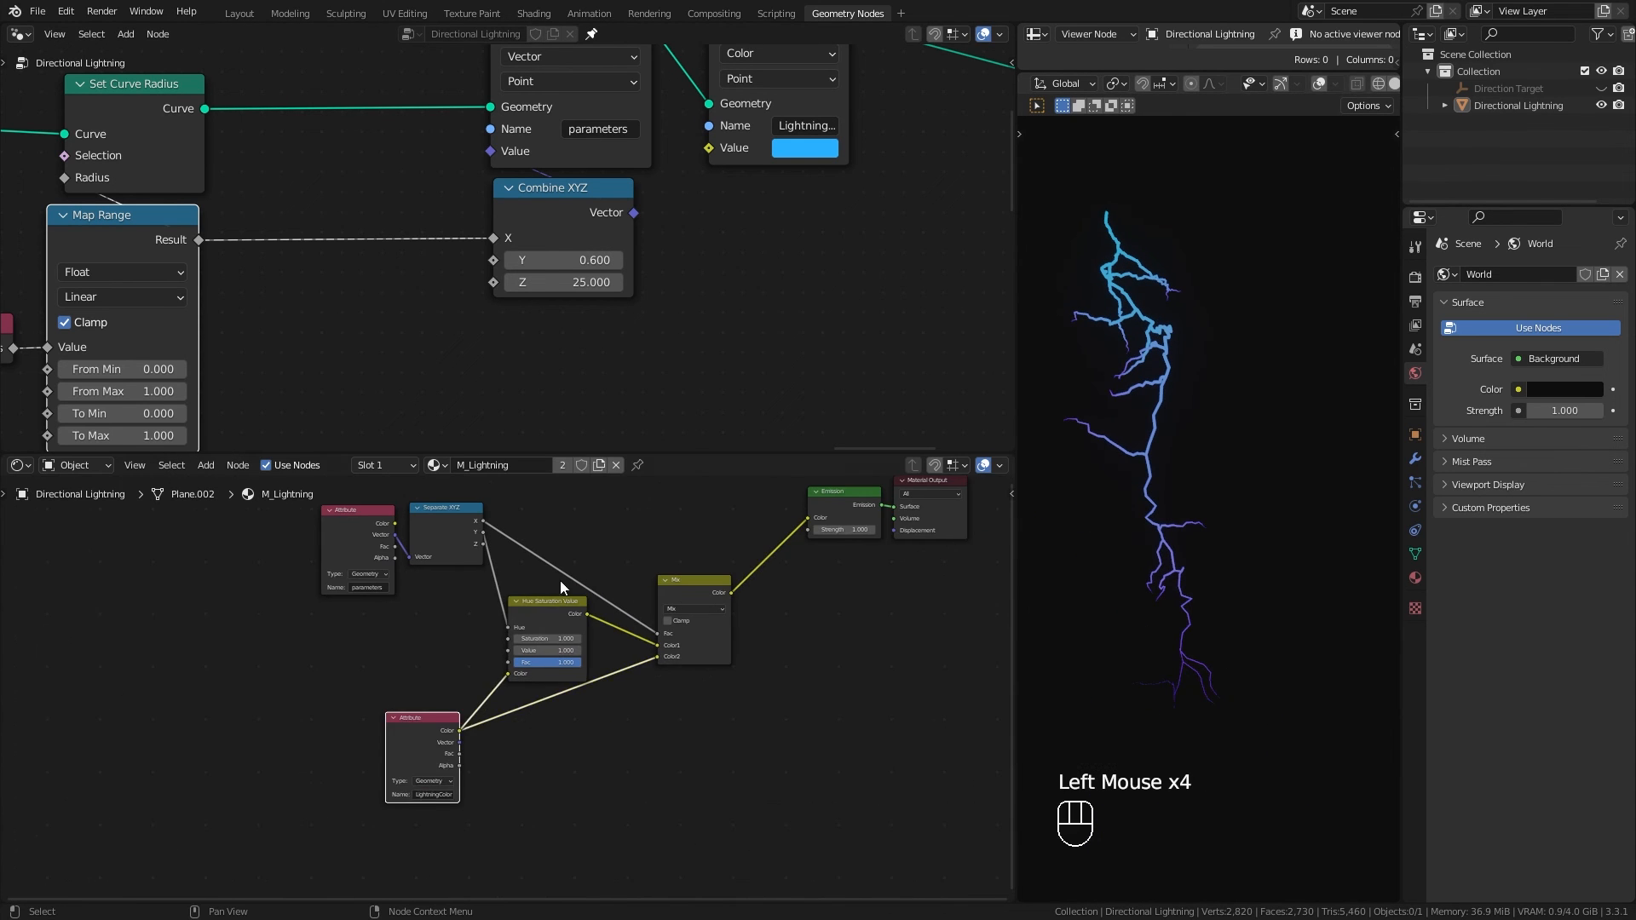
Step: Link Separate XYZ's Z output to the Emission Strength and reposition the Emission node
middle_drag(541, 604, 499, 609)
scroll(497, 603, up, 2)
click(397, 546)
drag(423, 536, 829, 524)
middle_drag(859, 504, 874, 572)
drag(883, 568, 858, 578)
scroll(1147, 563, down, 1)
Step: Set Combine XYZ's Y to 0.55 and save the file
middle_drag(1146, 561, 1279, 622)
middle_drag(643, 281, 619, 347)
click(554, 327)
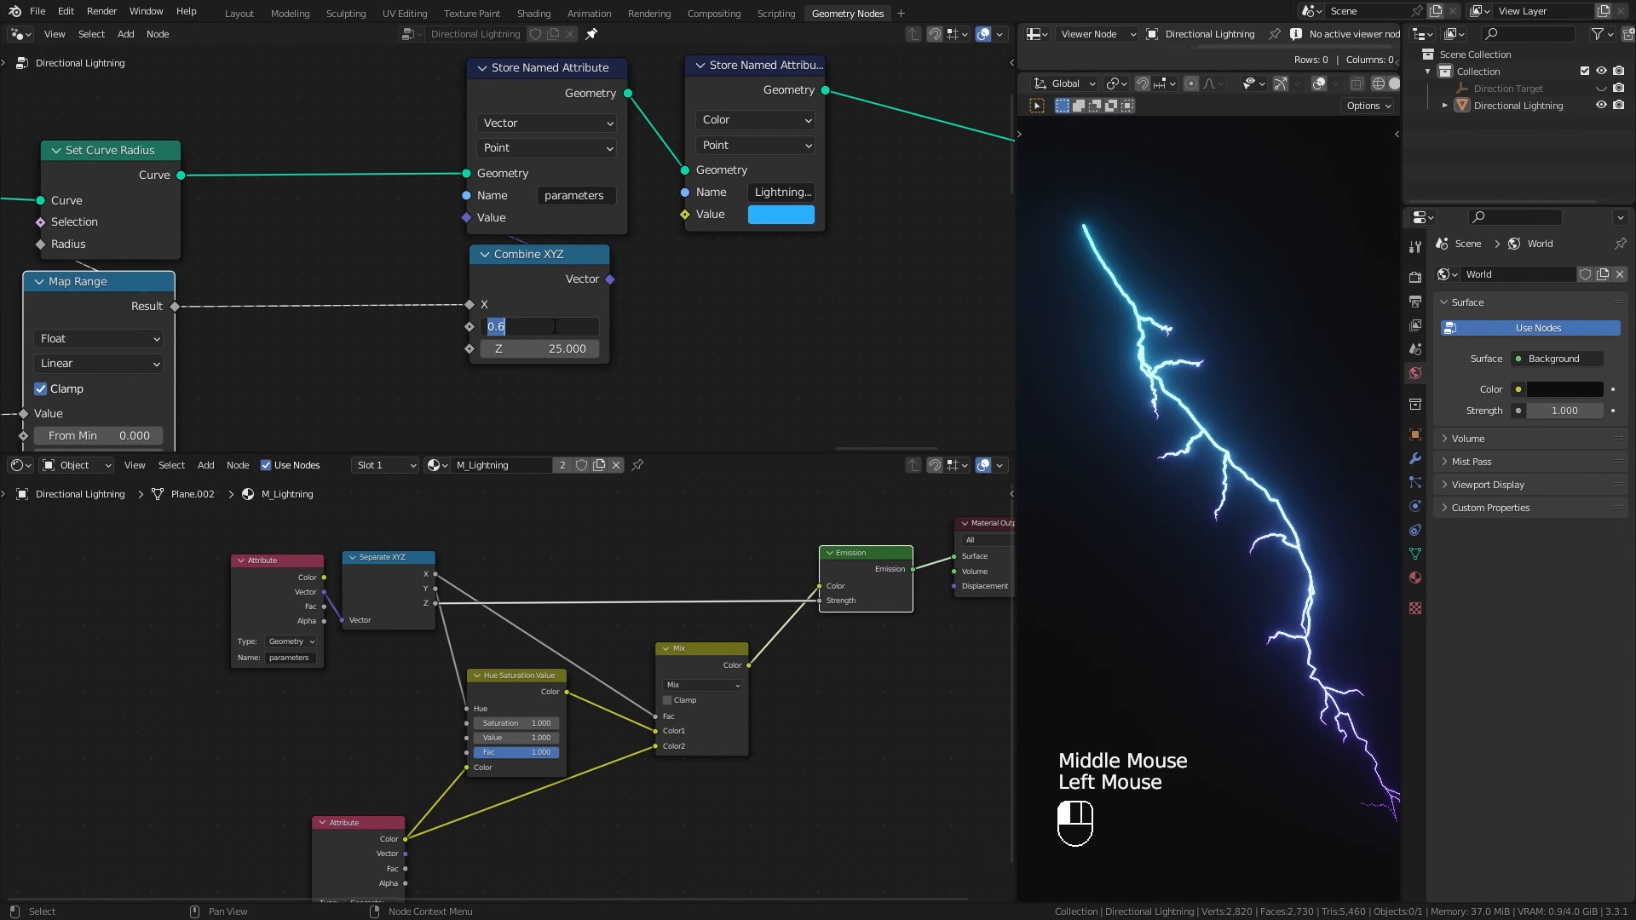
key(Return)
text(5)
key(Return)
scroll(1304, 647, down, 2)
scroll(1304, 639, up, 1)
shift+middle_drag(1305, 624, 1202, 575)
key(ctrl+s)
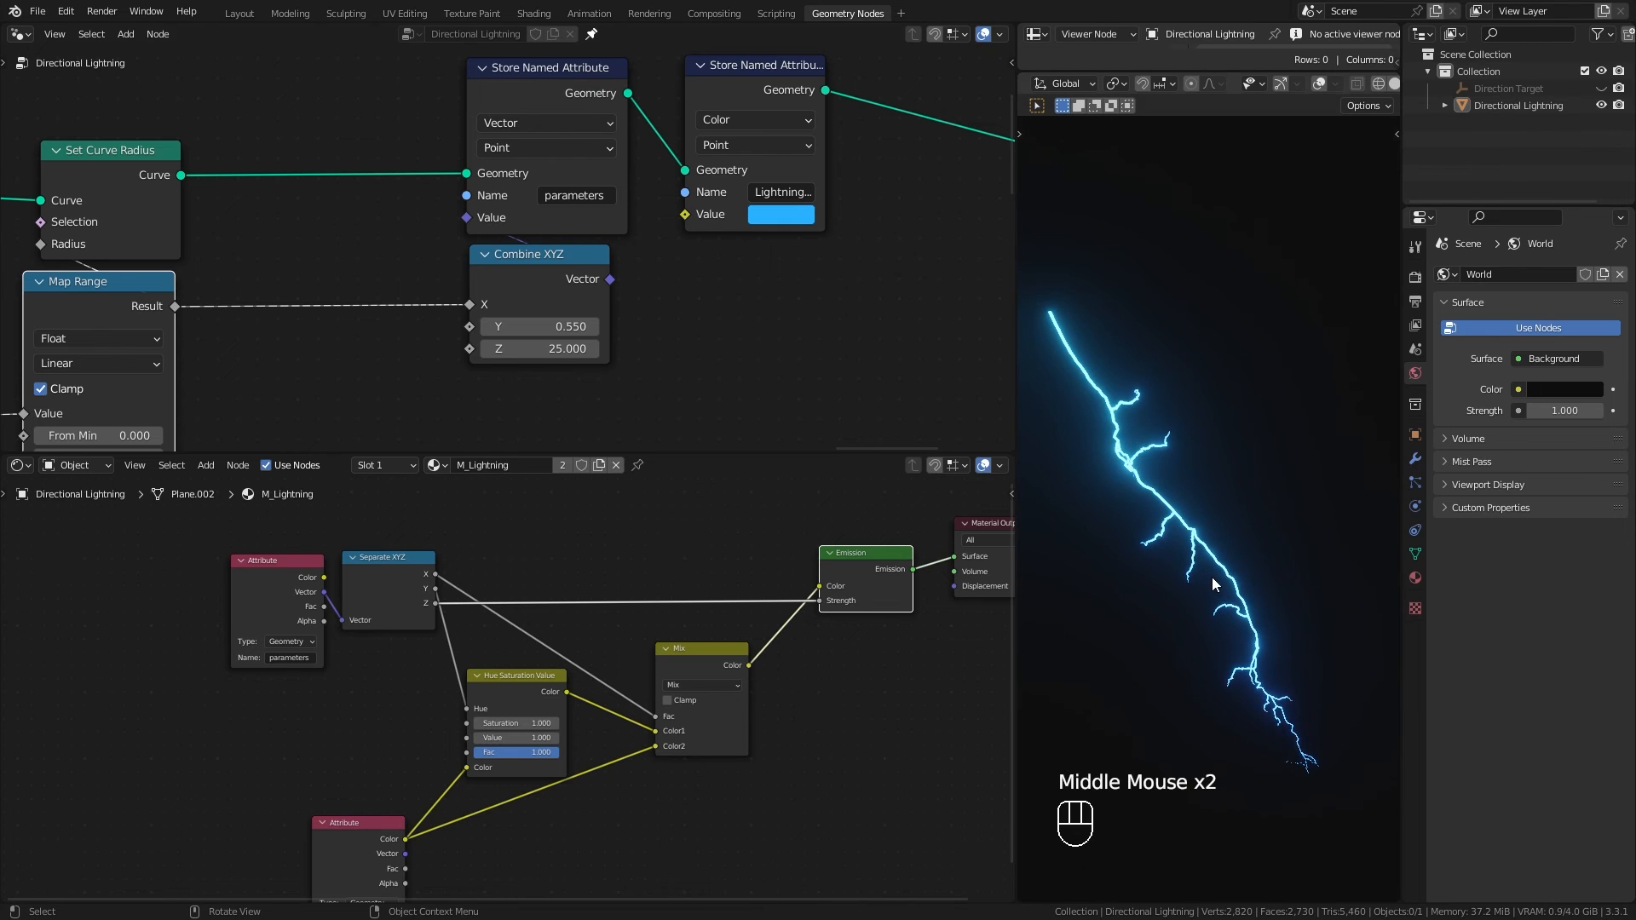
Step: Change the stored lightning color to green and save the file
shift+middle_drag(781, 214, 797, 309)
click(797, 309)
click(815, 47)
middle_drag(1175, 712, 1132, 641)
key(ctrl+s)
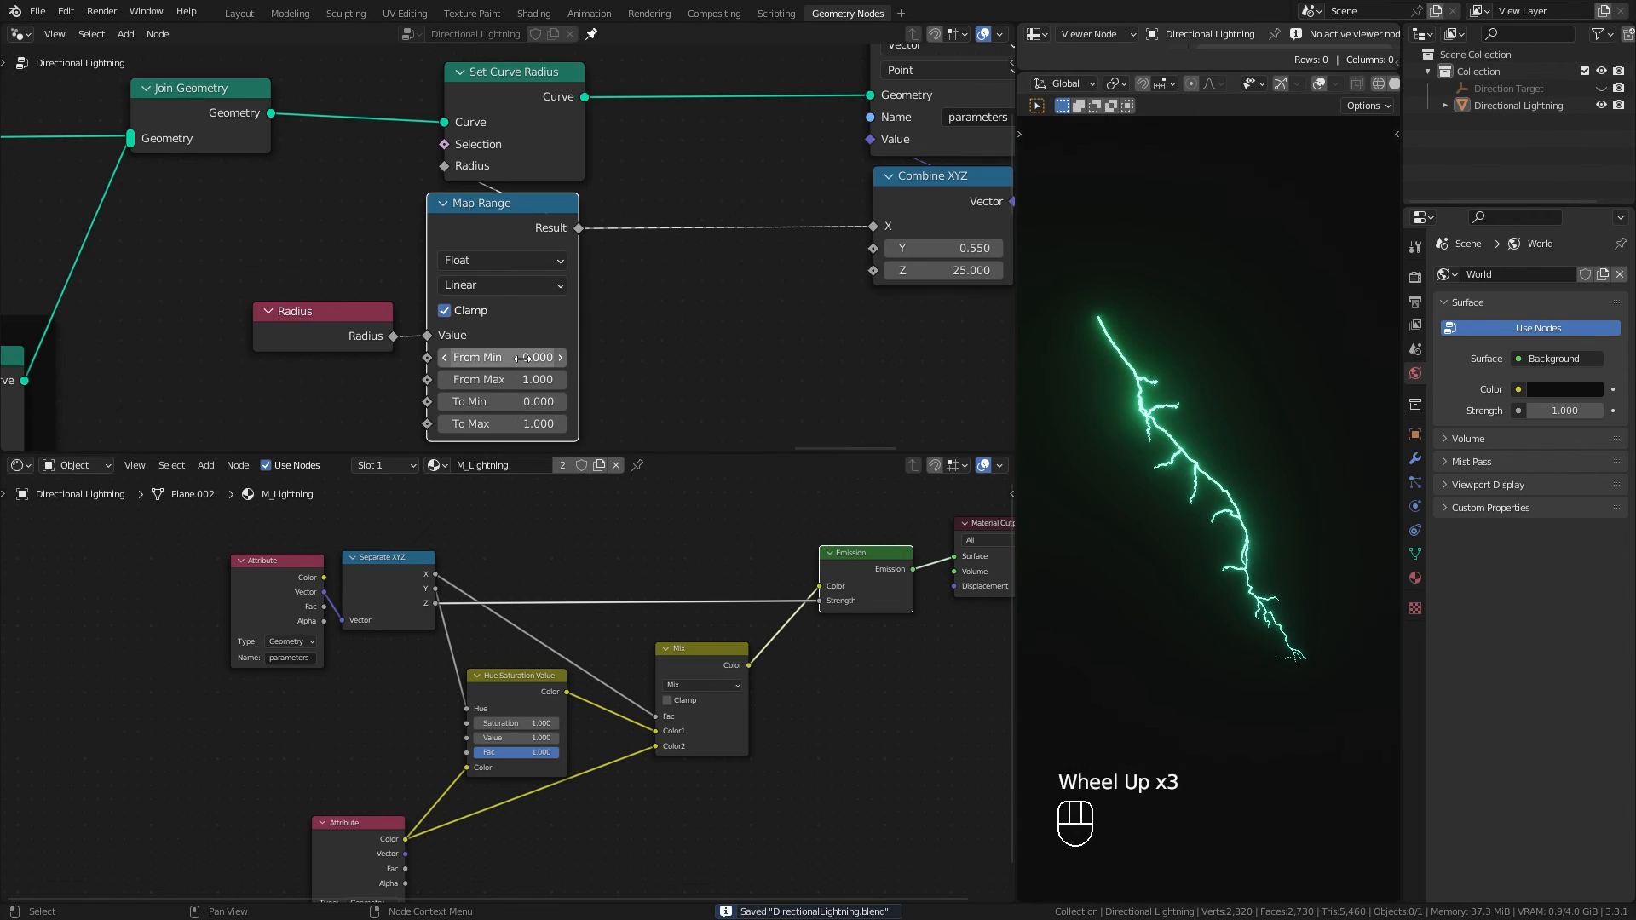
Step: Try different Map Range From Min values on the lightning radius and reset From Min to 0
mouse_move(522, 358)
mouse_down()
mouse_move(569, 358)
mouse_move(501, 359)
mouse_up()
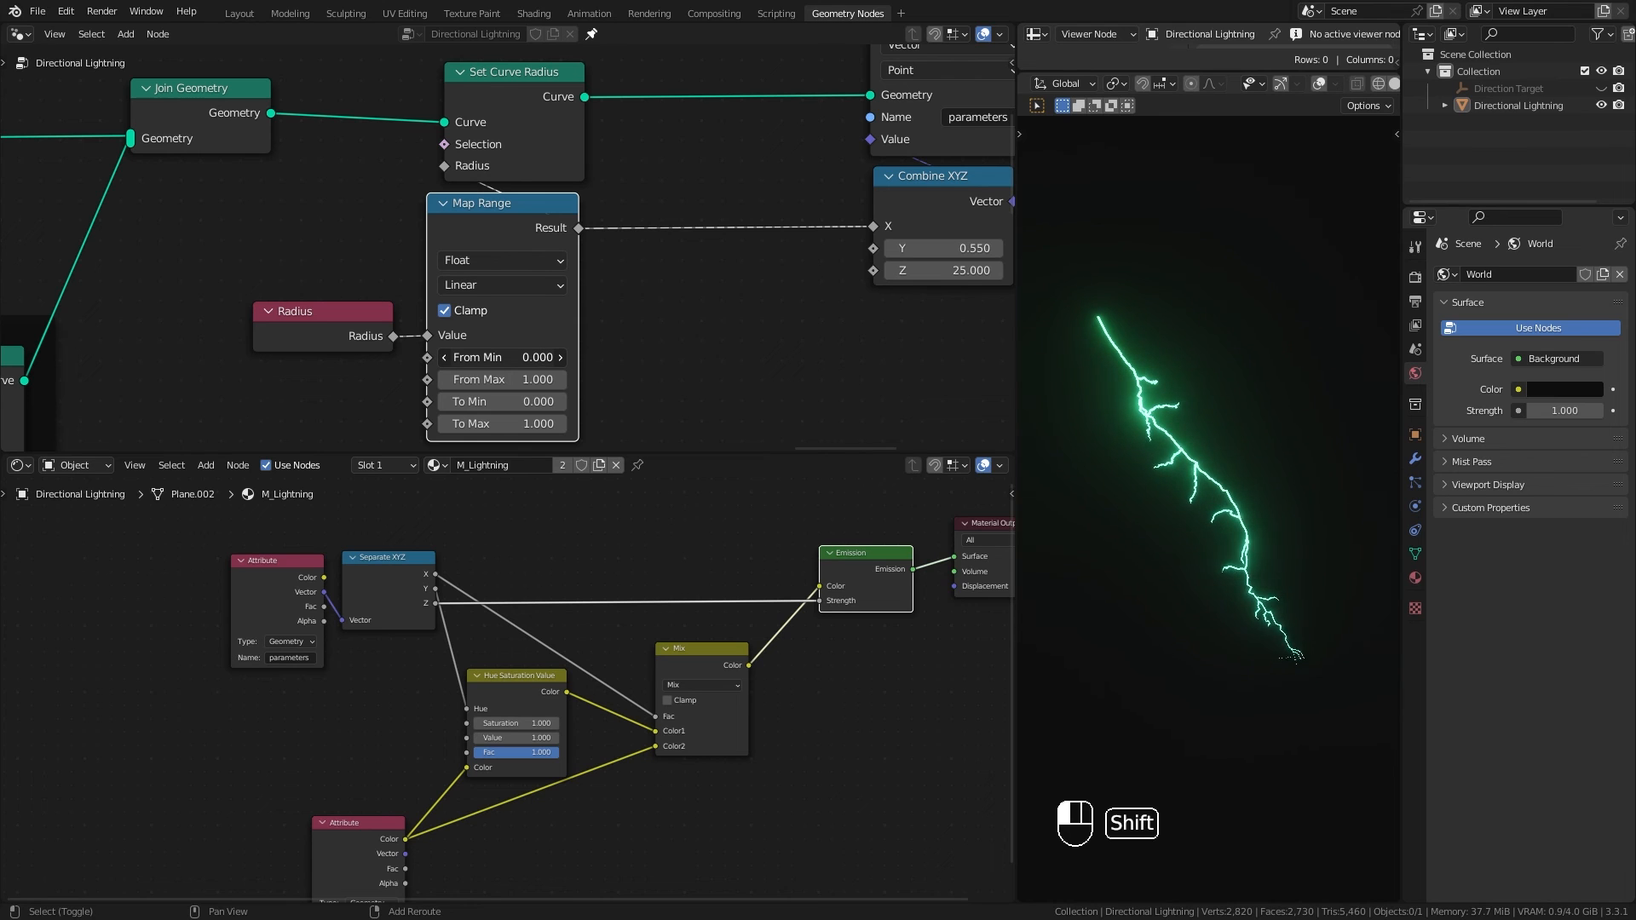
shift+drag(509, 359, 540, 359)
click(535, 361)
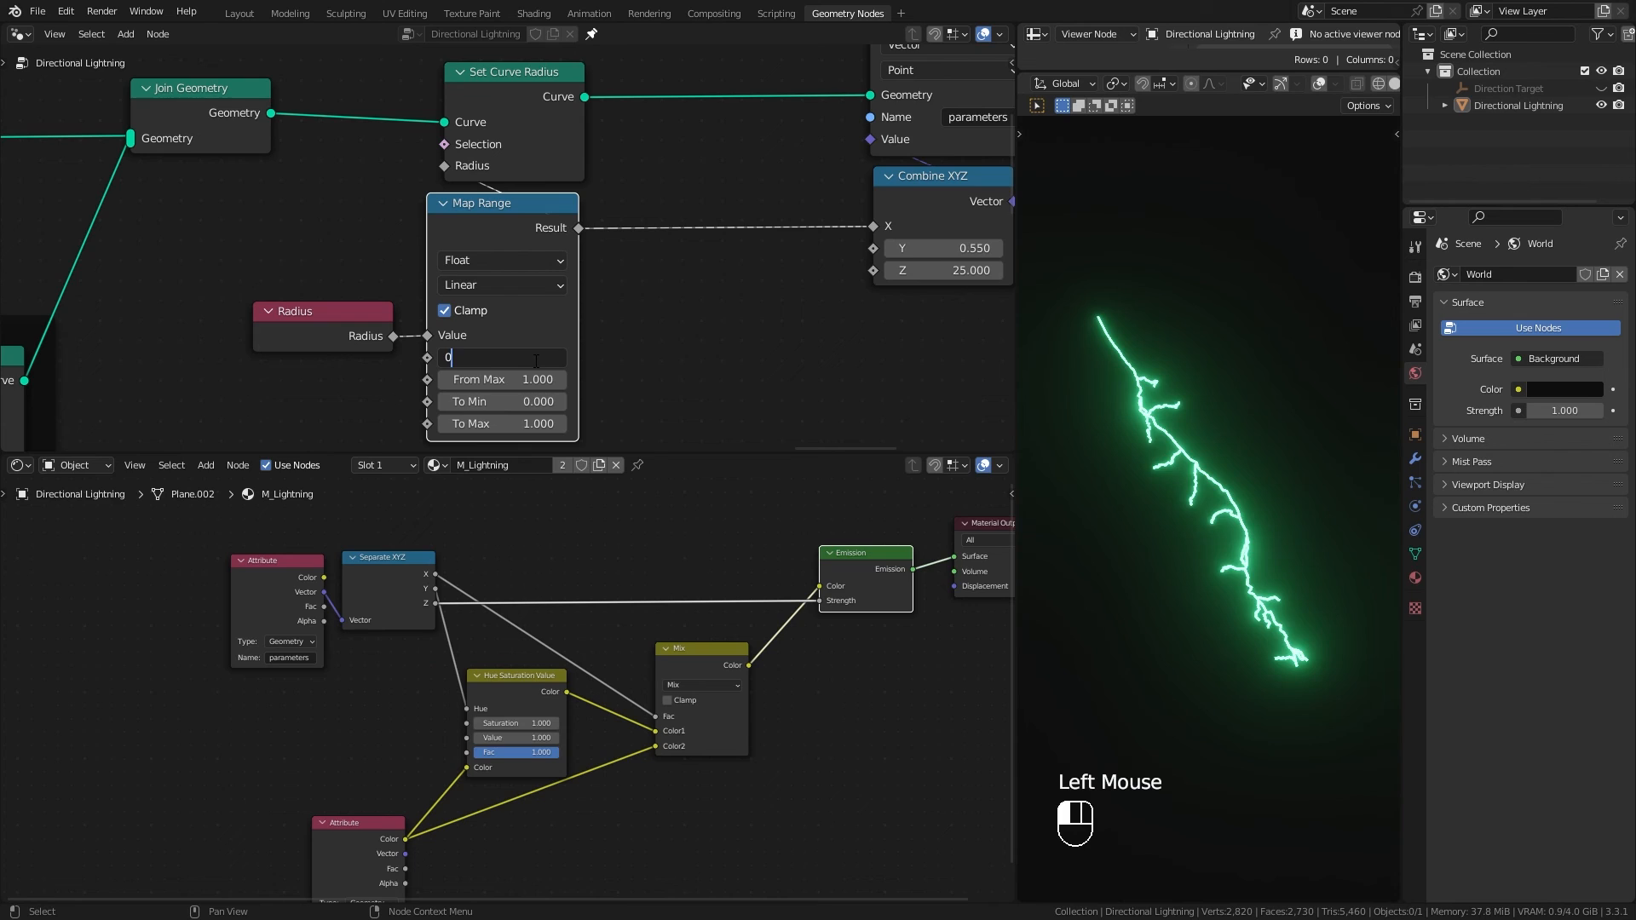
text(0)
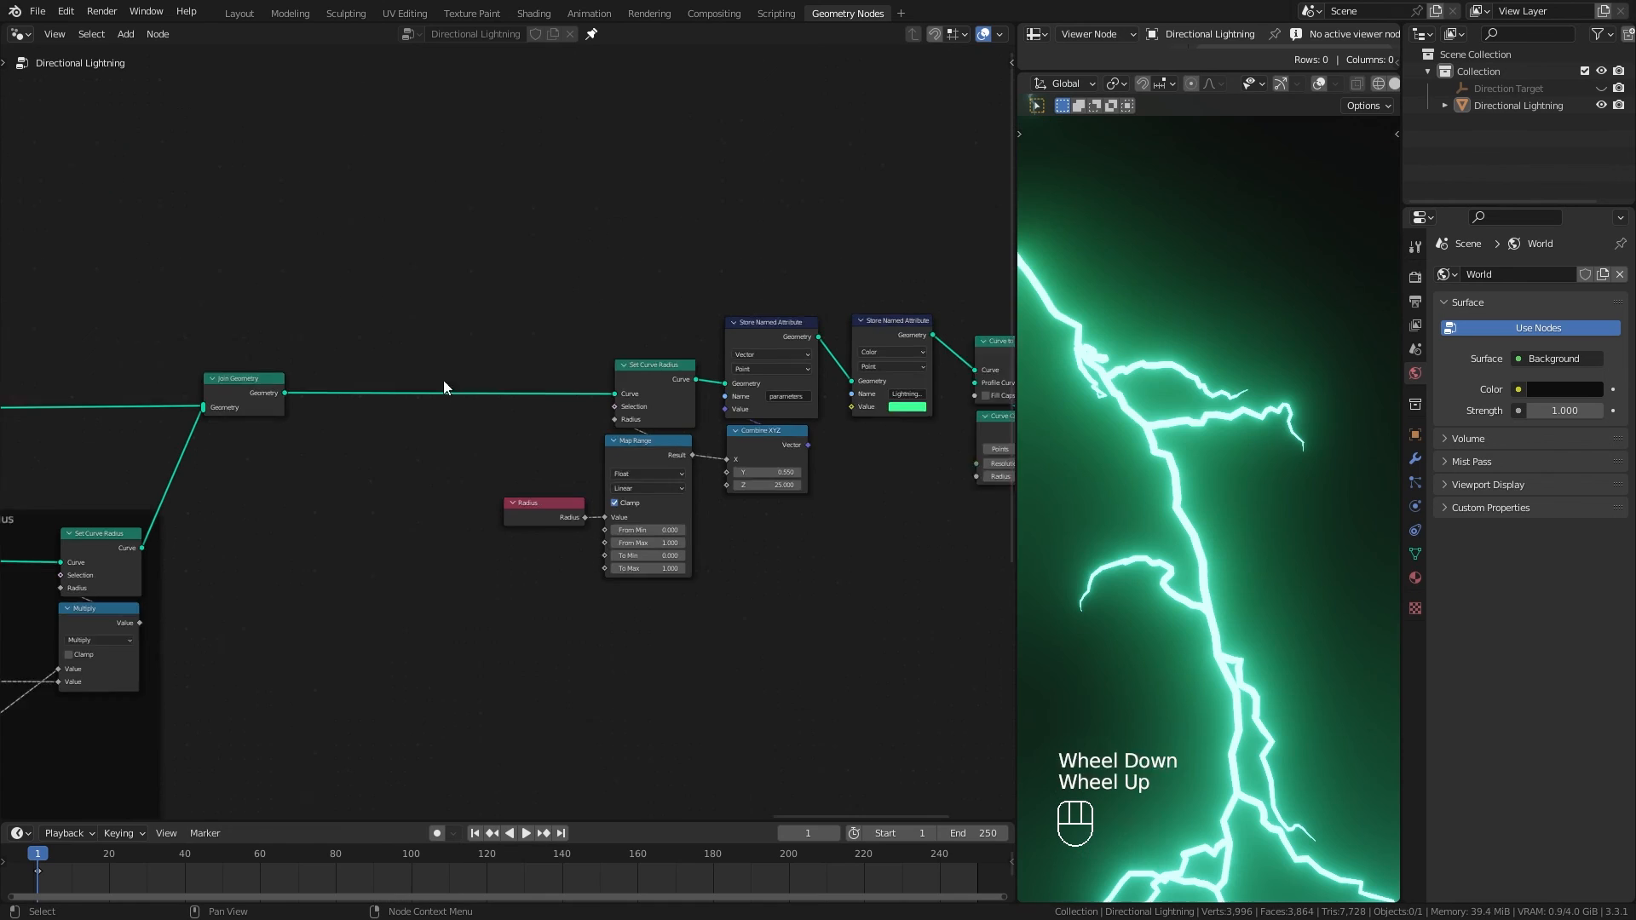
Step: Insert Set Spline Type (Bezier) and Set Handle Type (Auto) nodes between Join Geometry and Set Curve Radius
scroll(444, 380, up, 1)
key(shift+a)
mouse_move(402, 348)
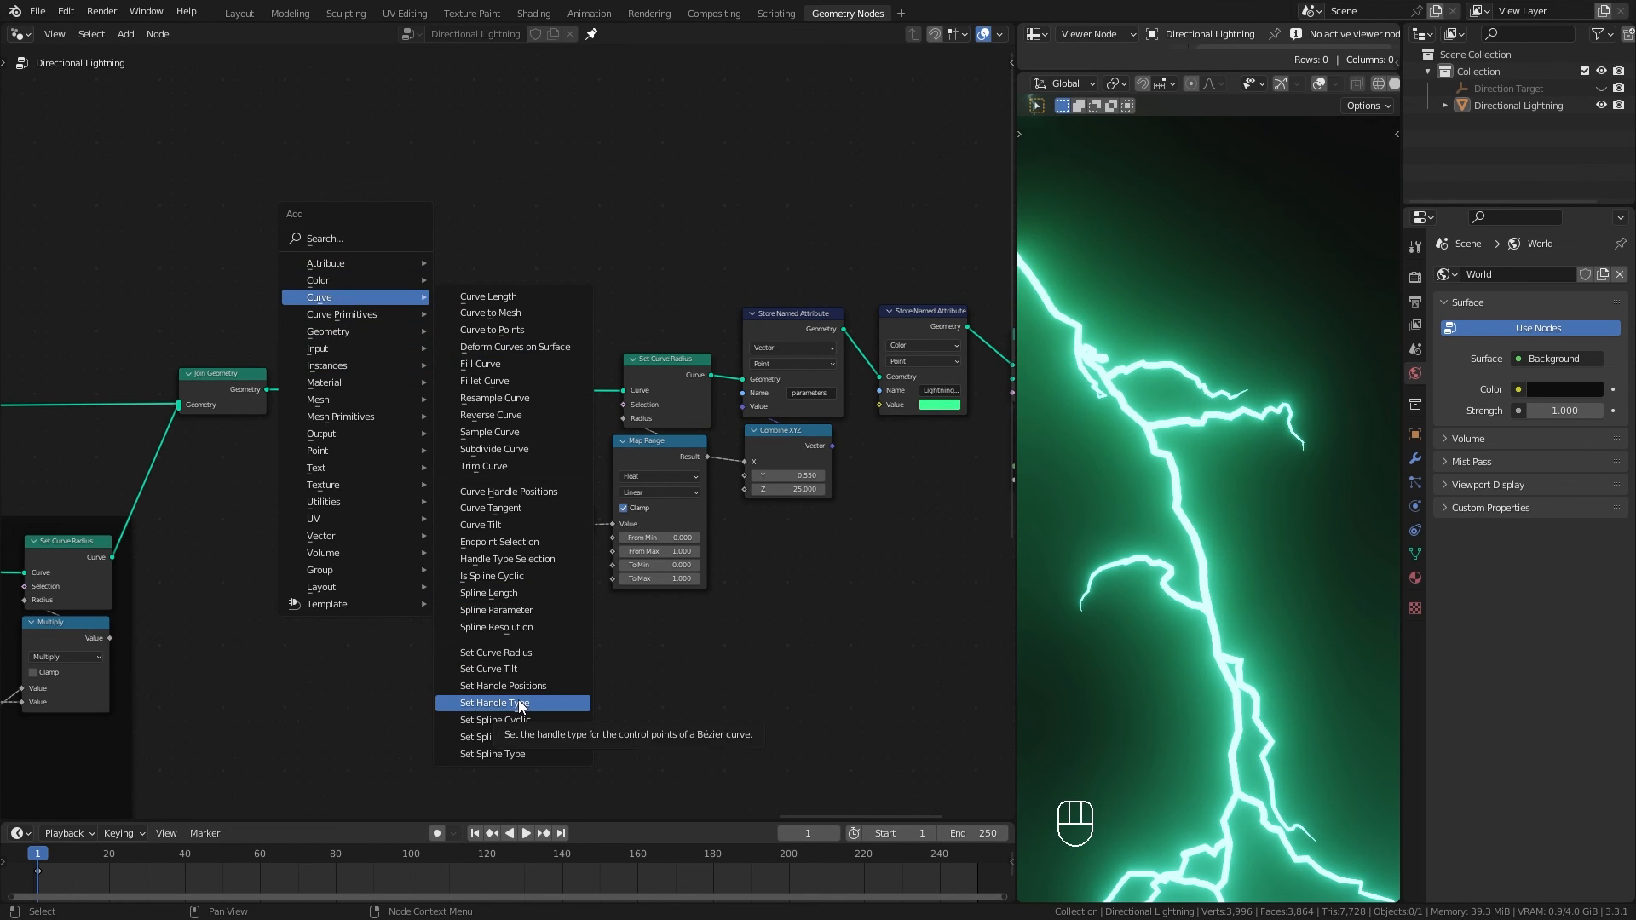
click(510, 754)
click(321, 462)
key(shift+a)
click(486, 848)
click(405, 348)
drag(367, 466, 366, 382)
click(367, 415)
click(377, 429)
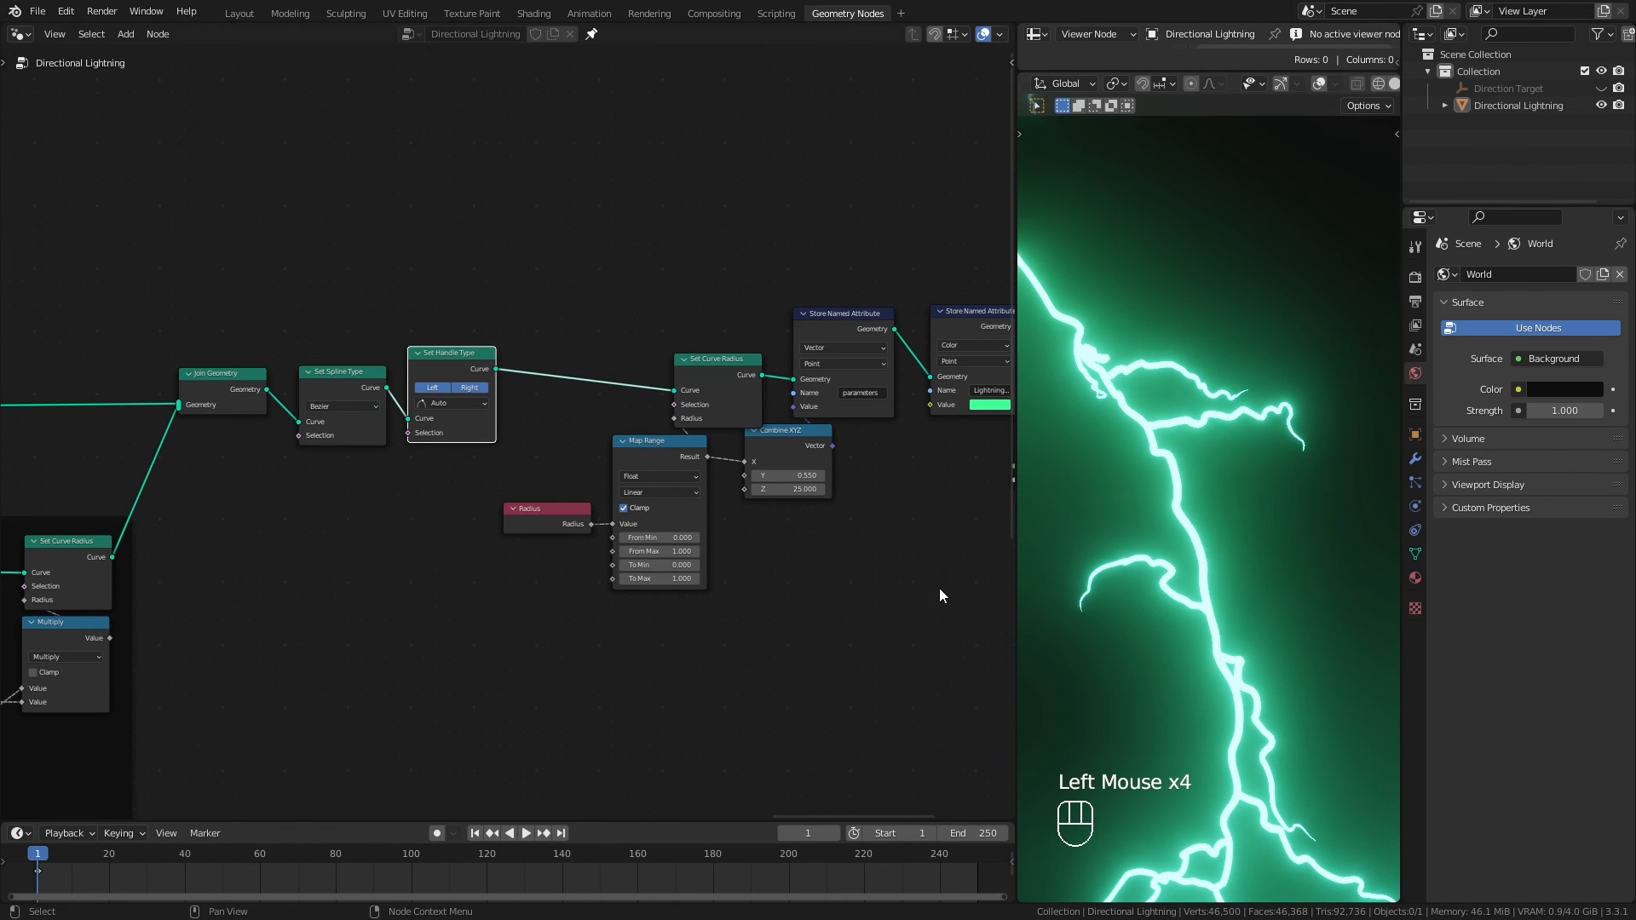
Step: Frame the Set Spline Type and Set Handle Type nodes together and label the frame Method_1
scroll(1161, 702, down, 3)
scroll(1161, 703, up, 1)
middle_drag(1160, 702, 1211, 563)
scroll(1249, 601, up, 2)
shift+click(341, 380)
shift+click(426, 437)
key(shift+p)
key(F2)
text(Method_1)
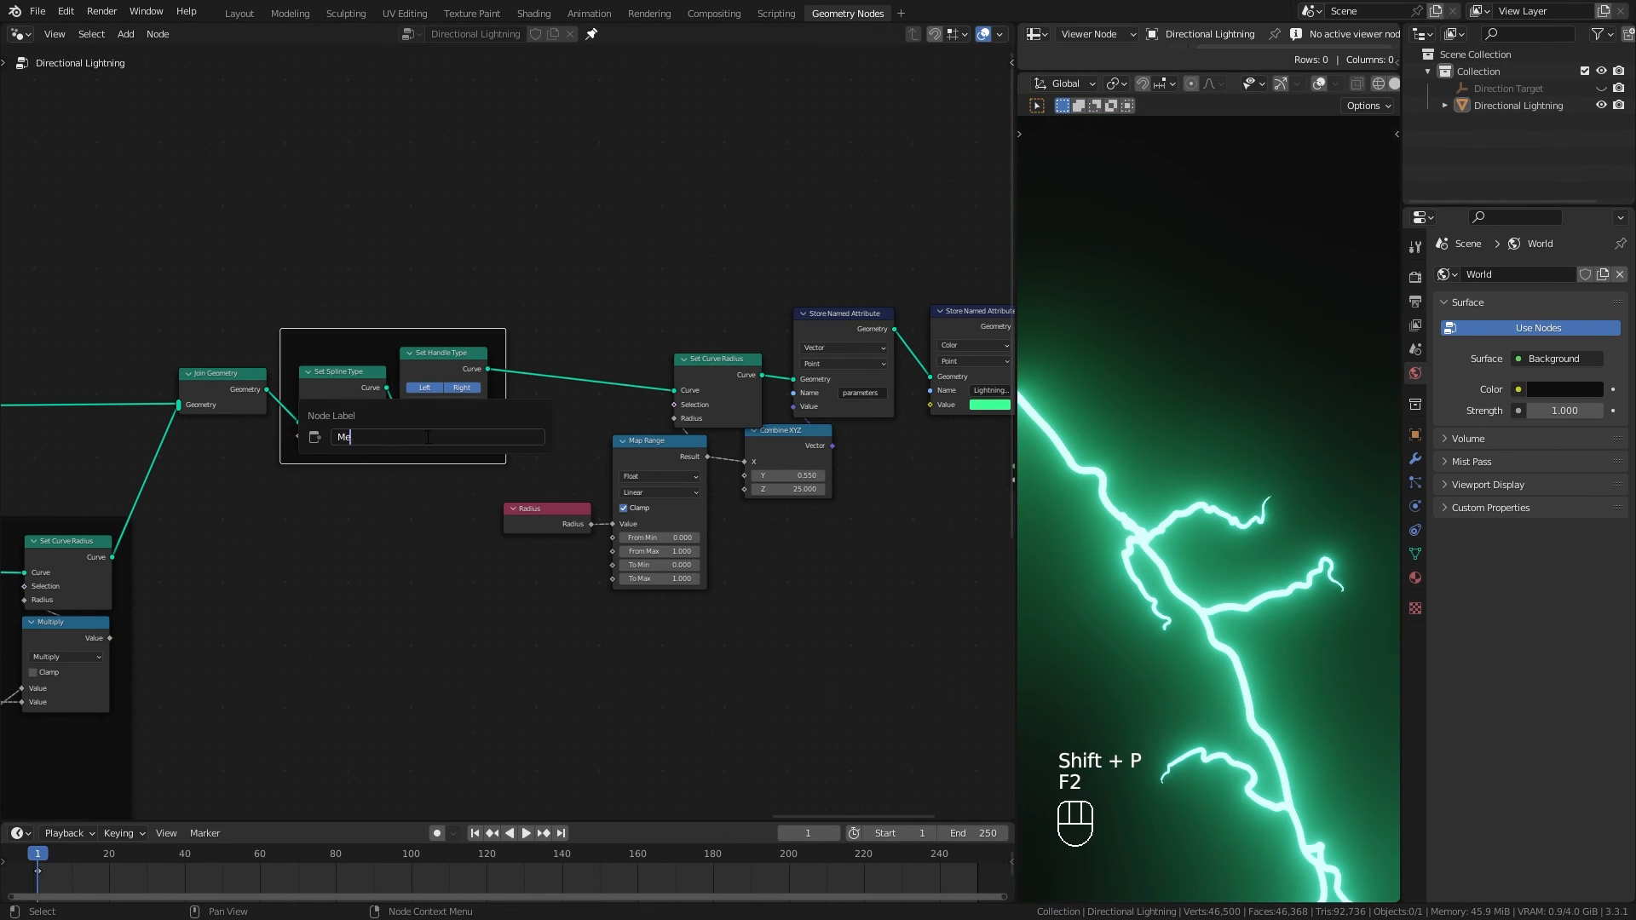
key(Return)
Step: Shift the downstream nodes aside and insert a Fillet Curve node after the Method_1 frame
scroll(673, 438, down, 2)
middle_drag(683, 438, 588, 490)
drag(447, 260, 937, 584)
drag(602, 442, 818, 442)
key(shift+a)
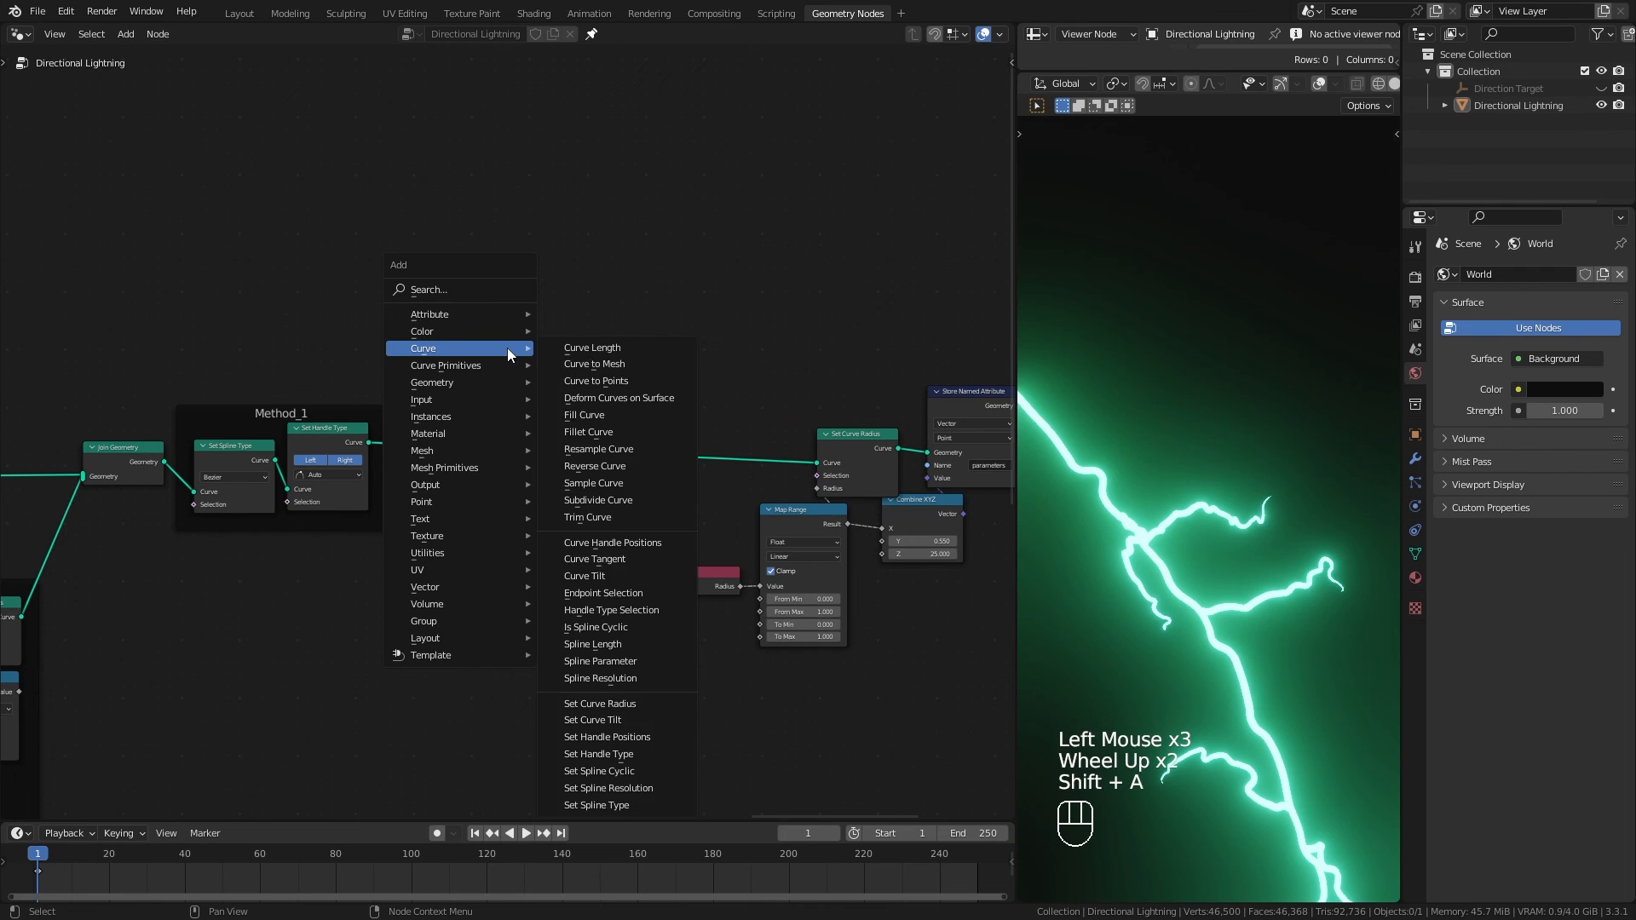
click(575, 431)
click(499, 430)
Step: Set Fillet Curve to Poly with Limit Radius enabled, Count 3 and Radius 0.09 m
scroll(502, 431, up, 3)
click(508, 449)
click(455, 516)
scroll(503, 440, up, 5)
double_click(527, 509)
mouse_move(592, 518)
shift+mouse_down()
mouse_move(545, 518)
mouse_move(613, 518)
shift+mouse_up()
Step: Enclose the Fillet Curve node in its own frame and label the frame Method_2
shift+click(520, 373)
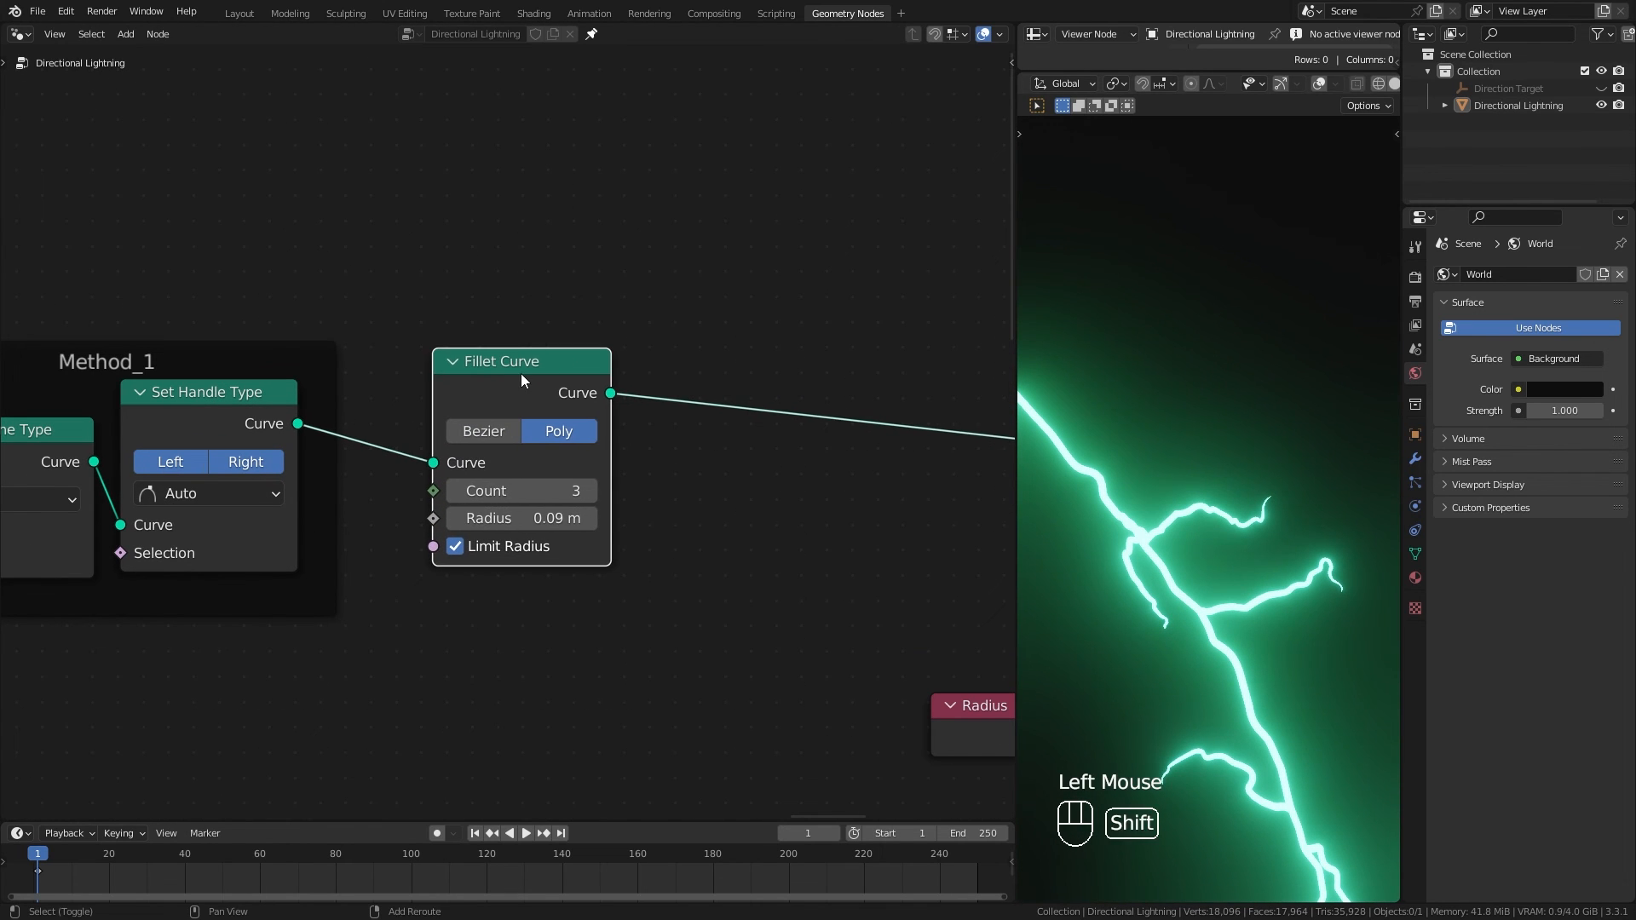
key(shift+p)
key(F2)
text(Method_2)
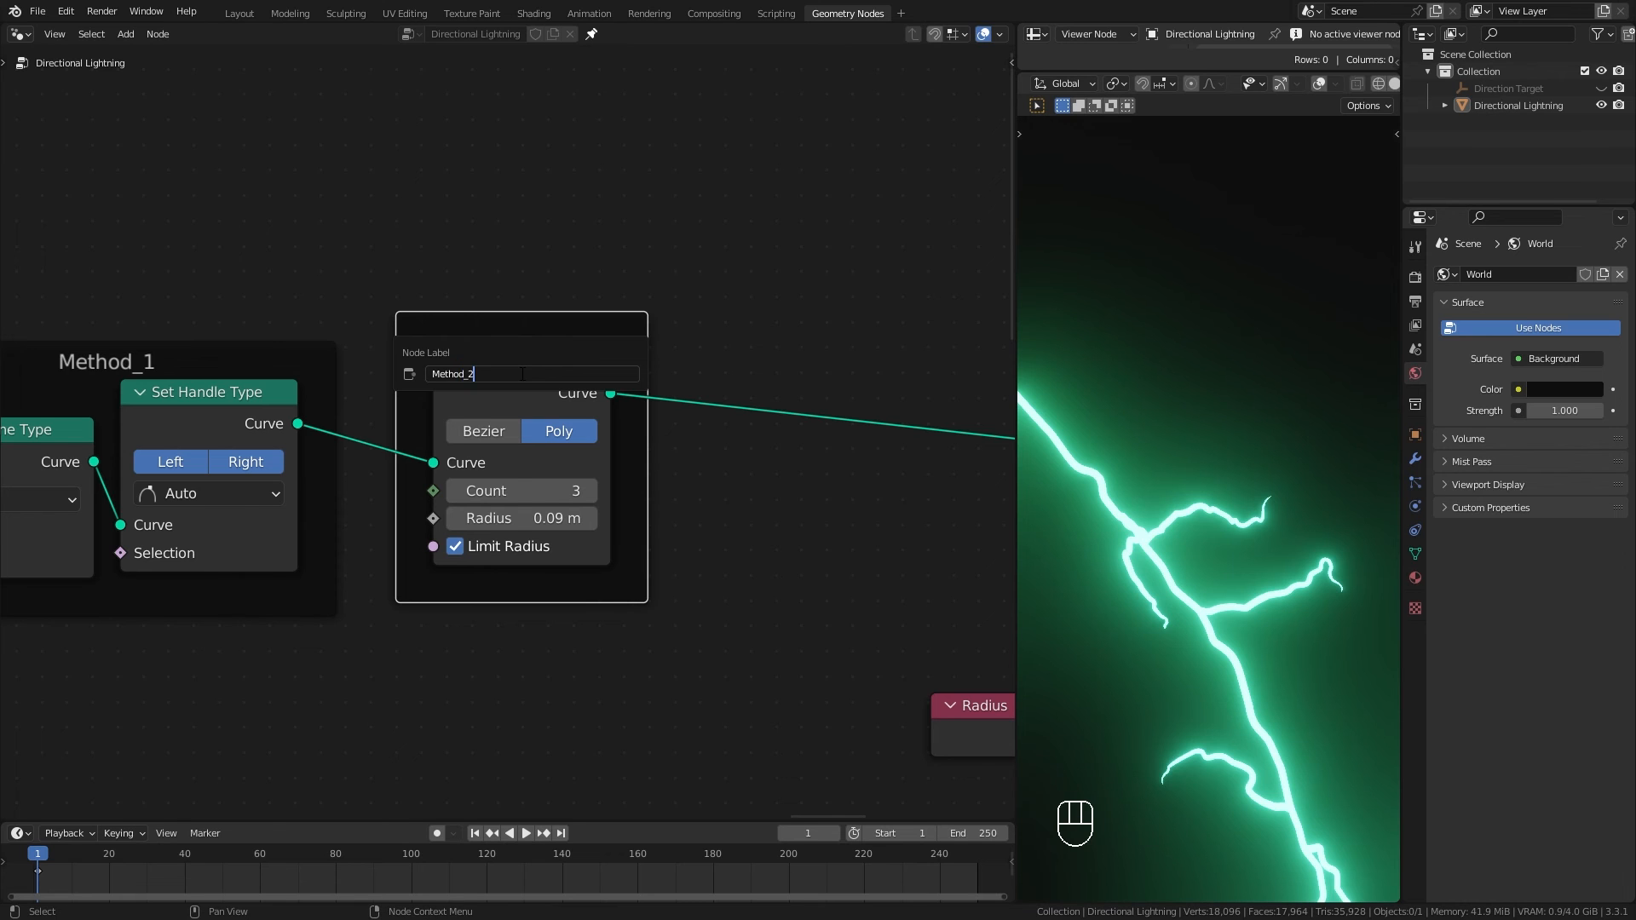
key(Return)
Step: Enclose the Method_1 and Method_2 frames in a parent frame labelled Smoothness and adjust its placement
scroll(521, 374, down, 2)
shift+click(288, 369)
key(shift+p)
key(F2)
text(Smoothness)
key(Return)
drag(478, 349, 483, 347)
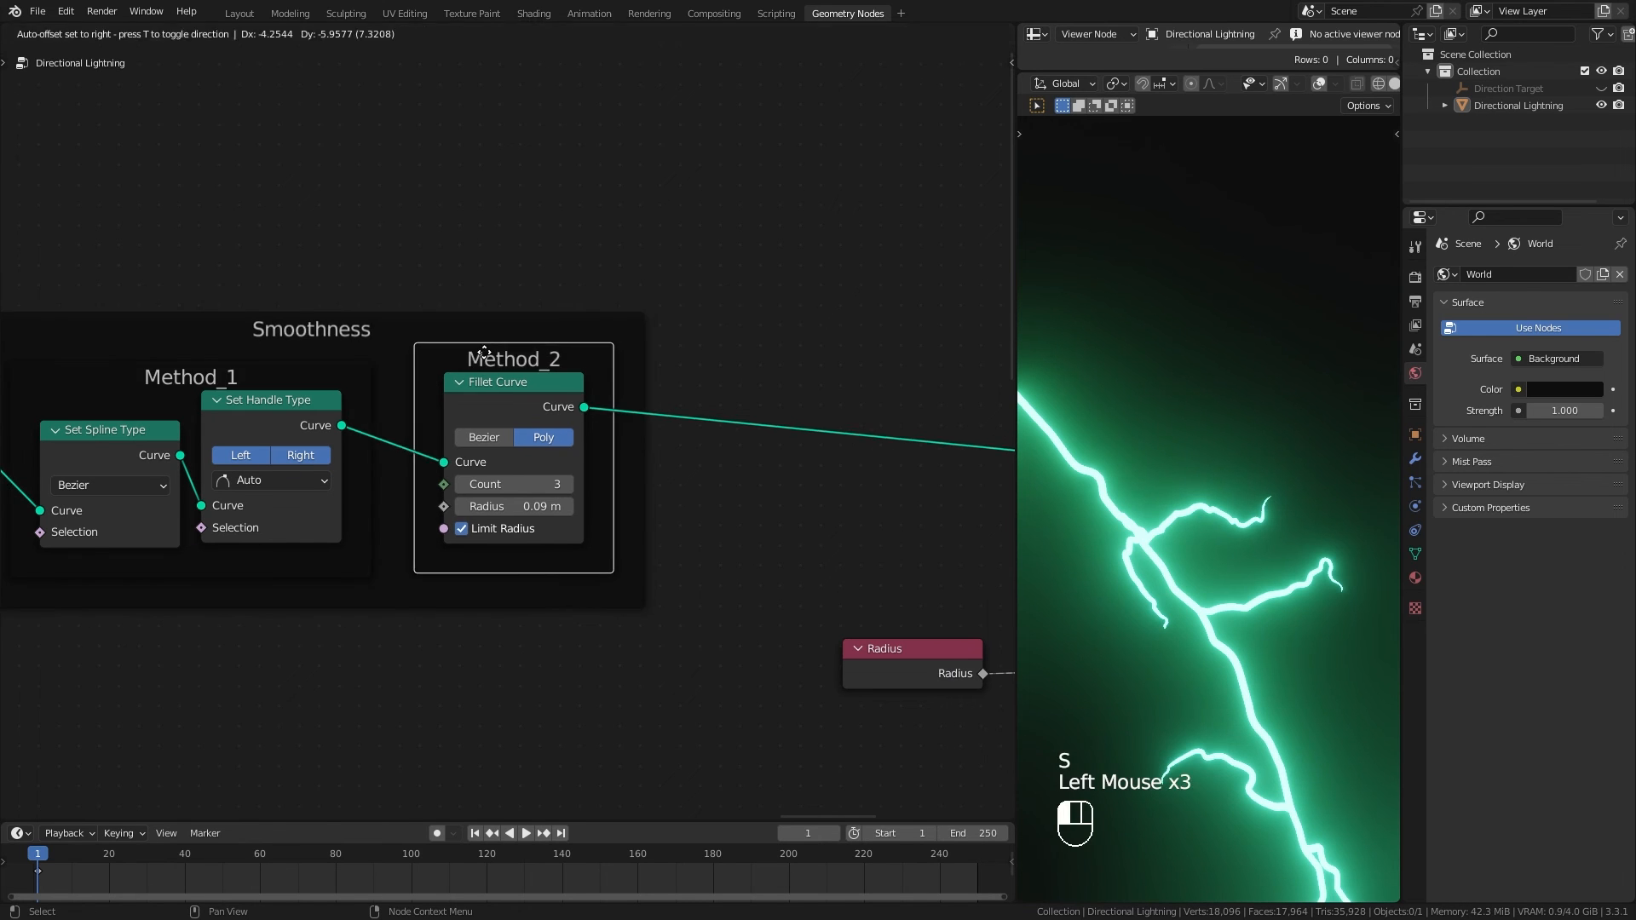
scroll(482, 347, down, 4)
drag(387, 374, 392, 376)
Step: Arrange the Set Curve Radius, Map Range and Radius nodes together and frame them with the label Striking
drag(522, 264, 738, 586)
scroll(528, 545, up, 2)
drag(509, 502, 573, 503)
drag(363, 581, 406, 578)
drag(375, 673, 579, 460)
drag(582, 502, 507, 479)
key(shift+p)
key(F2)
text(Striking)
key(Return)
Step: Frame the two Store Named Attribute nodes and Combine XYZ, and label the frame Material Parameter
key(shift+p)
key(F2)
text(Mater)
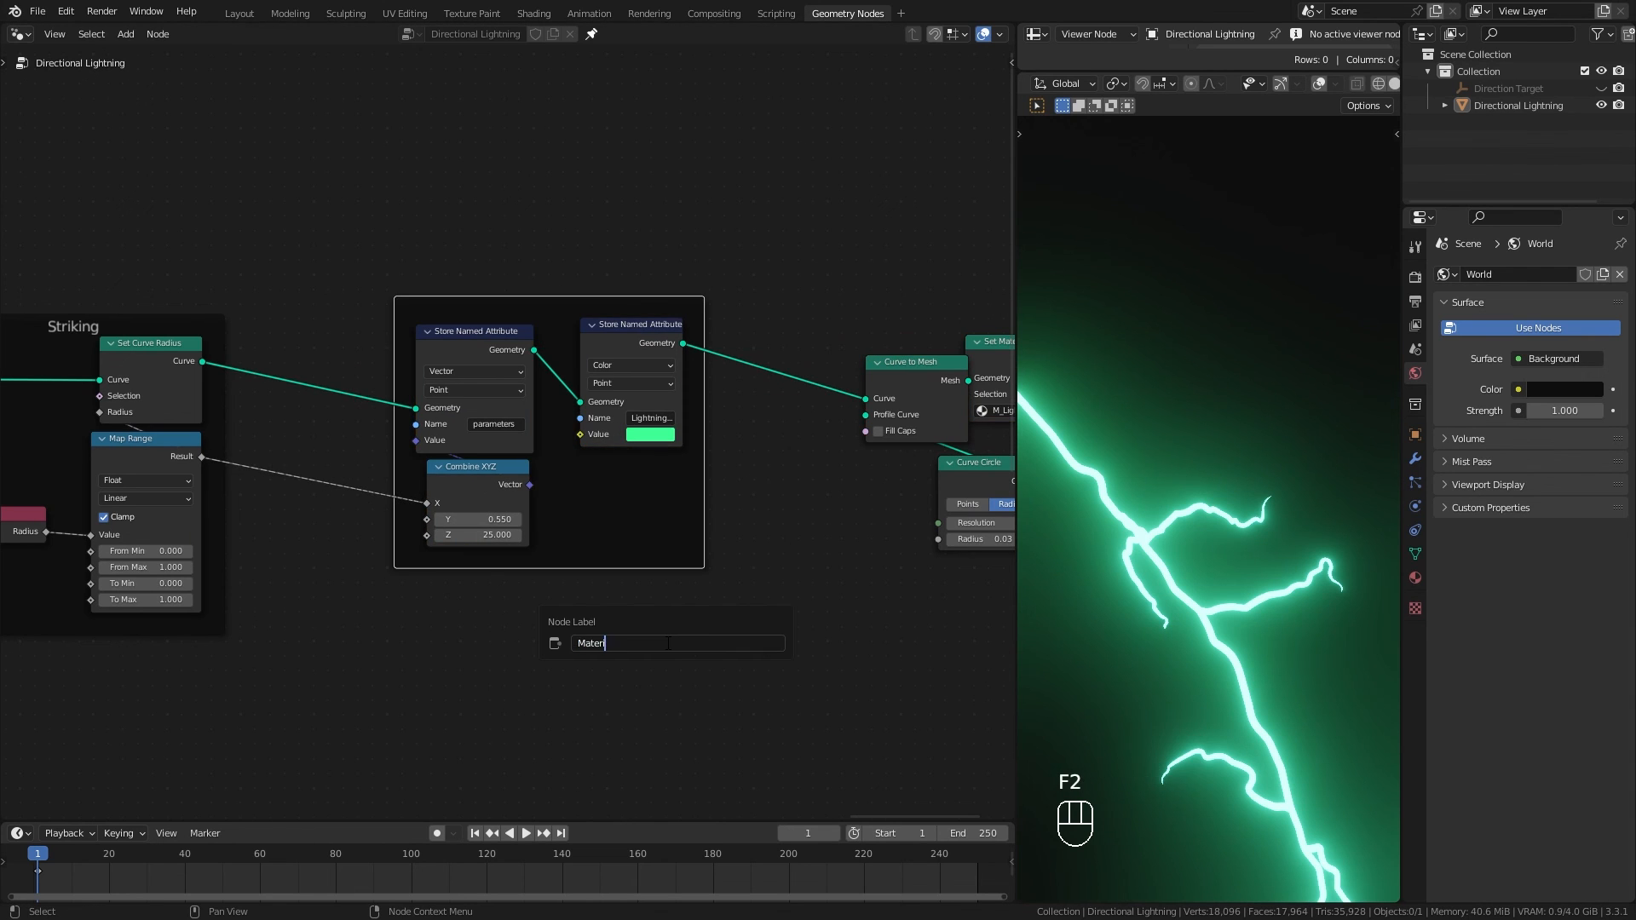
Step: Space out the Curve to Mesh, Curve Circle and Set Material nodes after the Material Parameter frame
scroll(621, 646, down, 2)
middle_drag(621, 646, 150, 701)
drag(494, 443, 638, 450)
drag(460, 547, 411, 438)
drag(631, 502, 645, 434)
scroll(509, 656, up, 3)
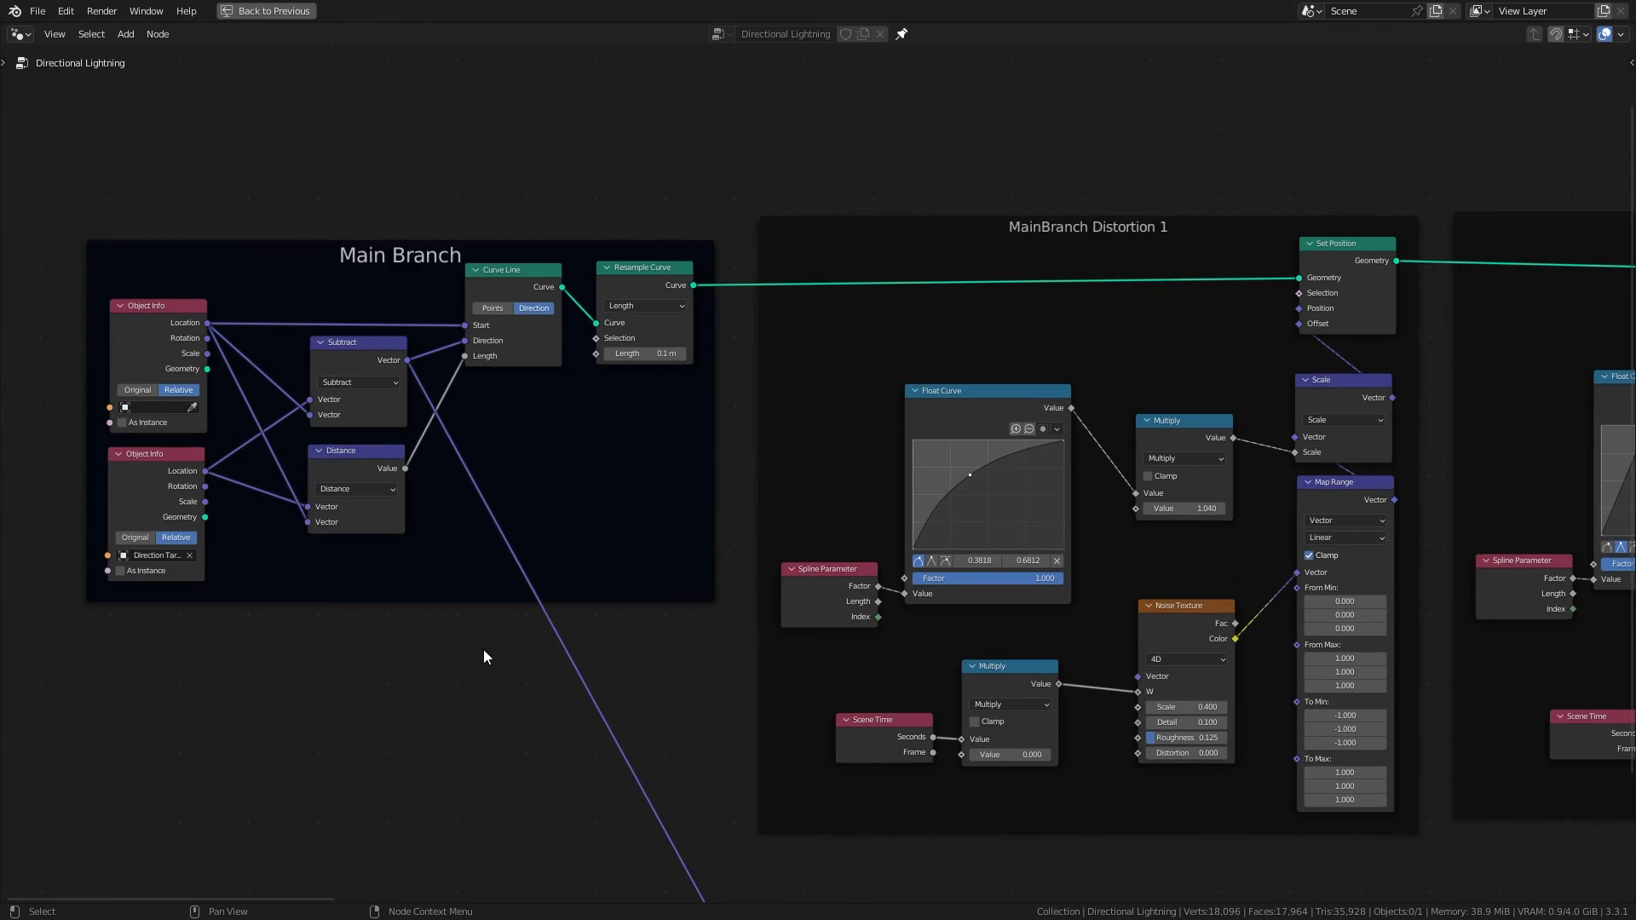
Step: Review the Main Branch frame and the two main branch distortion frames
middle_drag(527, 608, 548, 581)
middle_drag(1362, 602, 656, 774)
middle_drag(1371, 803, 764, 806)
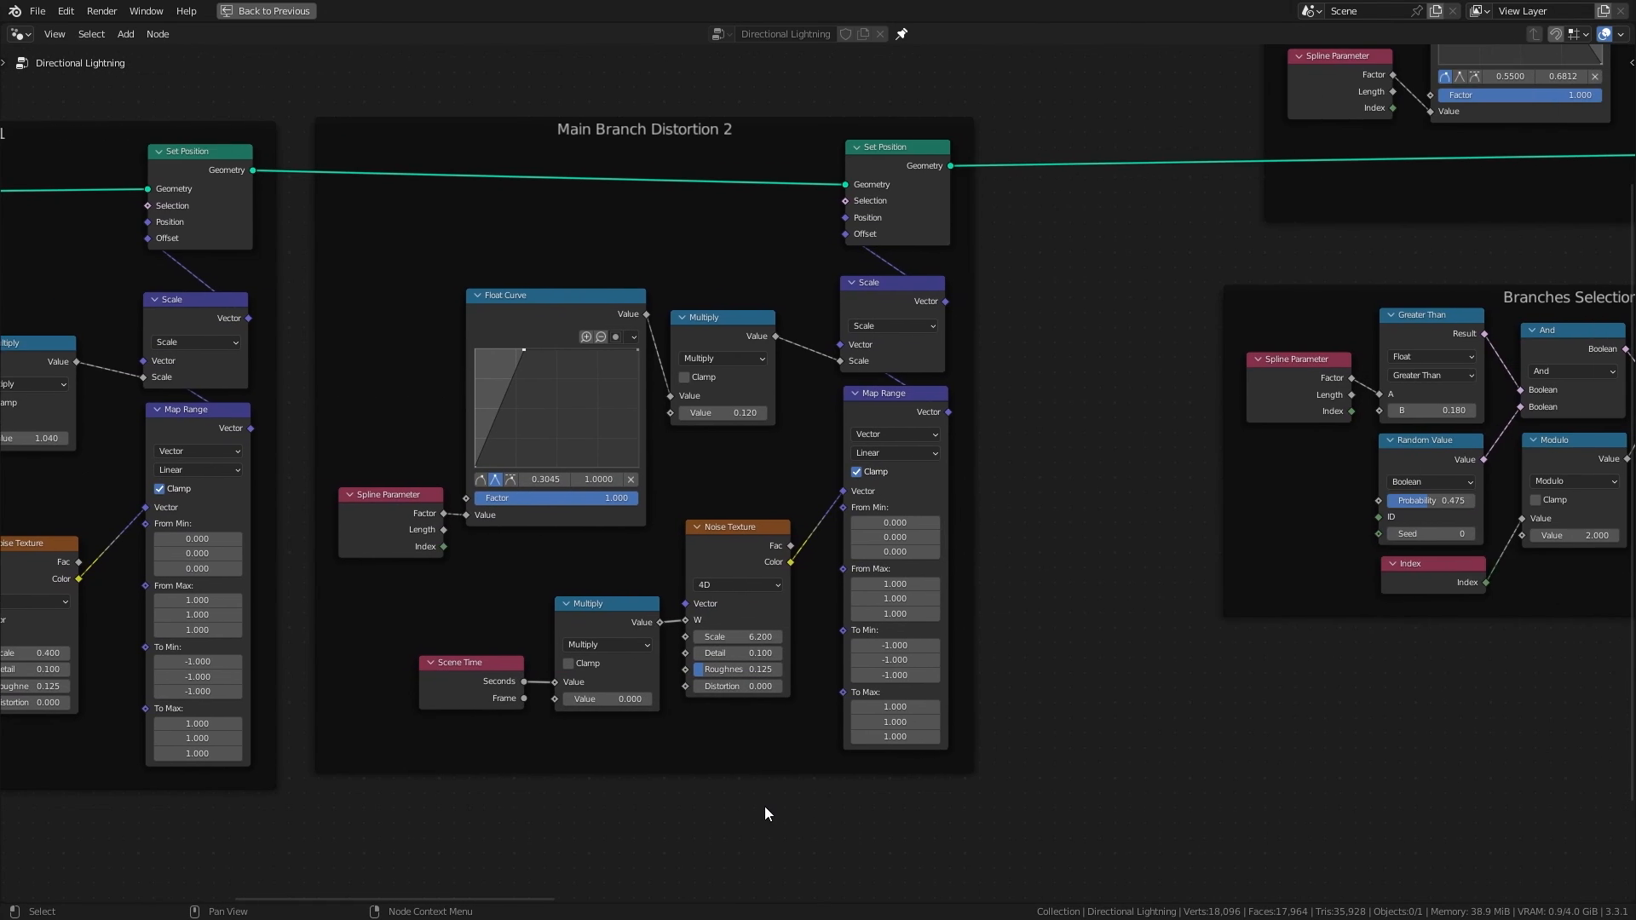
middle_drag(1183, 739, 657, 771)
scroll(1095, 362, down, 4)
middle_drag(1095, 361, 912, 603)
scroll(852, 348, up, 4)
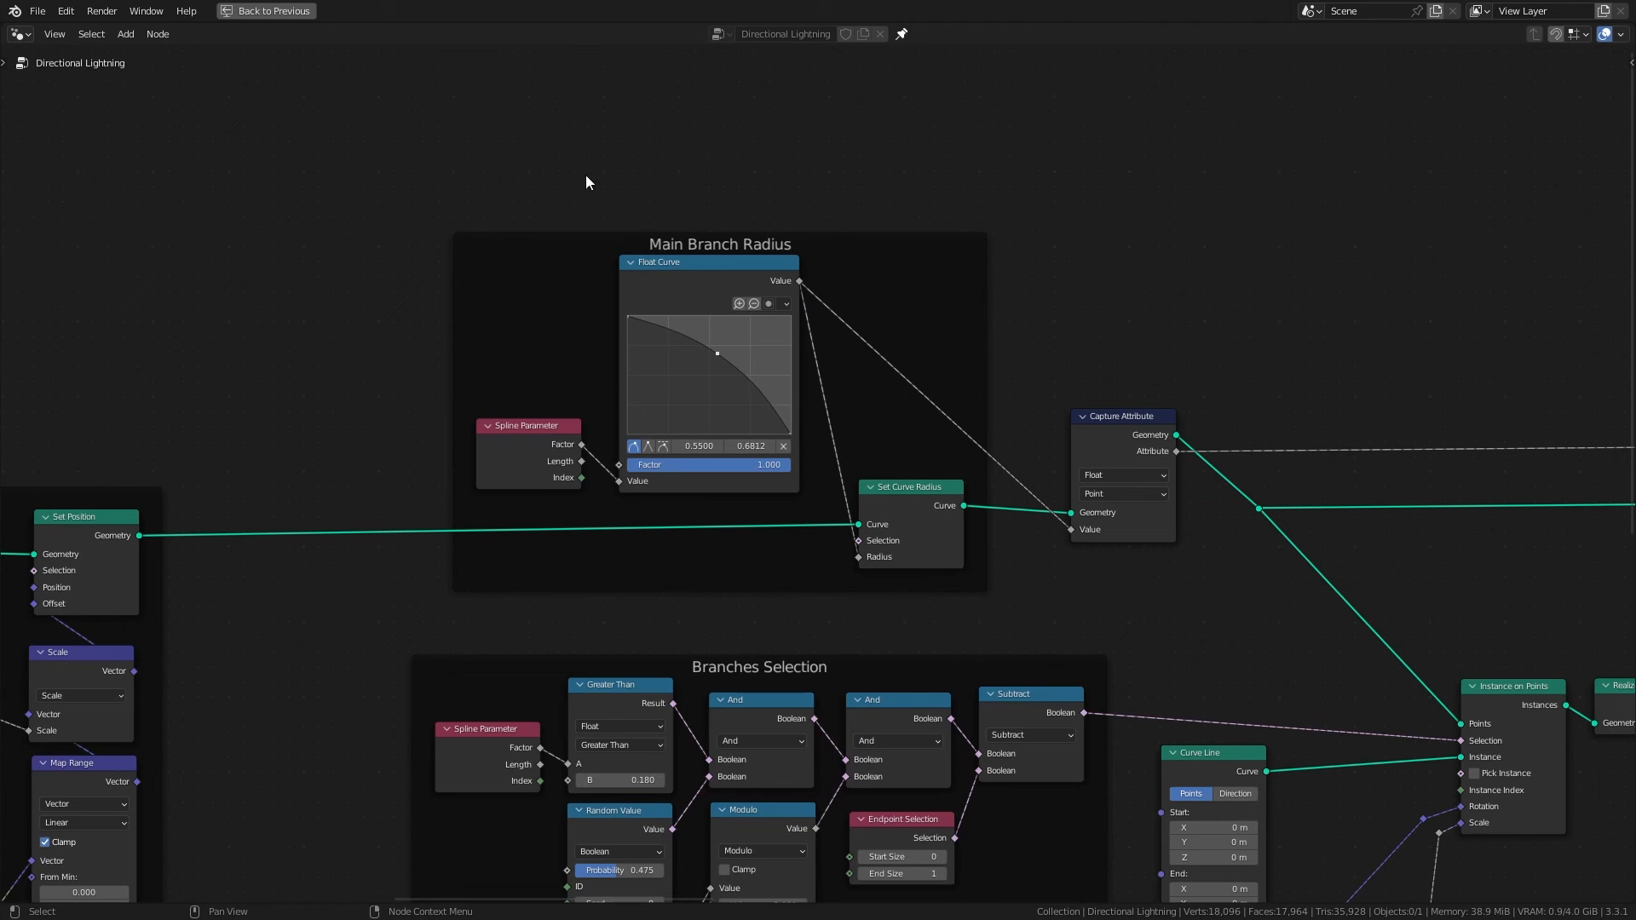
Step: Examine the Capture Attribute node, the Branches Selection frame and the Branches Scale and Rotation frame
middle_drag(1146, 410, 902, 369)
click(902, 368)
middle_drag(885, 584, 763, 140)
scroll(763, 140, down, 1)
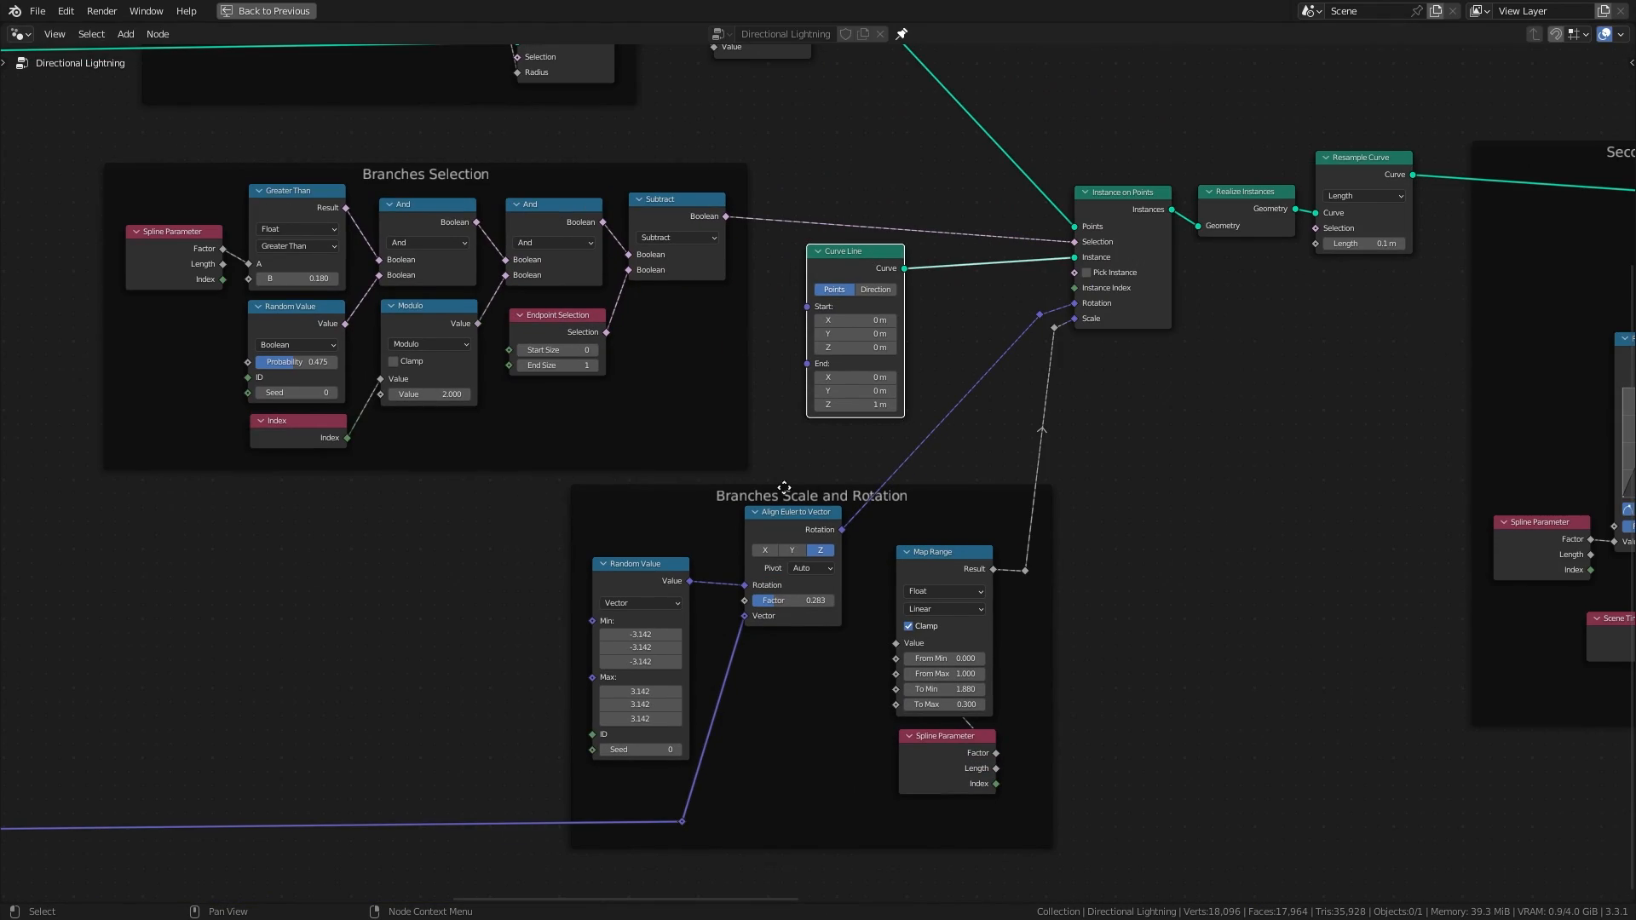
middle_drag(180, 297, 207, 312)
click(298, 225)
click(323, 327)
middle_drag(1293, 682, 1229, 639)
click(781, 468)
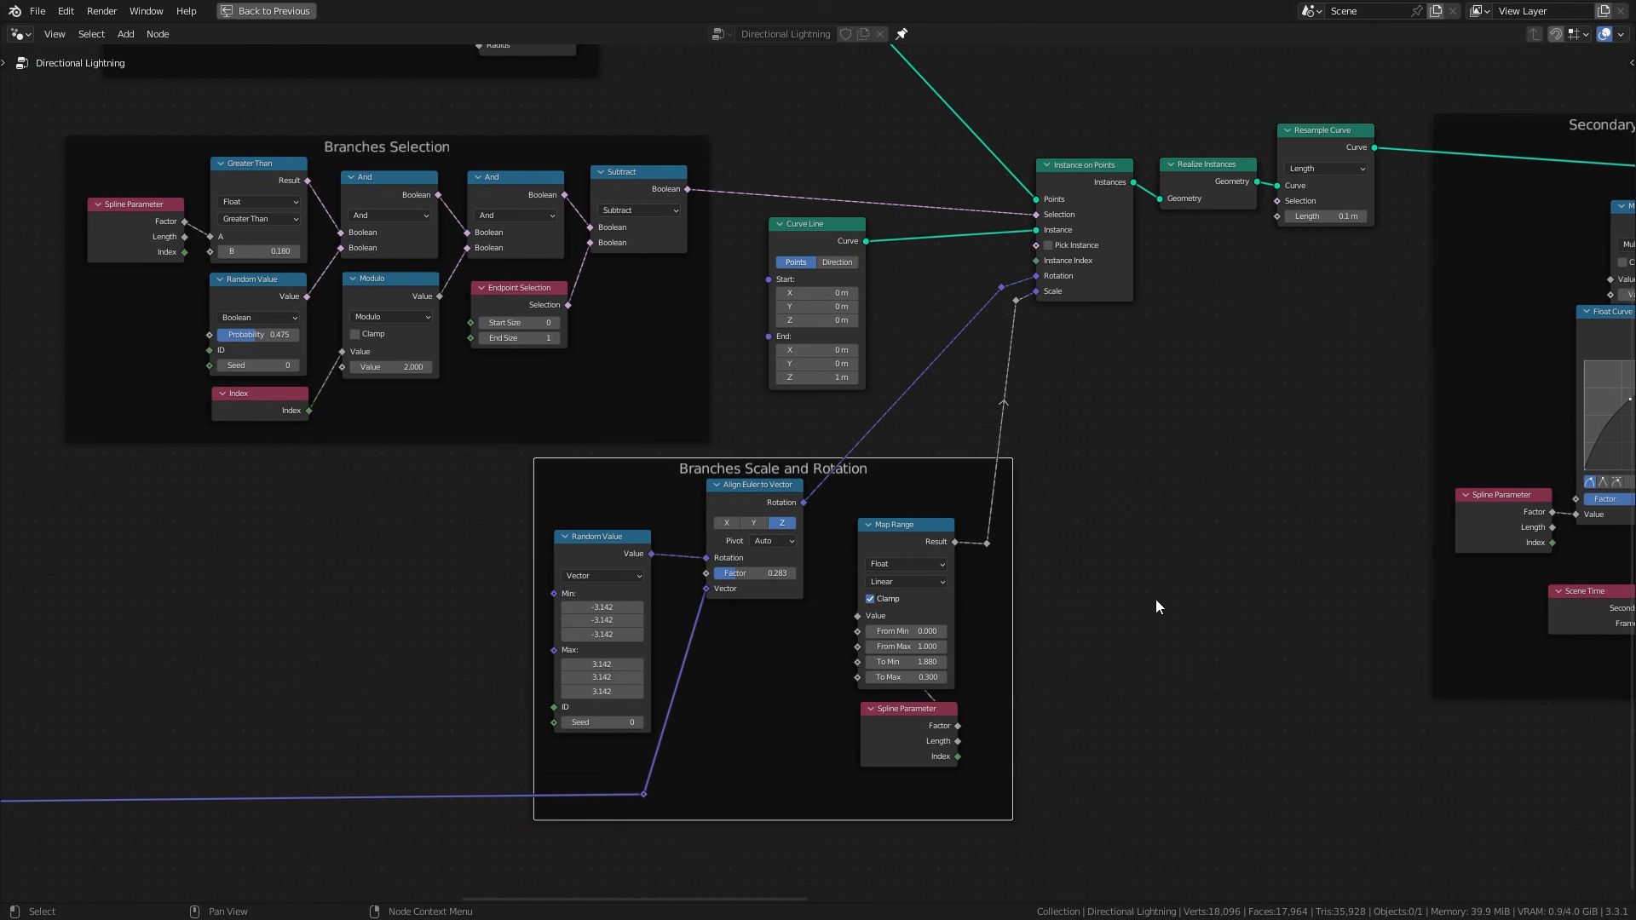
Step: Examine the secondary branch distortion frames and the Secondary Branch Radius frame with its captured-attribute link
middle_drag(1219, 509, 653, 765)
scroll(682, 716, up, 1)
drag(774, 384, 792, 382)
scroll(772, 426, down, 3)
middle_drag(757, 523, 350, 432)
scroll(479, 505, up, 2)
drag(599, 438, 599, 447)
drag(608, 337, 624, 338)
middle_drag(1108, 288, 821, 280)
drag(1066, 273, 1061, 271)
scroll(1133, 307, down, 3)
middle_drag(1300, 392, 470, 447)
scroll(835, 503, up, 3)
drag(674, 249, 669, 247)
click(681, 438)
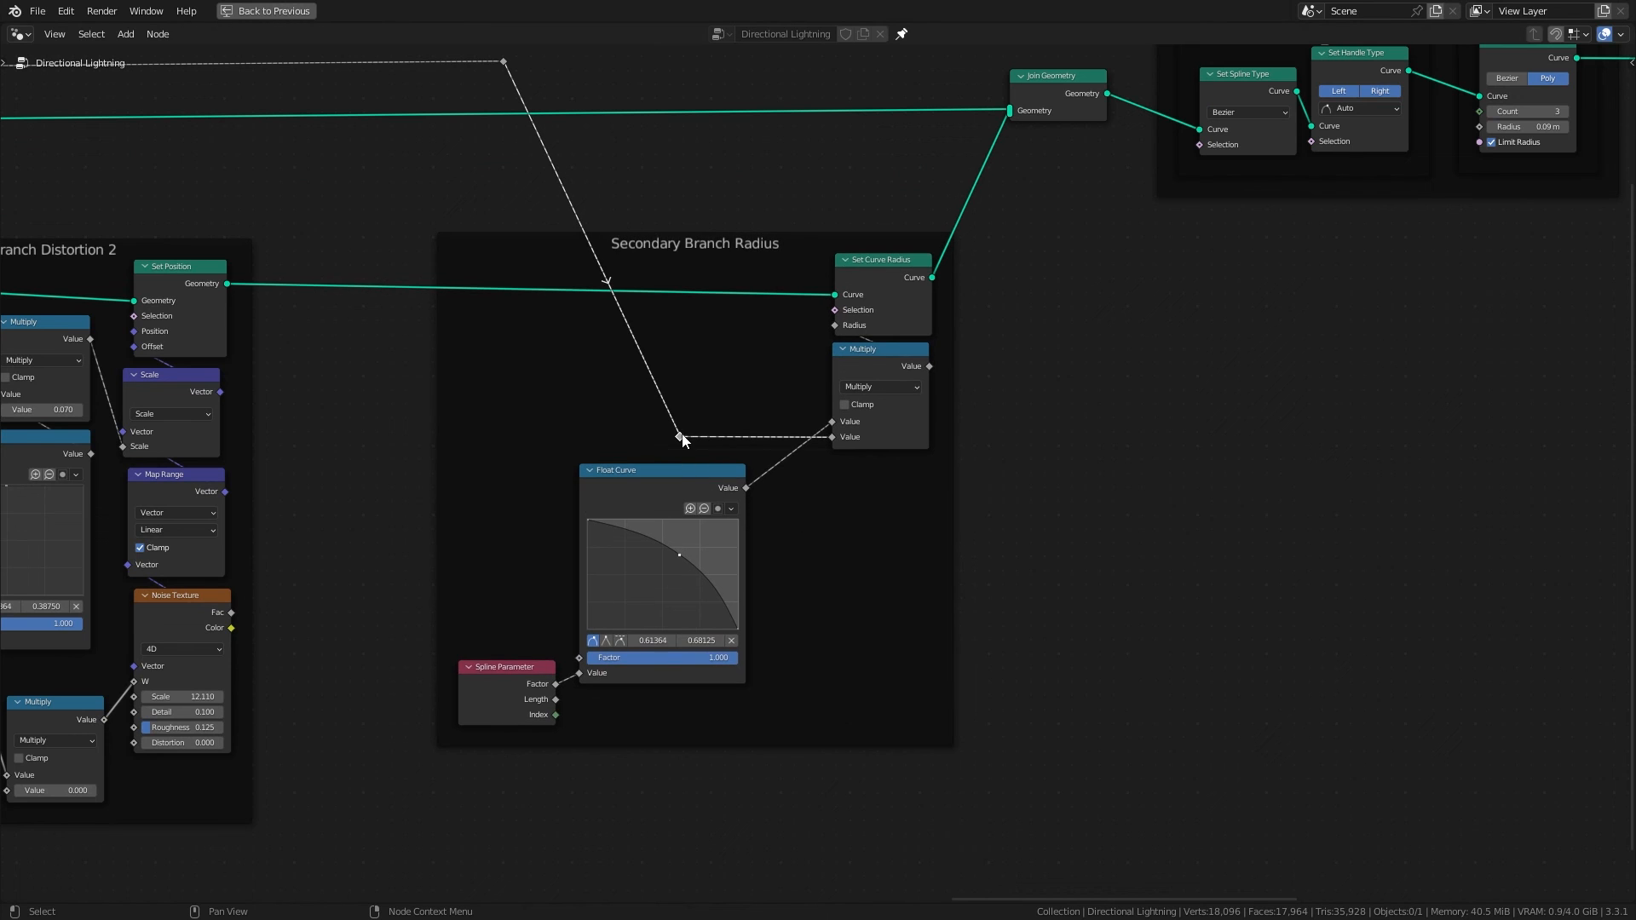
Step: Mute the Set Spline Type and Set Handle Type nodes in the Method_1 frame
scroll(469, 418, down, 6)
middle_drag(63, 277, 1174, 368)
middle_drag(1381, 383, 85, 370)
scroll(1138, 509, up, 3)
middle_drag(1139, 508, 699, 602)
scroll(448, 294, up, 2)
middle_drag(447, 293, 385, 262)
click(339, 347)
key(m)
click(427, 351)
key(m)
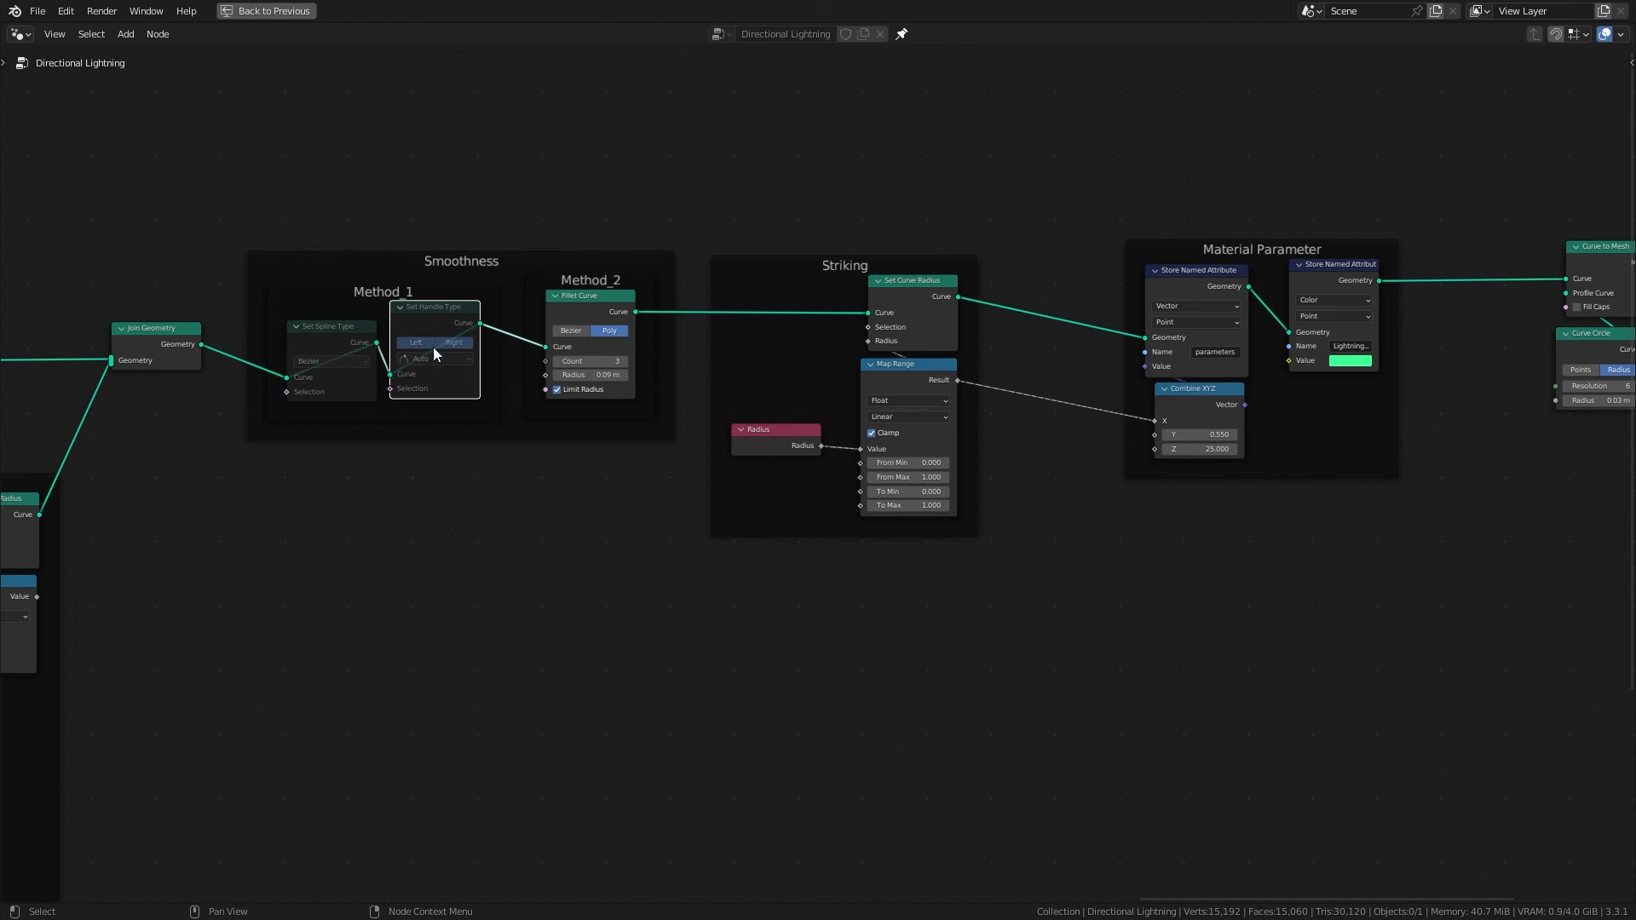
Step: Try Method_1 by unmuting its two nodes and muting Fillet Curve, and switch back to Method_2
click(566, 310)
click(433, 320)
click(324, 332)
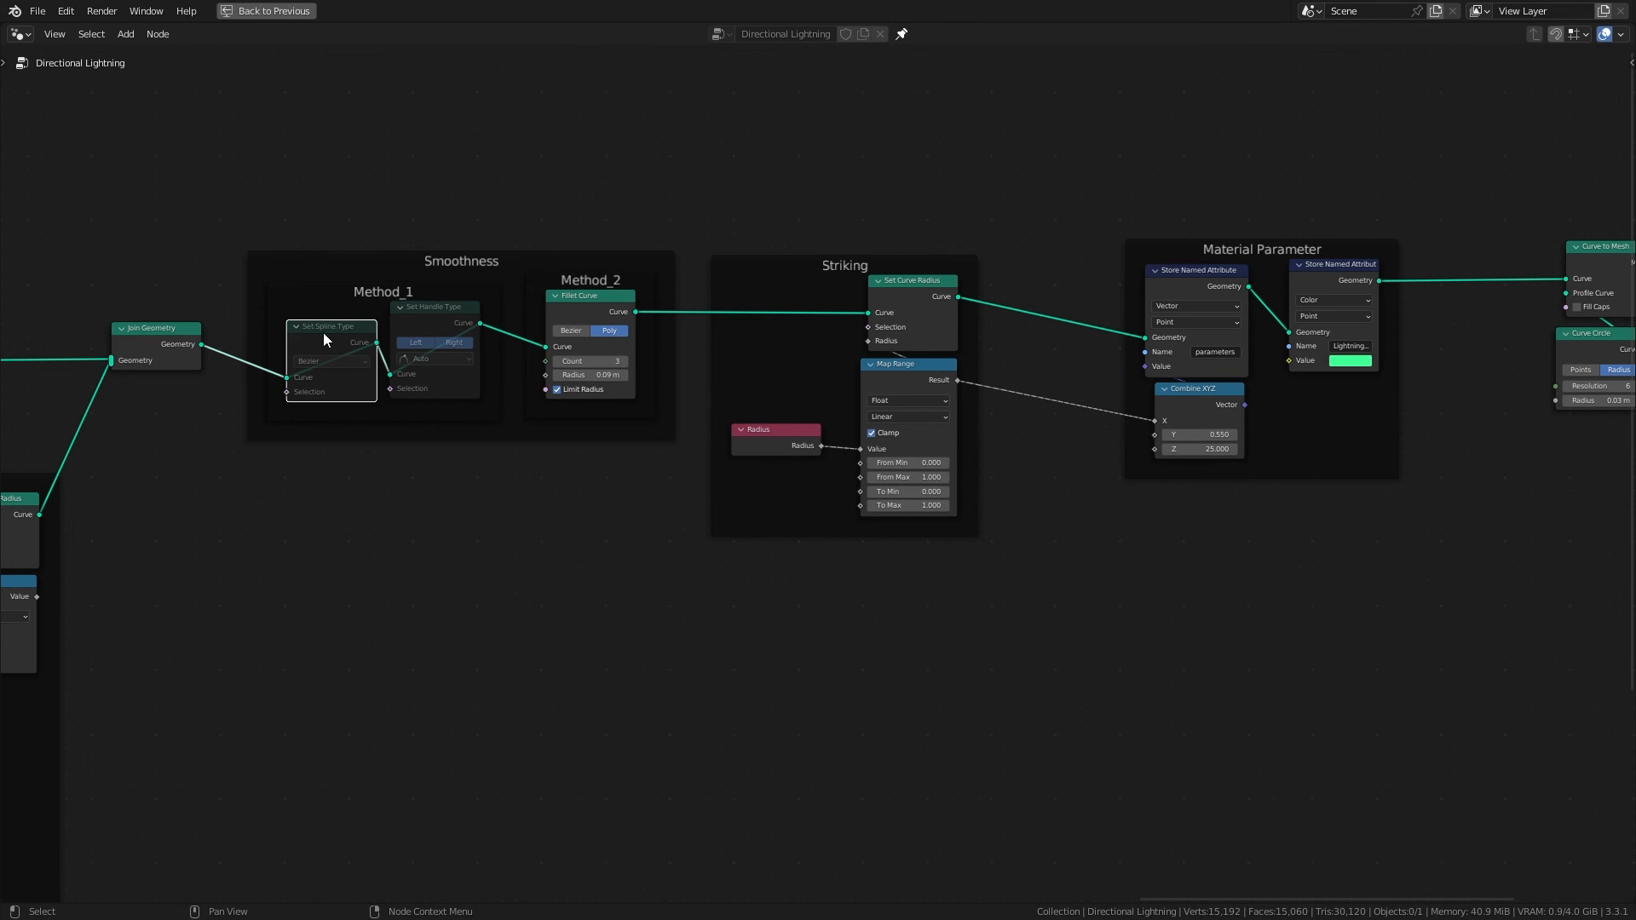
key(m)
click(425, 323)
key(m)
click(578, 312)
key(m)
middle_drag(444, 513, 647, 572)
scroll(647, 572, up, 1)
key(m)
click(637, 338)
key(m)
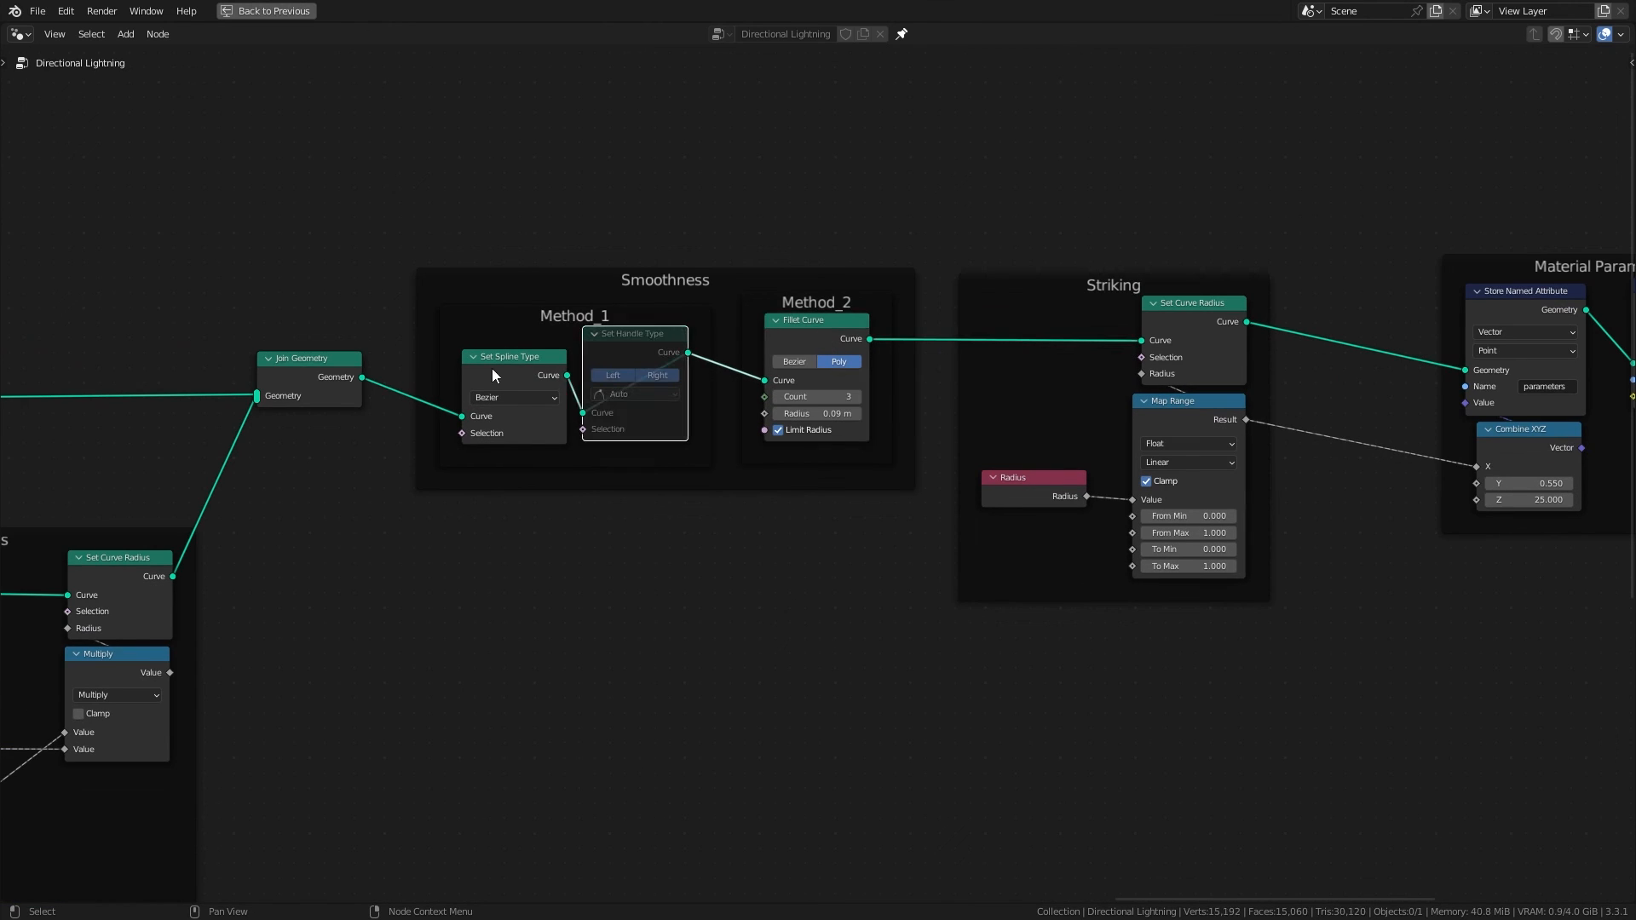
Step: Examine the Striking and Material Parameter frames and the Curve to Mesh, Curve Circle and Set Material nodes
middle_drag(767, 612, 502, 612)
click(627, 293)
drag(604, 501, 608, 503)
middle_drag(1200, 700, 1024, 697)
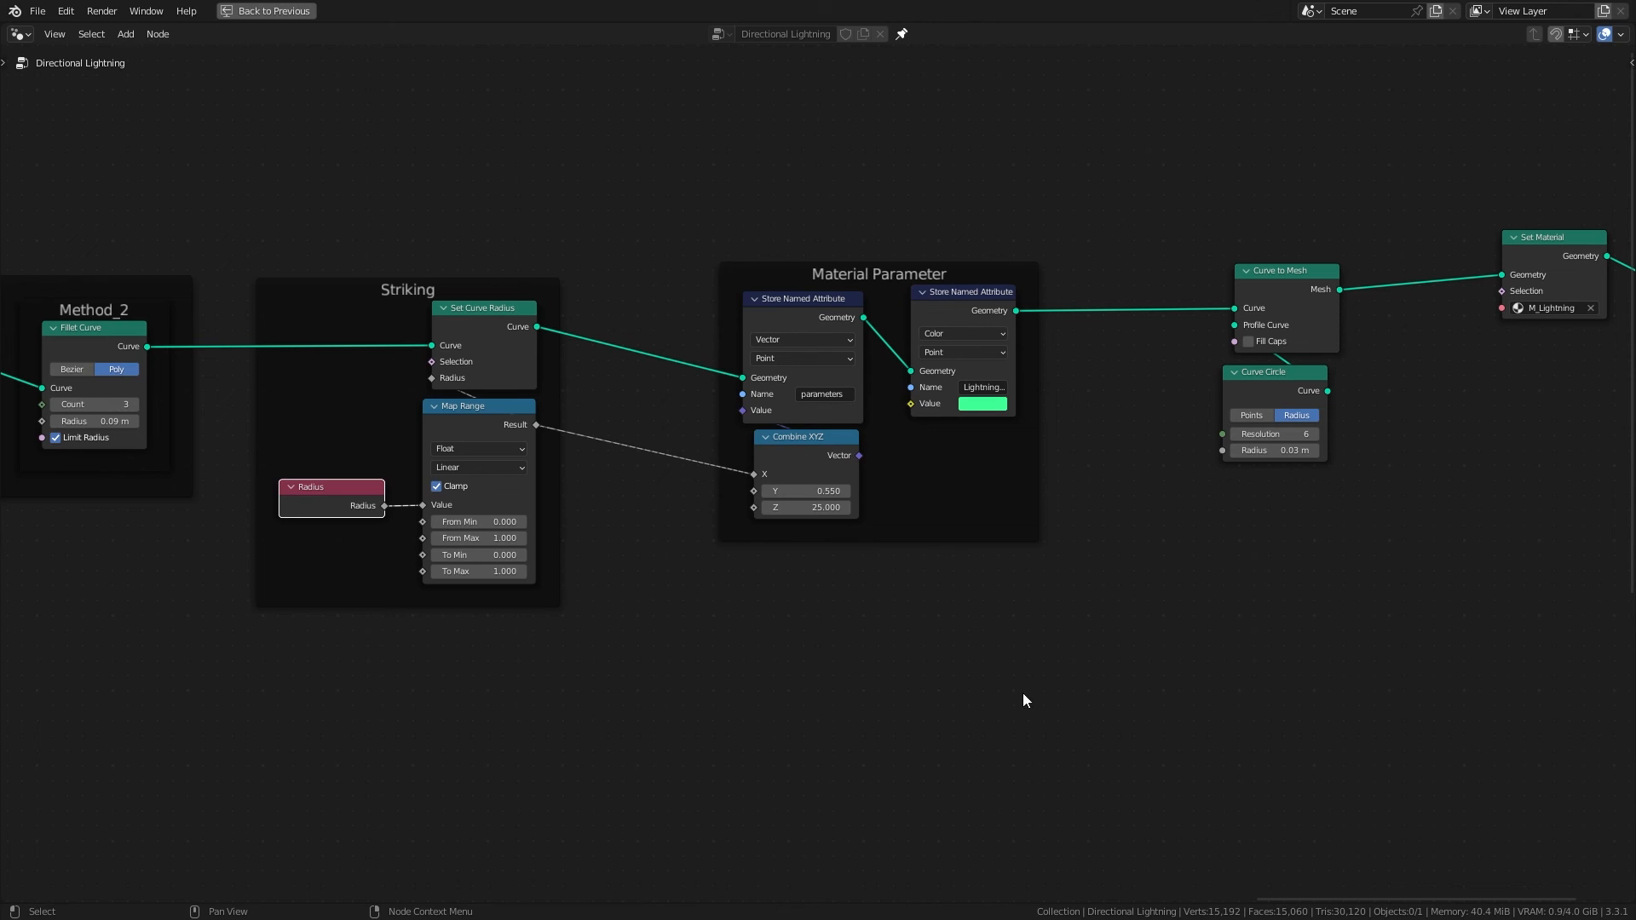
drag(871, 274, 860, 254)
drag(791, 429, 781, 429)
middle_drag(1032, 485, 898, 452)
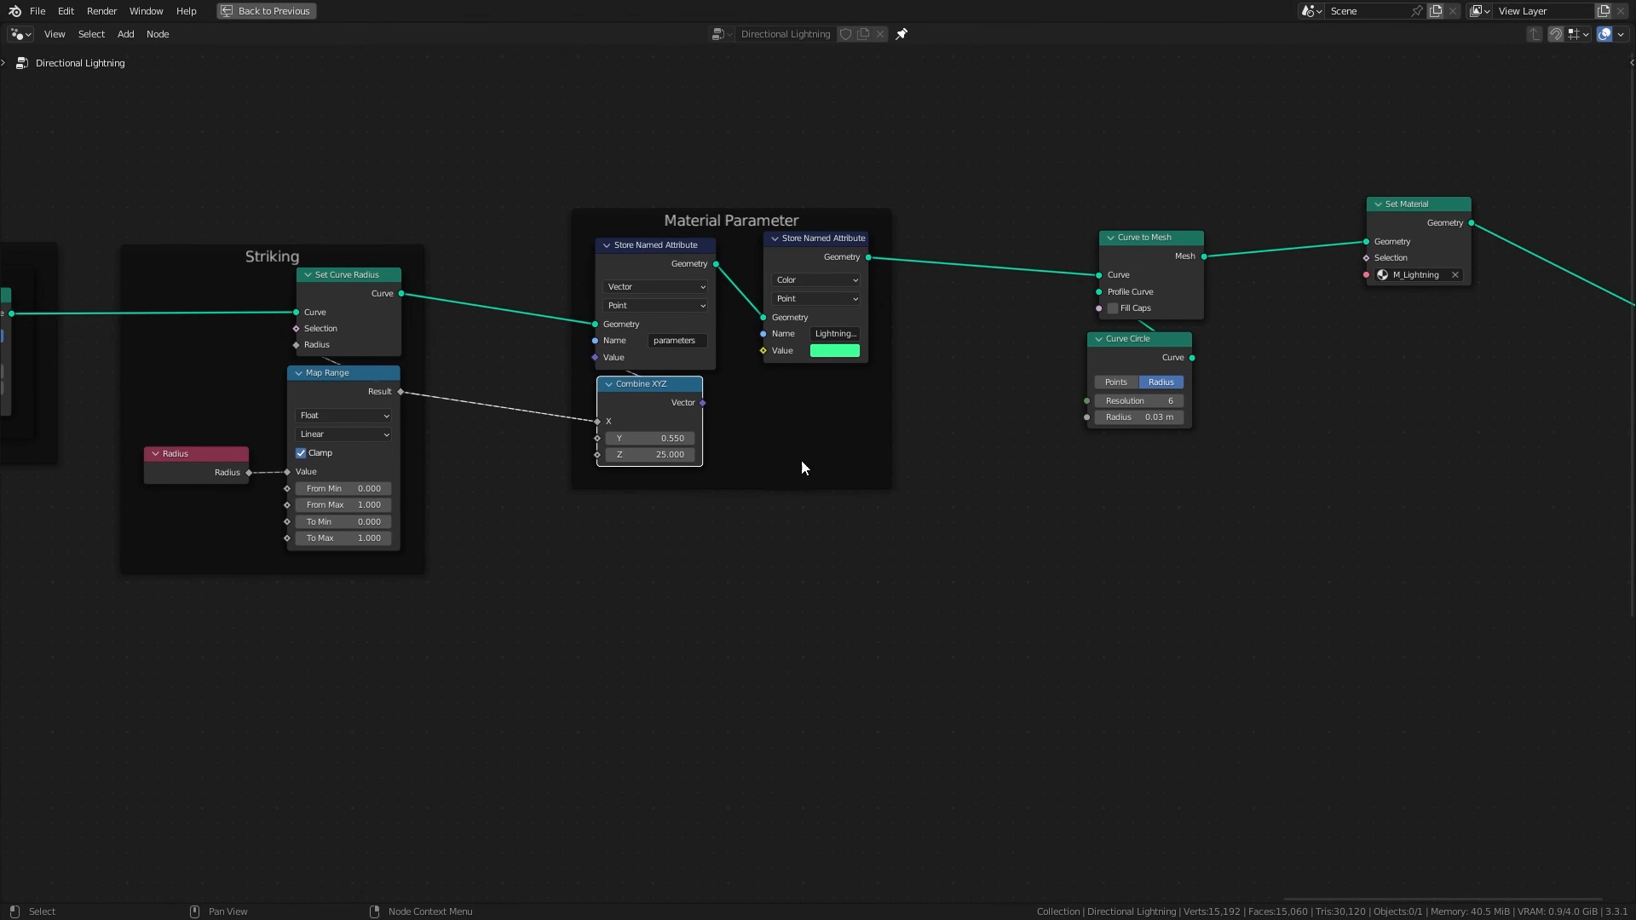
scroll(819, 465, up, 3)
middle_drag(994, 434, 857, 594)
drag(1022, 248, 1081, 538)
drag(1102, 351, 1099, 327)
drag(1106, 444, 1120, 439)
scroll(1414, 480, down, 2)
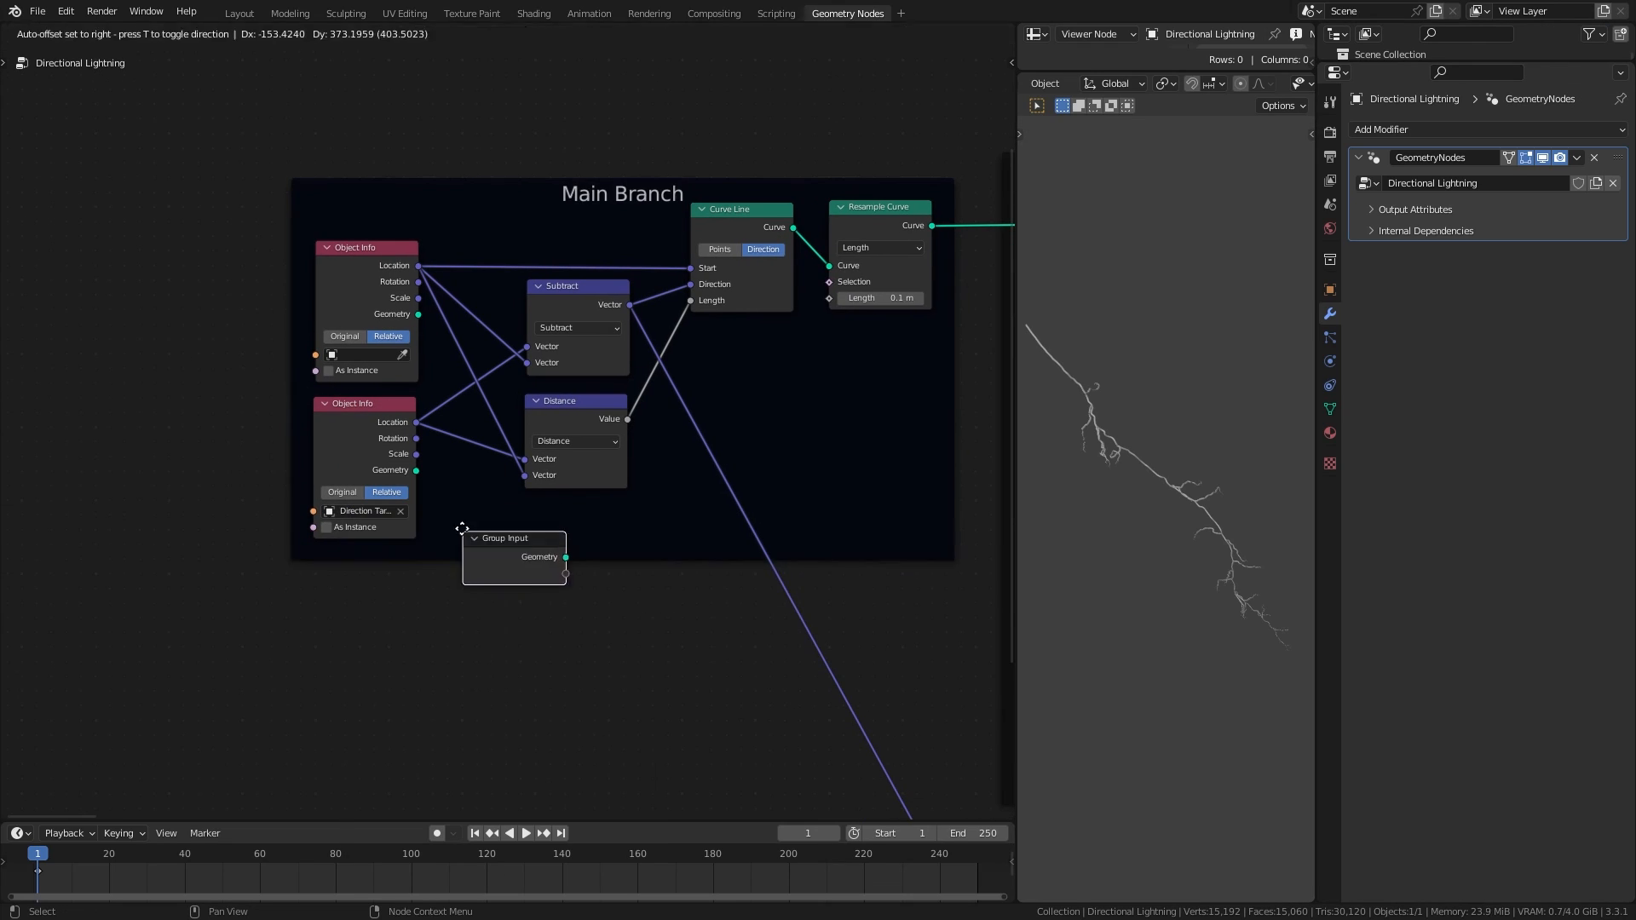
Step: Place the Group Input beside the second Object Info, expose its object through it, and name the input Direction Target
click(247, 513)
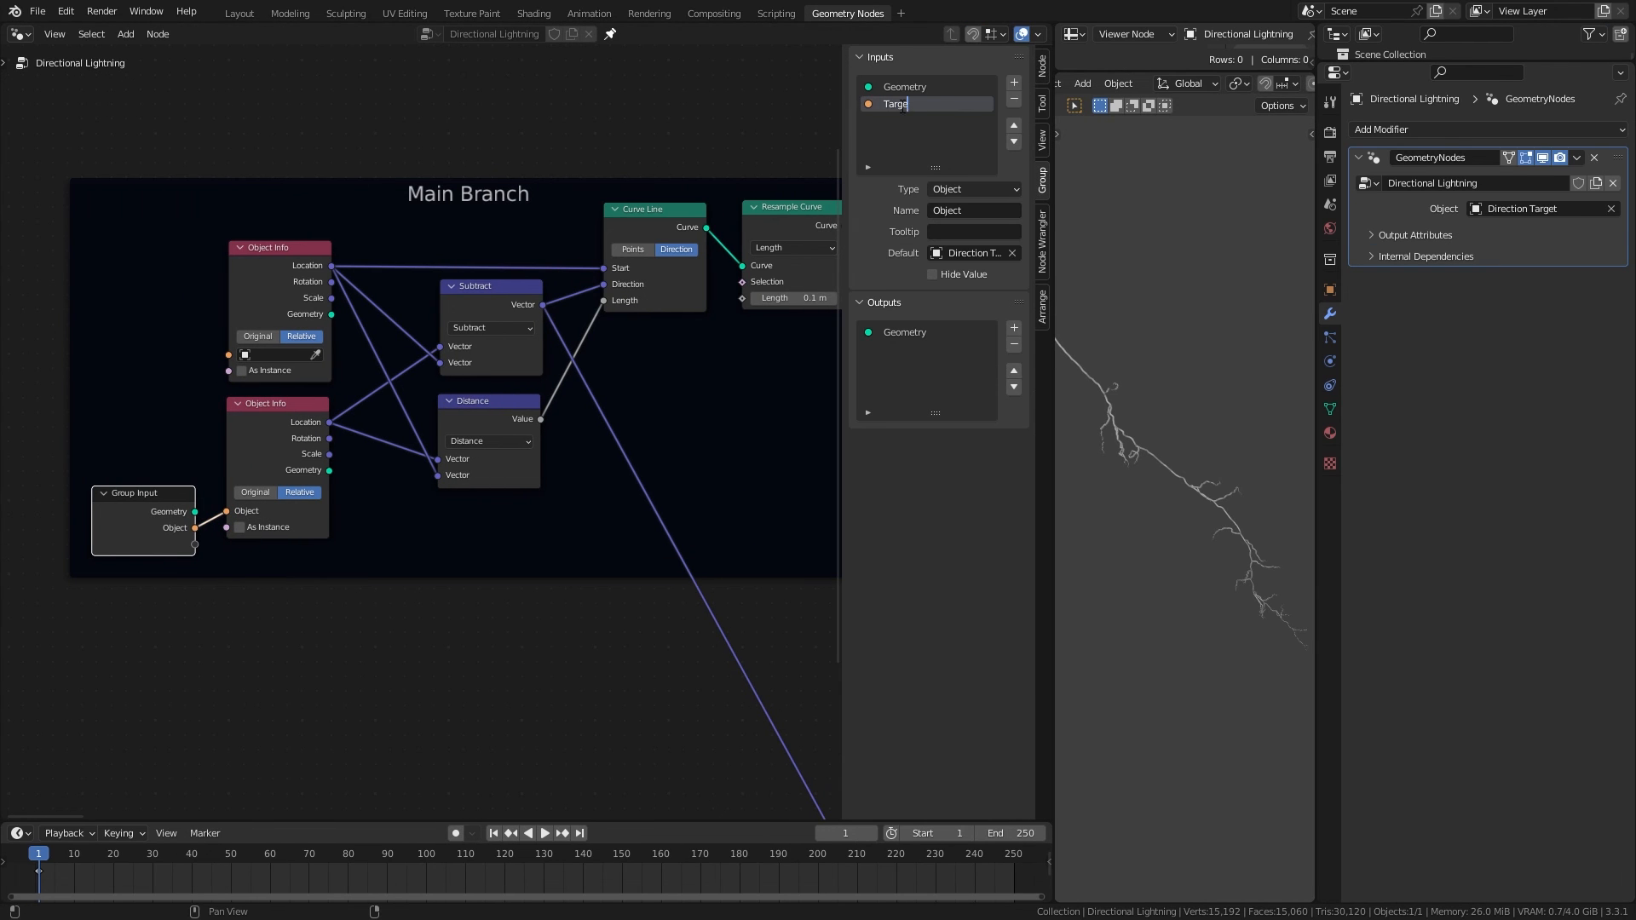
text(t Direction)
key(Return)
text(rgegt)
key(Return)
click(1006, 211)
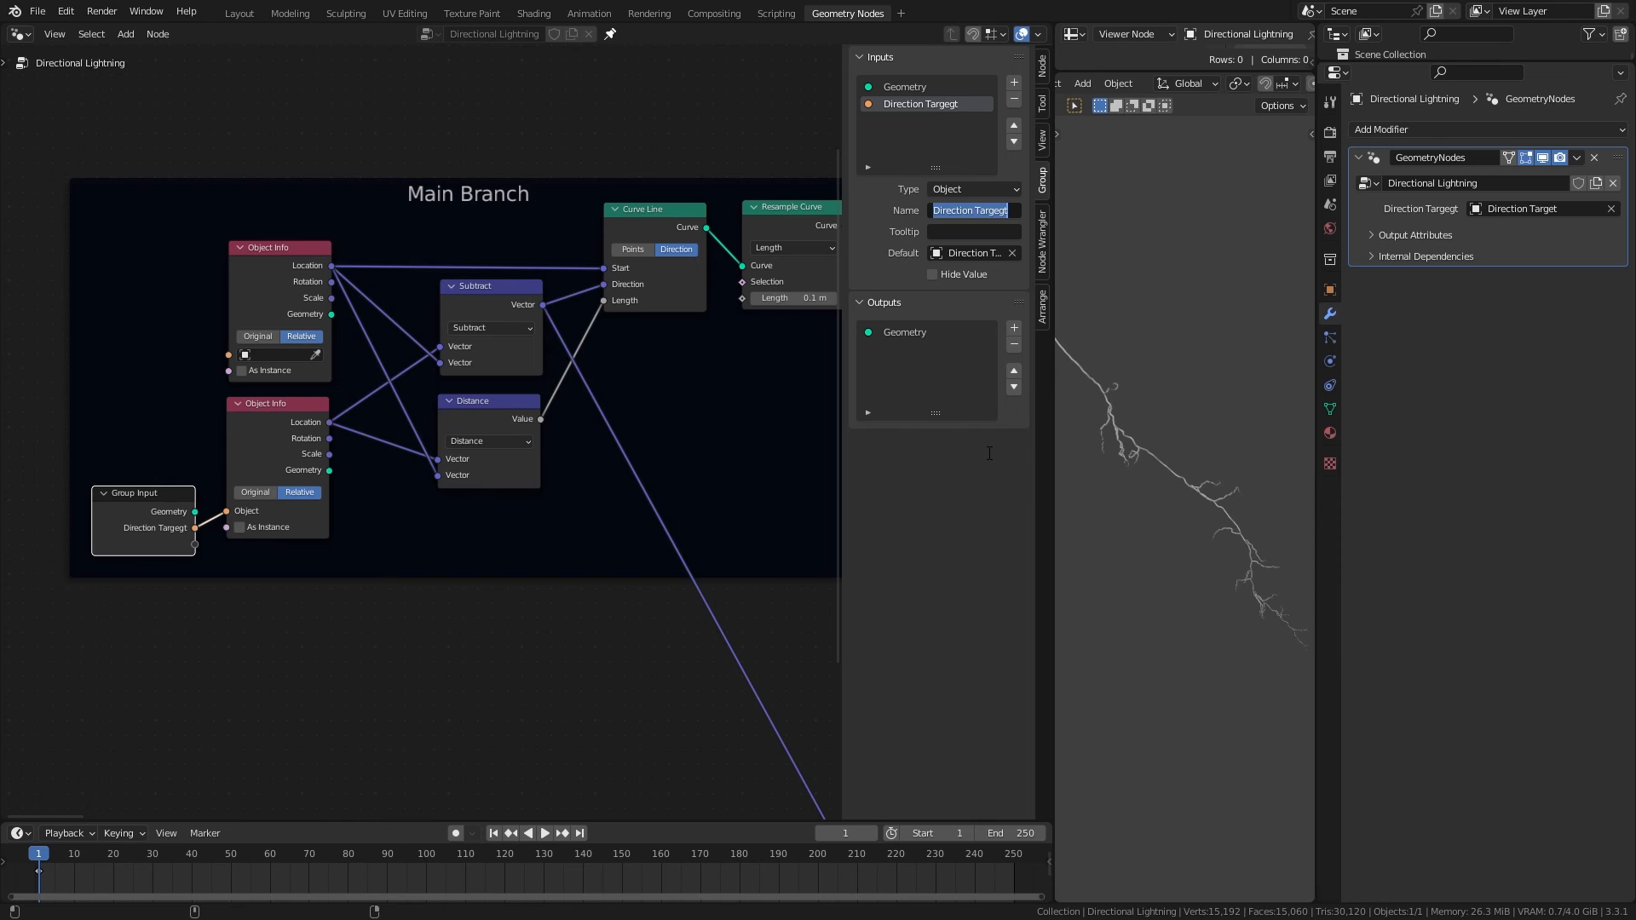
text(Direction Target)
key(Return)
Step: Expose the Resample Curve length through a duplicated Group Input, name it Resolution and set its maximum to 1
scroll(428, 418, down, 3)
middle_drag(369, 499, 227, 518)
key(shift+d)
drag(534, 341, 604, 431)
double_click(920, 122)
text(Resol)
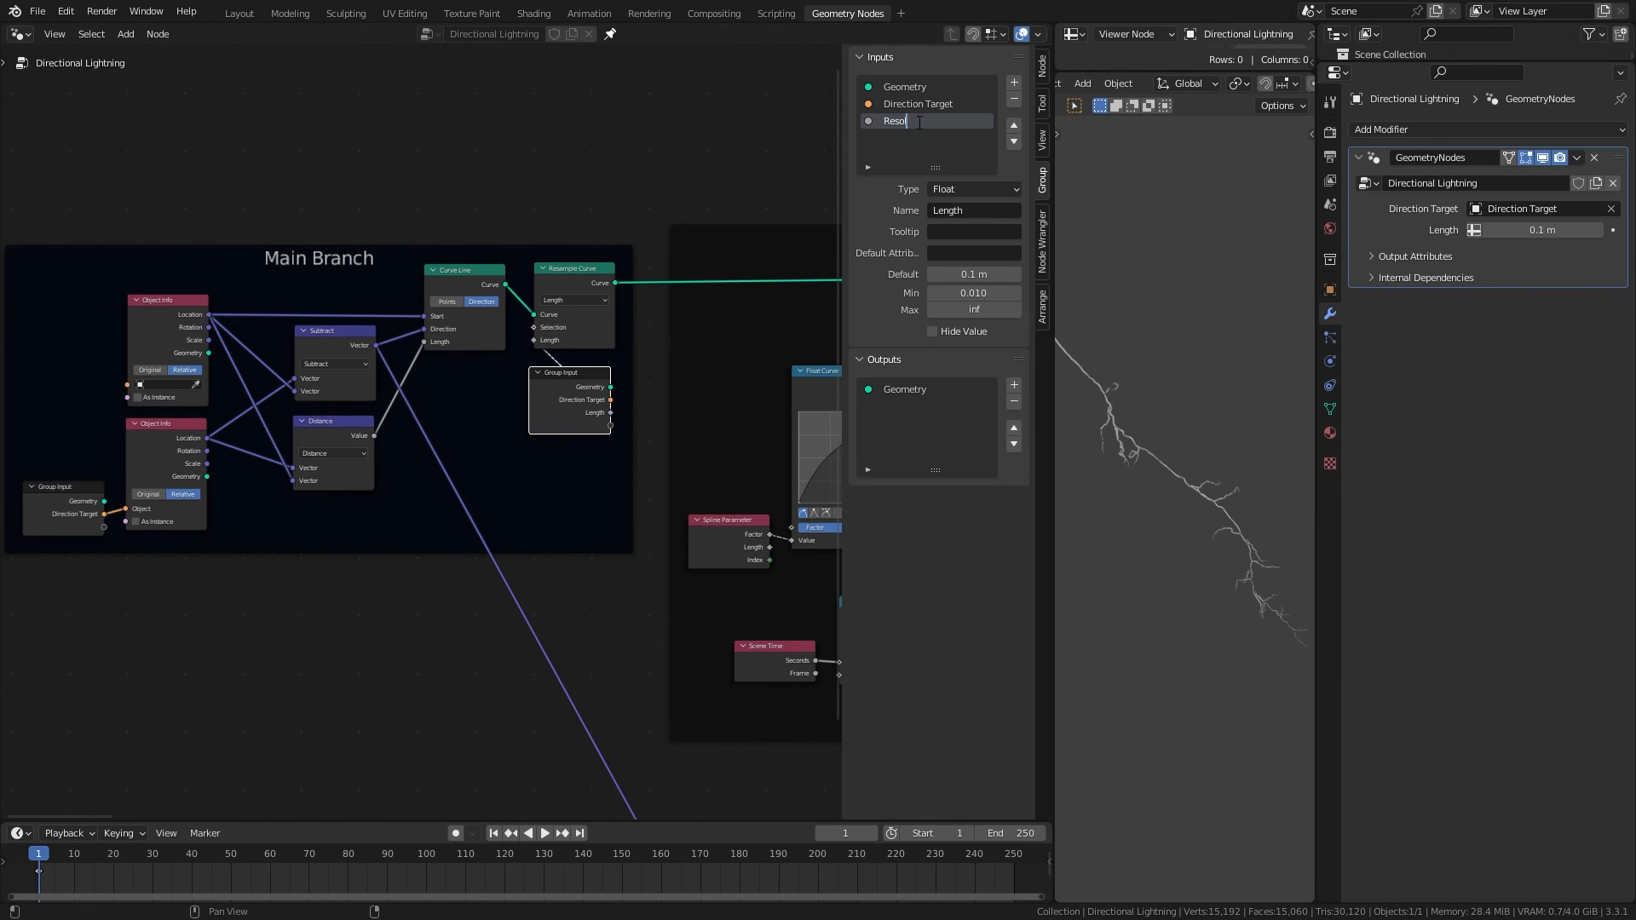
text(ution)
key(Return)
double_click(974, 310)
text(1)
key(Return)
Step: Duplicate the Group Input into MainBranch Distortion 1 and expose the time multiplier, noise Scale and distortion multiplier values
middle_drag(665, 552, 574, 348)
click(162, 213)
key(shift+d)
click(364, 547)
drag(429, 497, 404, 585)
drag(362, 530, 361, 520)
drag(577, 458, 408, 585)
drag(575, 292, 403, 599)
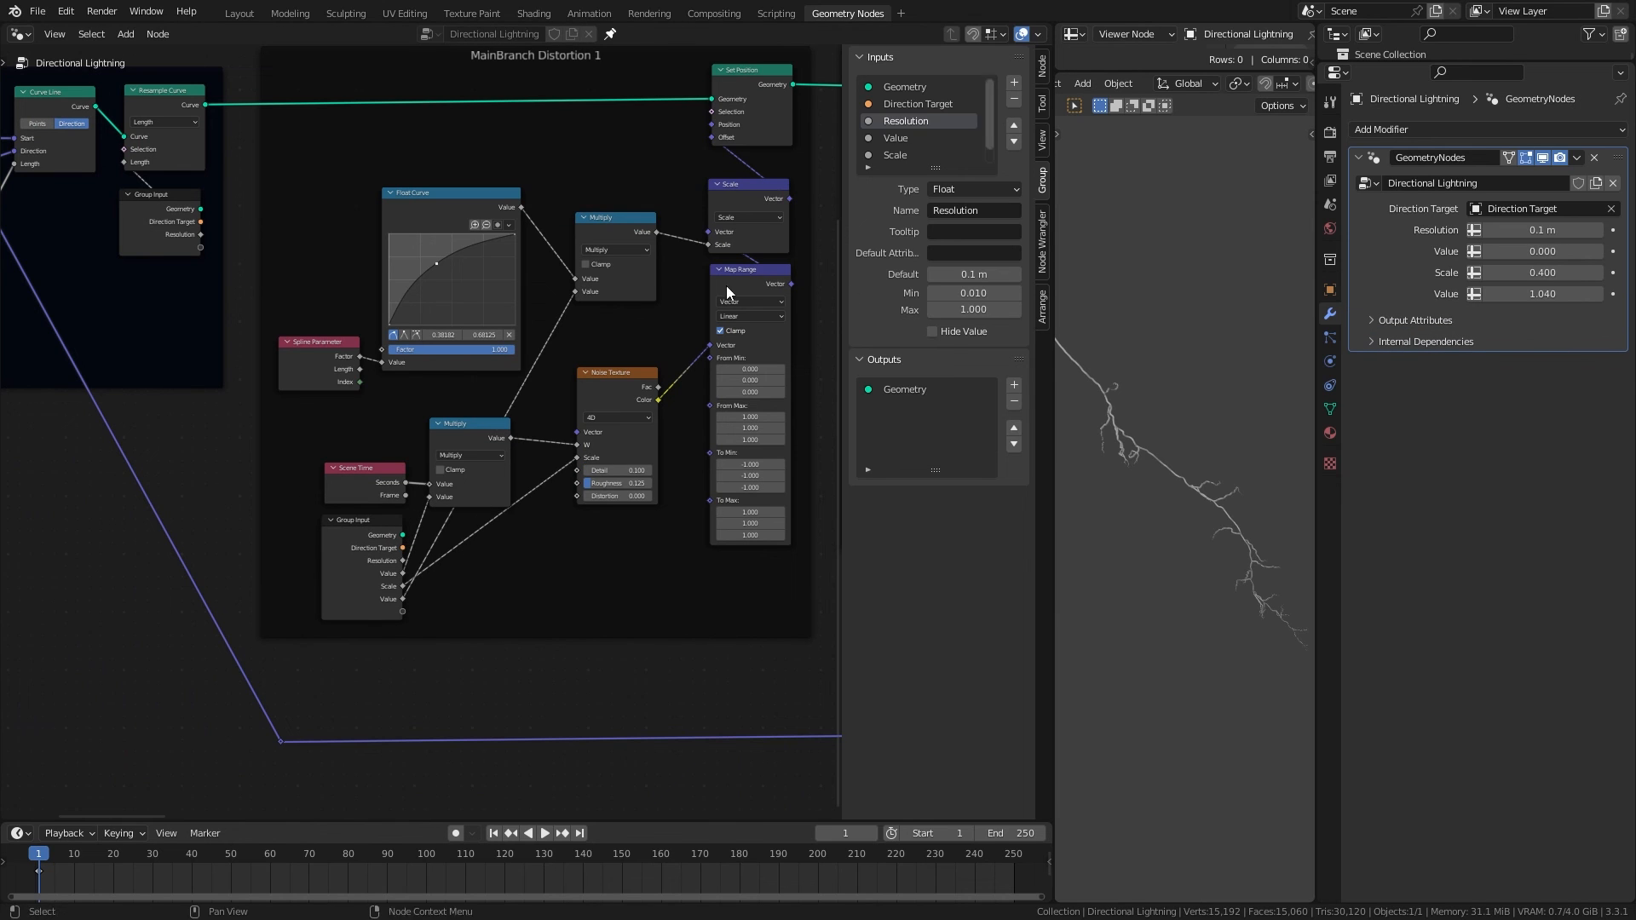
Step: Rename the exposed time multiplier input to Frequency and the distortion multiplier input to Strength
drag(936, 167, 936, 236)
double_click(897, 138)
text(Frequency)
key(Return)
double_click(900, 172)
text(Strength)
key(Return)
Step: Tidy the layout of the nodes inside the MainBranch Distortion 1 frame around the new Group Input
drag(298, 409, 433, 219)
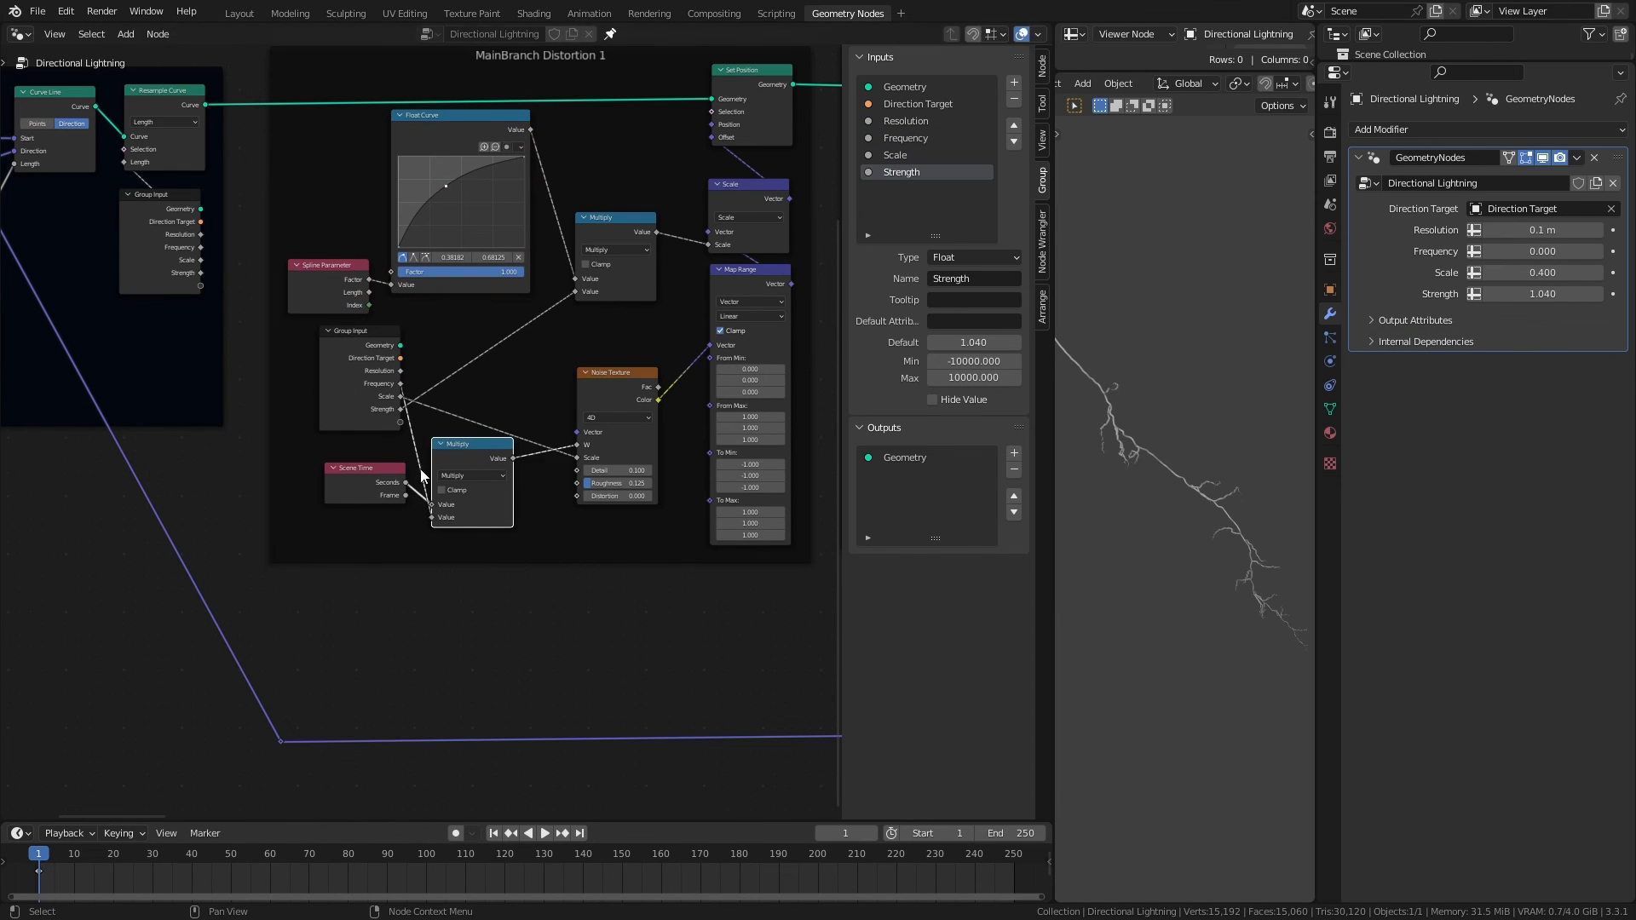
drag(365, 468, 364, 487)
drag(616, 372, 618, 322)
drag(477, 445, 509, 427)
drag(362, 490, 371, 486)
Step: Shift the Scene Time and Multiply nodes in the Main Branch Distortion 2 frame and add a Group Input node there
scroll(371, 490, down, 2)
middle_drag(771, 481, 512, 467)
drag(462, 461, 437, 486)
drag(521, 471, 521, 483)
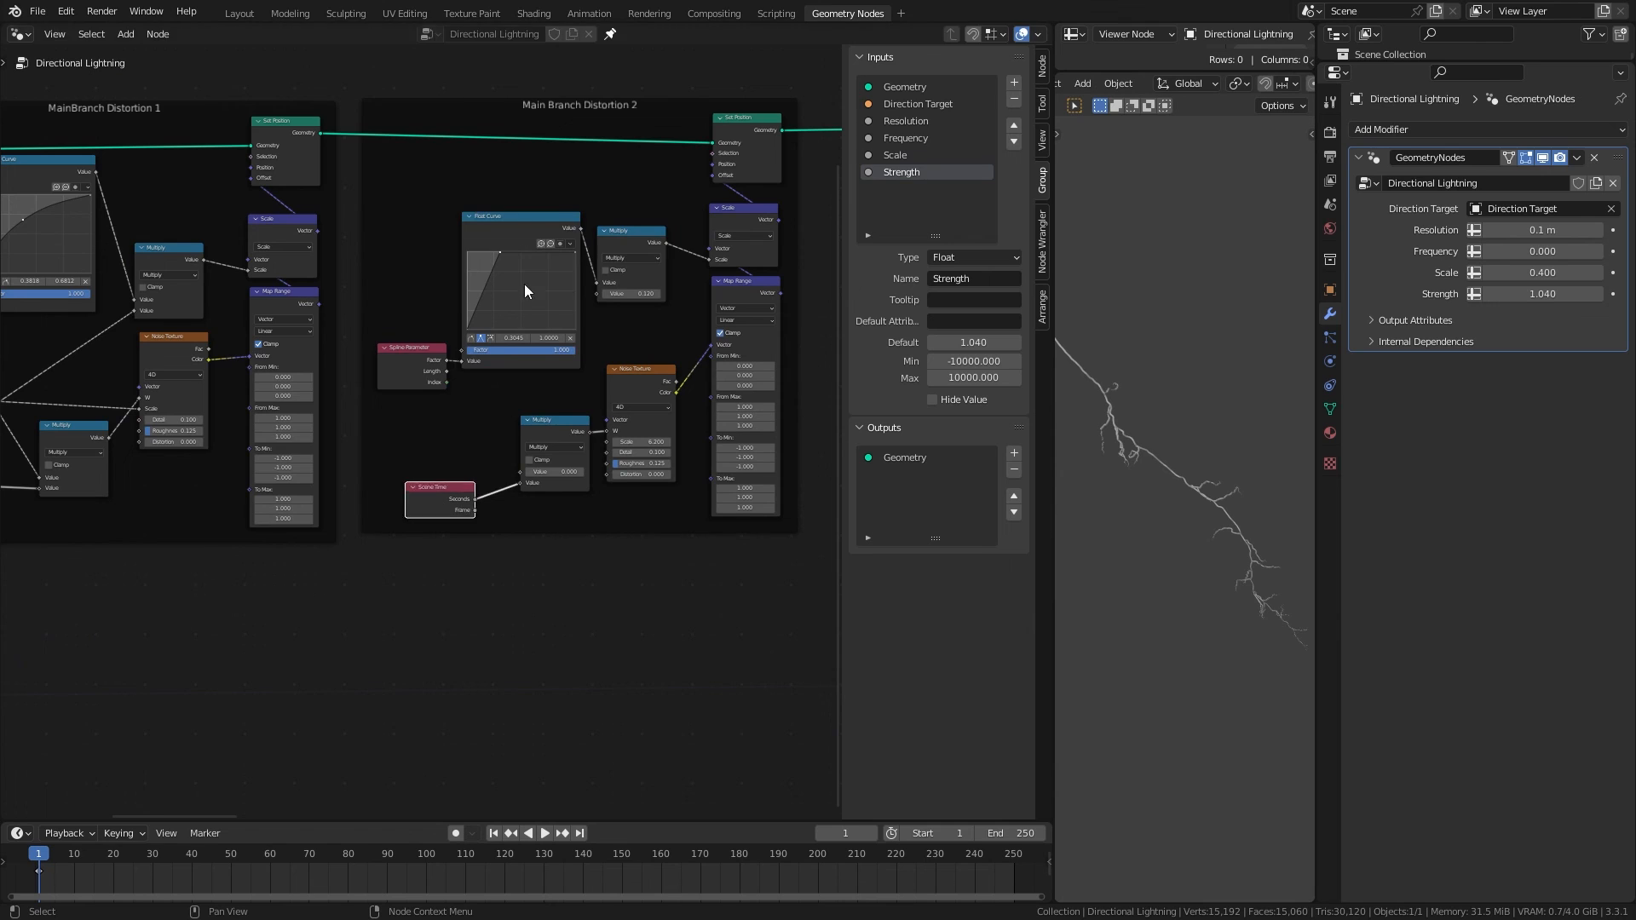
key(shift+a)
click(544, 418)
click(412, 379)
Step: Maximise the node editor and expose Main Branch Distortion 2's time multiplier, noise Scale and distortion multiplier through its Group Input
key(ctrl+space)
middle_drag(552, 413, 273, 419)
drag(597, 547, 512, 470)
drag(738, 496, 512, 489)
drag(735, 321, 511, 505)
Step: Name the newly exposed multiplier inputs Frequency and Strength and enlarge the group inputs list
double_click(1479, 223)
drag(1517, 240, 1516, 273)
scroll(977, 396, down, 7)
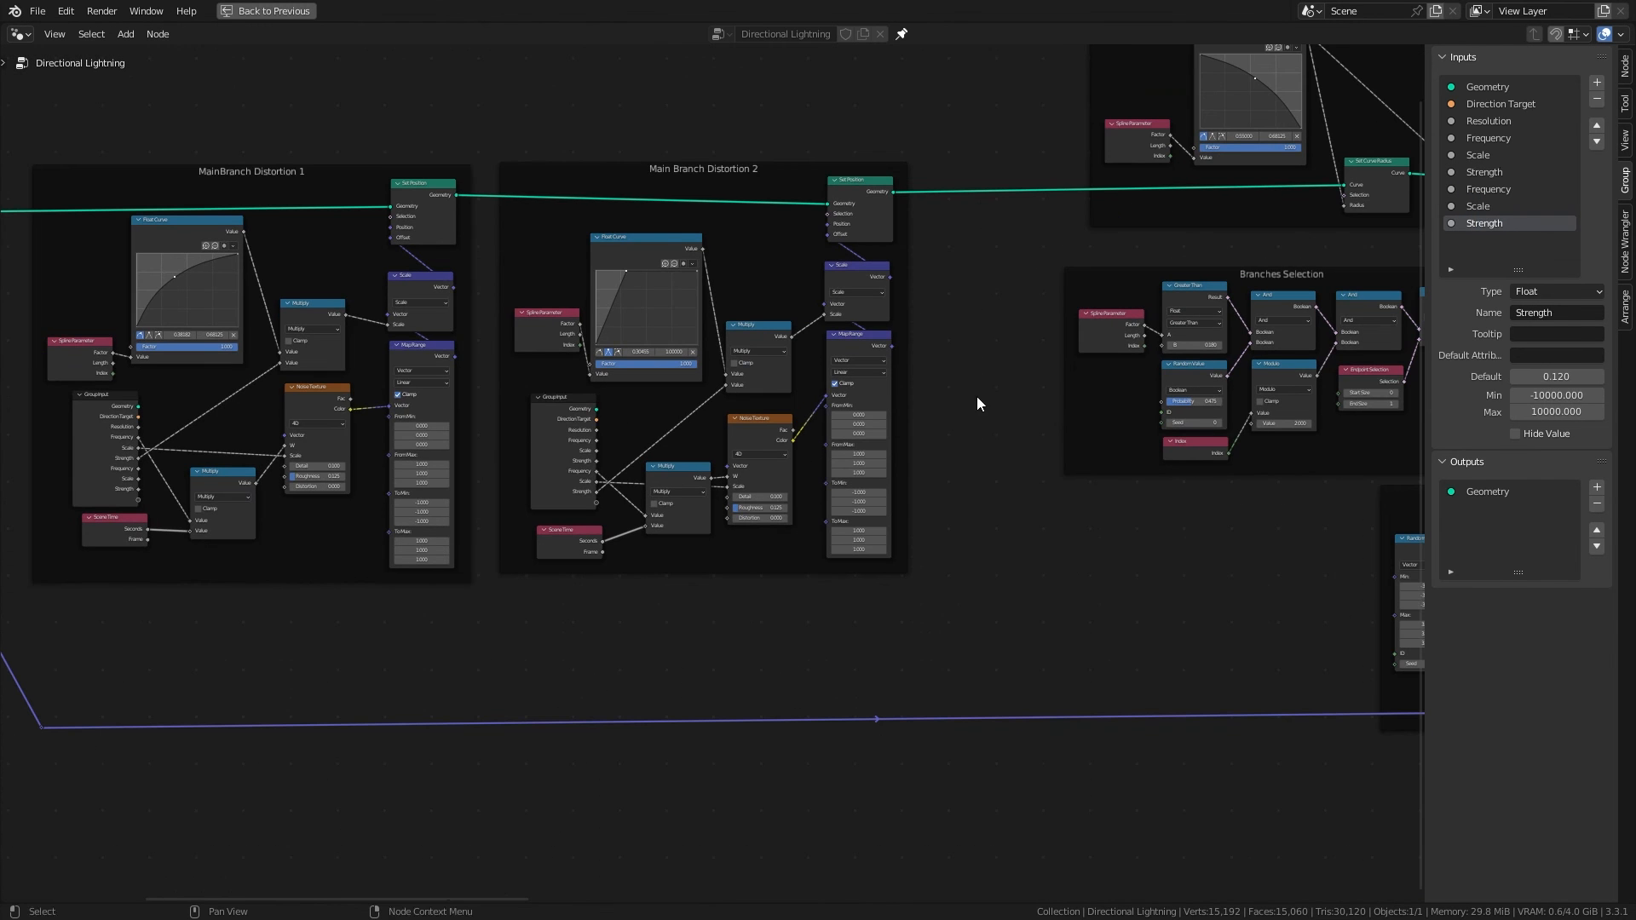
Step: Rename the first distortion's exposed inputs as 1_Frequency, 1_Scale and 1_Strength
double_click(1468, 138)
double_click(1470, 155)
text(1_Scale)
key(Return)
double_click(1468, 172)
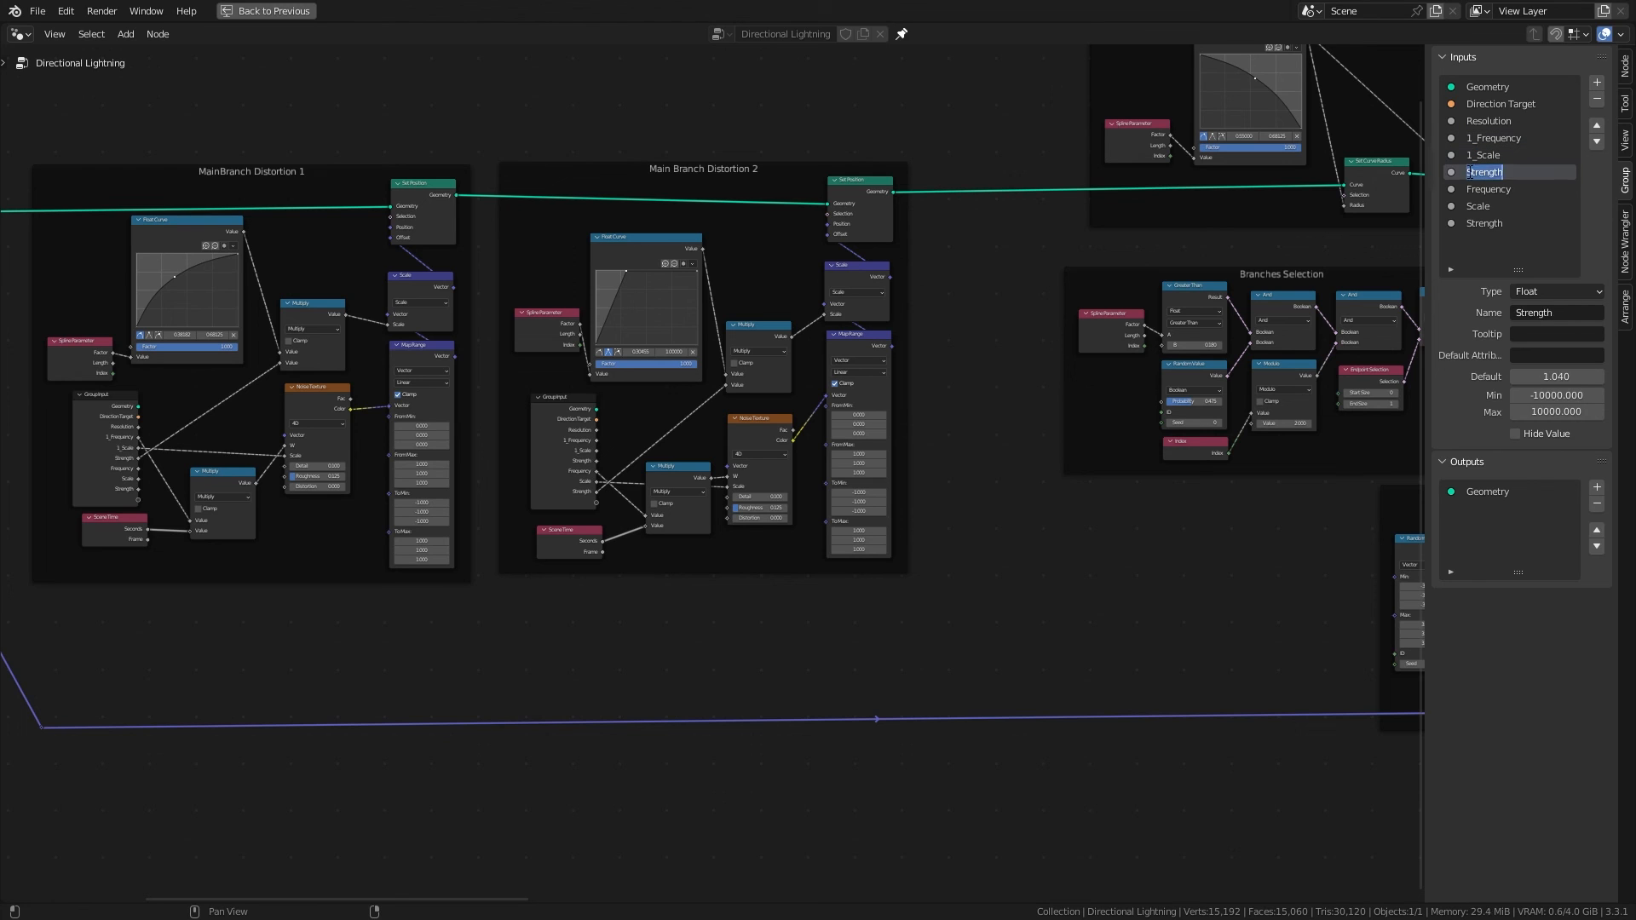
click(1466, 189)
double_click(1468, 205)
text(1_Scale)
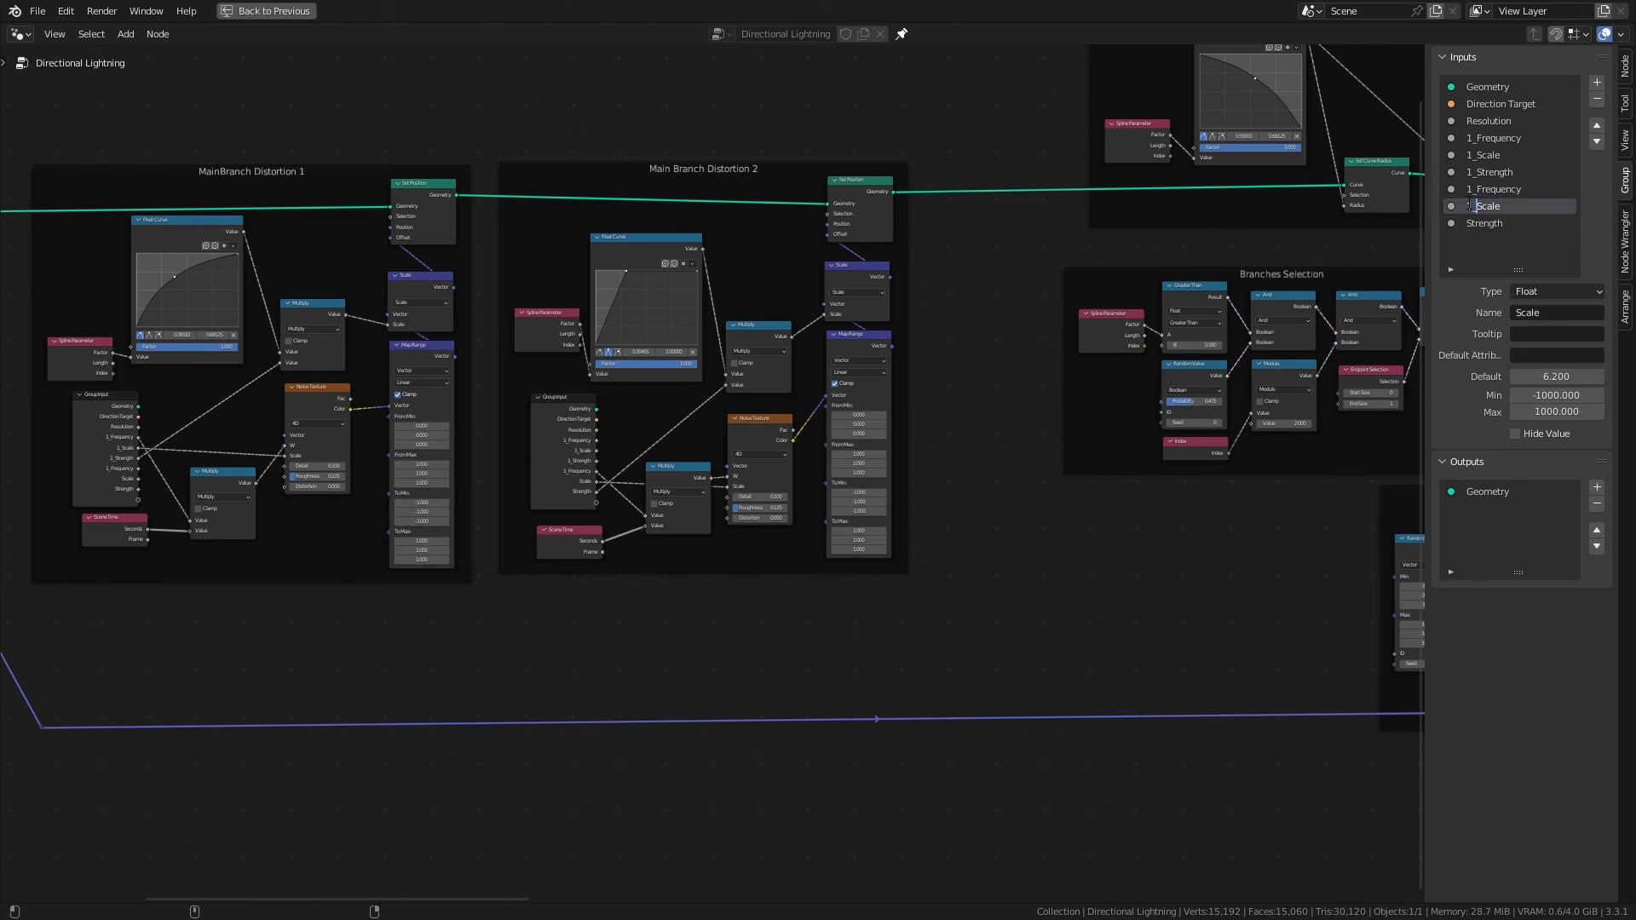
key(Return)
click(1467, 224)
double_click(1468, 193)
text(2)
key(Return)
double_click(1469, 206)
text(2)
key(Return)
double_click(1471, 224)
key(ctrl+z)
key(ctrl+z)
key(ctrl+z)
key(ctrl+z)
key(ctrl+z)
key(ctrl+z)
Step: Rename the second distortion's exposed inputs as 2_Frequency, 2_Scale and 2_Strength, and save the file
double_click(1483, 191)
text(2_)
double_click(1483, 208)
text(2_)
double_click(1483, 225)
text(2_)
key(ctrl+s)
Step: Add a Group Input node to the Branches Selection frame and expose the Greater Than node's B value
middle_drag(597, 518, 480, 466)
scroll(665, 435, up, 2)
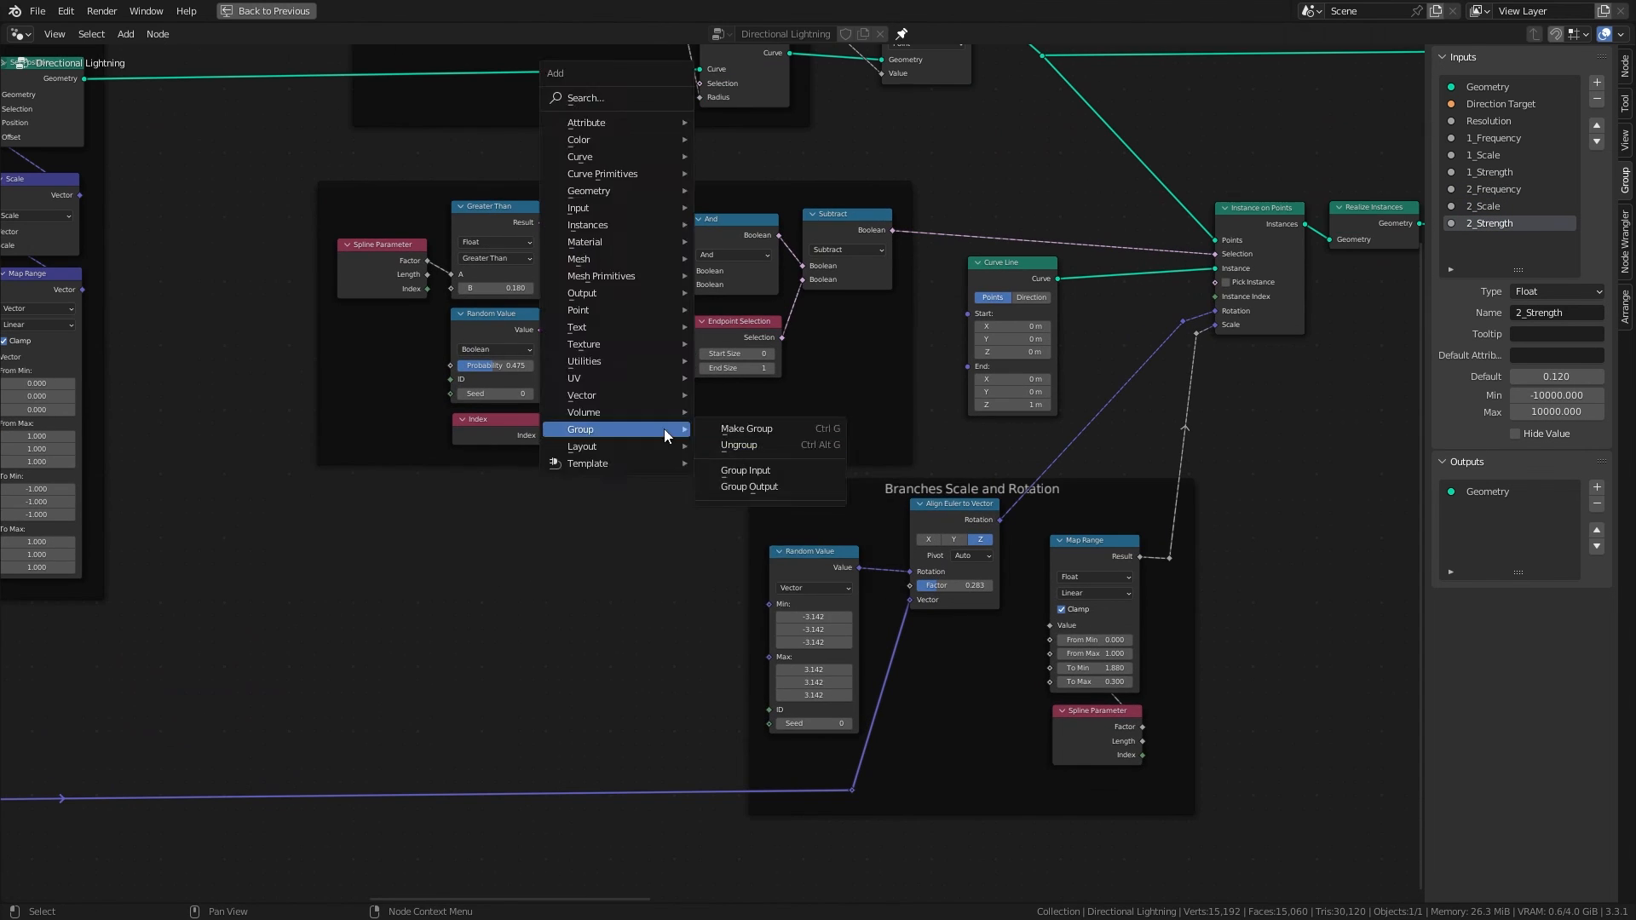
key(shift+a)
drag(403, 503, 451, 288)
Step: Rename the exposed Greater Than threshold as Distance Mask and set its range from 0 to 1
click(1486, 241)
double_click(1534, 312)
text(Distance MAsk)
key(Return)
double_click(1542, 316)
text(Distance Mask)
double_click(1564, 396)
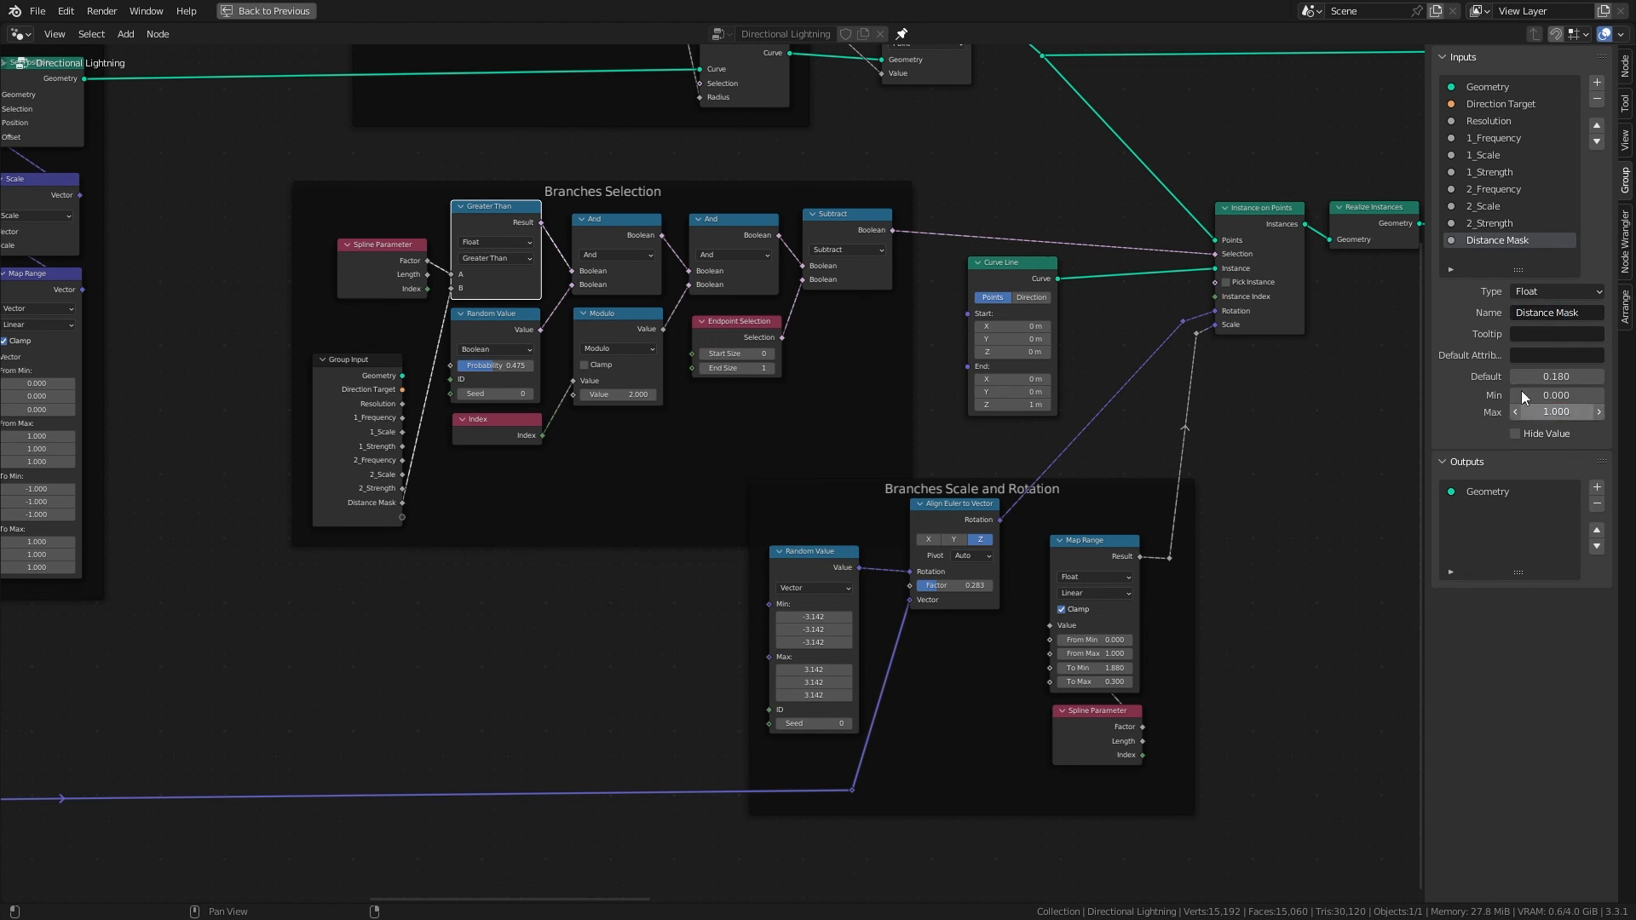
Step: Set range limits for the numbered Frequency, Scale and Strength inputs, with 2_Strength limited from 0 to 10
click(1494, 224)
click(1490, 207)
click(1493, 189)
click(1492, 172)
click(1490, 155)
click(1491, 139)
click(1491, 224)
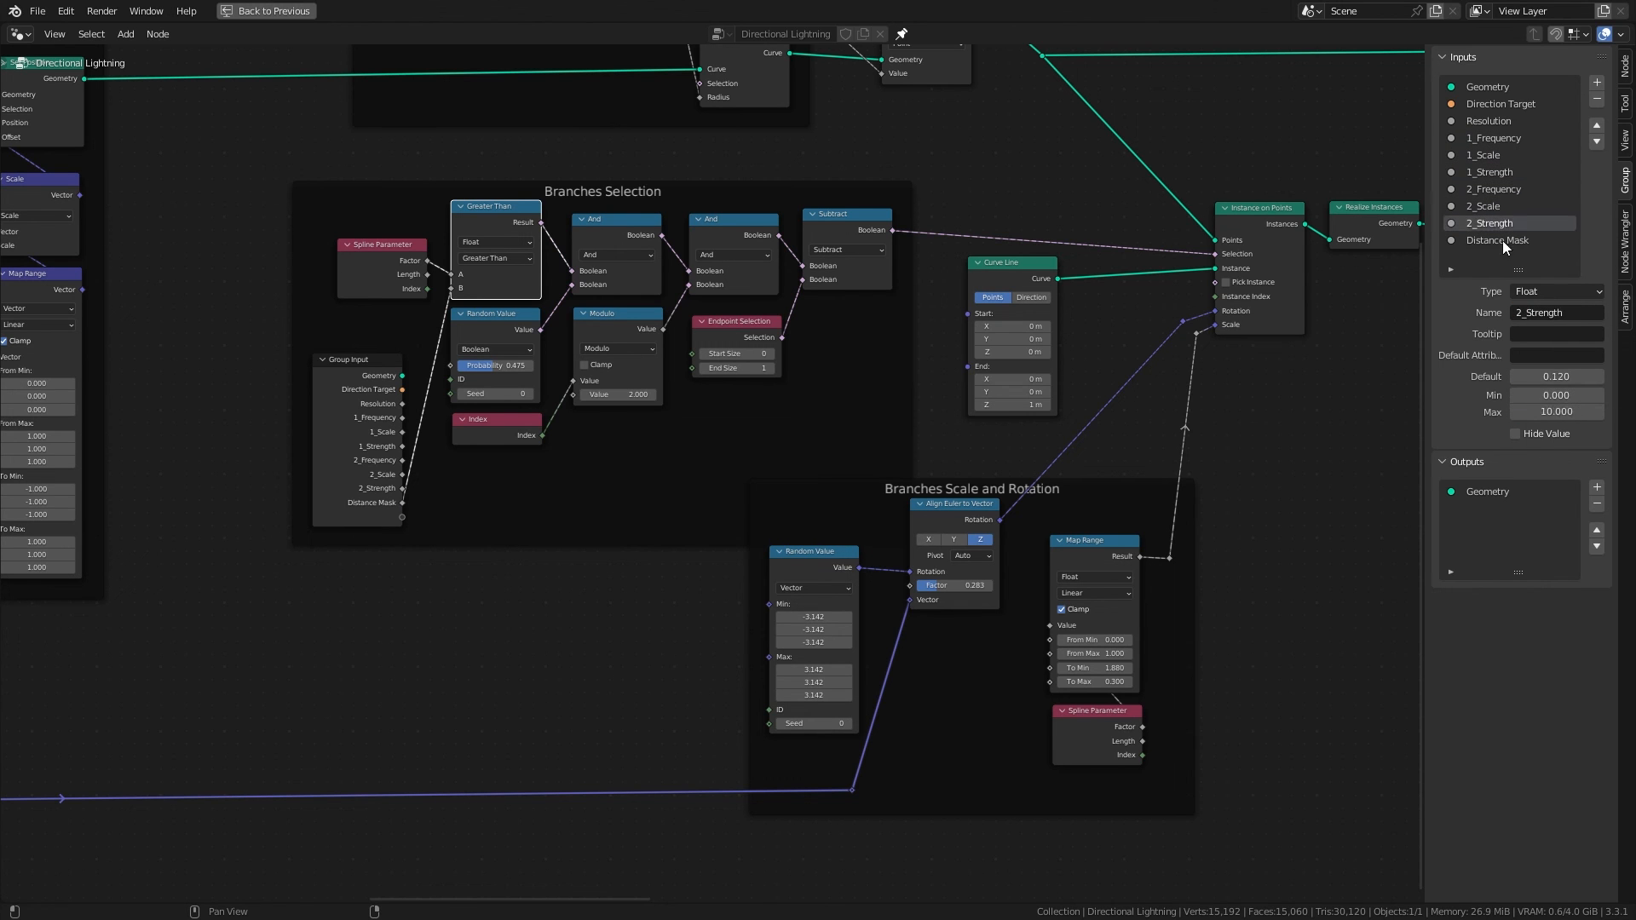
Step: Expose the Branches Selection Random Value's Probability and Seed through the Group Input, naming the probability input Probability Mask
click(1494, 240)
drag(362, 361, 370, 333)
drag(450, 366, 411, 488)
drag(451, 394, 411, 503)
double_click(1500, 240)
text(Bran)
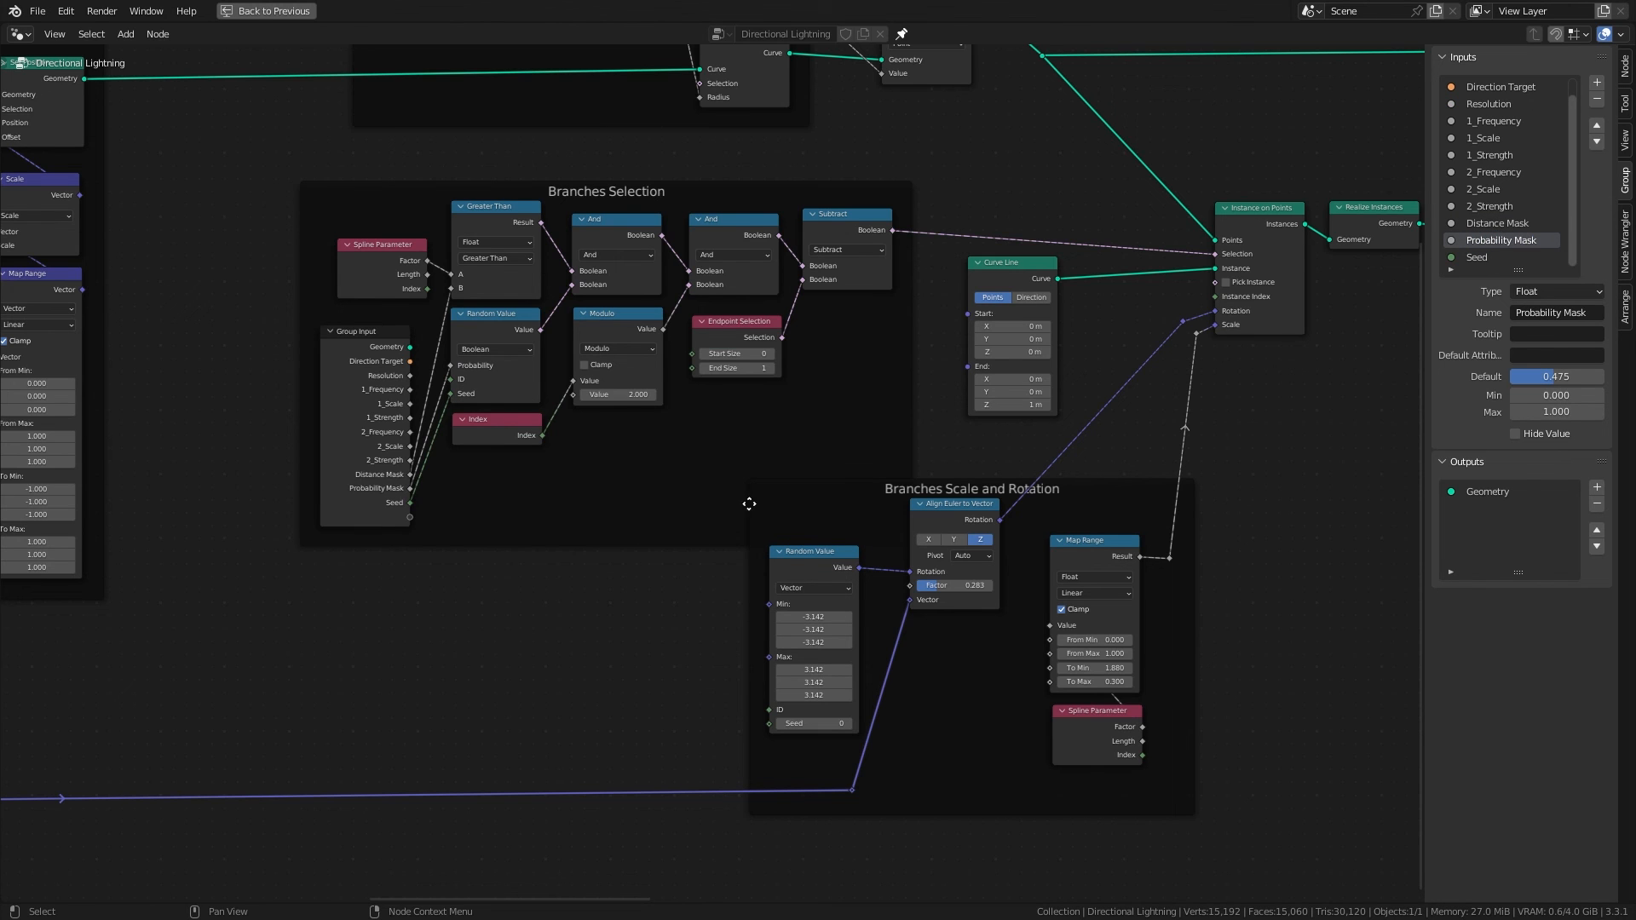
Step: Add a Group Input to Branches Scale and Rotation, expose the Align Euler to Vector Factor and name it Branches Rotation
middle_drag(929, 638, 607, 534)
key(shift+a)
click(699, 585)
click(588, 546)
drag(585, 477, 681, 750)
double_click(1528, 258)
text(Branches Rotation)
key(Return)
Step: Expose the branch scale Map Range's To Max value followed by its To Min value through the Group Input
drag(735, 568, 682, 765)
key(ctrl+z)
drag(736, 582, 682, 764)
drag(735, 567, 682, 780)
scroll(1493, 244, down, 2)
Step: Rename the exposed To Max input as Min Length and To Min as Max Length, with 0 as Max Length's minimum
double_click(1491, 244)
text(Min Lenght)
key(Return)
double_click(1489, 257)
text(Max Length)
key(Return)
double_click(1557, 395)
text(0)
double_click(1492, 241)
text(Min Length)
click(1492, 257)
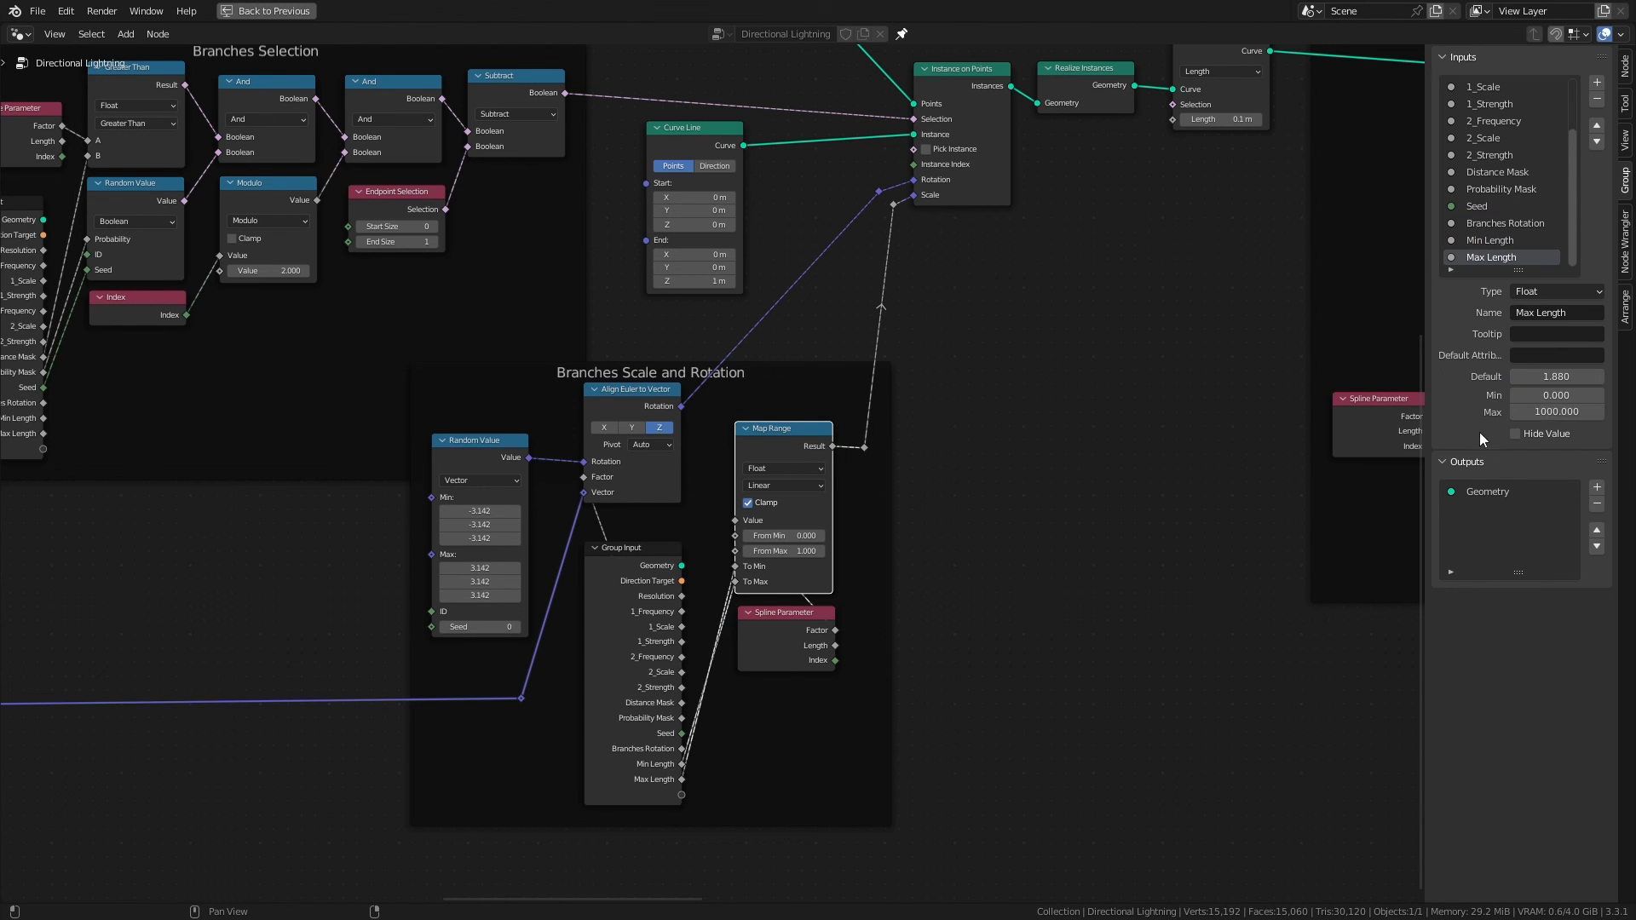
Step: Add a Group Input beside the branches' Resample Curve node, expose its Length and name the input Resolution
middle_drag(1166, 364, 920, 679)
key(shift+a)
click(704, 501)
click(697, 501)
drag(831, 486, 791, 752)
double_click(1490, 258)
text(Resolution)
key(Return)
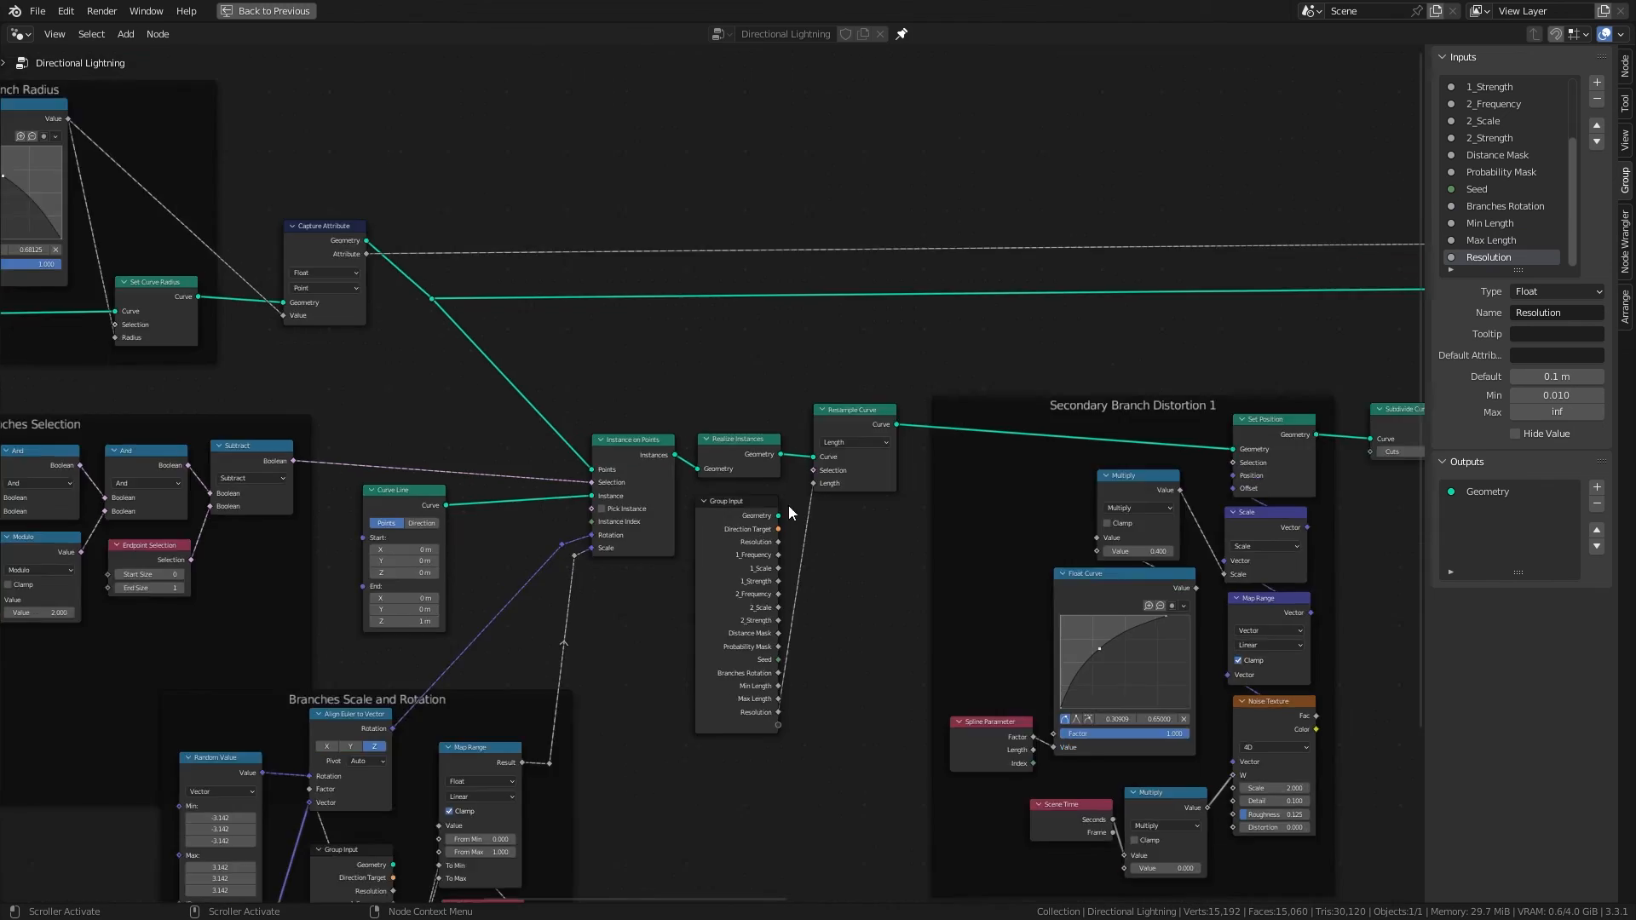
Step: Add a Group Input to Secondary Branch Distortion 1 and expose the time multiplier, noise Scale and distortion multiplier values
middle_drag(929, 609, 464, 377)
scroll(464, 377, up, 1)
key(shift+a)
click(579, 414)
click(465, 597)
middle_drag(546, 648, 599, 544)
drag(704, 571, 596, 760)
drag(822, 483, 597, 773)
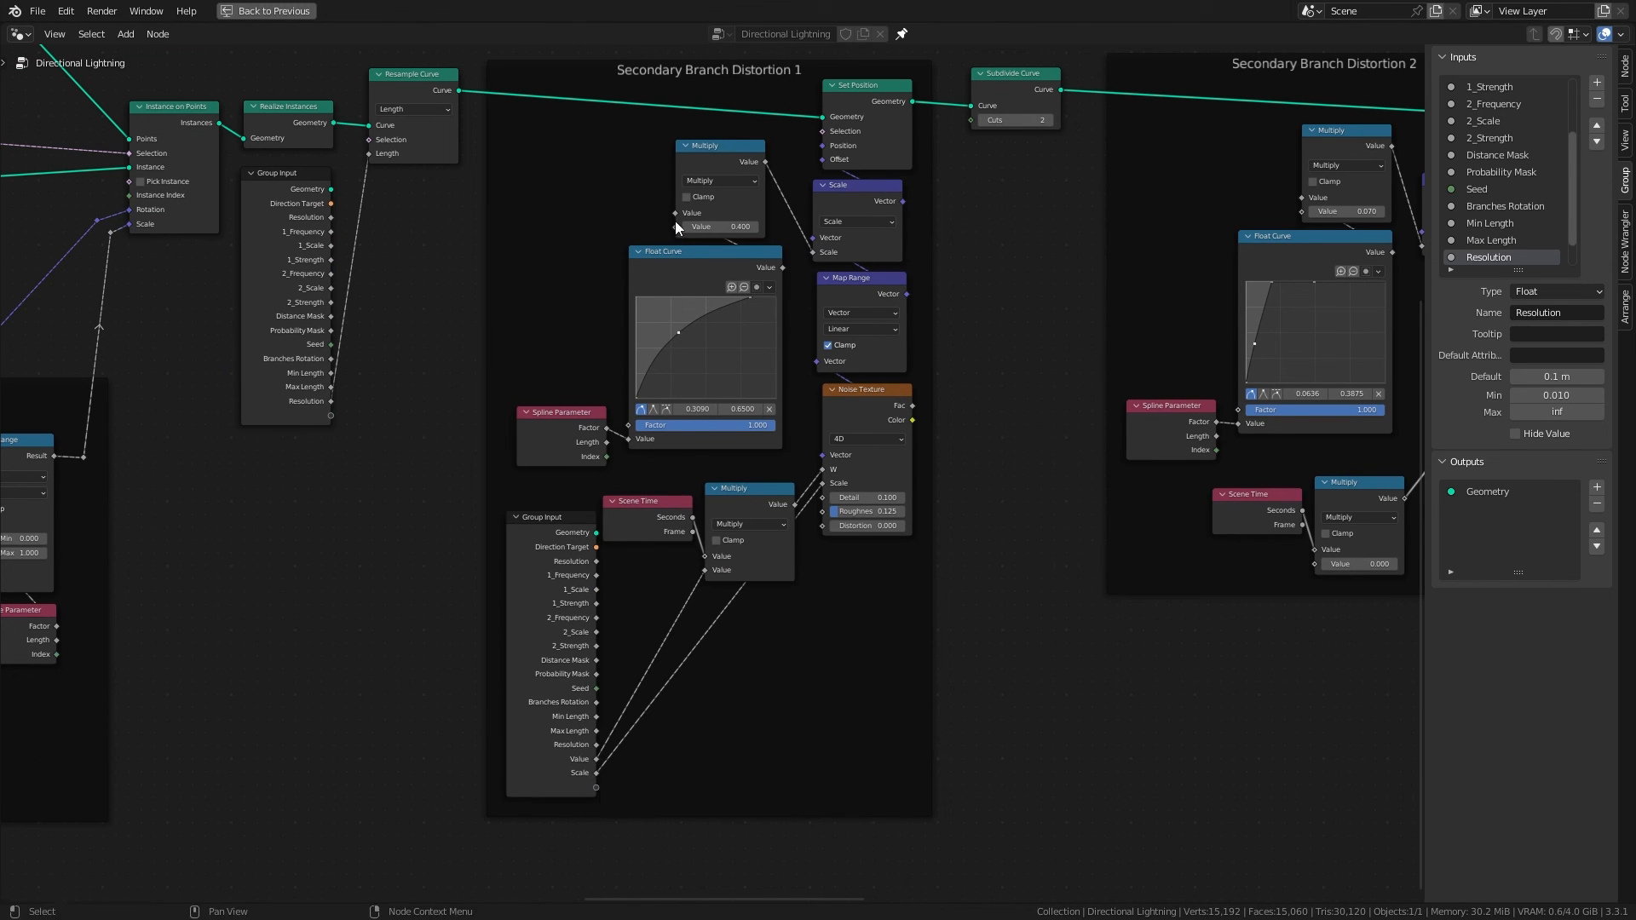
drag(676, 226, 596, 787)
Step: Tidy the layout of the nodes inside the Secondary Branch Distortion 1 frame around its Group Input
drag(720, 153, 750, 355)
drag(686, 289, 676, 168)
drag(561, 415, 560, 248)
click(719, 573)
drag(650, 503, 746, 612)
drag(568, 655, 577, 459)
drag(749, 498, 733, 500)
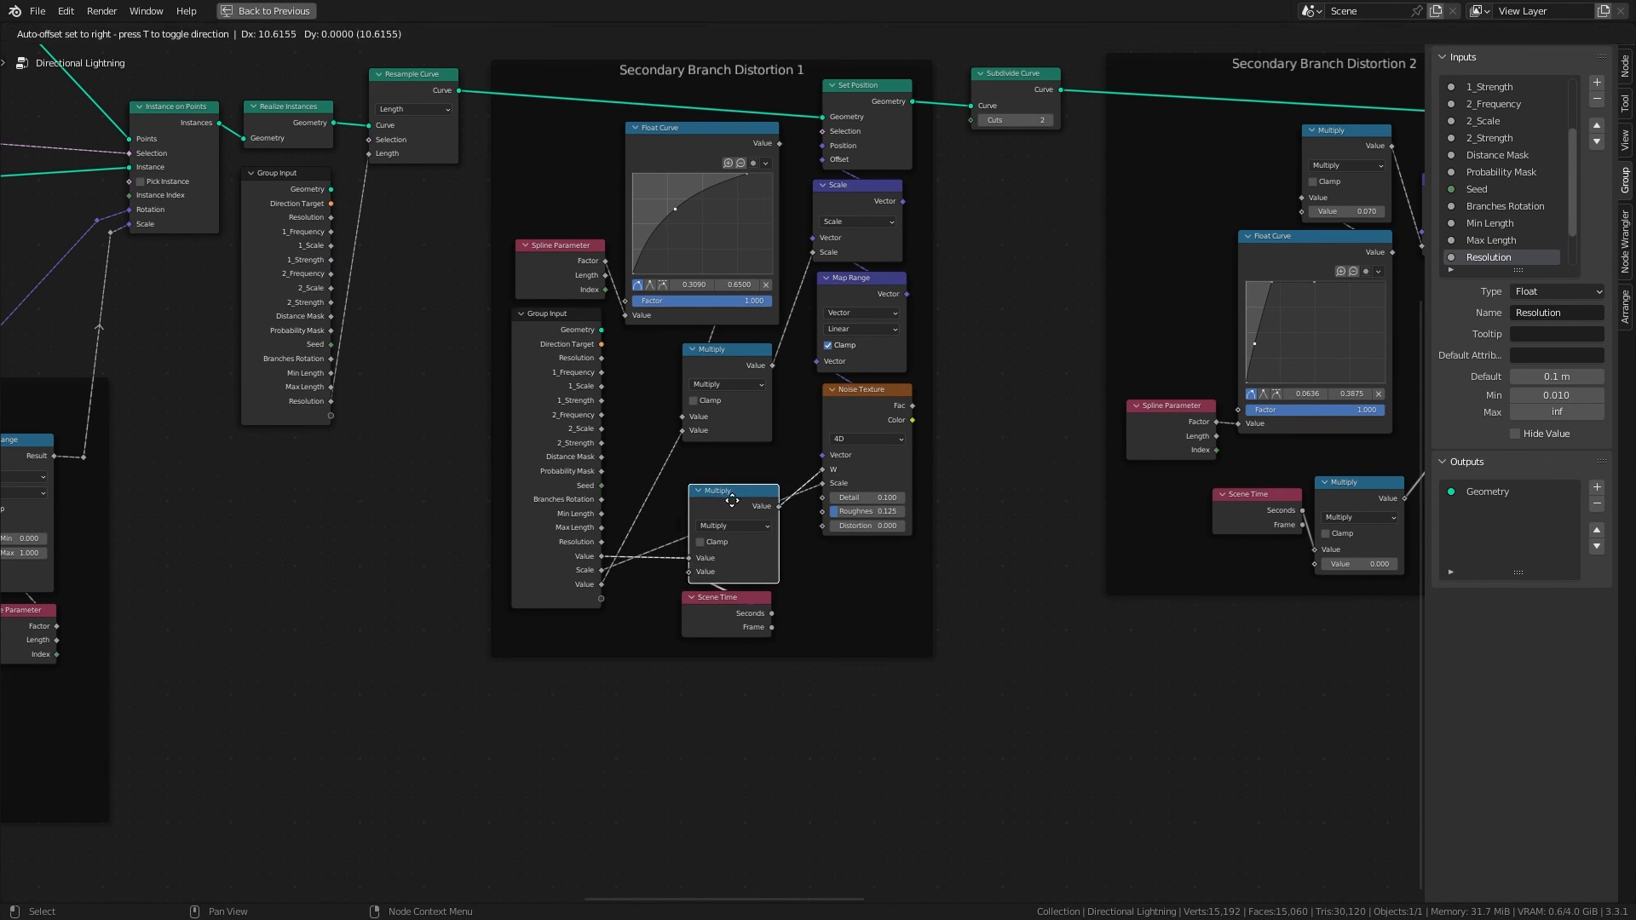
Step: Rename Secondary Branch Distortion 1's exposed time multiplier as Frequency and its distortion multiplier as Strength
scroll(1487, 223, down, 3)
double_click(1490, 225)
text(Frequency)
key(Return)
double_click(1490, 257)
text(Strength)
key(Return)
Step: Add a Group Input for Subdivide Curve, expose Cuts as Additional Resolution and enlarge the group inputs list
middle_drag(1022, 94, 588, 249)
key(shift+a)
click(658, 415)
click(551, 295)
drag(549, 268, 636, 581)
drag(1518, 270, 1518, 508)
click(1468, 701)
double_click(1481, 409)
text(Additional Resolution)
key(Return)
Step: Add a Group Input to Secondary Branch Distortion 2 and expose the time multiplier, noise Scale and distortion multiplier values
middle_drag(783, 397, 687, 306)
key(shift+a)
click(733, 356)
click(583, 296)
drag(784, 629, 673, 602)
Step: Rename Secondary Branch Distortion 2's exposed time multiplier as Frequency and its distortion multiplier as Strength
double_click(1482, 429)
text(Frequency)
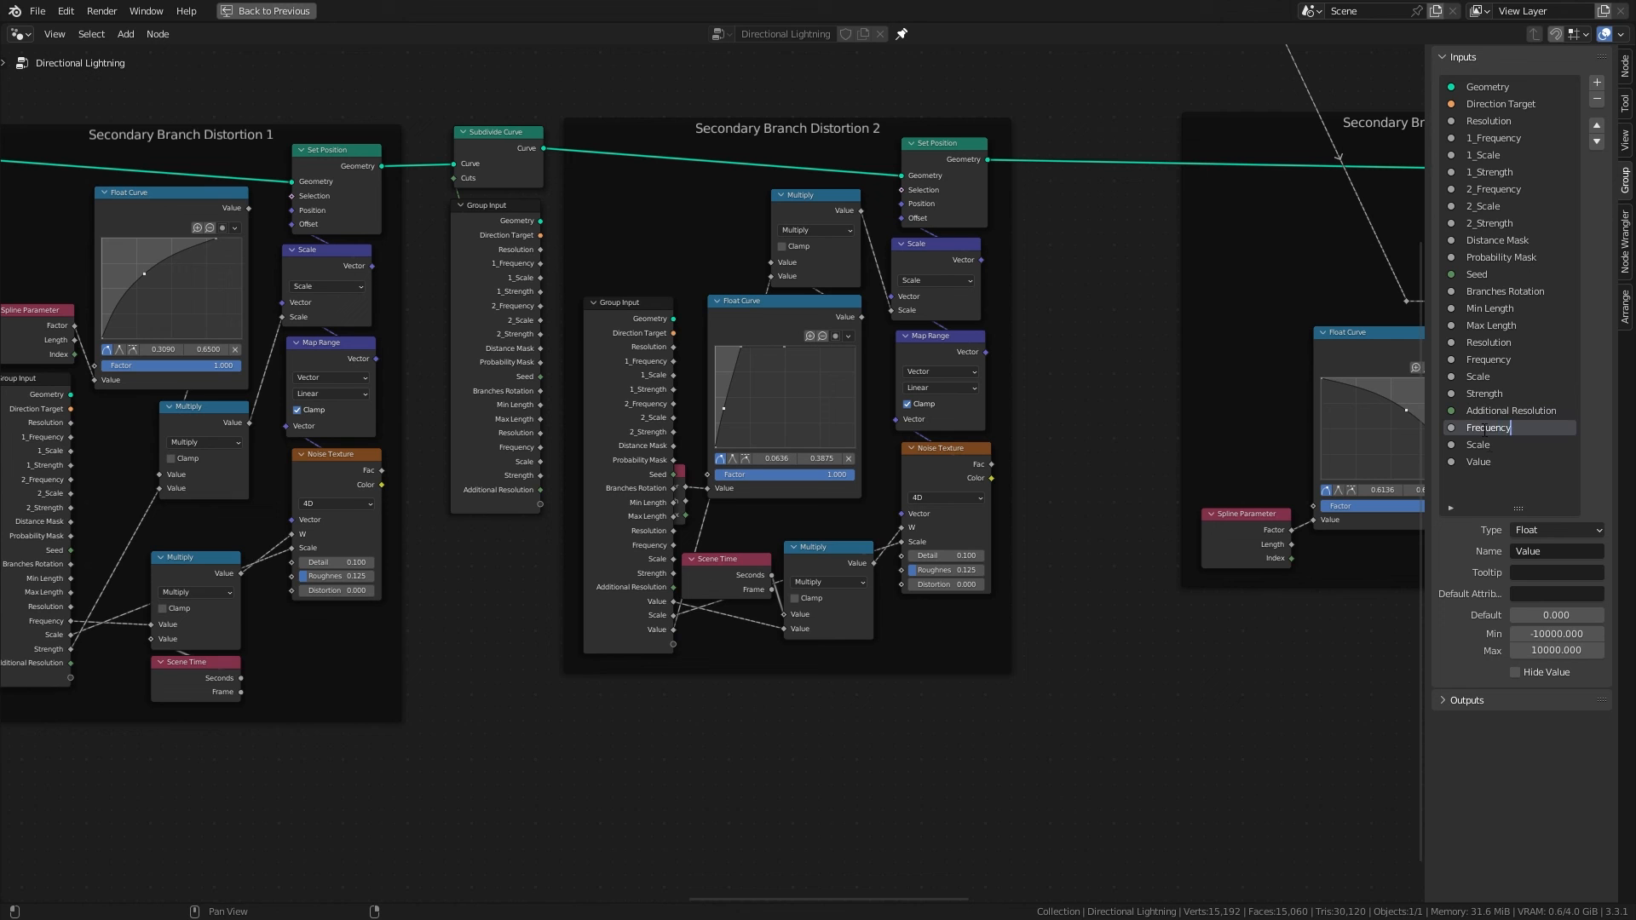
double_click(1481, 463)
text(Strength)
Step: Prefix the secondary branch Frequency, Scale and Strength inputs with 1_ for the first distortion and 2_ for the second
double_click(1472, 360)
text(1_)
double_click(1468, 375)
text(1_)
double_click(1469, 393)
text(1_)
double_click(1468, 427)
text(2_)
double_click(1468, 445)
text(2_)
double_click(1469, 462)
text(2_)
Step: Add a Group Input to the Smoothness frame's Method_2 and expose the Fillet Curve Radius as Smoothness
key(shift+a)
click(681, 520)
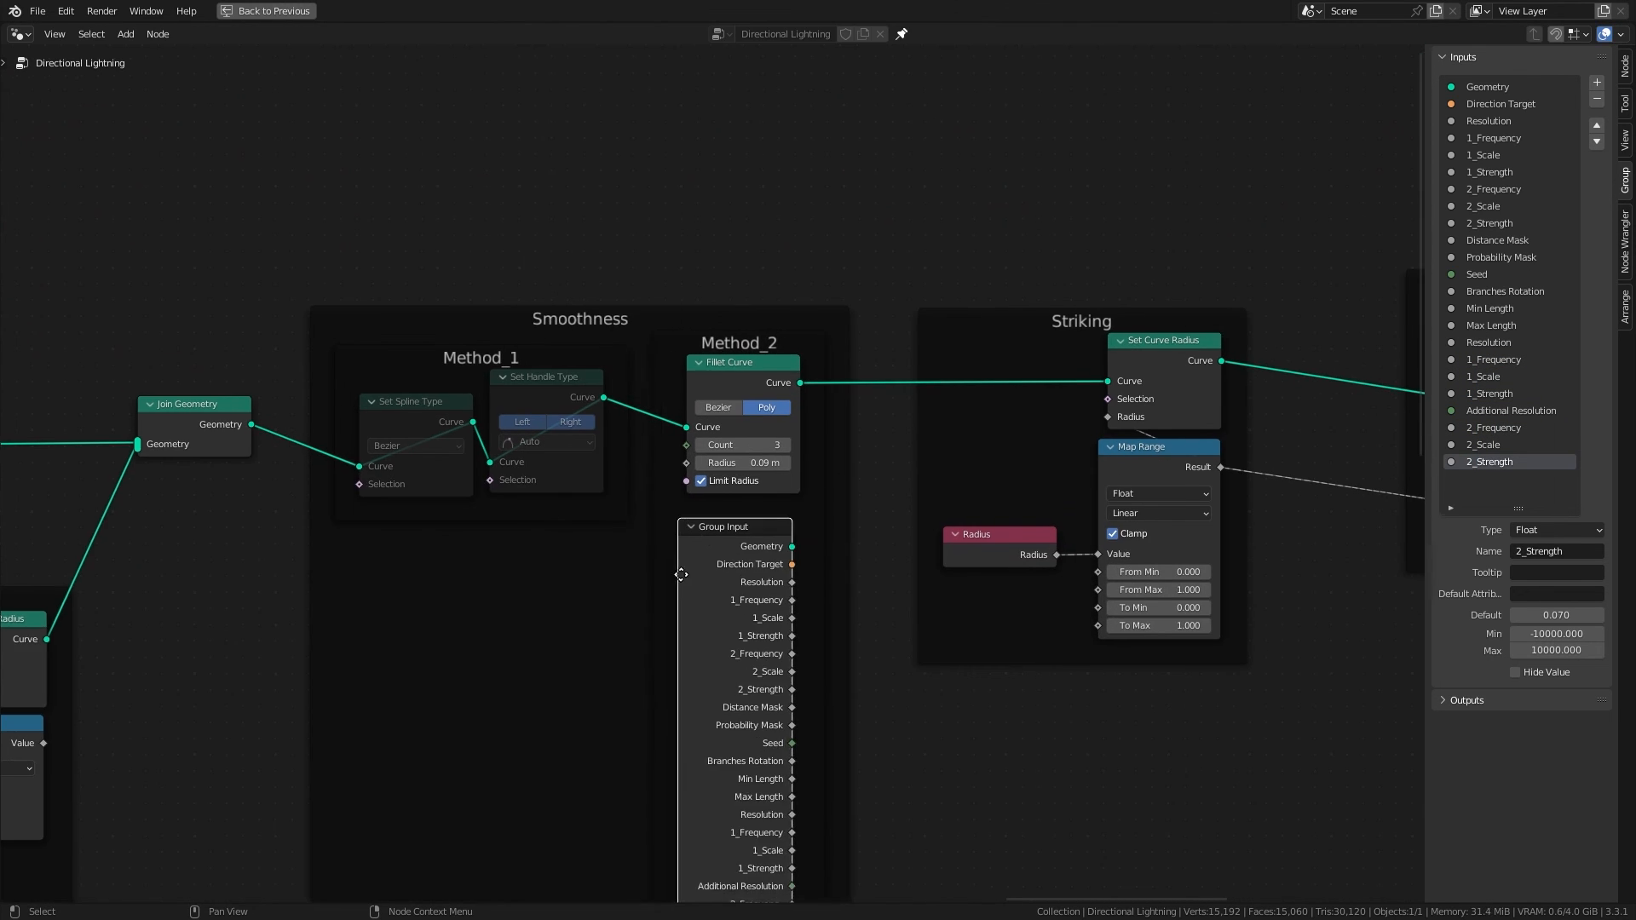
middle_drag(682, 569, 645, 376)
drag(760, 769, 650, 271)
double_click(1482, 479)
text(Smoothness)
Step: Add a Group Input below the color Store Named Attribute in the Material Parameter frame and try to link its Value
middle_drag(1407, 465, 1026, 529)
click(749, 395)
drag(747, 360, 559, 389)
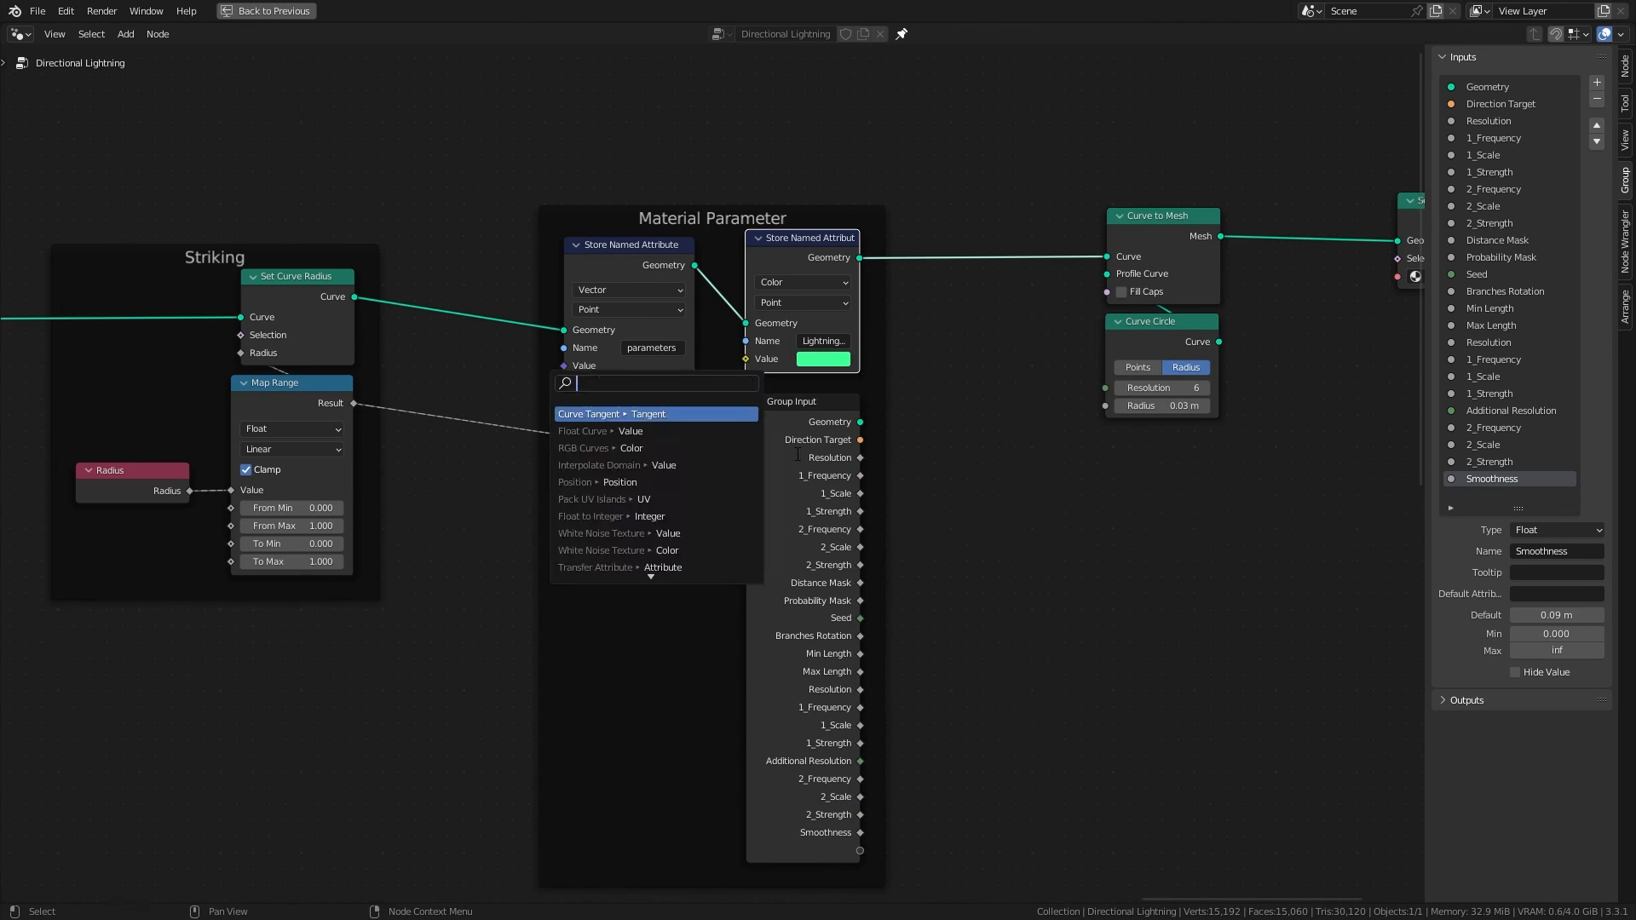
Step: Place a Group Input below Curve Circle and expose its Resolution and Radius as Mesh Resolution and Mesh Radius
click(1109, 426)
middle_drag(1109, 389, 936, 303)
drag(934, 303, 1040, 760)
drag(933, 320, 1040, 776)
click(1492, 496)
double_click(1492, 497)
text(Mesh)
double_click(1481, 480)
text(Mesh)
Step: Duplicate the Group Input below Set Material and expose the Material socket
click(993, 427)
key(shift+d)
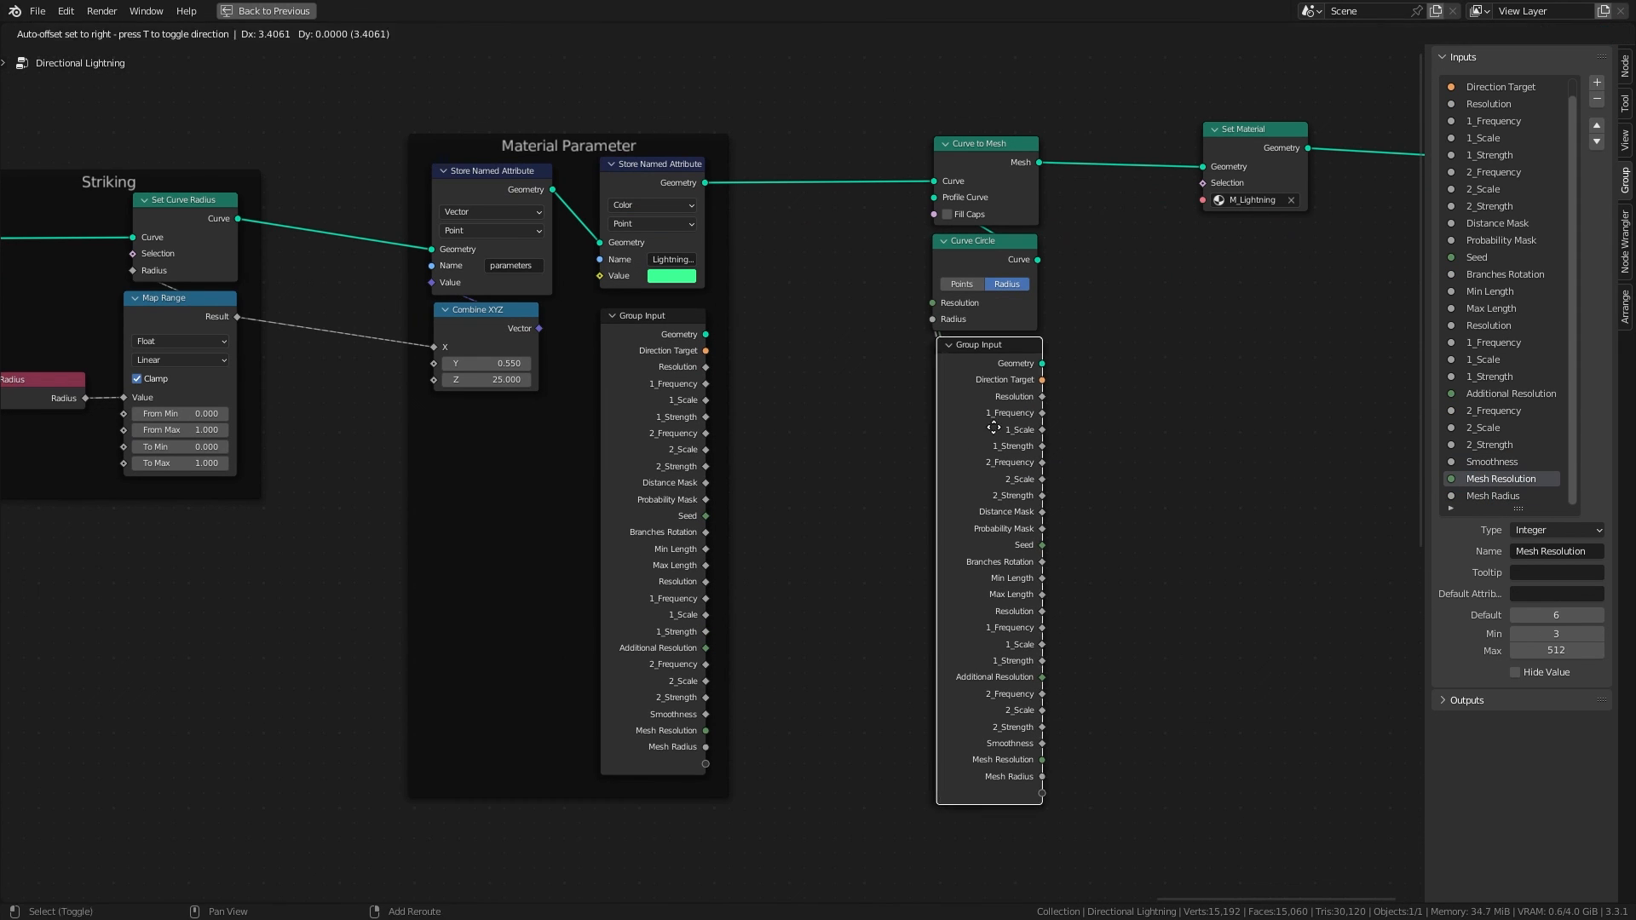
click(1255, 314)
drag(1203, 201, 1302, 681)
Step: Expose the color Store Named Attribute's Value as a group input named Lightning Color
click(665, 517)
drag(664, 518, 667, 513)
drag(600, 276, 707, 776)
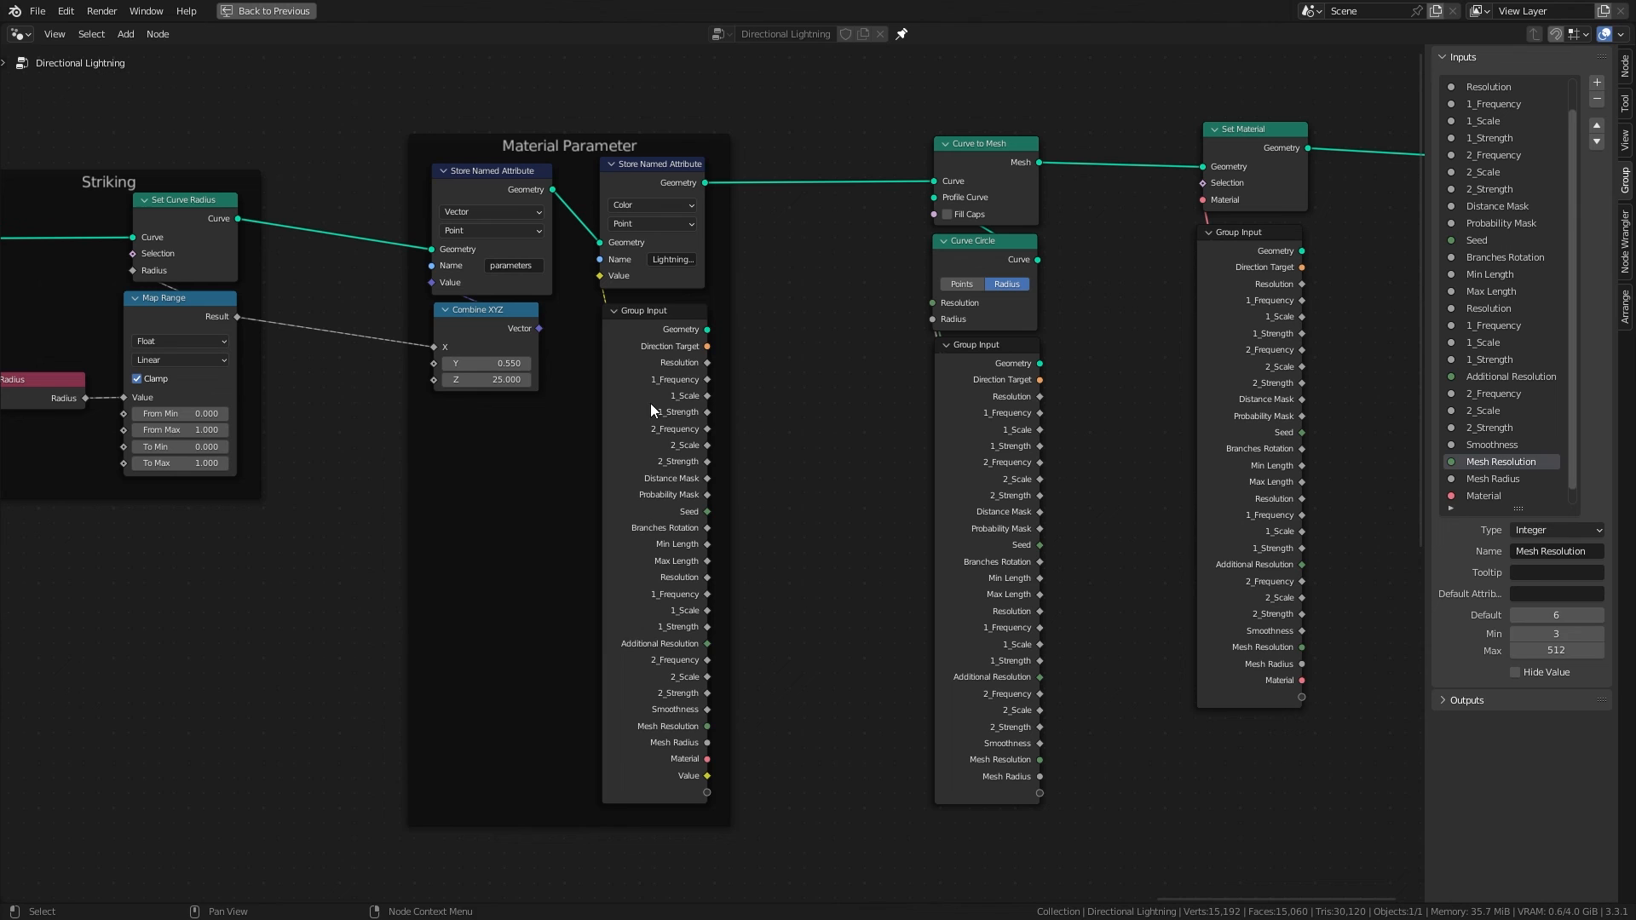
double_click(1481, 496)
text(Lightning Color)
Step: Duplicate the Group Input beside Combine XYZ, make room for it, and expose the Y value as Color Hue
key(shift+d)
click(494, 589)
drag(479, 310, 511, 308)
drag(487, 597, 389, 562)
drag(466, 362, 438, 844)
double_click(1485, 496)
text(Color Hue)
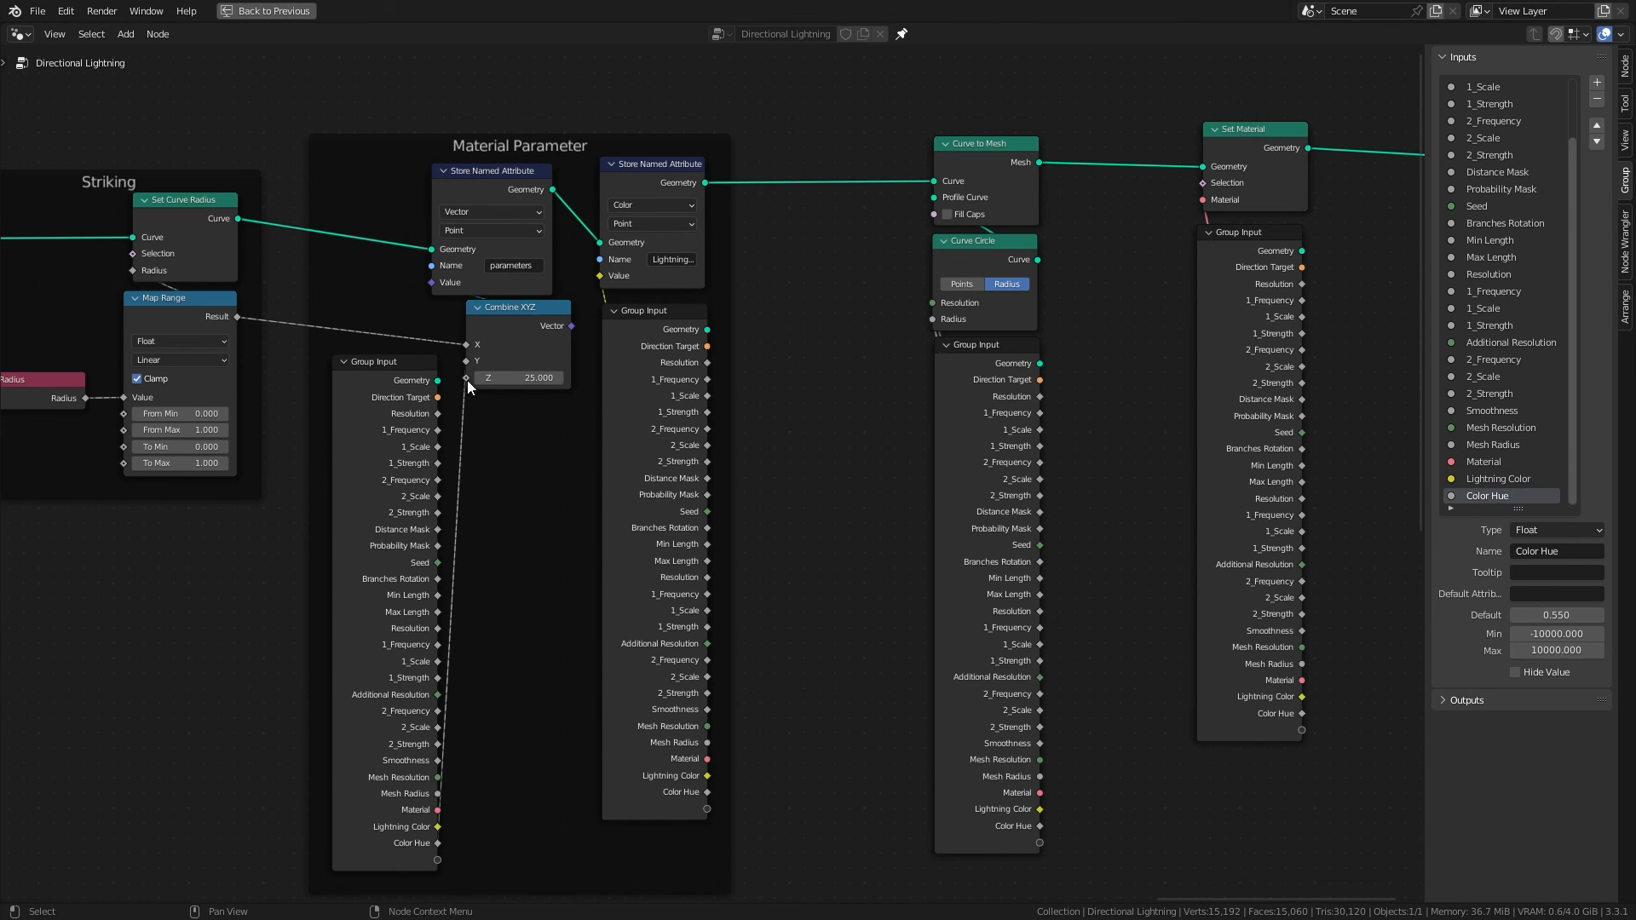
Step: Expose the Combine XYZ Z value as Lightning Strength, save the file and nudge the Combine XYZ node into place
drag(466, 378, 437, 860)
double_click(1480, 498)
text(Lightning Strength)
key(Return)
key(ctrl+s)
drag(493, 331, 484, 331)
Step: Duplicate the Group Input into the Striking frame, add a Mix node and expose its Fac as a group input
middle_drag(341, 477, 1059, 464)
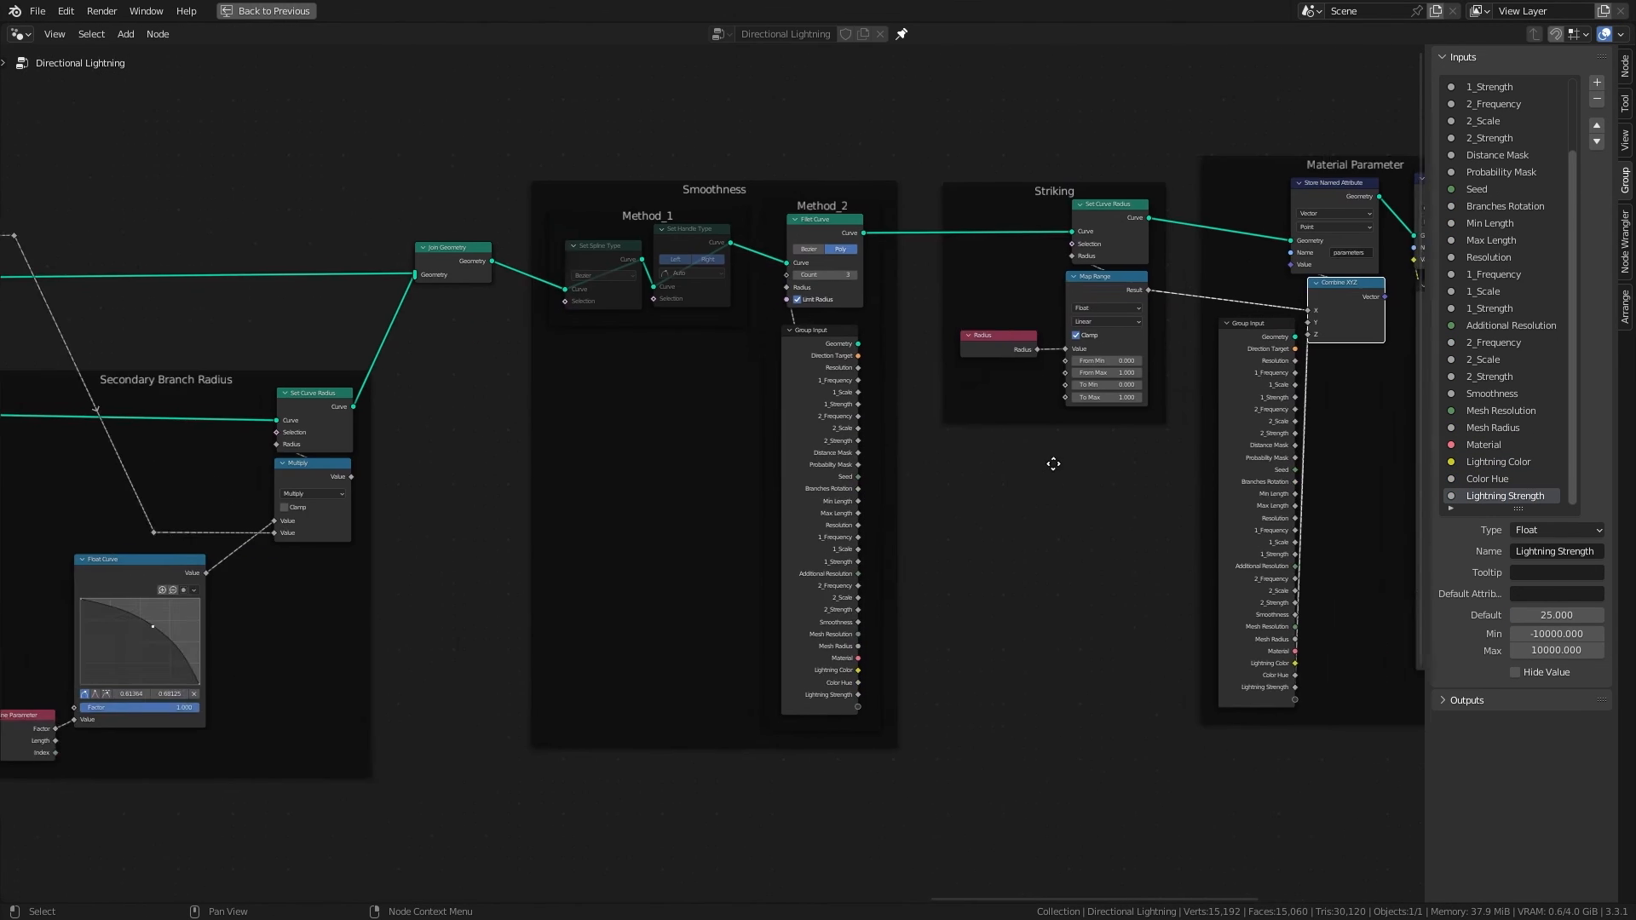
key(shift+d)
key(ctrl+space)
key(shift+a)
mouse_move(503, 139)
click(591, 174)
click(521, 462)
drag(522, 462, 533, 443)
middle_drag(468, 504, 464, 457)
drag(473, 418, 434, 693)
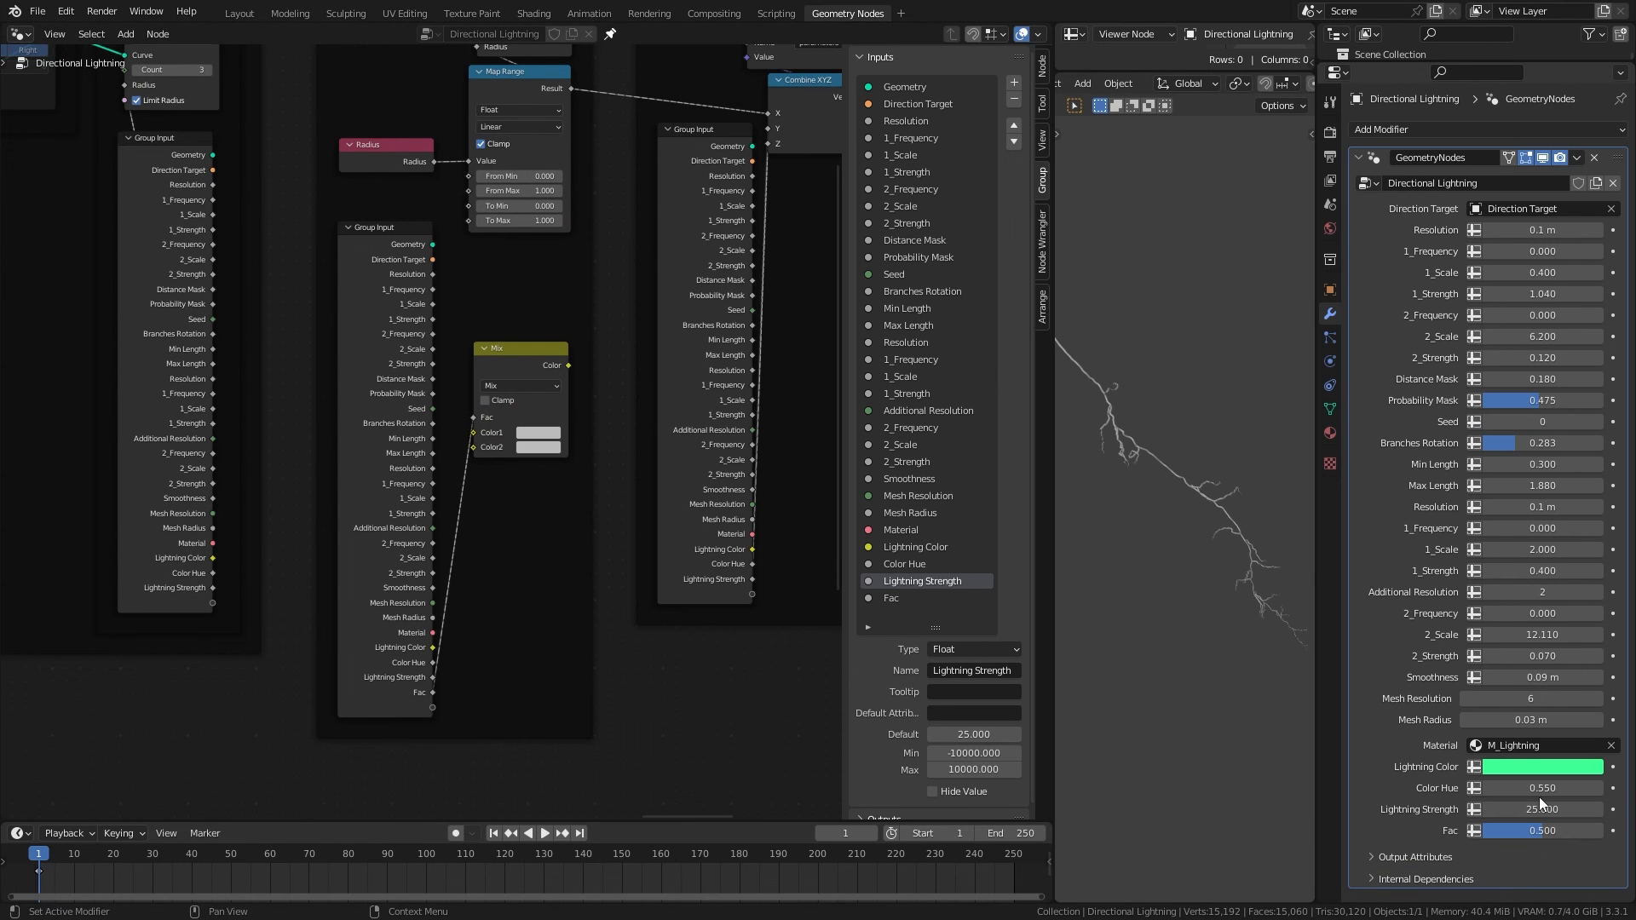
Step: Delete the Mix node and rename the exposed Fac input as Striking
click(504, 447)
key(x)
click(401, 644)
scroll(999, 645, down, 1)
click(986, 642)
click(985, 642)
click(983, 663)
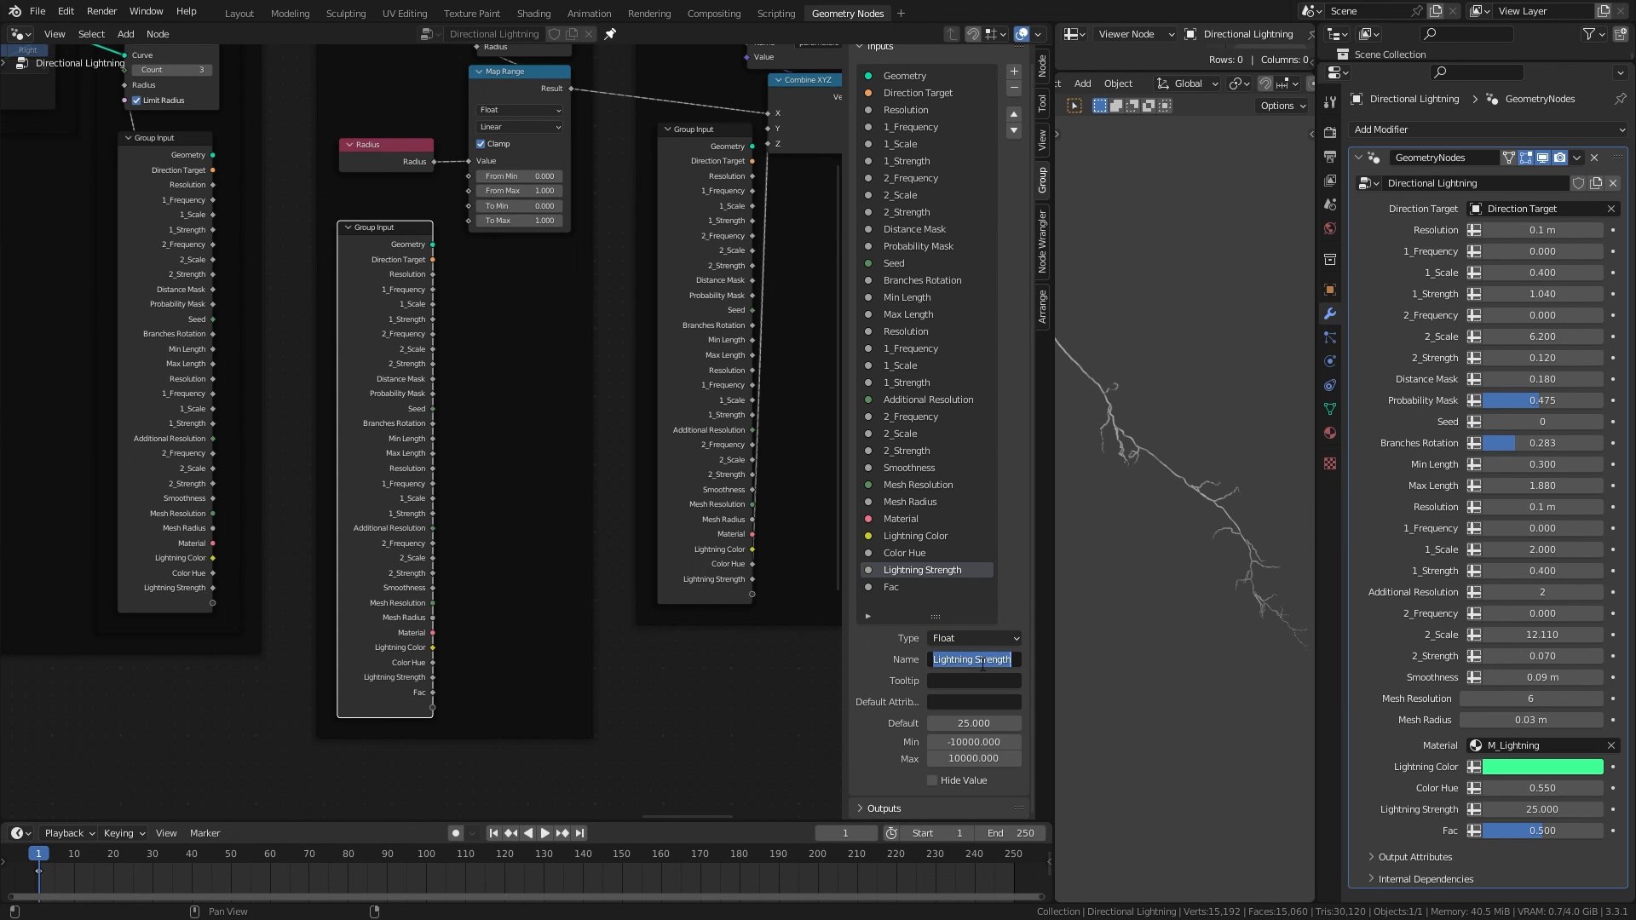
click(899, 587)
key(Return)
Step: Set both the default of the Striking input and its value on the modifier to 1
drag(973, 725, 1023, 724)
drag(1539, 831, 1606, 831)
scroll(515, 490, up, 2)
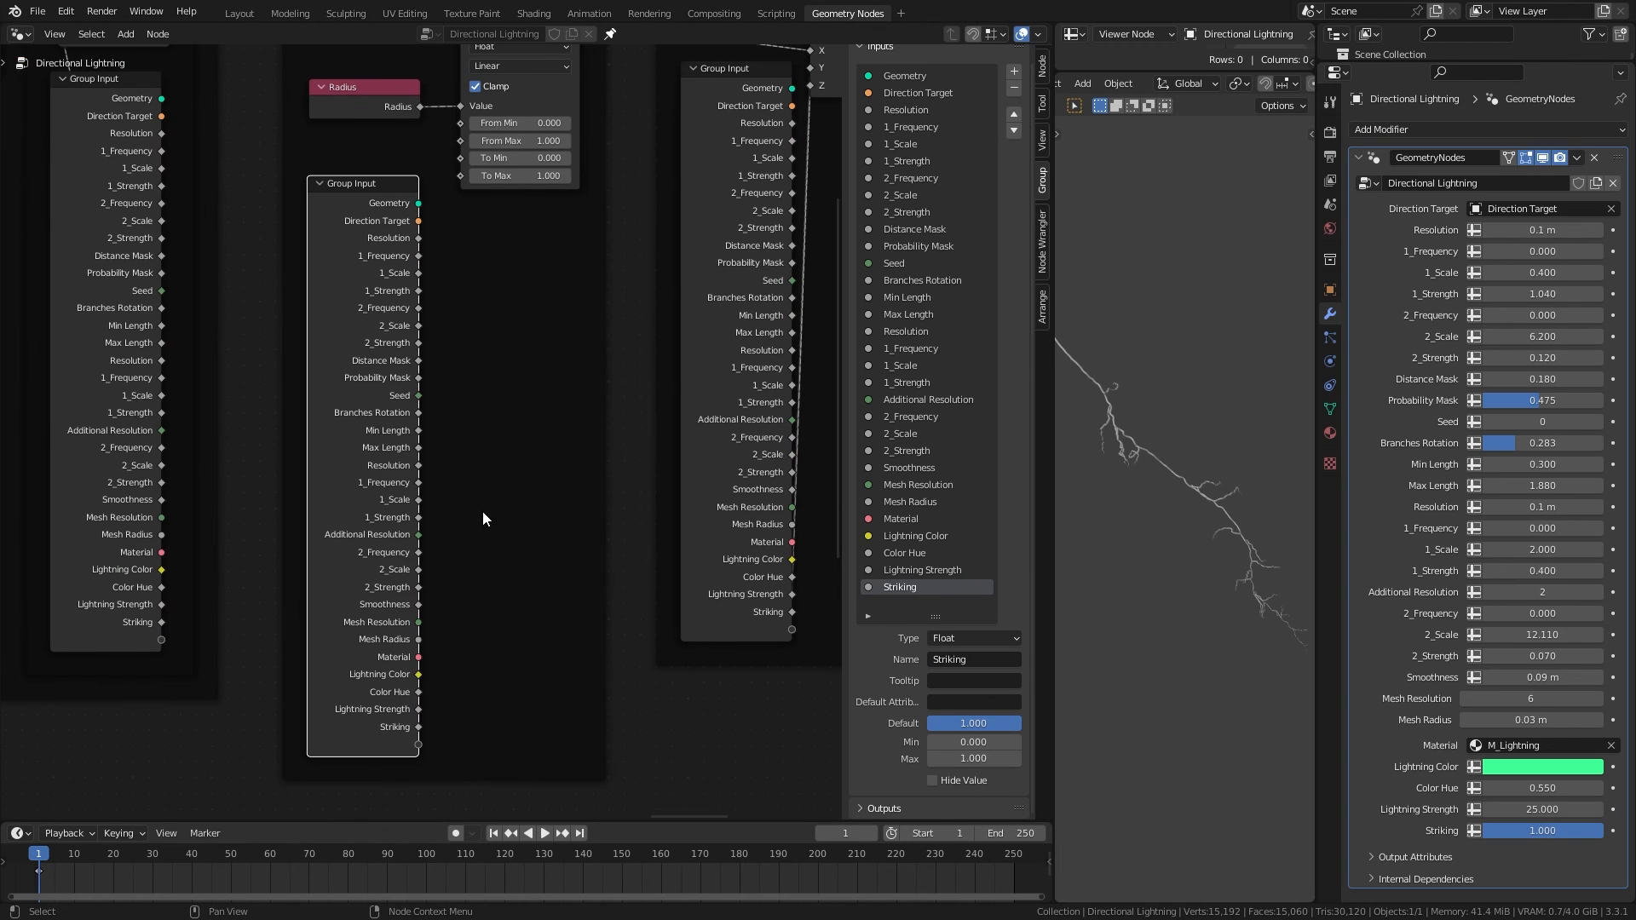
Step: Add a Subtract math node computing 1 minus Striking and connect its result to the Striking frame's Map Range From Min
key(q)
key(Return)
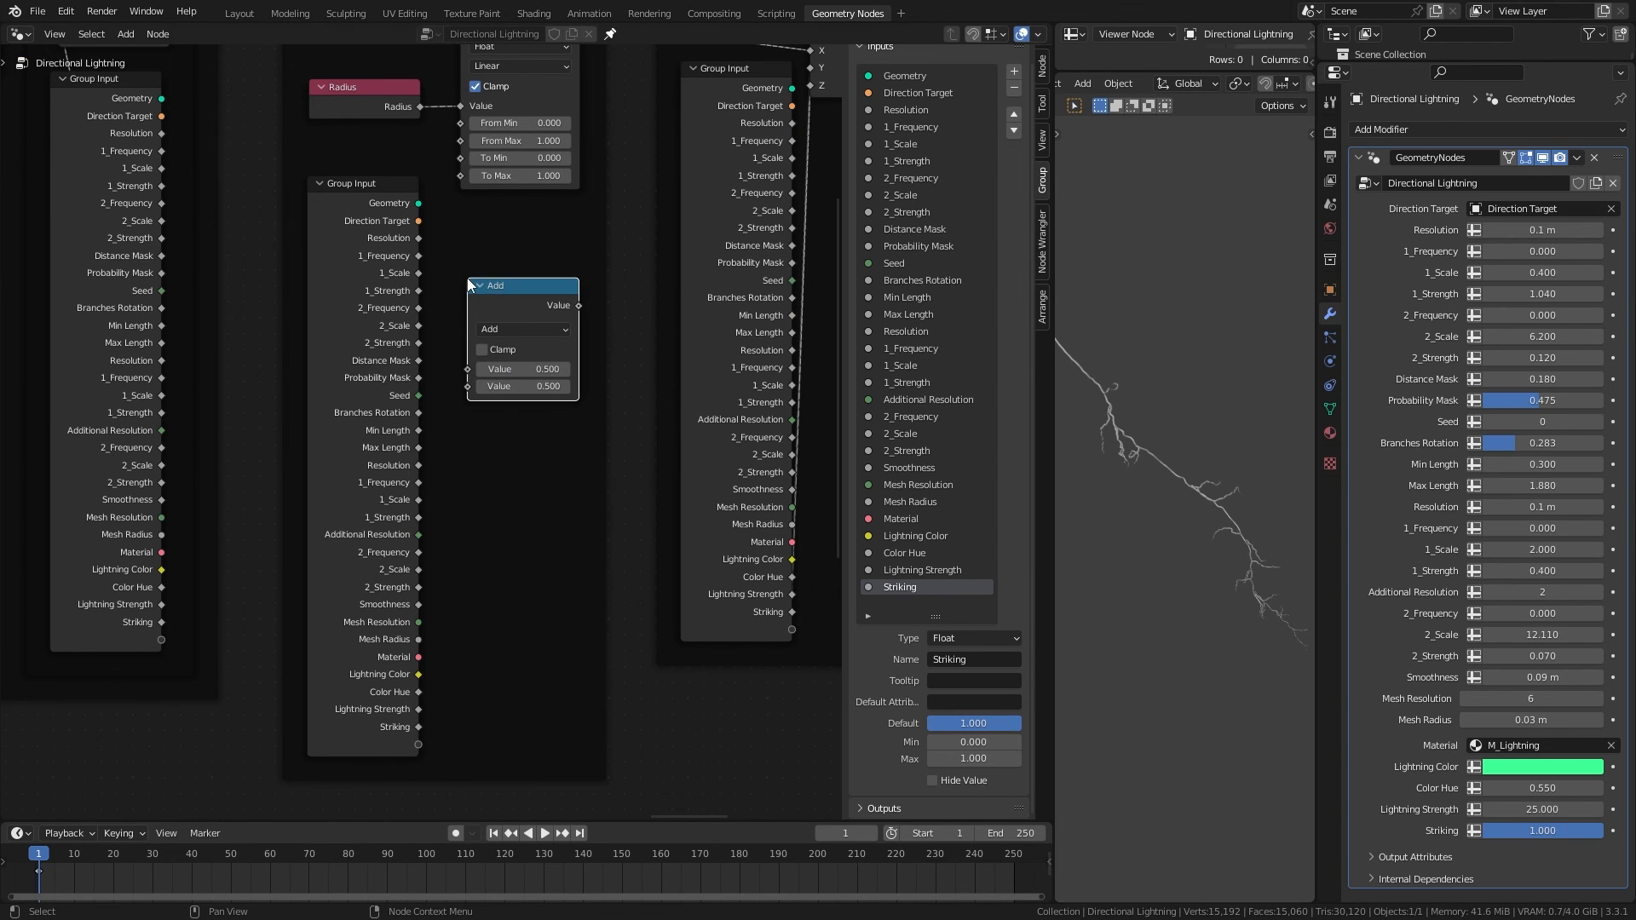
drag(418, 730, 476, 381)
click(523, 330)
click(518, 383)
click(522, 370)
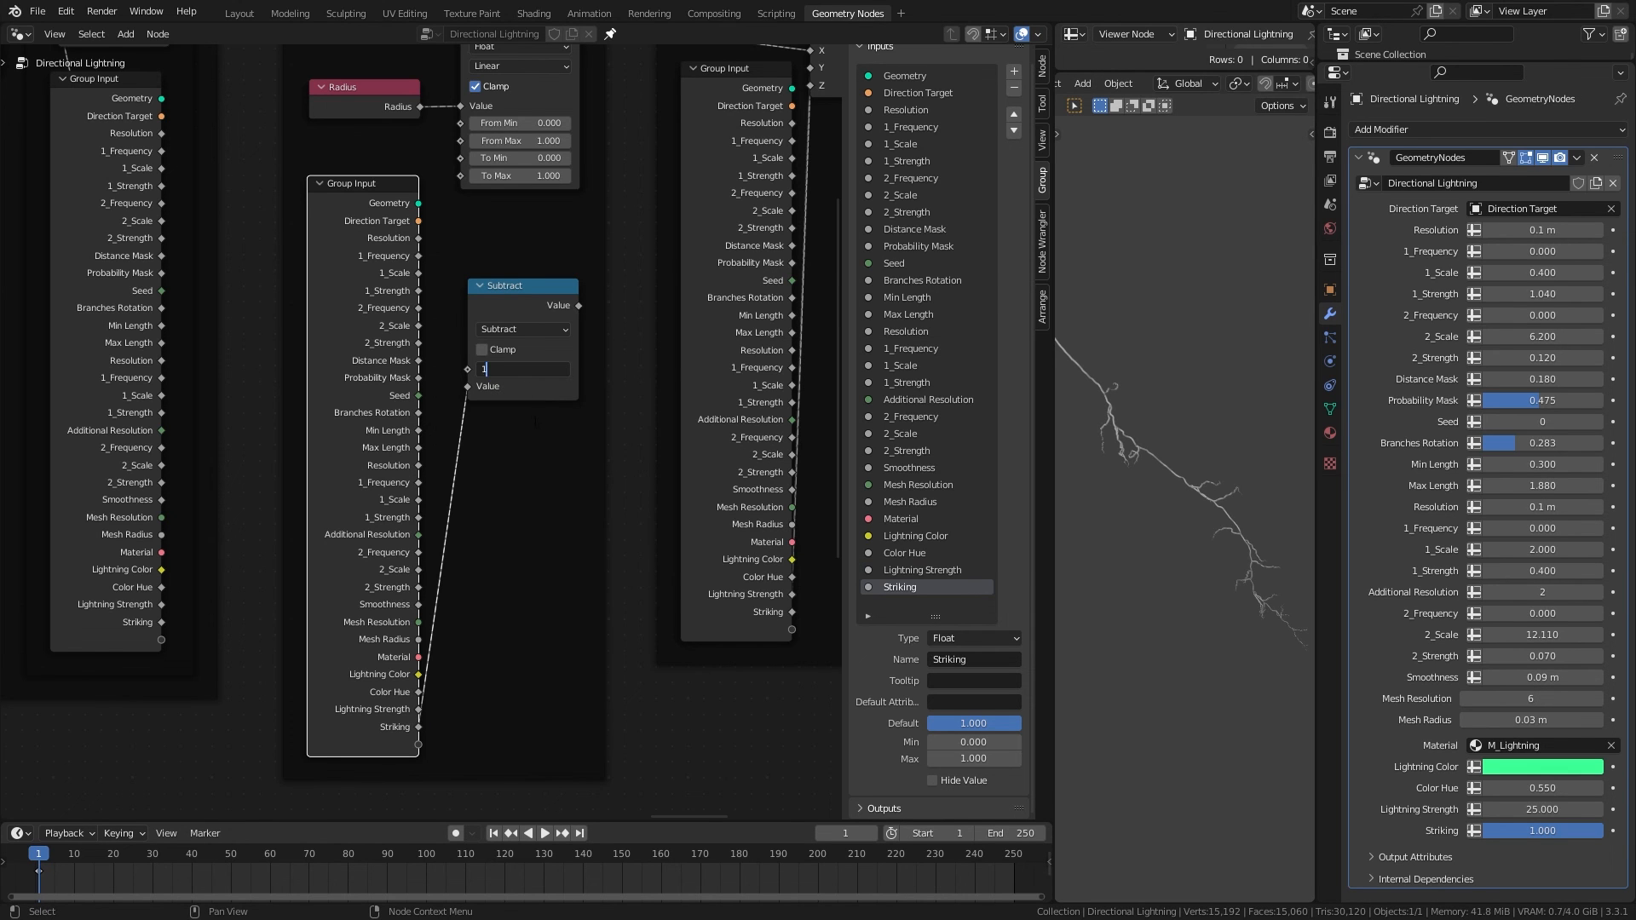
text(1)
key(Return)
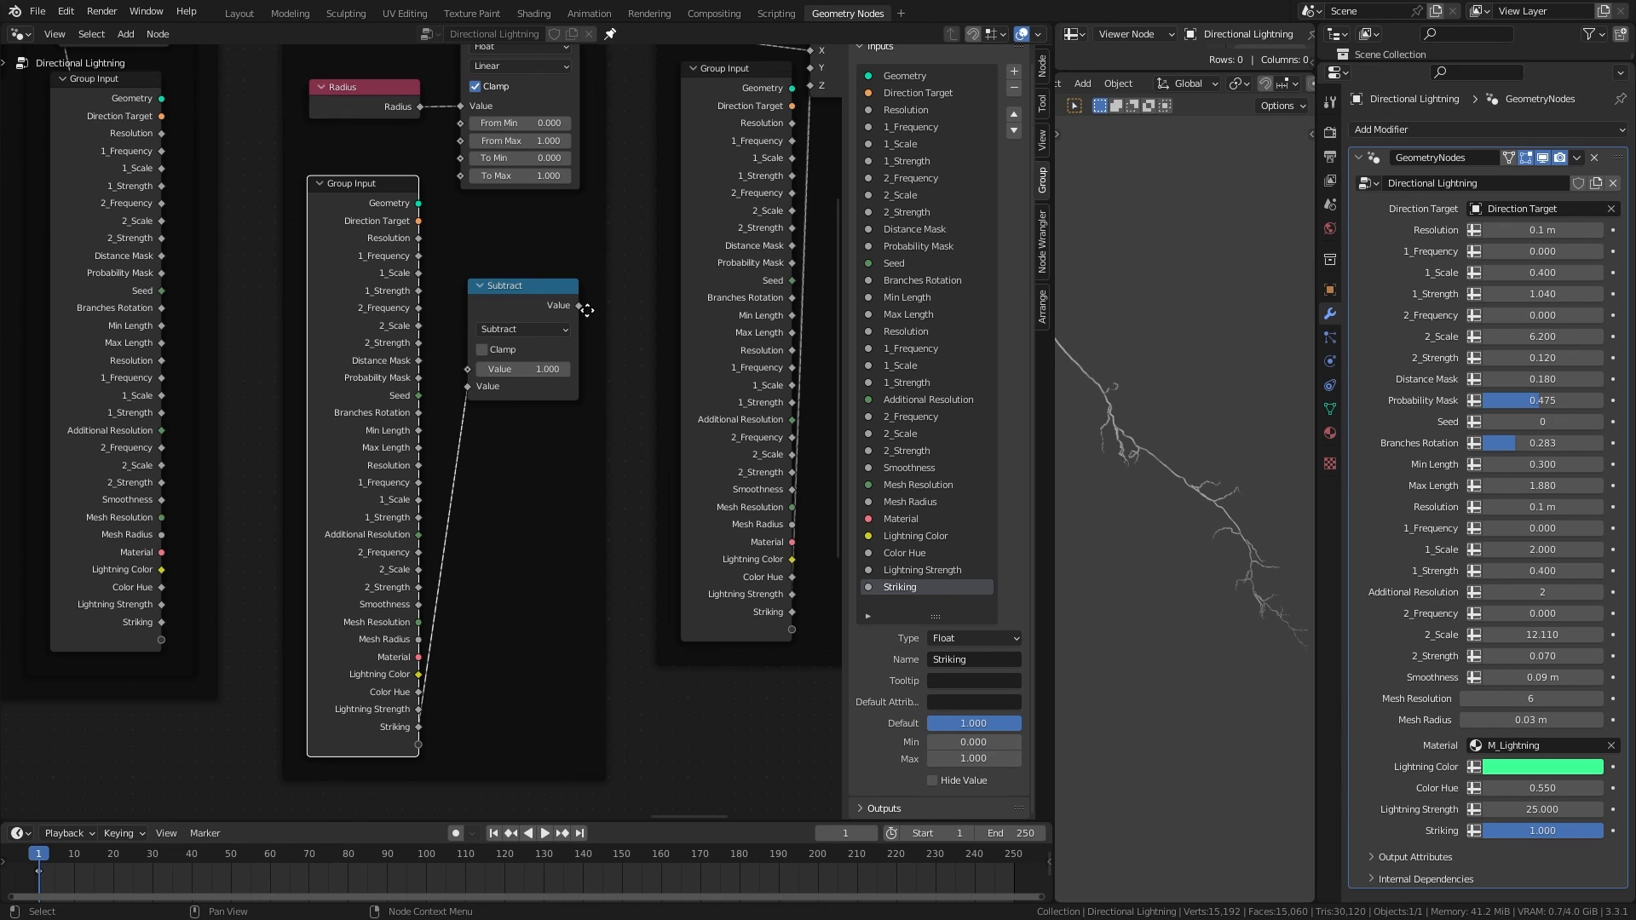
drag(580, 306, 462, 119)
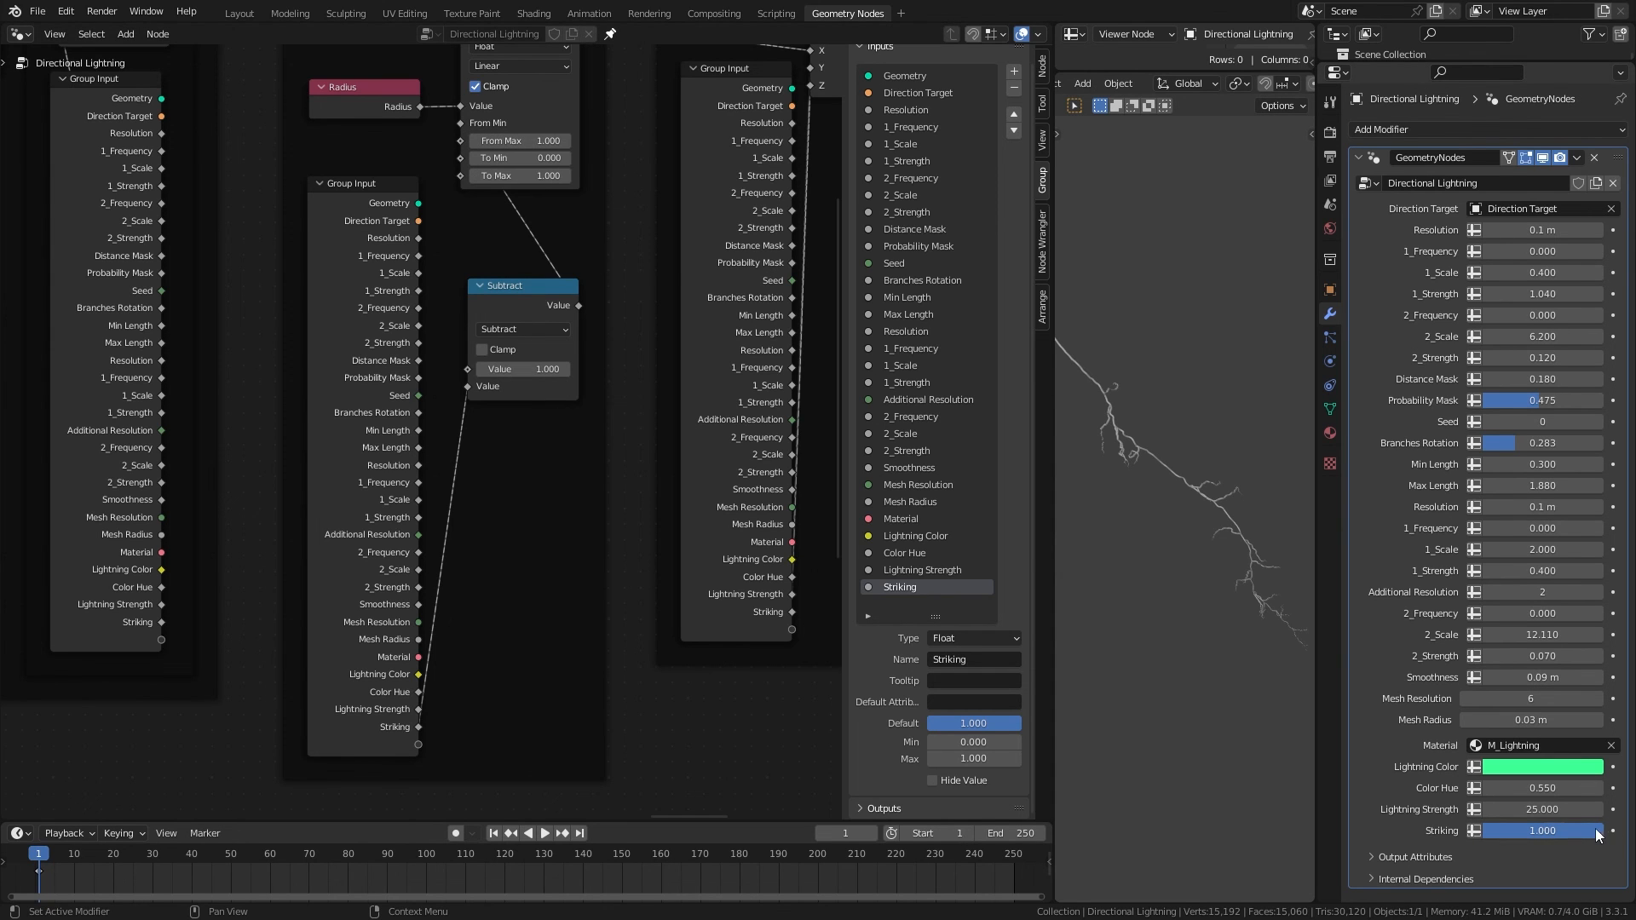
Step: Test the modifier's Striking value by sweeping it down and back to 1 with the viewport enlarged
drag(1587, 831, 1481, 831)
drag(1054, 509, 732, 509)
drag(1487, 831, 1603, 831)
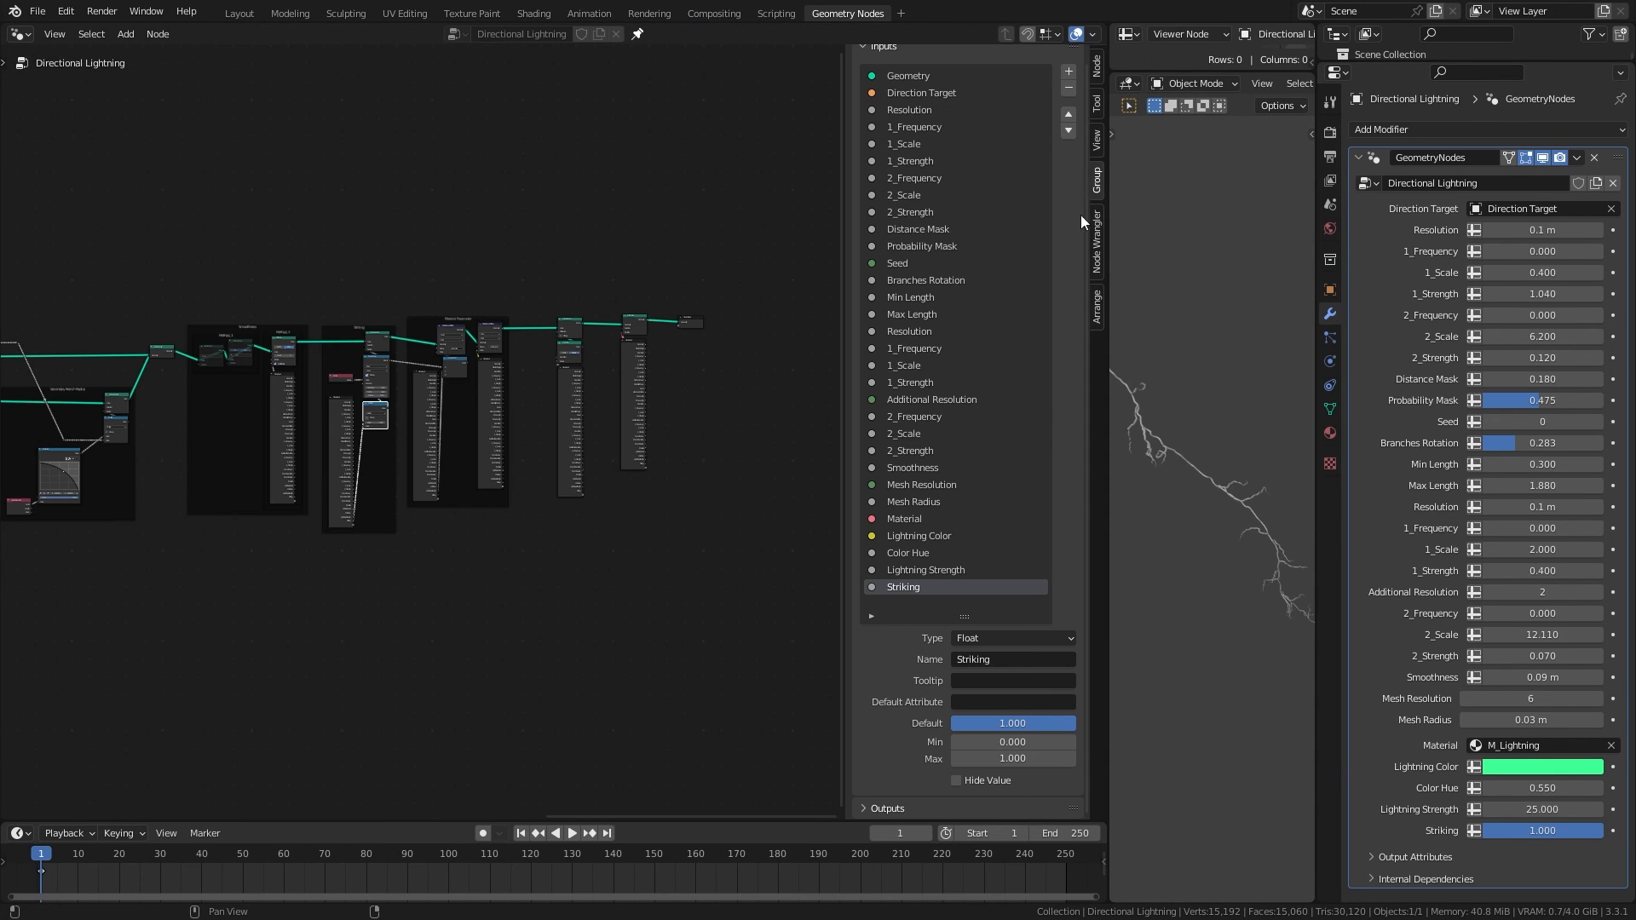
Step: Move the Striking input up the group inputs list to directly below Direction Target
click(1068, 113)
click(1068, 114)
click(1068, 113)
click(1068, 114)
click(1068, 114)
click(1068, 113)
click(1067, 113)
click(1068, 113)
click(1068, 113)
click(1068, 113)
click(1068, 113)
click(1068, 113)
click(1068, 113)
click(1067, 114)
click(1068, 113)
click(1067, 114)
click(1068, 113)
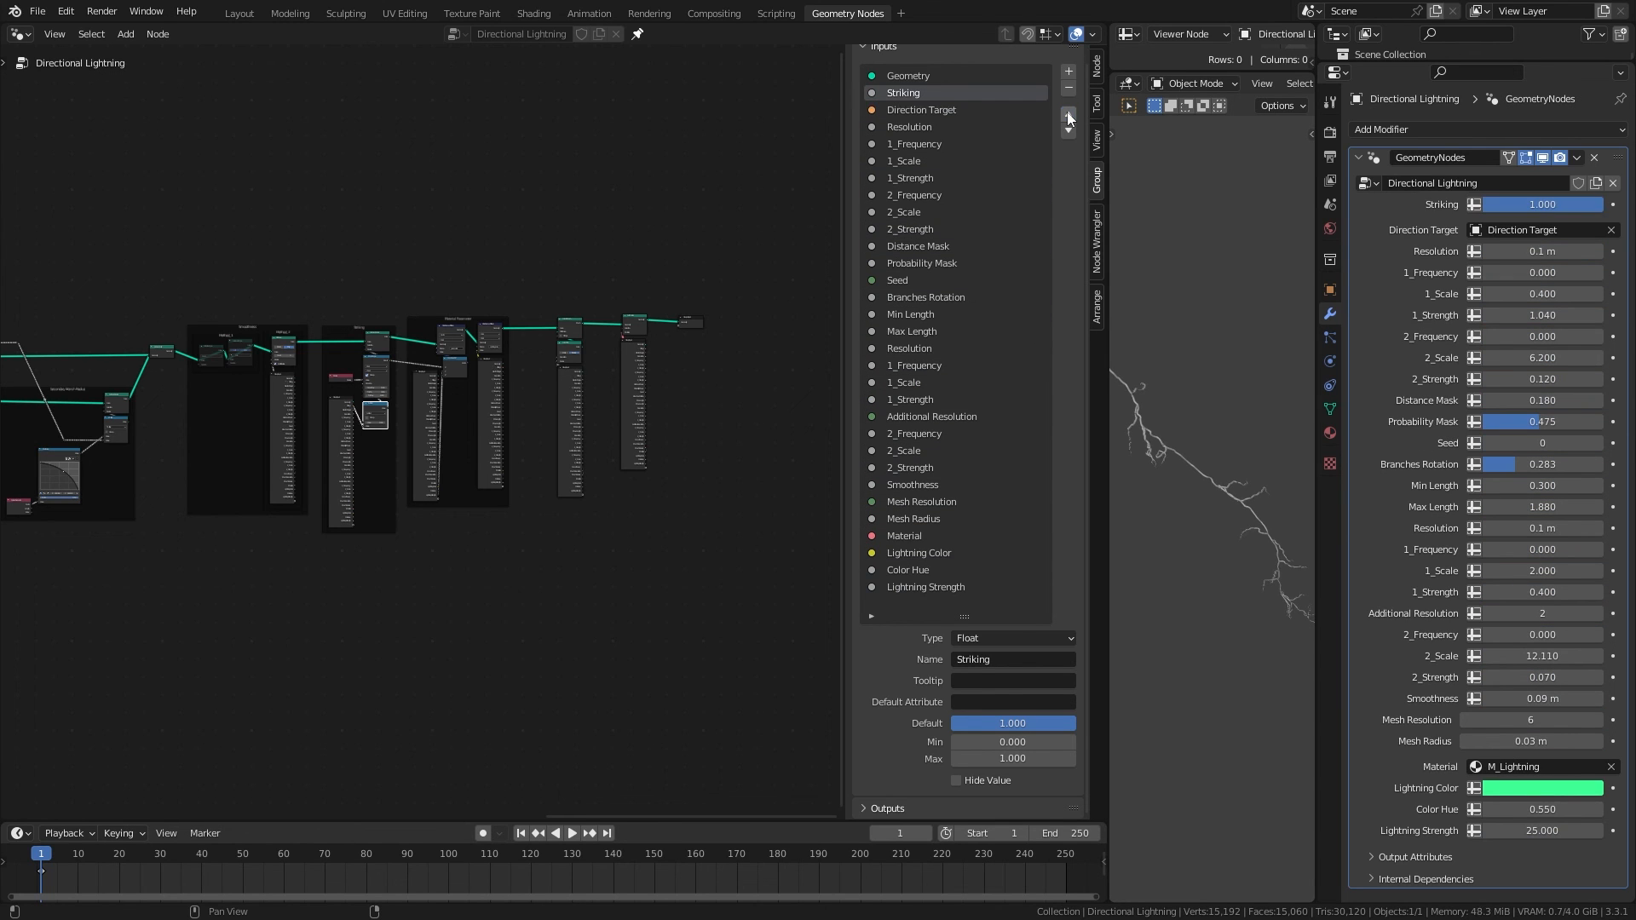
click(1069, 131)
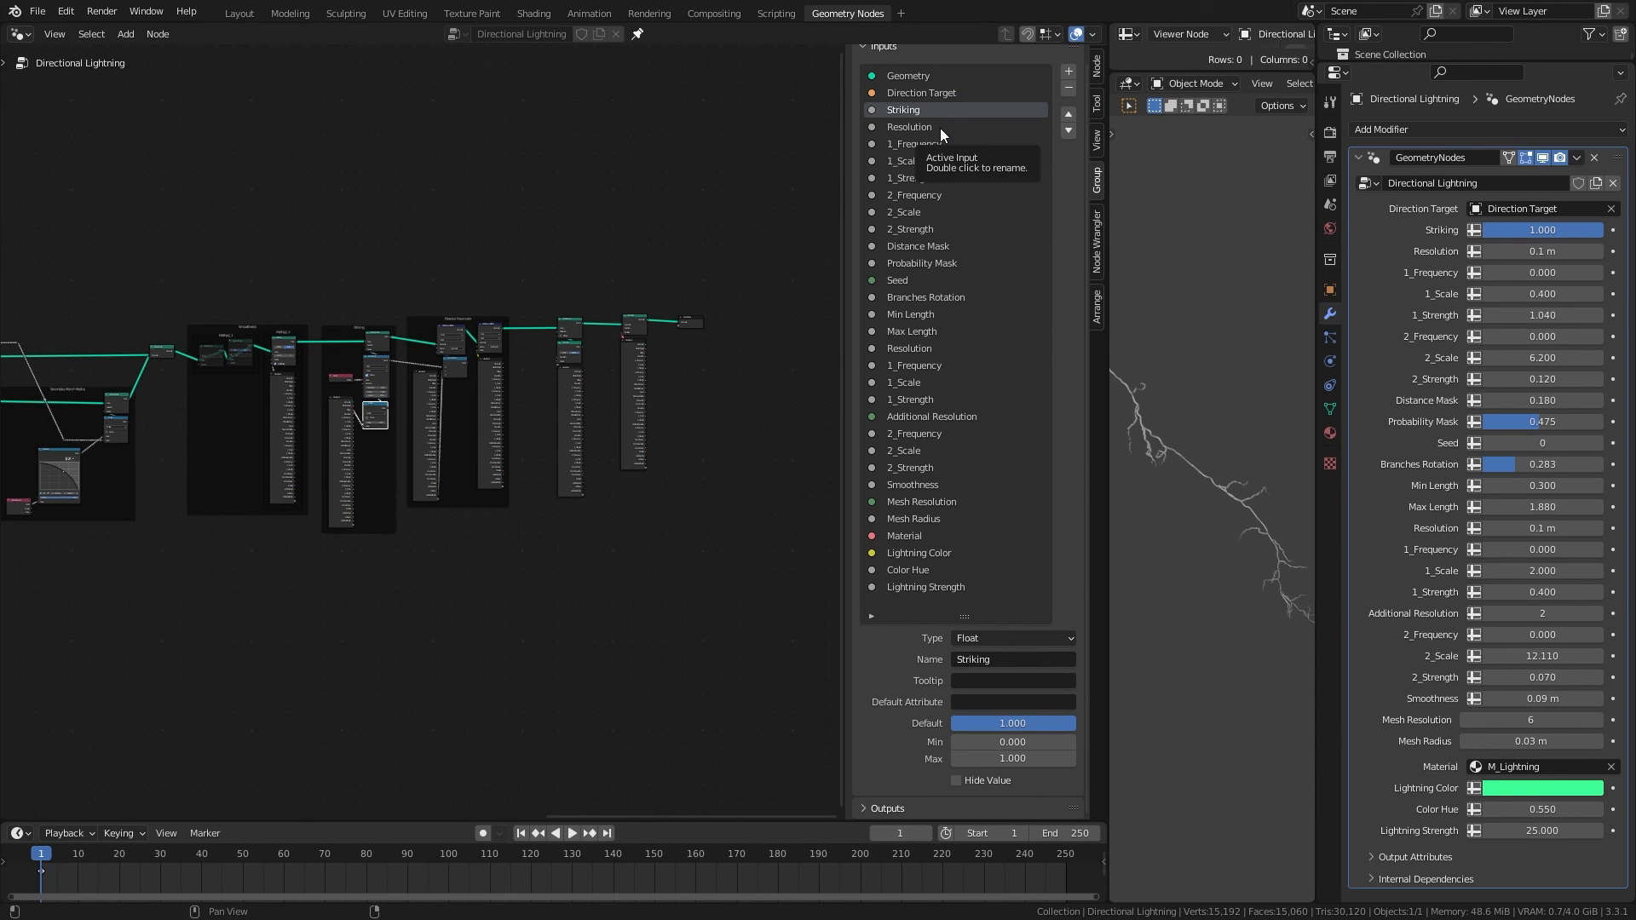
Step: Examine the order and value limits of the group inputs, from the main branch Resolution to 2_Strength and Smoothness
click(964, 484)
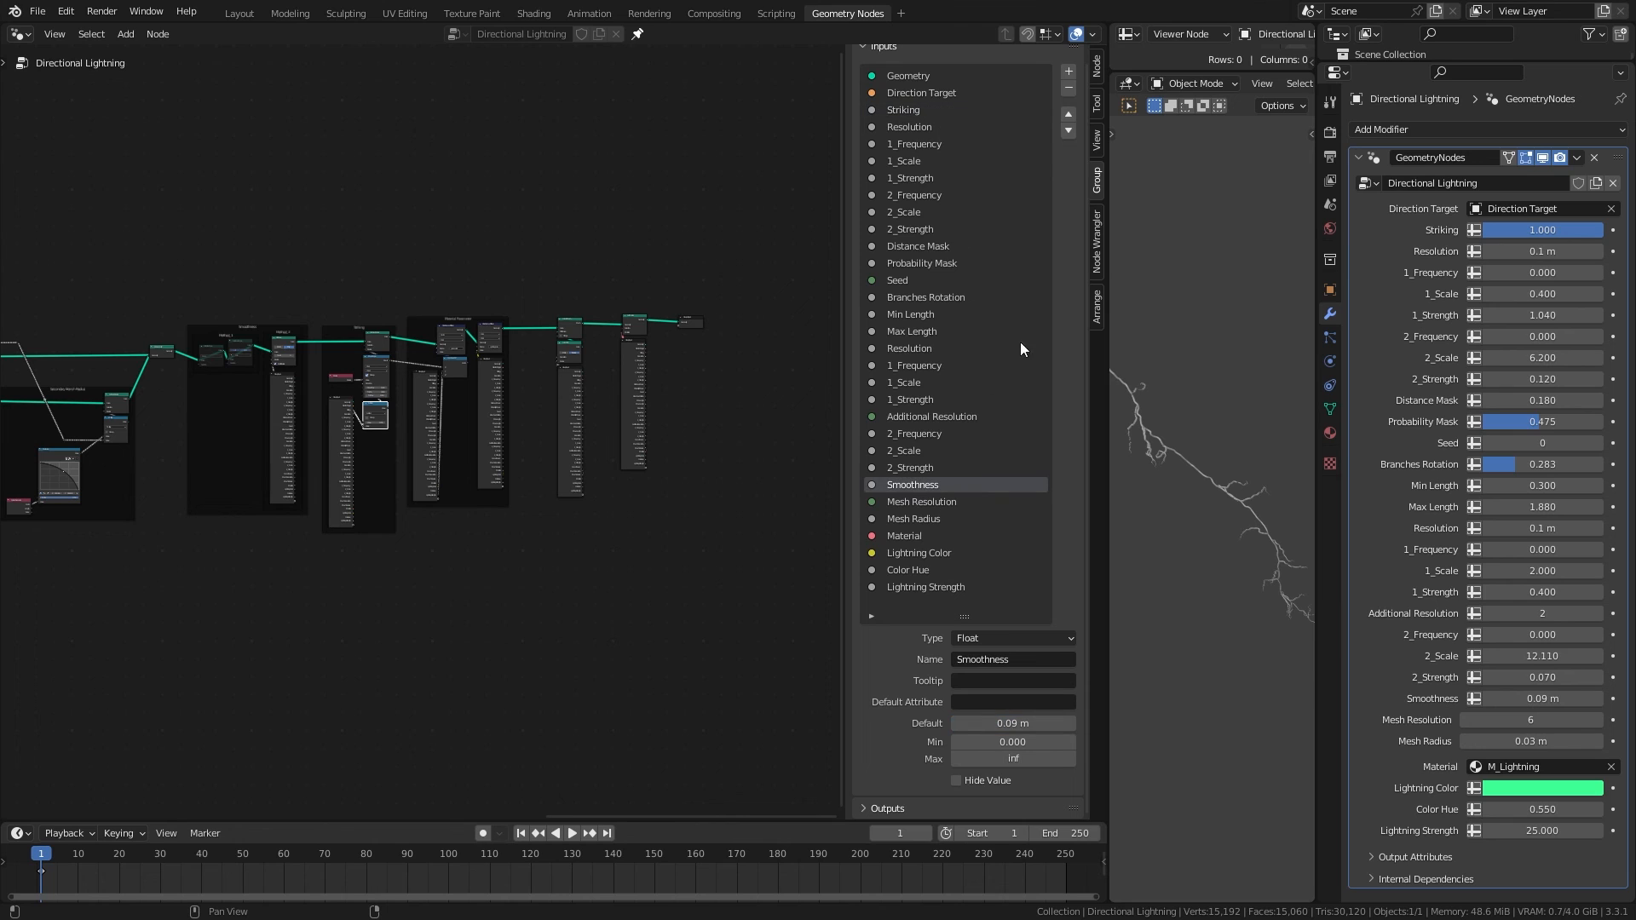
click(926, 128)
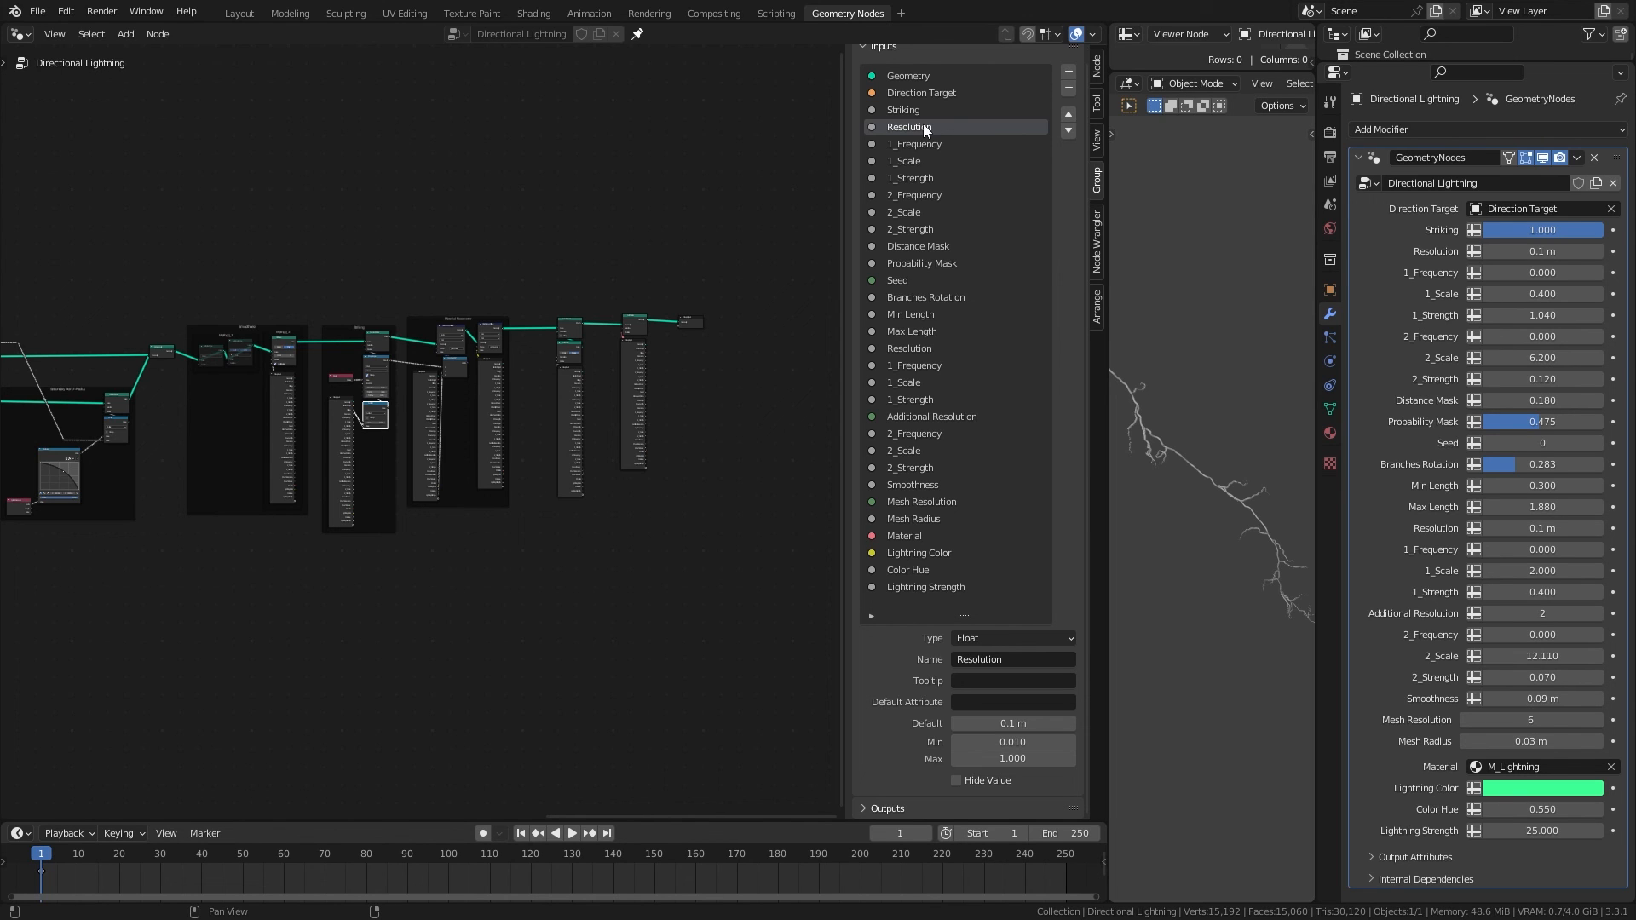
click(928, 141)
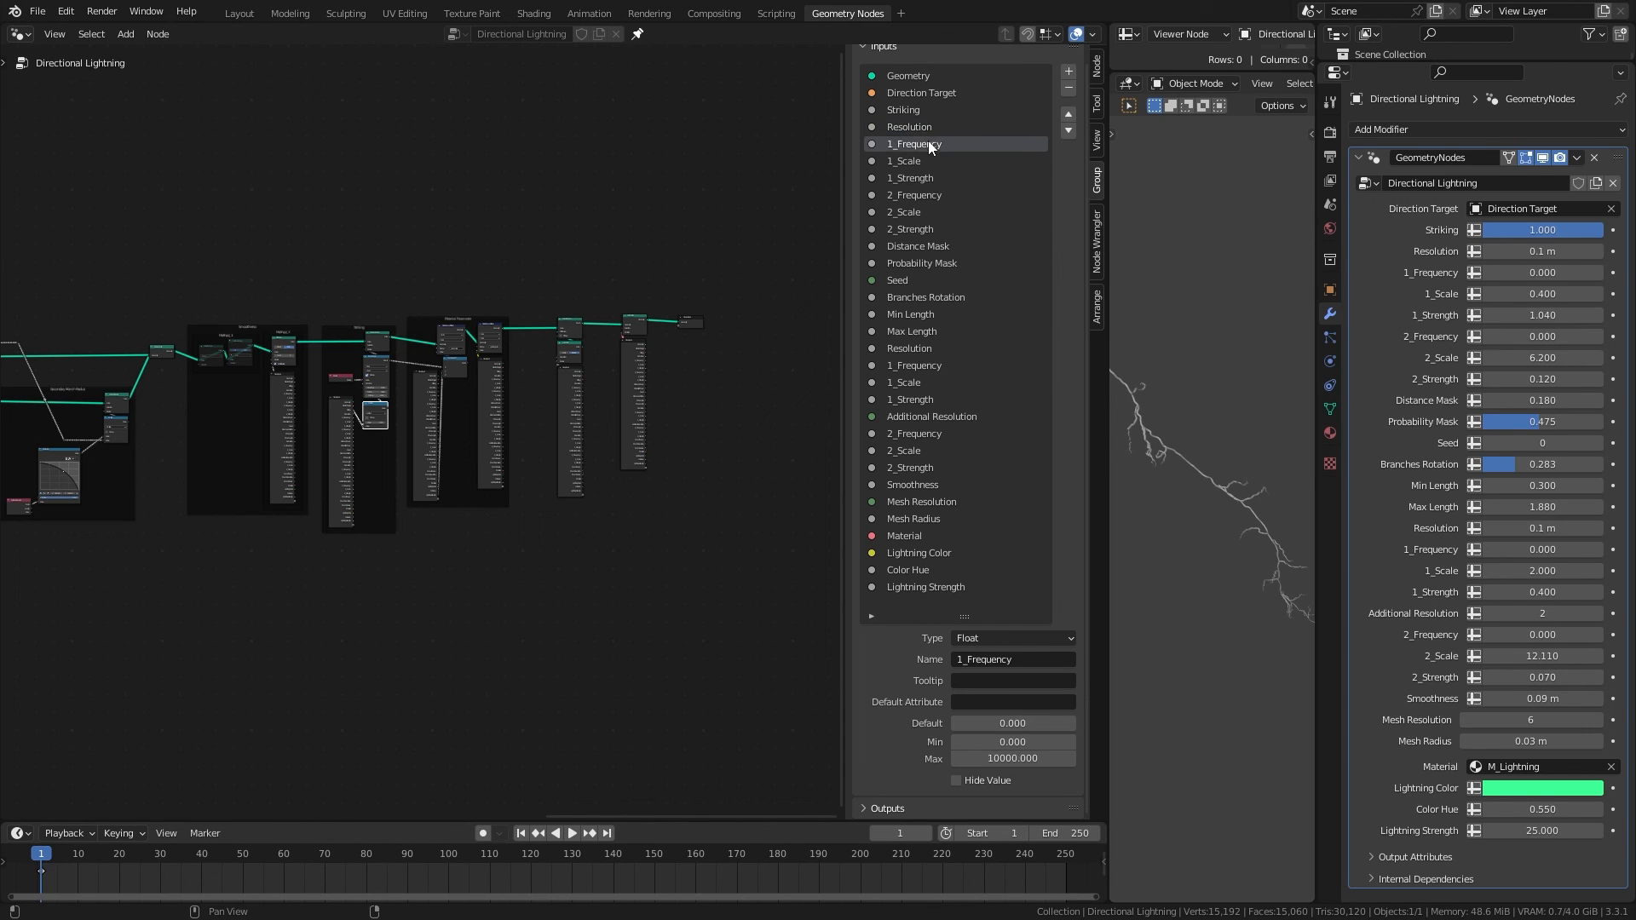
click(921, 165)
click(919, 176)
click(919, 191)
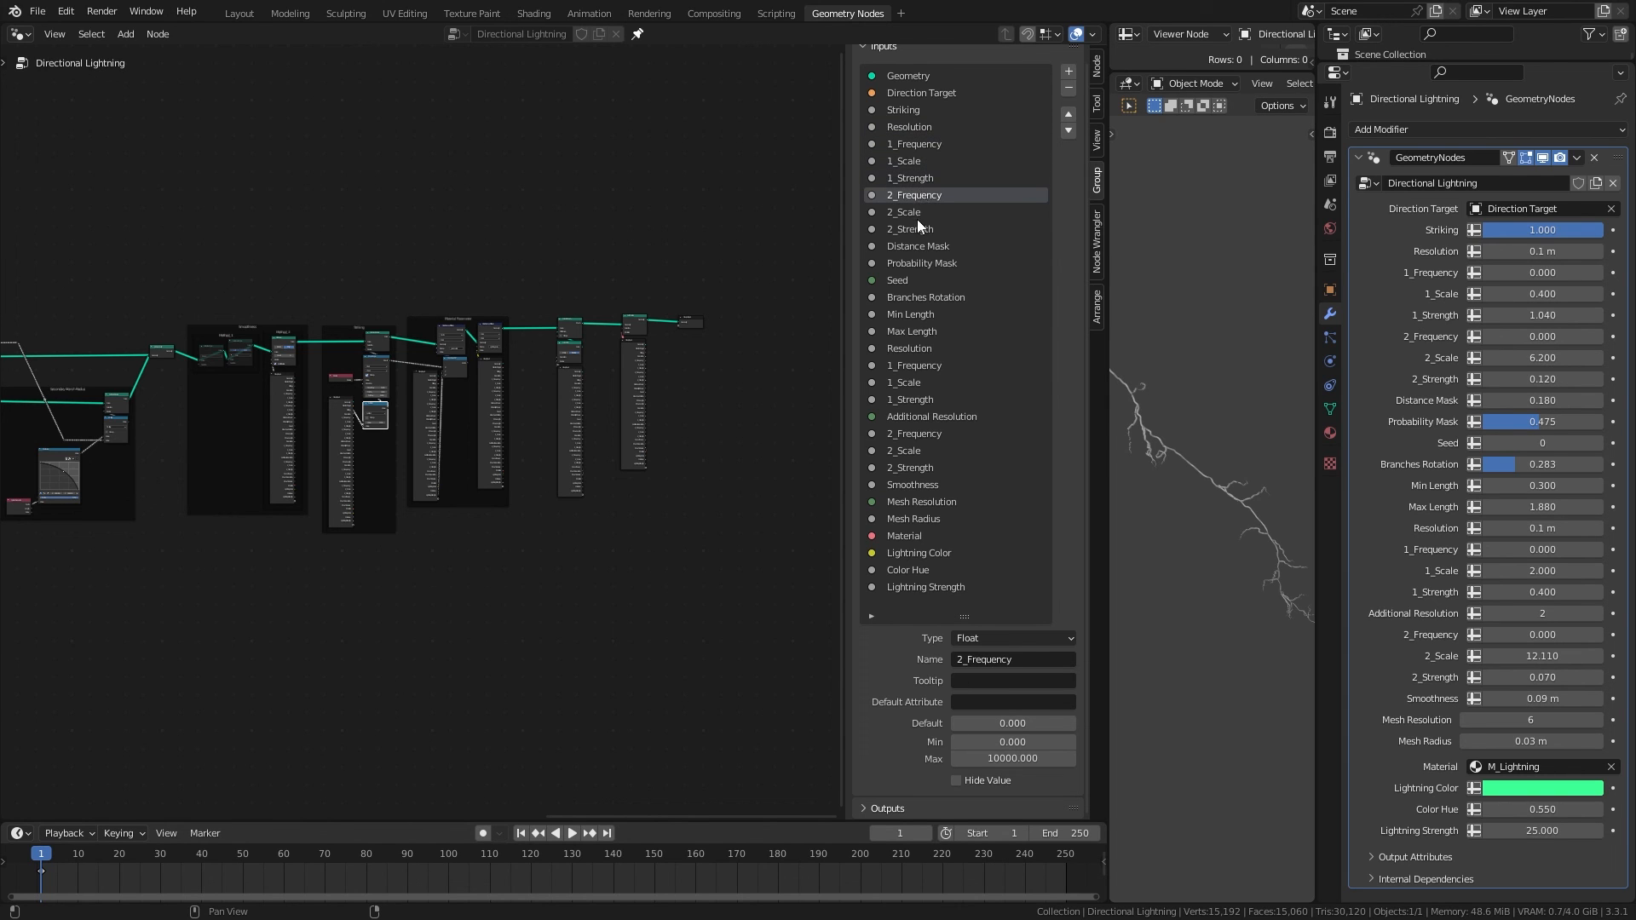
click(917, 230)
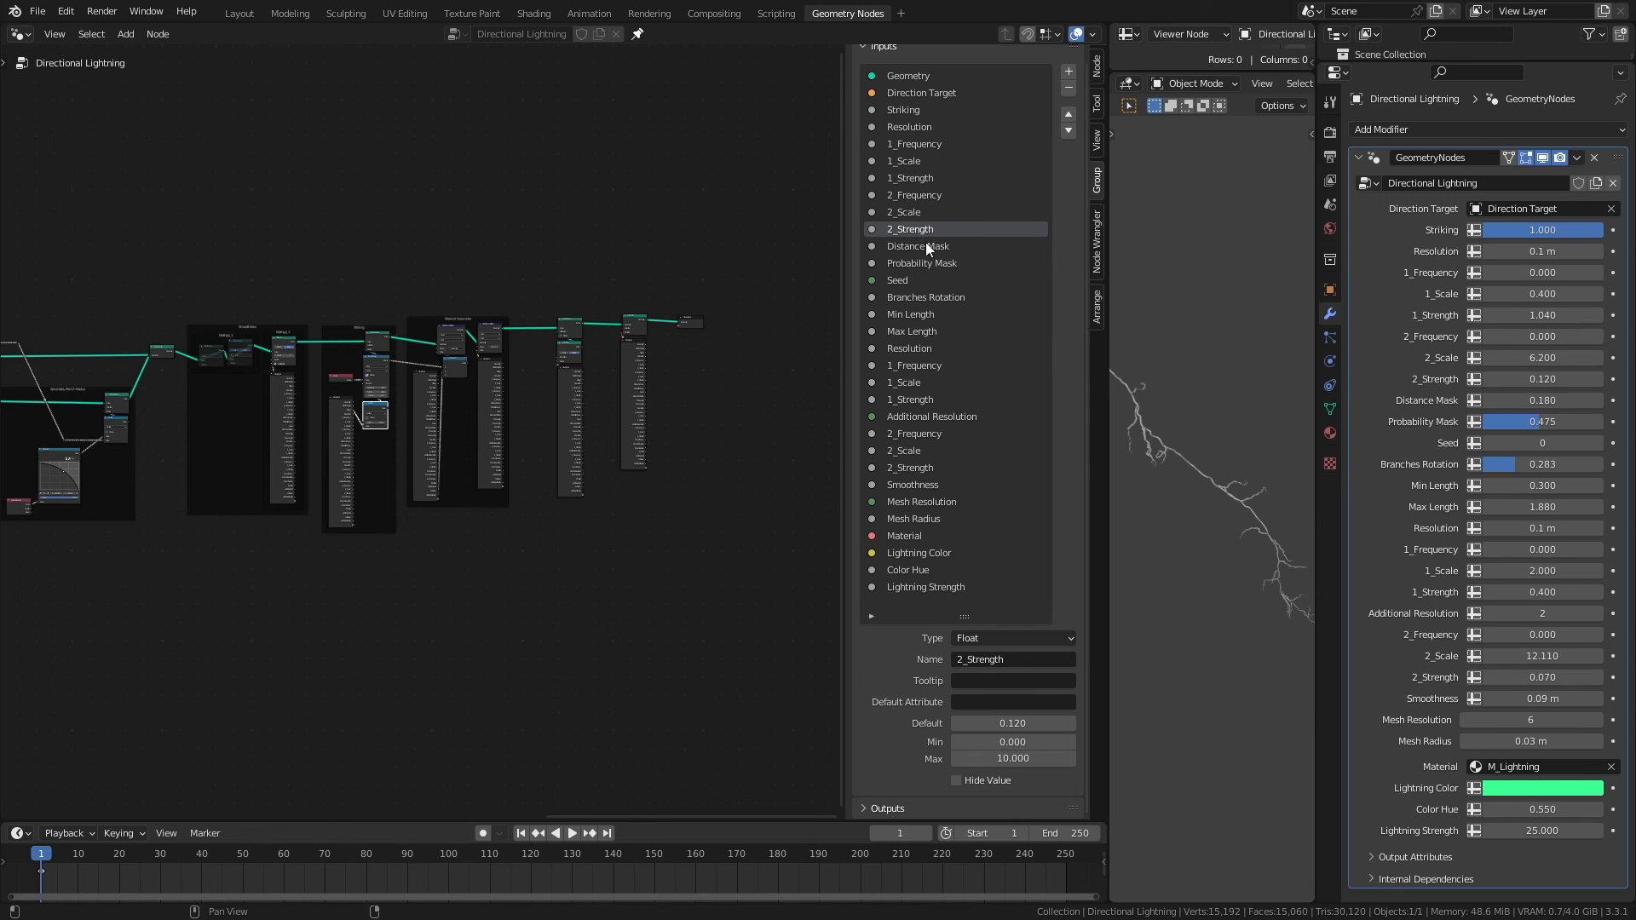
click(926, 147)
Step: Add a group input below the main branch Resolution, change its type to String and clear its name as a blank separator
click(923, 128)
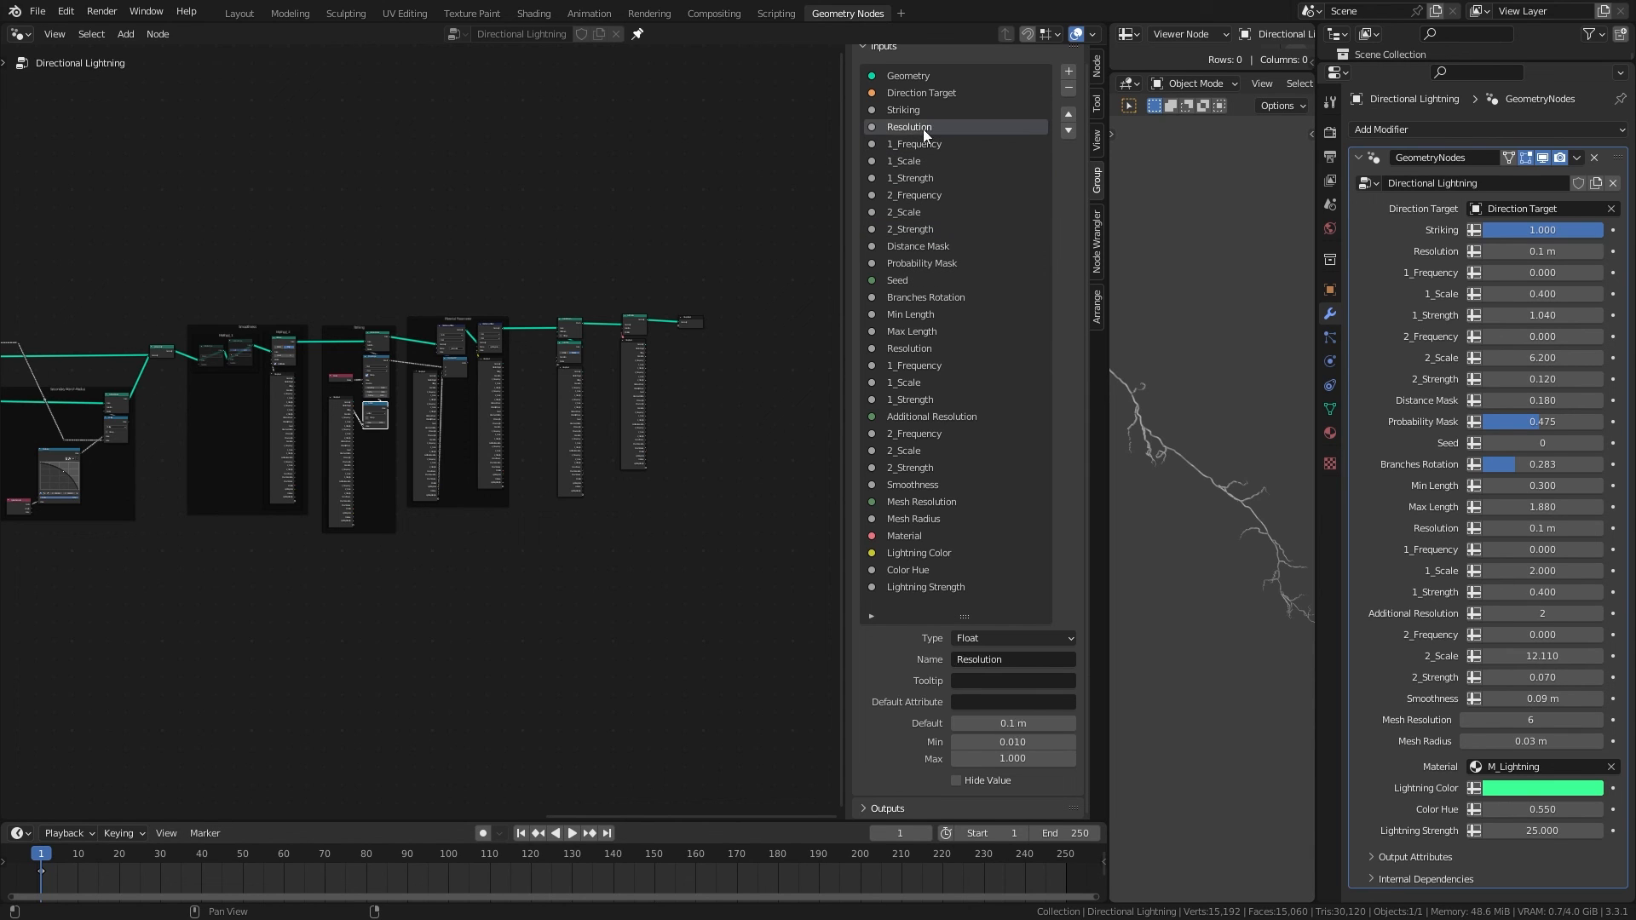
click(1070, 72)
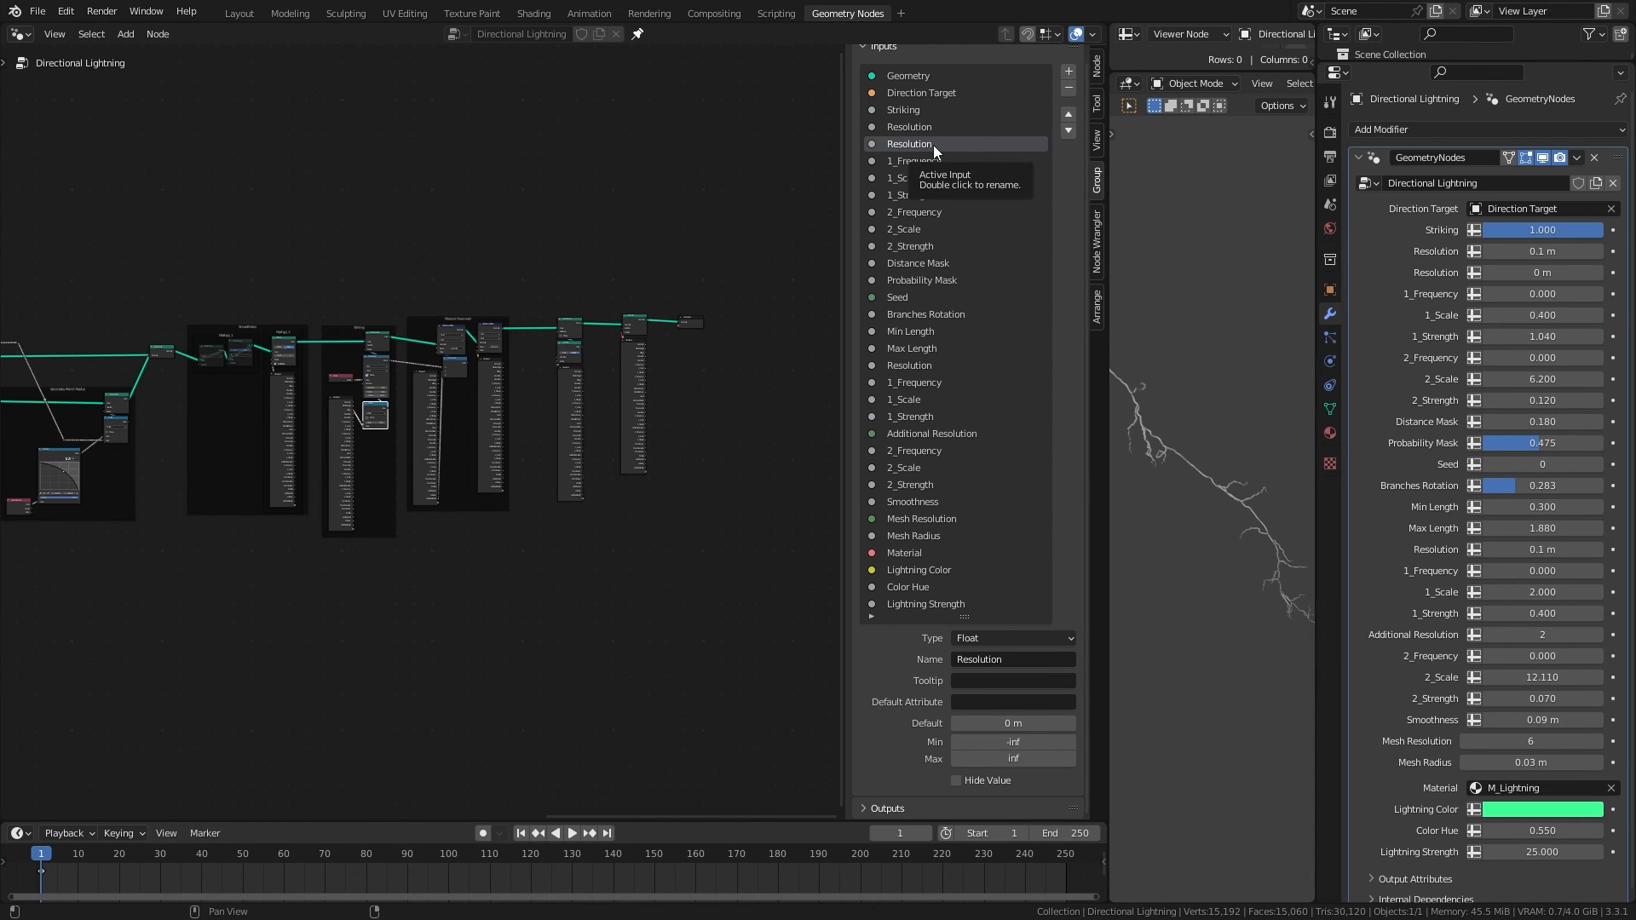
click(1047, 635)
click(1046, 636)
click(1047, 635)
click(1006, 657)
click(1006, 671)
key(BackSpace)
key(Return)
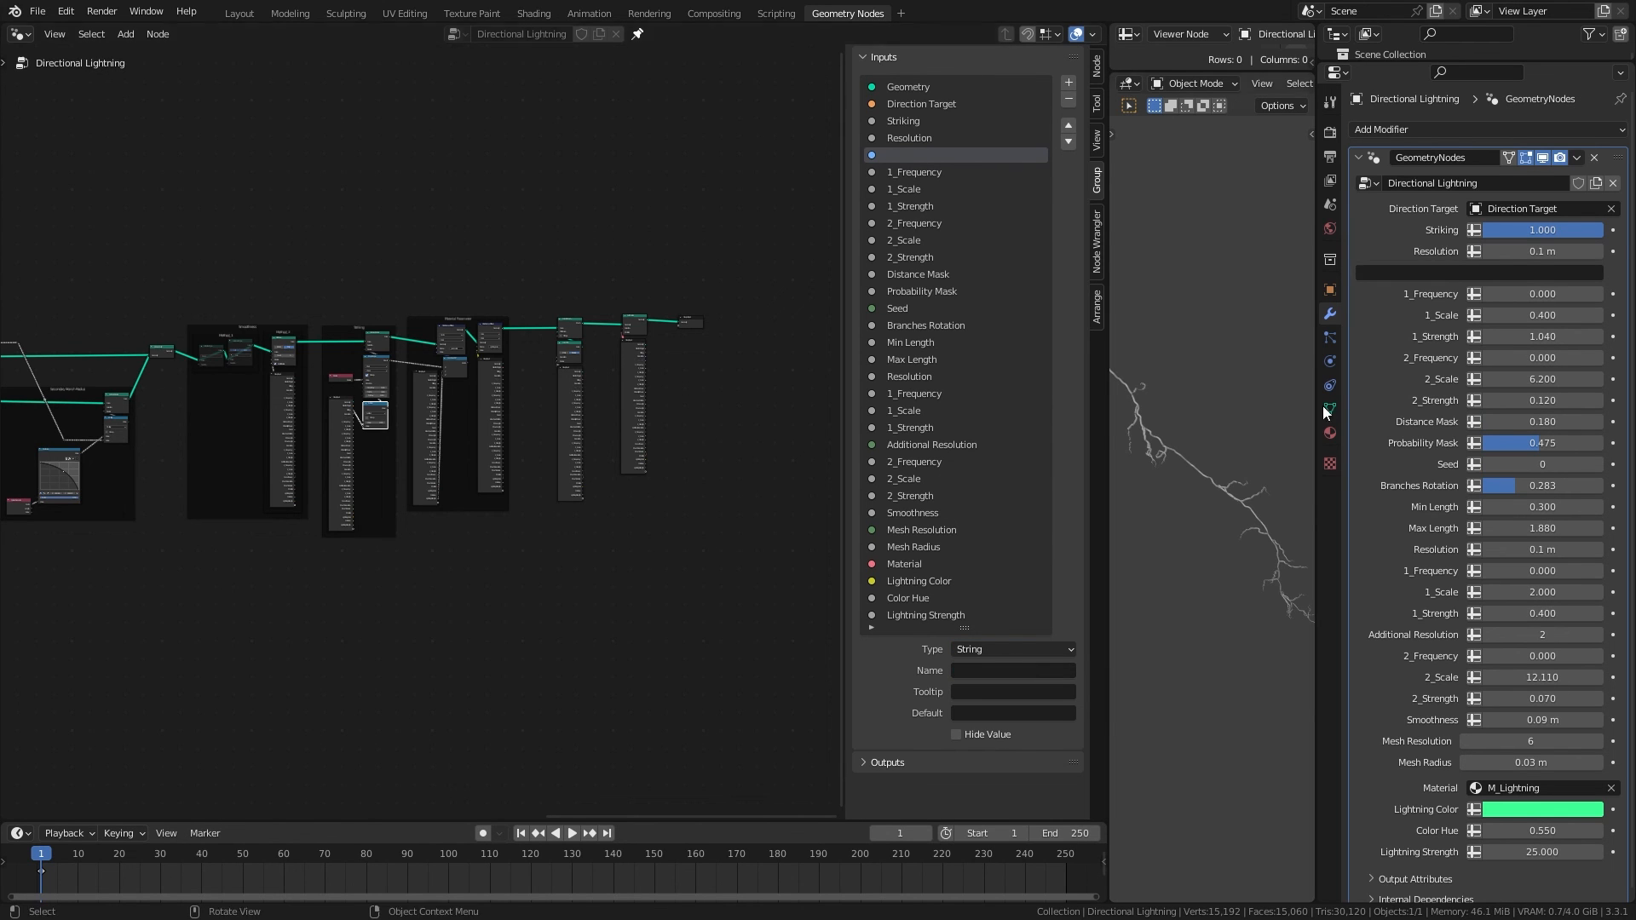
drag(1313, 265, 1306, 264)
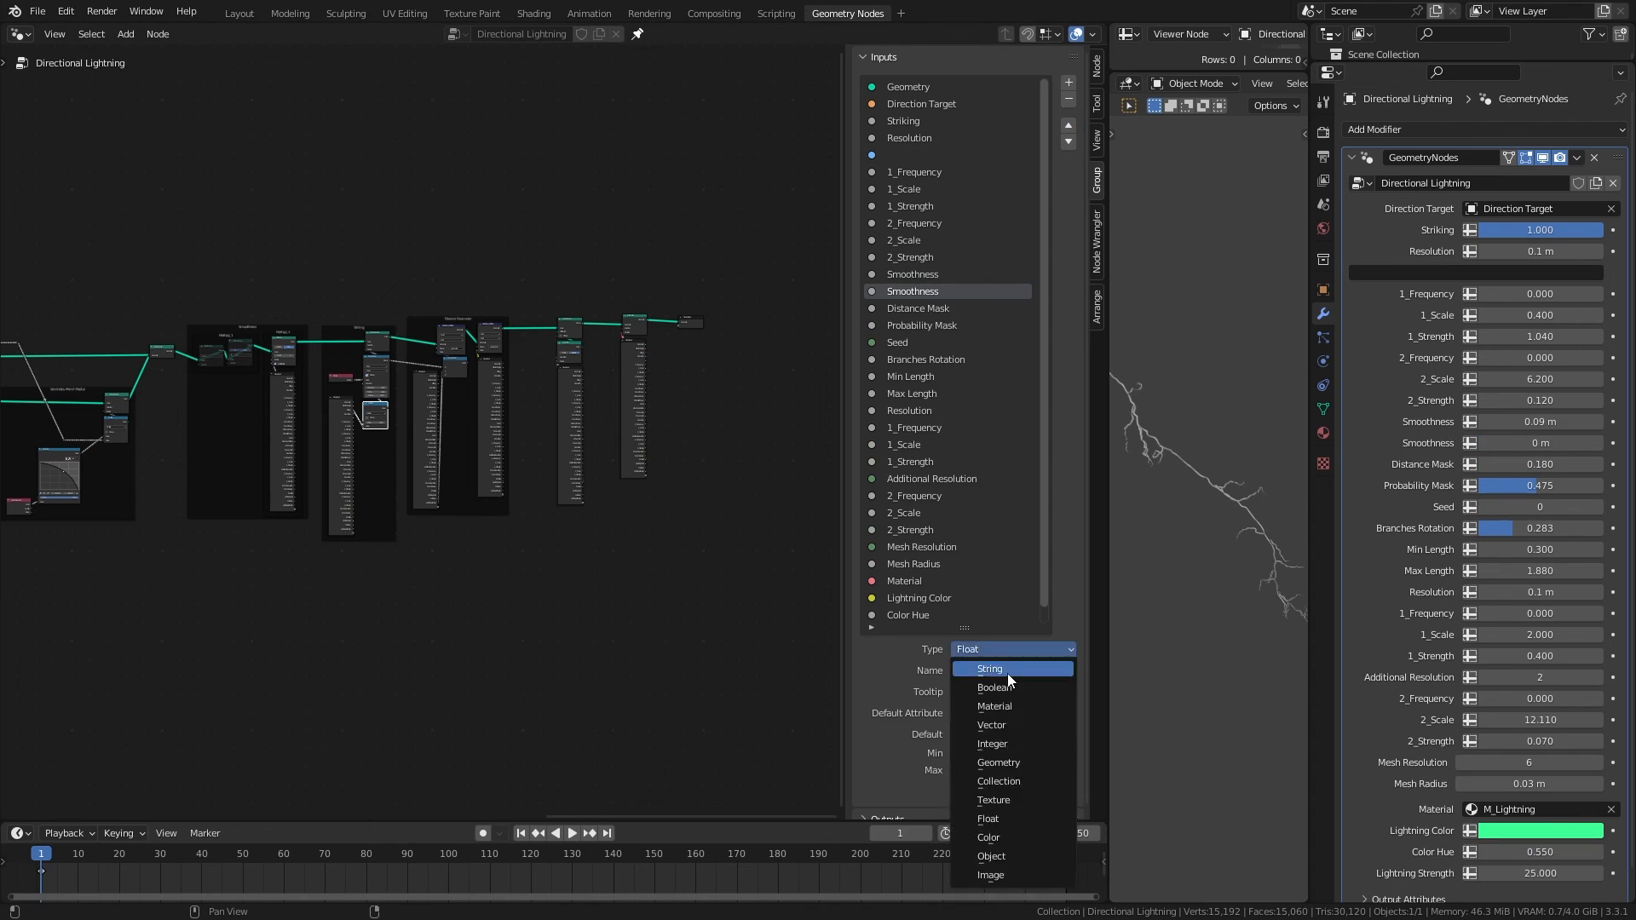
Step: Make the input below Smoothness a blank String separator and reorder the branch inputs with Resolution first and Seed last
scroll(1045, 344, down, 1)
click(911, 342)
click(912, 376)
click(909, 394)
click(1069, 126)
click(1068, 144)
click(1070, 128)
click(900, 394)
Step: Add a blank String separator below Seed and move Additional Resolution up above 1_Frequency in the group inputs
click(1069, 83)
click(1014, 649)
scroll(1046, 367, down, 1)
click(938, 513)
click(943, 463)
triple_click(1069, 126)
Step: Add blank String separators to the group inputs below the second 2_Strength and below Mesh Radius
click(937, 513)
click(1069, 83)
click(1014, 649)
click(938, 564)
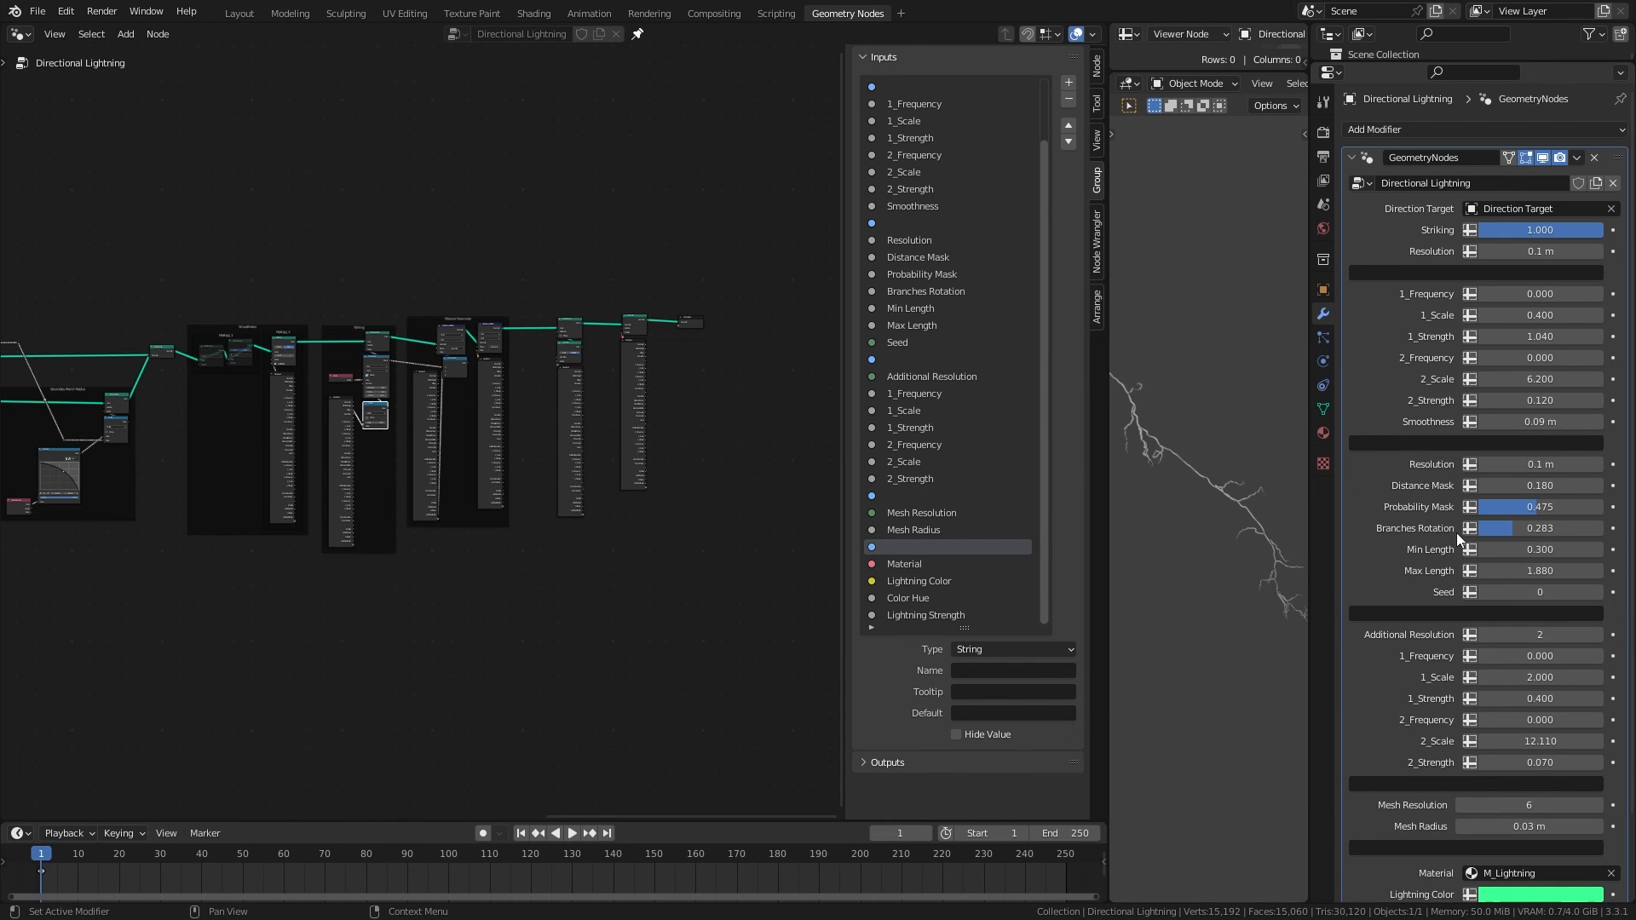
Step: Title the modifier's first separator "Distortion" between dashed lines and enter the same text as that group input's default
click(1408, 272)
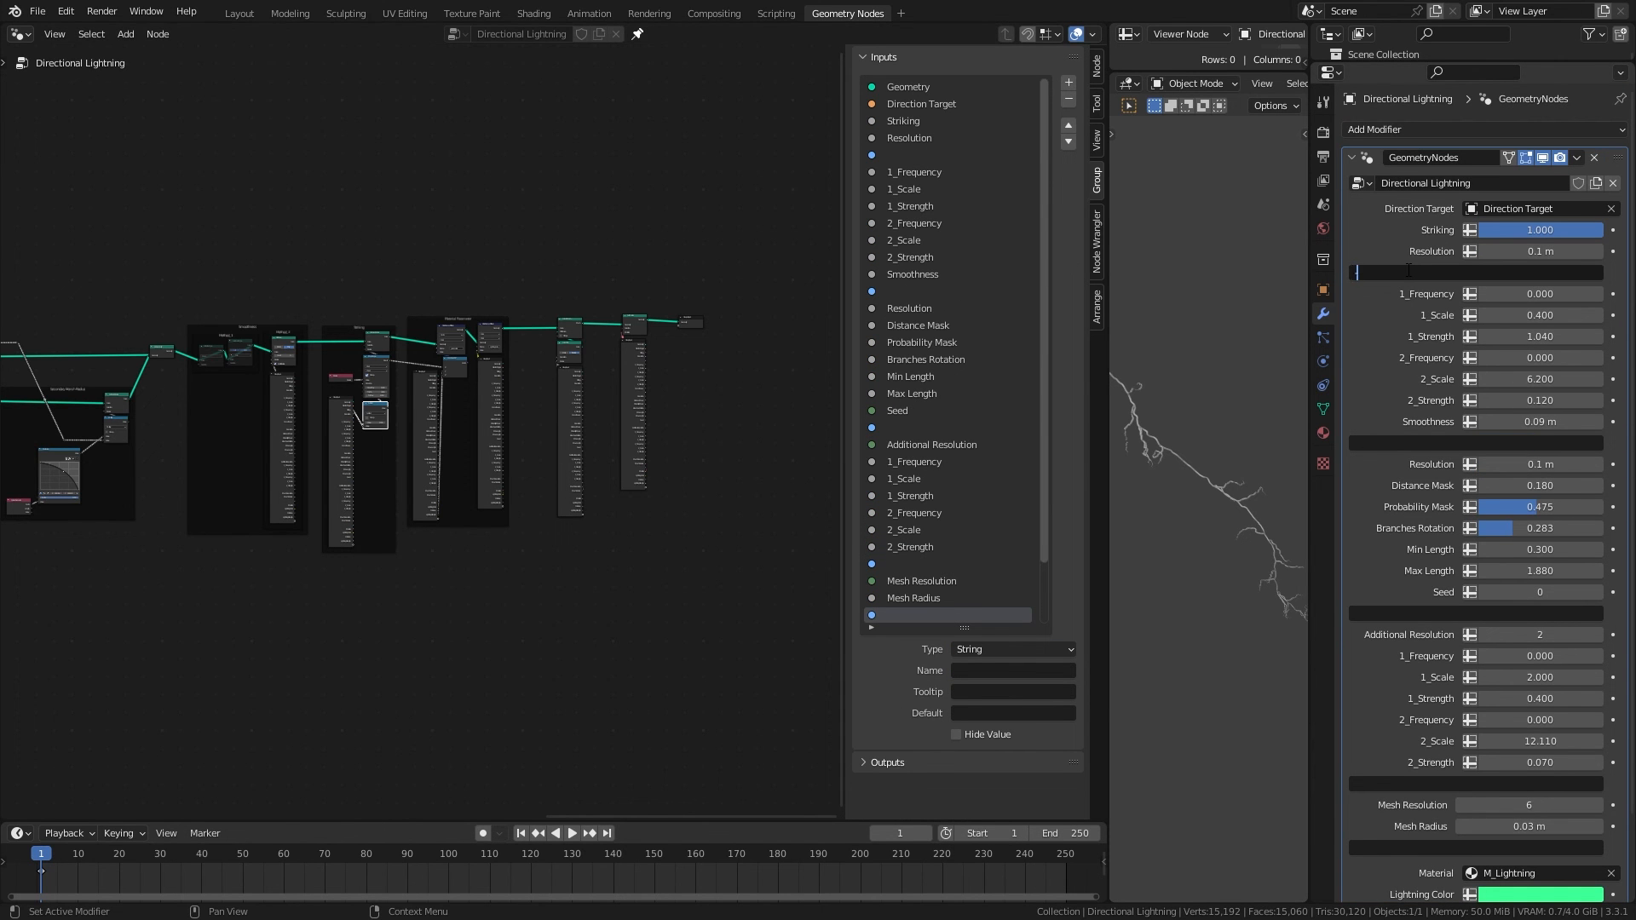
text(Distortion ------------)
key(Return)
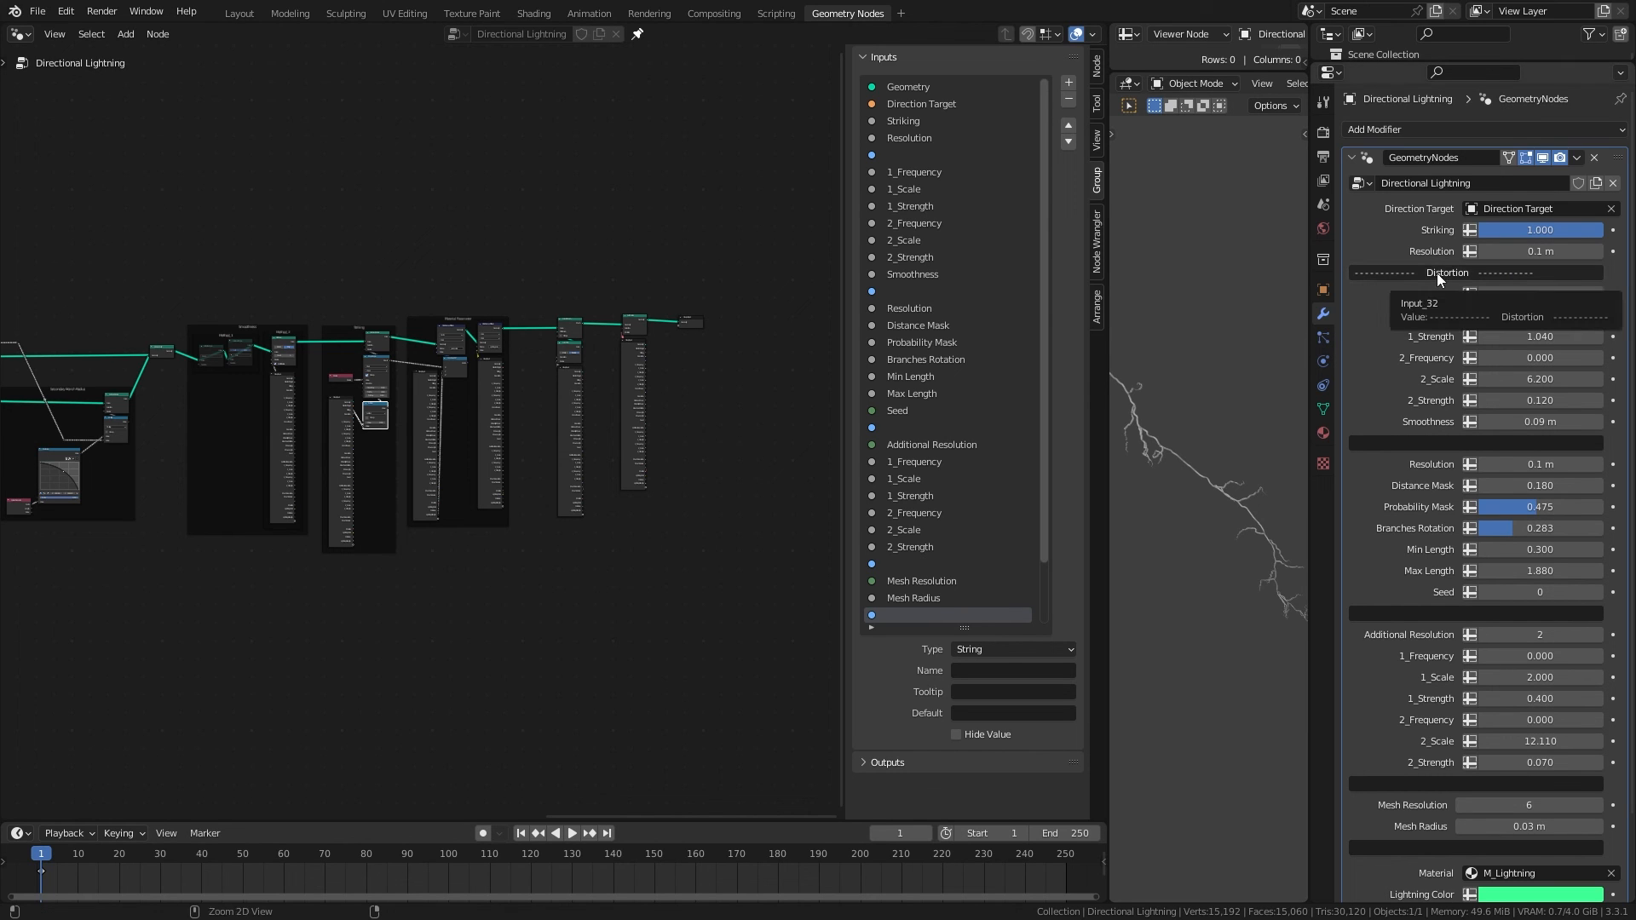
click(907, 155)
text(------------------------------)
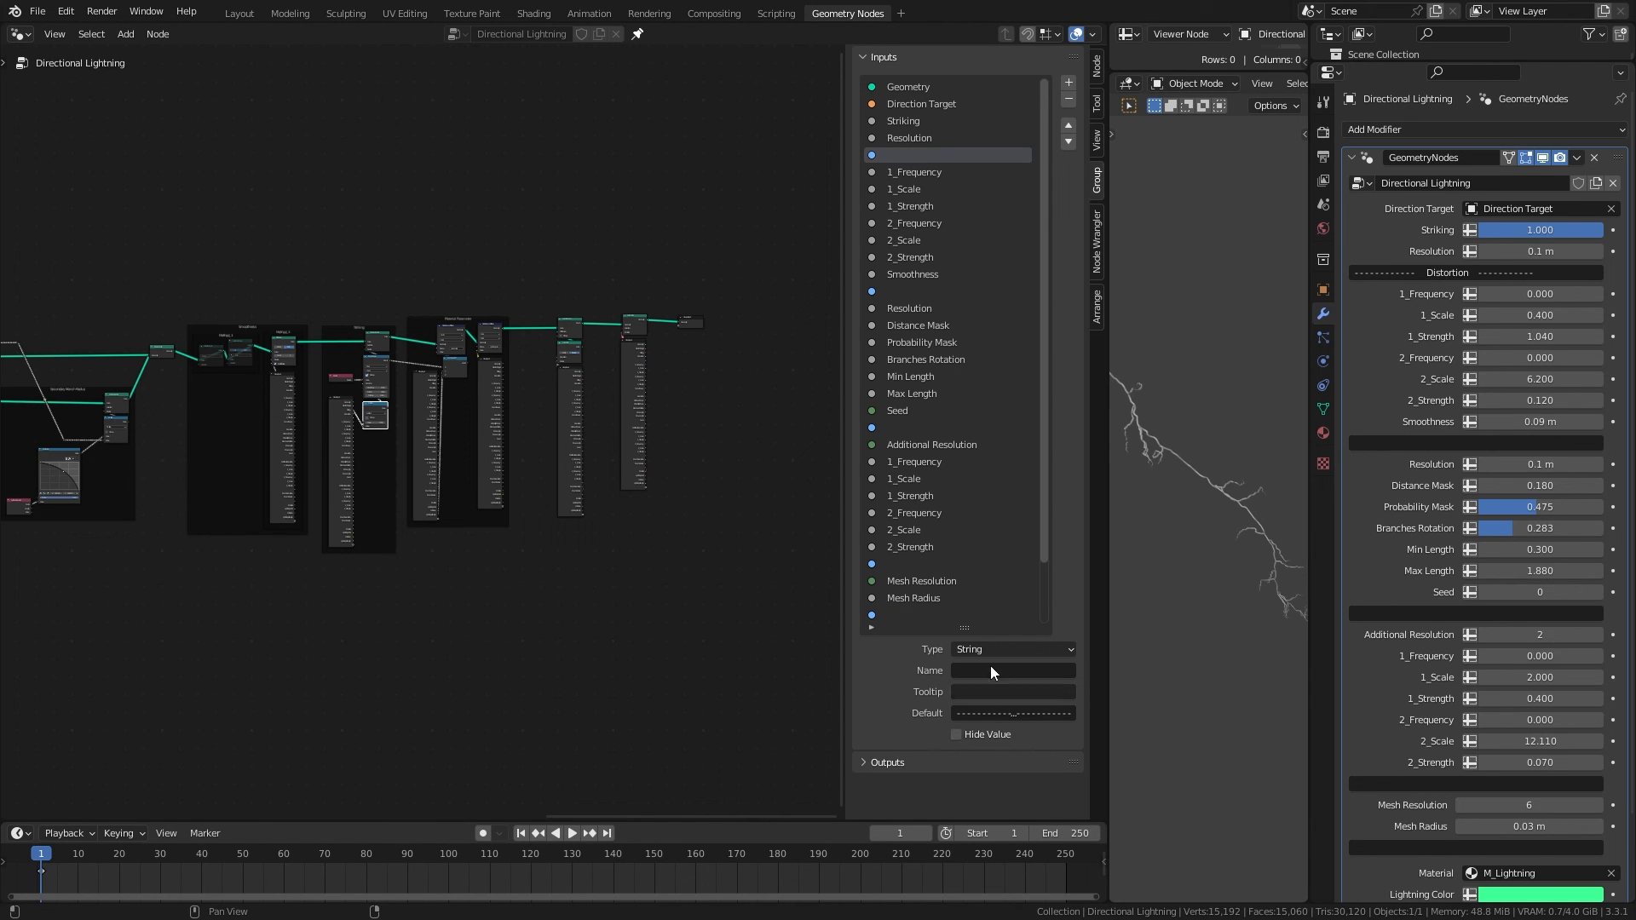
Step: Widen the node editor sidebar and title the second separator "Branches" between dashed lines
drag(844, 618, 774, 622)
text(------------ Branches ------------)
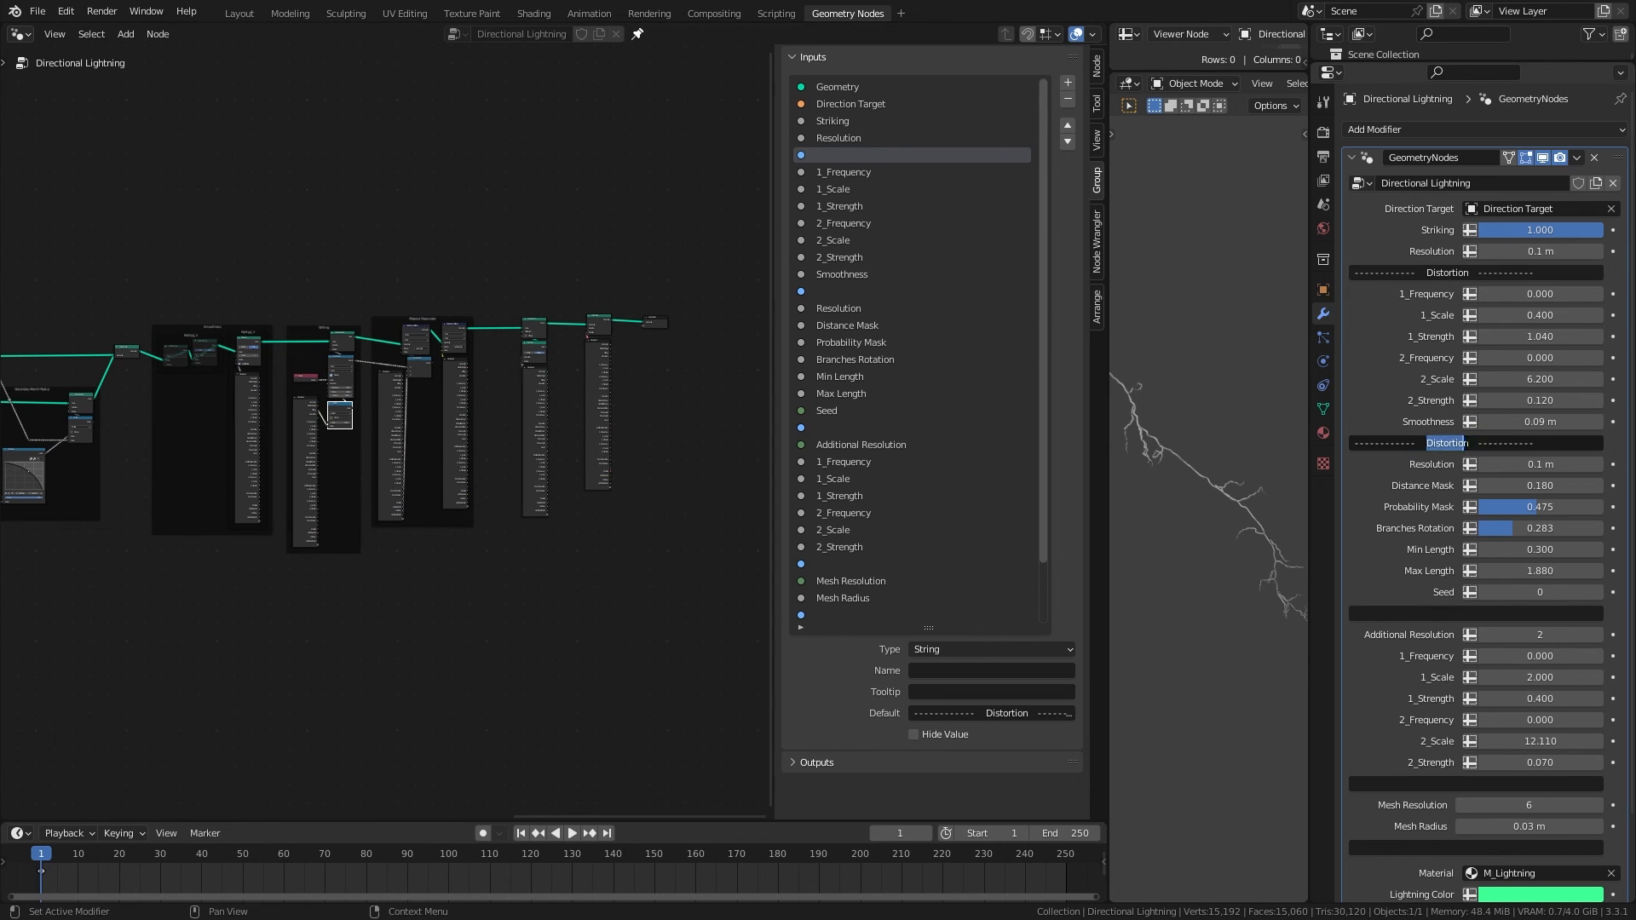
key(ctrl+v)
Step: Title the third separator "Branches Distortion" between dashed lines and enter the same text as its group input default
key(ctrl+v)
double_click(1451, 614)
click(1470, 614)
text(Distortion)
key(Return)
scroll(1469, 627, down, 3)
click(912, 428)
text(------------   Branches Distortion  -----------)
text(--------------    Branches  Distortion  -------------)
Step: Title the separator above Mesh Resolution "Meshing" between dashed lines and enter the same text as its group input default
drag(1515, 691, 1425, 692)
text(Meshing)
click(916, 564)
text(--------------    Meshing  -------------)
scroll(925, 562, down, 4)
text(--------------    Meshing  -------------)
Step: Title the separator above Material "Rendering" between dashed lines
click(921, 547)
double_click(1446, 754)
text(Rendering)
key(Return)
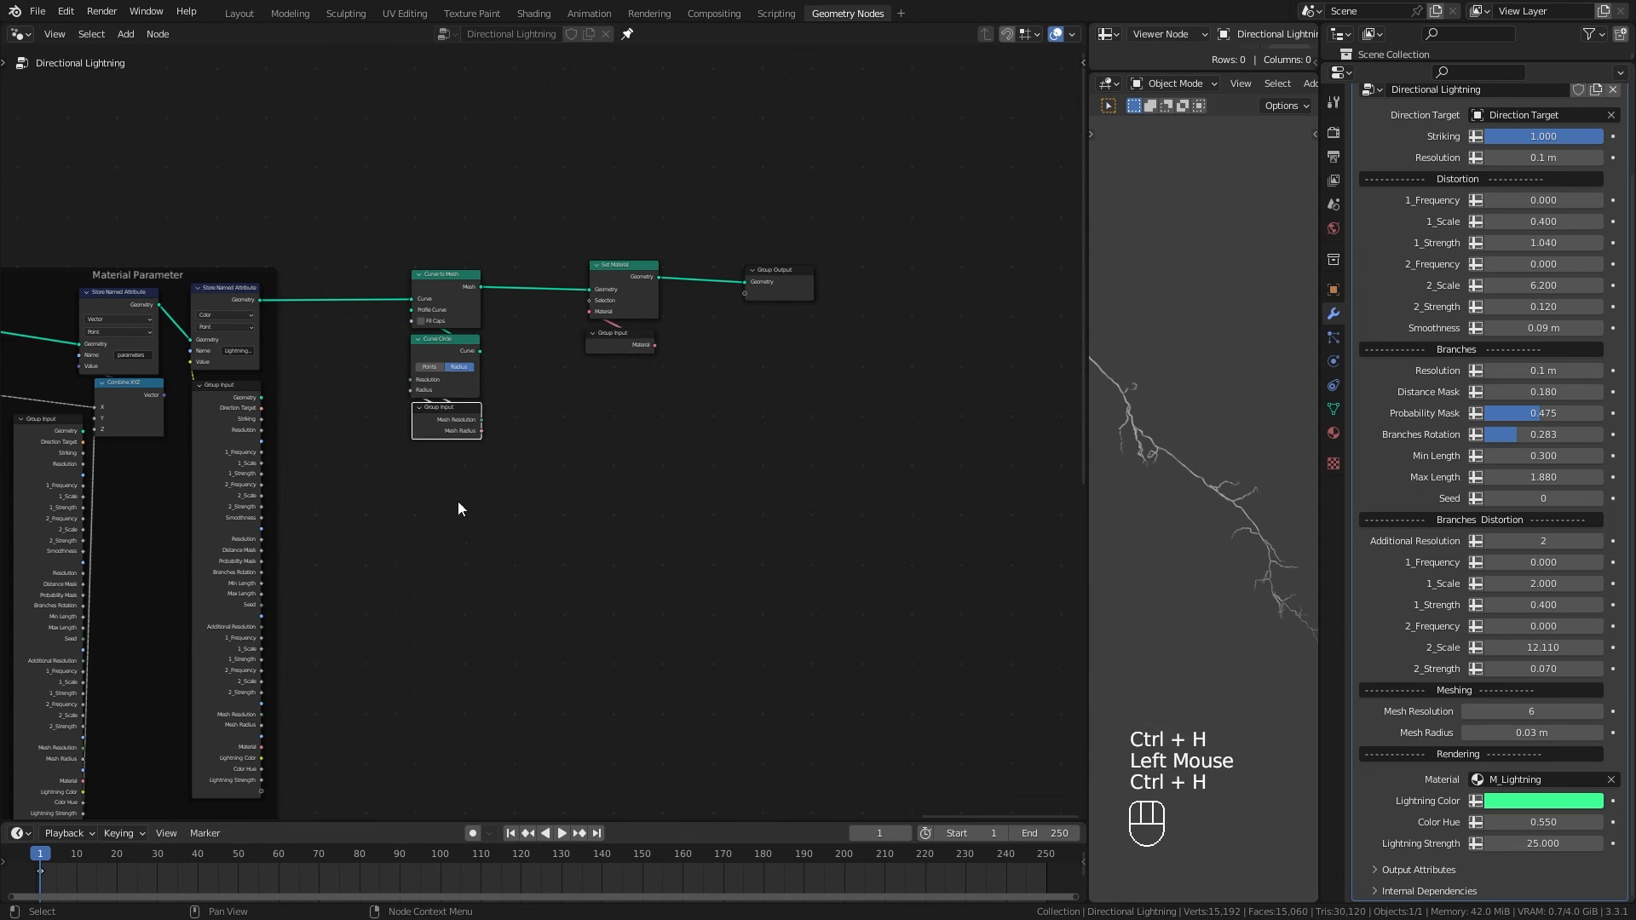
Step: Hide the unused sockets of both Group Input nodes in the Material Parameter frame
middle_drag(458, 501, 691, 358)
click(461, 332)
key(ctrl+h)
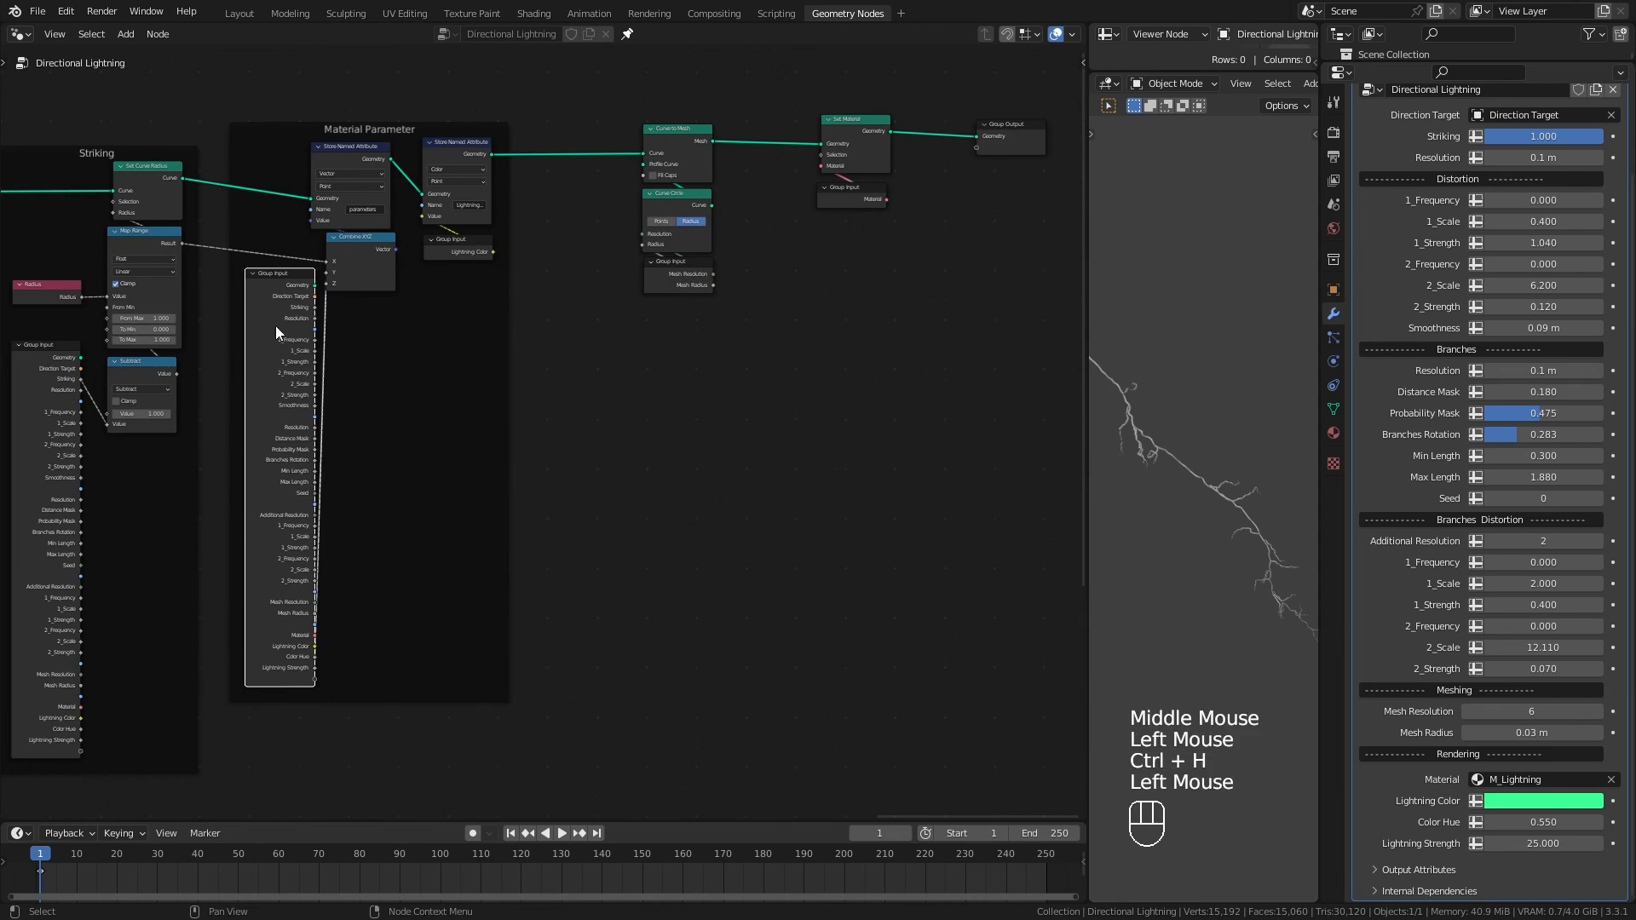
click(275, 325)
key(ctrl+h)
middle_drag(275, 326, 541, 395)
drag(544, 352, 541, 344)
middle_drag(320, 463, 428, 341)
middle_drag(591, 307, 555, 346)
Step: Hide the unused Group Input sockets back through the tree to the Secondary Branch Distortion 1 frame
scroll(804, 533, down, 2)
click(473, 392)
key(ctrl+h)
middle_drag(233, 443, 549, 443)
click(549, 443)
key(ctrl+h)
click(411, 436)
key(ctrl+h)
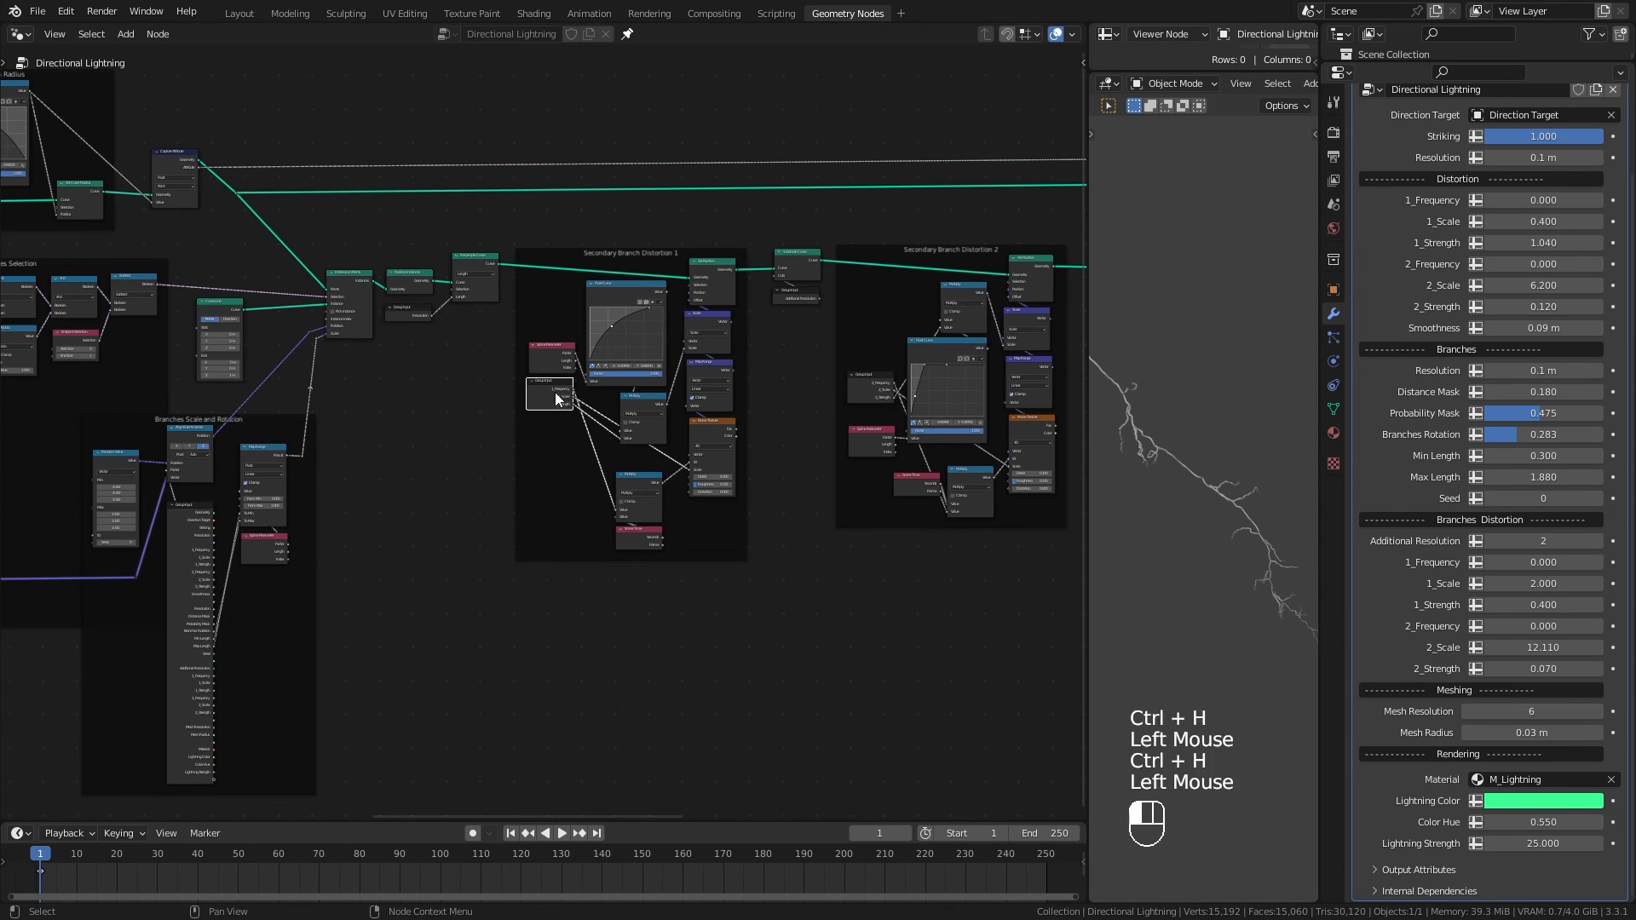
Step: Hide the unused Group Input sockets from the Branches Scale and Rotation frame back to Main Branch Distortion 2
drag(554, 388, 561, 456)
click(359, 328)
key(ctrl+h)
middle_drag(359, 328, 468, 624)
click(585, 337)
key(ctrl+h)
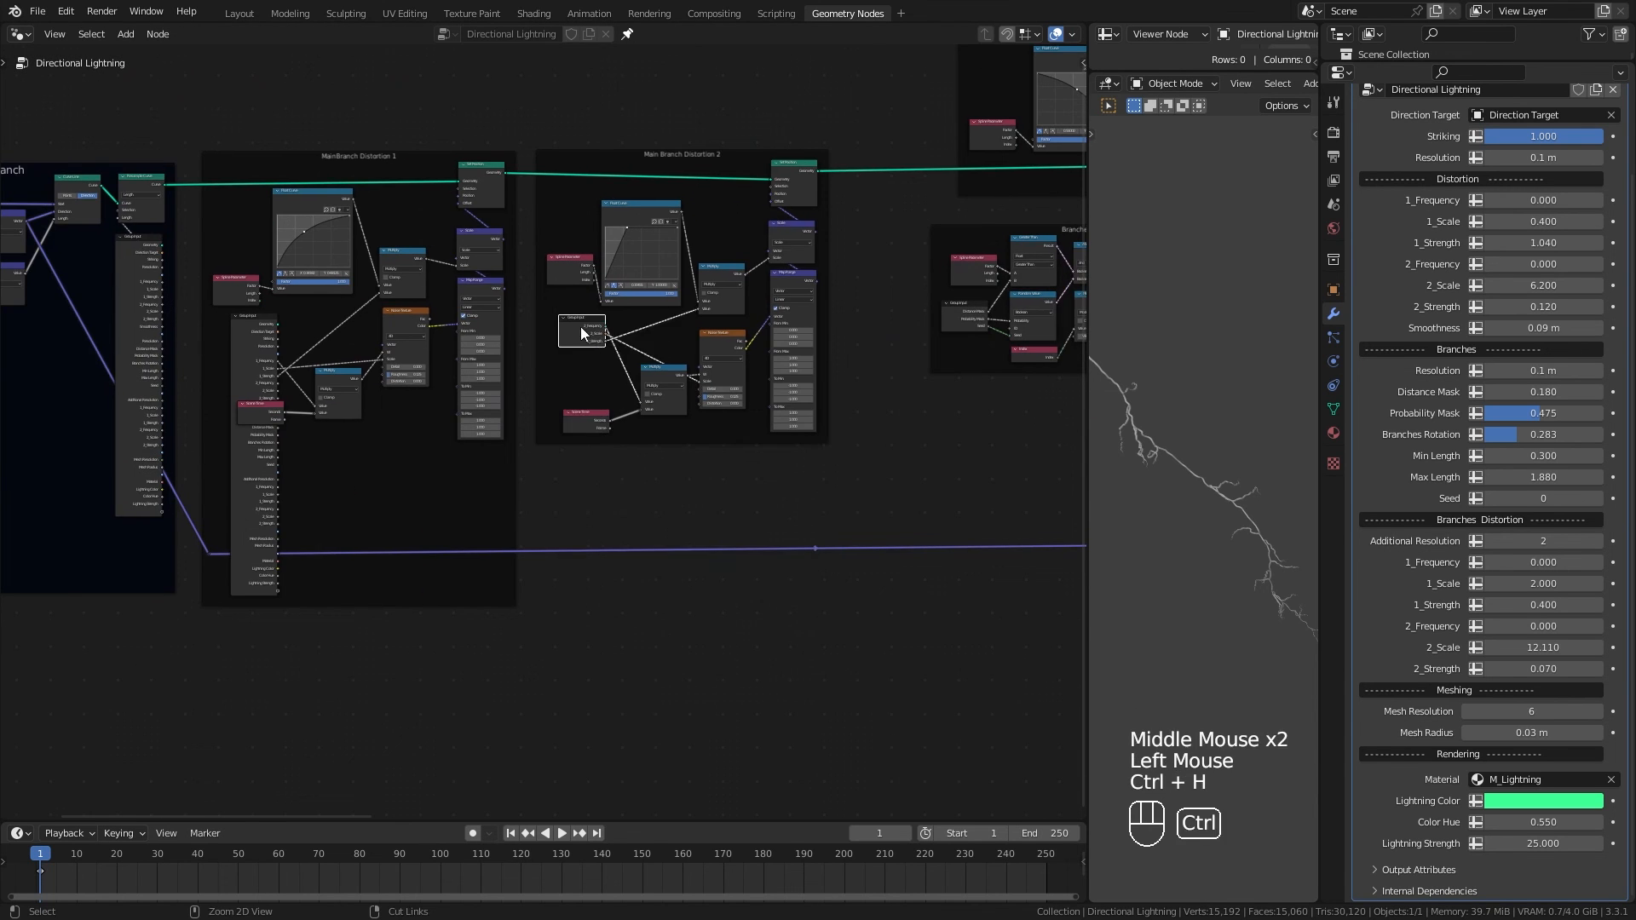
Step: Hide the unused sockets of the remaining Group Input nodes, from Main Branch Distortion 1 back to the tree's start
click(496, 405)
key(ctrl+h)
click(561, 393)
key(ctrl+h)
click(277, 465)
key(ctrl+h)
scroll(556, 430, down, 2)
middle_drag(878, 605, 526, 590)
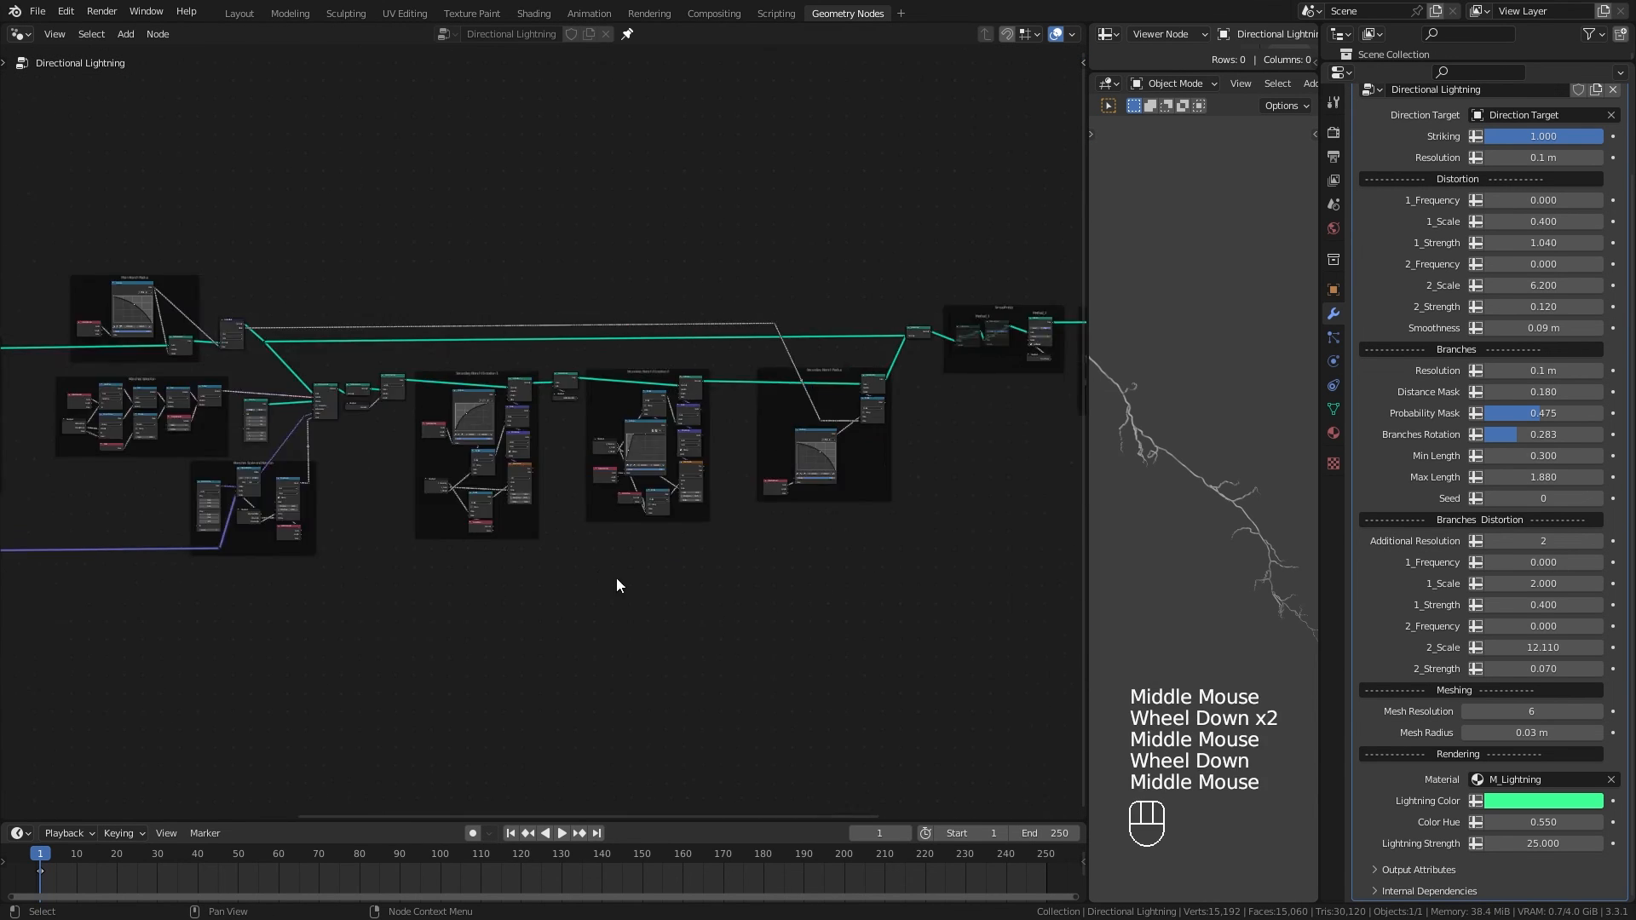
Step: Enlarge the label size of the main branch frames, including Main Branch Radius
click(630, 281)
key(n)
drag(942, 241, 993, 240)
middle_drag(699, 546, 362, 580)
click(545, 307)
drag(942, 241, 1002, 240)
middle_drag(733, 477, 69, 491)
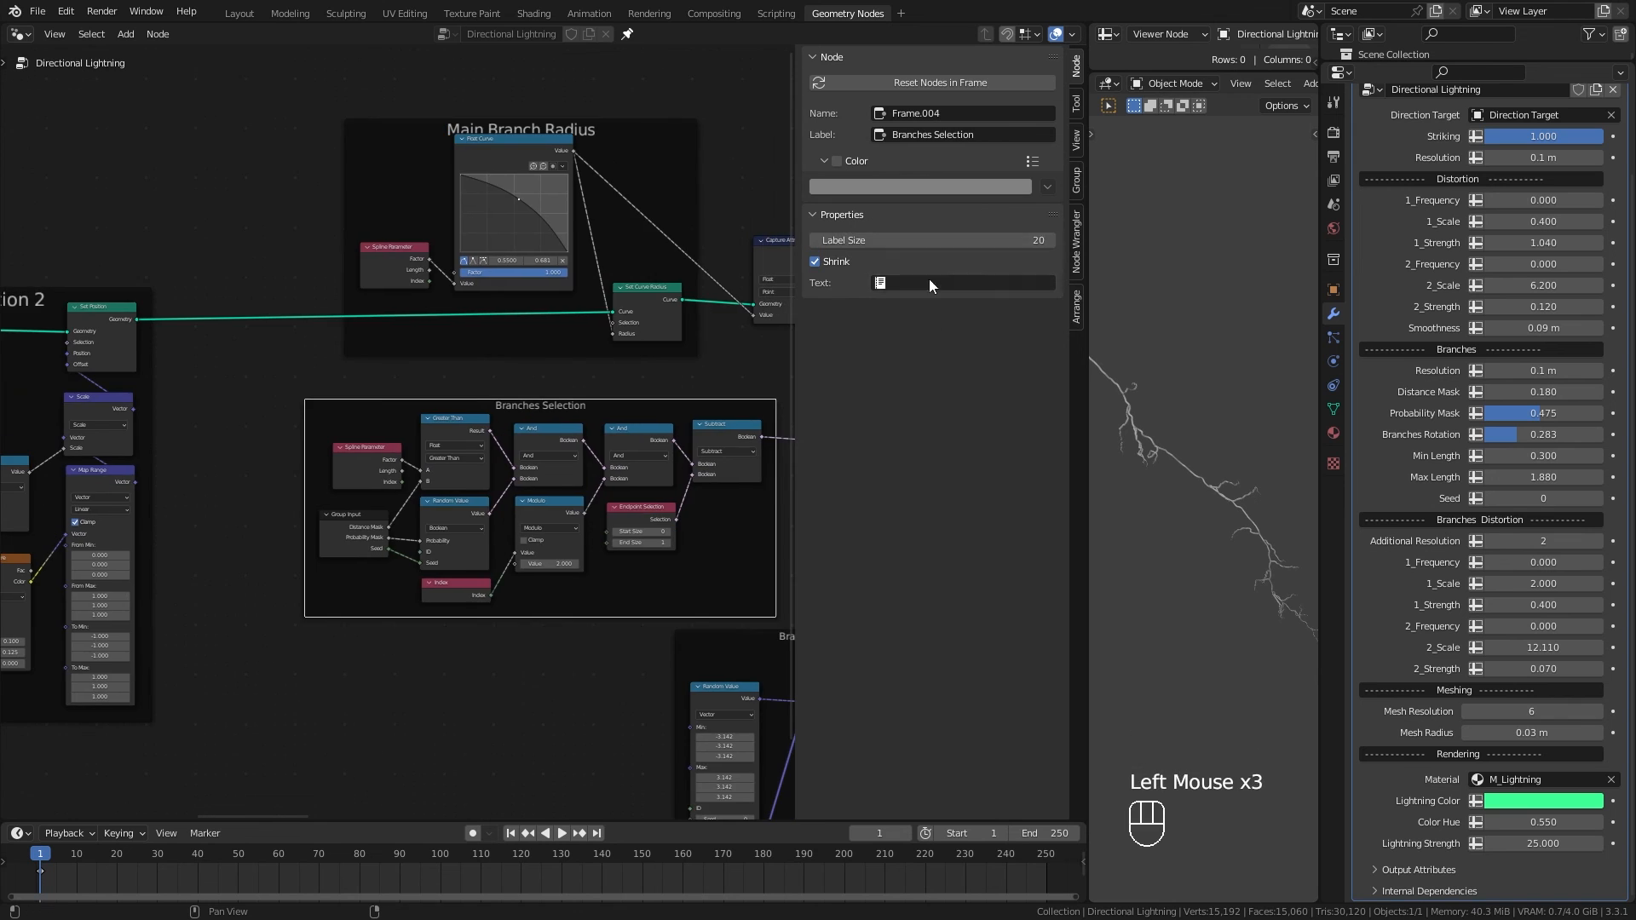
Step: Enlarge the label size of the frames from Branches Selection through Smoothness and select the Striking frame
scroll(545, 511, down, 2)
middle_drag(640, 477, 183, 392)
click(272, 505)
click(567, 366)
click(571, 388)
middle_drag(724, 383, 145, 366)
click(503, 285)
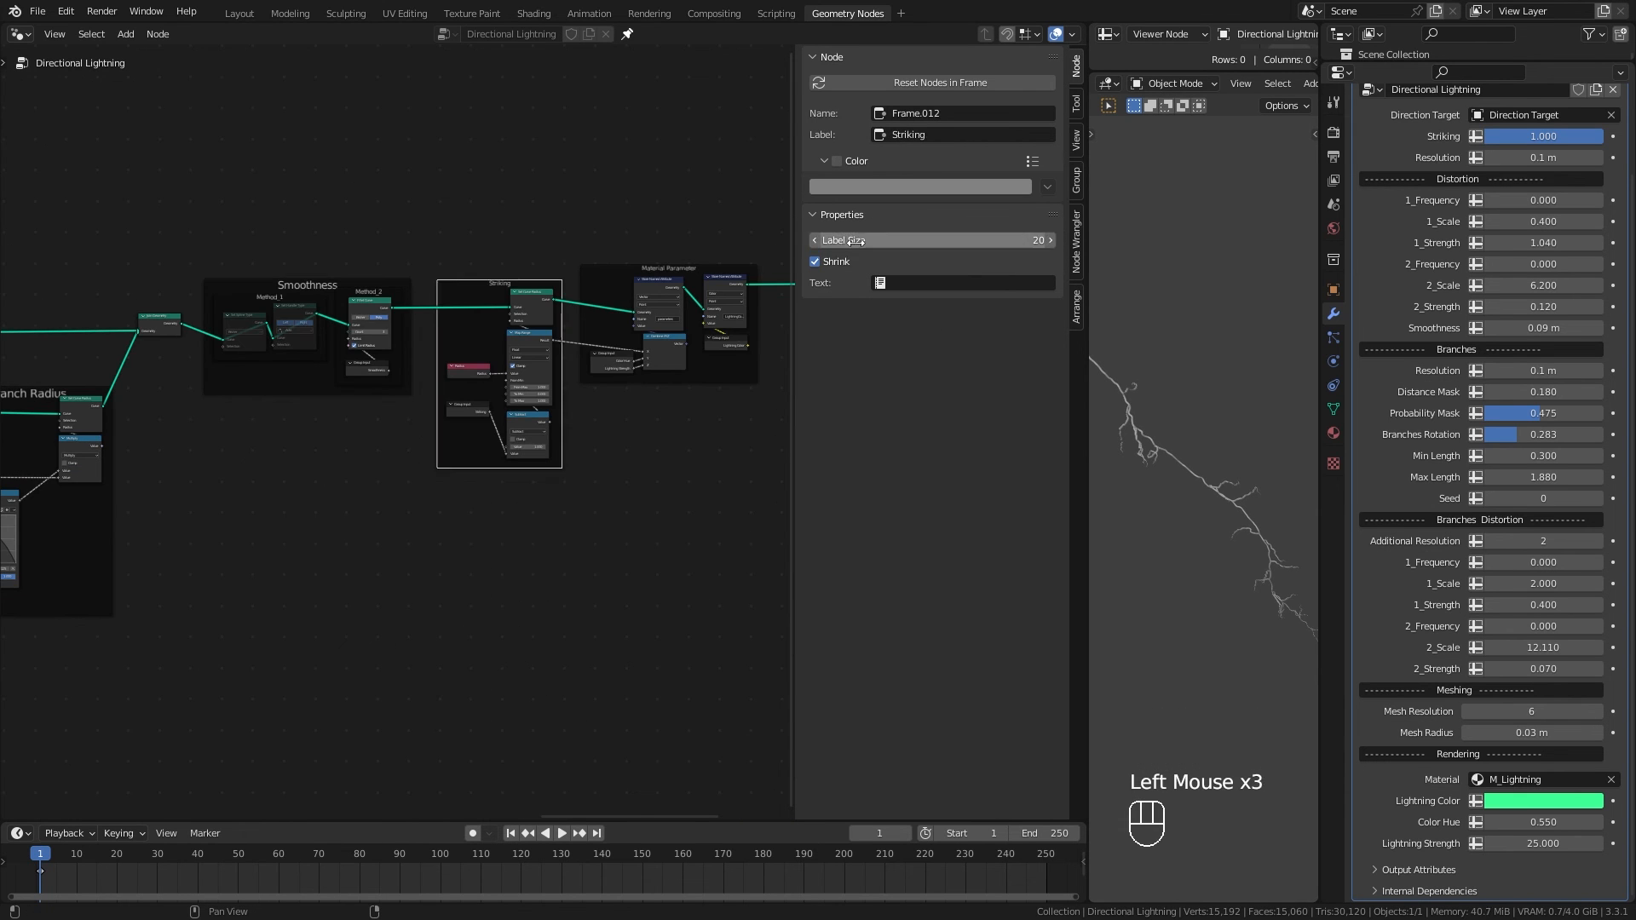
Step: Group the mesh conversion nodes in a new frame labelled "Meshing"
middle_drag(682, 477, 498, 490)
key(shift+p)
key(F2)
text(Meshing)
click(640, 430)
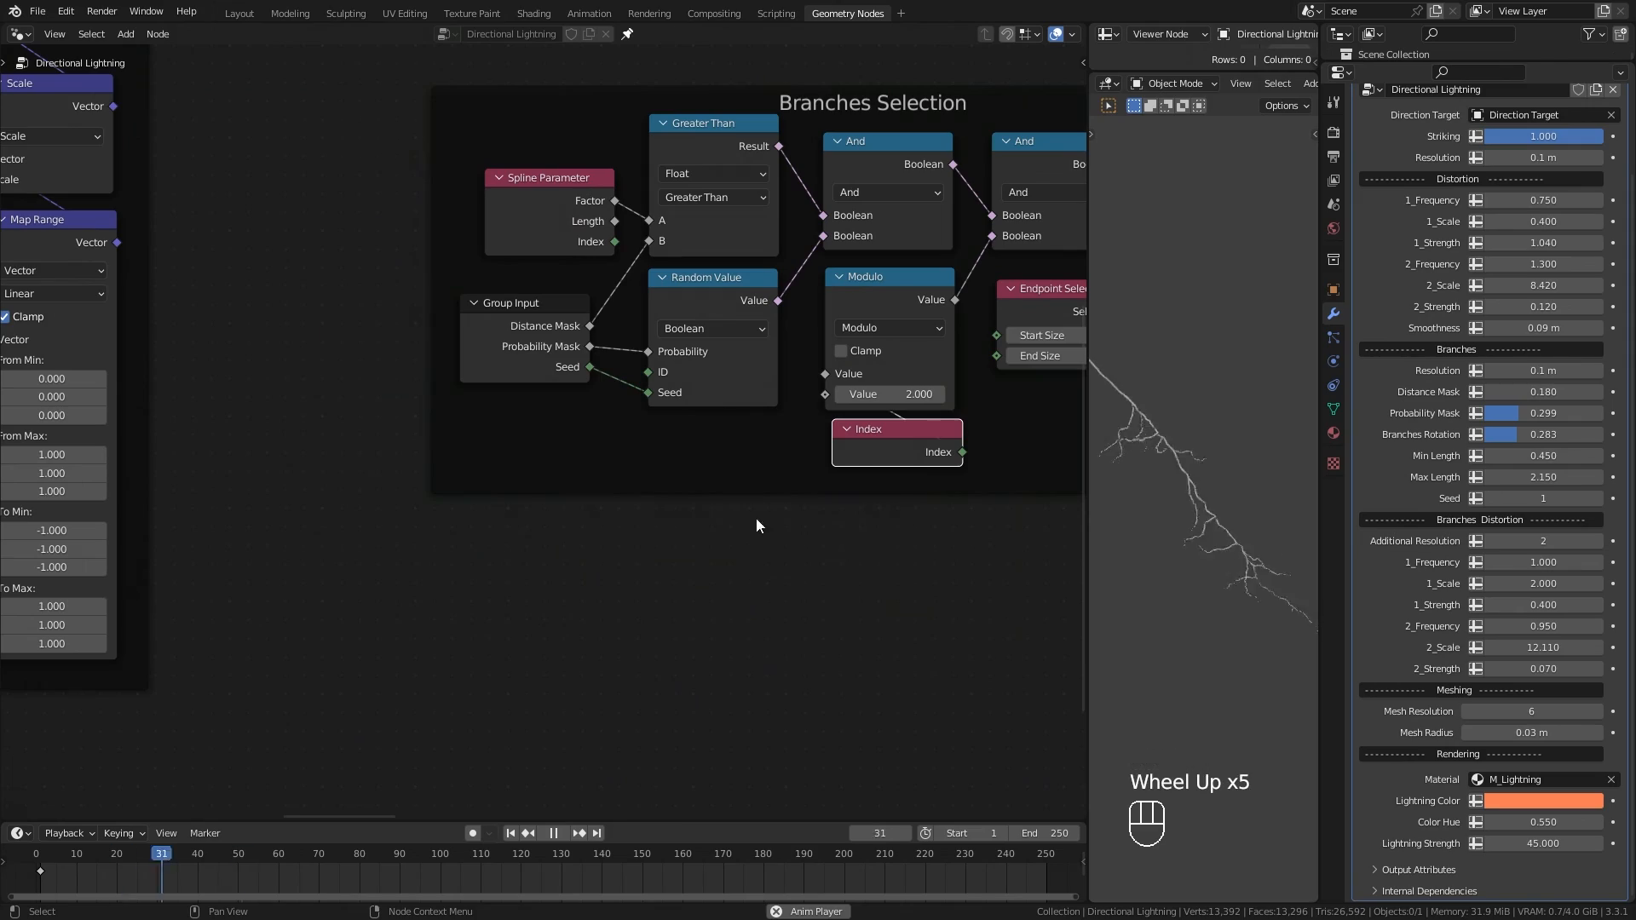
Step: Drive Random Value's Seed in Branches Selection with a Multiply Add of Scene Time Seconds, using the group Seed as addend
key(shift+a)
text(scene)
key(Return)
click(425, 446)
key(q)
click(694, 453)
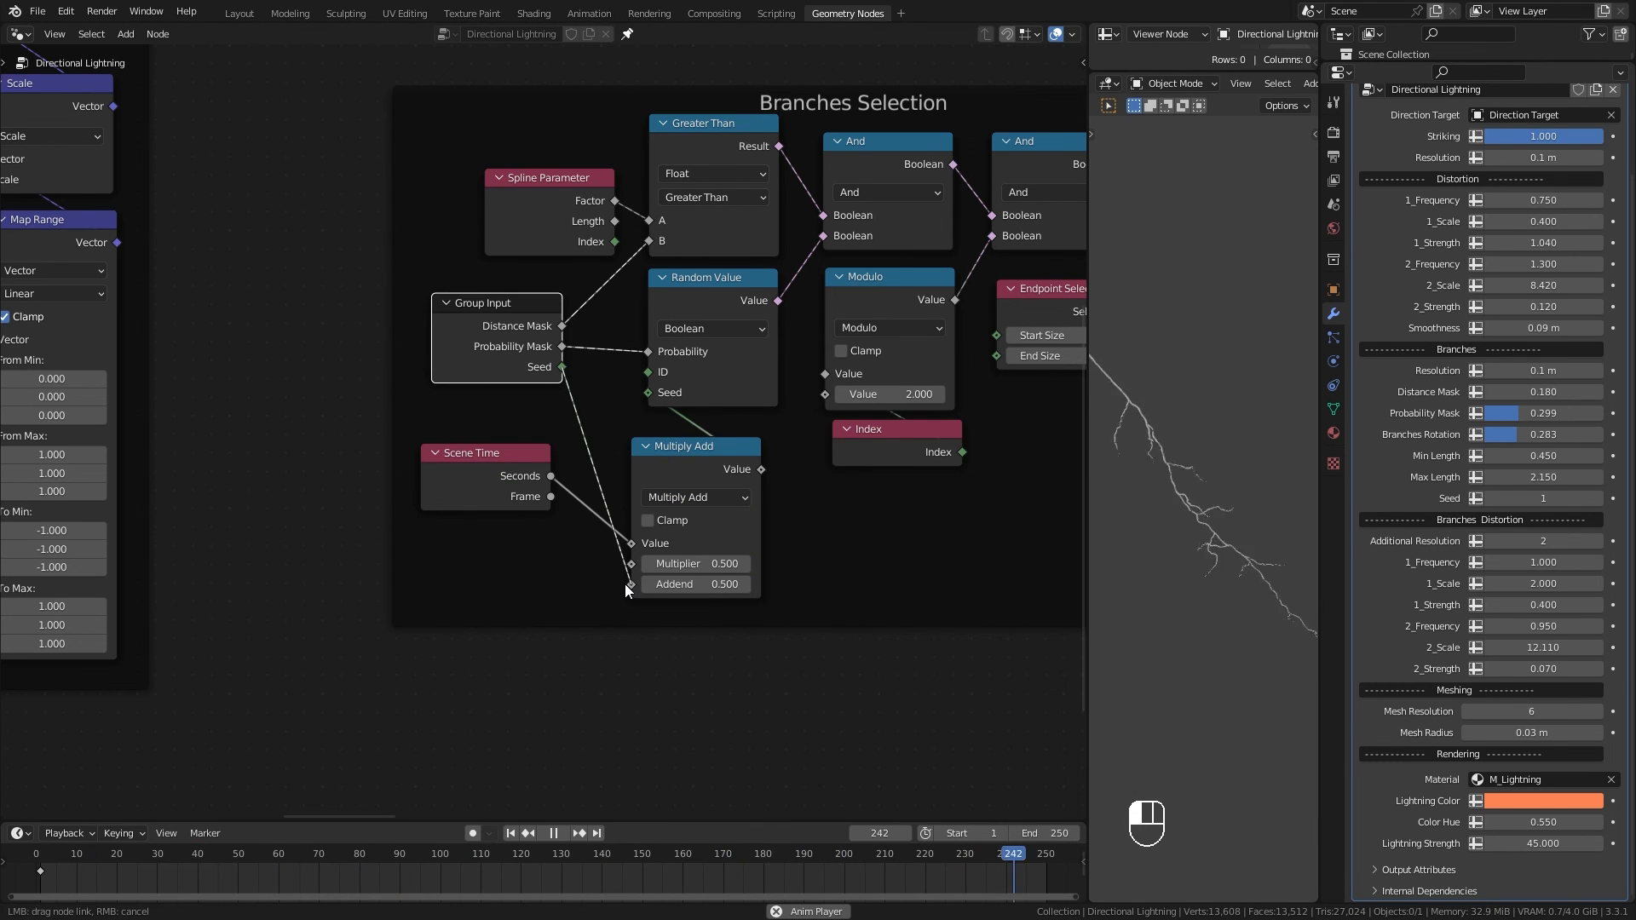
mouse_move(626, 585)
mouse_down()
mouse_move(632, 565)
mouse_move(633, 584)
mouse_up()
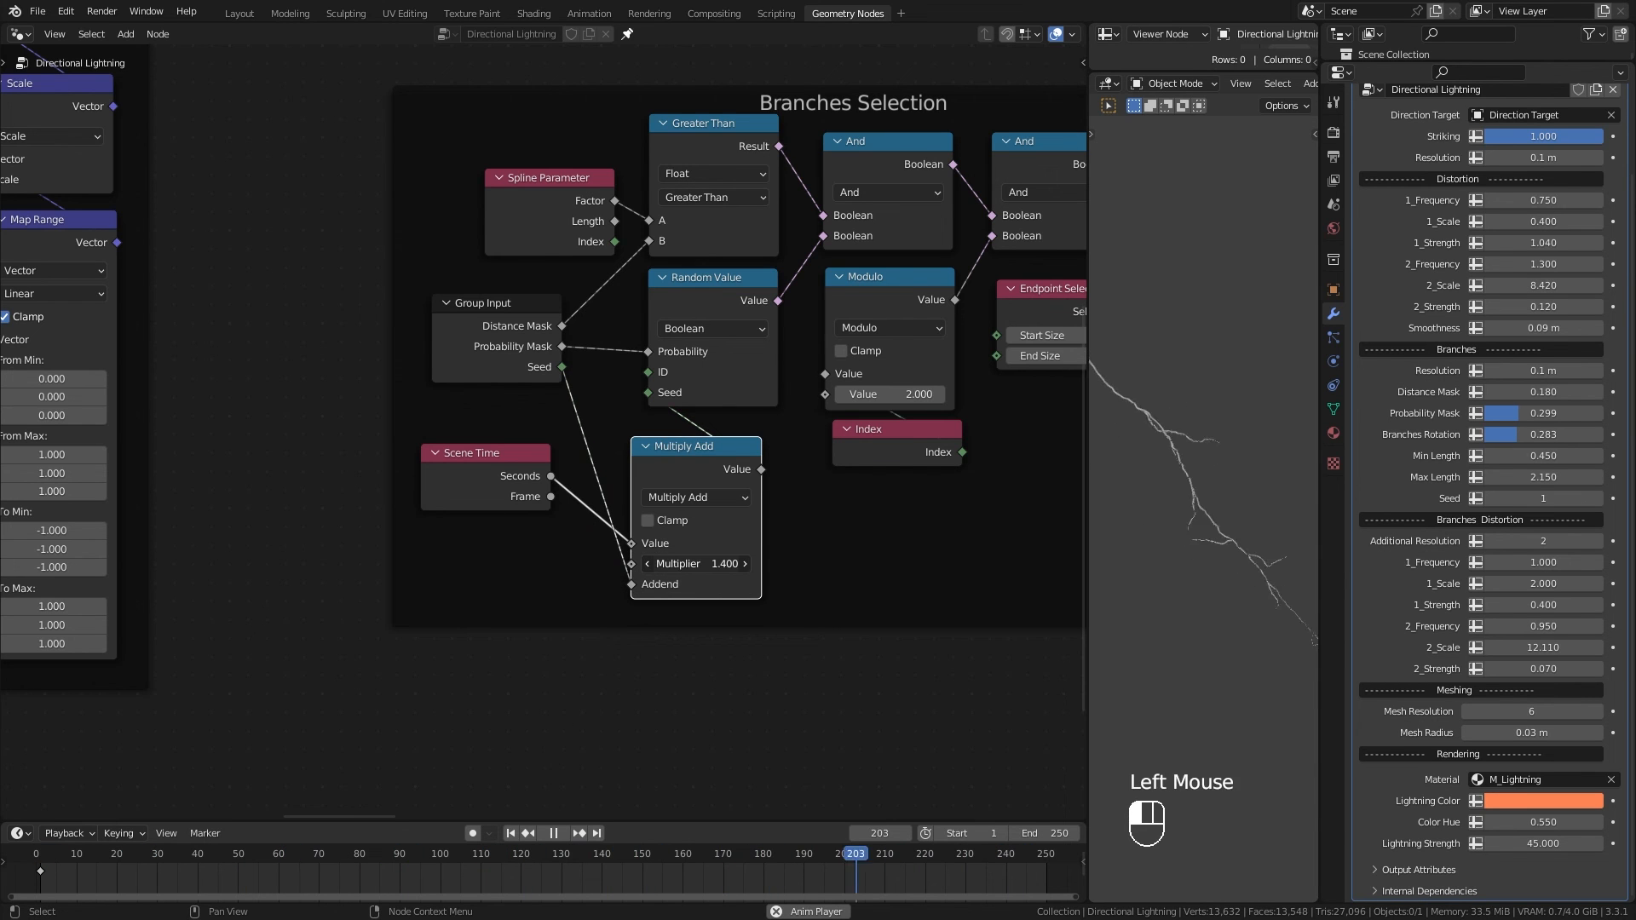
Step: Set the Multiply Add node's multiplier to 0 and raise the modifier's branch Seed to 9
scroll(573, 551, down, 4)
scroll(573, 550, up, 2)
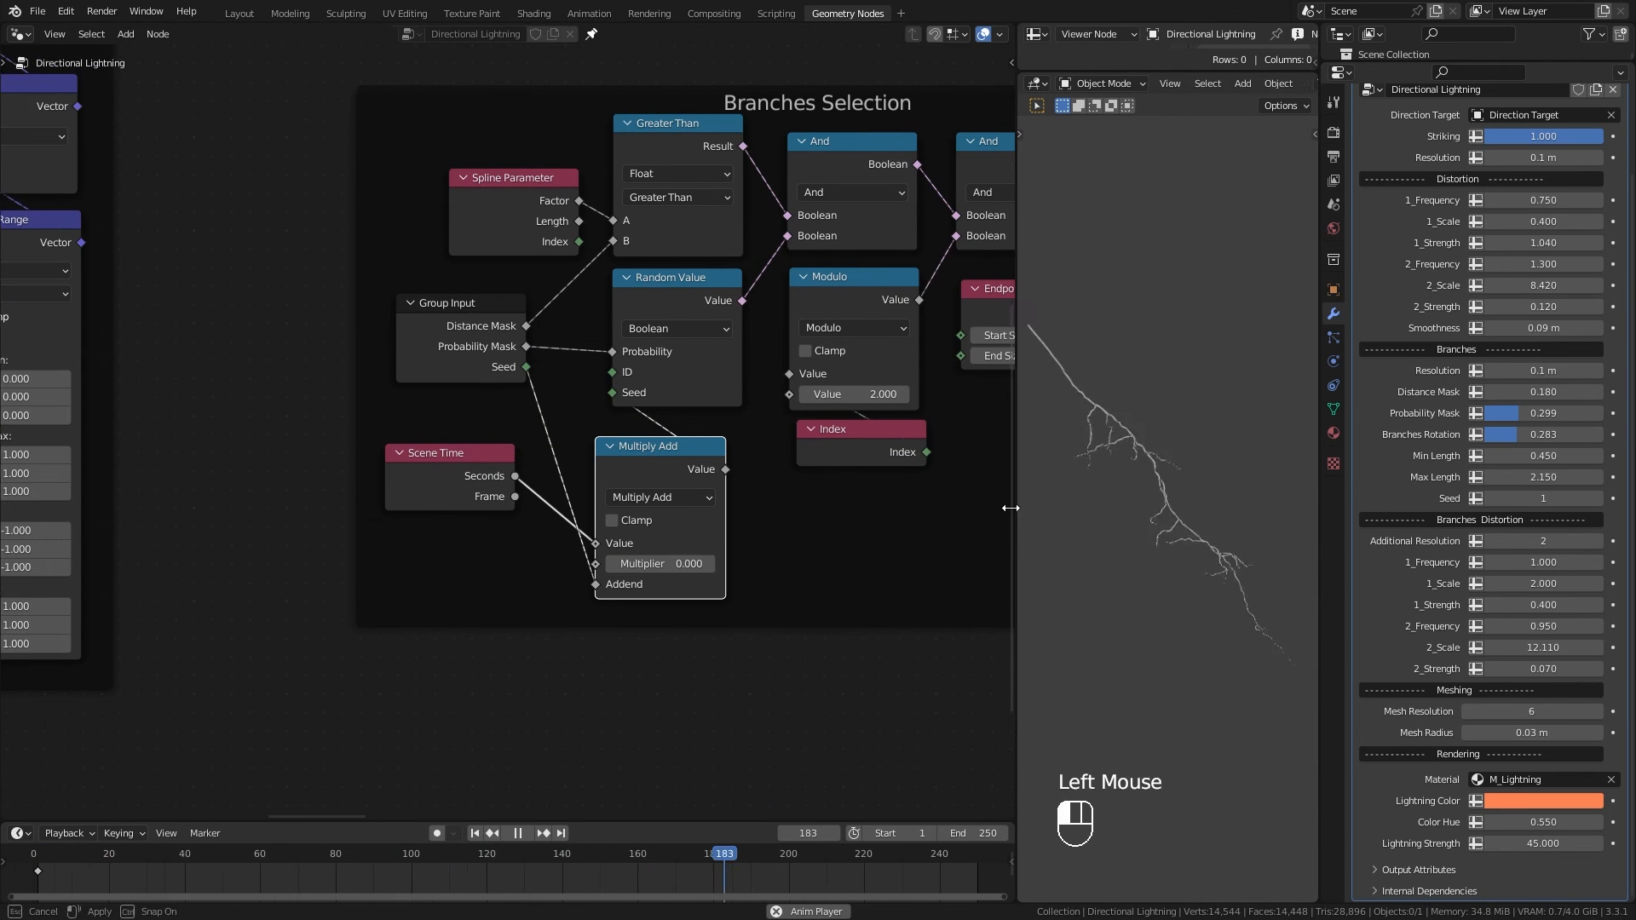
click(1599, 499)
click(1599, 499)
click(1599, 498)
click(1599, 499)
click(1599, 498)
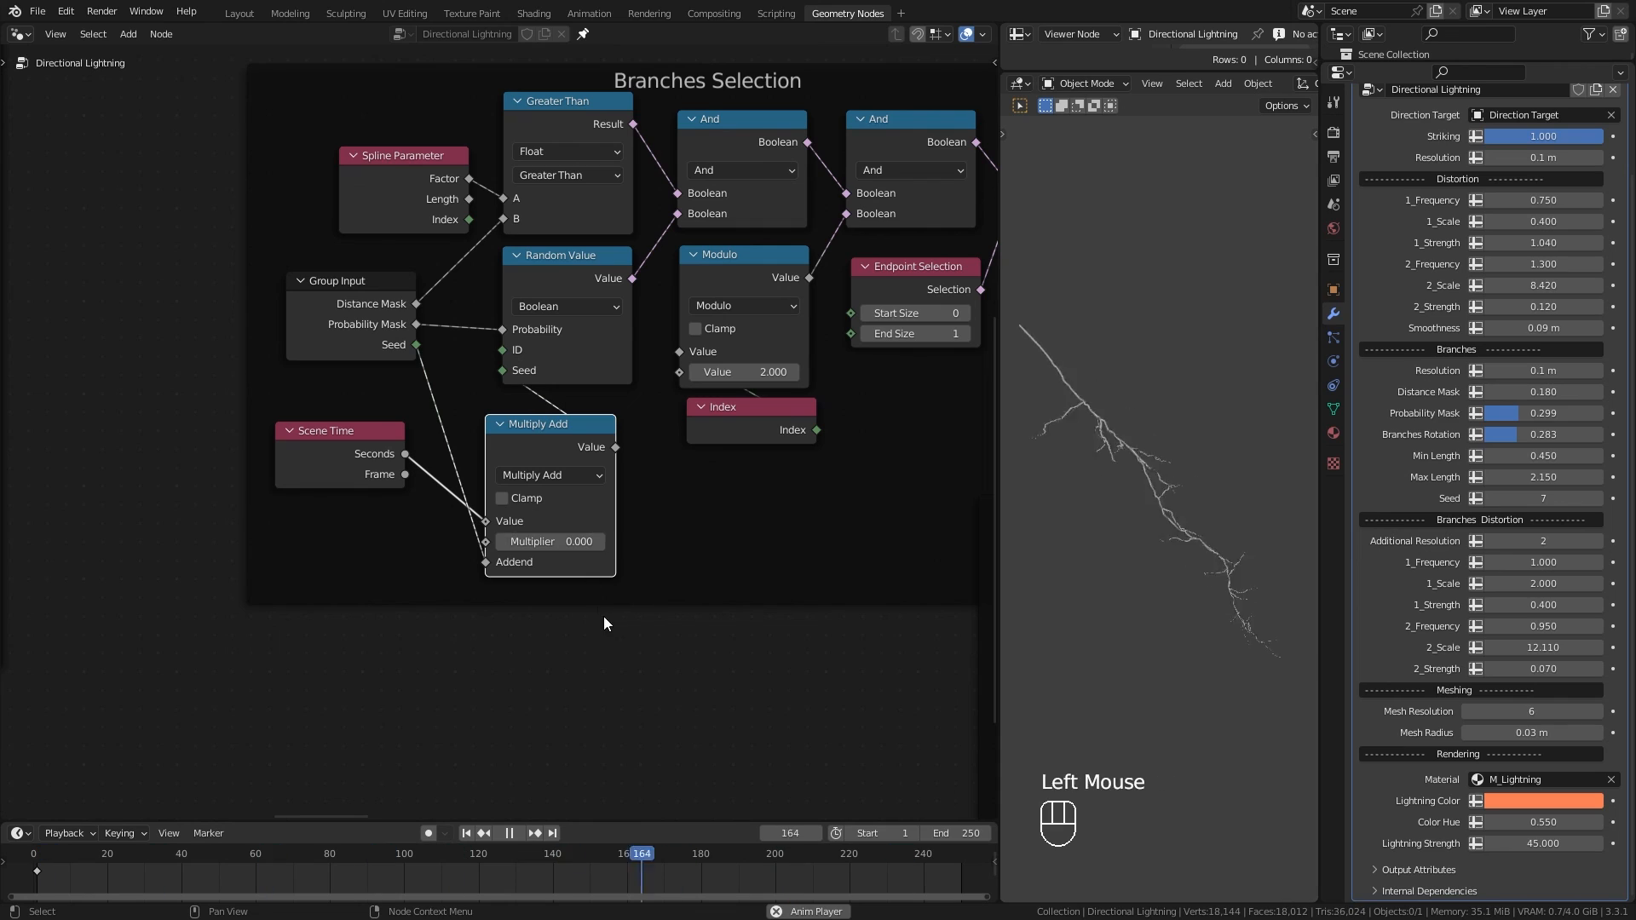
click(1599, 499)
click(1598, 498)
click(1599, 498)
click(1599, 499)
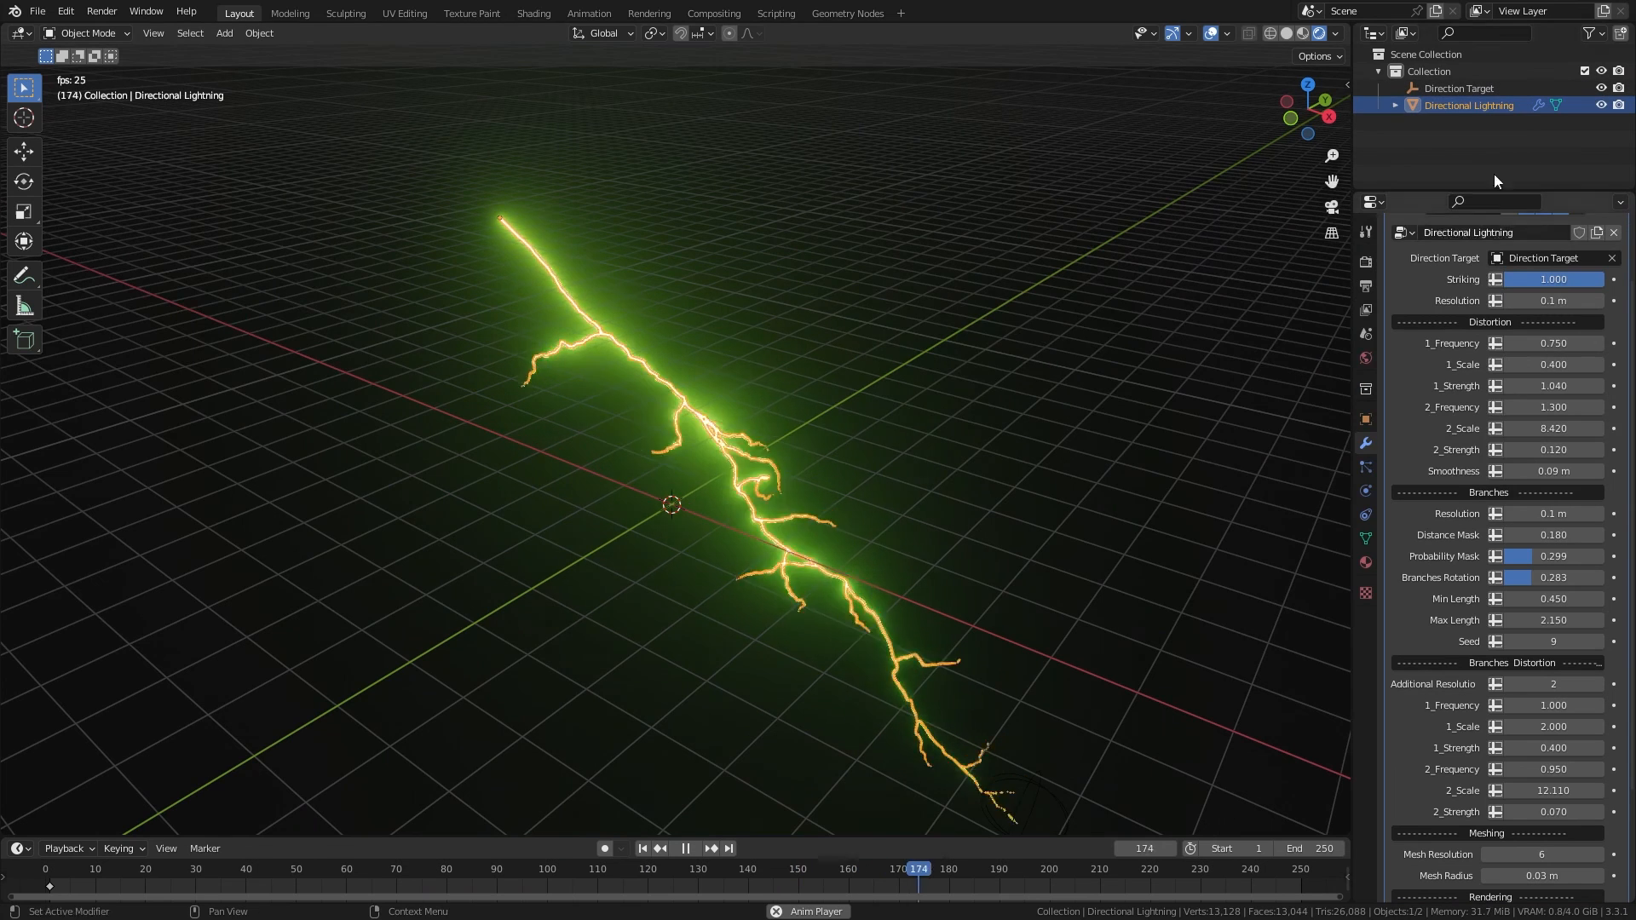
Step: Hide the viewport overlays and move the Direction Target empty freely to redirect the lightning bolt
click(1211, 33)
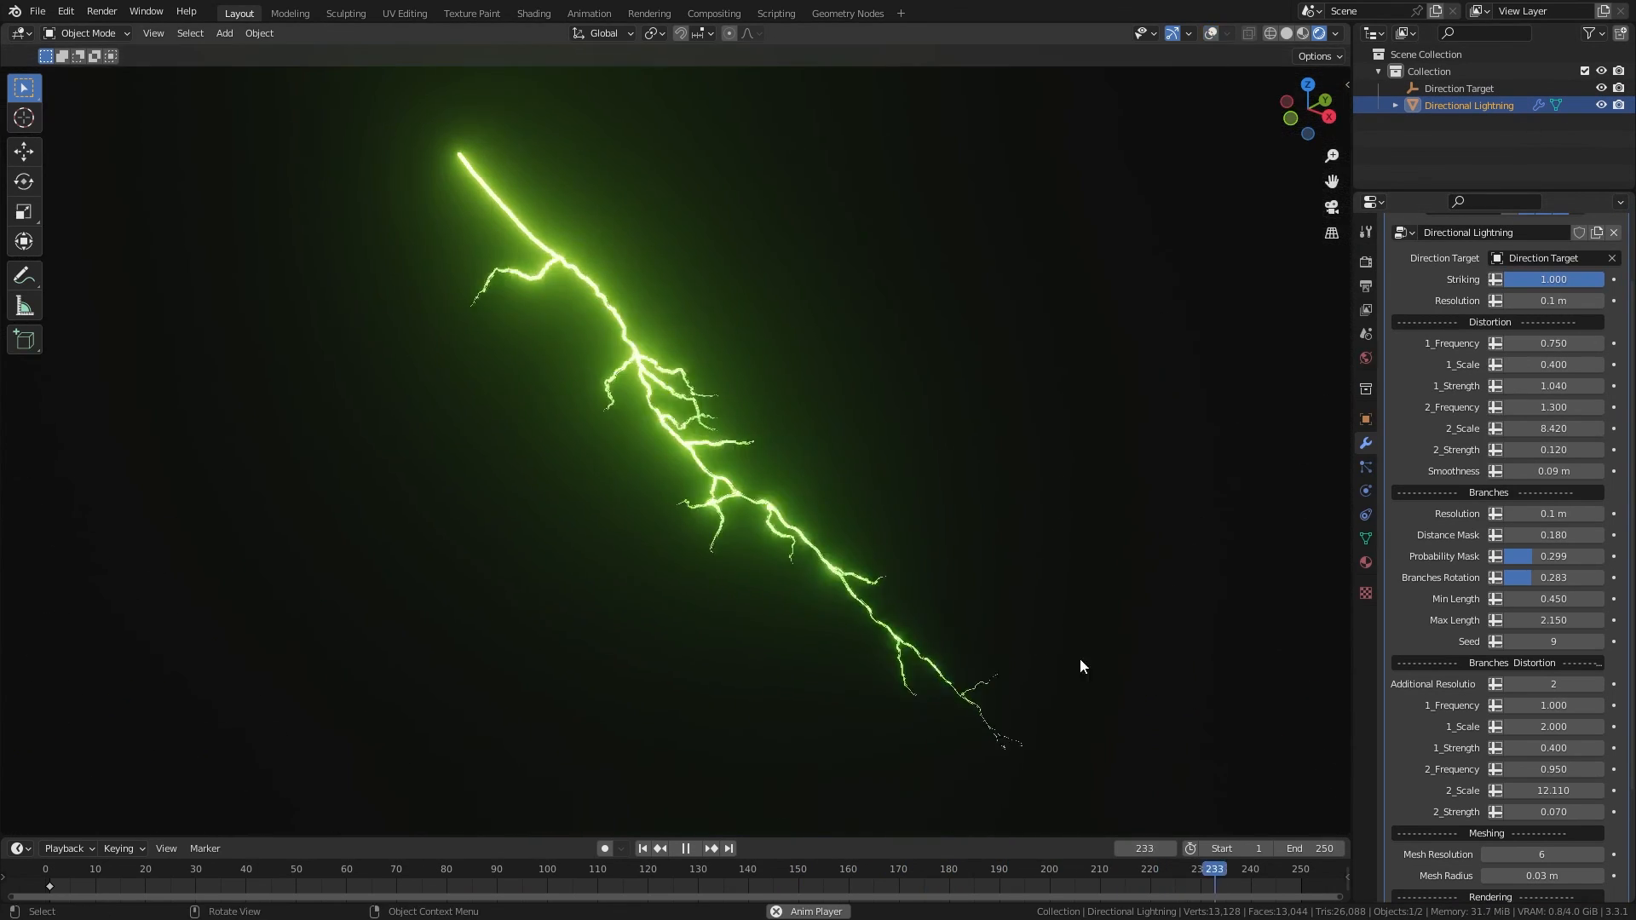
click(1036, 732)
click(1433, 88)
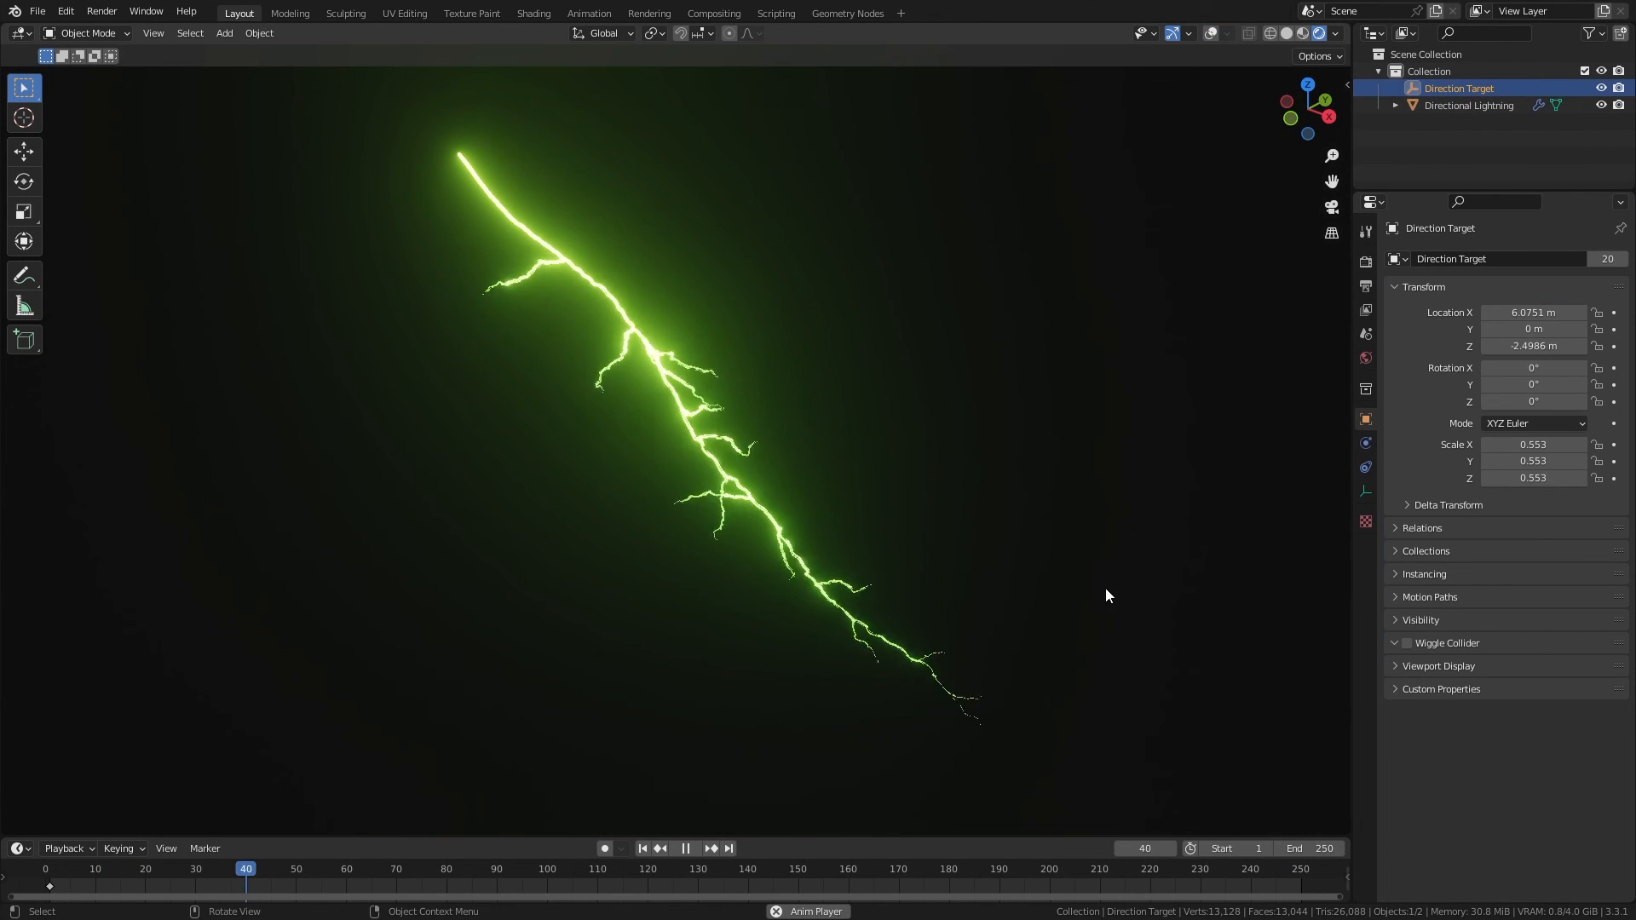
key(g)
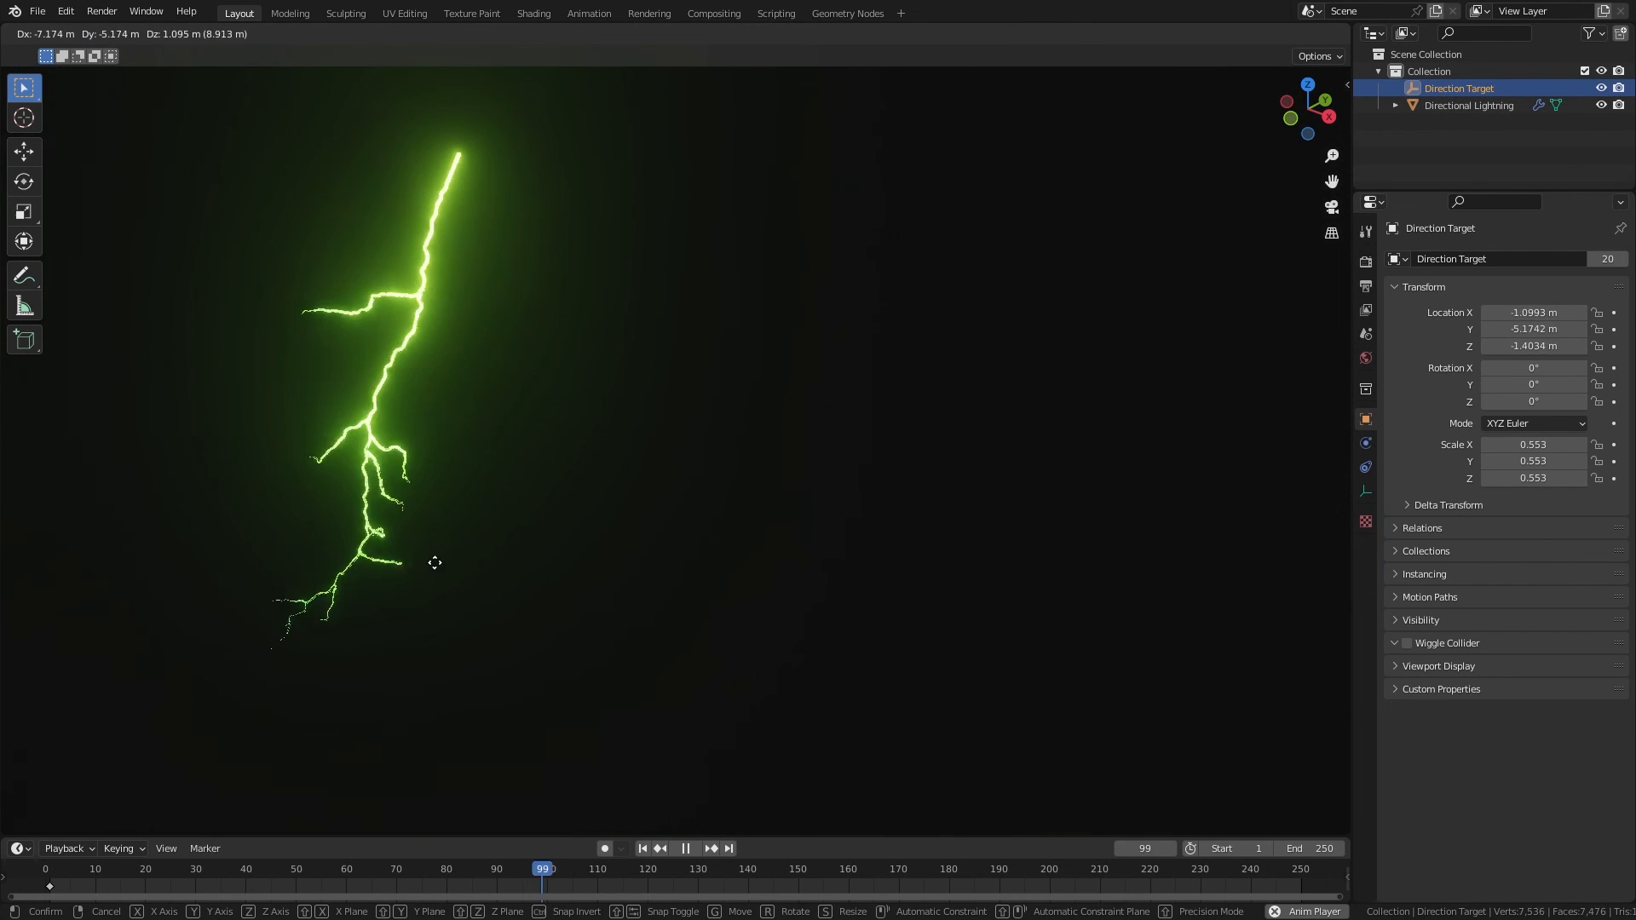